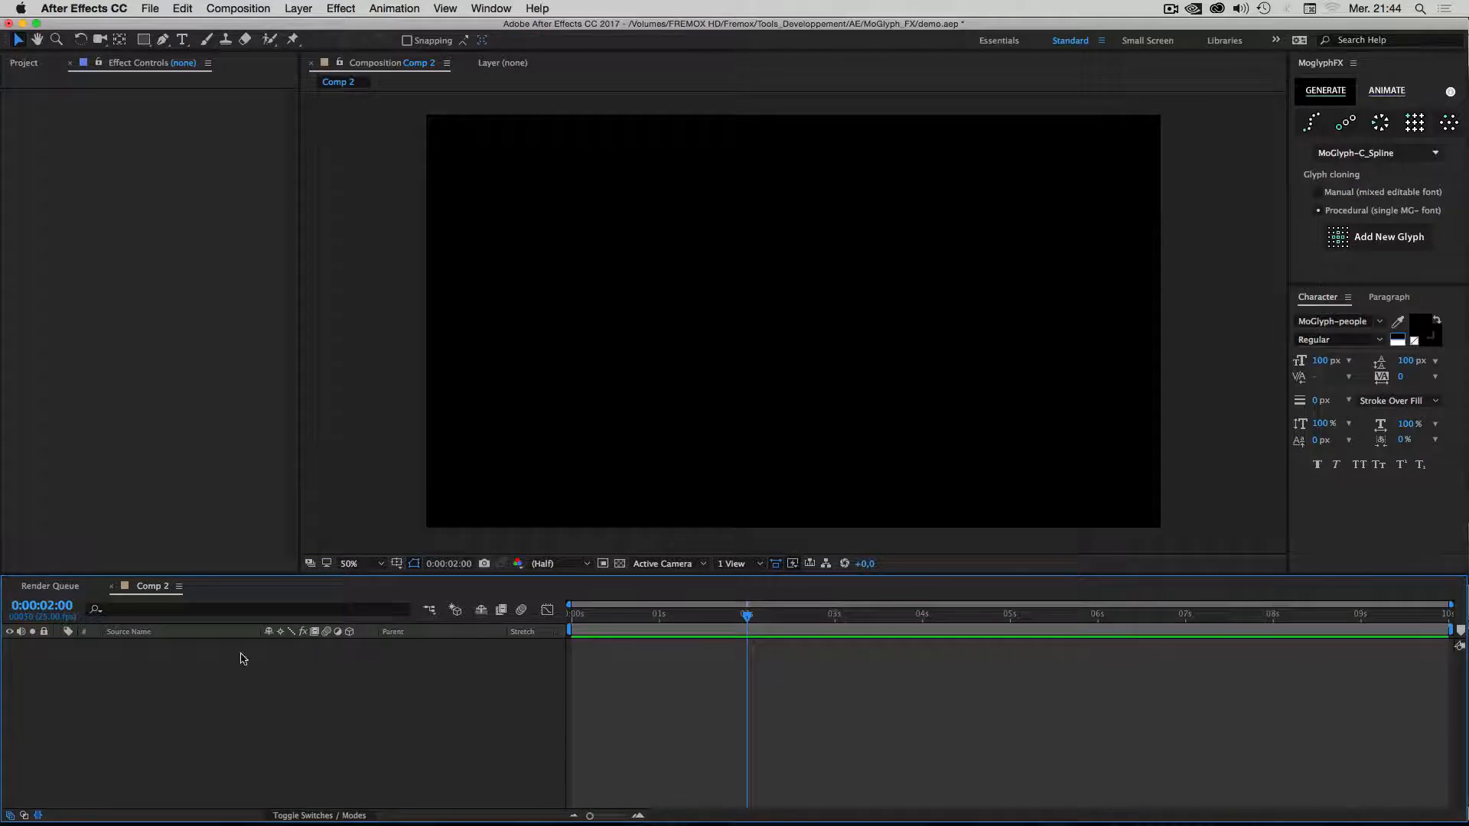
Choose the MoGlyph-C_Radial glyph set and generate a radial cloner in Comp 2.
left_click(1384, 154)
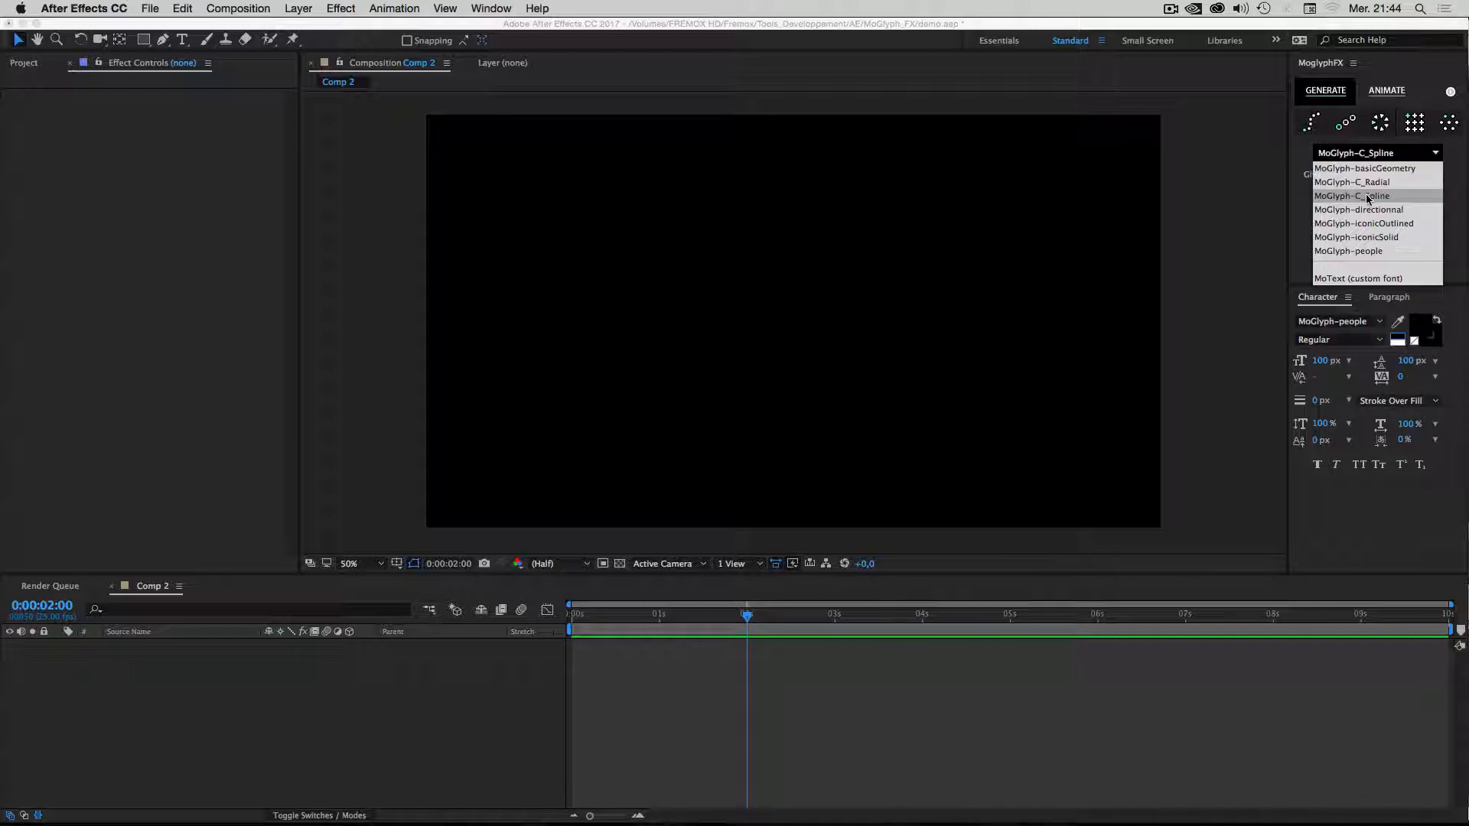
left_click(1392, 182)
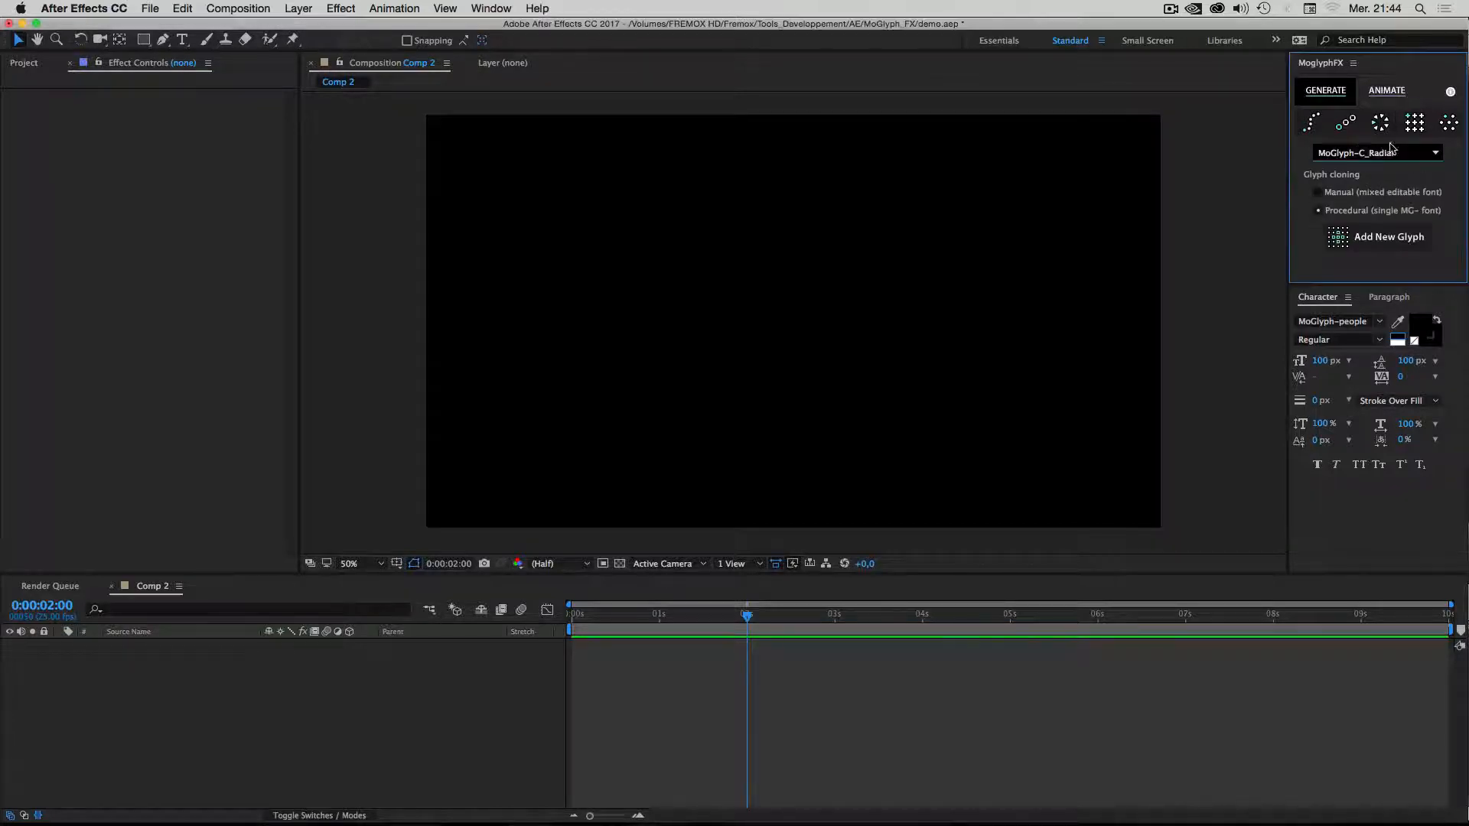
left_click(1381, 125)
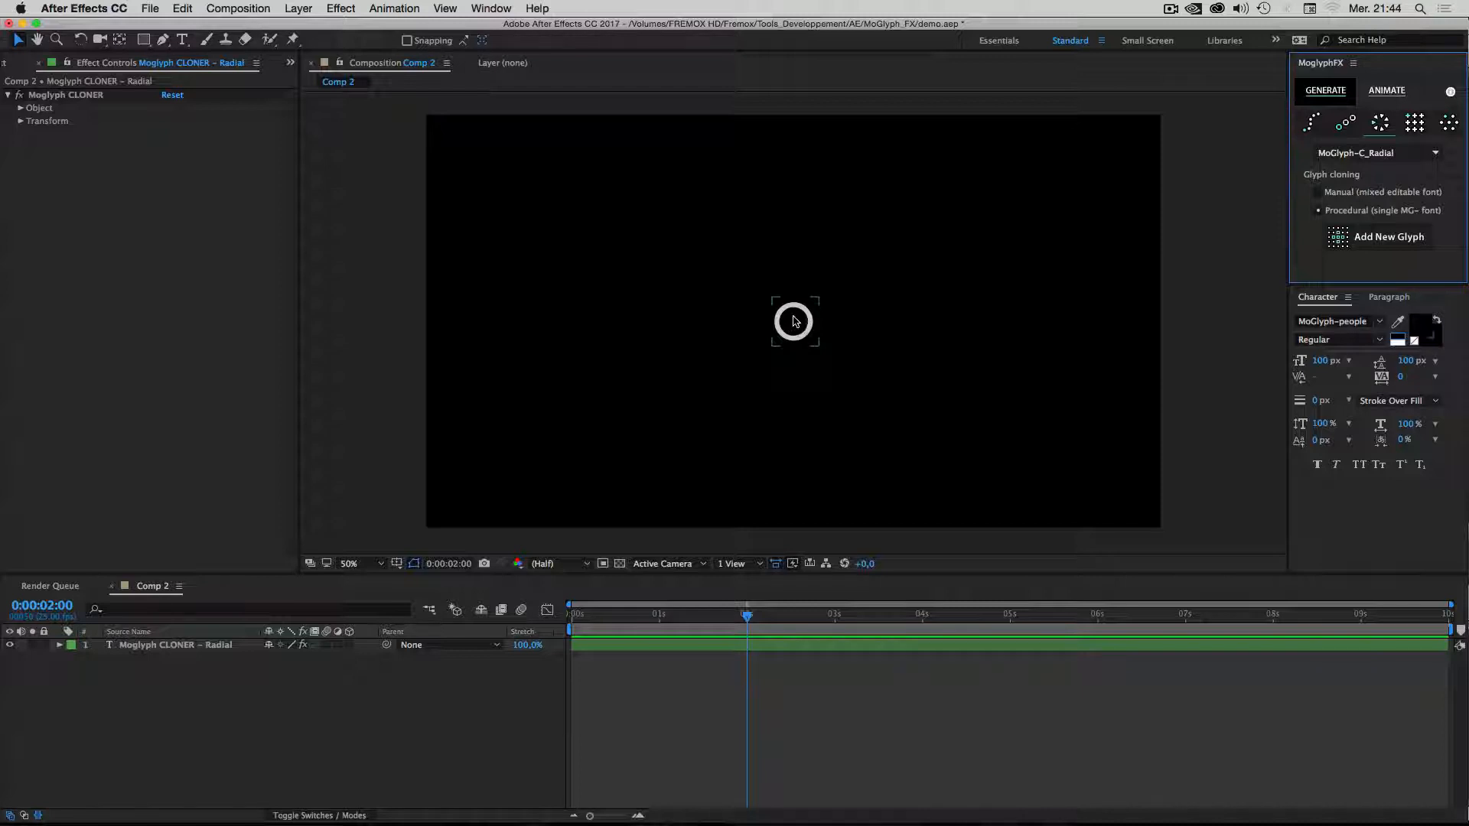
Scale the radial cloner layer up uniformly to 391%.
left_click(128, 695)
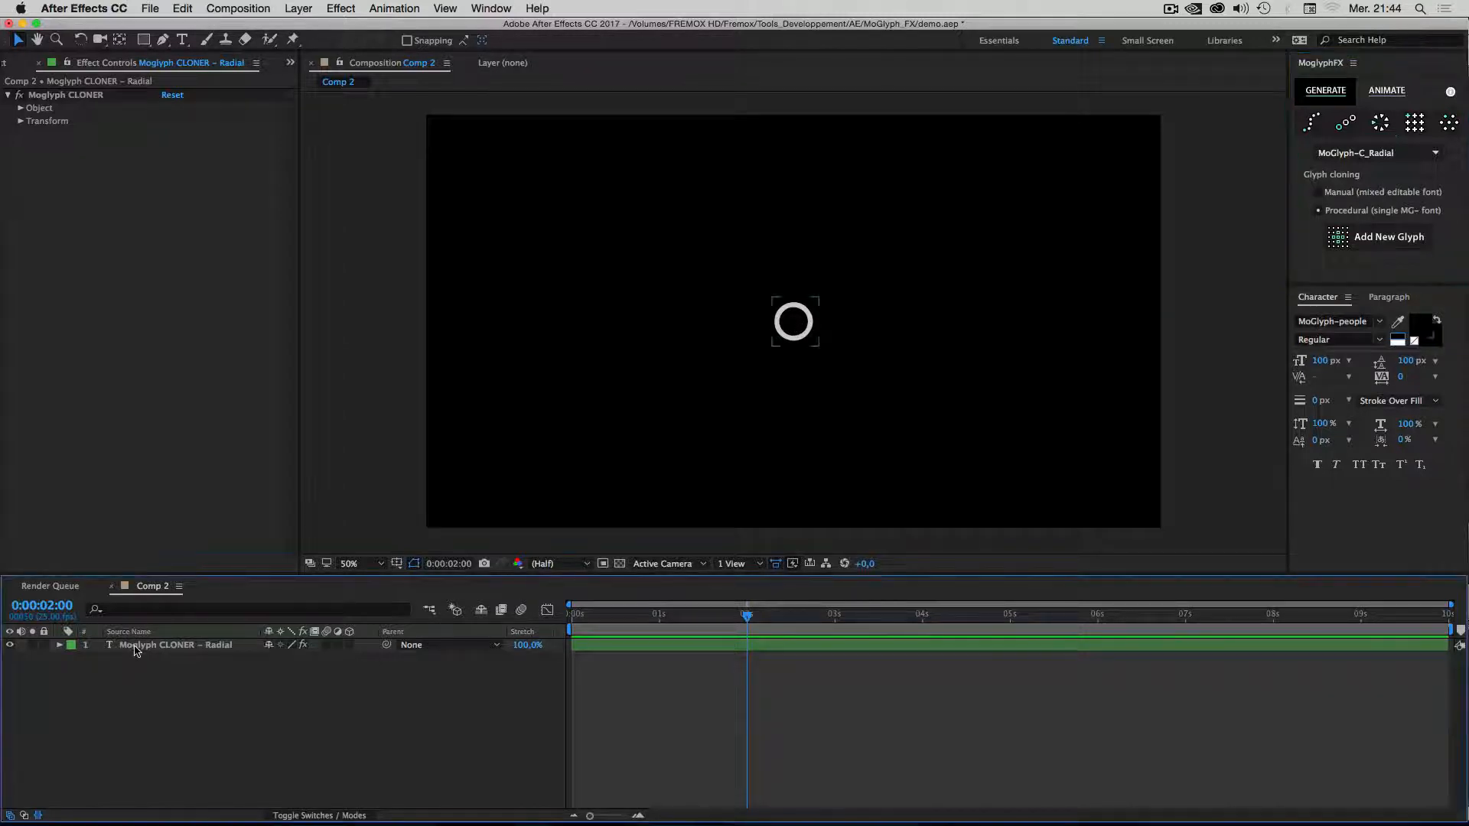
left_click(133, 648)
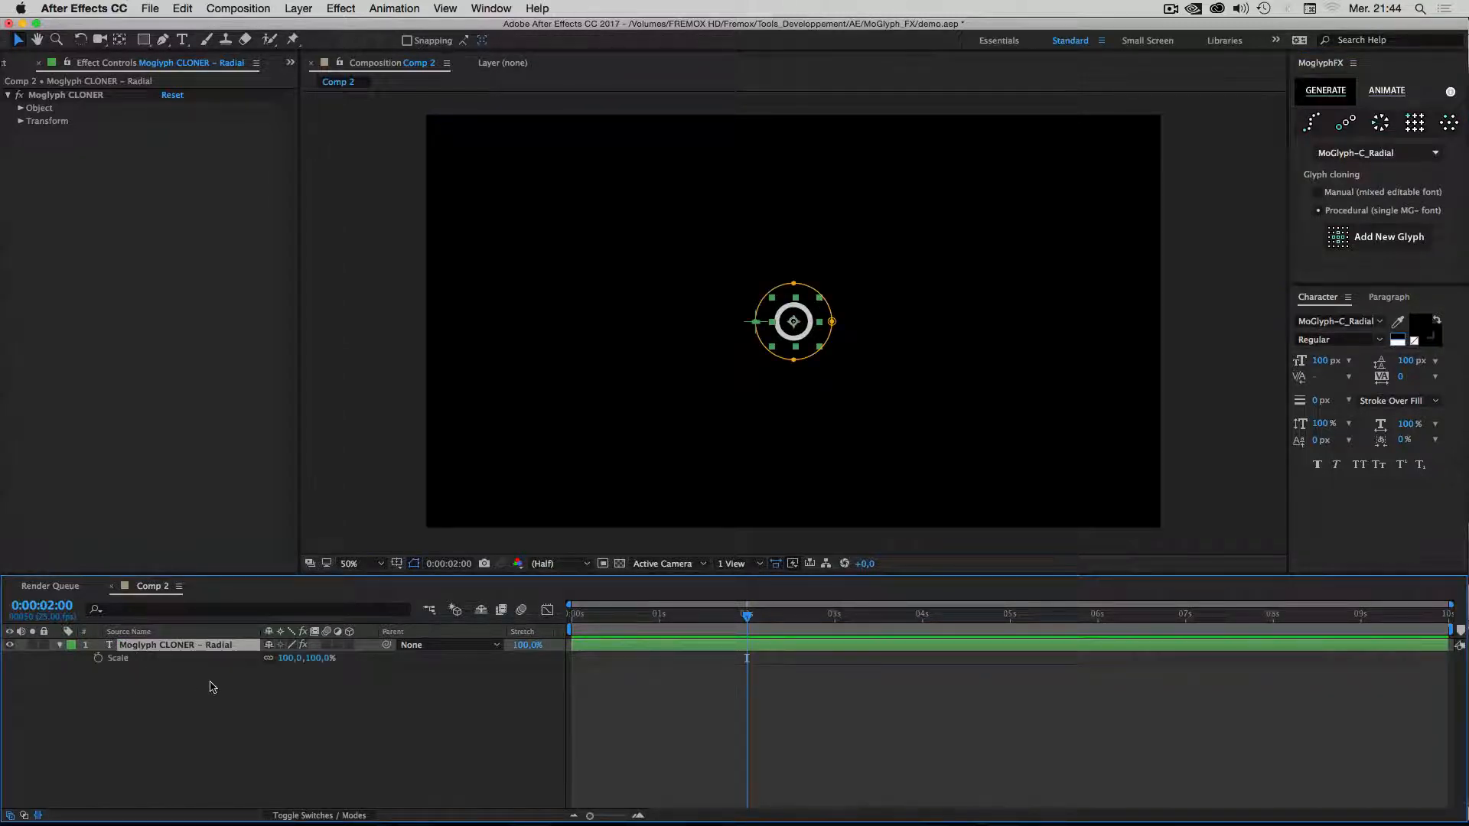
key("s")
left_click(306, 659)
left_click_drag(306, 659, 482, 663)
left_click(490, 693)
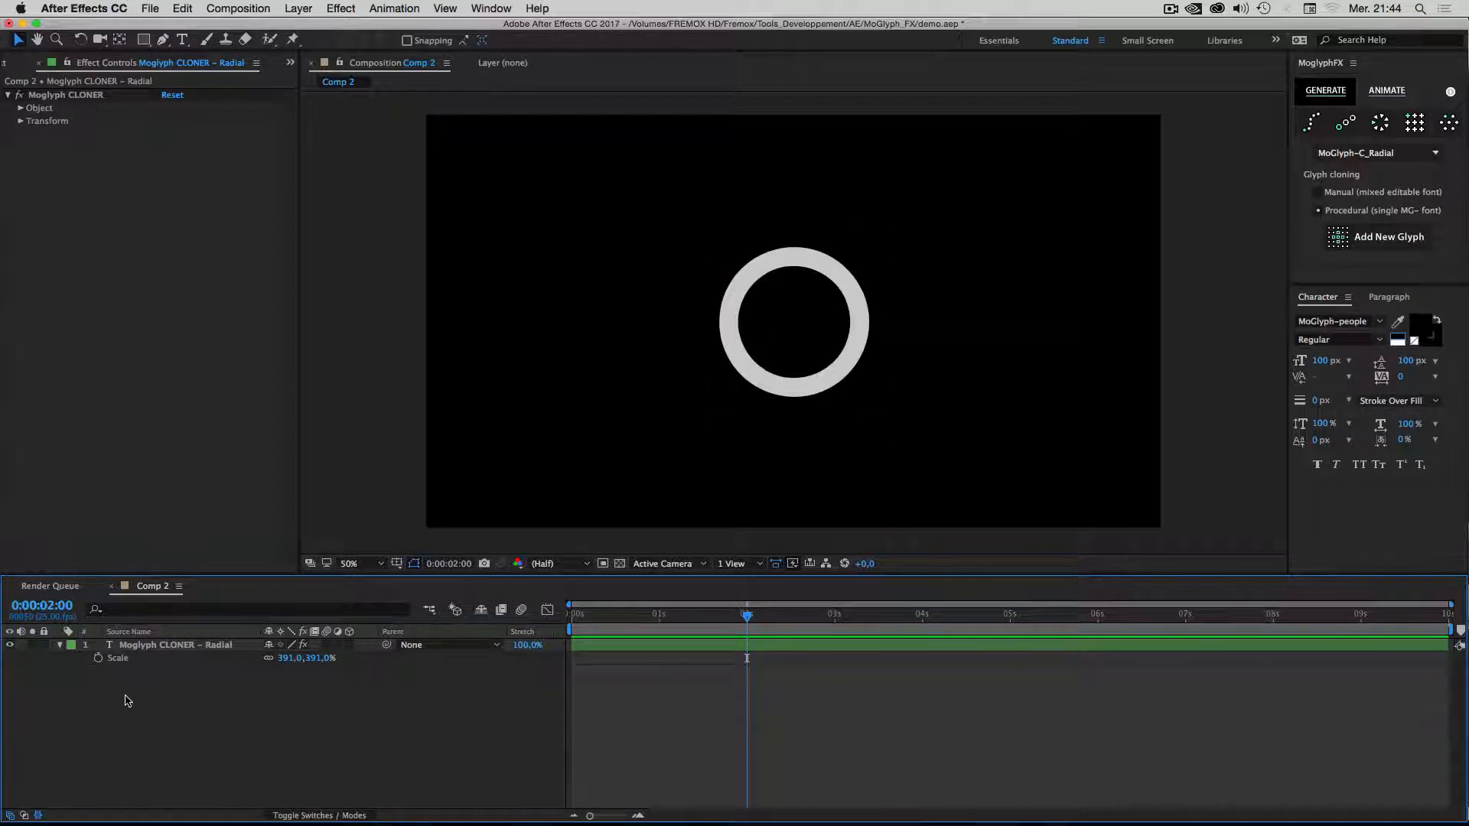
Add a new glyph to the radial cloner, picking the Glyph-37 wedge from the 12-clone column.
left_click(138, 646)
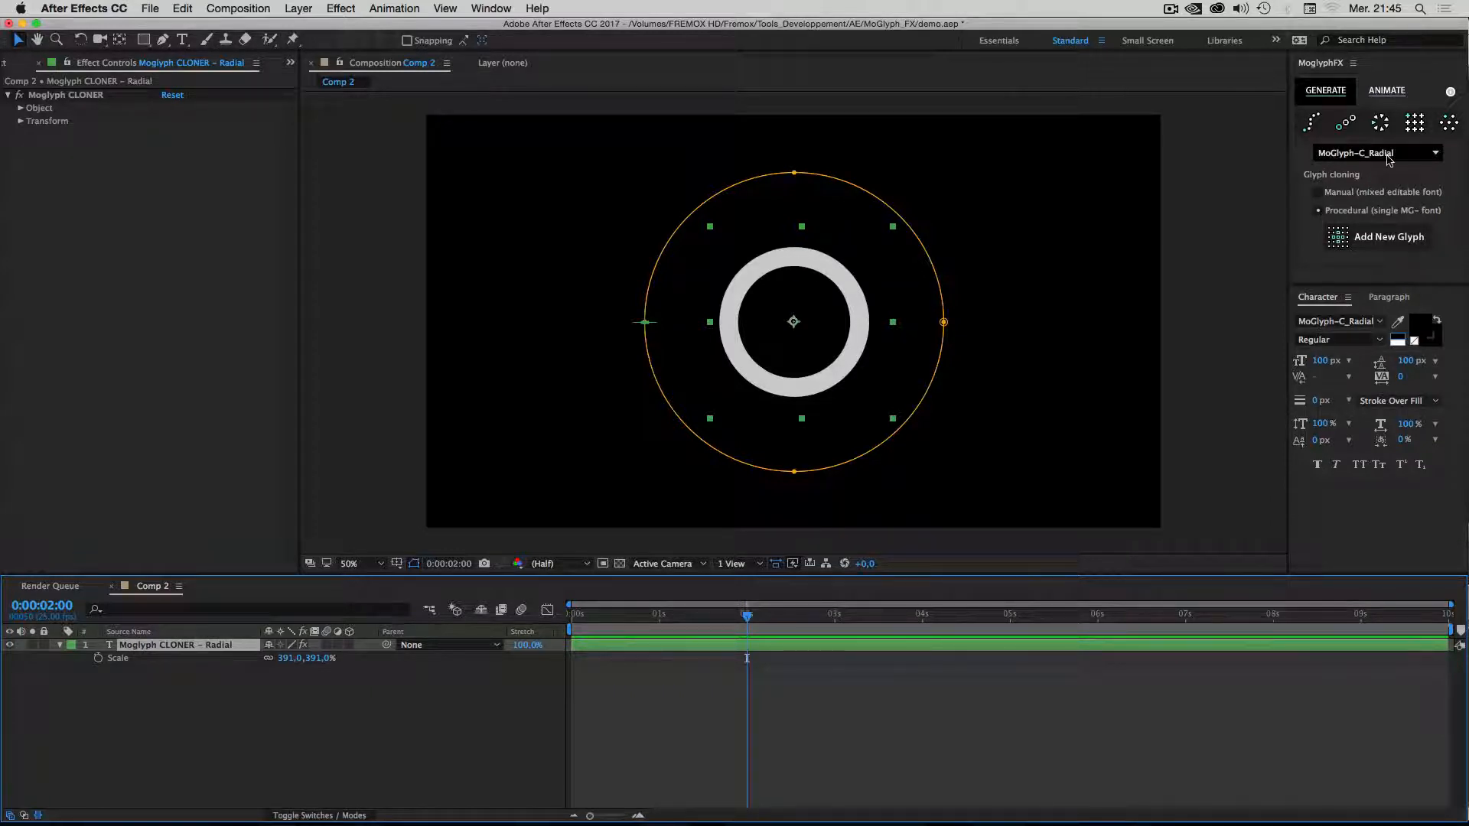
left_click(1367, 247)
left_click_drag(833, 195, 1210, 223)
left_click_drag(1364, 221, 1374, 197)
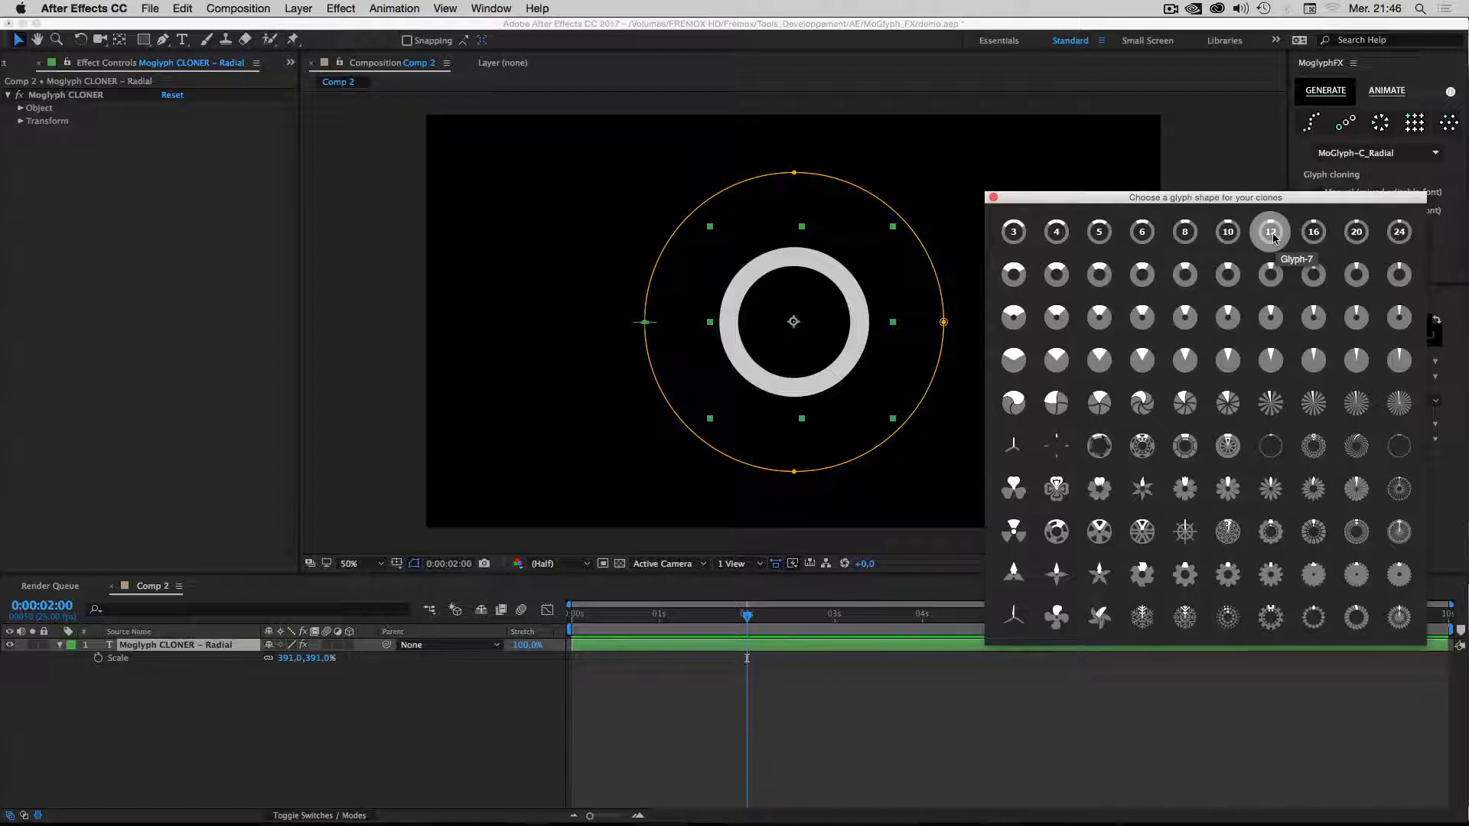
left_click(1272, 360)
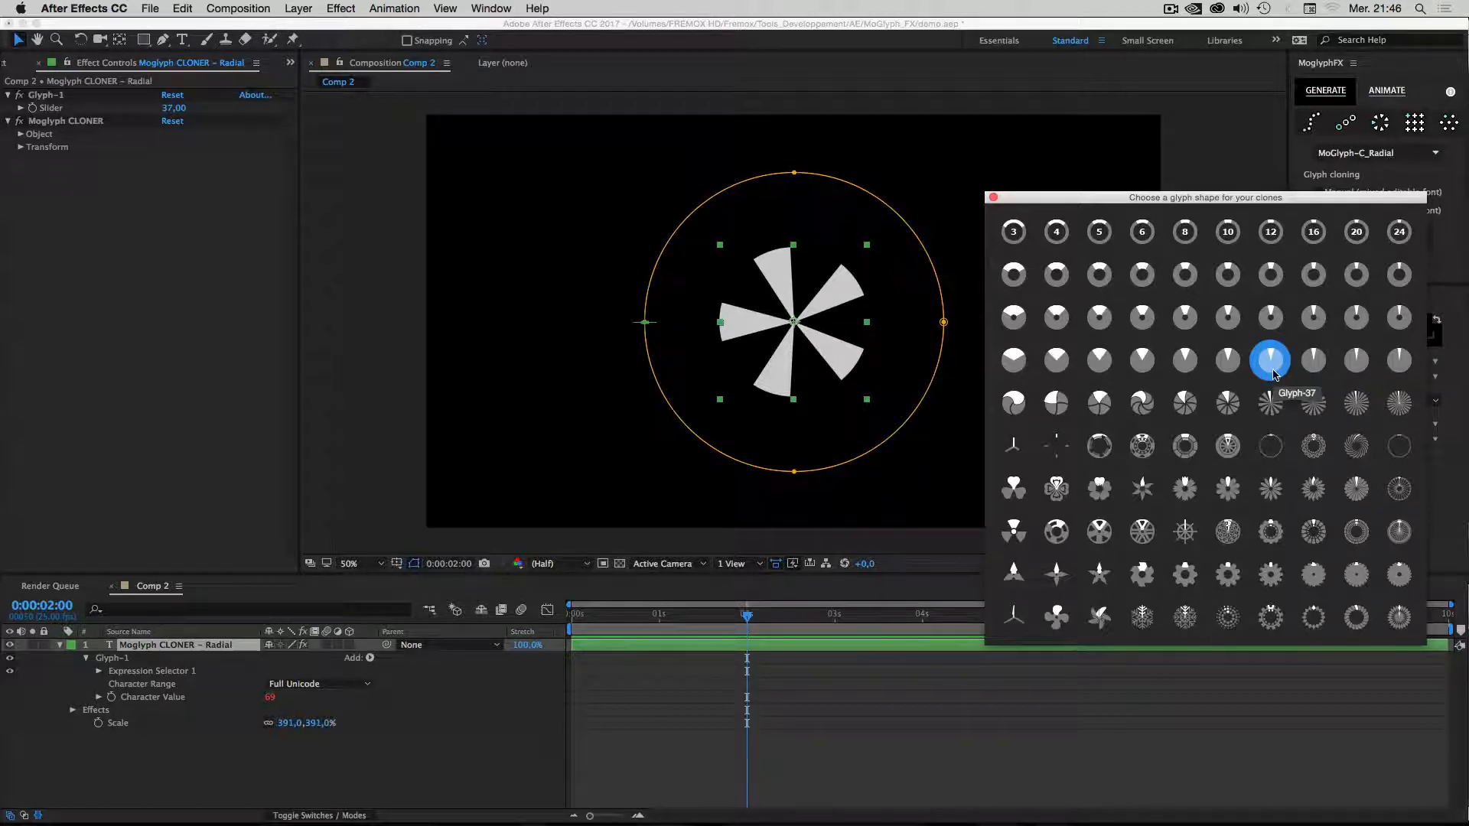
Set the radial cloner's Count to 12 so the wedges form a full disc, and close the glyph chooser.
left_click(22, 135)
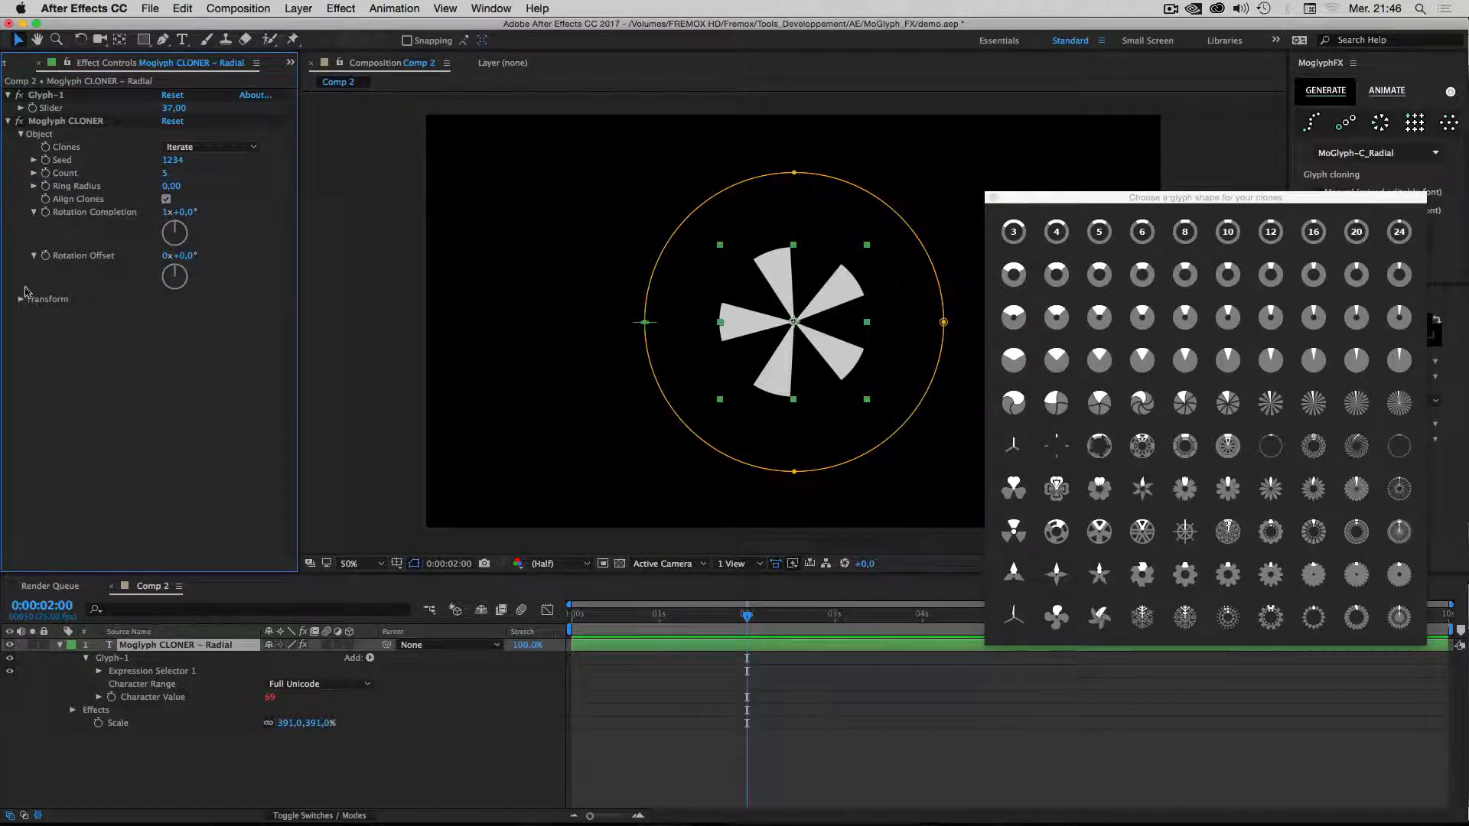
left_click(166, 175)
key("Return")
left_click_drag(163, 175, 184, 383)
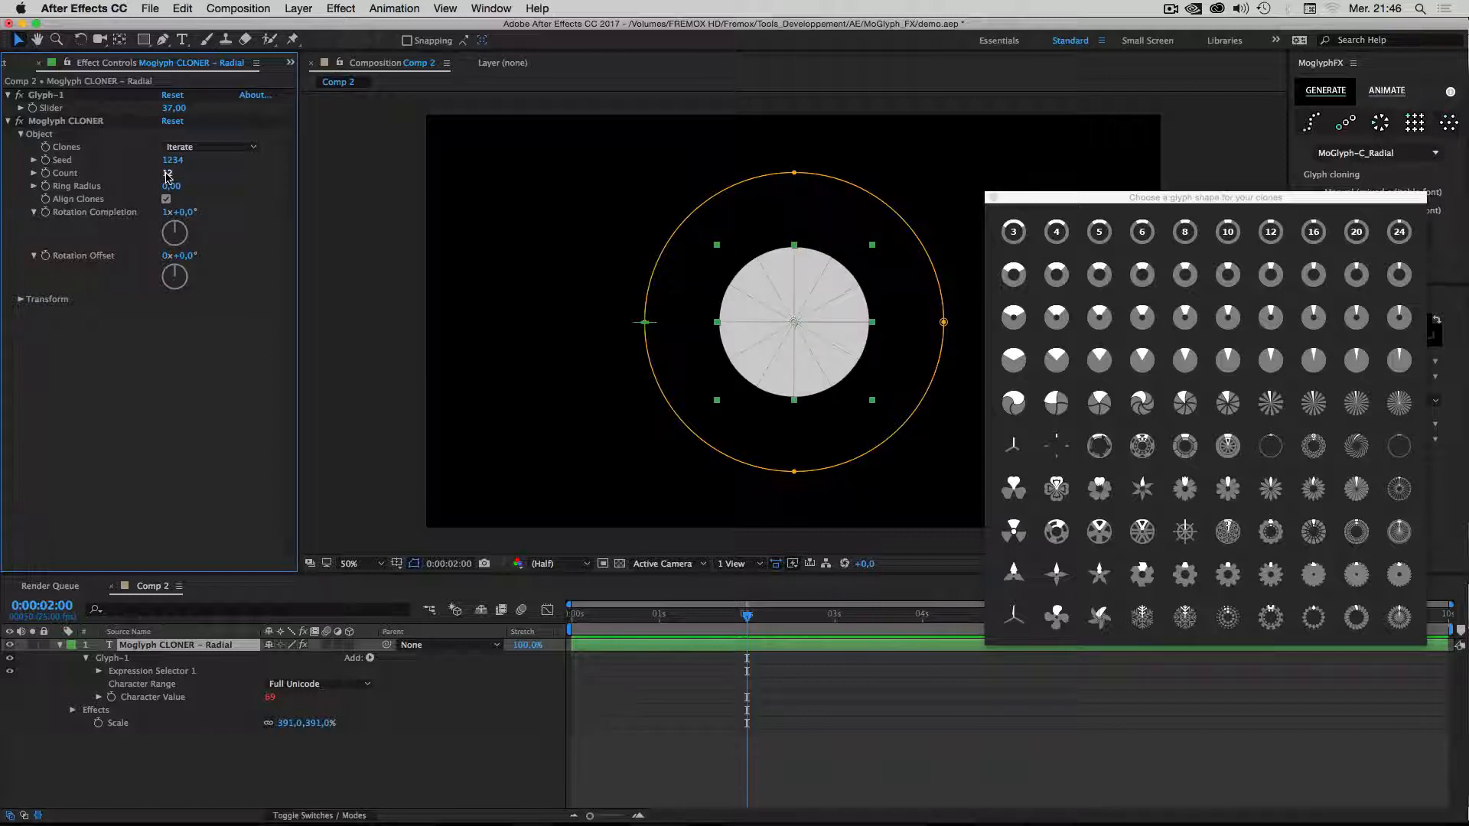
left_click(994, 197)
scroll(808, 331, "up", 1)
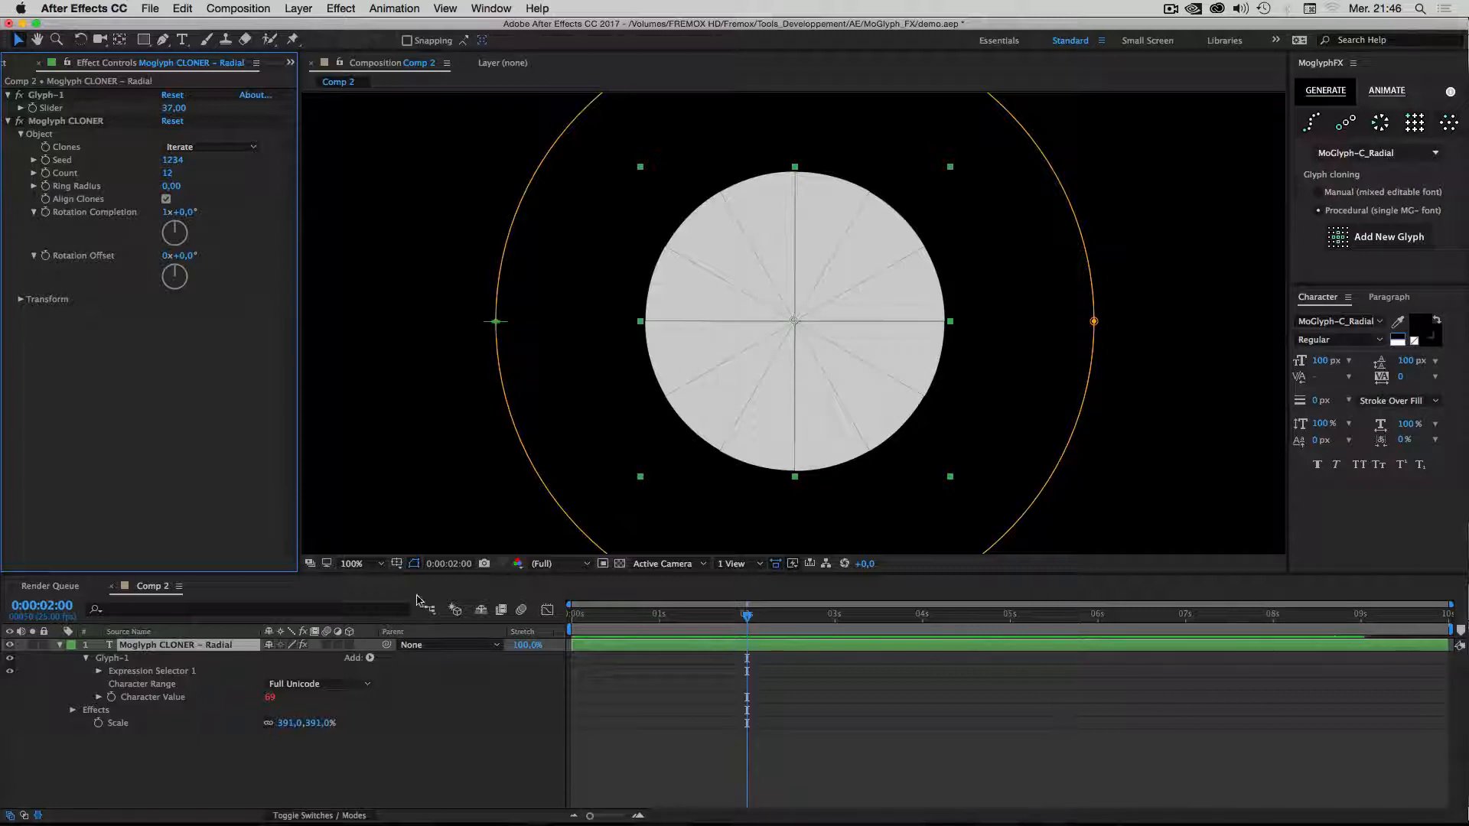
left_click(57, 668)
key("comma")
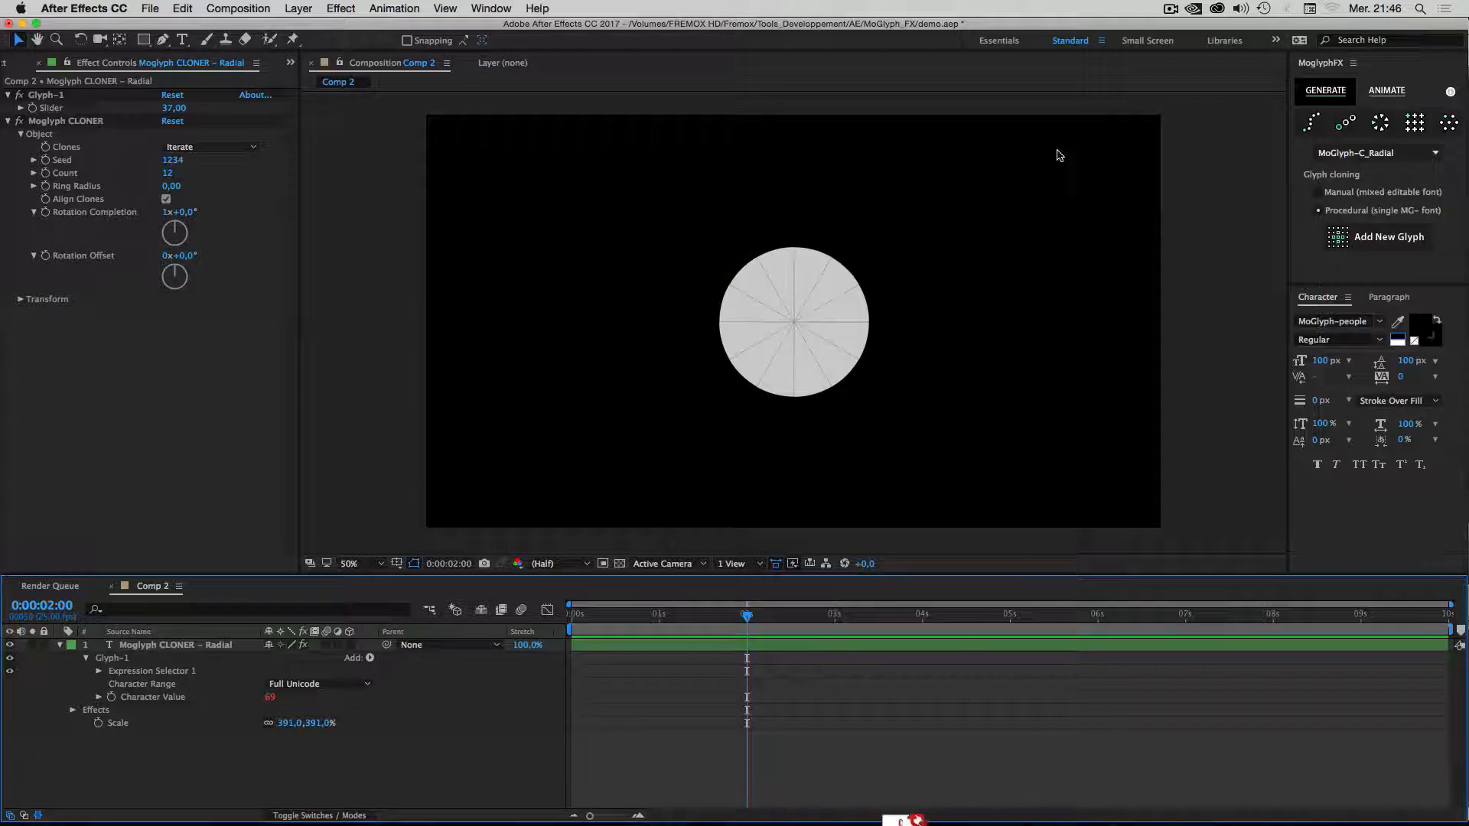
Add a Formula effector to the radial cloner layer.
left_click(147, 650)
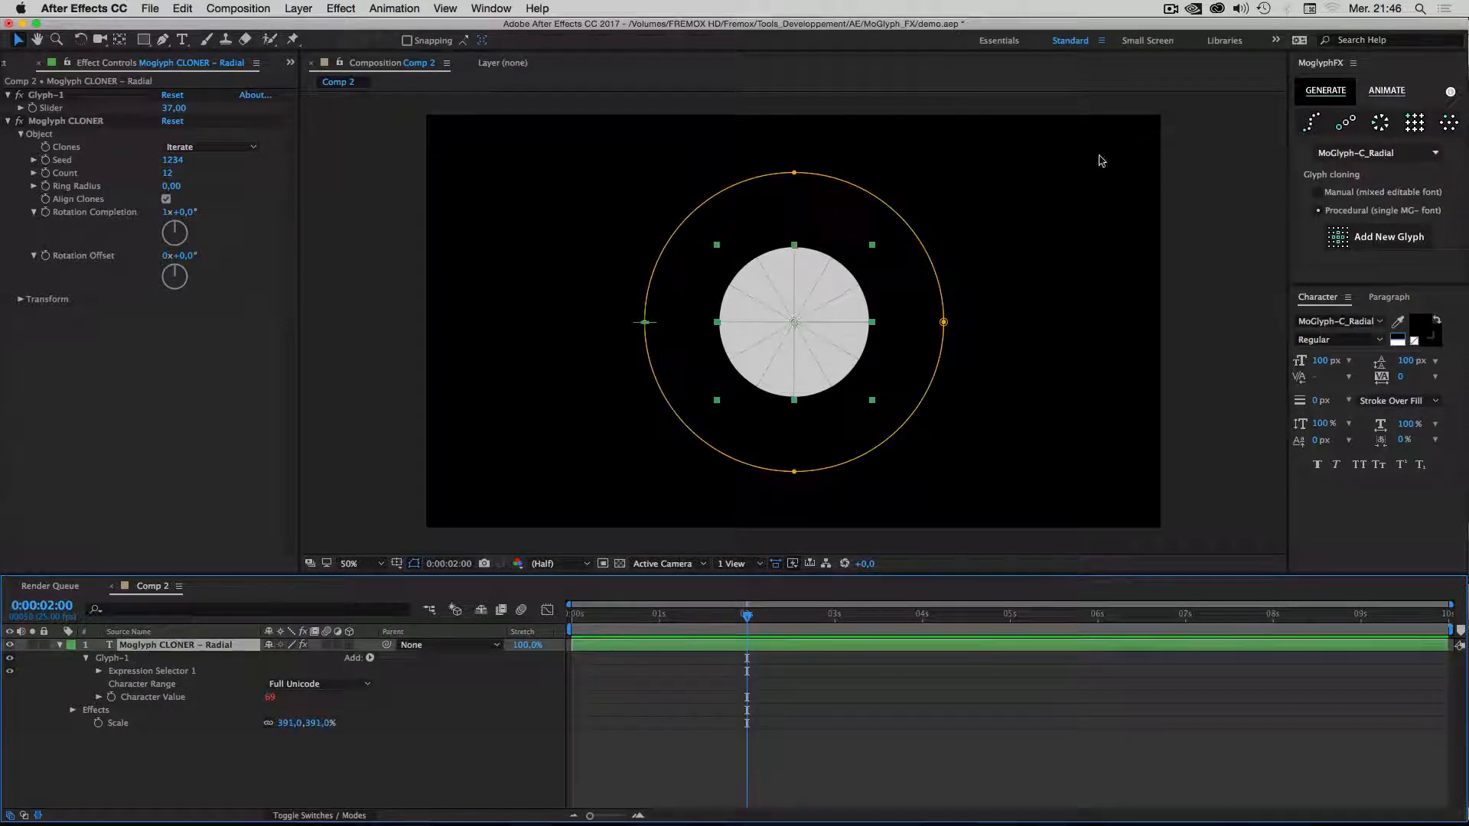
left_click(1397, 100)
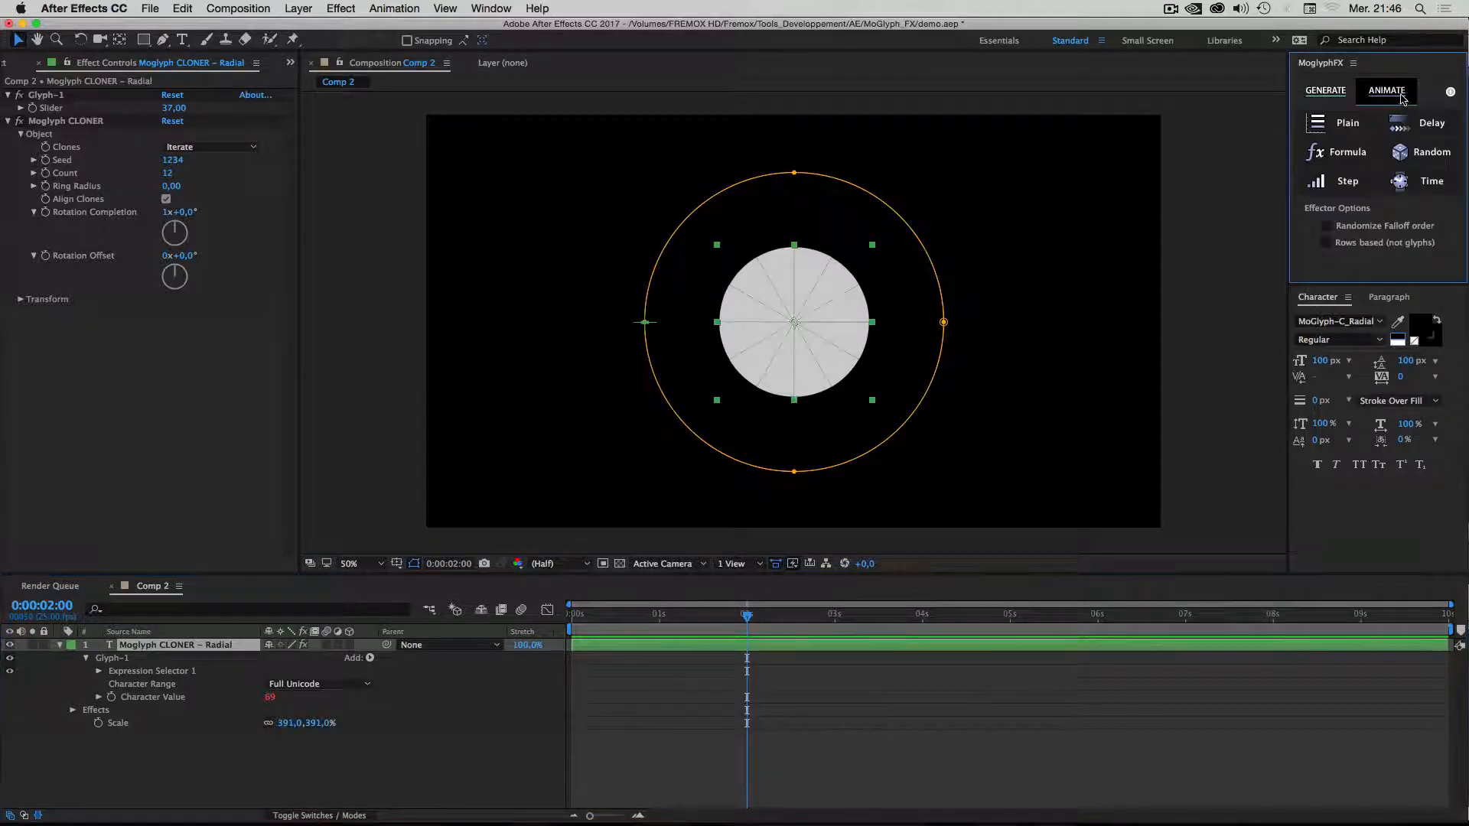
left_click(1348, 153)
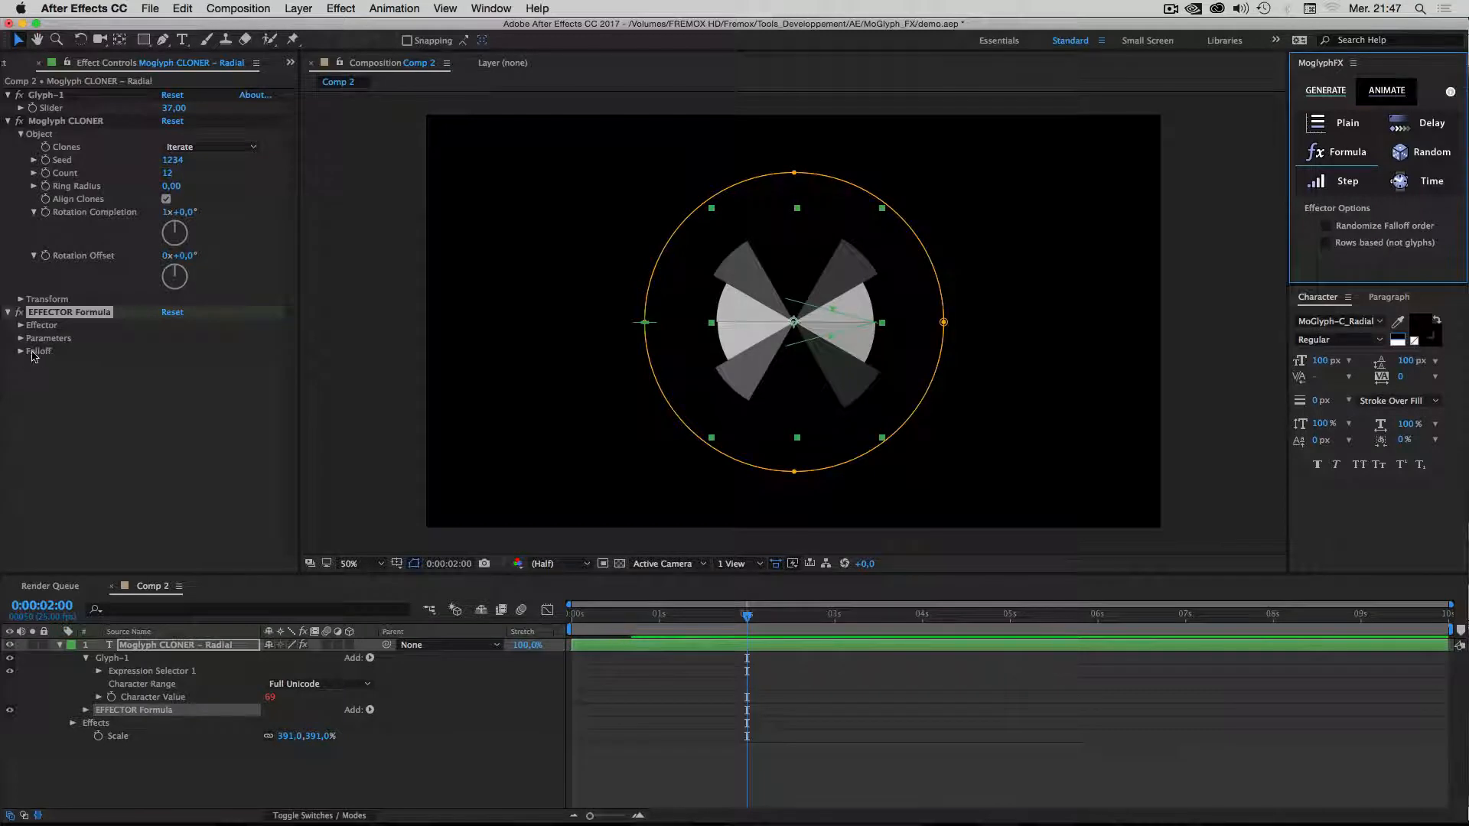
Turn off Colors From Cloner in the Formula effector's color parameters and set Fill Brightness to 0%.
left_click(21, 338)
left_click(34, 364)
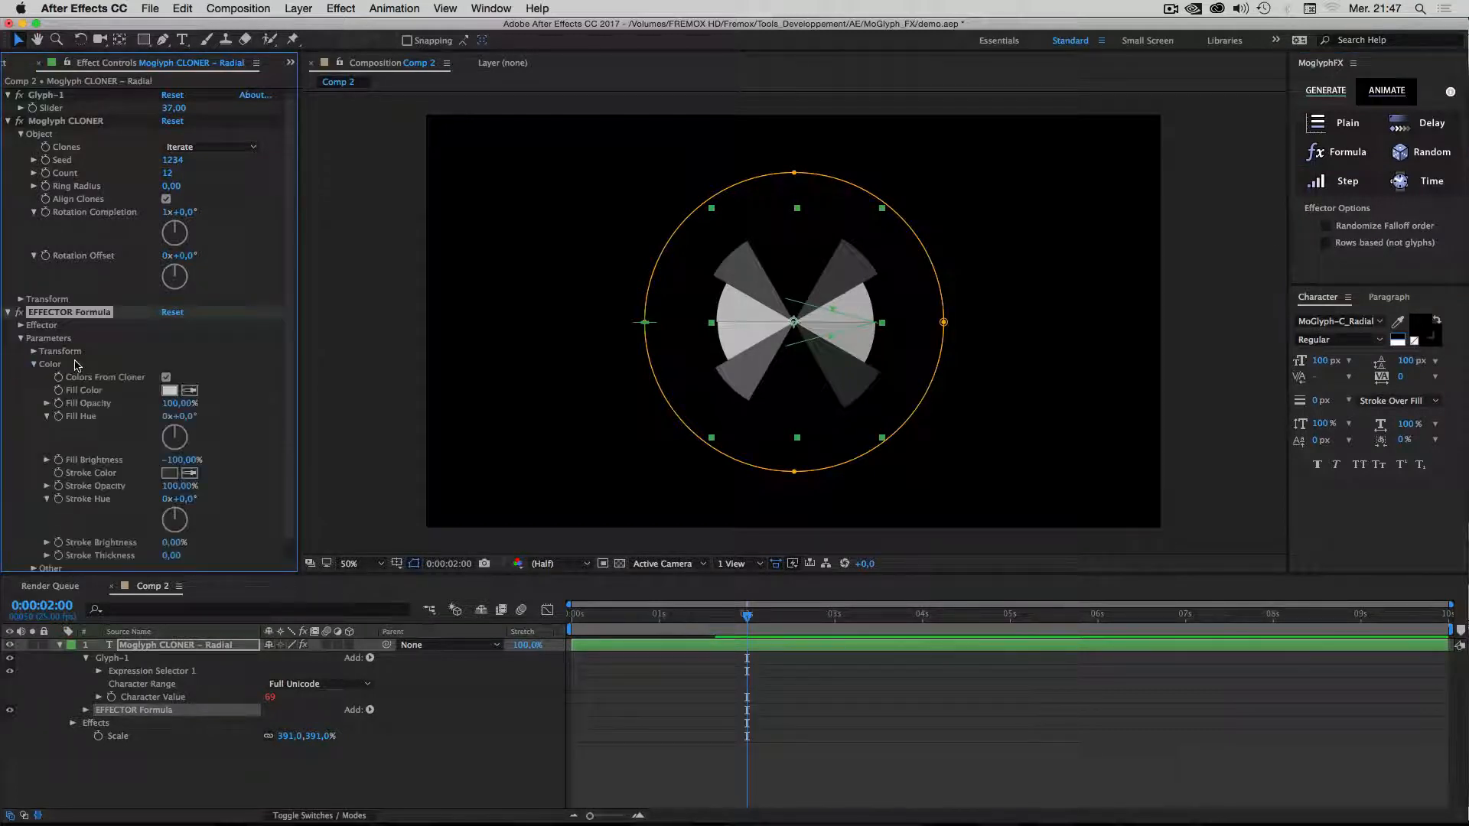
left_click(166, 377)
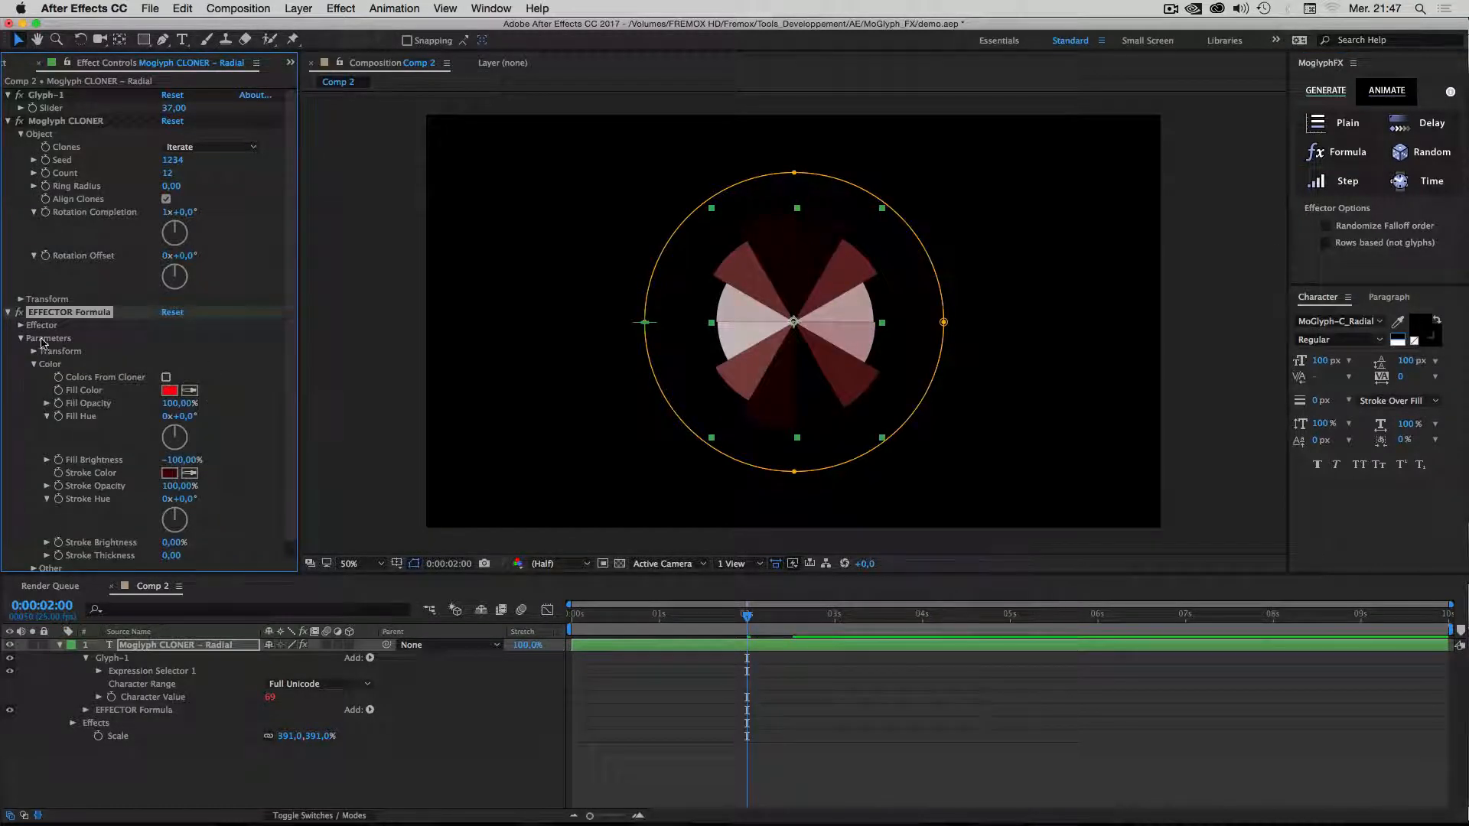
left_click(20, 325)
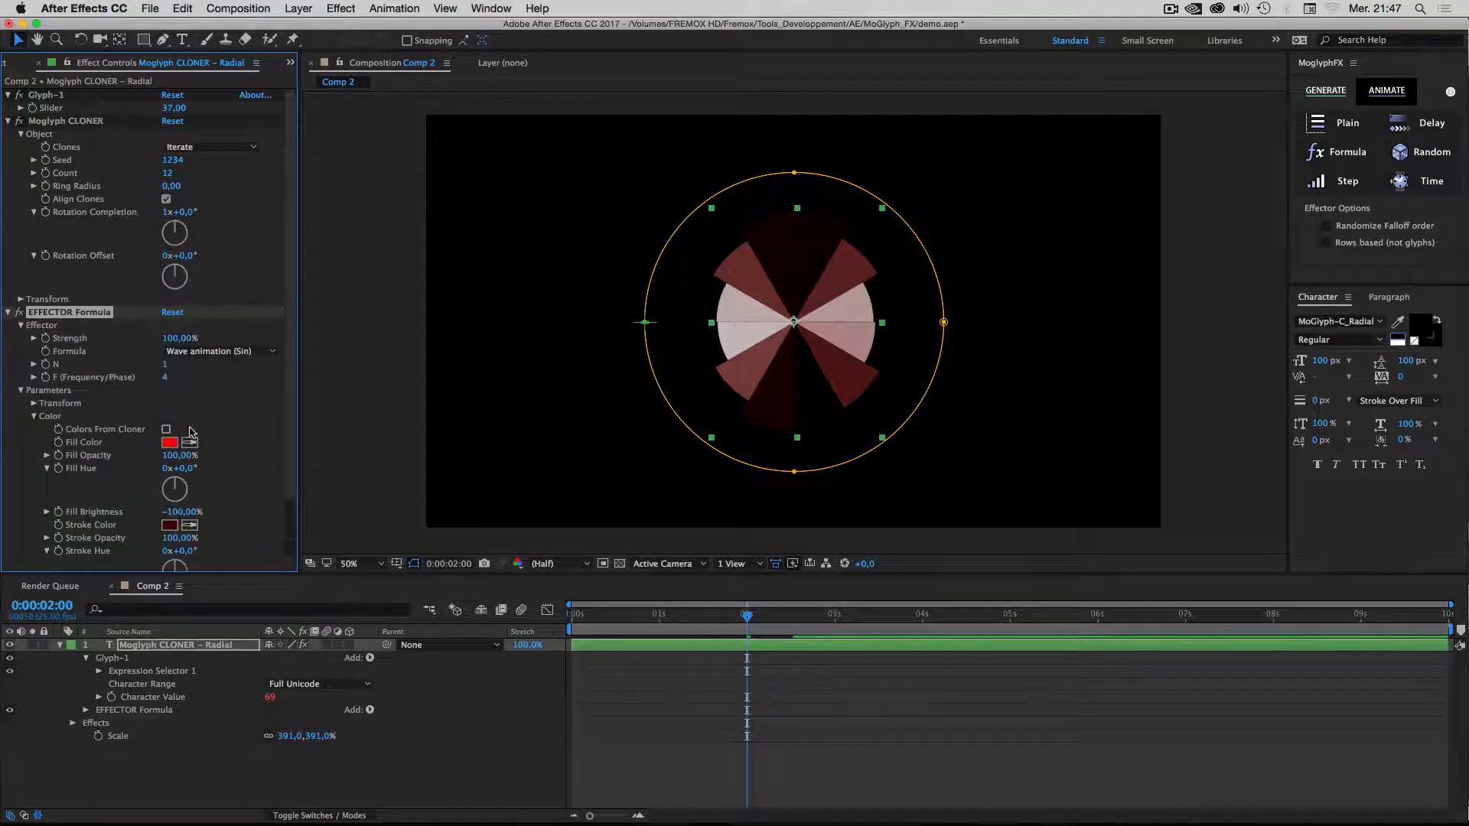
left_click(182, 511)
type("0")
key("Return")
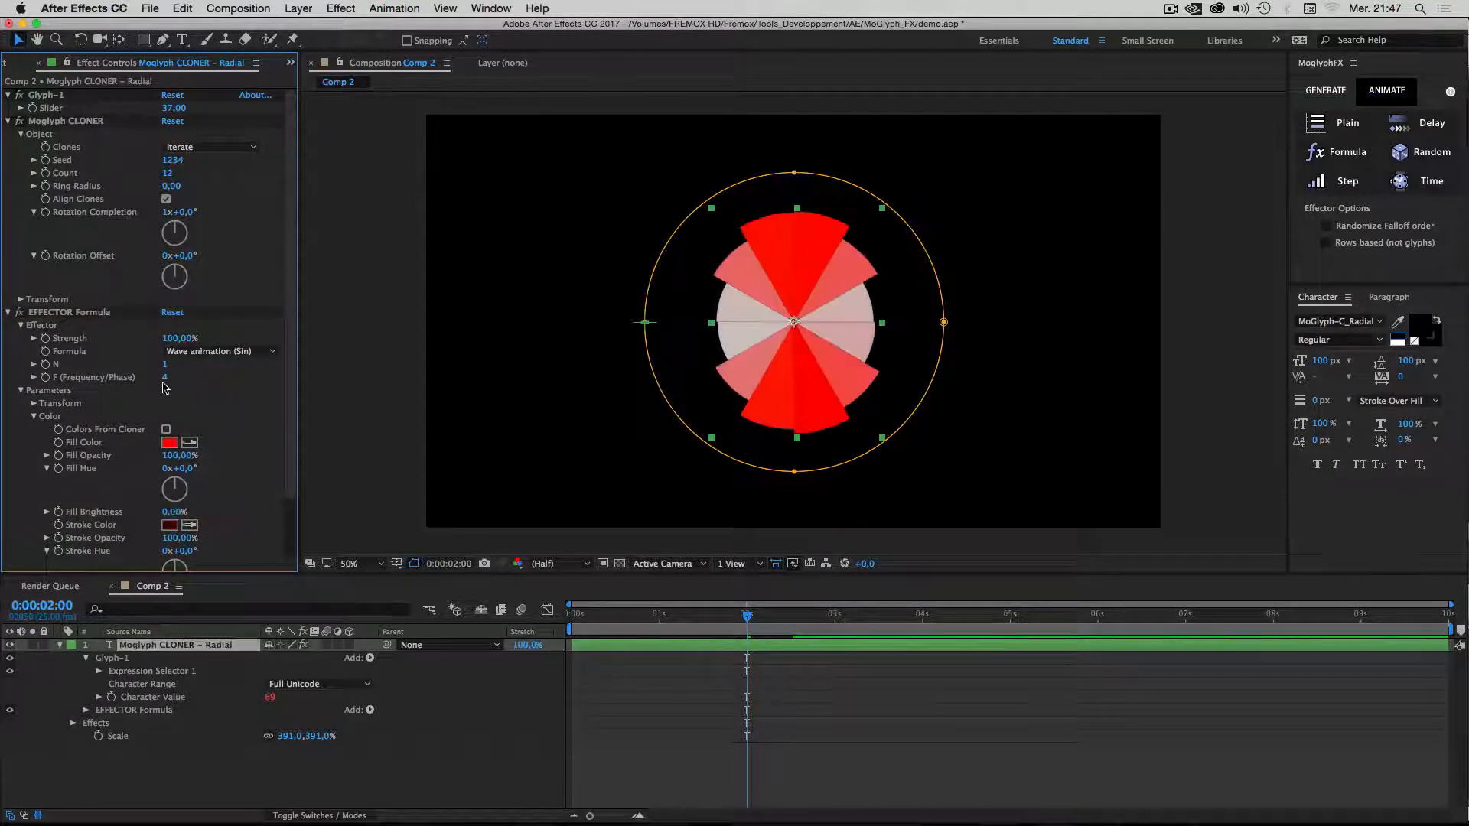
Set N to 0 for the Formula effector's Wave animation (Sin).
scroll(166, 371, "down", 1)
left_click(167, 366)
type("0,5")
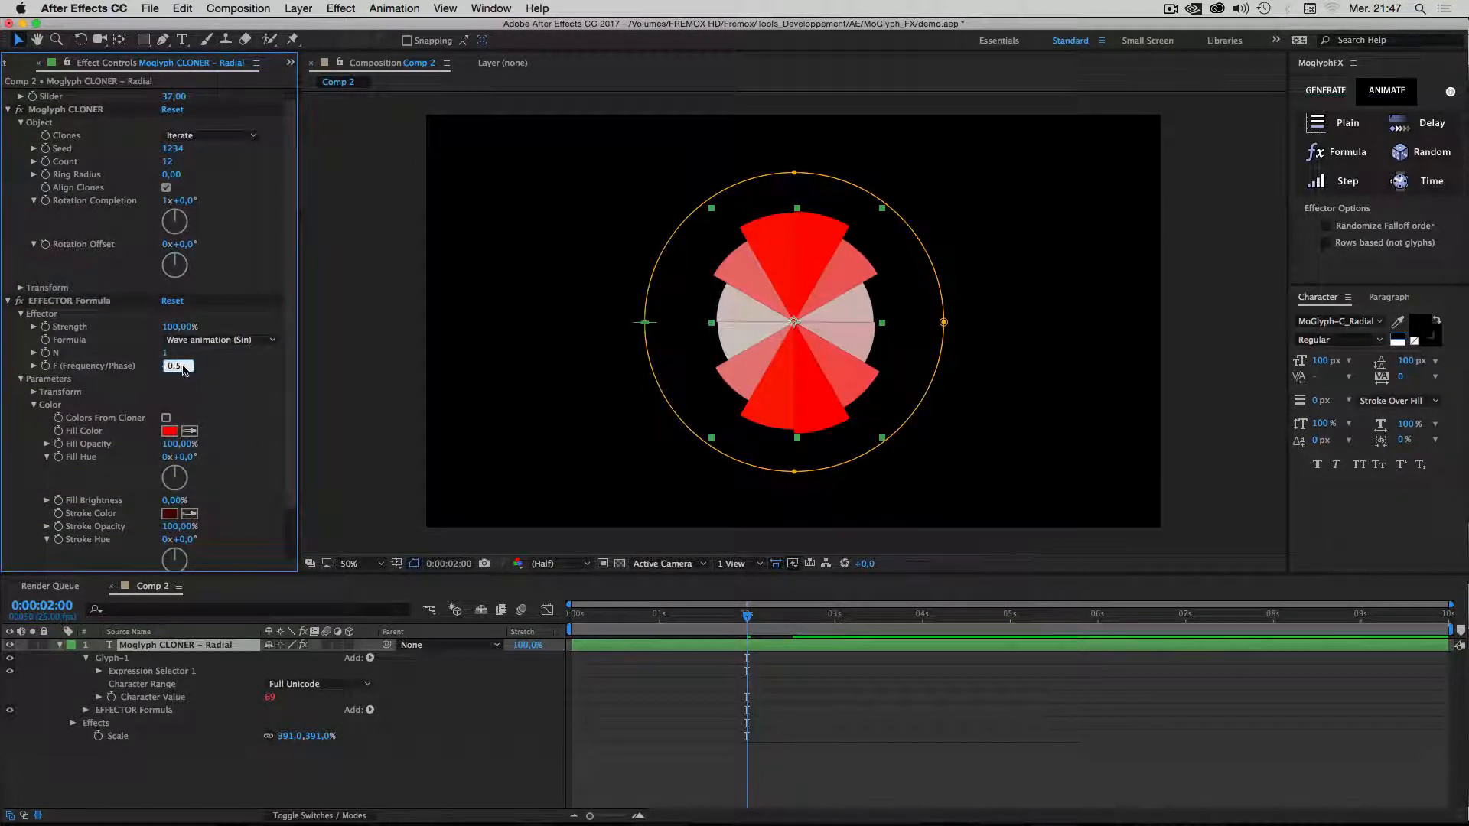
left_click(165, 355)
type("0")
key("Return")
Preview the wave animation of the radial cloner and stop playback.
left_click(476, 707)
key("space")
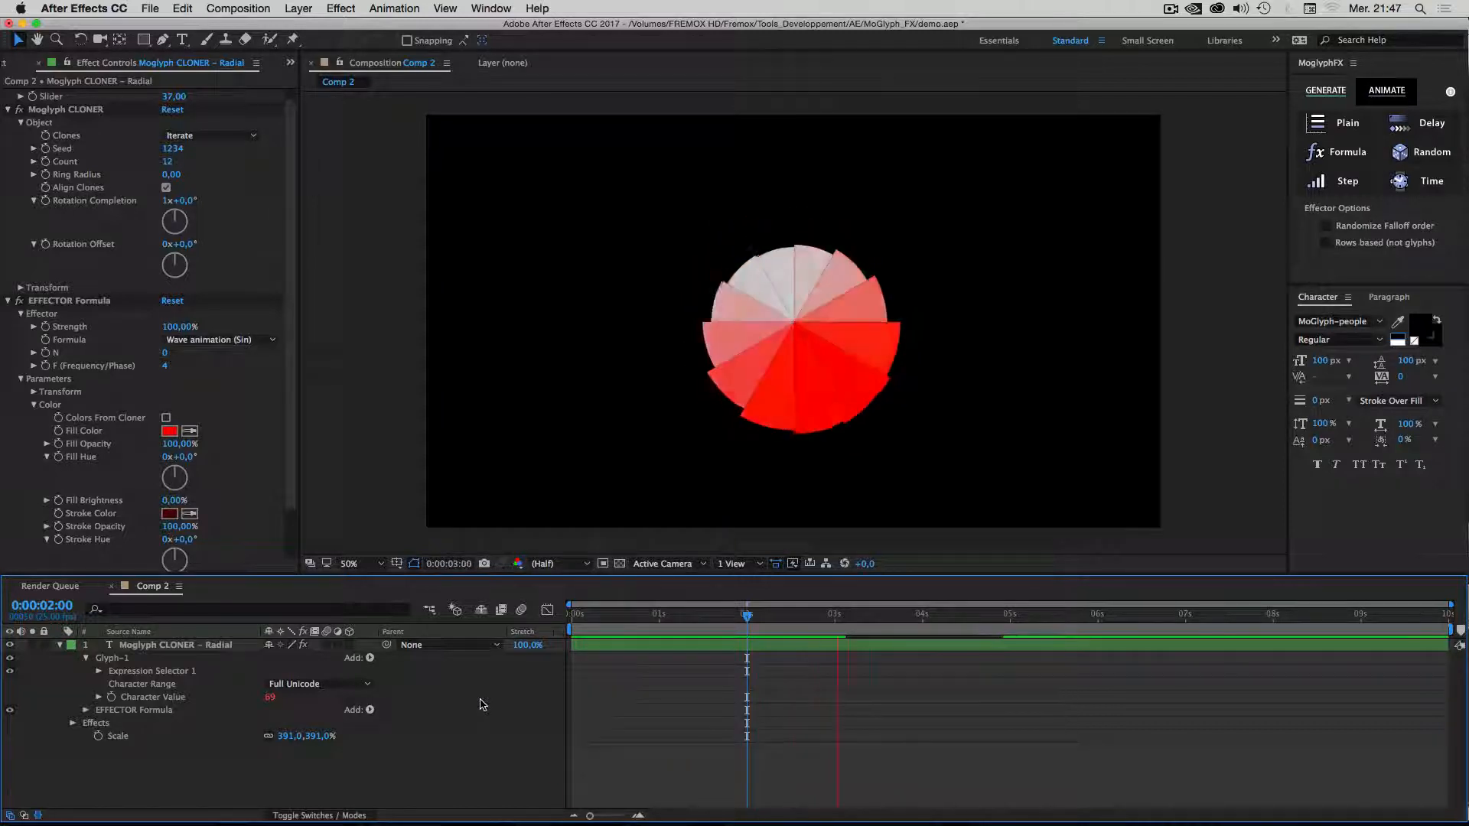
key("space")
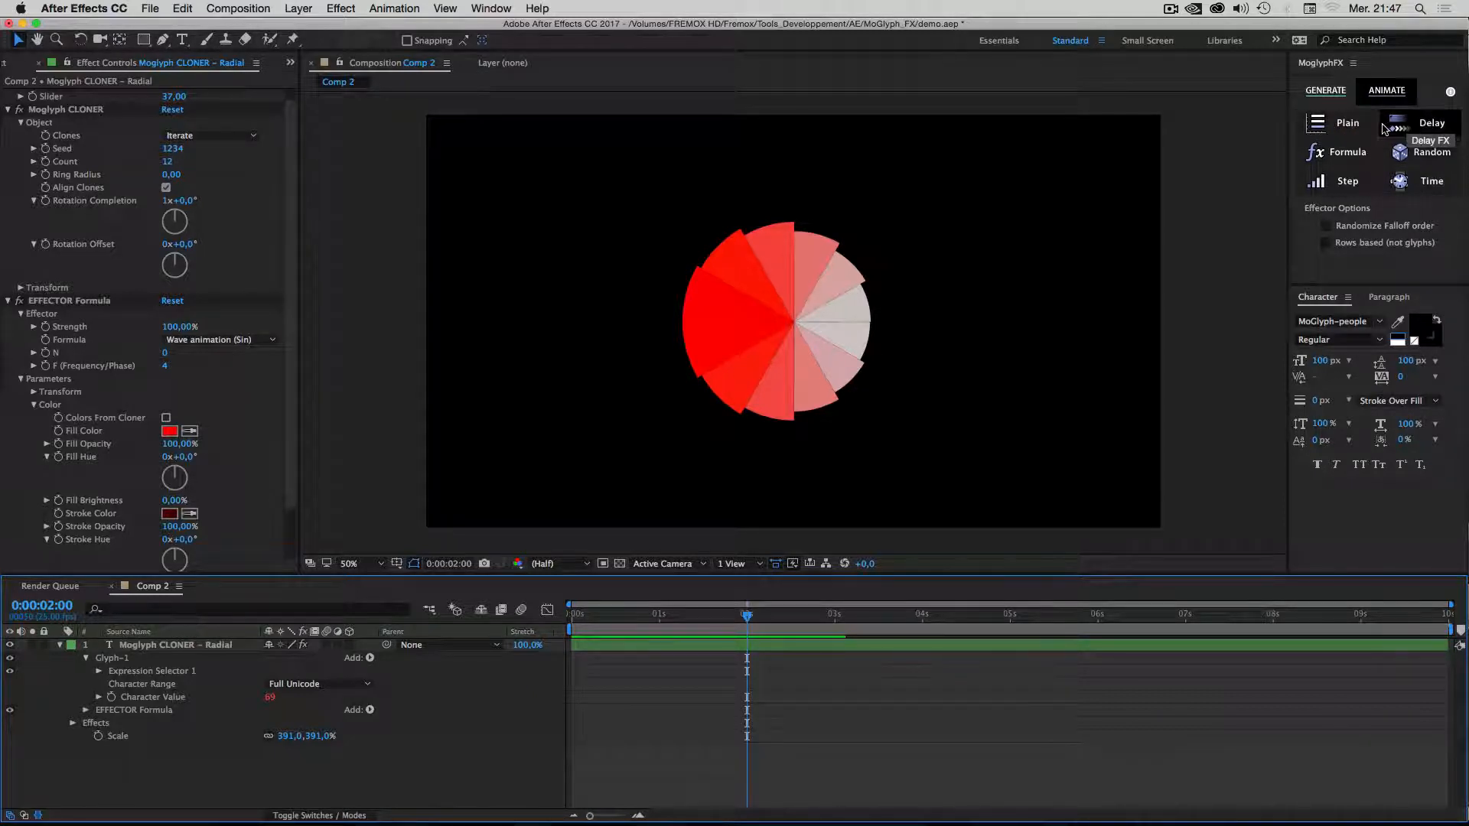
Delete the radial cloner layer and return the MoGlyph tools to cloner generation.
left_click(1324, 92)
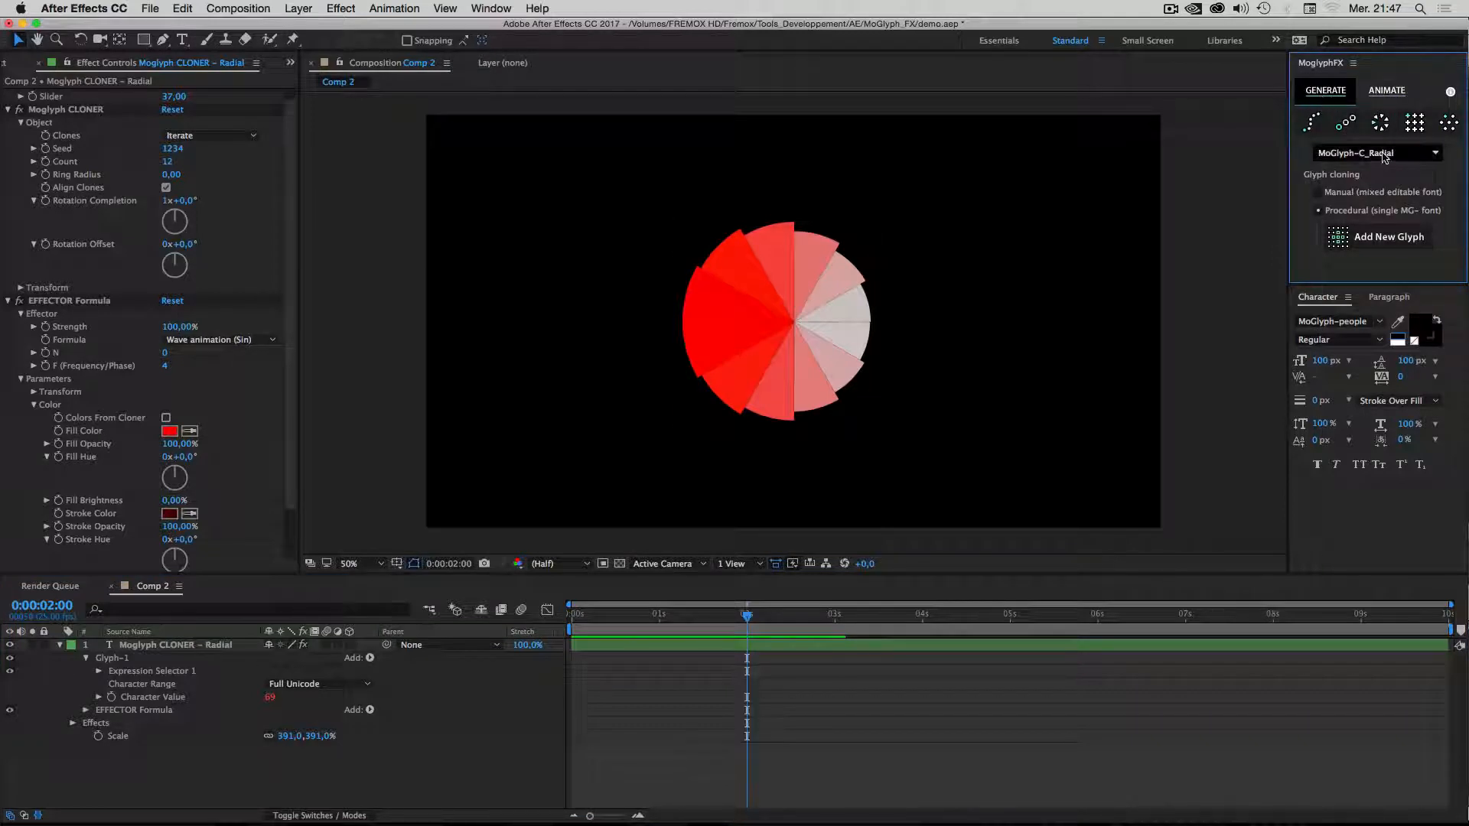
left_click(163, 644)
left_click(59, 646)
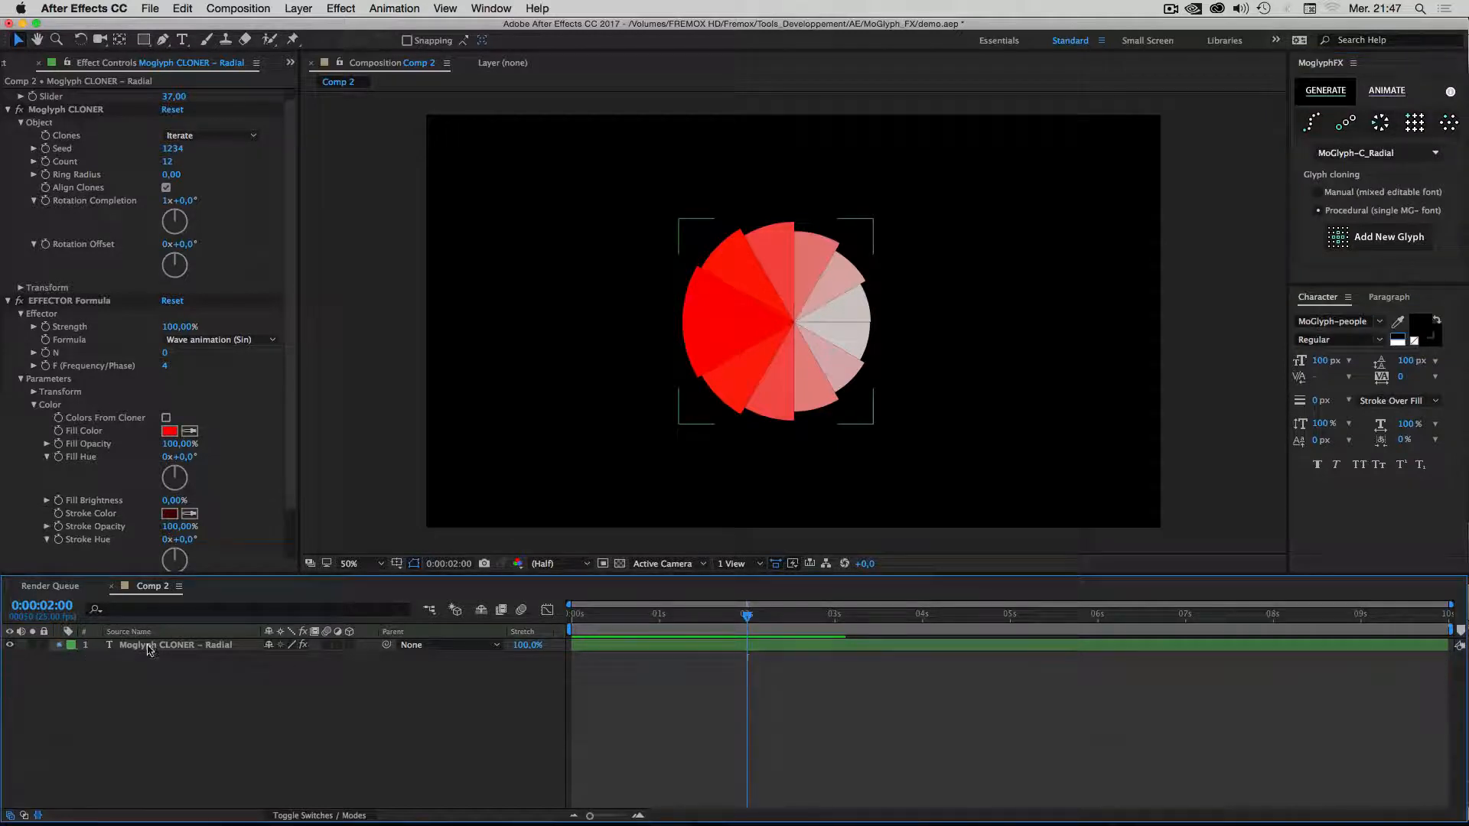
left_click(154, 647)
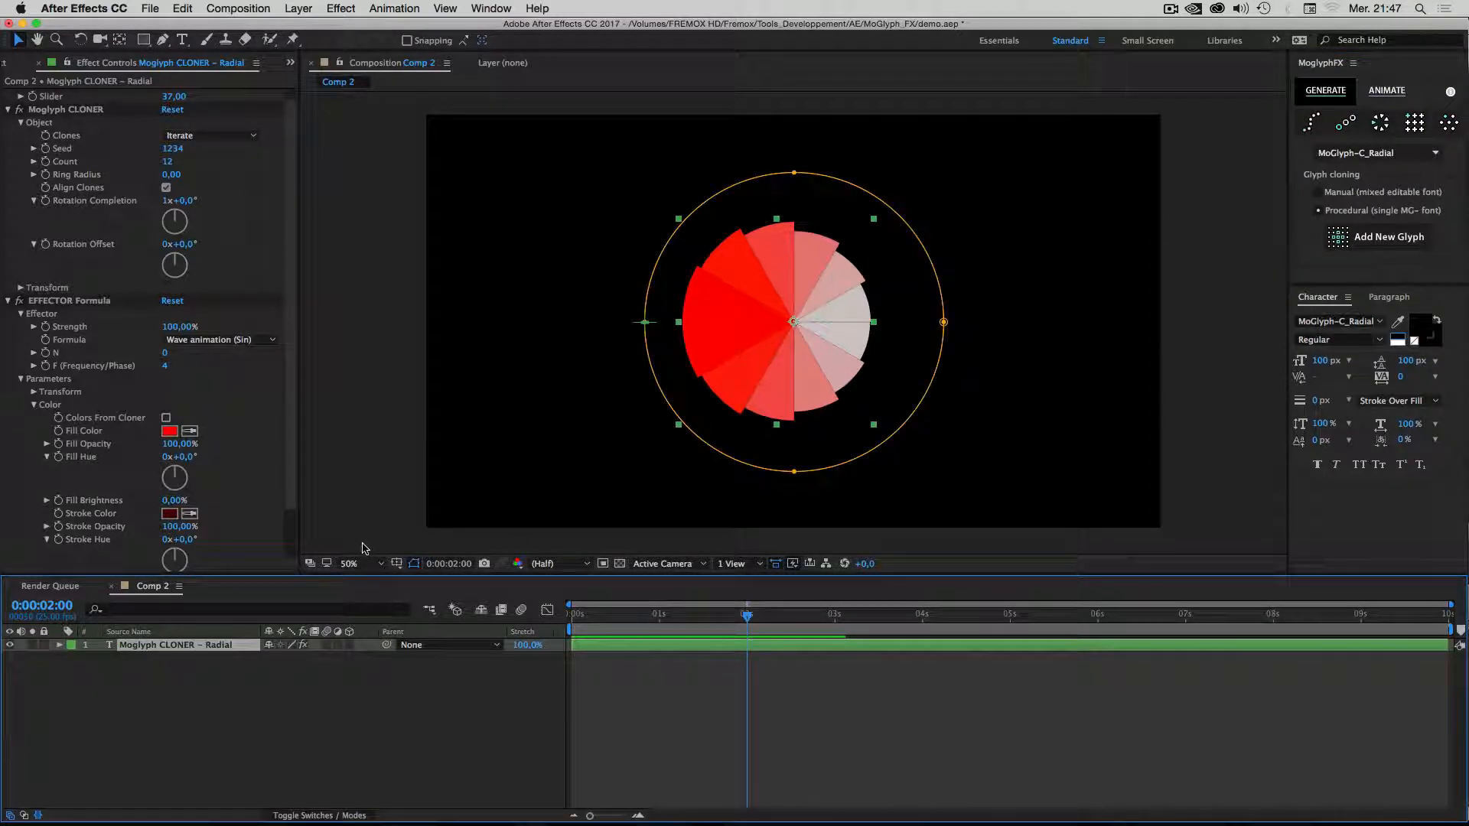
key("Delete")
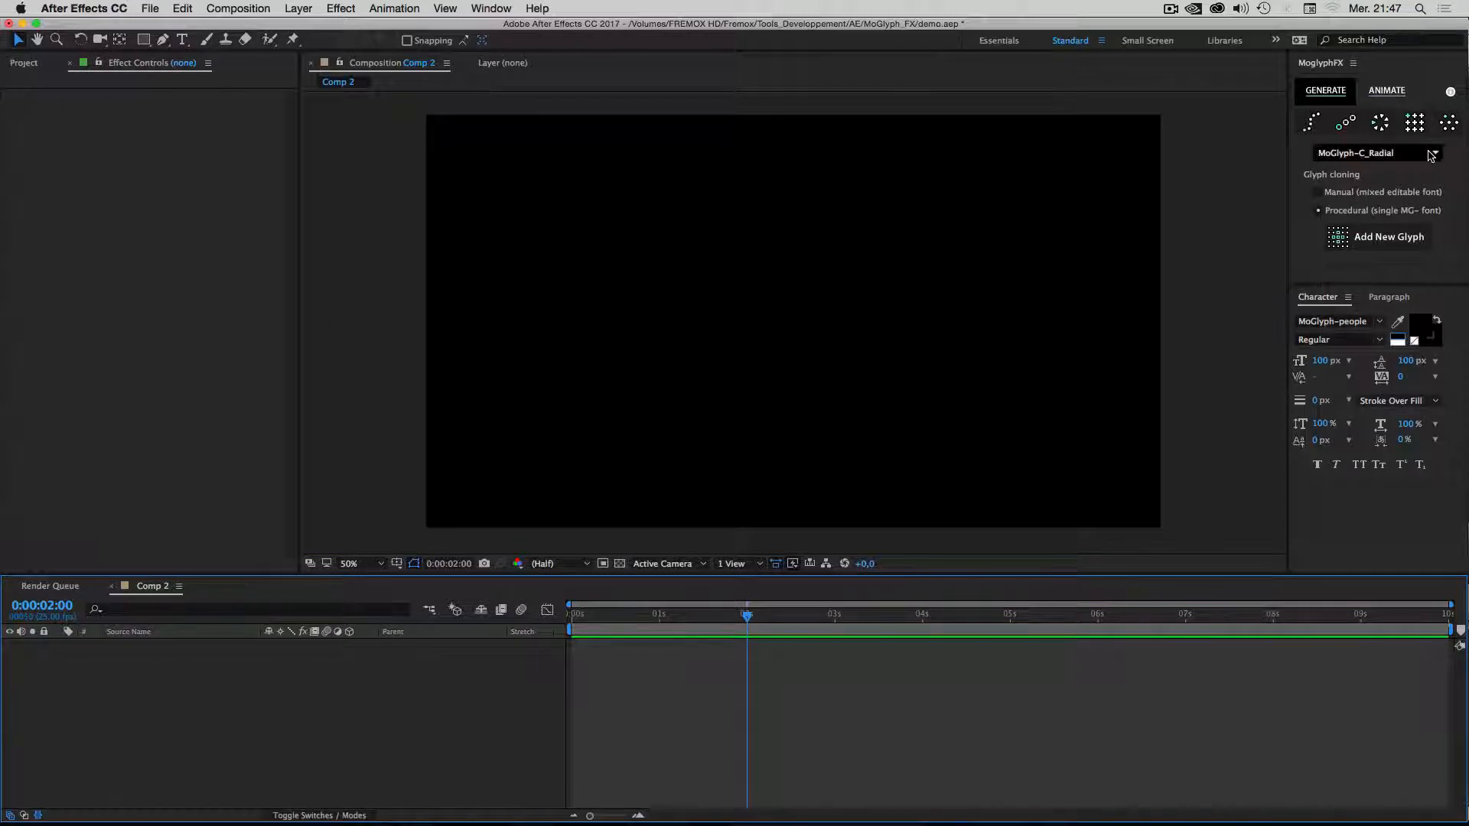
Draw an open, wavy four-point path across the composition with the Pen tool and select its shape layer.
left_click(1378, 153)
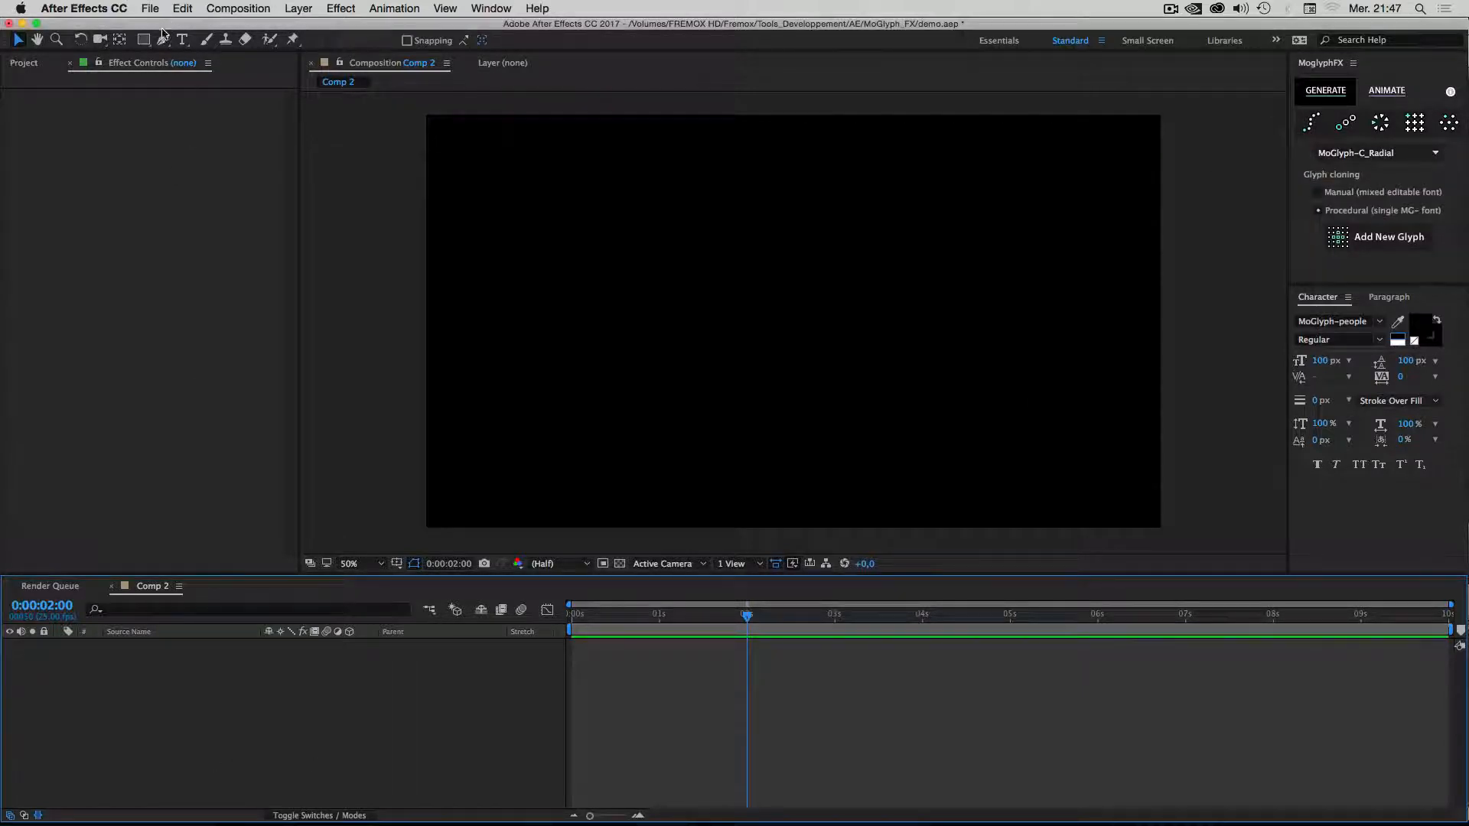
left_click(163, 39)
left_click_drag(504, 317, 572, 398)
mouse_move(717, 433)
left_mouse_down()
mouse_move(801, 420)
mouse_move(817, 400)
left_mouse_up()
left_click_drag(856, 204, 958, 194)
left_click_drag(1078, 396, 1150, 366)
left_click(18, 39)
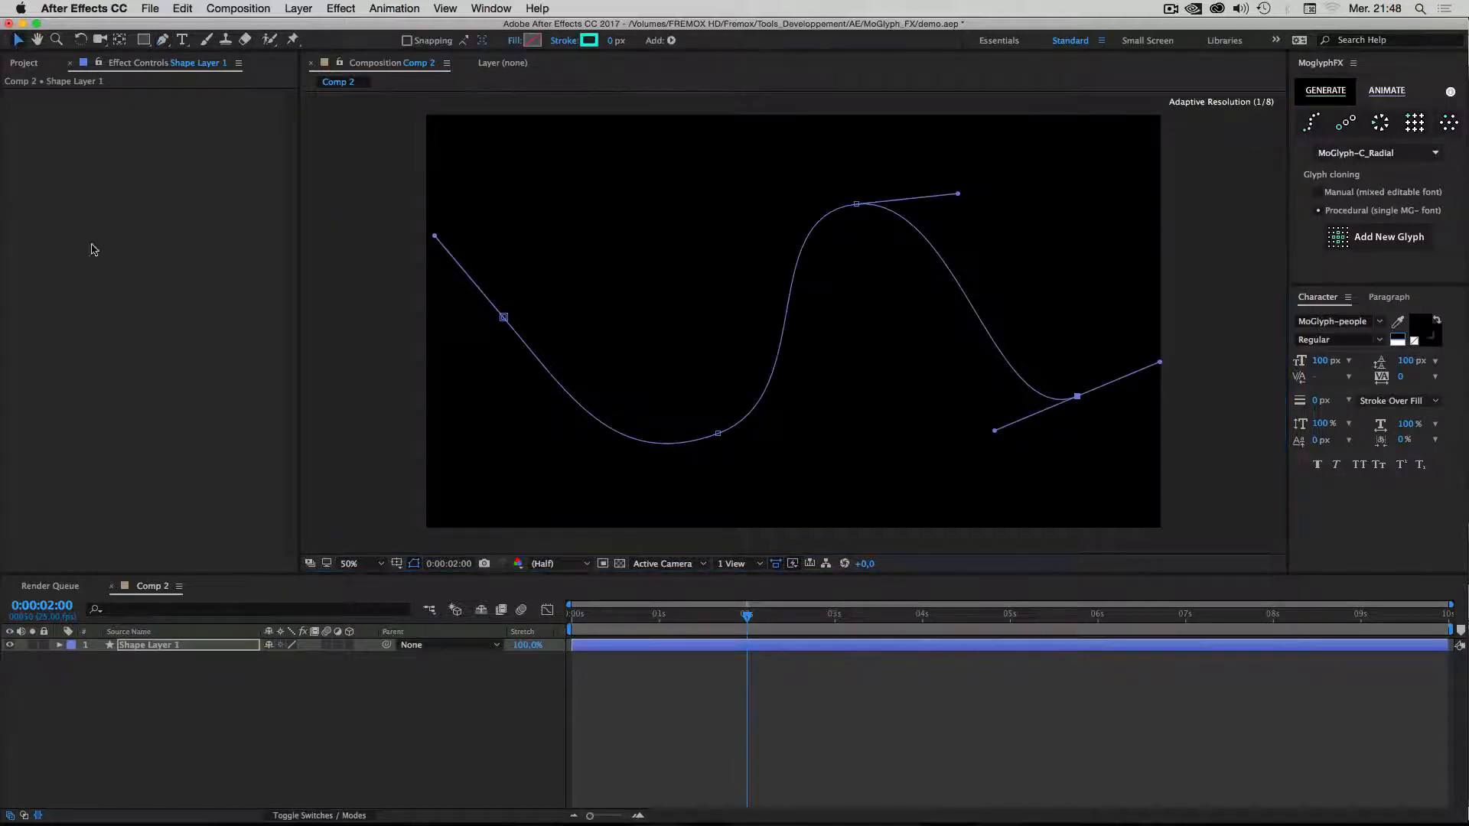
left_click(75, 712)
left_click(148, 647)
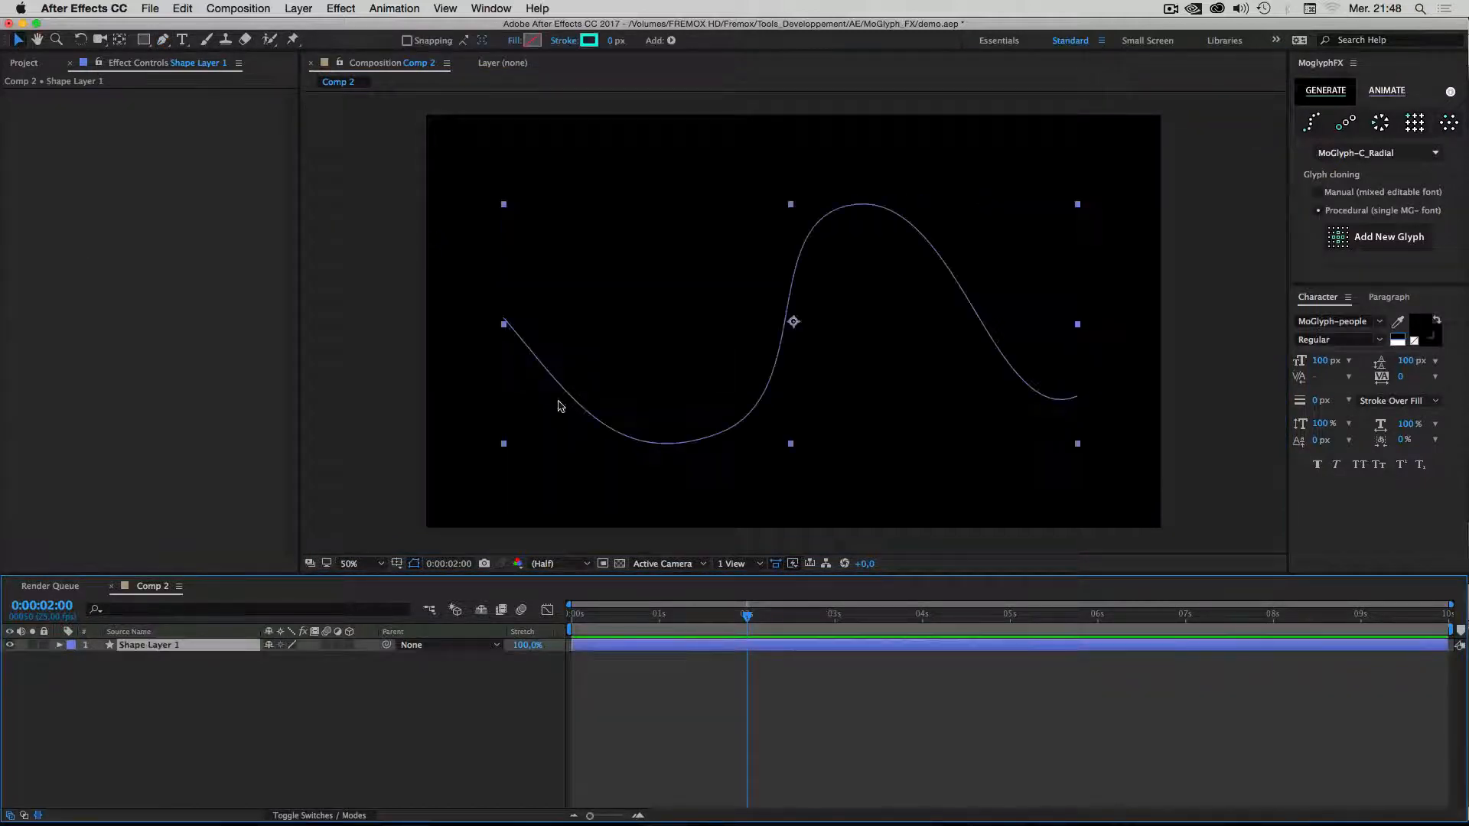
Choose the MoGlyph-C_Spline glyph set and generate a spline cloner along the drawn path.
left_click(1389, 154)
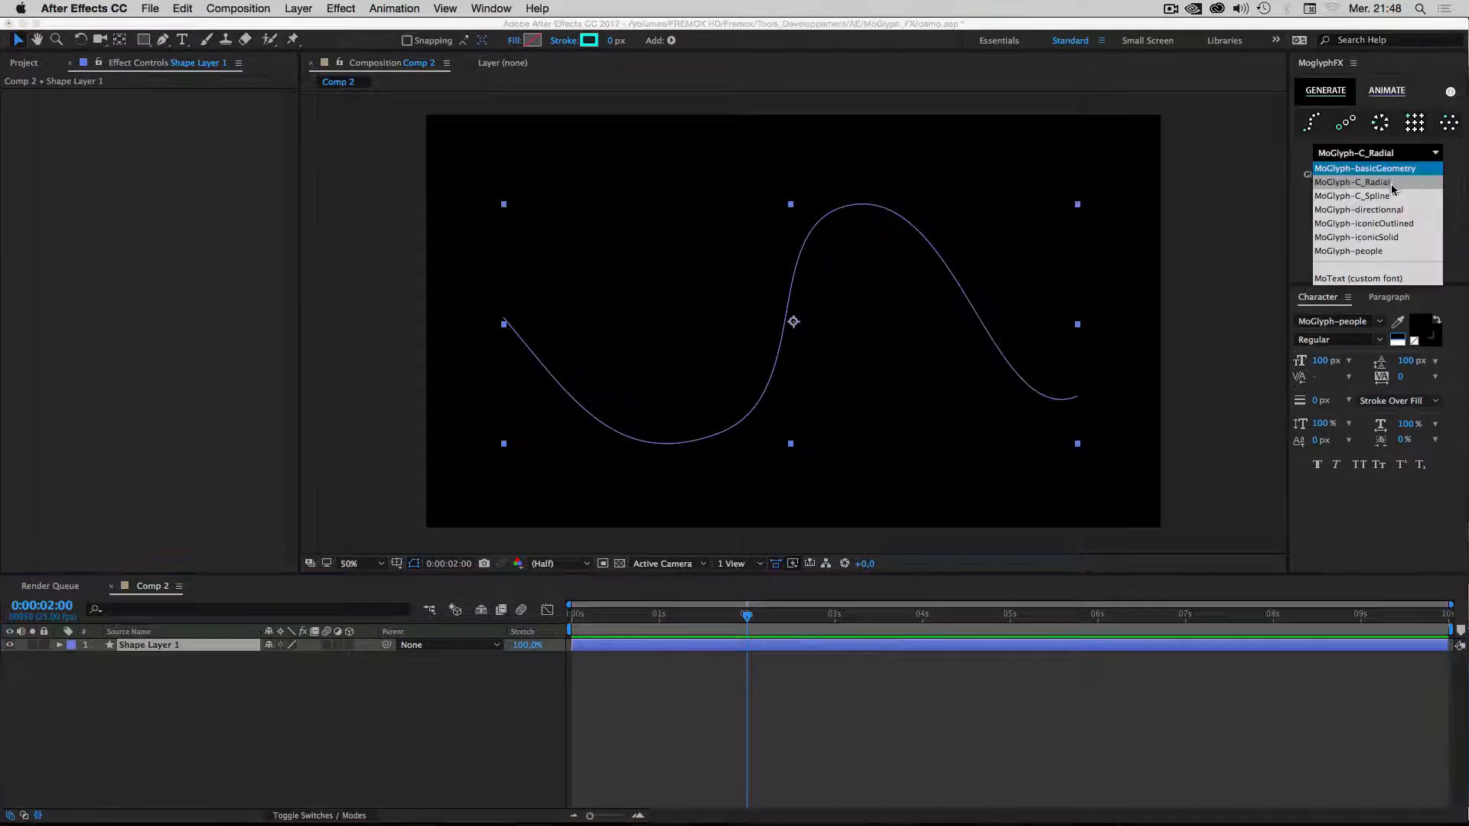
left_click(1389, 196)
left_click(1312, 122)
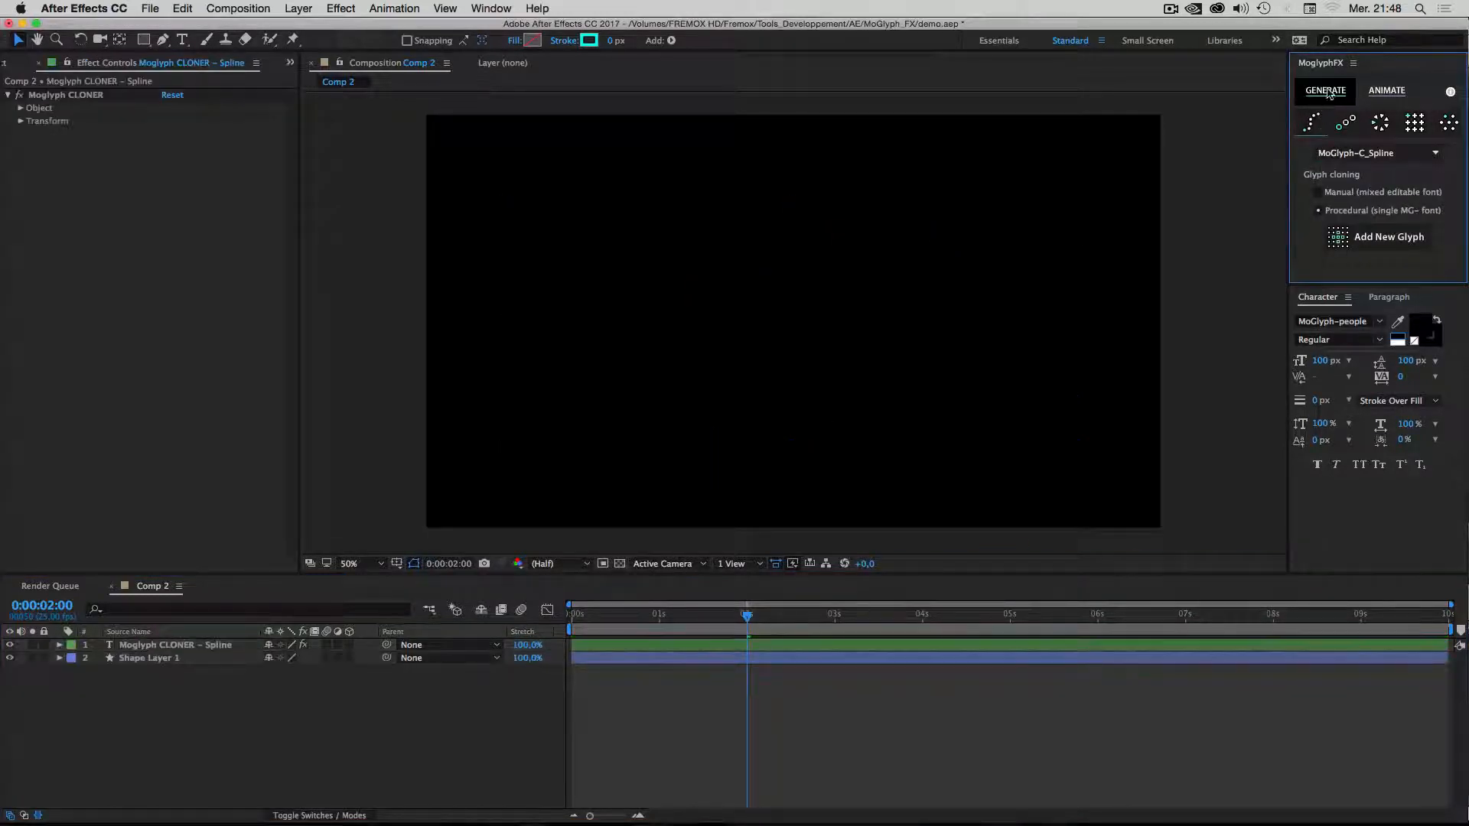
Assign the four-armed barb glyph from the second row of shapes to the clones of the spline cloner layer.
left_click(1389, 239)
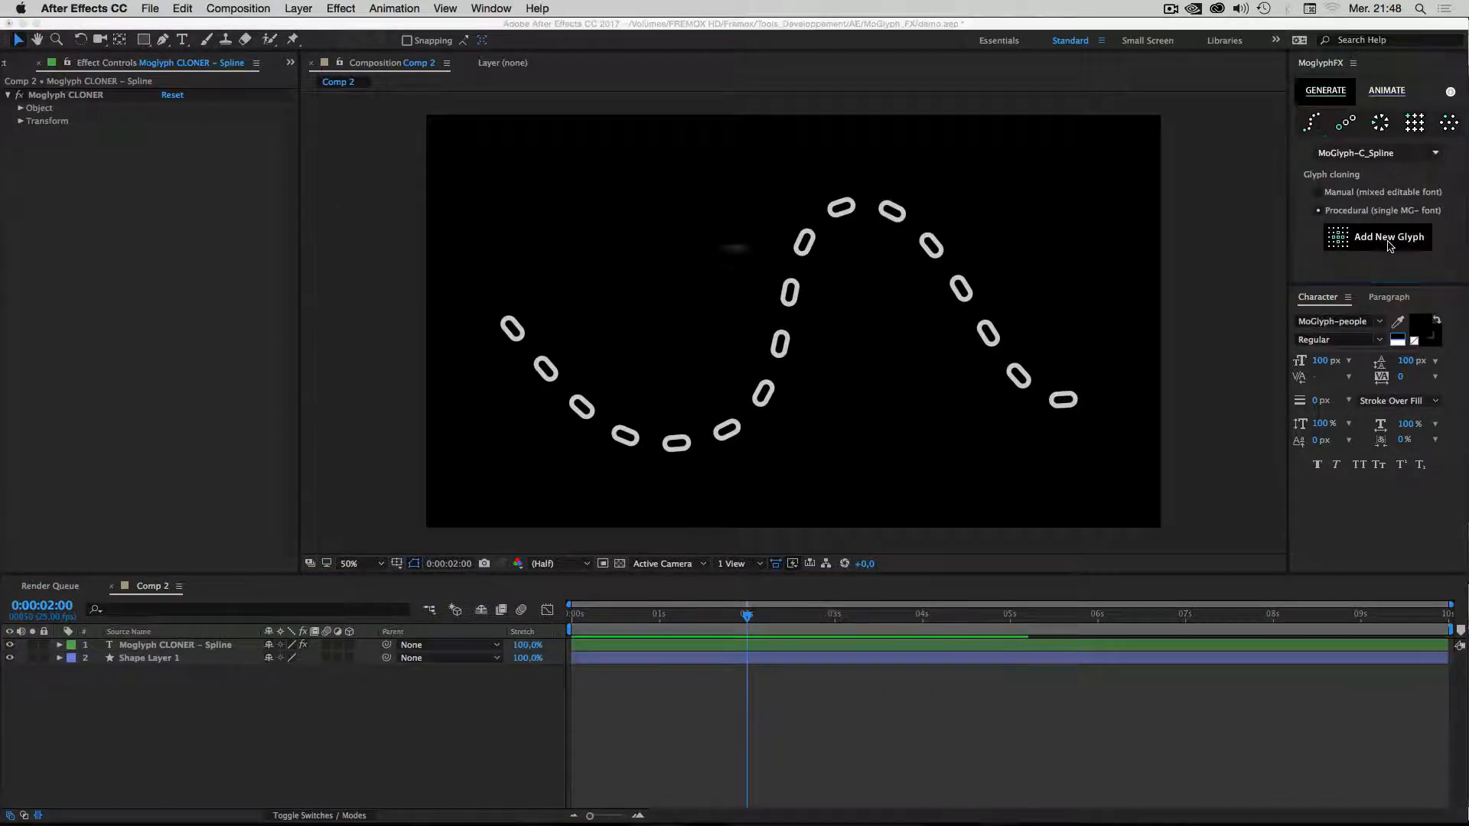
left_click(868, 286)
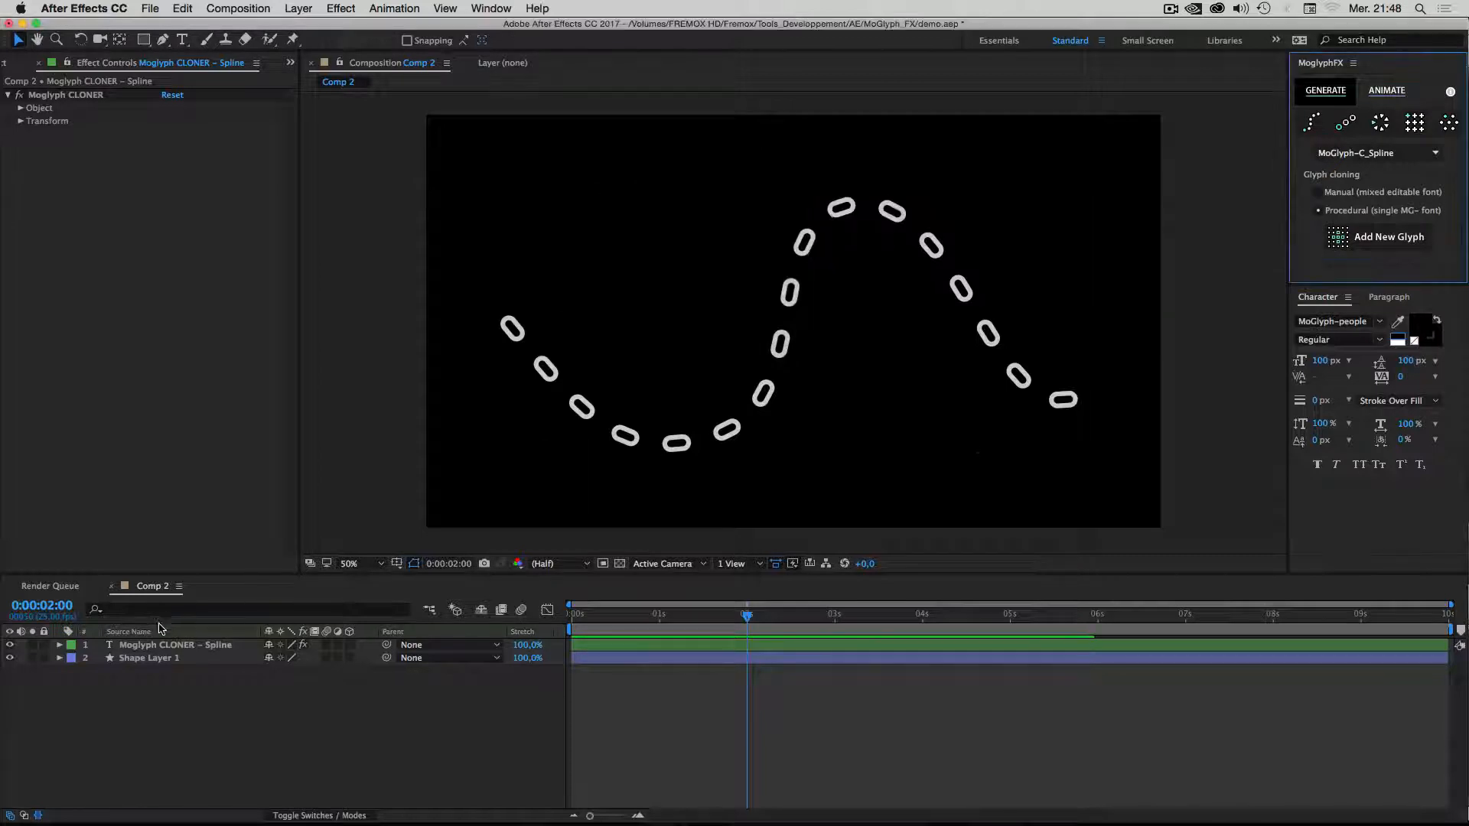
left_click(1365, 253)
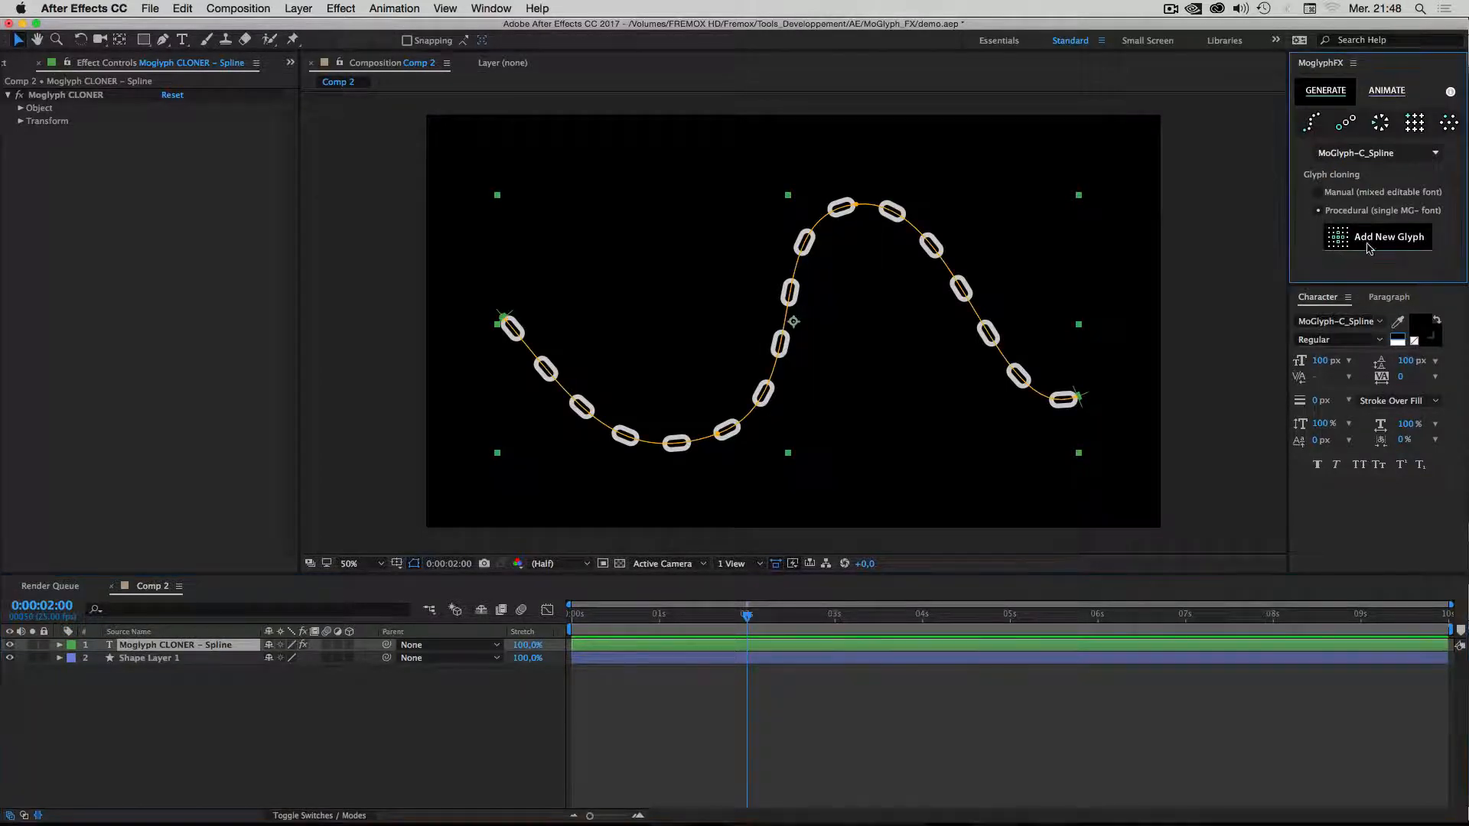
left_click_drag(883, 199, 1264, 204)
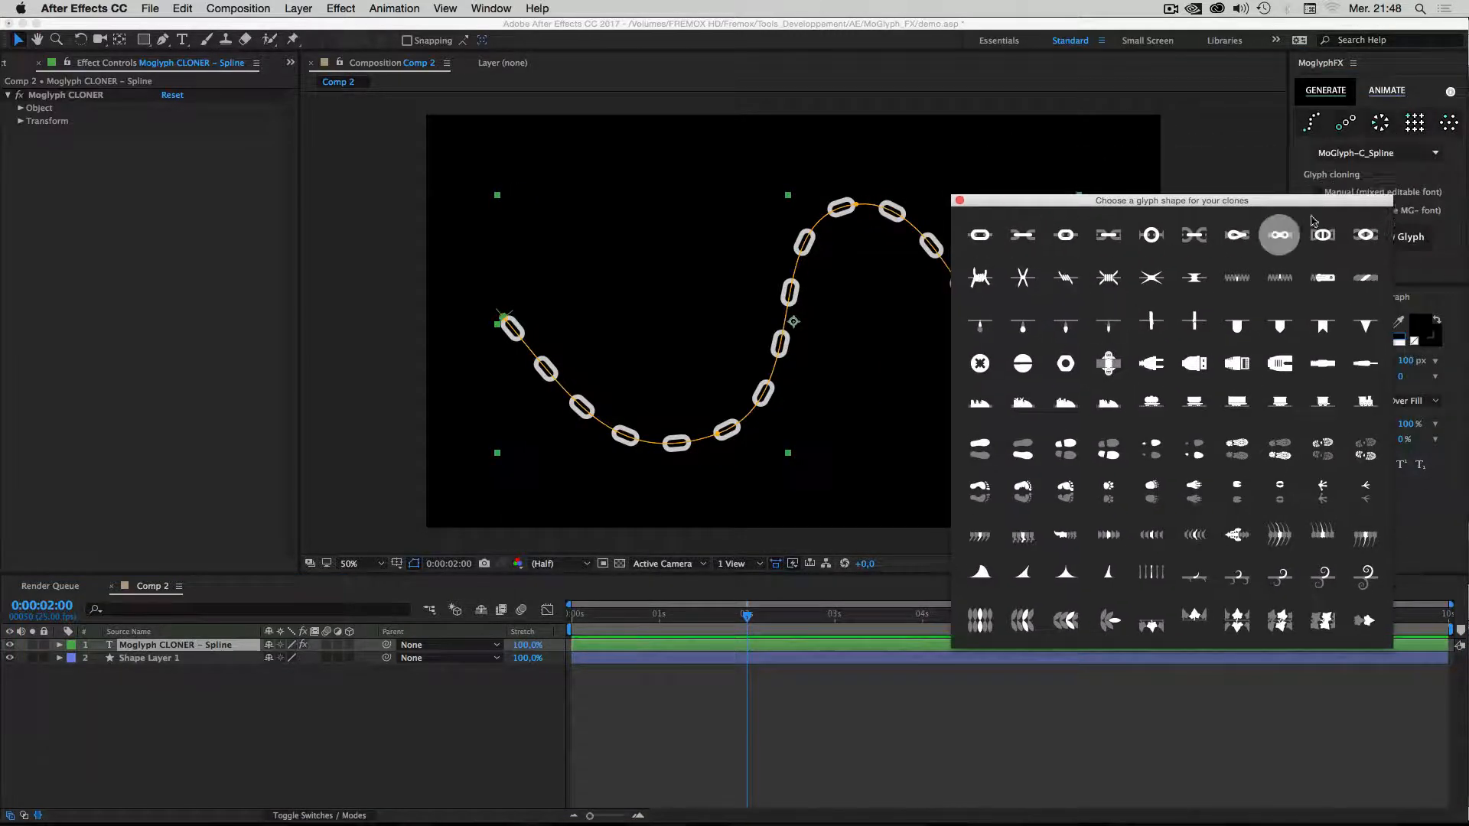
left_click_drag(1041, 203, 1104, 254)
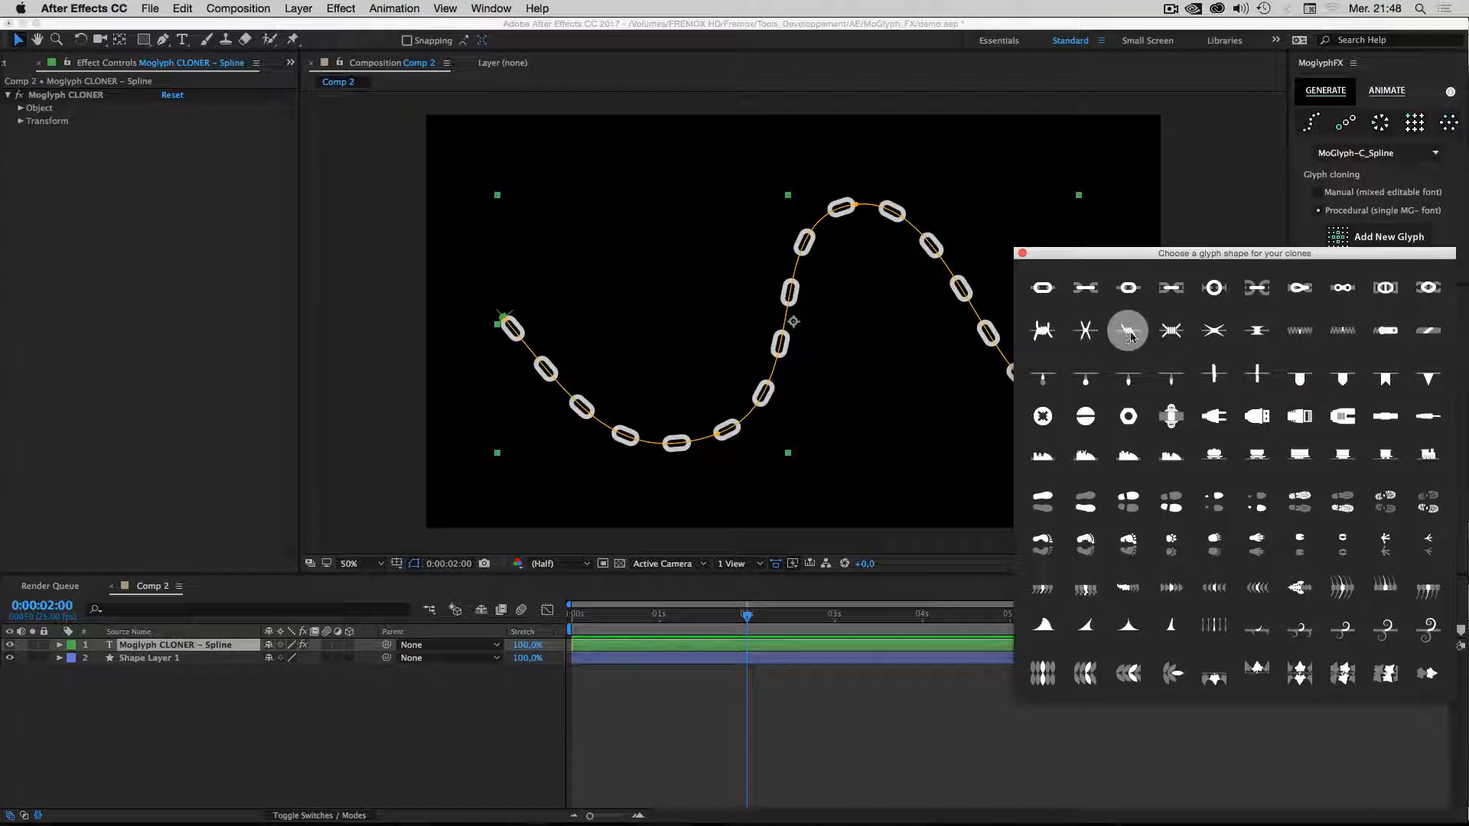
left_click(1085, 330)
left_click(1022, 254)
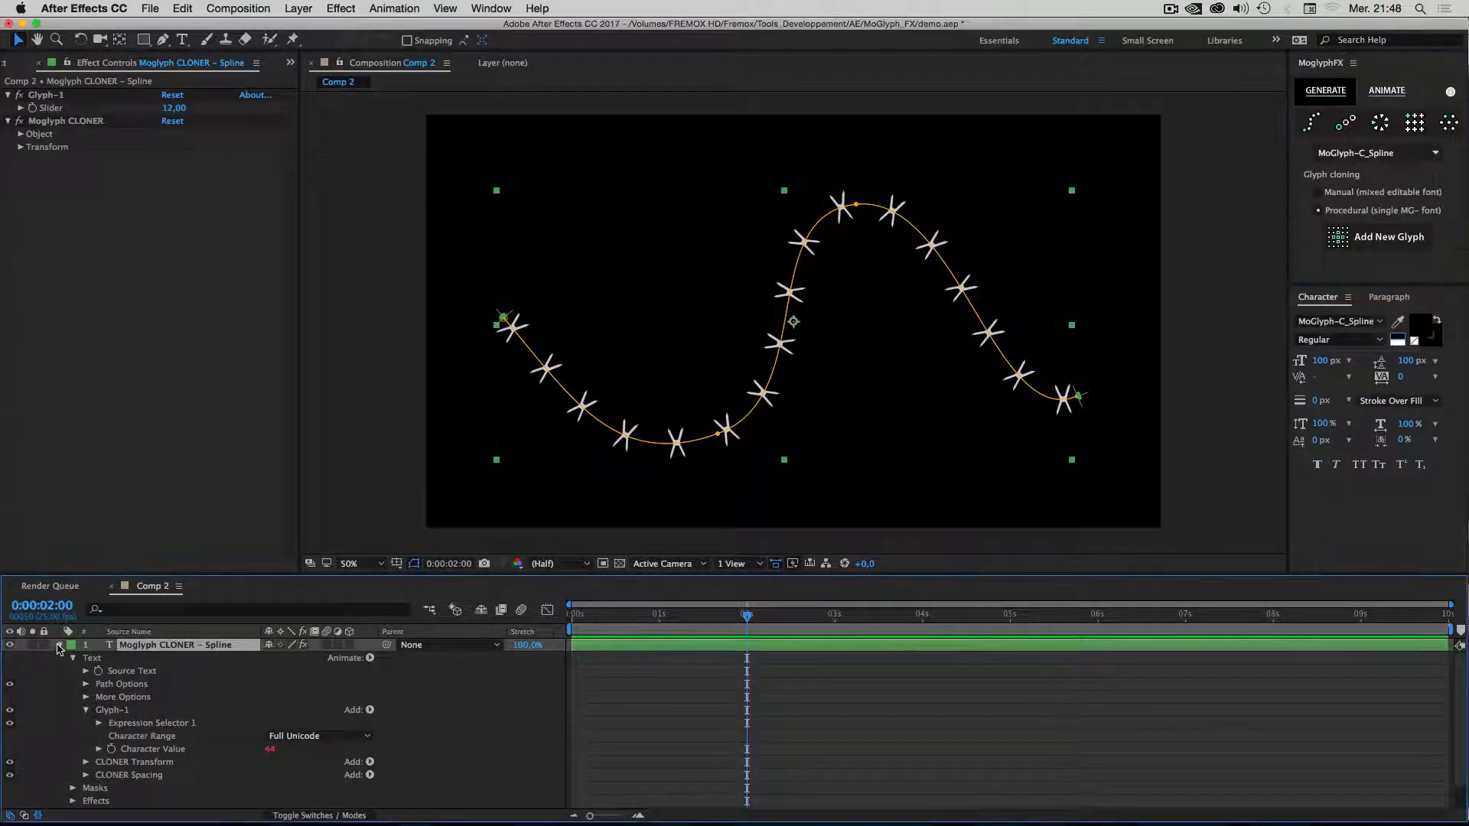
left_click(59, 645)
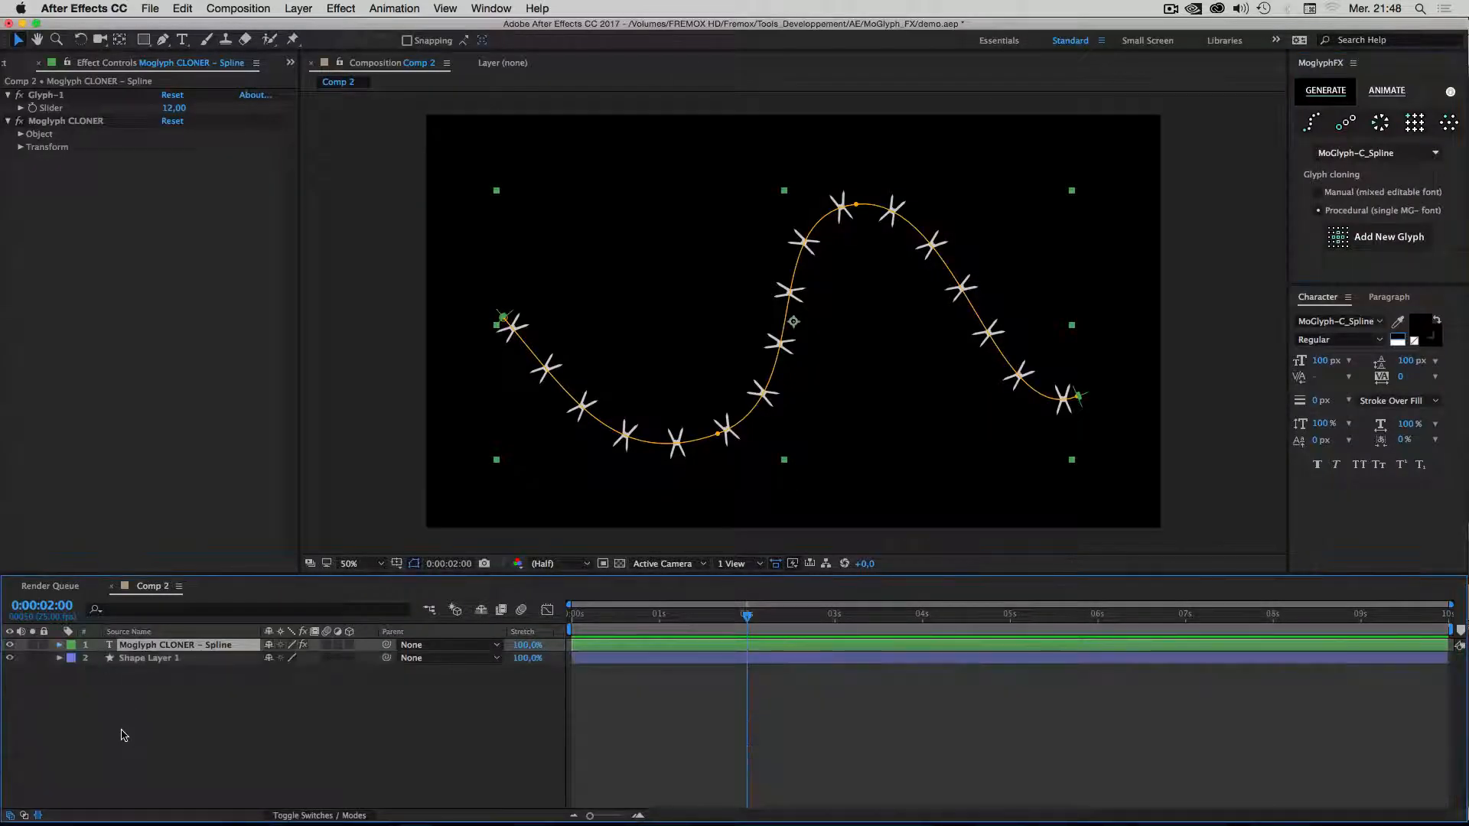
left_click(124, 736)
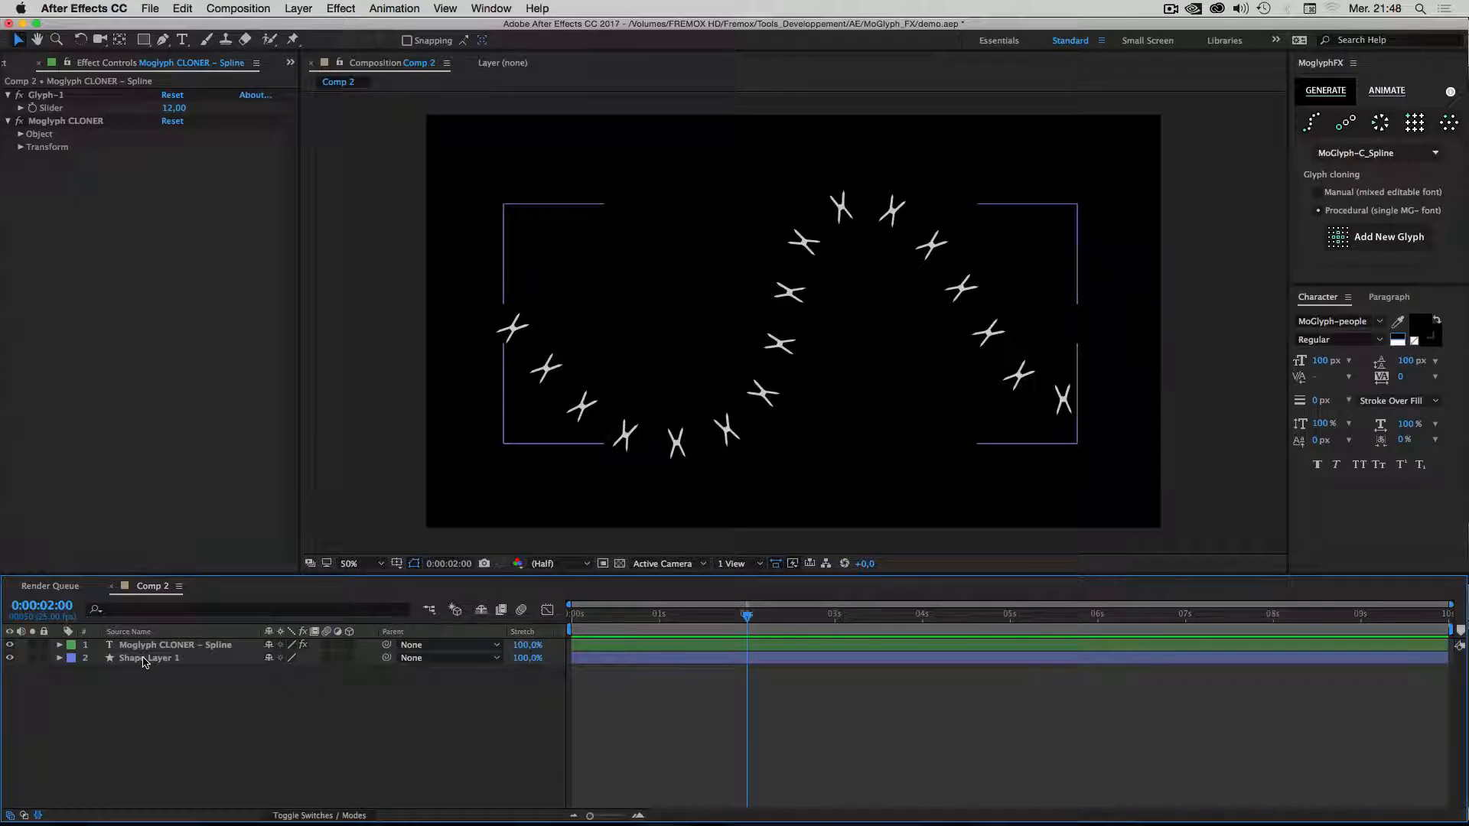
Give the wavy path's shape layer a white stroke 11 px wide.
left_click(145, 658)
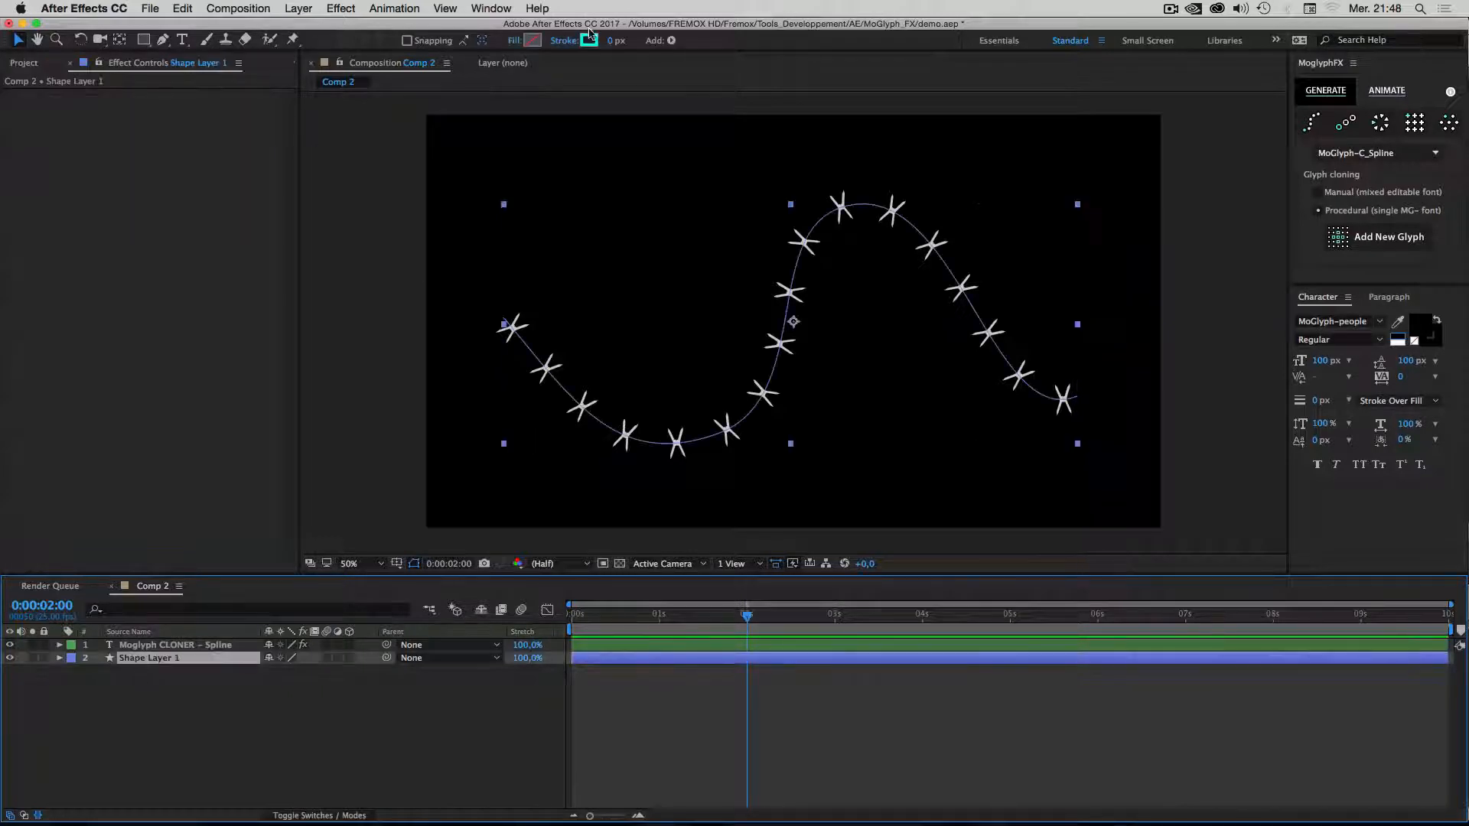
left_click_drag(613, 42, 621, 45)
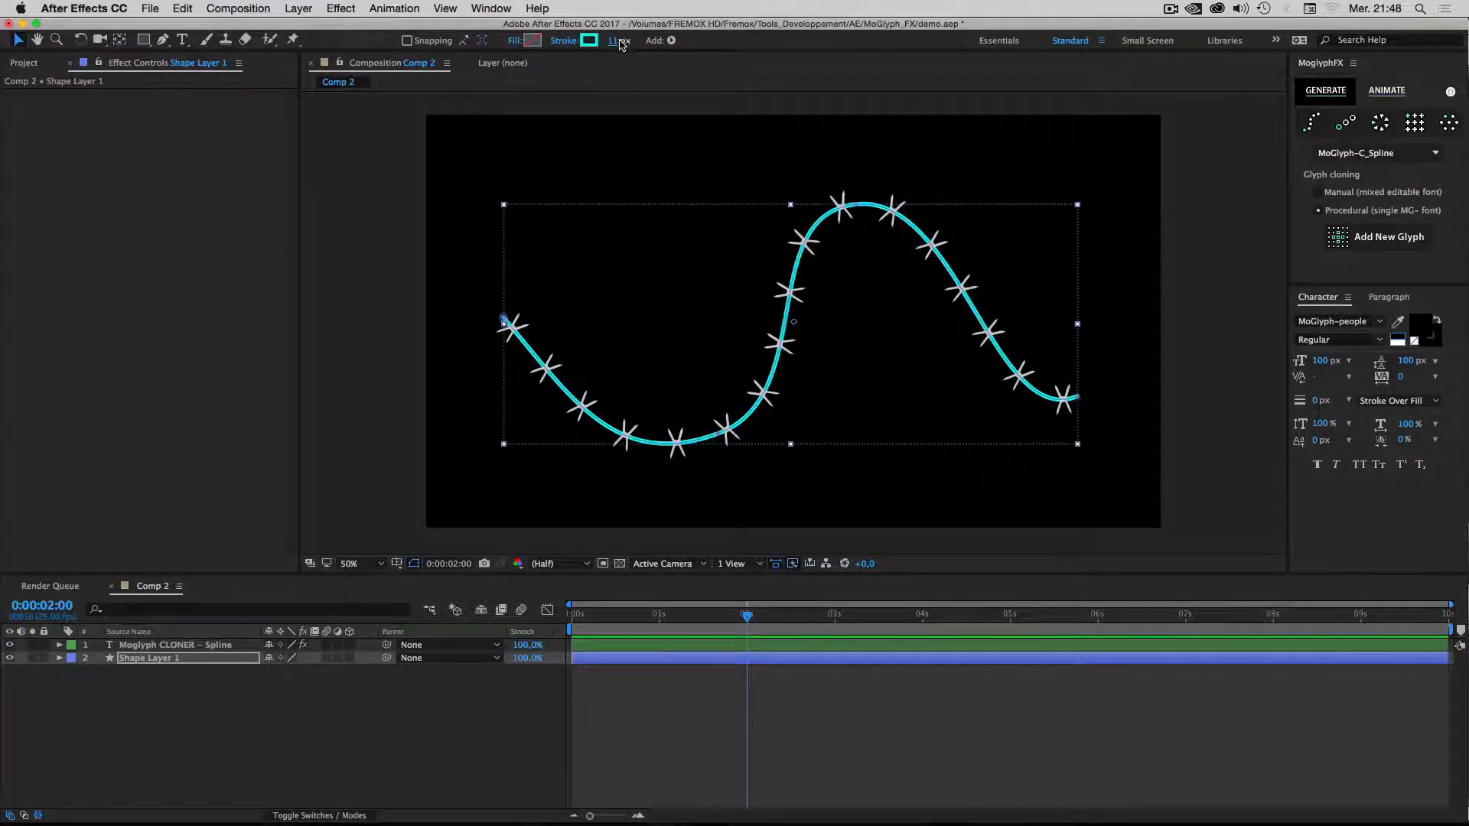
left_click(591, 43)
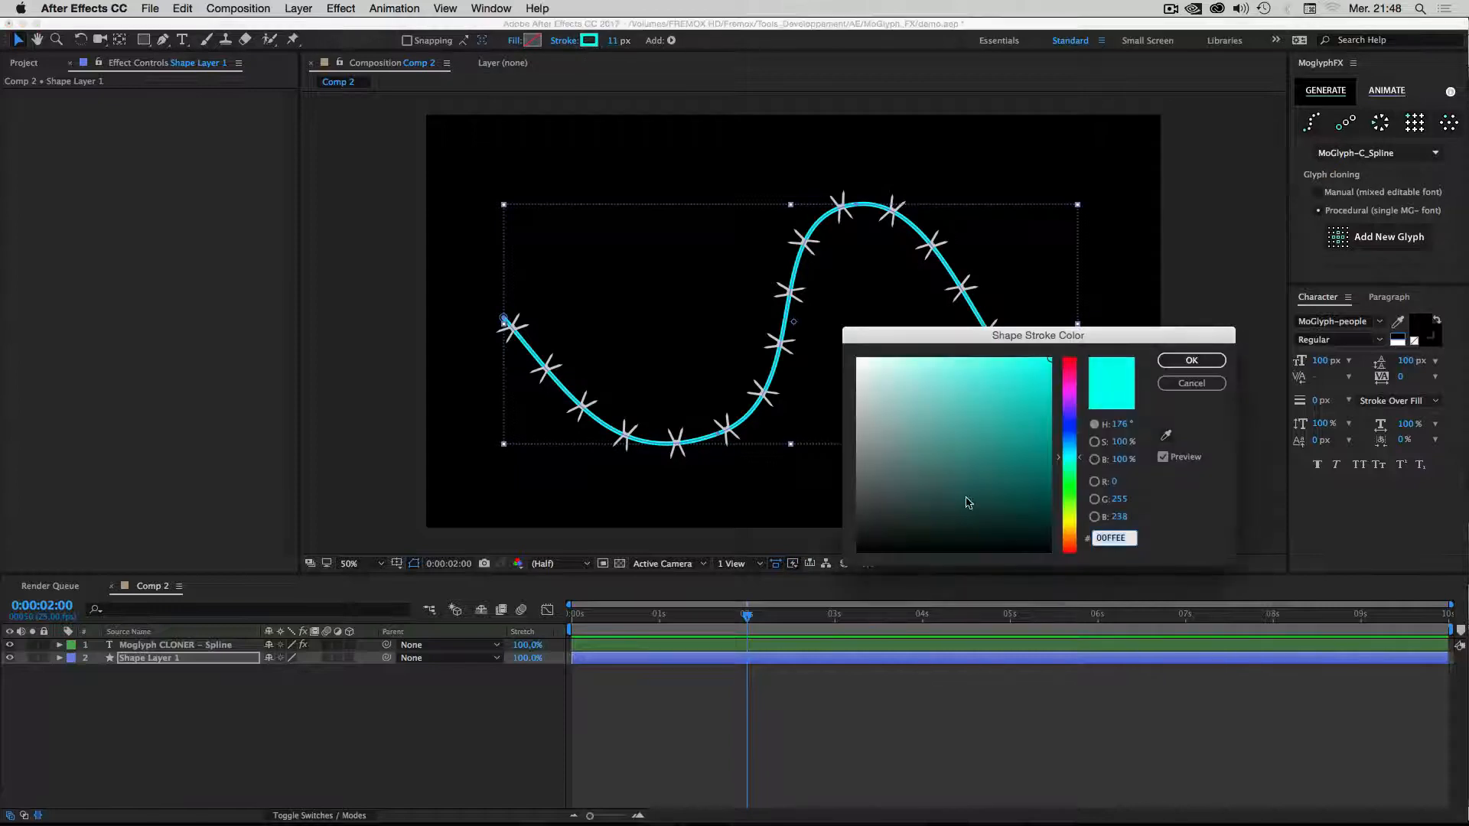
left_click_drag(967, 502, 858, 358)
left_click(1192, 360)
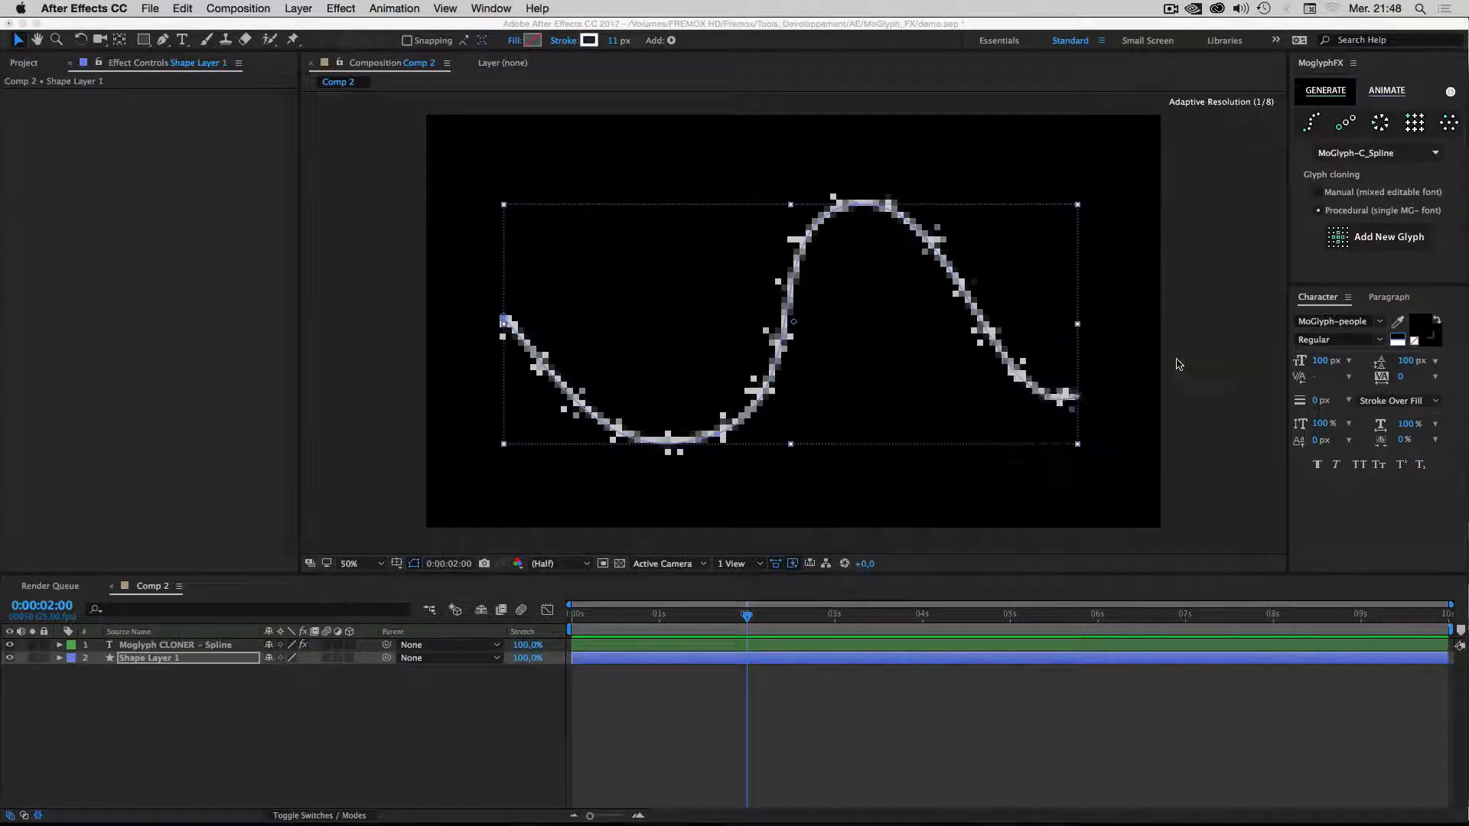
left_click(869, 747)
key("period")
key("comma")
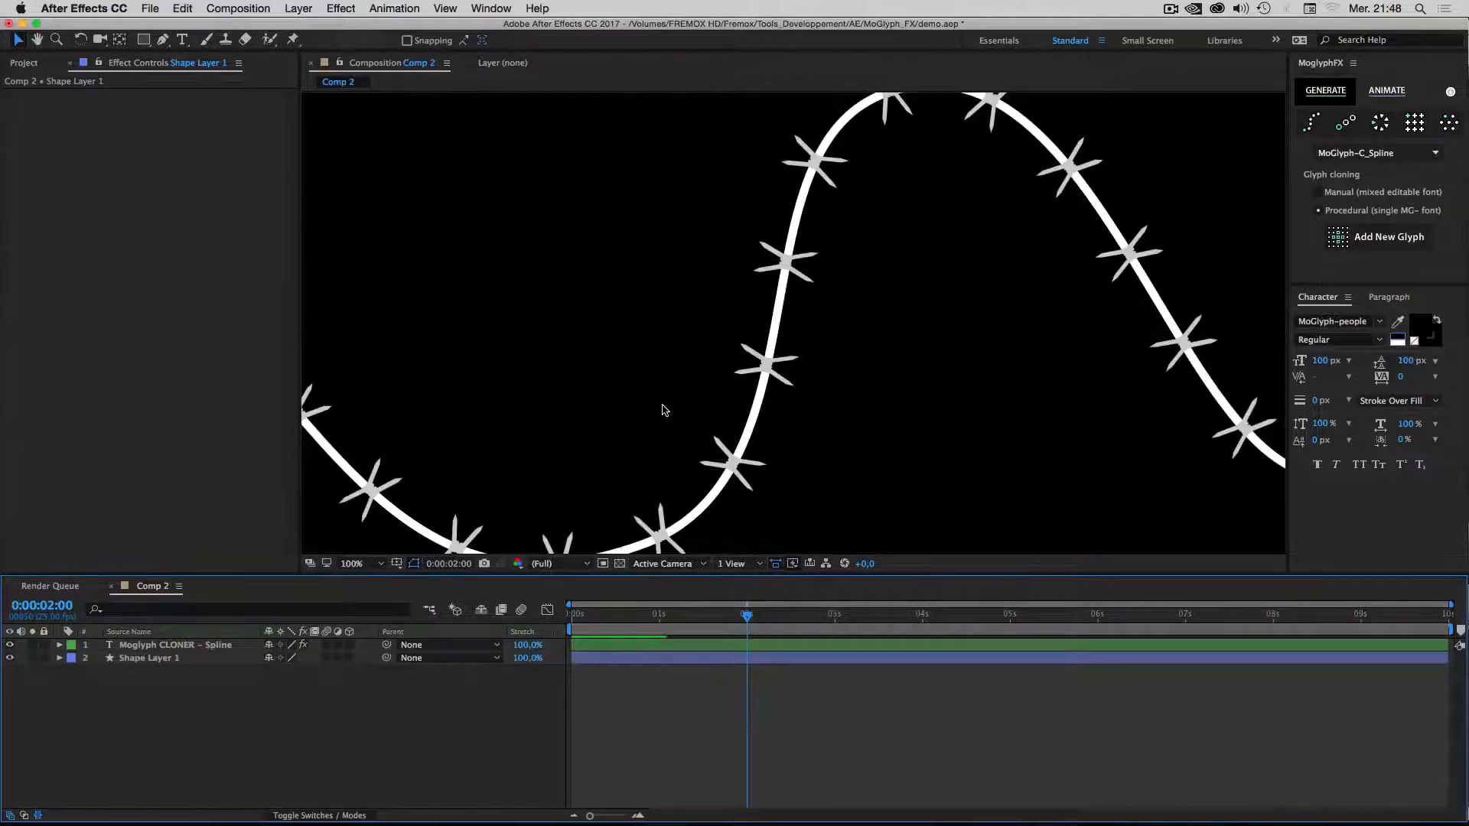
key("comma")
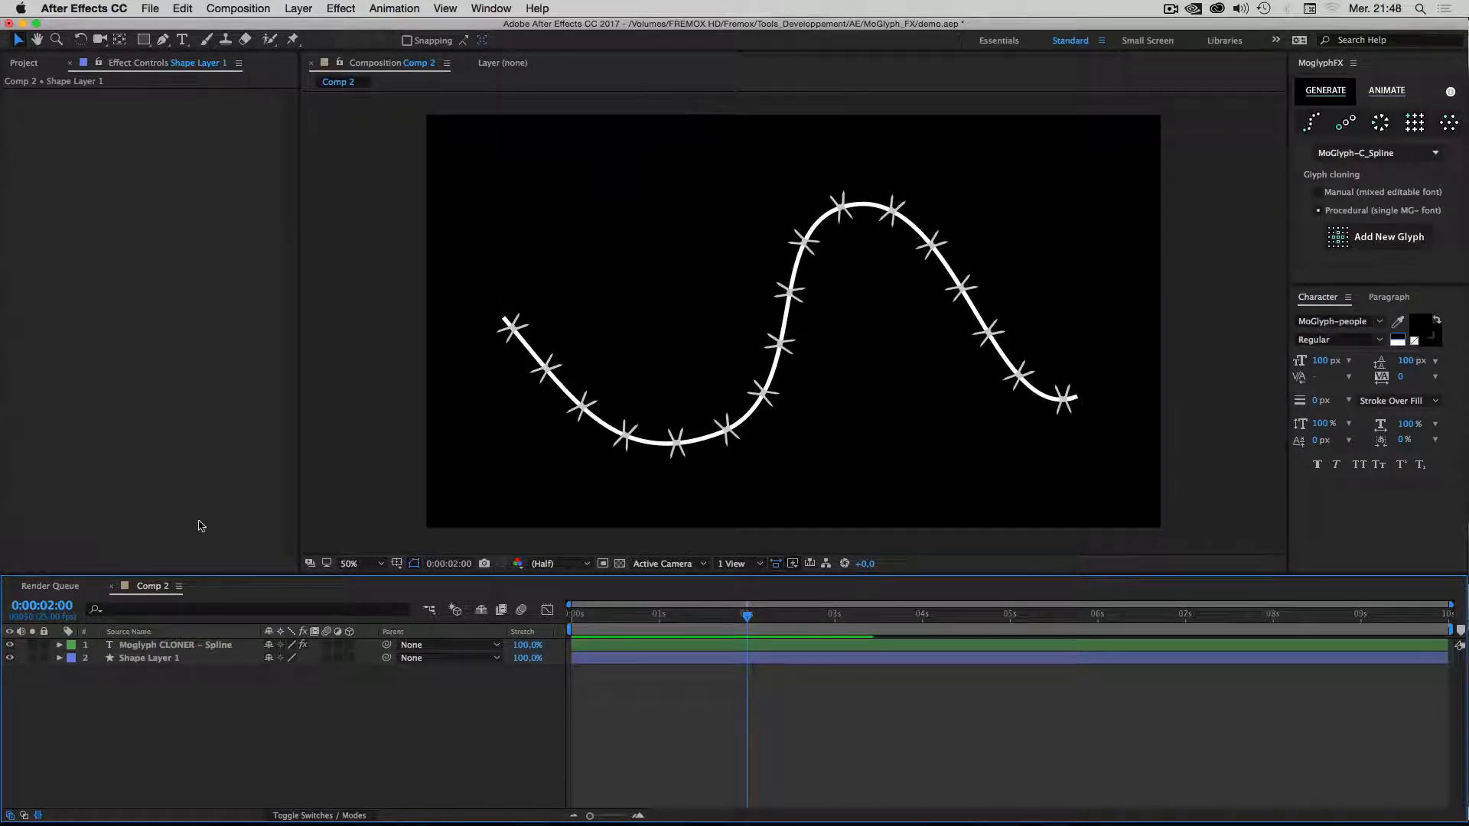
Change the spline cloner's fill color to a darker grey in its Transform settings.
left_click(159, 646)
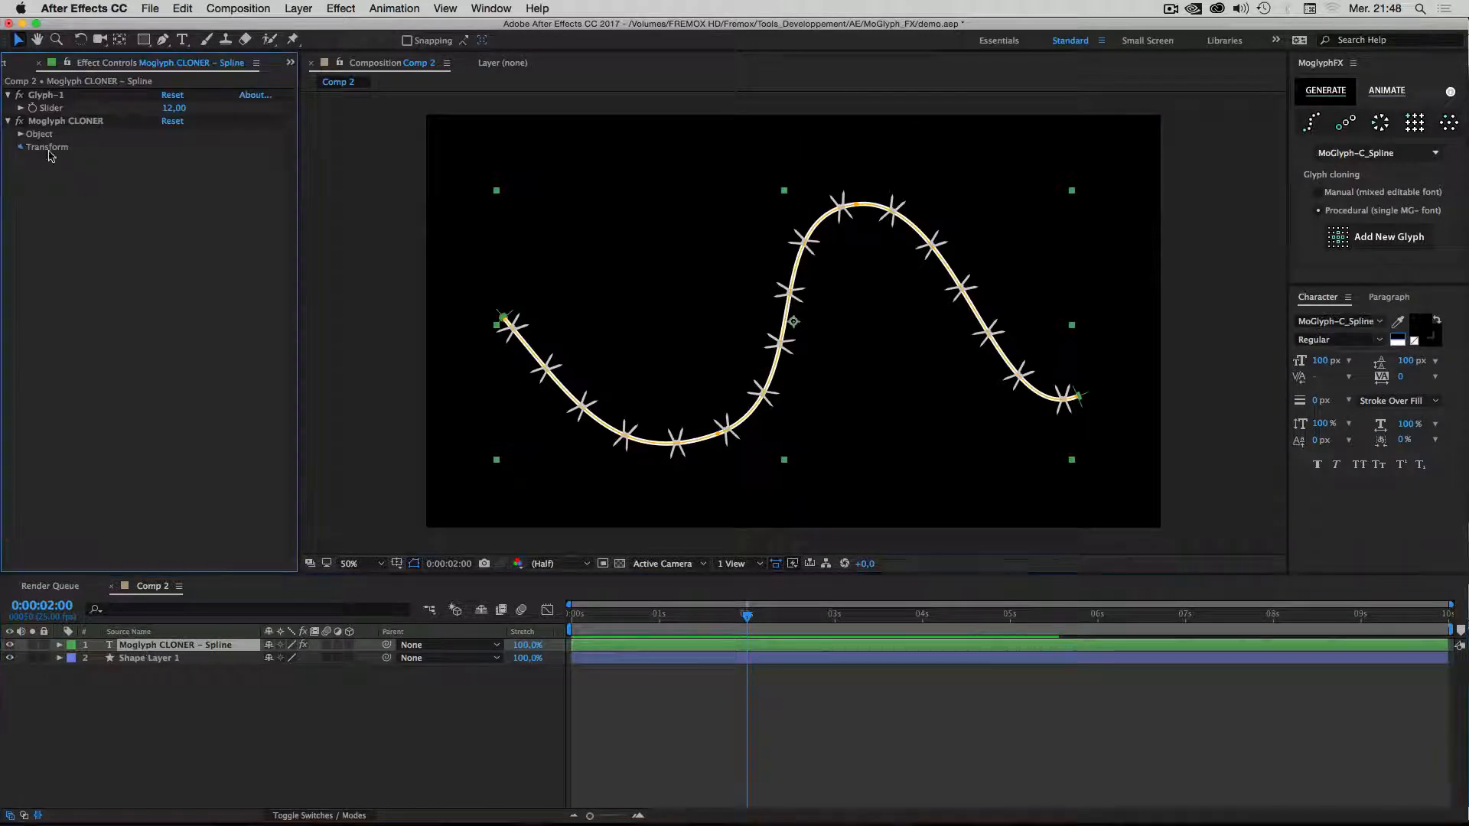
left_click(21, 147)
left_click(170, 309)
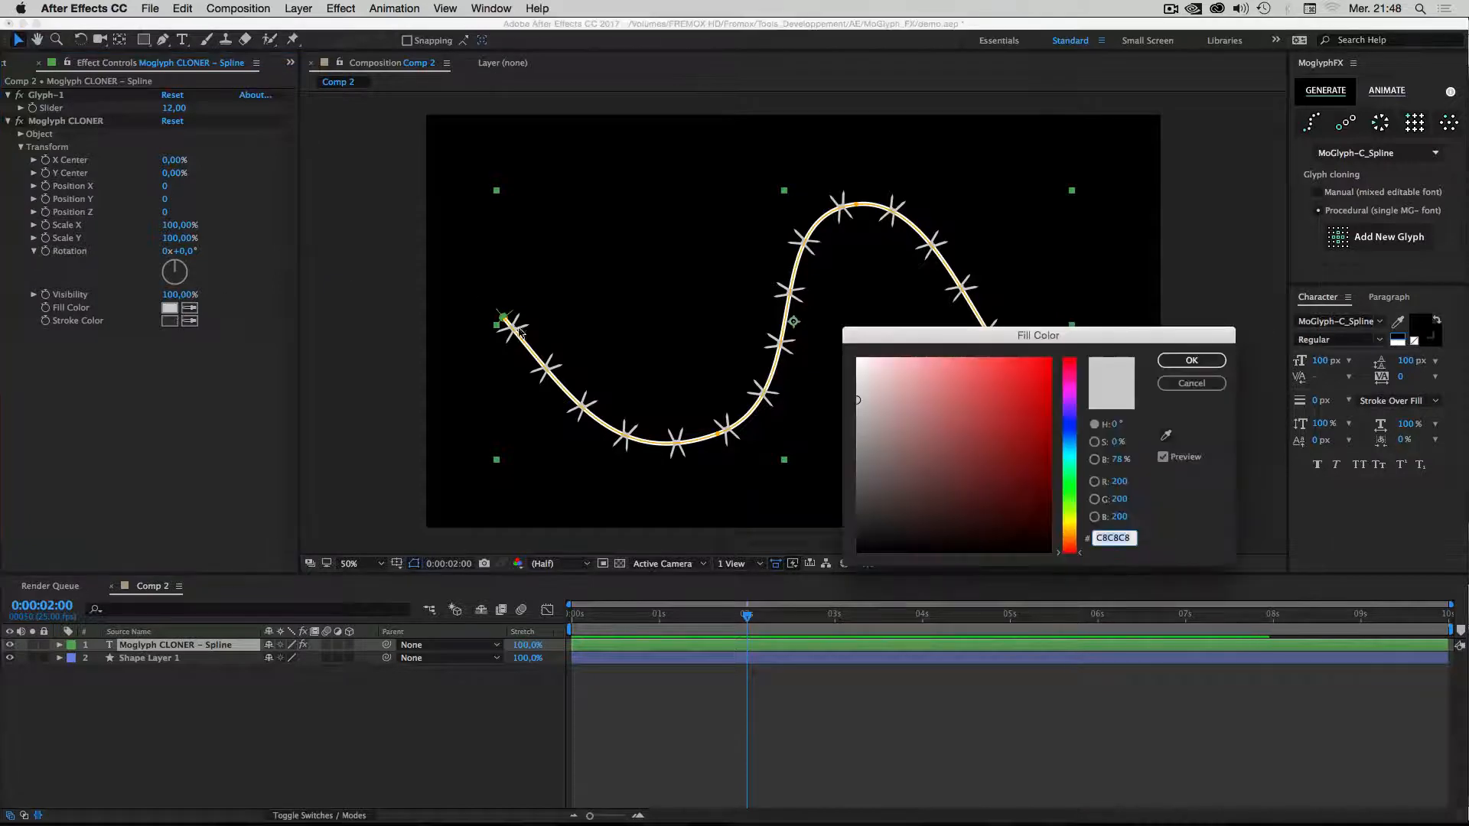
left_click(1191, 361)
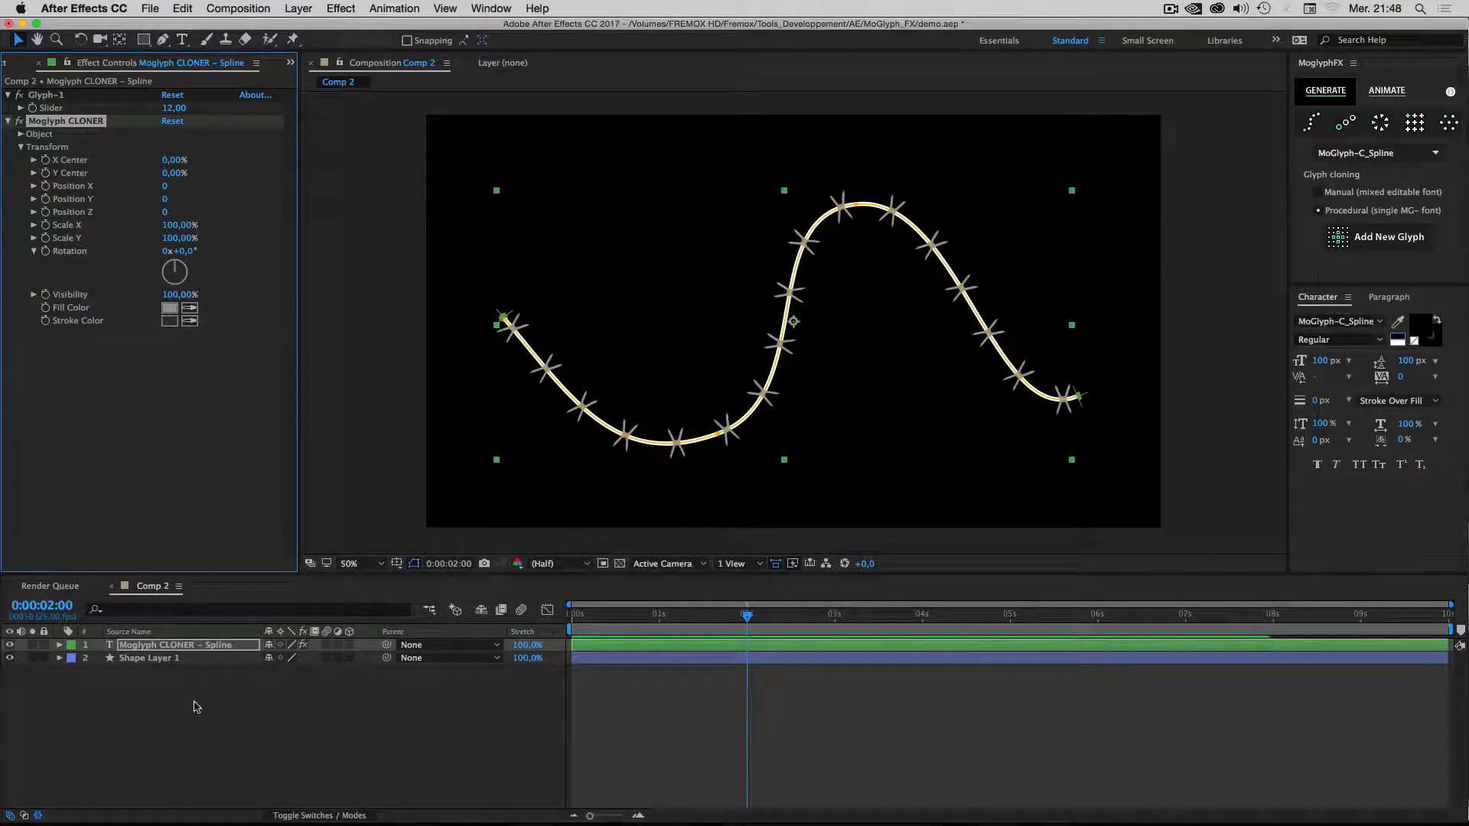
Match the shape layer's stroke color to the grey of the clones by sampling it with the eyedropper.
left_click(162, 659)
left_click(589, 42)
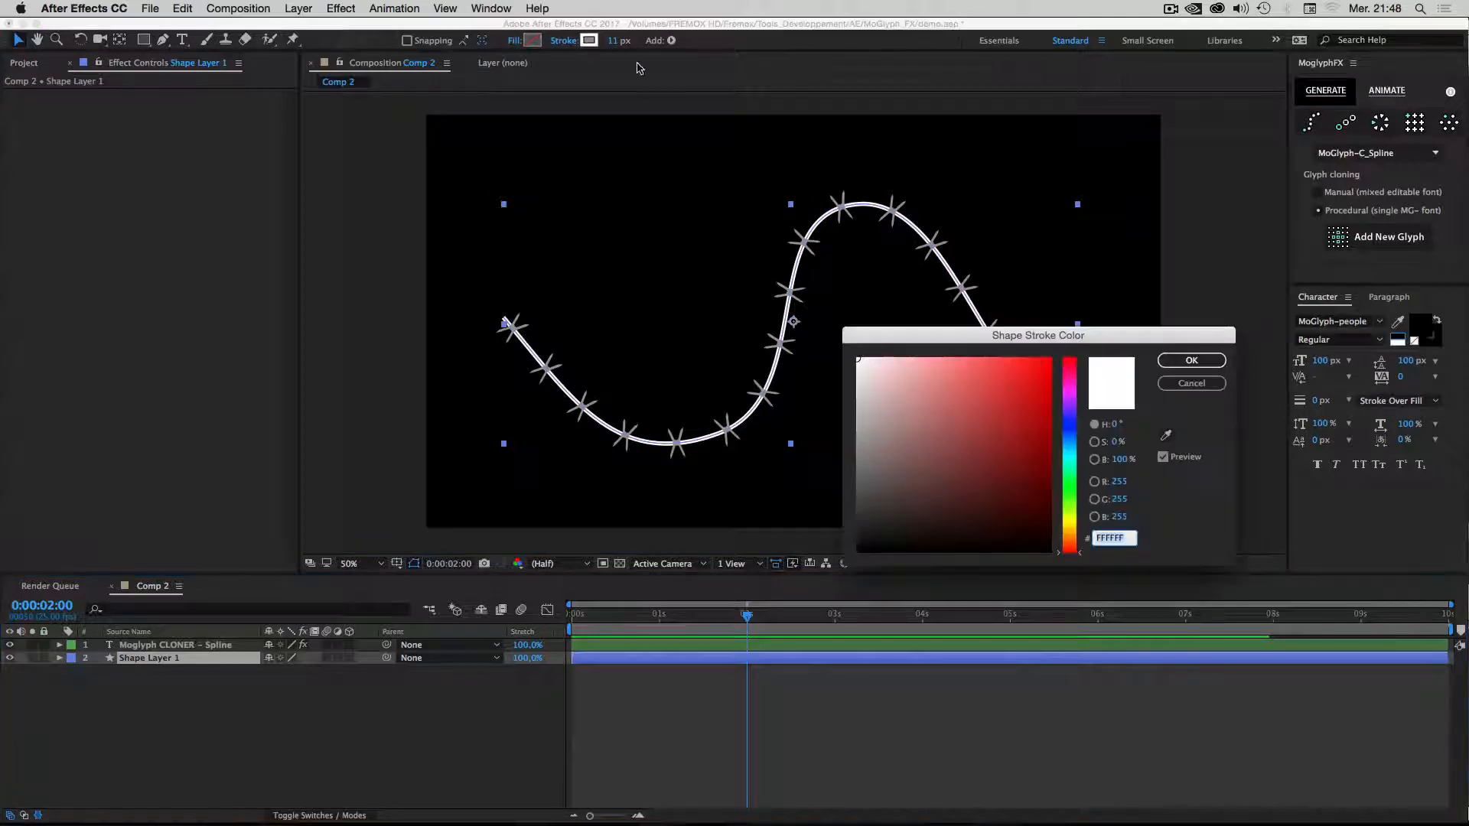
left_click(1166, 435)
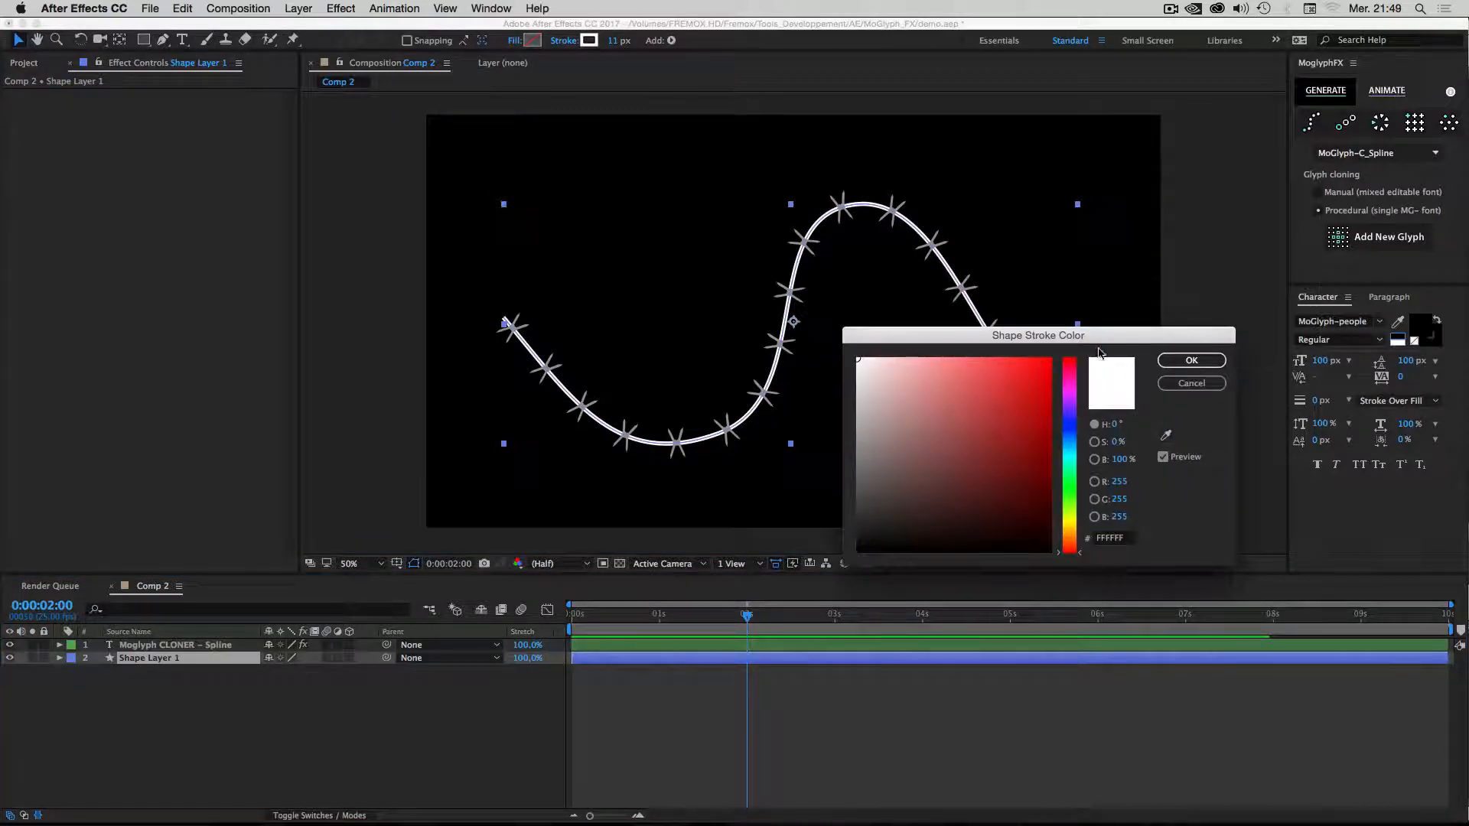
left_click(943, 254)
left_click(1207, 363)
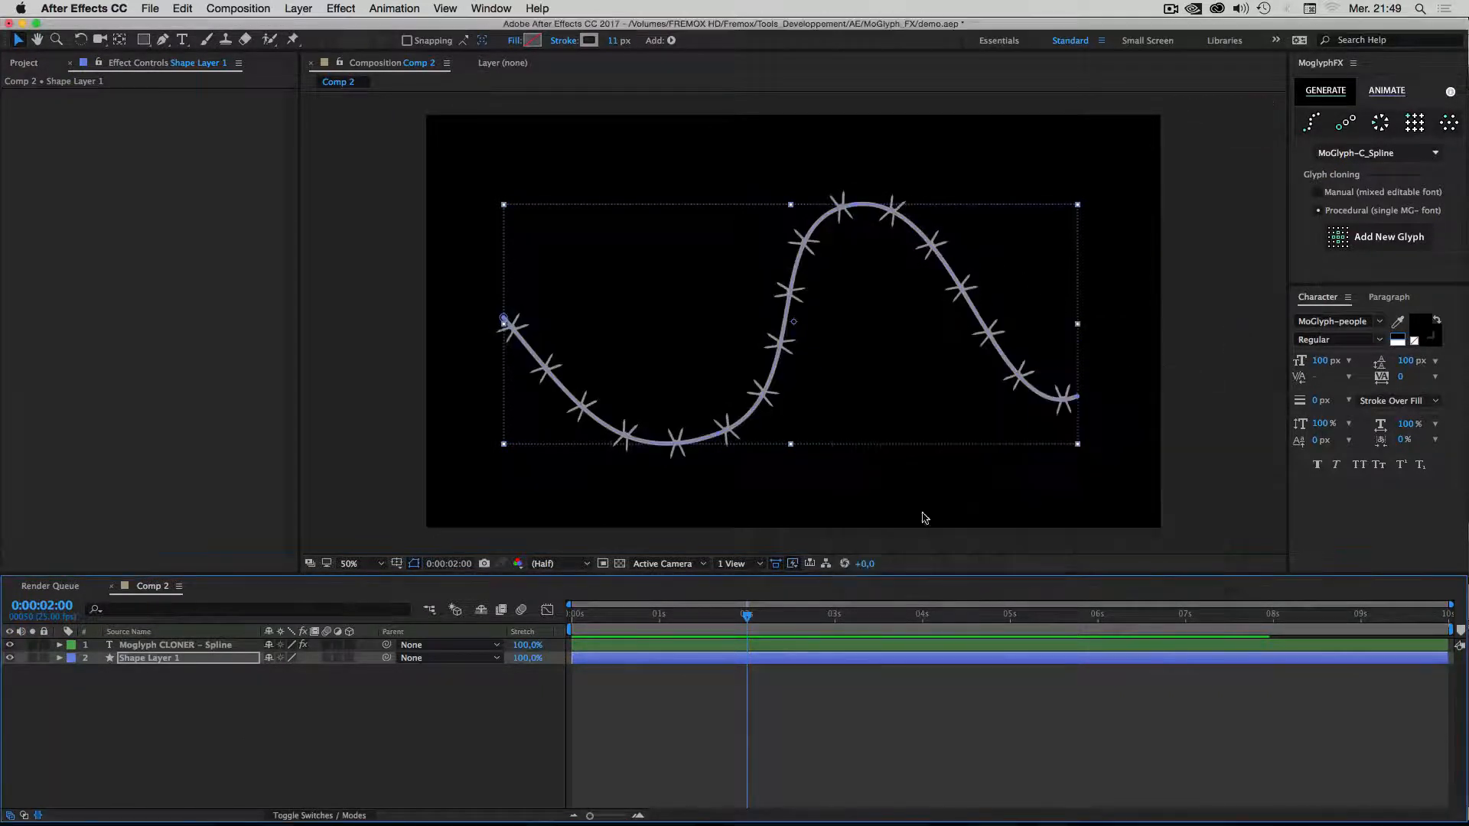
left_click(891, 685)
Set the spline cloner's Glyph-1 slider to 11 to use the coiled barbed-wire shape.
left_click(131, 647)
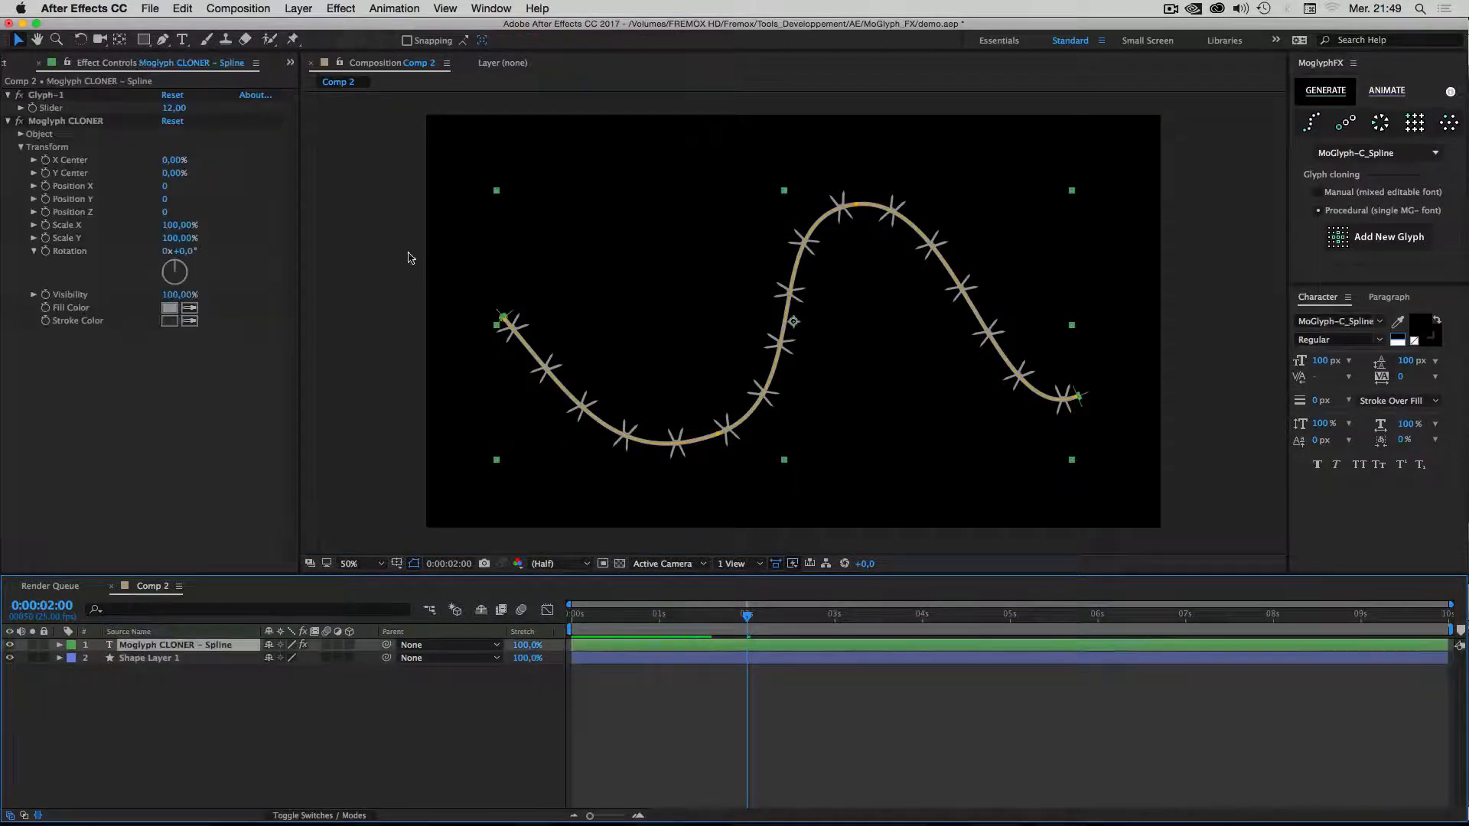
left_click(174, 108)
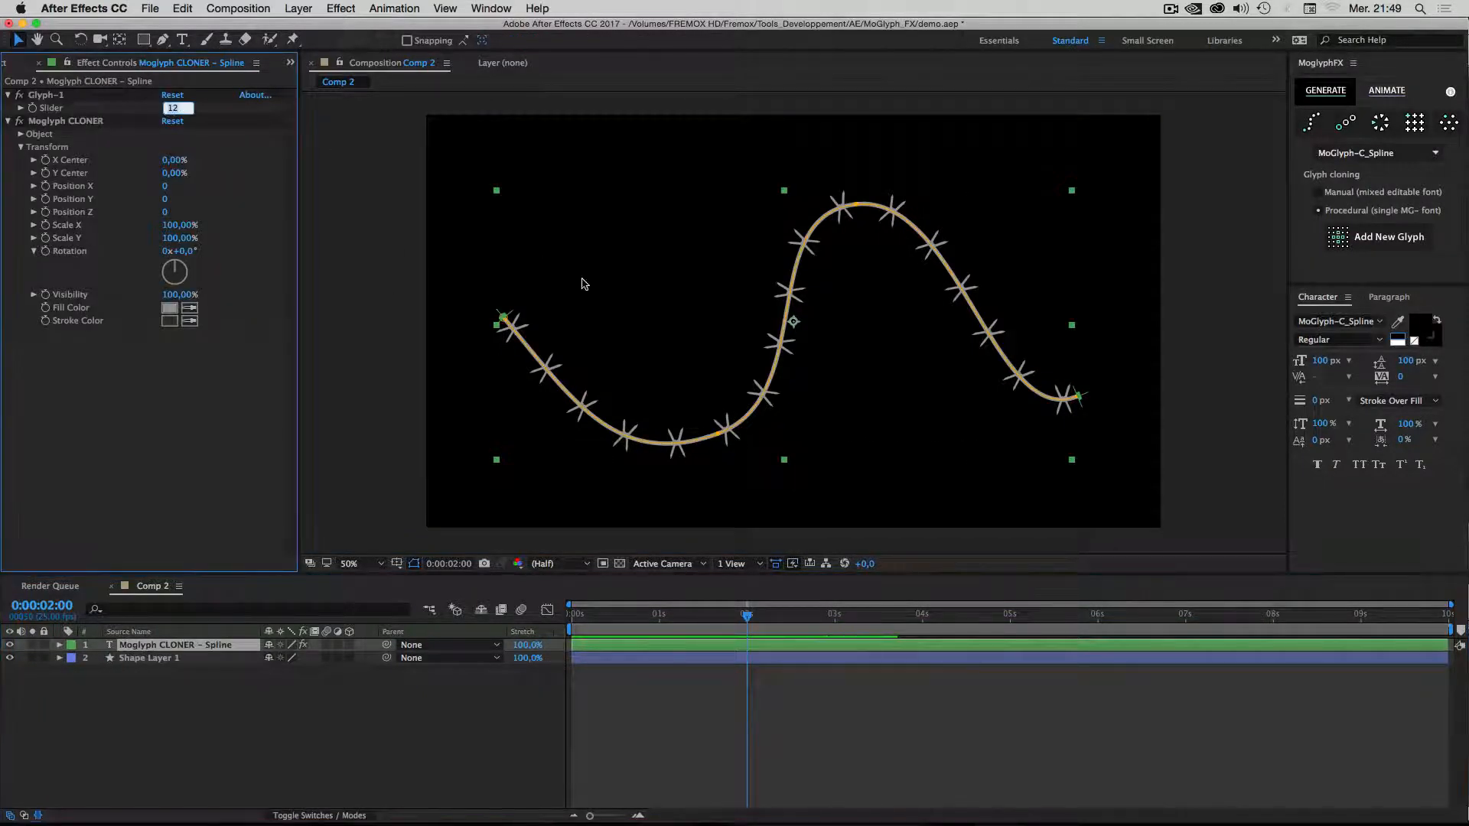
scroll(582, 284, "up", 1)
key("Down")
key("Down")
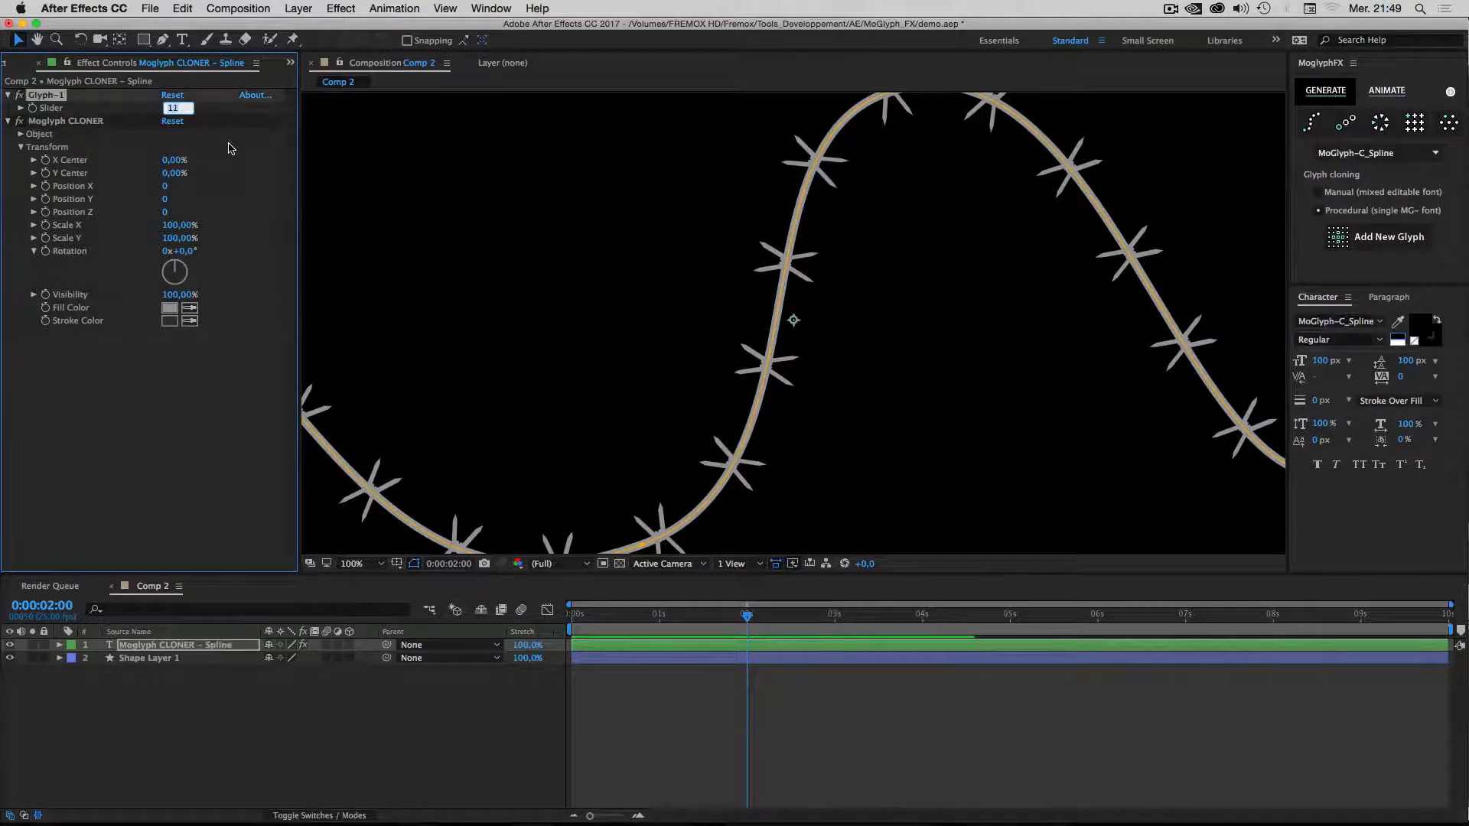
key("Up")
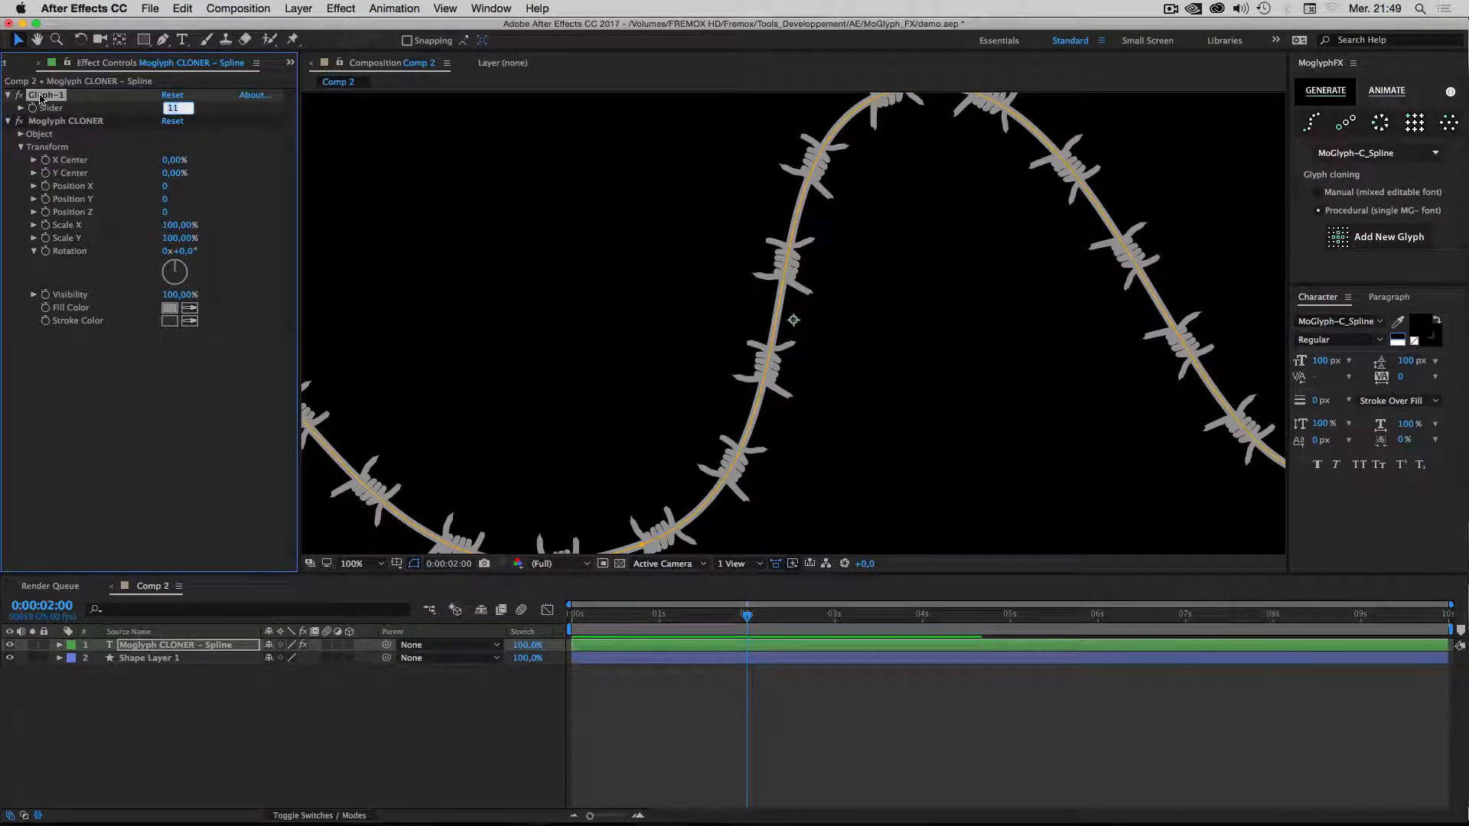
left_click(612, 371)
scroll(613, 370, "down", 1)
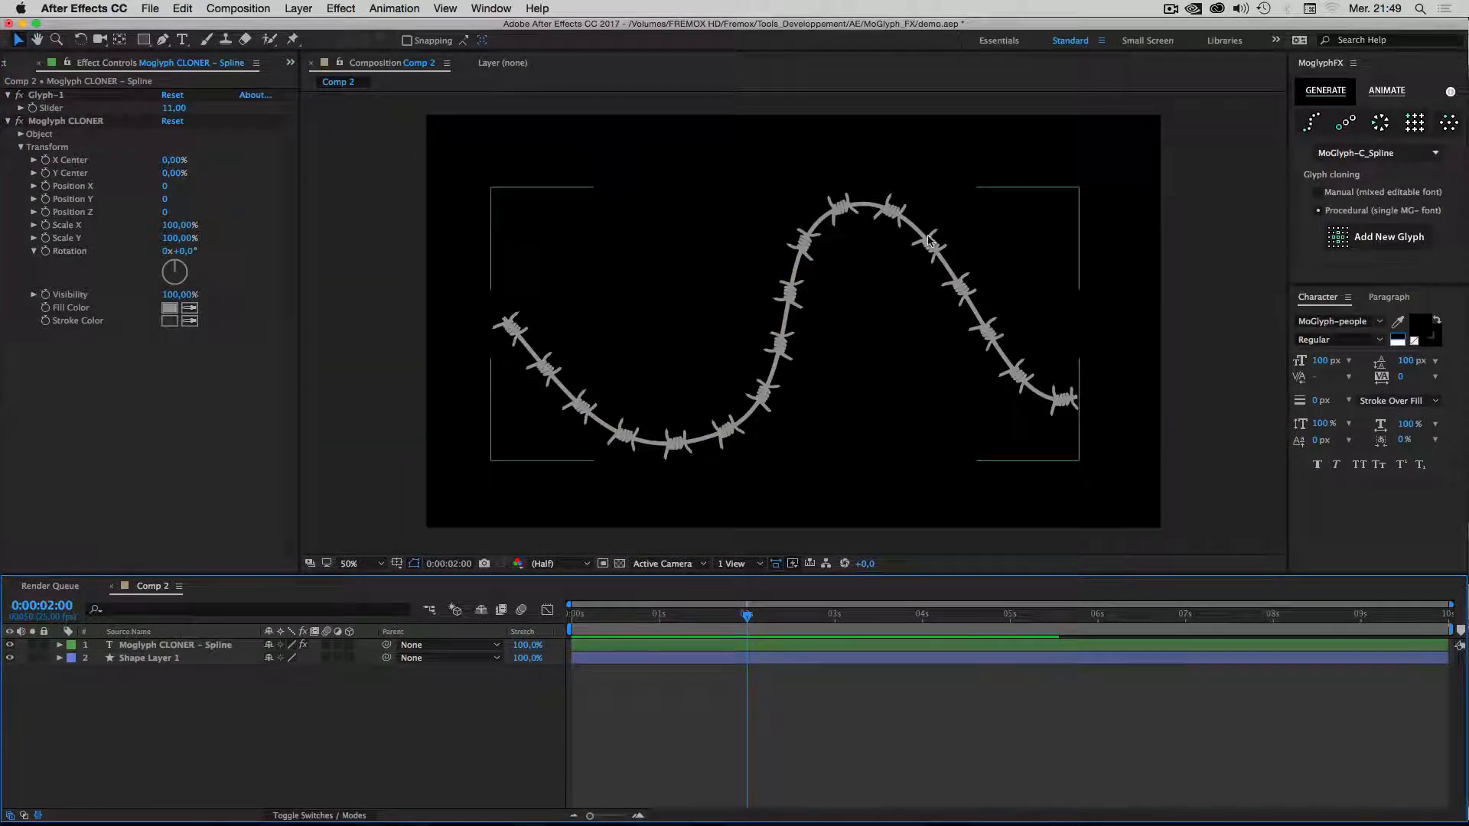
Set the spline cloner's clone Count to 12 in its Object settings.
left_click(20, 146)
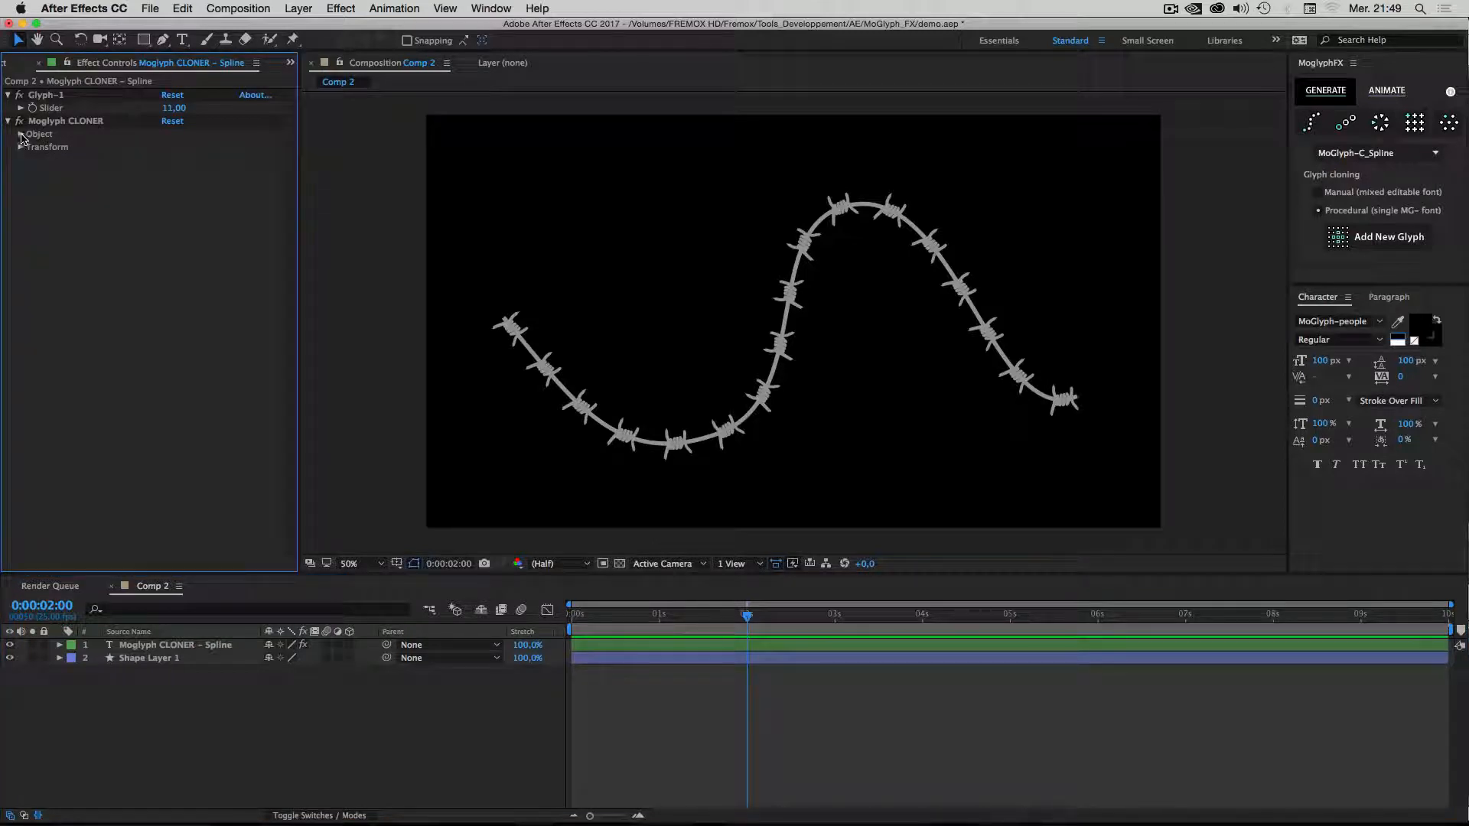
left_click(22, 134)
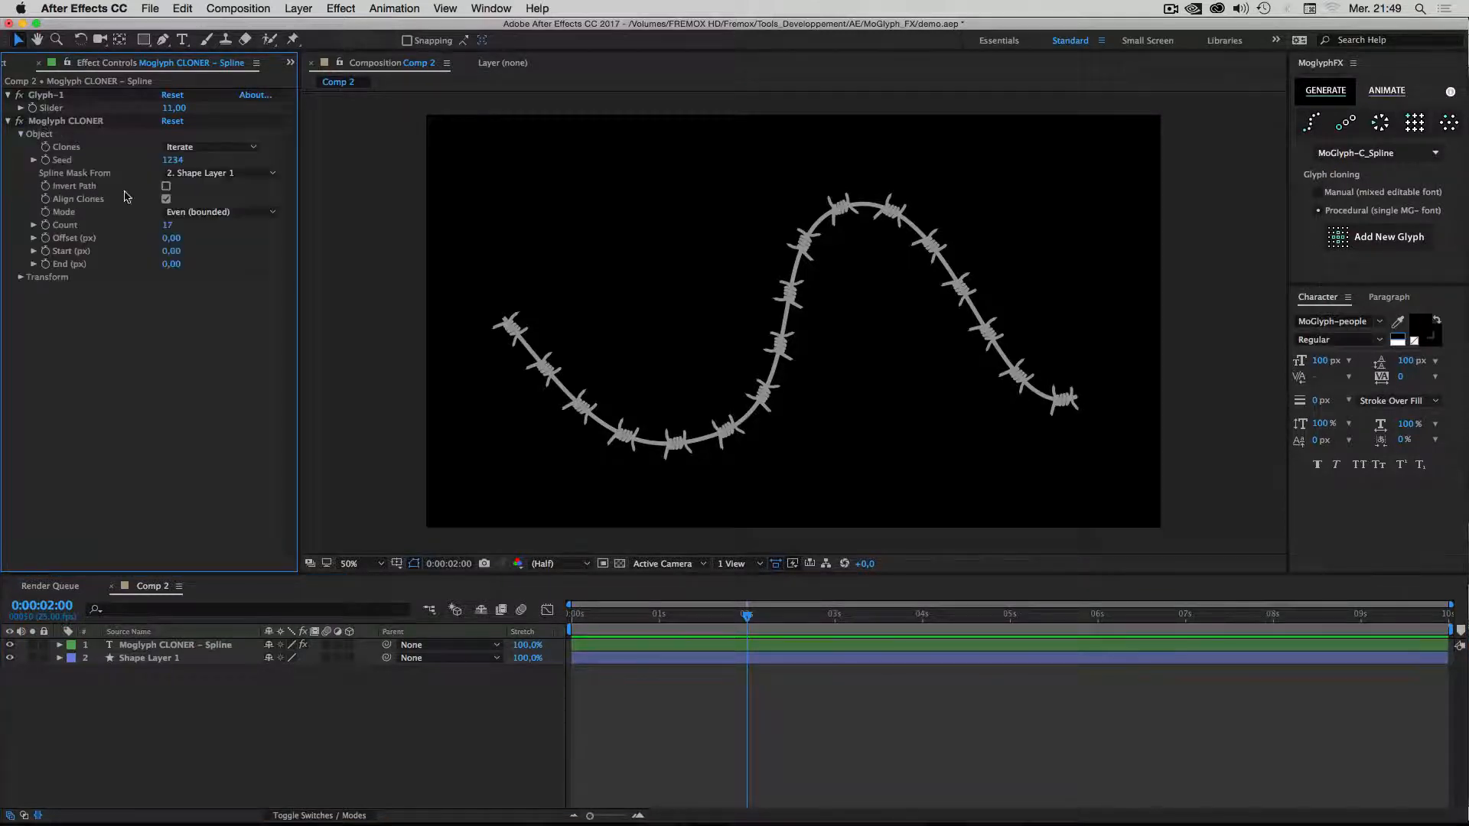
left_click_drag(170, 231, 128, 231)
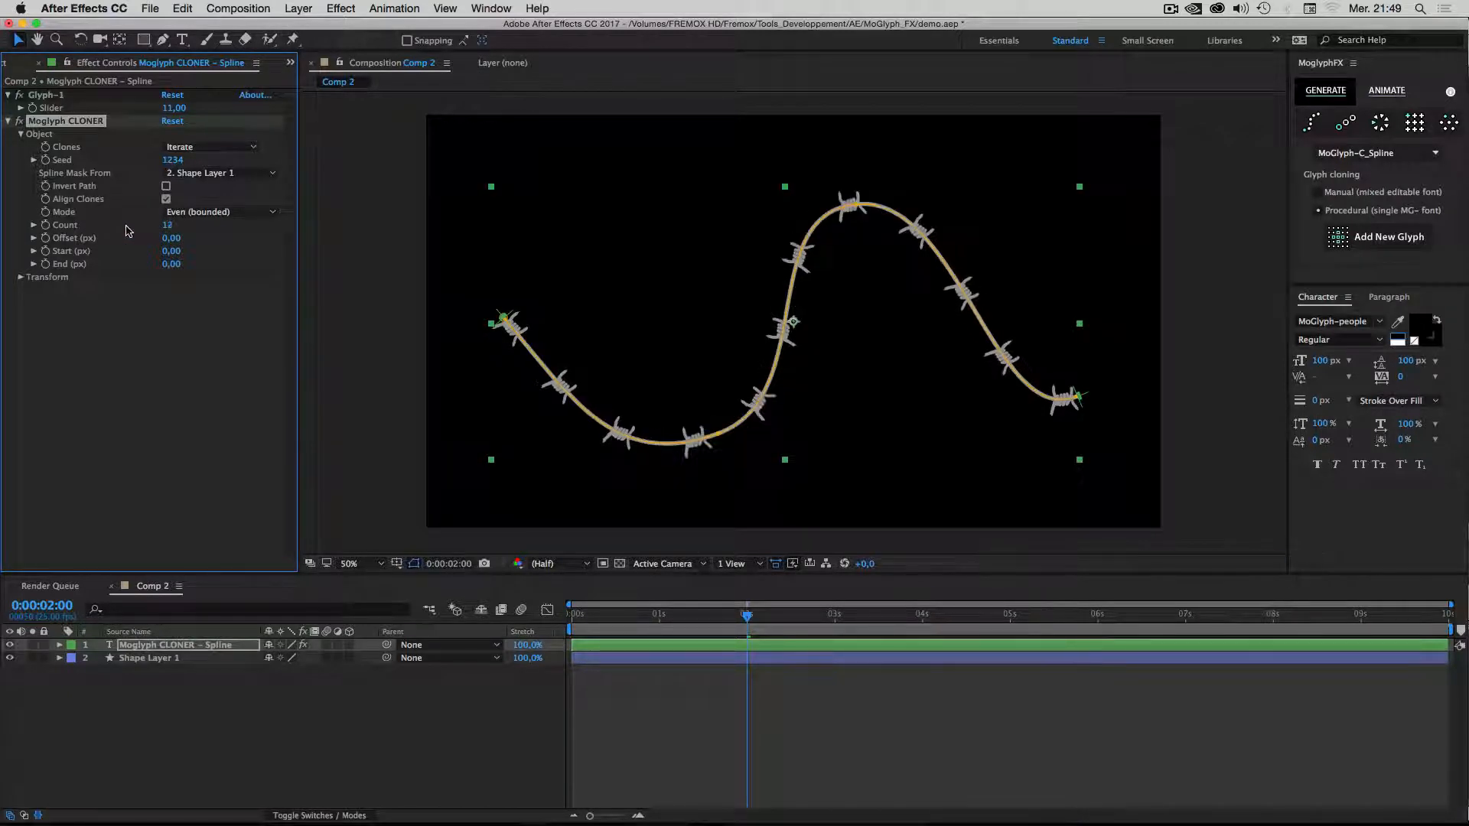
left_click(278, 716)
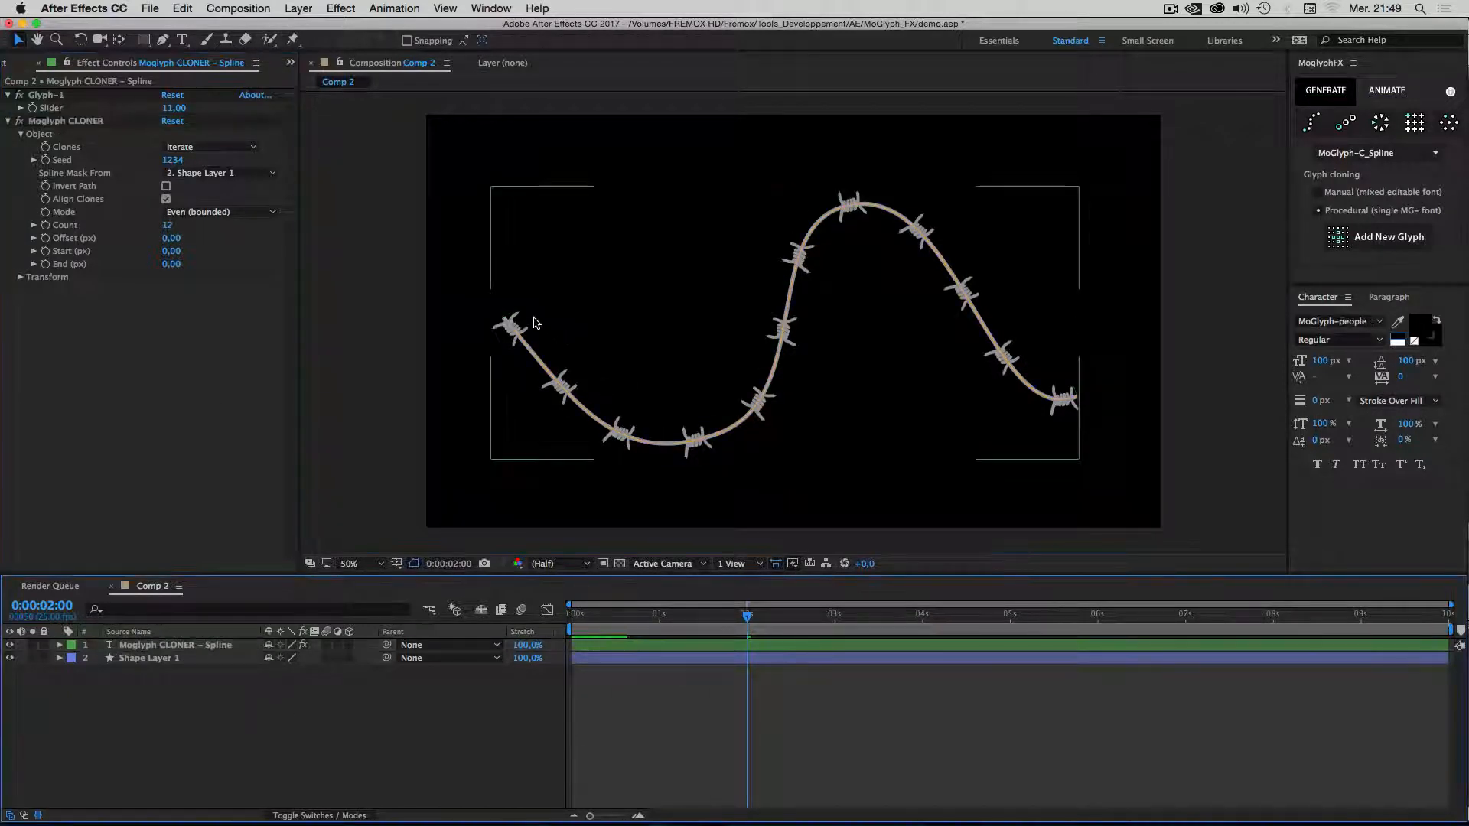
Move the shape layer above the cloner layer and reshape its path by shifting the start point, valley and peak points leftward.
left_click(162, 658)
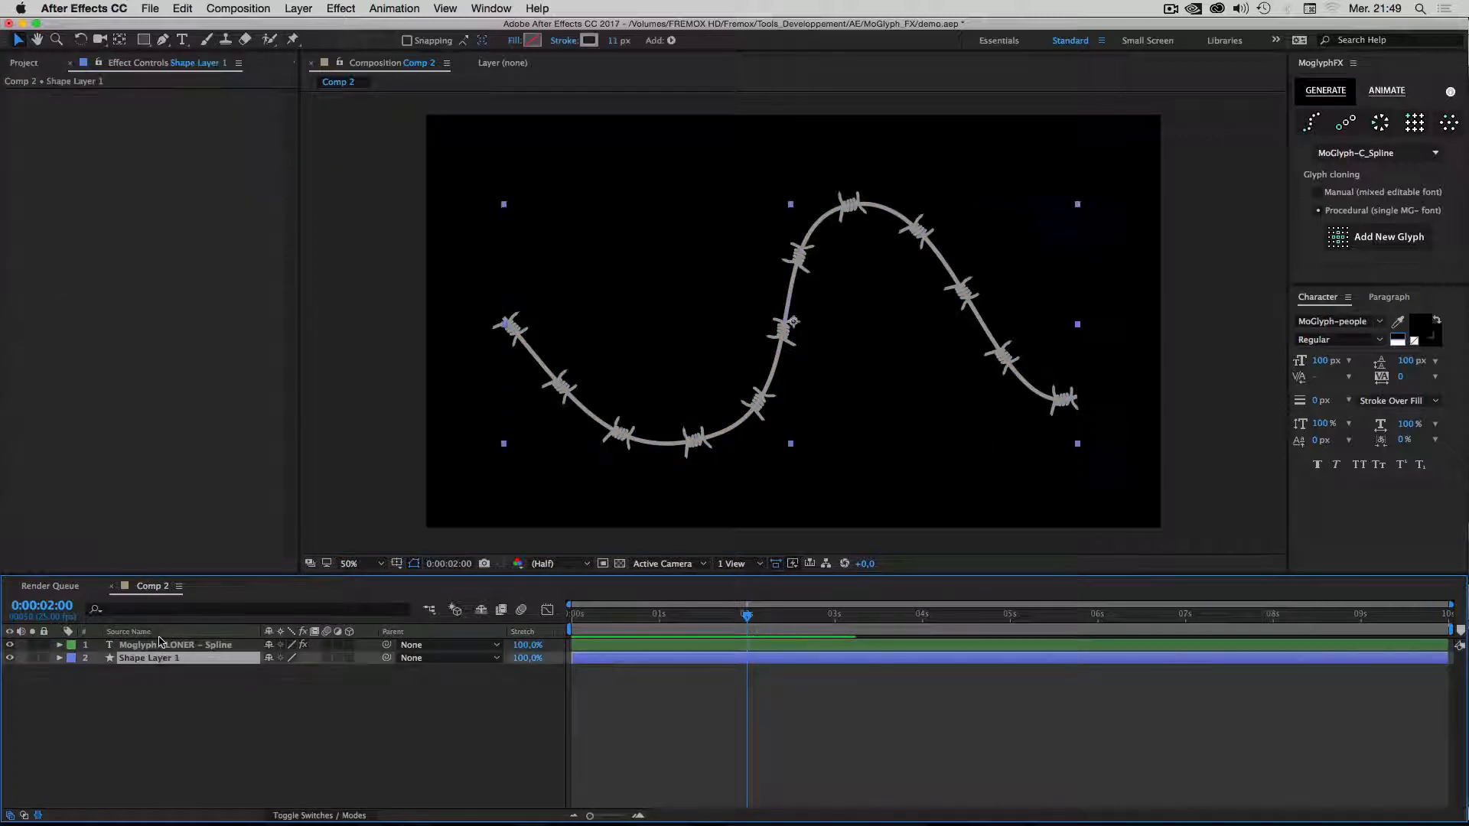
left_click_drag(162, 658, 160, 645)
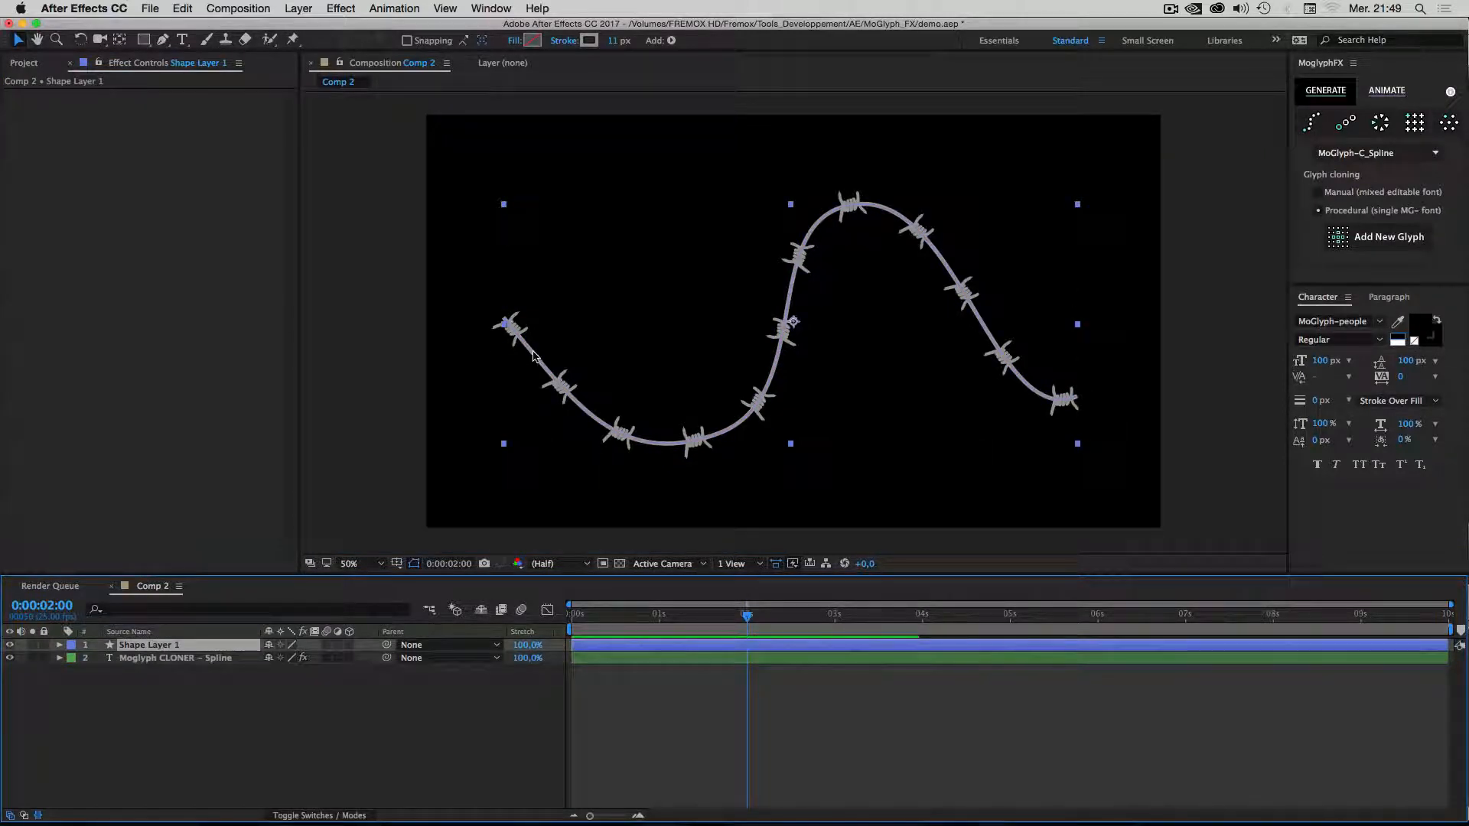
left_click(545, 383)
left_click_drag(507, 320, 368, 304)
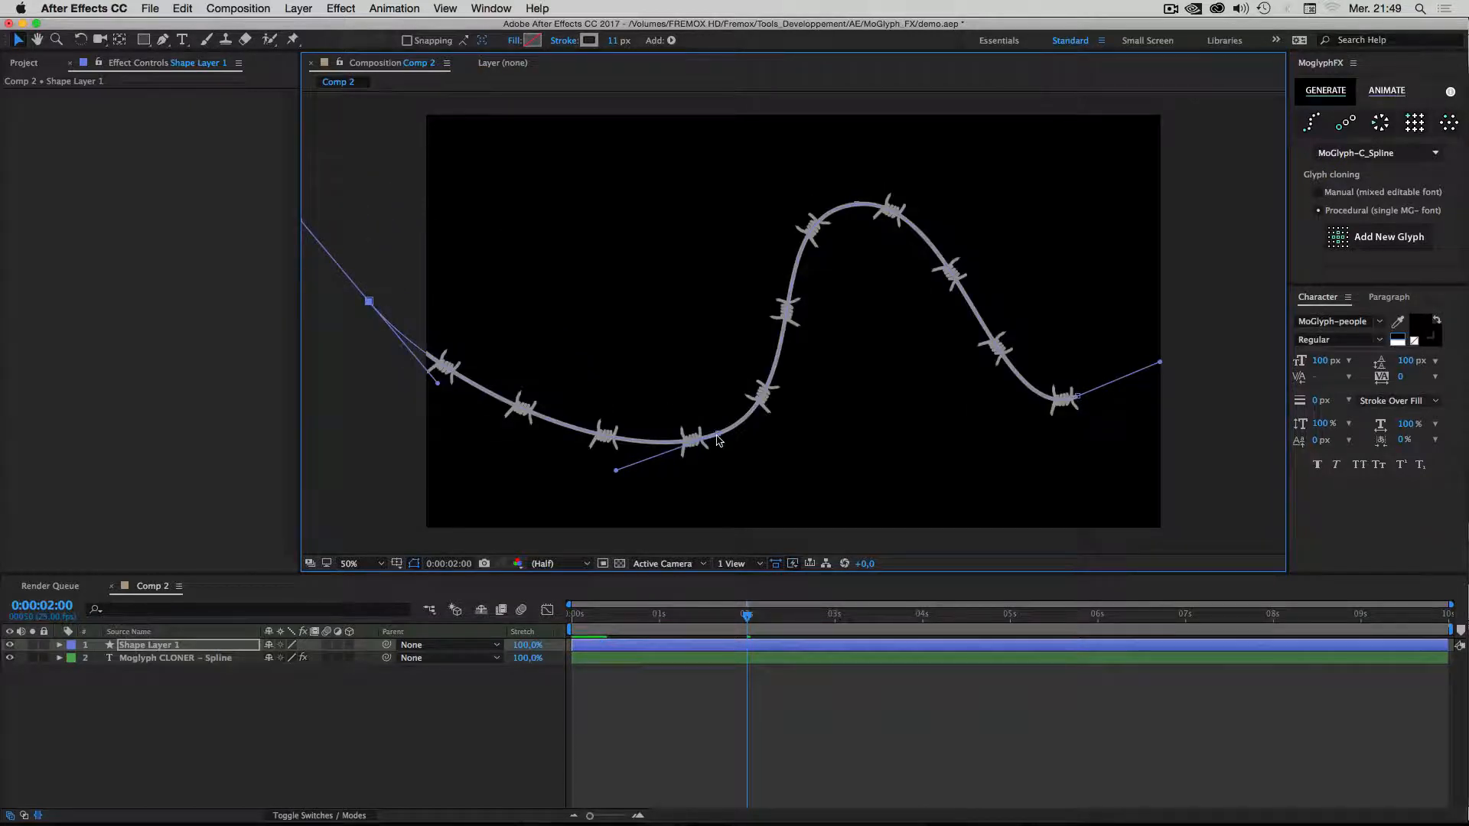
left_click_drag(718, 440, 631, 433)
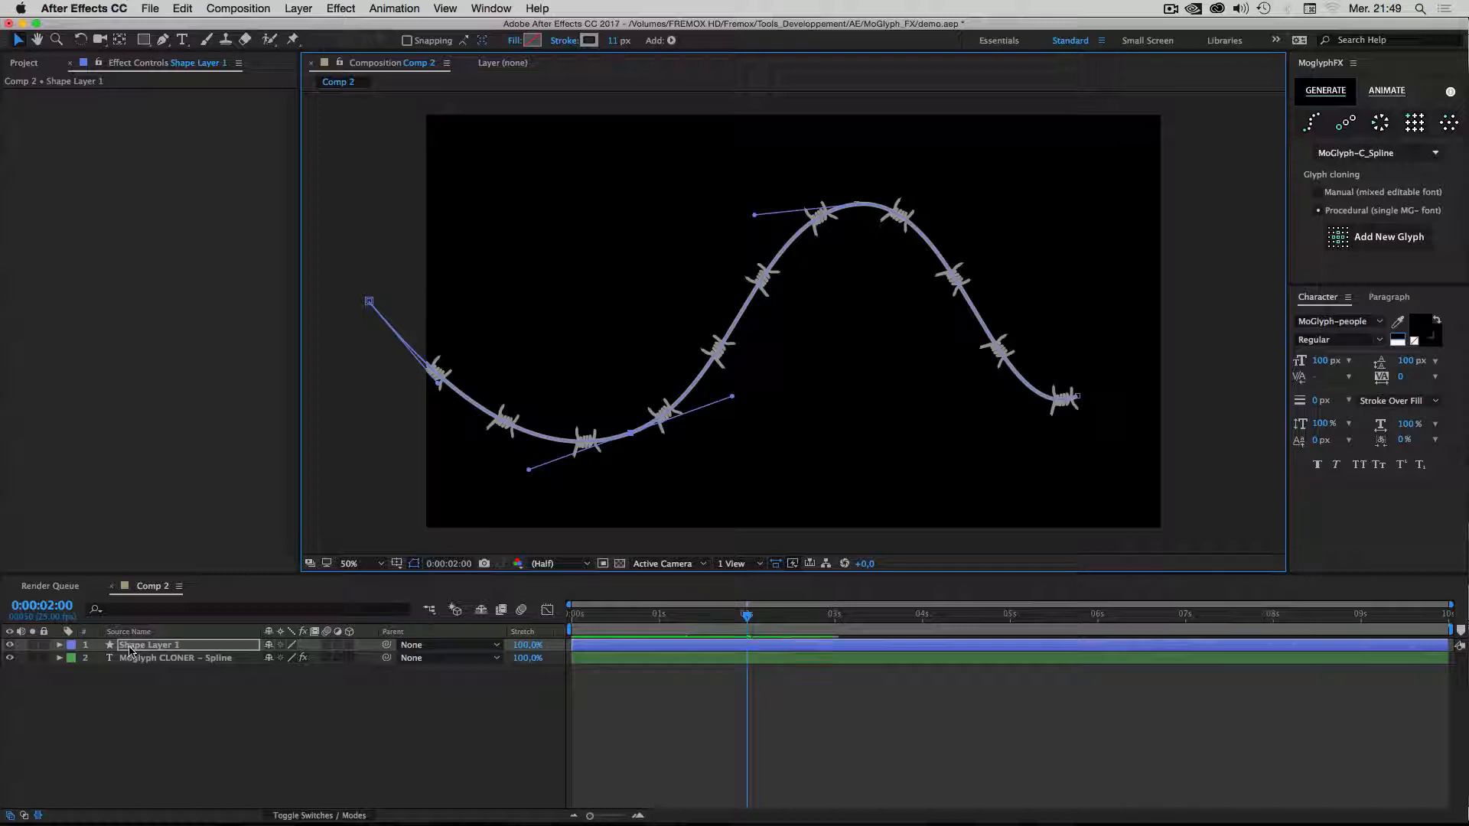
left_click_drag(856, 204, 836, 176)
Try reshaping the path's upper peak into a sharper point, and undo that edit.
left_click_drag(938, 166, 932, 360)
left_click(140, 722)
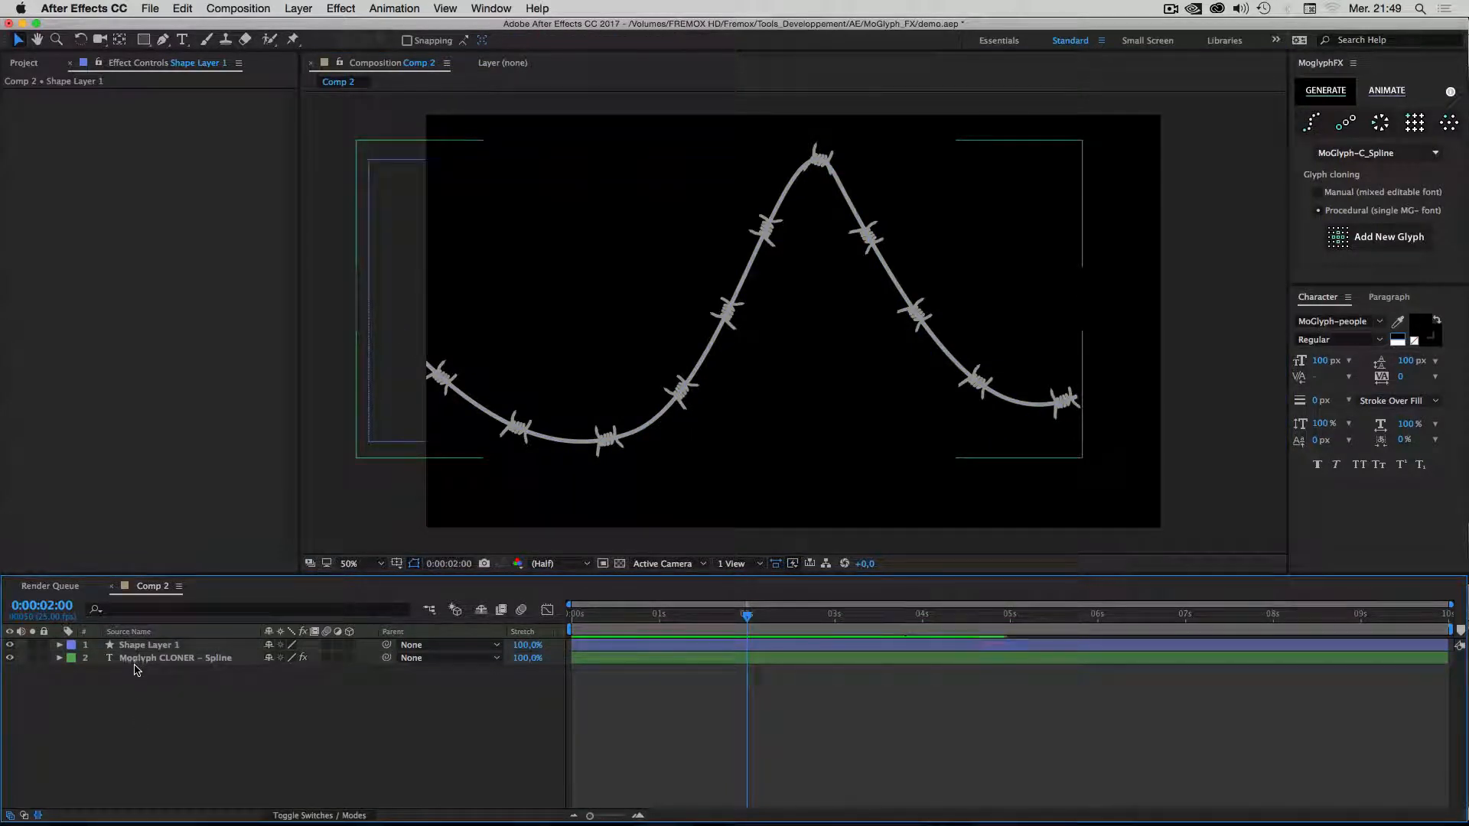
key("super+z")
Delete the barbed-wire spline cloner and generate a new spline cloner along Shape Layer 1.
left_click(141, 722)
left_click(140, 660)
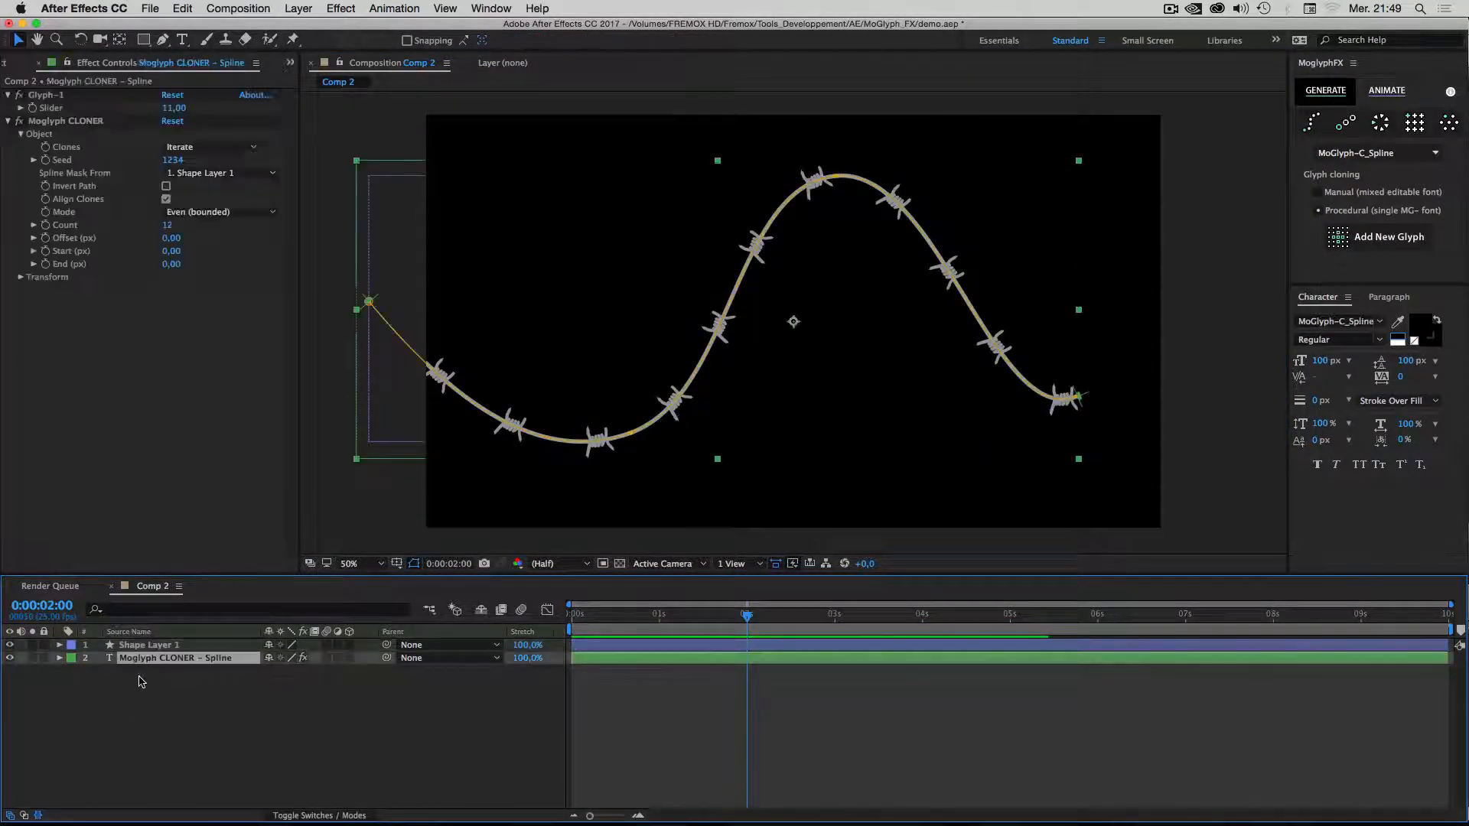
key("Delete")
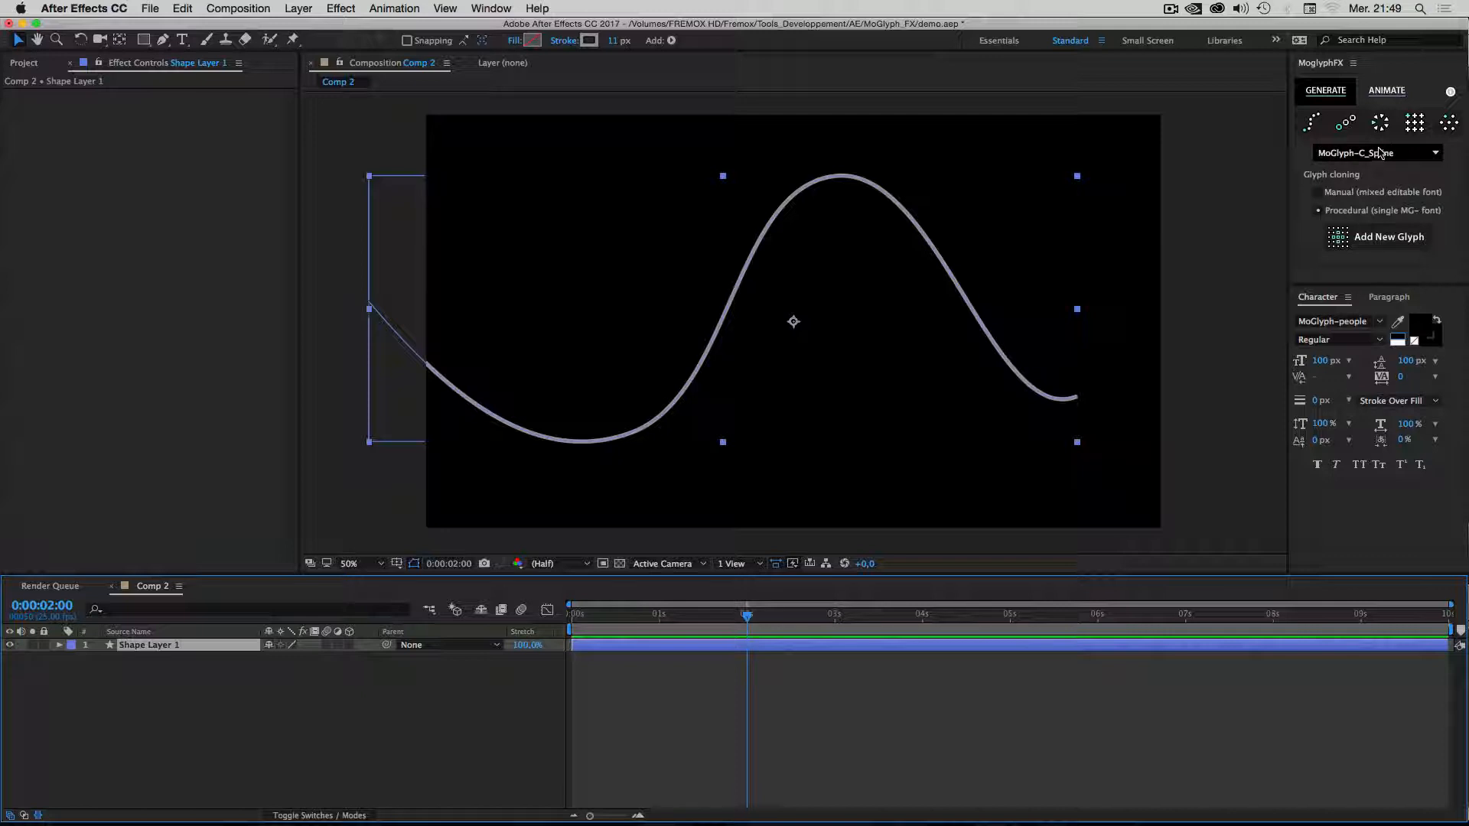
left_click(1346, 123)
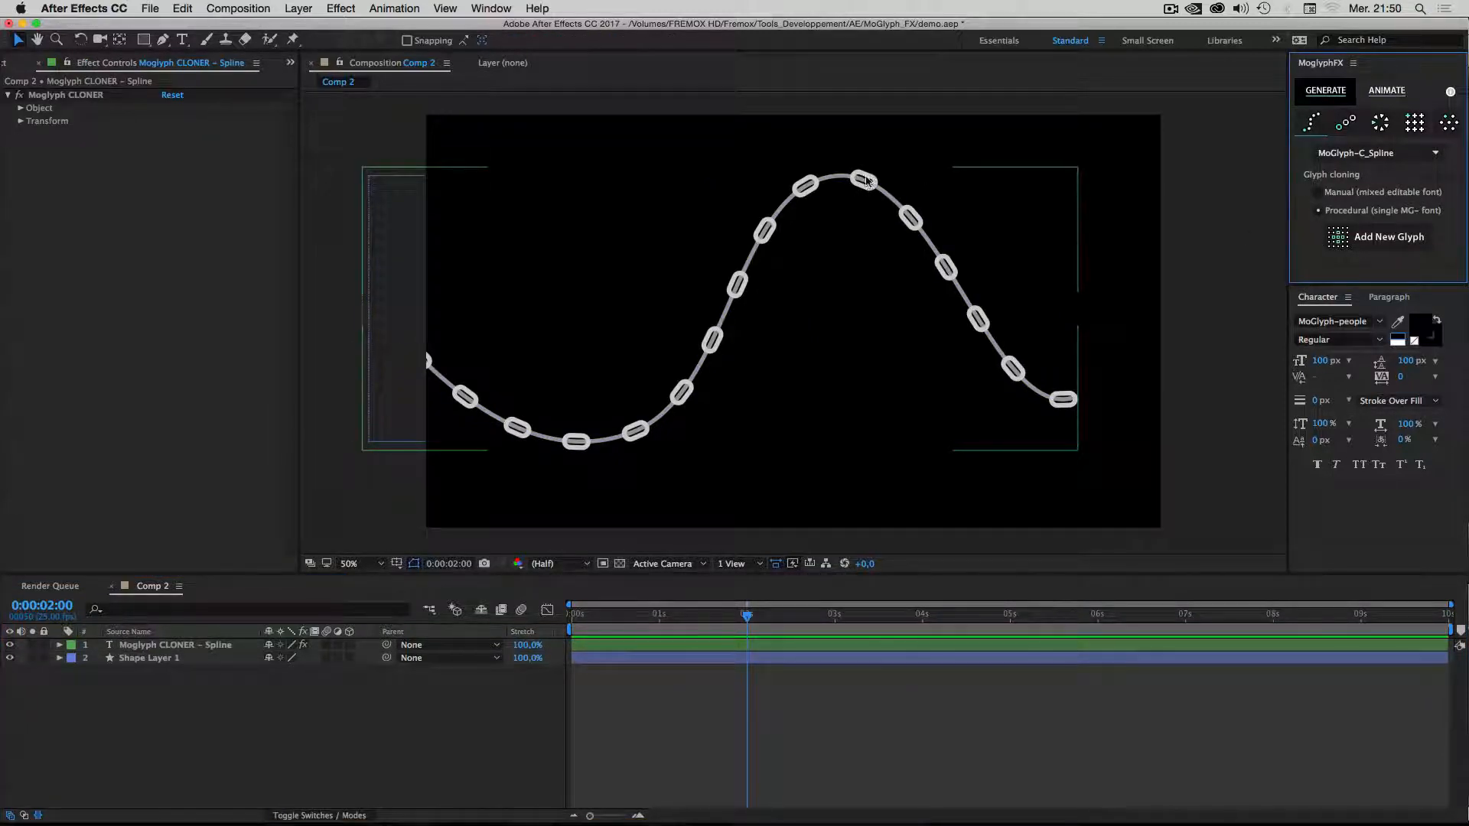
left_click(1016, 204)
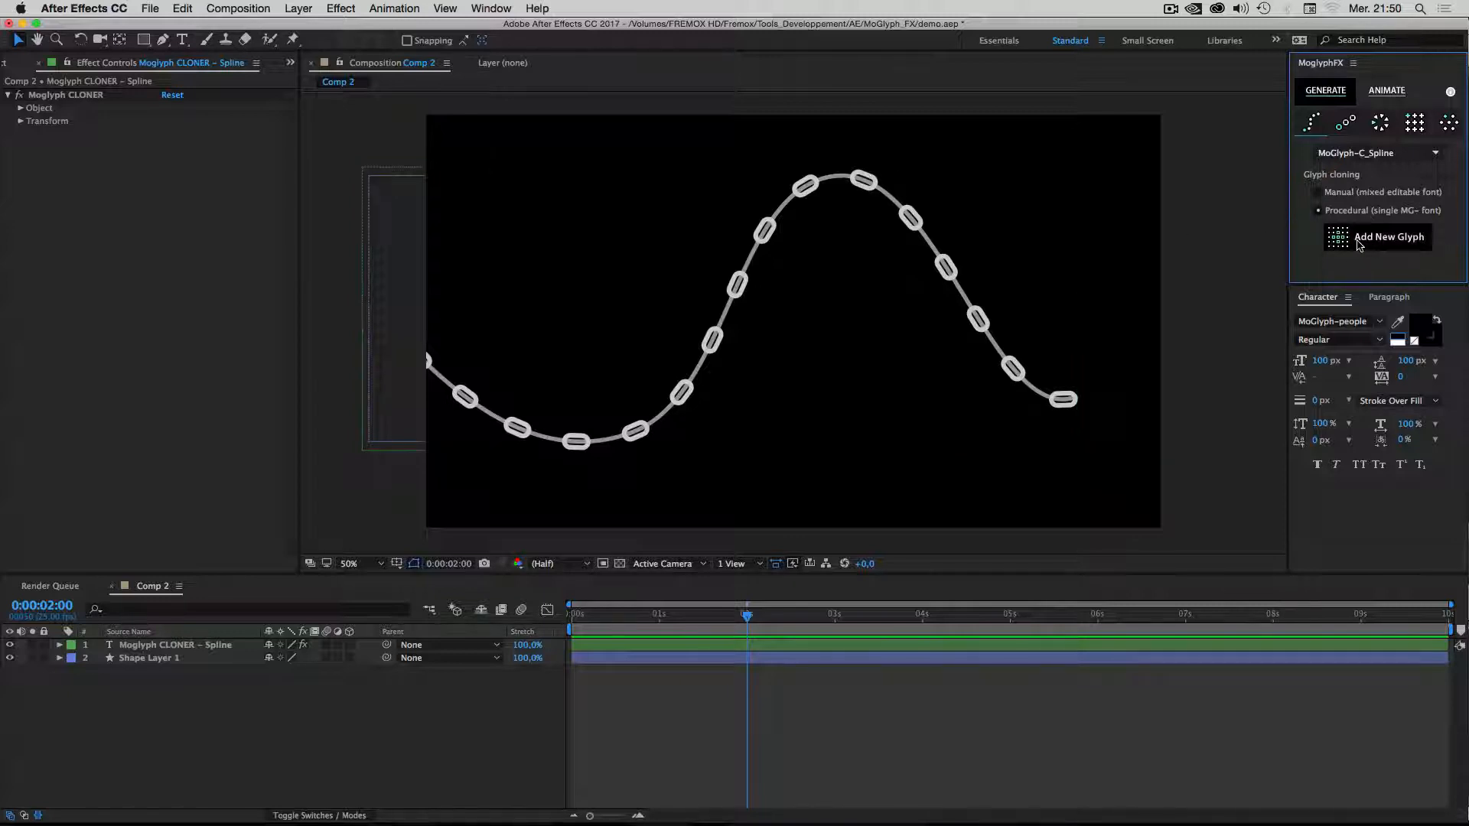
Add the two zipper-tooth shapes, glyphs 17 and 18, to the new spline cloner as Glyph-1 and Glyph-2.
left_click(1359, 243)
key("Return")
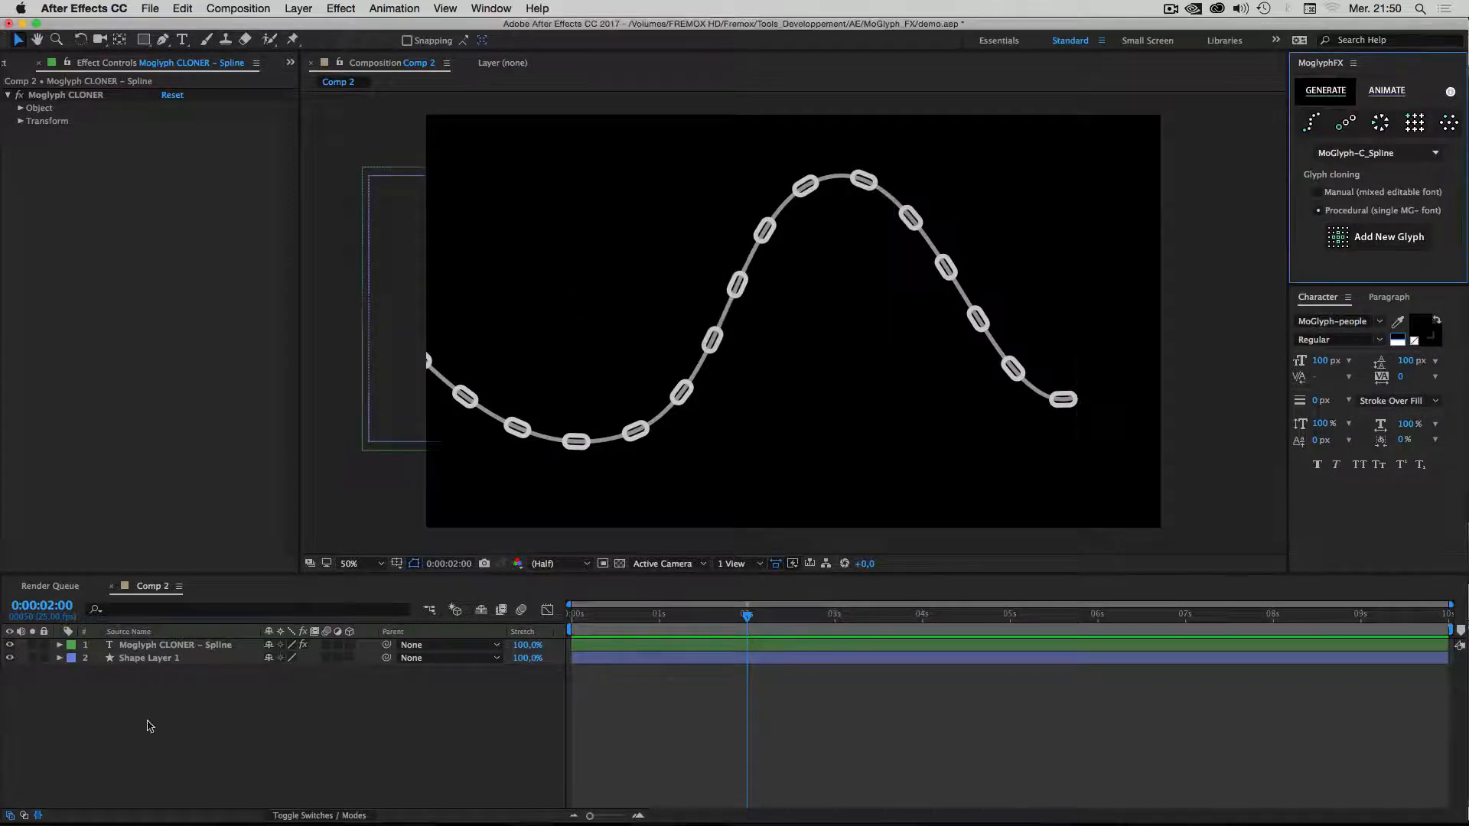
left_click(156, 647)
left_click(157, 646)
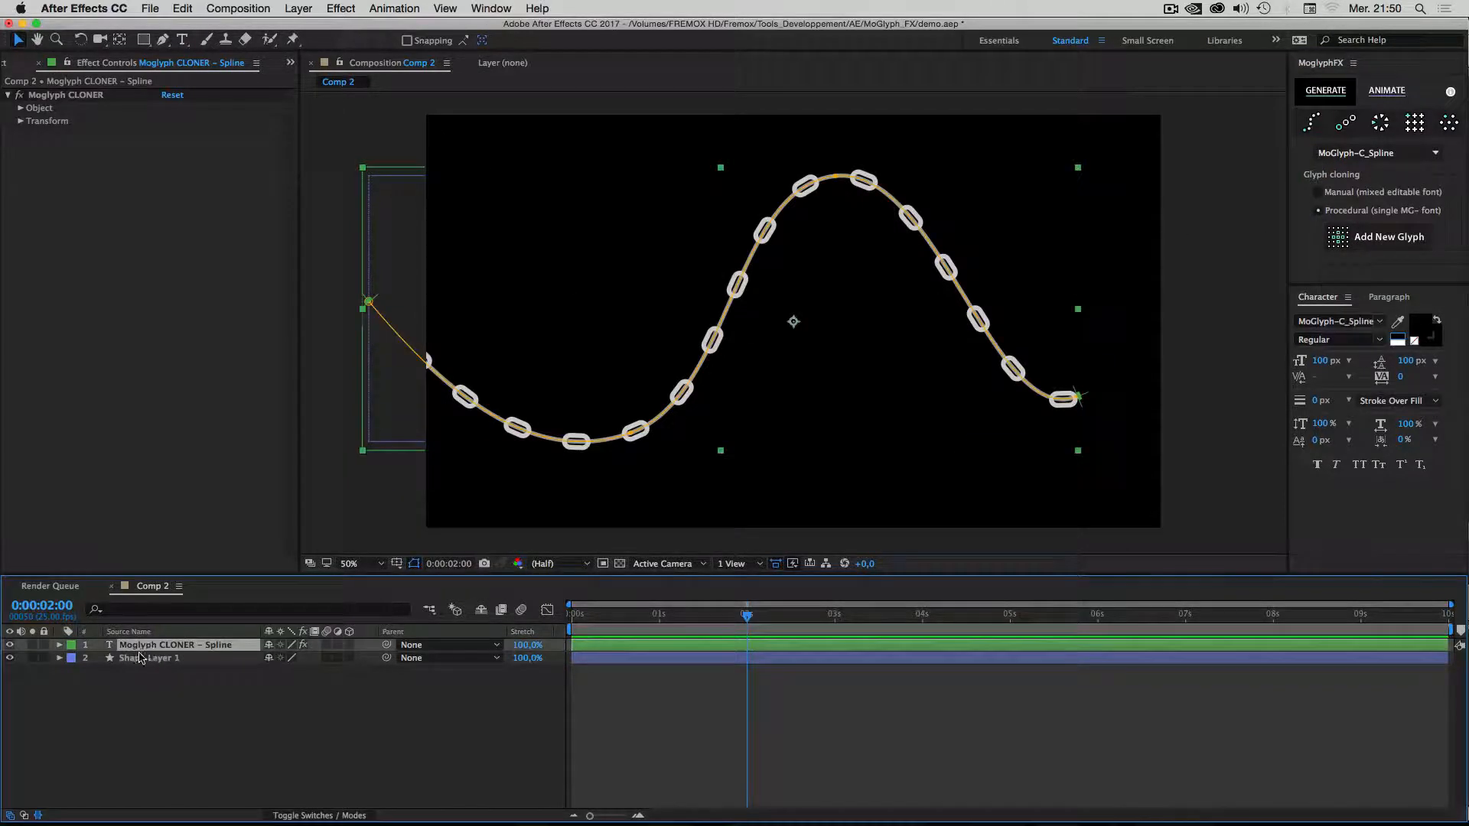
left_click(1389, 233)
left_click_drag(819, 196, 1312, 196)
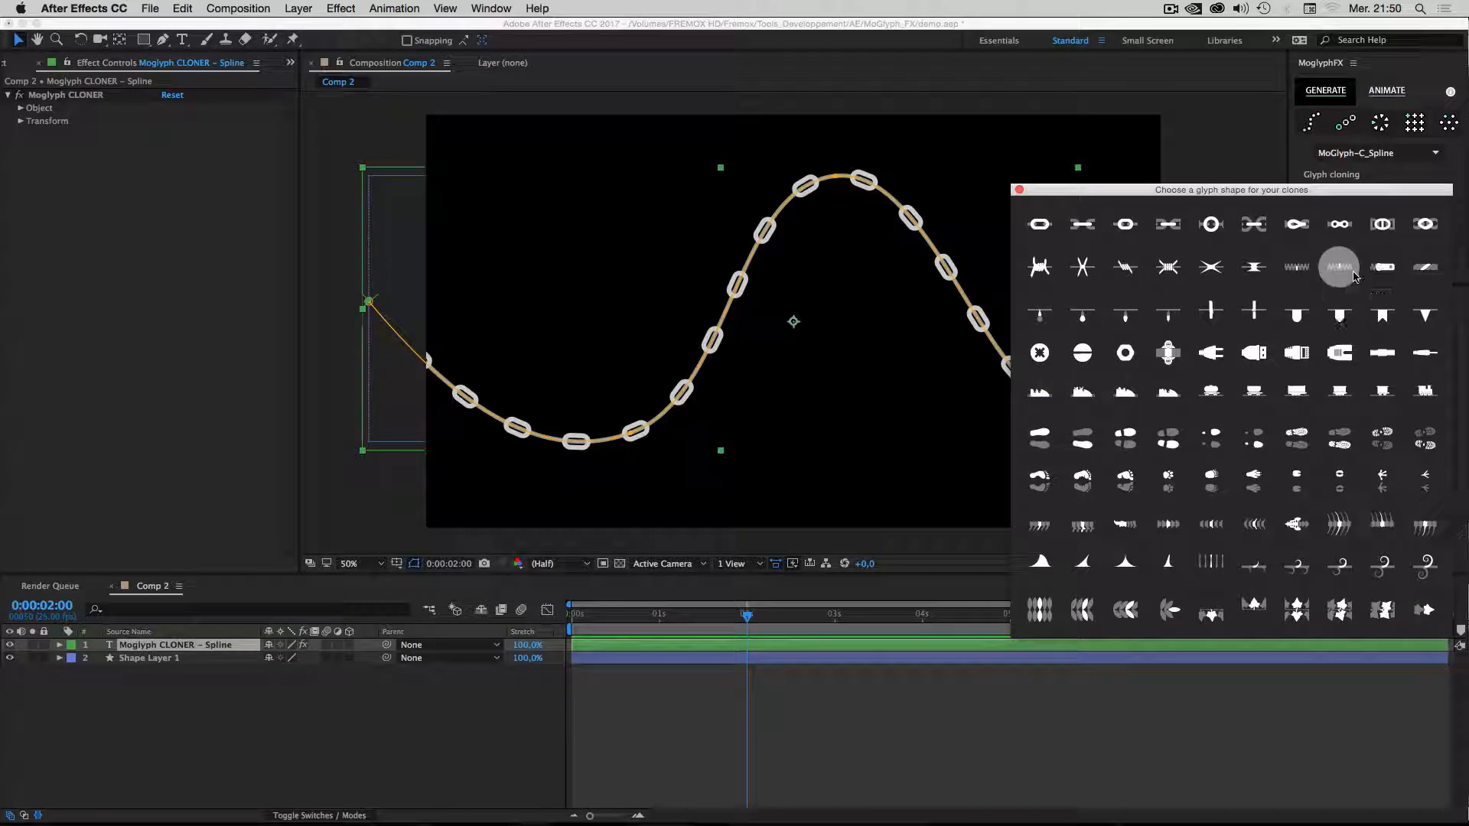
left_click(1298, 269)
left_click(1339, 267)
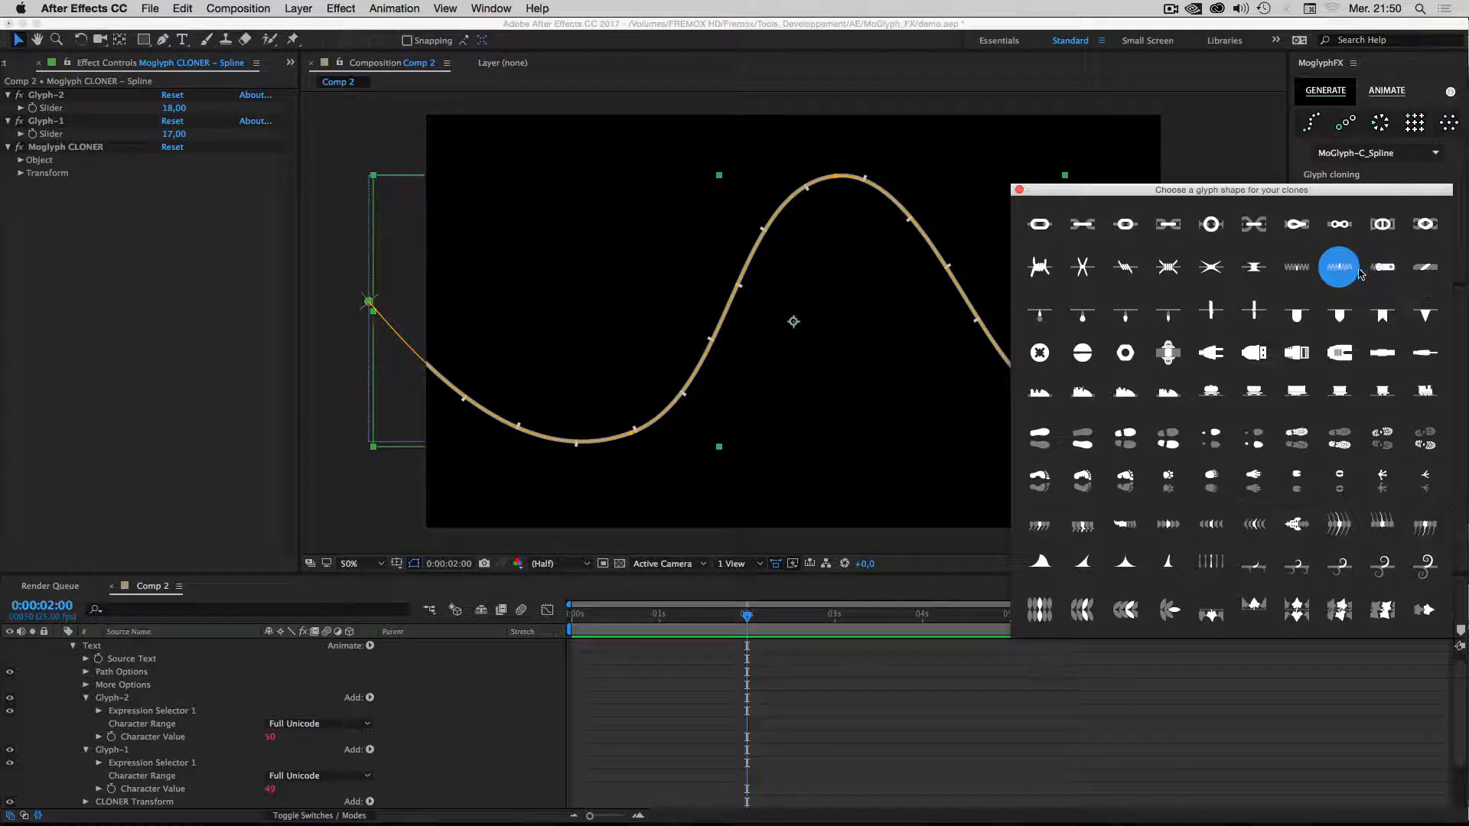
left_click(1017, 191)
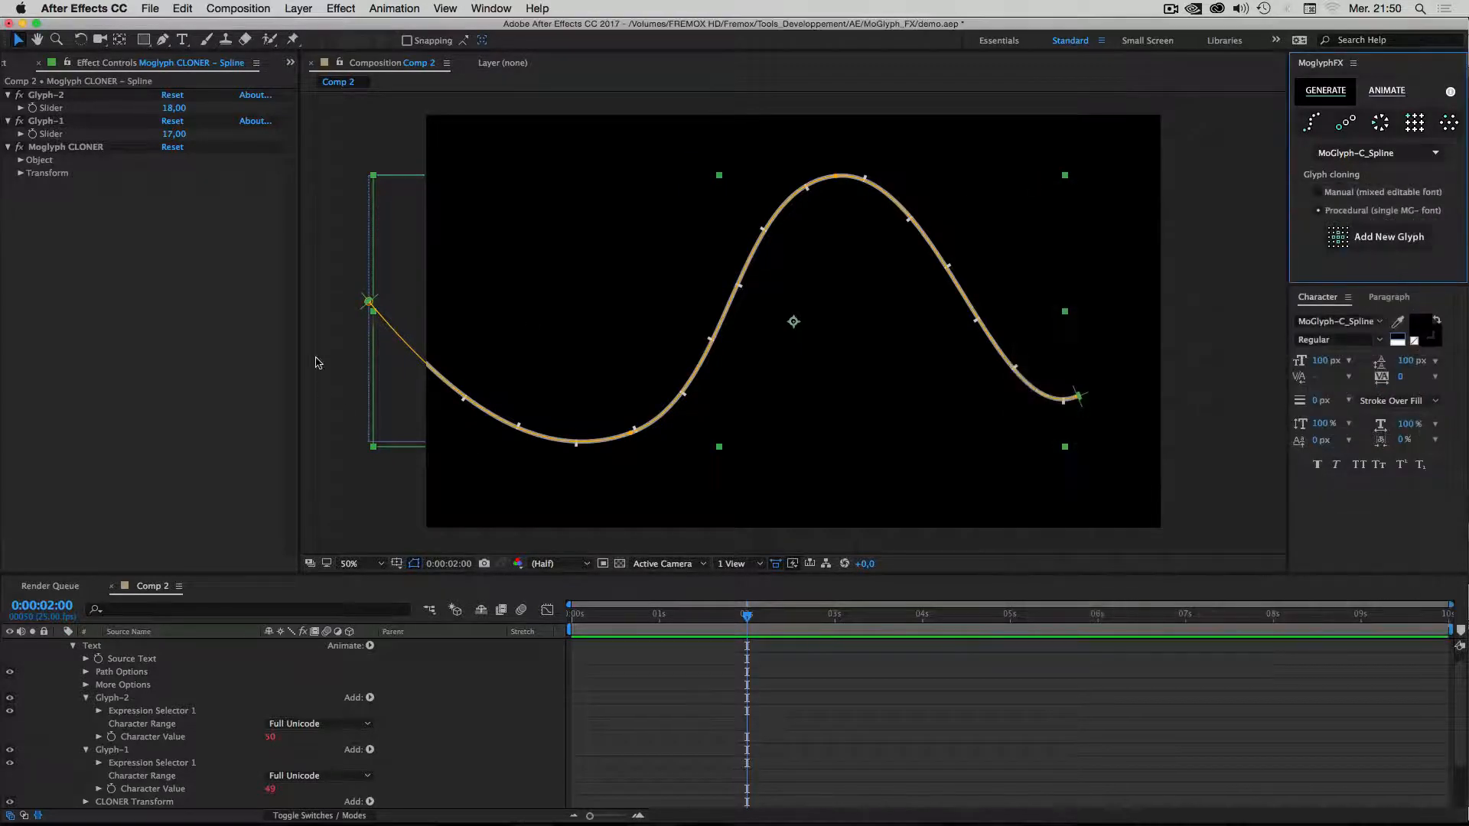
Collapse the cloner layer's properties and hide Shape Layer 1 so only the zipper teeth are displayed.
scroll(38, 649, "up", 1)
left_click(60, 645)
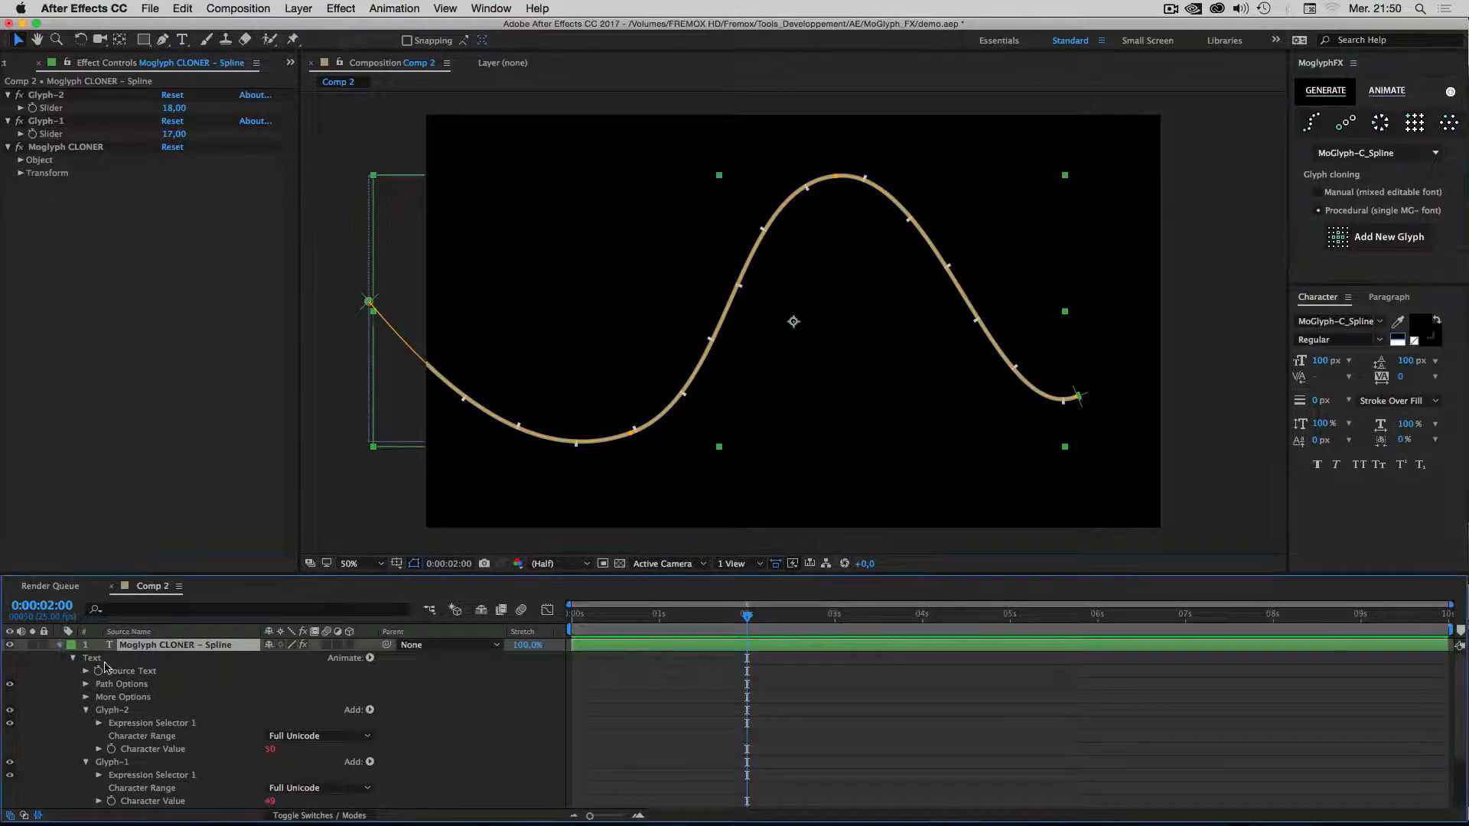
left_click(112, 694)
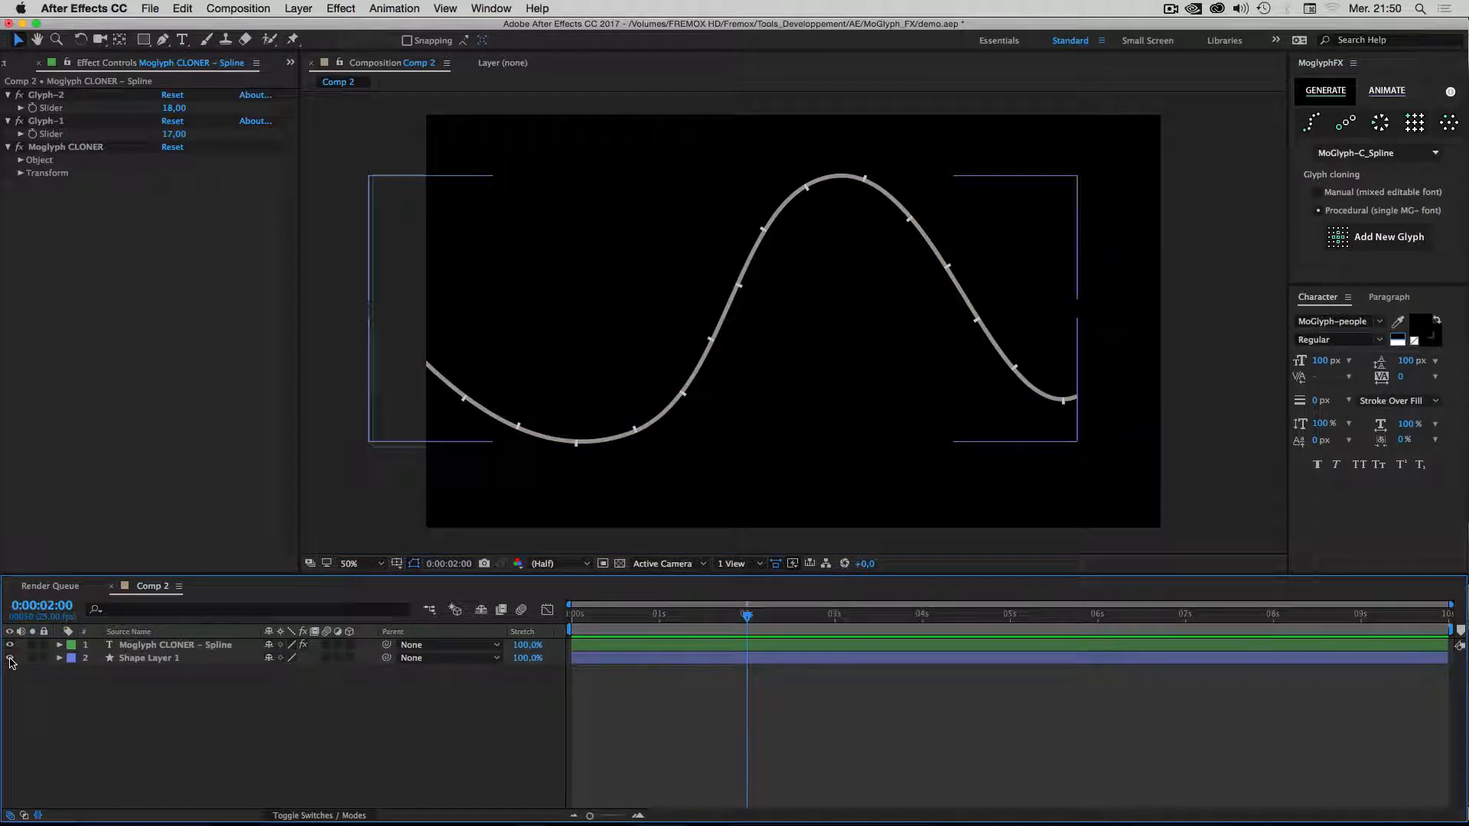
left_click(10, 659)
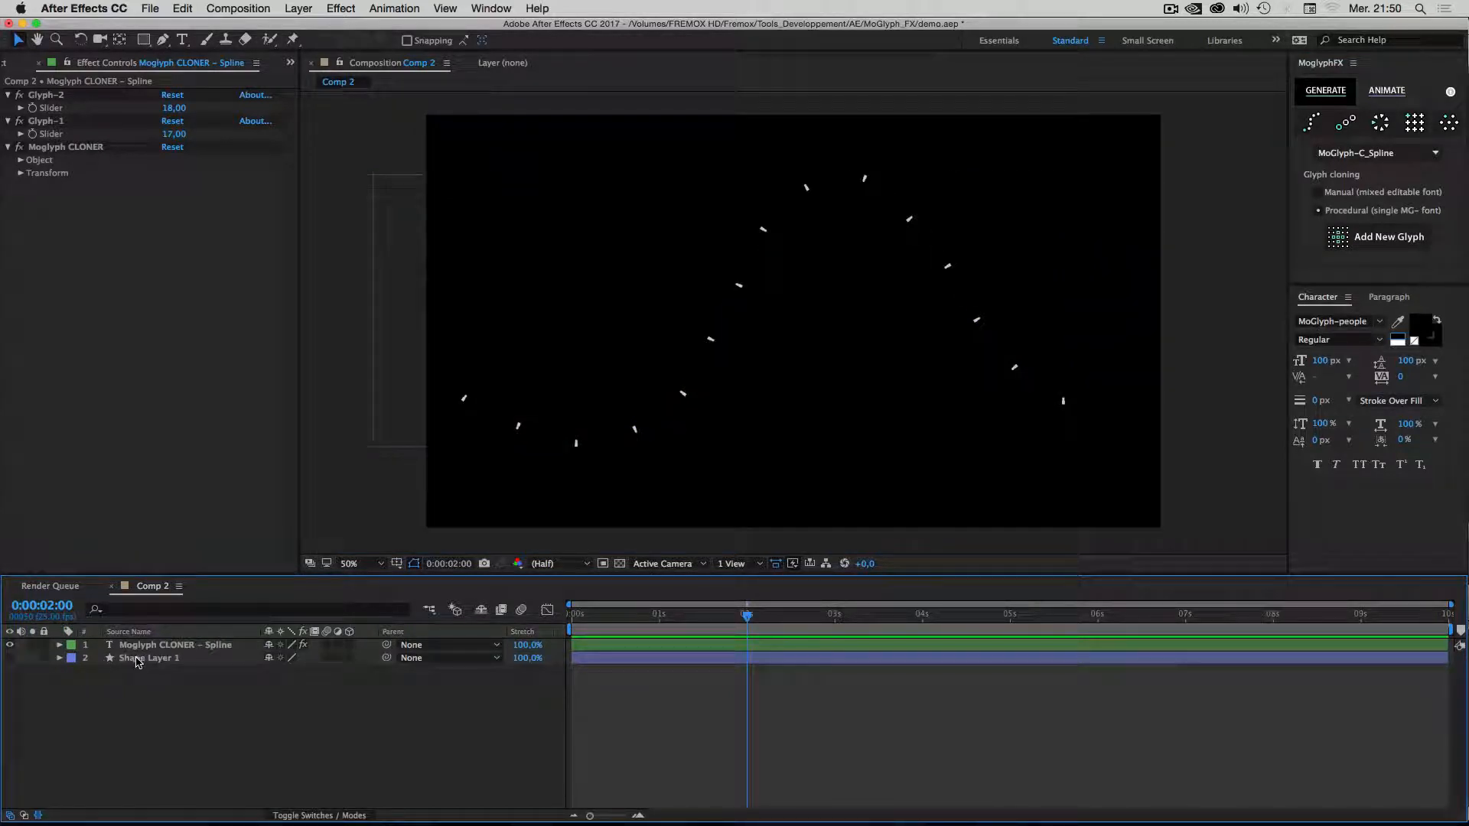
Set the spline cloner's Scale X and Scale Y to 250% in its Transform settings.
left_click(156, 649)
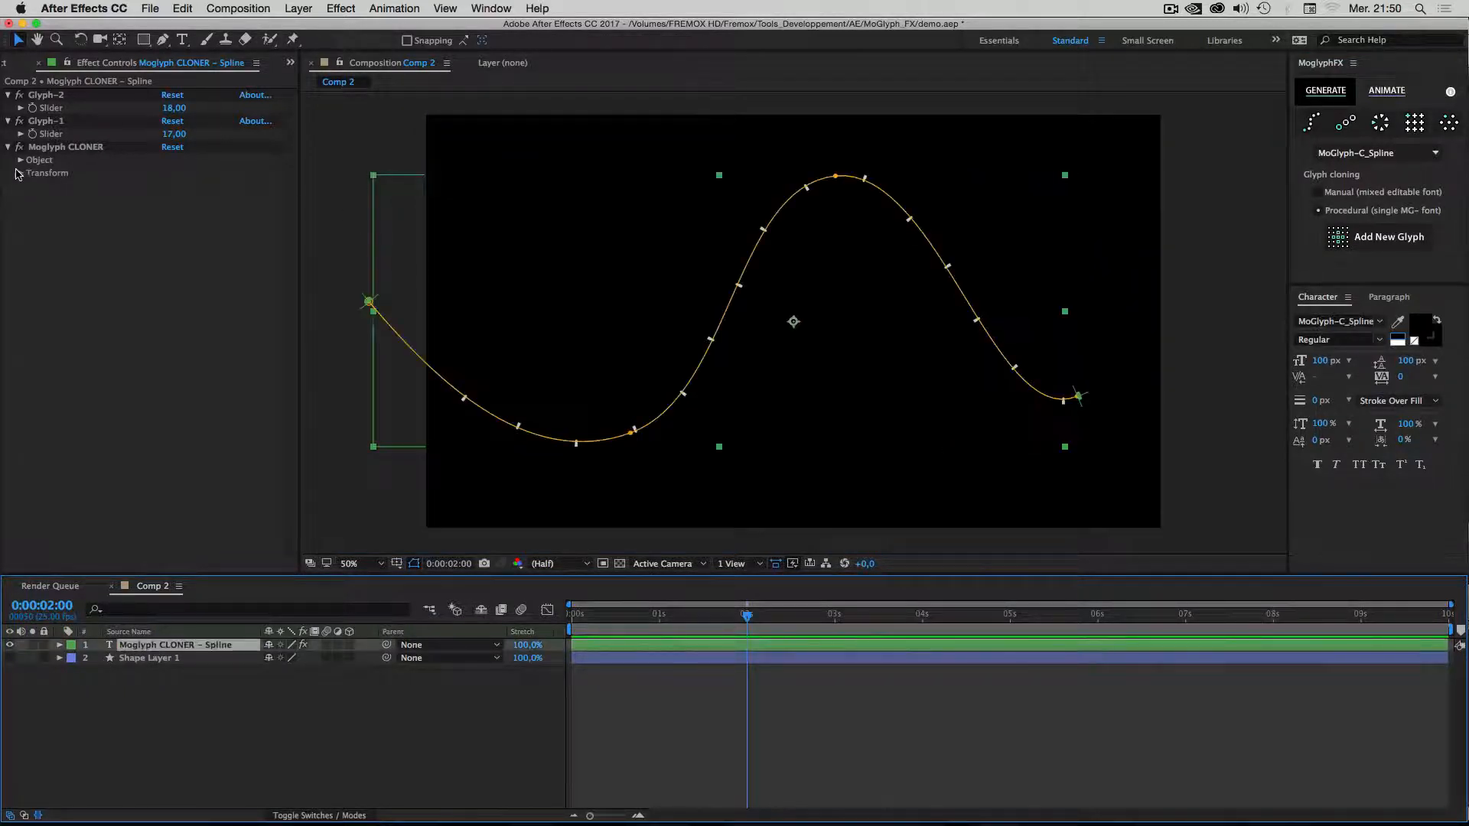
left_click(21, 174)
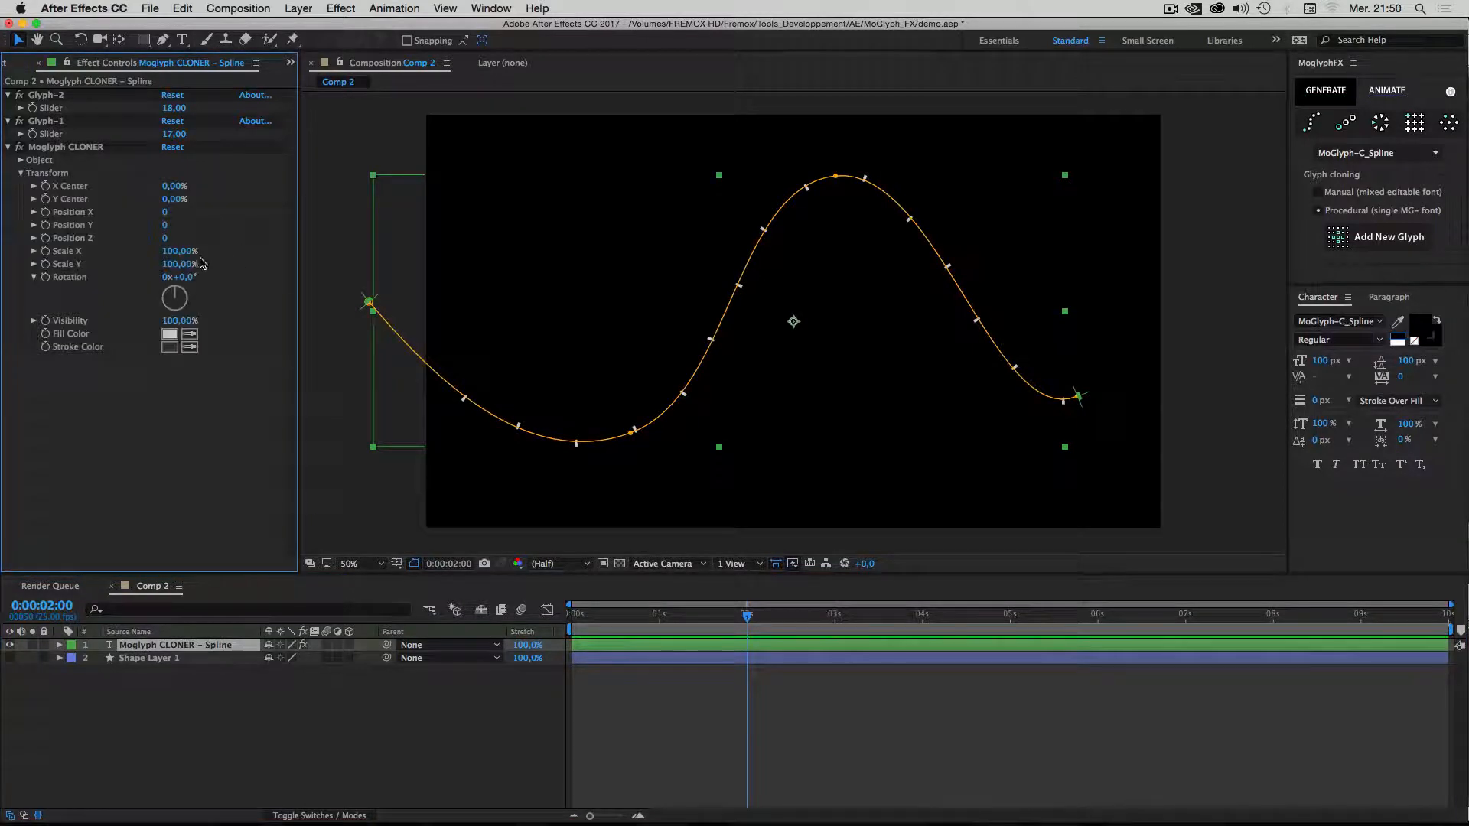
left_click(192, 251)
type("250")
key("Return")
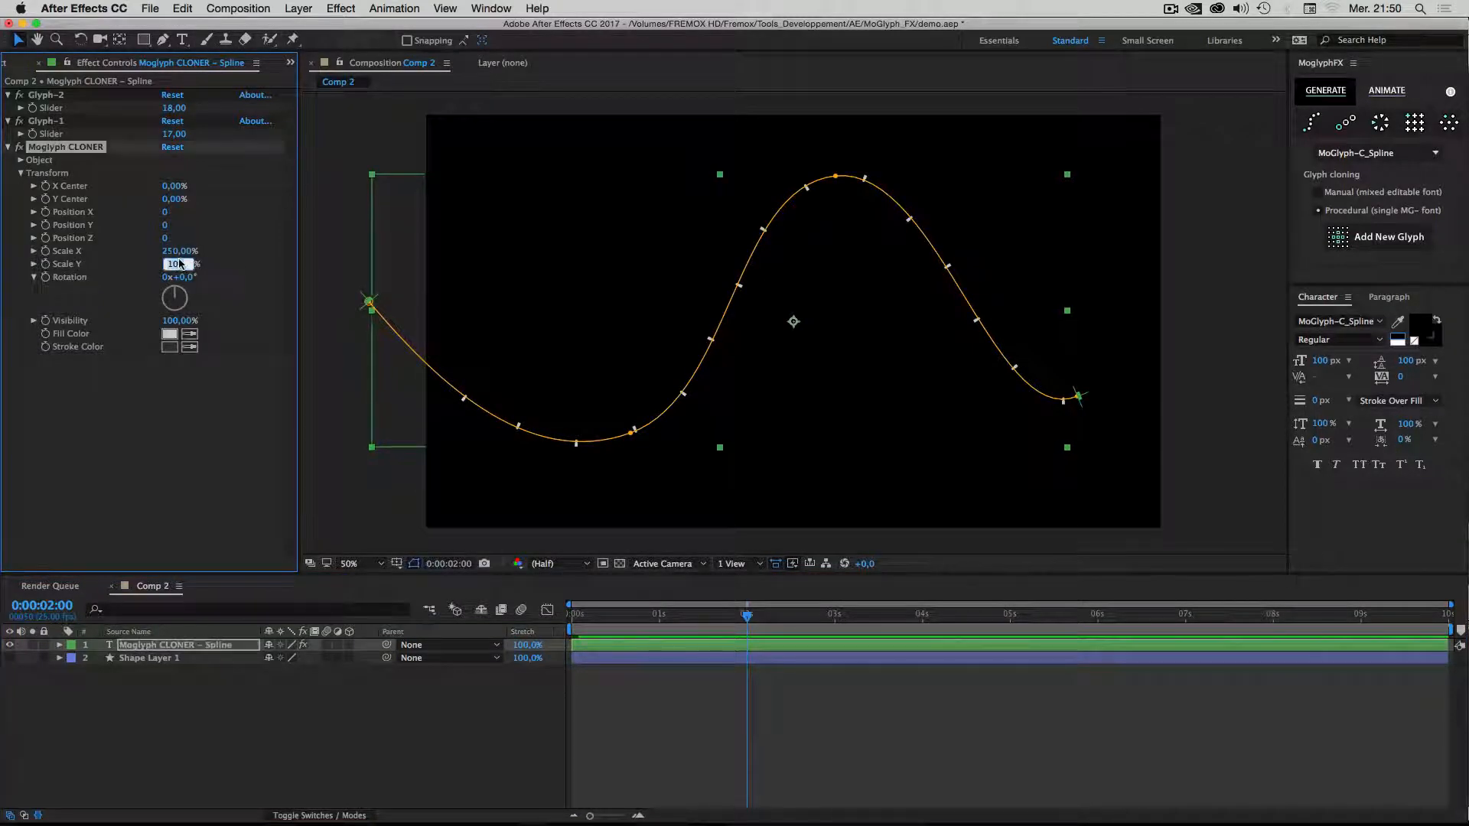
left_click(230, 215)
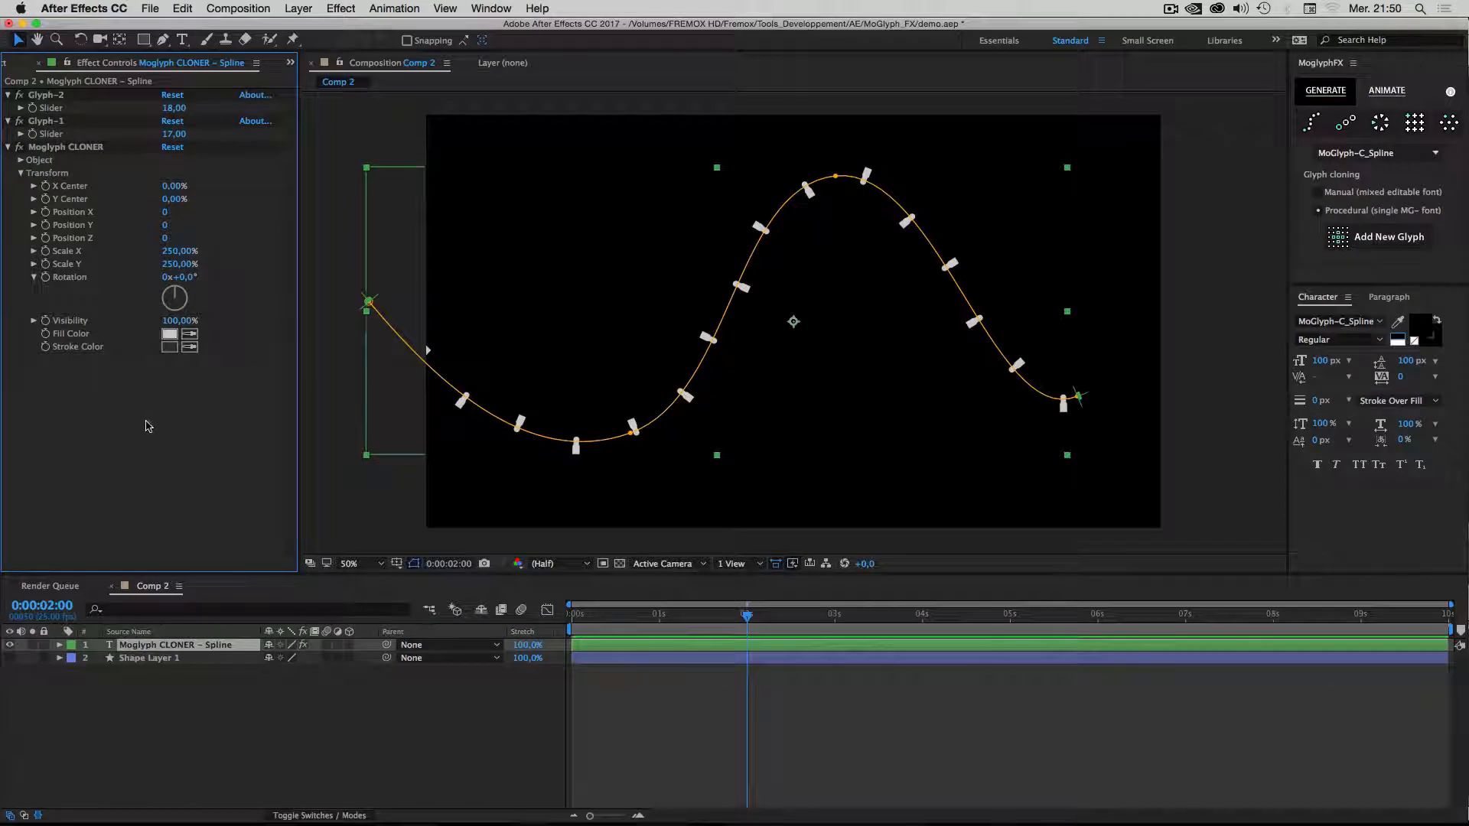
Set the spline cloner's clone Count to 120 in its Object settings and inspect the interlocking zipper teeth.
left_click(21, 173)
left_click(20, 160)
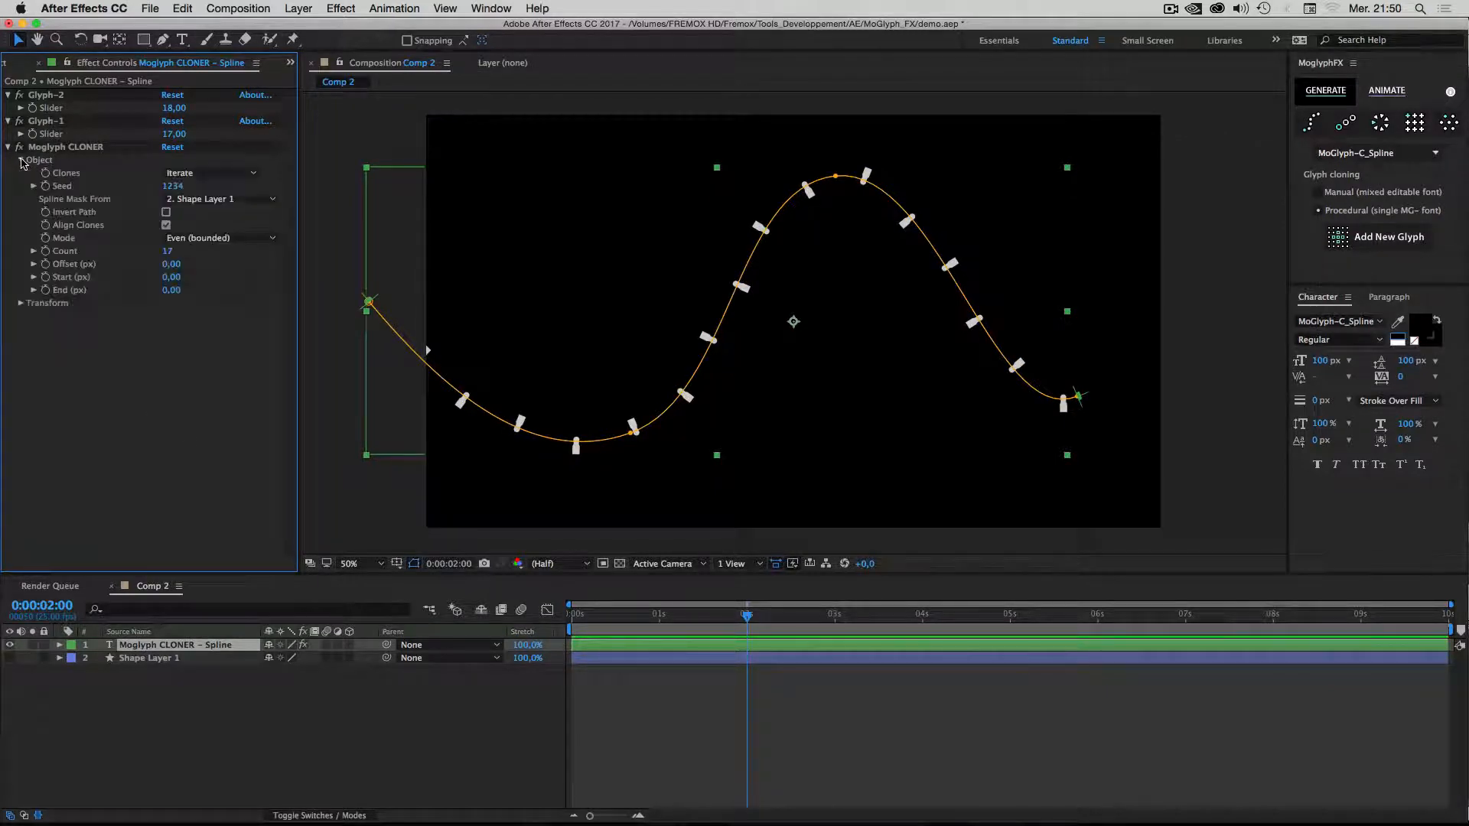
left_click_drag(166, 251, 965, 261)
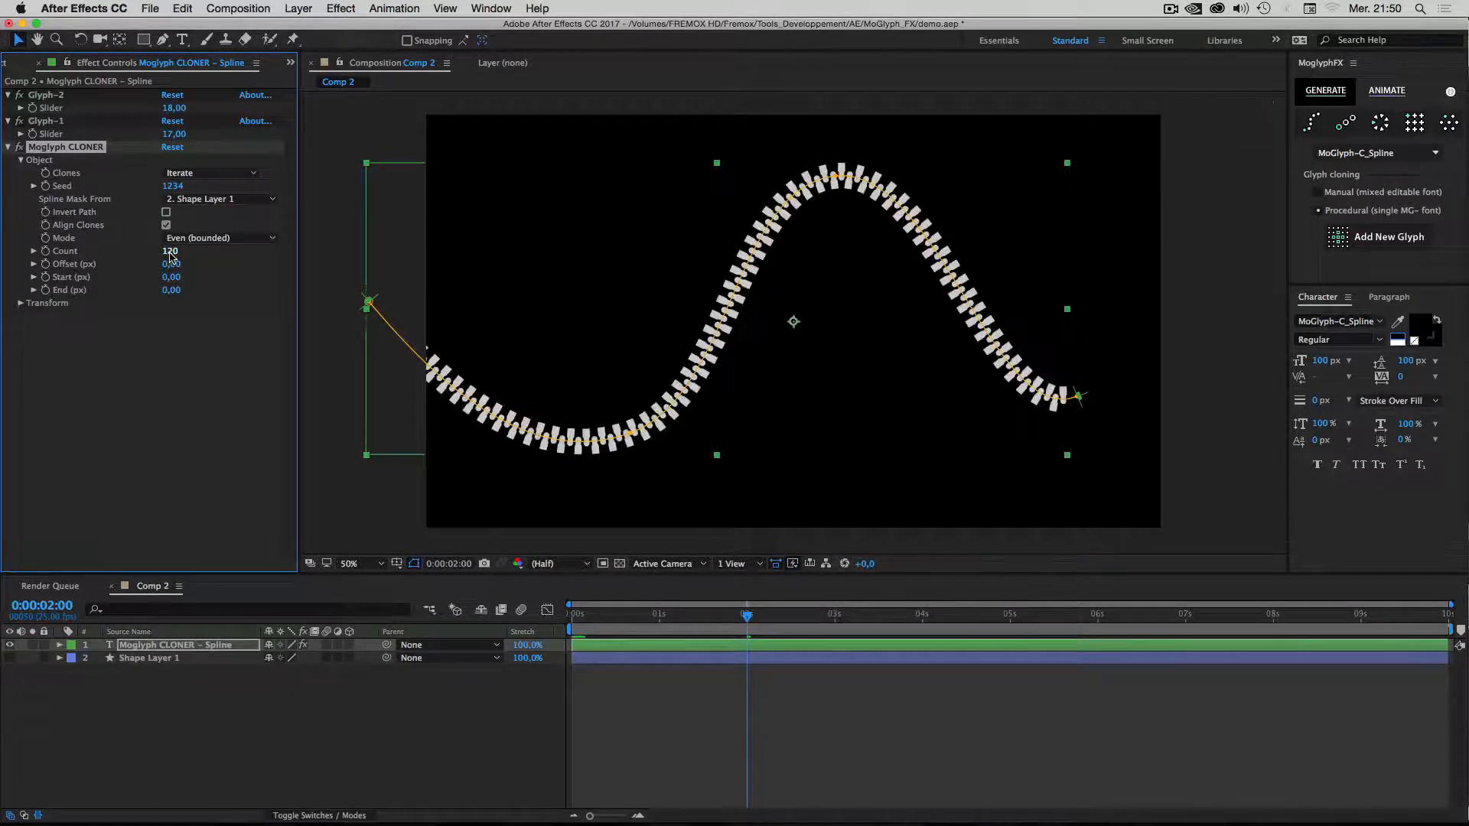
left_click(647, 697)
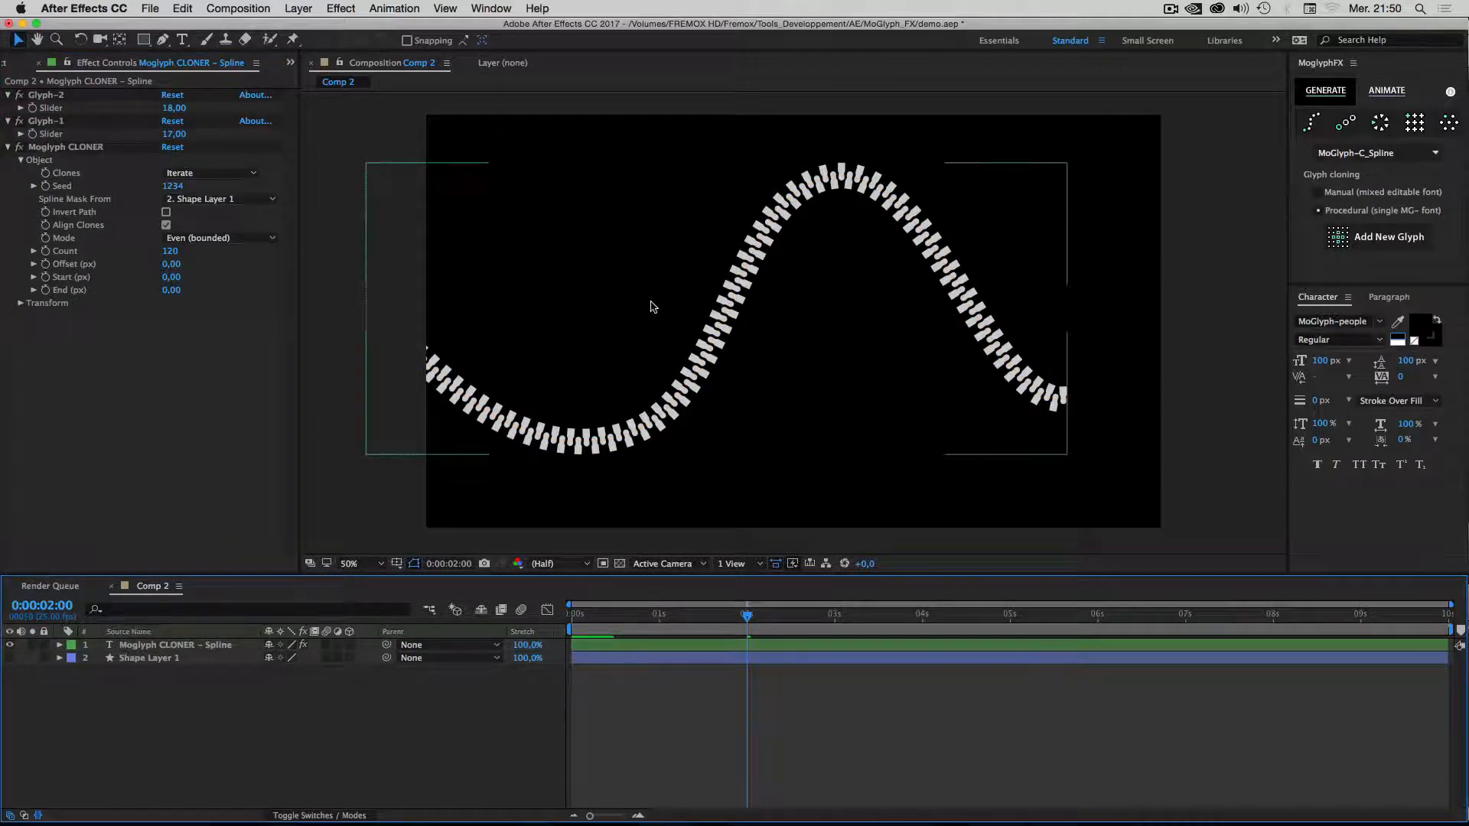
key("period")
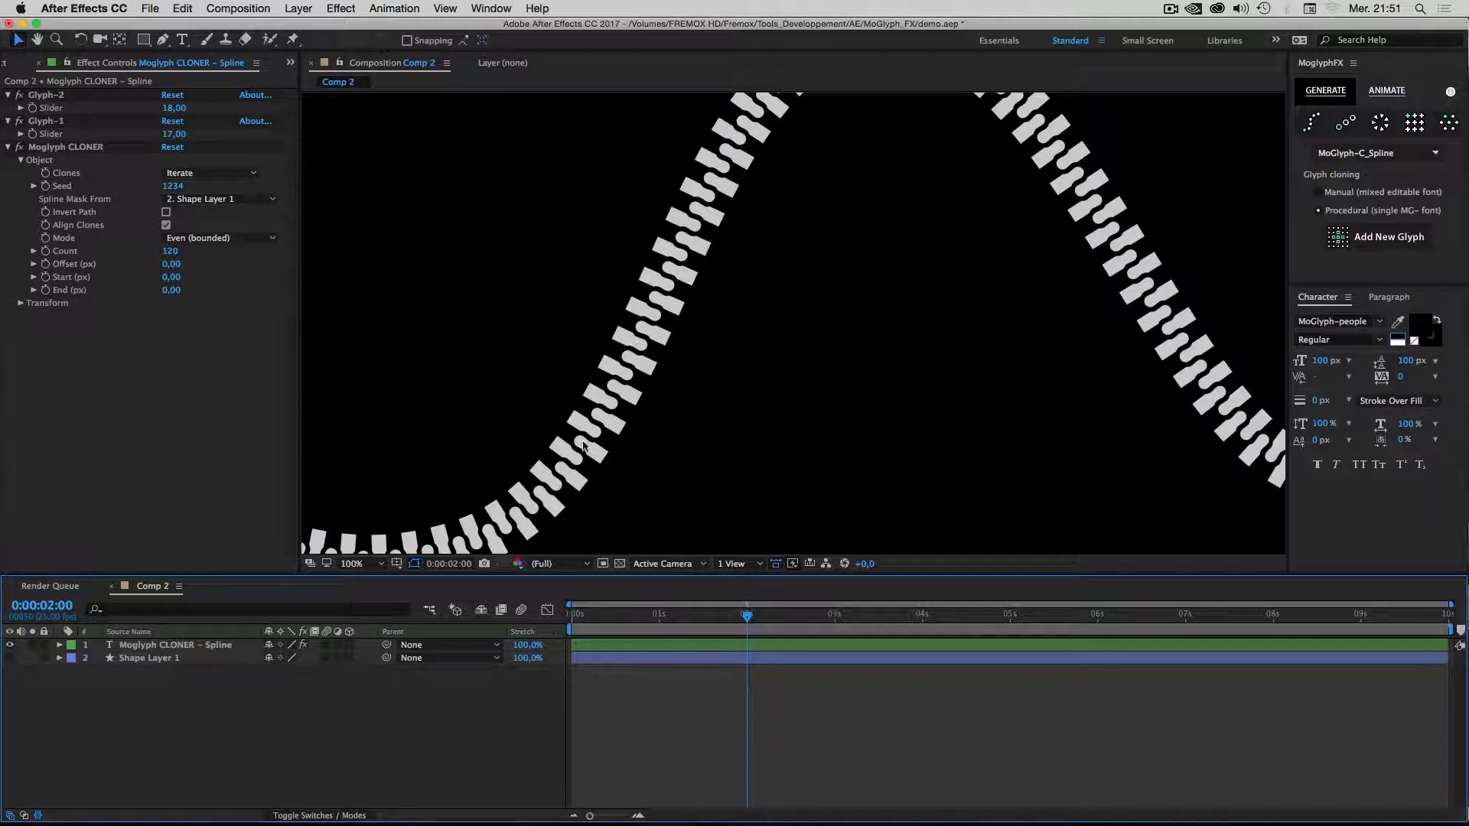
key("comma")
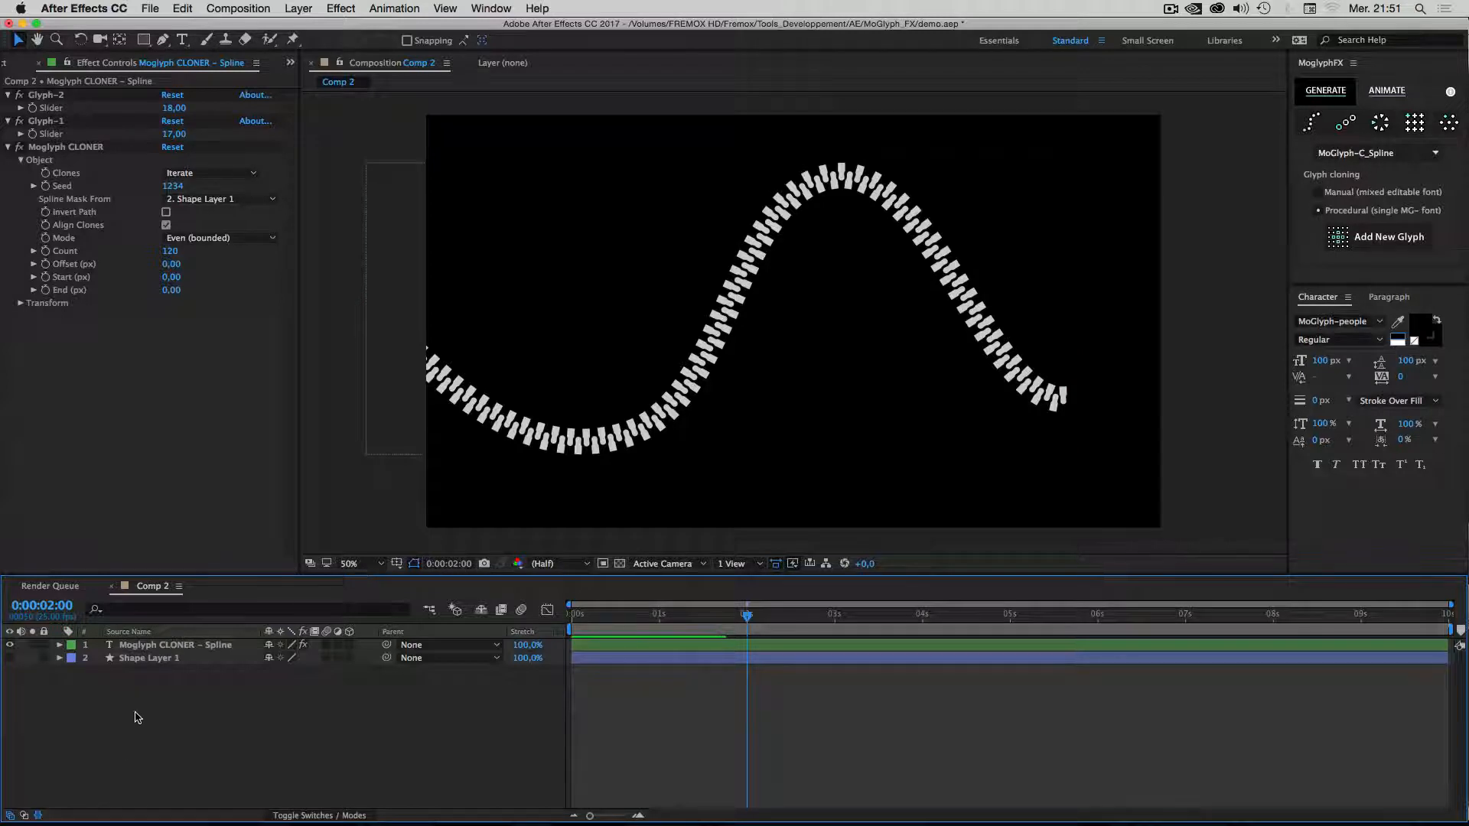
right_click(116, 713)
mouse_move(197, 678)
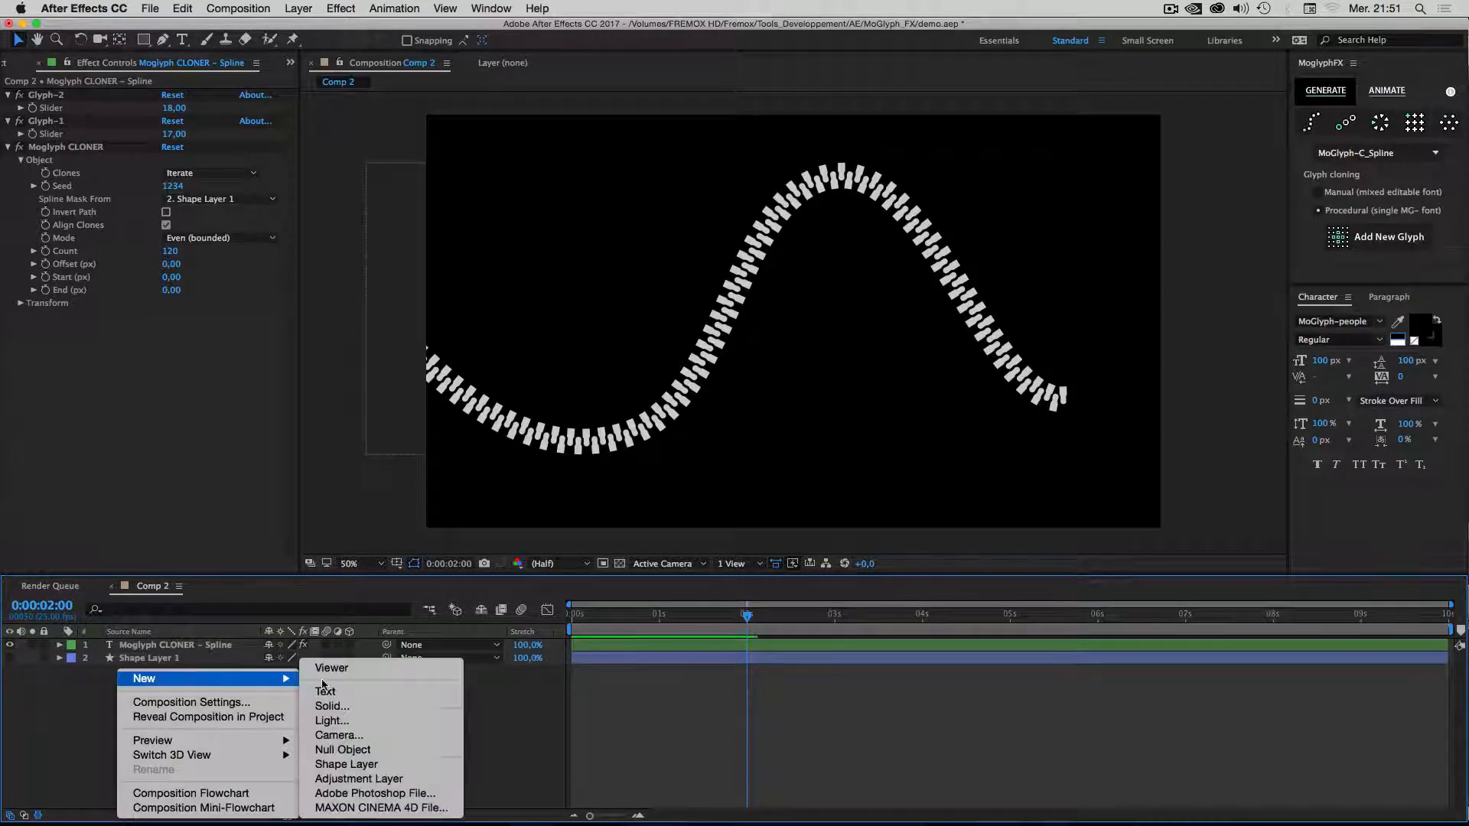
left_click(62, 690)
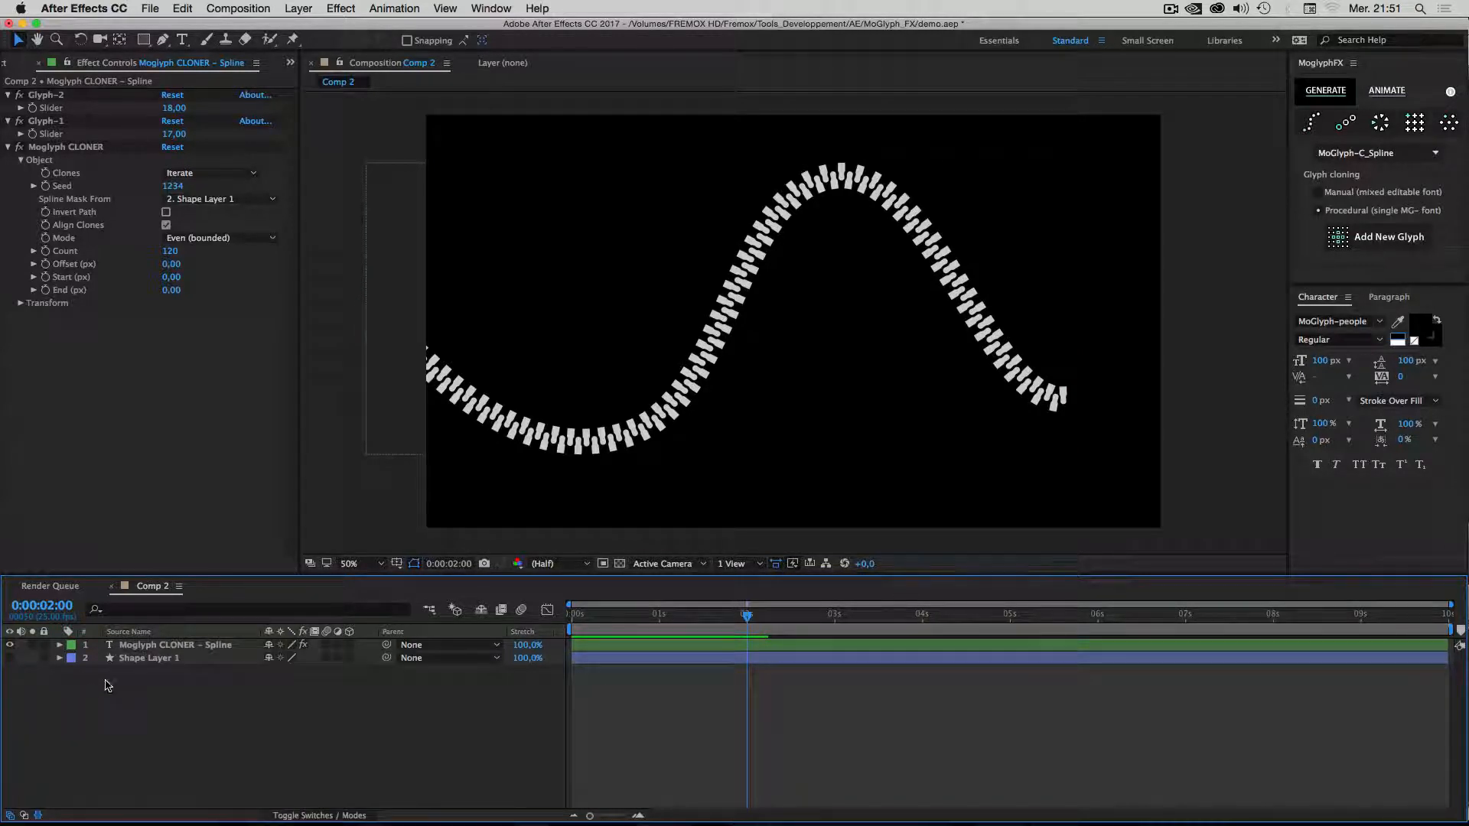
Replace the zipper cloner with a new spline cloner generated along Shape Layer 1, with the shape layer visible.
left_click(136, 648)
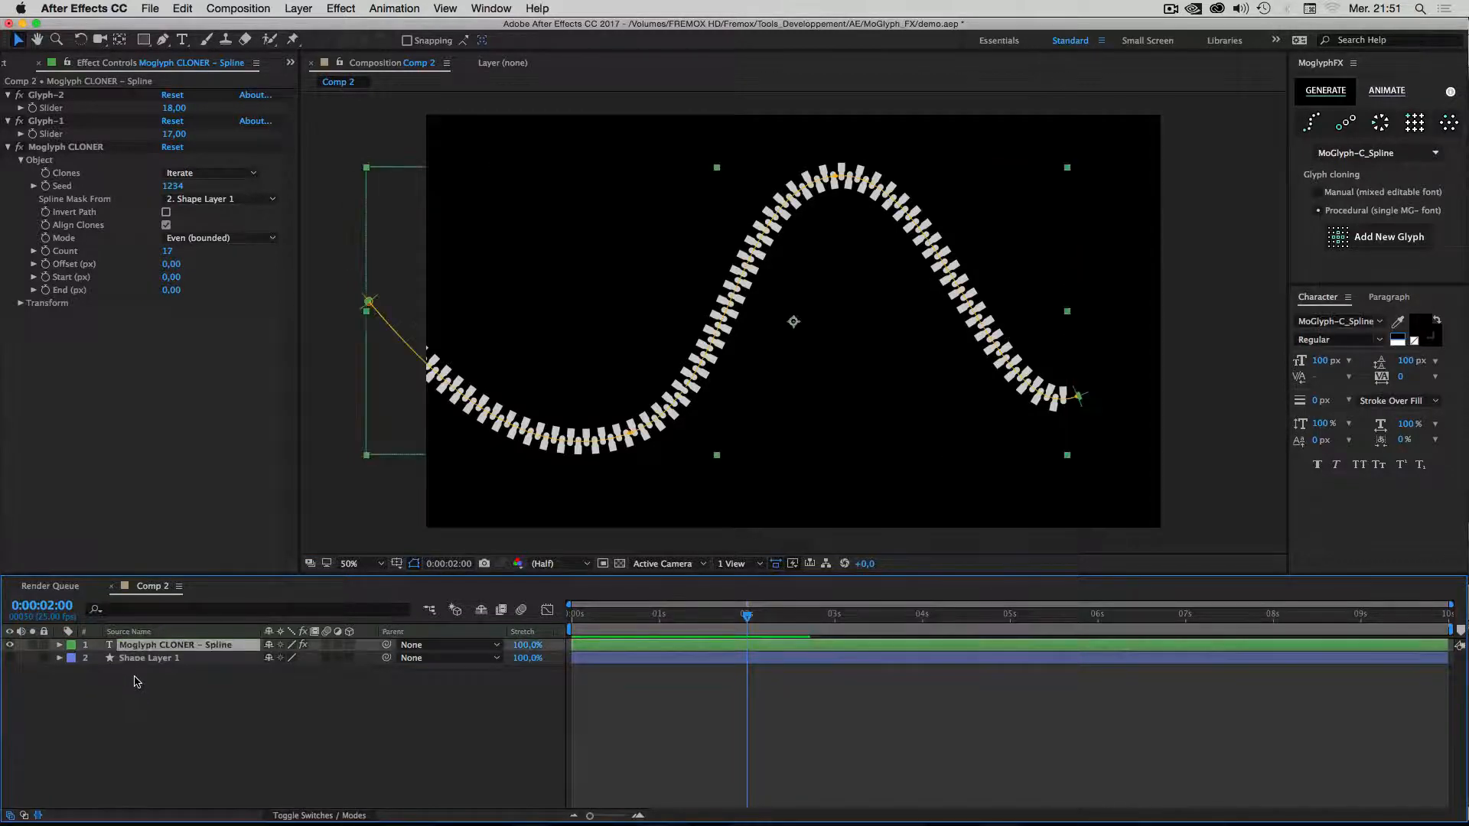
key("Delete")
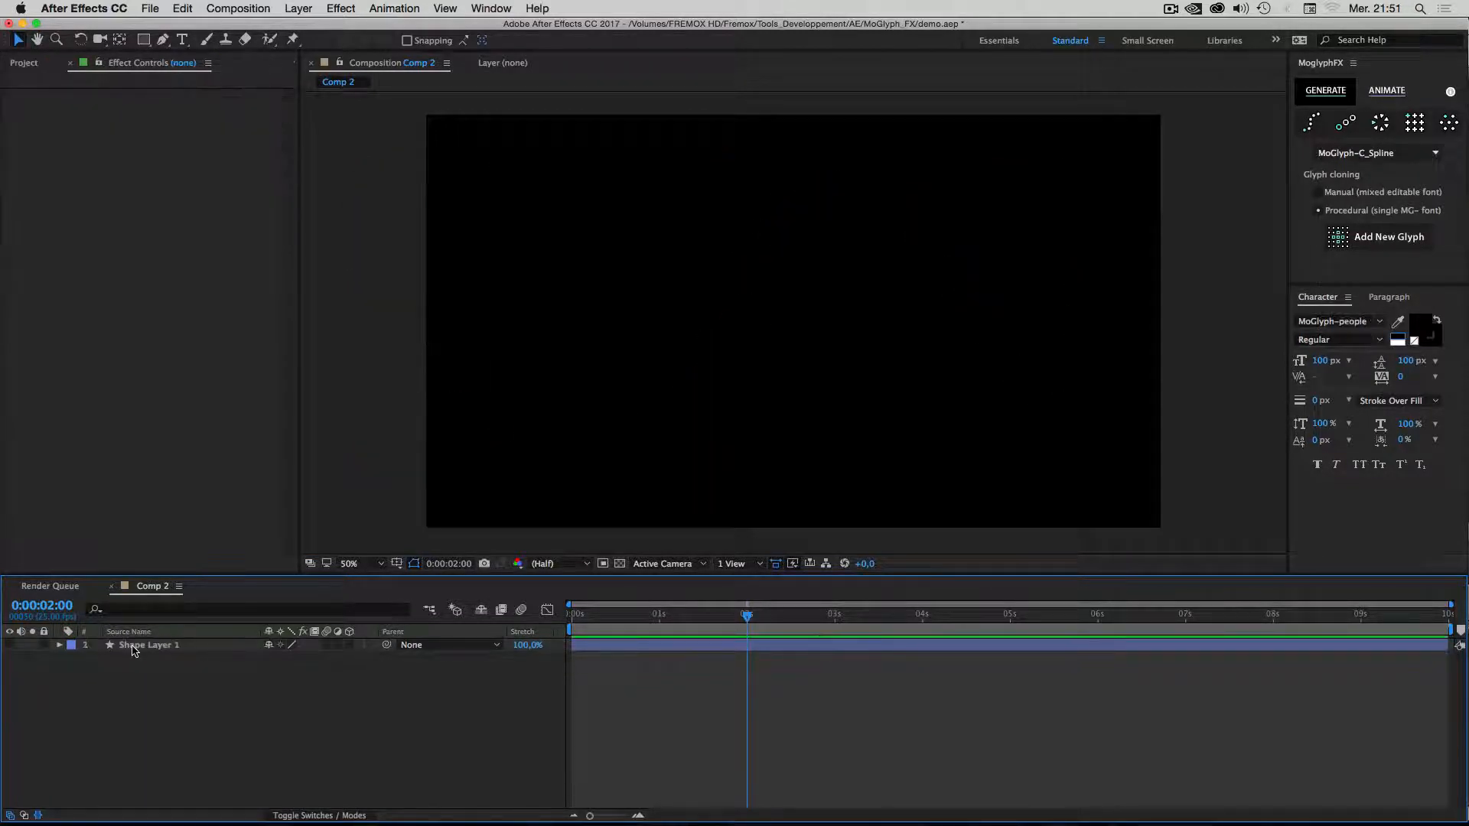
left_click(133, 648)
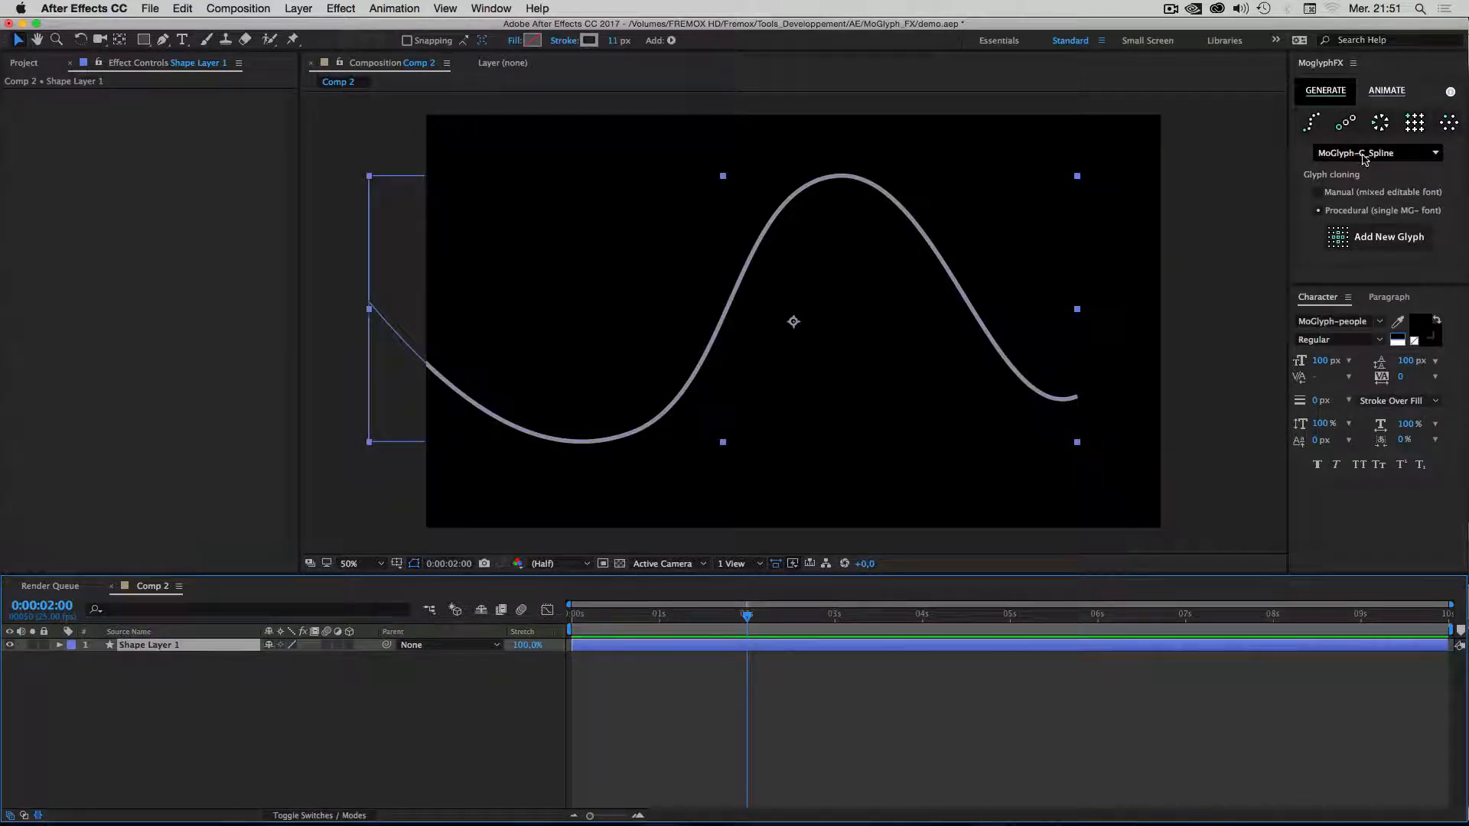
left_click(1373, 128)
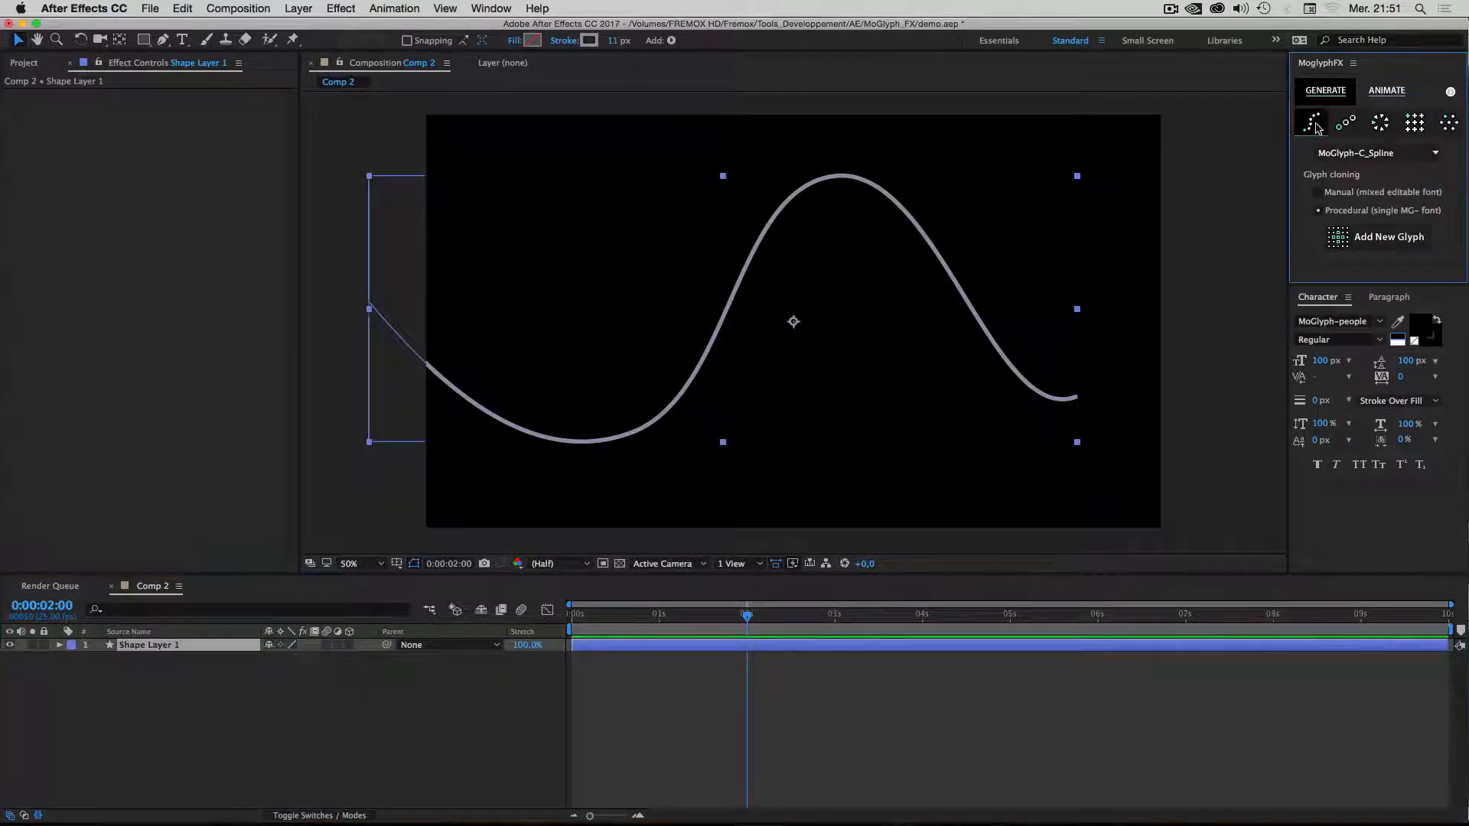
Add the hanging glyph shape 21 to the new spline cloner and collapse the layer's properties.
left_click(157, 645)
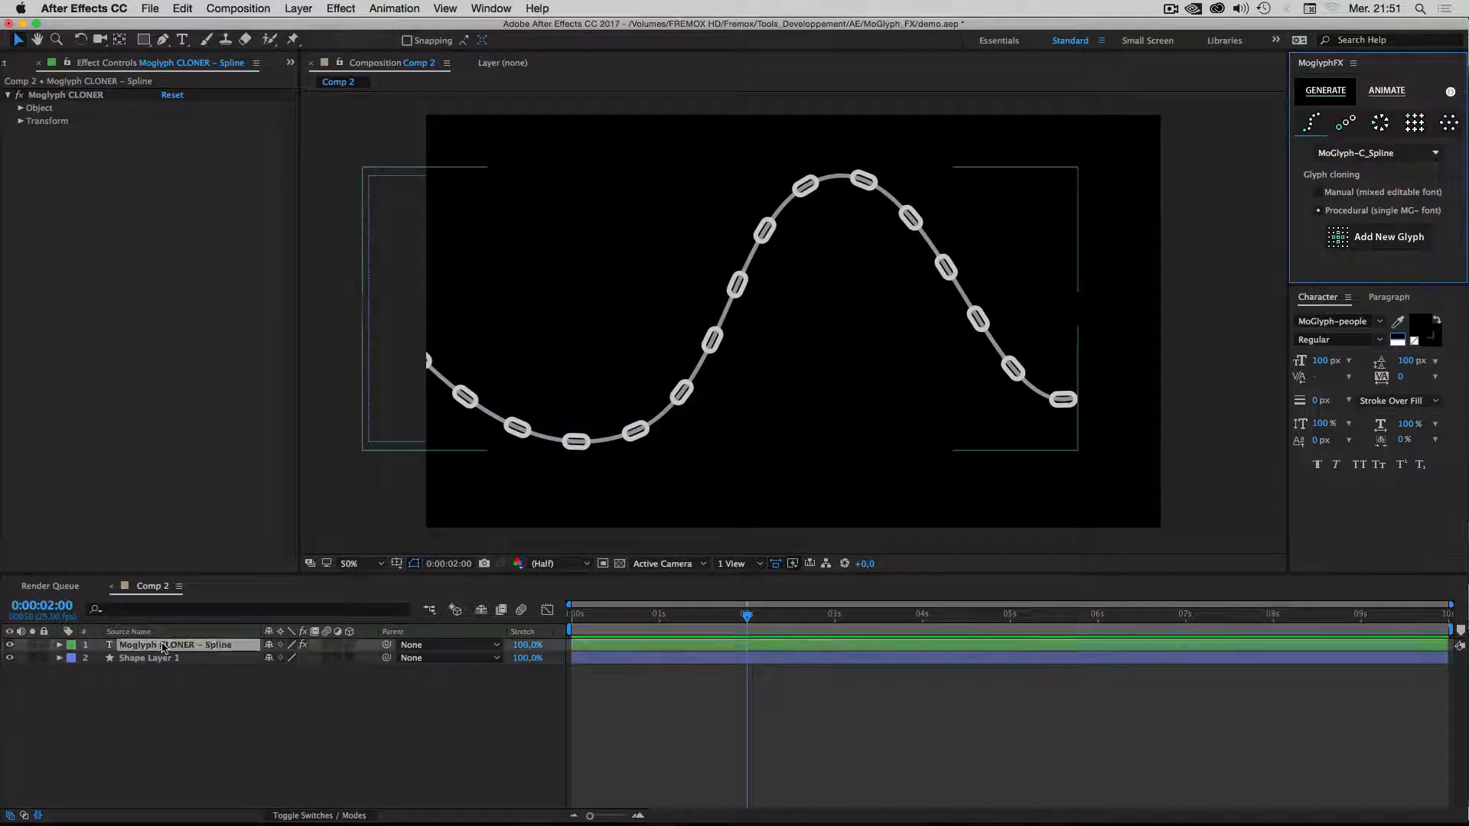
left_click(1345, 253)
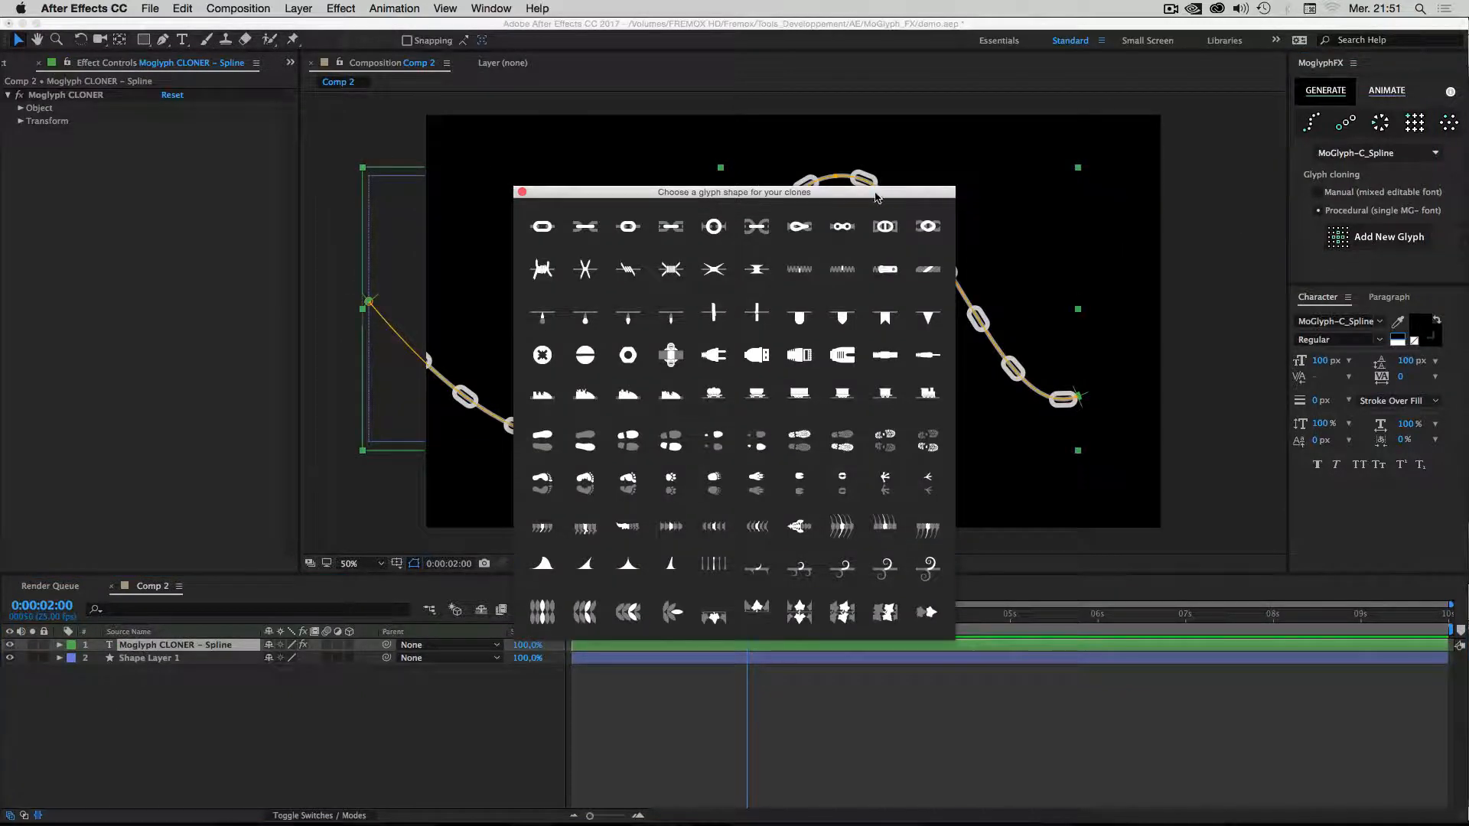
left_click_drag(876, 194, 1389, 187)
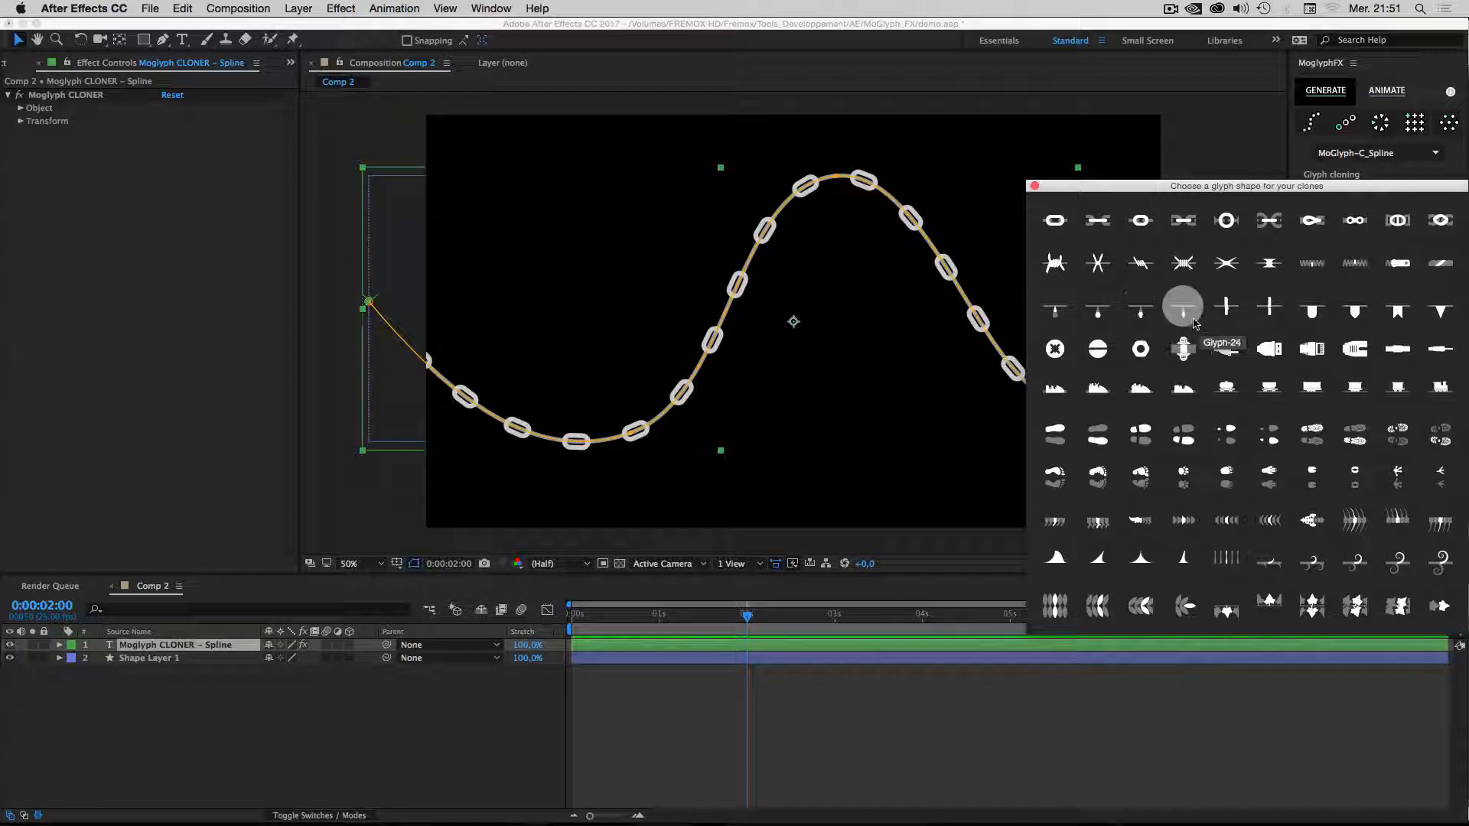
left_click(1055, 317)
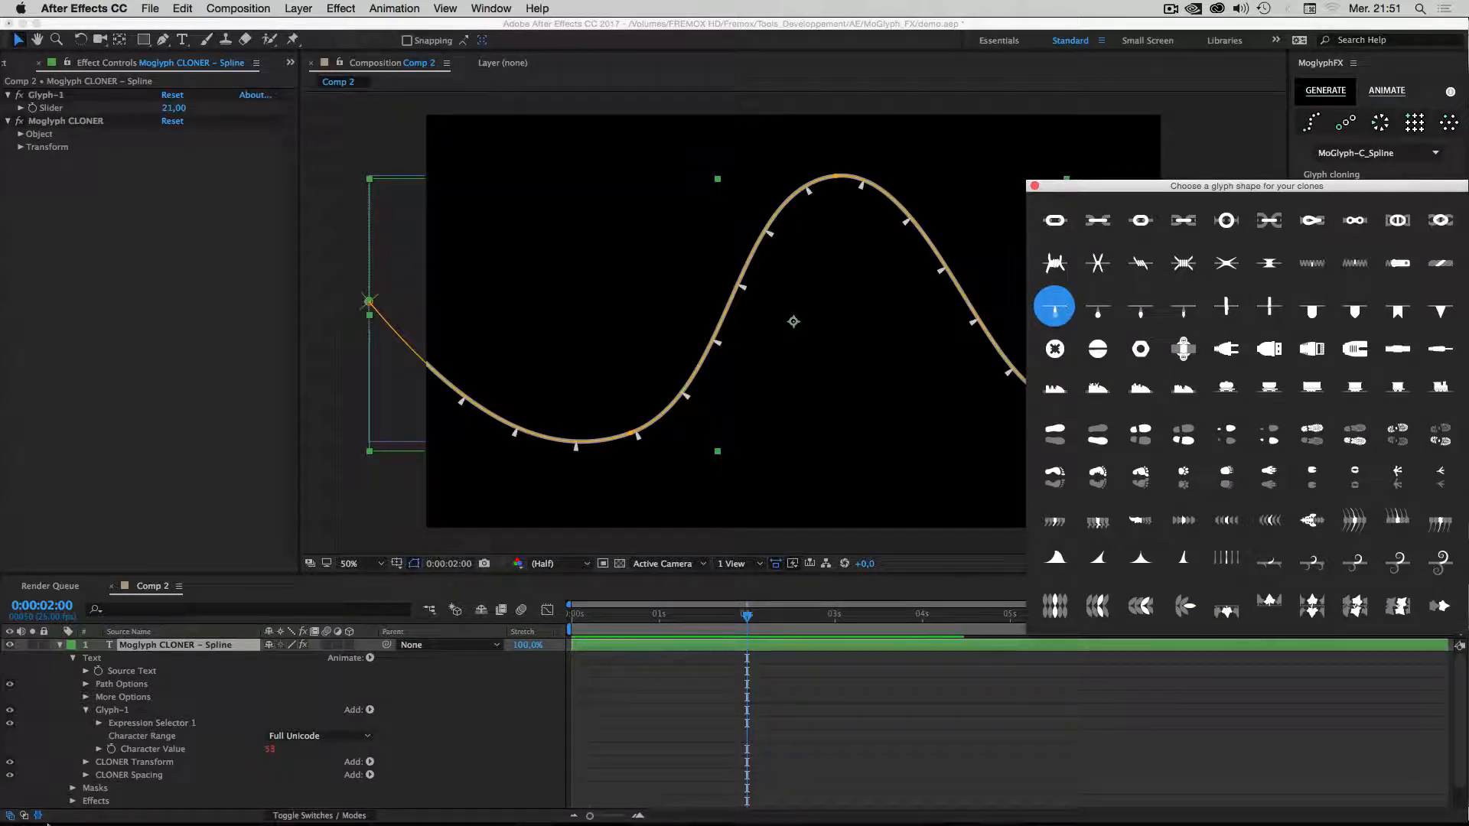
left_click(48, 678)
left_click(59, 645)
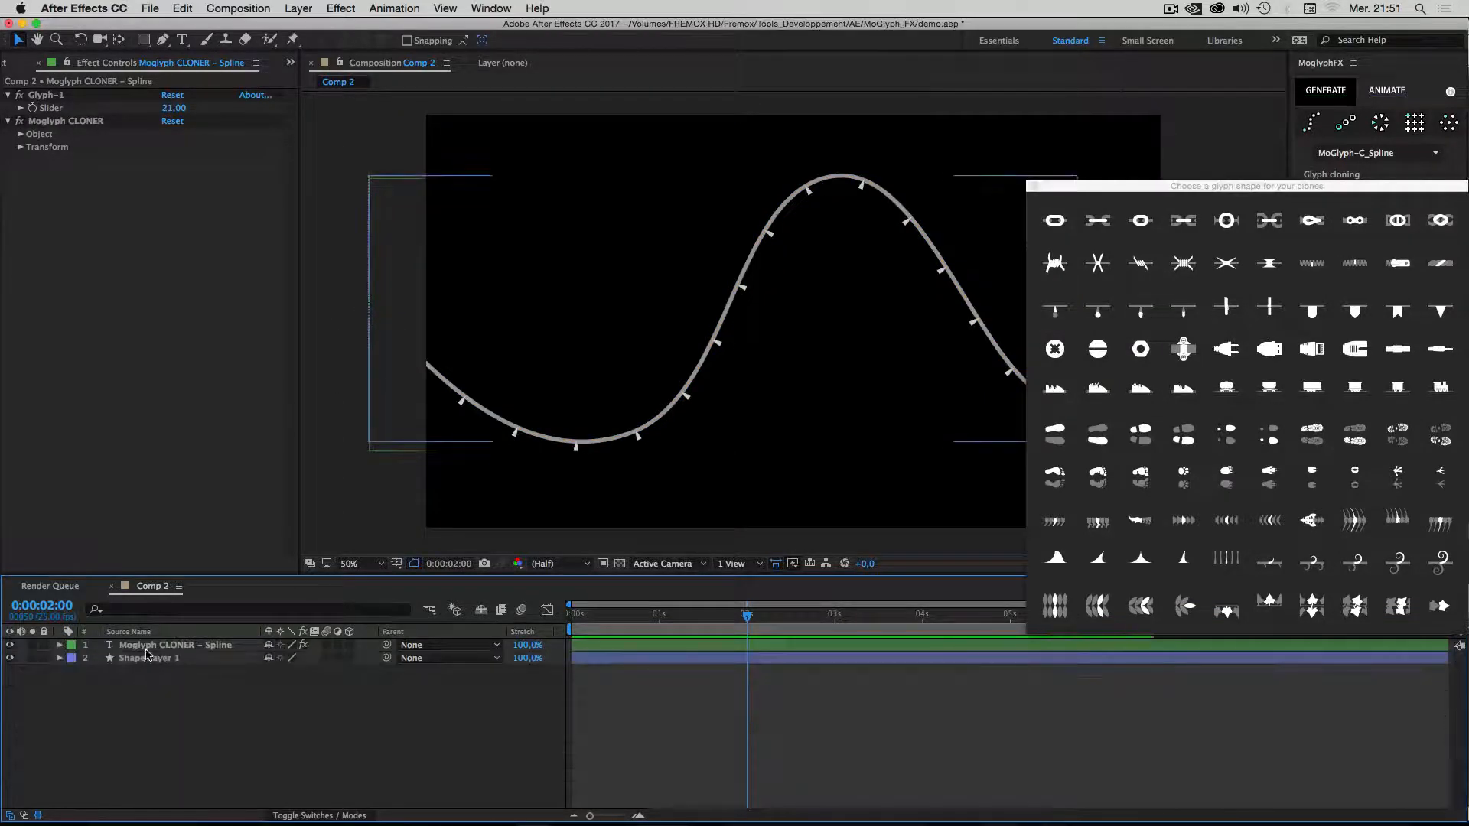
Set the spline cloner's Scale X and Scale Y to 200% in its Transform settings and inspect the enlarged hanging glyphs.
left_click(140, 660)
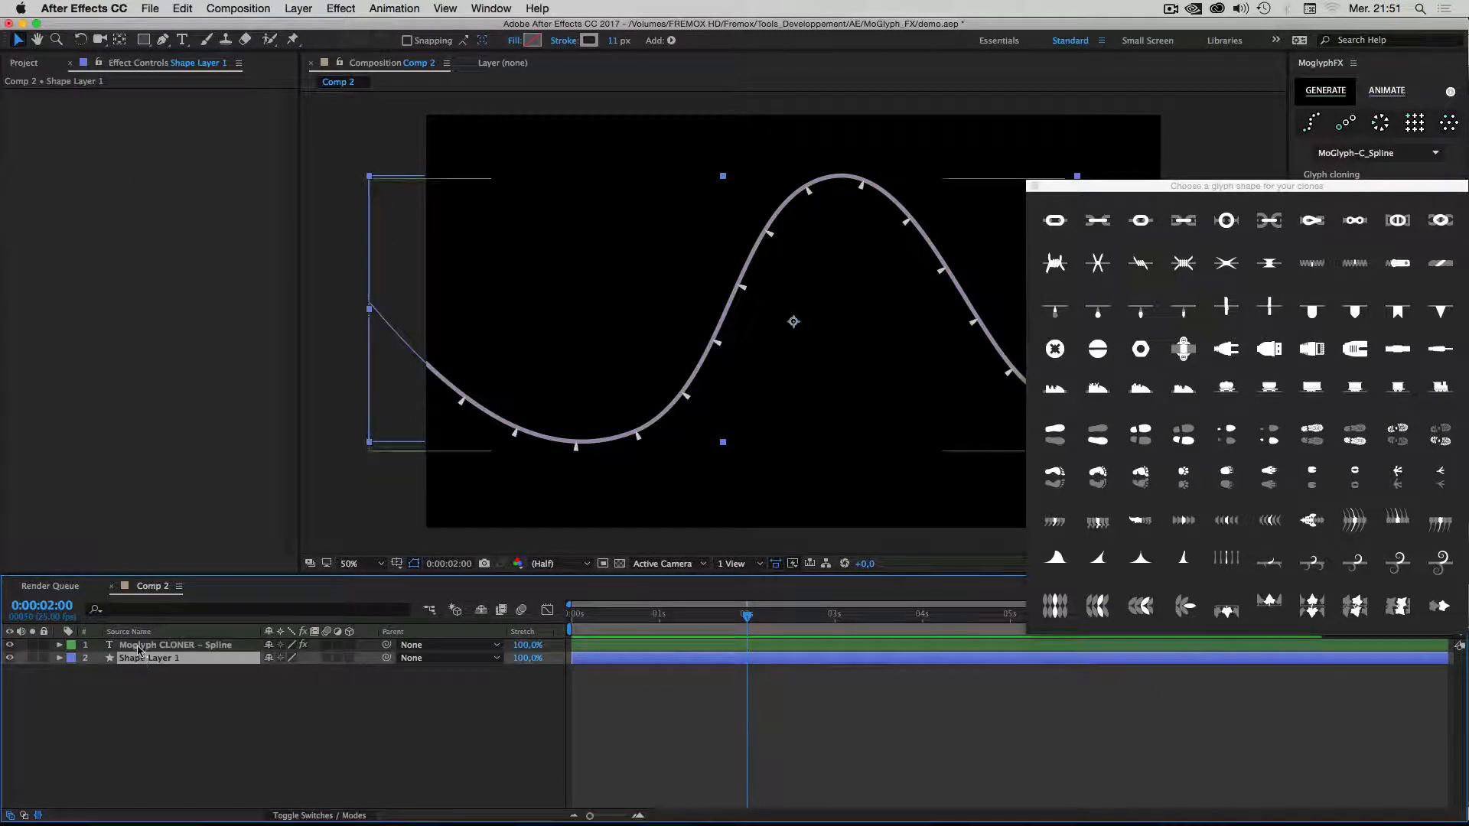
left_click(140, 647)
scroll(536, 421, "up", 1)
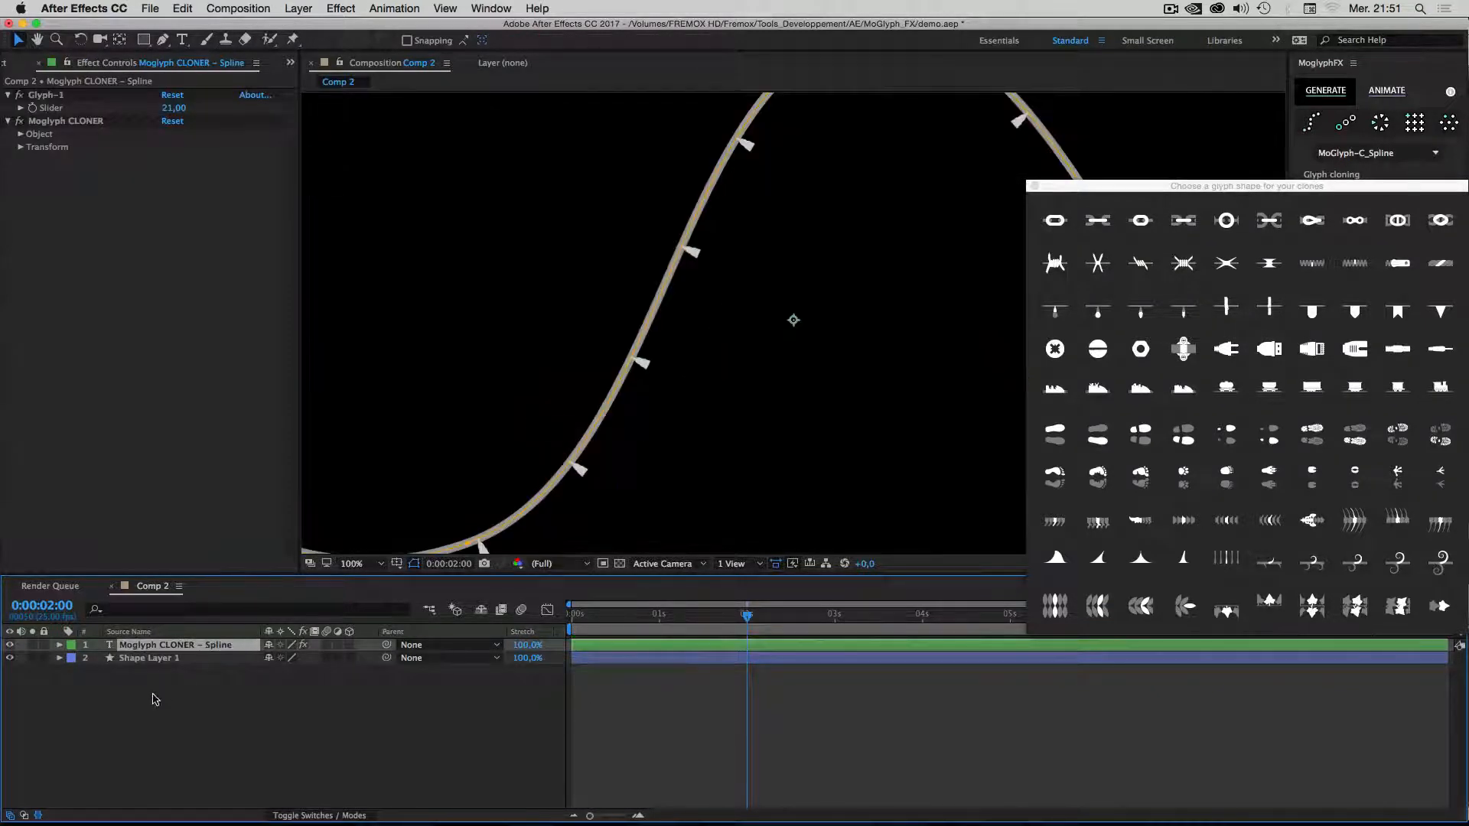
left_click(146, 660)
left_click(144, 646)
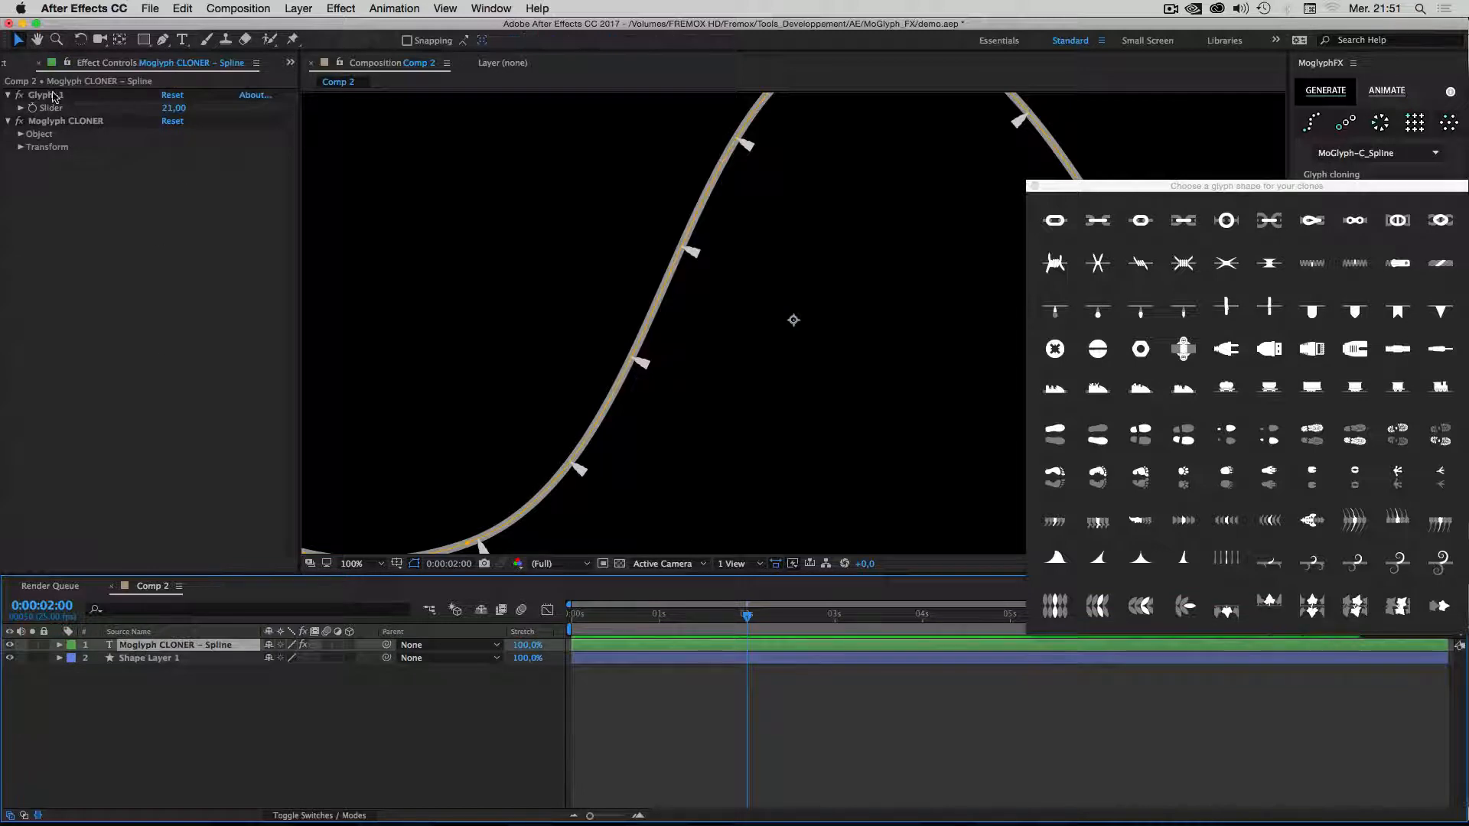
left_click(20, 147)
left_click(175, 225)
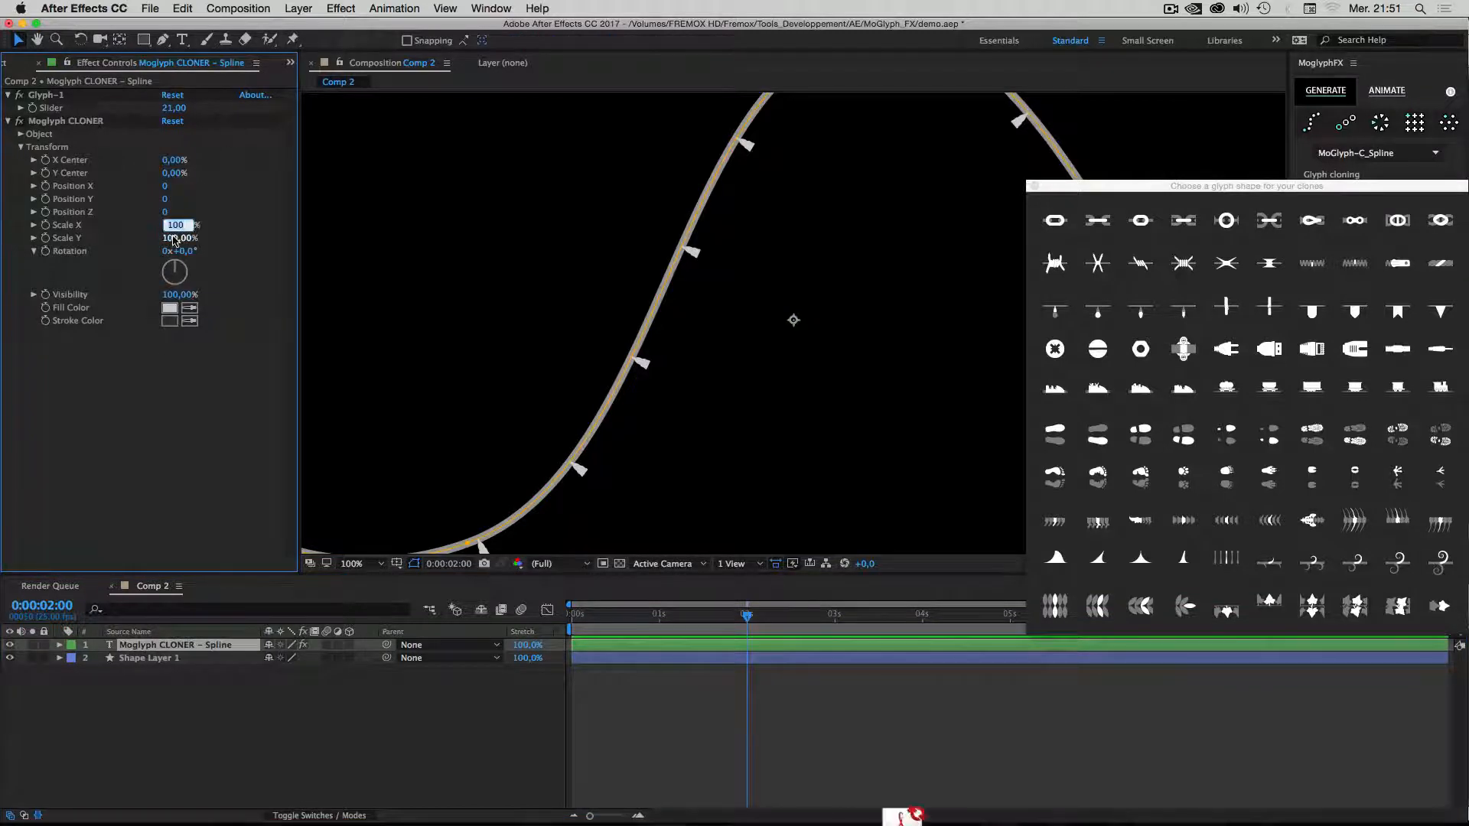
type("200")
key("Return")
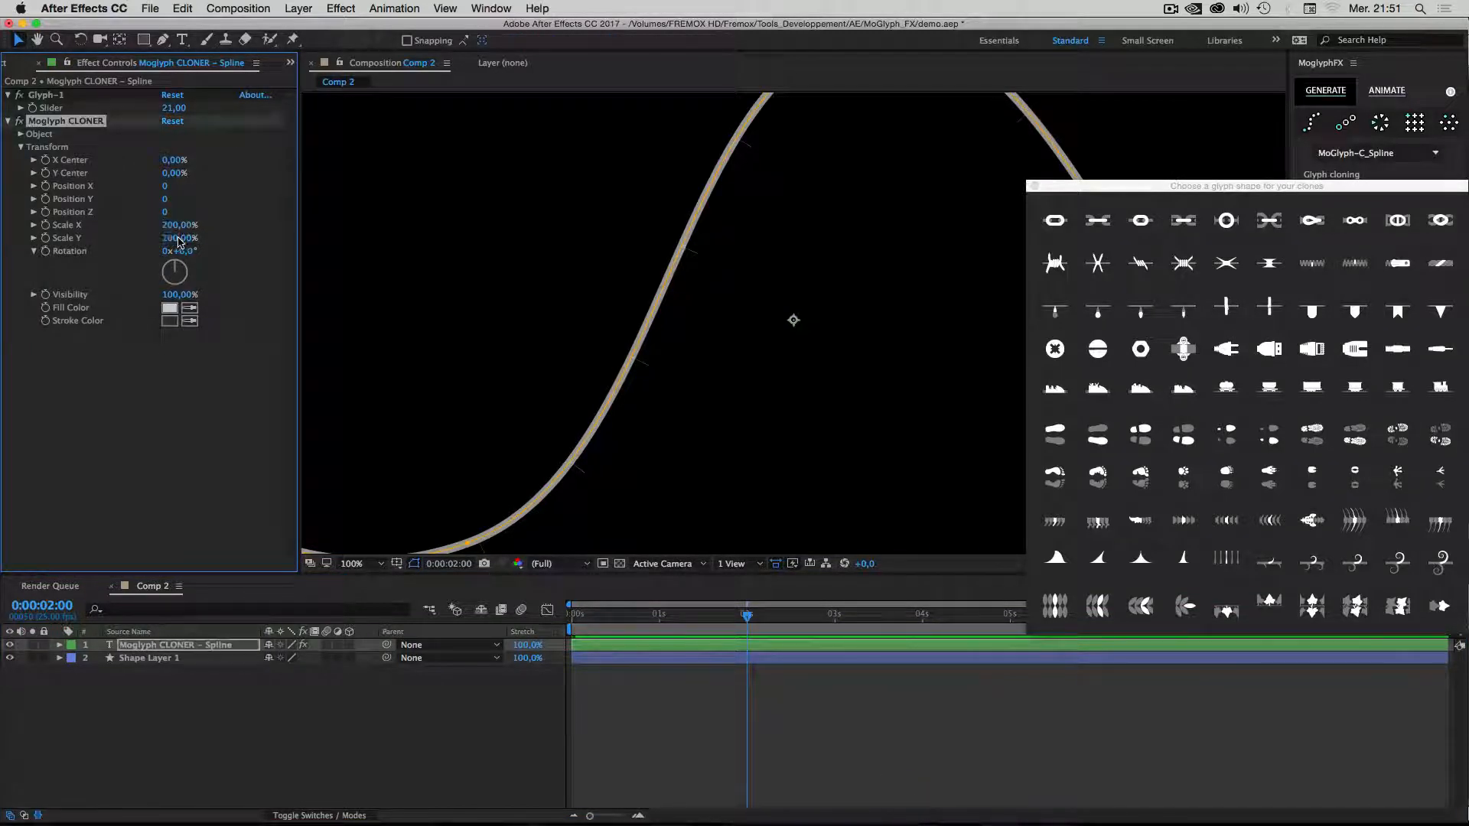
key("comma")
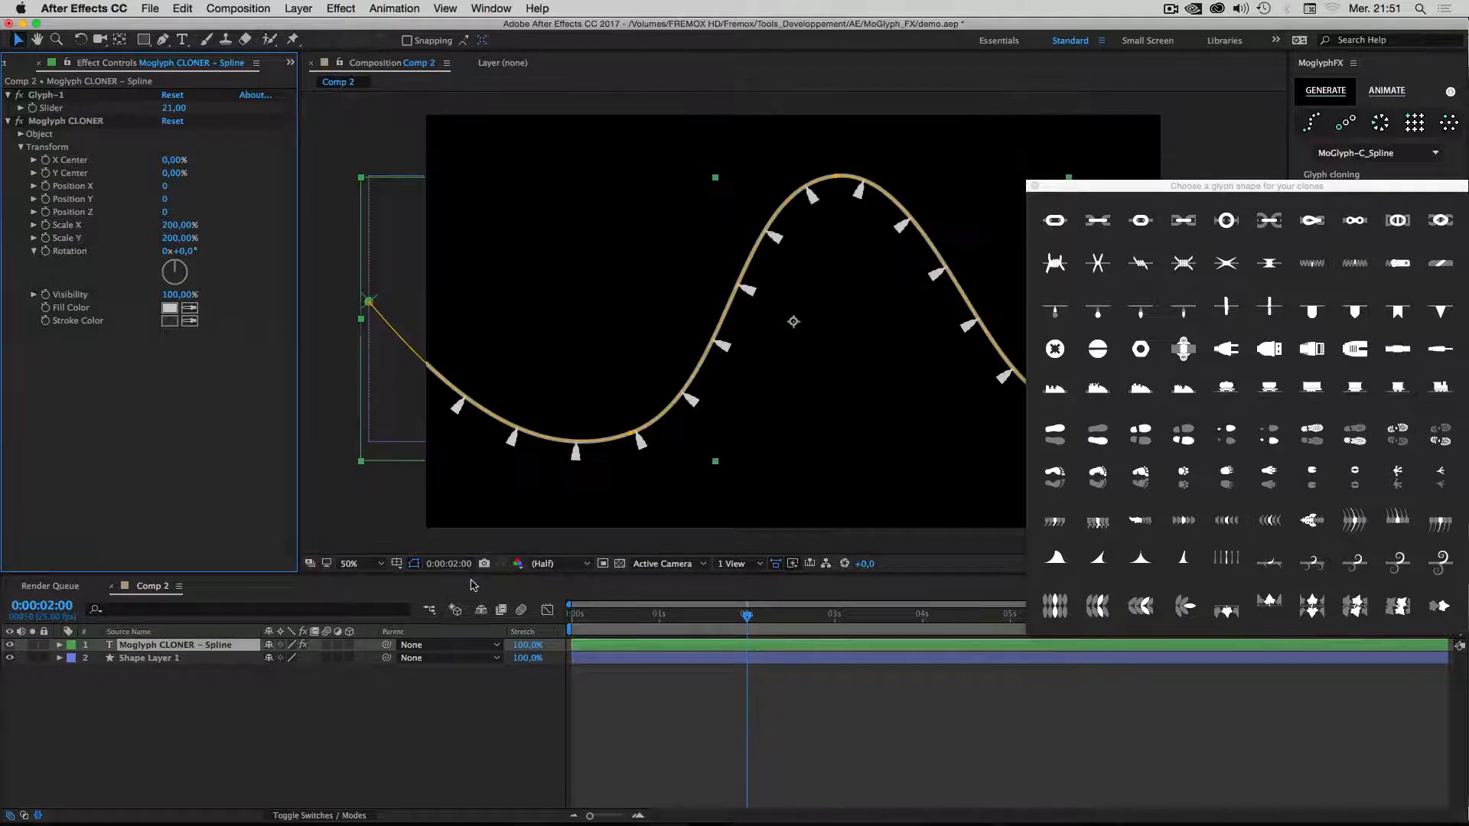
left_click(420, 614)
key("period")
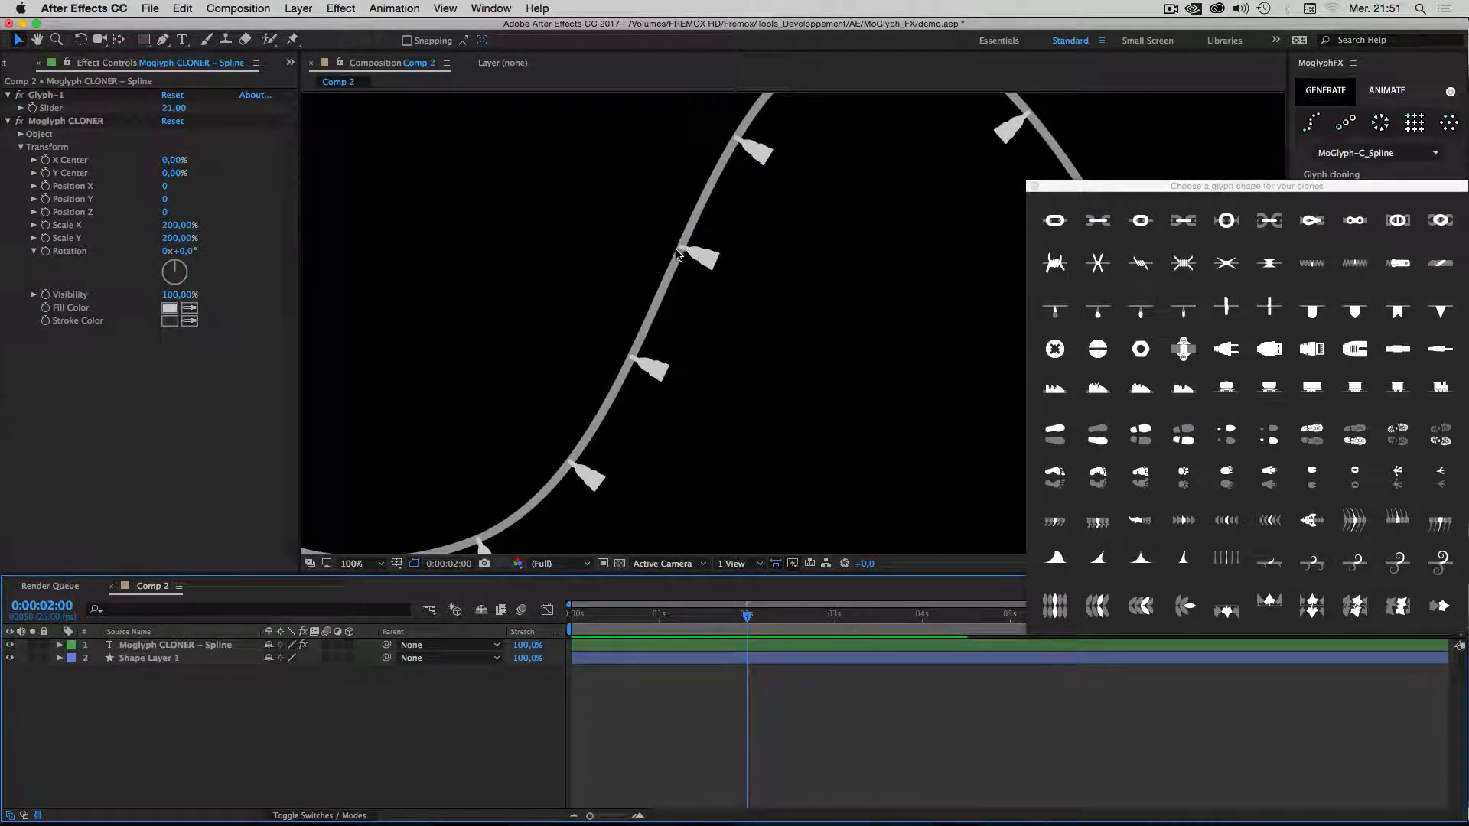
Change Shape Layer 1's stroke color to light grey C8C8C8.
left_click(153, 659)
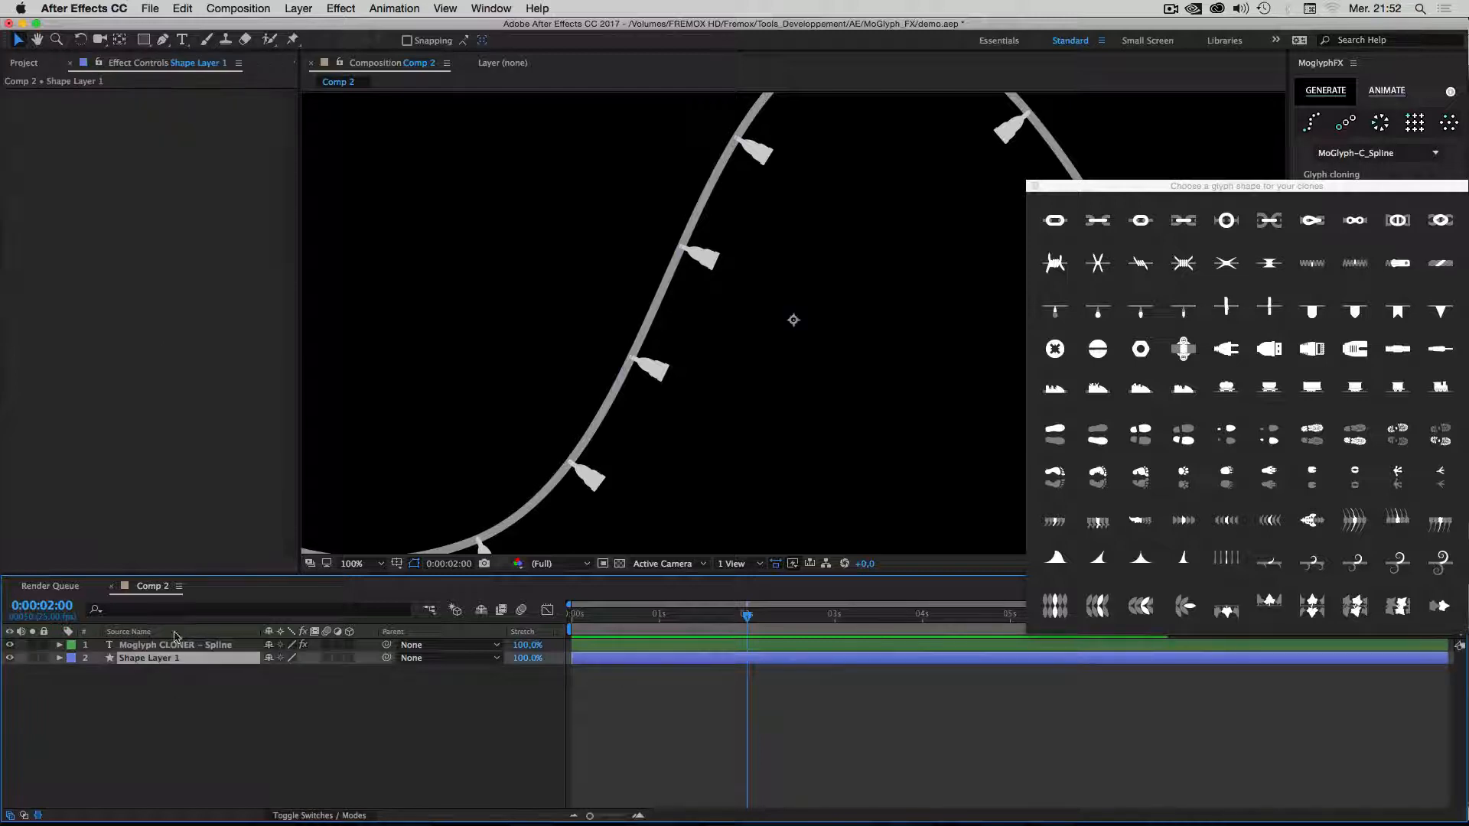
left_click(589, 40)
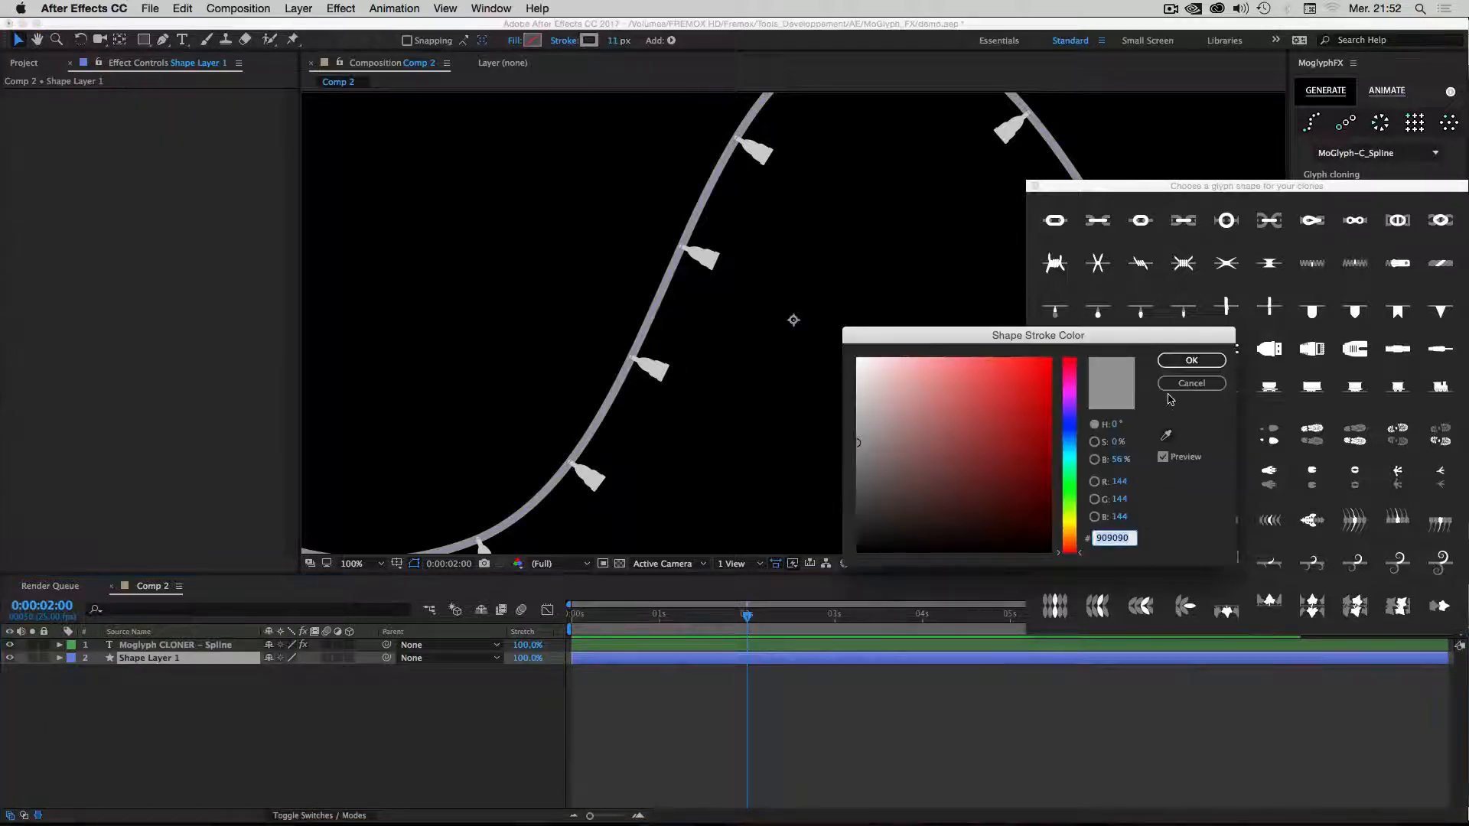
type("C8C8C8")
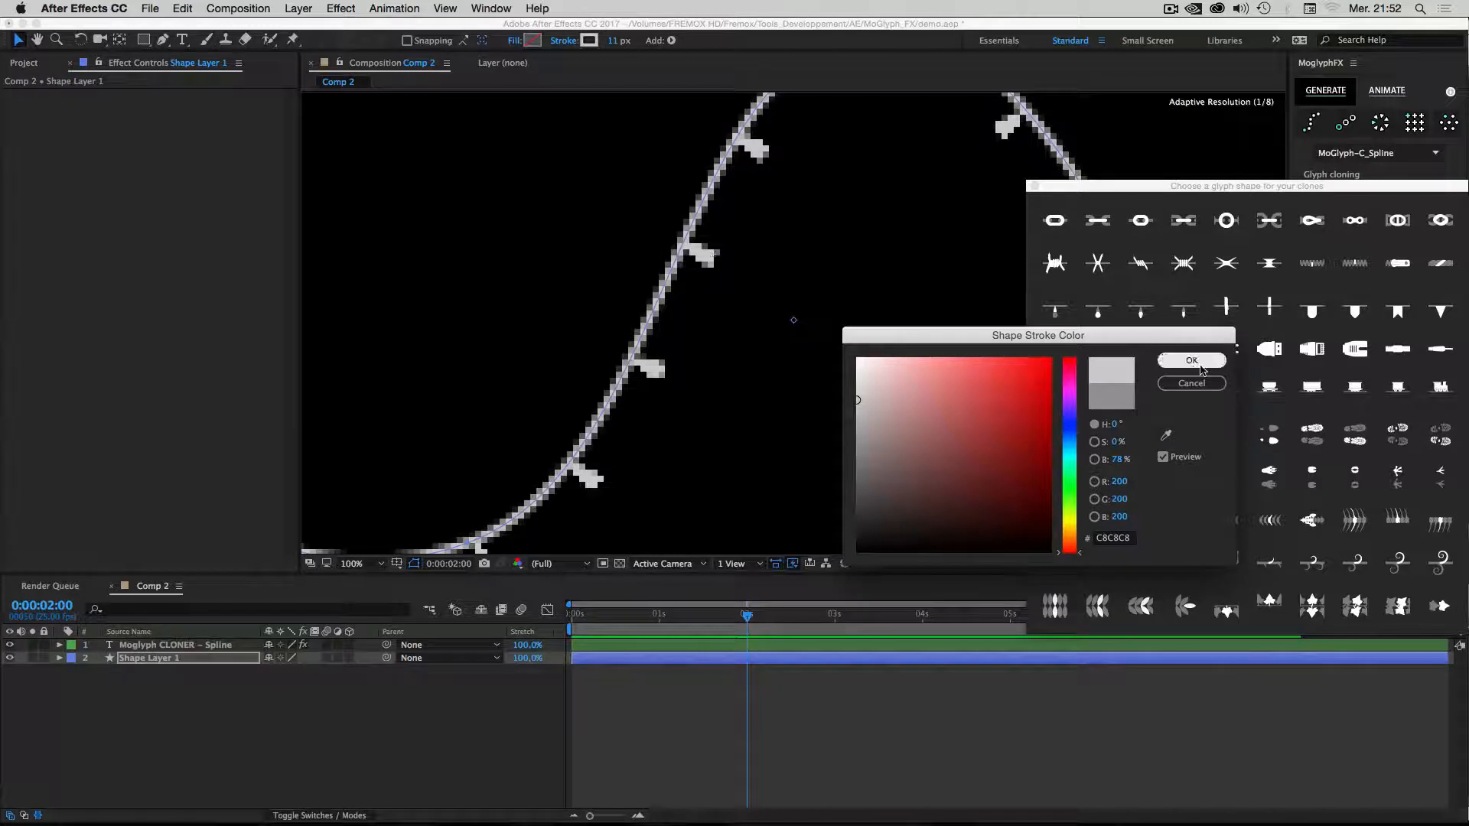
left_click(1191, 360)
left_click(145, 665)
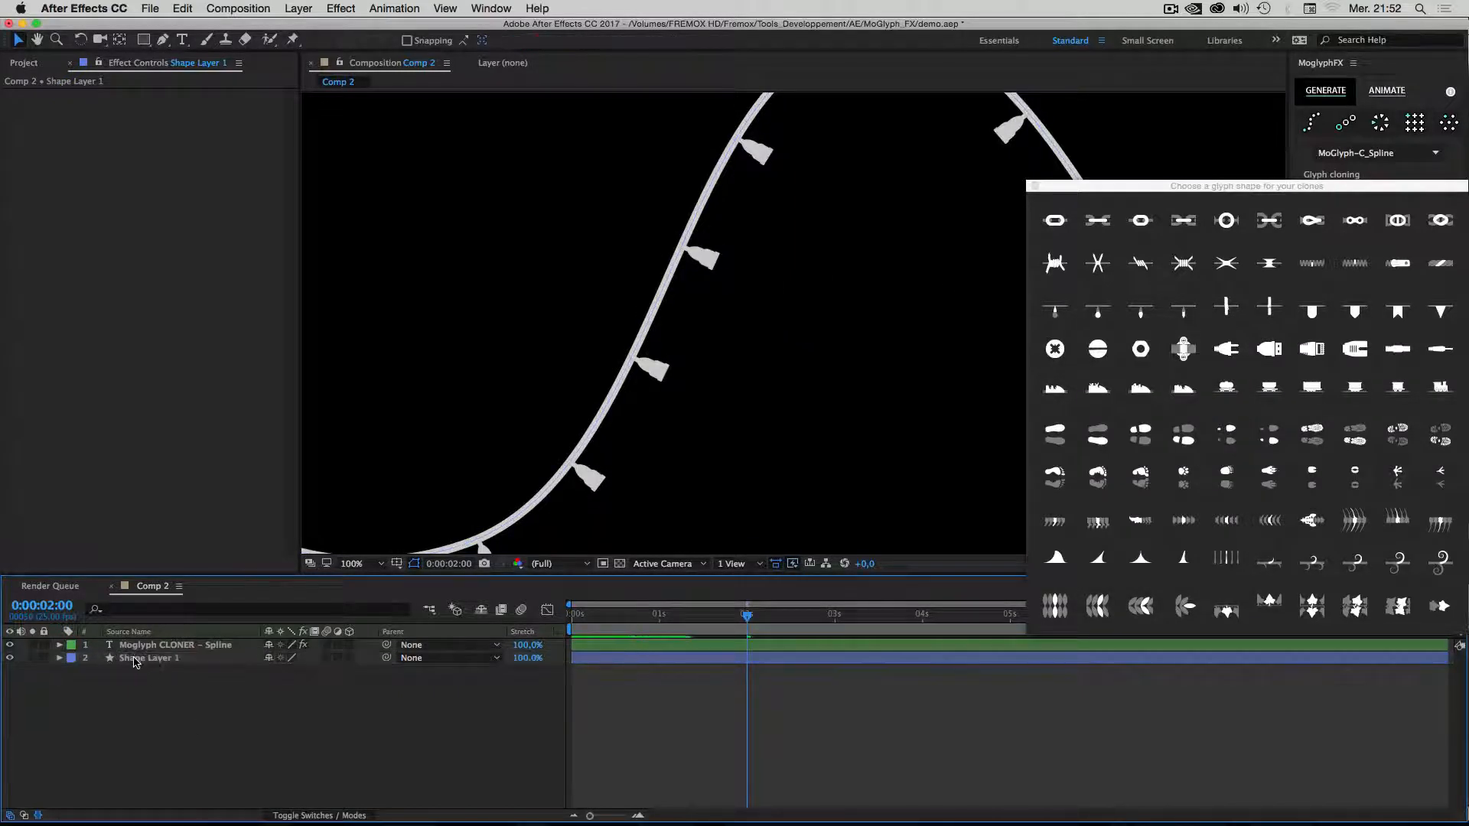
Duplicate the spline cloner layer and keep the copy selected.
left_click(152, 648)
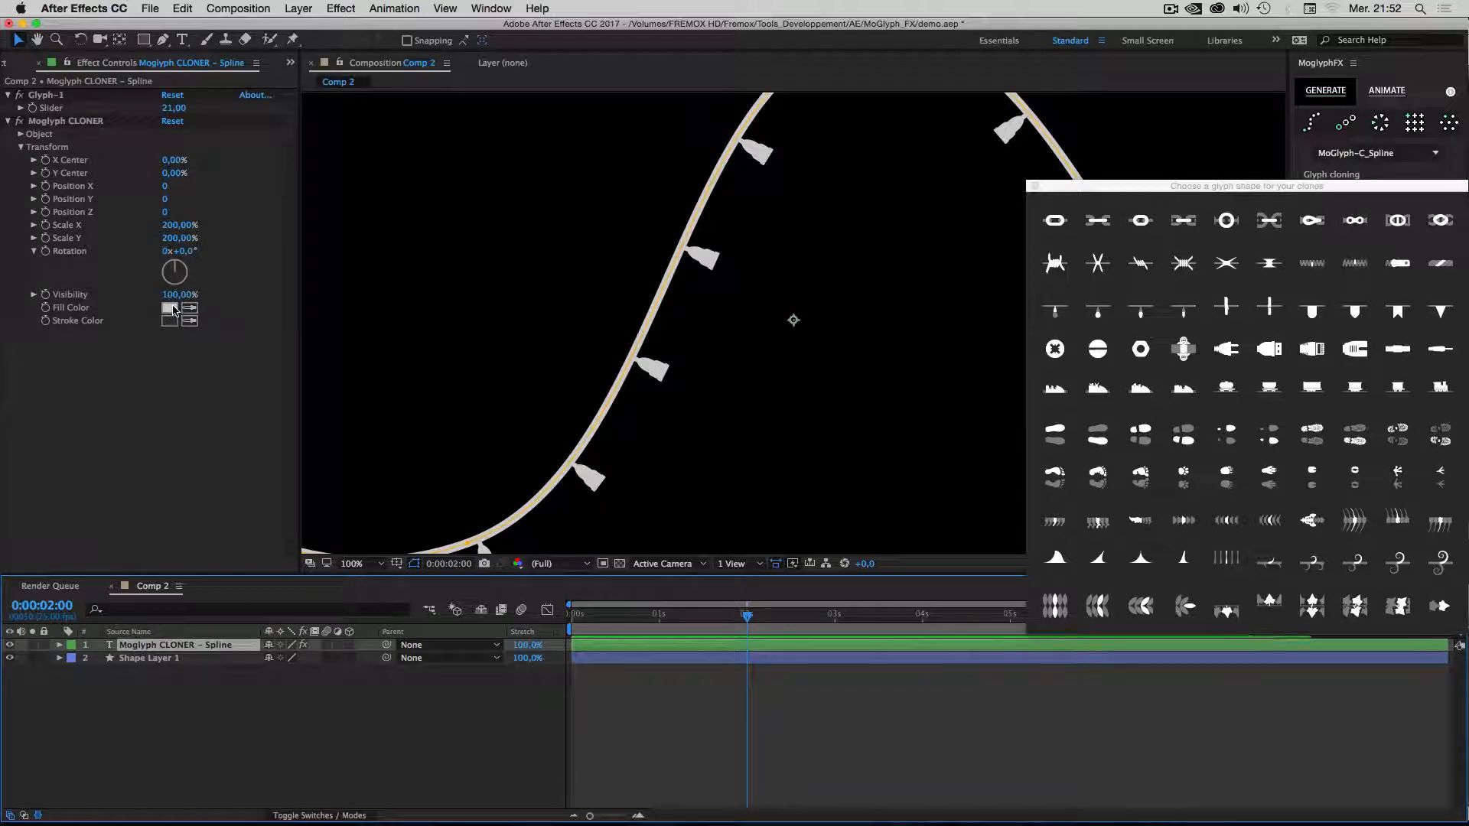
left_click(138, 730)
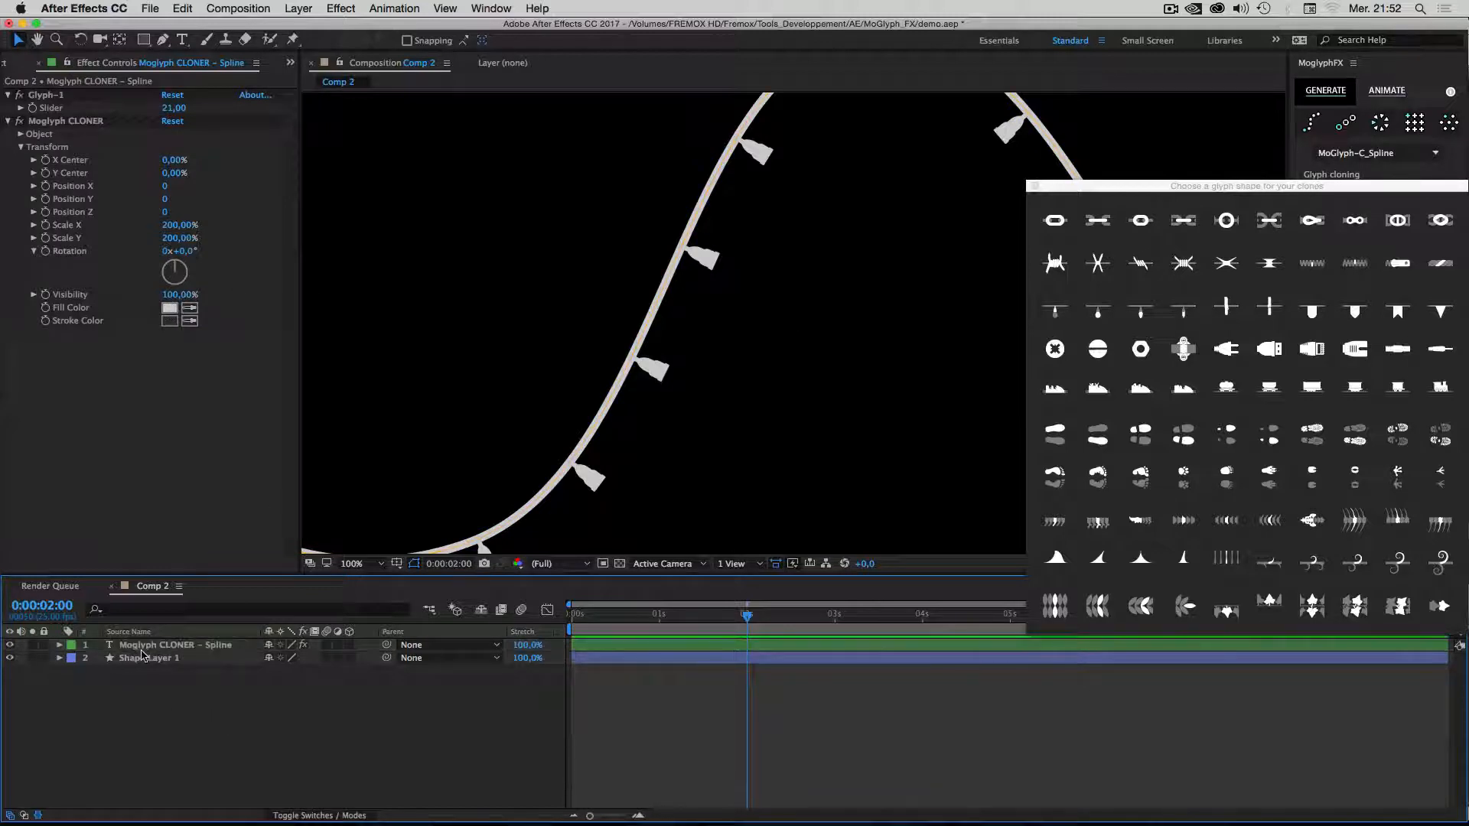
left_click(145, 648)
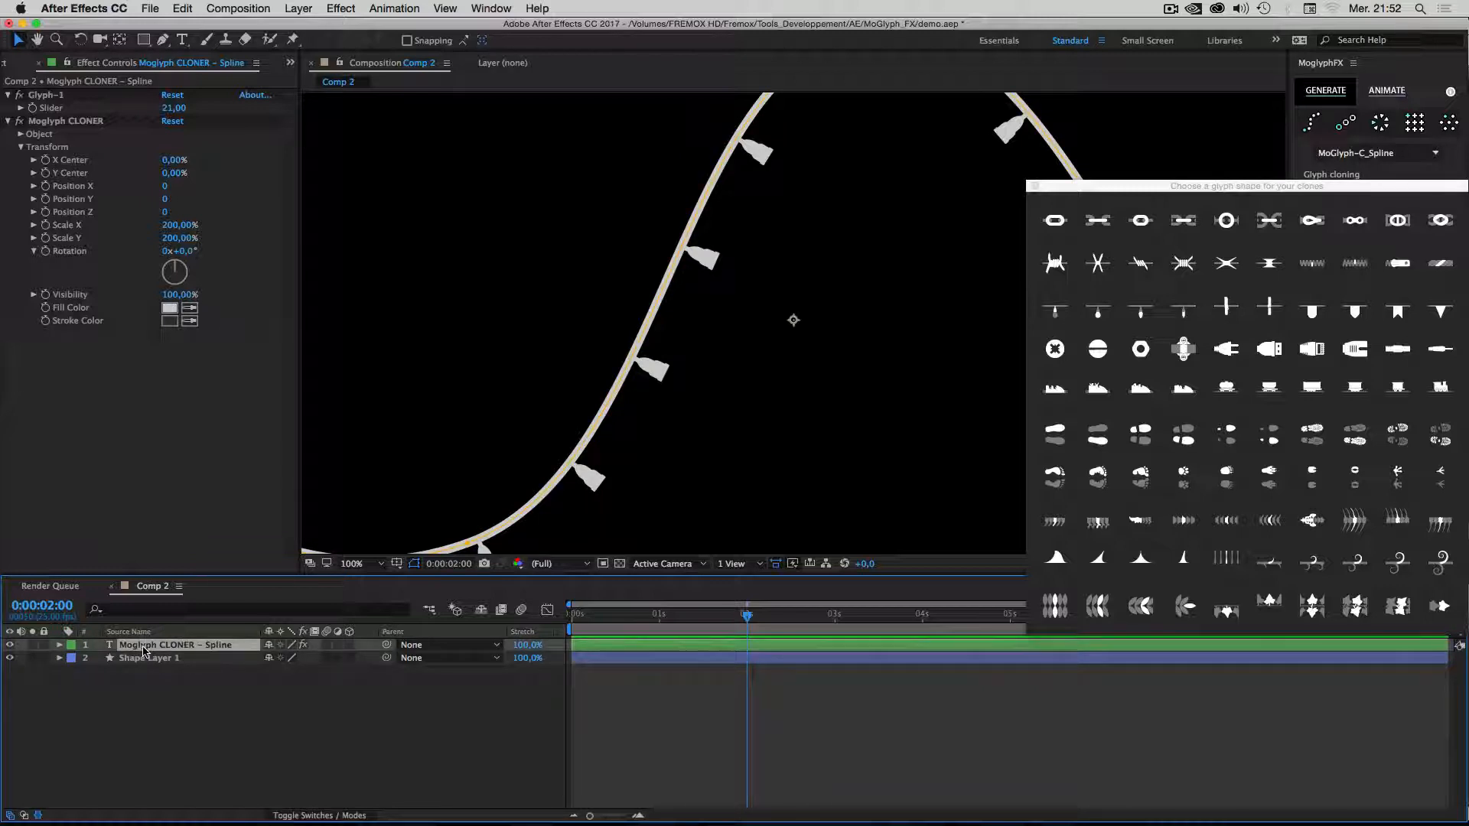
key("super+d")
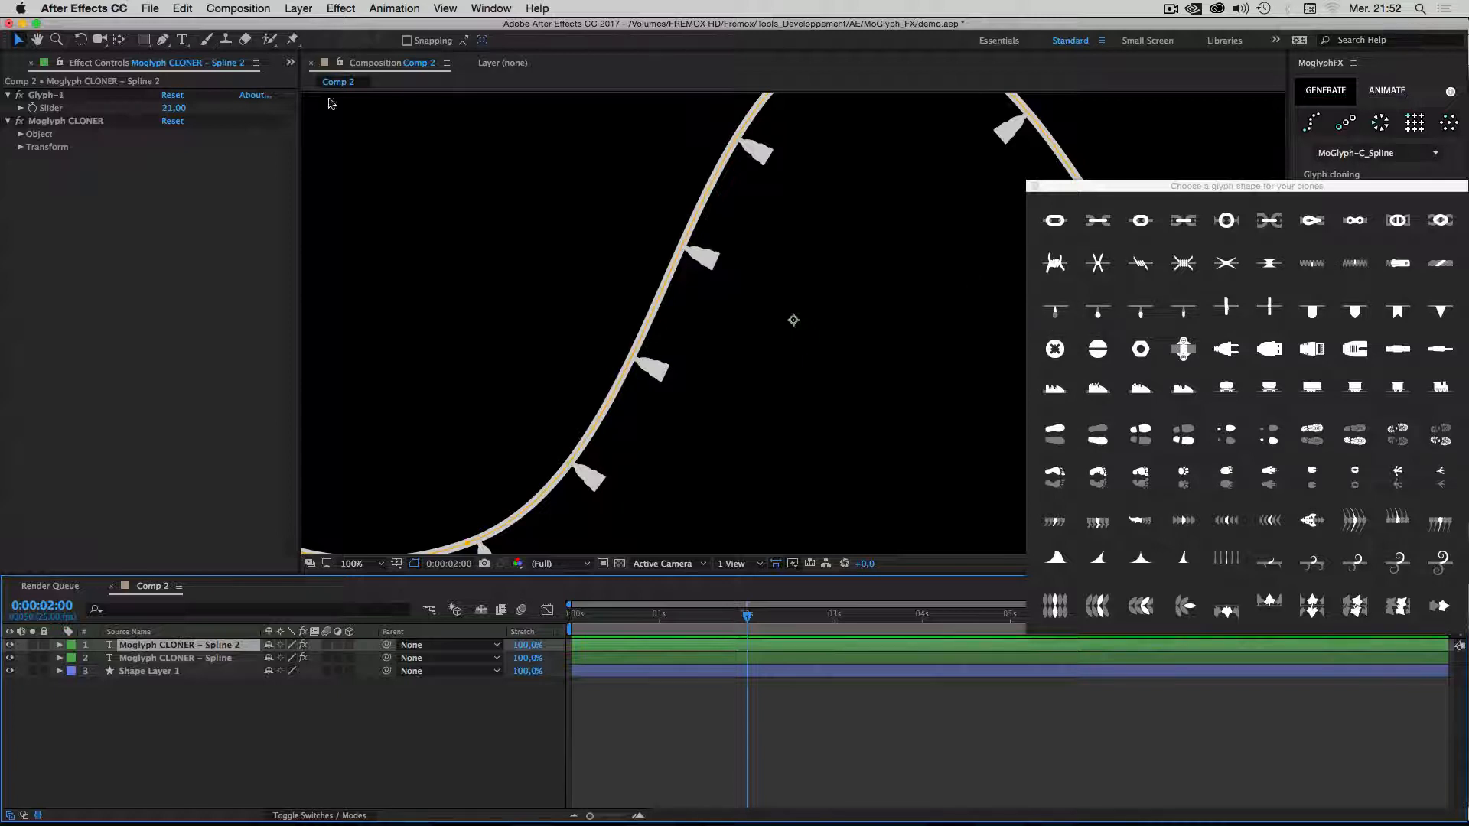
left_click(148, 211)
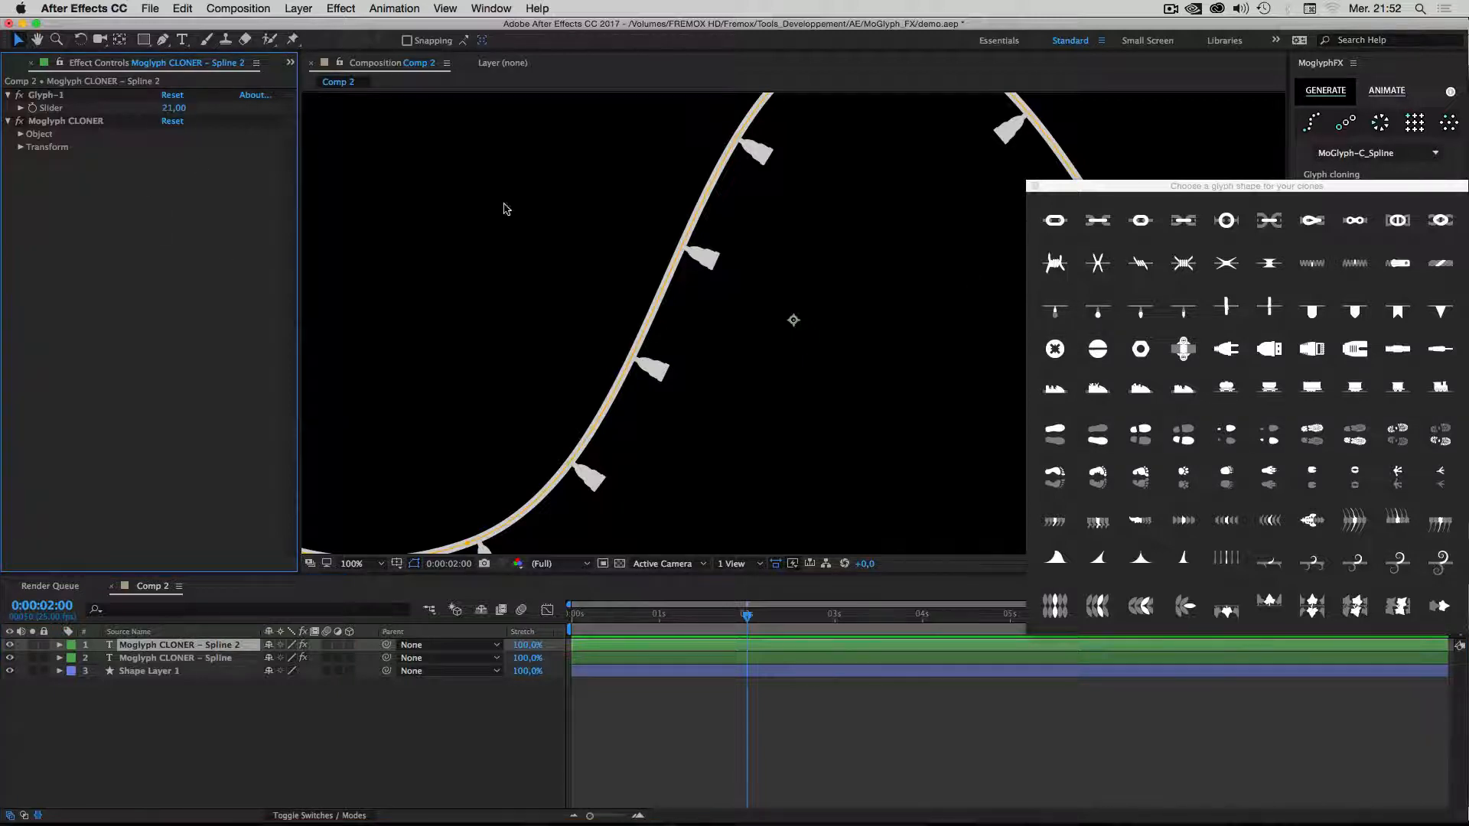
left_click(186, 646)
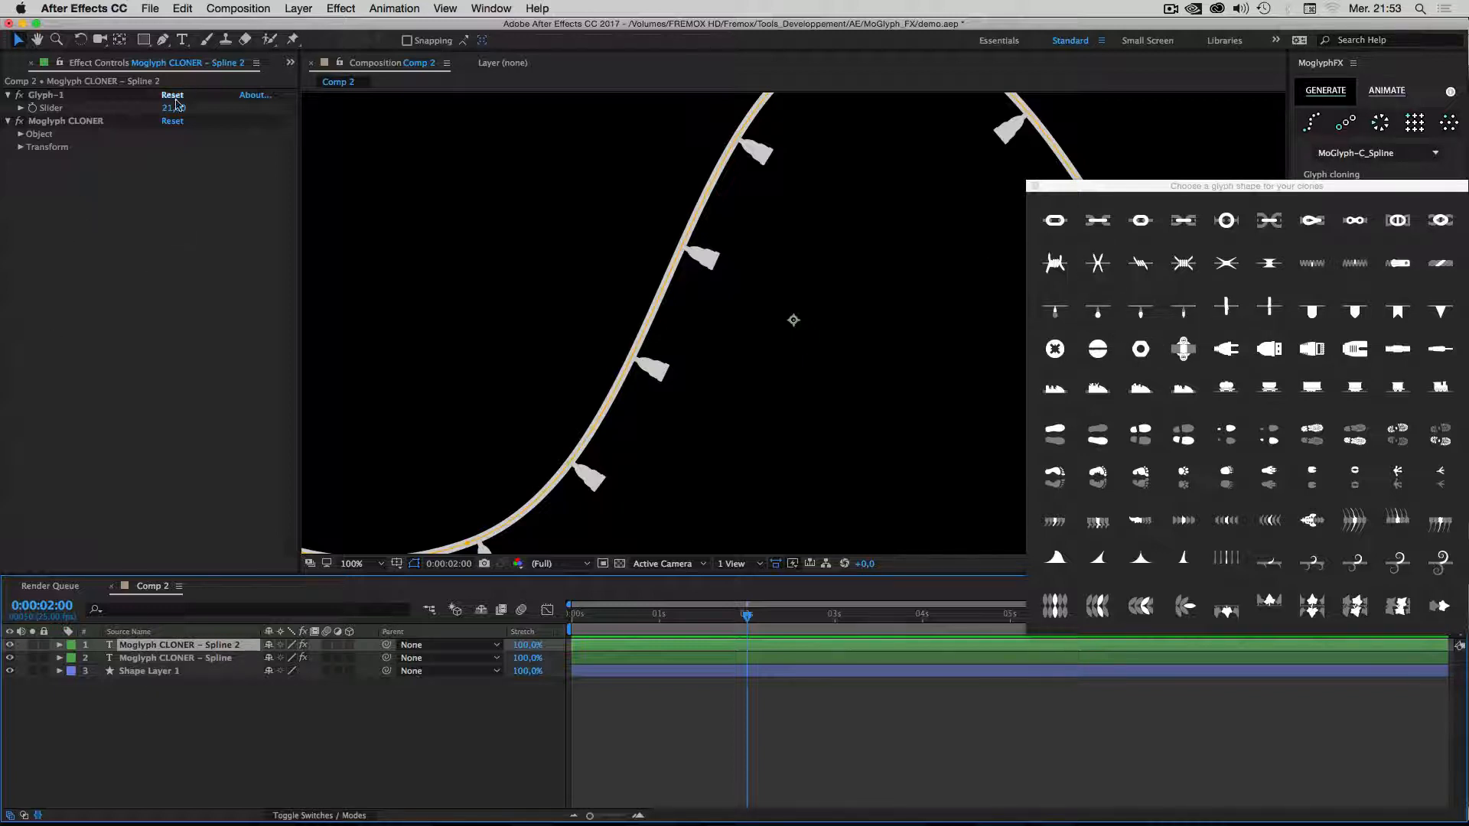
Set the duplicated cloner's Glyph-1 slider to 22 and close the glyph shape chooser.
left_click(174, 109)
type("22")
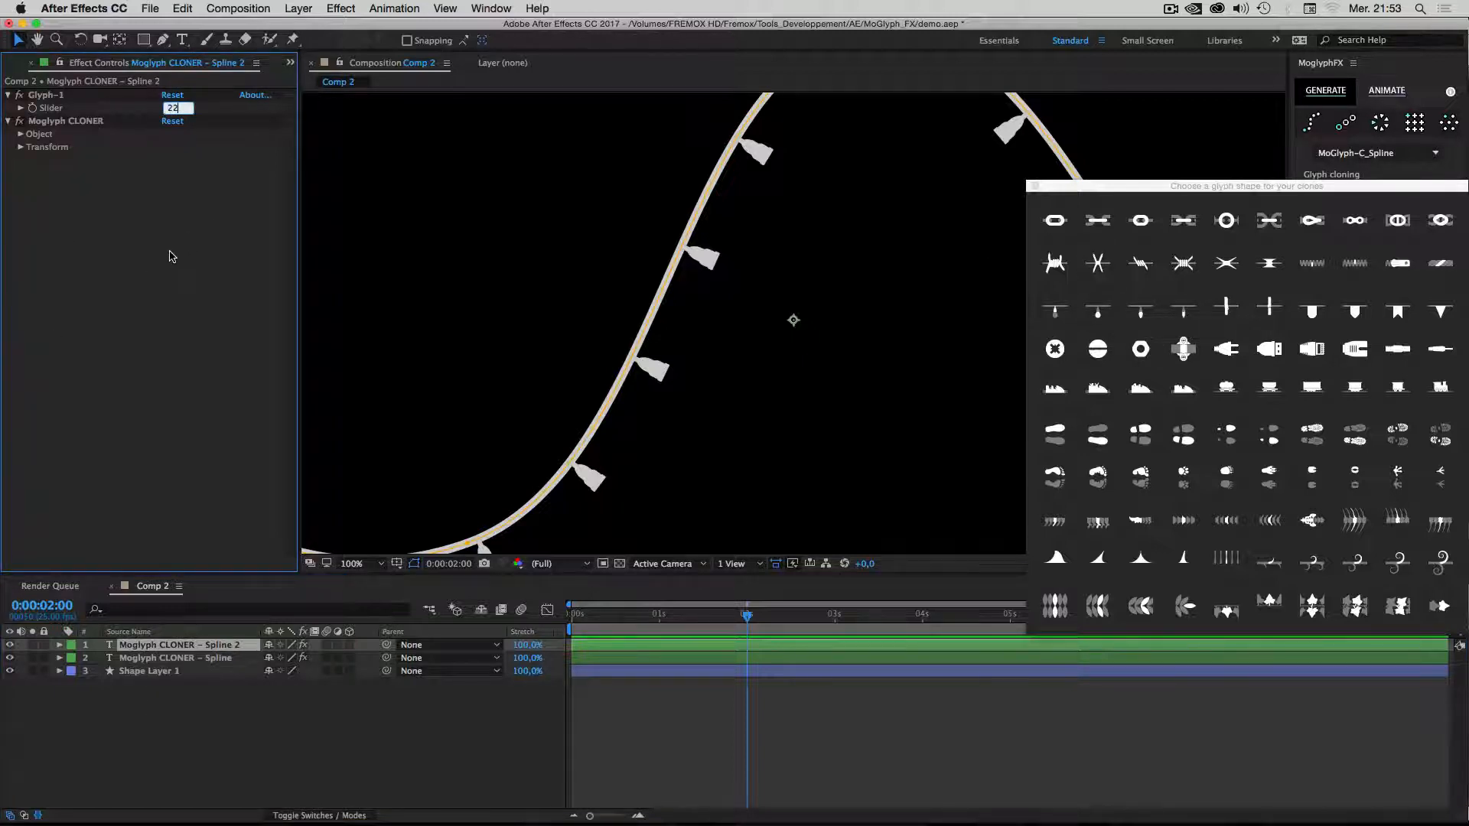
key("Return")
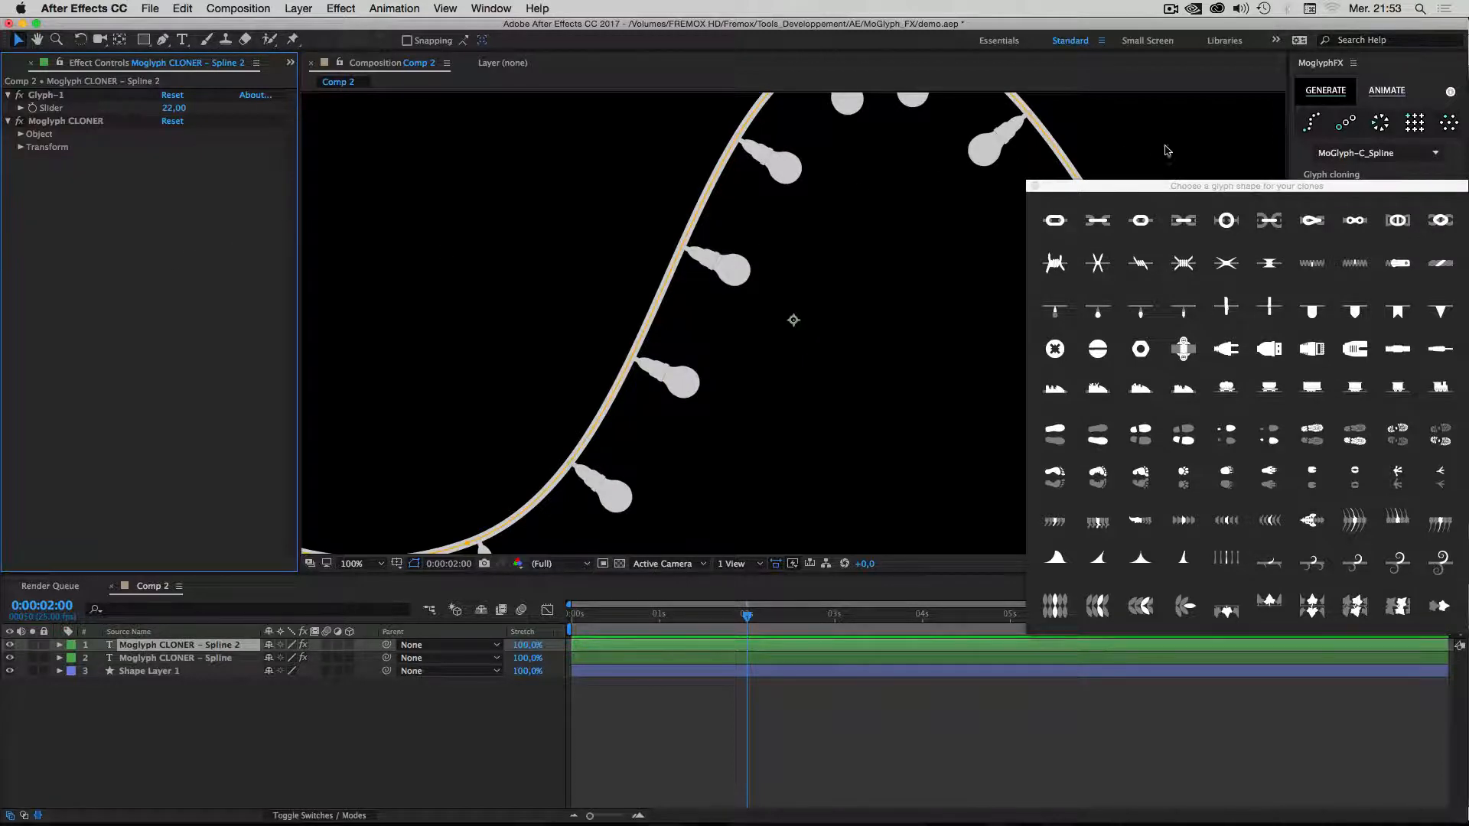
left_click_drag(1345, 187, 1332, 189)
left_click(943, 202)
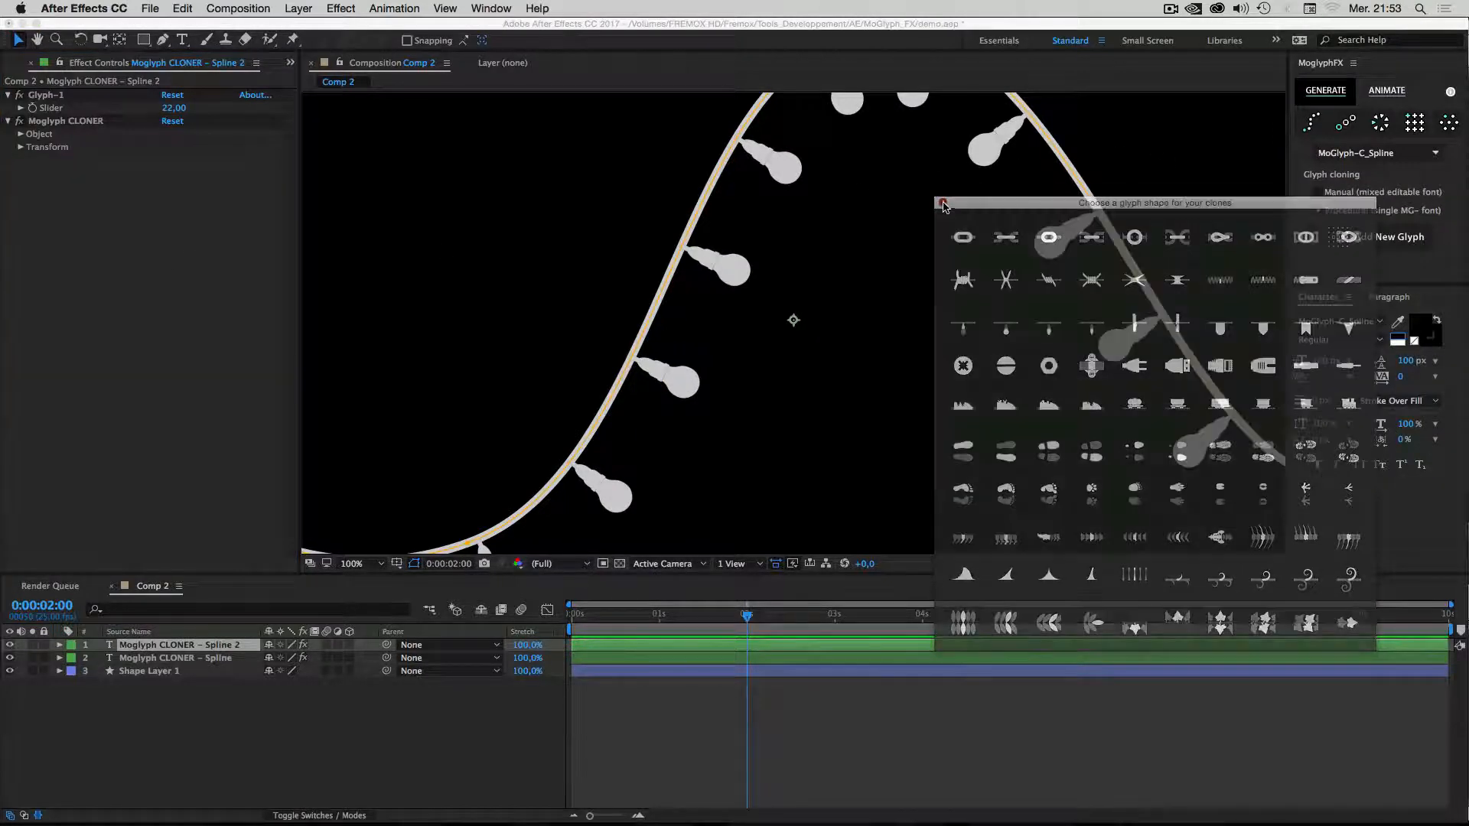
scroll(788, 285, "down", 2)
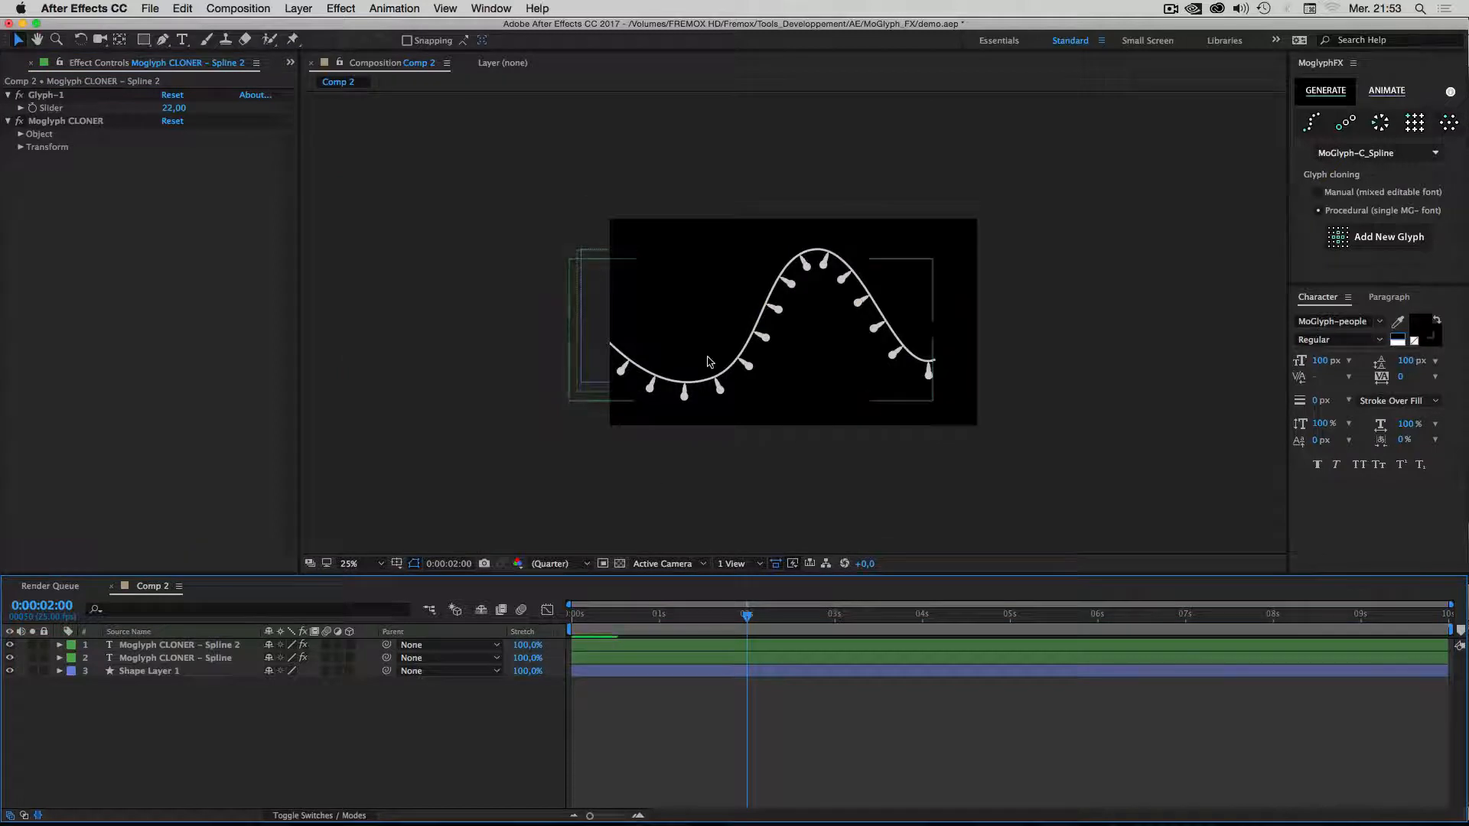
Move Shape Layer 1 above both cloner layers and reshape its path by lowering the crest and extending the crest's tangent handles.
left_click_drag(129, 671, 137, 647)
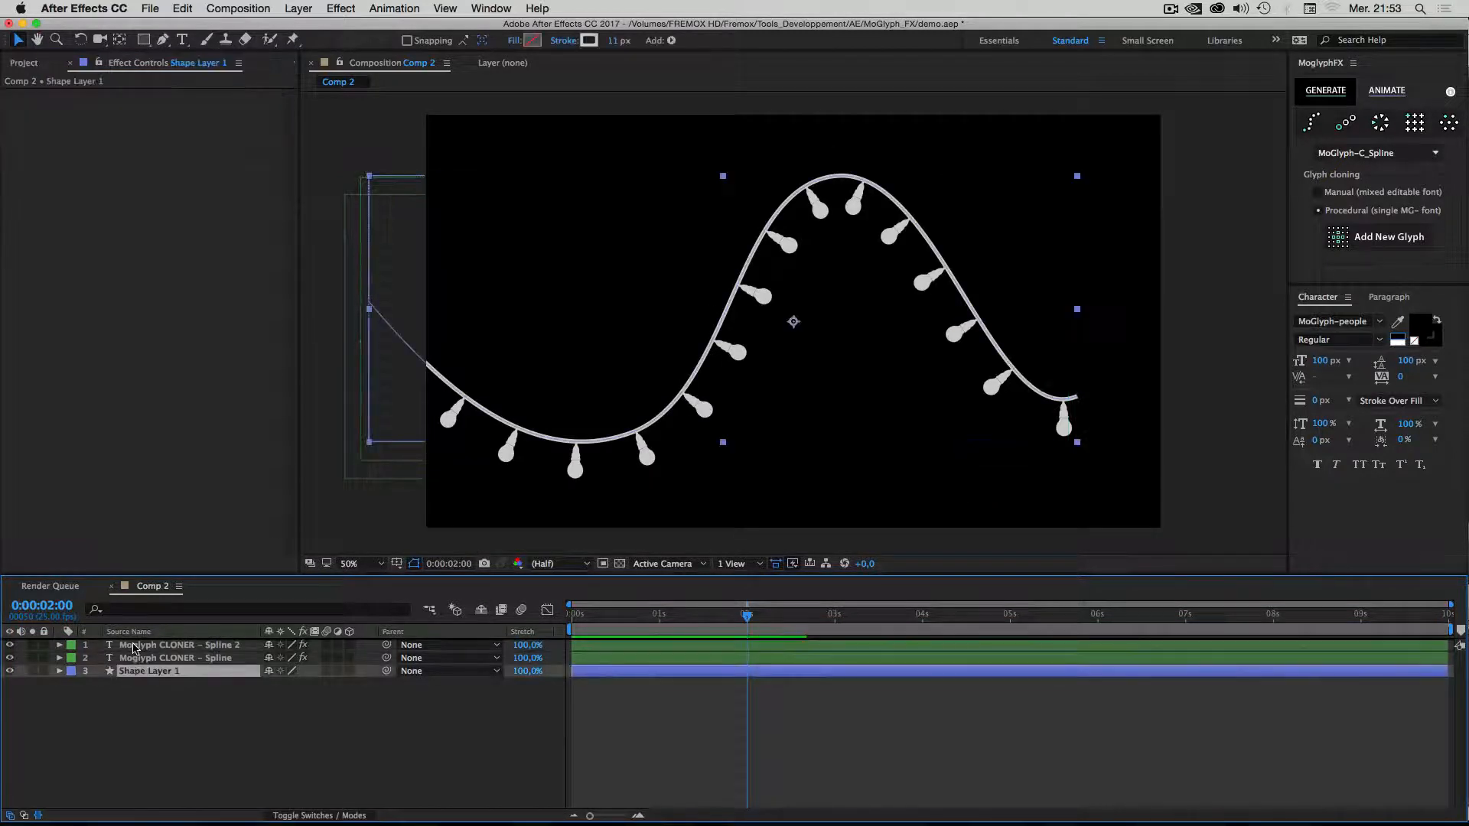
double_click(686, 399)
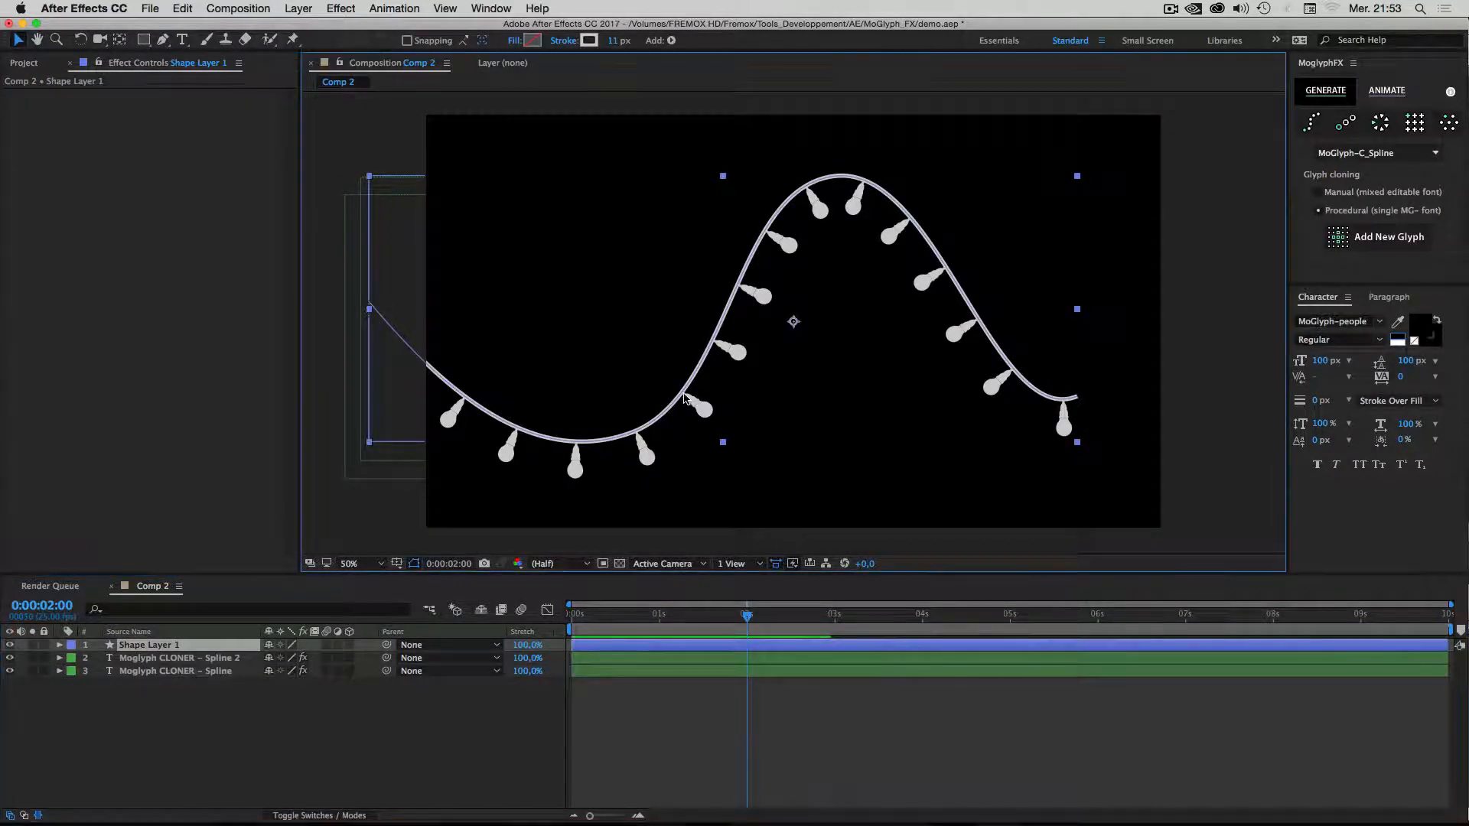
left_click_drag(836, 177, 873, 219)
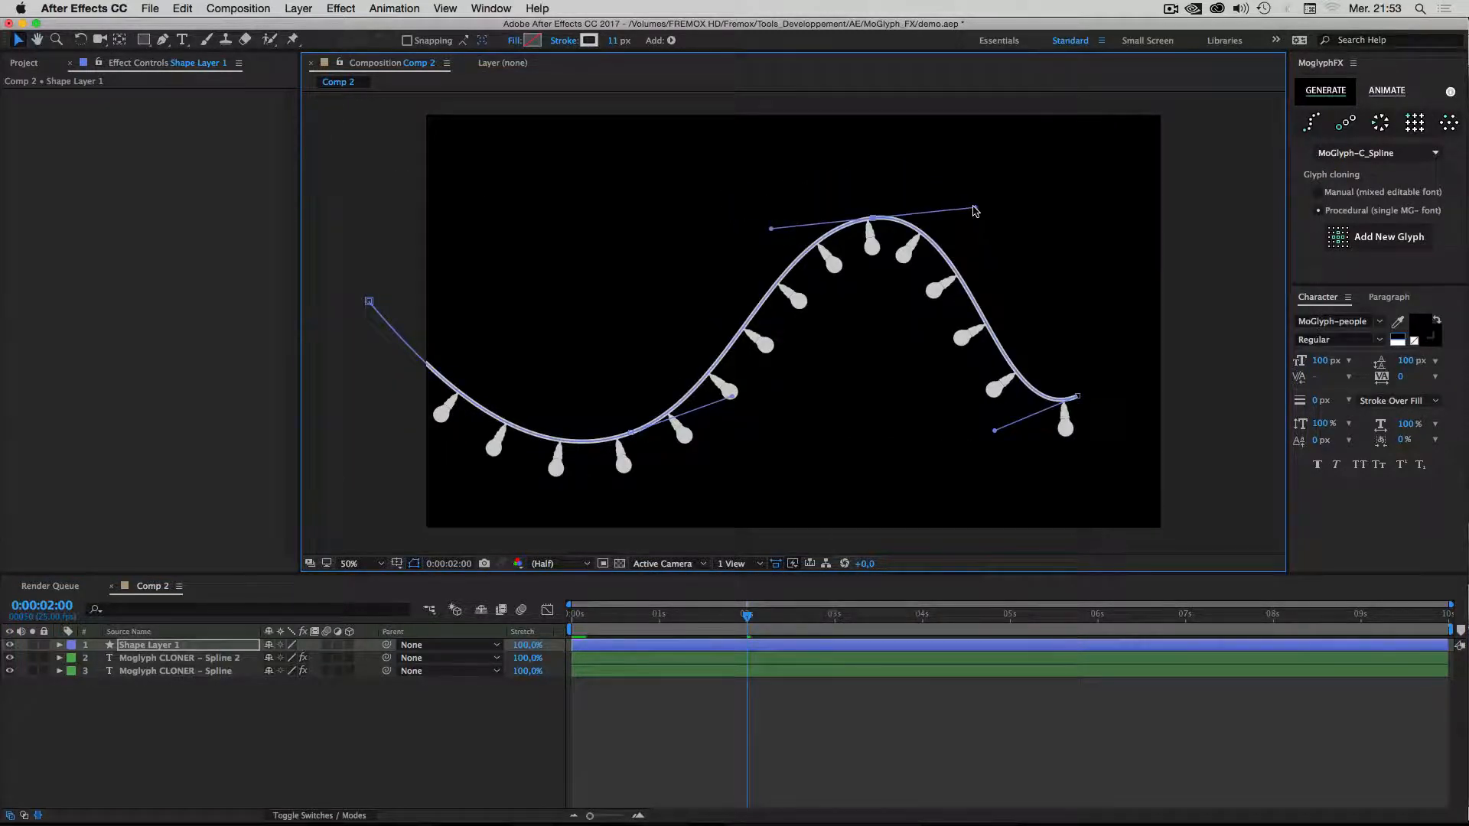
left_click_drag(975, 211, 1021, 250)
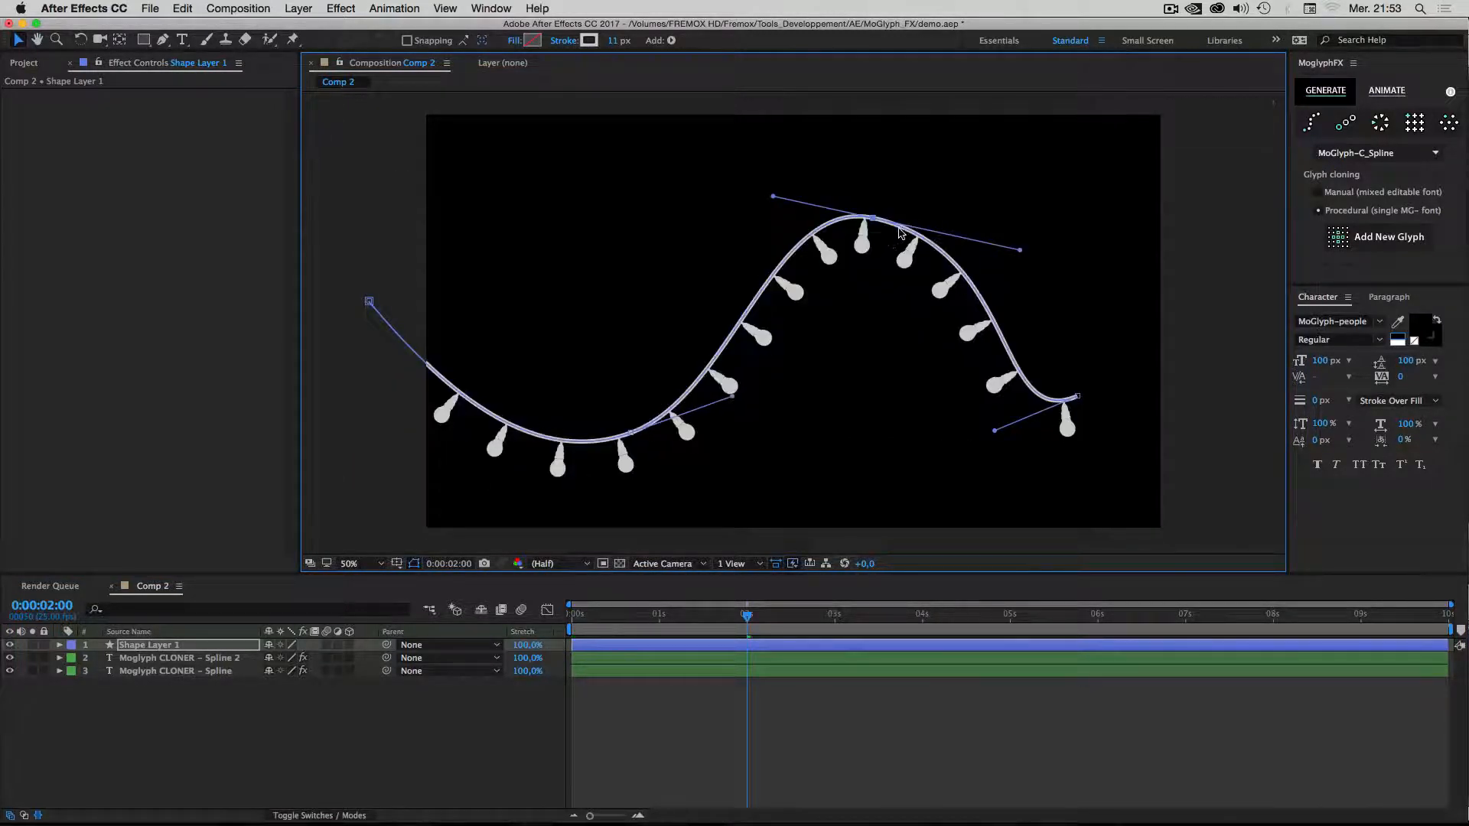
left_click_drag(1020, 250, 1016, 210)
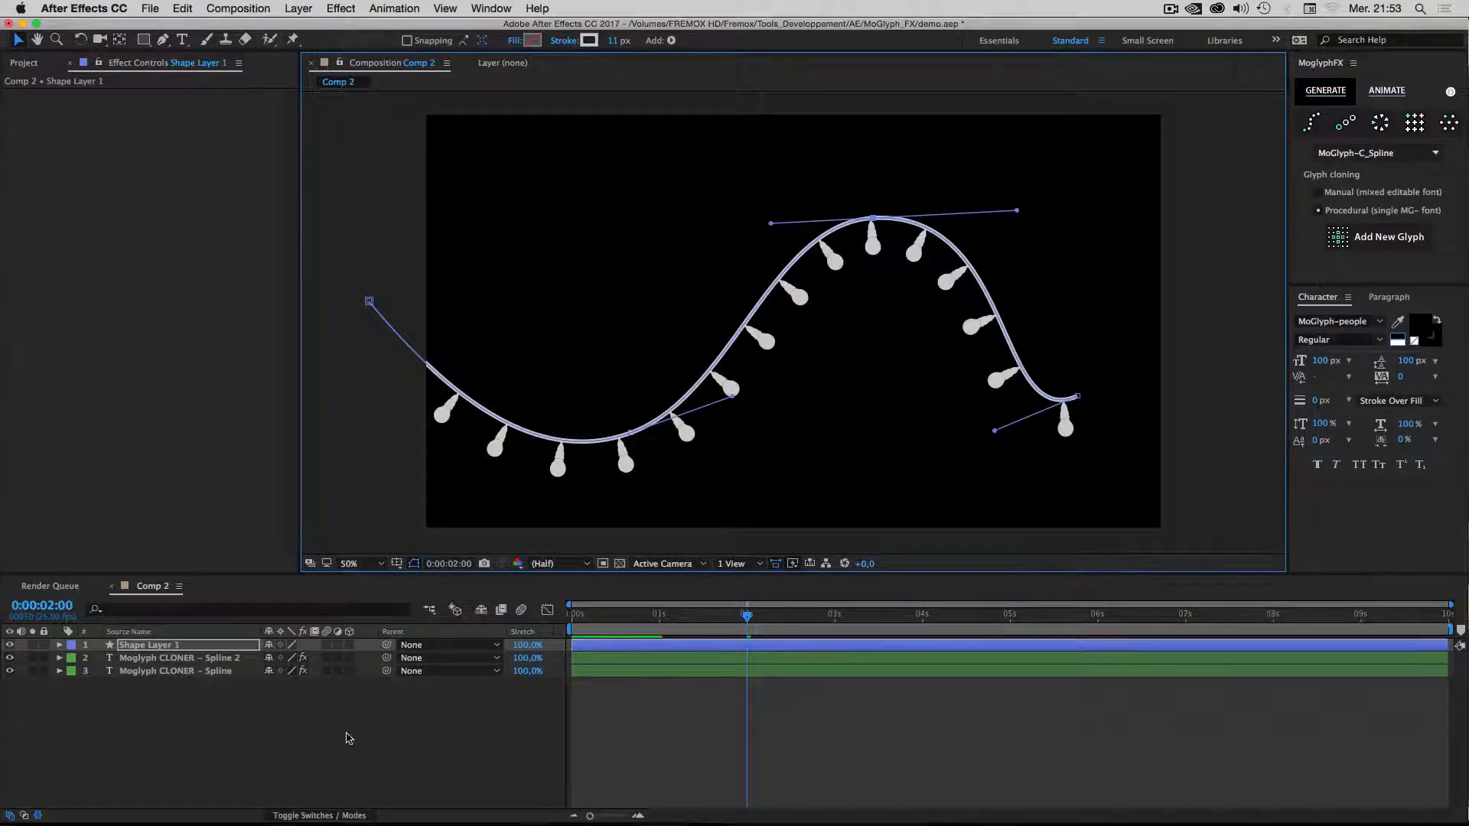
left_click(151, 725)
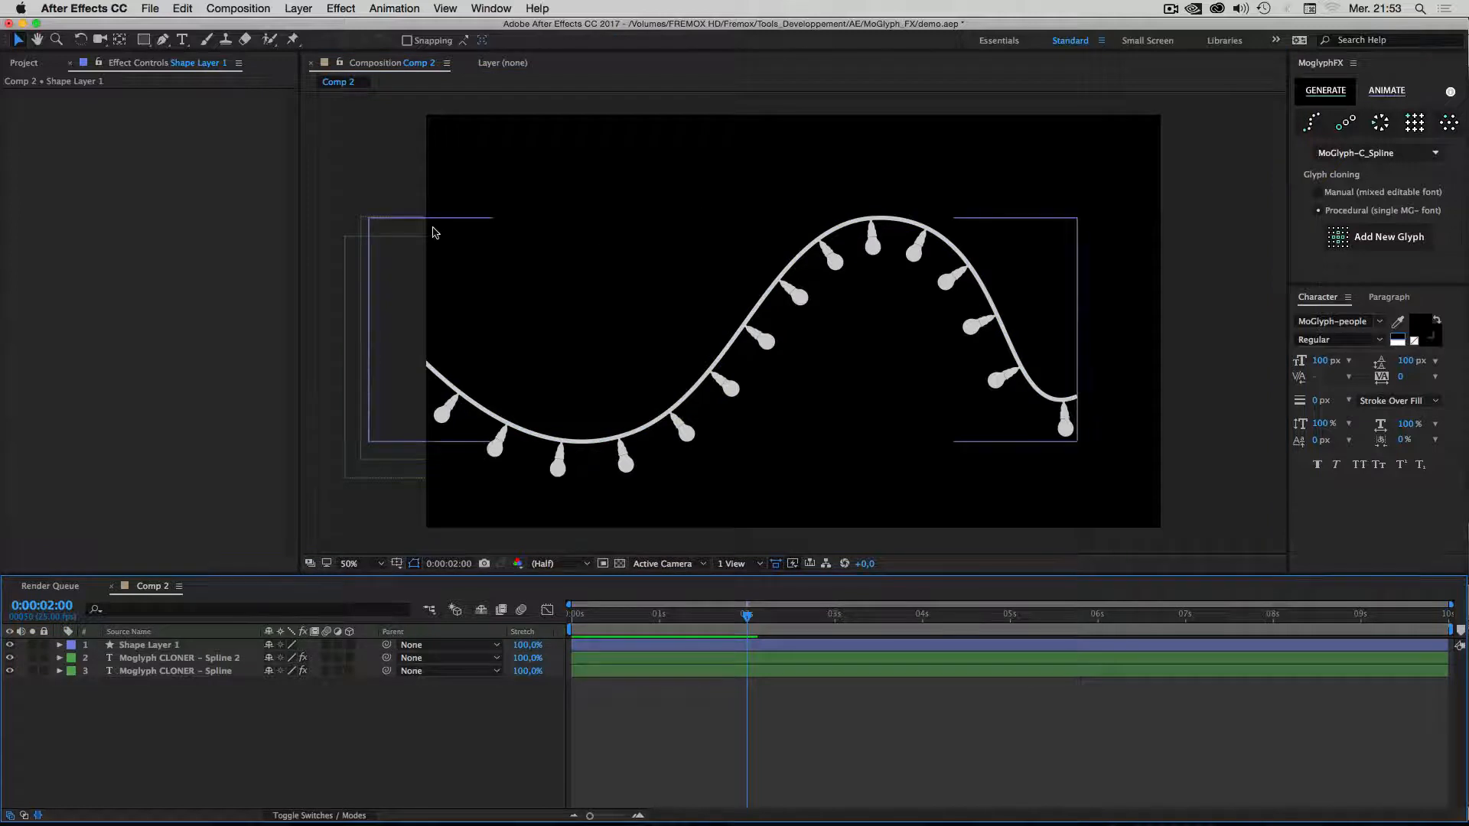
Set the duplicated cloner's Fill Color to bright yellow FFDC08 in its Transform settings.
left_click(222, 659)
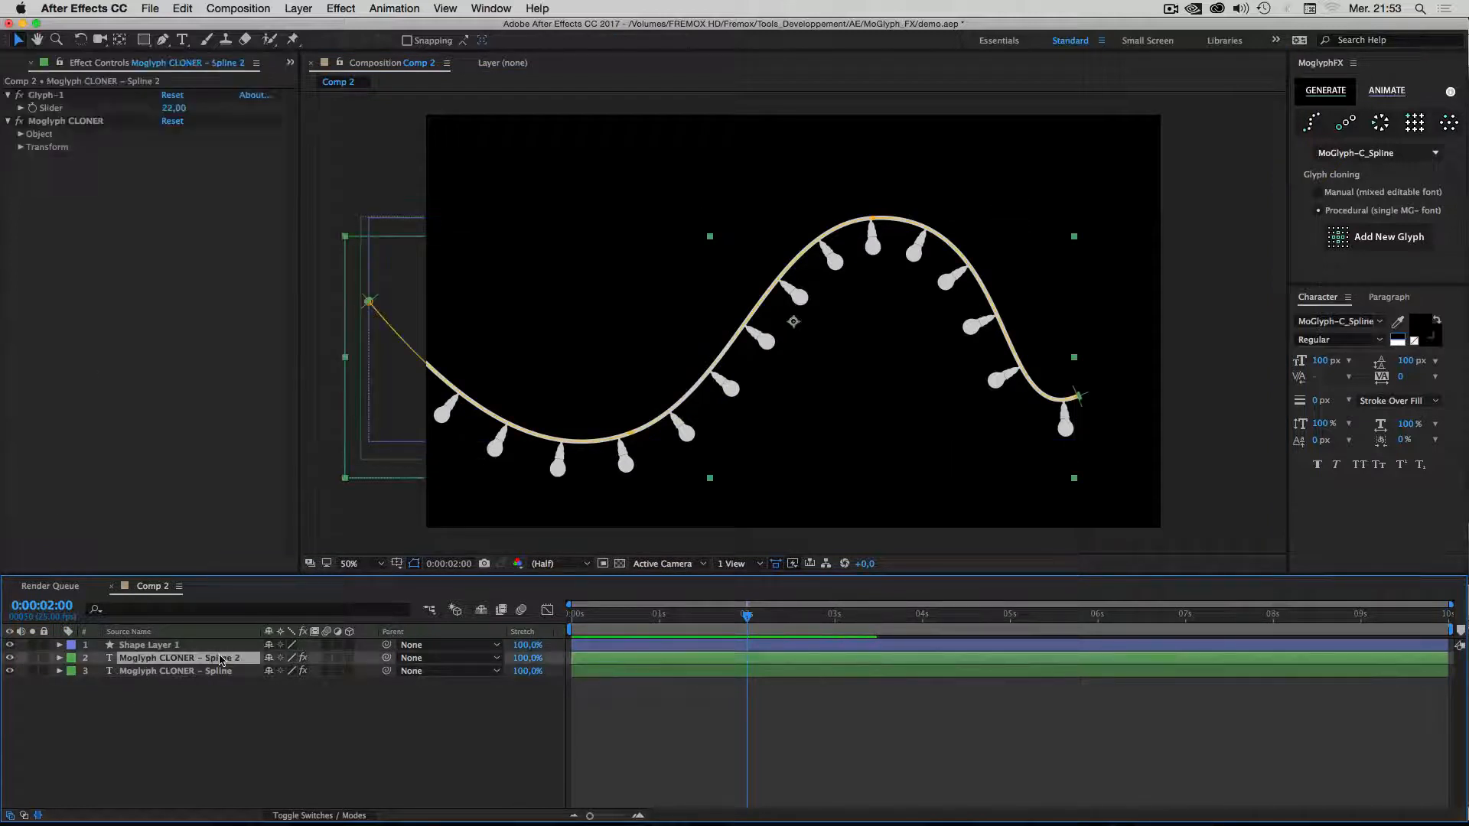
left_click(10, 659)
left_click(10, 659)
left_click(20, 147)
left_click(169, 308)
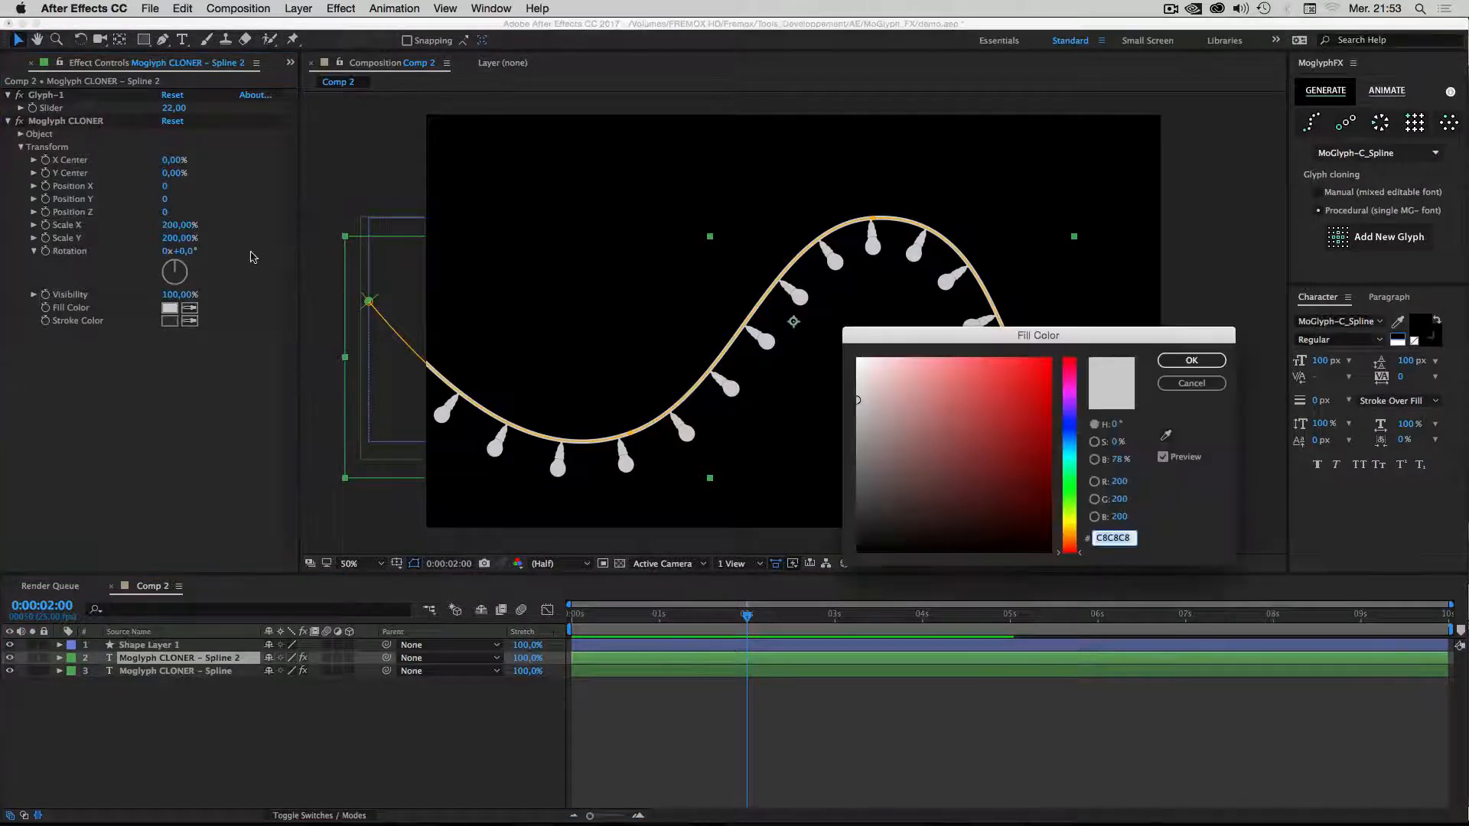
left_click_drag(1072, 541, 1072, 525)
left_click_drag(938, 418, 1045, 358)
left_click(1180, 363)
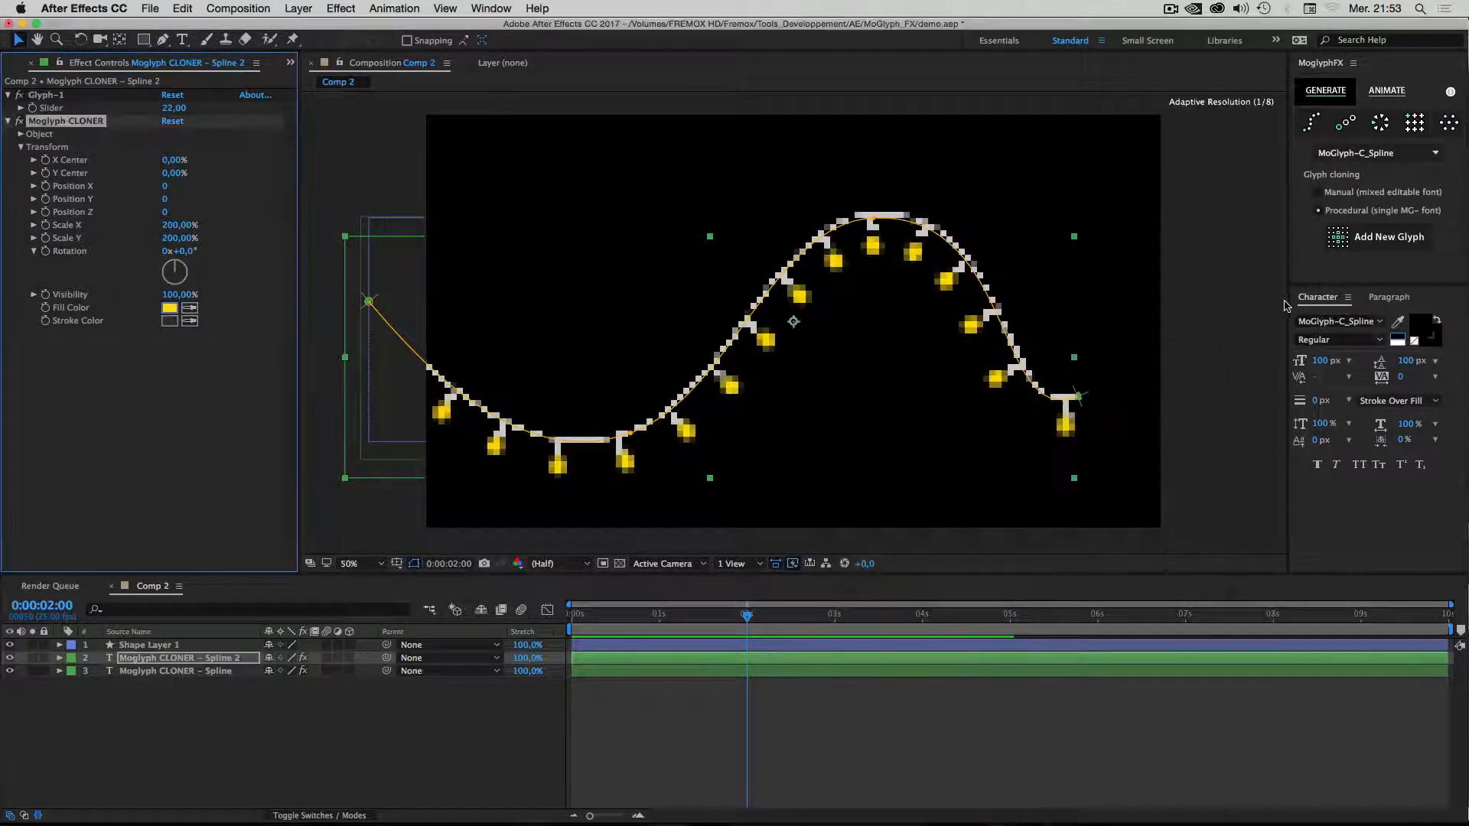
Give the duplicated cloner's glyphs an 8 px stroke and set its Stroke Color to light yellow FFE46F.
left_click_drag(1315, 402, 1322, 402)
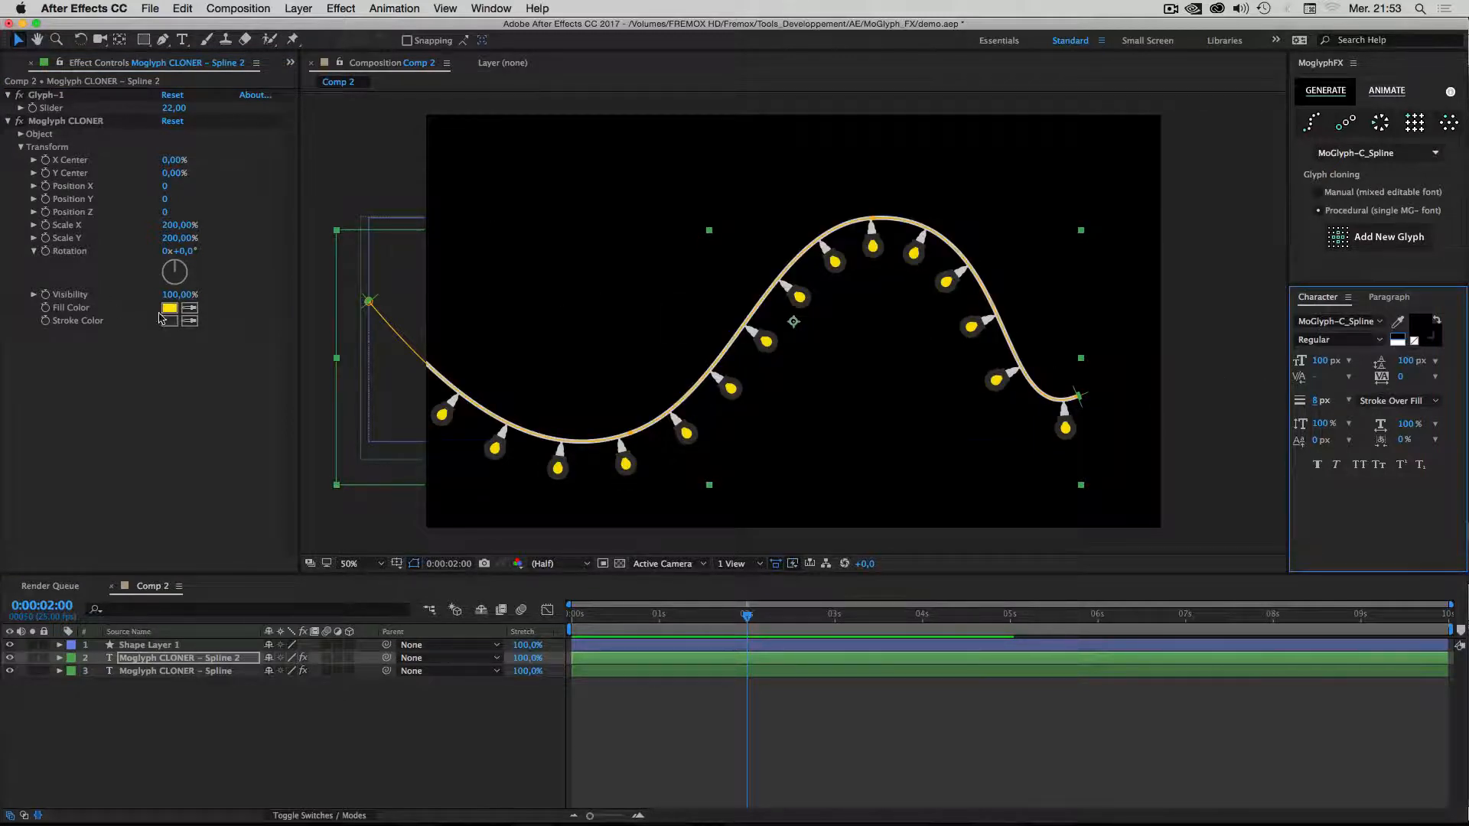
left_click(170, 322)
left_click_drag(893, 402, 927, 352)
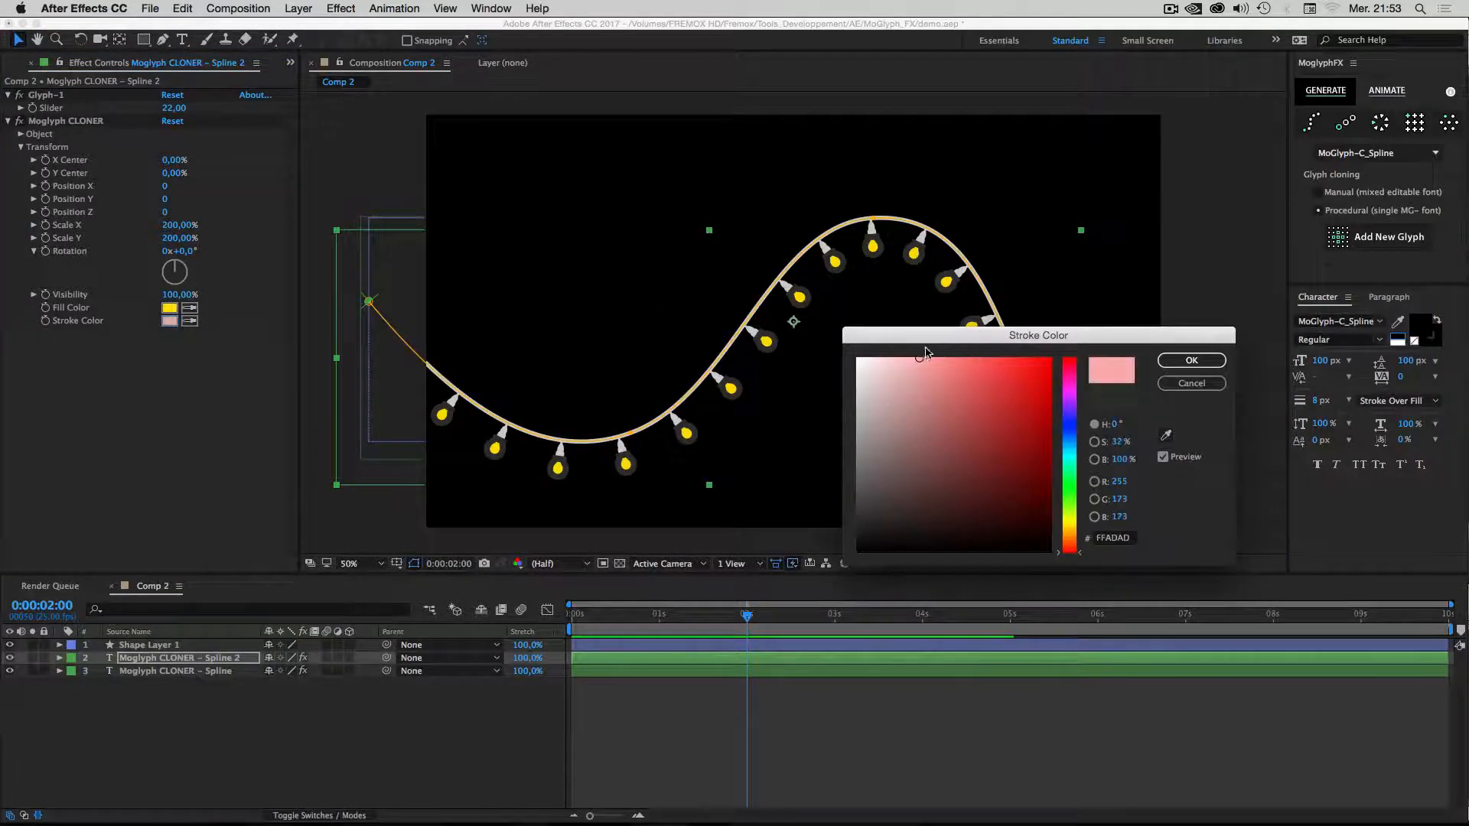
left_click_drag(1071, 541, 1072, 528)
left_click_drag(952, 358, 966, 358)
left_click(1191, 361)
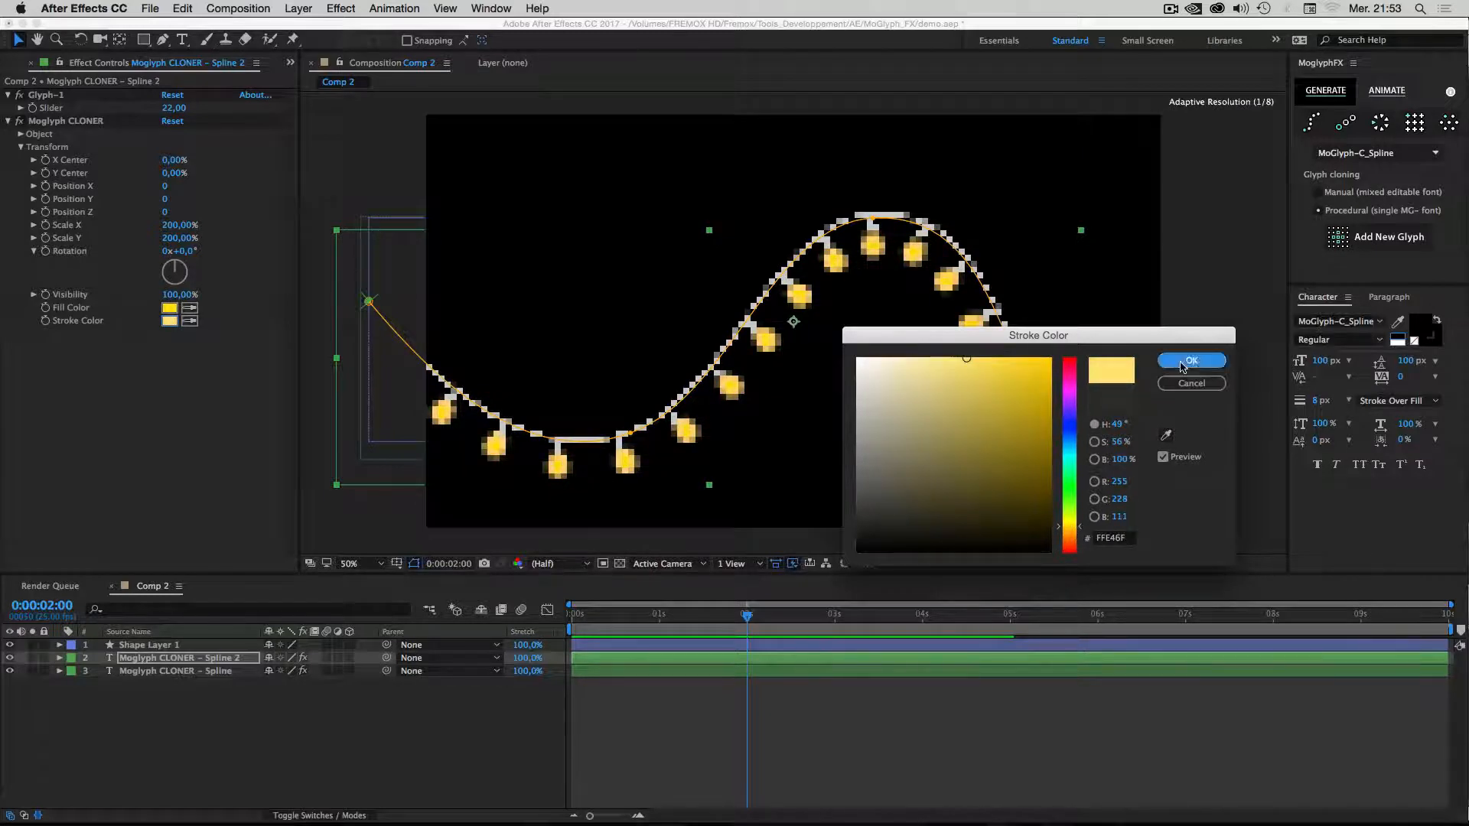
Set the duplicated cloner's Fill Color to orange EBAB00 and reduce its glyphs' stroke width to 5 px.
left_click(170, 309)
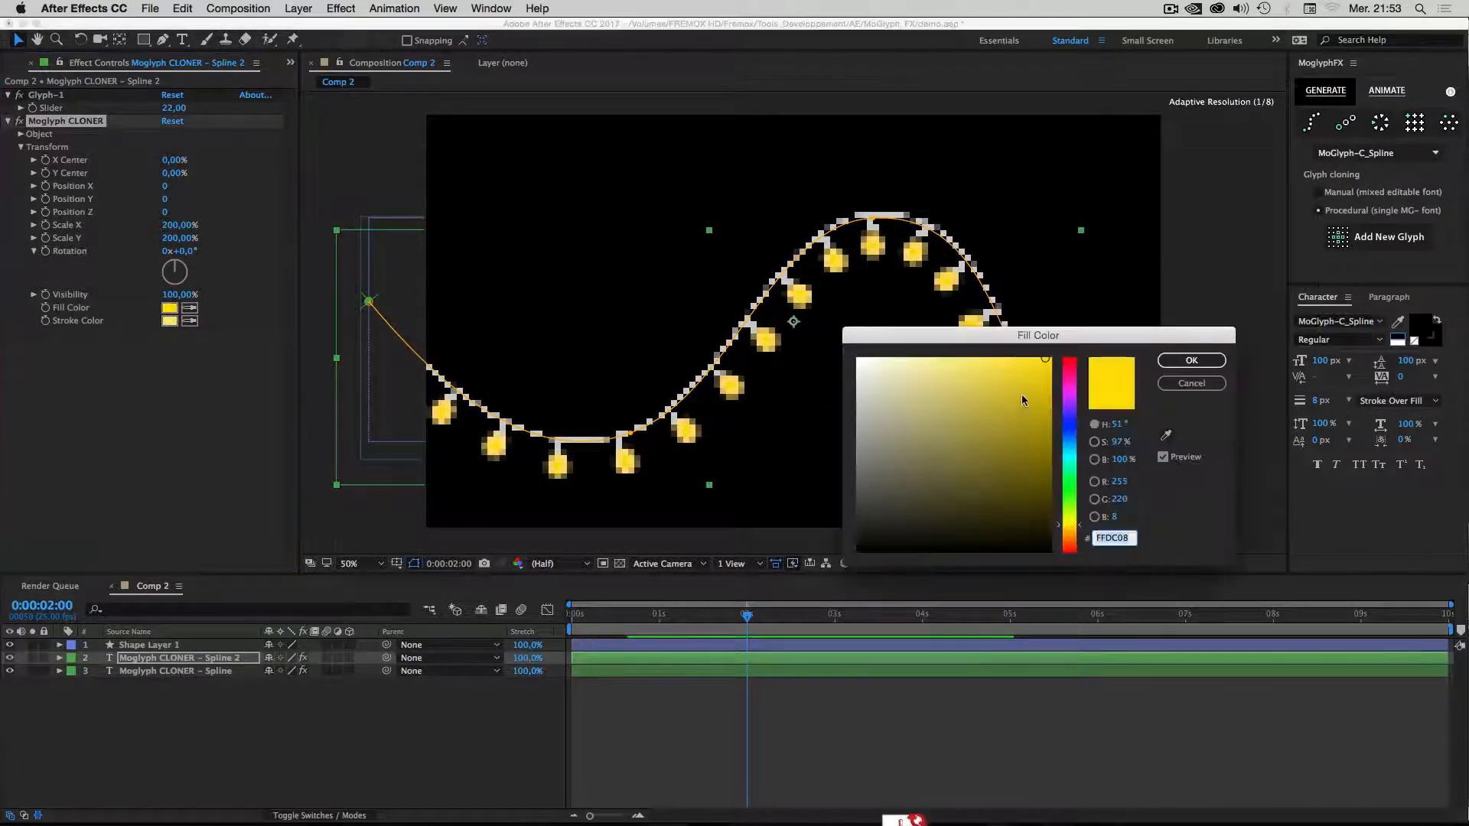
left_click(1051, 373)
left_click_drag(1074, 528, 1073, 533)
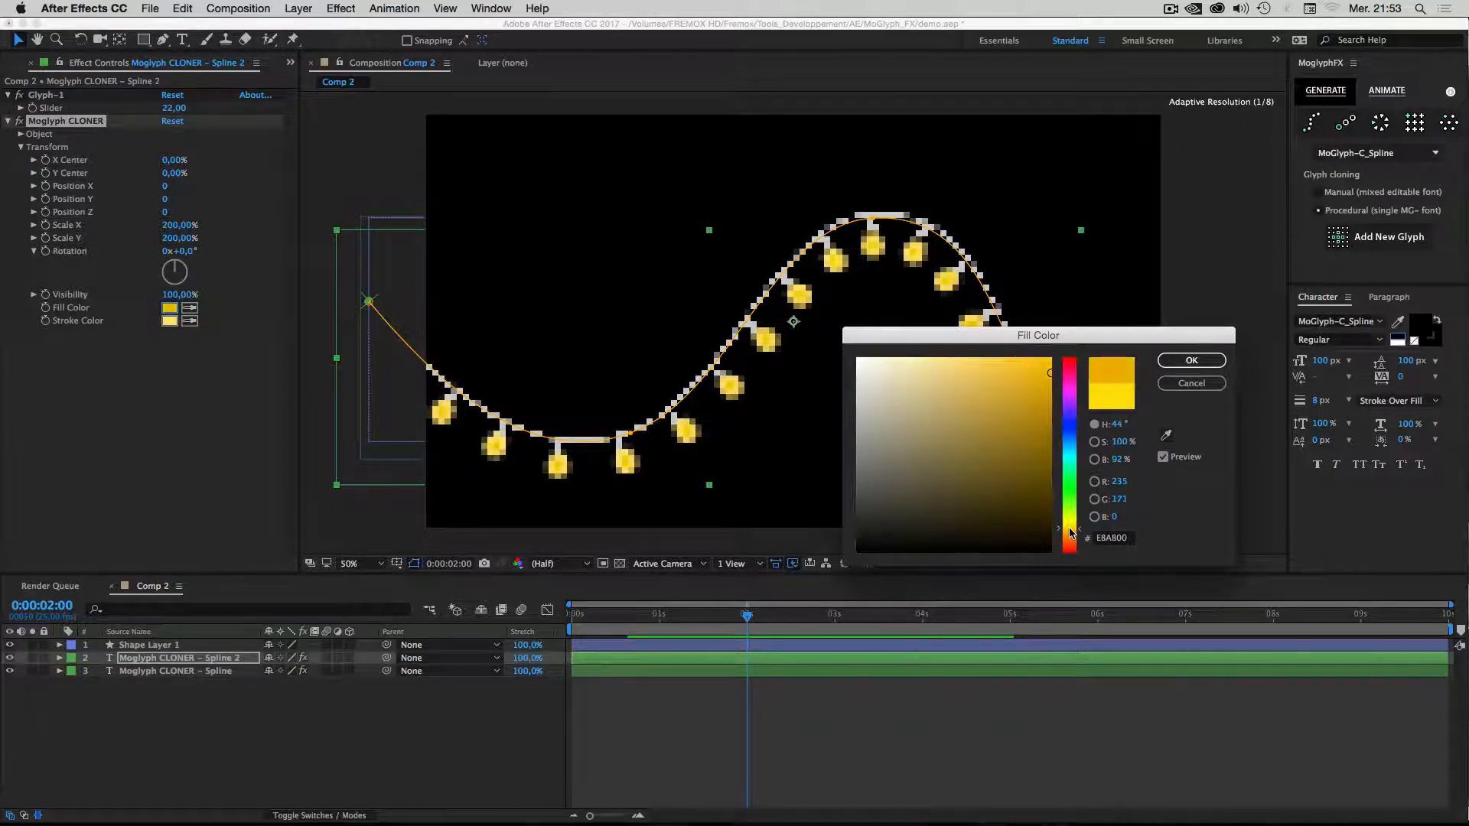
left_click(1192, 360)
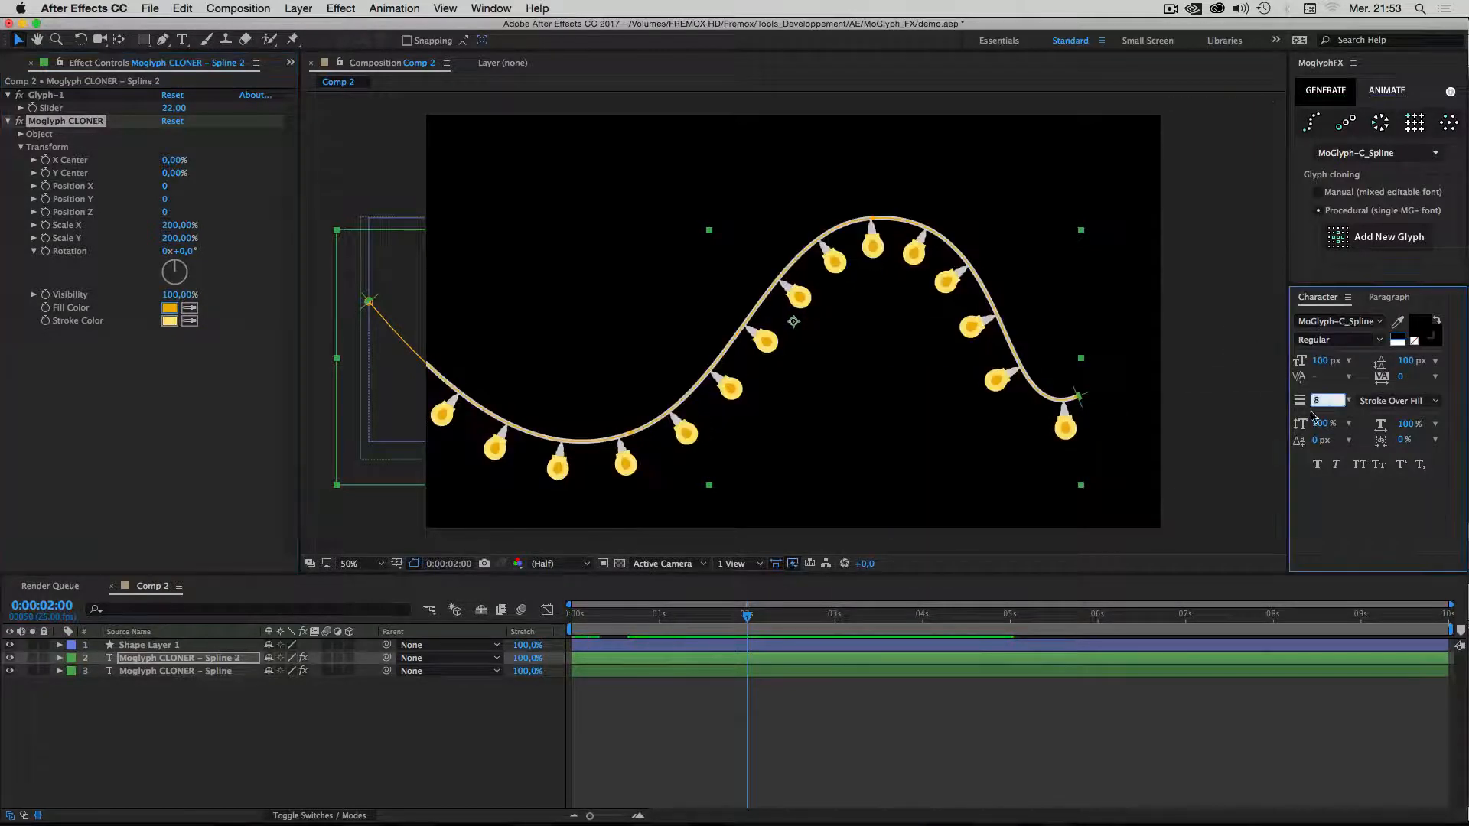
left_click(1059, 739)
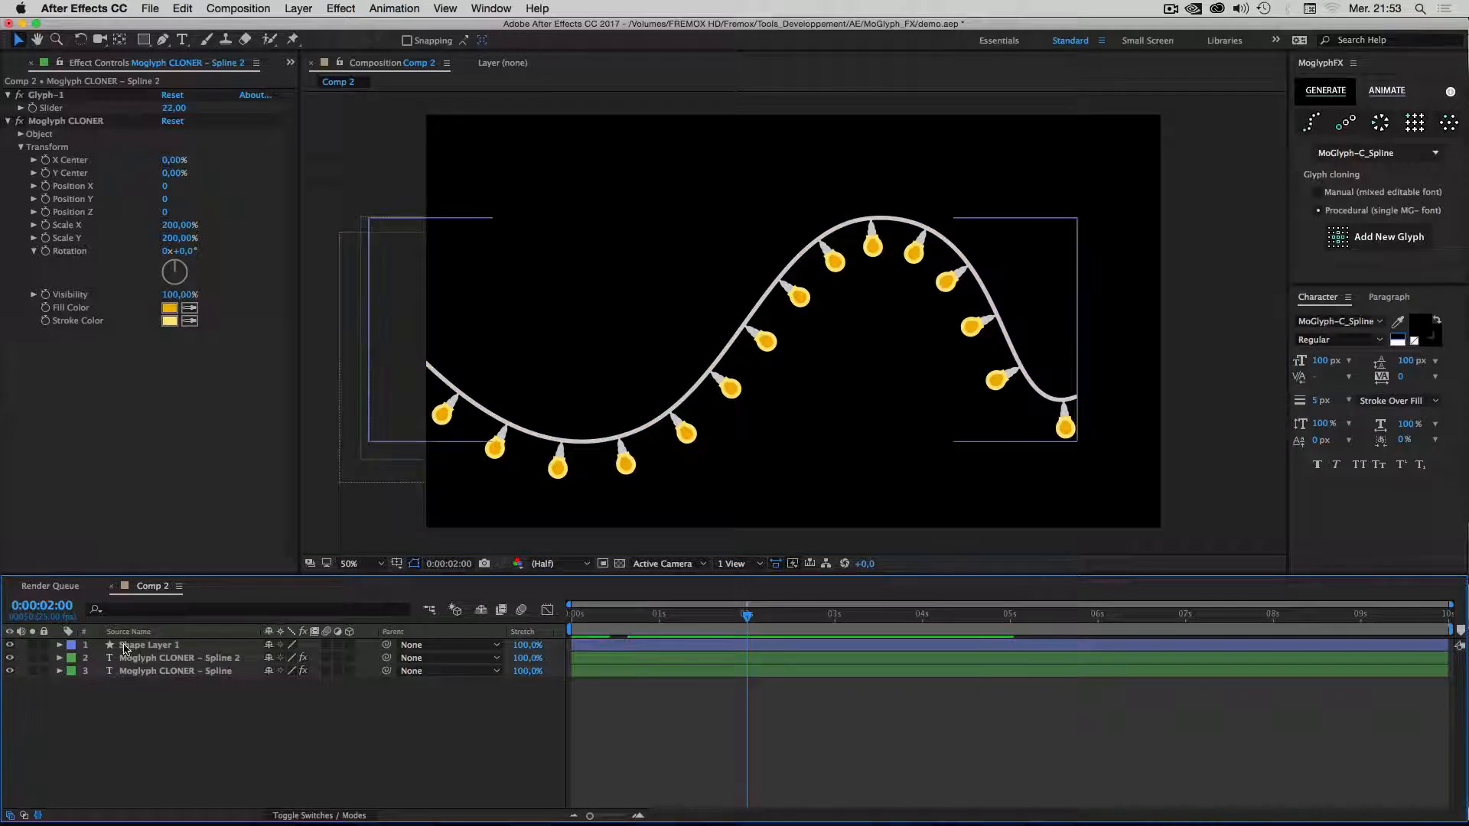
Try moving the bulb cloner layer, Moglyph CLONER - Spline 2, beneath the socket cloner layer and undo the reordering.
left_click(144, 658)
left_click_drag(141, 677, 142, 684)
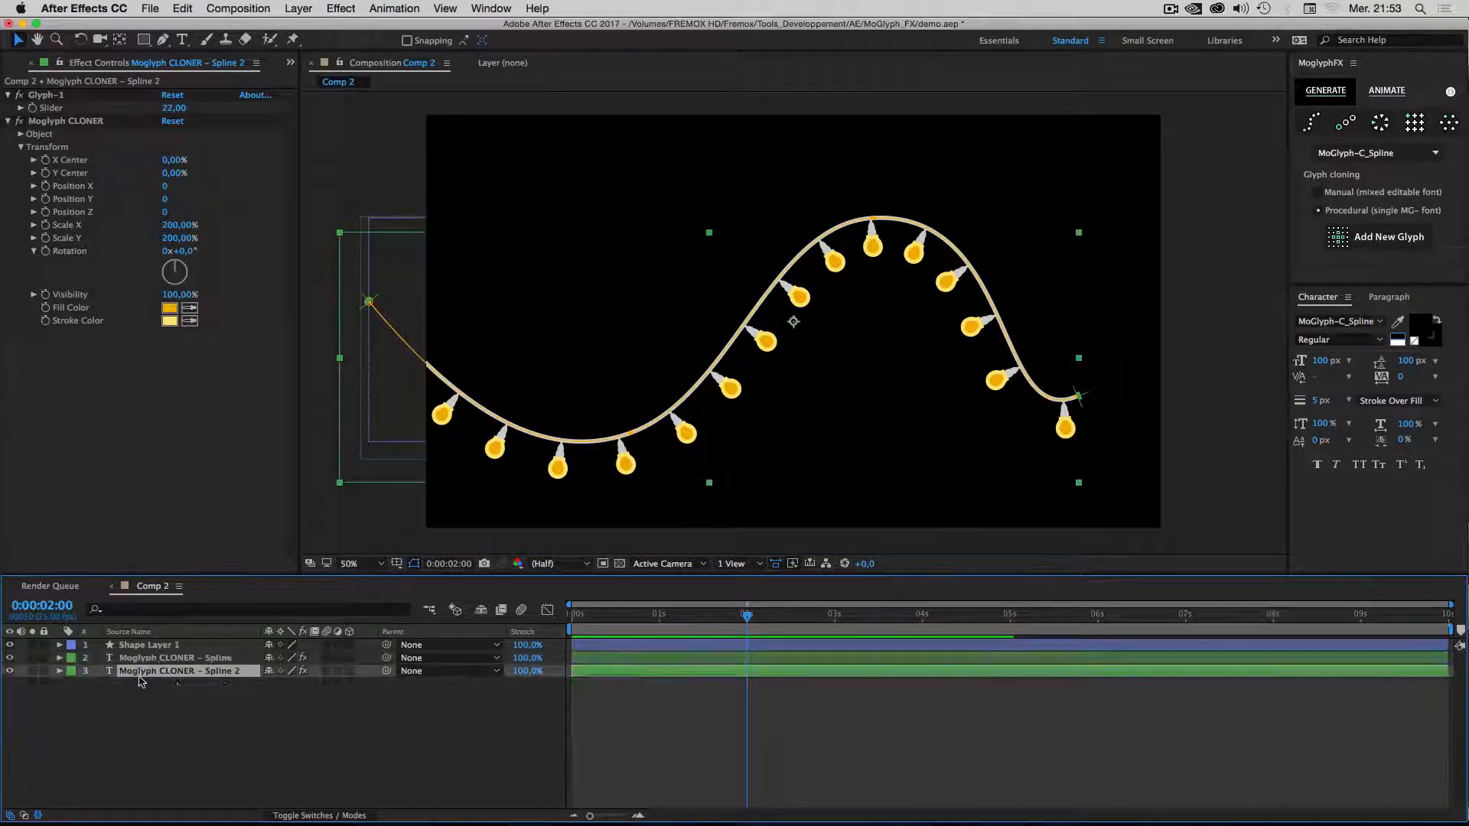
key("ctrl+z")
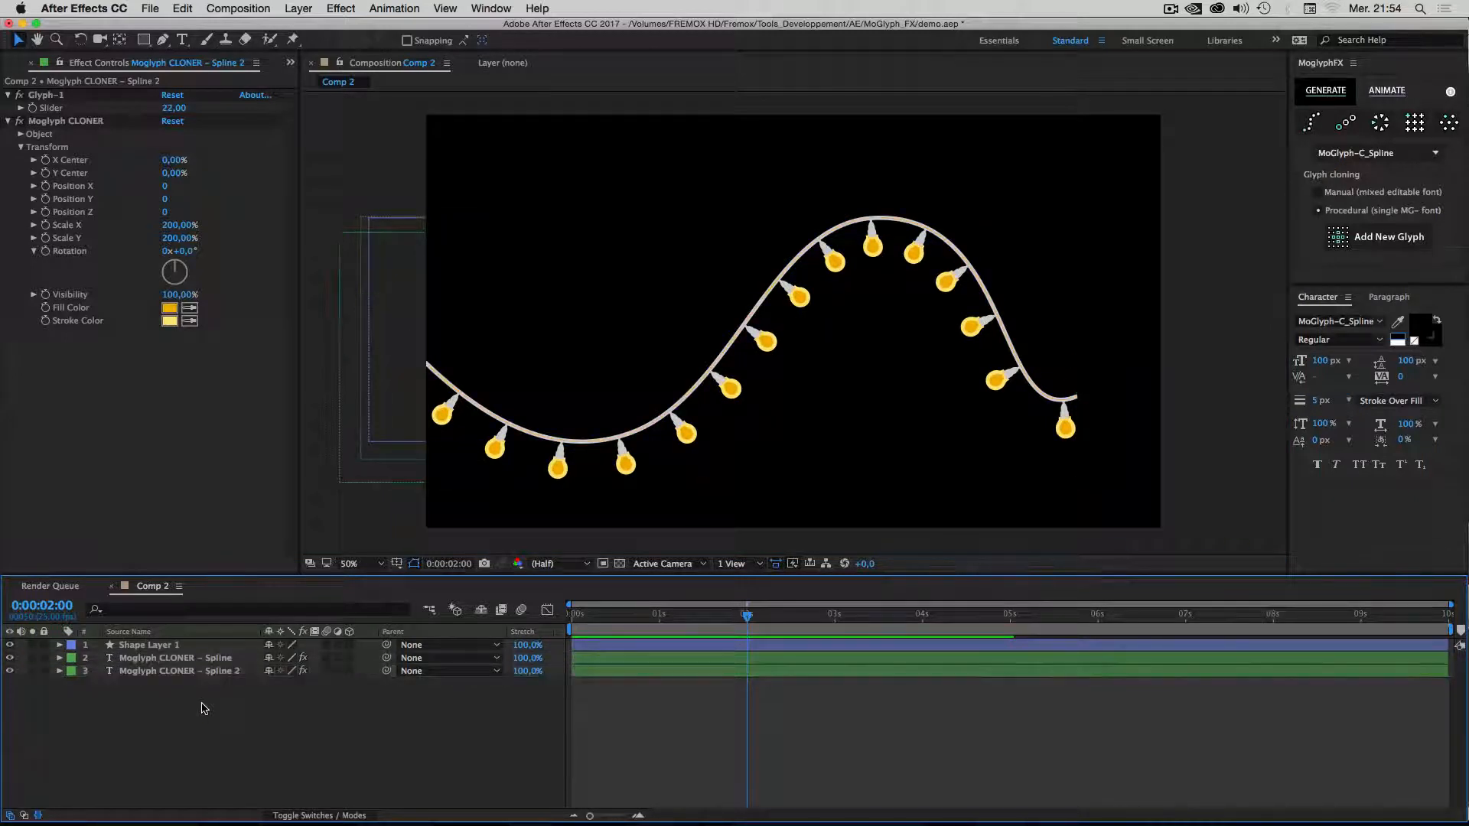
left_click(189, 712)
Try the neighbouring bulb shapes on the Spline 2 cloner and set its Glyph-1 slider to 23.
left_click(164, 658)
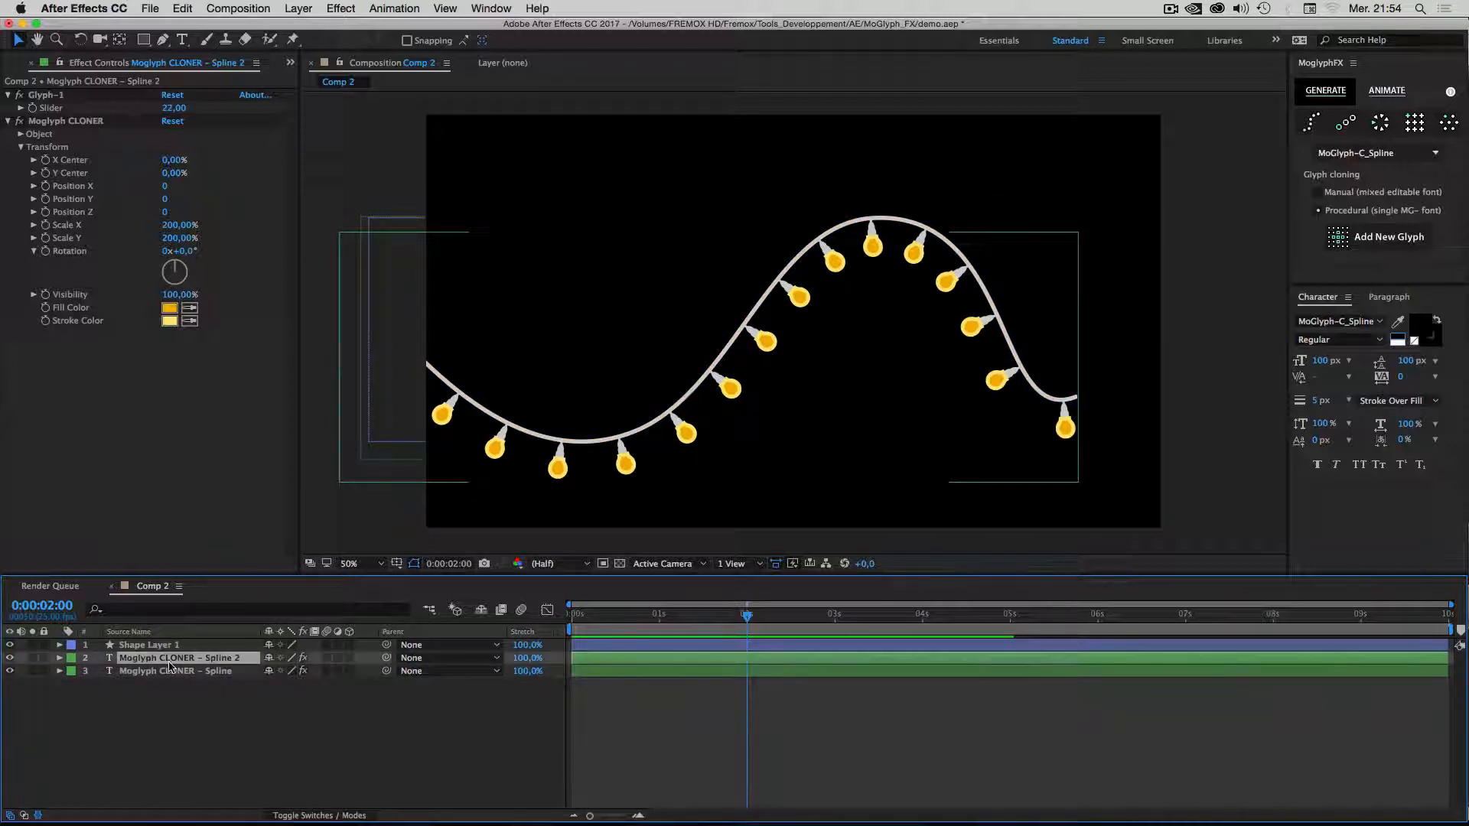
left_click(174, 108)
key("Up")
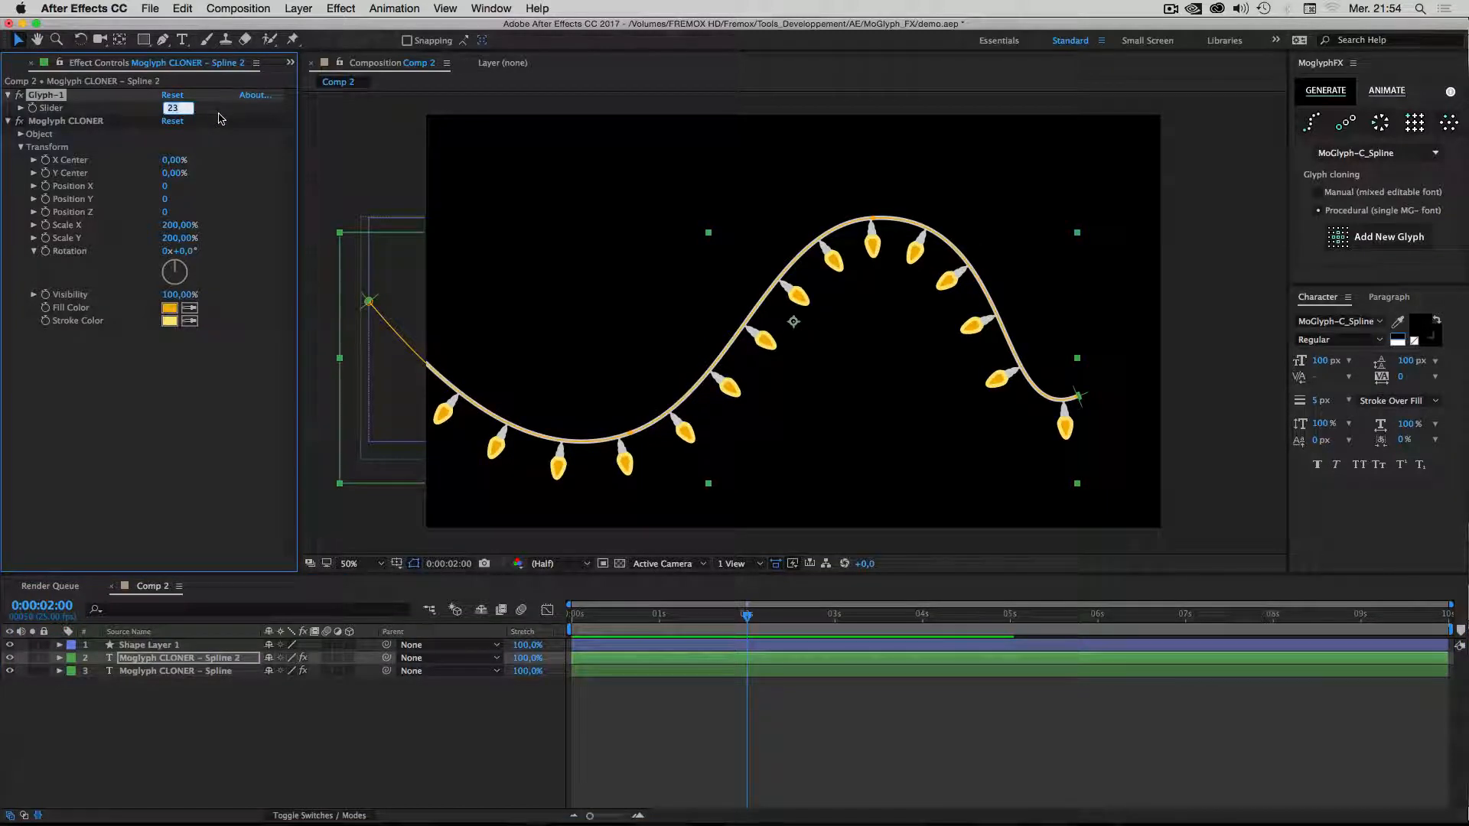
key("Up")
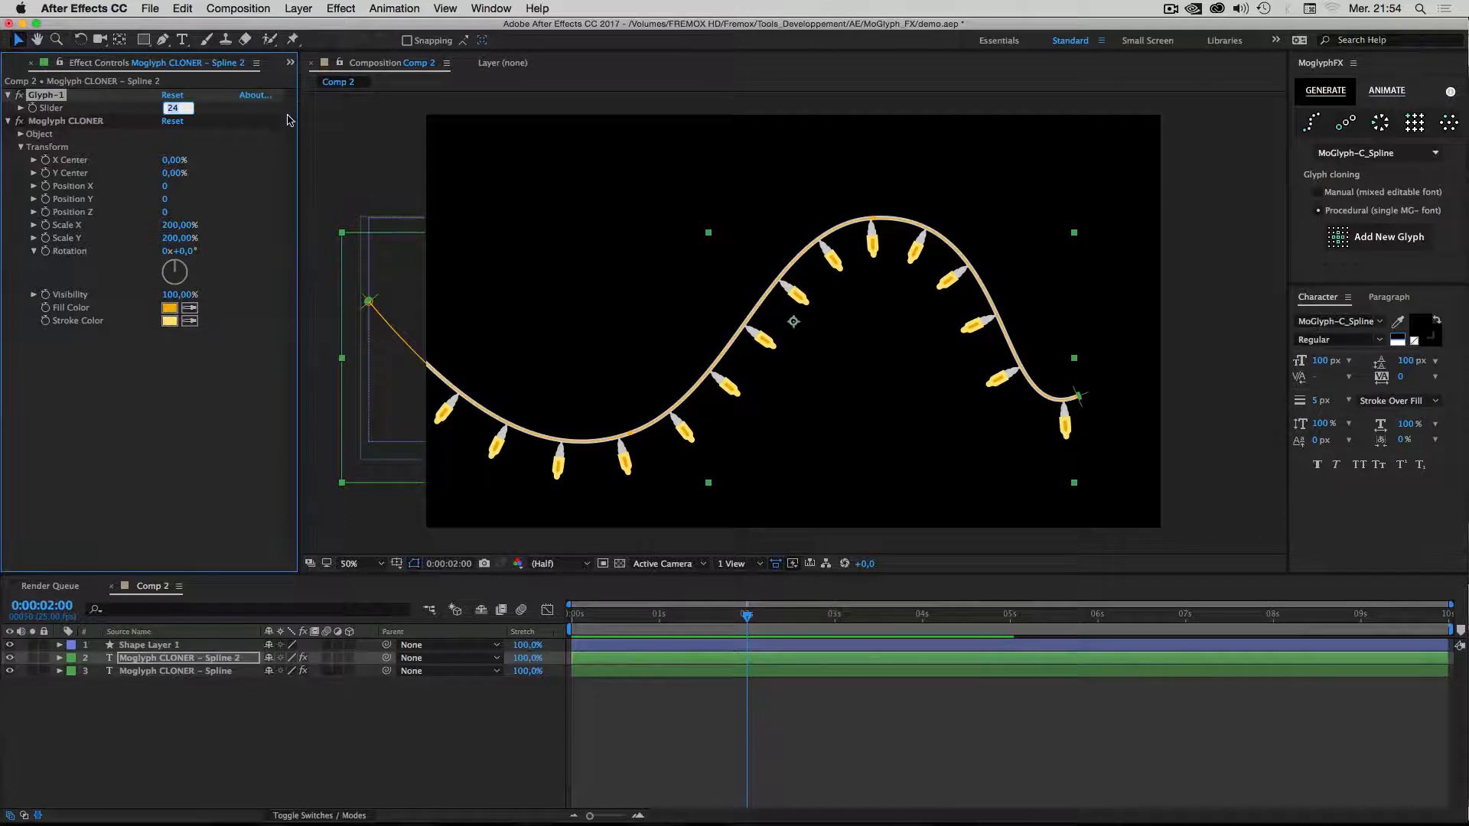
key("Down")
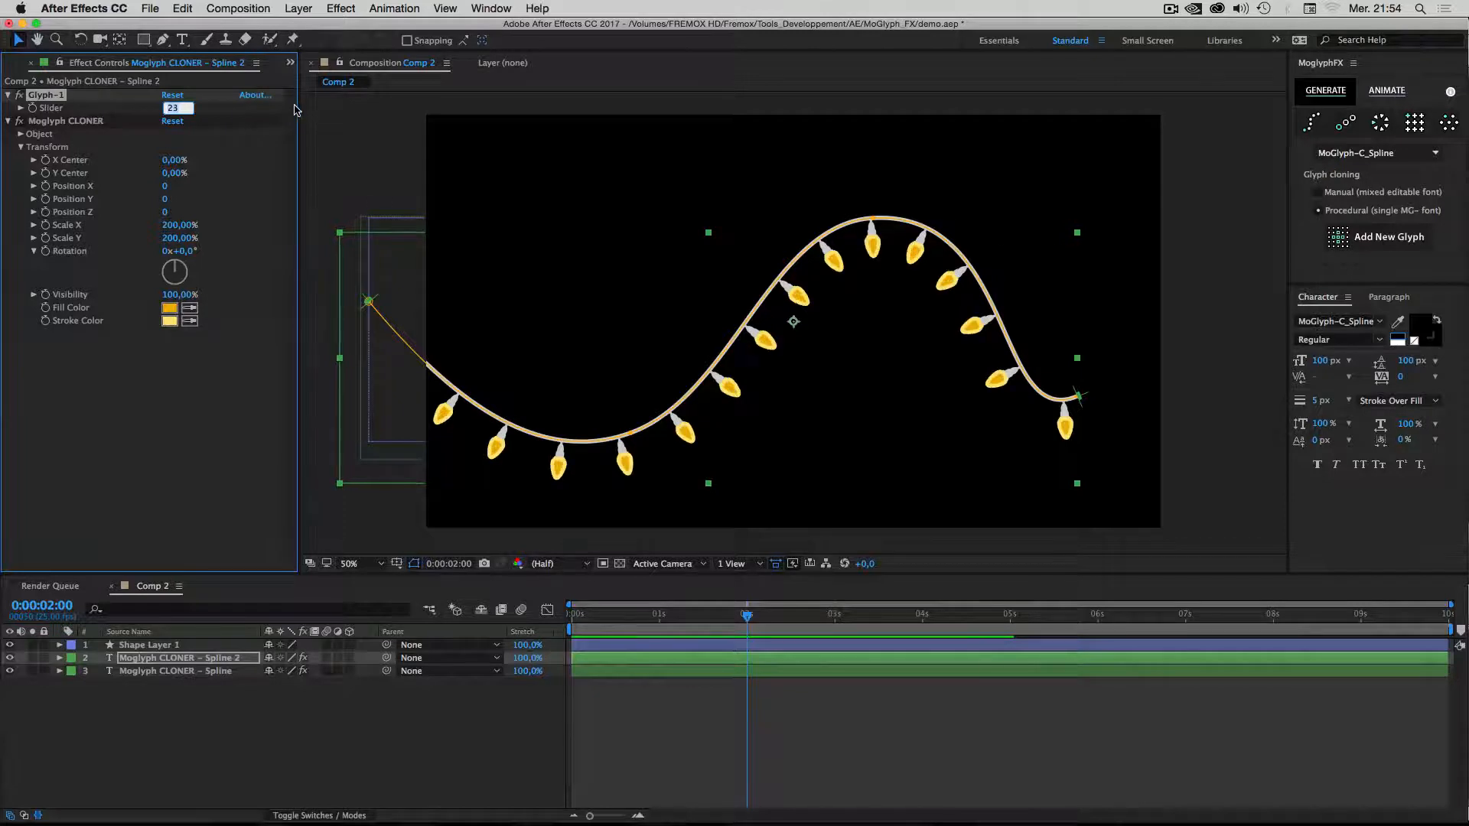
left_click(170, 750)
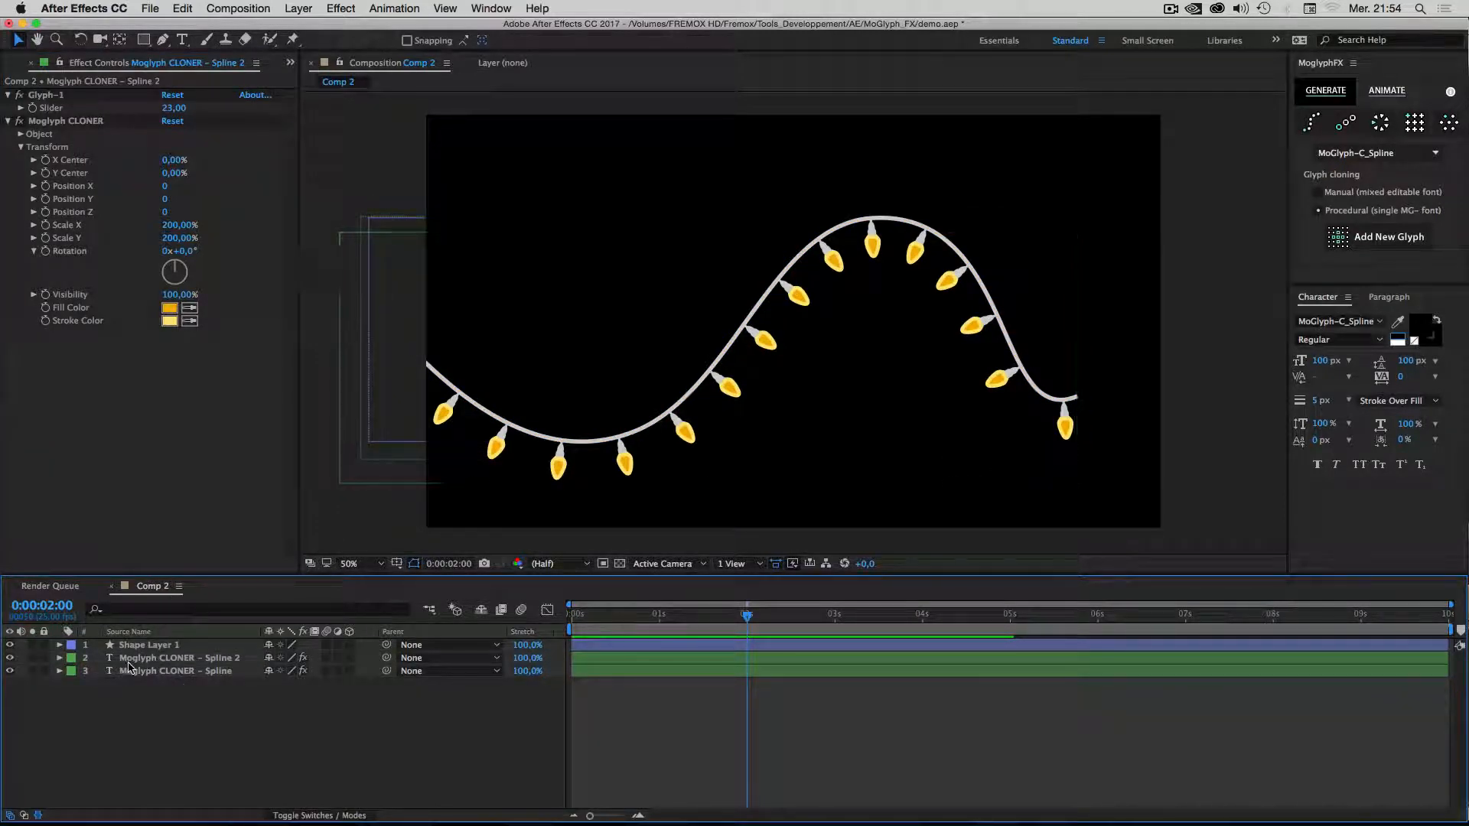
Apply the Stylize Glow effect to the Spline 2 cloner and set its Glow Radius to 45.
right_click(133, 663)
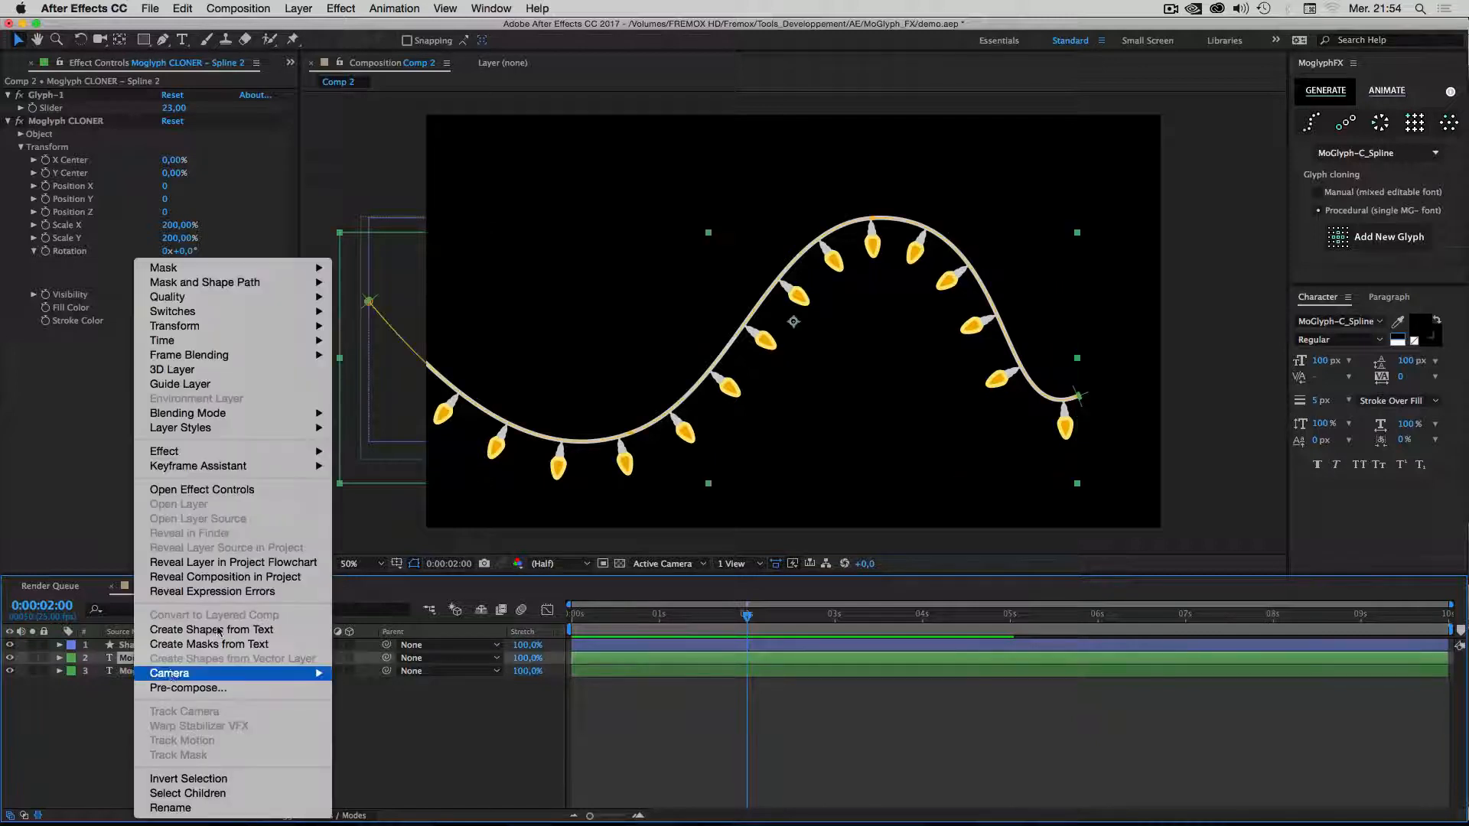
mouse_move(205, 449)
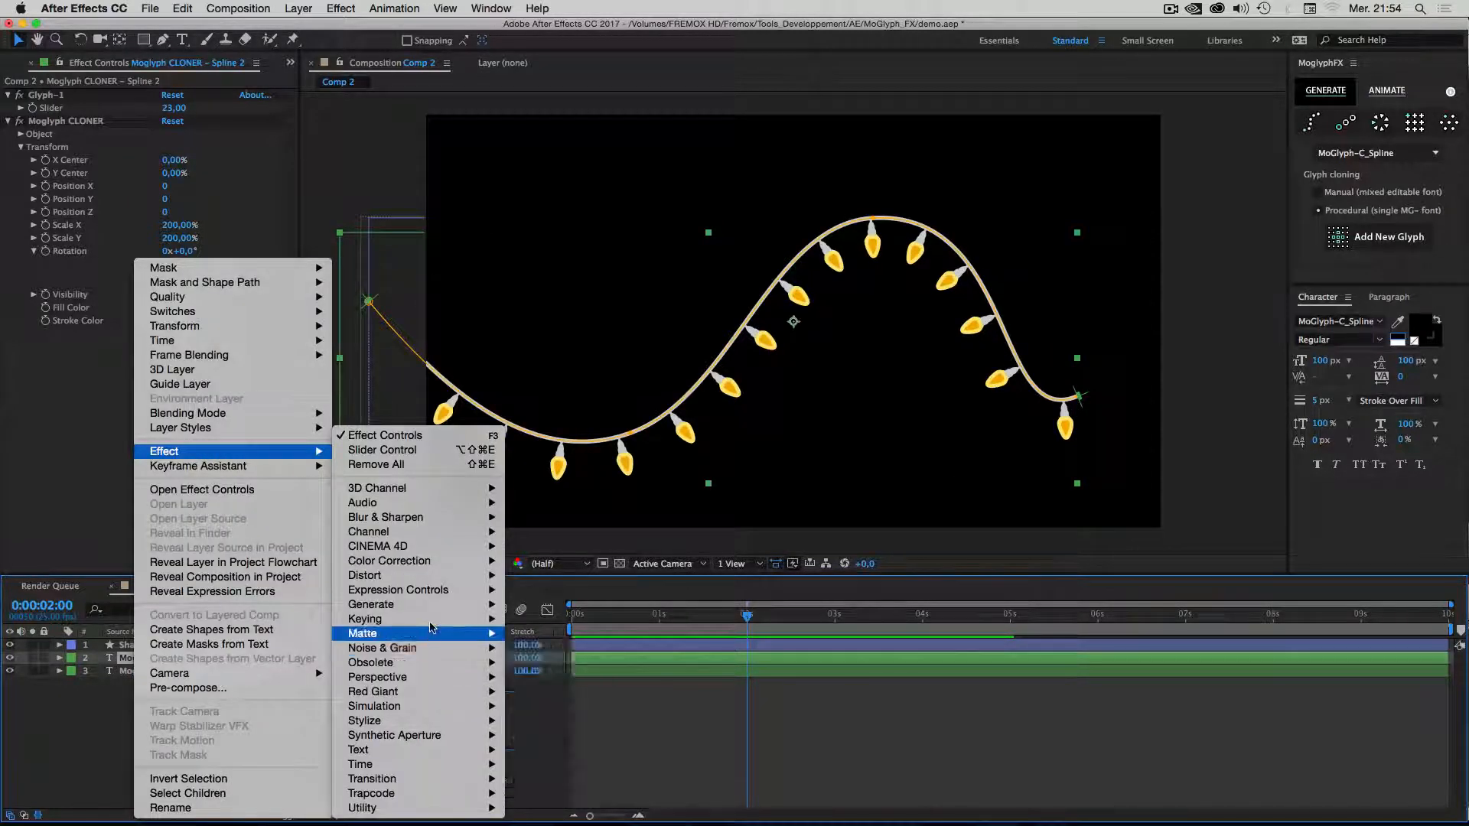
mouse_move(418, 605)
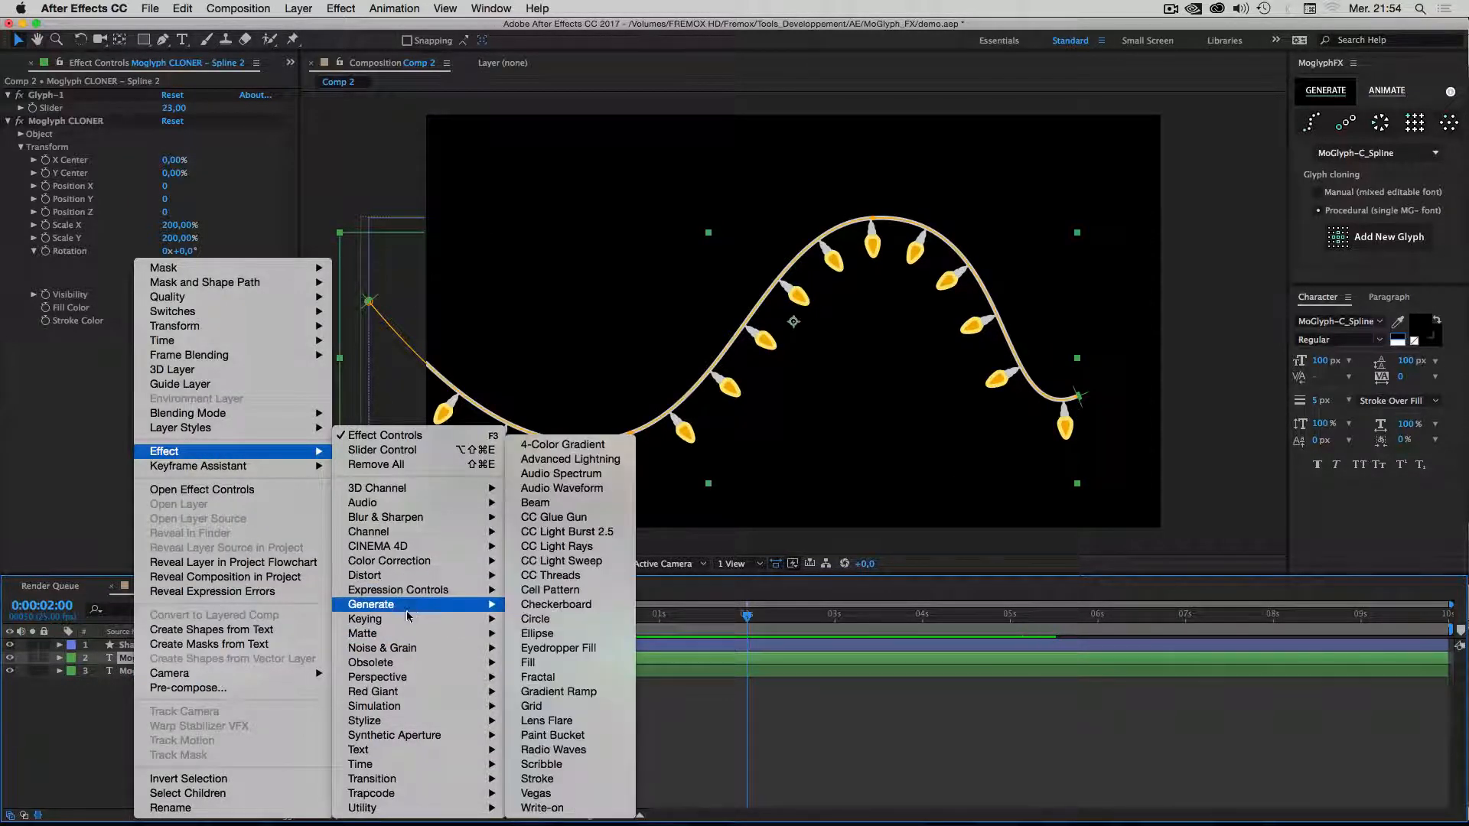
mouse_move(387, 721)
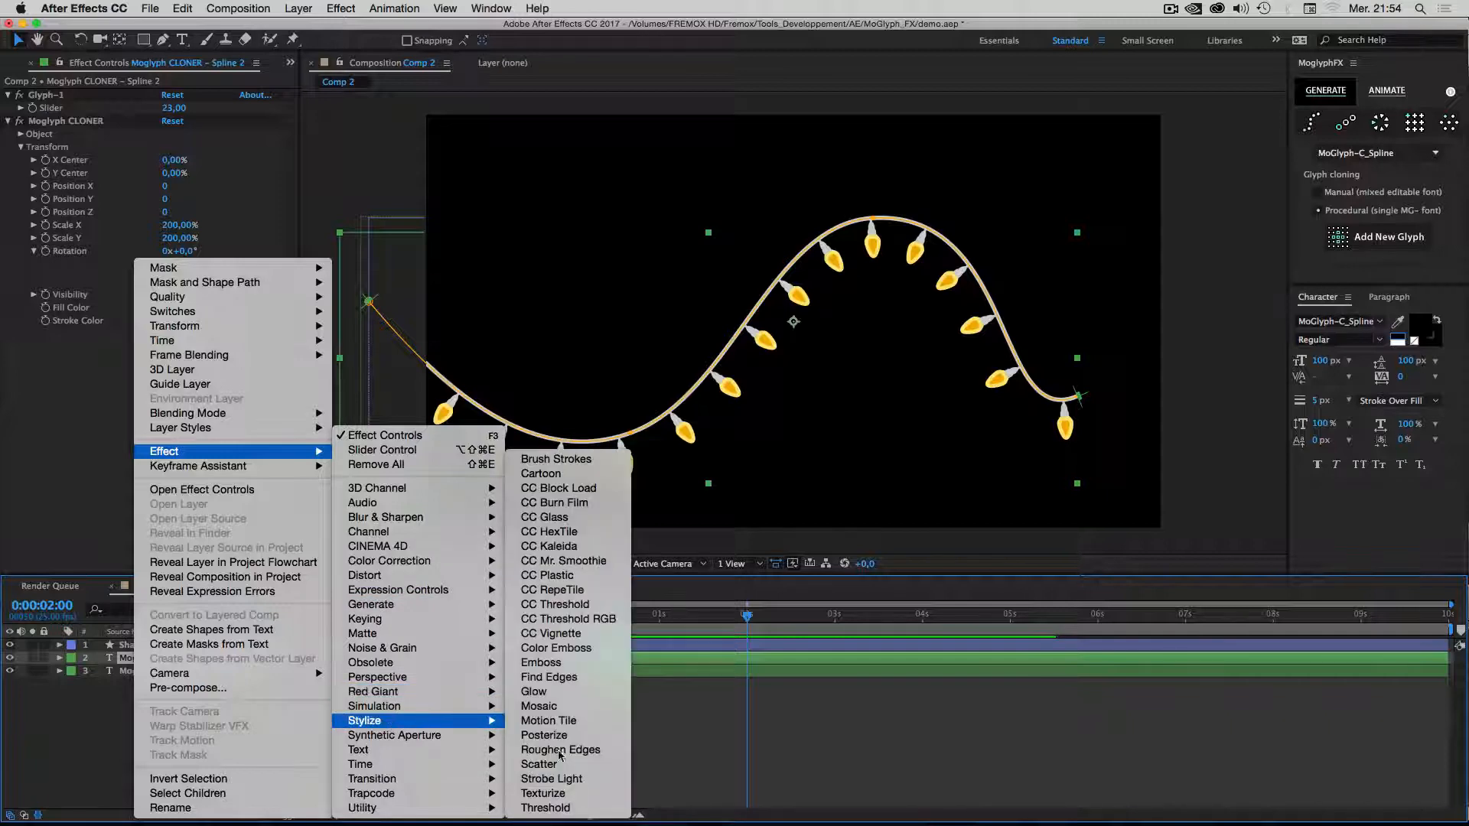
left_click(569, 693)
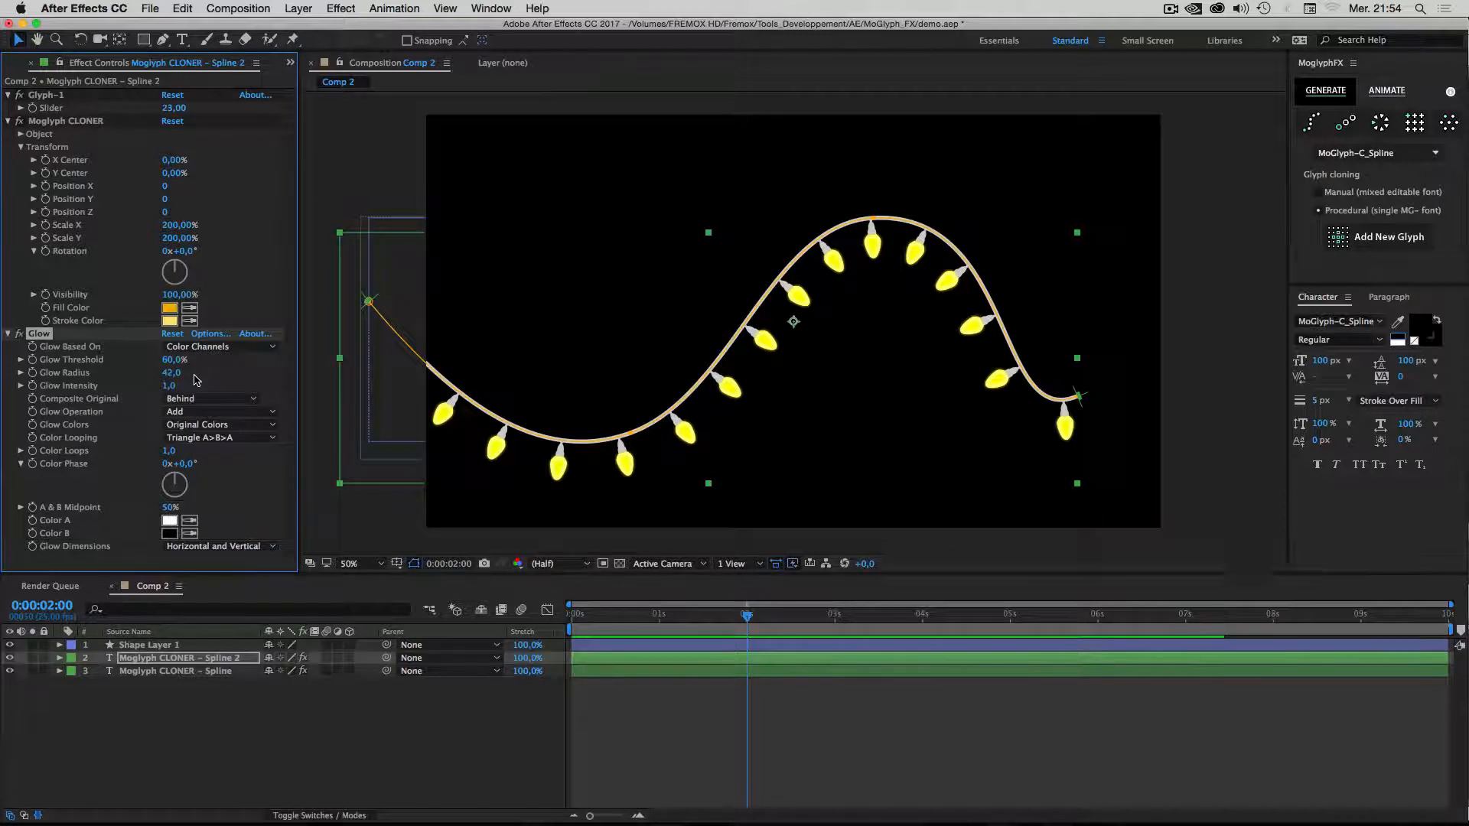
left_click_drag(194, 376, 197, 376)
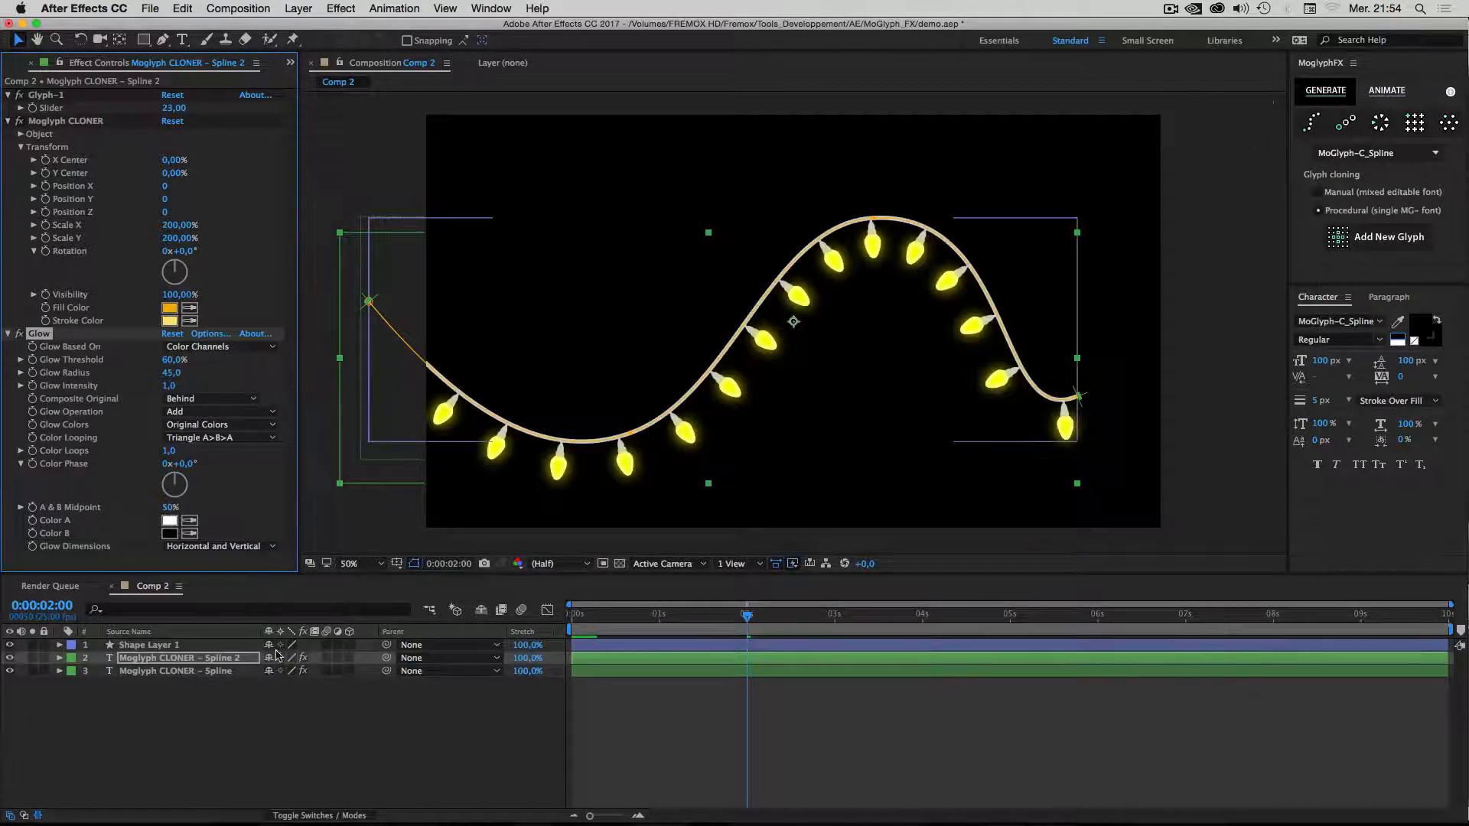
left_click(193, 682)
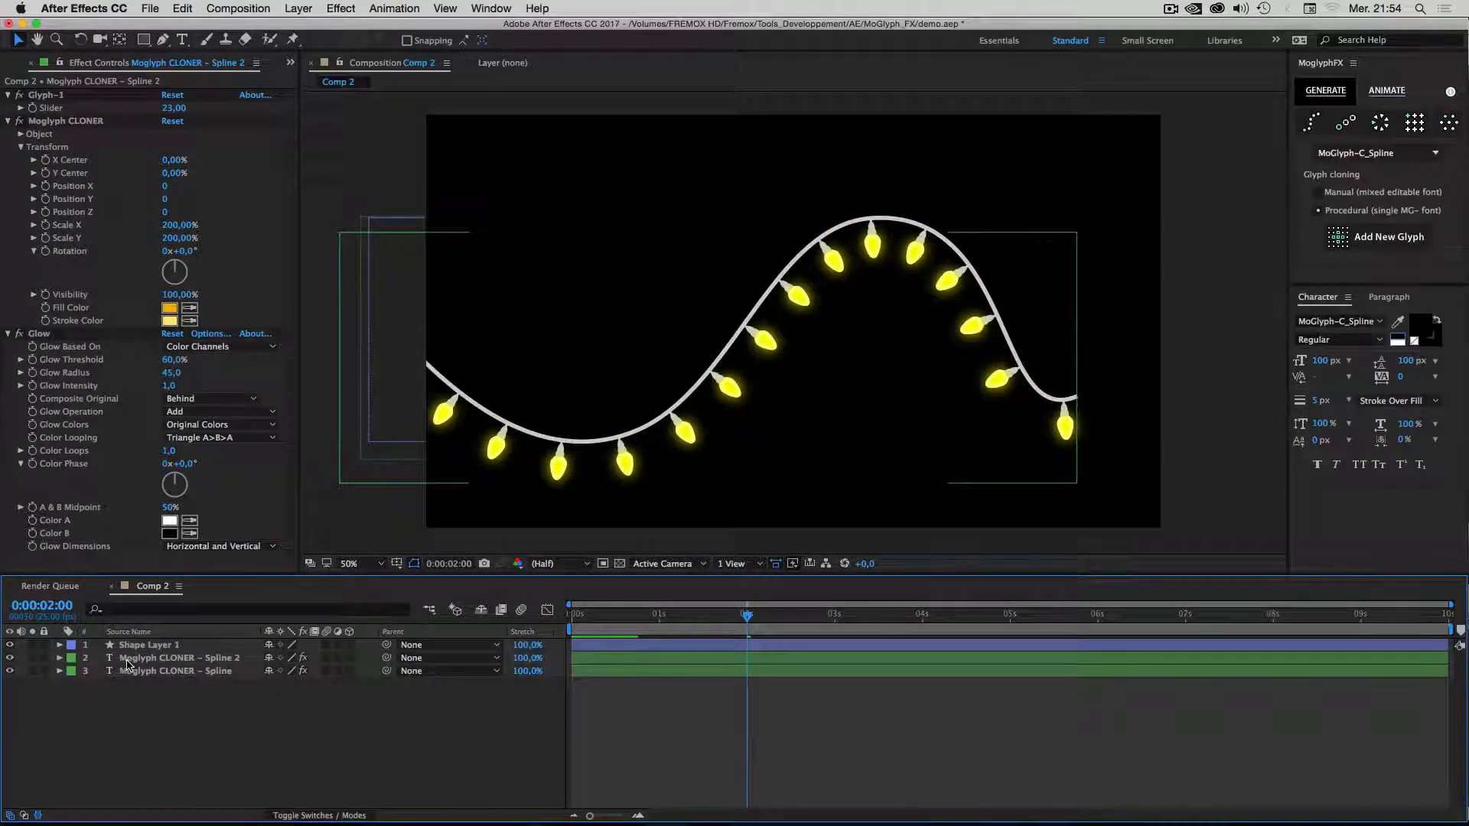
Add a MoGlyphFX Random effector to the Spline 2 bulb cloner.
left_click(137, 659)
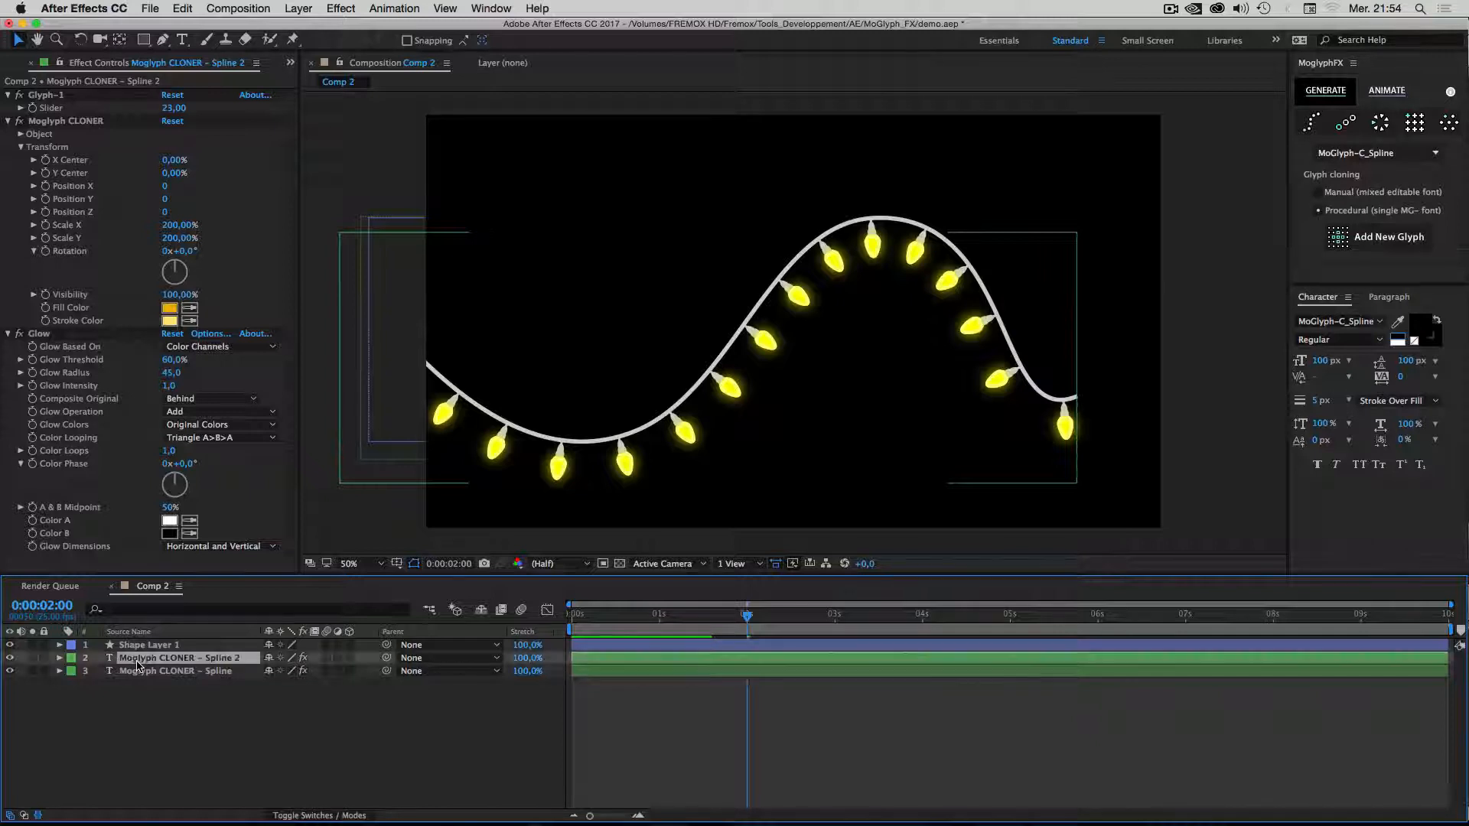
left_click(10, 658)
left_click(10, 658)
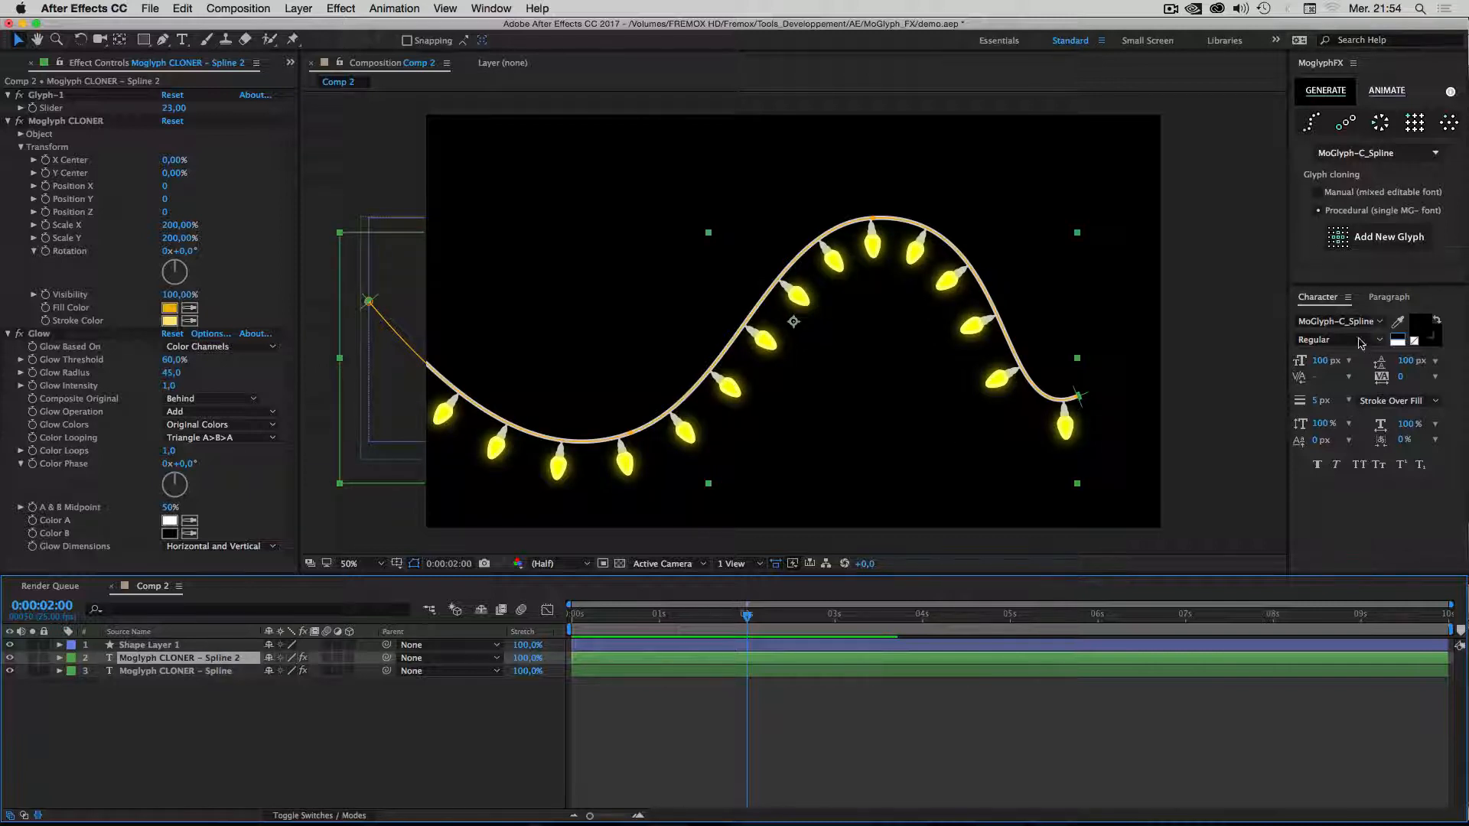
left_click(1385, 90)
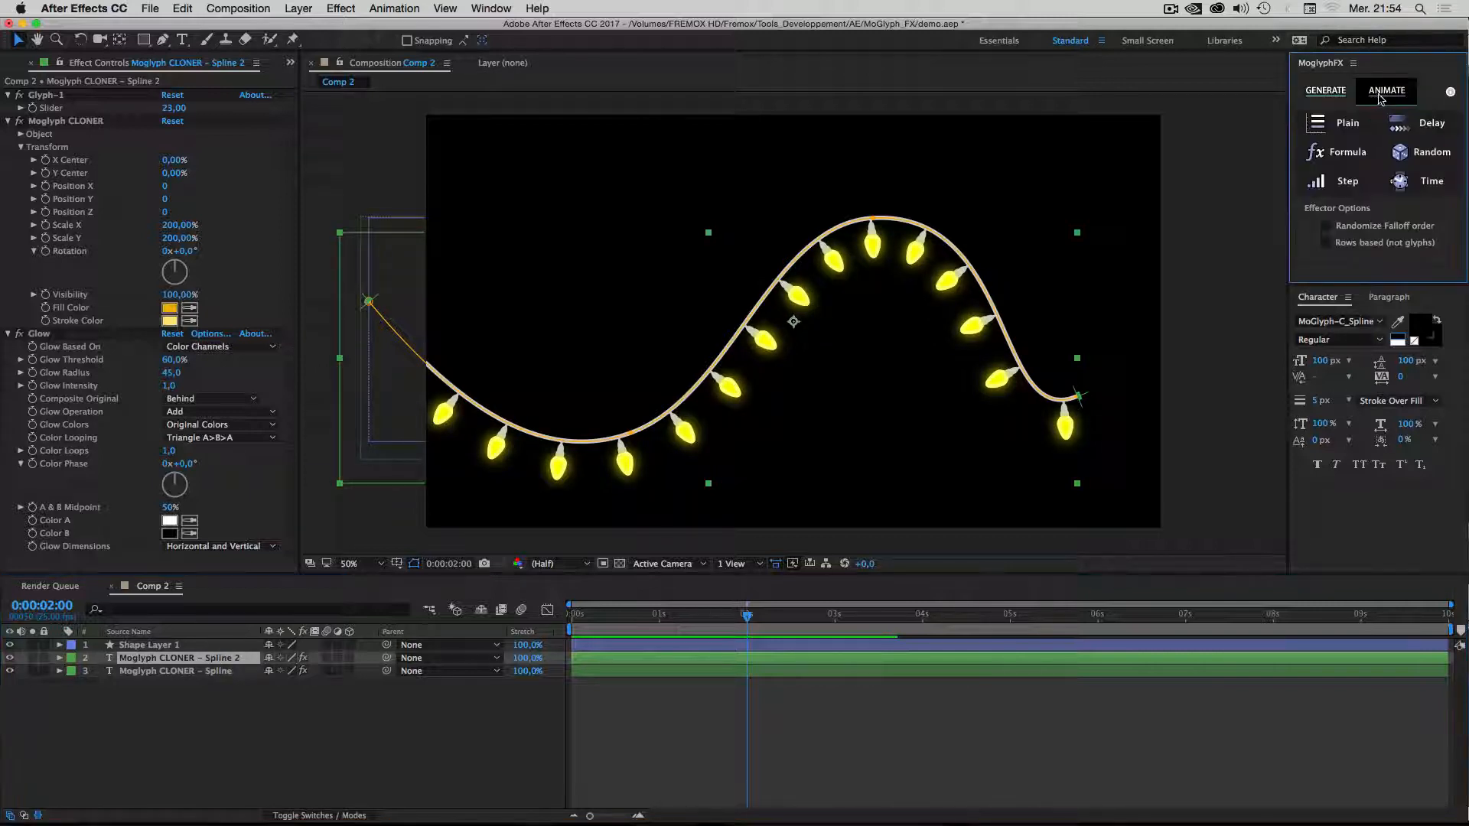
left_click(1431, 153)
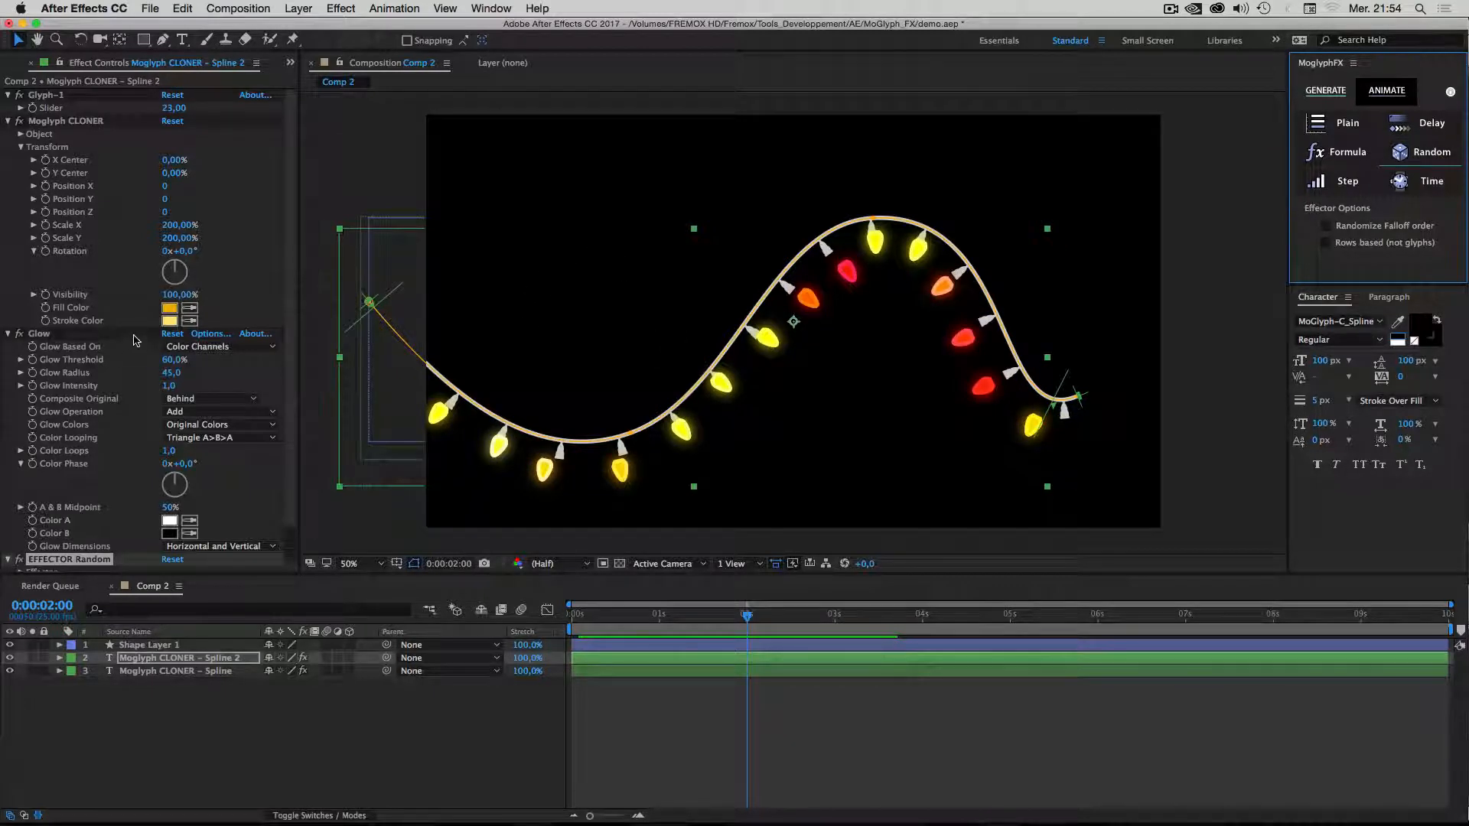
Reset the Random effector's parameters and turn off Colors From Cloner in its color settings.
scroll(95, 522, "down", 2)
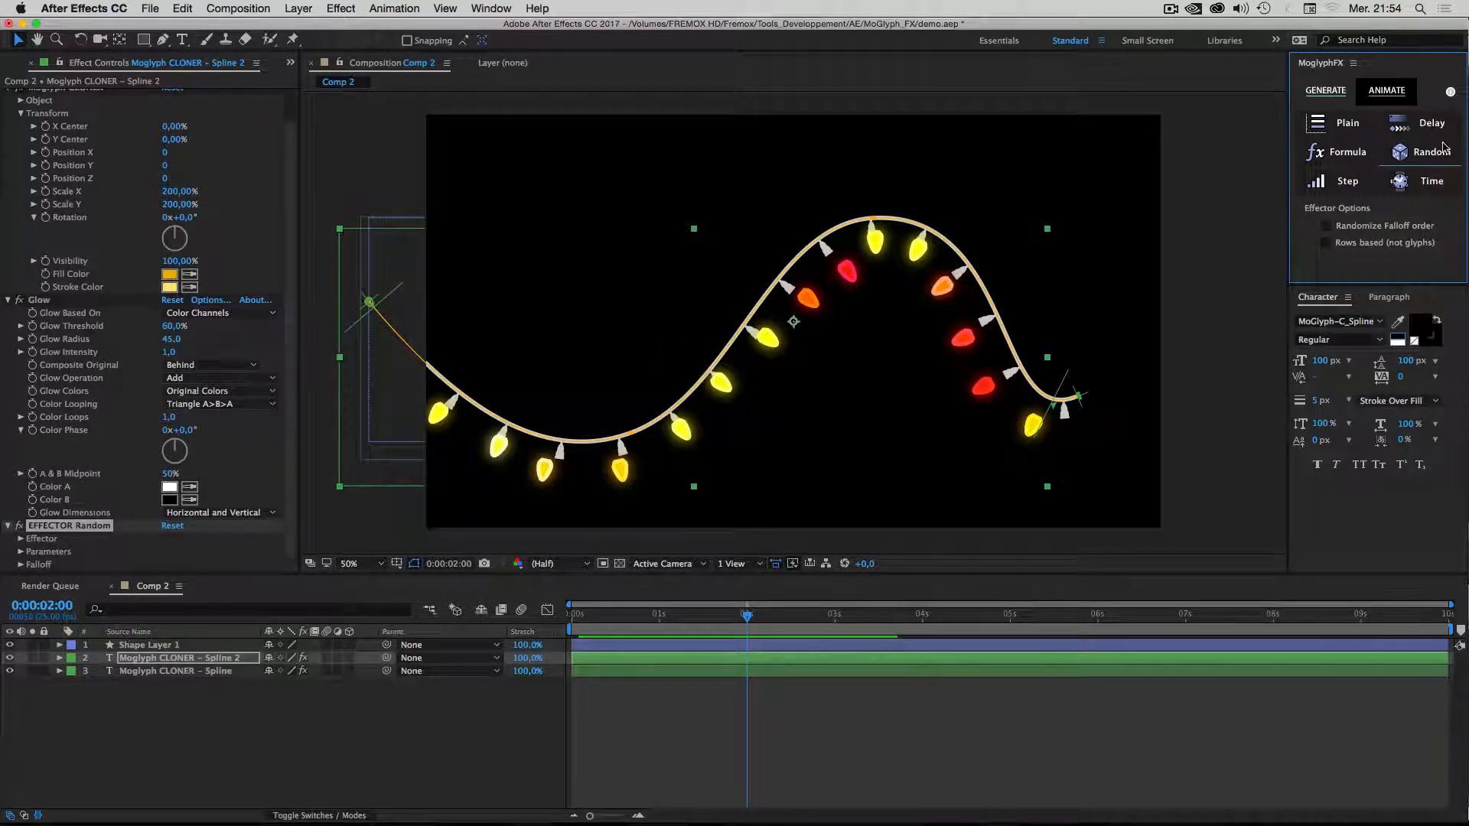
left_click(173, 527)
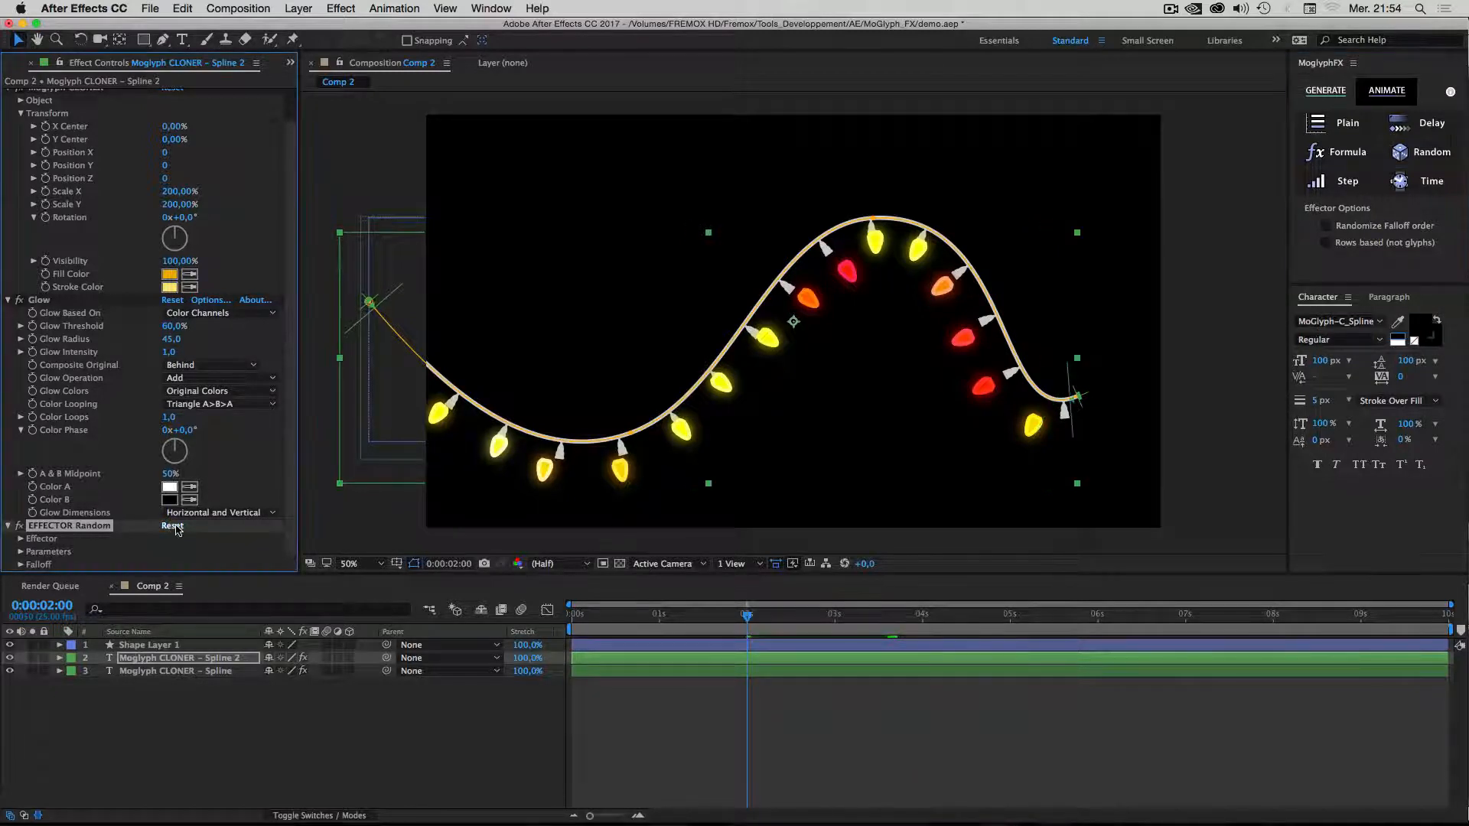
scroll(115, 436, "down", 2)
left_click(34, 539)
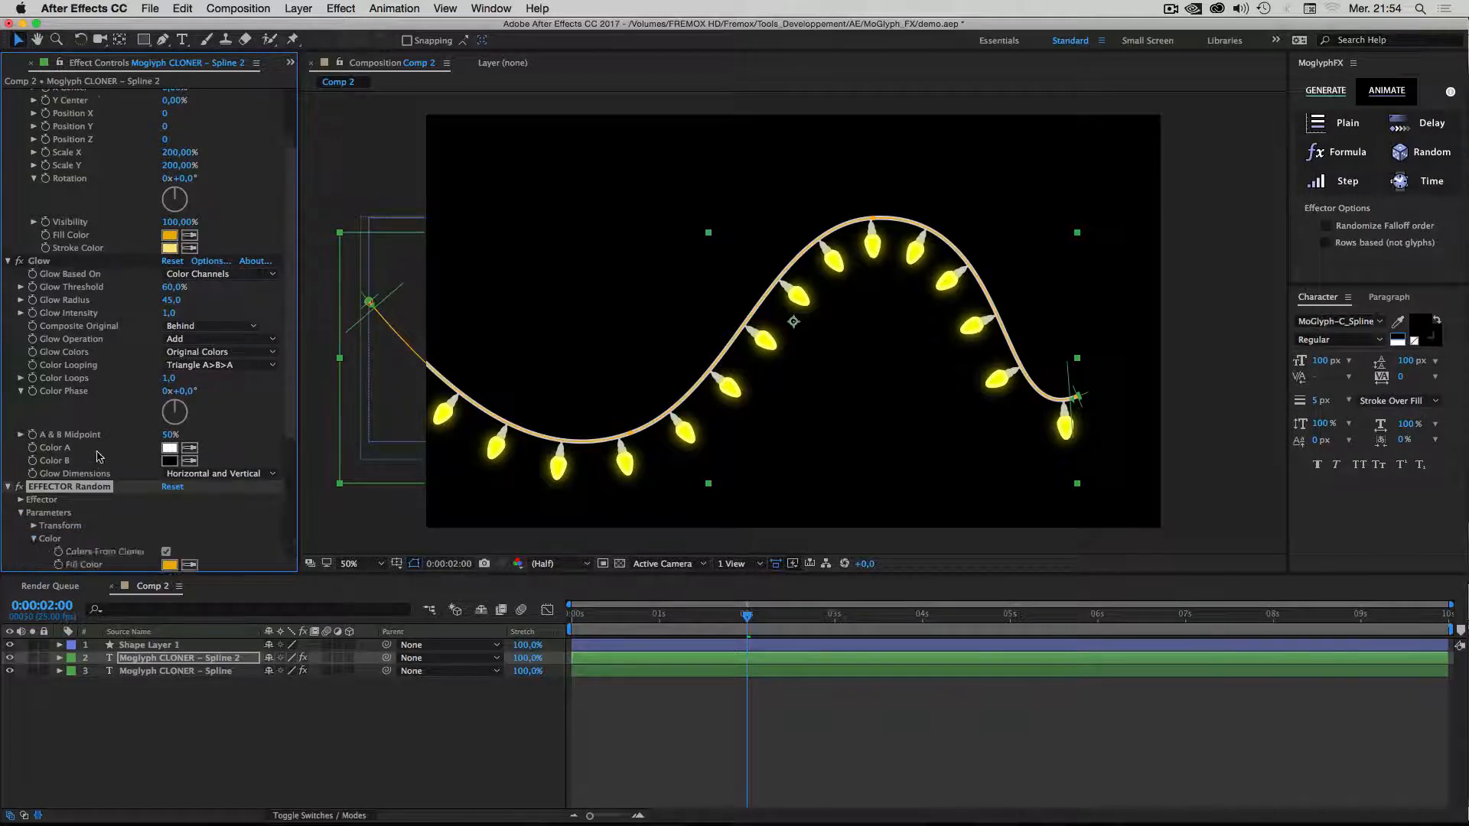
scroll(163, 398, "down", 5)
left_click(167, 363)
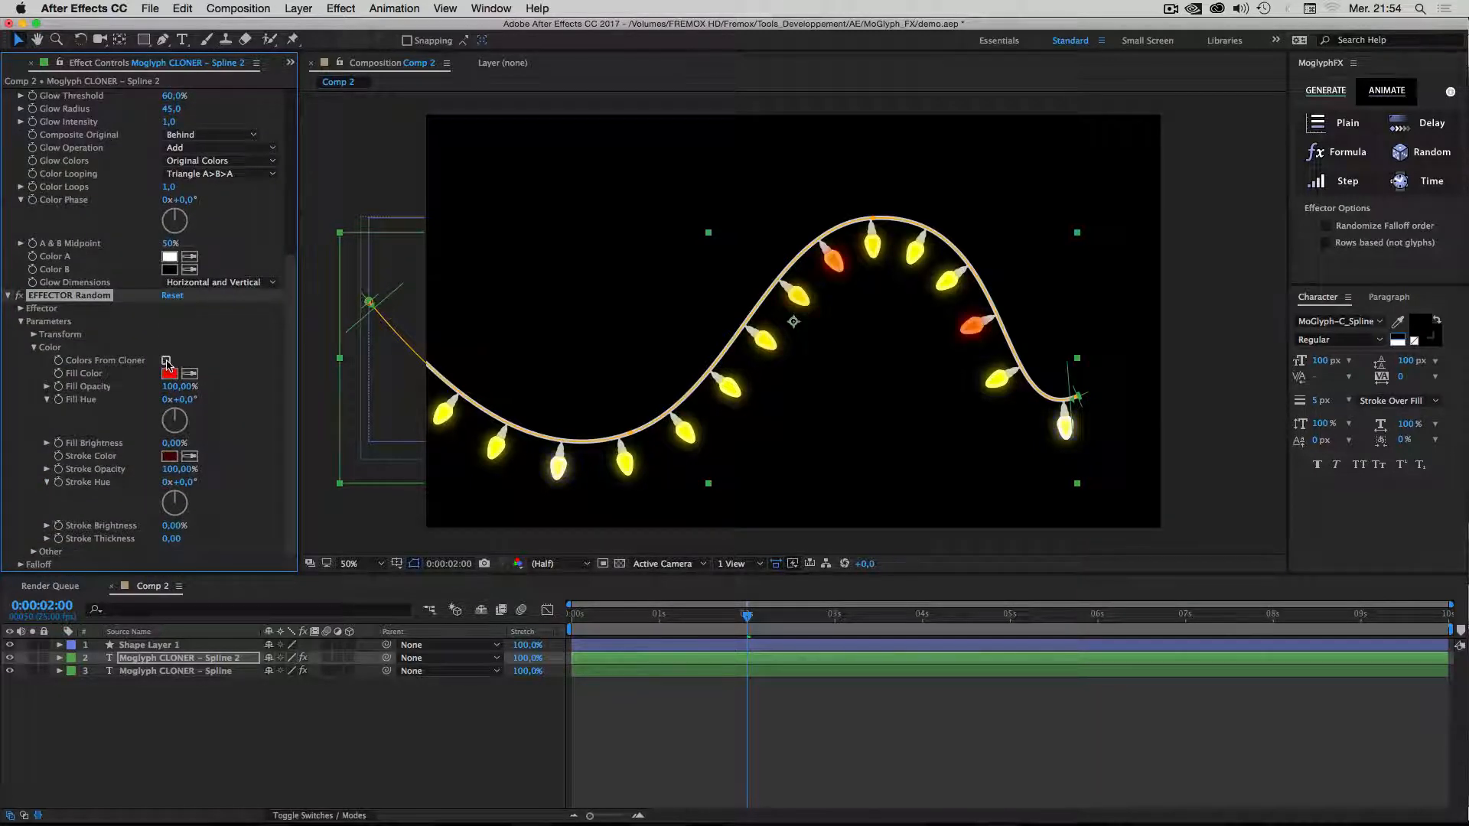
Set the Random effector's Fill Hue to one full revolution and preview the animation.
left_click(165, 399)
type("1")
key("Return")
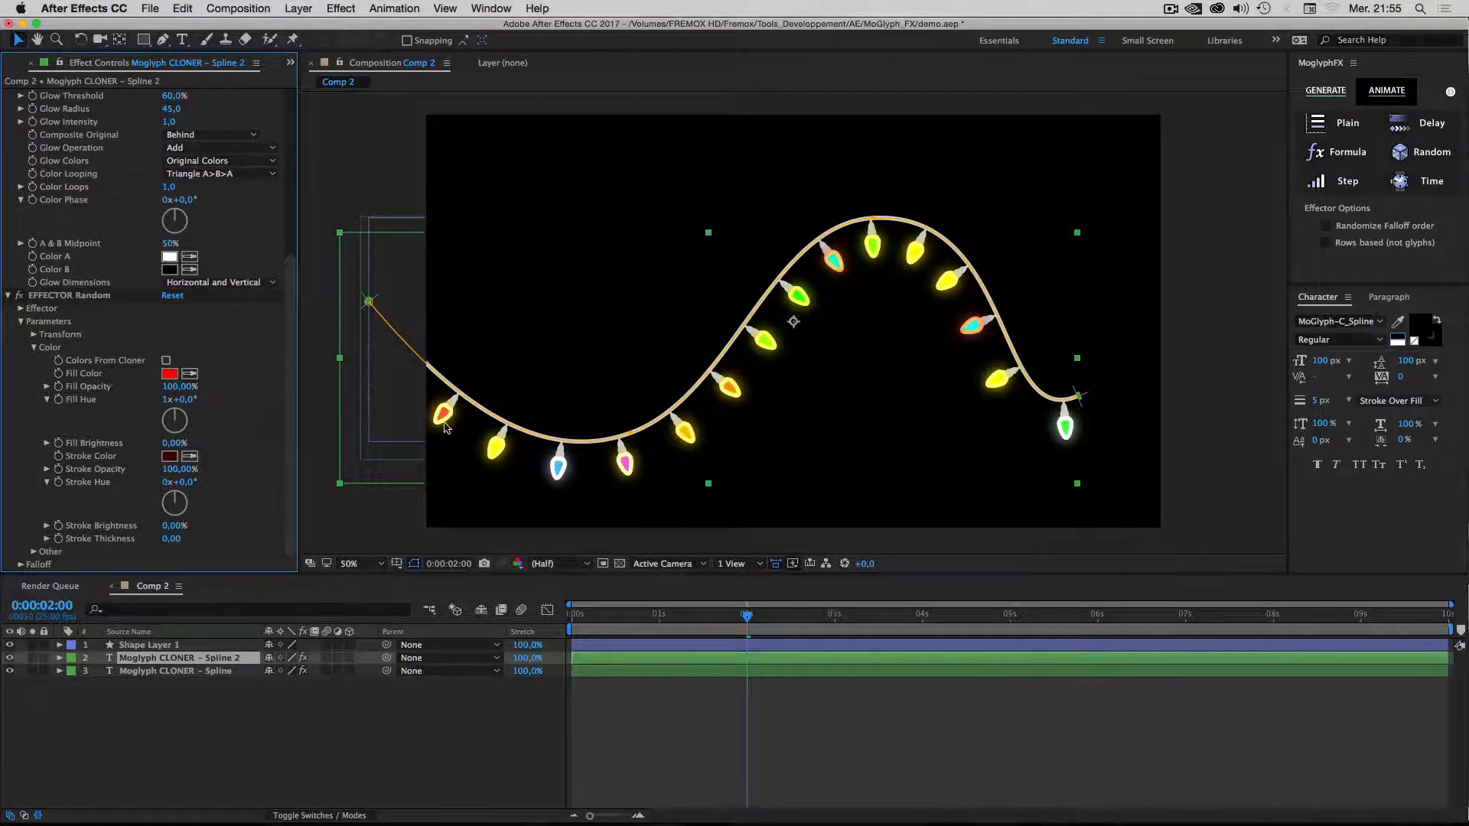
left_click(269, 741)
key("space")
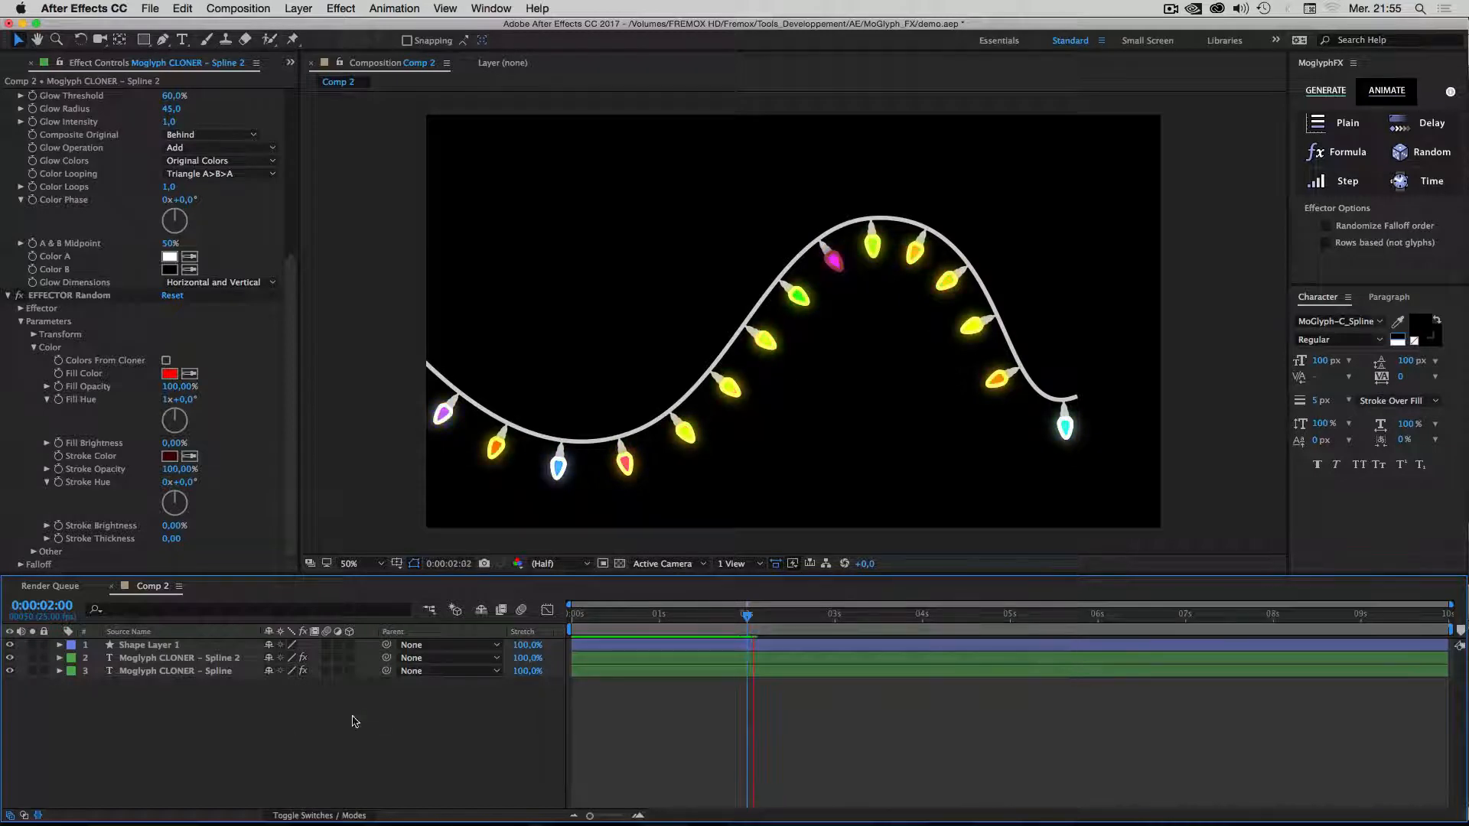
Adjust the Random effector's Stroke Hue to vary the bulbs' outline colors and preview the garland from the start of the timeline.
left_click(585, 618)
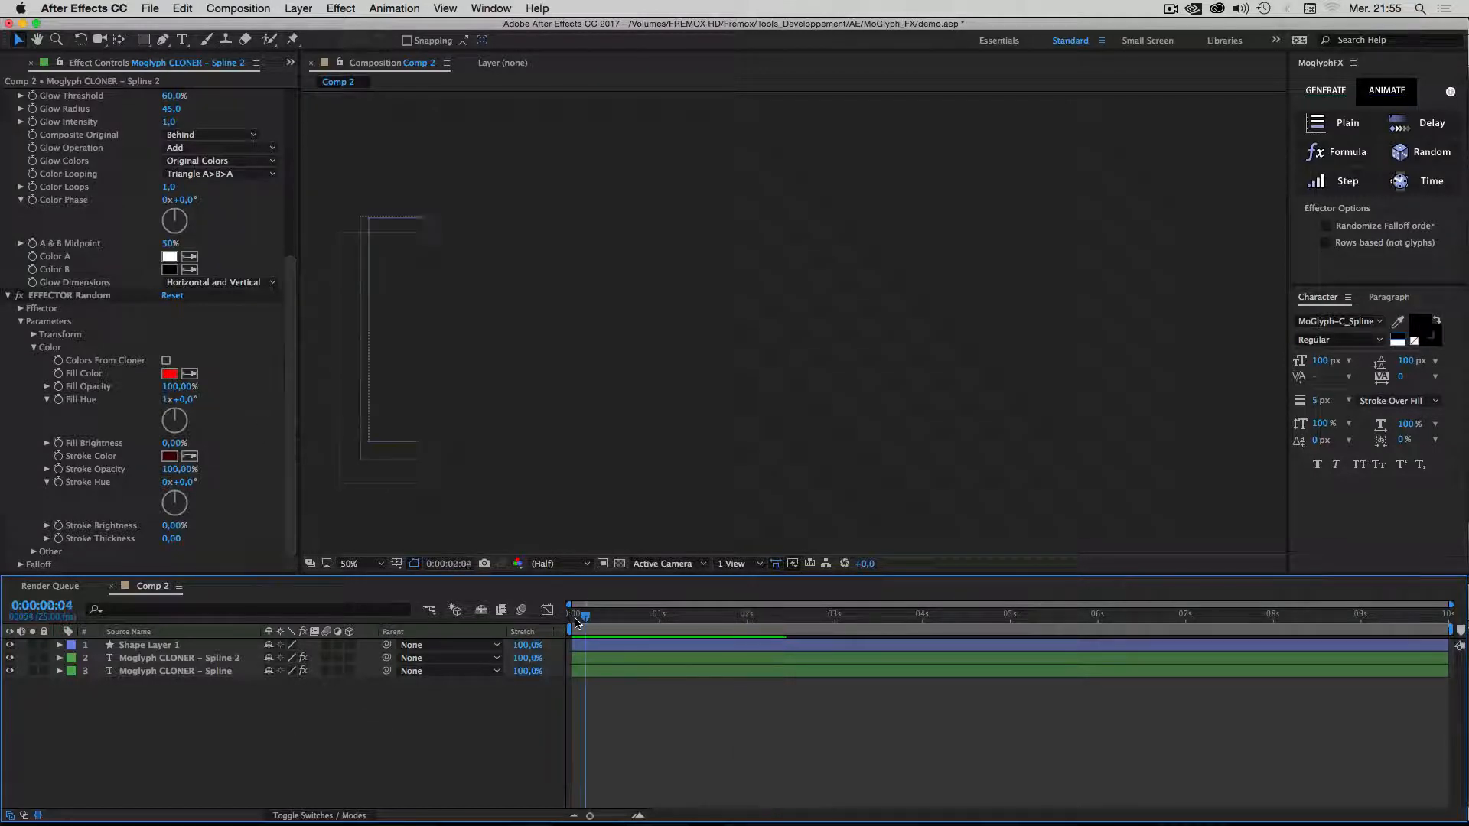
left_click(167, 482)
key("Return")
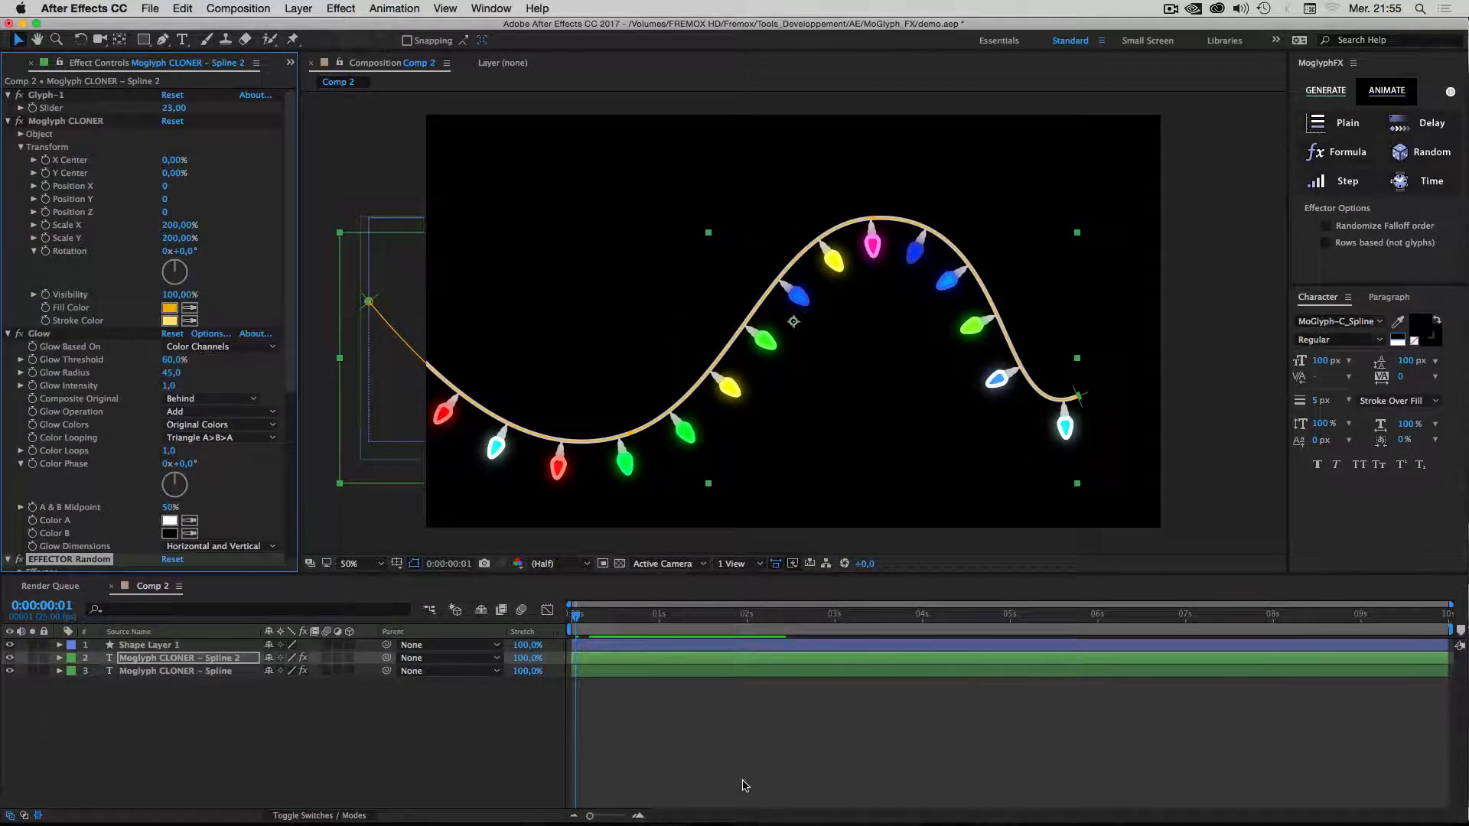
left_click(743, 723)
key("space")
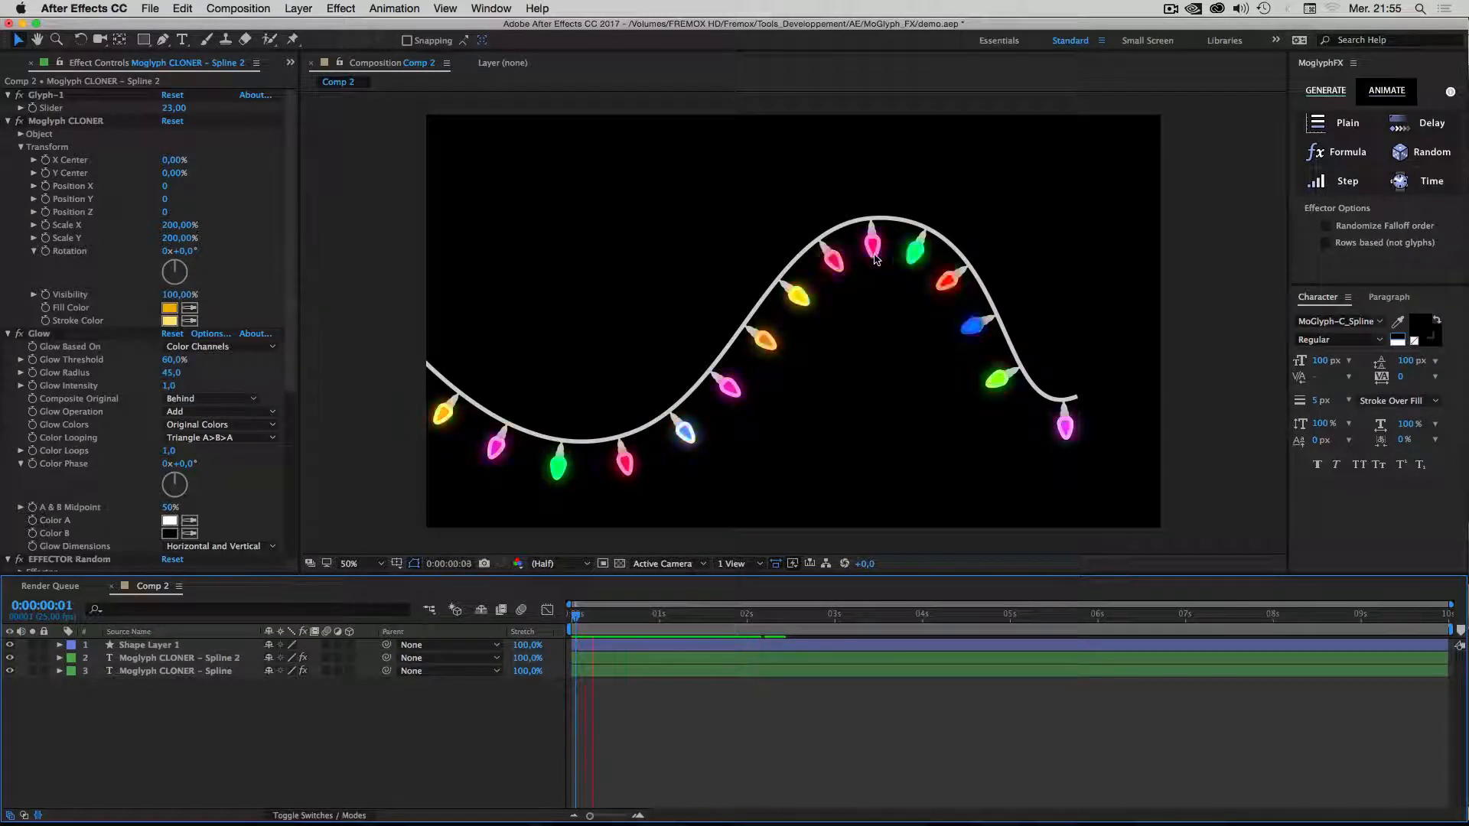
key("space")
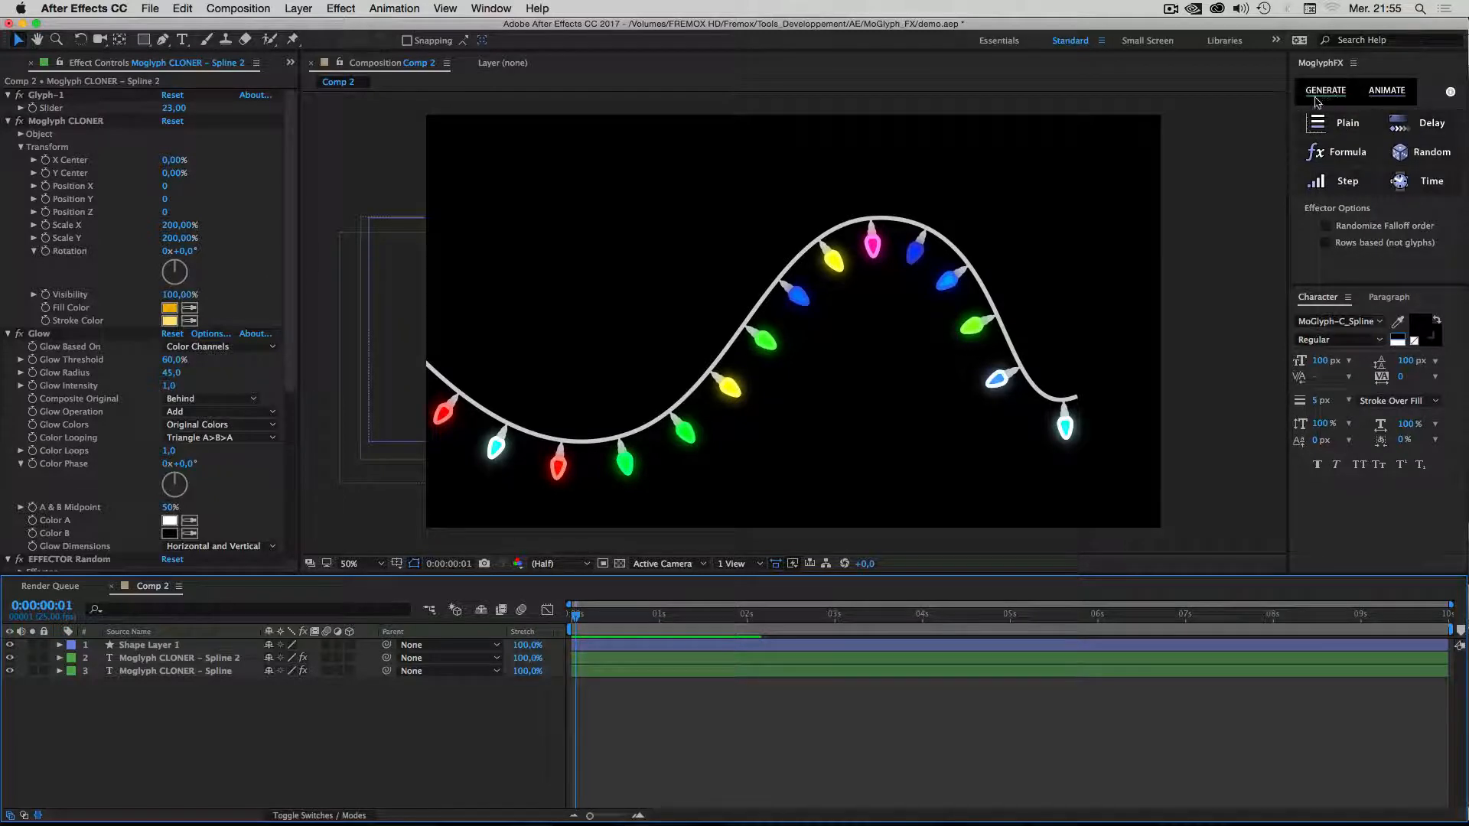
Delete both spline cloner layers and generate a new MoGlyph-C_Spline spline cloner along Shape Layer 1's path.
left_click(141, 658)
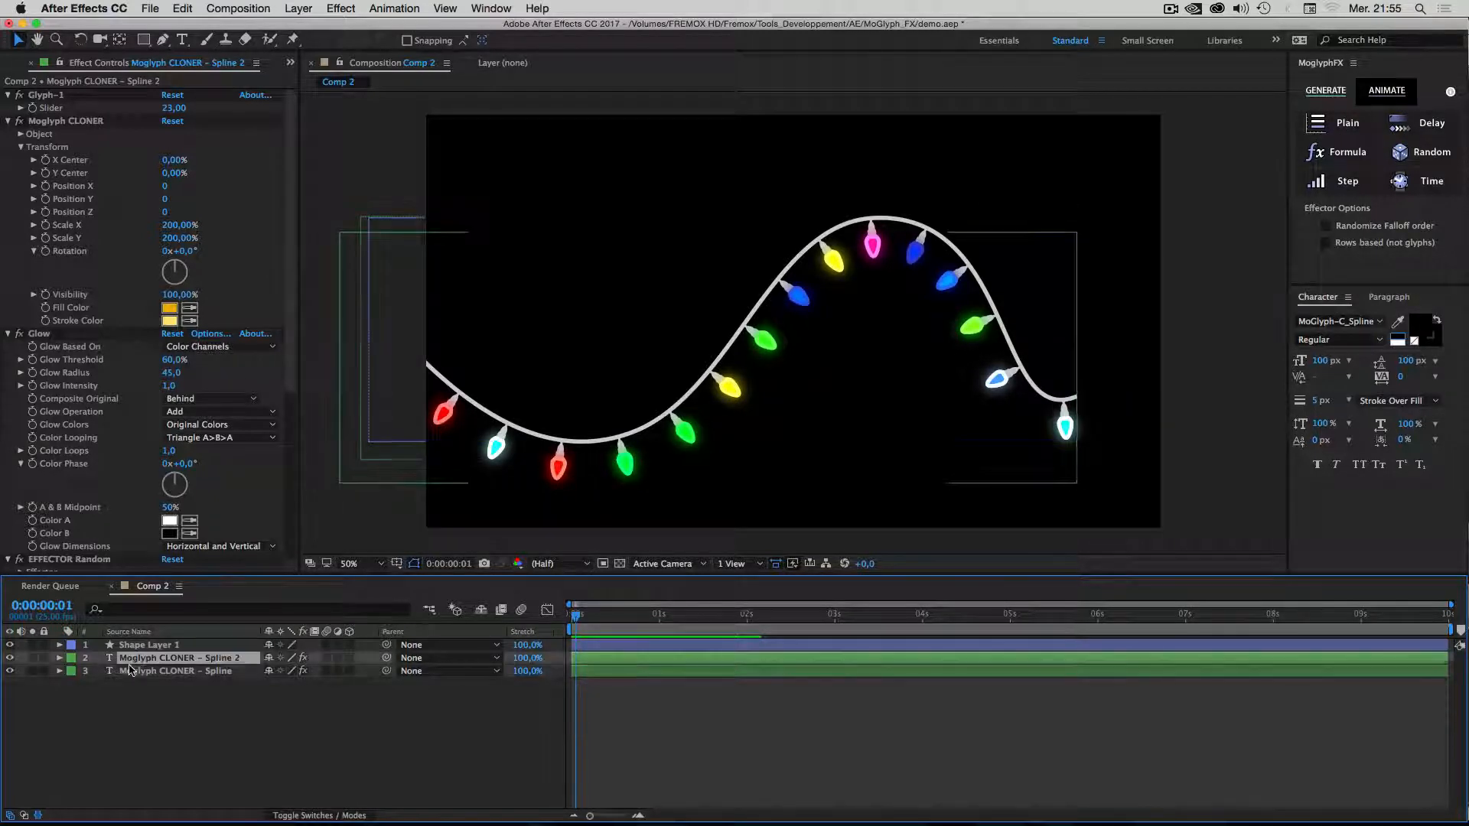
left_click(130, 671, "shift")
key("Delete")
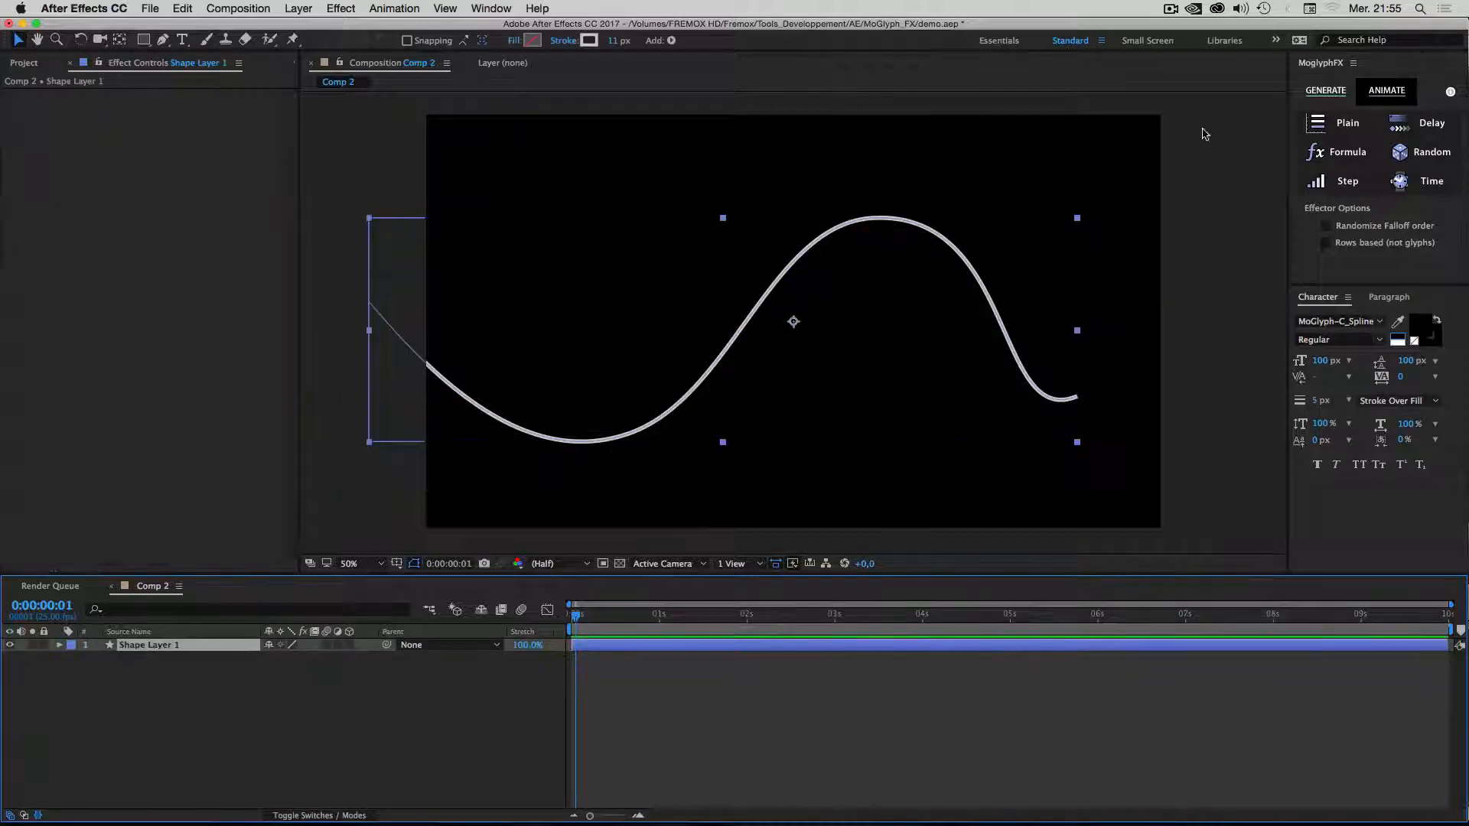
left_click(1332, 91)
left_click(1319, 129)
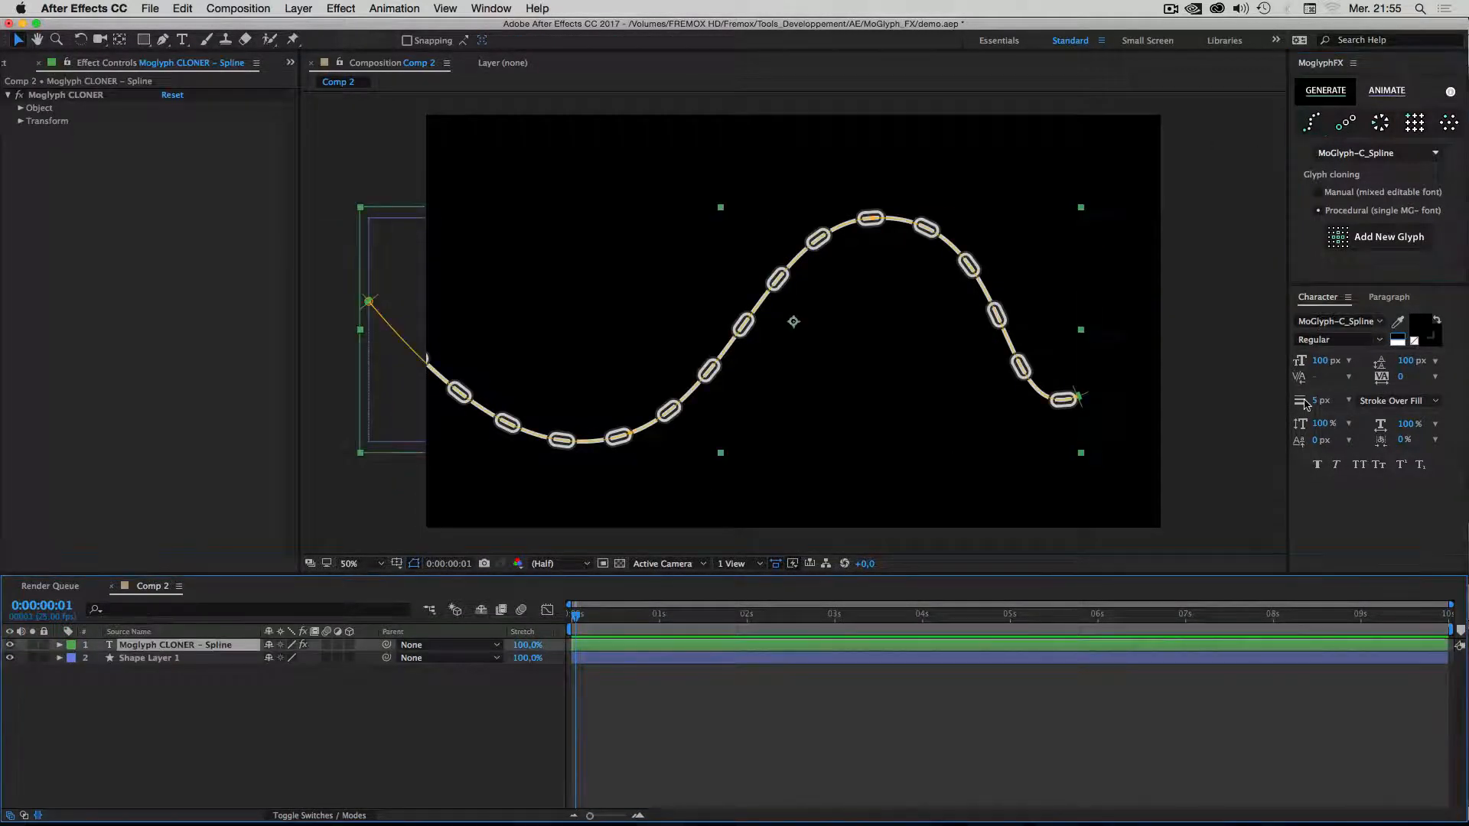
Set the clones' stroke width to 0 px and add the electric plug glyph as the clone shape.
left_click_drag(1316, 404, 1220, 401)
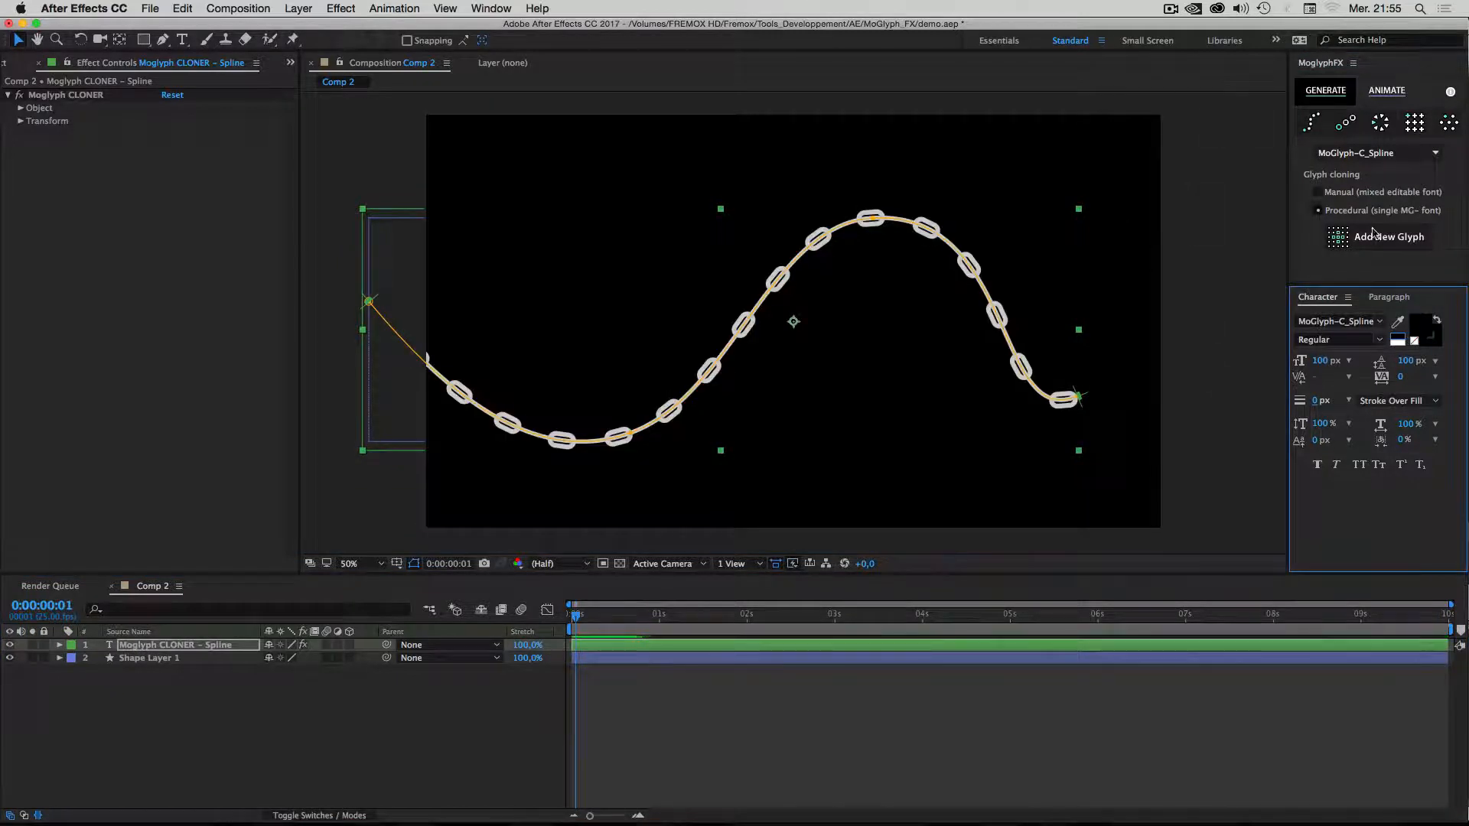
left_click(1400, 239)
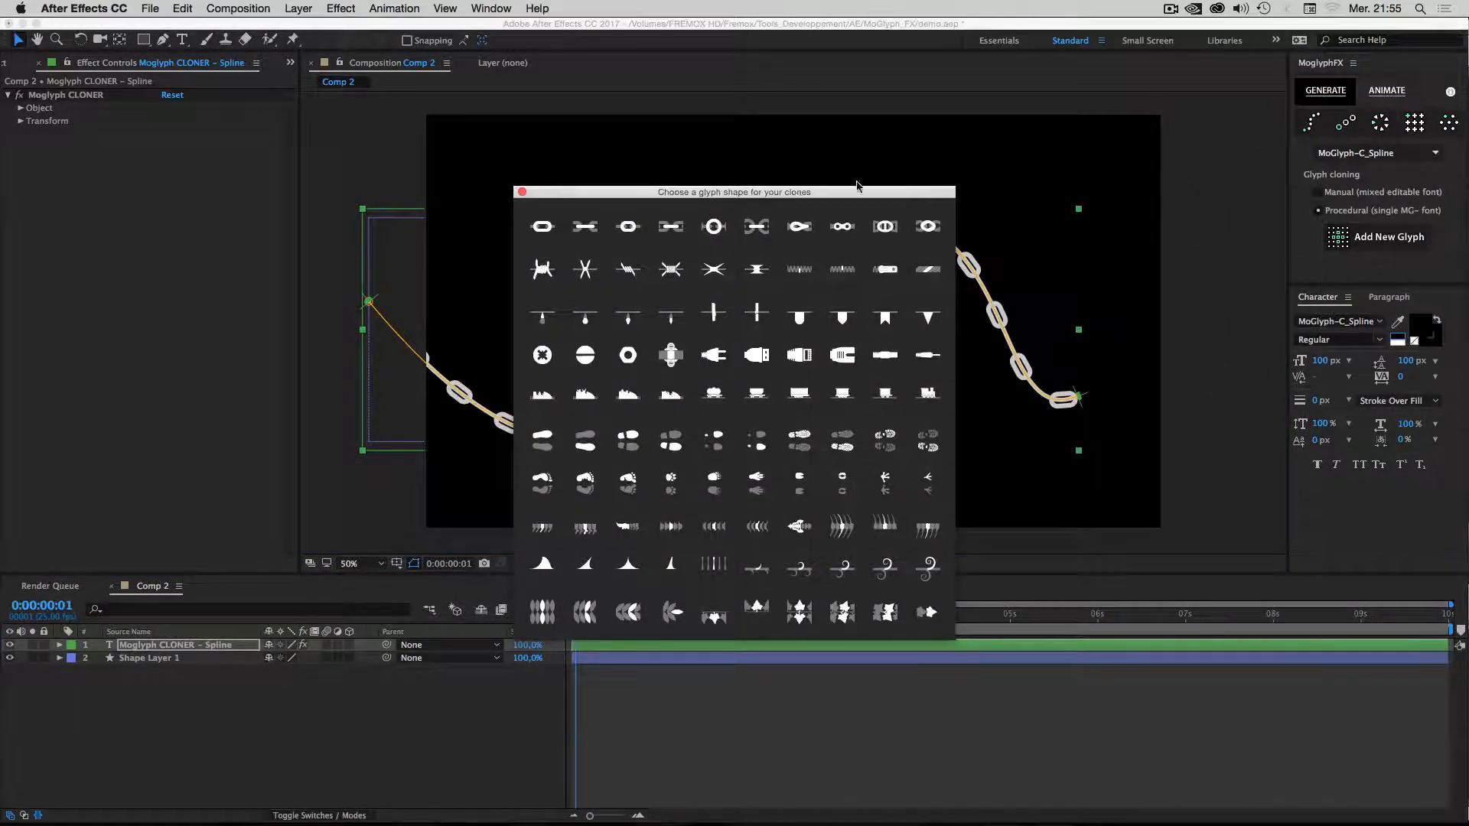
left_click_drag(857, 185, 1397, 164)
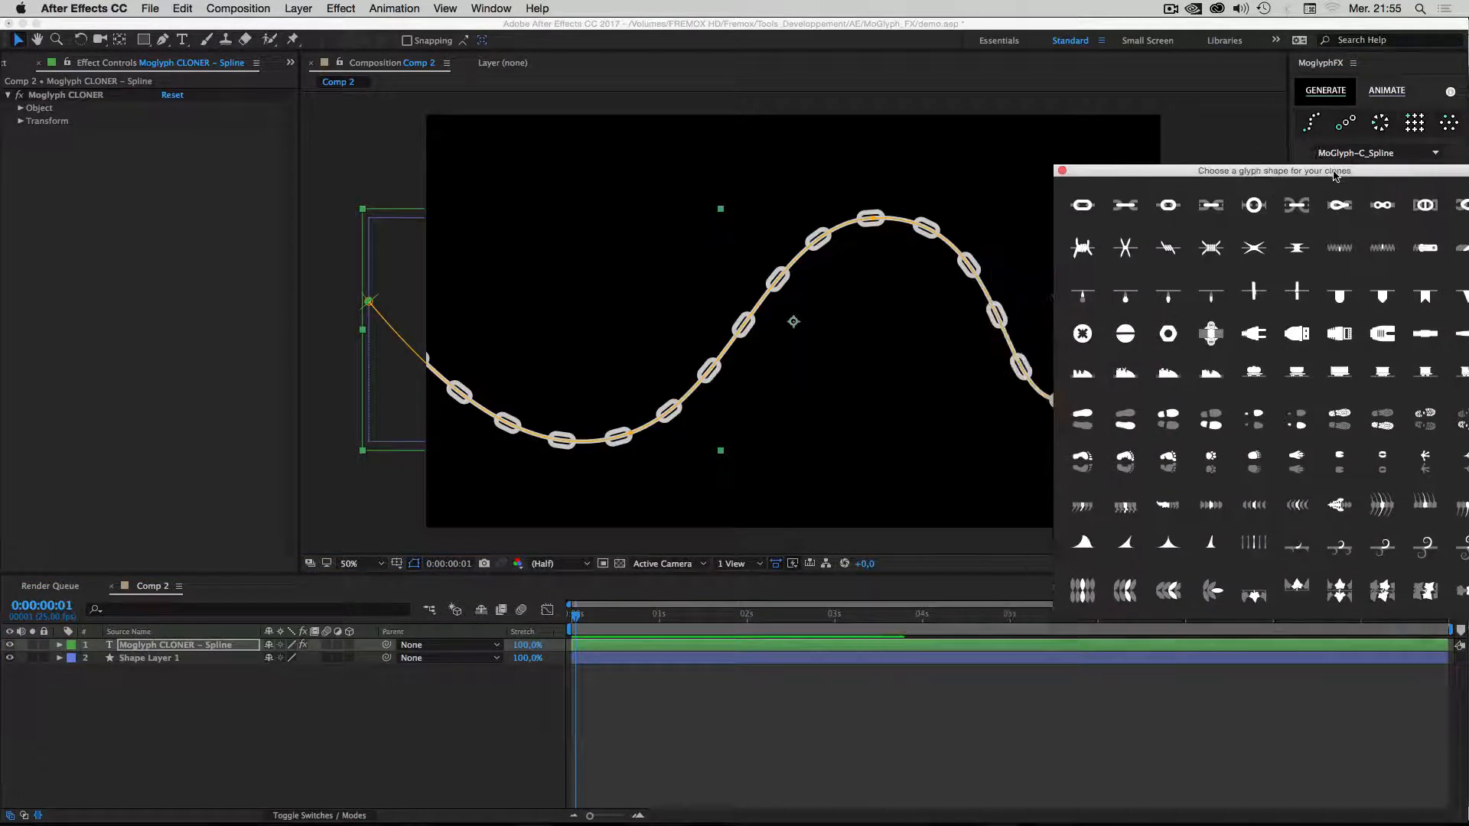
left_click(1256, 337)
left_click(1065, 171)
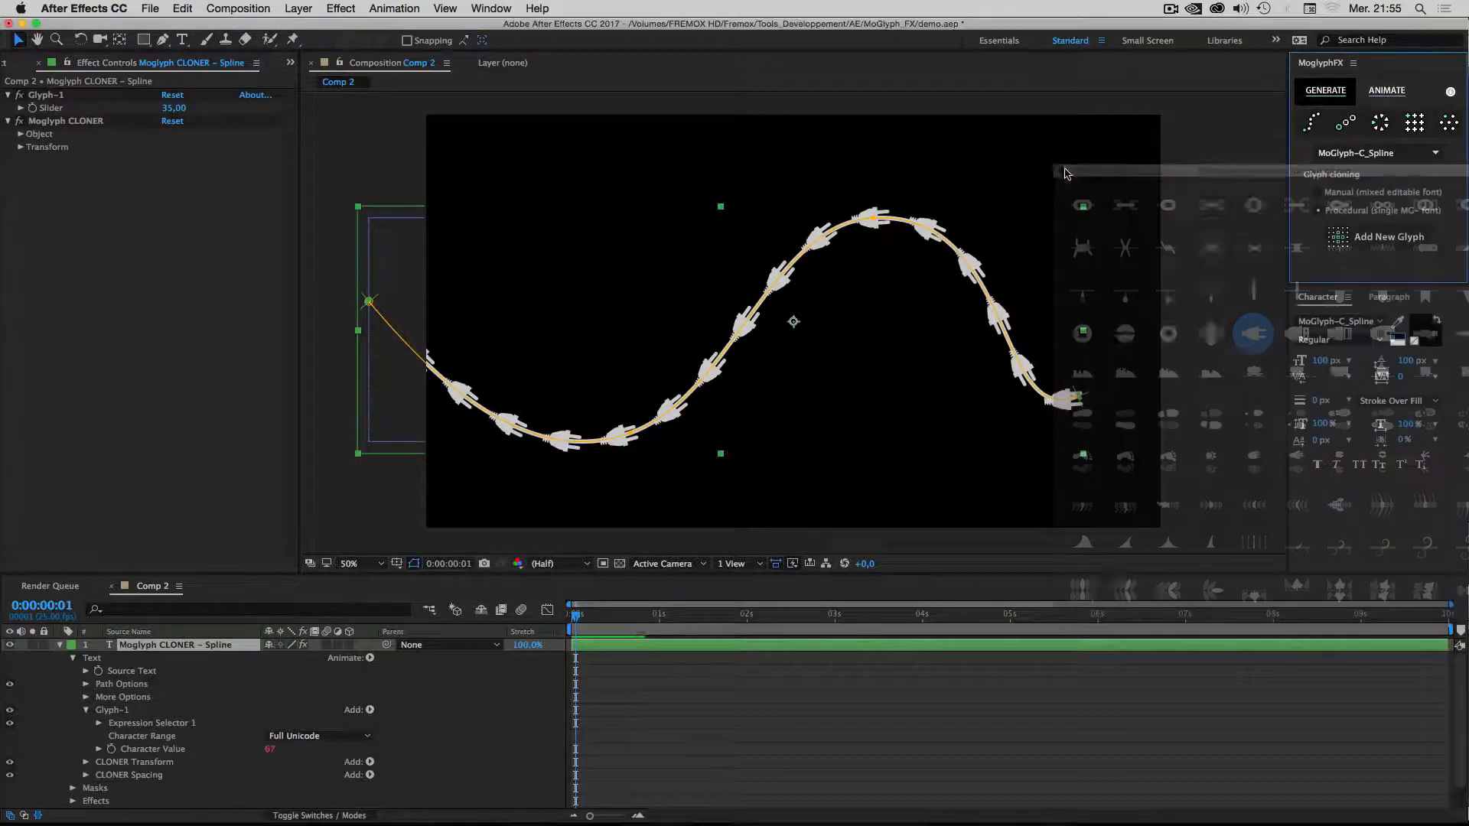
Set the Moglyph CLONER's Count to 1 and its Rotation to 180° so a single plug faces outward.
left_click(21, 134)
left_click(167, 225)
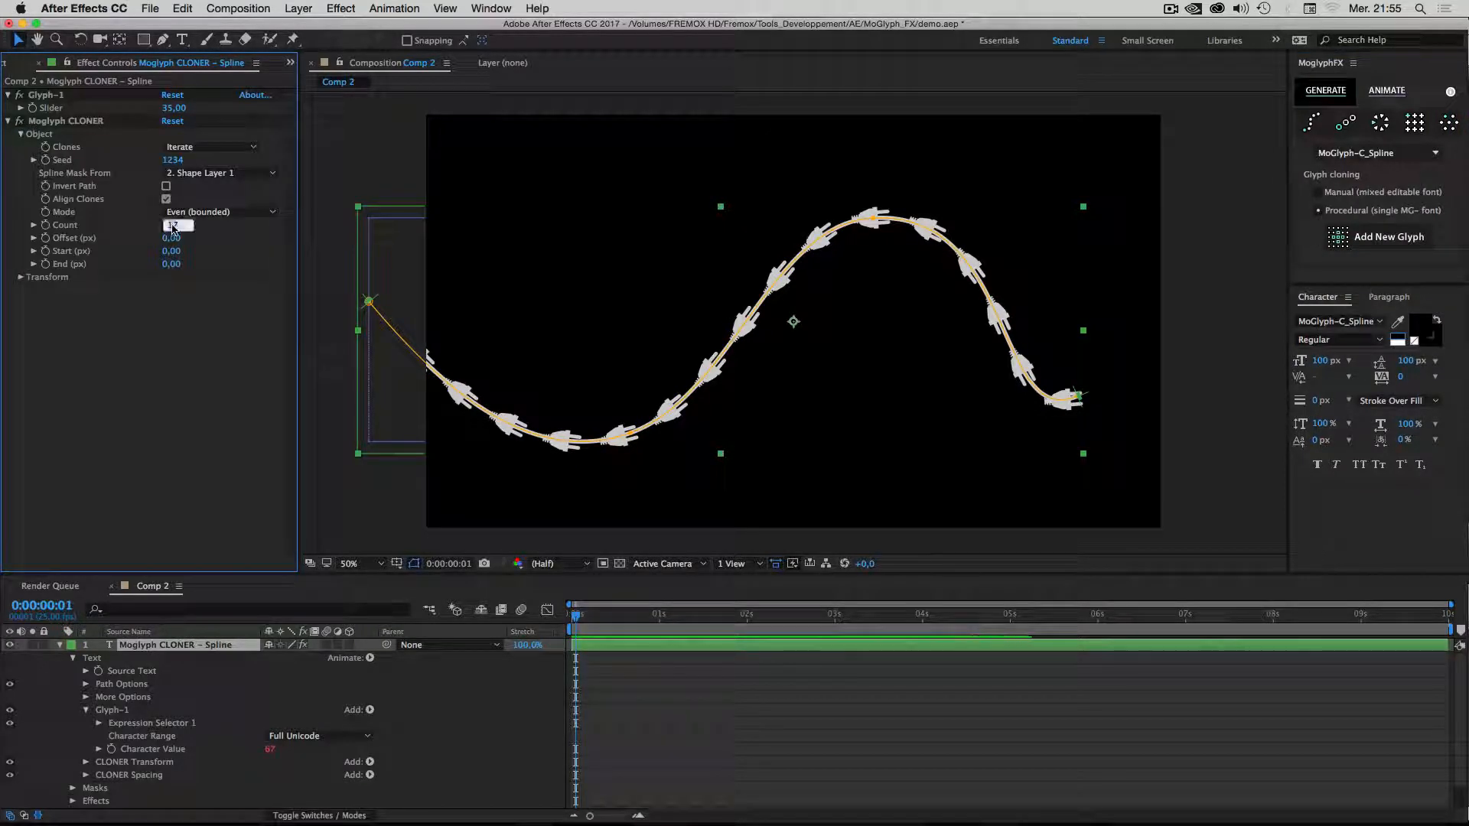
type("1")
key("Return")
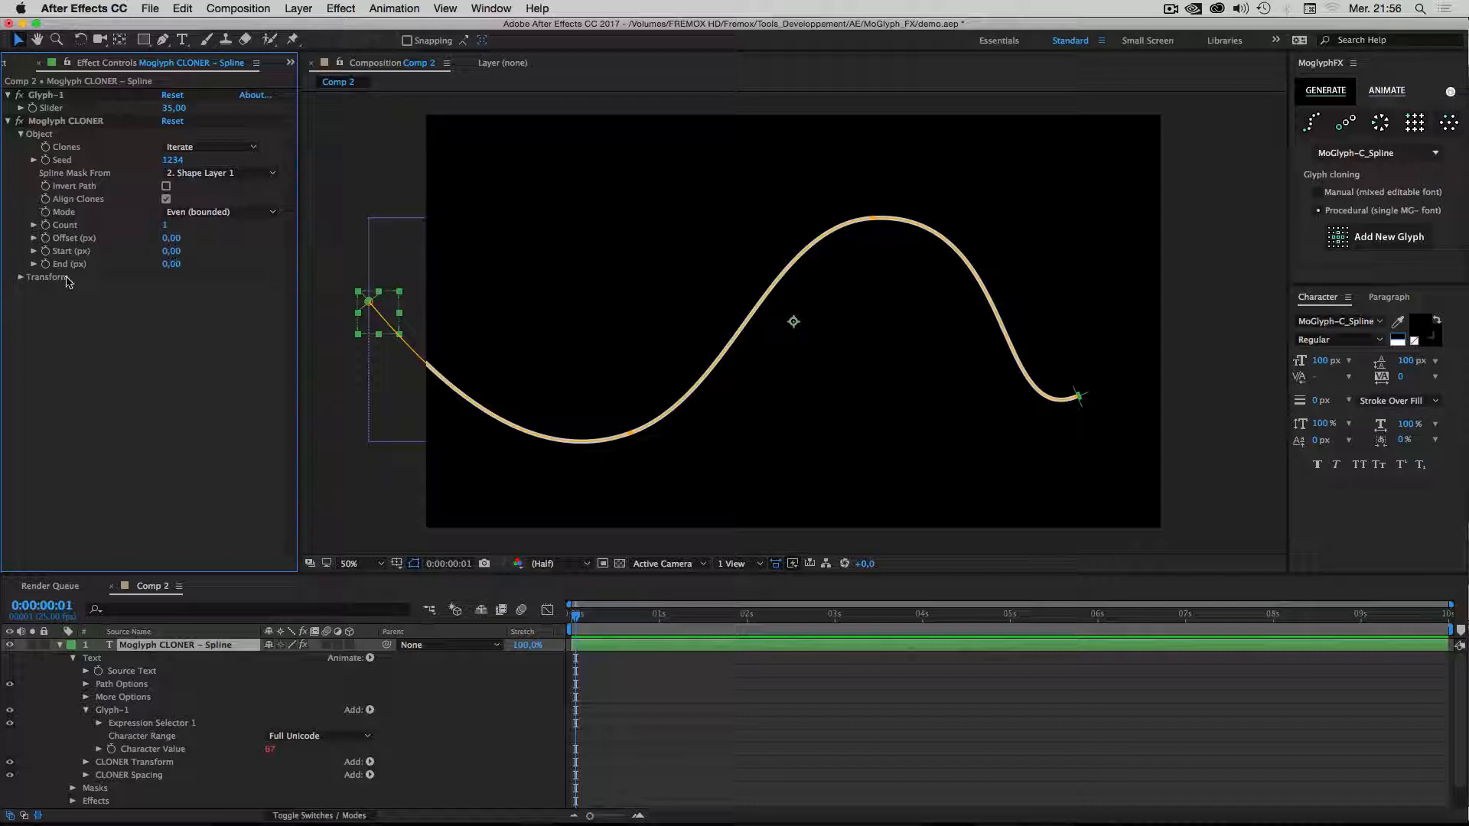
left_click(22, 277)
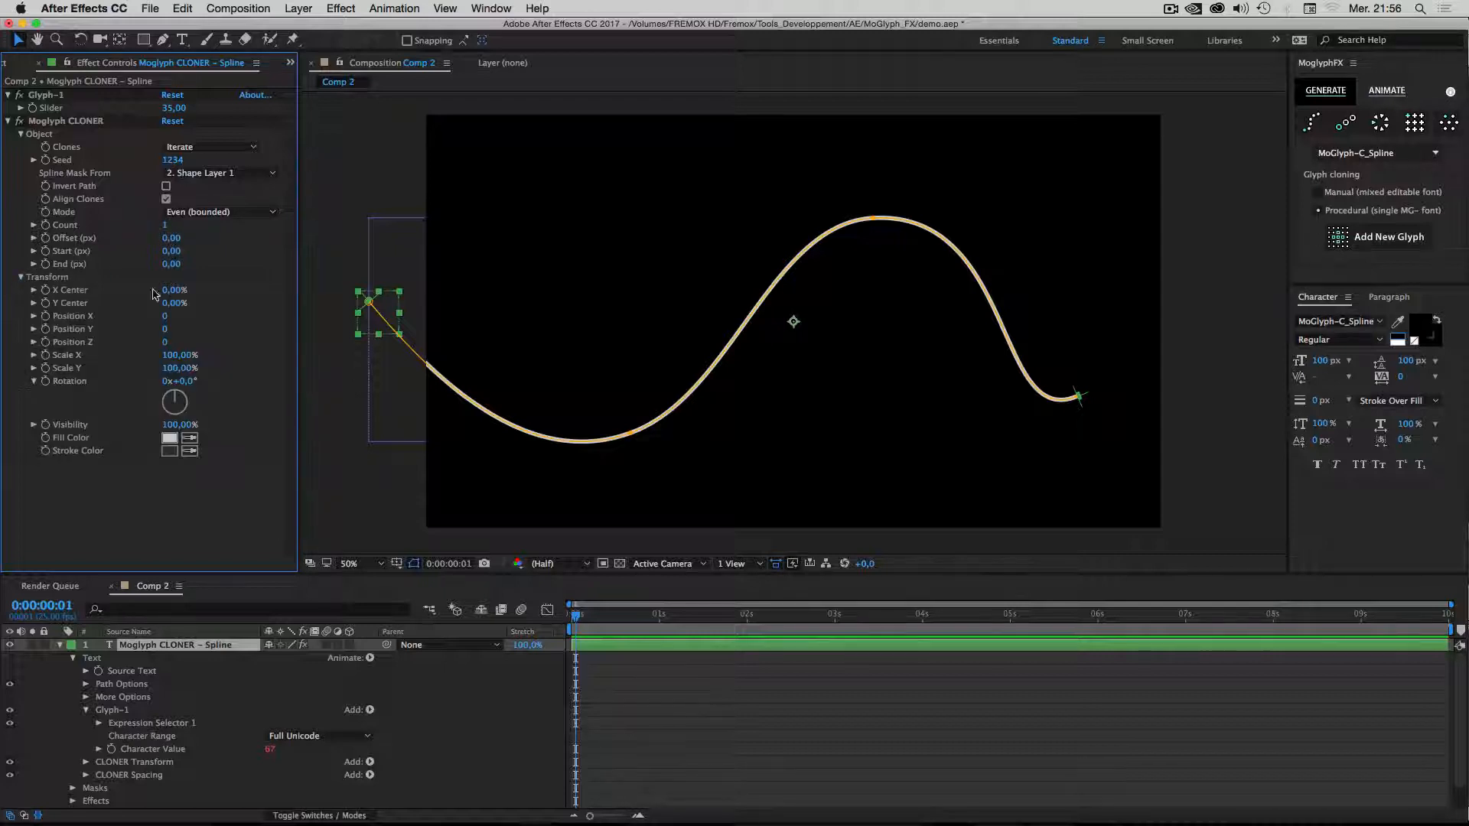
left_click(184, 382)
key("Return")
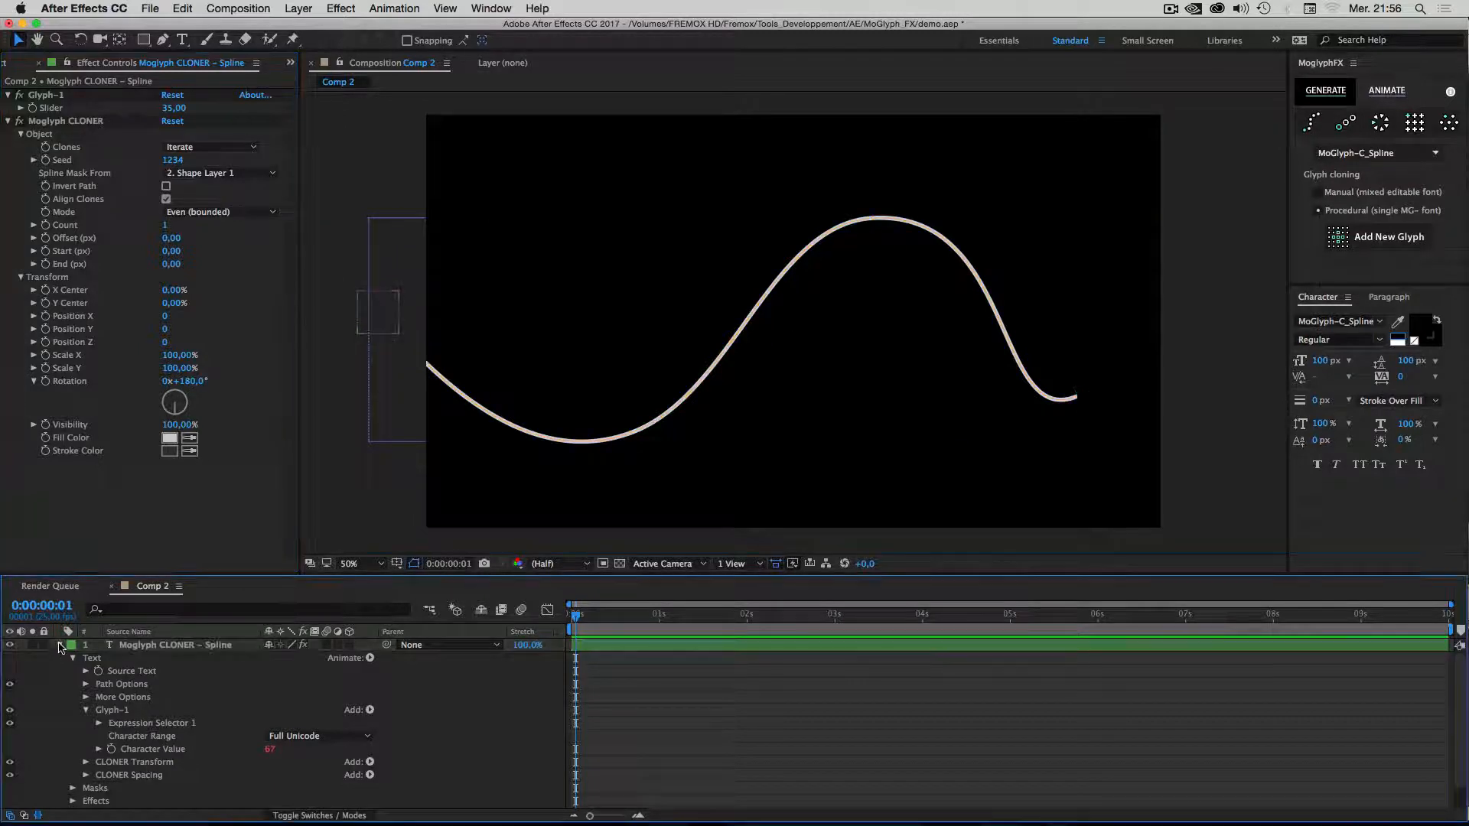
Move the starting point of Shape Layer 1's path inward so the plug end of the cable lies inside the frame.
left_click(60, 645)
left_click(474, 425)
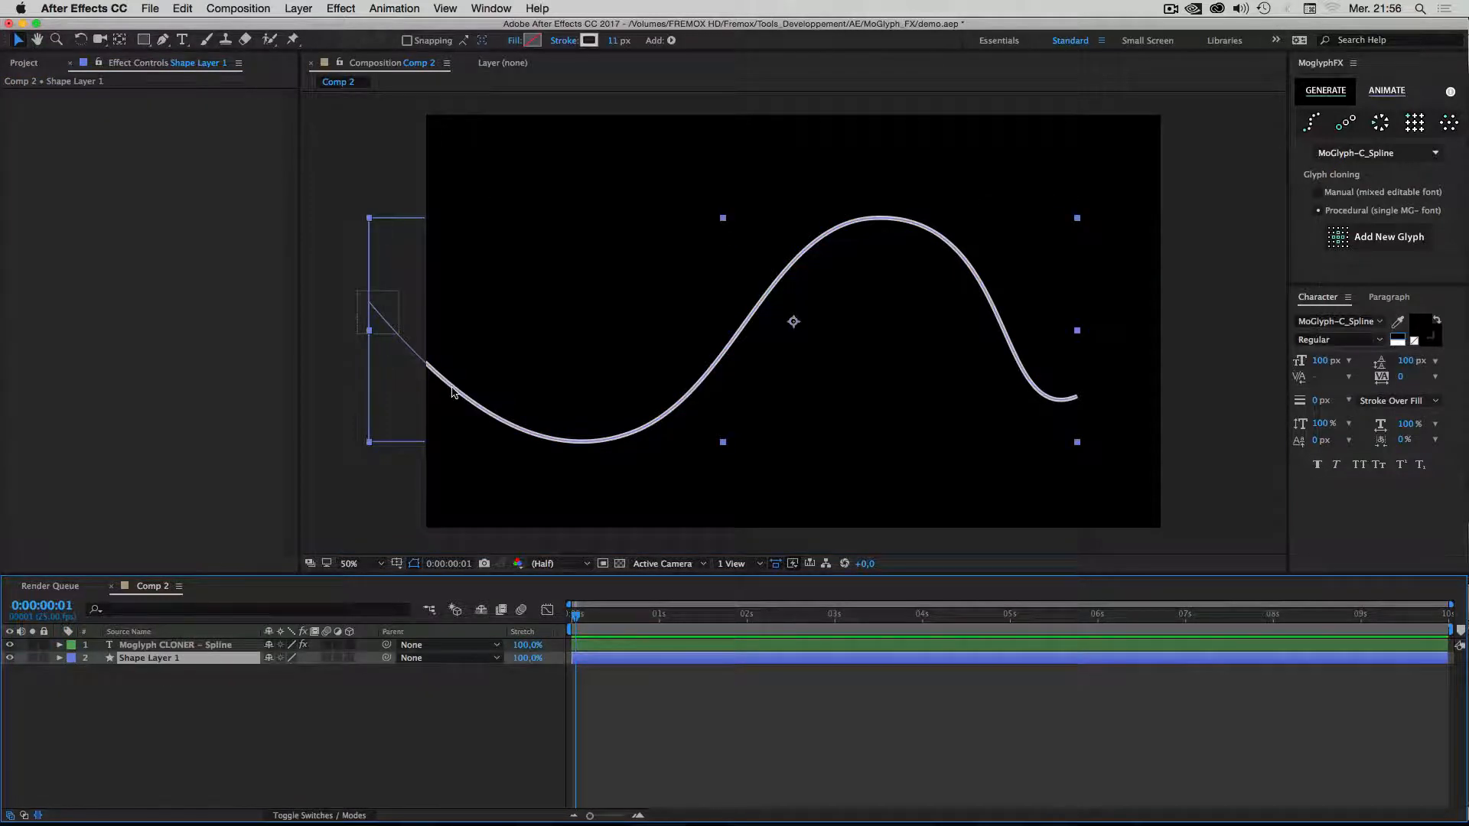
left_click(452, 392)
left_click_drag(370, 303, 556, 299)
left_click(334, 683)
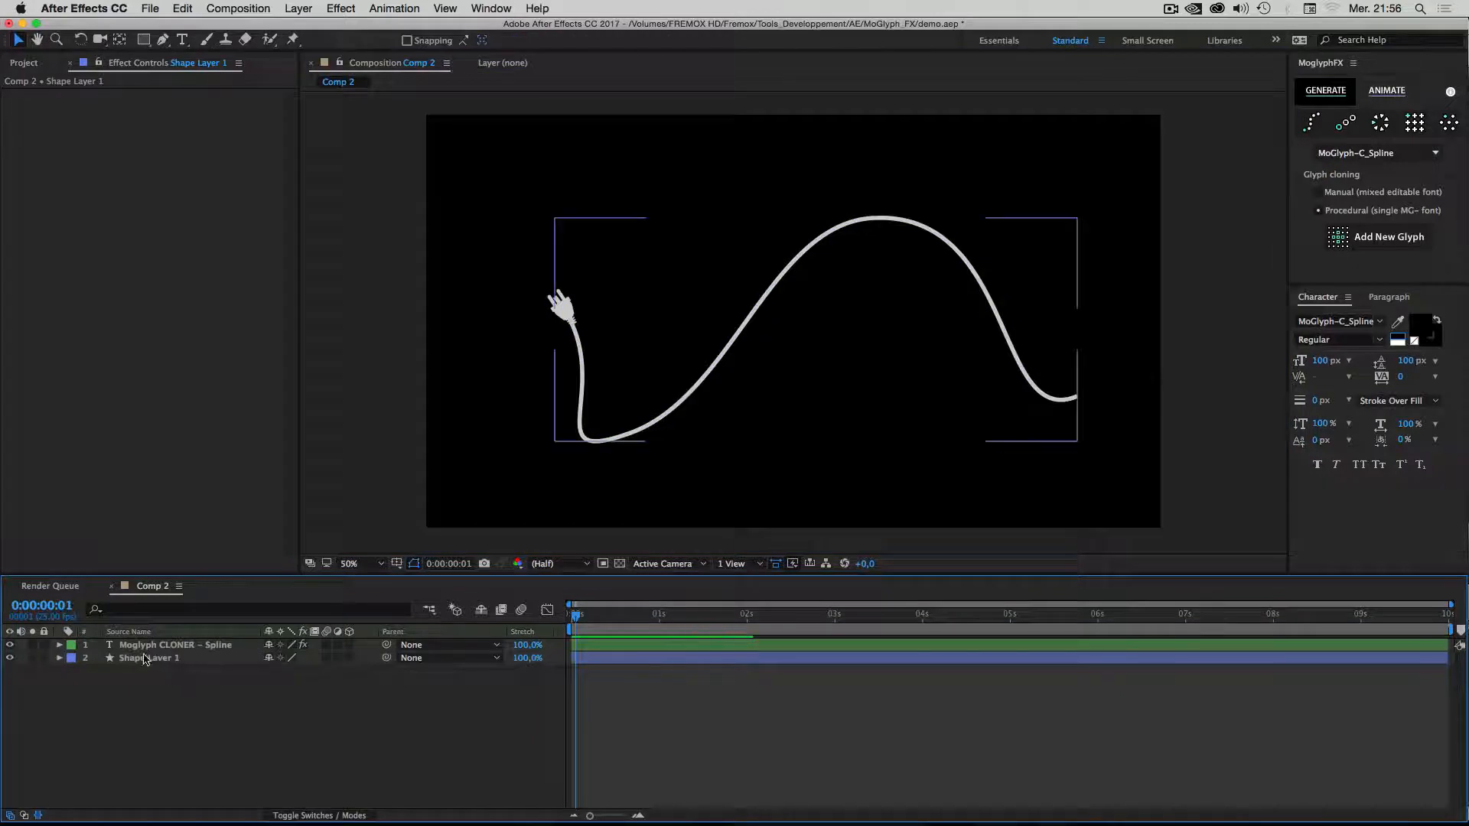
Set the cloner's Offset to -80 px so the plug's base meets the start of the cable, and inspect it up close.
left_click(145, 647)
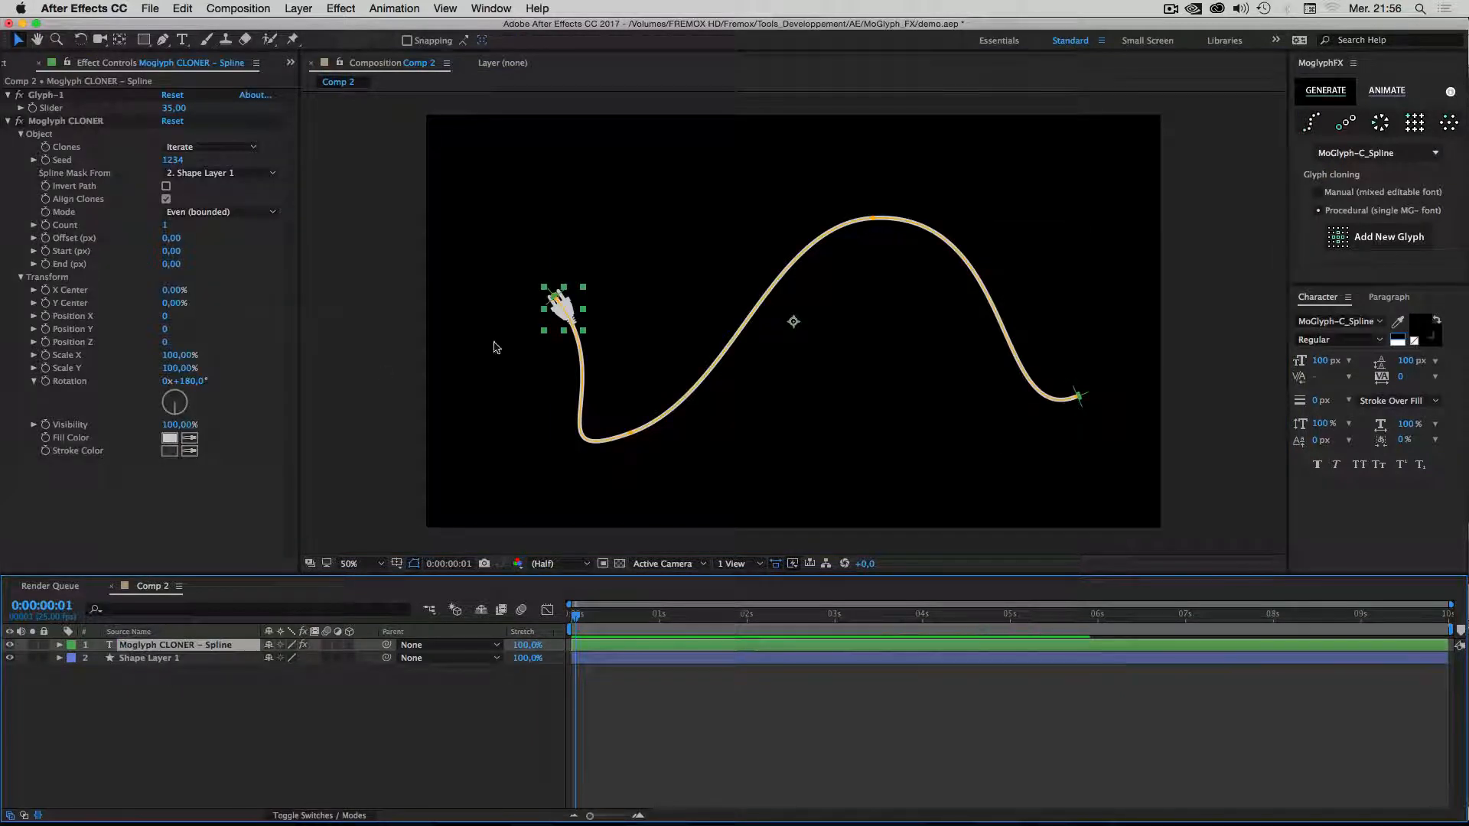
key("slash")
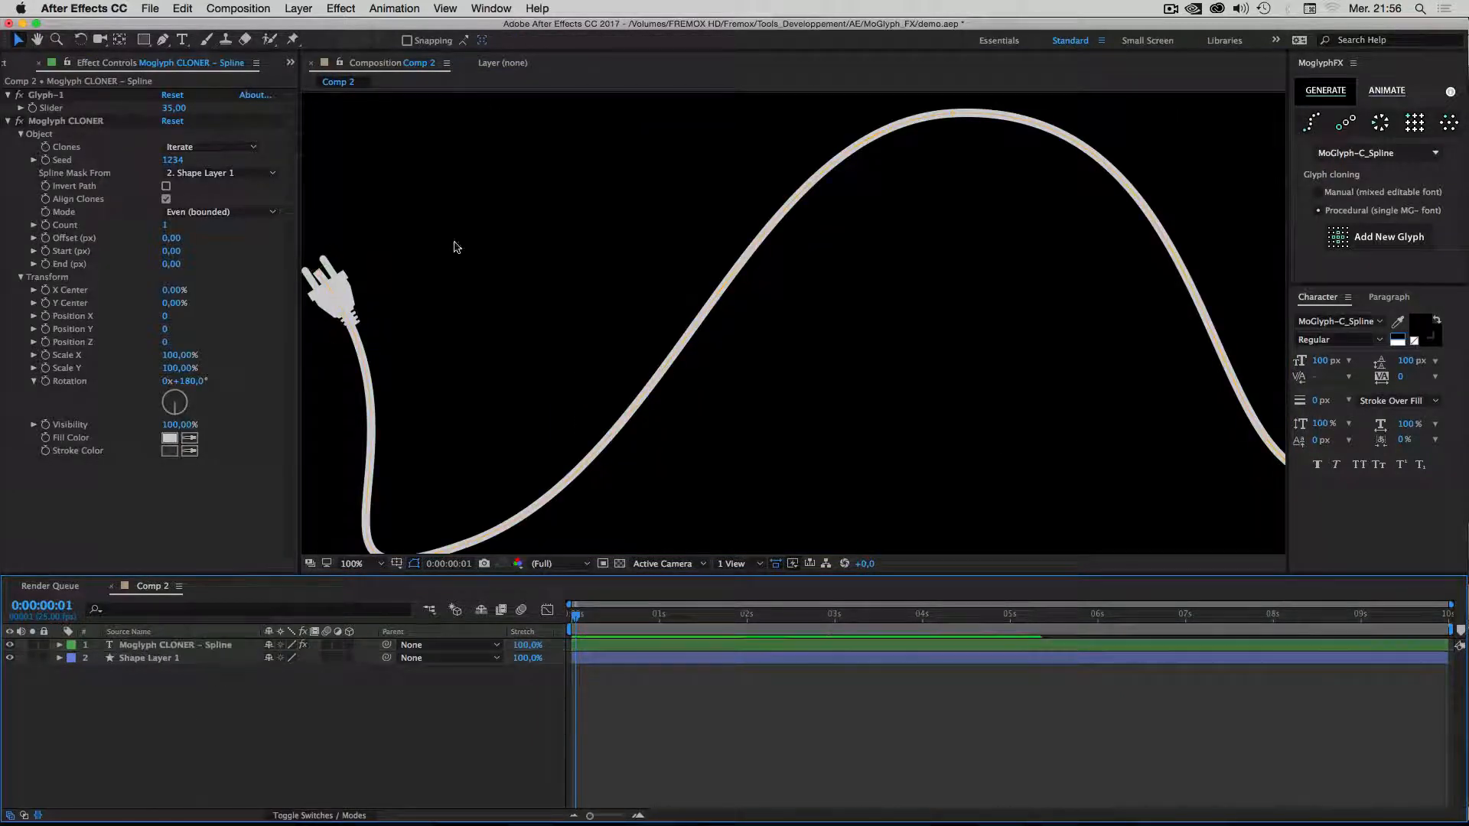
key("comma")
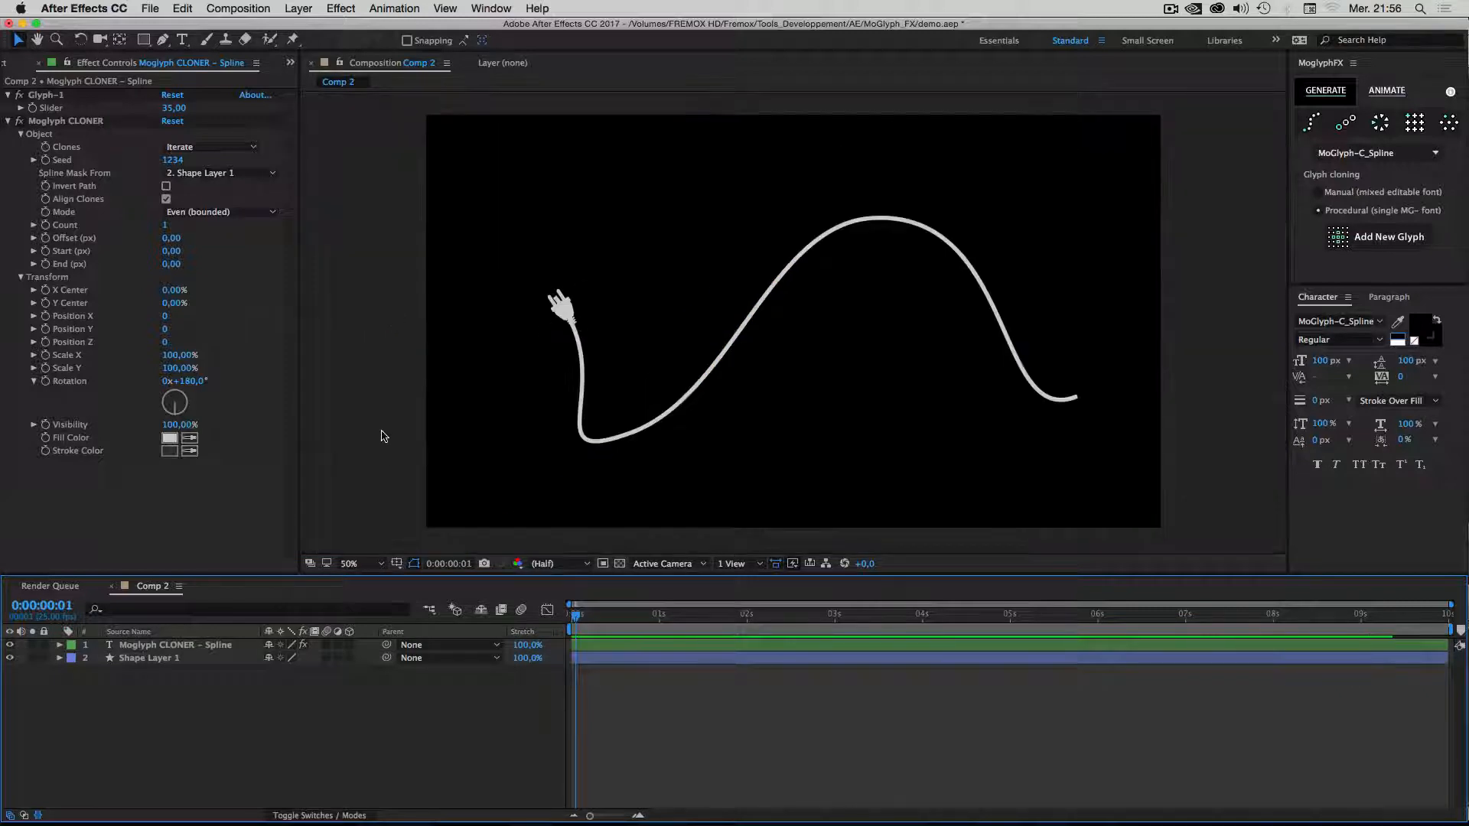
left_click(147, 658)
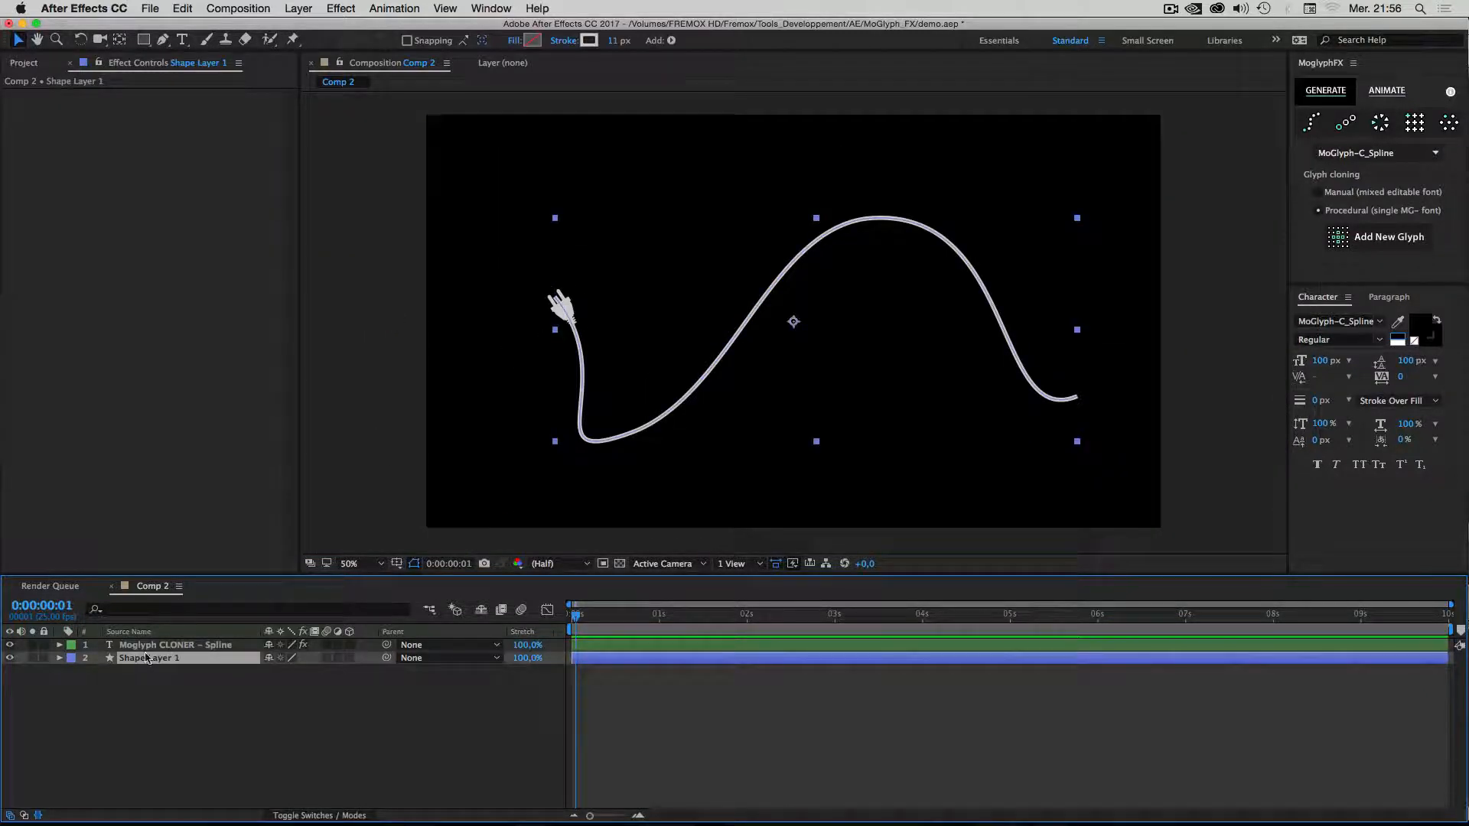
left_click(149, 645)
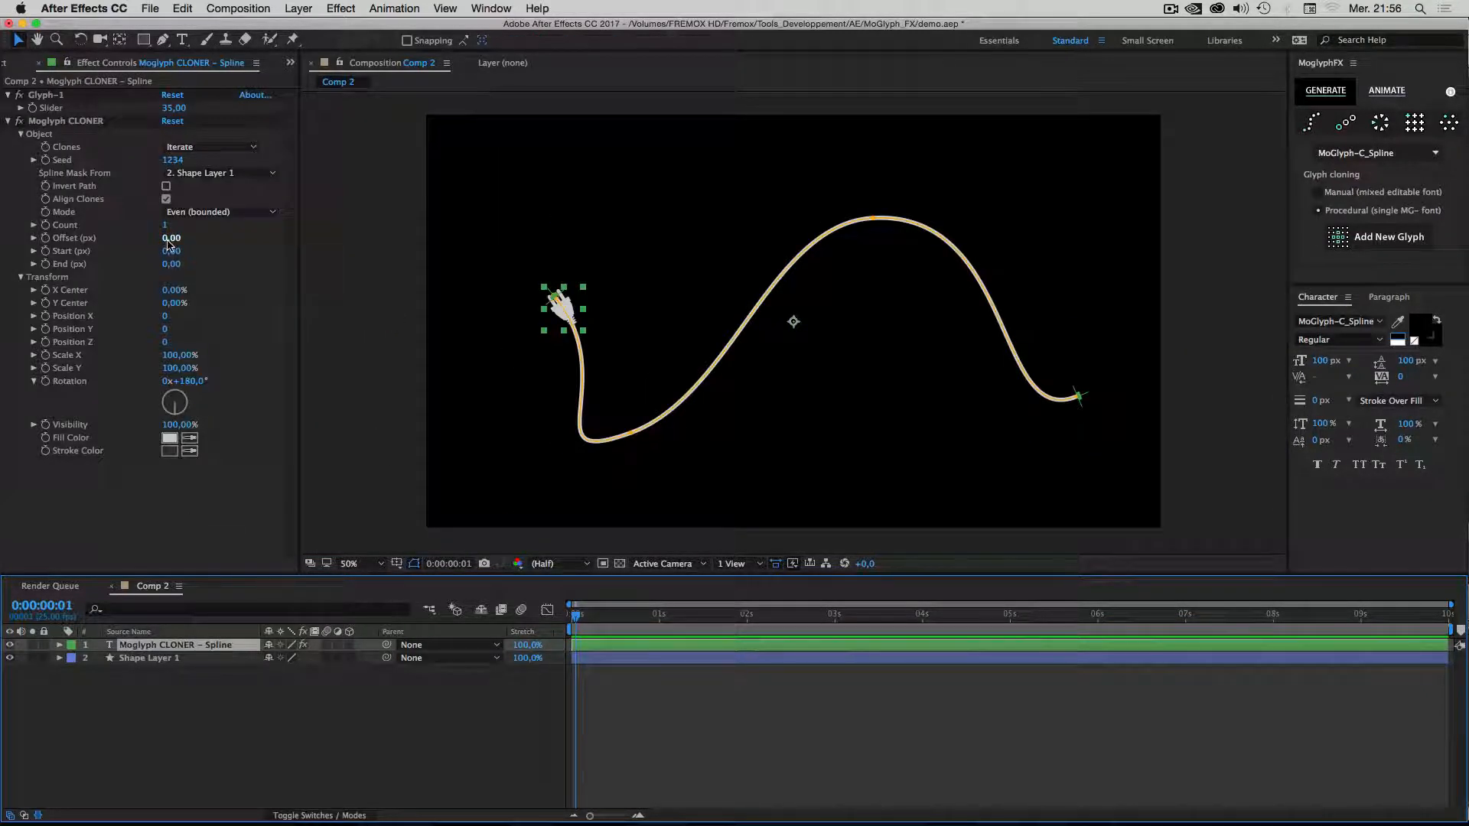
left_click_drag(172, 239, 180, 248)
scroll(490, 327, "up", 1)
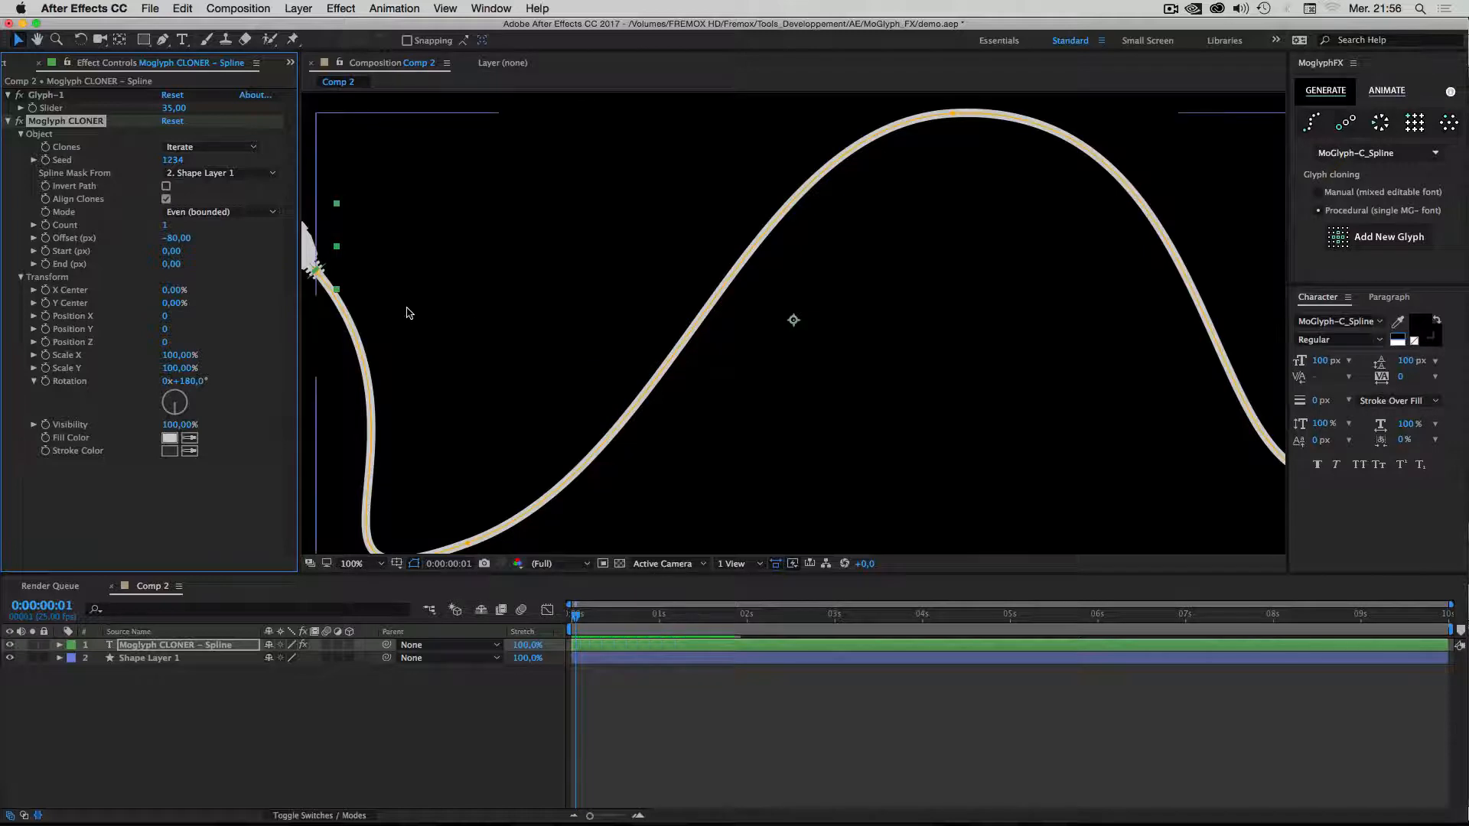
left_click(287, 716)
left_click_drag(460, 250, 696, 272)
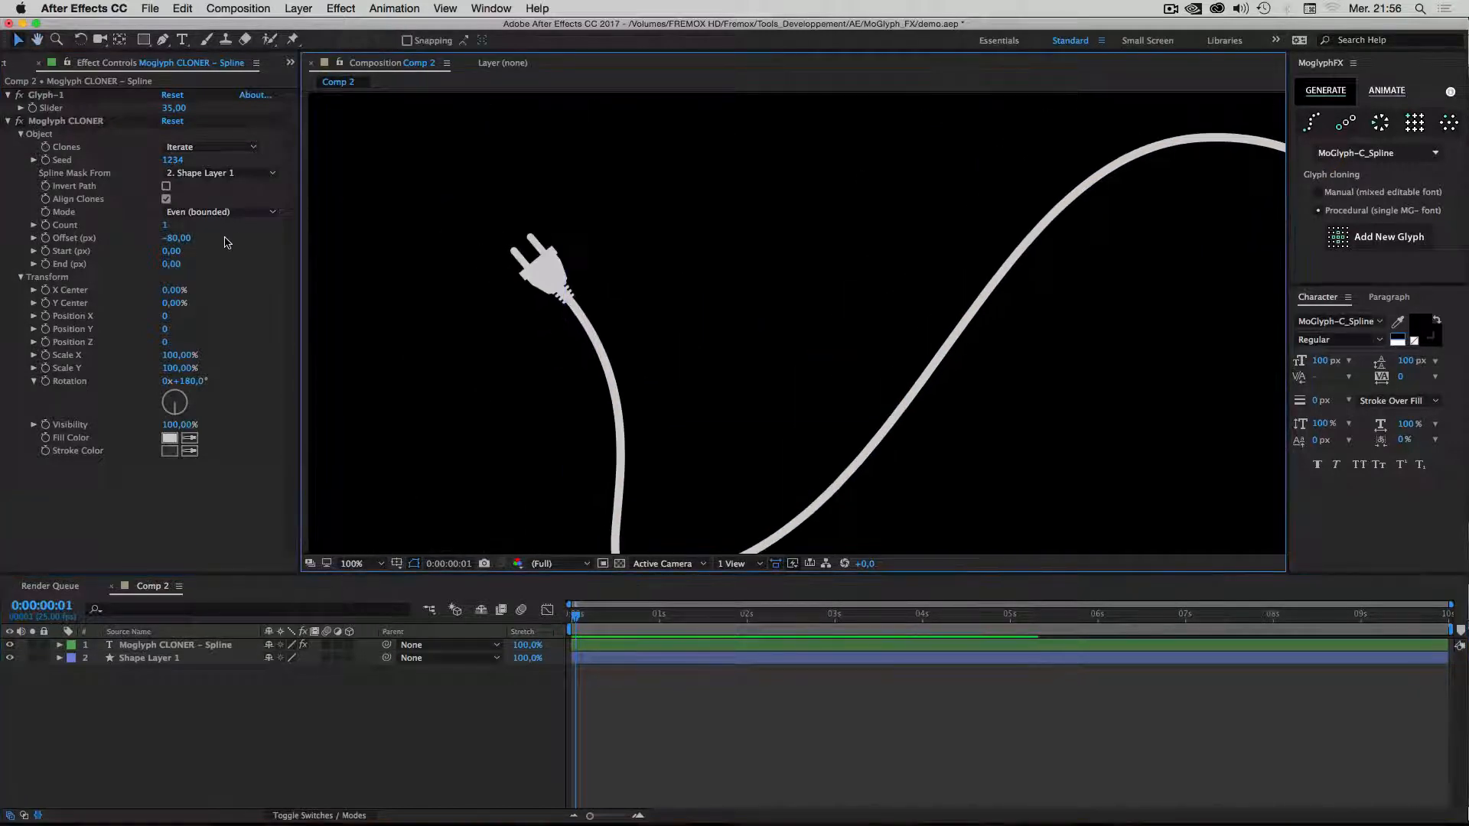
Set the cloner's Offset to 0 and back to -80 px to compare the plug's position on the path.
left_click(187, 242)
type("0")
left_click(607, 289)
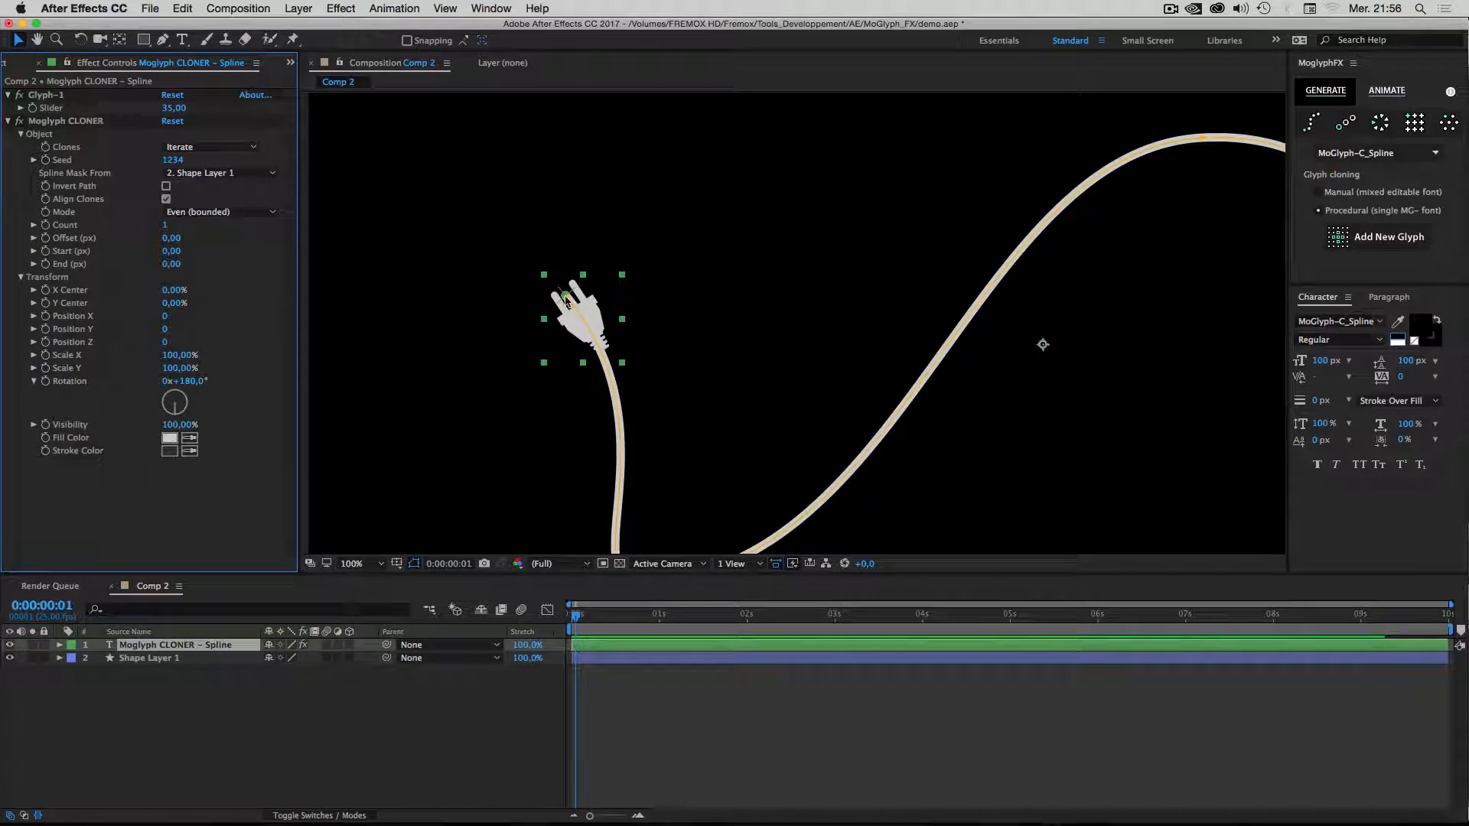
left_click(178, 242)
type("-8")
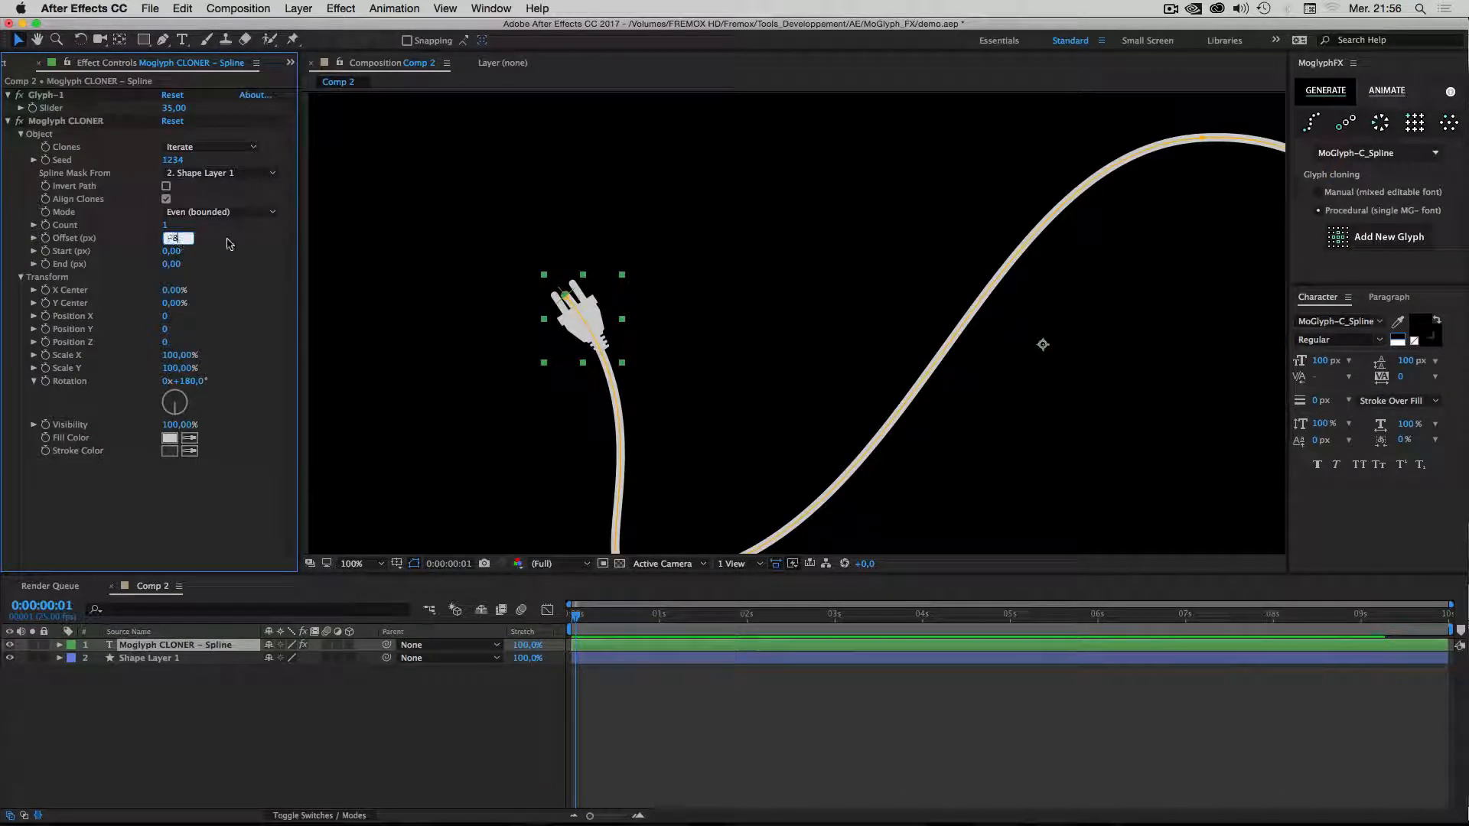
type("0")
key("Return")
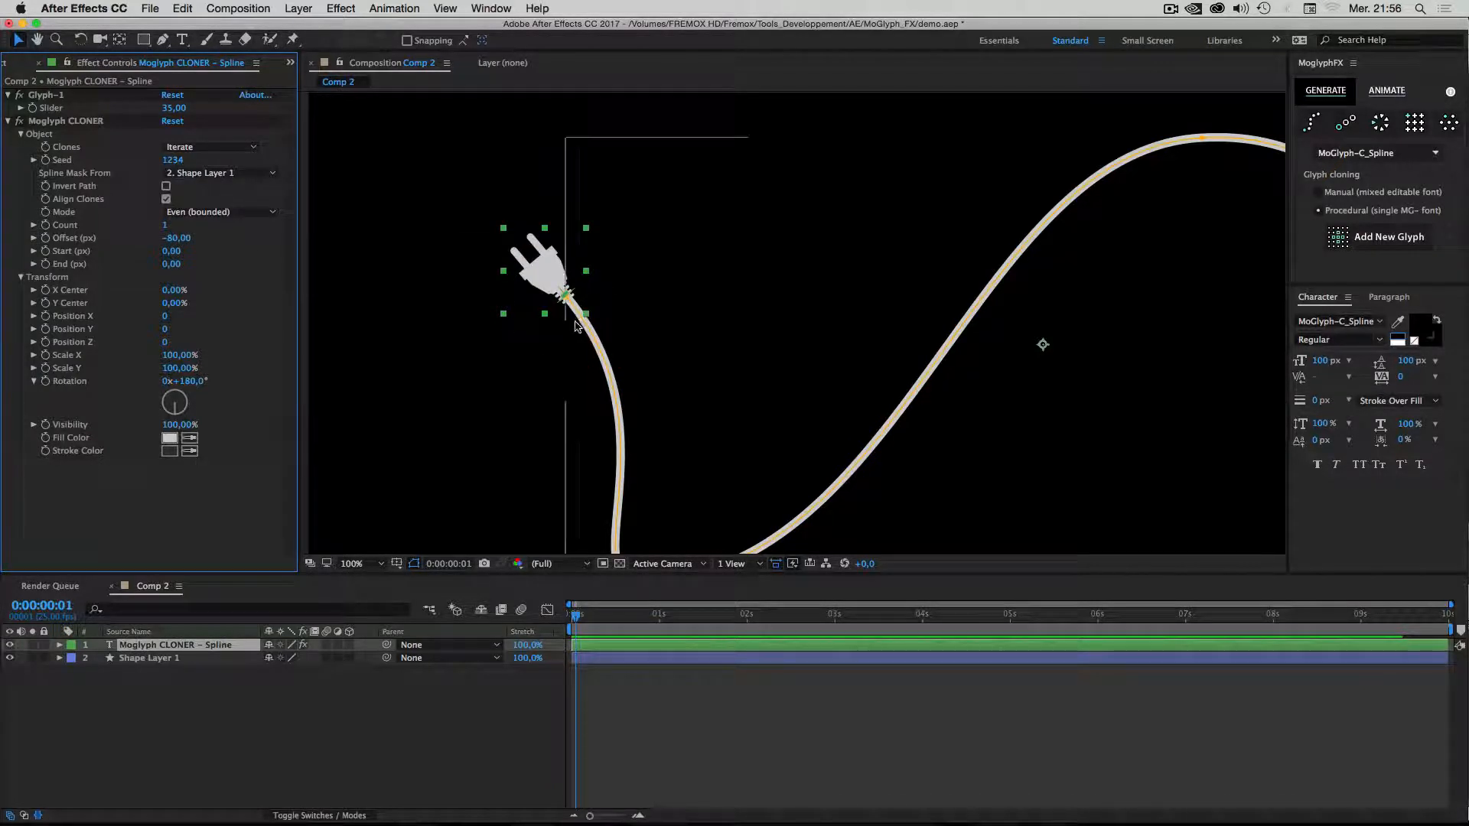
scroll(575, 327, "down", 1)
left_click(459, 763)
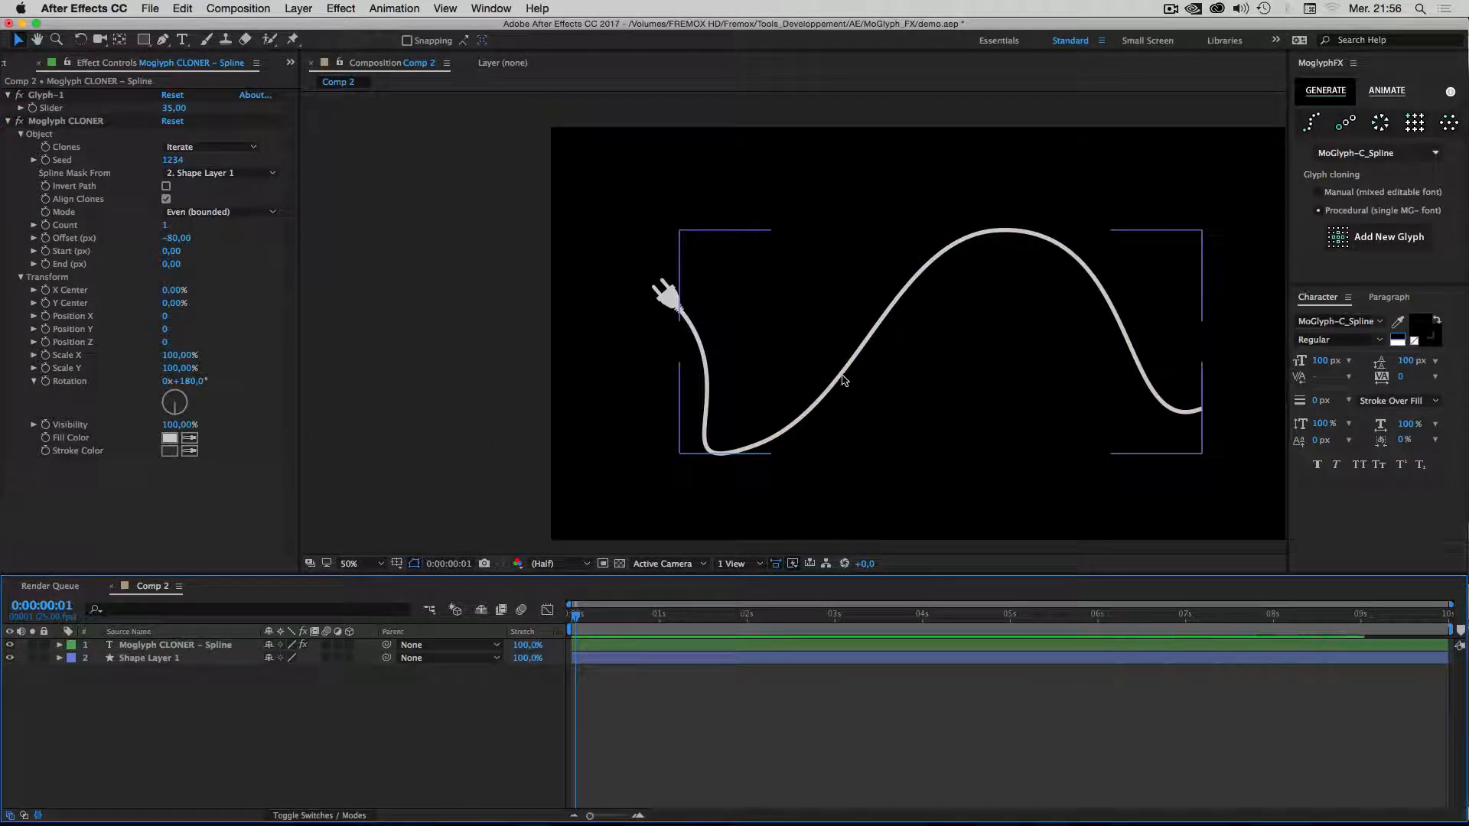
Animate the cloner's Offset from 2120 px at the first frame to -80 px at 0:00:01:07 and reveal its keyframes.
mouse_move(567, 602)
left_mouse_down()
mouse_move(701, 612)
mouse_move(573, 617)
left_mouse_up()
left_click(65, 121)
left_click_drag(188, 242, 351, 240)
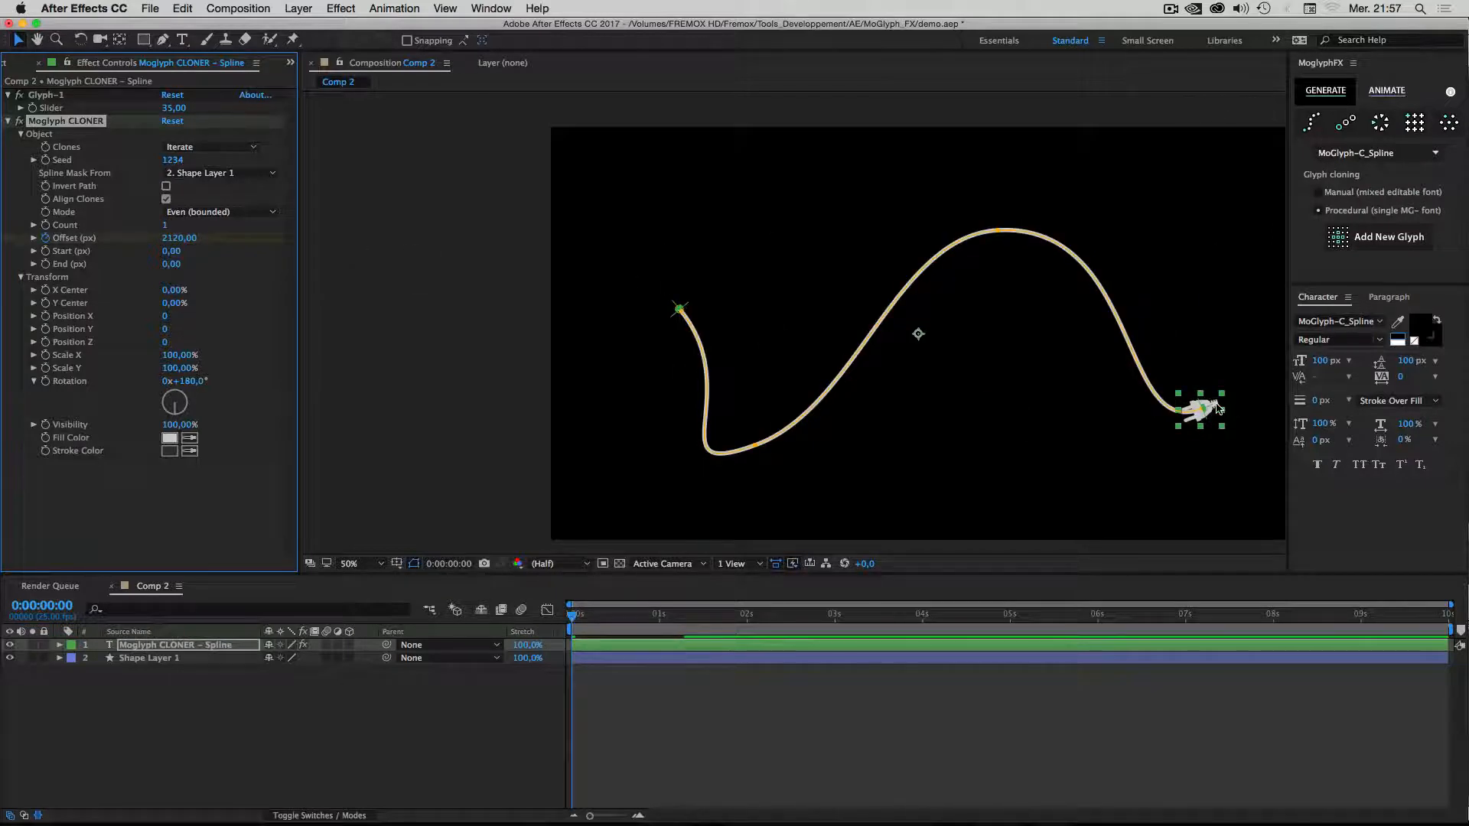
left_click_drag(591, 616, 677, 624)
left_click(657, 648)
key("u")
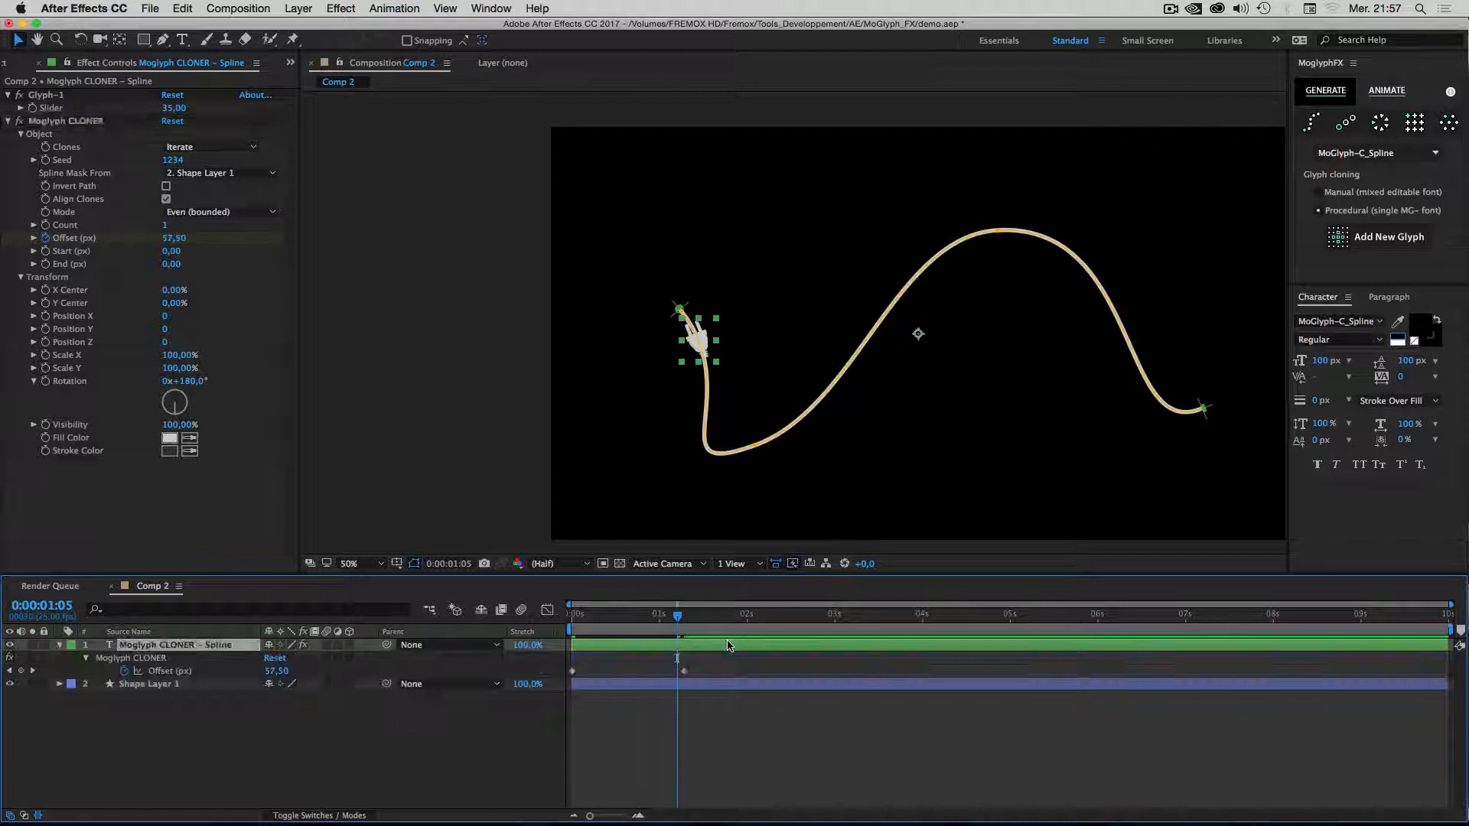
Add Trim Paths to Shape Layer 1 at the time of the last Offset keyframe and try adjusting its Start value.
left_click(32, 672)
left_click(113, 685)
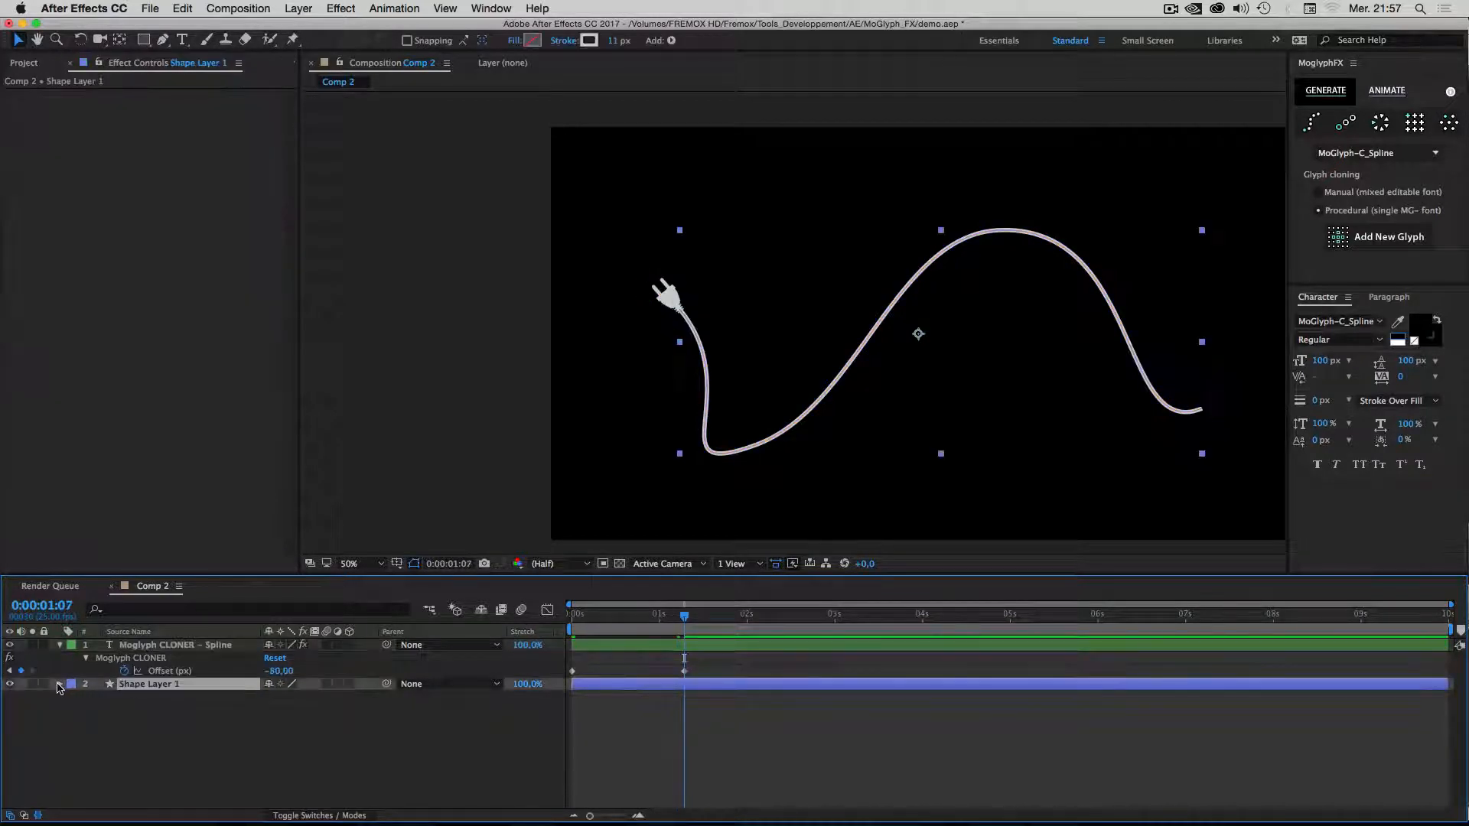
left_click(59, 685)
left_click(371, 697)
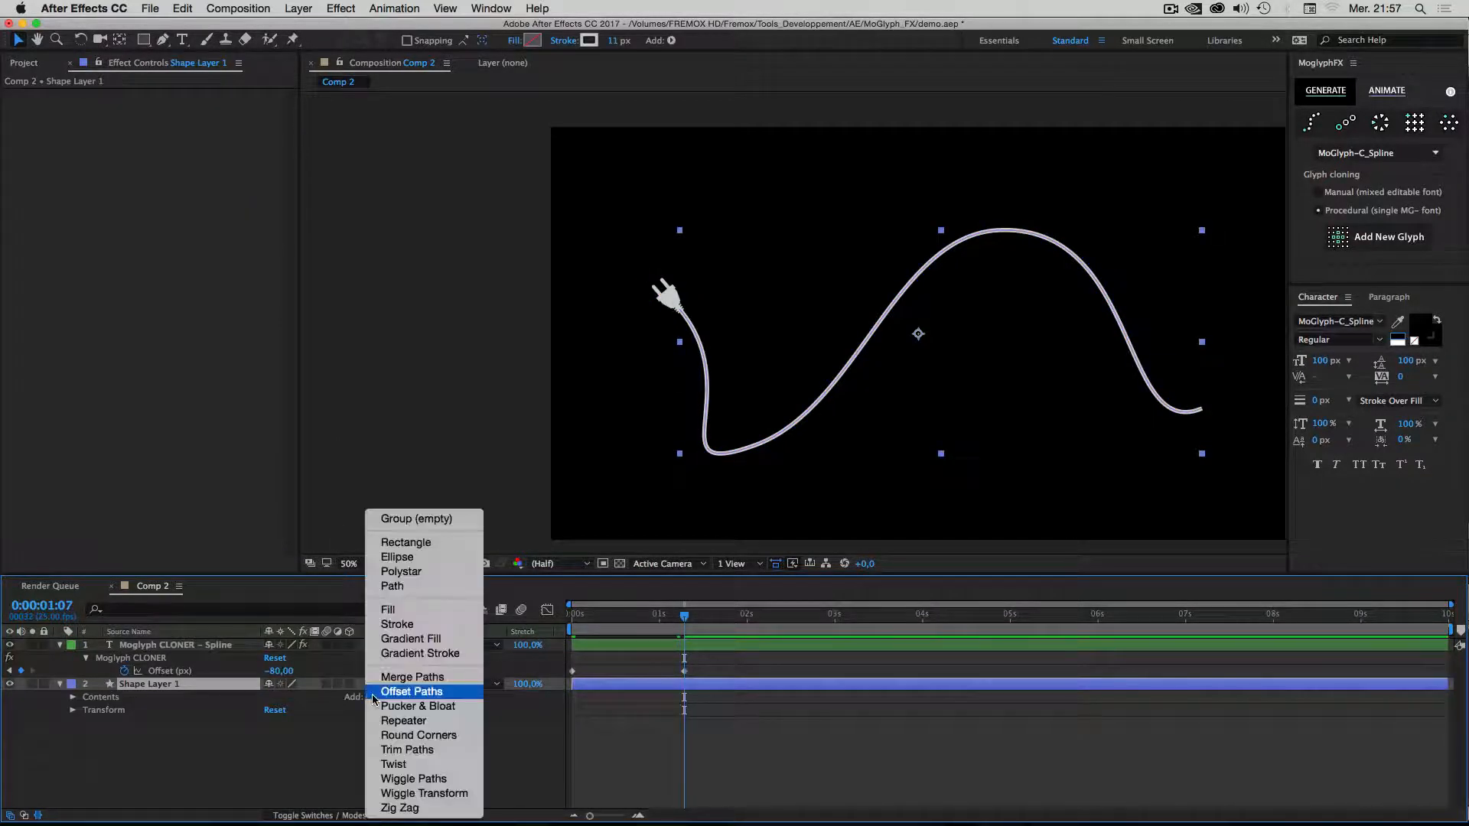
left_click(409, 741)
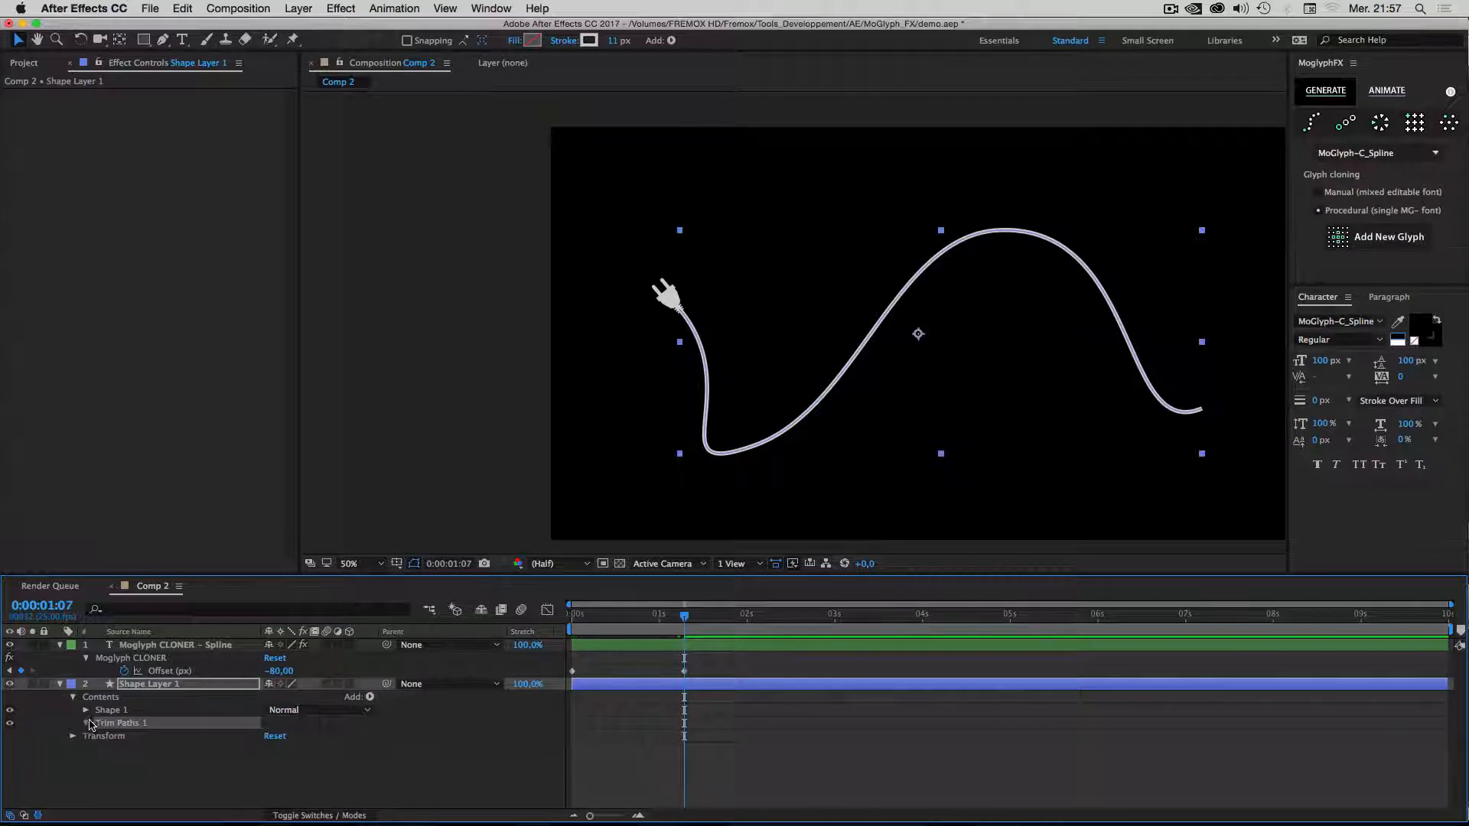
left_click(86, 723)
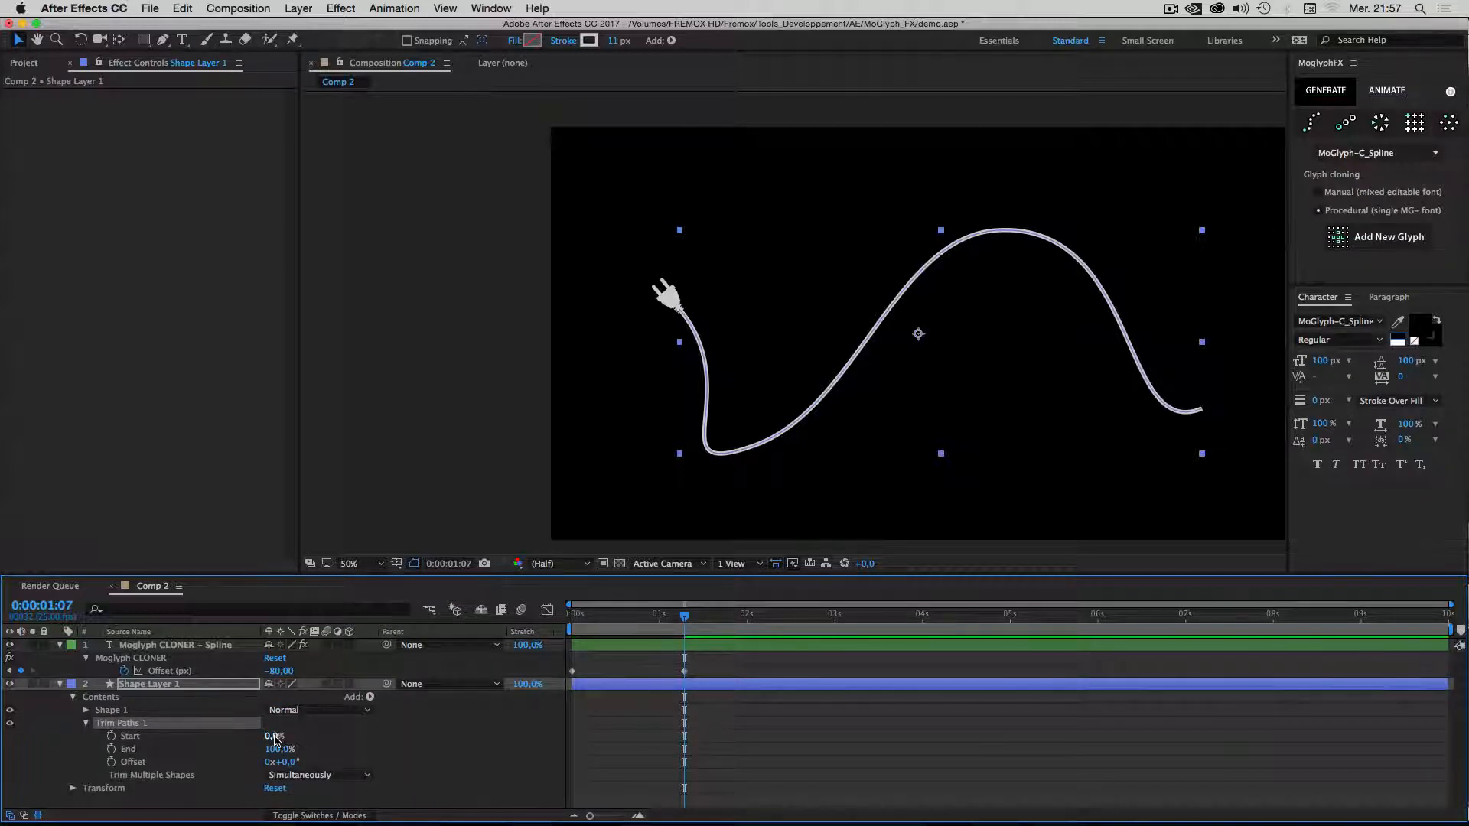
left_click(318, 739)
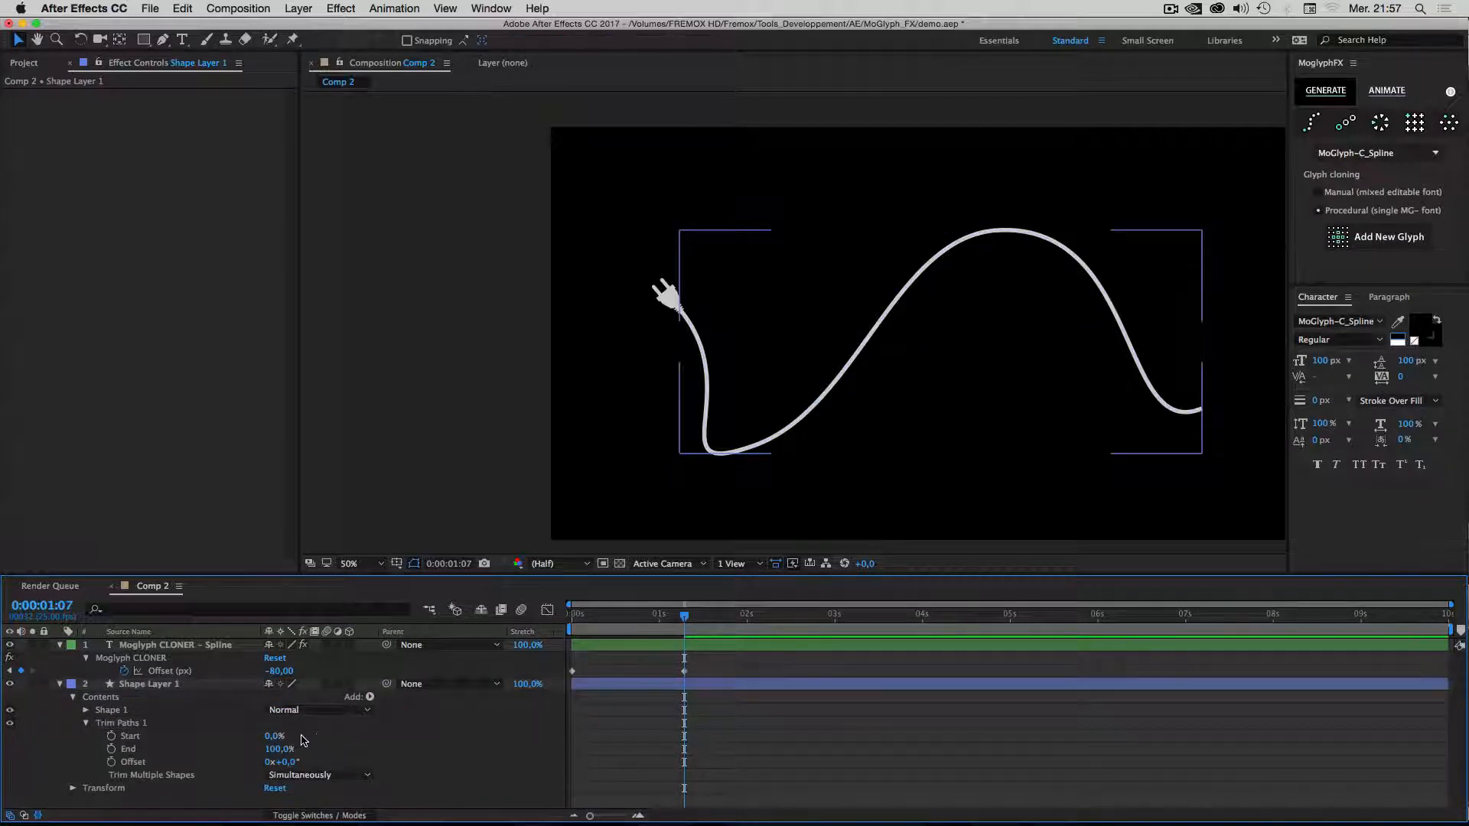
mouse_move(272, 739)
left_mouse_down()
mouse_move(289, 742)
mouse_move(259, 740)
left_mouse_up()
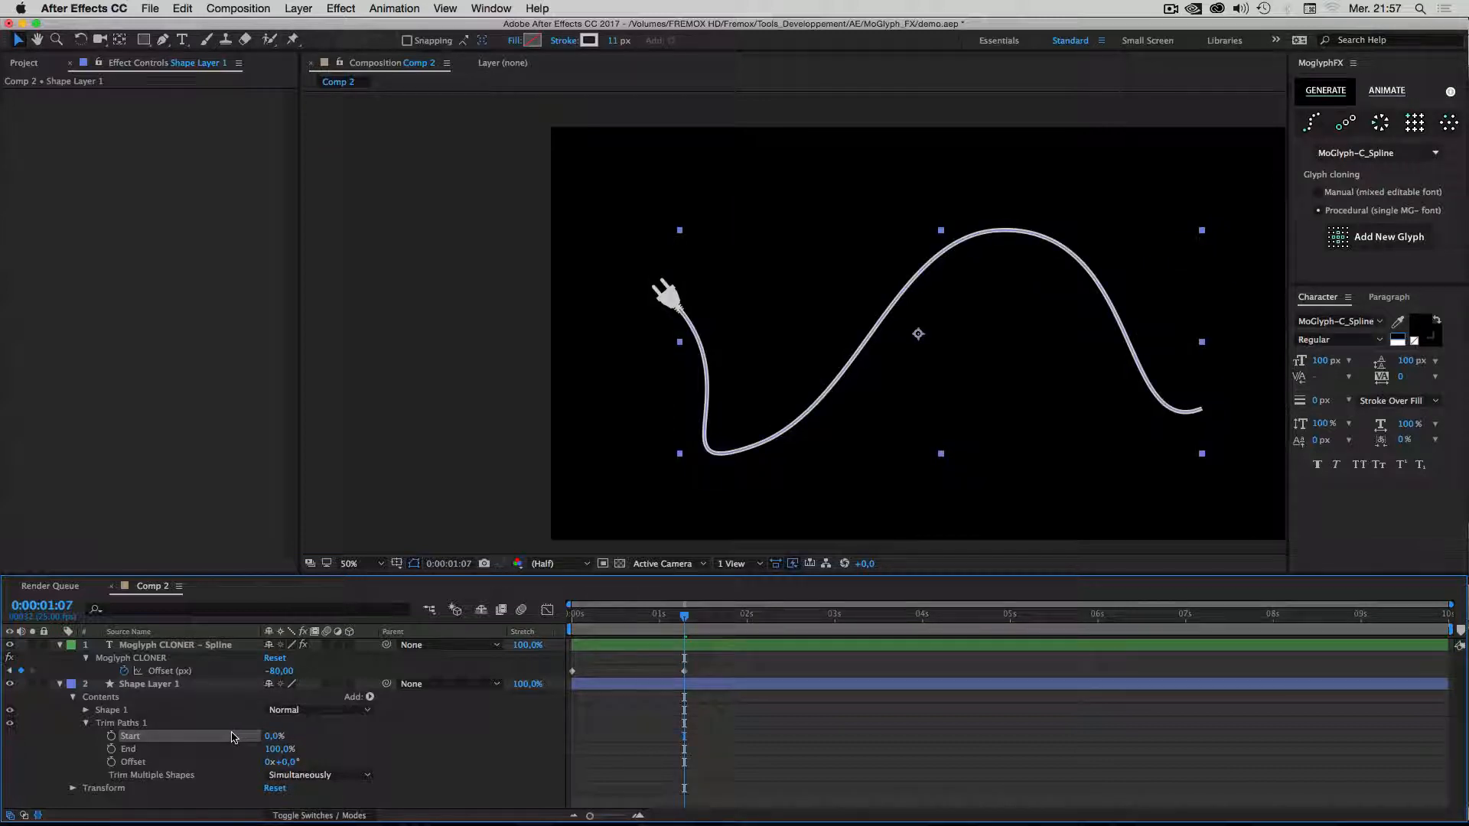
Keyframe the Trim Paths Start at 0% at 0:00:01:07 and 100% at the first frame, and preview the cable animation.
left_click(111, 736)
key("Home")
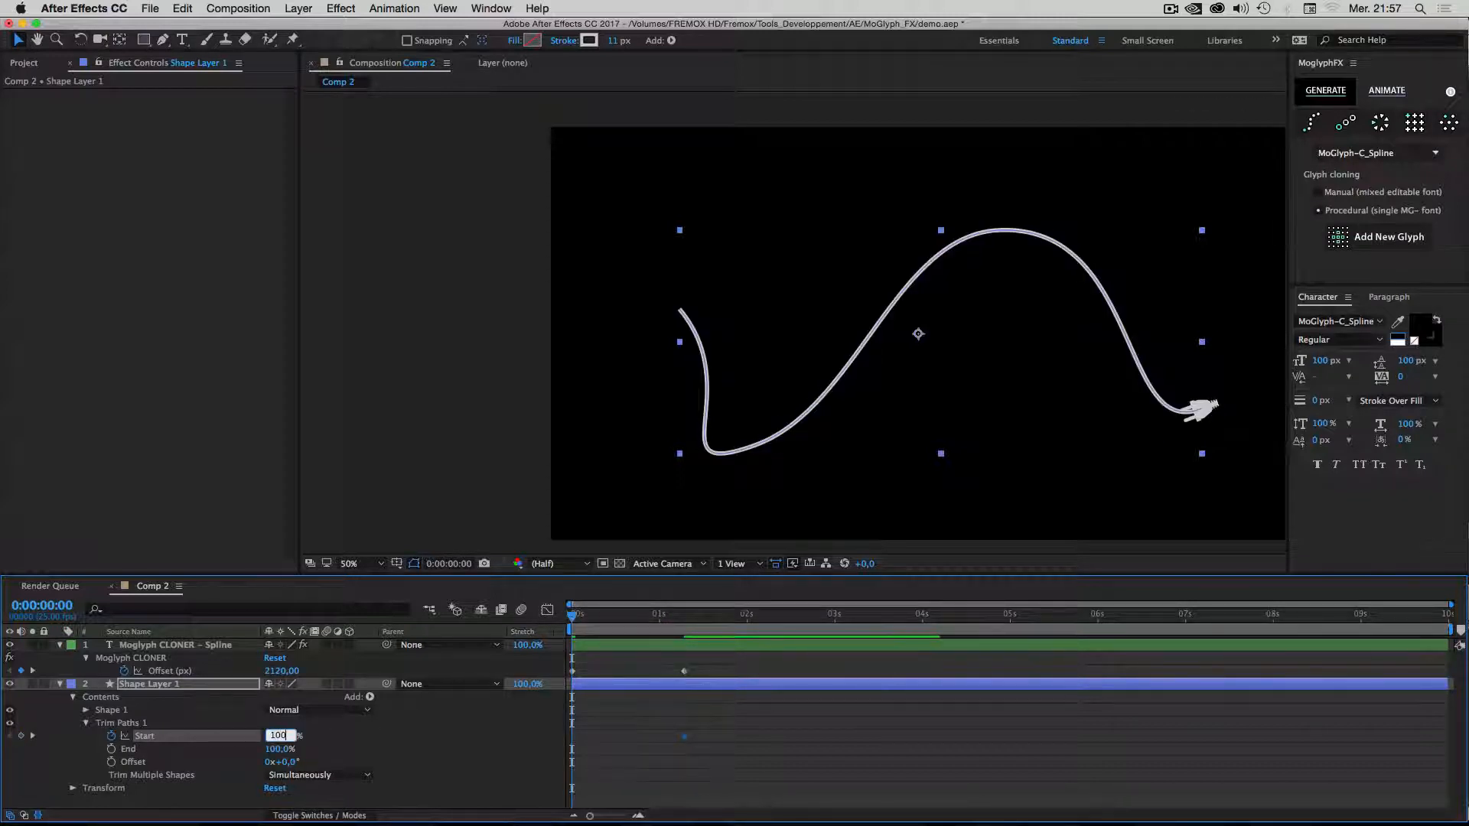
left_click(396, 742)
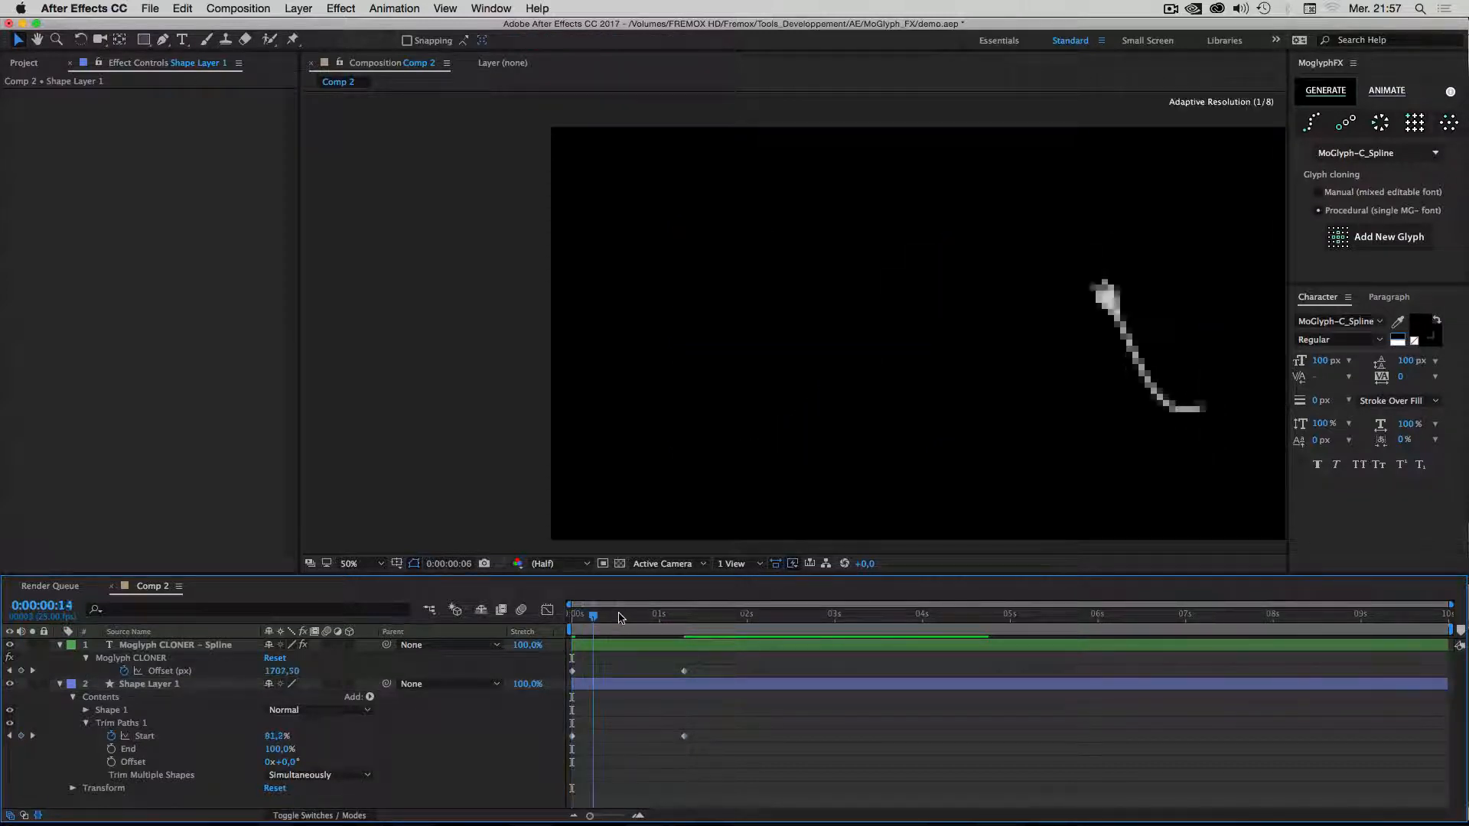
key("space")
Apply Easy Ease to the final Offset and Start keyframes and preview the animation in a work area ending around 0:00:01:16.
left_click_drag(700, 666, 599, 749)
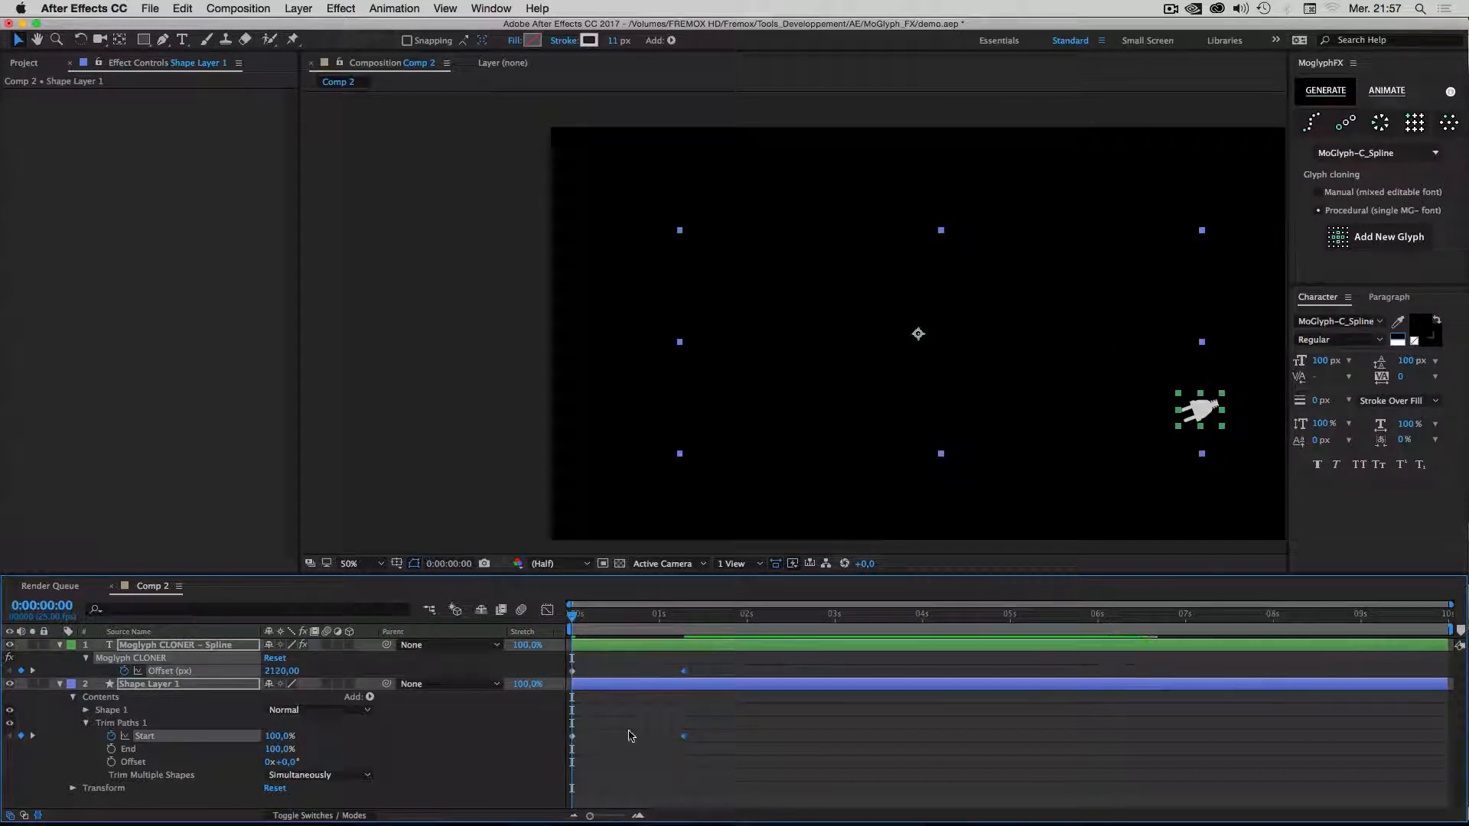
left_click(693, 722)
key("space")
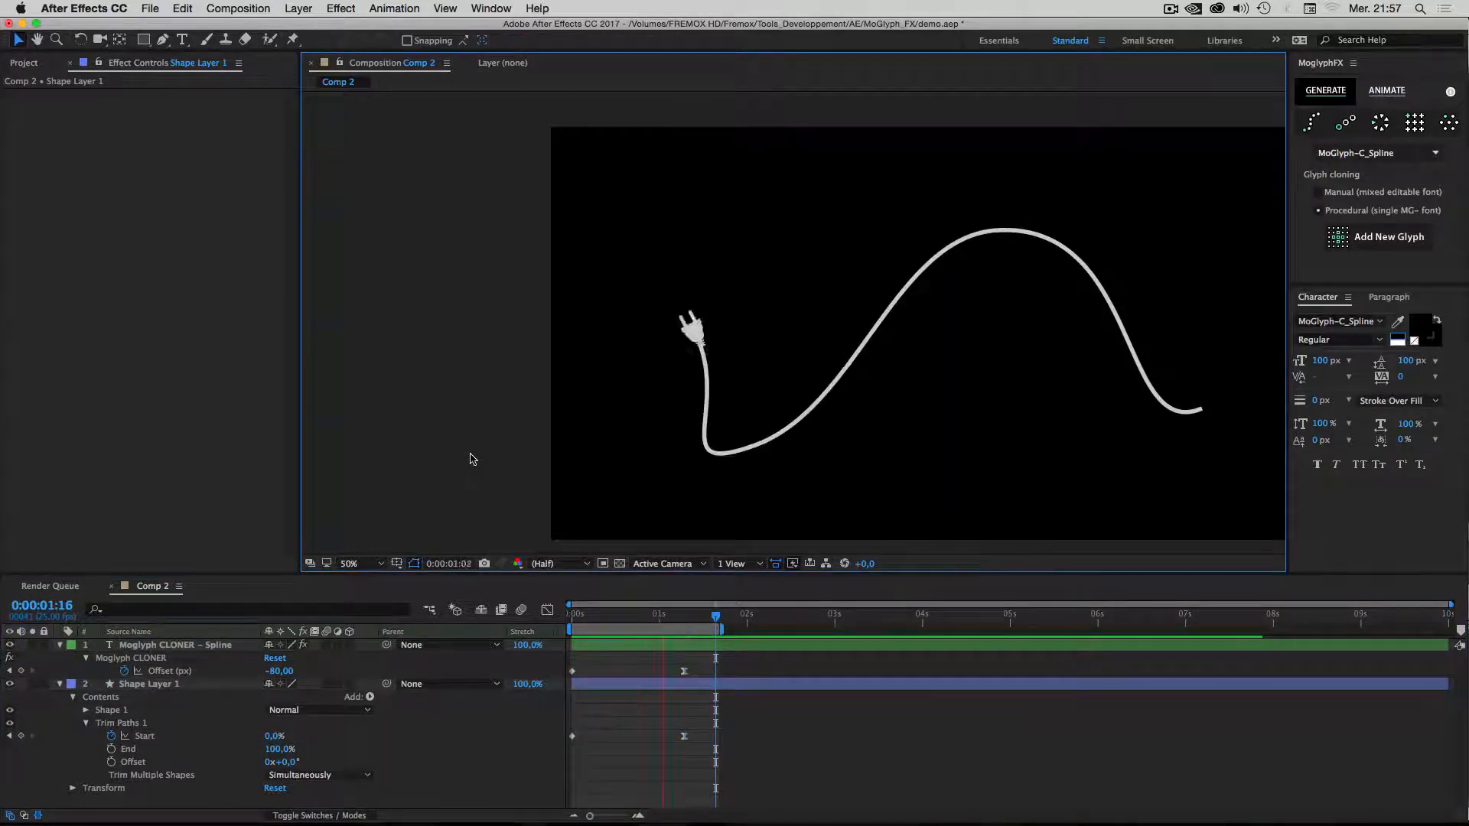
Move the final Offset and Start keyframes to about 3 s, extend the work area to match, and preview the slower animation.
left_click_drag(710, 677, 830, 736)
left_click_drag(719, 629, 830, 629)
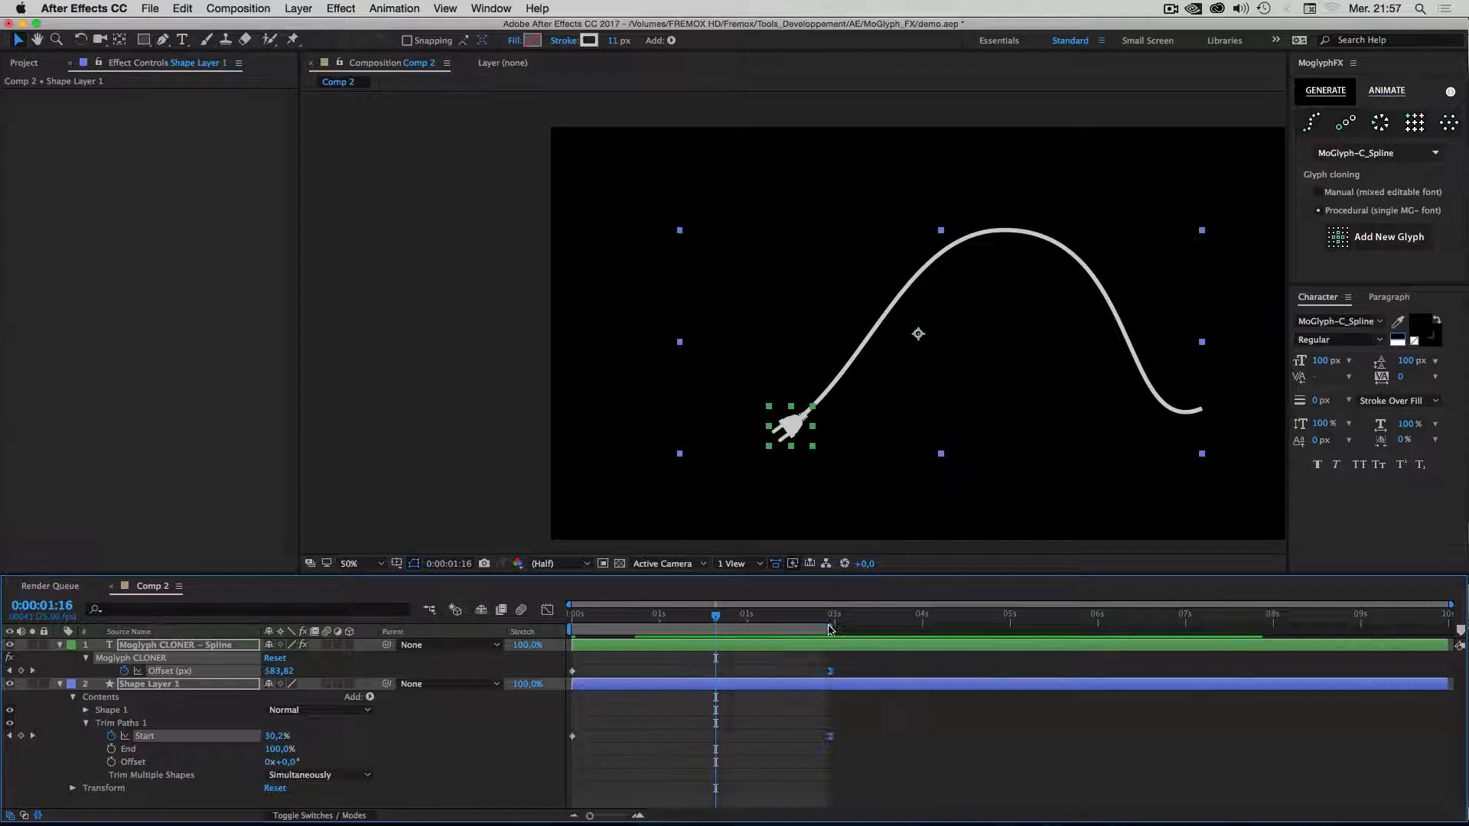
left_click(436, 430)
key("space")
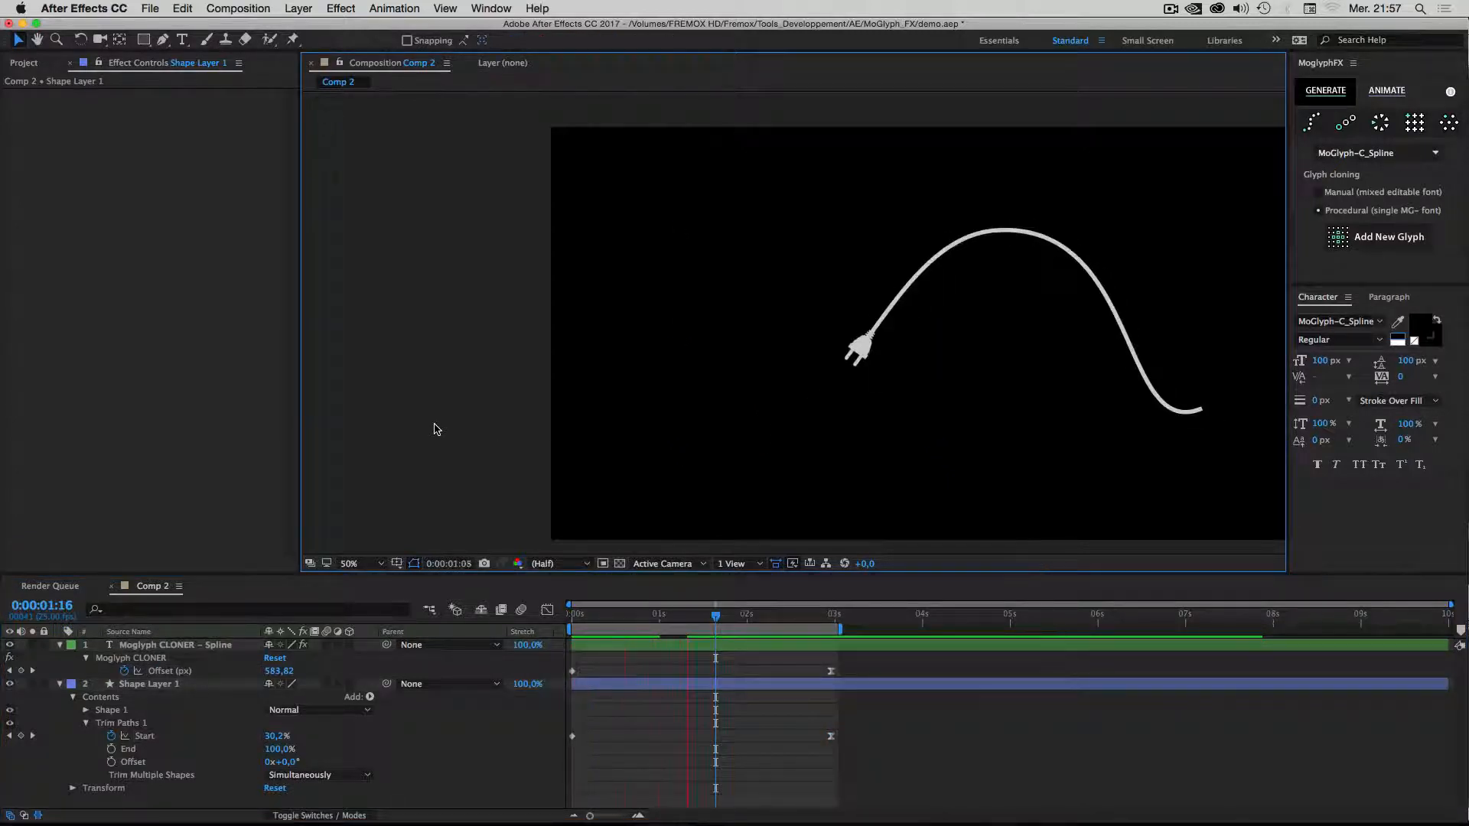
Preview the plug and cable animation again within the work area.
left_click(683, 342)
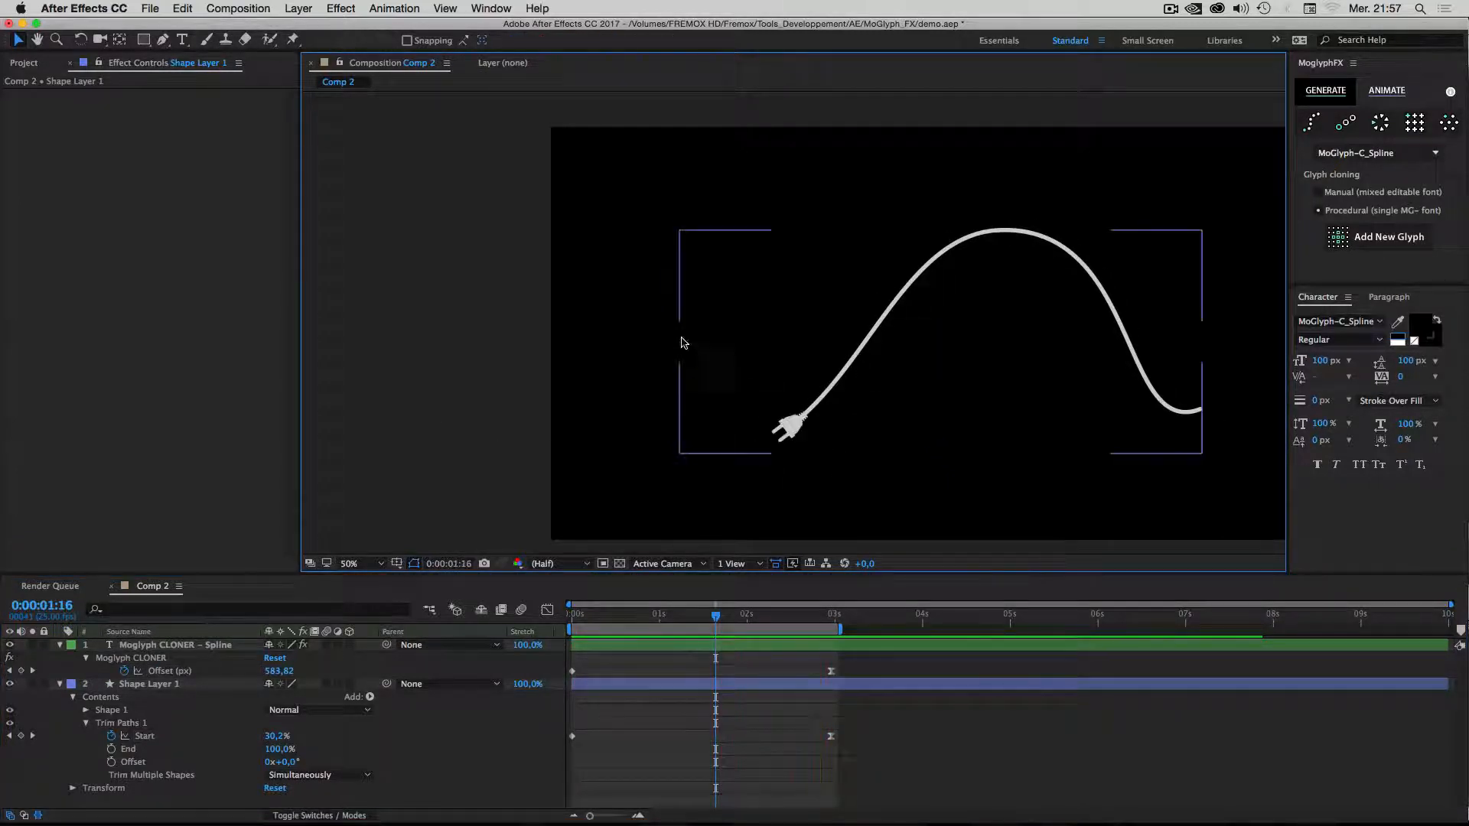
key("space")
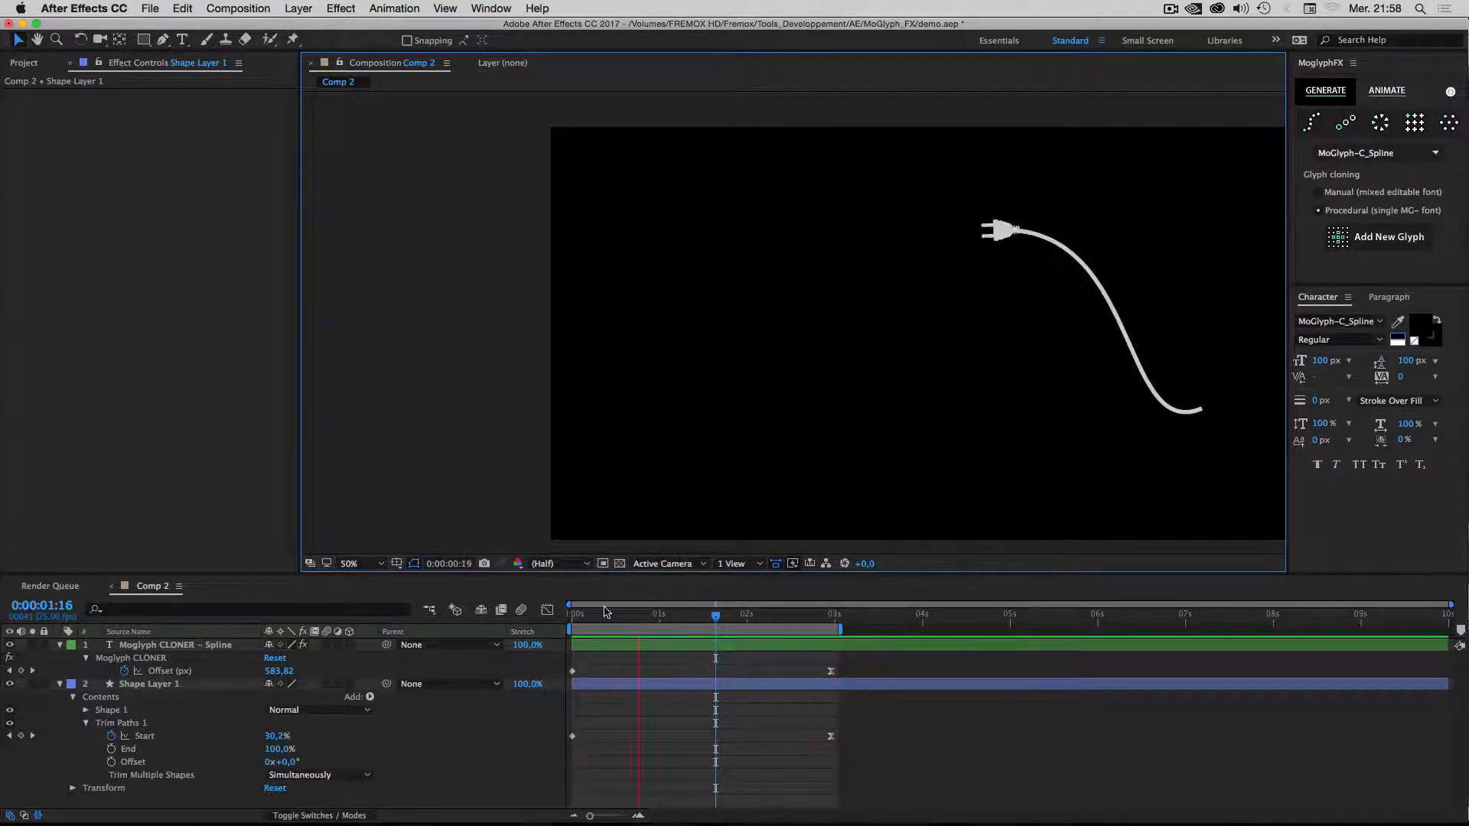
key("space")
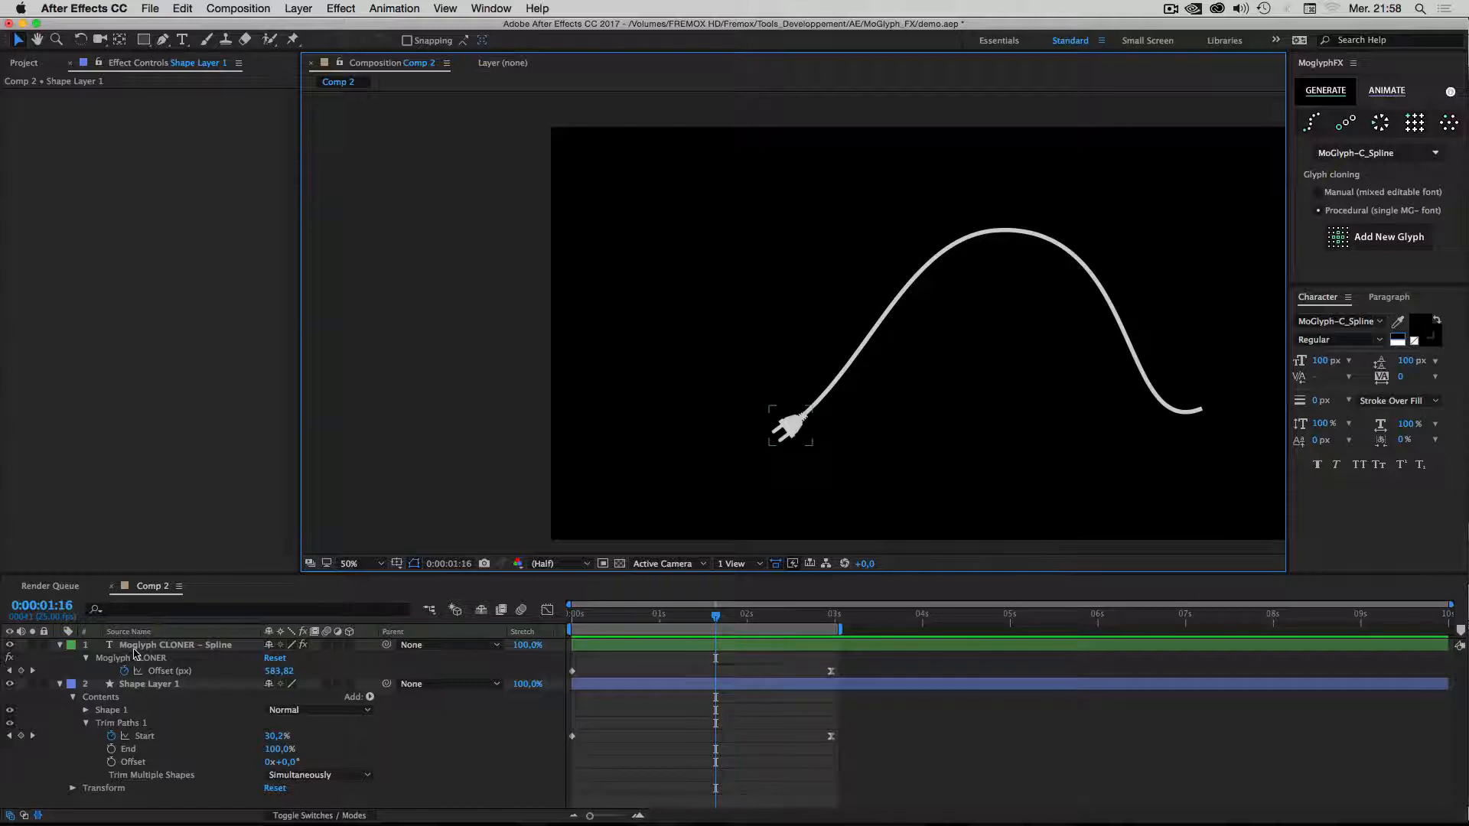
Try setting the Glyph-1 slider of the Moglyph CLONER layer to 5.
left_click(141, 647)
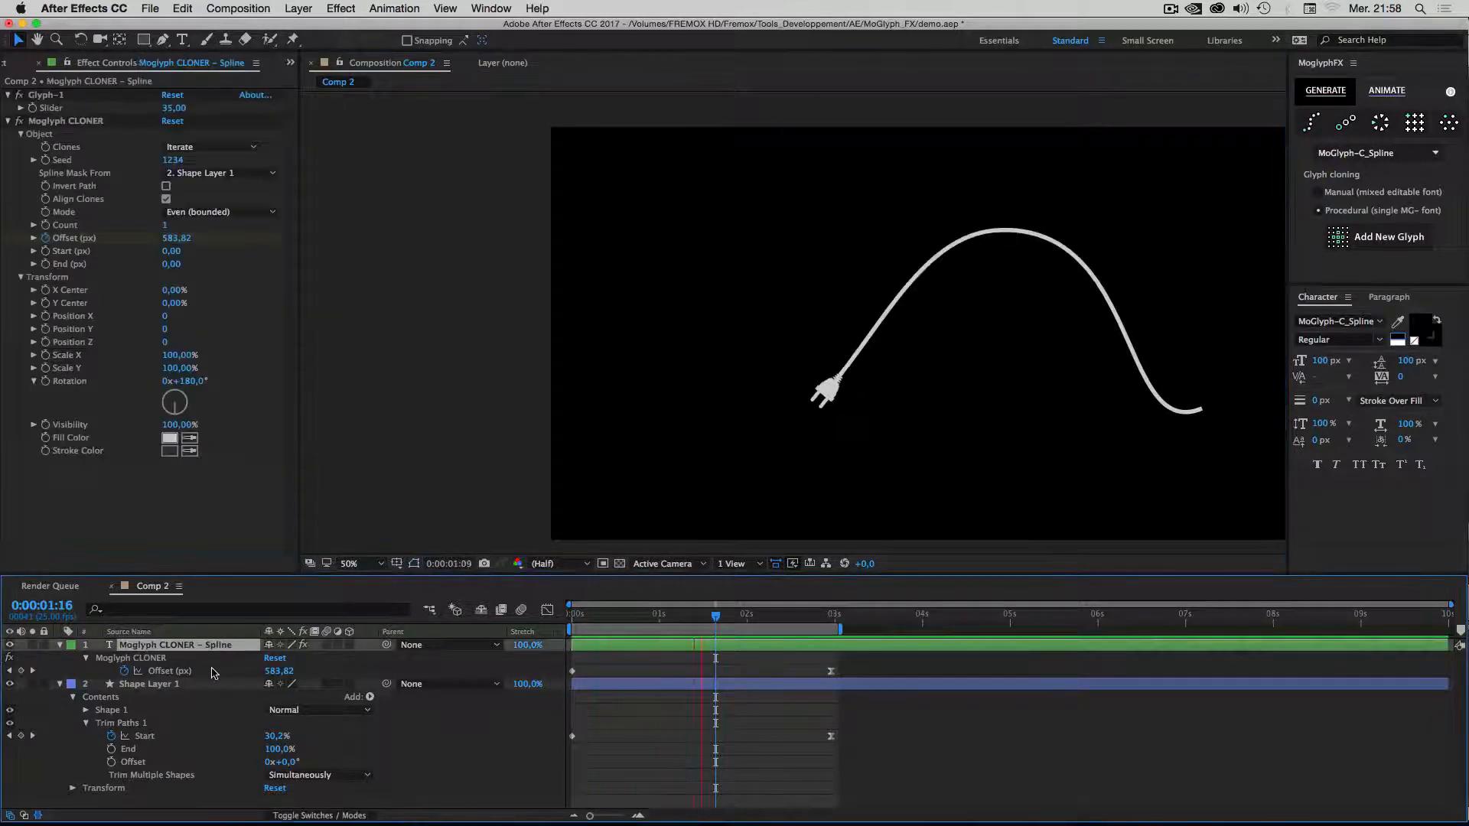
left_click(170, 109)
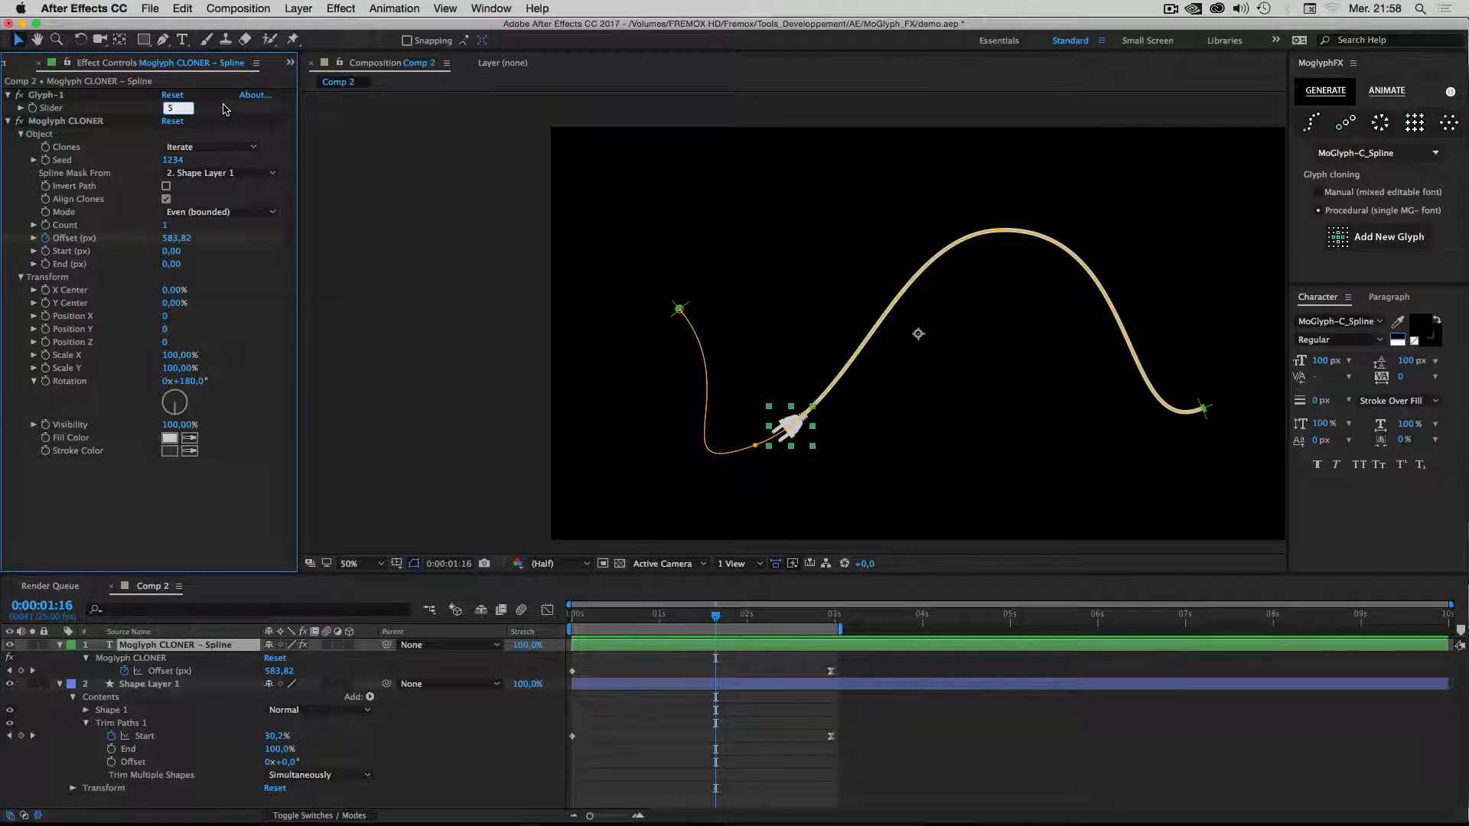
key("Return")
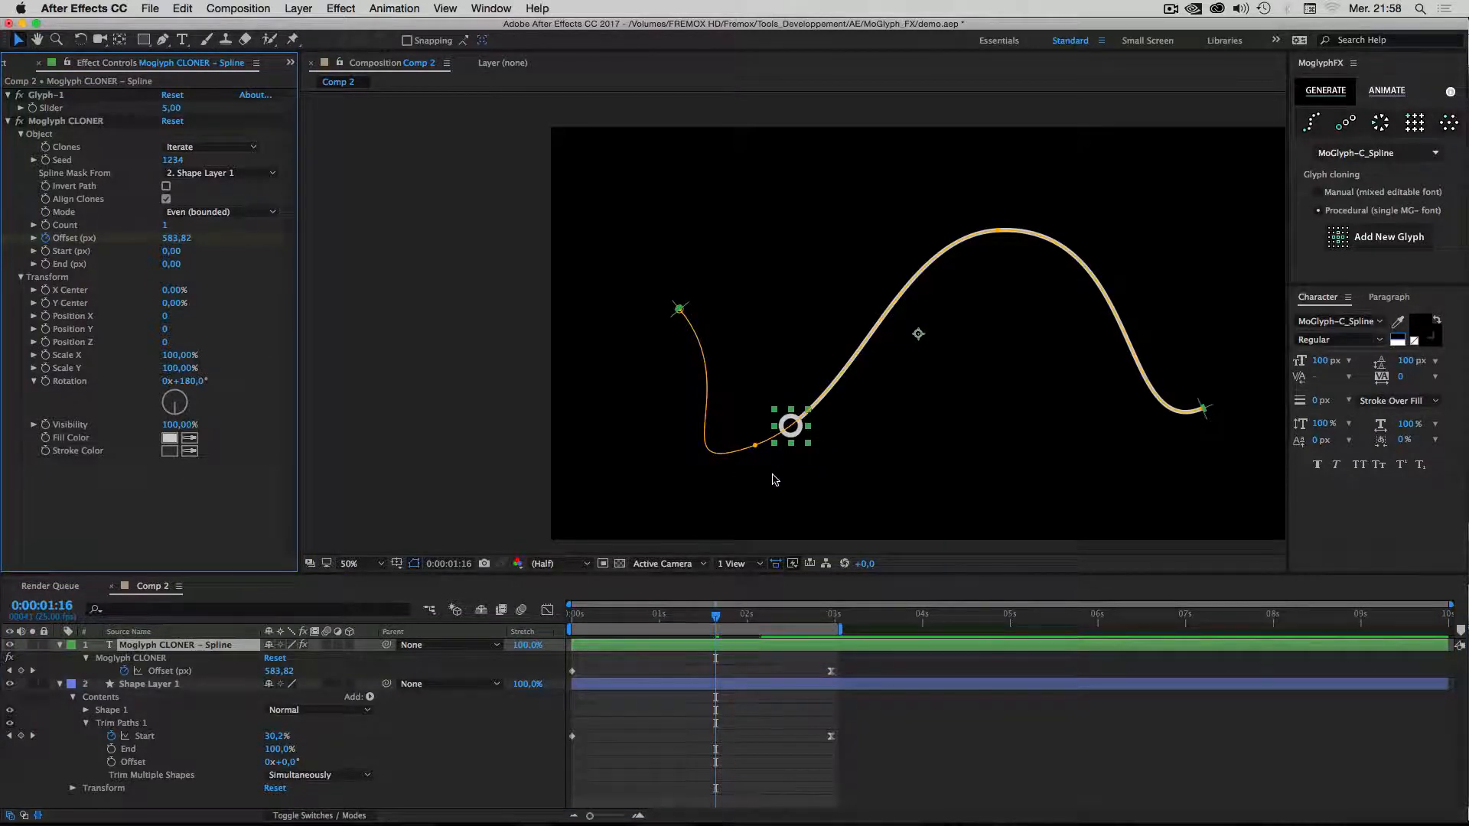
Restore the Glyph-1 slider to 35, raise it to 36 for the USB connector, and examine it at 100% zoom.
key("slash")
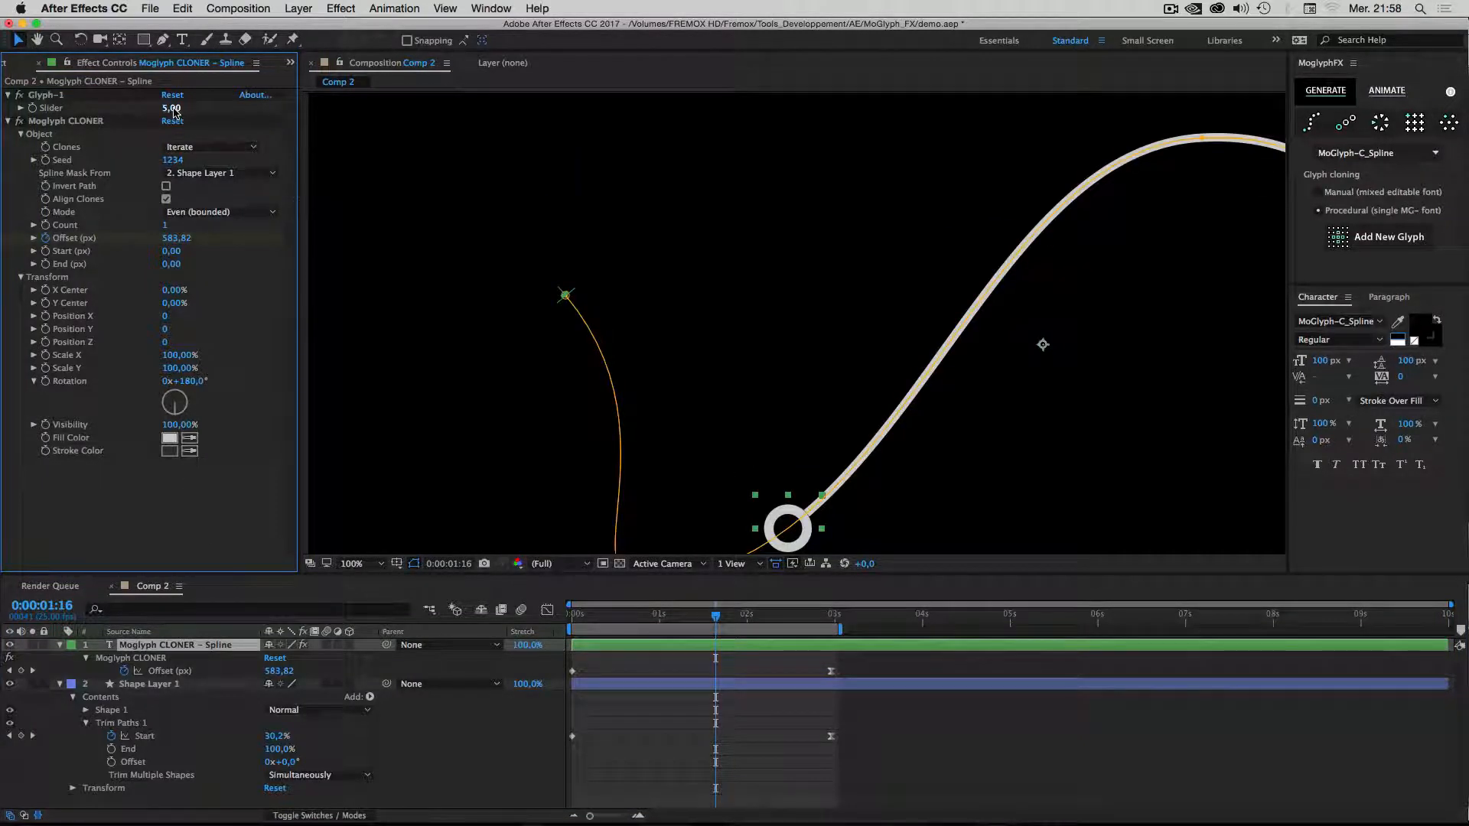
key("super+z")
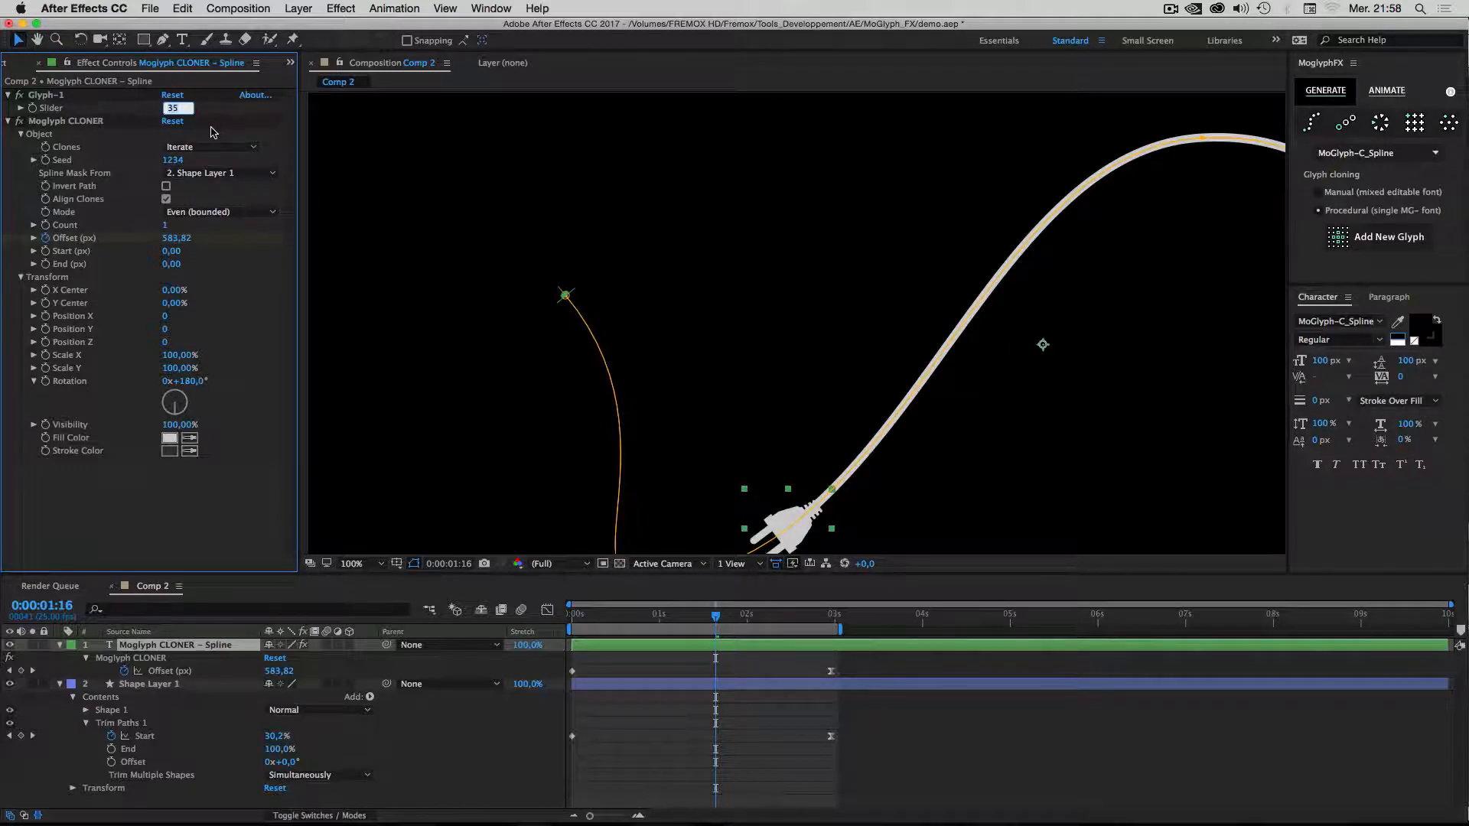
key("Up")
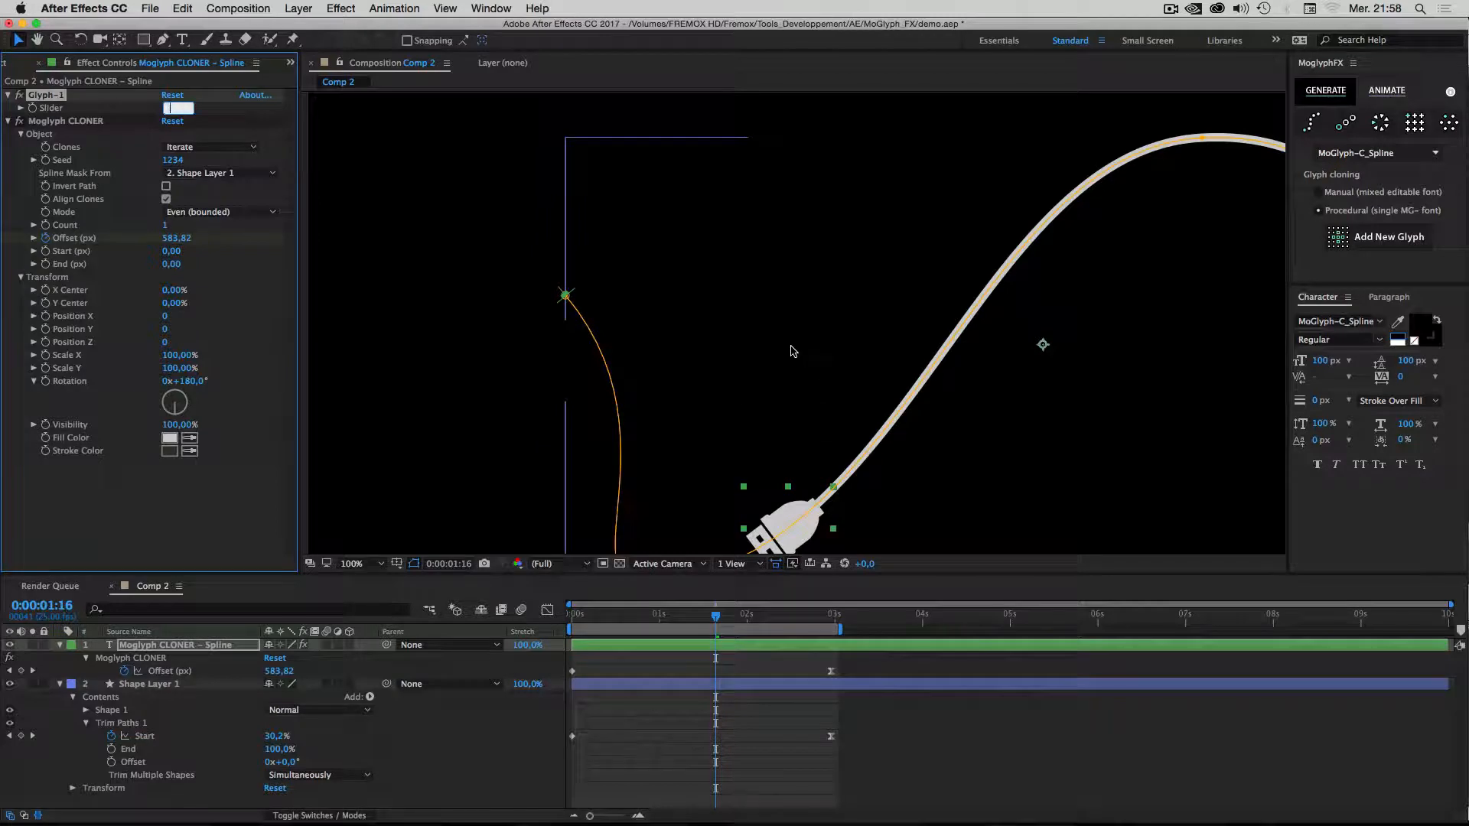
left_click_drag(804, 409, 788, 326)
key("super+z")
left_click(866, 782)
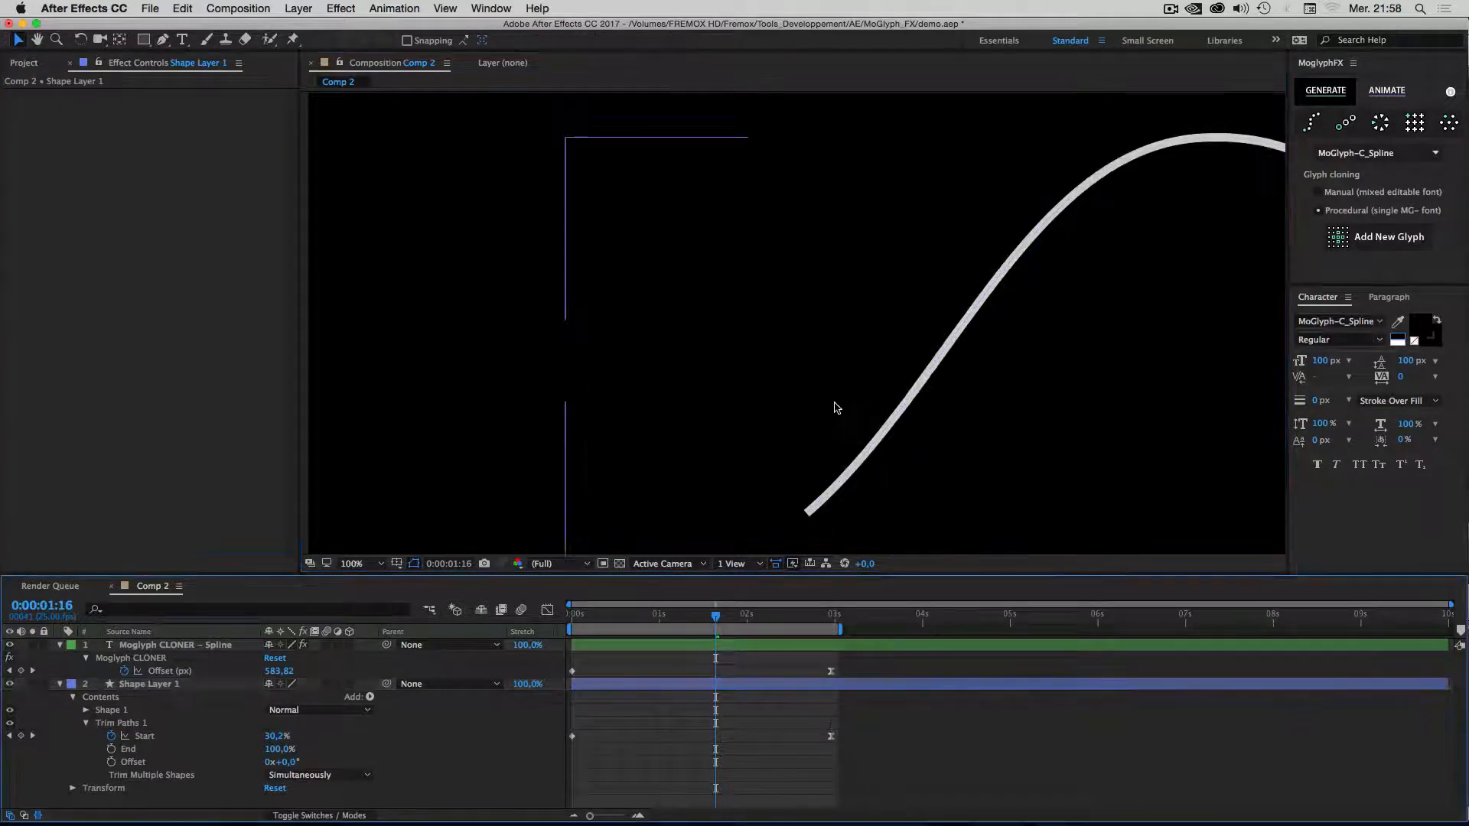
key("space")
left_click_drag(972, 442, 907, 307)
key("super+z")
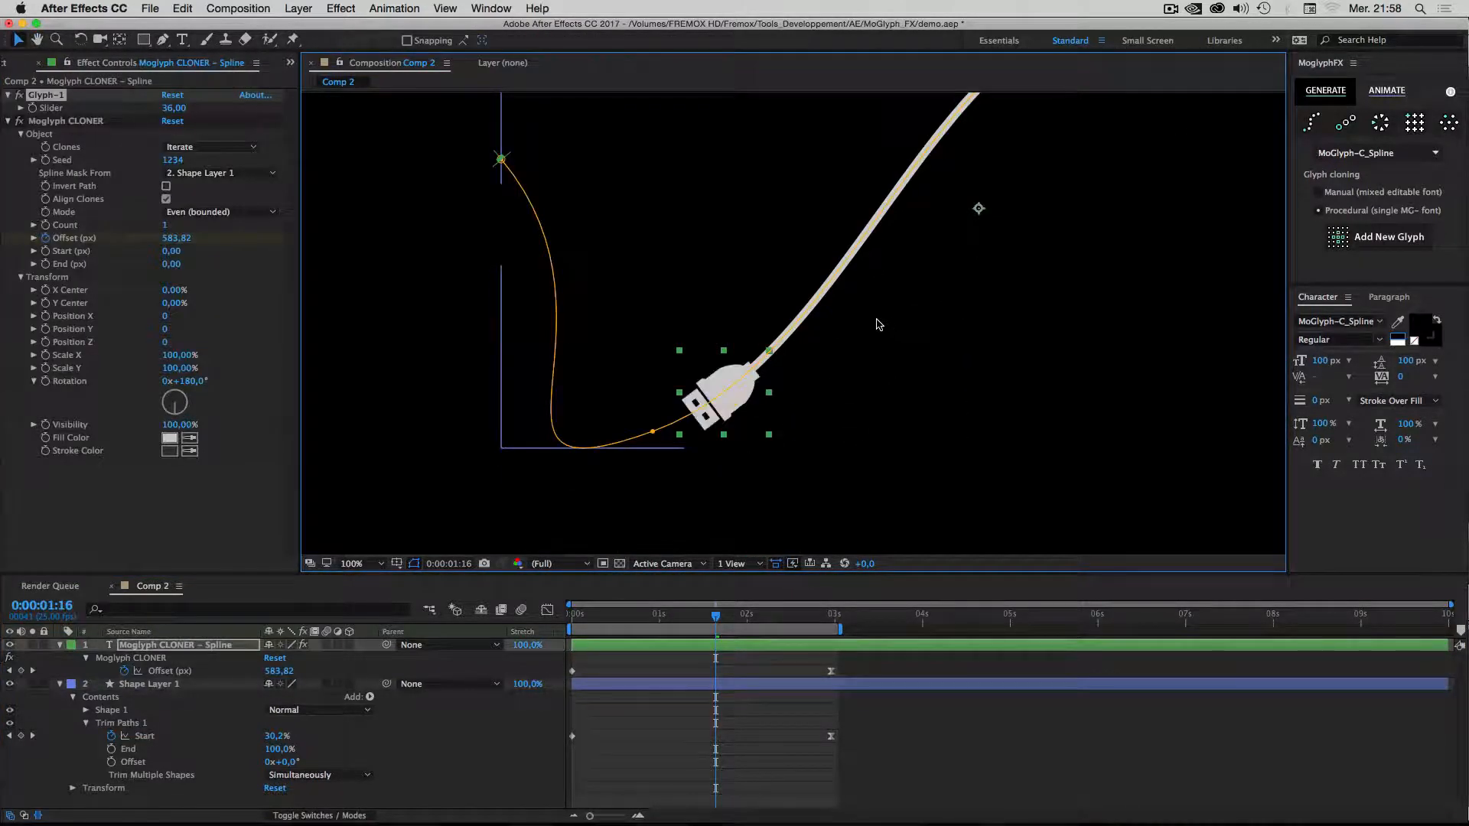
Hide the layer controls in the composition view.
left_click(173, 103)
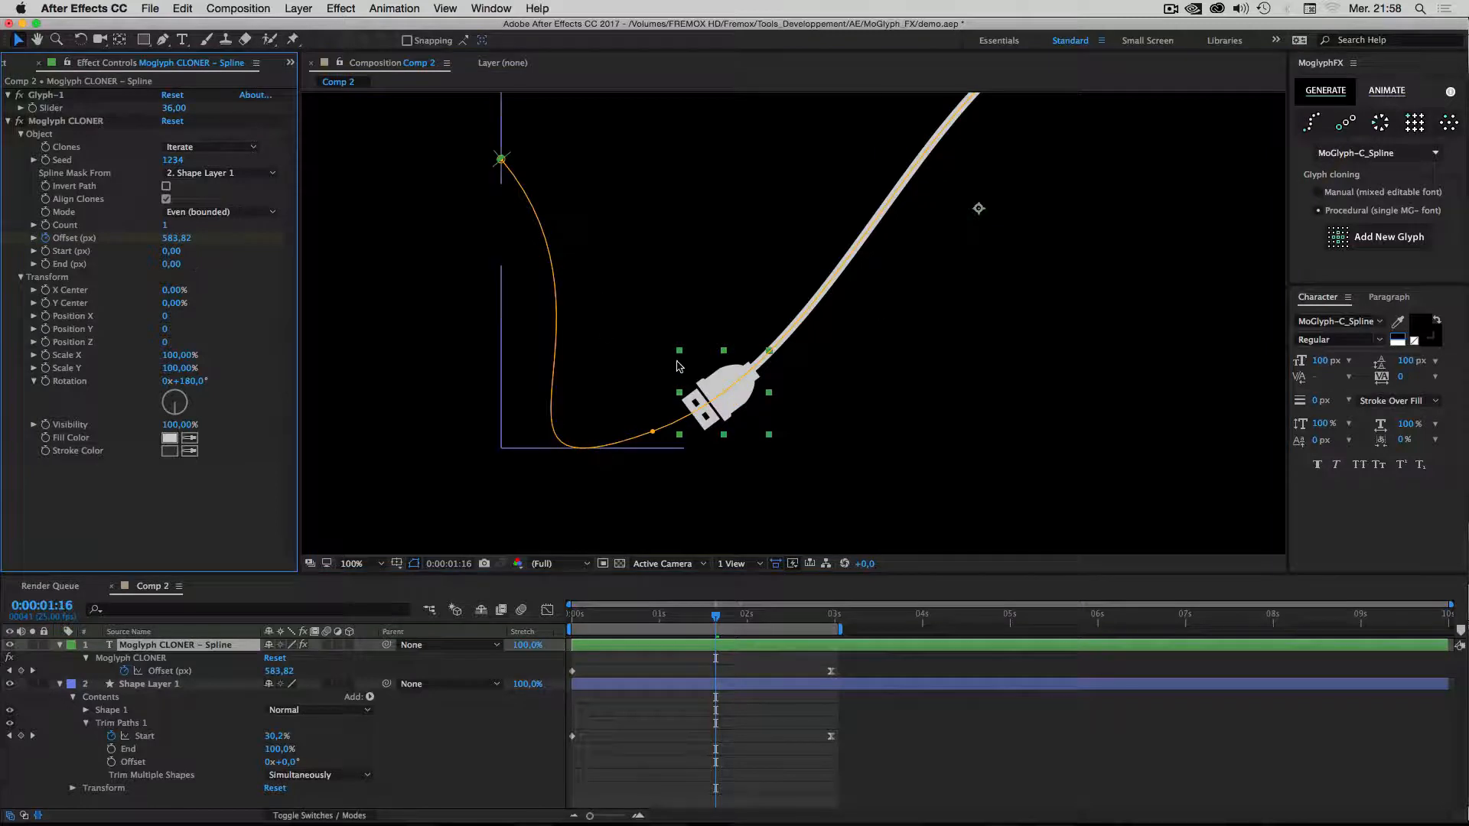
left_click(398, 9)
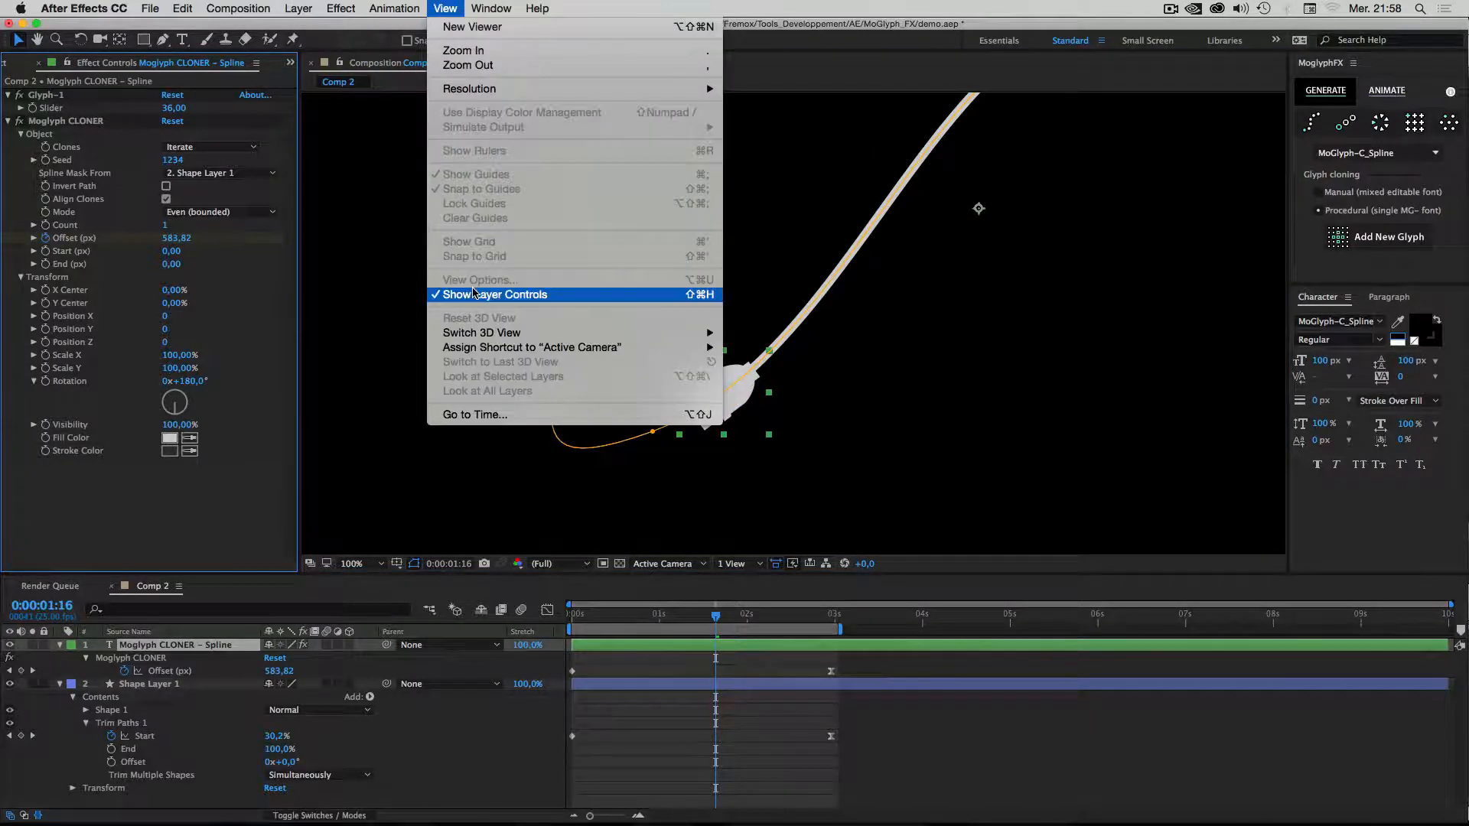
left_click(495, 295)
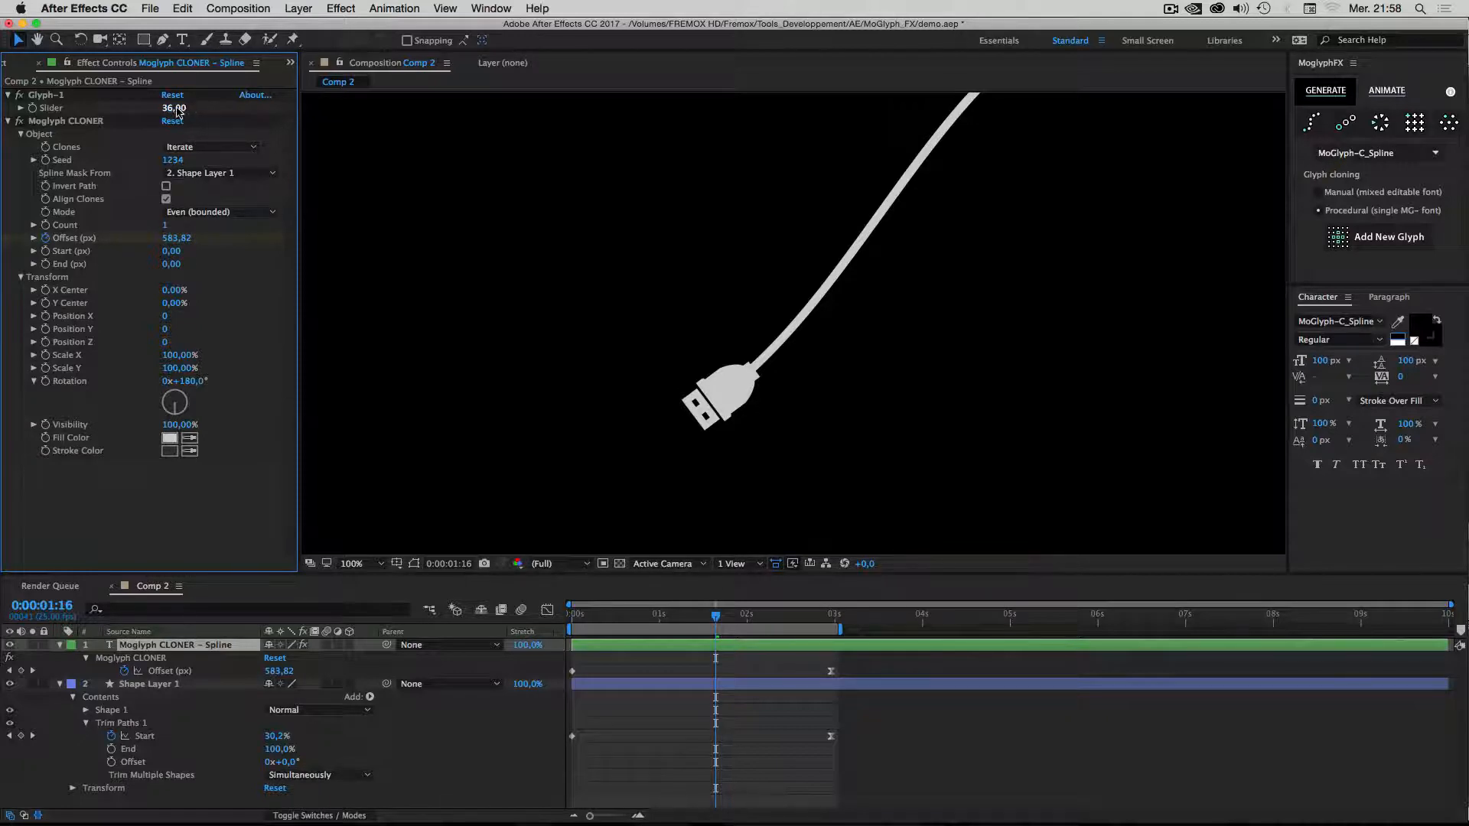
Step the Glyph-1 slider from 37 up to 40 to show other cable connectors on the path.
key("Up")
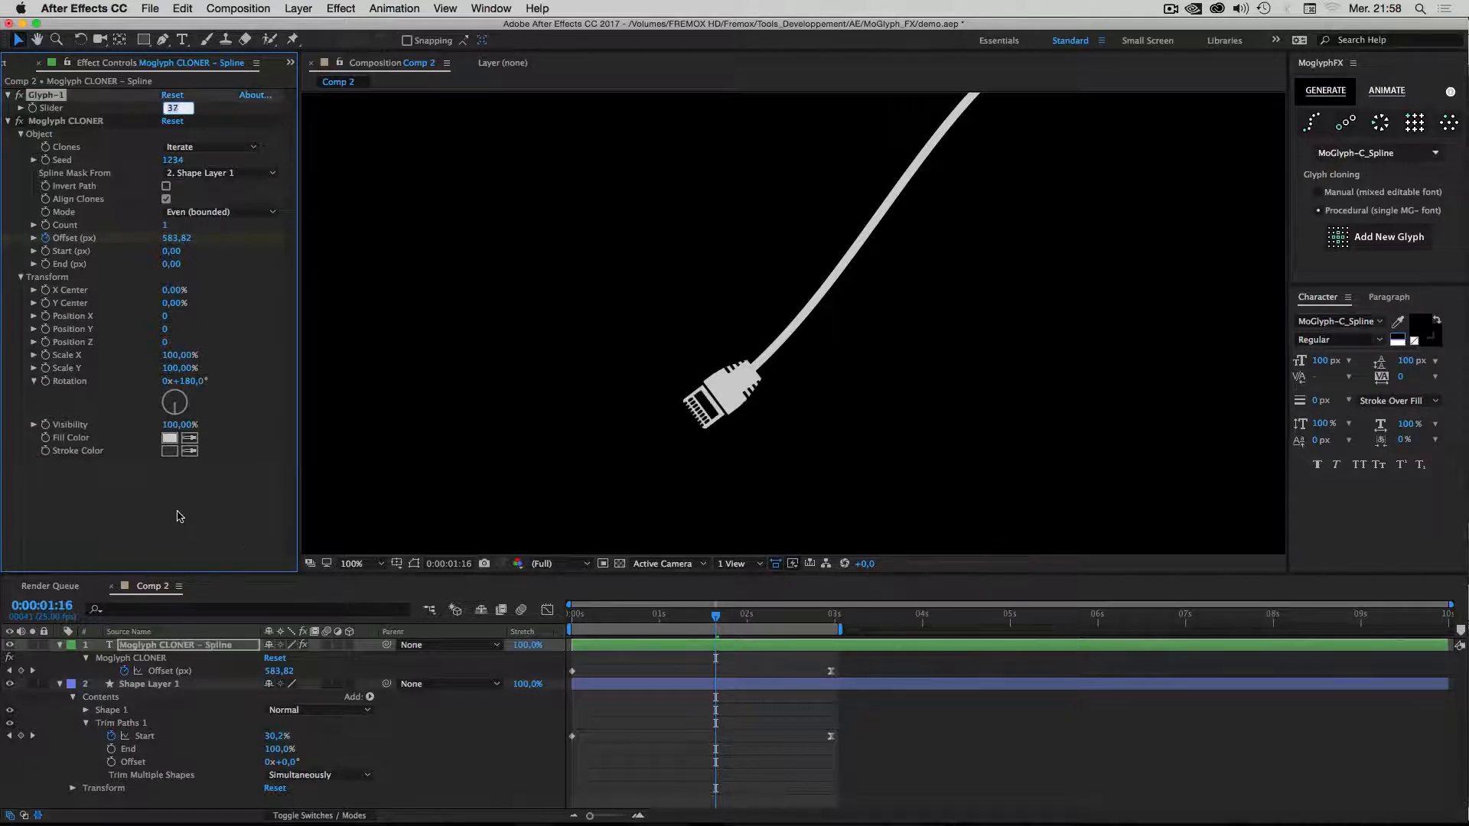
key("Up")
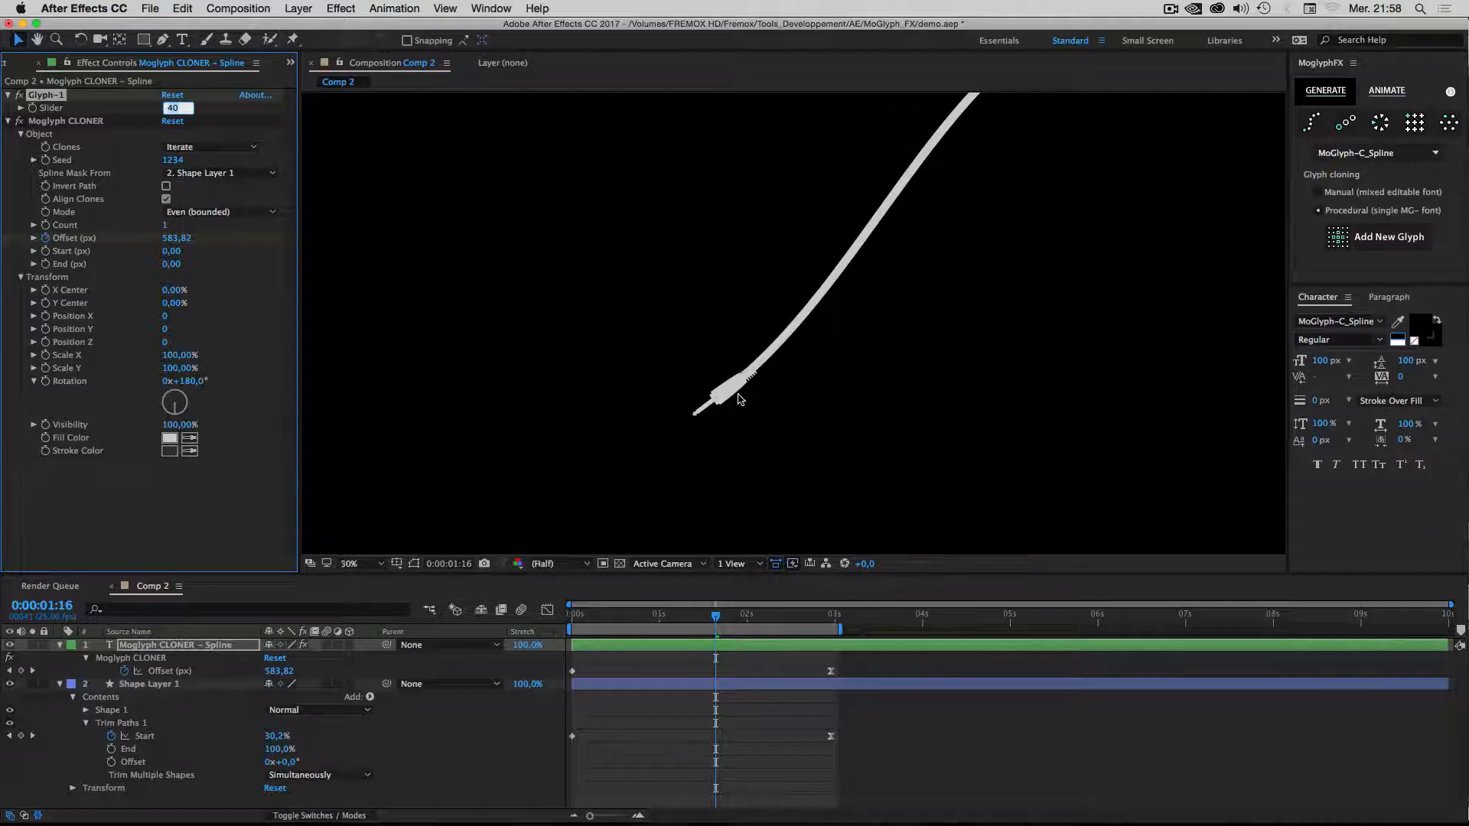
scroll(739, 399, "up", 2)
scroll(739, 398, "up", 1)
scroll(740, 398, "down", 1)
scroll(756, 352, "down", 1)
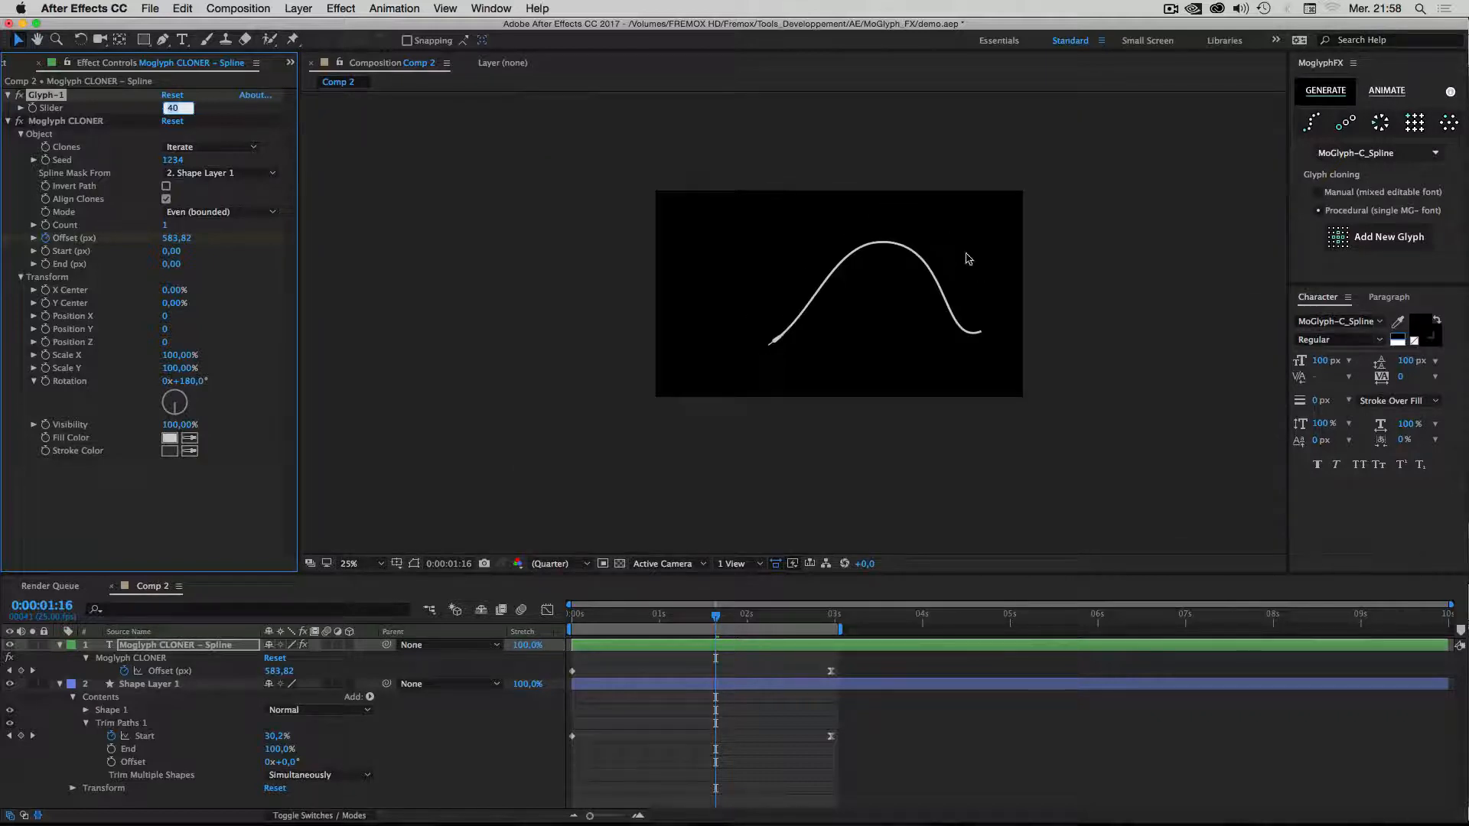
scroll(807, 319, "up", 1)
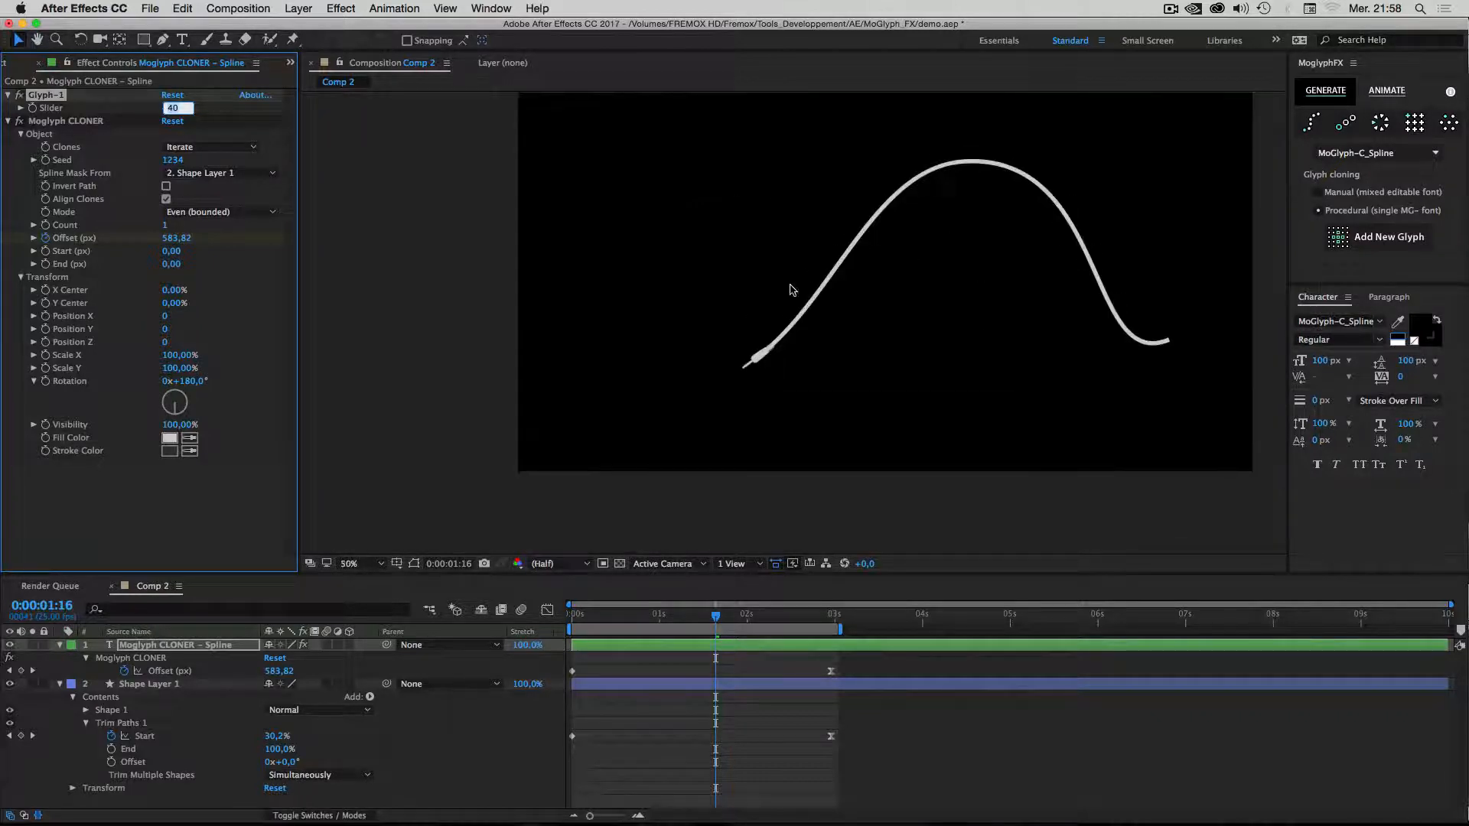
Delete the Moglyph CLONER layer and remove Trim Paths 1 from Shape Layer 1.
left_click(96, 701)
left_click(143, 646)
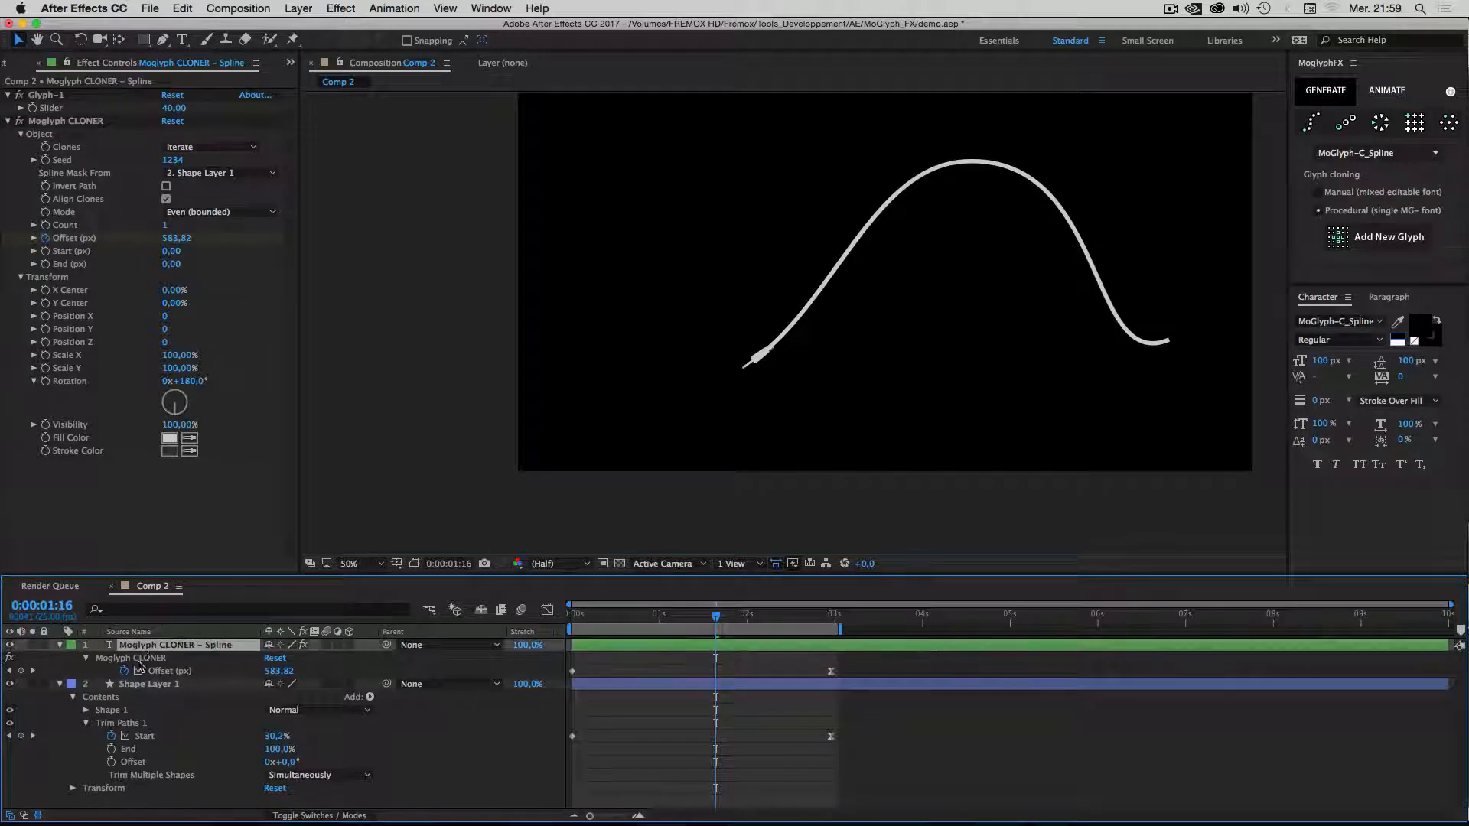
key("Delete")
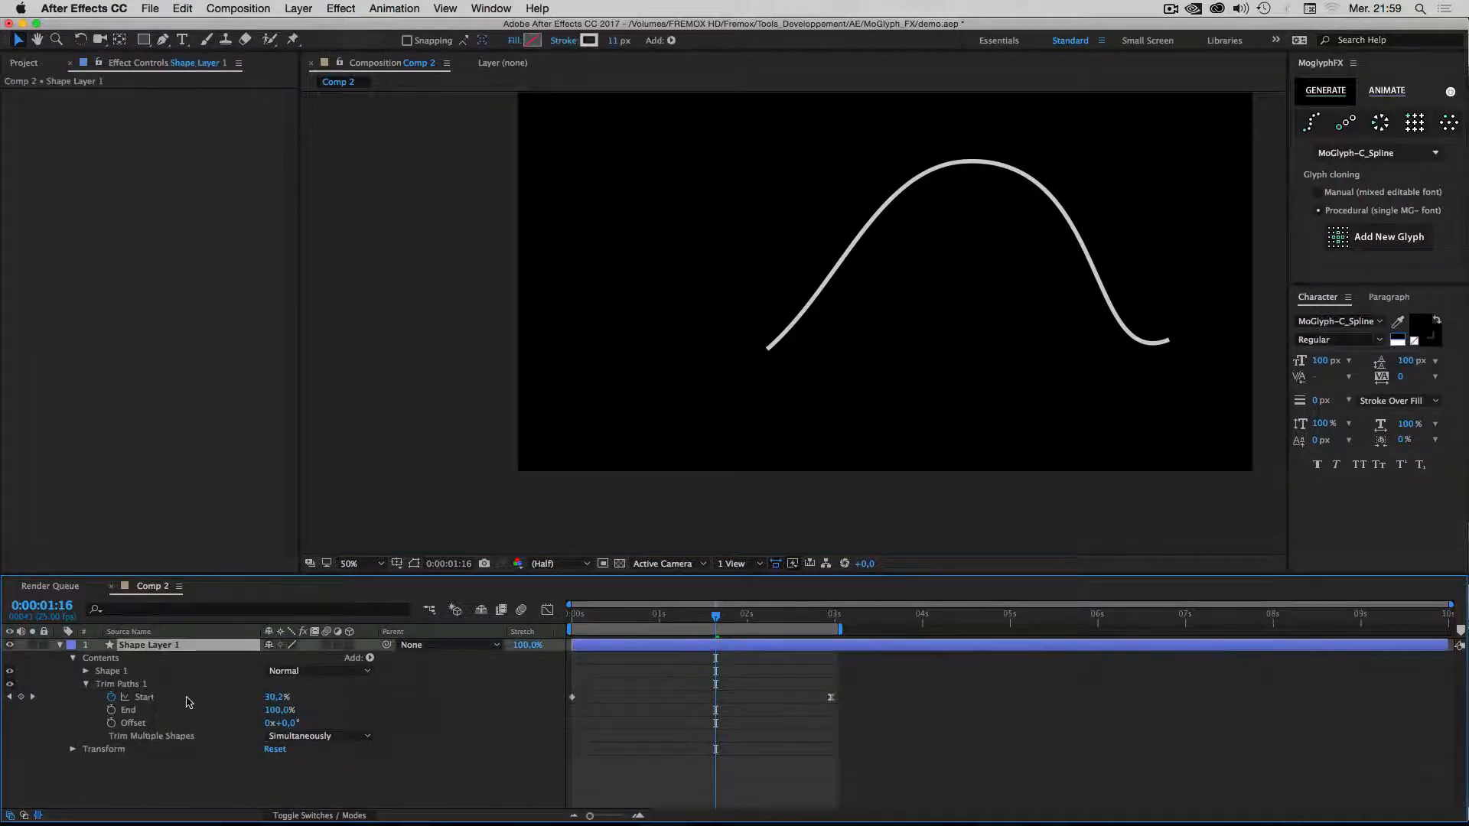
left_click(130, 684)
key("Delete")
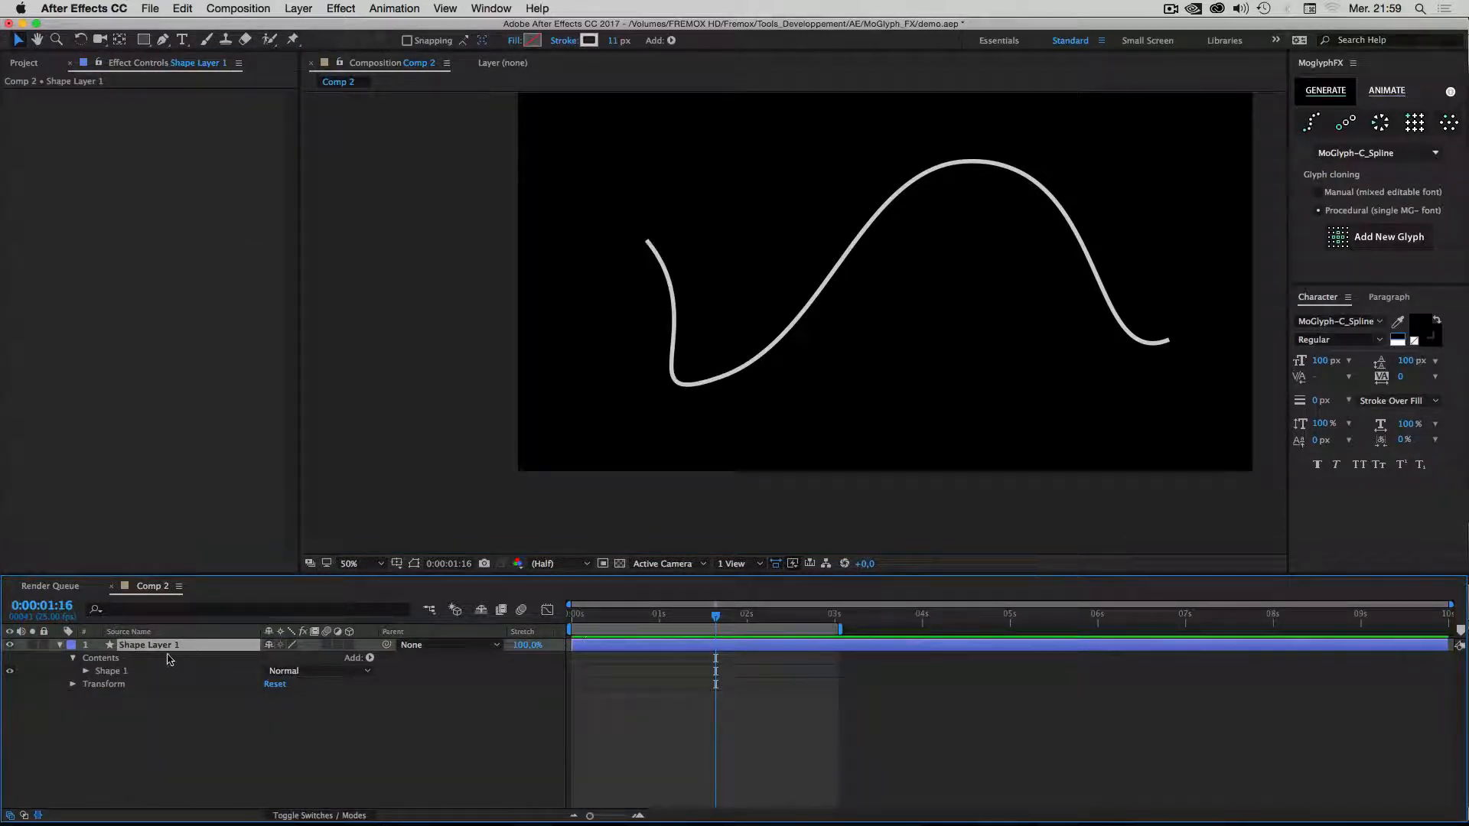
Generate a new spline cloner on Shape Layer 1 and open the glyph chooser for it, clear of the path.
left_click(1311, 122)
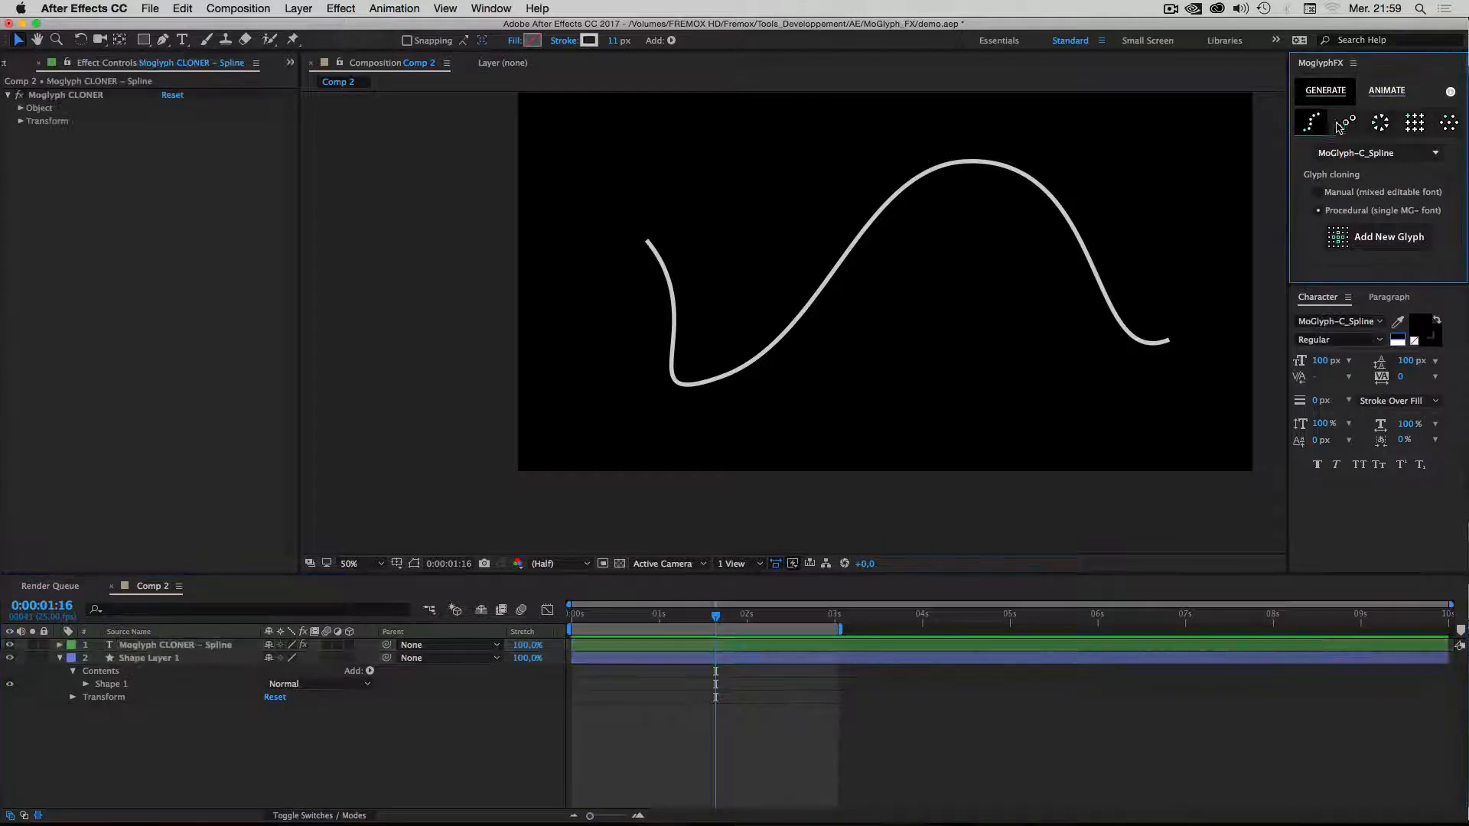
left_click(130, 645)
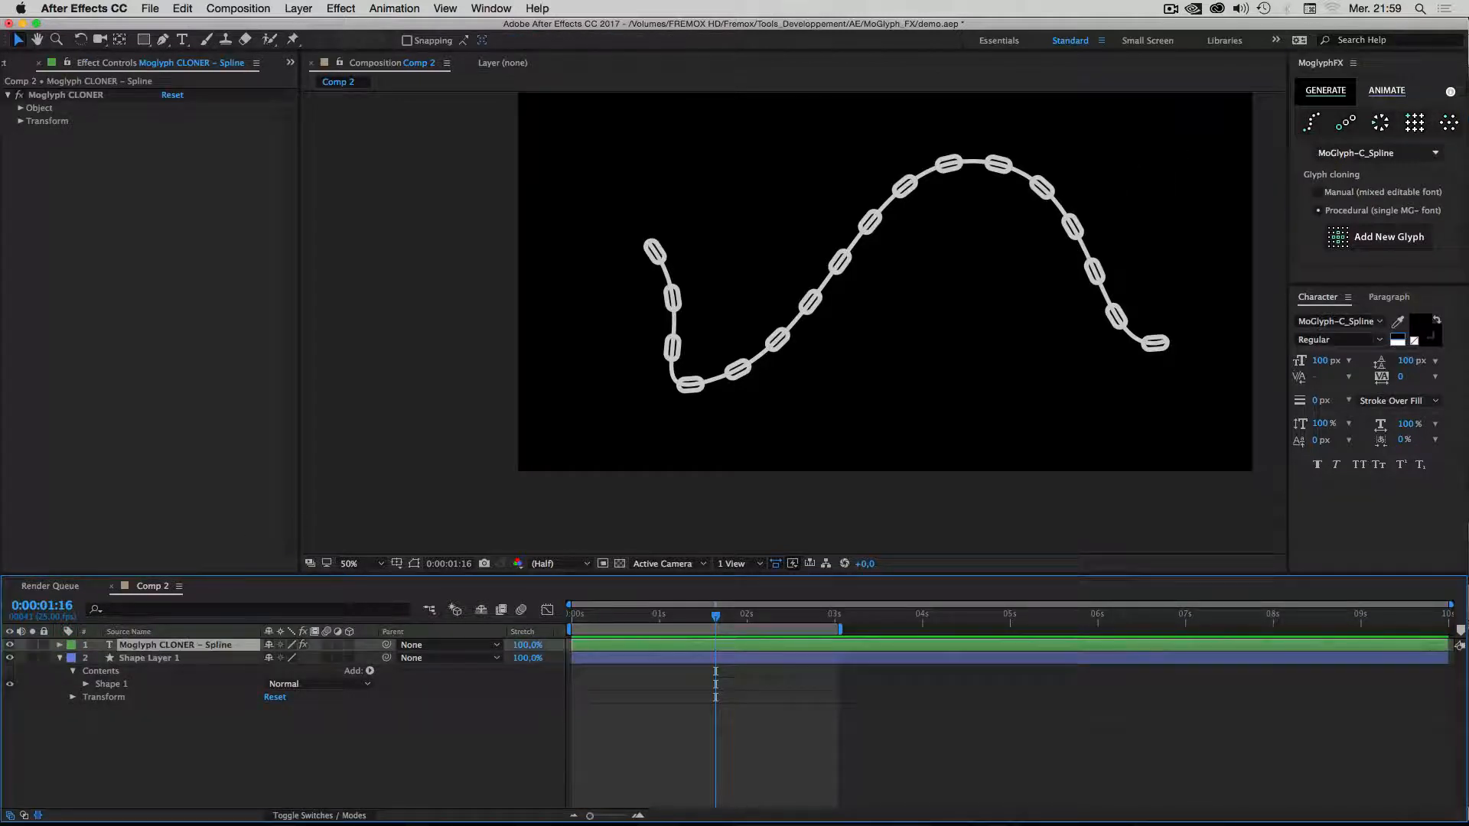
left_click(1374, 237)
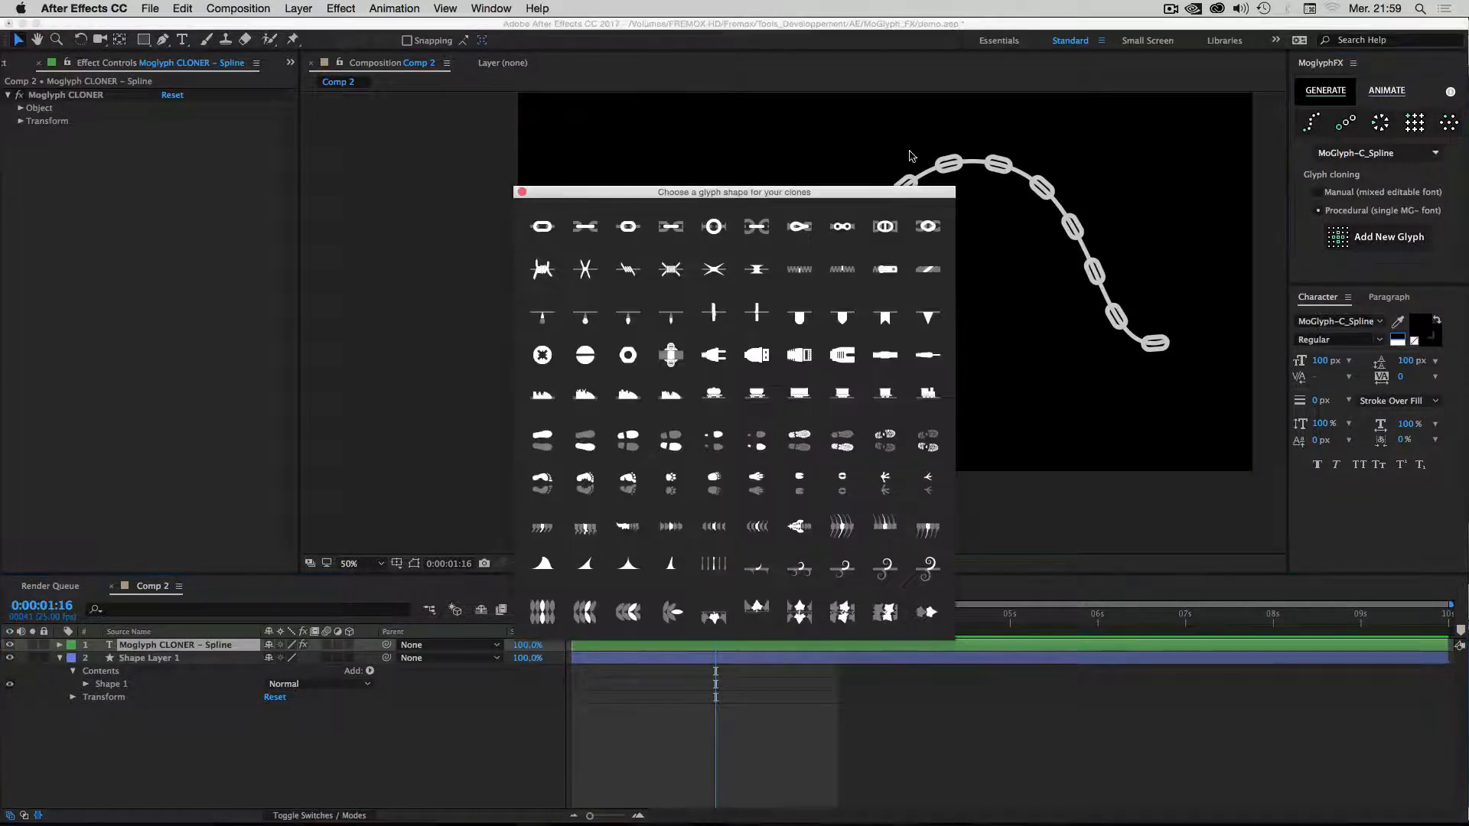
left_click_drag(853, 201, 1287, 270)
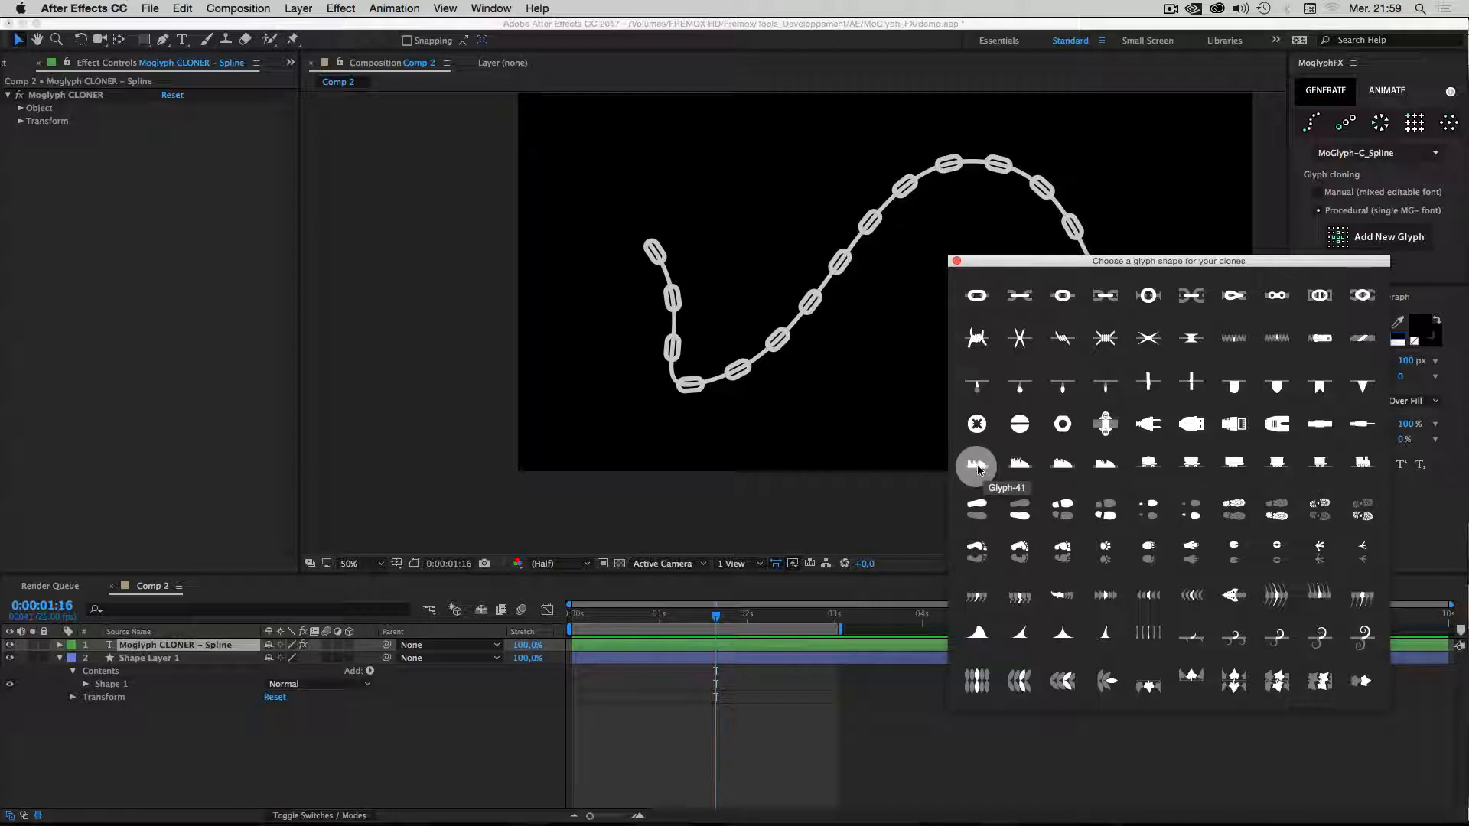
left_click(126, 659)
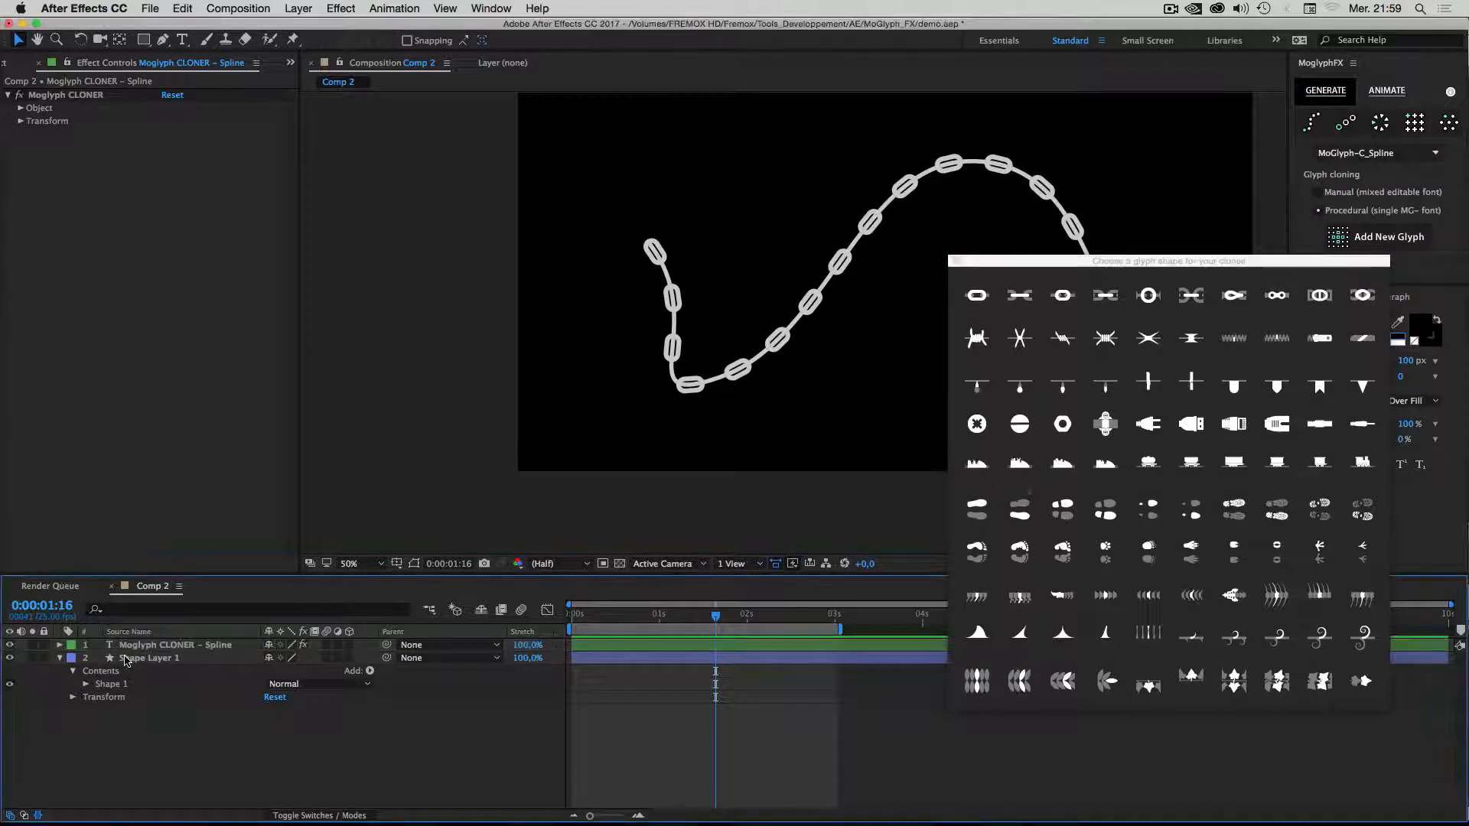
left_click(975, 466)
left_click(848, 289)
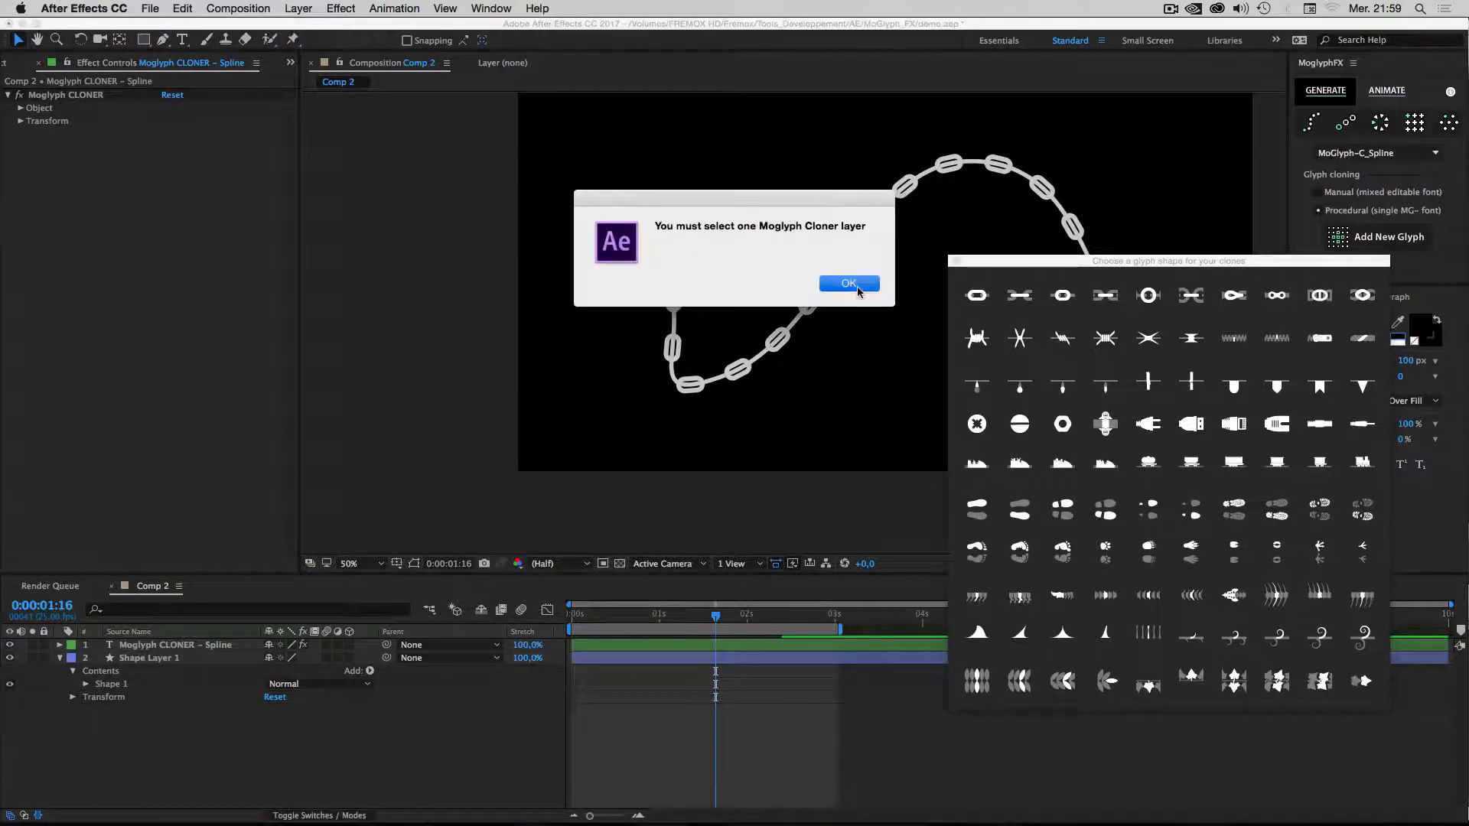
Add the skyline glyphs Glyph-41, 42, 43 and 44 to the Moglyph CLONER layer and close the glyph chooser.
left_click(215, 643)
left_click(976, 465)
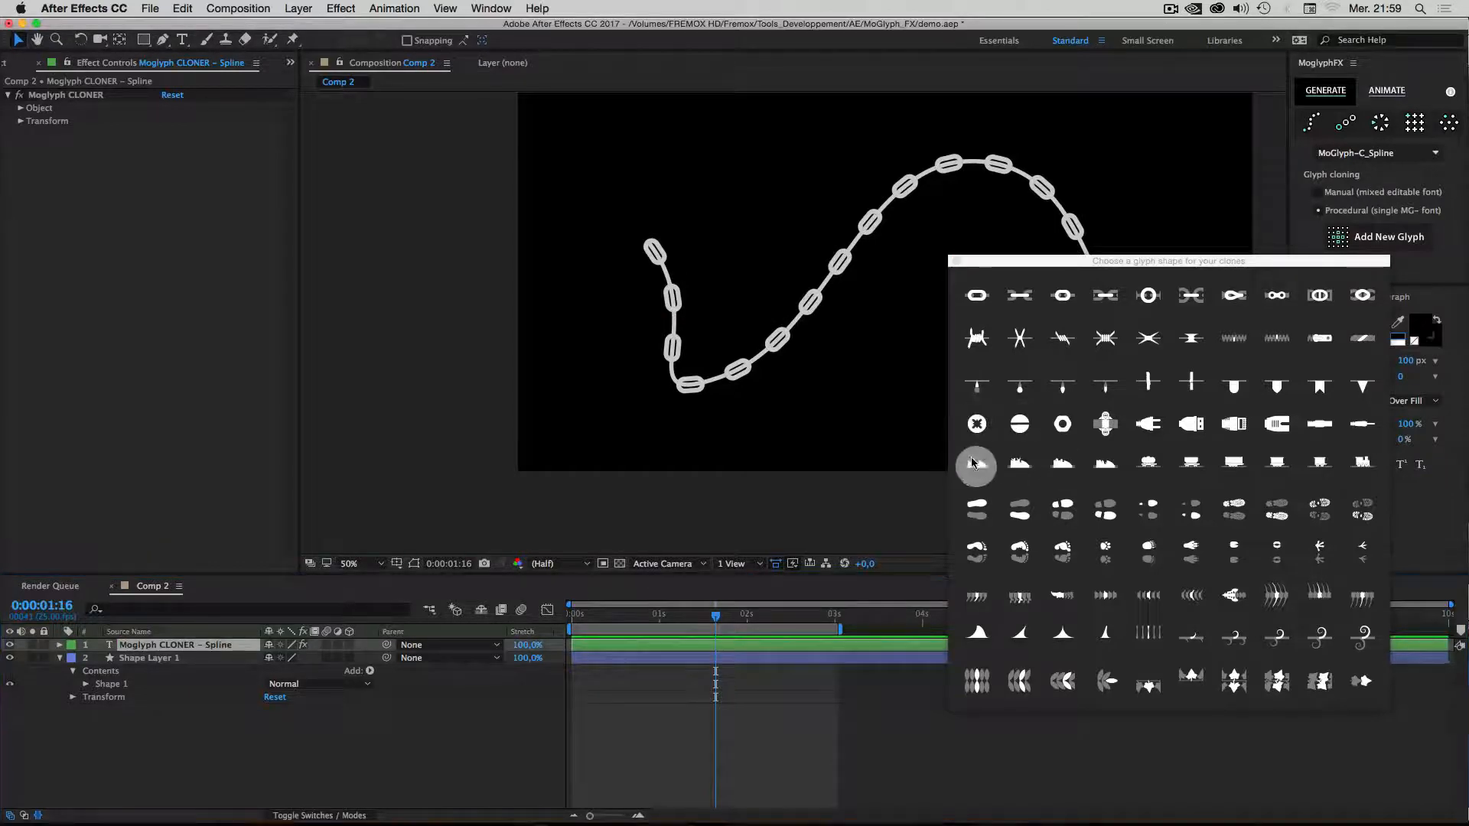
left_click(1023, 467)
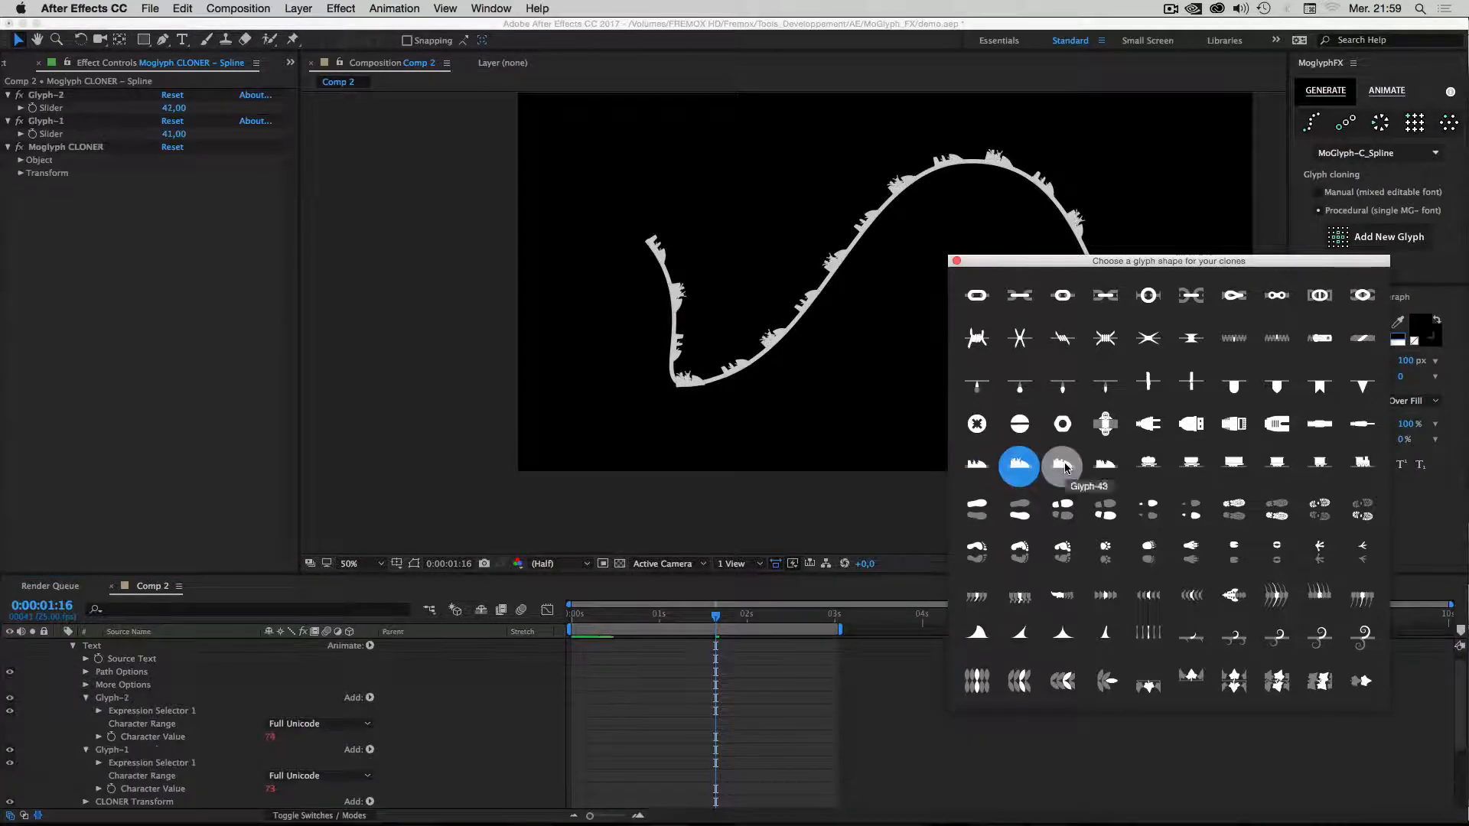
left_click(1065, 466)
left_click(1107, 467)
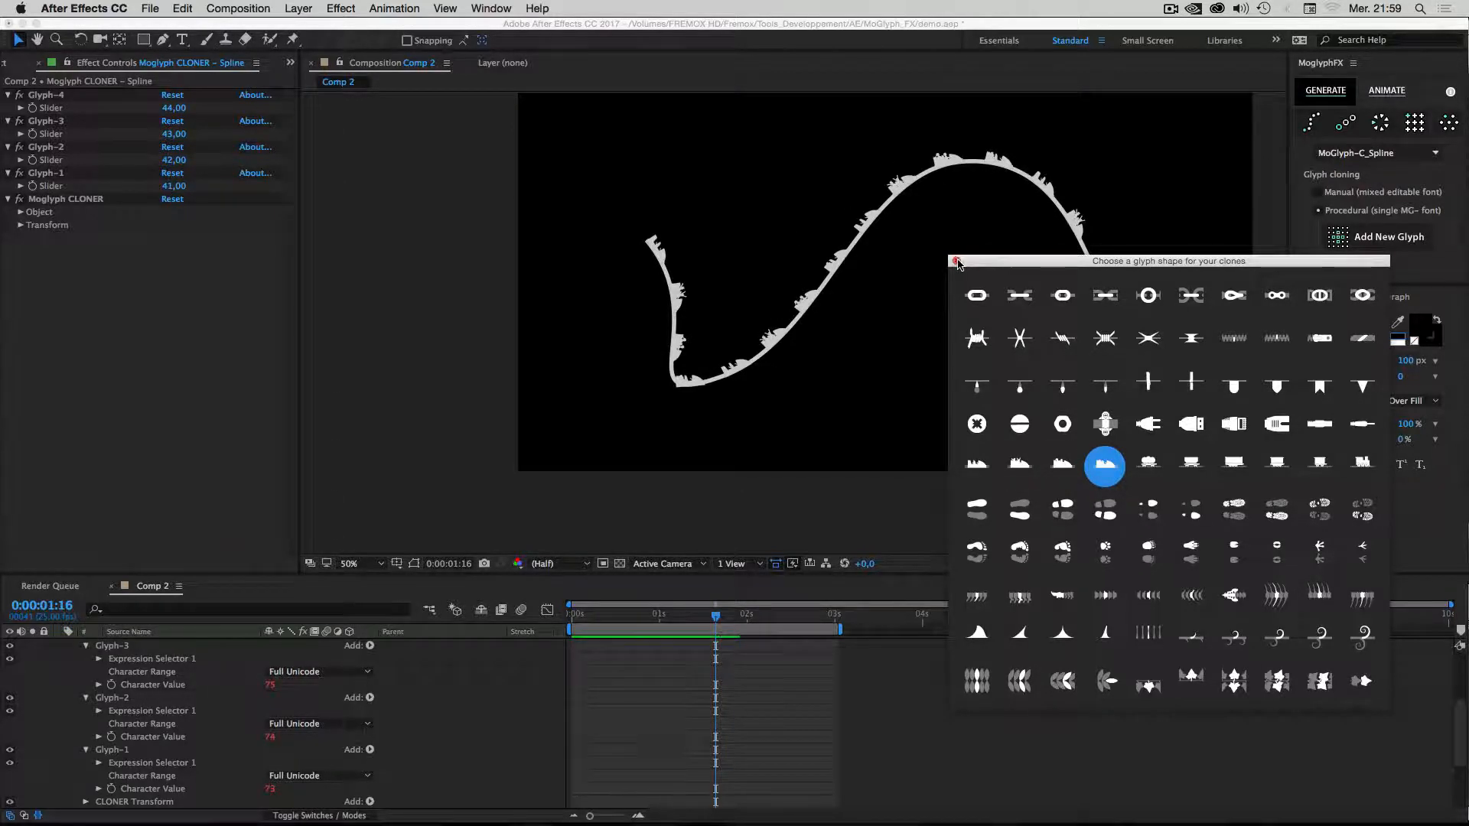
left_click(956, 261)
Collapse the Moglyph CLONER layer's properties and move Shape Layer 1 above it.
scroll(67, 674, "up", 5)
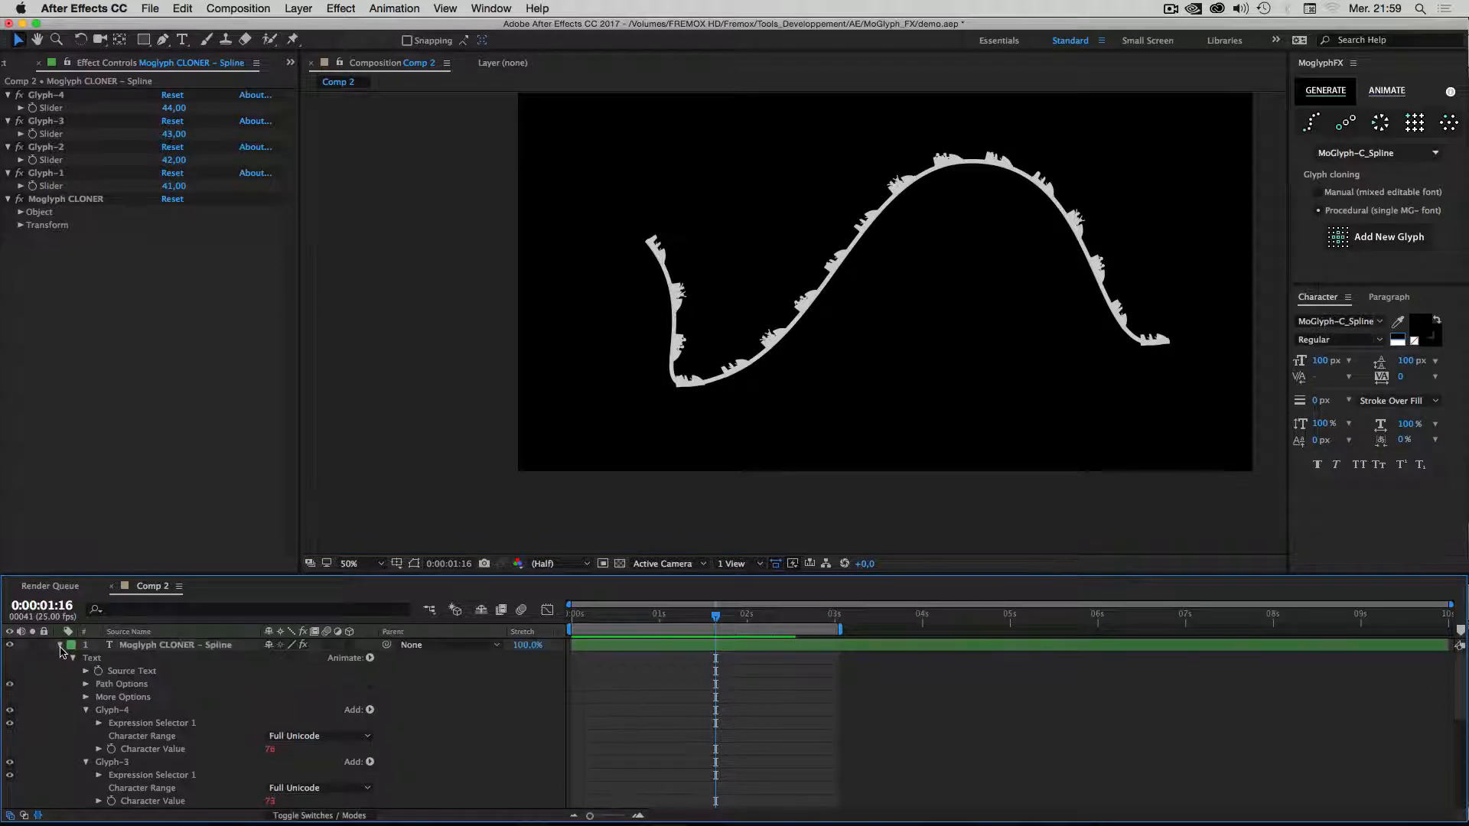
left_click(60, 646)
left_click(141, 659)
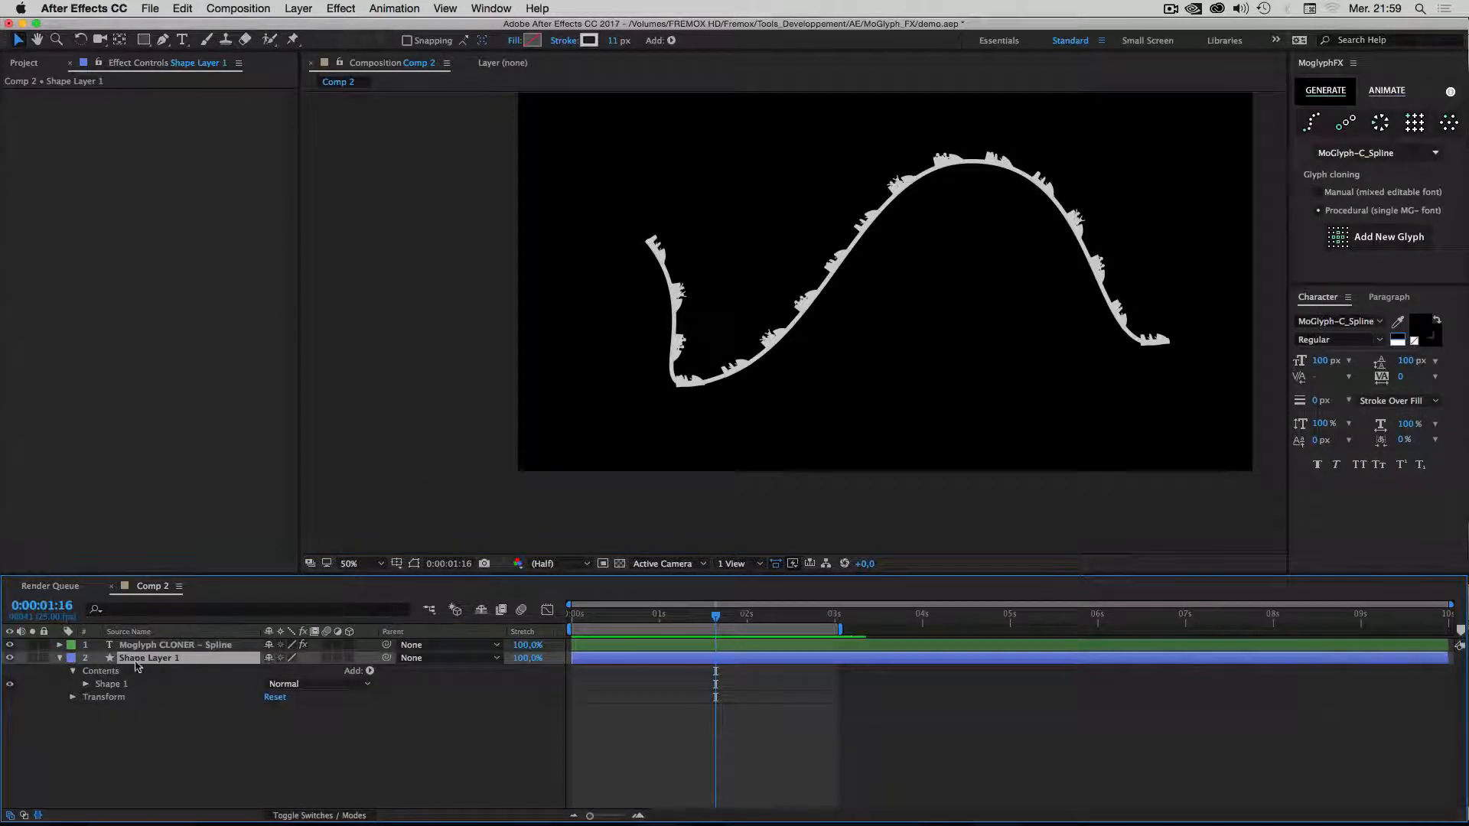
left_click_drag(137, 667, 142, 641)
Show the layer controls in the composition view again.
left_click(413, 8)
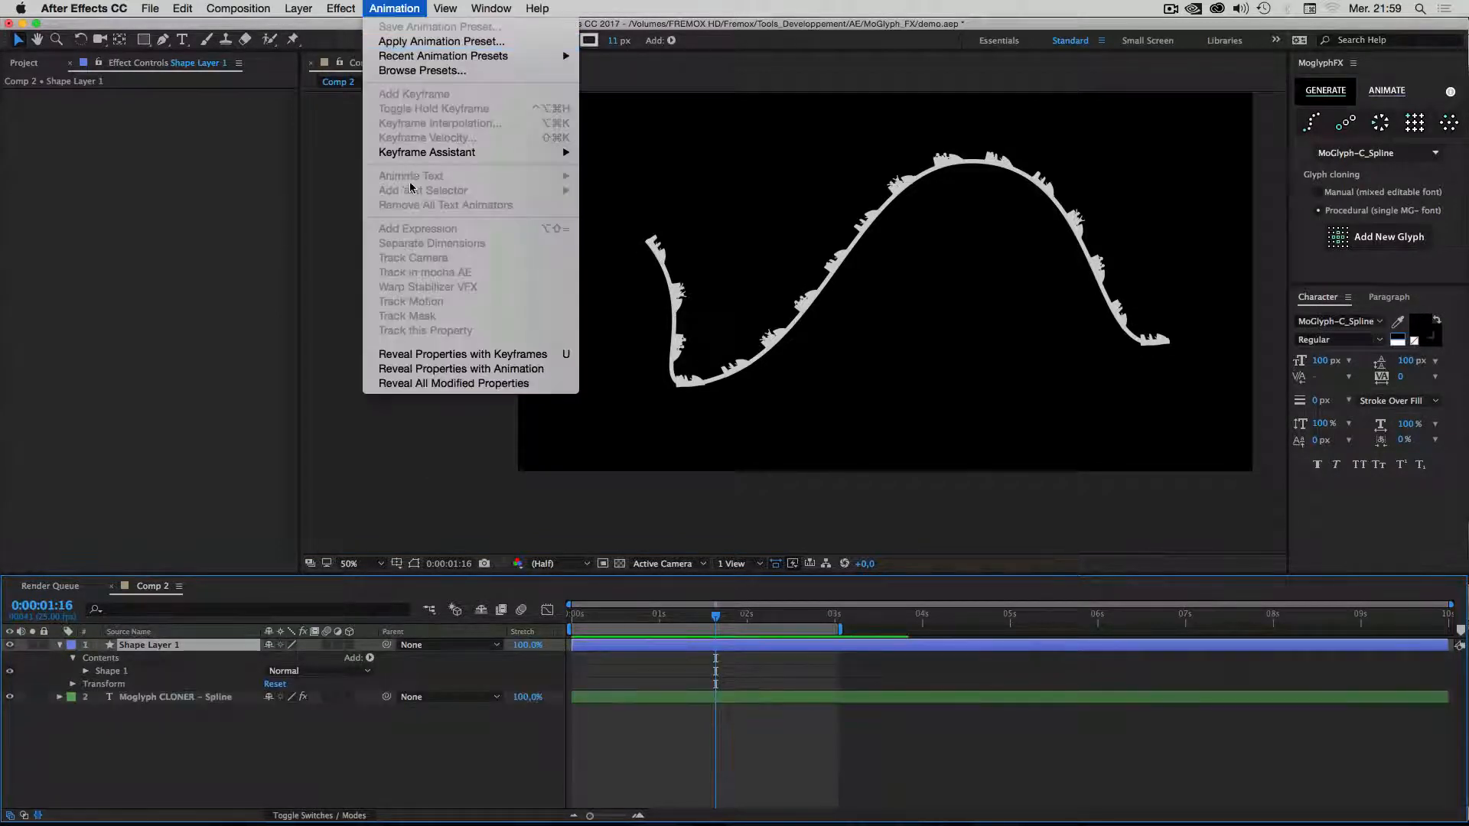
mouse_move(446, 9)
left_click(463, 297)
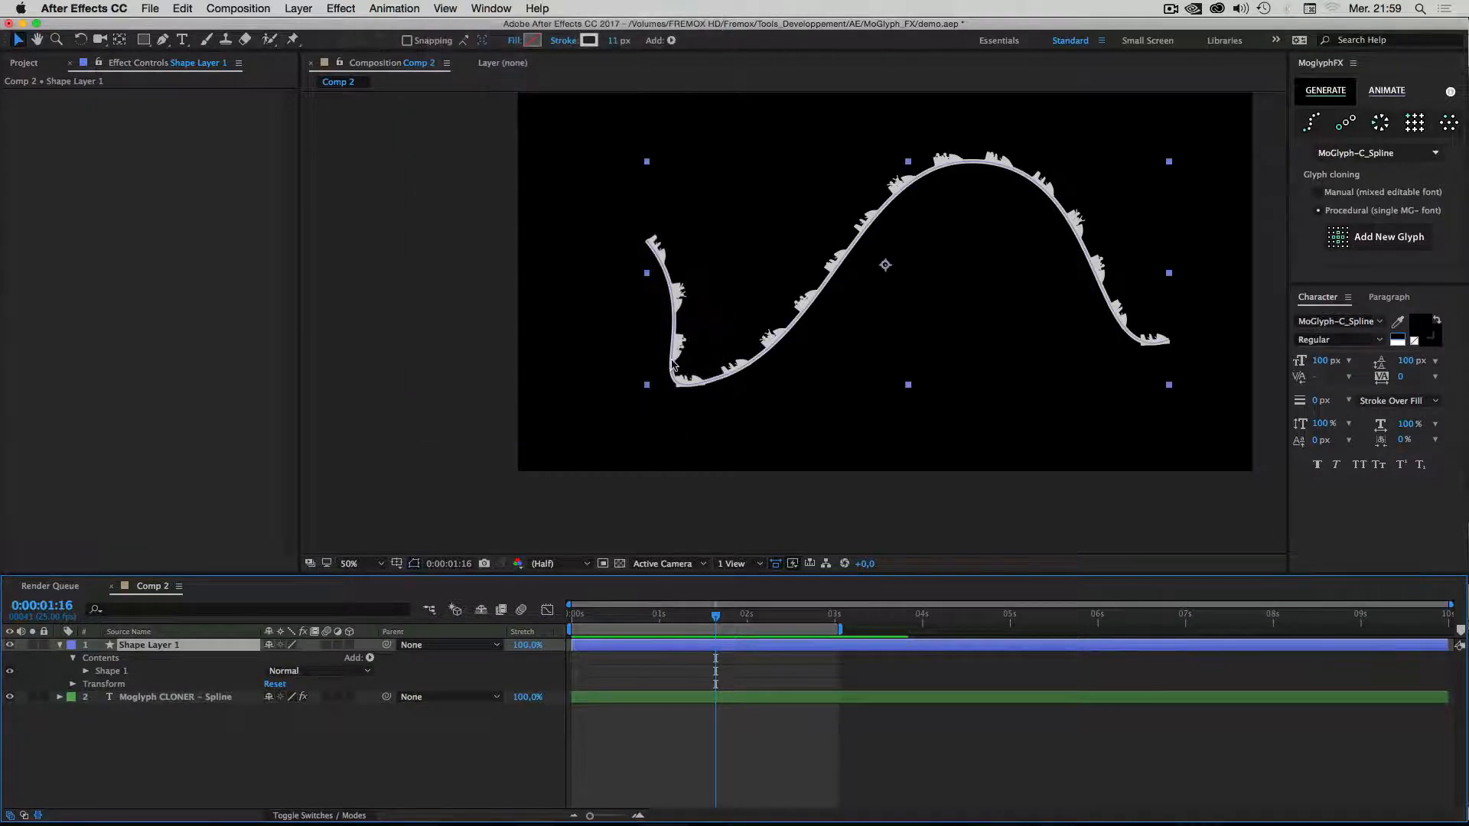
Reshape the beginning of Shape Layer 1's path by moving its first point down and outward and adjusting the following bend.
left_click(666, 337)
left_click_drag(644, 239, 586, 290)
left_click_drag(645, 378, 650, 367)
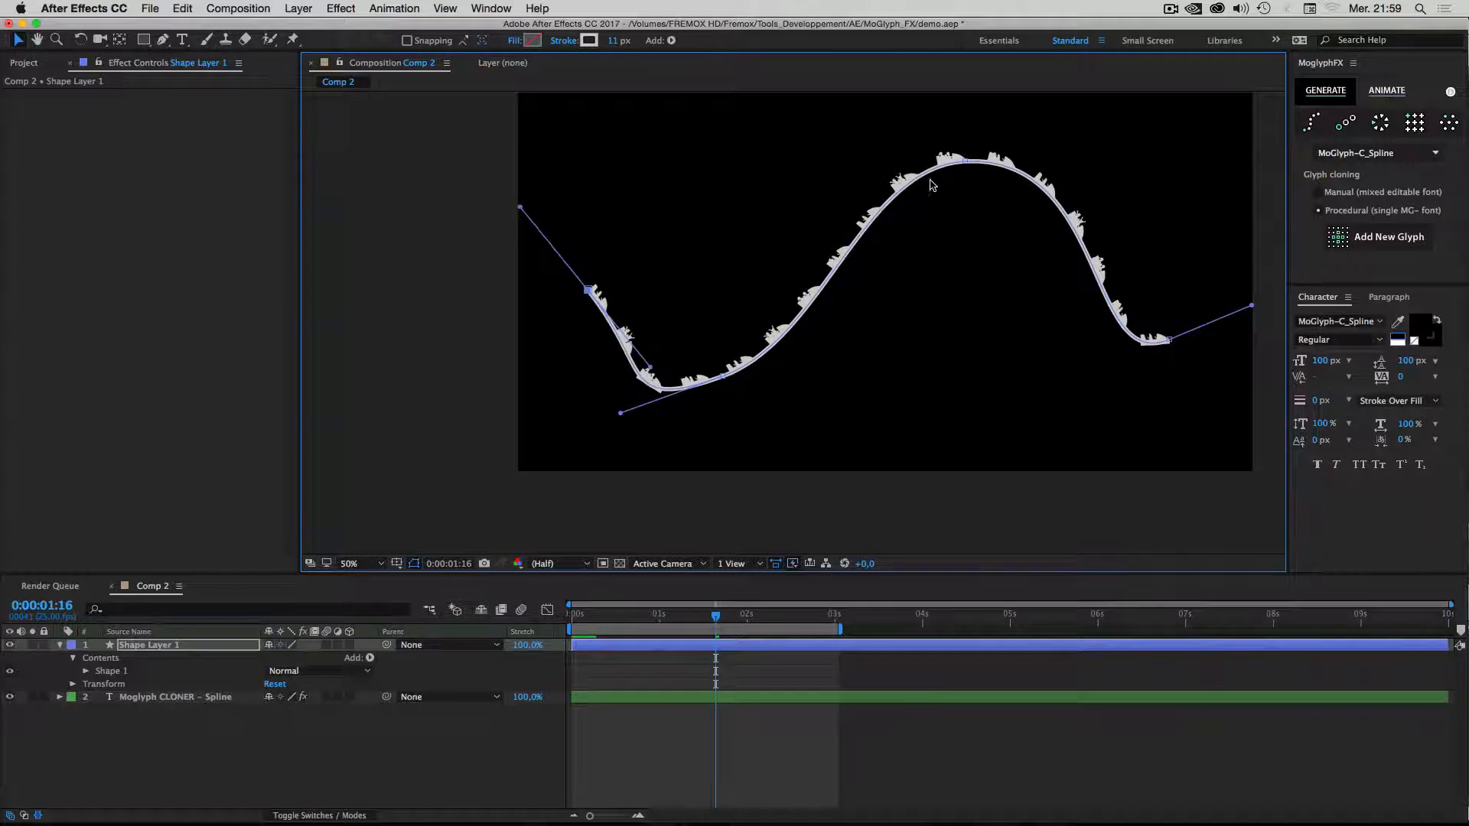
Lower the top point of Shape Layer 1's path and swing its handle to the opposite side so the curve crosses itself in a loop.
left_click_drag(965, 161, 932, 170)
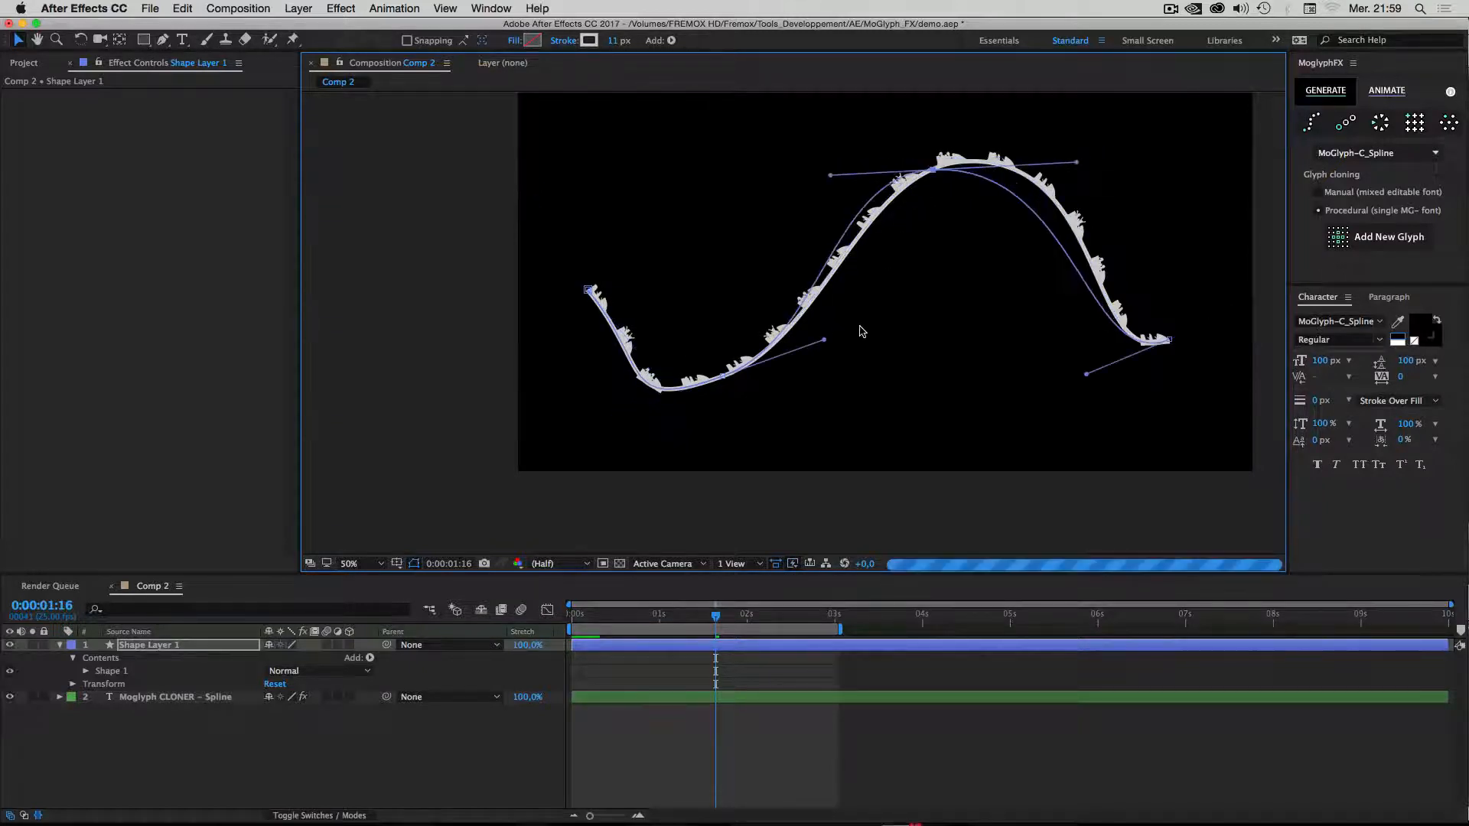
left_click_drag(833, 369, 838, 374)
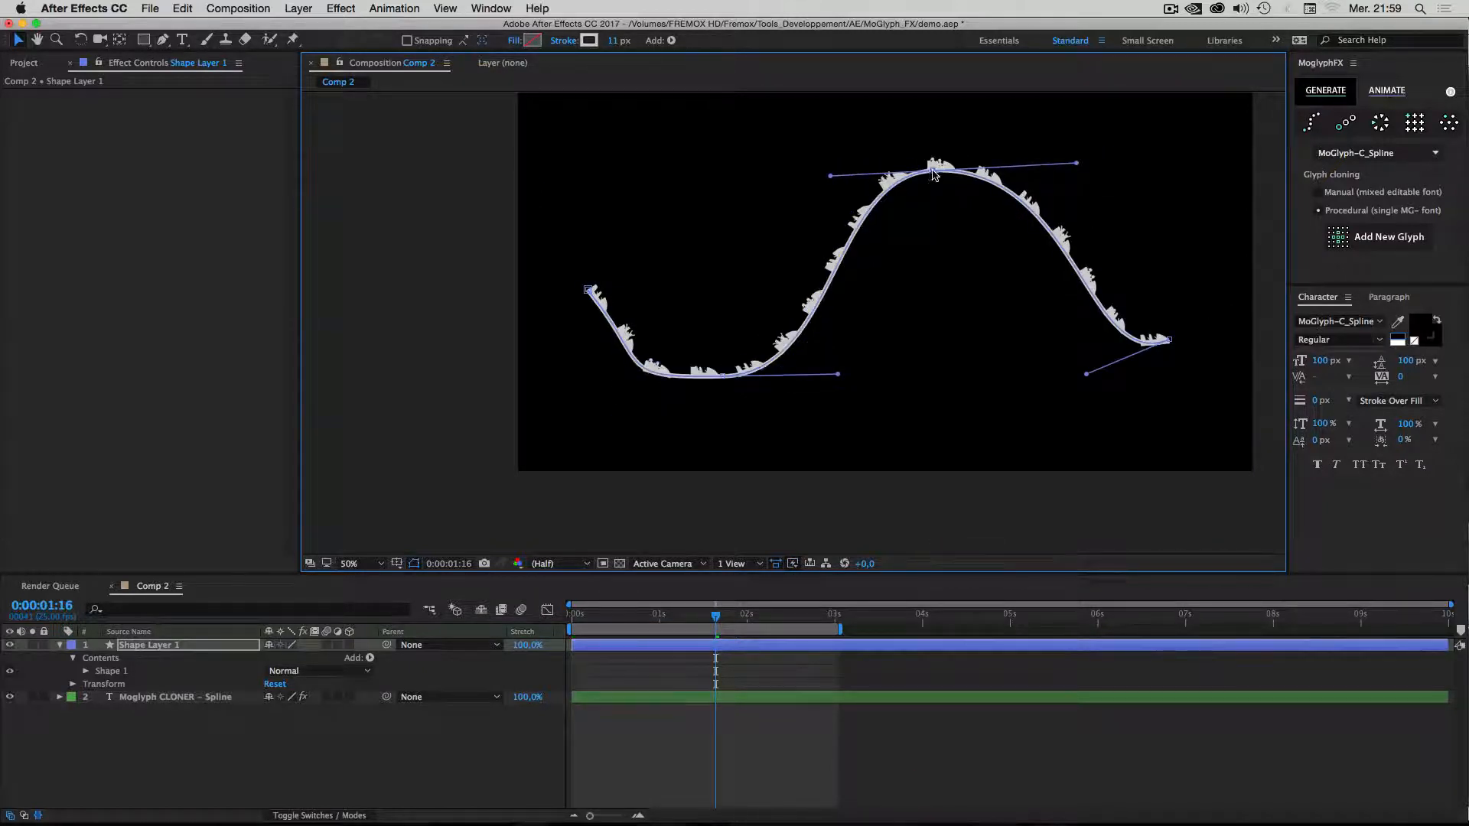
left_click_drag(932, 171, 904, 211)
left_click_drag(1047, 203, 713, 177)
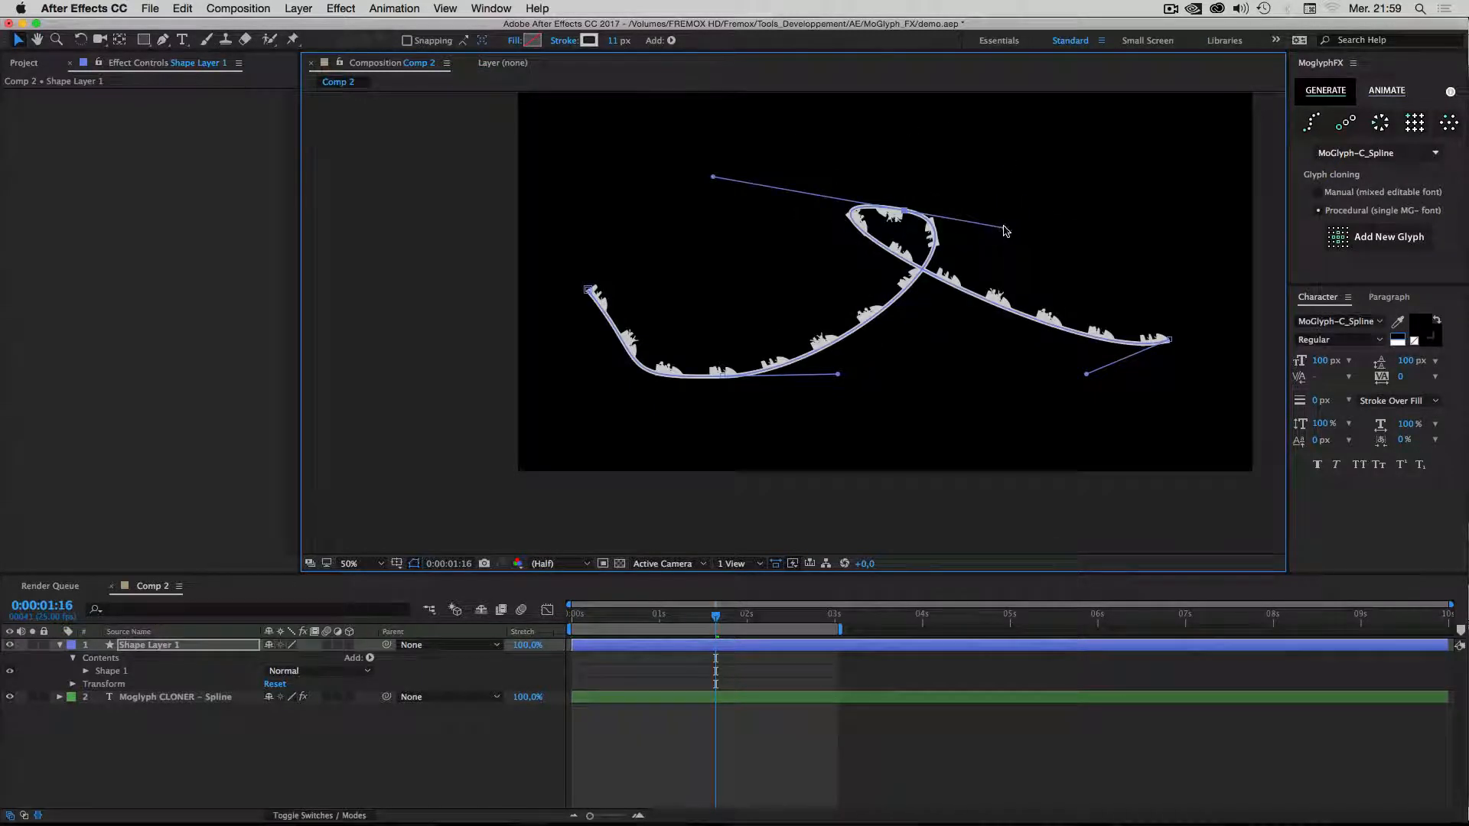
left_click_drag(1004, 228, 1034, 186)
Round out the loop by extending the neighbouring handles and raising its top point, and move the path's start point beyond the composition's edge.
left_click_drag(838, 376, 1010, 479)
left_click_drag(904, 210, 891, 165)
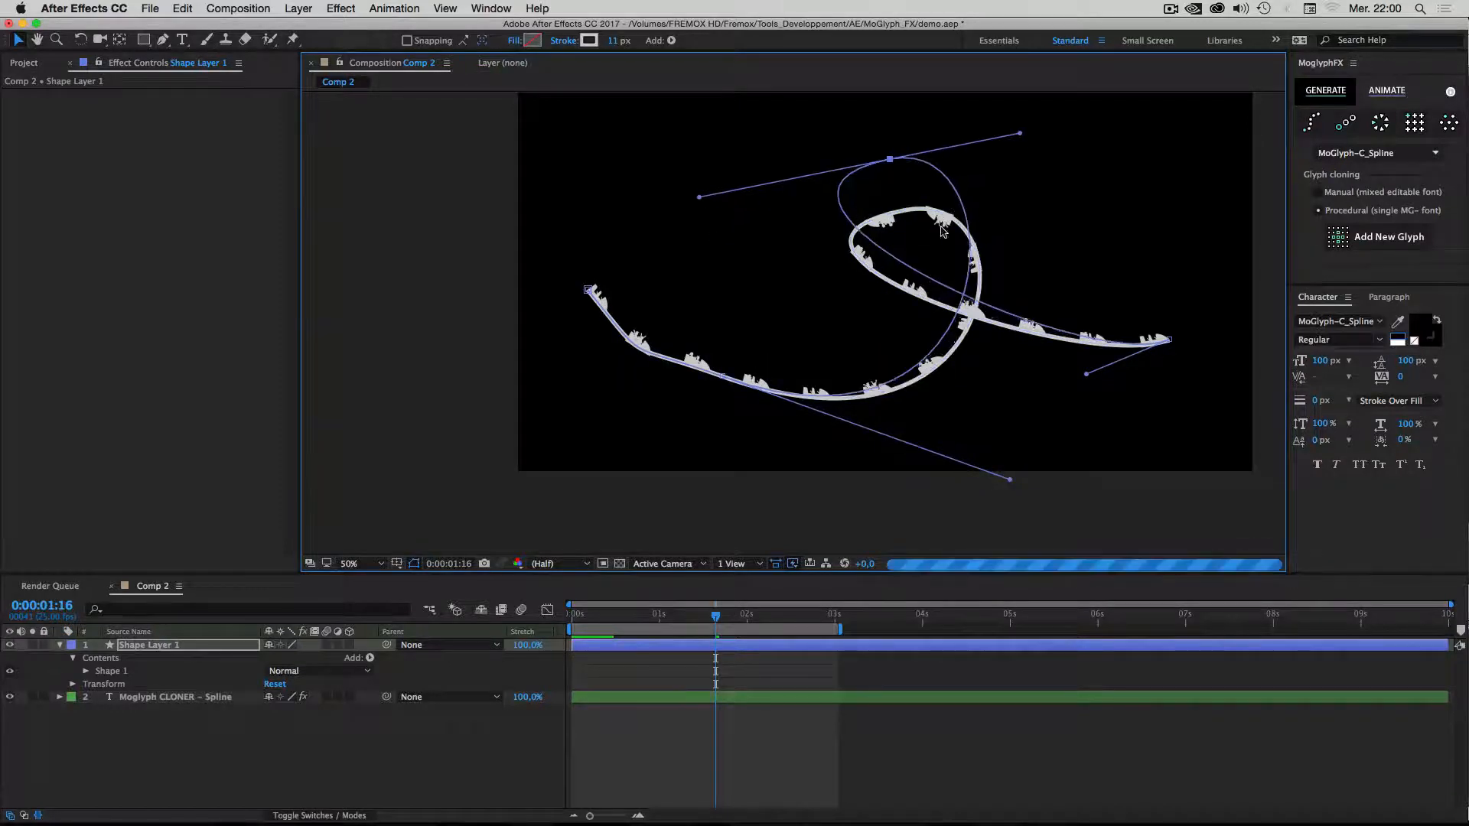
left_click_drag(1086, 374, 870, 472)
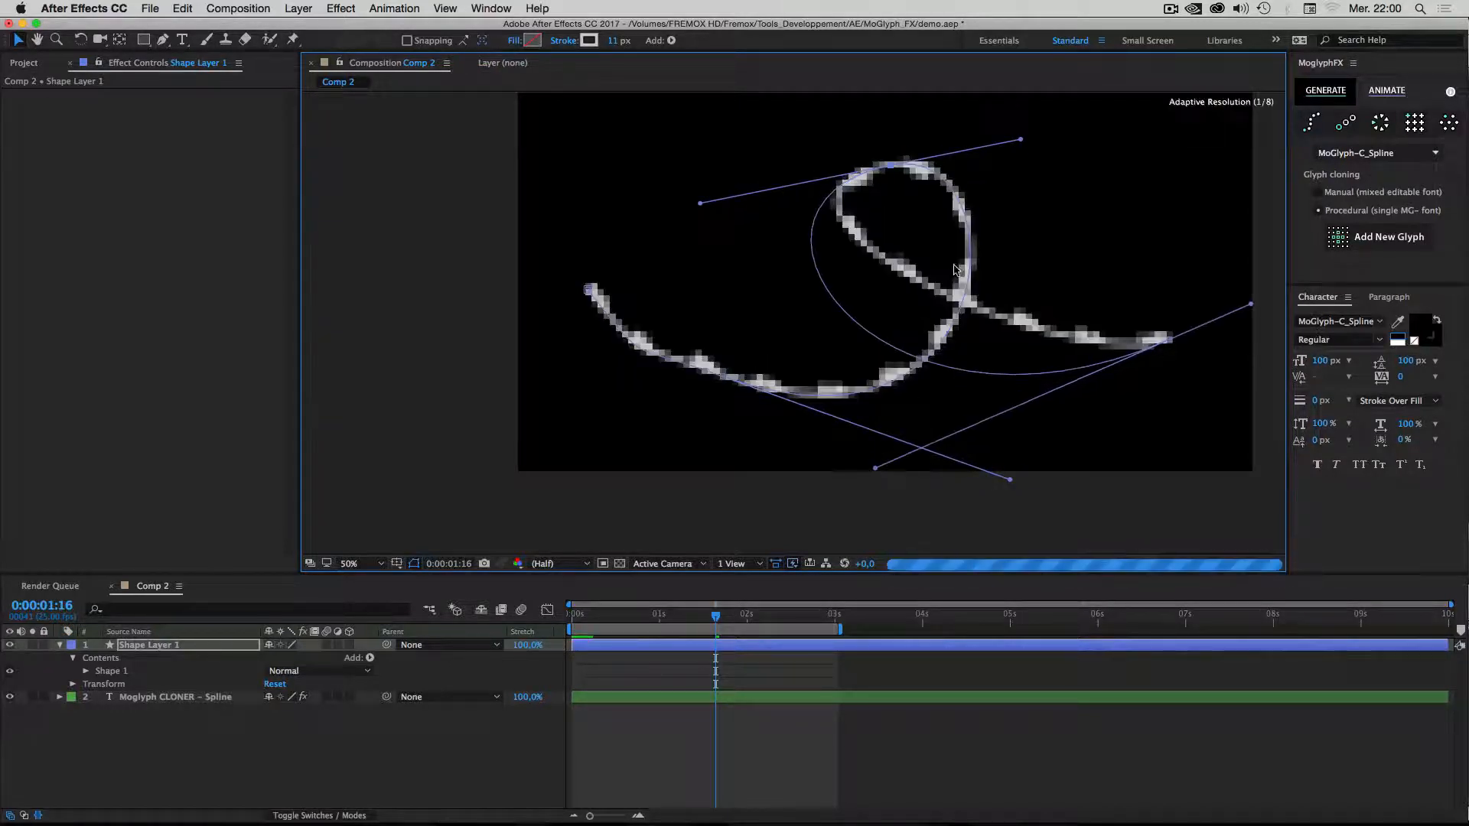
left_click_drag(1019, 141, 1019, 143)
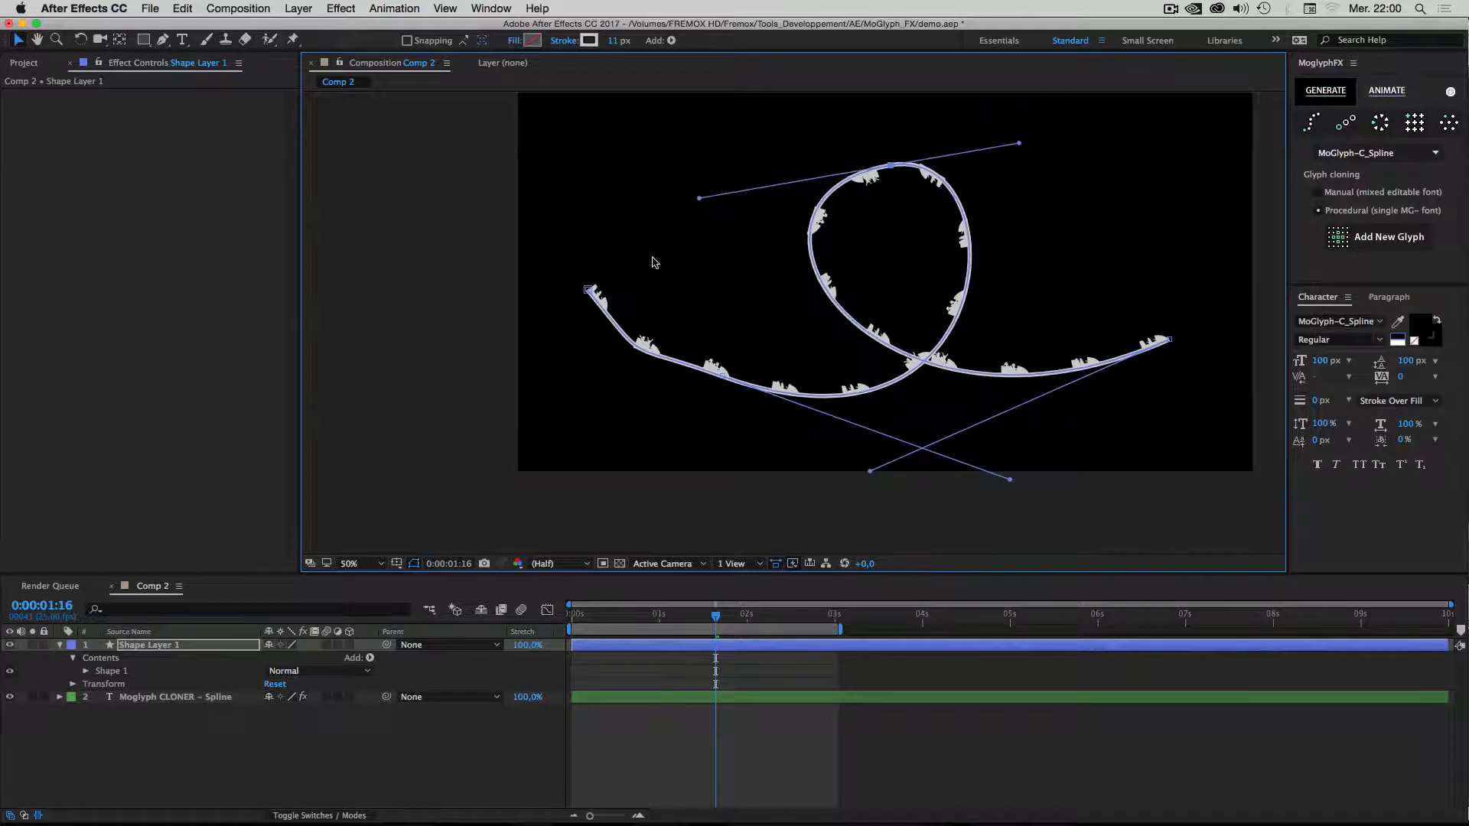
left_click_drag(591, 289, 603, 242)
left_click(440, 751)
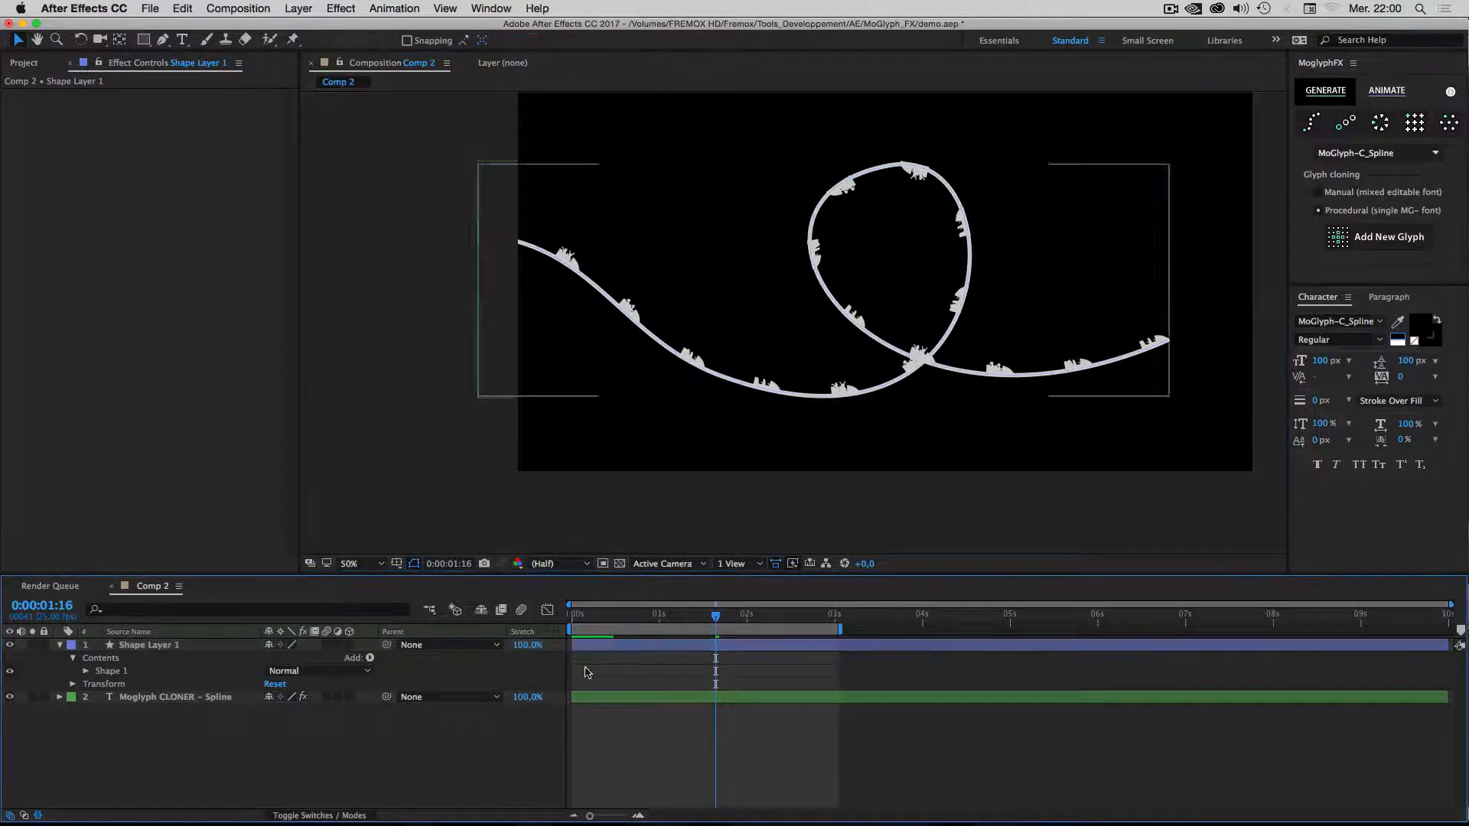
Set the stroke width of Shape Layer 1 to 8 px.
left_click(148, 646)
left_click(616, 41)
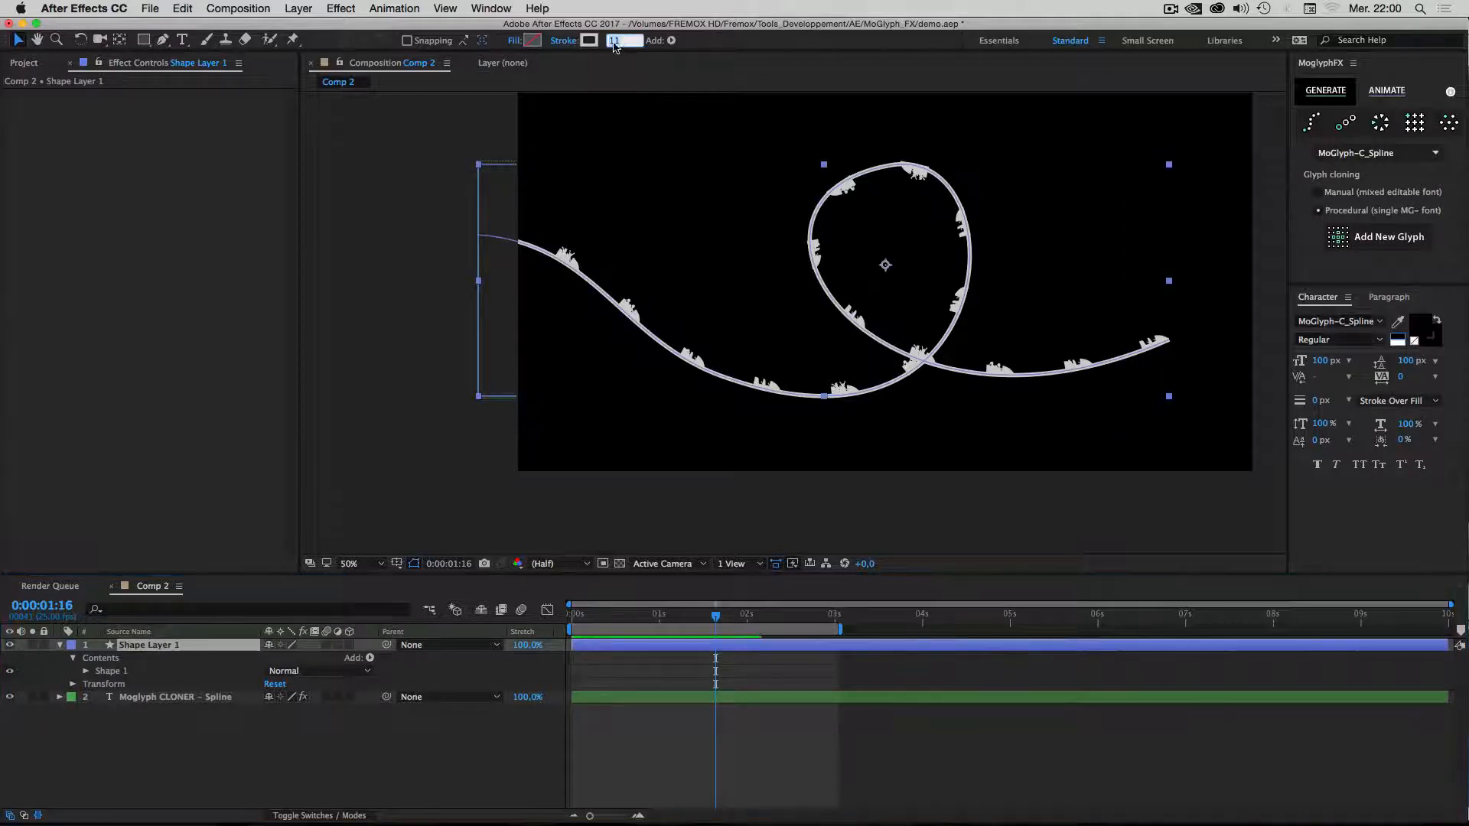
left_click(167, 748)
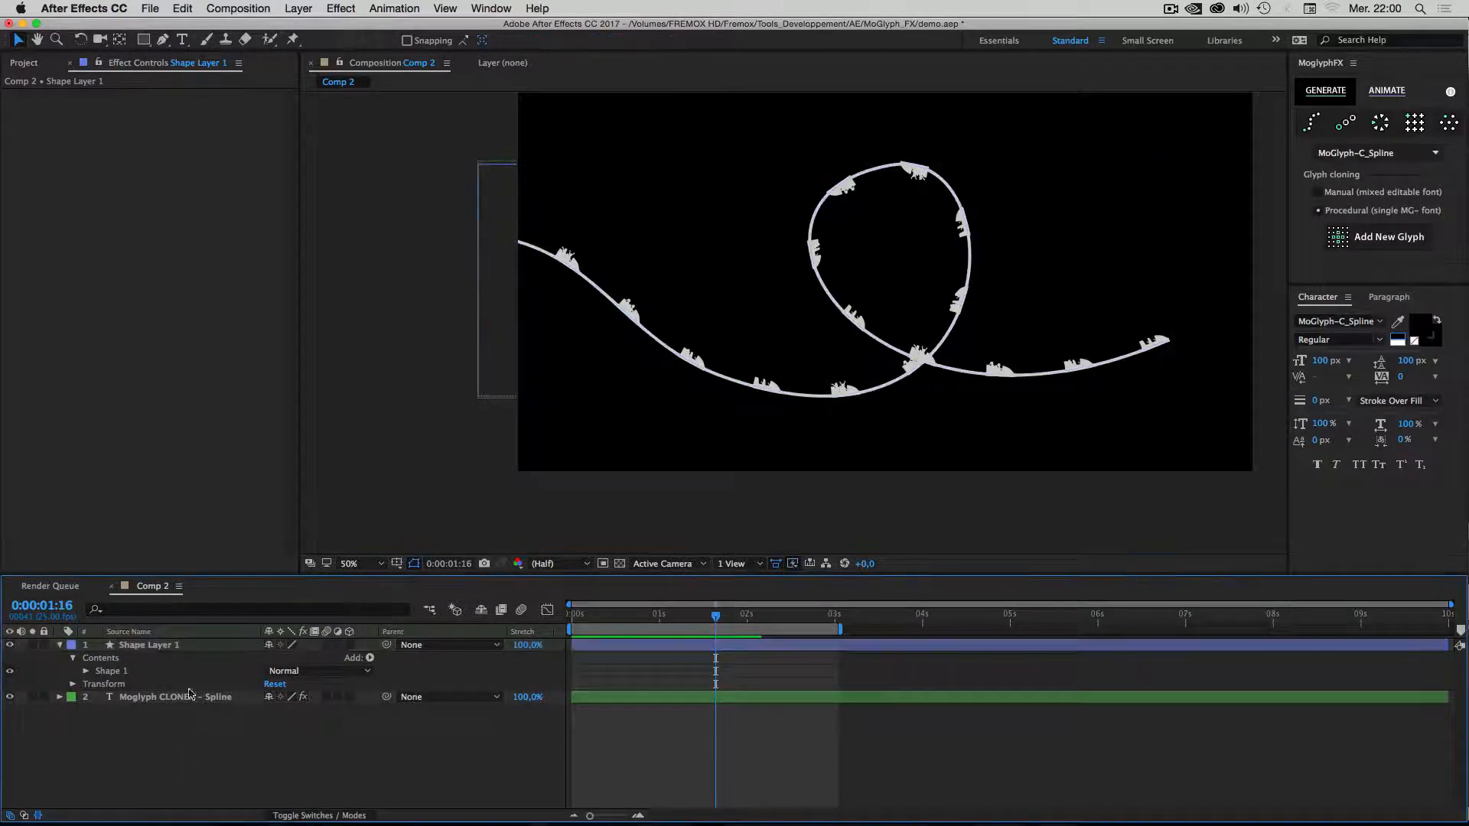
Duplicate Stroke 1 in Shape 1 and set the width of the copy, Stroke 2, to 12.
left_click(86, 671)
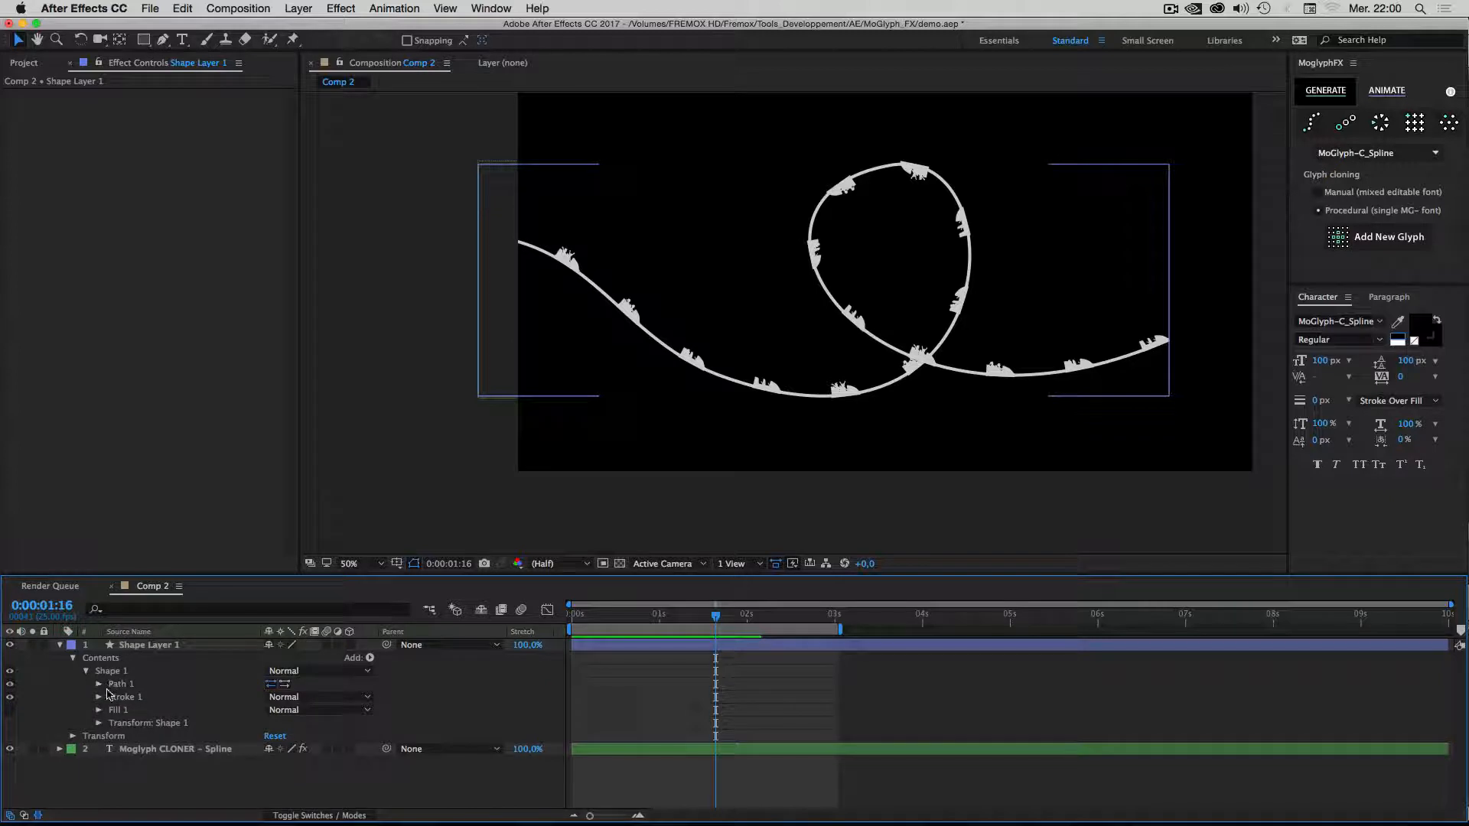
left_click(121, 697)
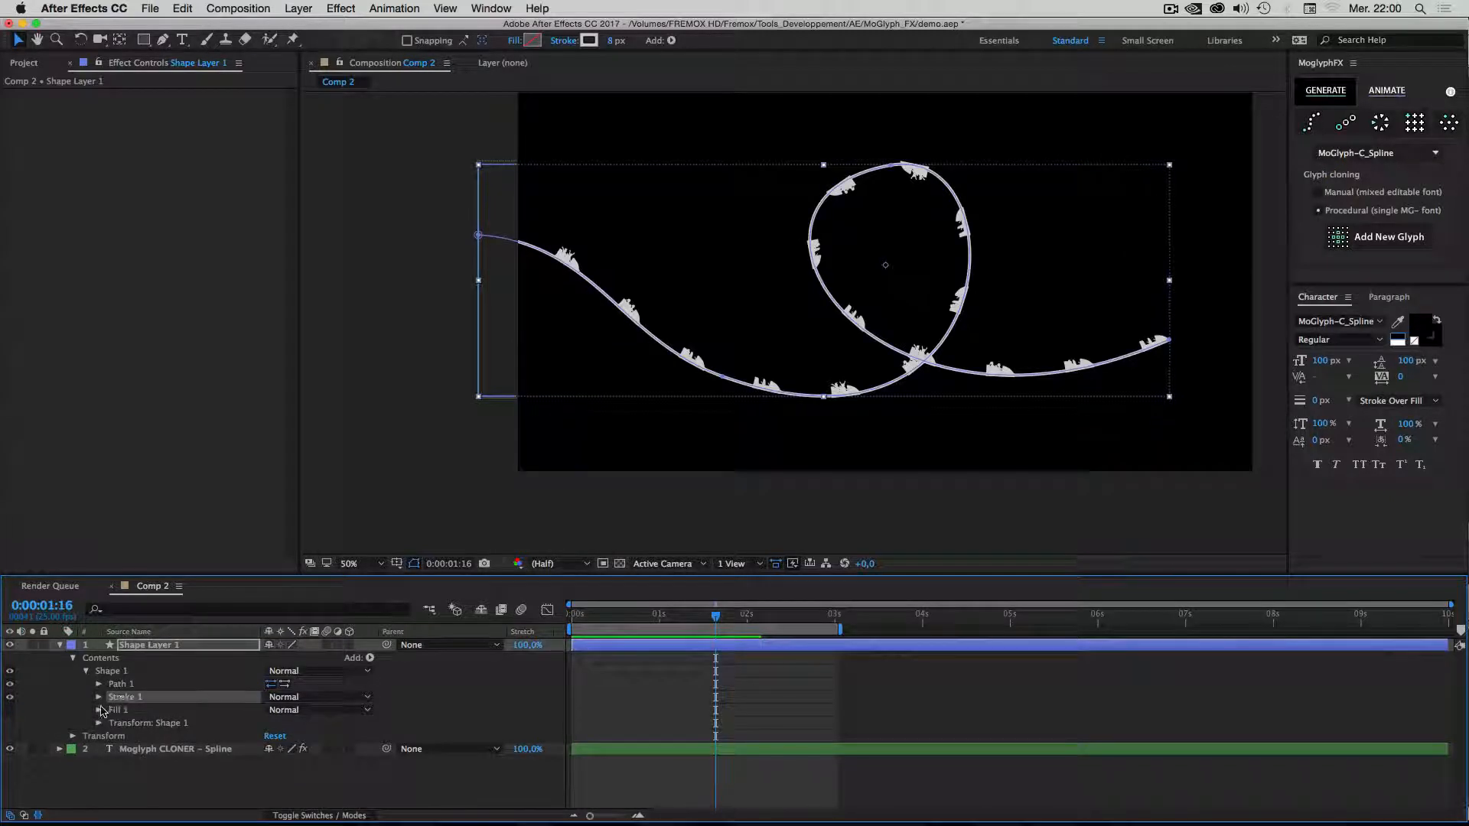
key("super+d")
left_click(99, 710)
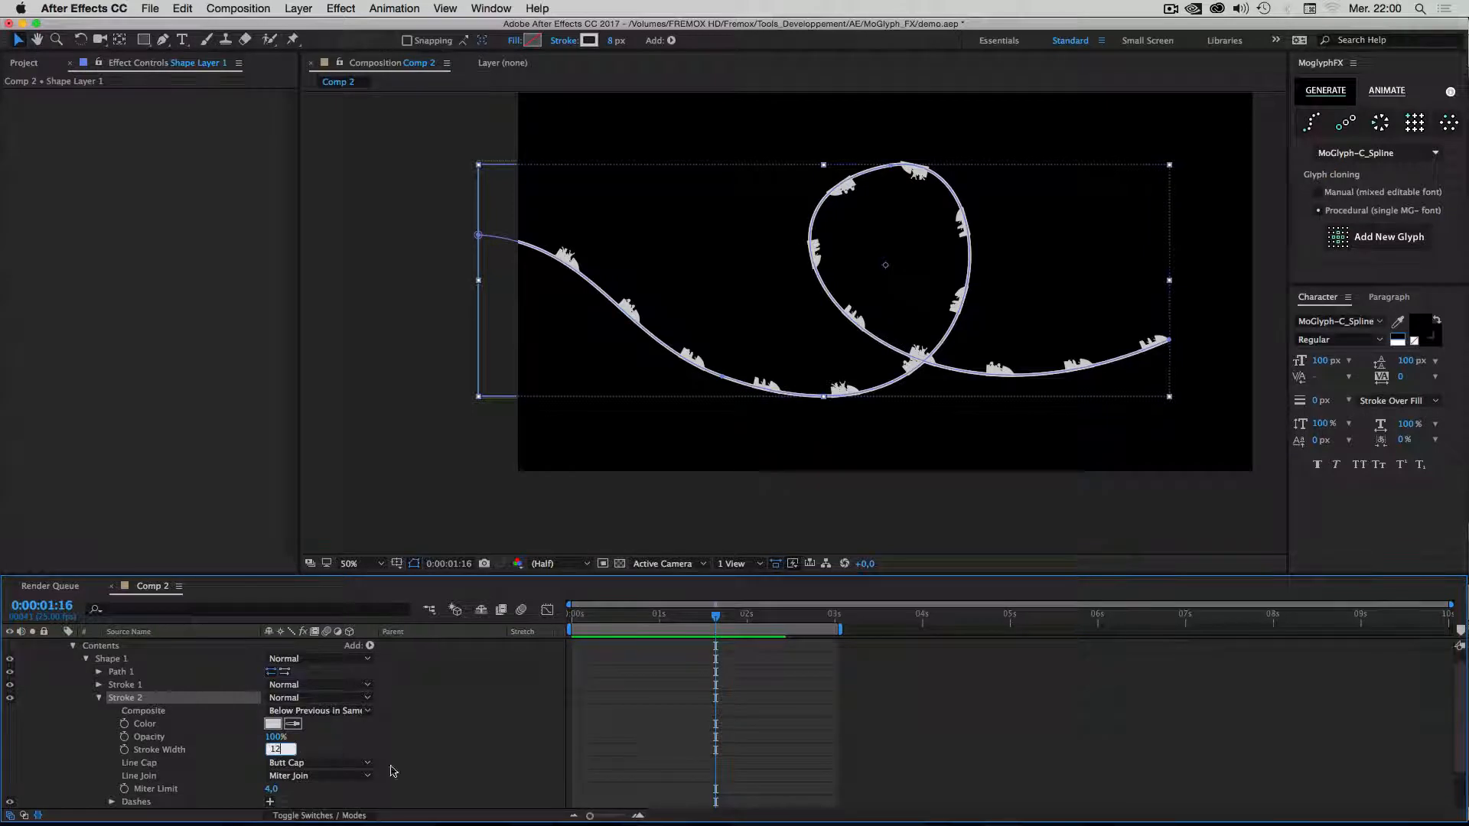
left_click(437, 751)
scroll(458, 742, "down", 1)
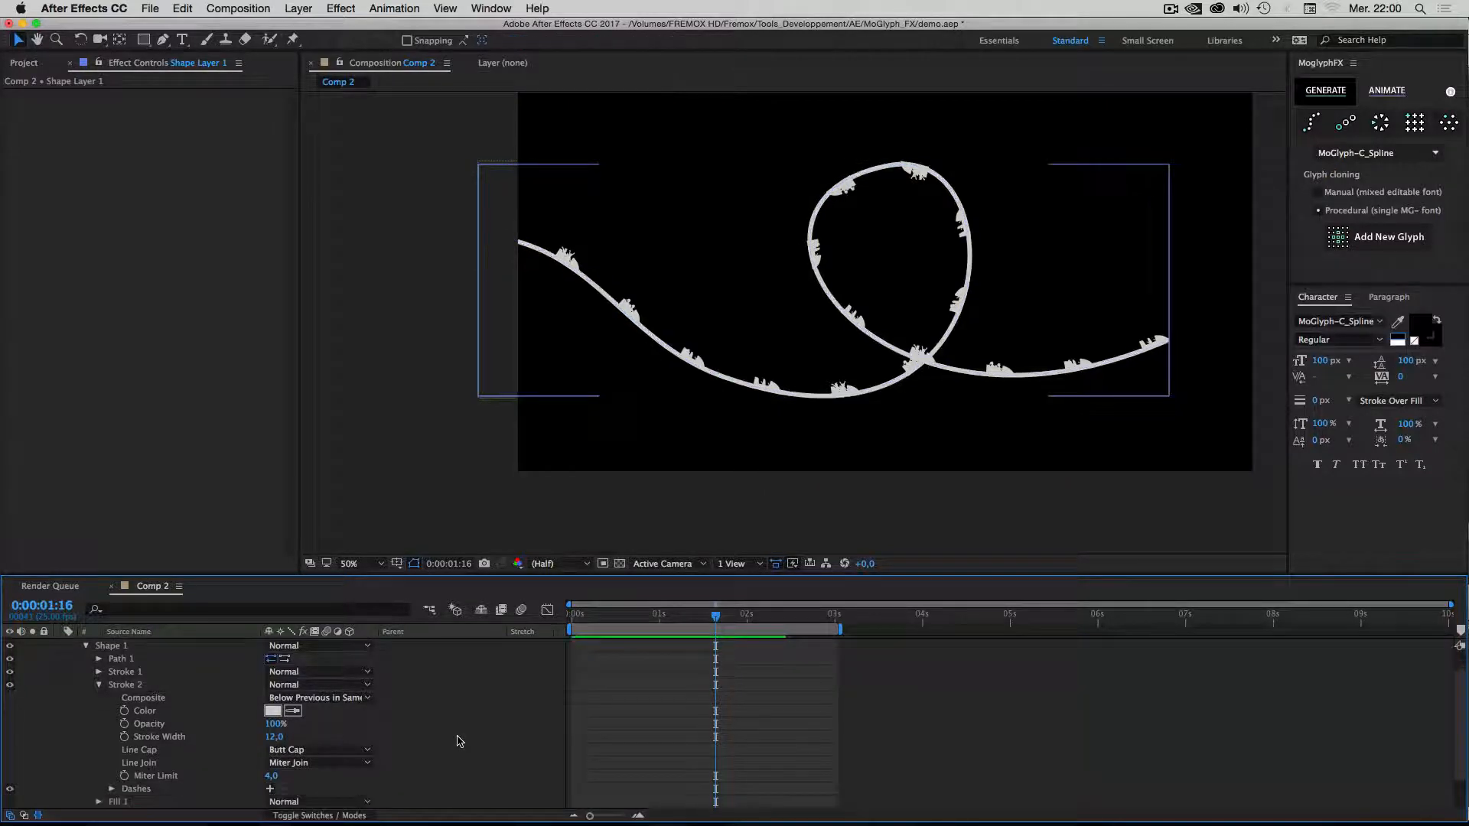
Add a dash to Stroke 2 and show the composition at 100% magnification.
left_click(269, 788)
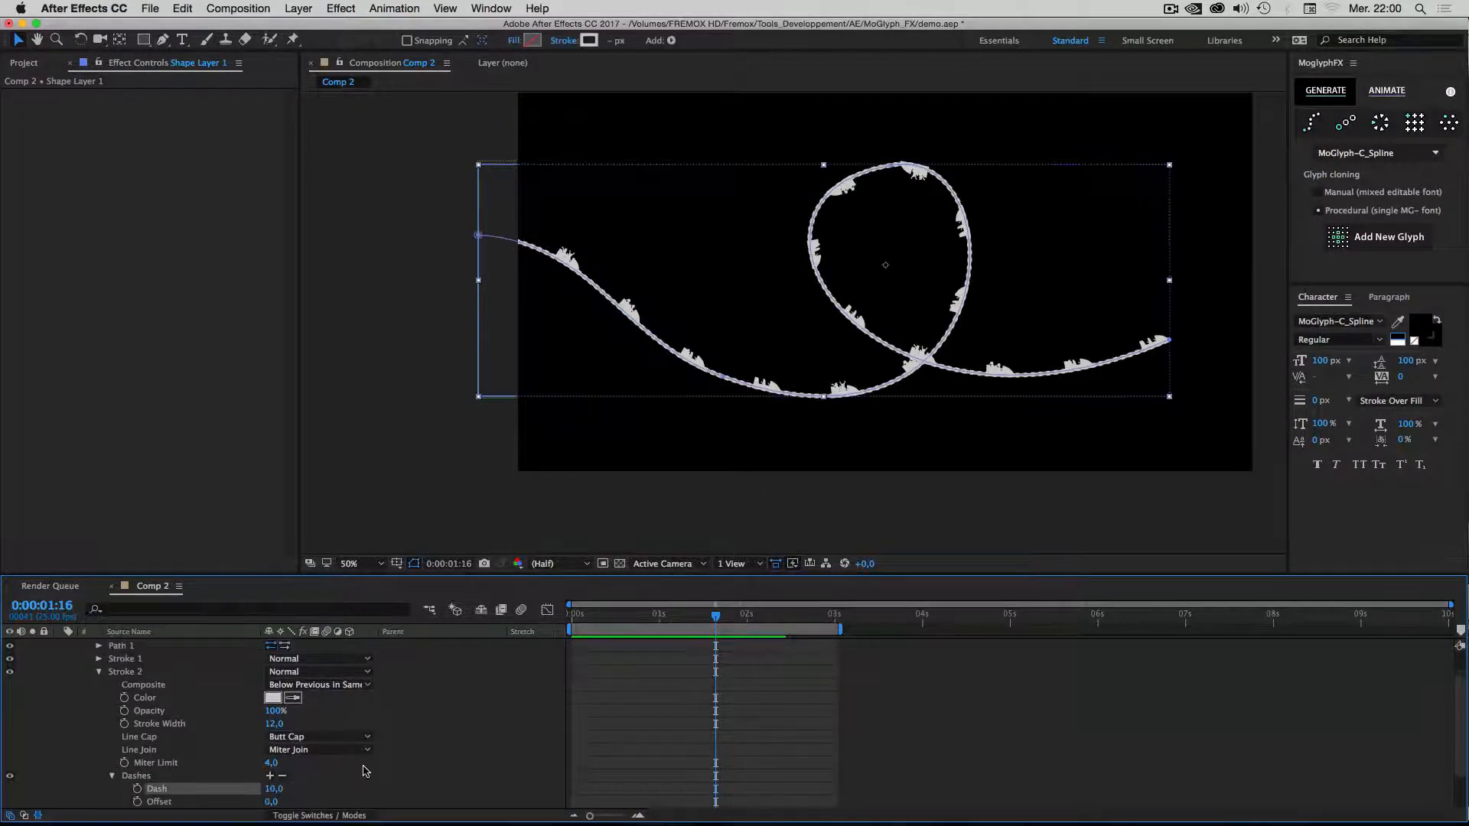
left_click(738, 414)
key("slash")
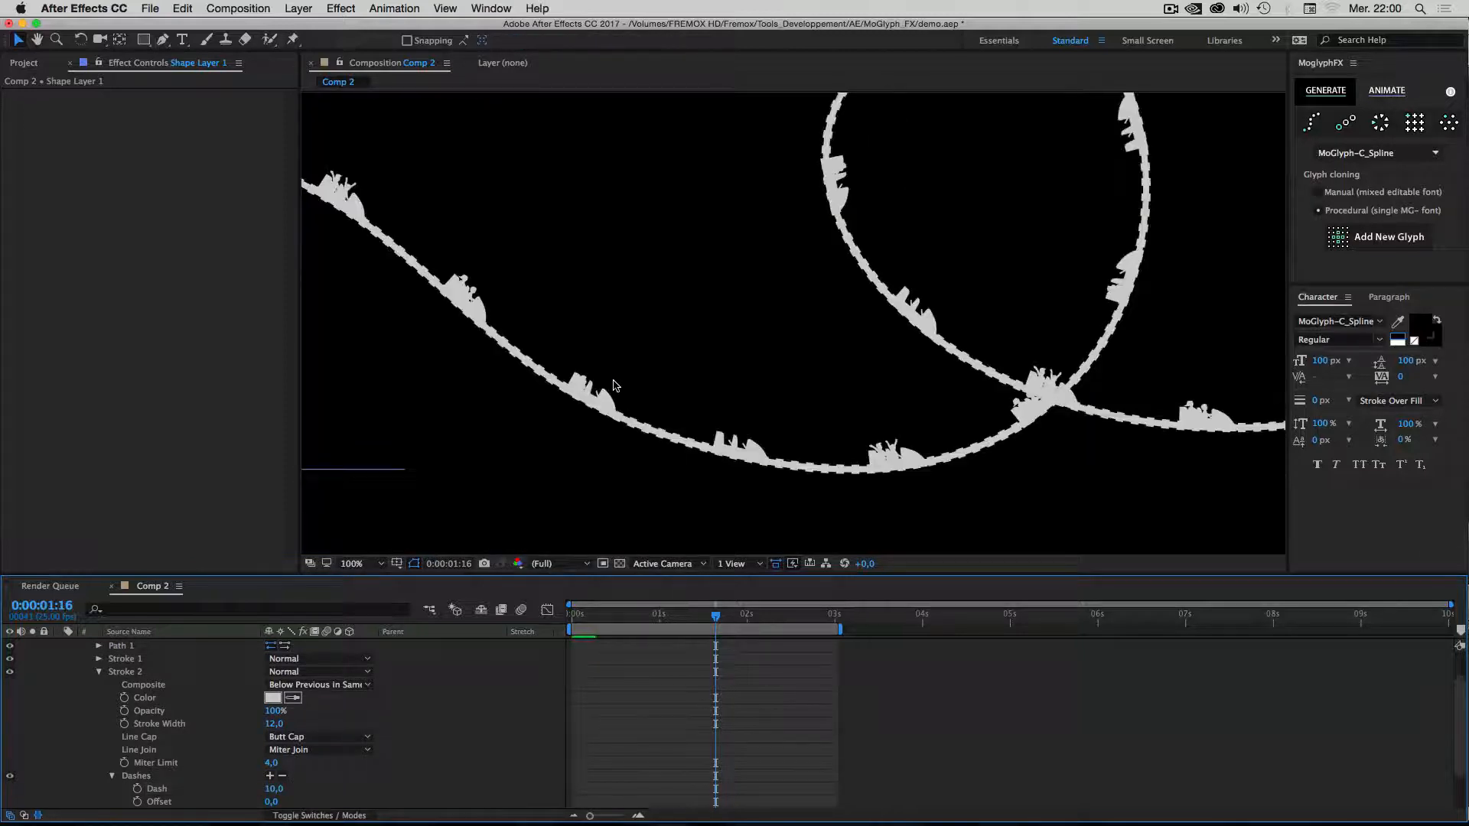
Add a gap to Stroke 2's dashes and set its dash length to 4.
scroll(207, 687, "up", 3)
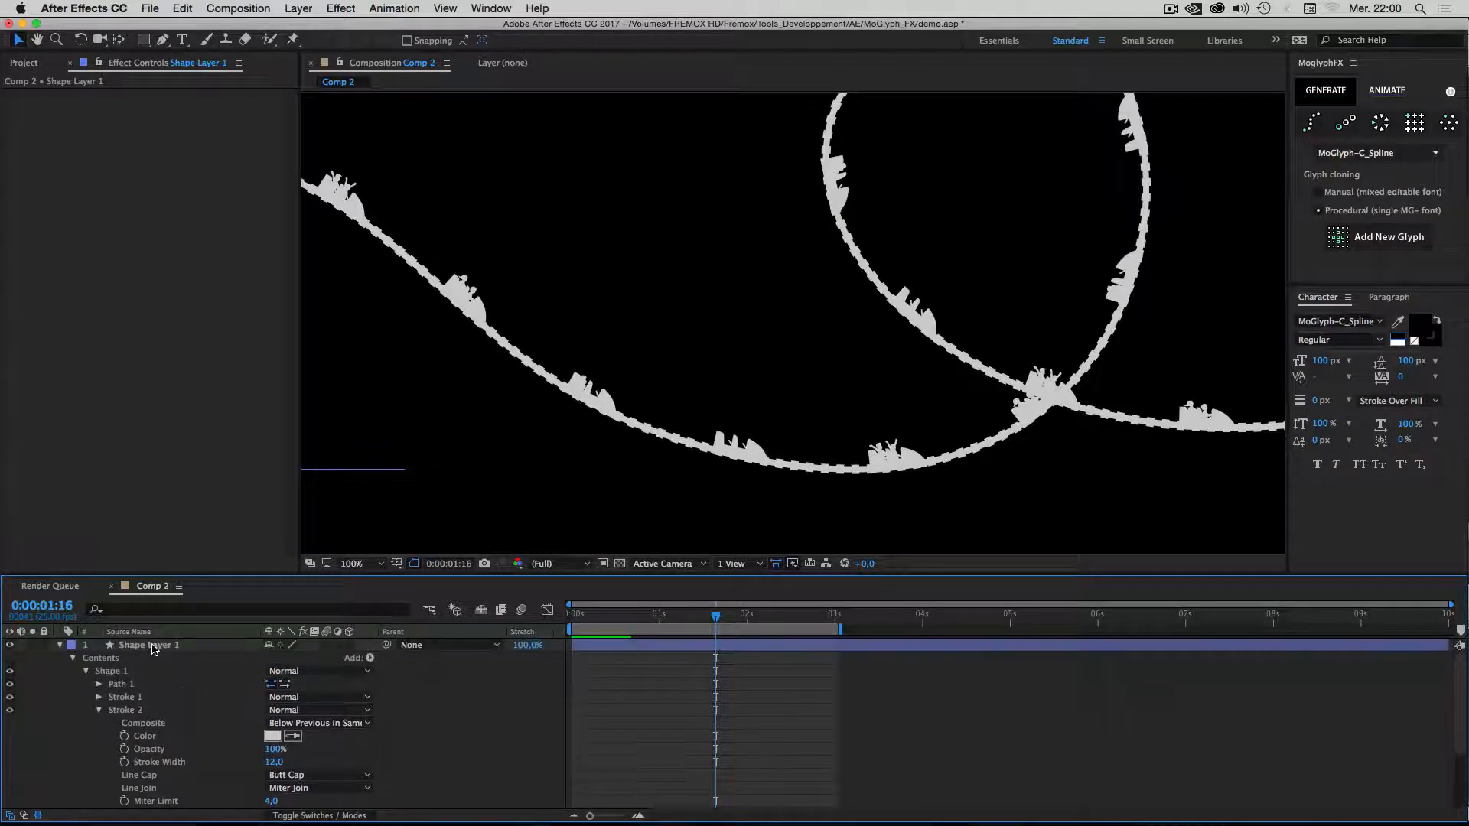
left_click(153, 647)
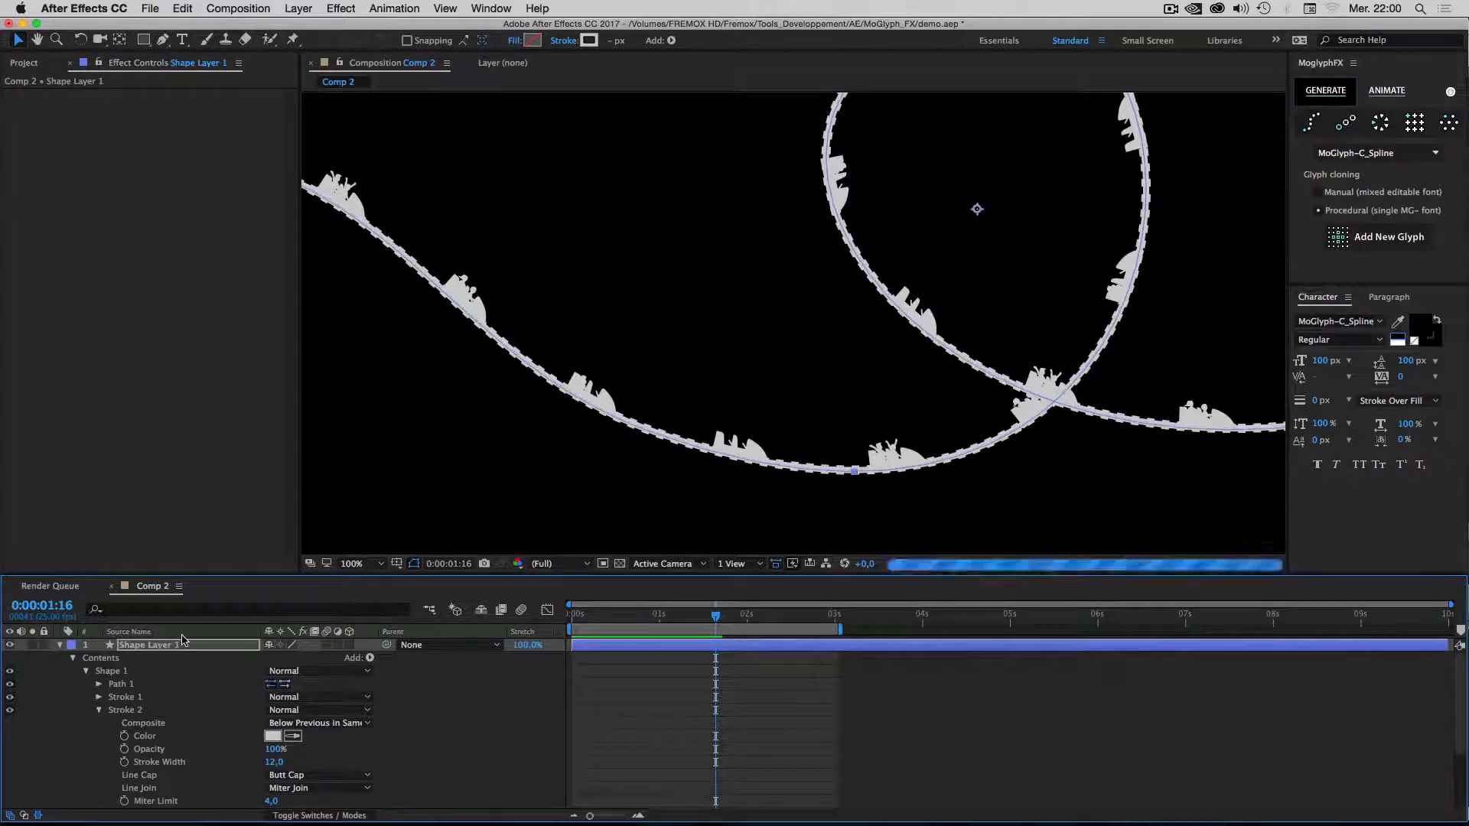
left_click(69, 702)
left_click(100, 711)
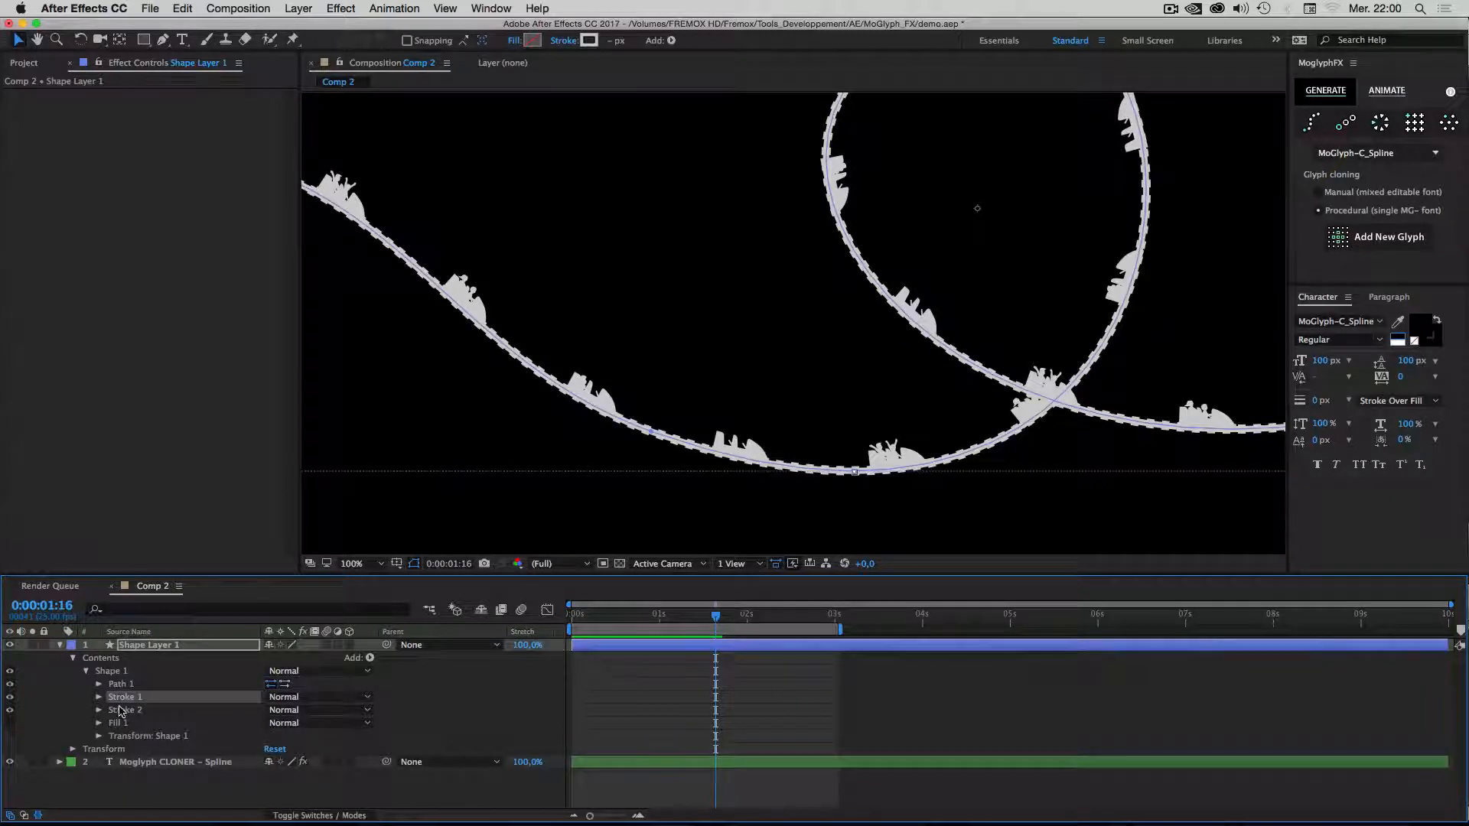
left_click(99, 710)
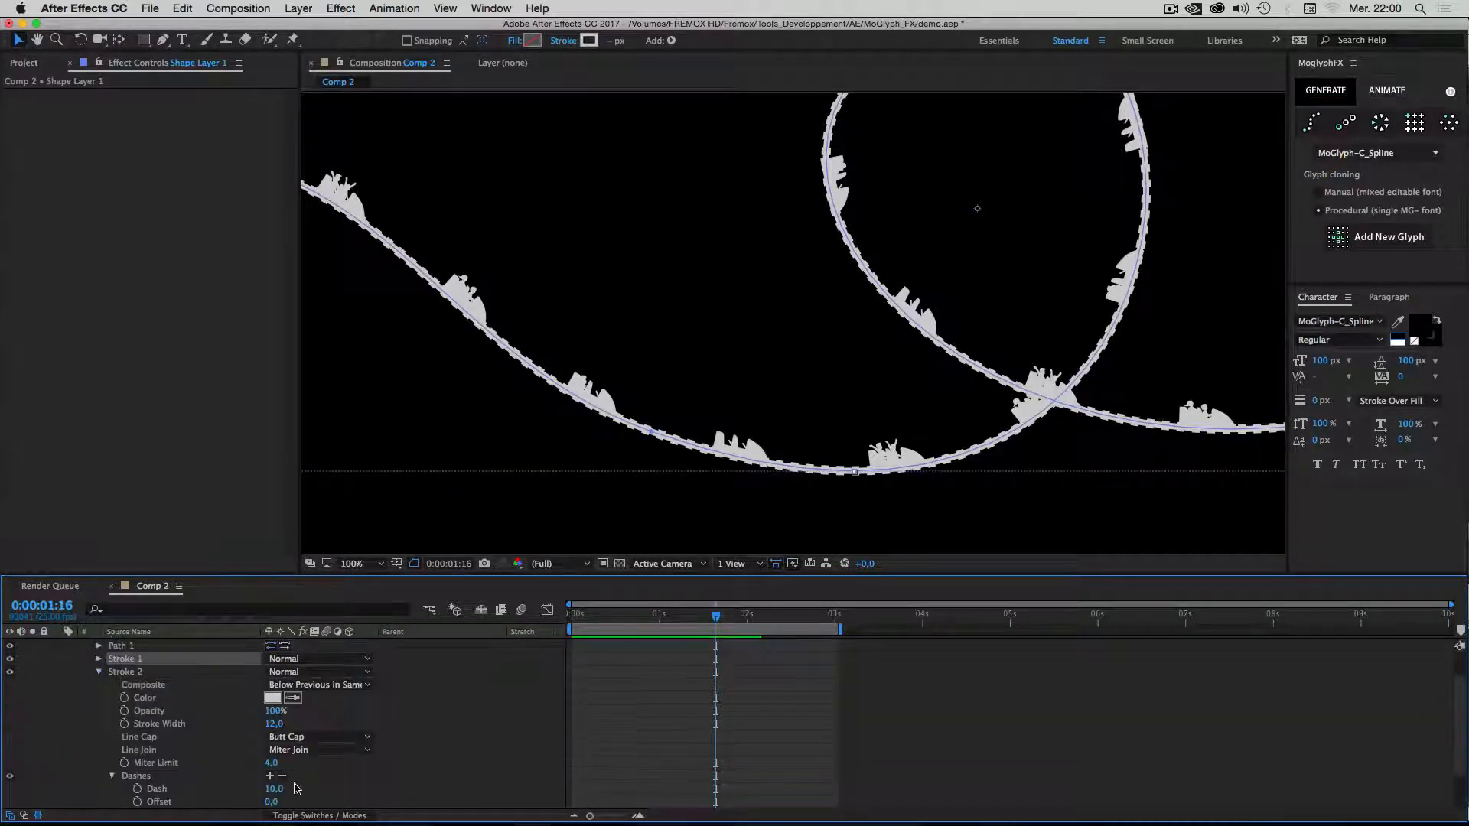
left_click(269, 777)
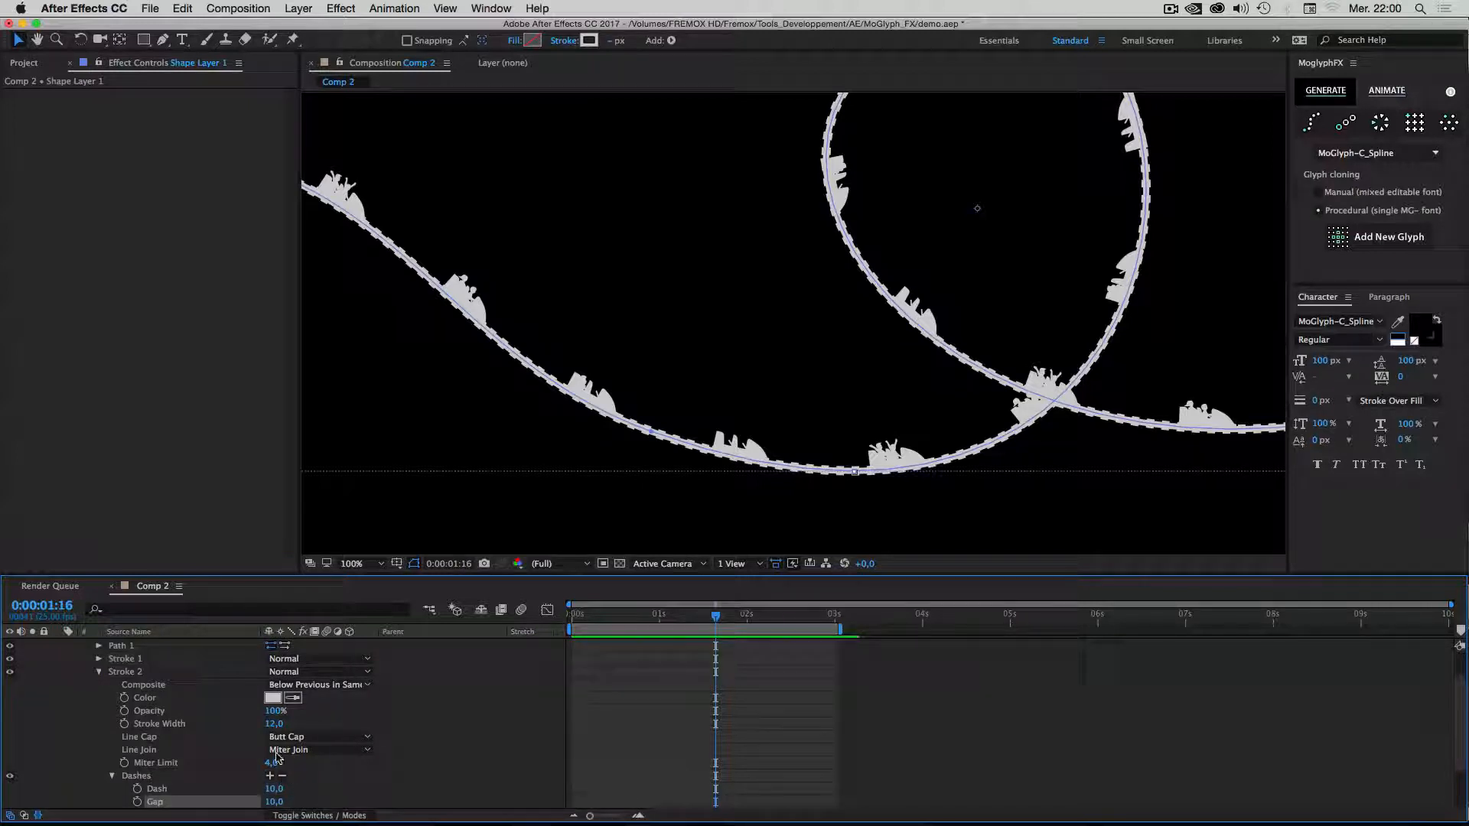
left_click_drag(277, 792, 273, 793)
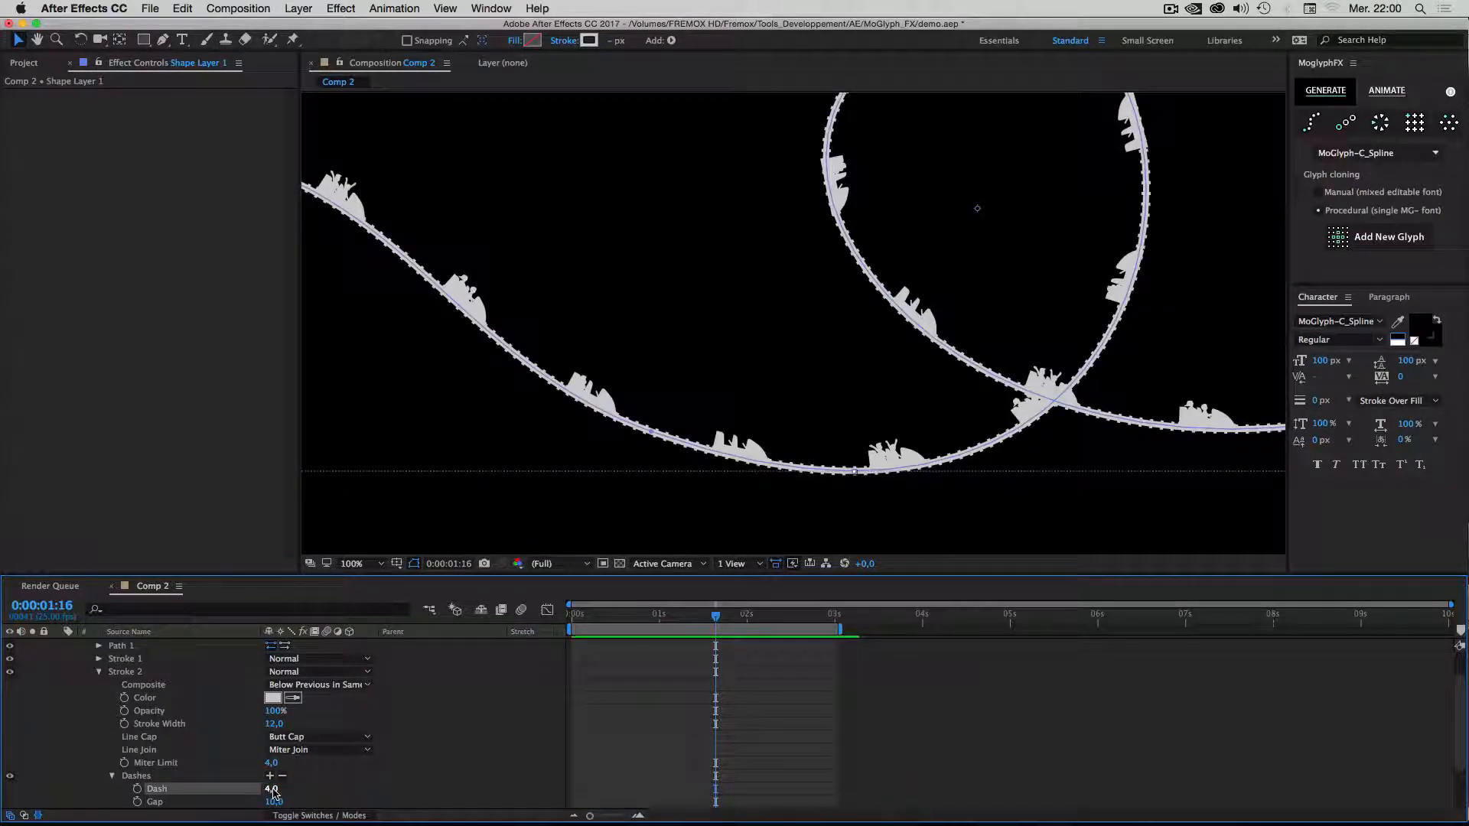
left_click(413, 784)
Collapse the stroke properties and move Stroke 2 above Stroke 1 in Shape 1.
left_click(99, 659)
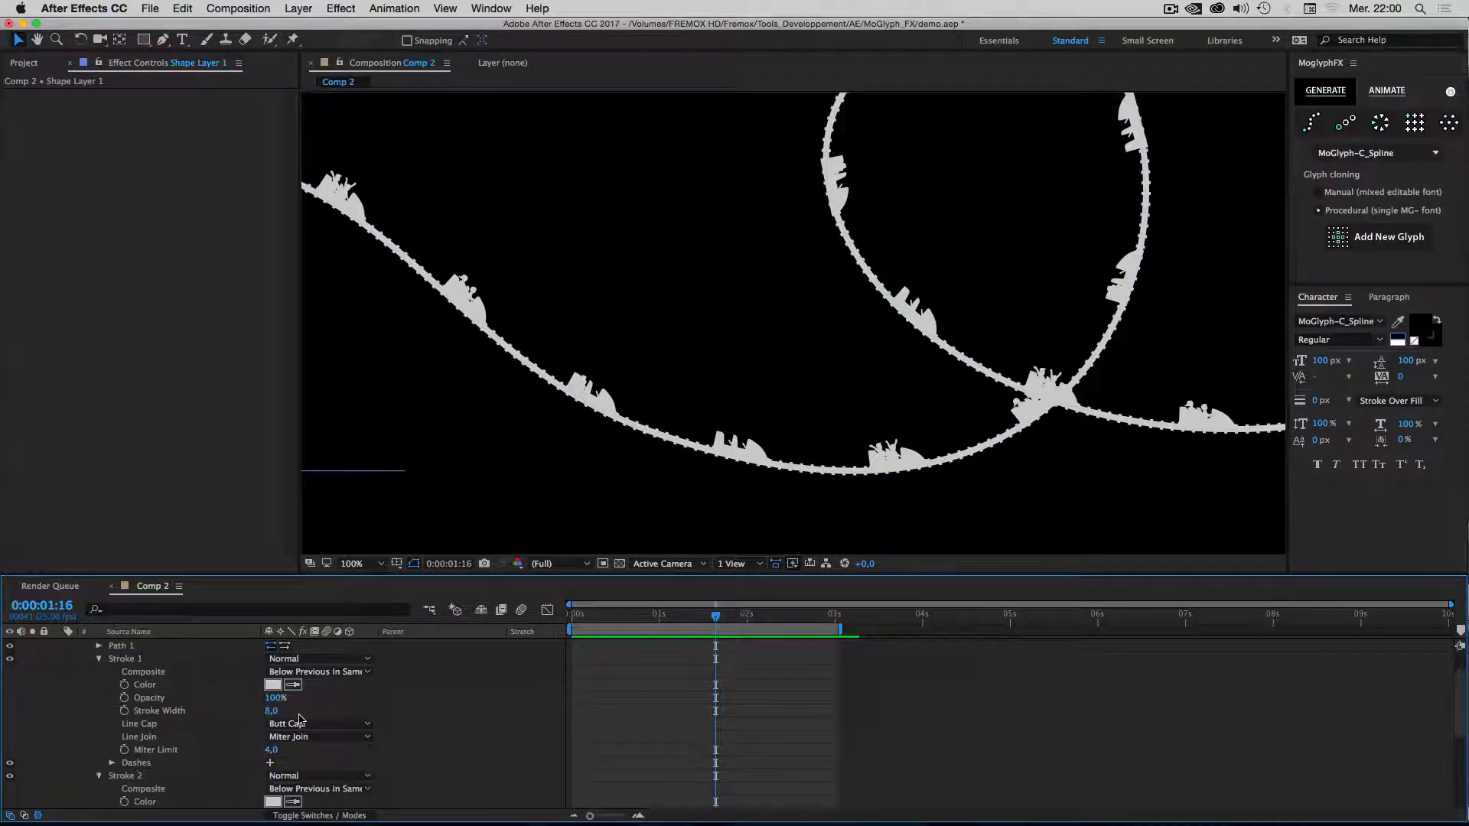
left_click(99, 660)
left_click(121, 659)
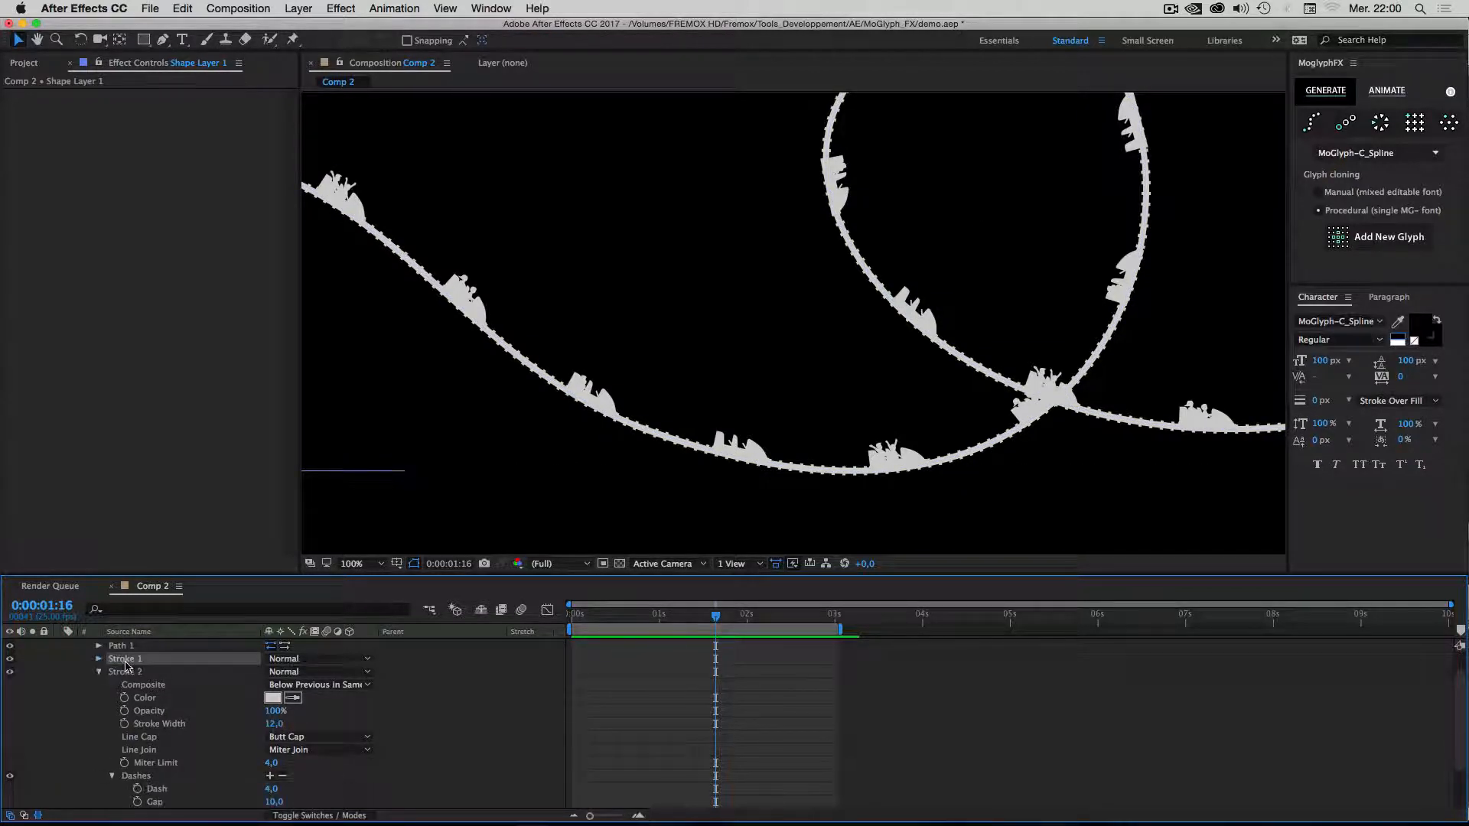
left_click(104, 672)
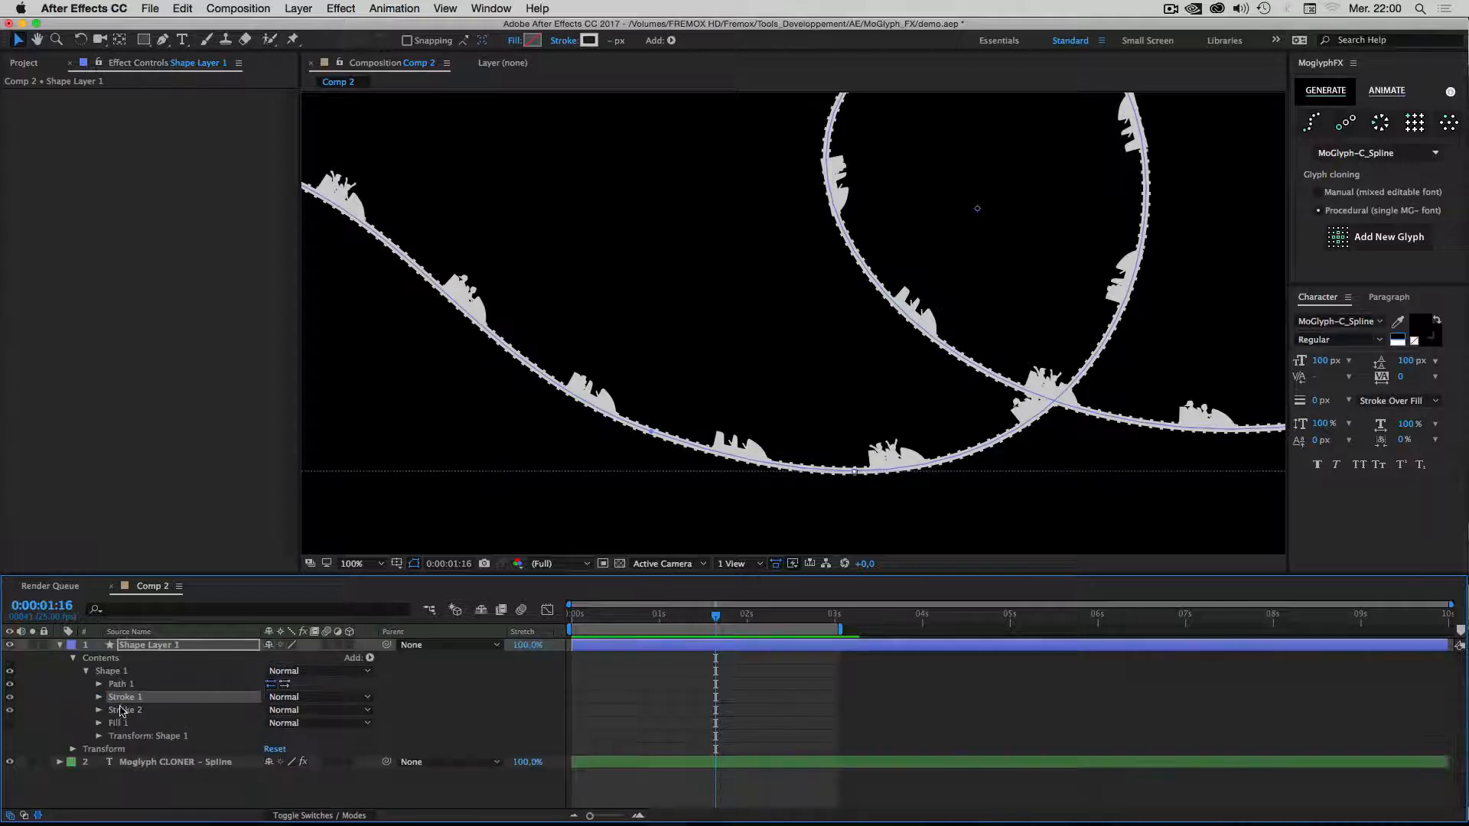
left_click_drag(121, 710, 126, 693)
Widen Stroke 1 to 12 and then to 15.
left_click(98, 710)
left_click_drag(290, 752, 341, 740)
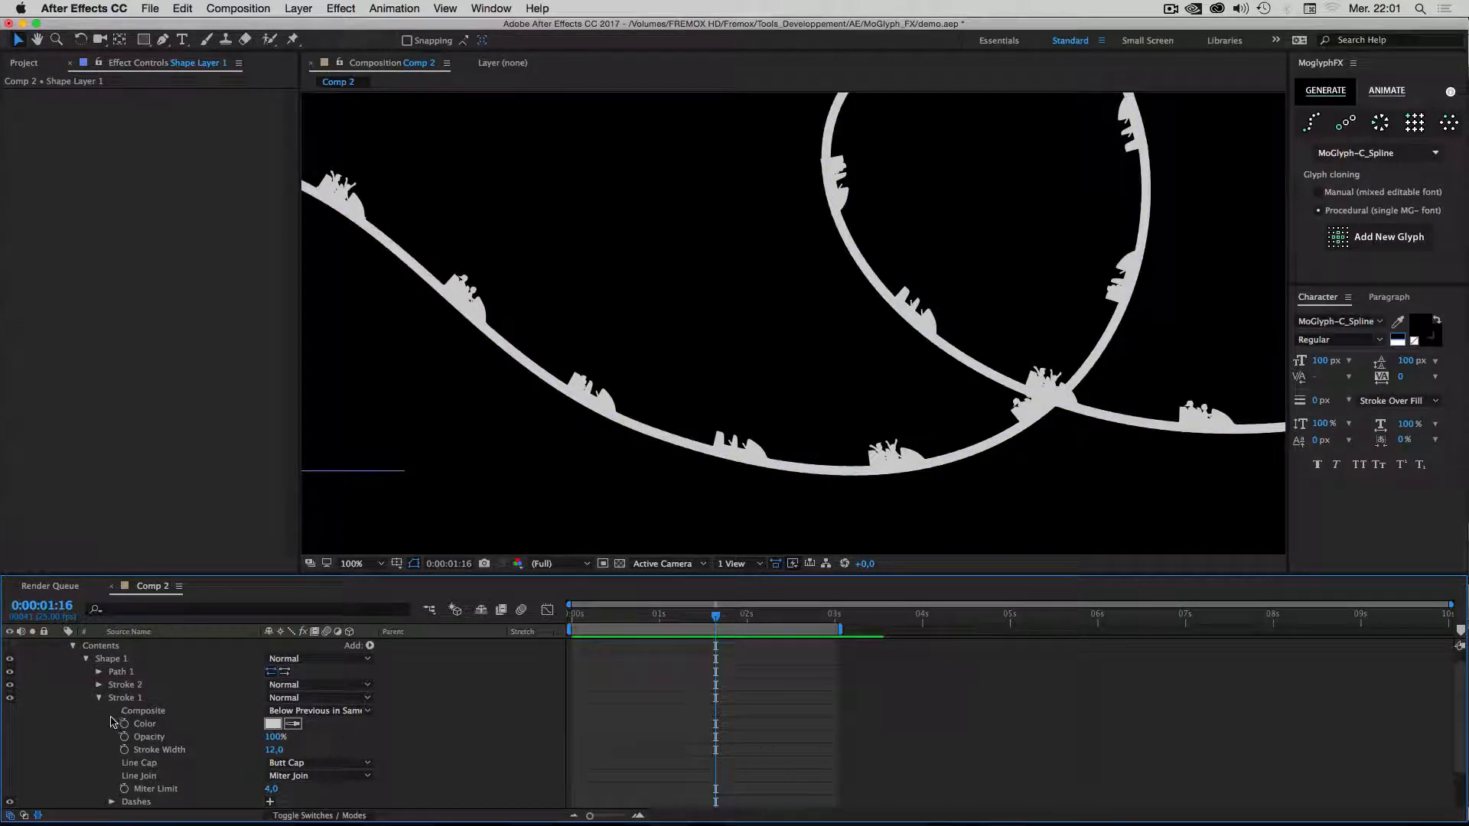
scroll(114, 698, "up", 1)
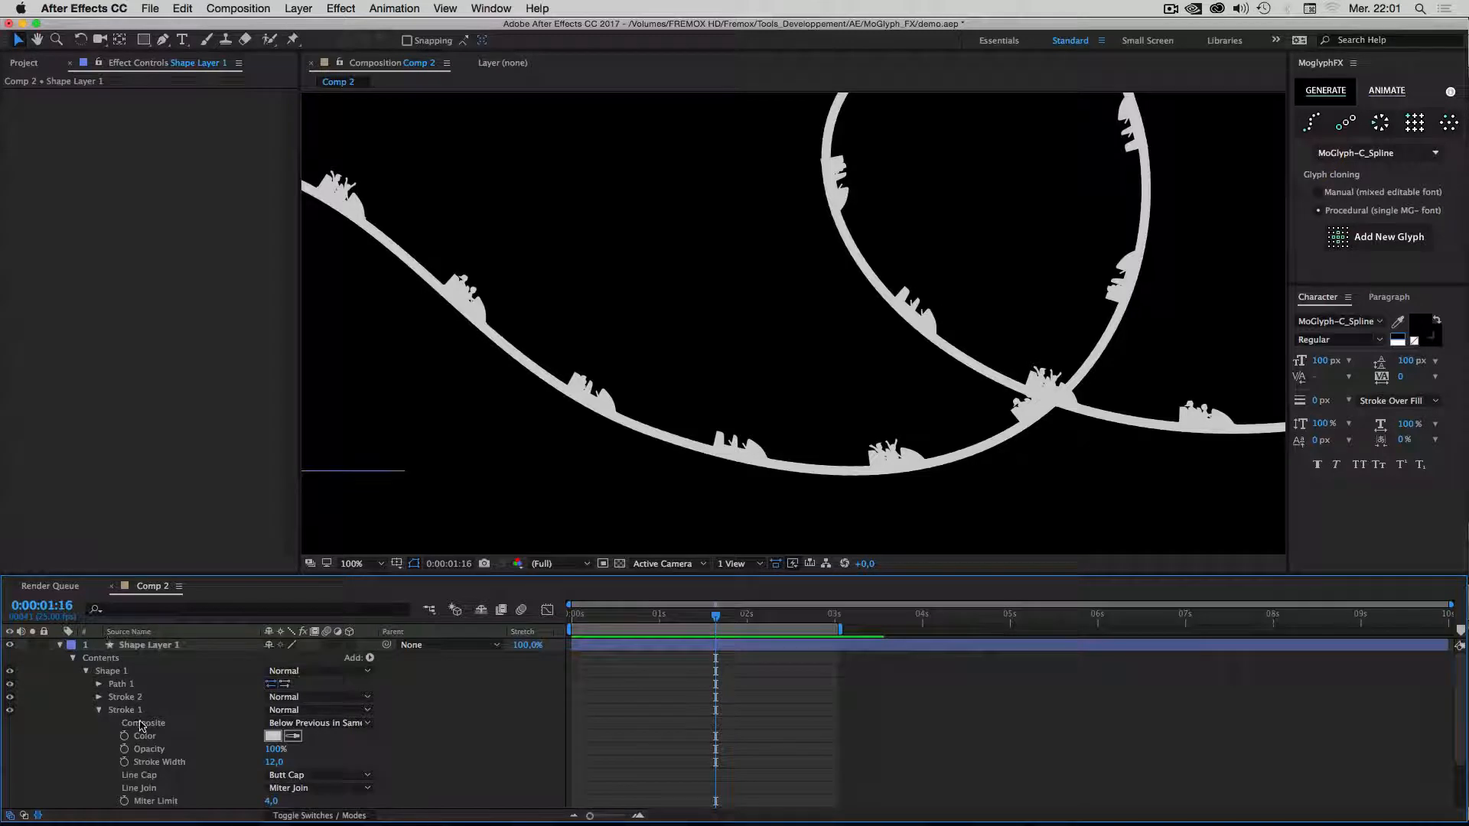
scroll(140, 723, "down", 1)
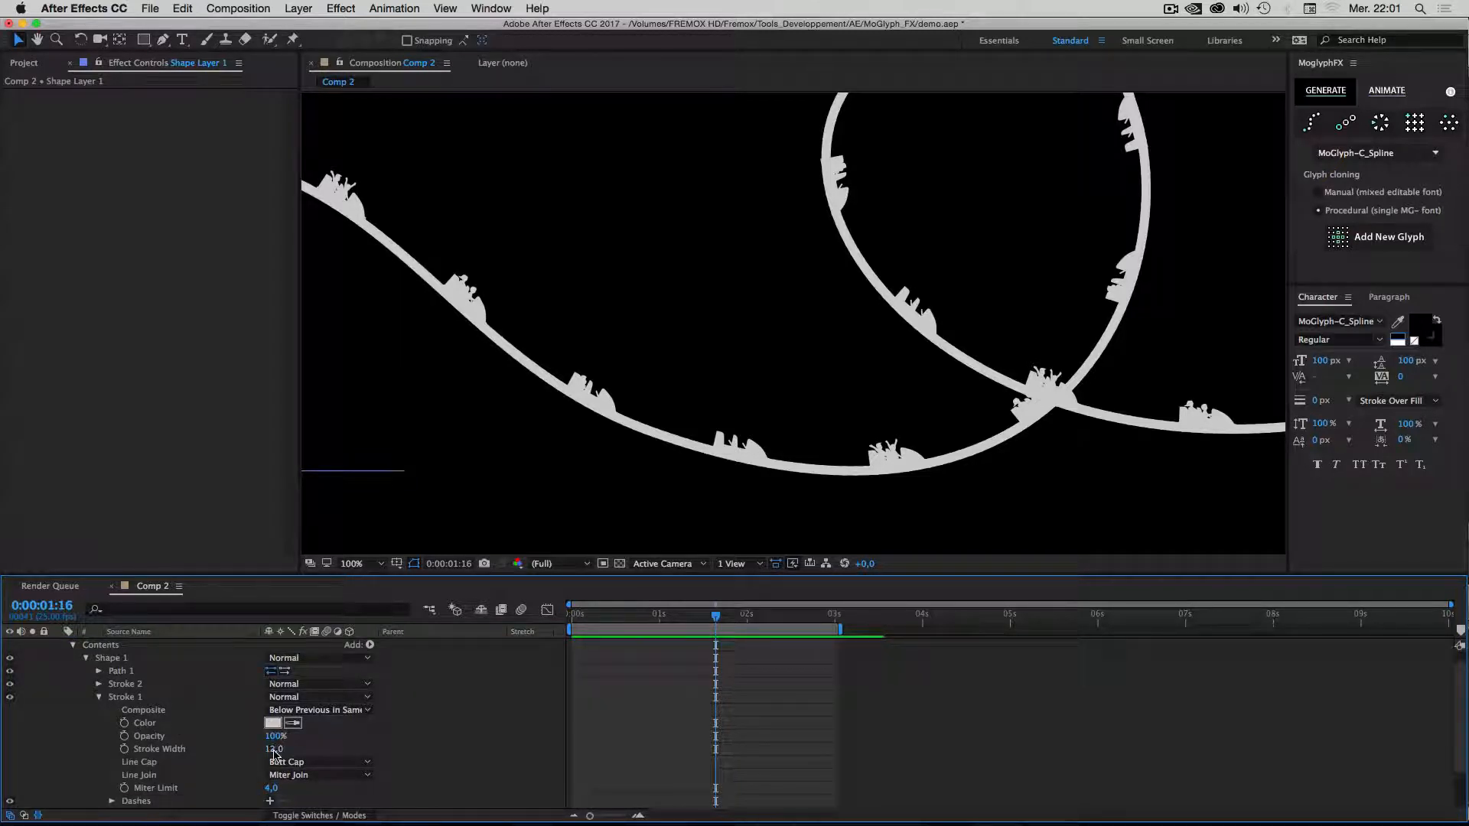
left_click_drag(275, 754, 335, 750)
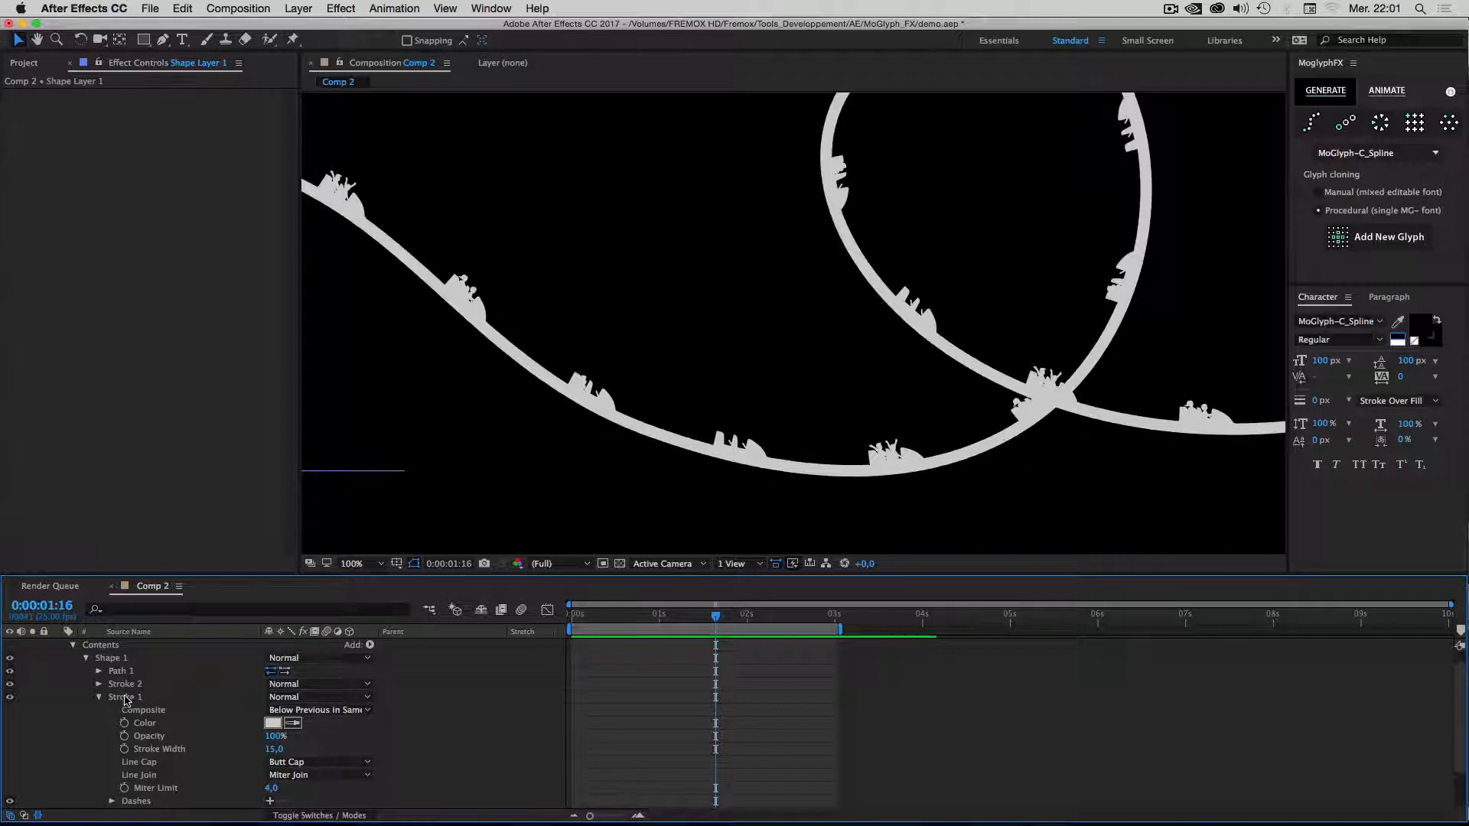
Change Stroke 1's color to black (000000).
left_click(99, 698)
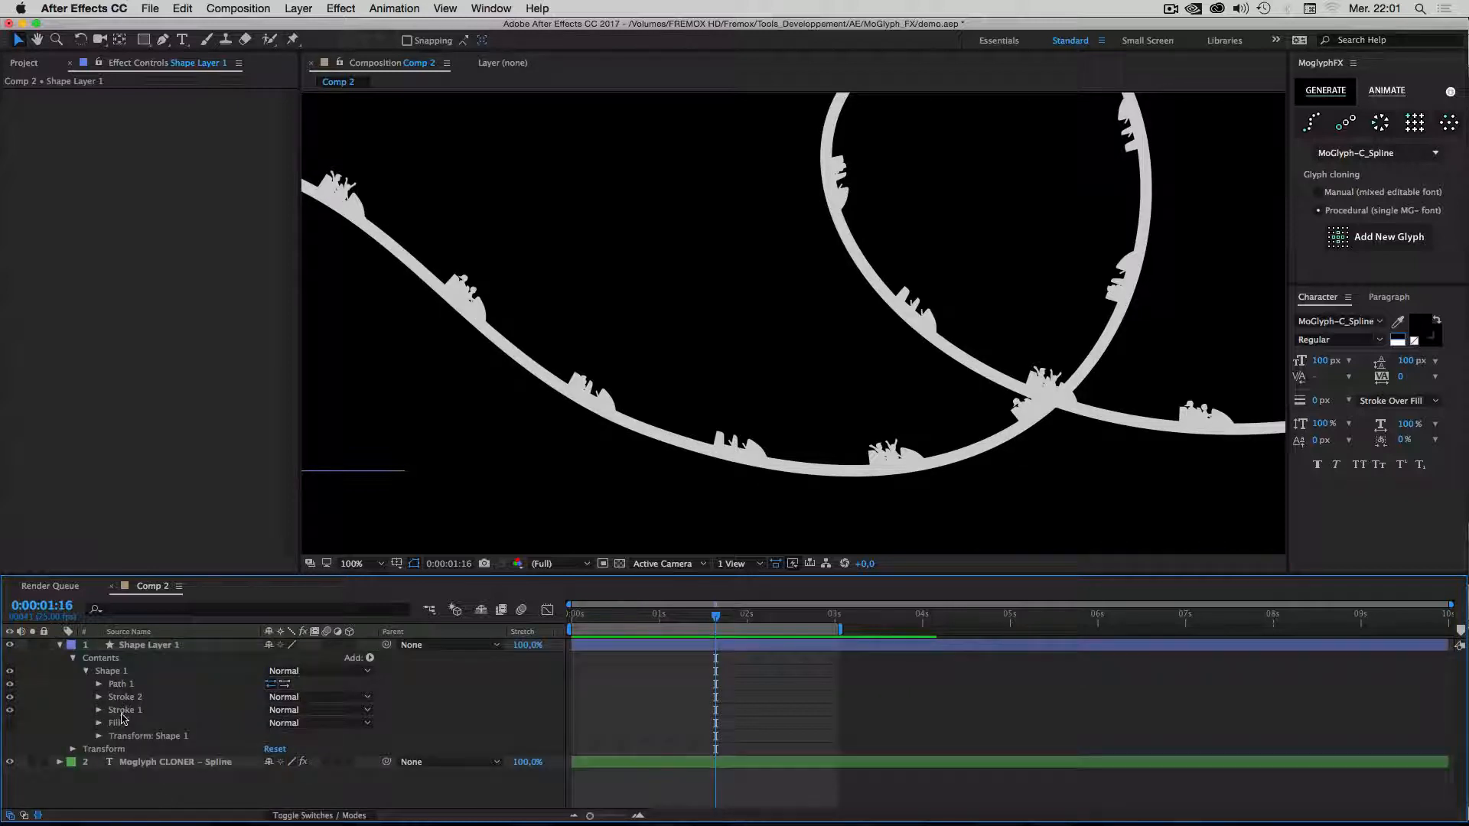
left_click(121, 710)
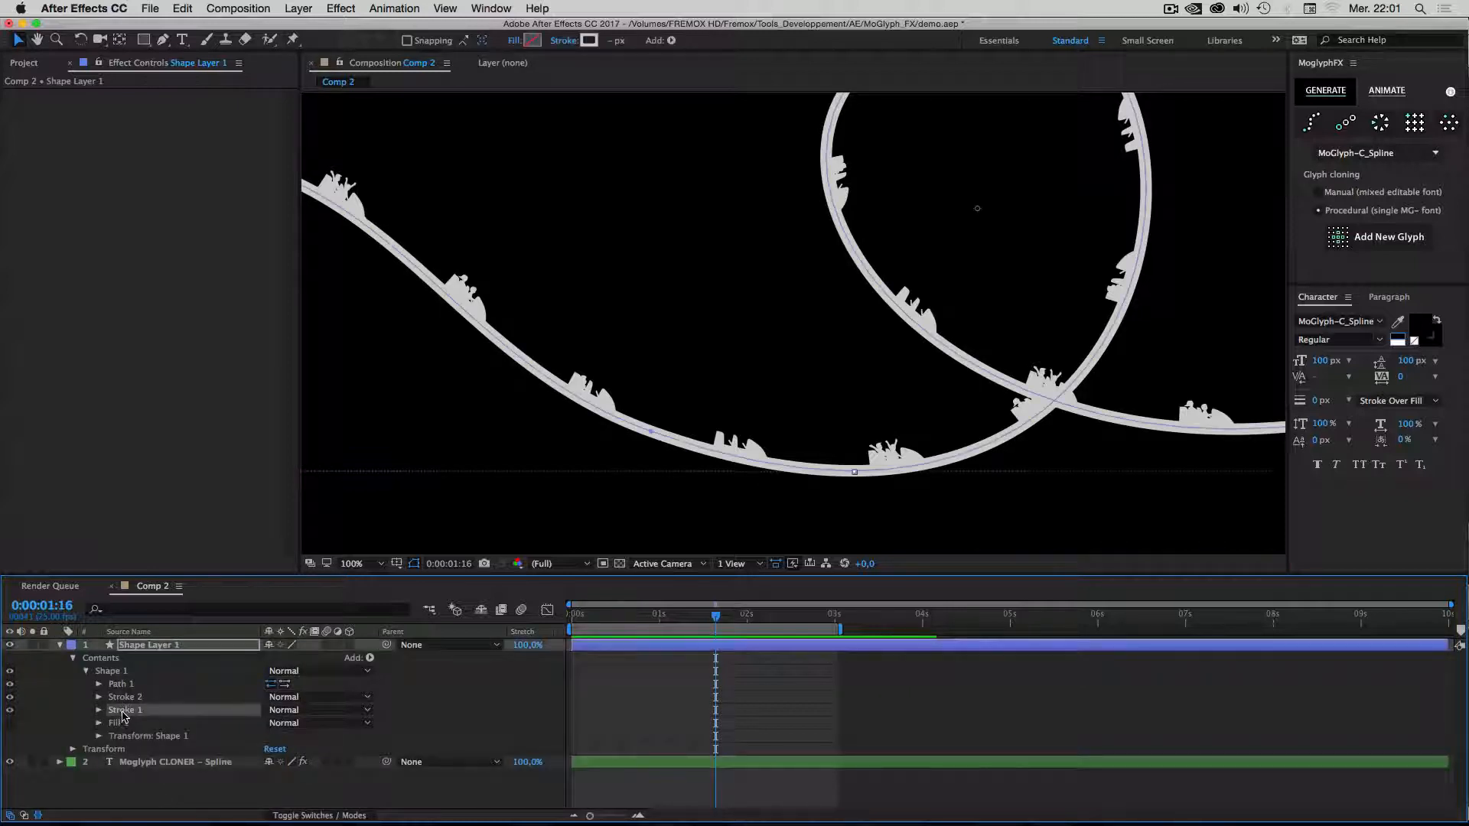
left_click(99, 710)
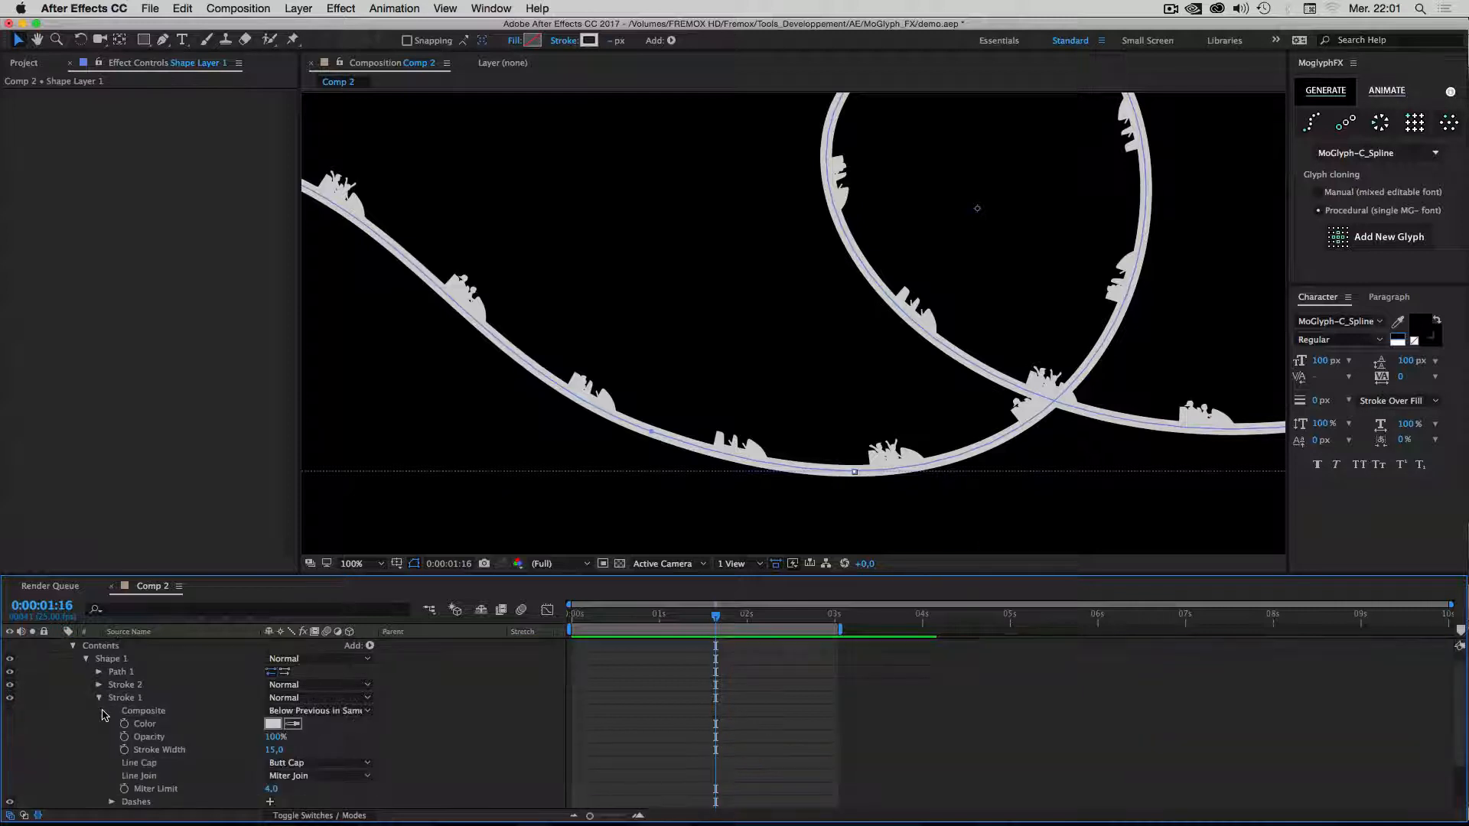
left_click(272, 726)
left_click_drag(937, 539, 802, 569)
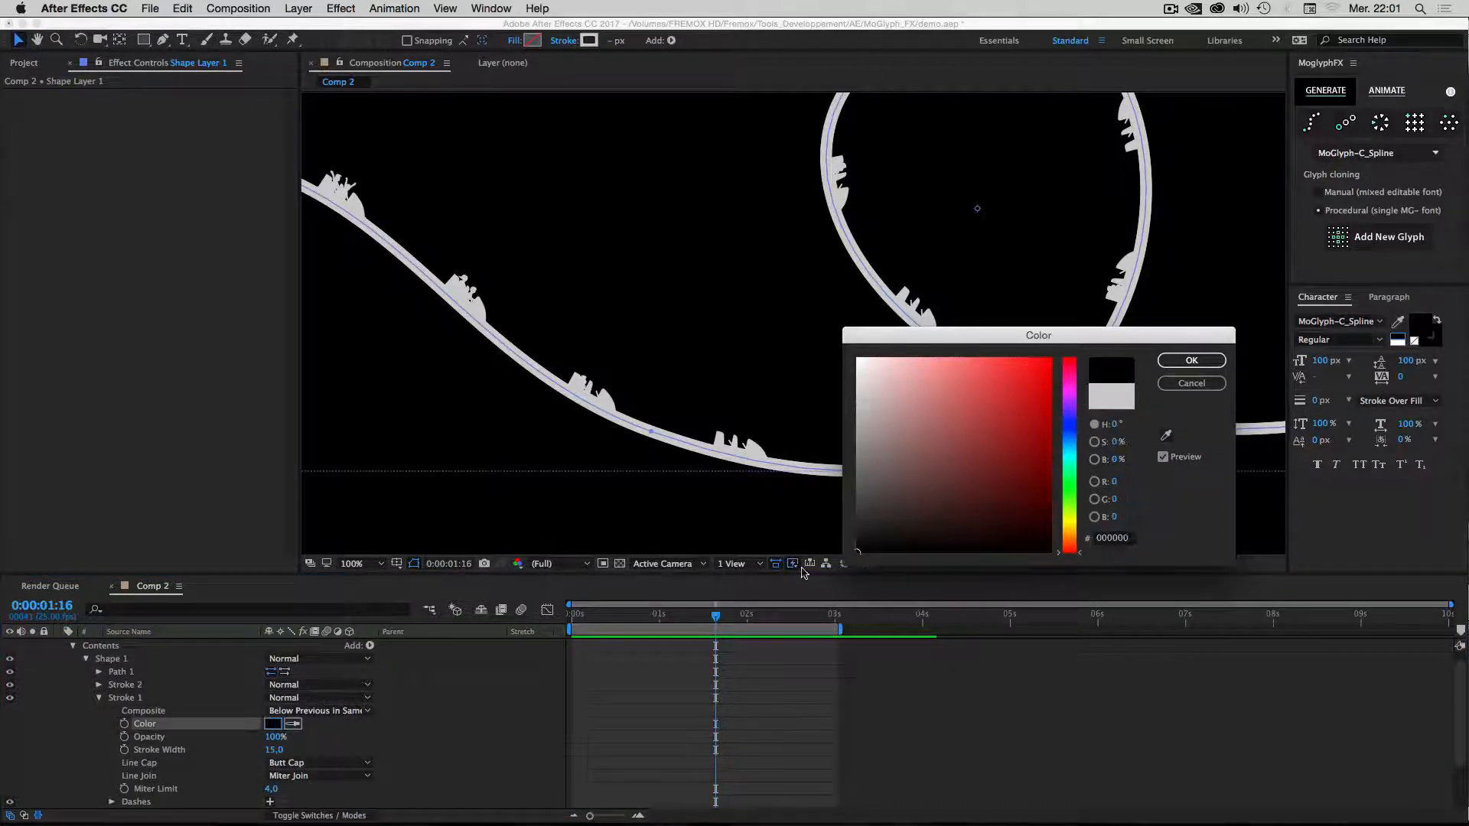
left_click(1187, 361)
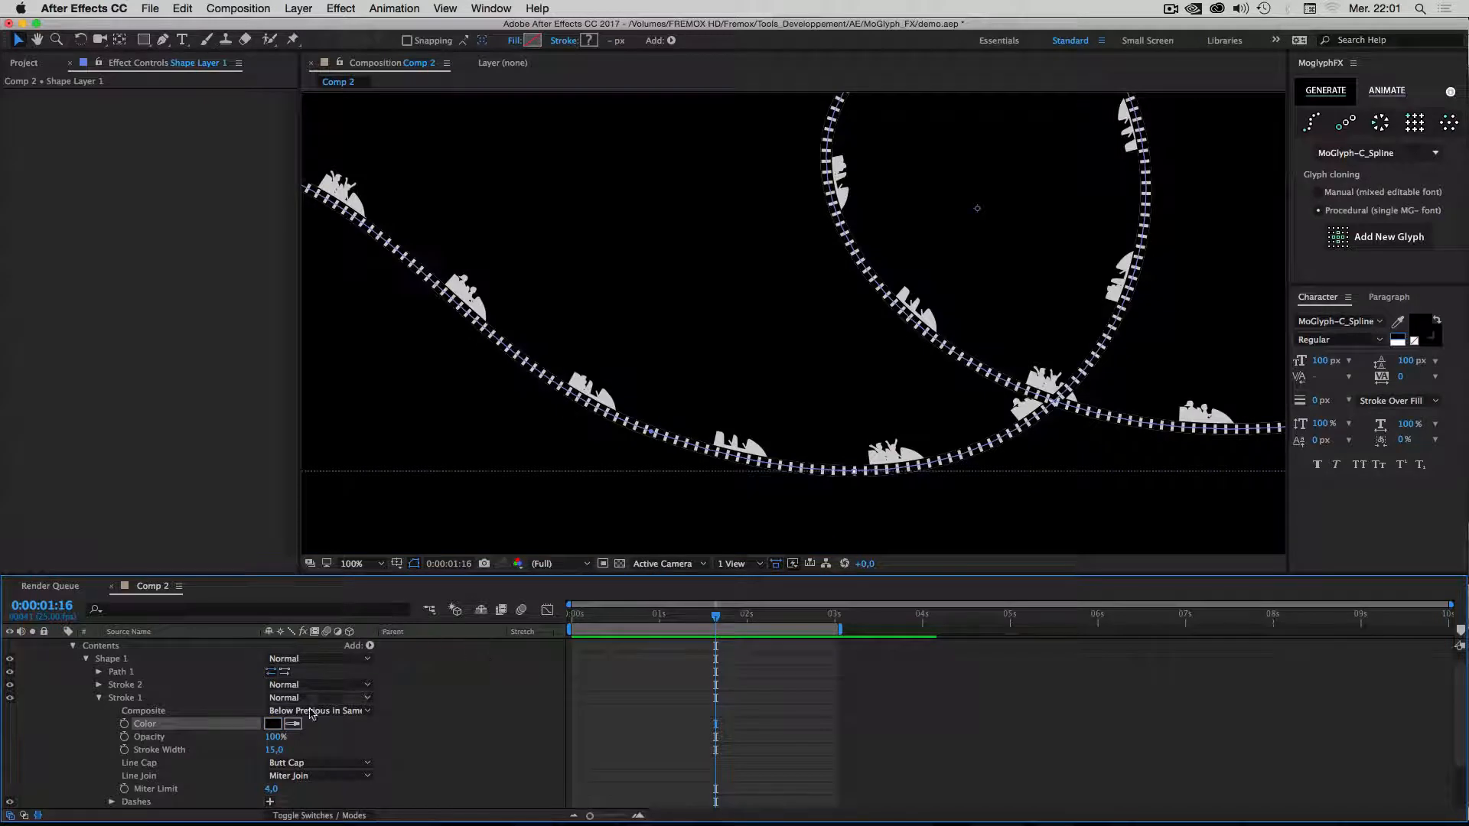
Reduce Stroke 1's width to 12 and then to 10 for thinner rails on the track.
left_click(274, 750)
type("12")
key("Return")
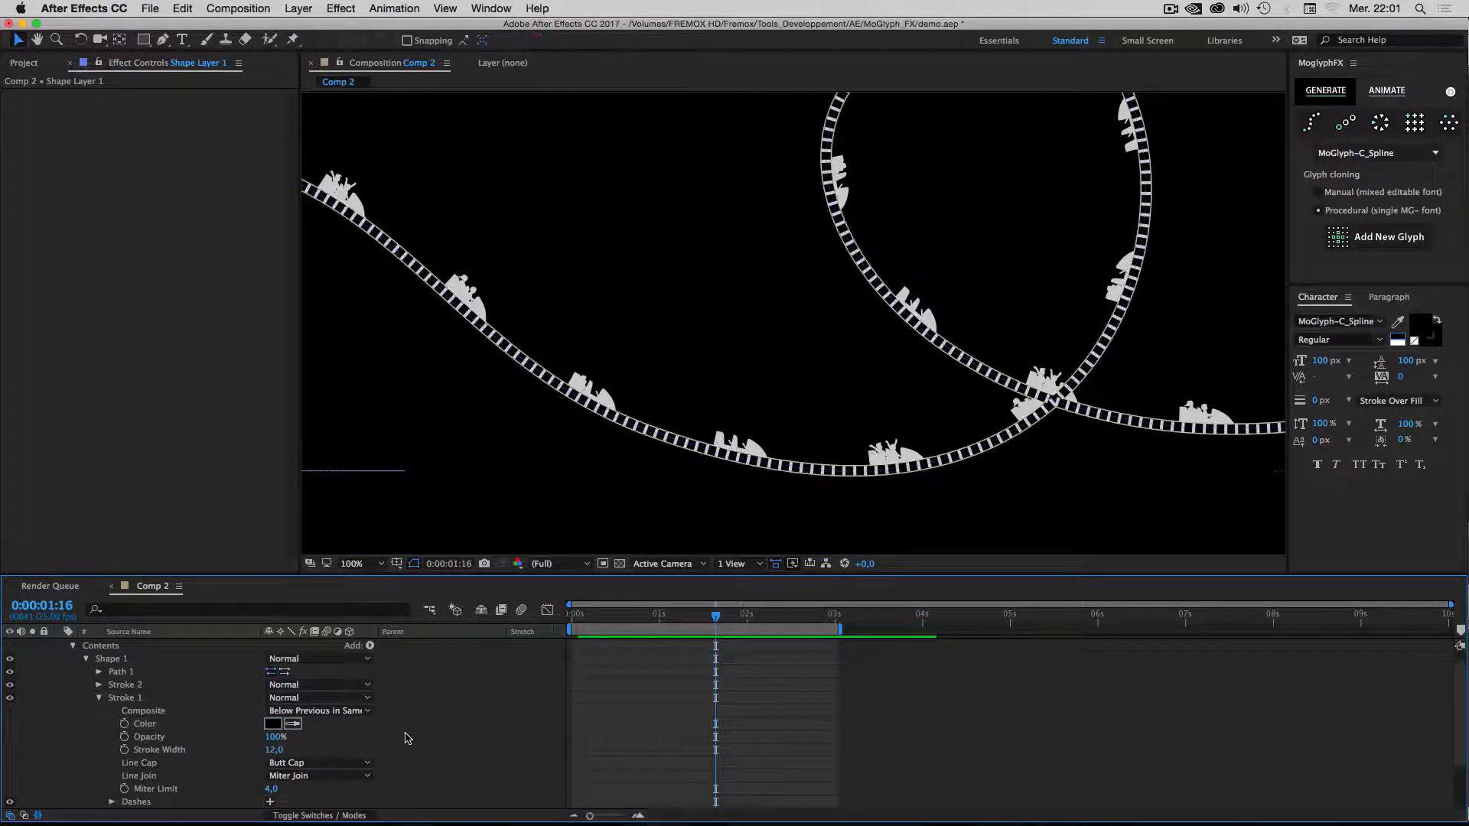
left_click(274, 750)
type("10")
key("Return")
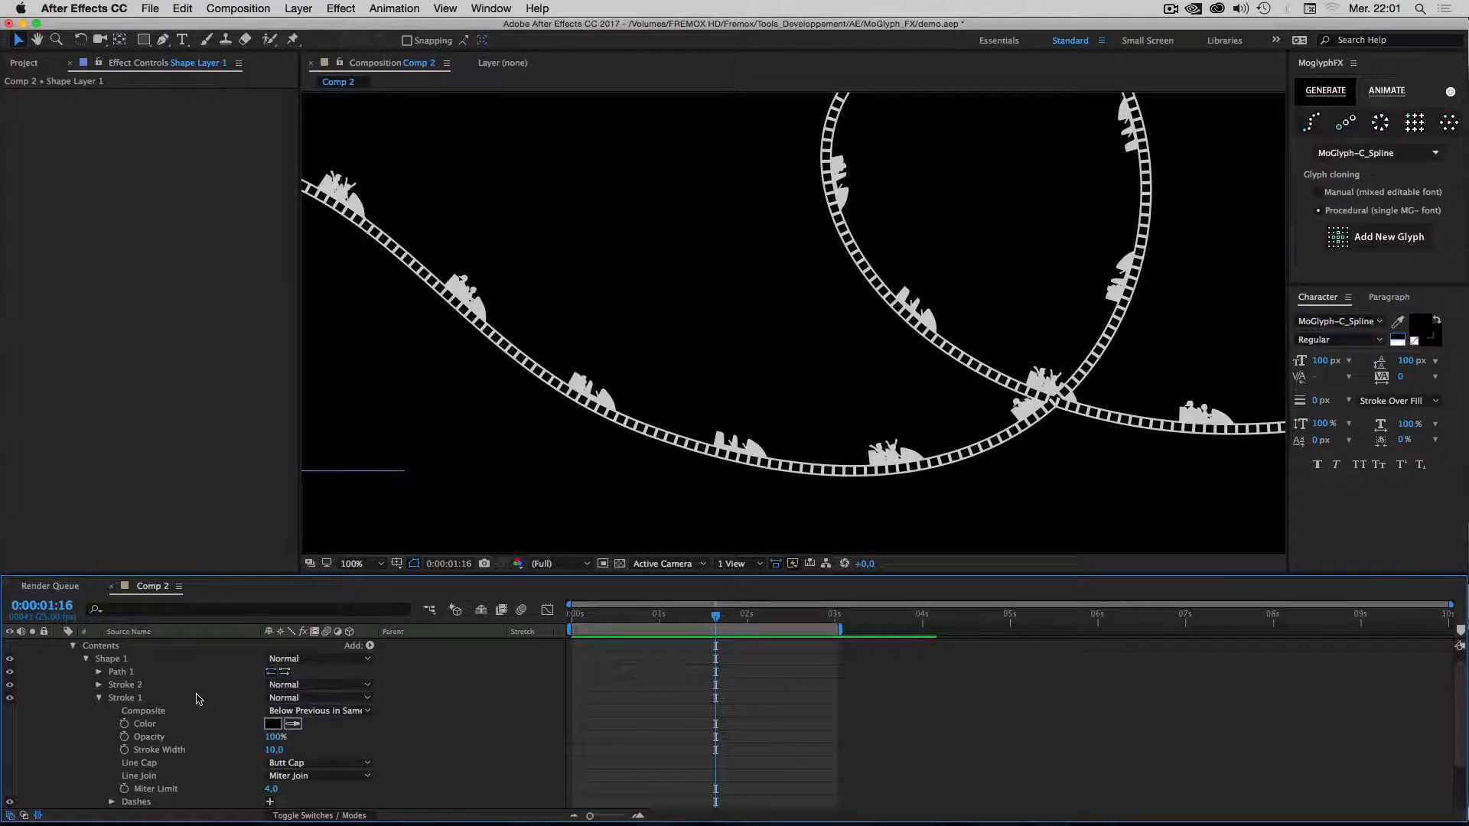
Collapse Shape Layer 1 and move the Moglyph CLONER – Spline layer above it.
scroll(199, 699, "up", 1)
left_click(60, 645)
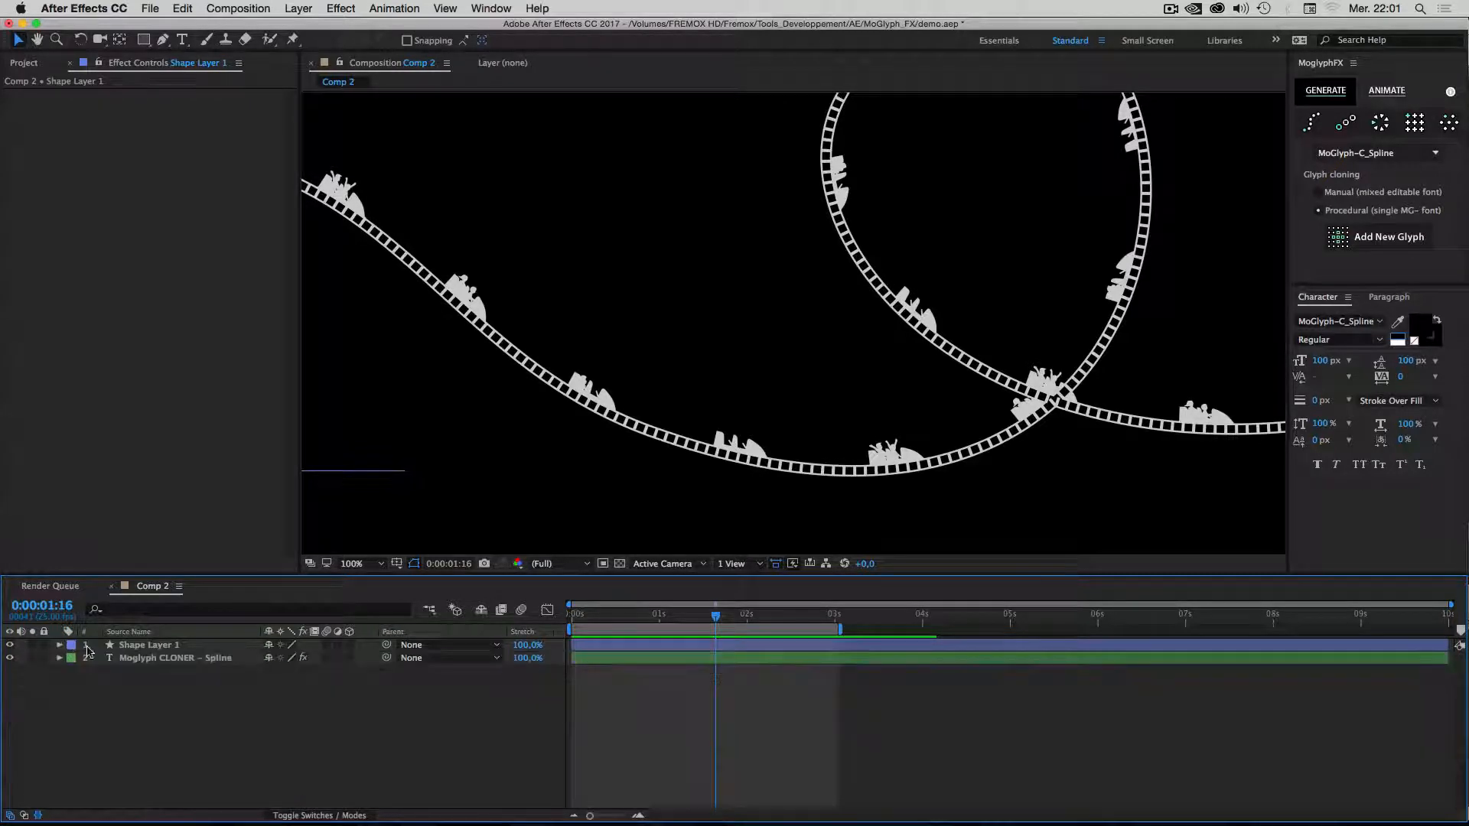
scroll(926, 443, "down", 2)
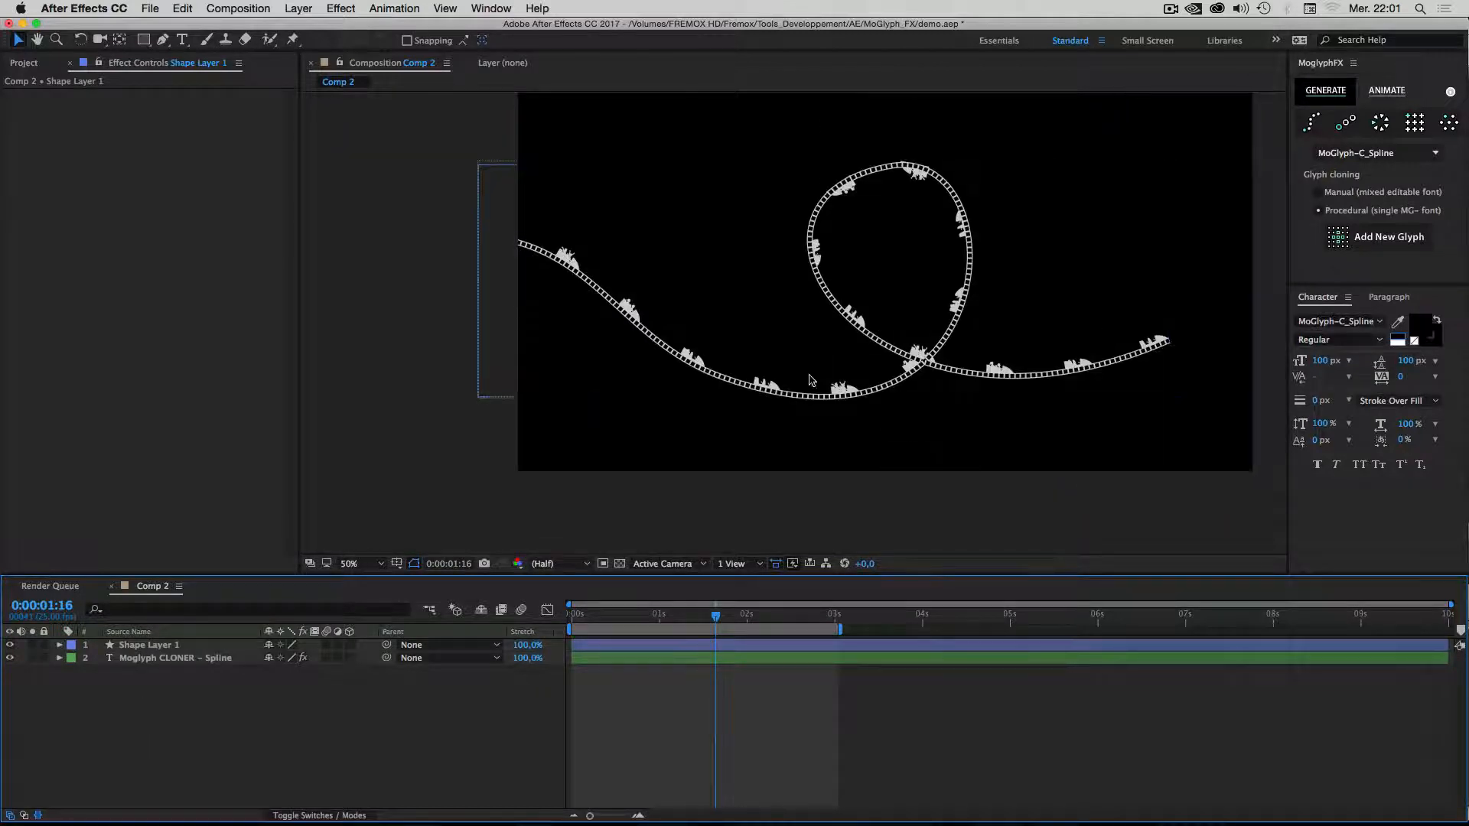
scroll(940, 304, "up", 2)
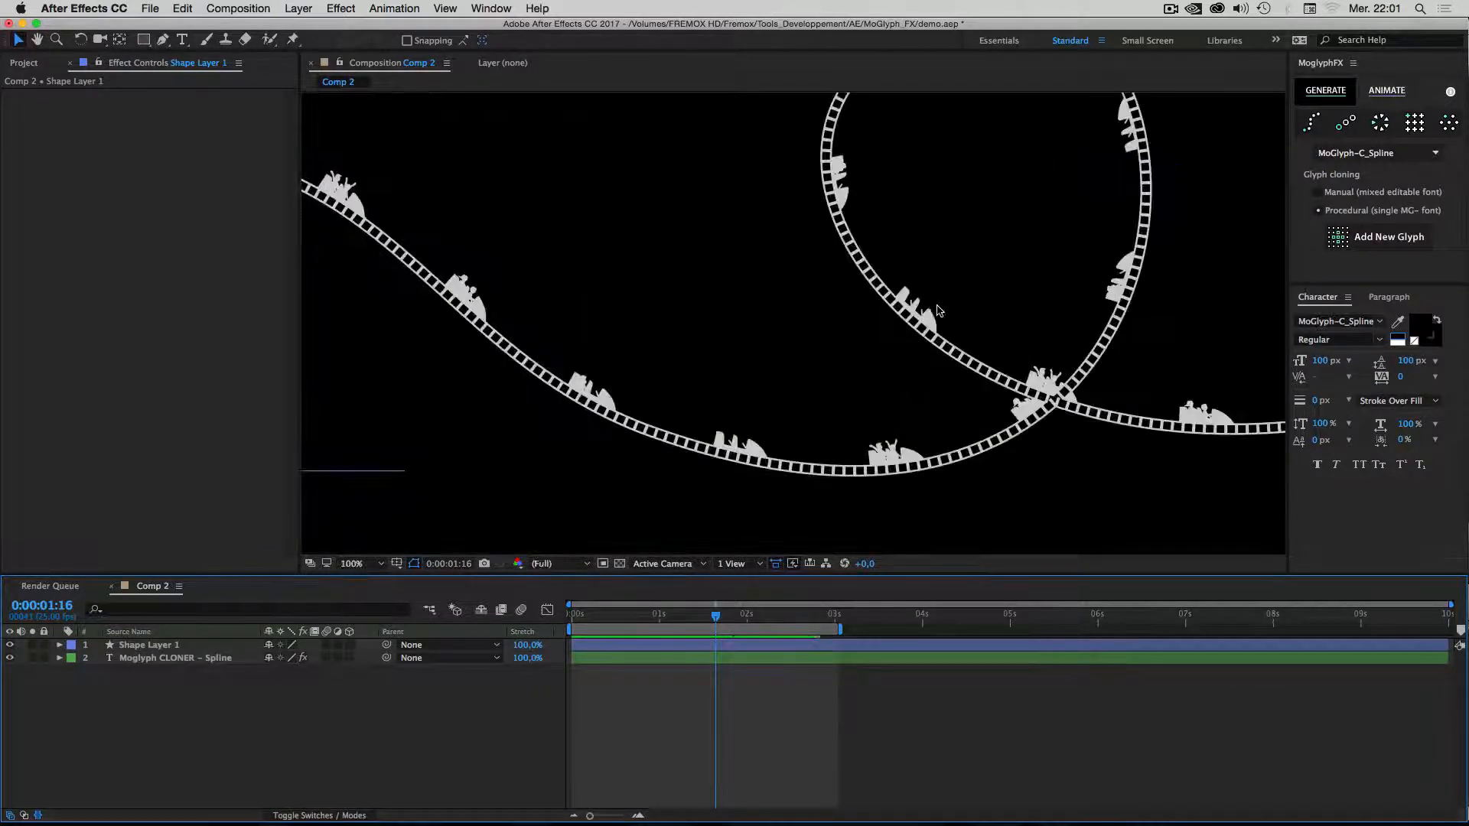
scroll(882, 325, "down", 2)
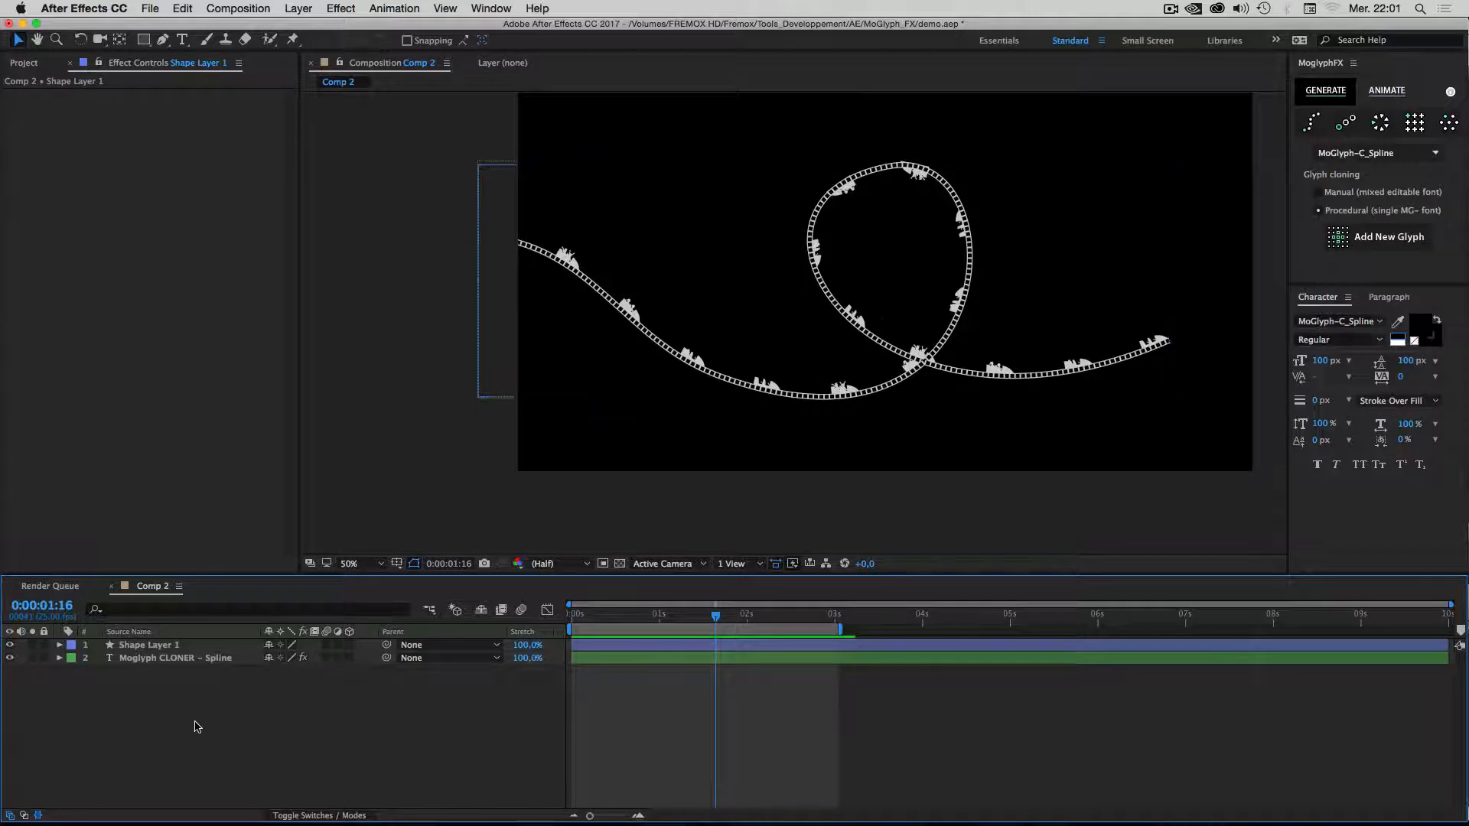
left_click(142, 658)
left_click_drag(138, 646, 138, 639)
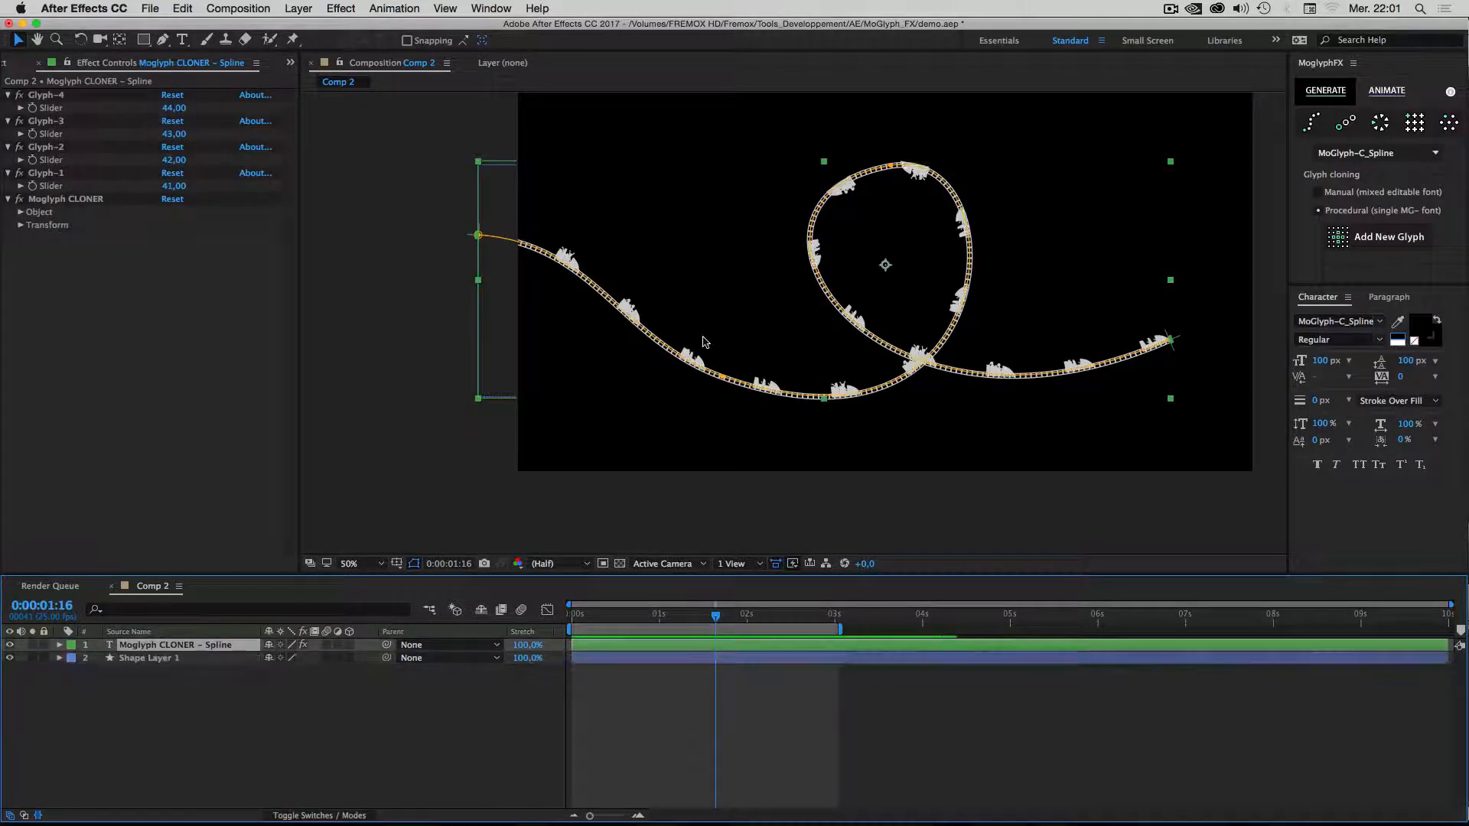
Expand the cloner's Object settings and lower End to about -1930 px so the cars bunch together along the track.
left_click(21, 212)
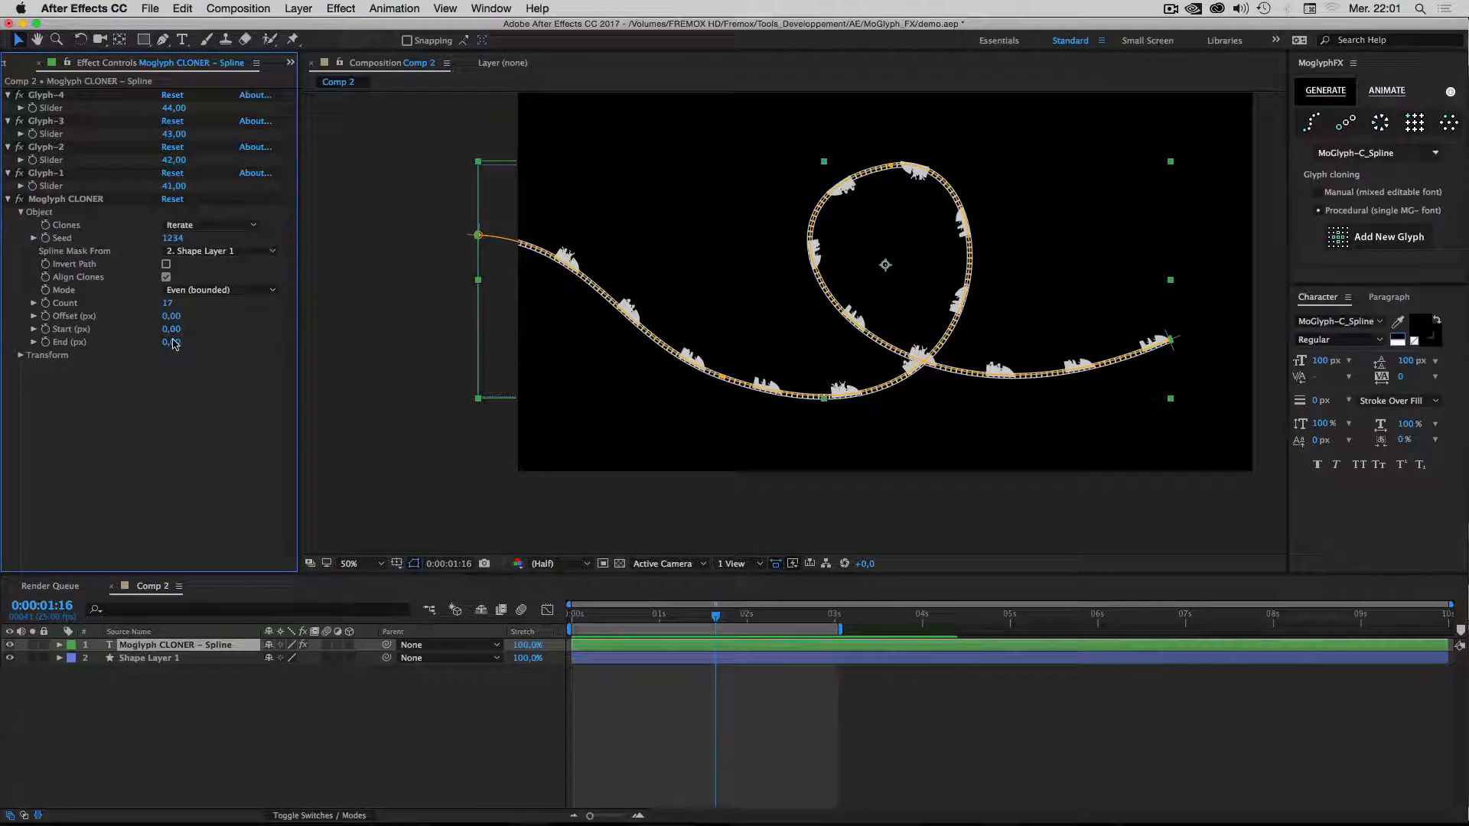
left_click_drag(170, 342, 92, 332)
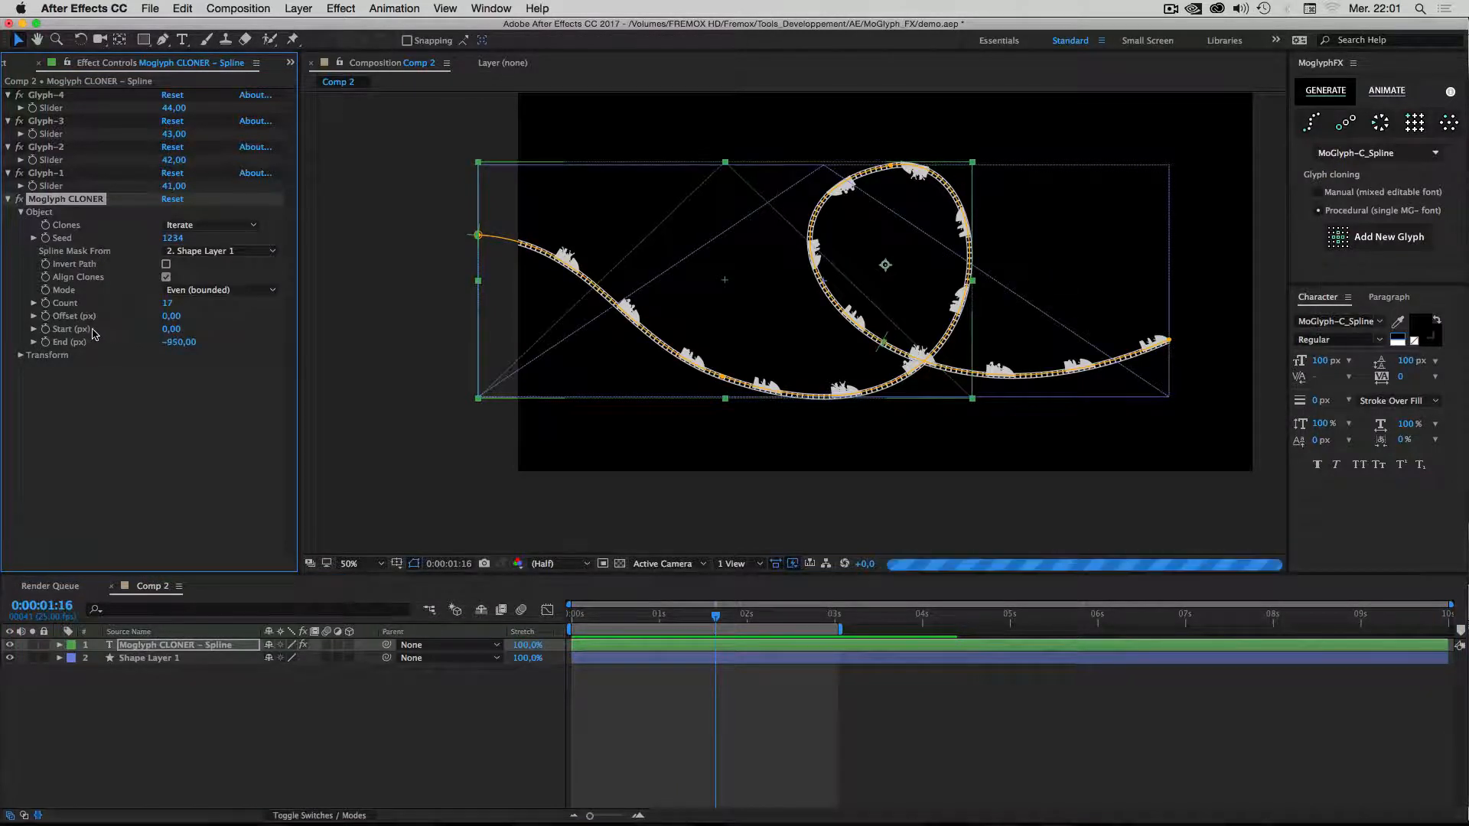
left_click_drag(178, 344, 91, 342)
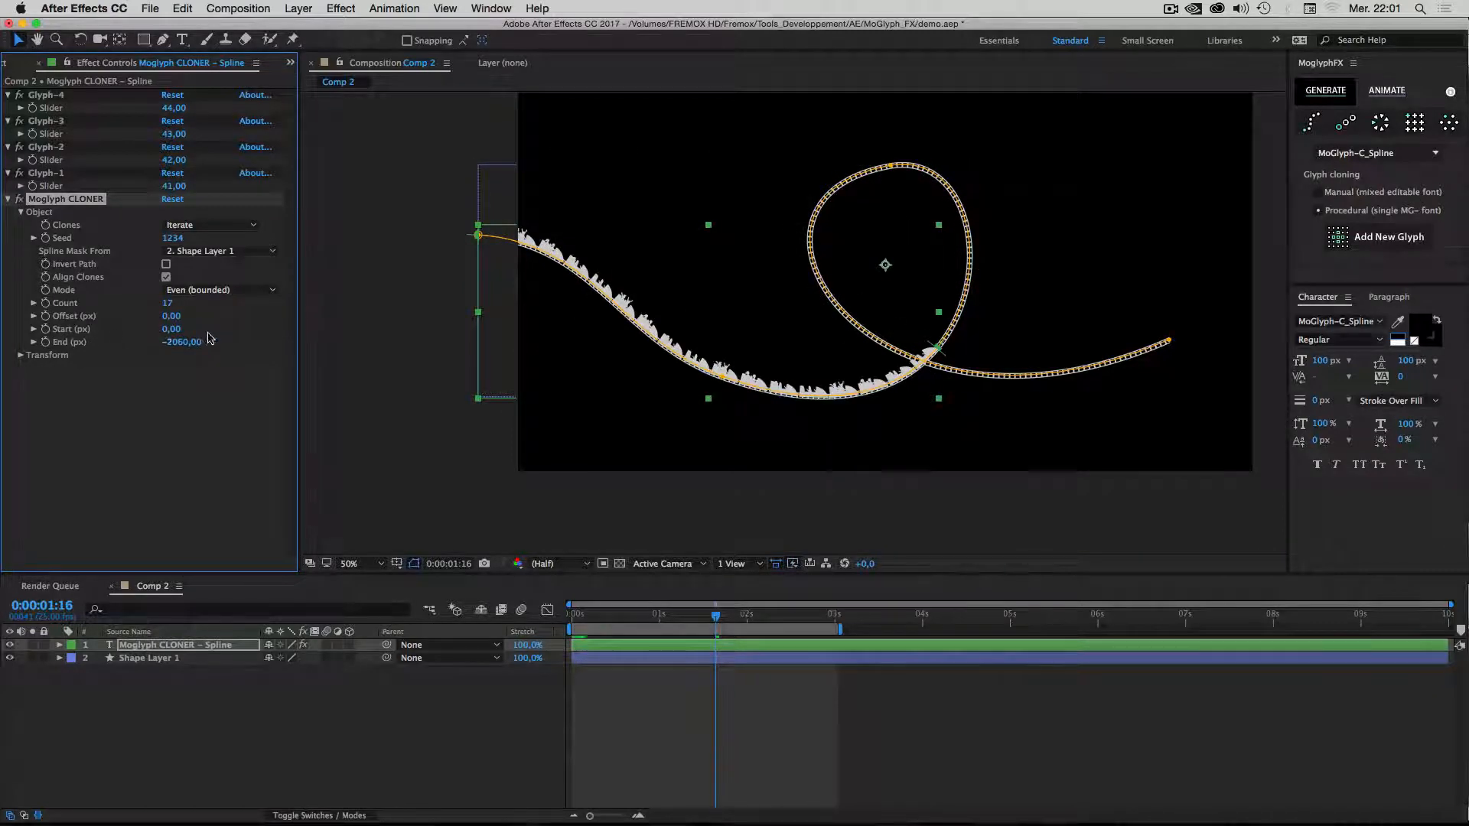
left_click_drag(196, 345, 485, 350)
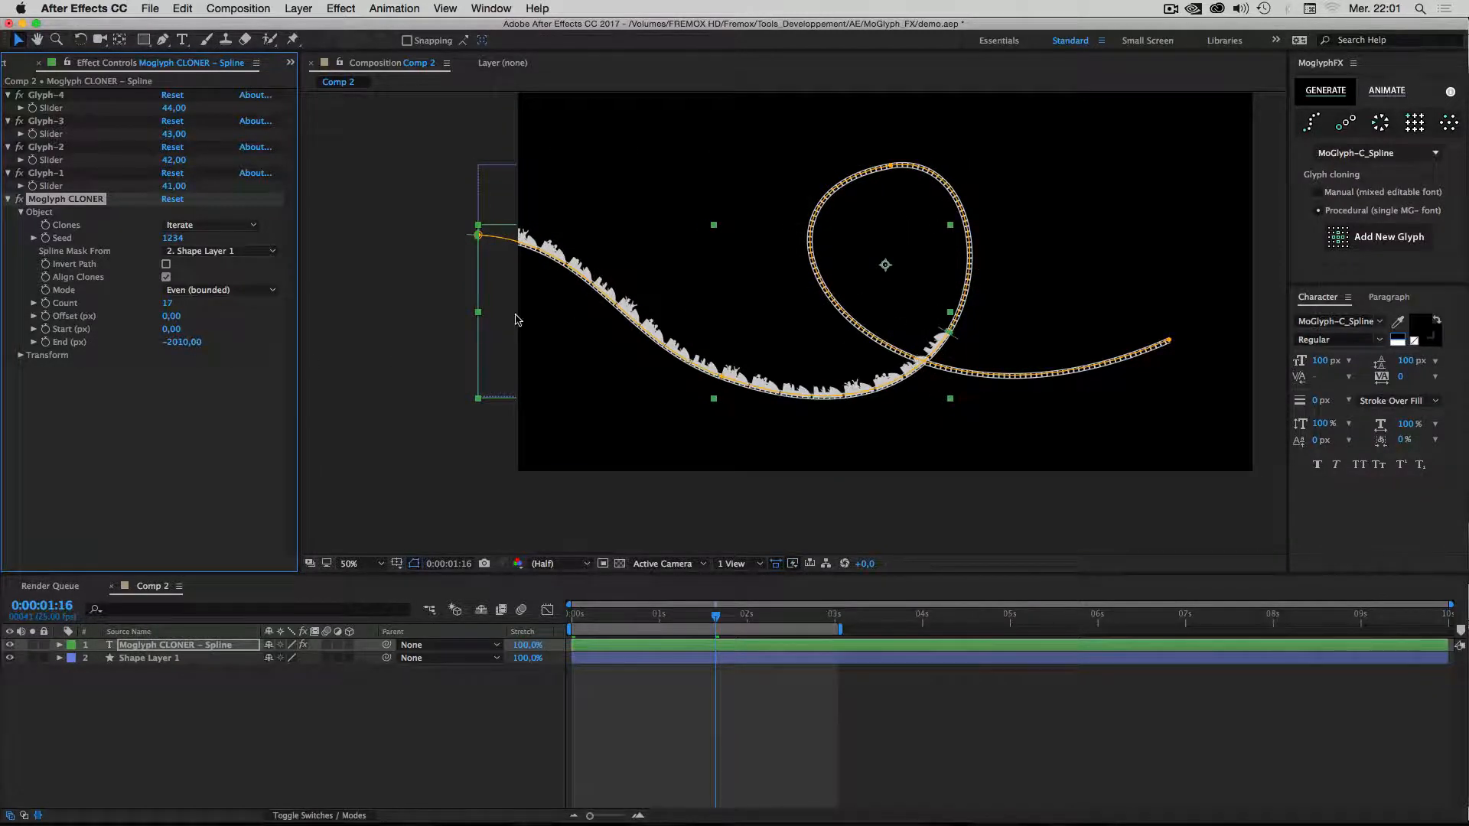
key("period")
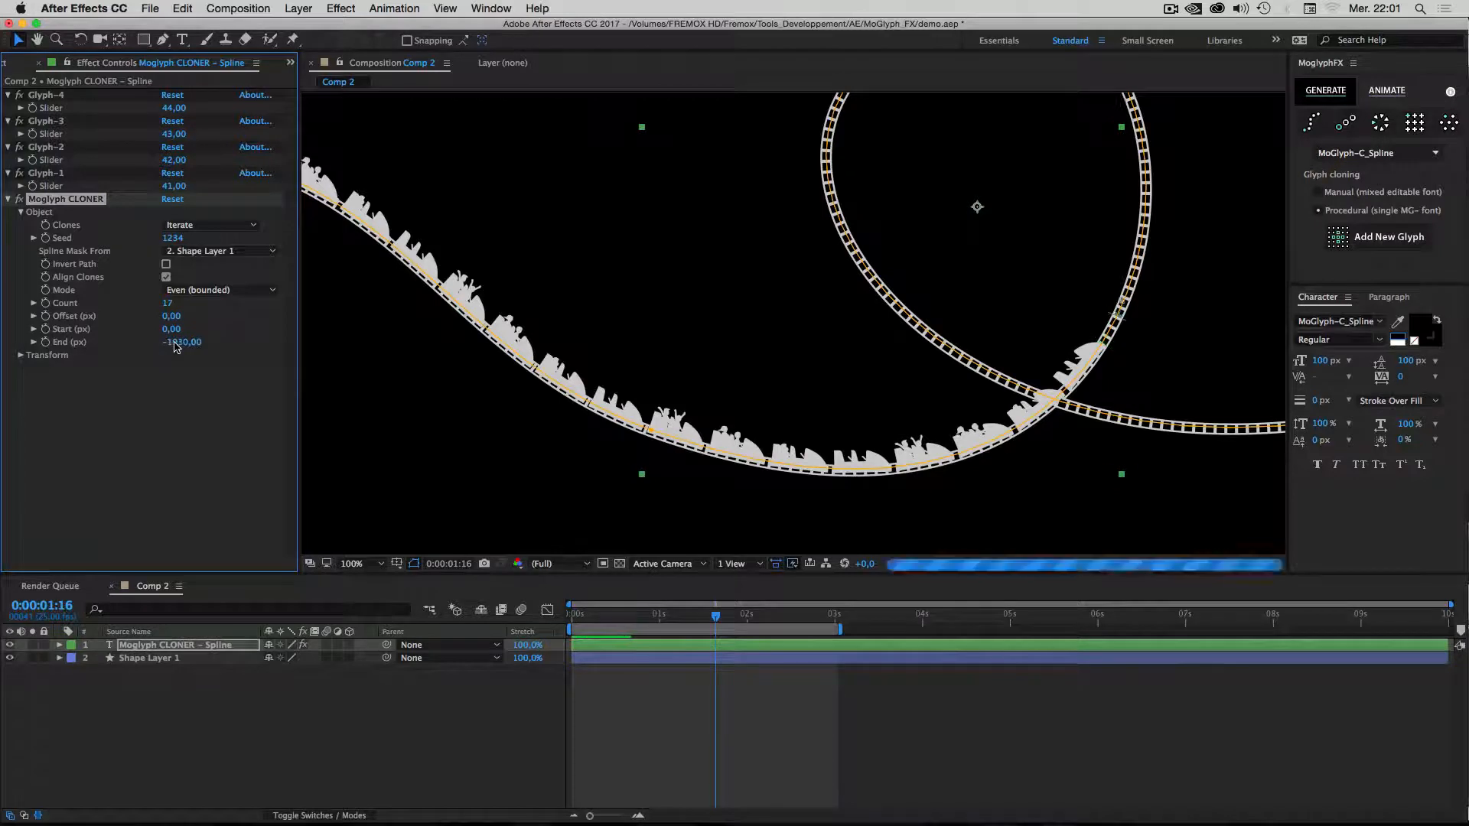
left_click_drag(178, 346, 186, 345)
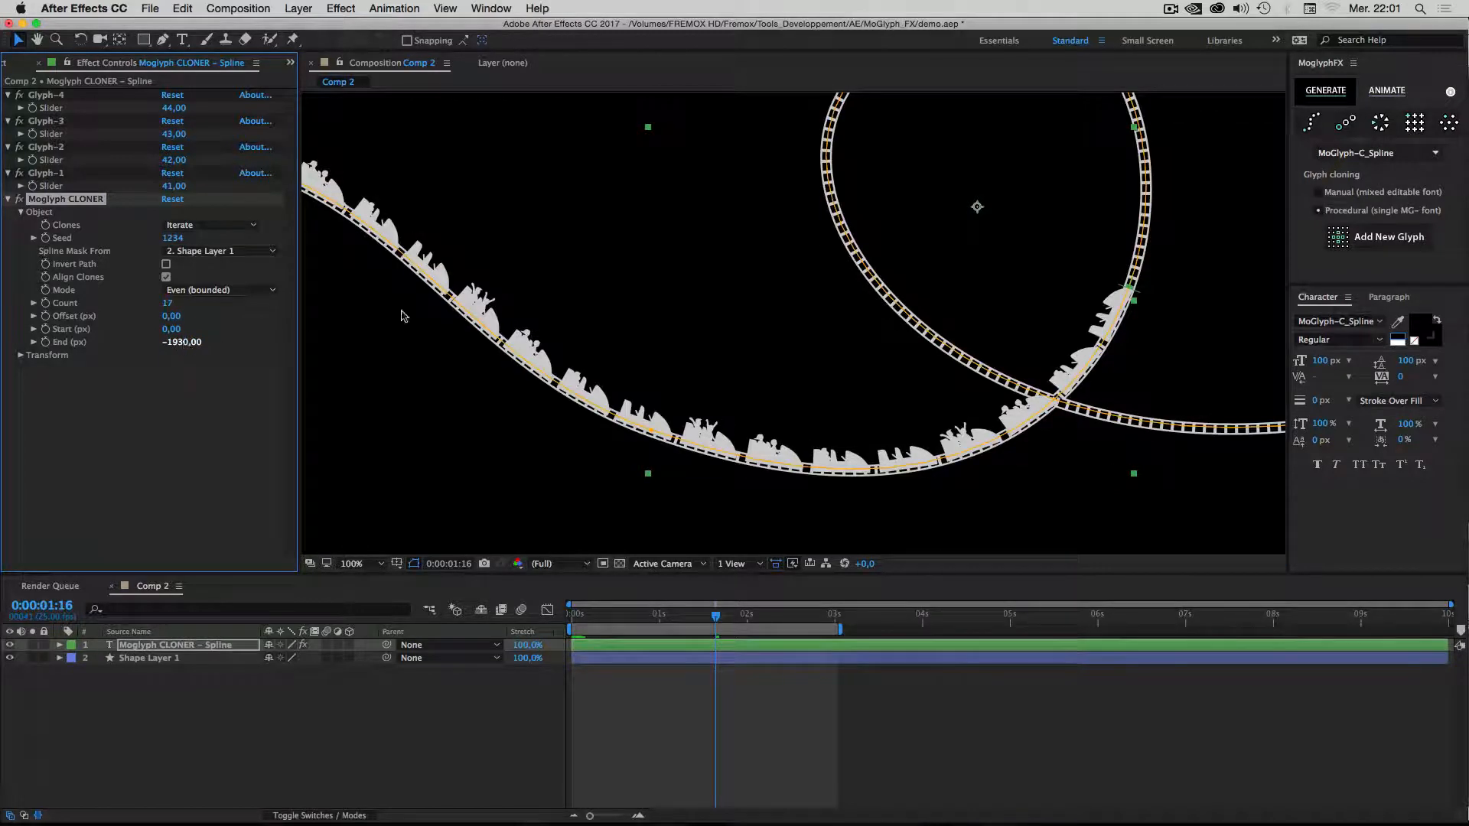
Set the cloner's End to -200 px and then to -2000 px.
left_click(183, 342)
type("-200")
key("Return")
left_click(176, 342)
type("-20")
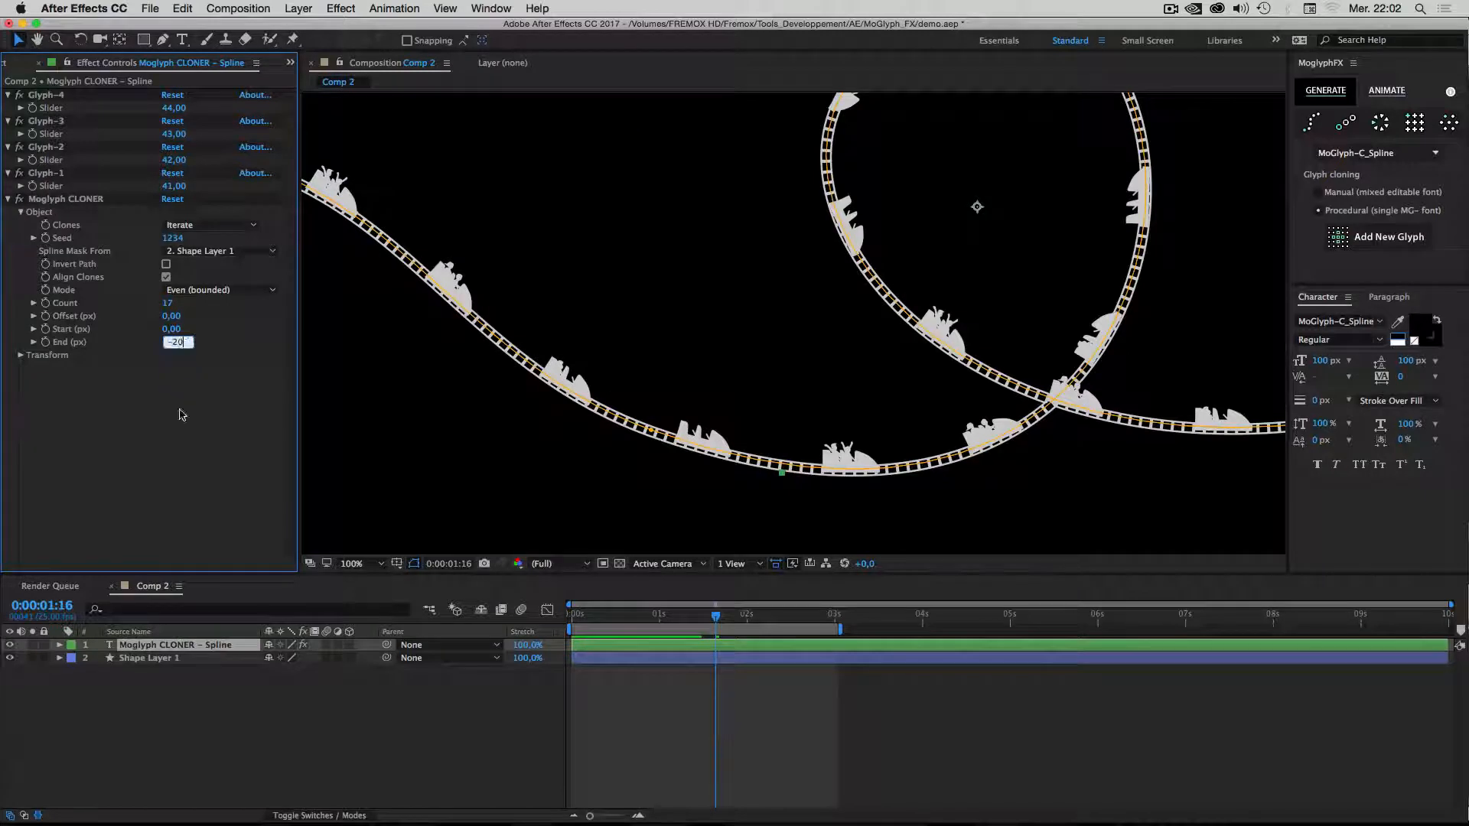
type("00")
key("Return")
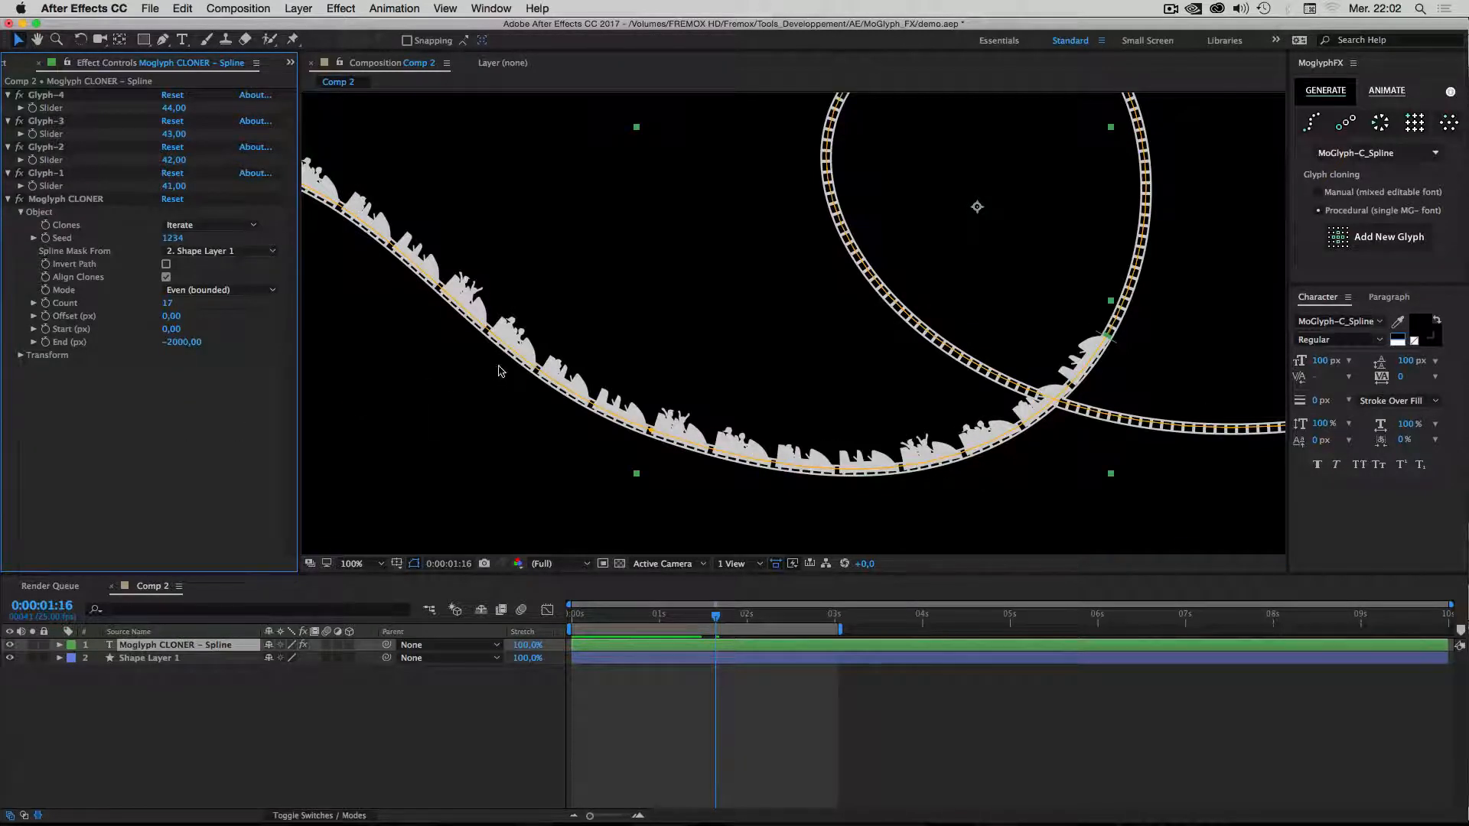
Expand the cloner's Transform settings, try shifting Y Center, and restore it to 0%.
left_click(20, 356)
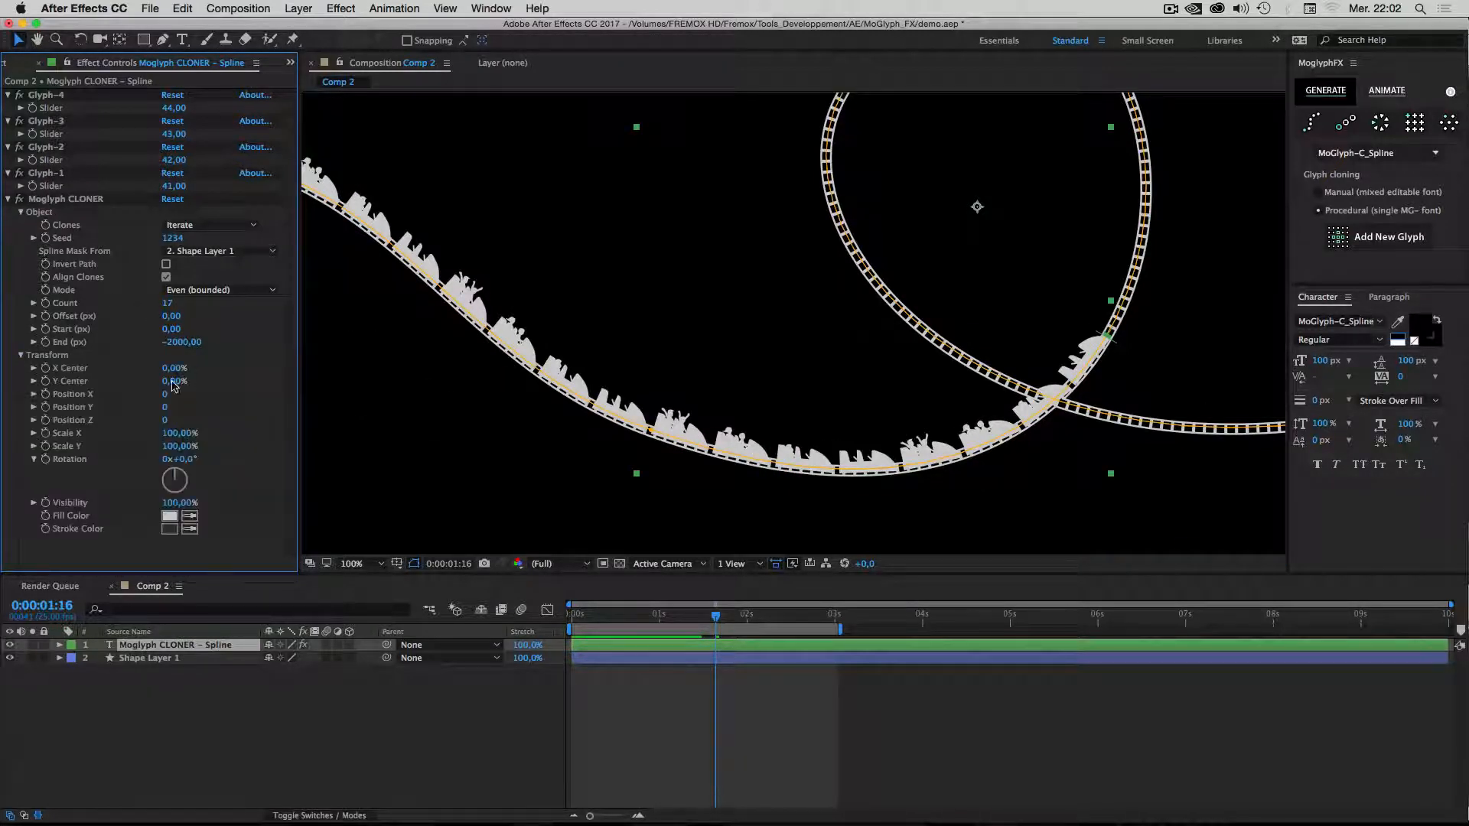
left_click_drag(170, 382, 162, 381)
left_click(175, 381)
type("00")
key("Return")
Set the cloner's Position Y to -5, -8 and finally -10 to lift the cars above the rails.
left_click(165, 408)
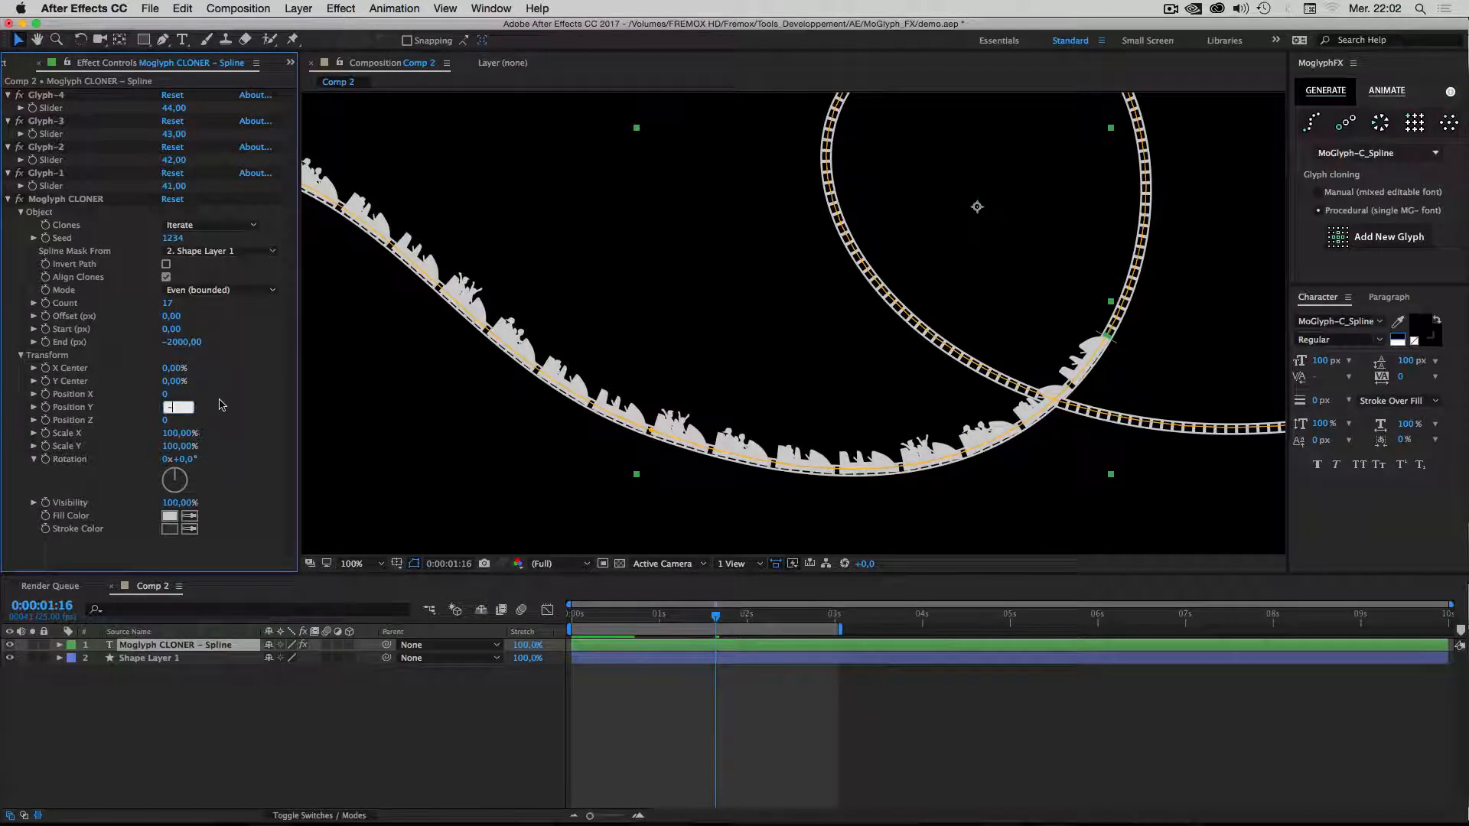
key("Return")
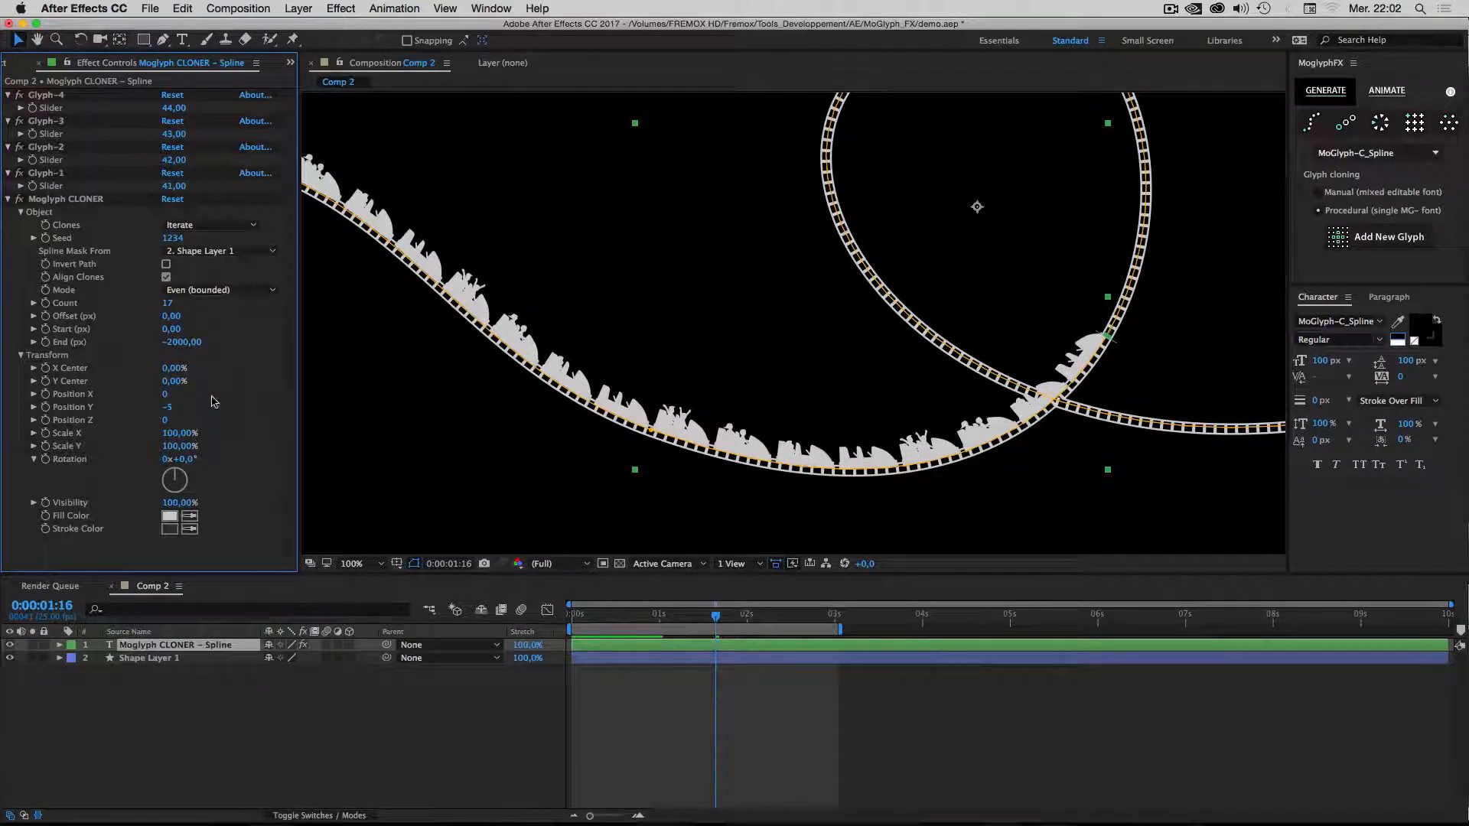
left_click(167, 408)
type("-8")
key("Return")
left_click(168, 408)
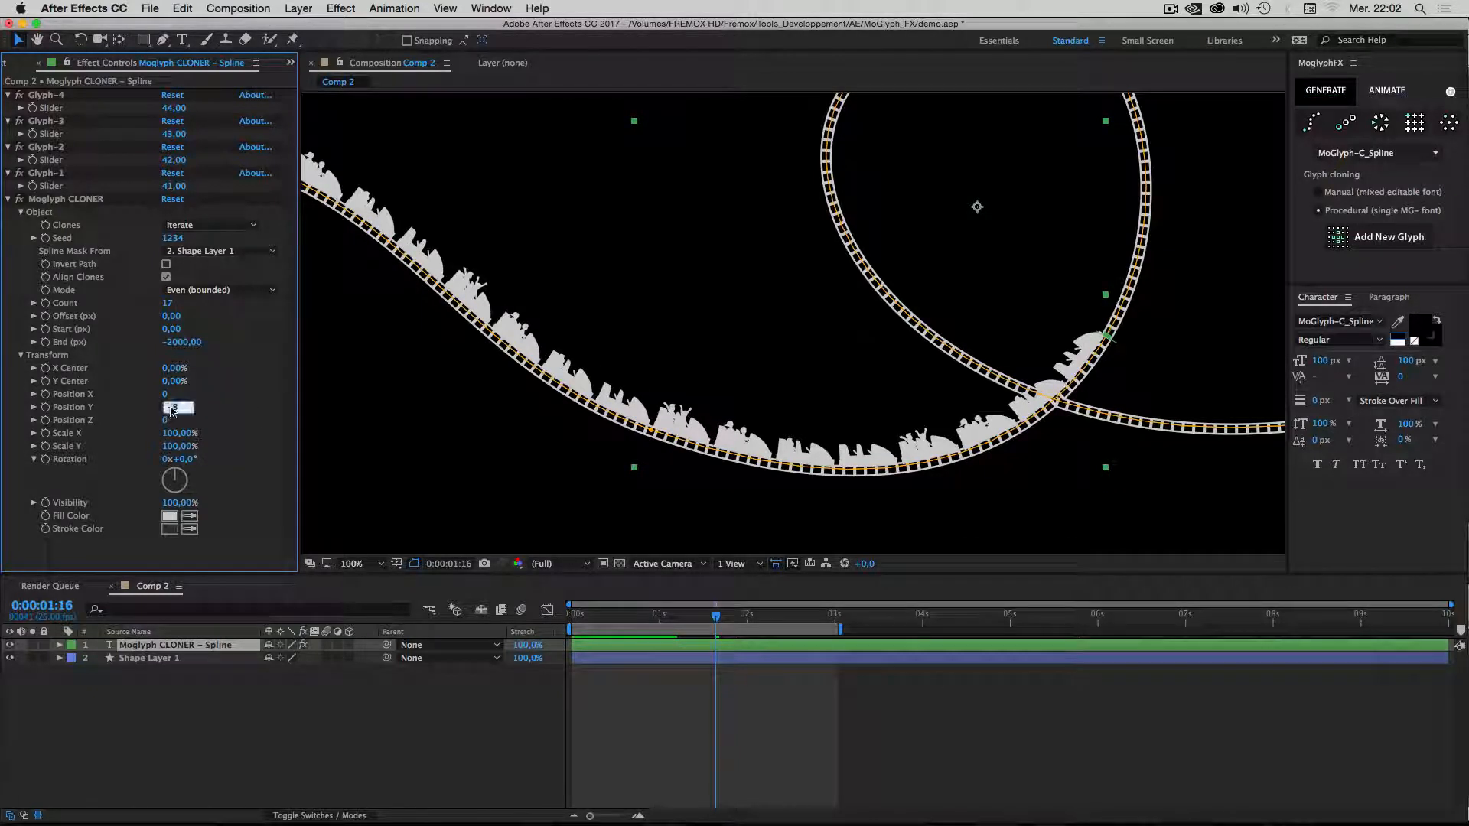
key("Return")
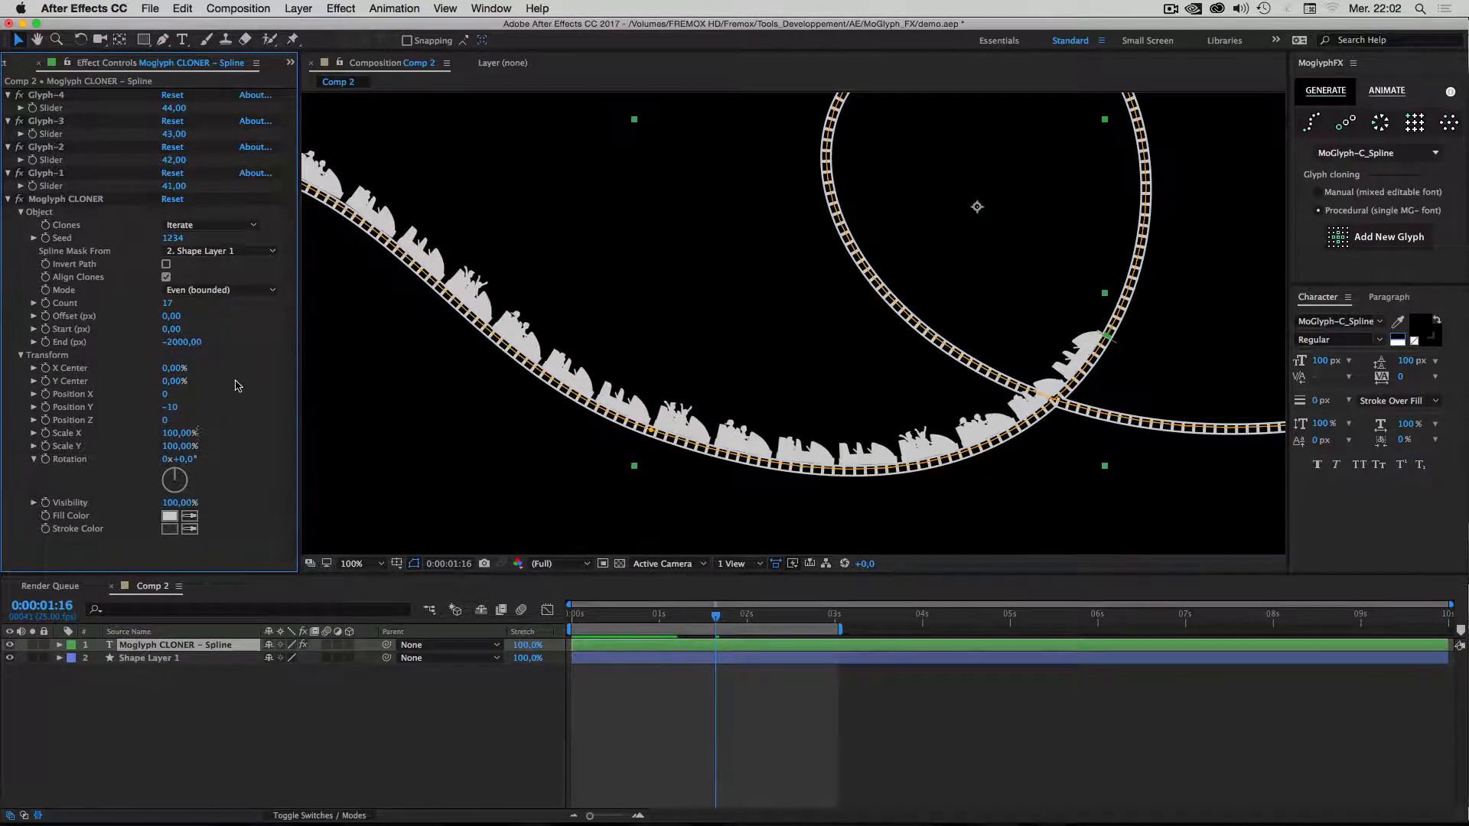
Try a clone Count of 12 and set it back to 17.
key("comma")
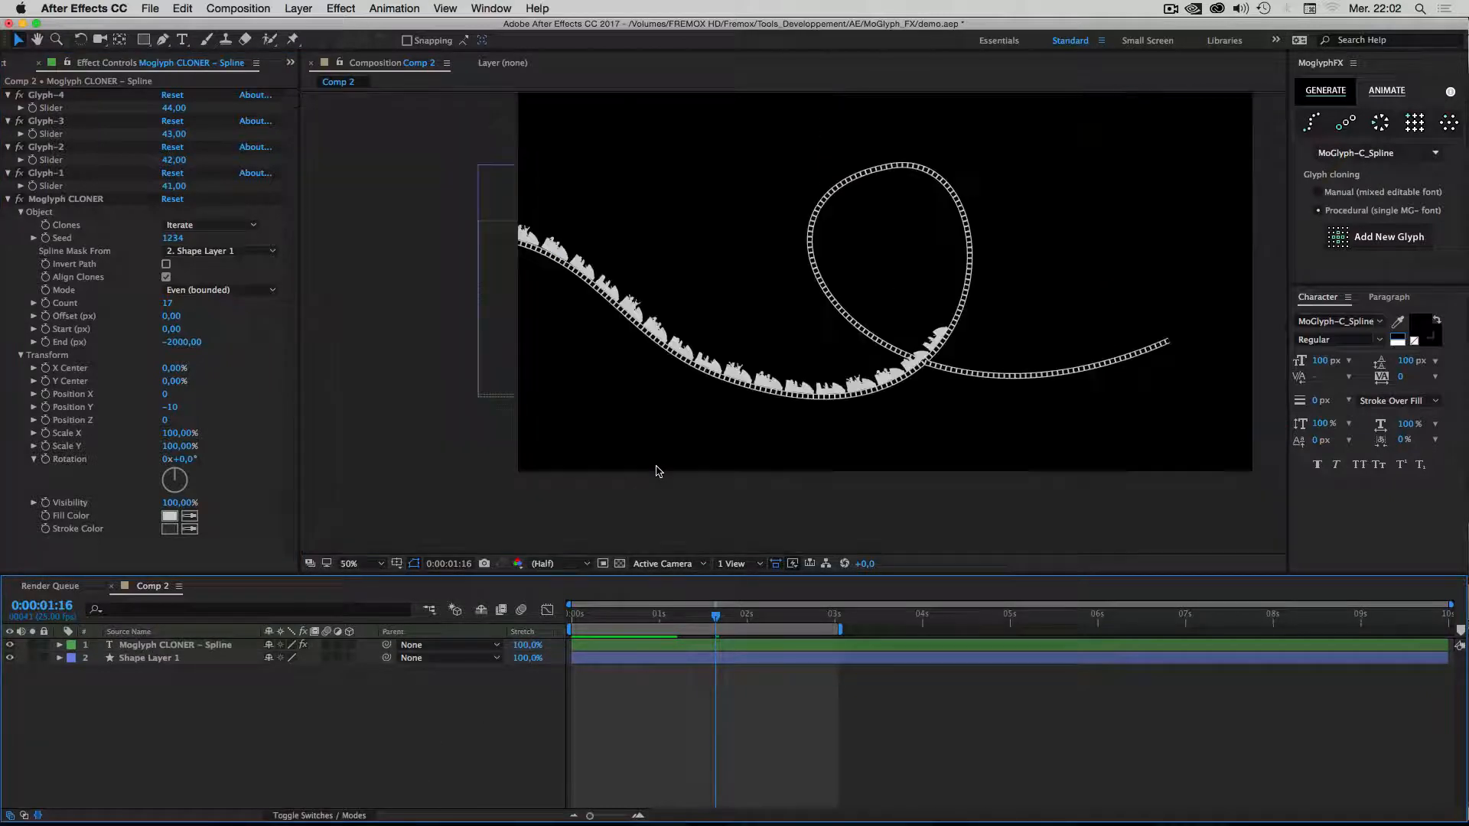
left_click(169, 304)
type("12")
key("Return")
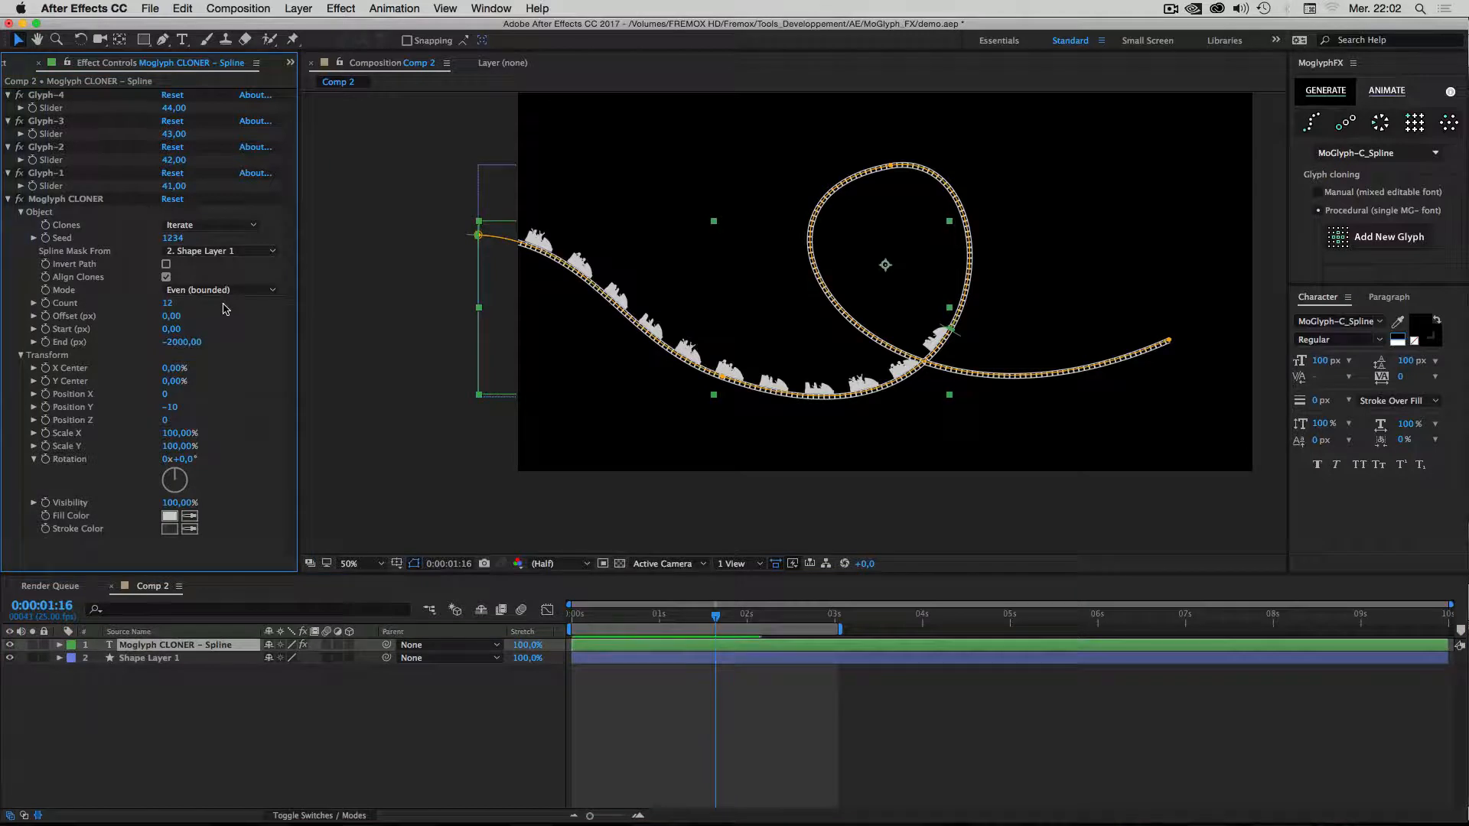
left_click(175, 305)
type("17")
key("Return")
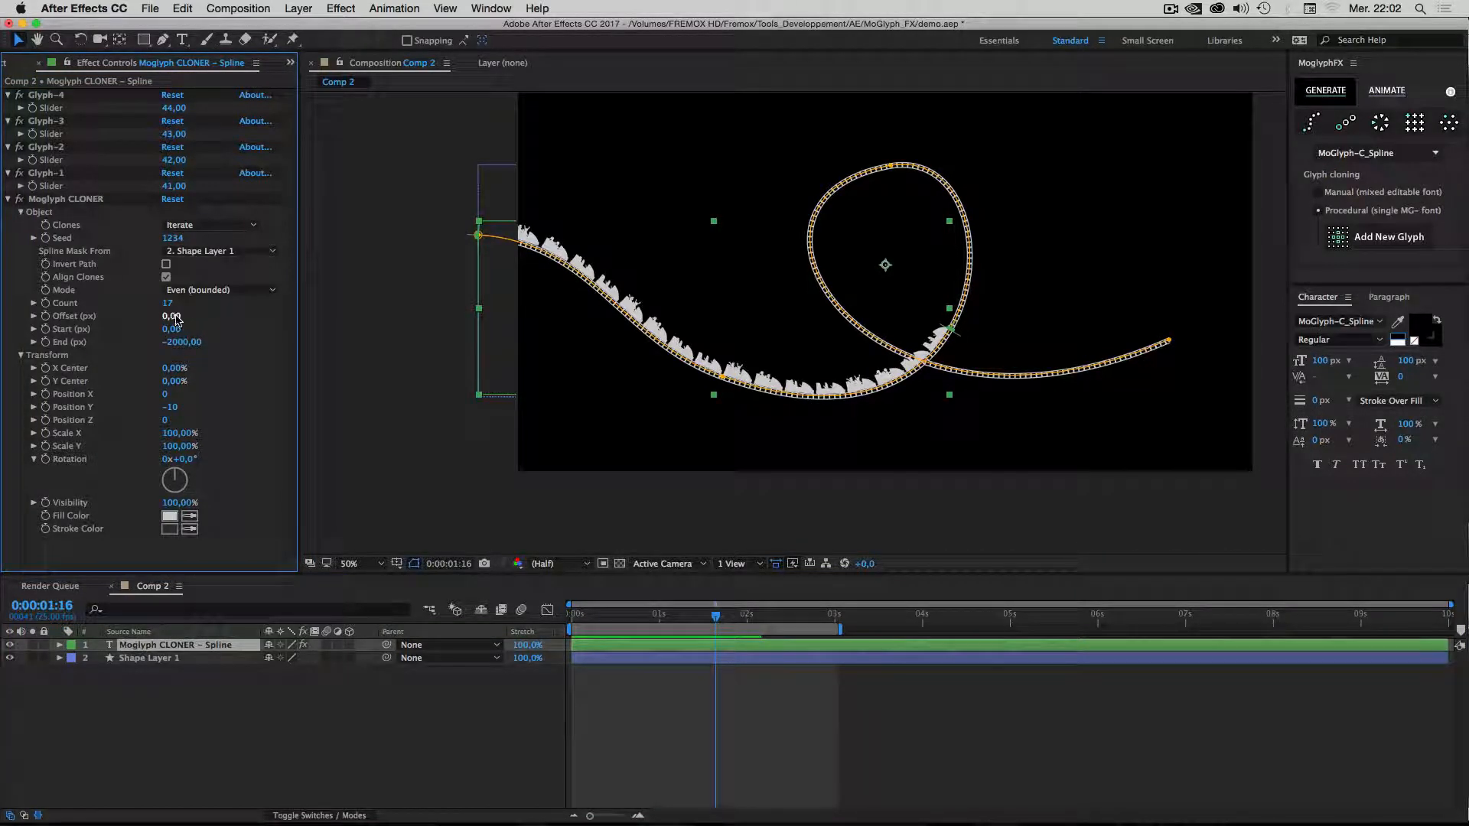
Keyframe the cloner's Offset from -1340 px at 0:00:00:00 to 3160 px at 0:00:02:11 and preview the moving train.
left_click_drag(616, 614, 558, 615)
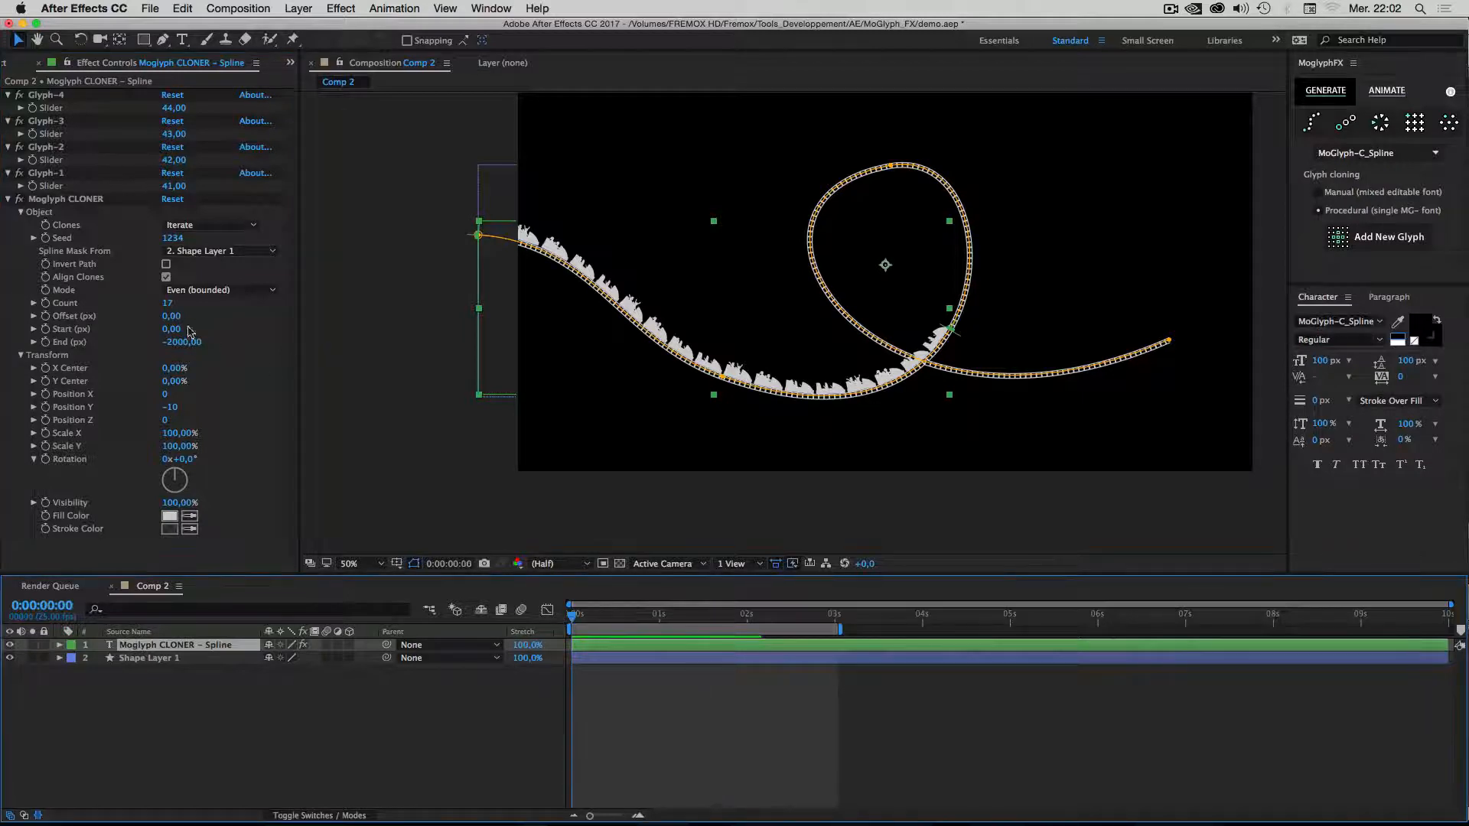
left_click_drag(170, 316, 44, 321)
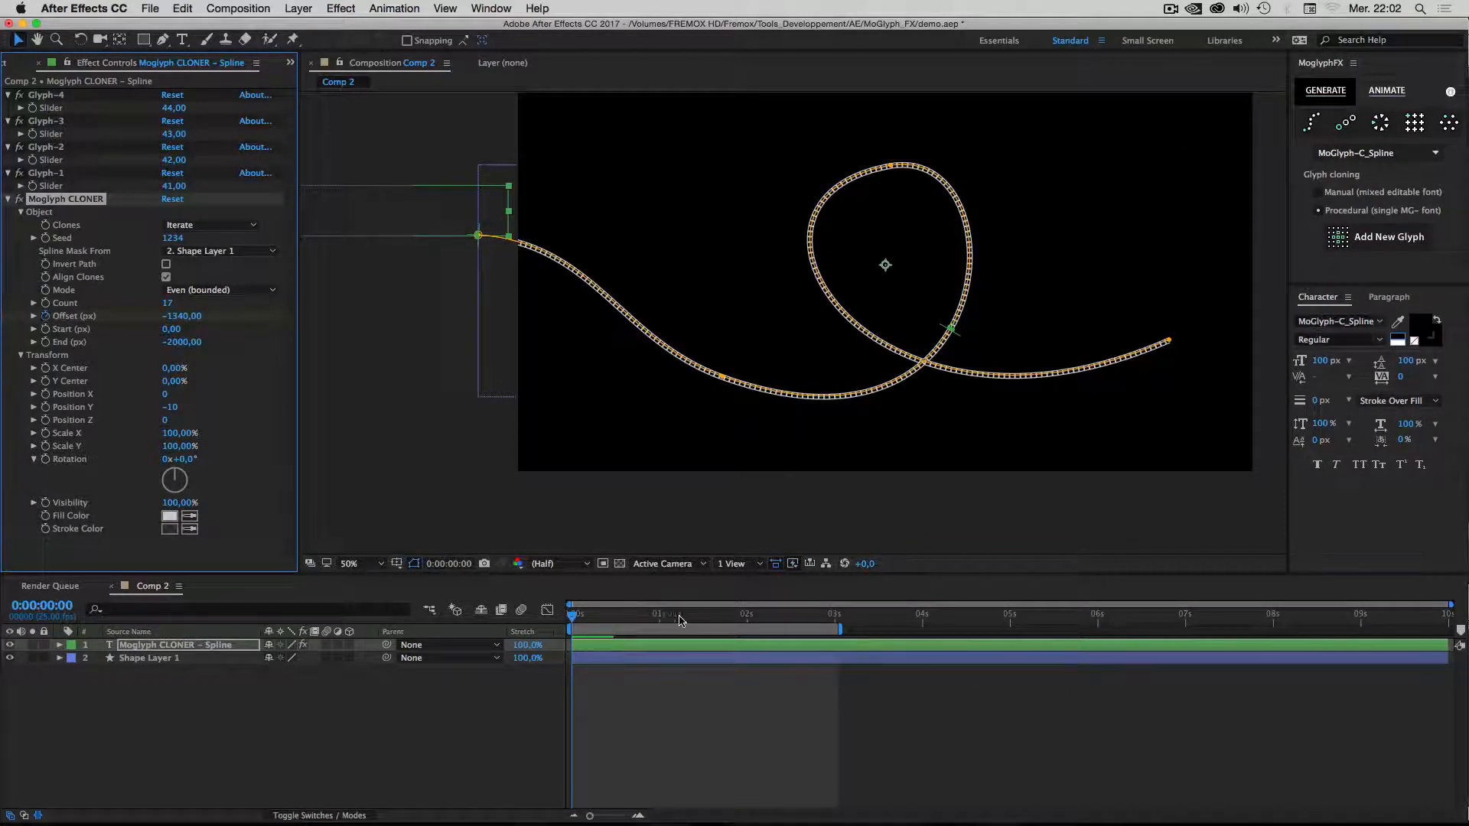
left_click_drag(625, 615, 786, 616)
left_click_drag(188, 316, 539, 335)
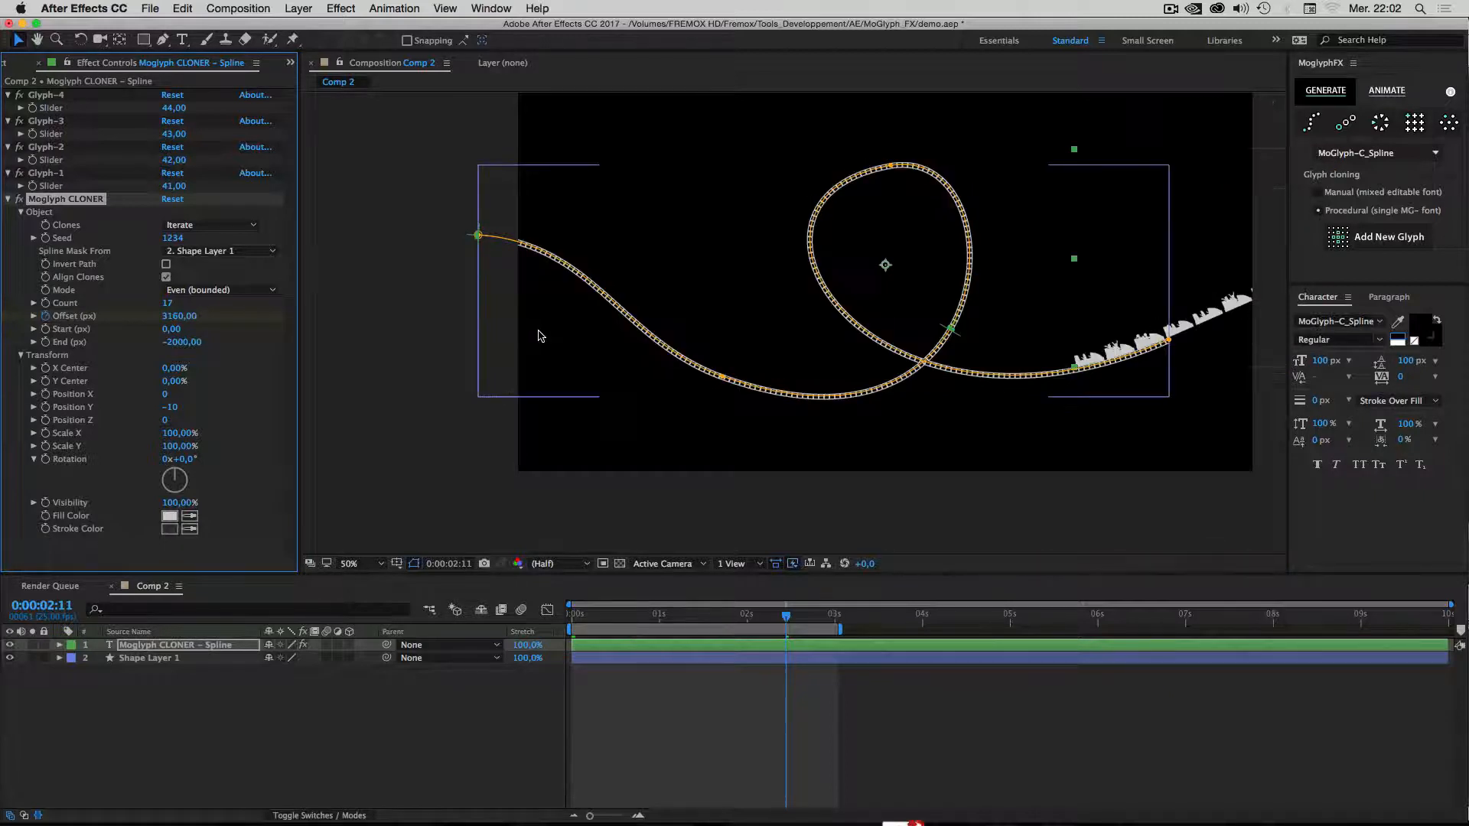
left_click(733, 717)
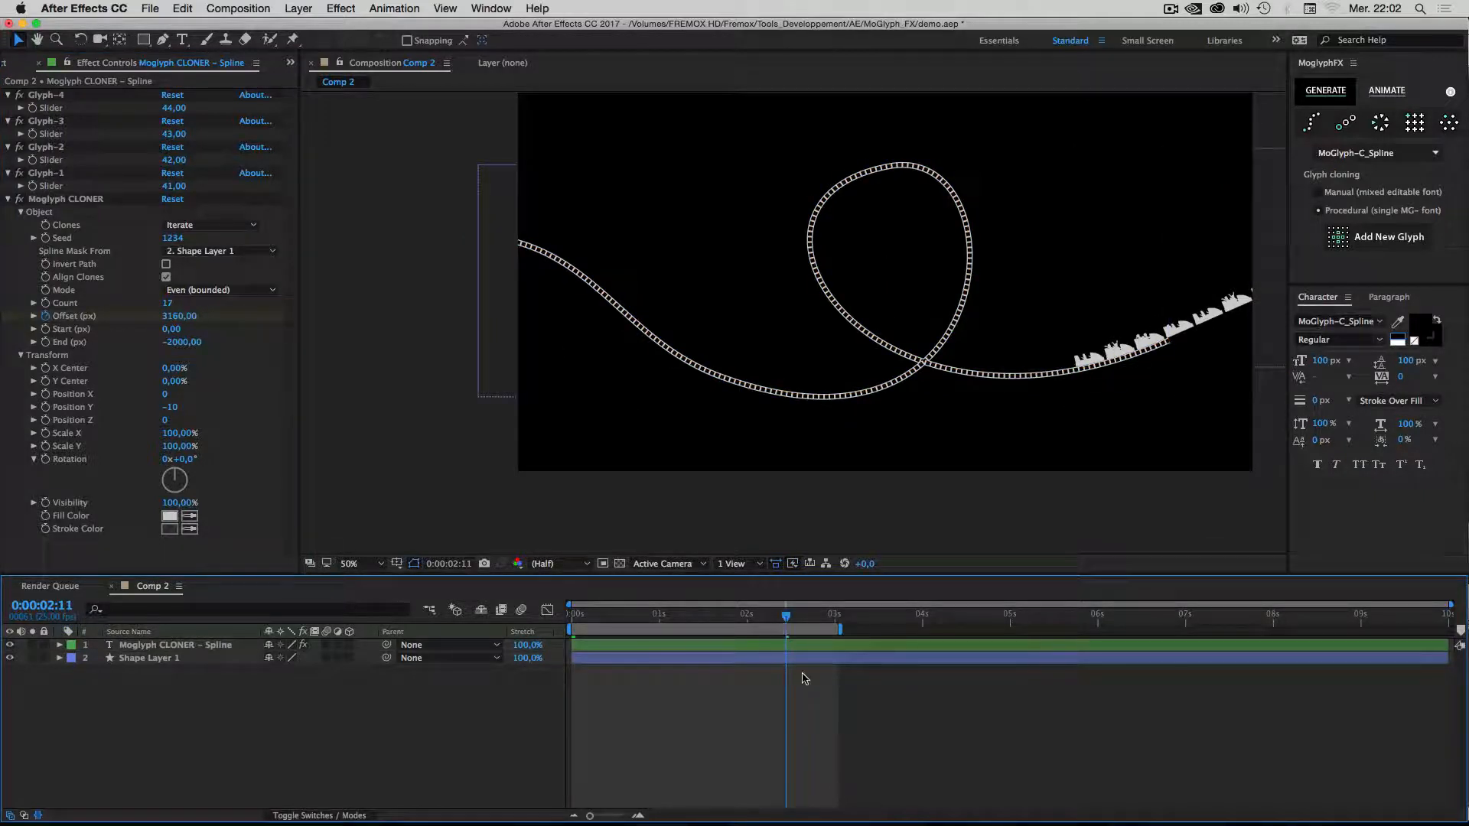
key("space")
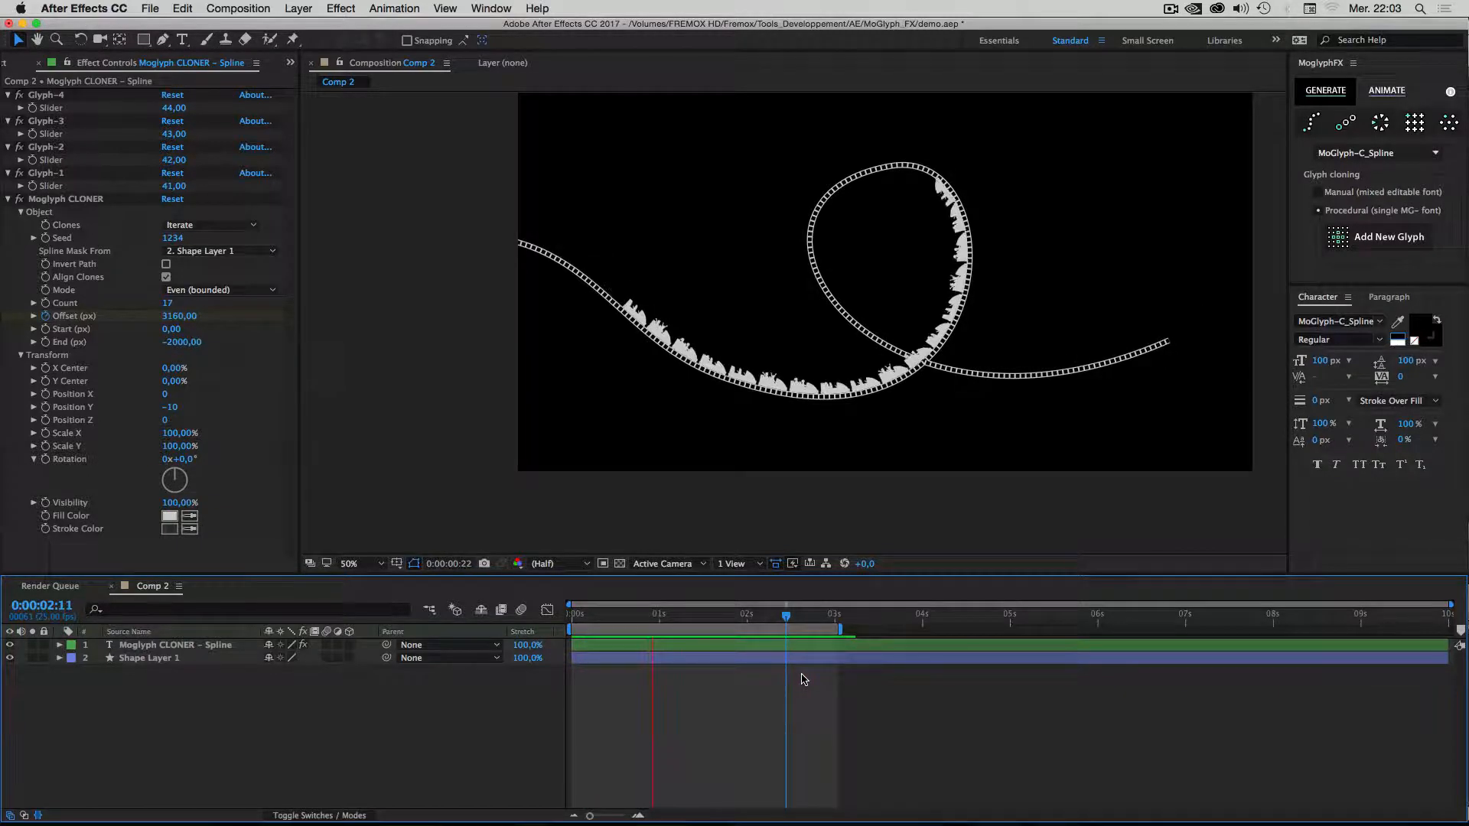
key("space")
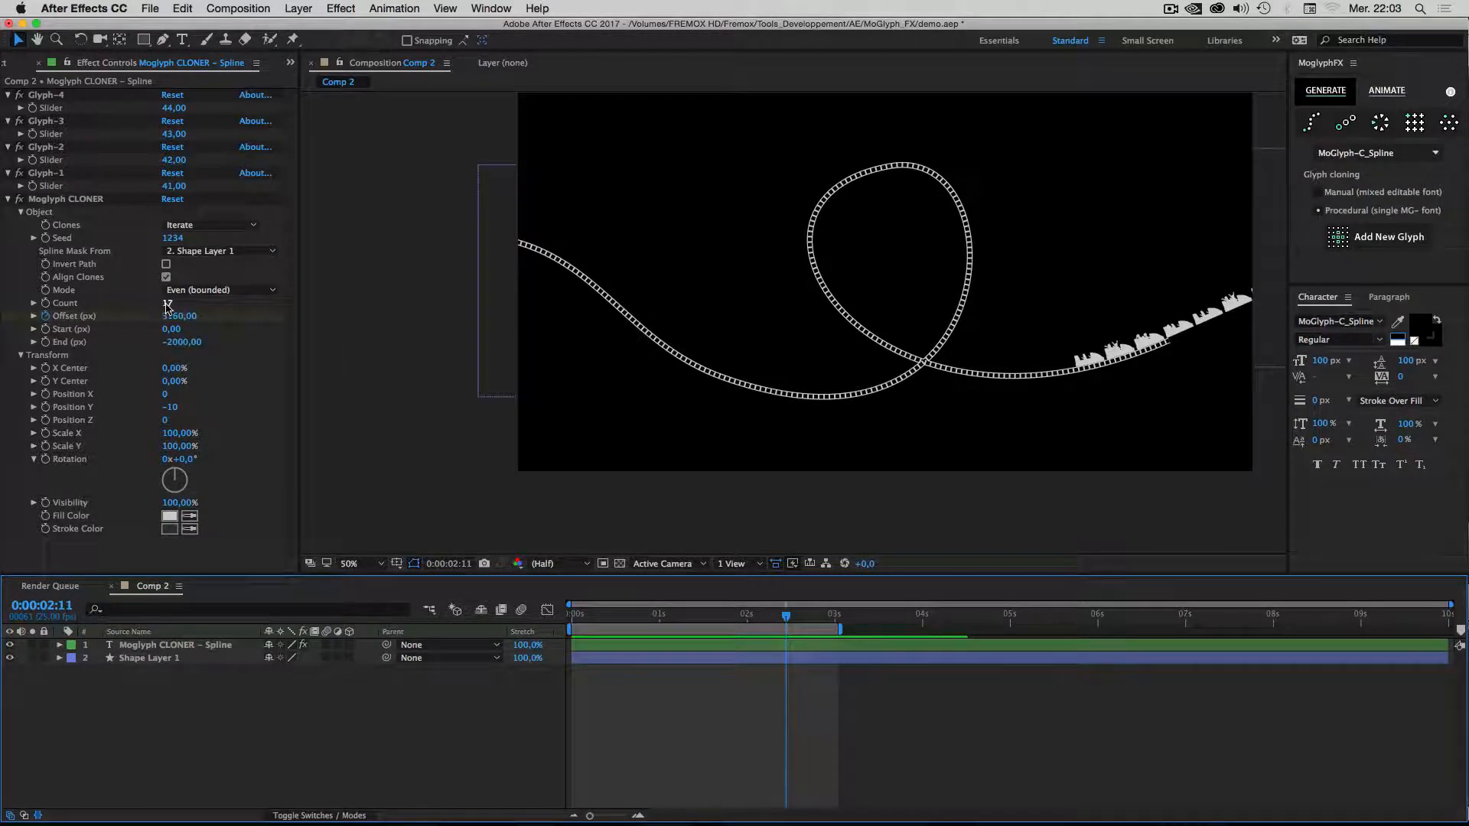
Reduce the clone Count to 15 and preview the roller-coaster animation.
left_click(167, 303)
type("15")
key("Return")
key("space")
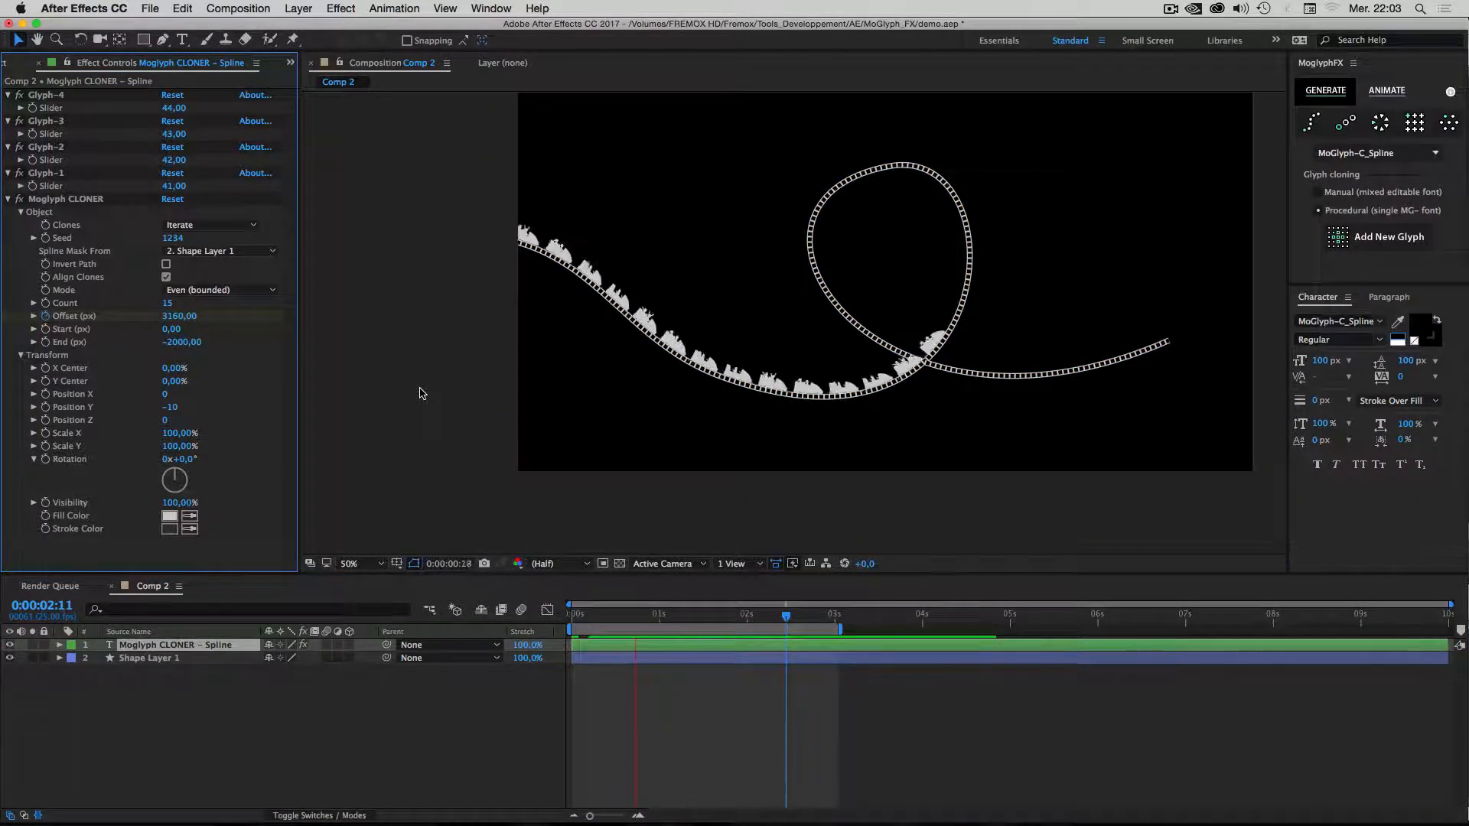
key("space")
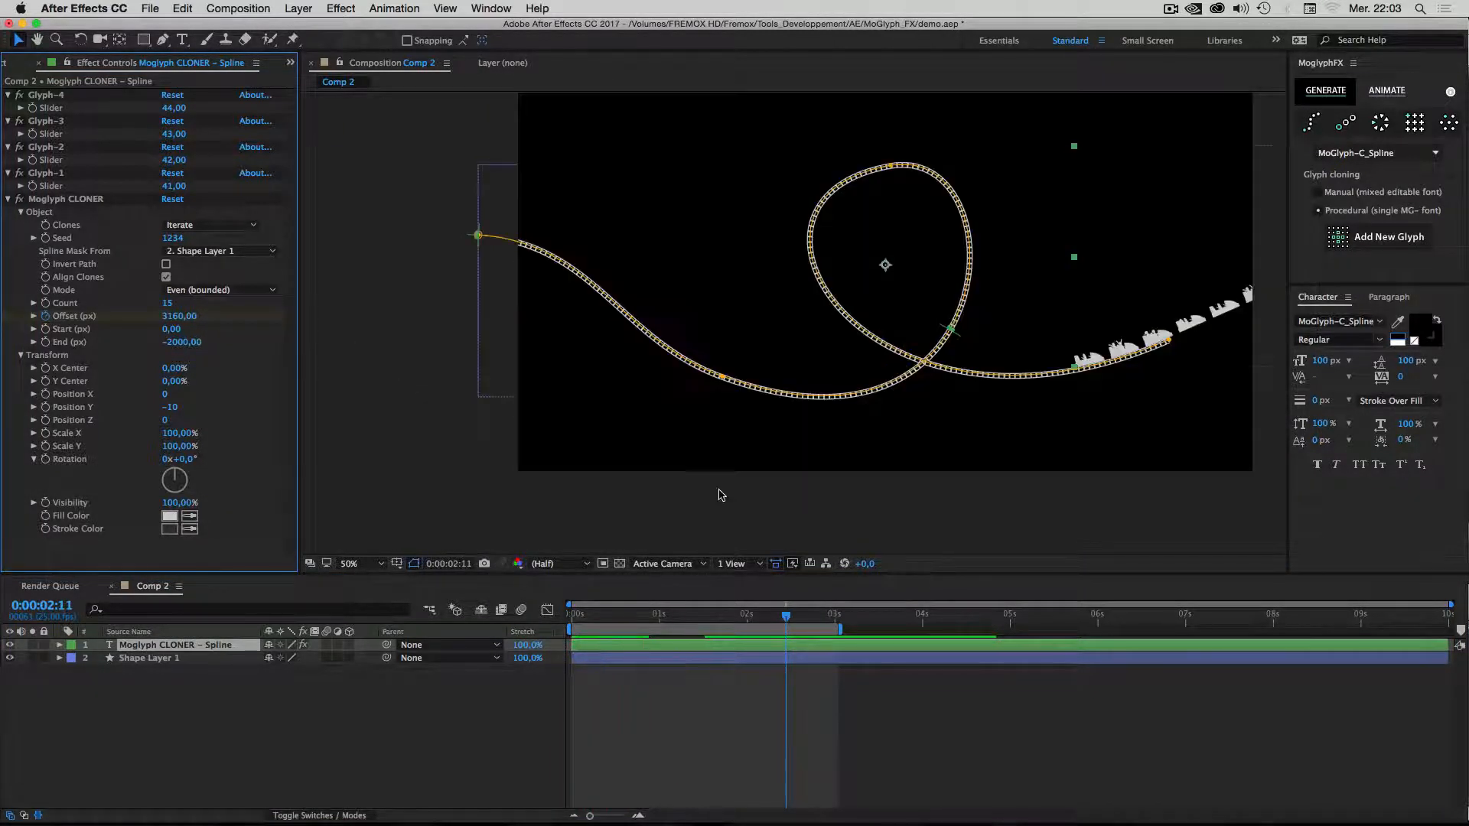
Go to 0:00:00:15, examine the cars up close, and select the Glyph-4 through Glyph-1 effects together.
mouse_move(645, 614)
left_mouse_down()
mouse_move(674, 614)
mouse_move(625, 616)
left_mouse_up()
key("period")
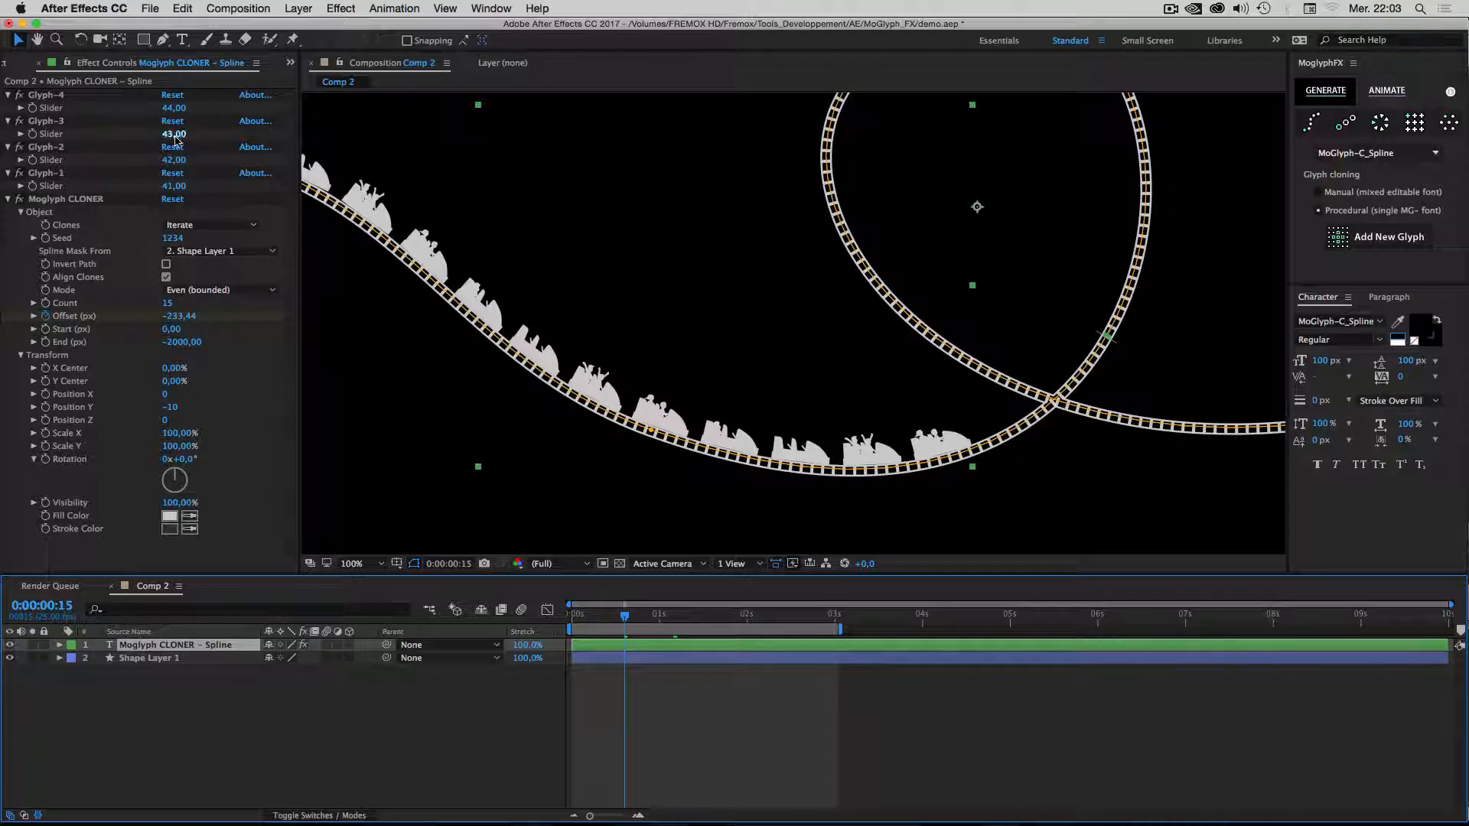
left_click(52, 96)
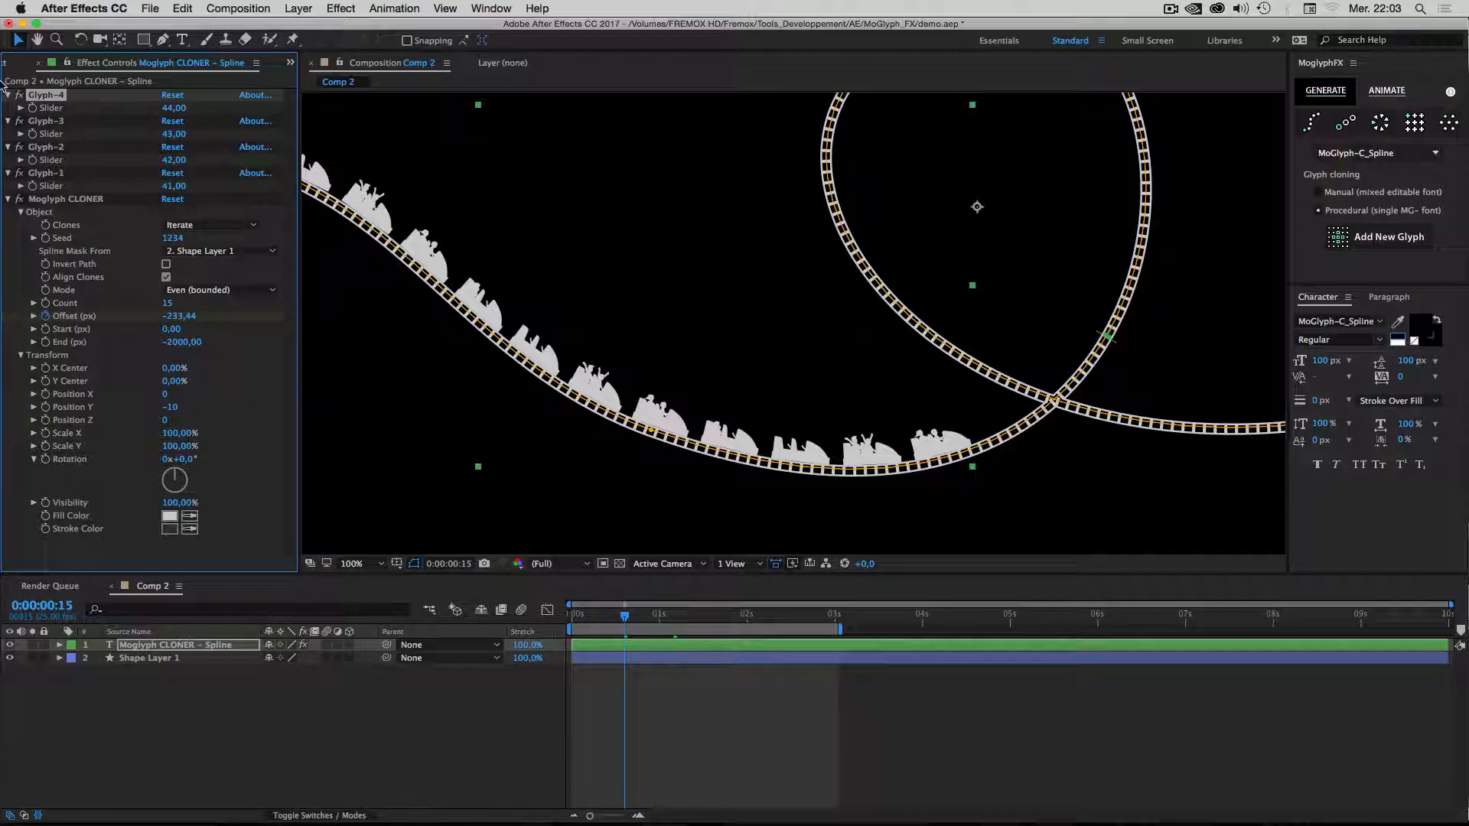
left_click(46, 124)
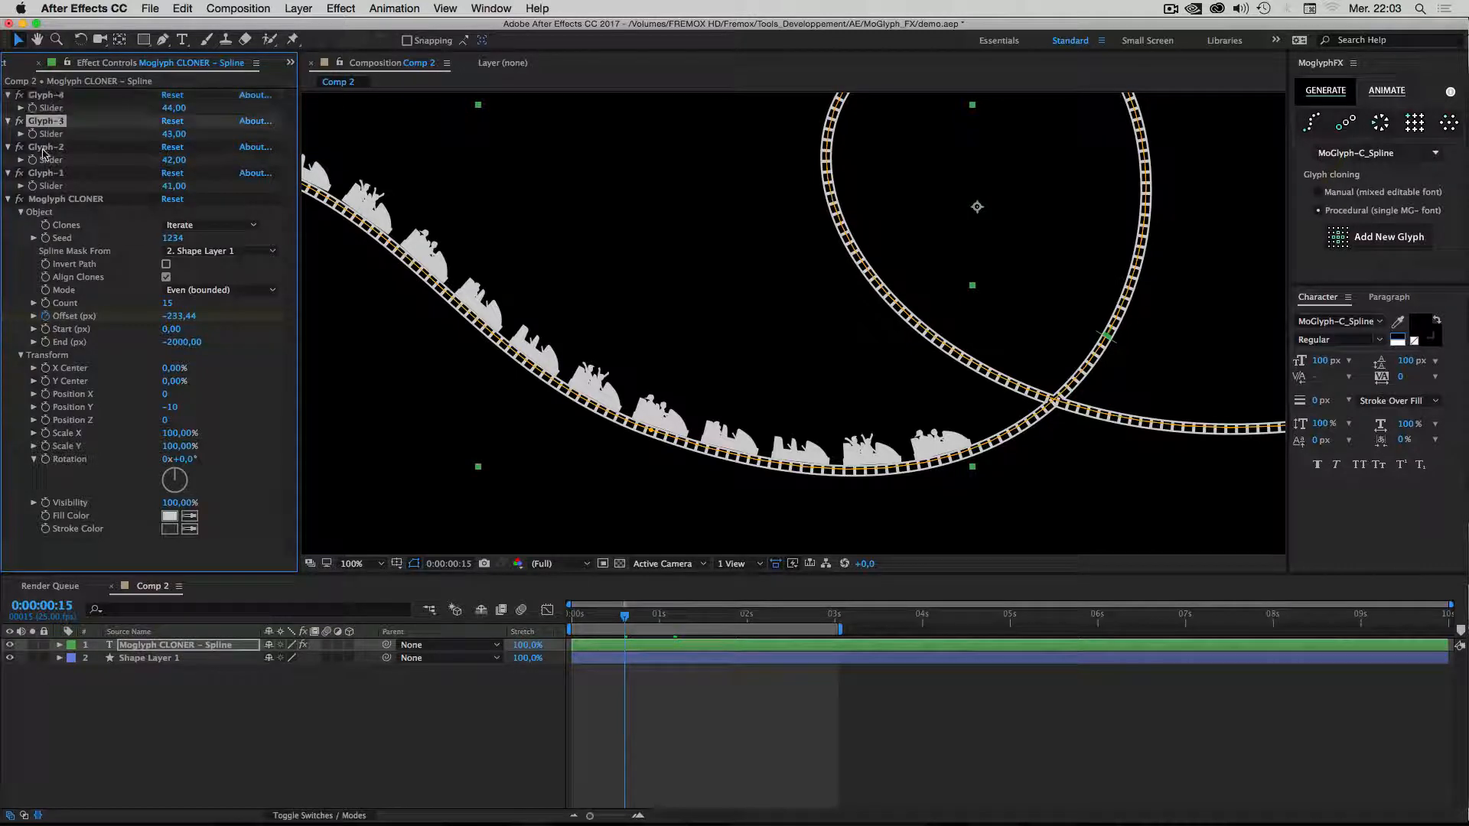
left_click(46, 149)
left_click(46, 175)
left_click(42, 96)
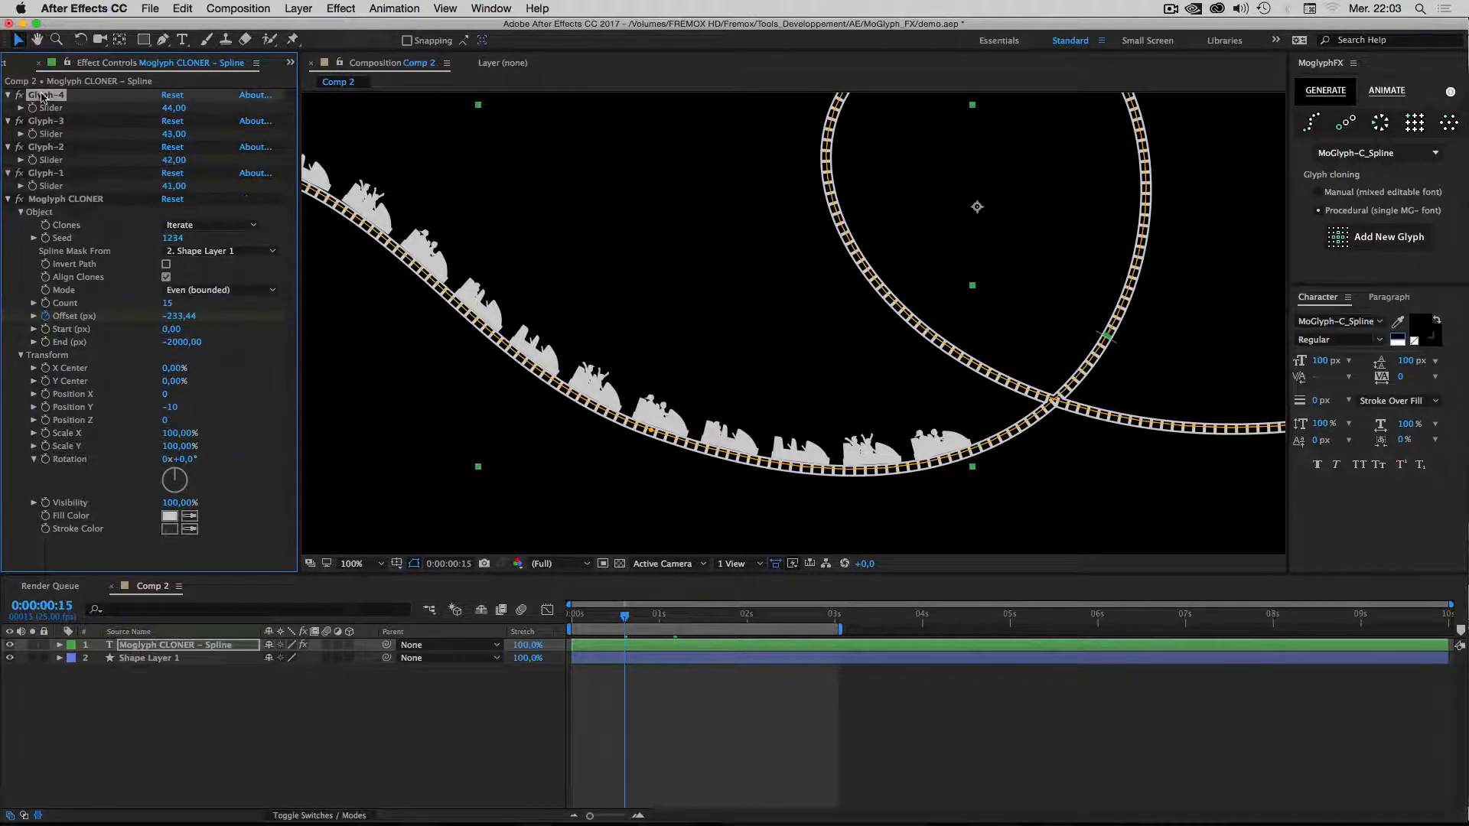
left_click(48, 178, "shift")
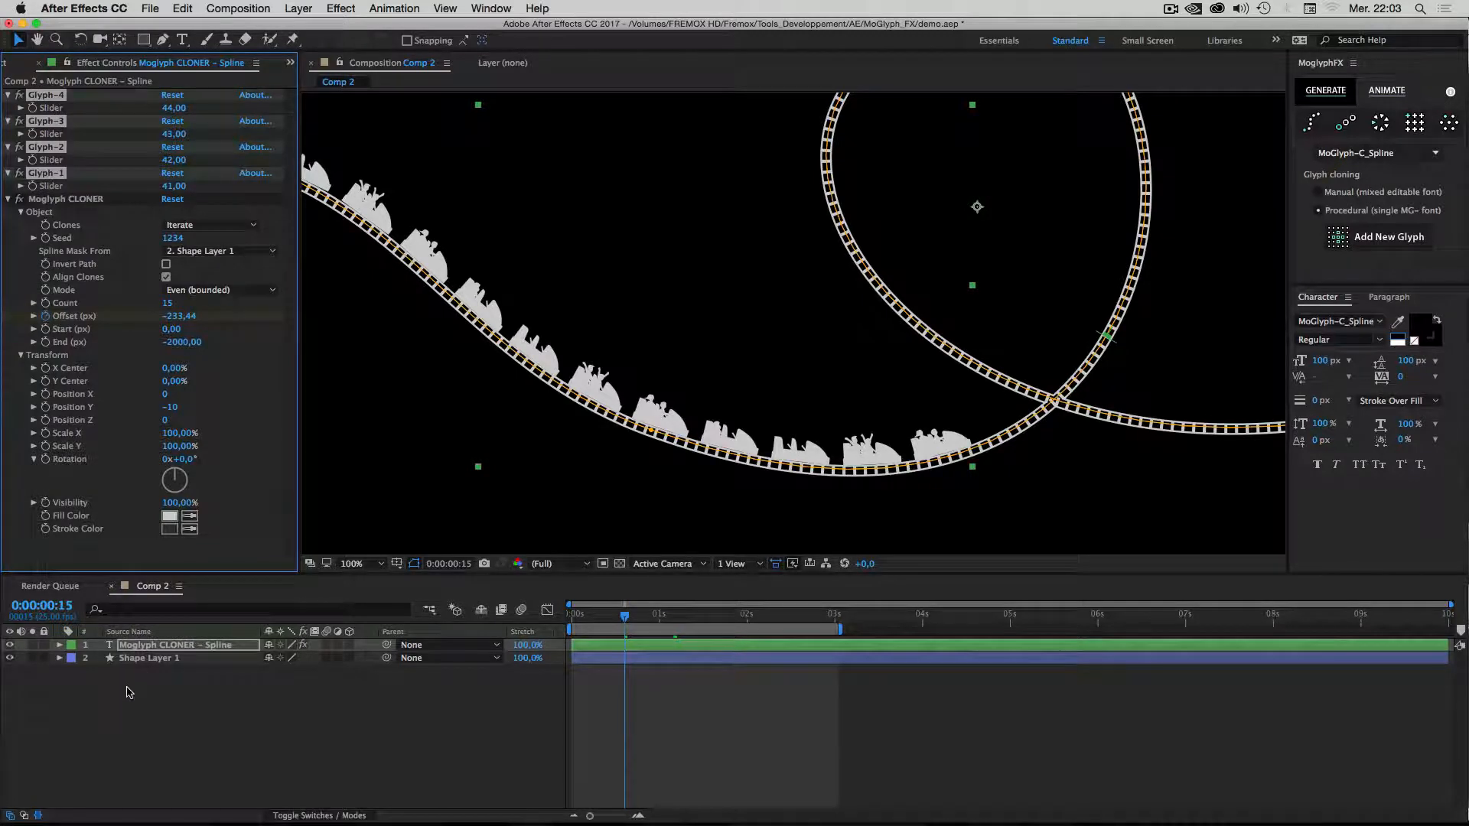
Deselect the effects and expand the Text properties of the Moglyph CLONER – Spline layer to show its glyph animators.
left_click(115, 708)
left_click(59, 645)
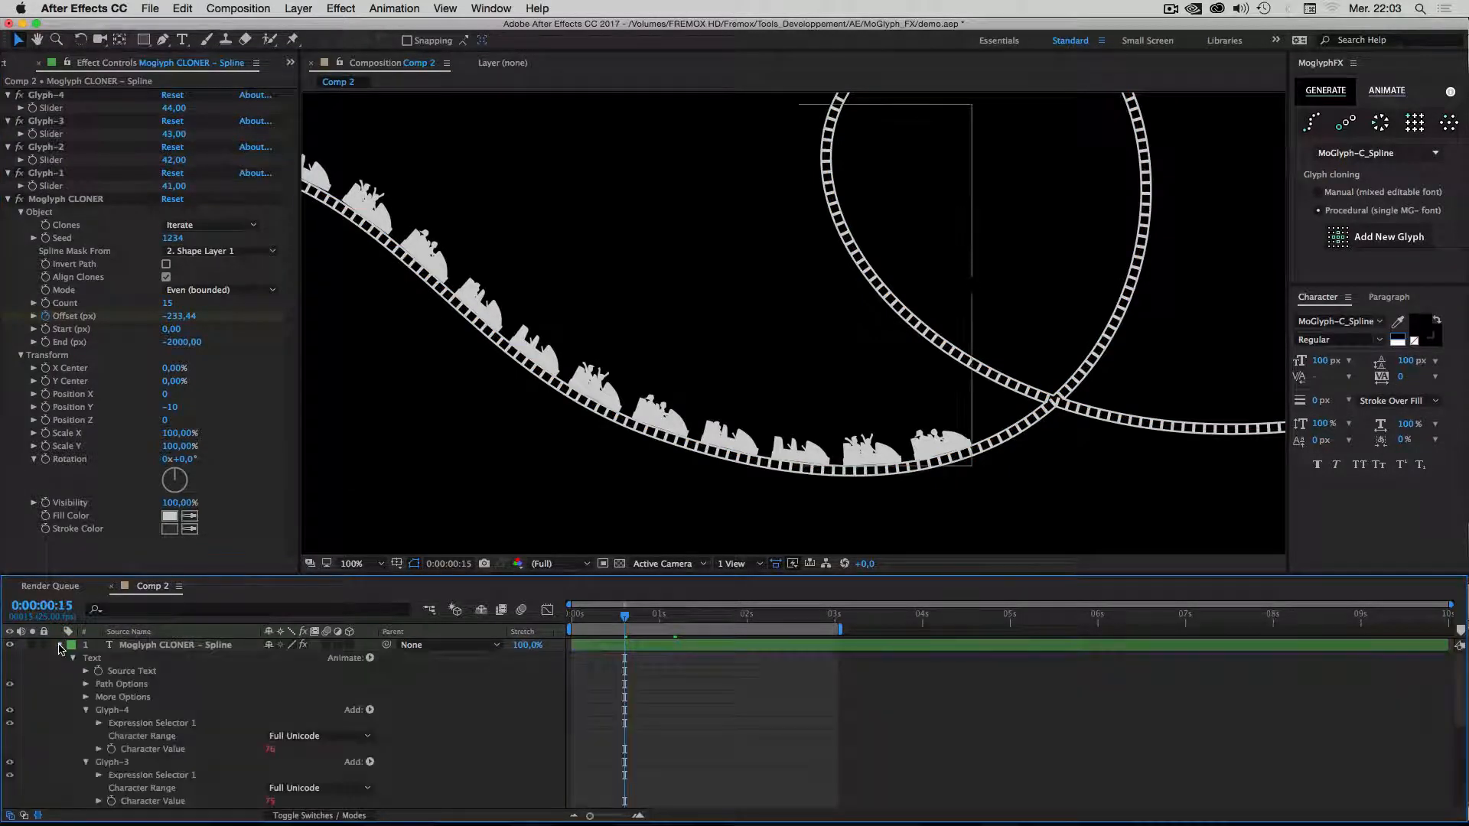
left_click(73, 659)
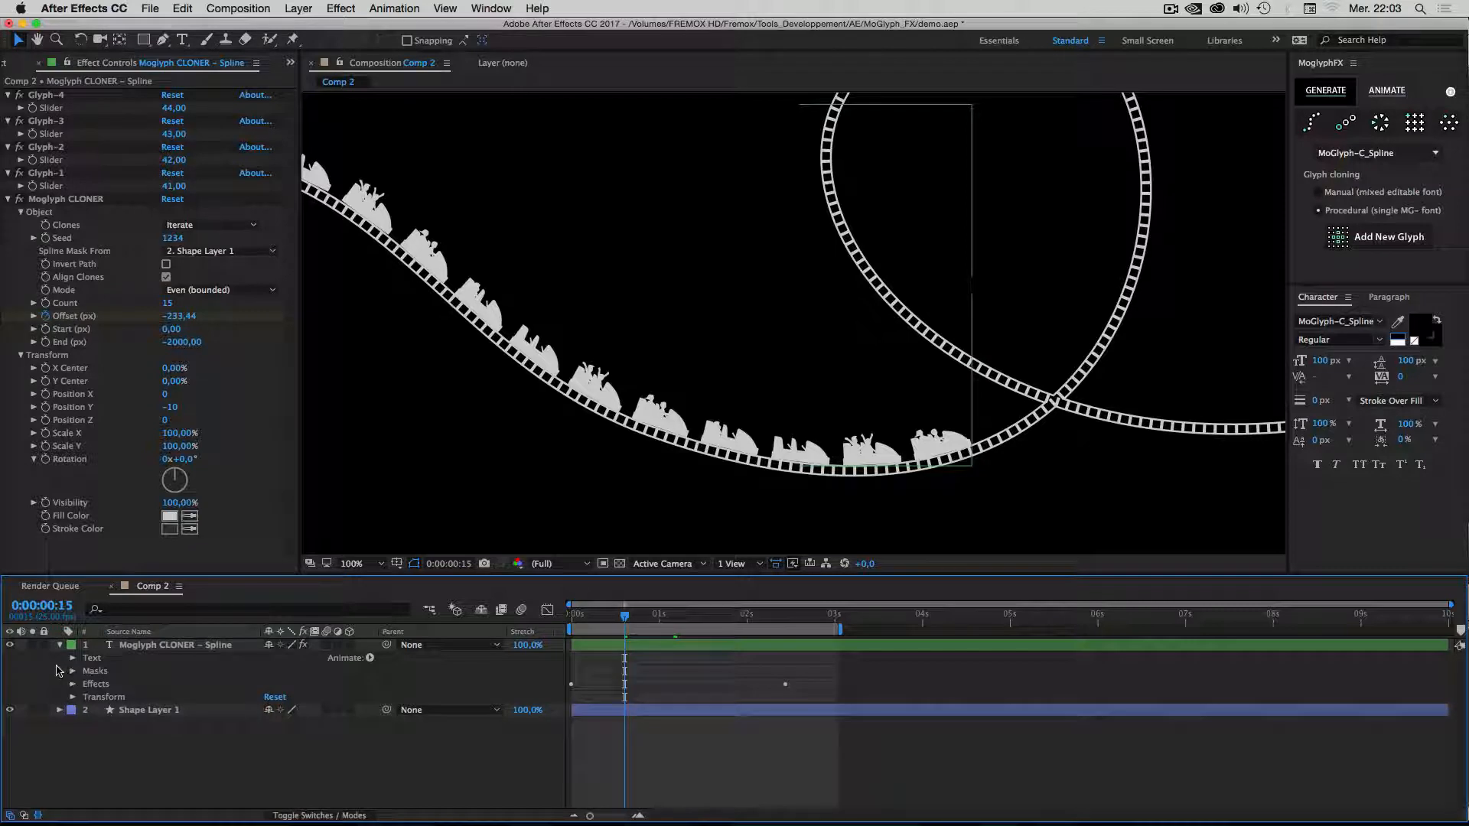
left_click(72, 659)
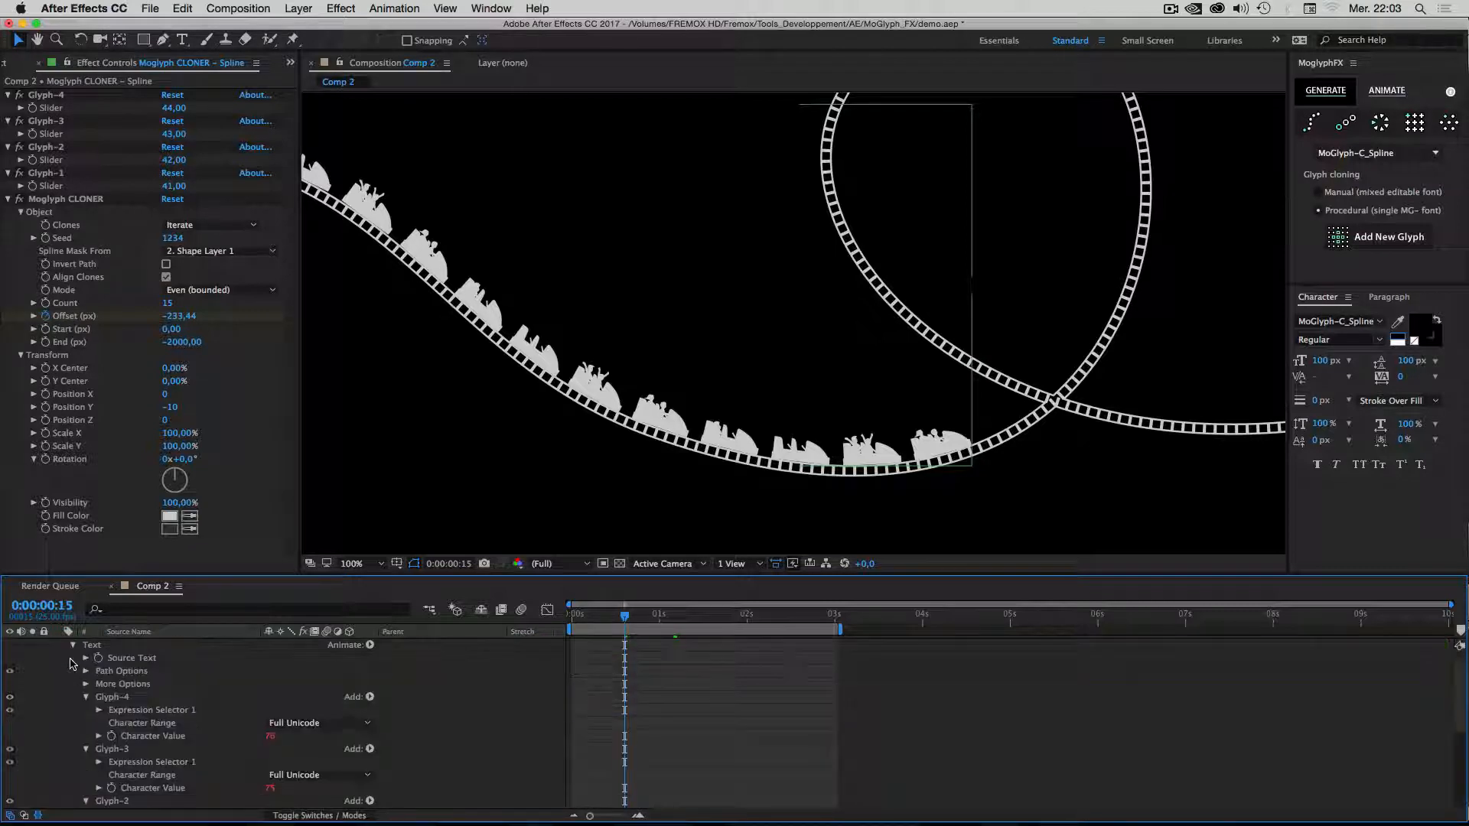
Delete the Glyph-1 to Glyph-4 text animators from the Moglyph CLONER – Spline layer.
left_click(85, 698)
left_click(84, 710)
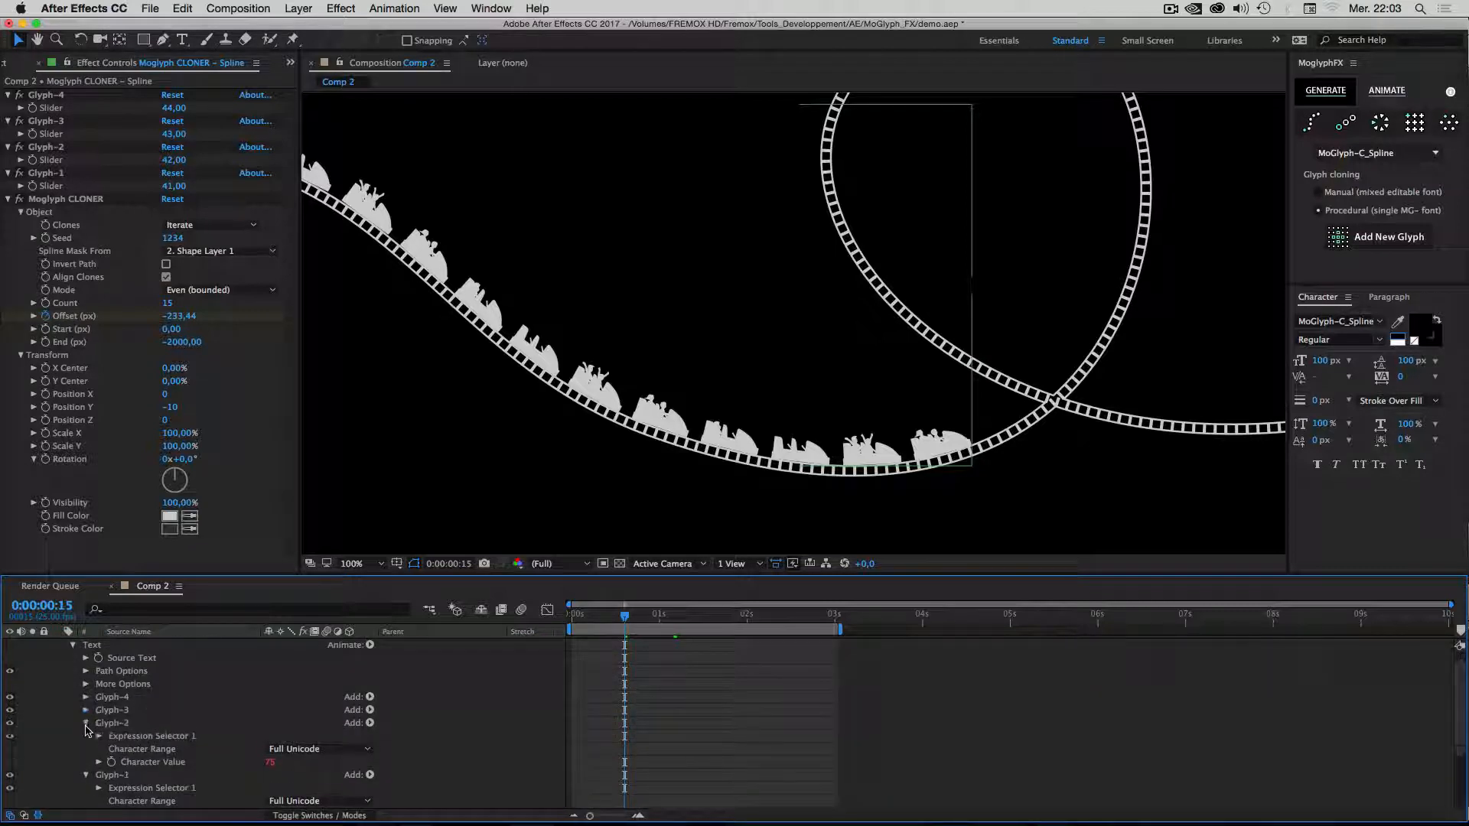
left_click(85, 723)
left_click(85, 736)
left_click(119, 697)
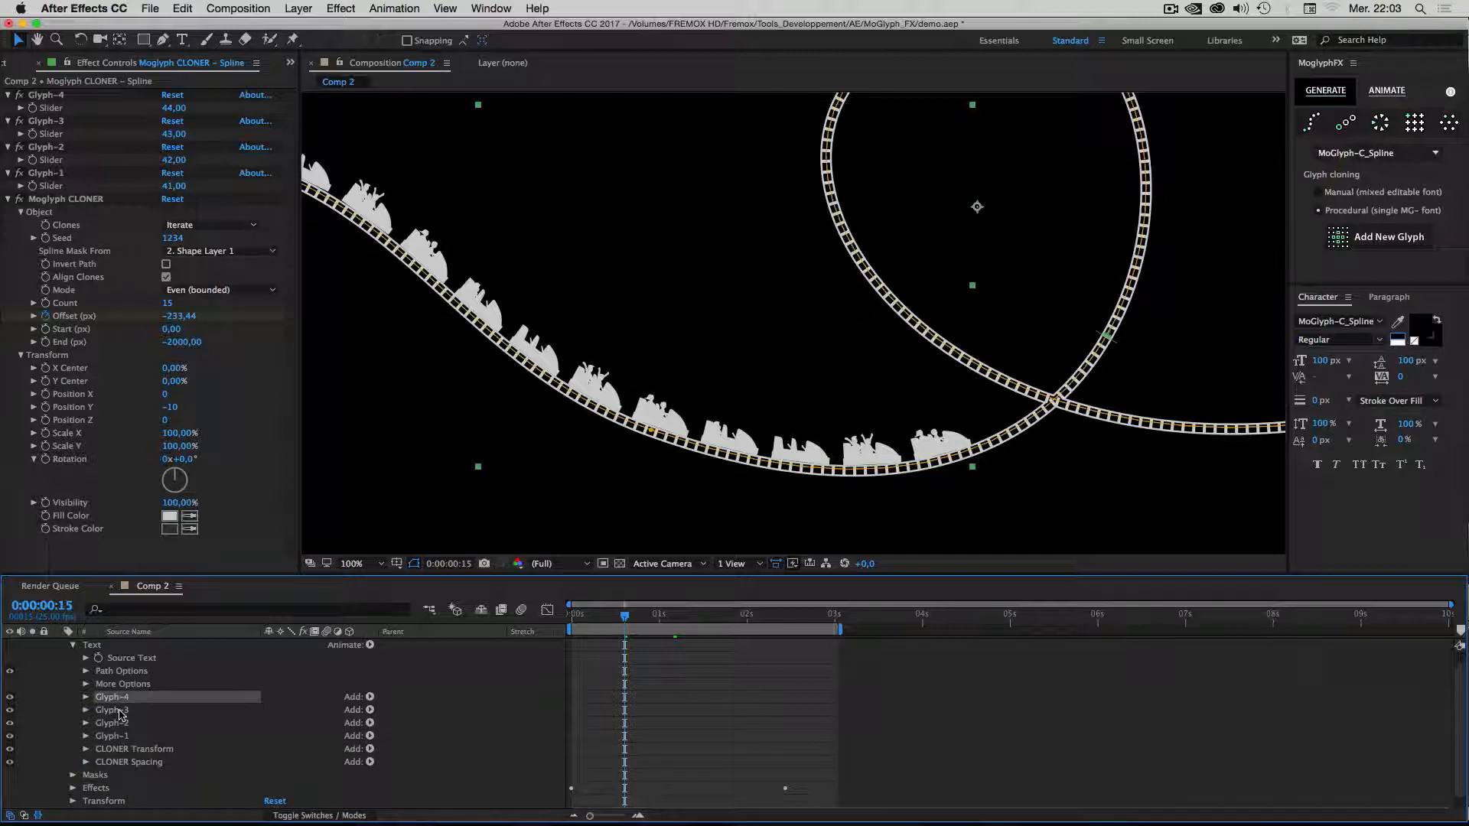
left_click(119, 724, "shift")
left_click(120, 737, "shift")
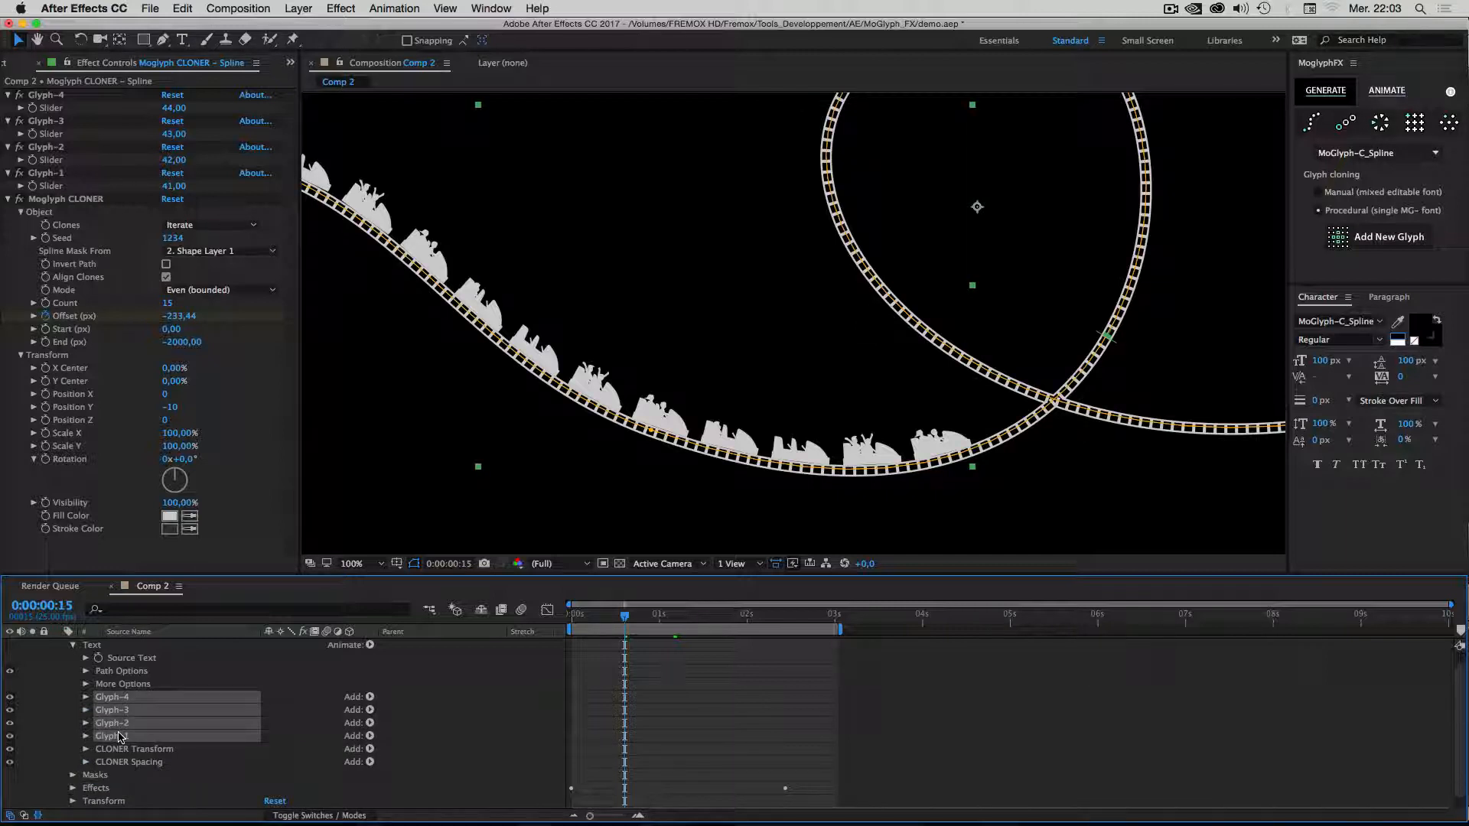
key("Delete")
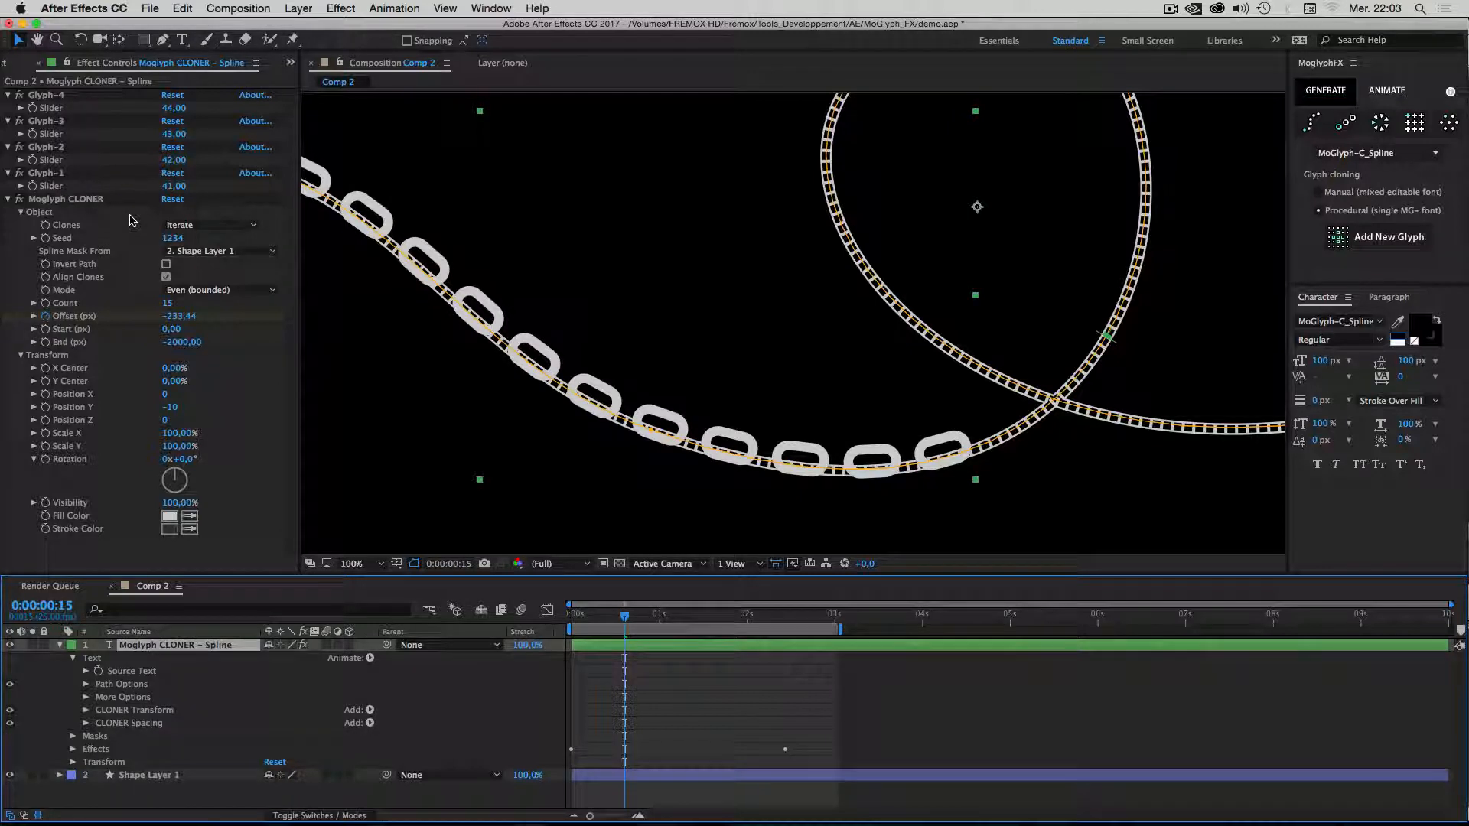
Delete the Glyph-1 to Glyph-4 slider effects from the cloner layer and collapse the layer's properties.
left_click(52, 96)
left_click(50, 174, "shift")
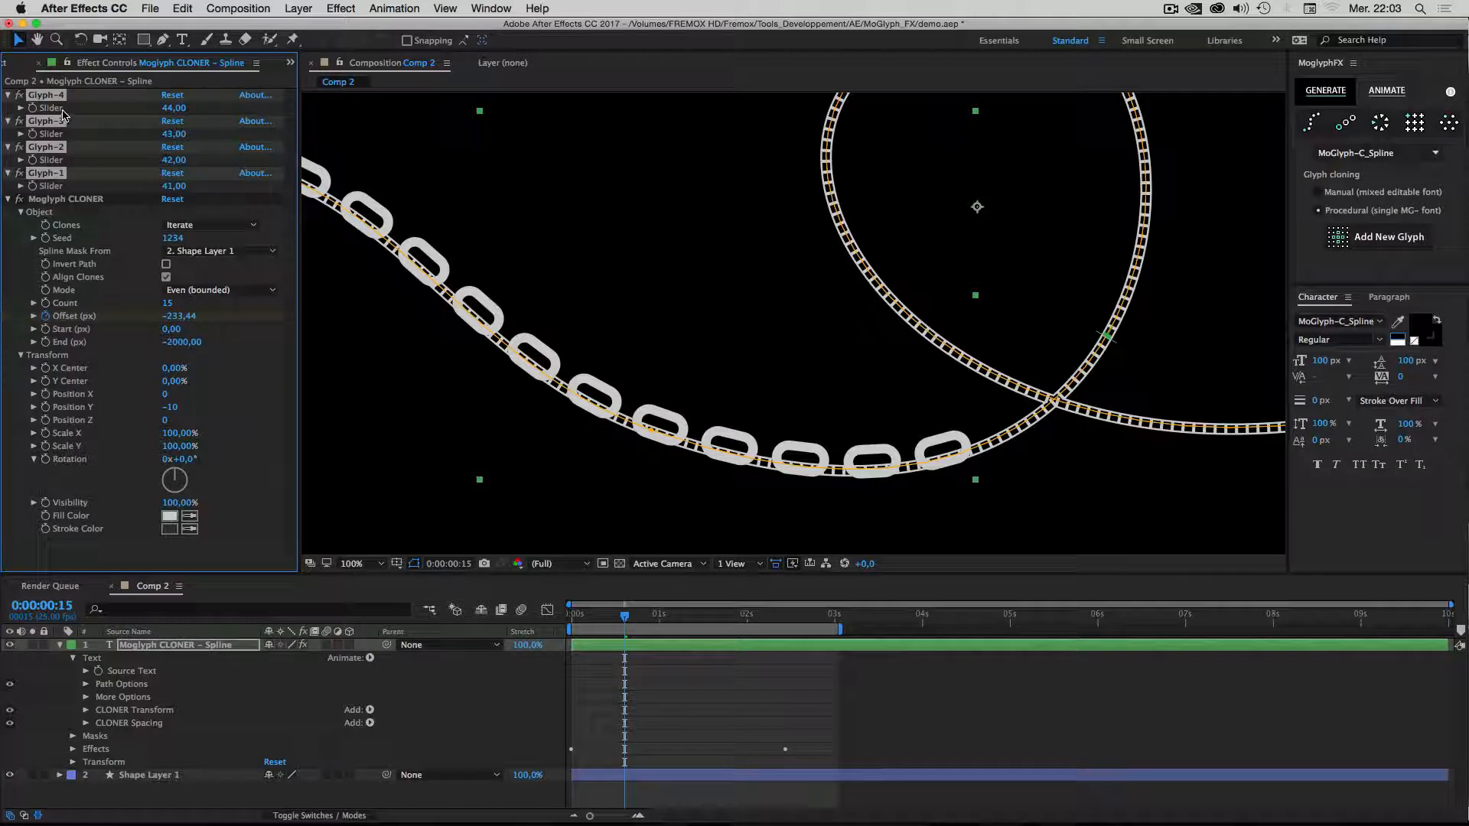
key("Delete")
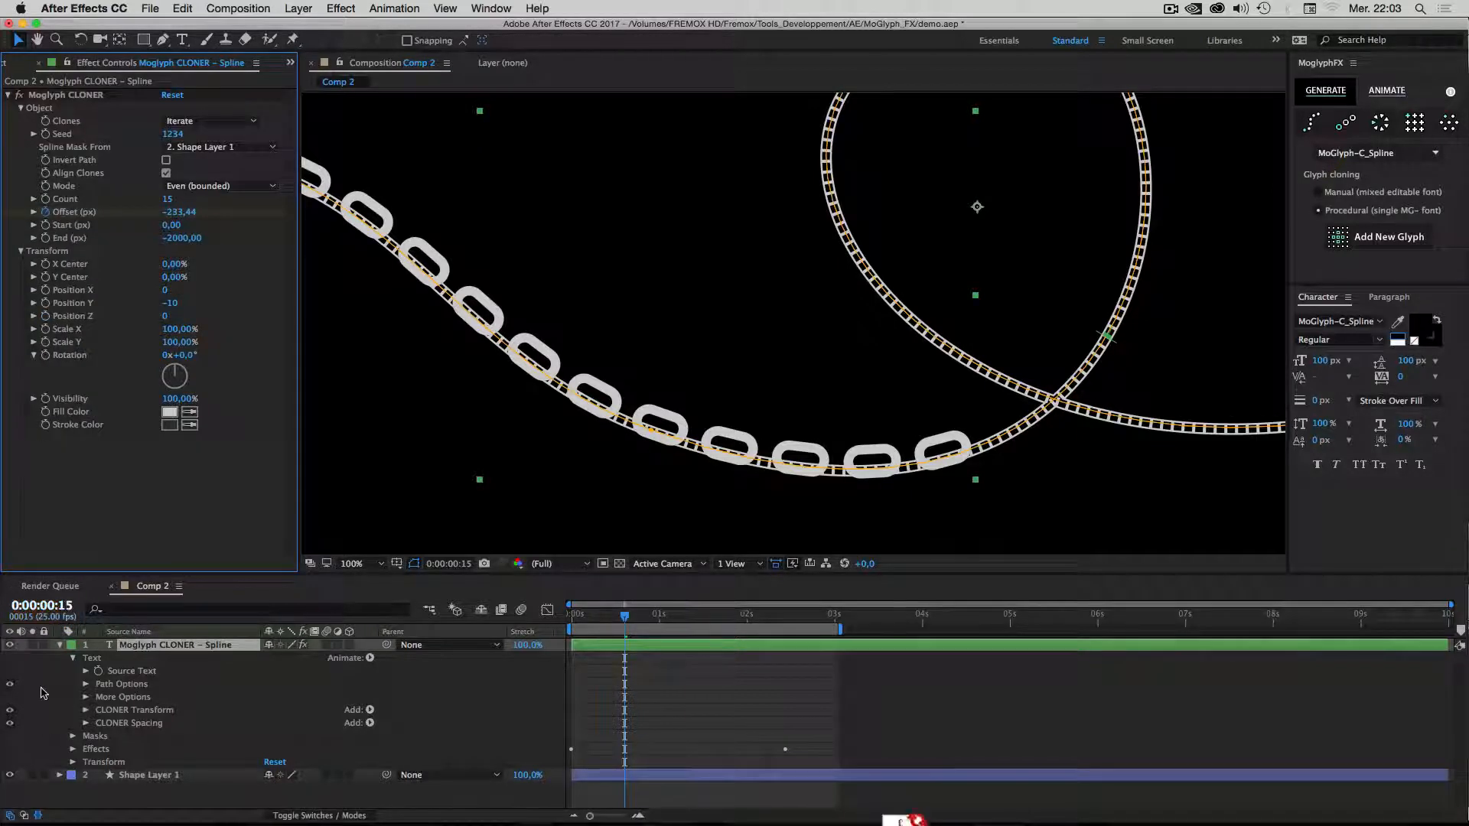
left_click(59, 645)
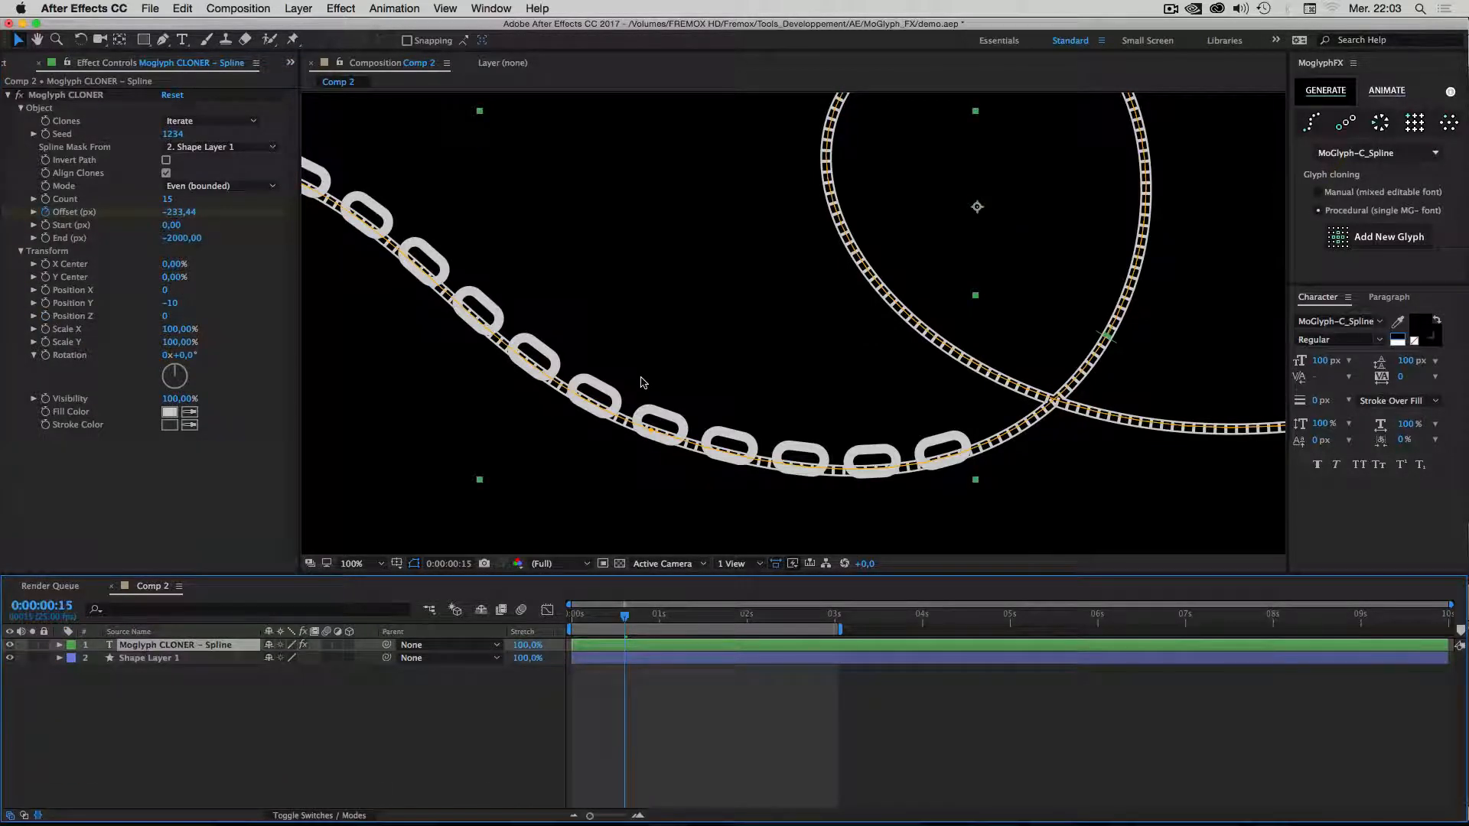
Add the train glyphs 45, 46, 48 and 50 to the spline cloner, and close the glyph chooser.
key("comma")
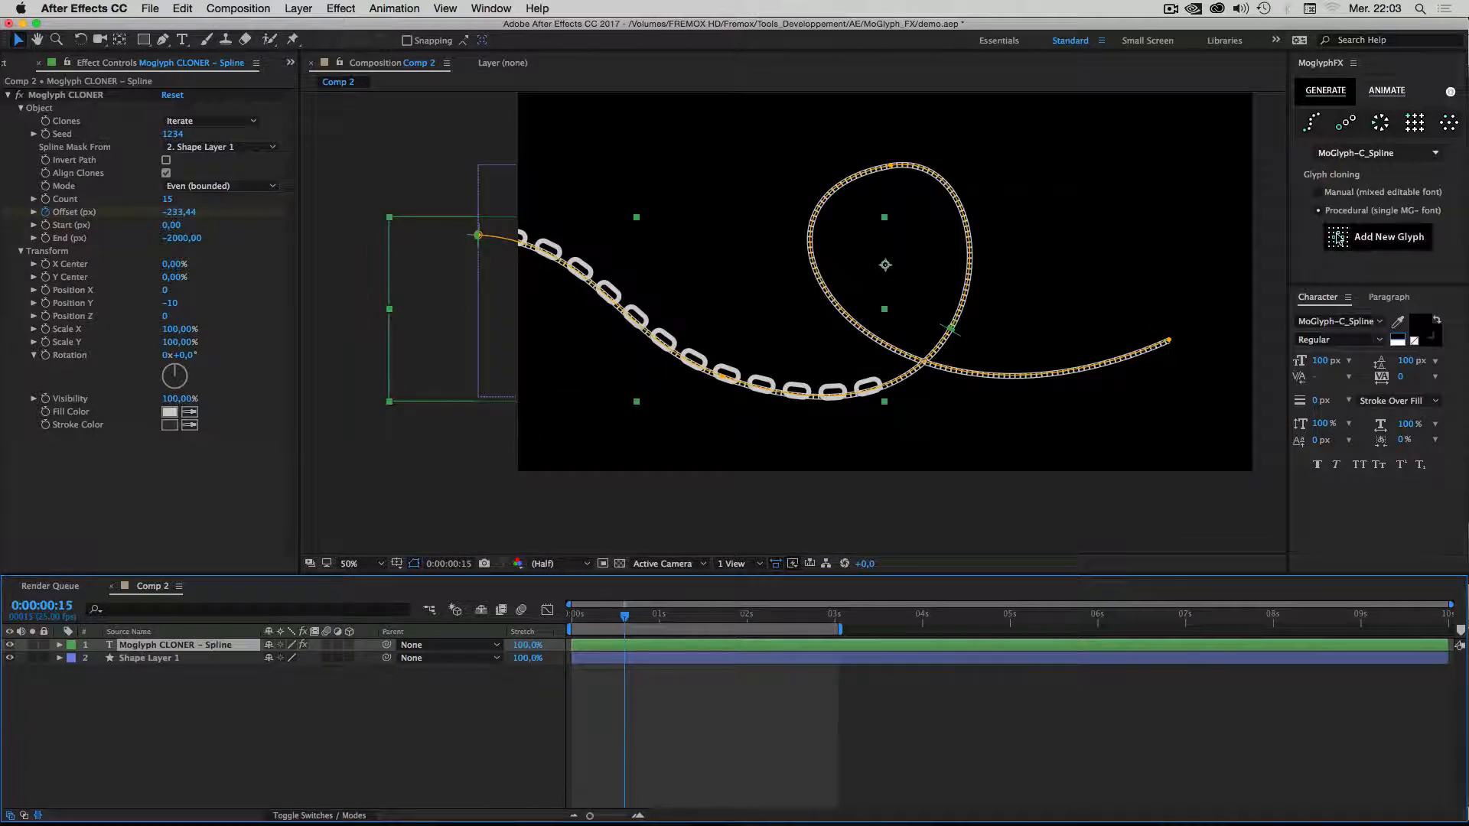
left_click(1362, 249)
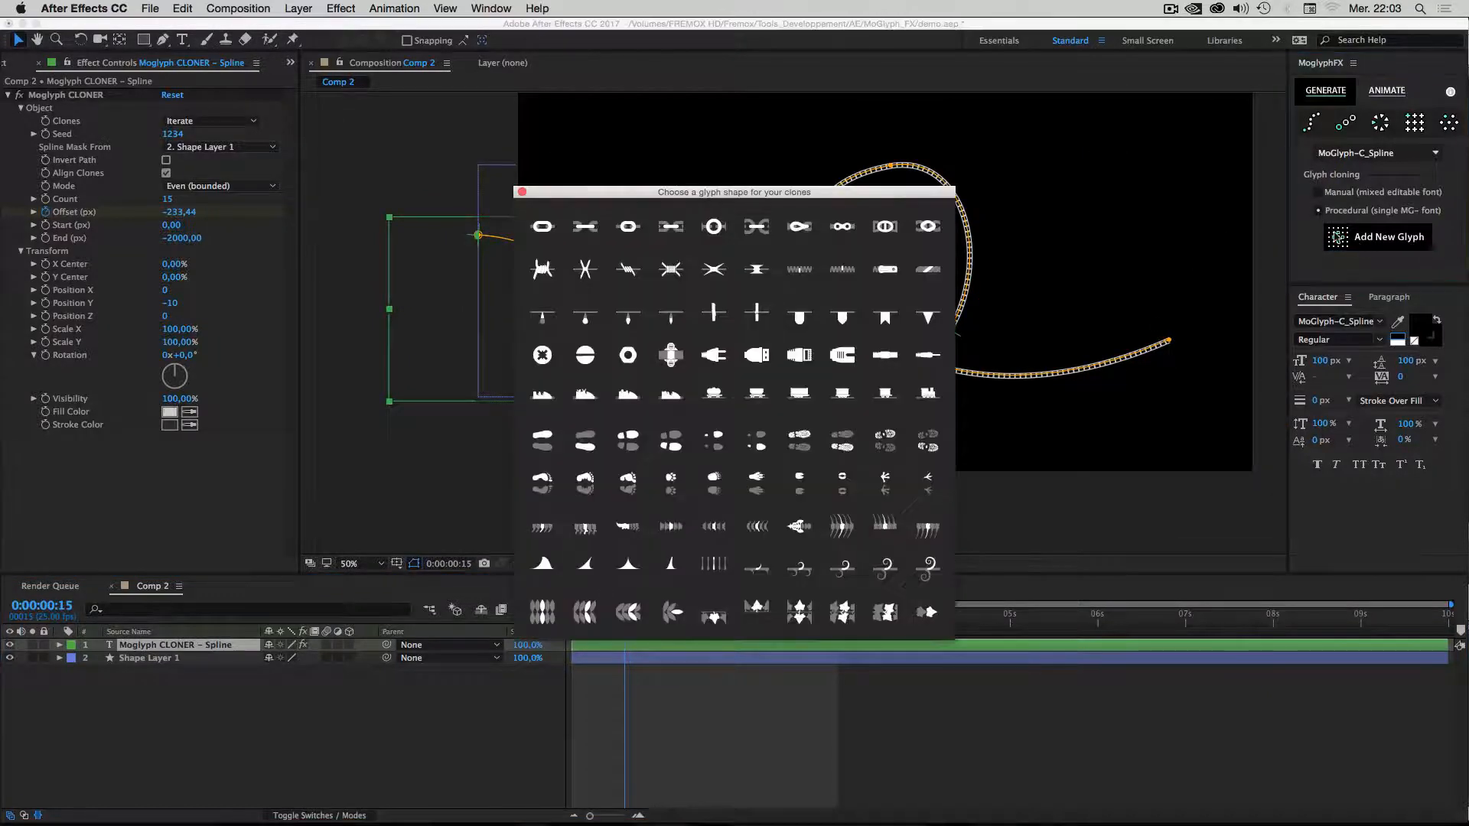
left_click_drag(811, 198, 1287, 217)
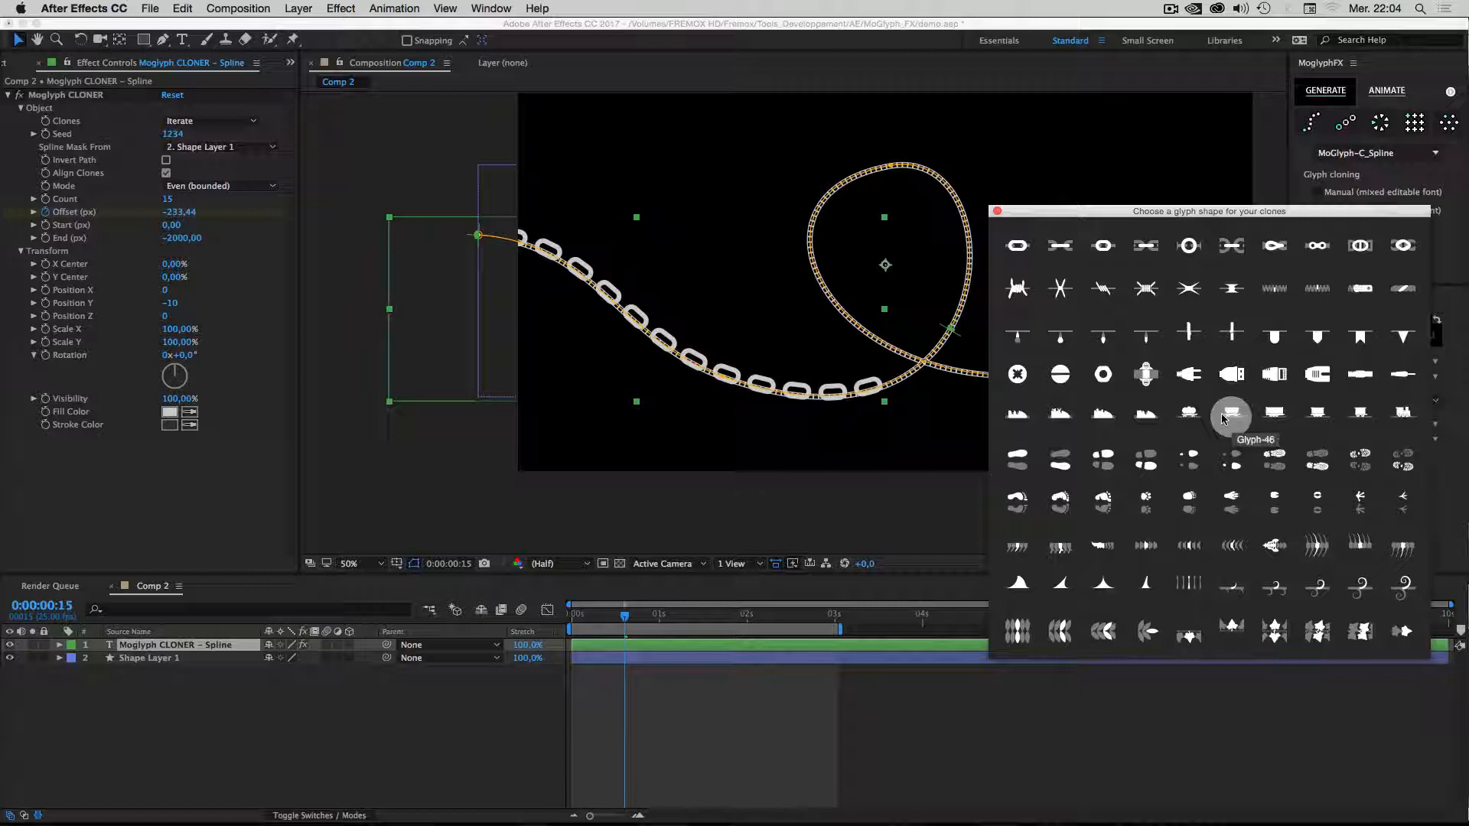
left_click(1188, 416)
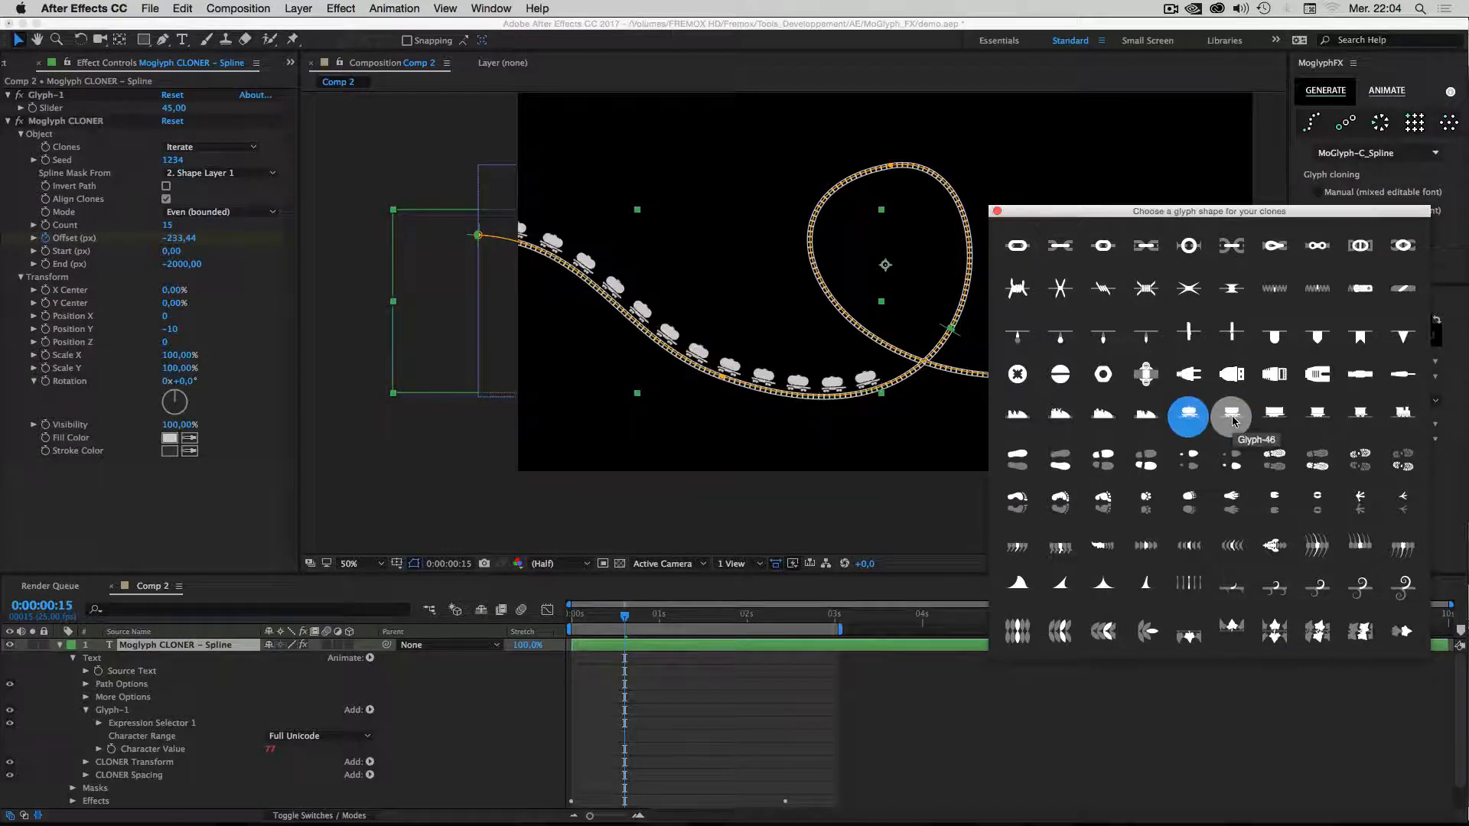
left_click(1231, 419)
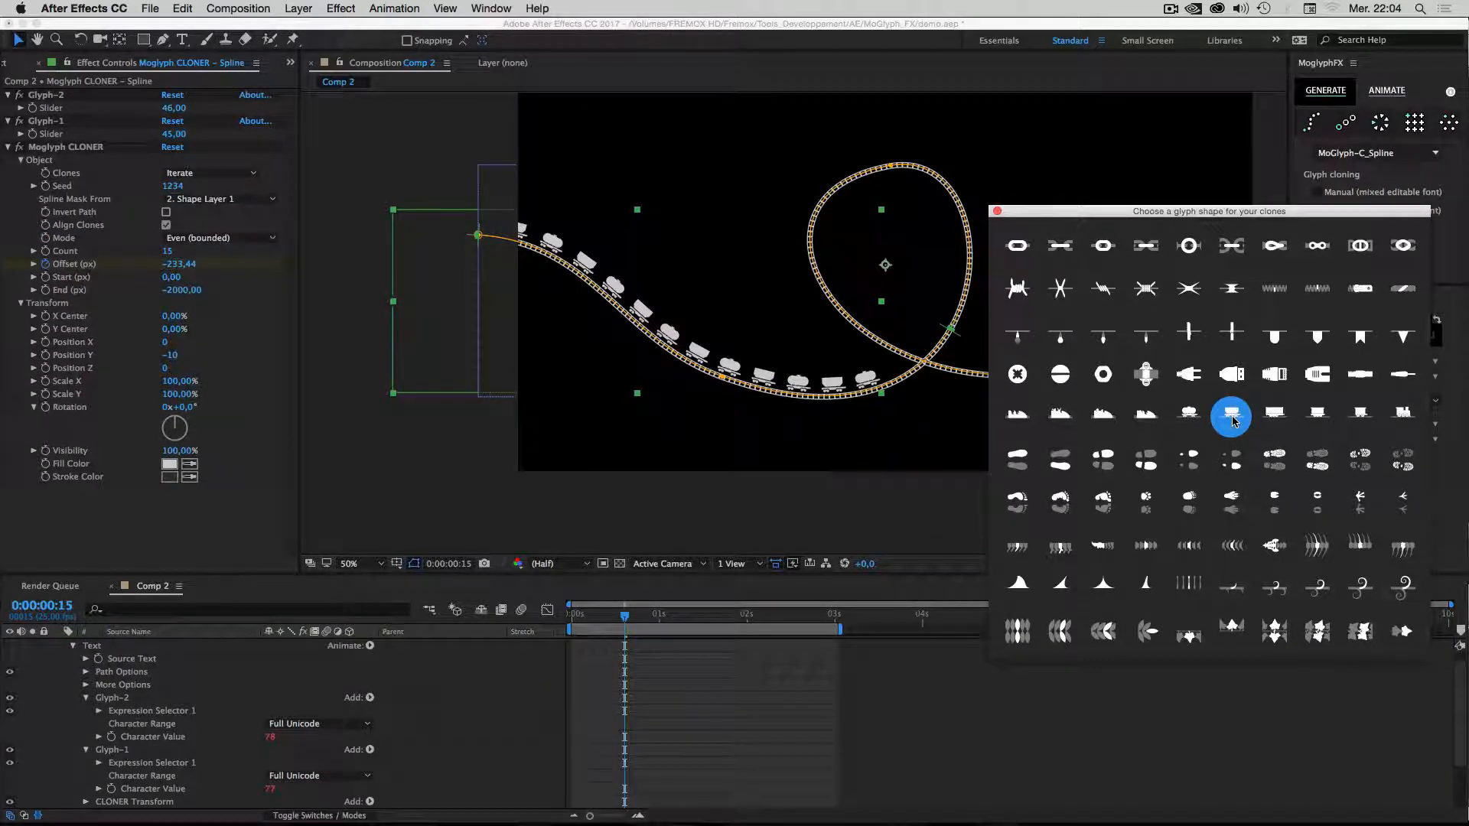
left_click(1316, 417)
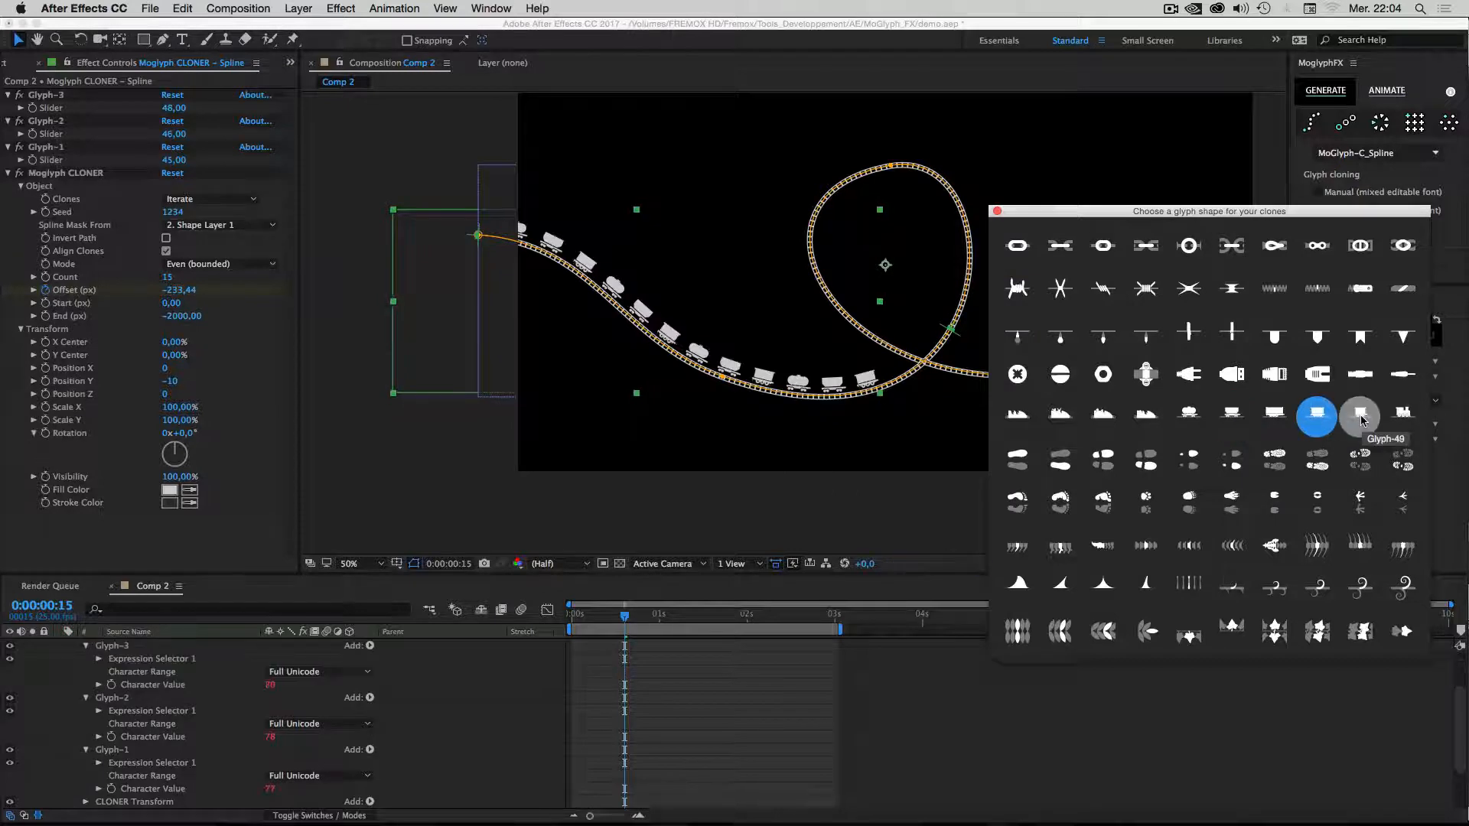
left_click(1400, 417)
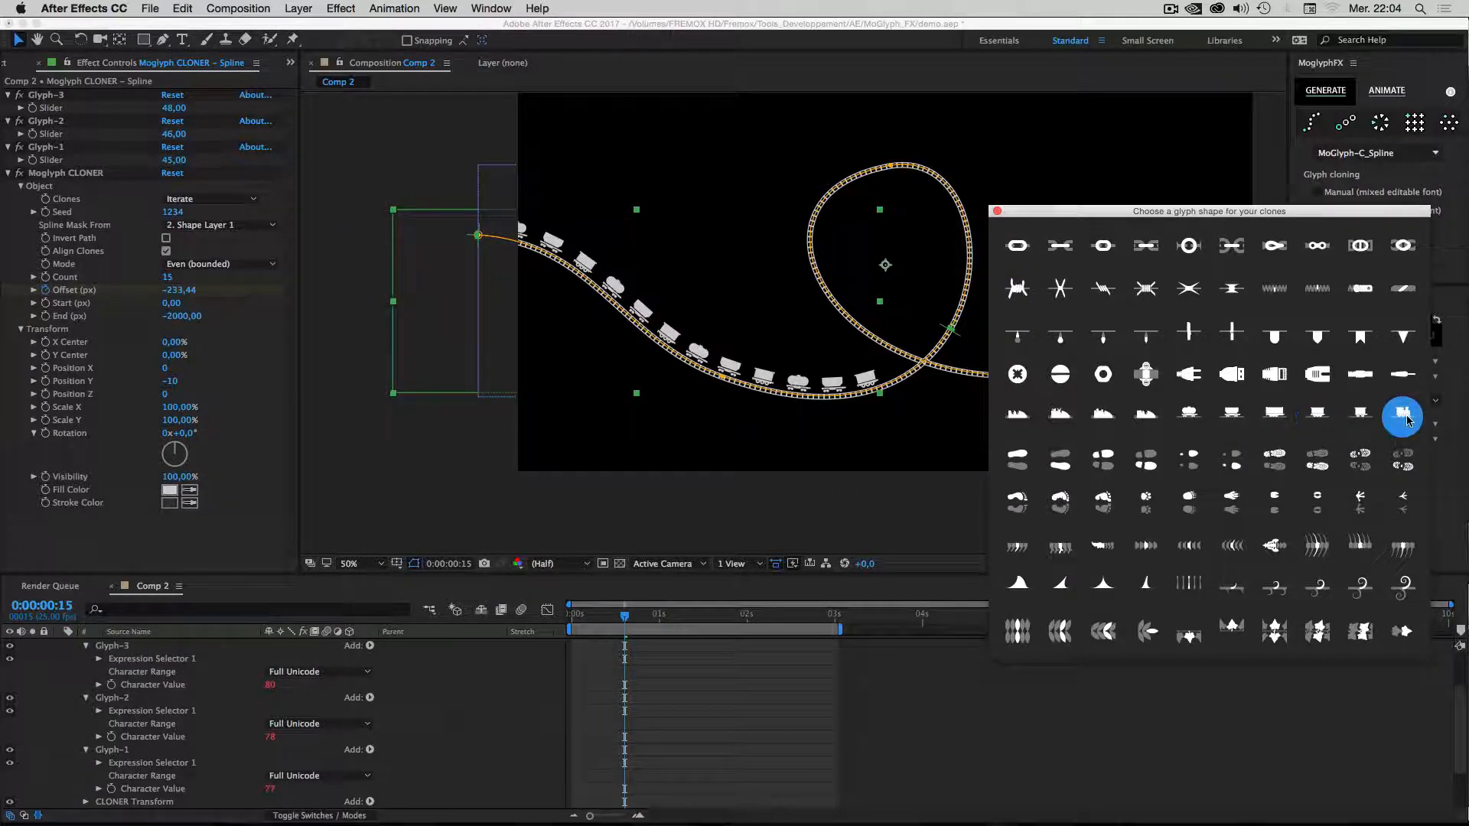
left_click(997, 211)
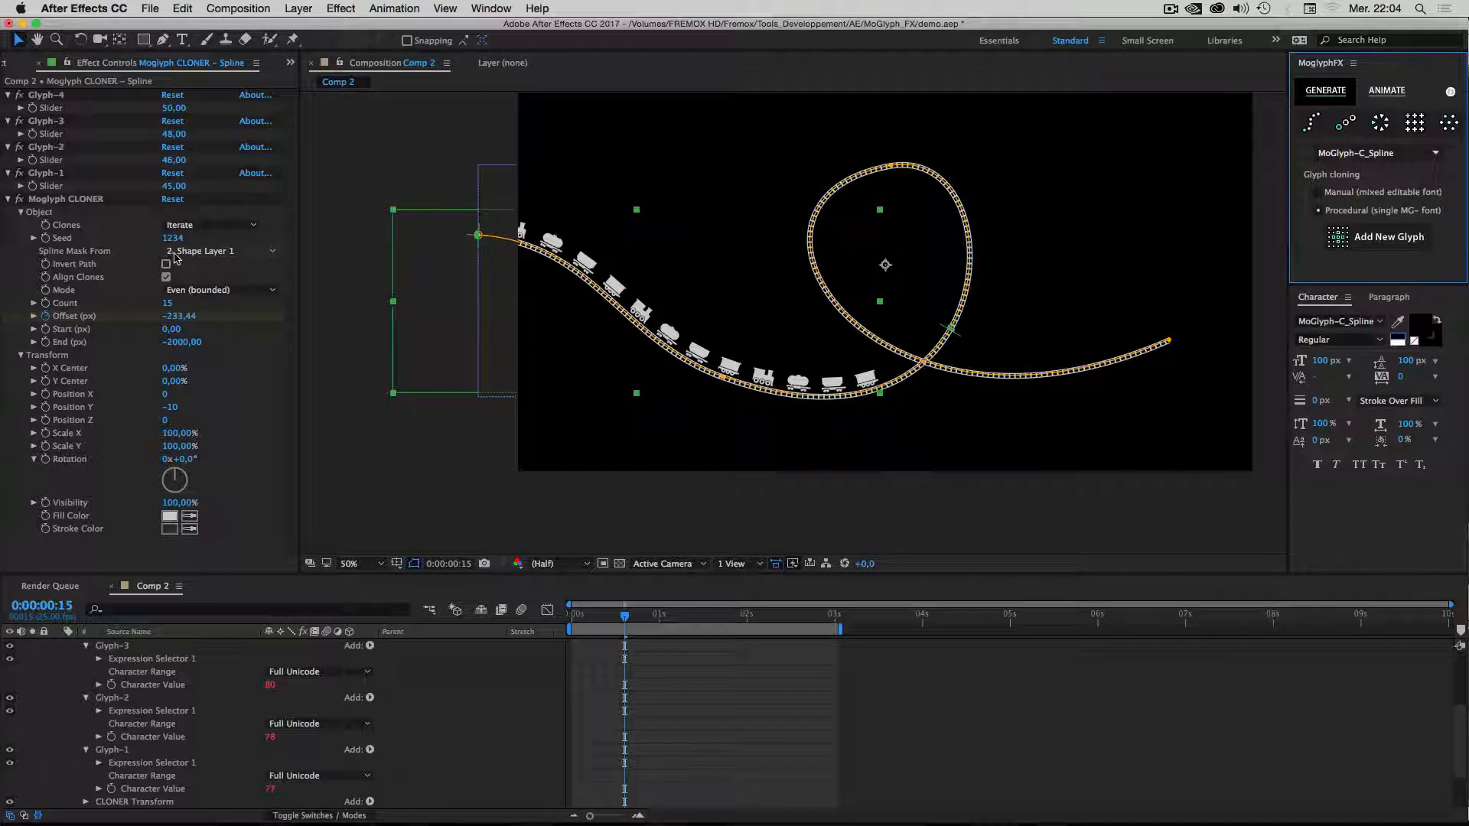
Set the Moglyph CLONER's Clones option to Randomize and preview the train animation along the track.
left_click(179, 251)
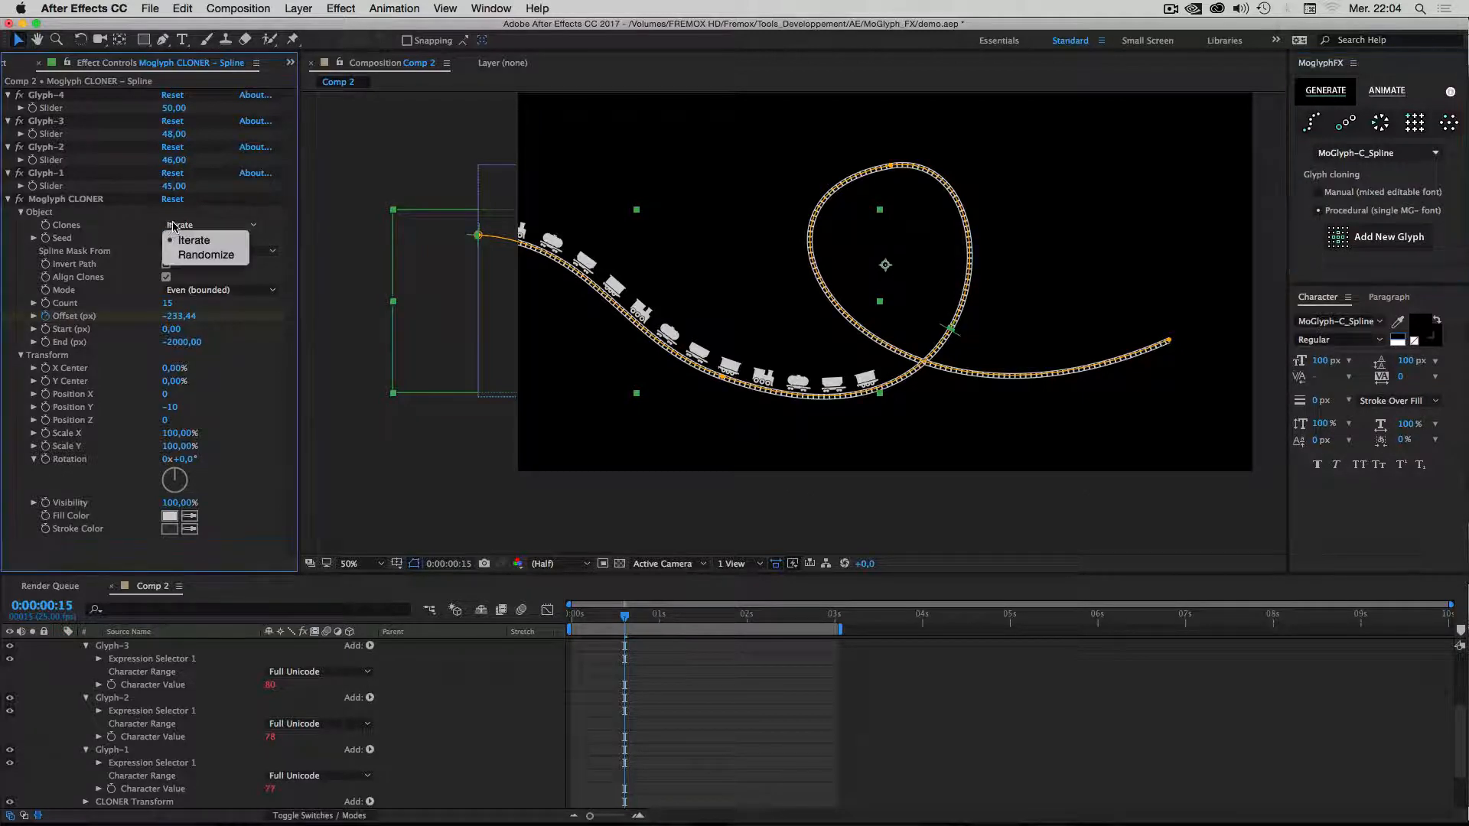
left_click(204, 256)
left_click(208, 225)
left_click(210, 237)
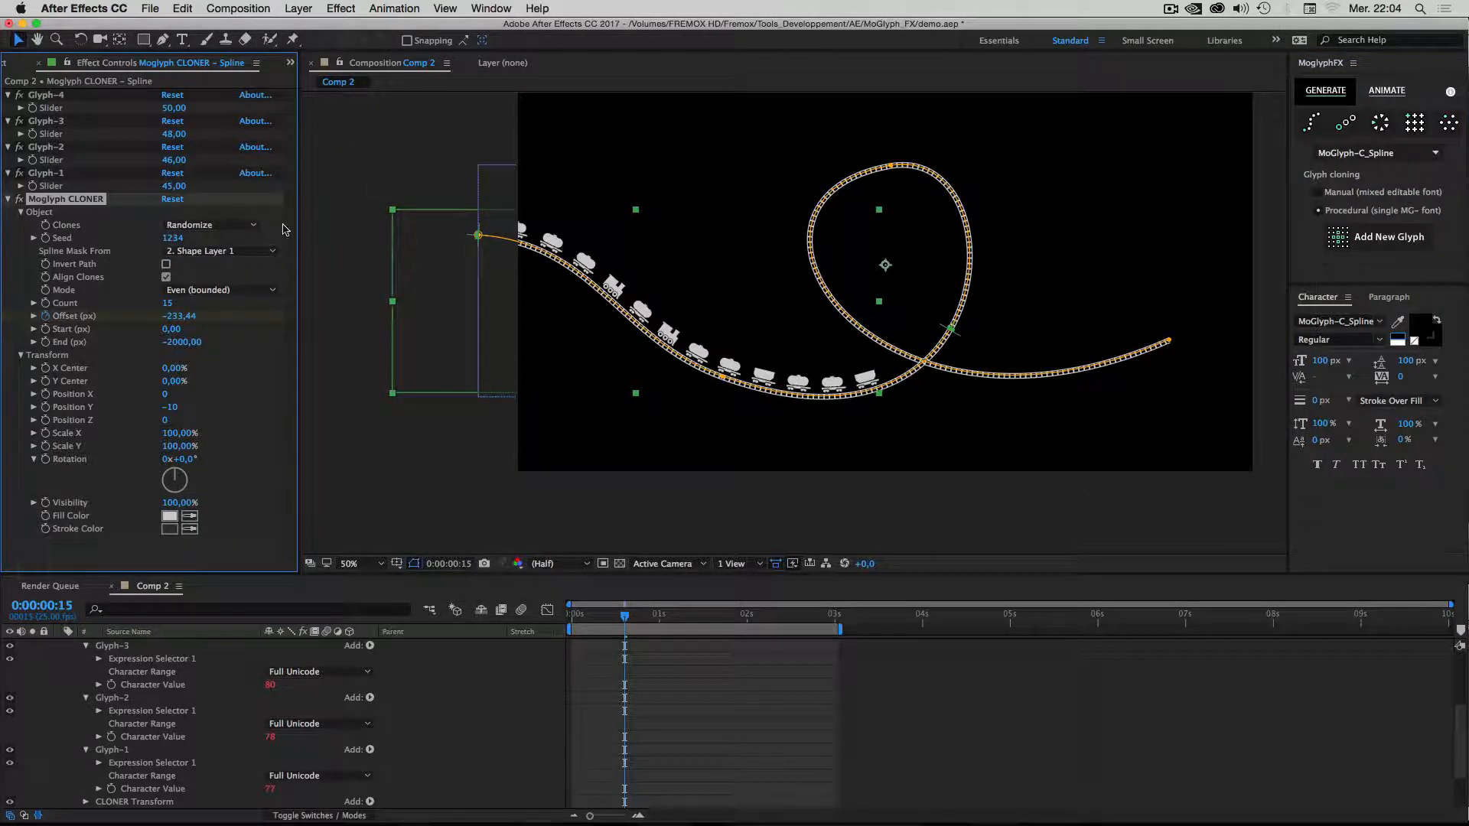
left_click(642, 462)
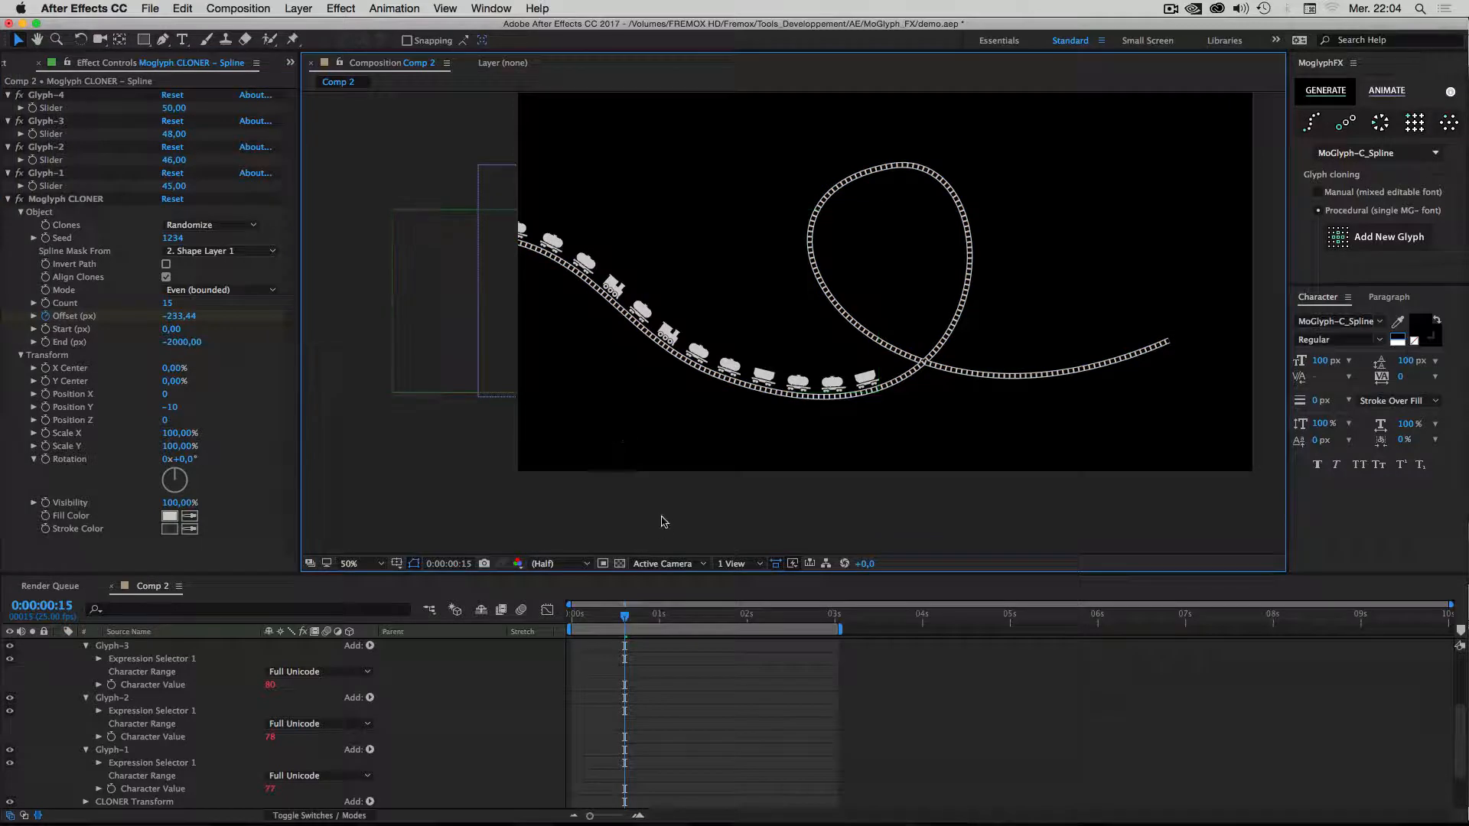
key("space")
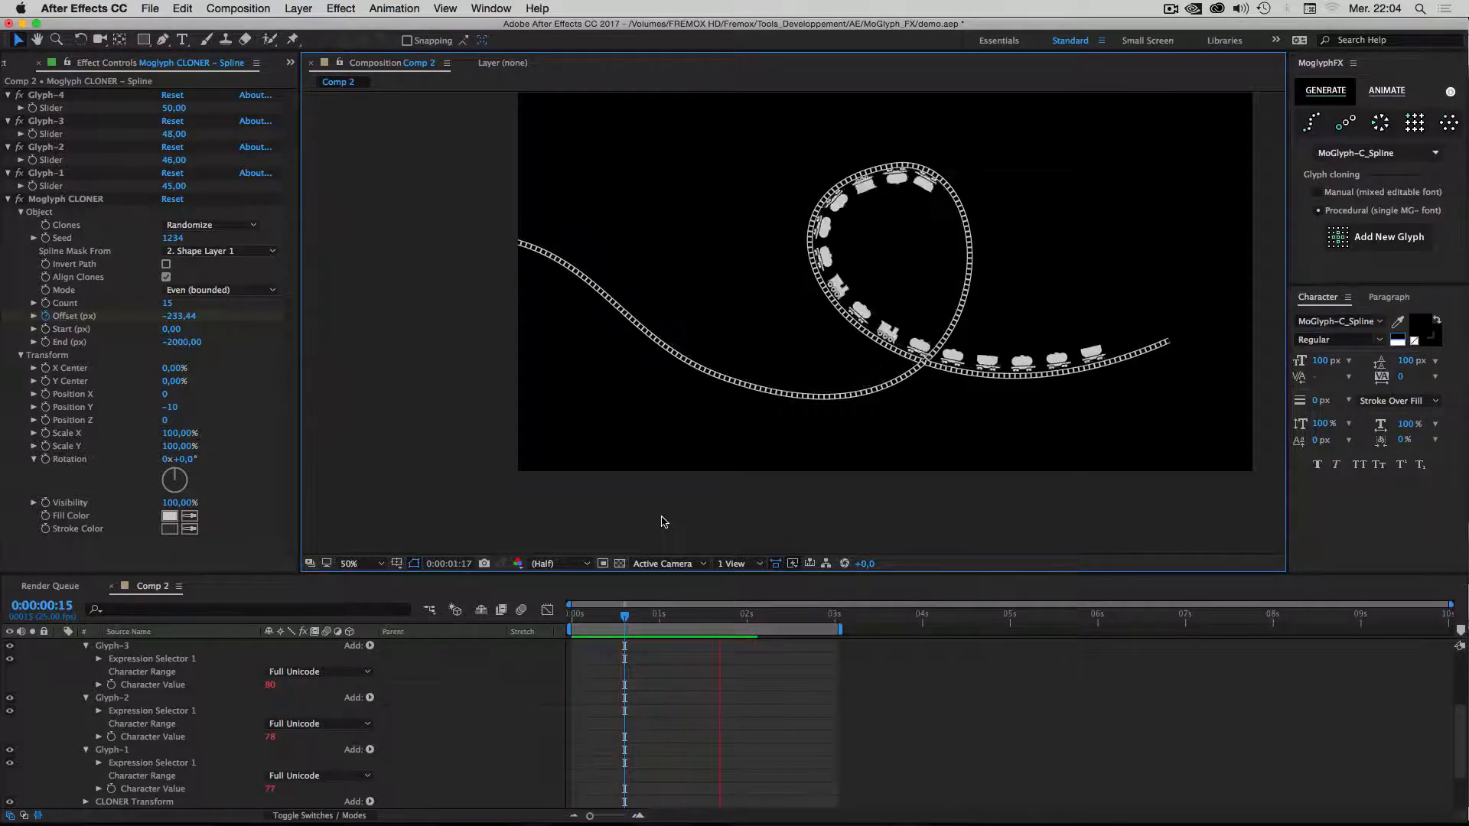
key("space")
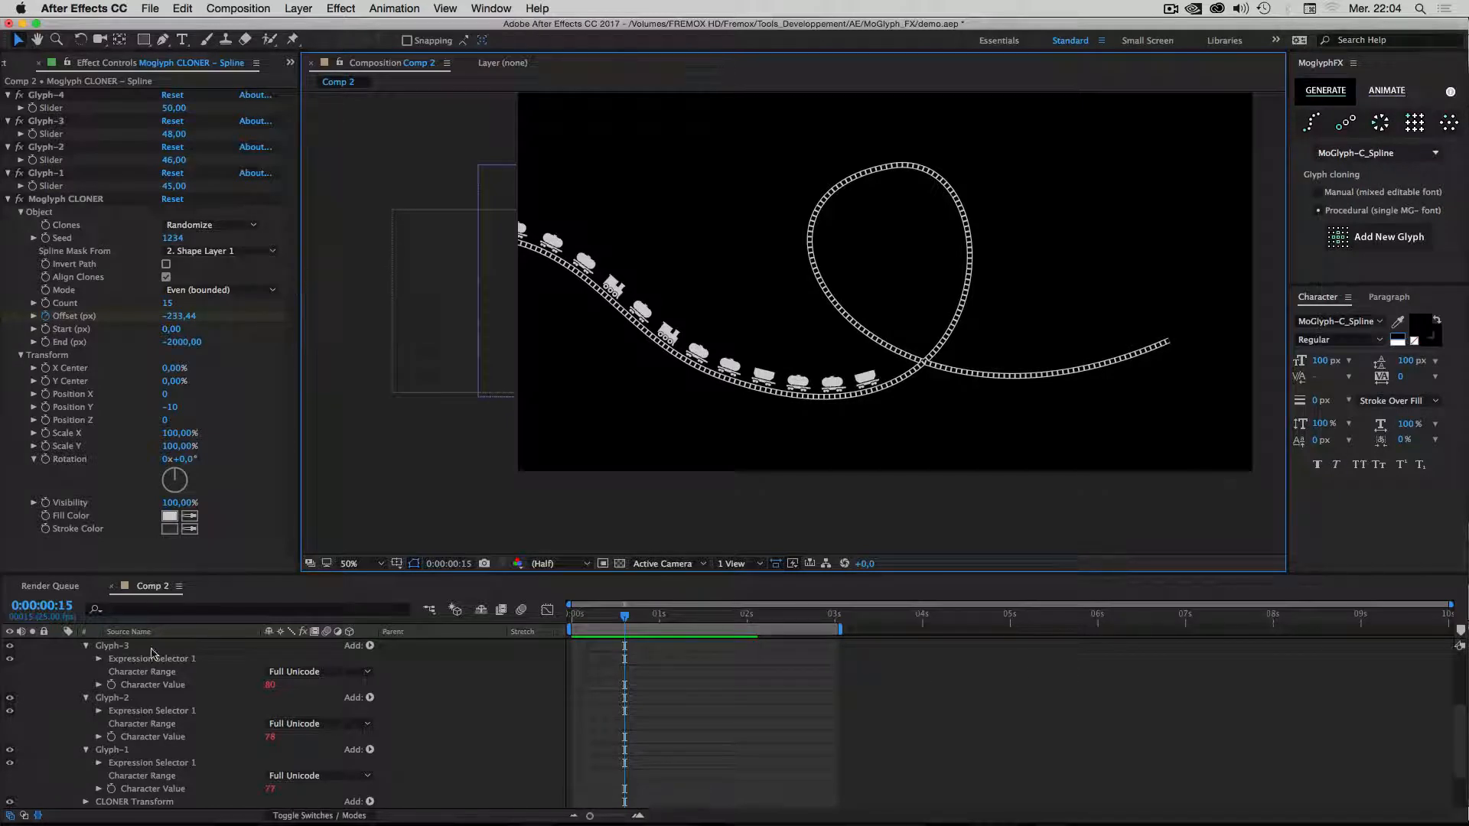
Undo the Randomize setting and the added train glyphs on the cloner layer.
scroll(151, 654, "up", 5)
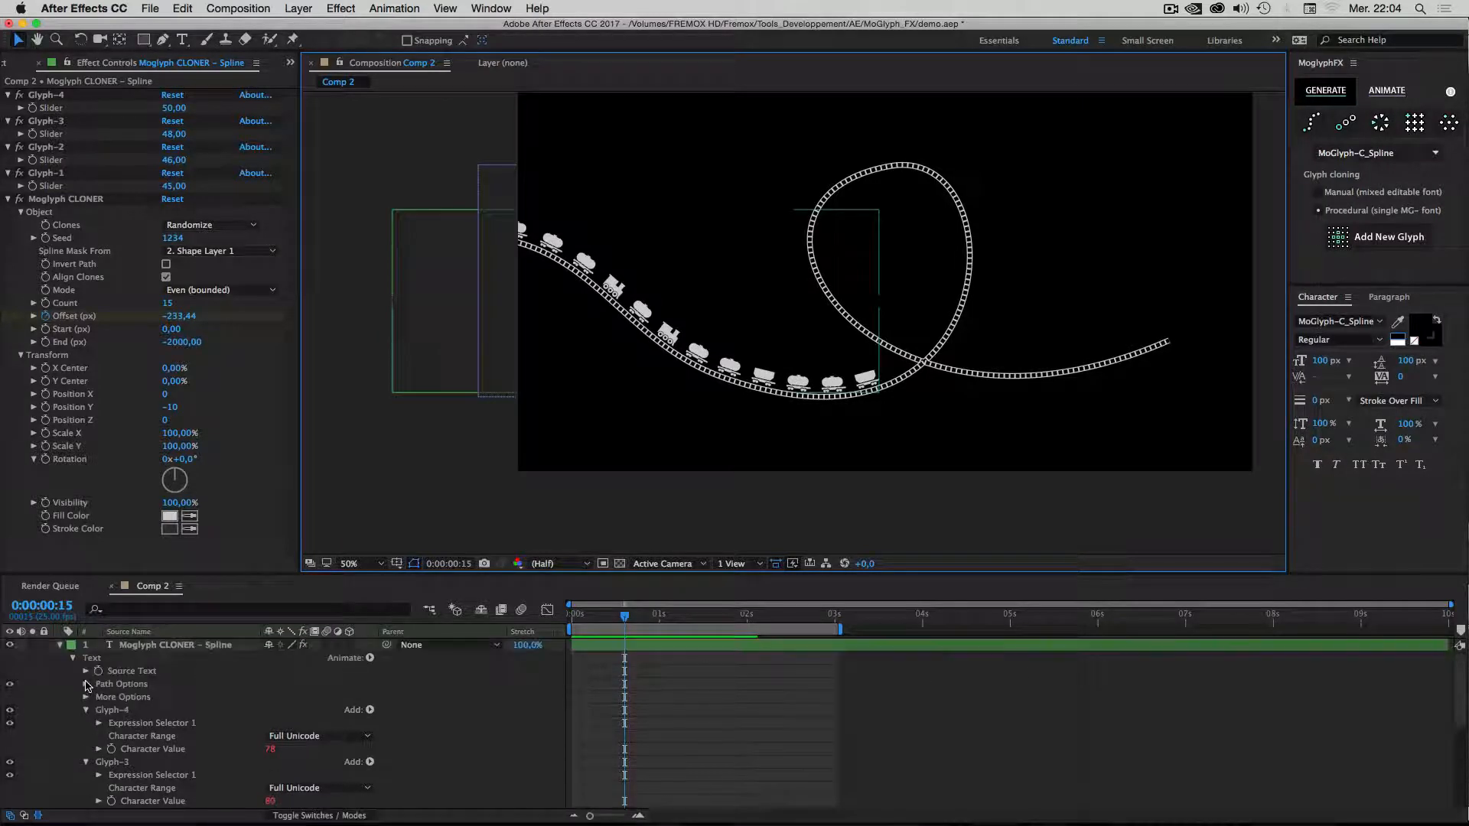
left_click(61, 647)
key("super+z")
key("super+z")
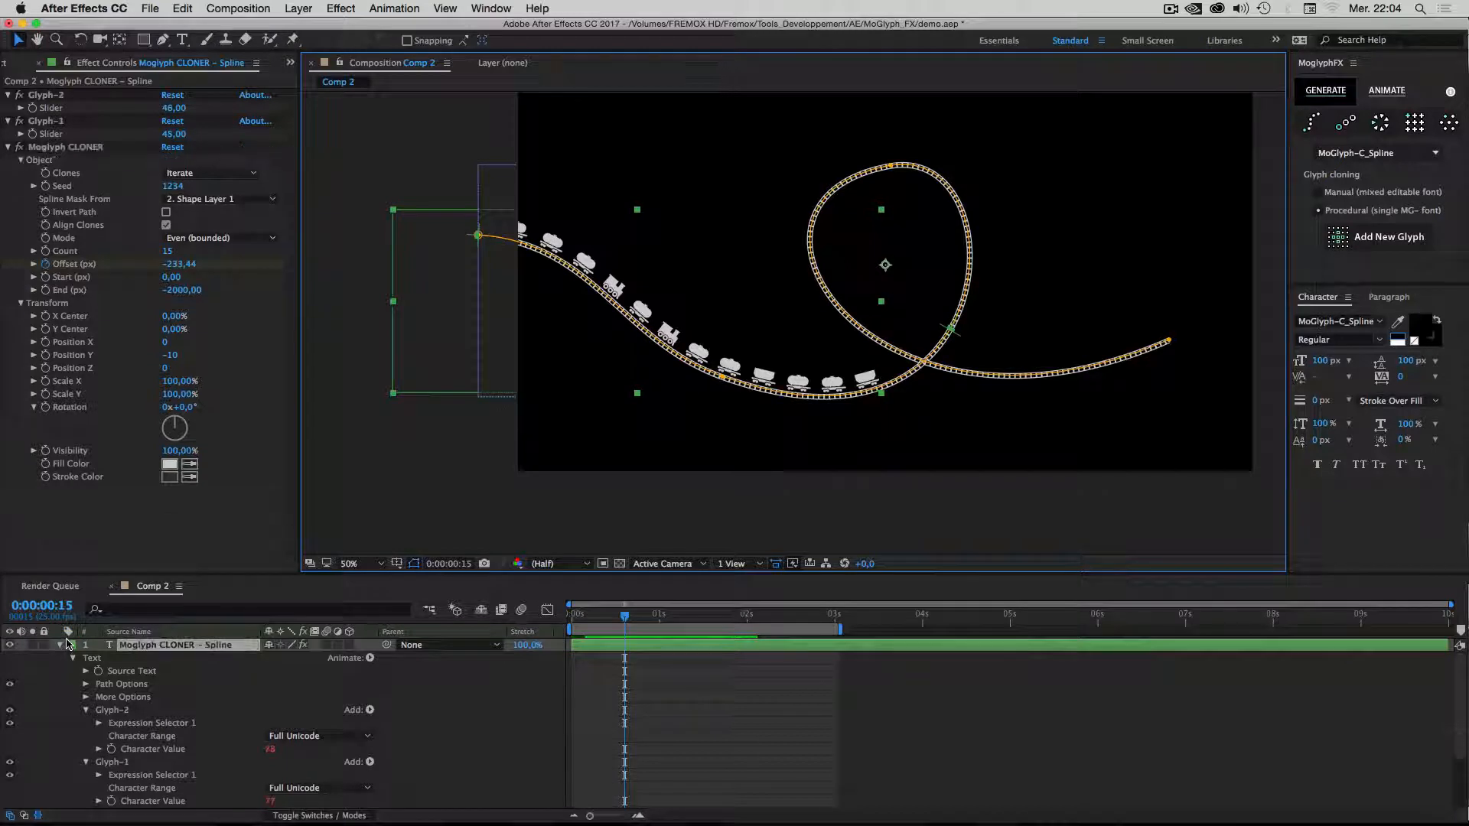
key("super+z")
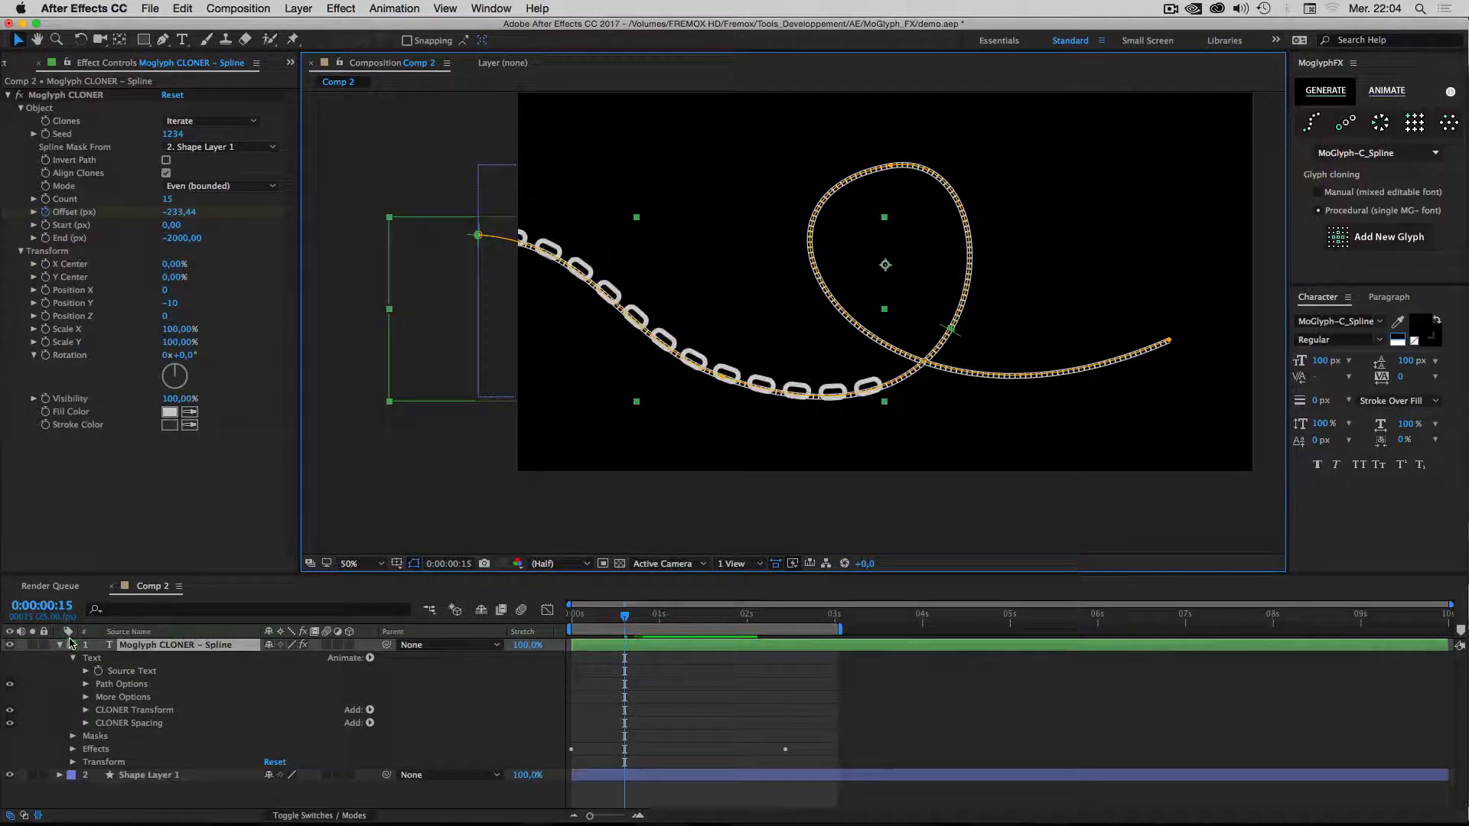
Open the glyph shape chooser beside the composition and look over the available shapes, including the footprints.
left_click(1391, 229)
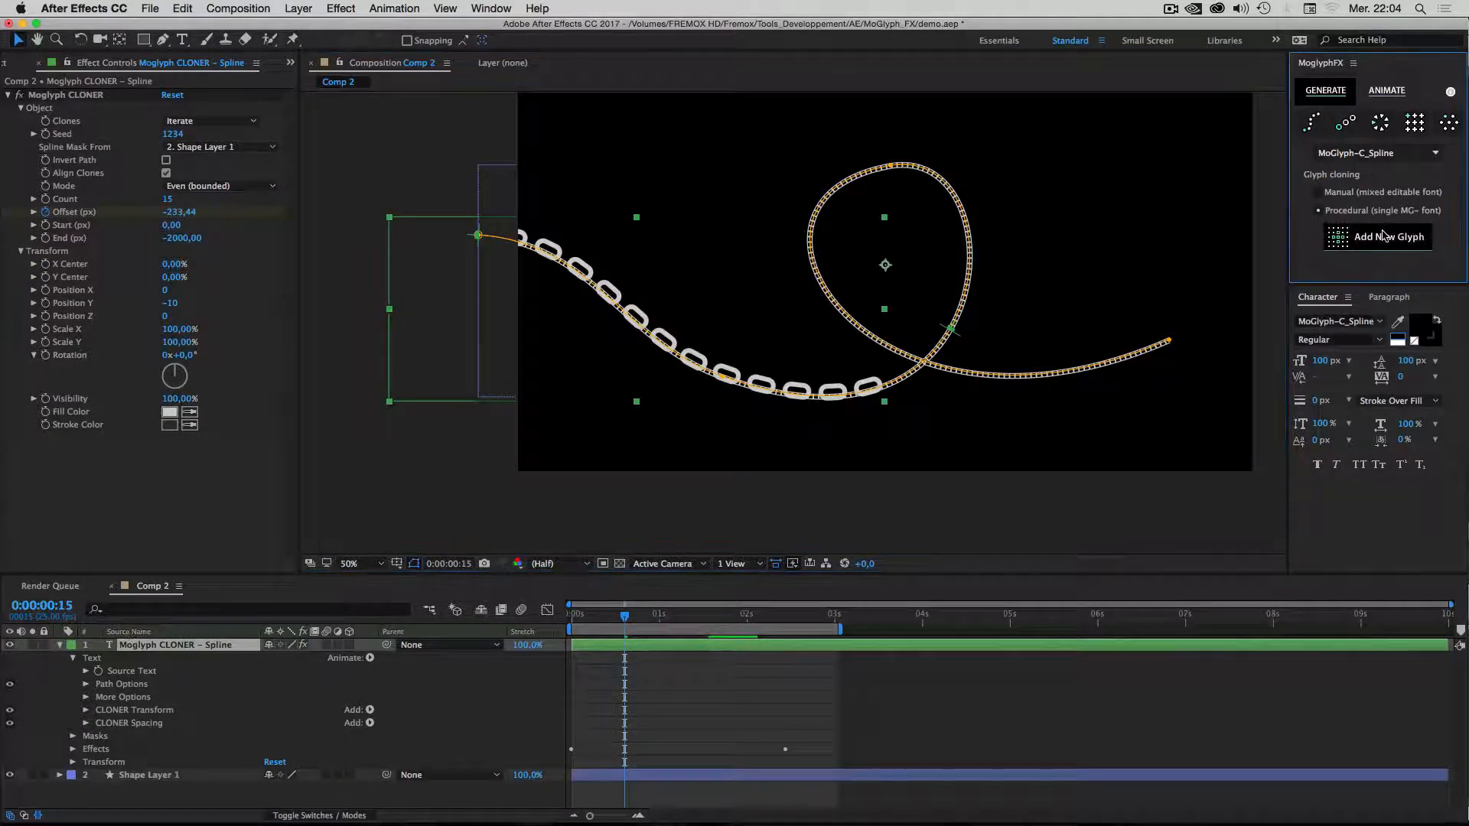
left_click_drag(887, 188, 1385, 189)
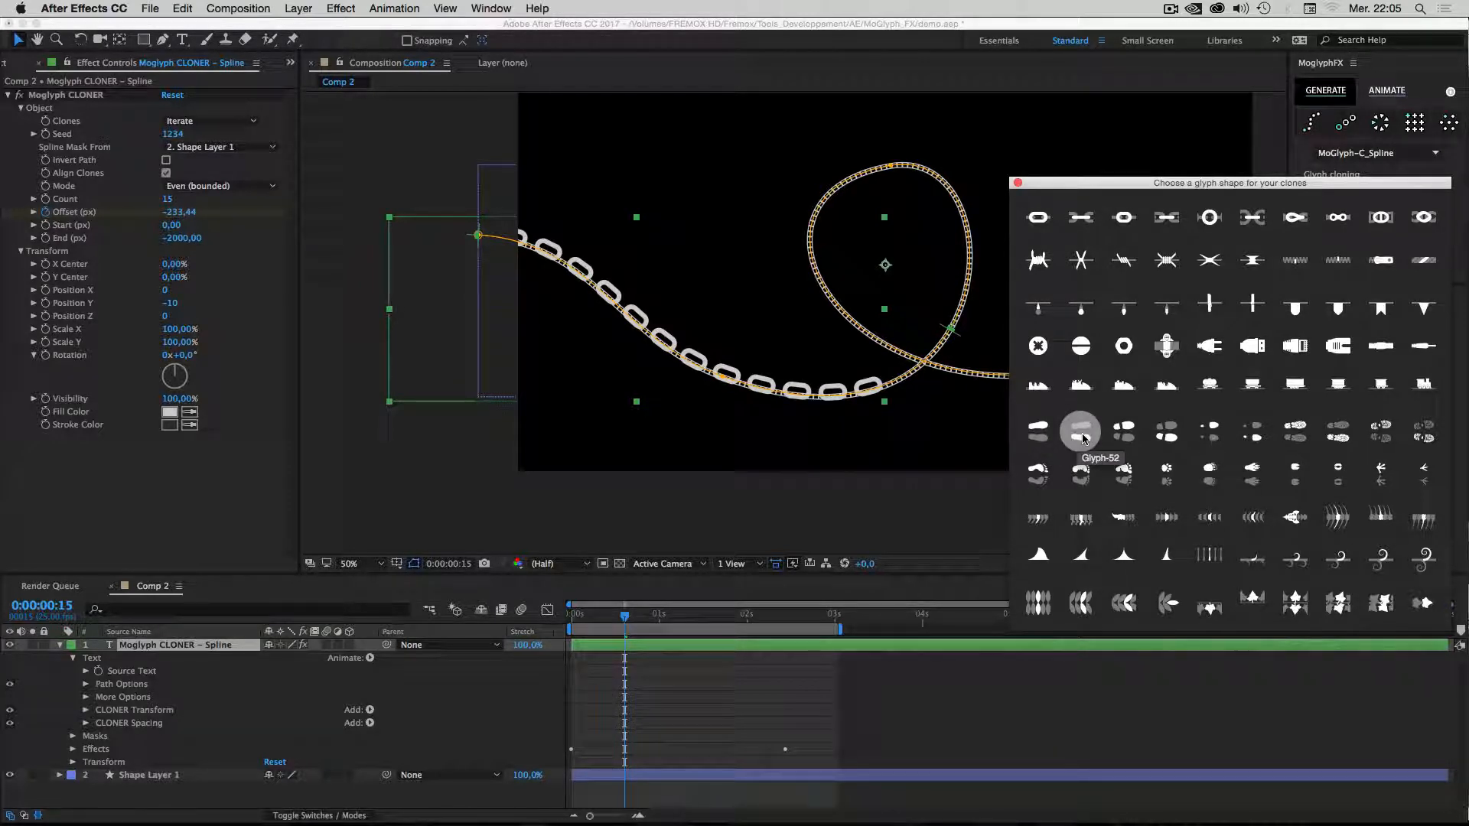
Delete both the Moglyph CLONER – Spline layer and Shape Layer 1 from Comp 2, and close the glyph chooser.
left_click(60, 645)
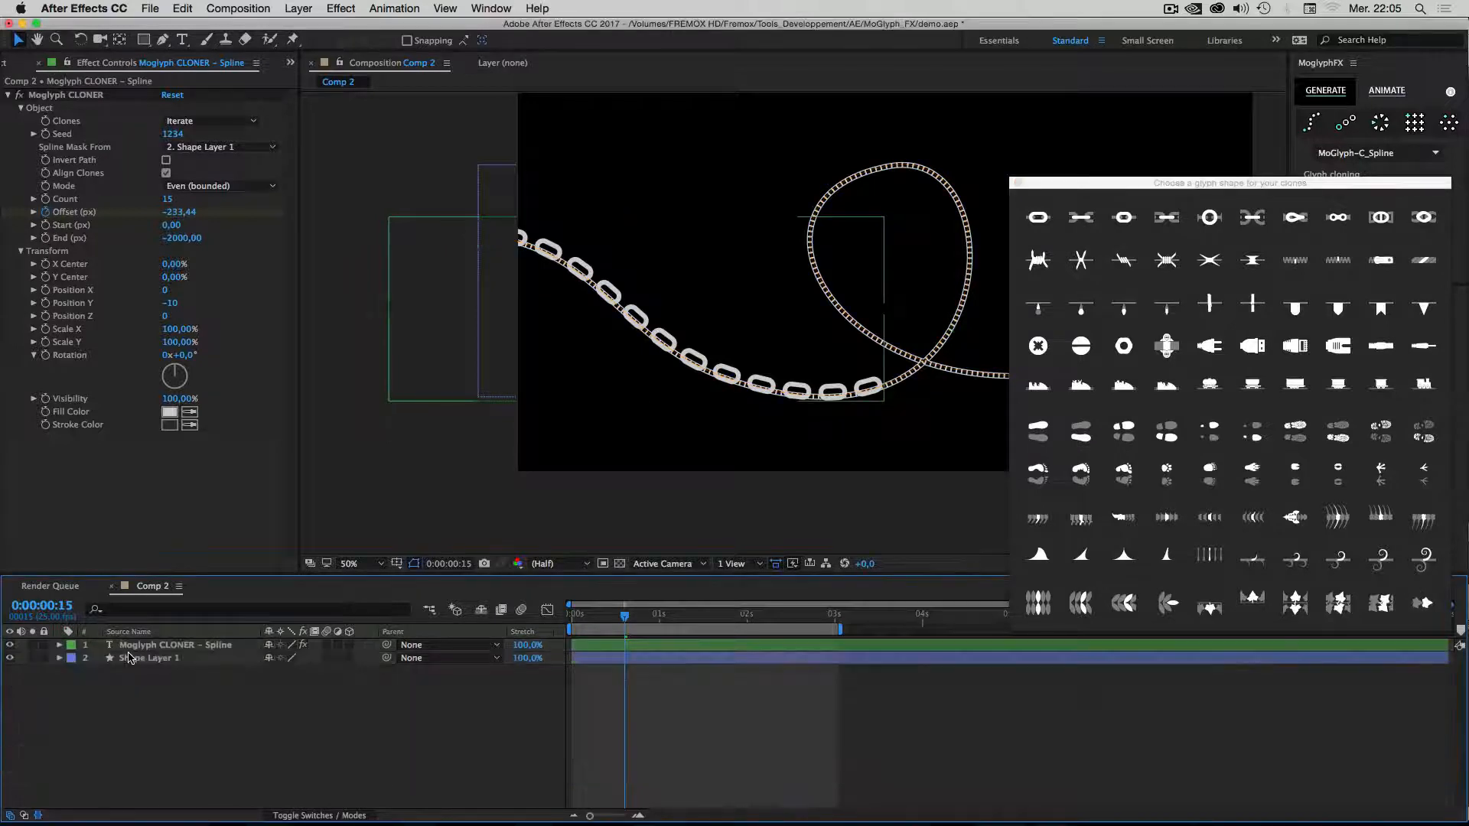
left_click(128, 656)
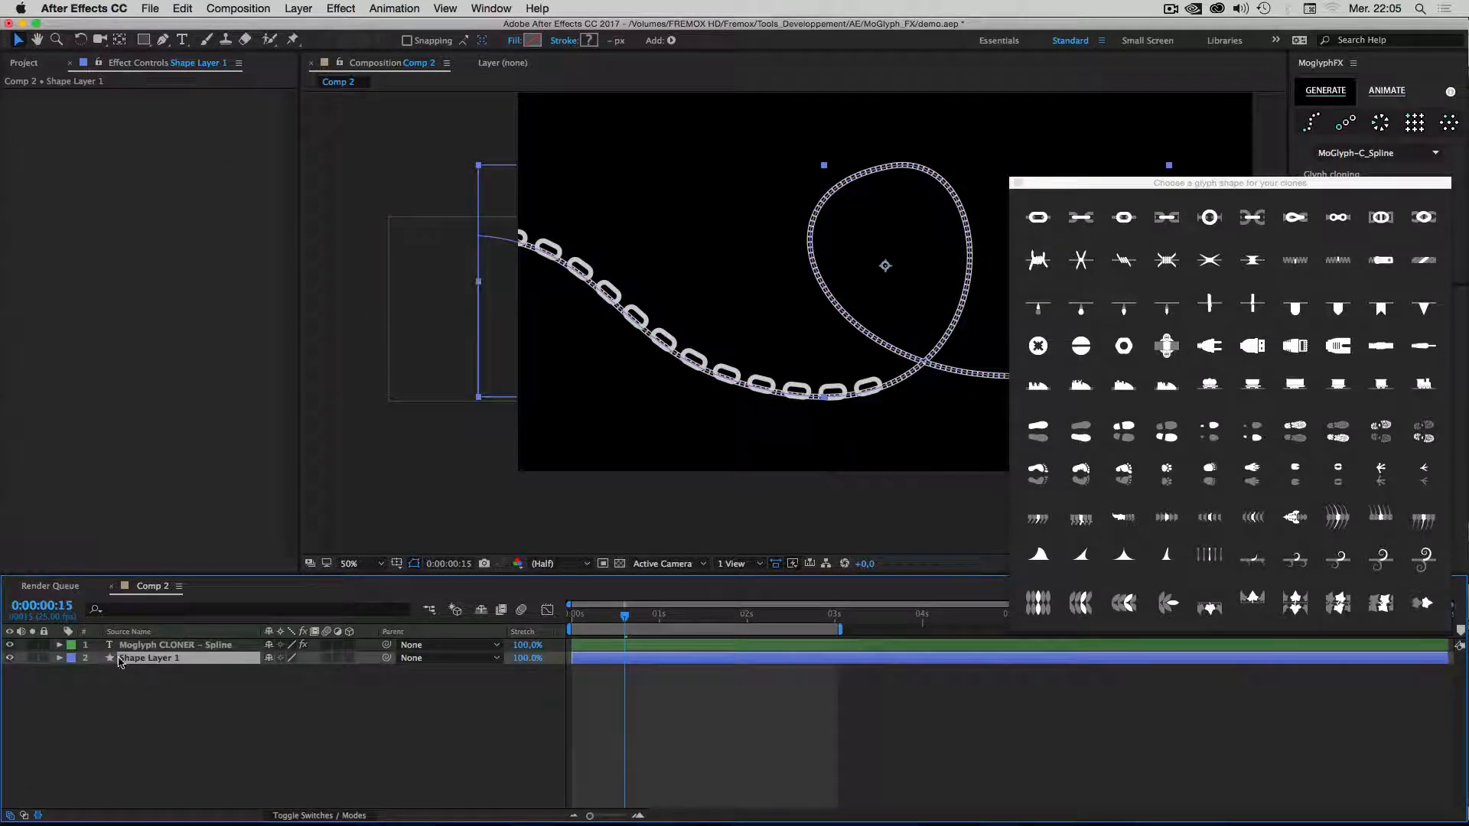
left_click(139, 646)
left_click(131, 659, "shift")
key("Delete")
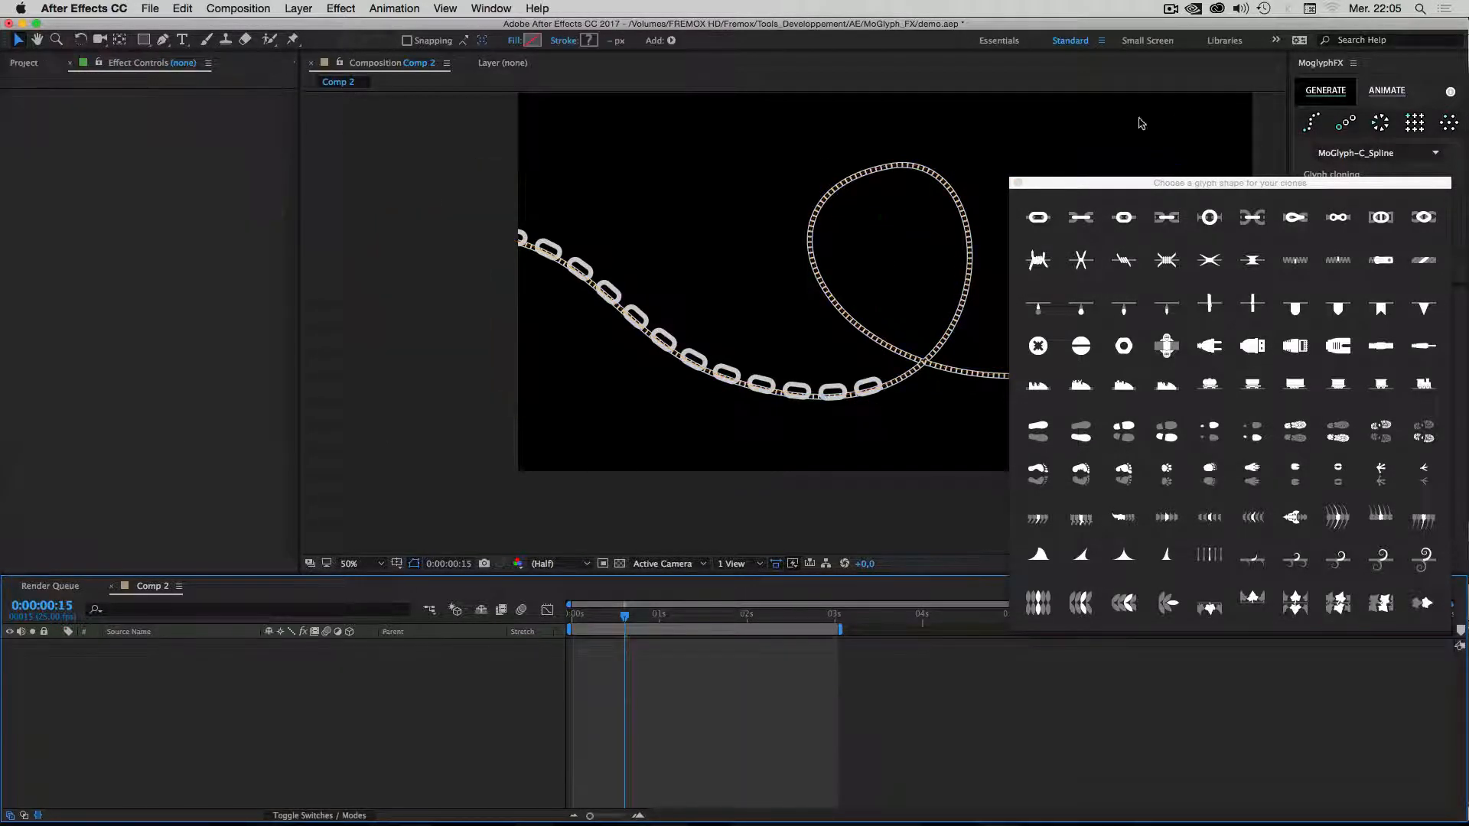
left_click(1042, 185)
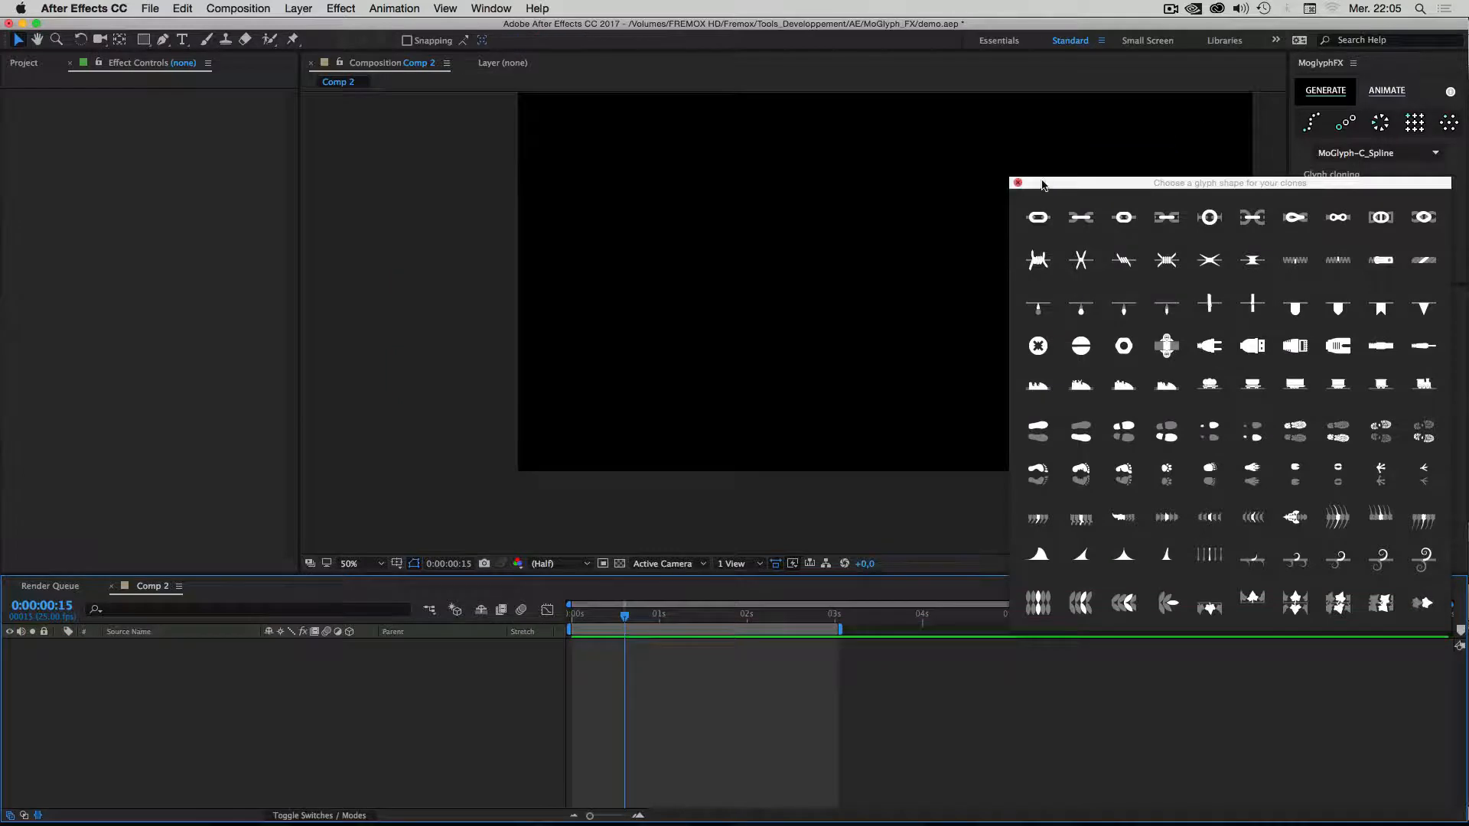
Draw an open, S-shaped wavy path with four smooth points across the composition using the Pen tool.
left_click(162, 39)
left_click_drag(568, 294, 630, 261)
left_click_drag(834, 192, 904, 224)
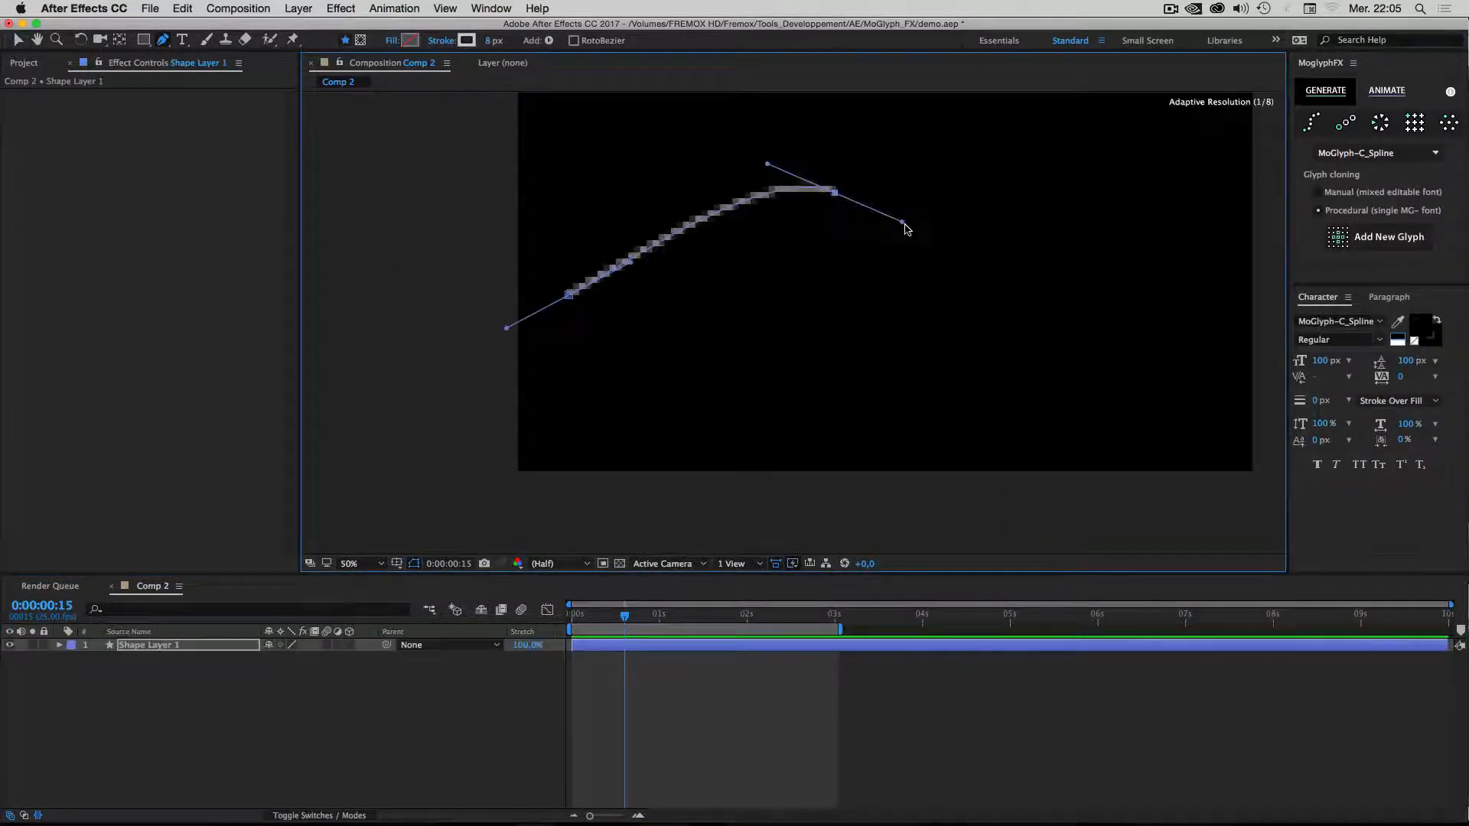
left_click_drag(983, 374, 1087, 337)
left_click_drag(1242, 245, 1273, 286)
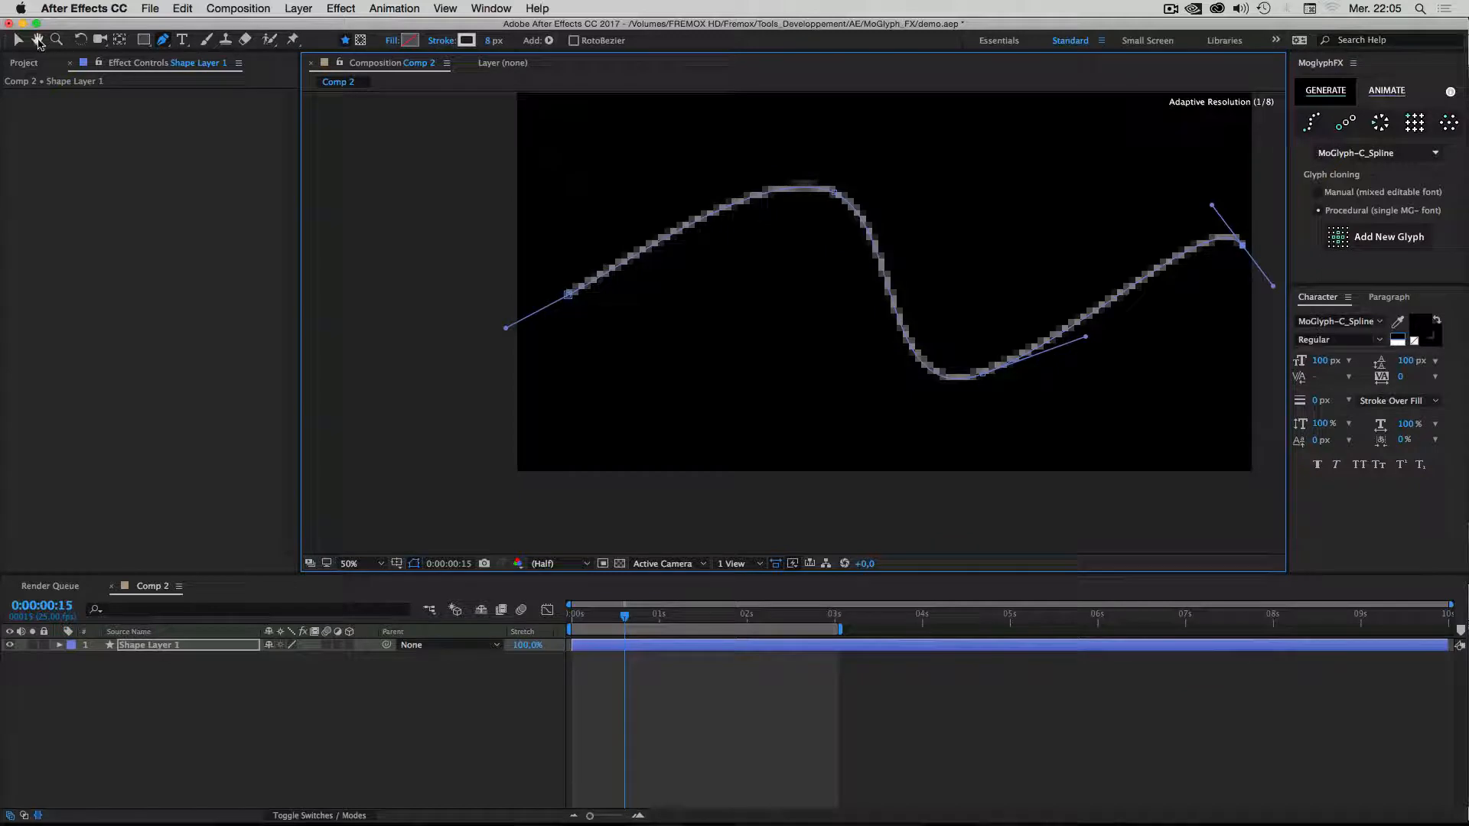
left_click(19, 41)
left_click(137, 704)
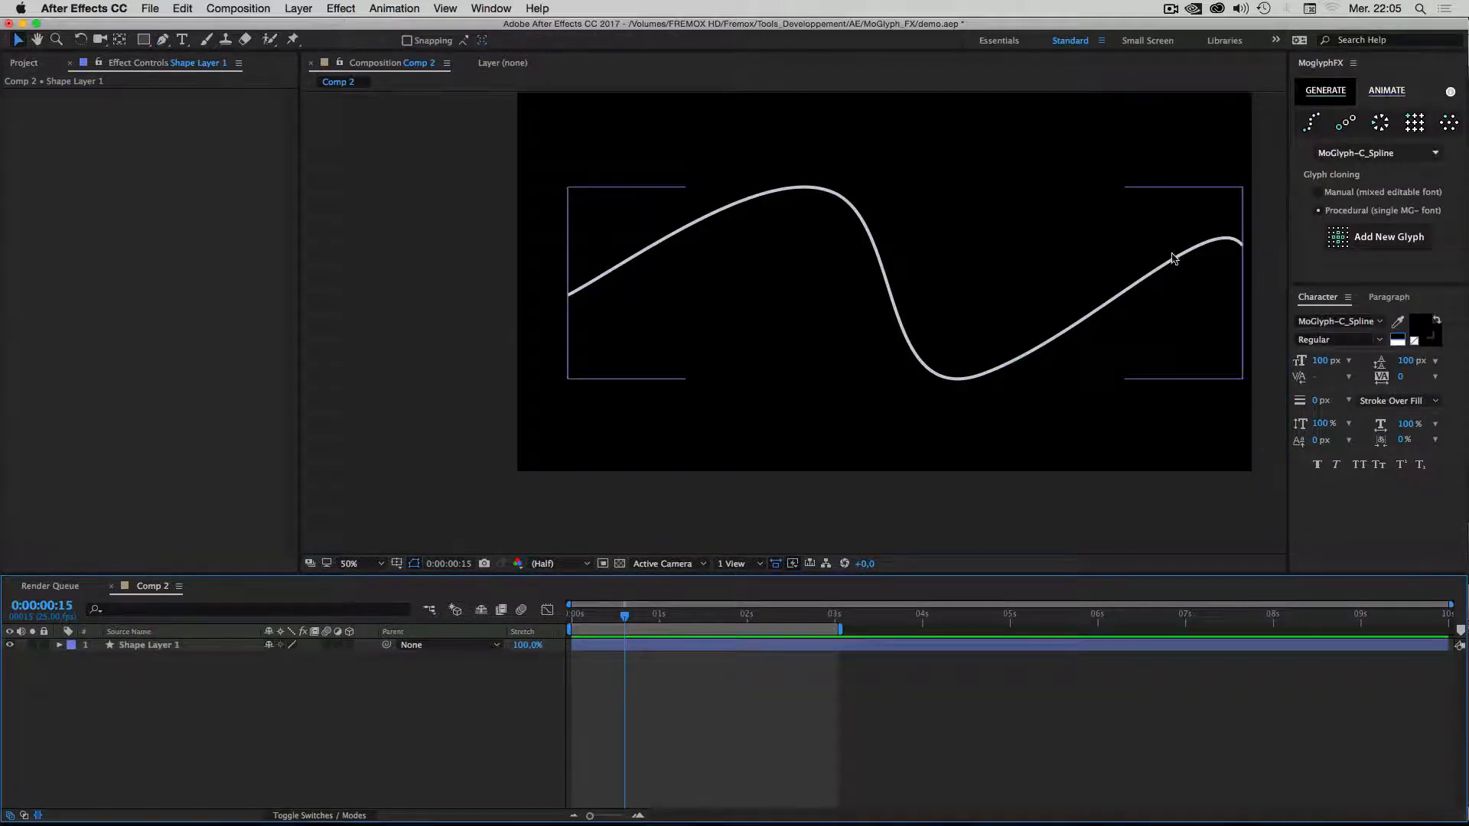
Shift the wavy path slightly left to centre it in the composition, and leave its layer deselected.
left_click_drag(1171, 264, 1153, 261)
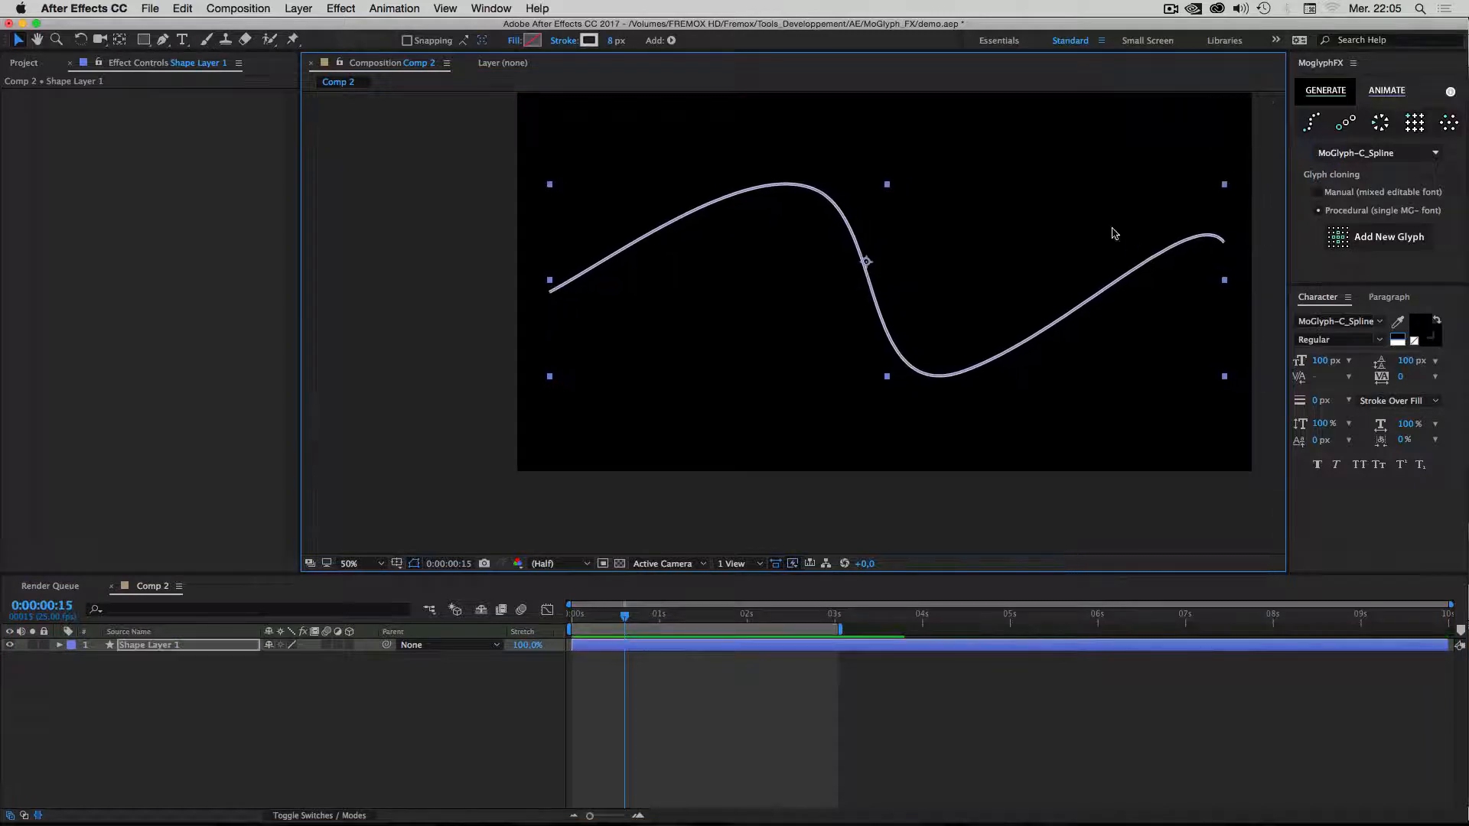
left_click(155, 693)
left_click(134, 648)
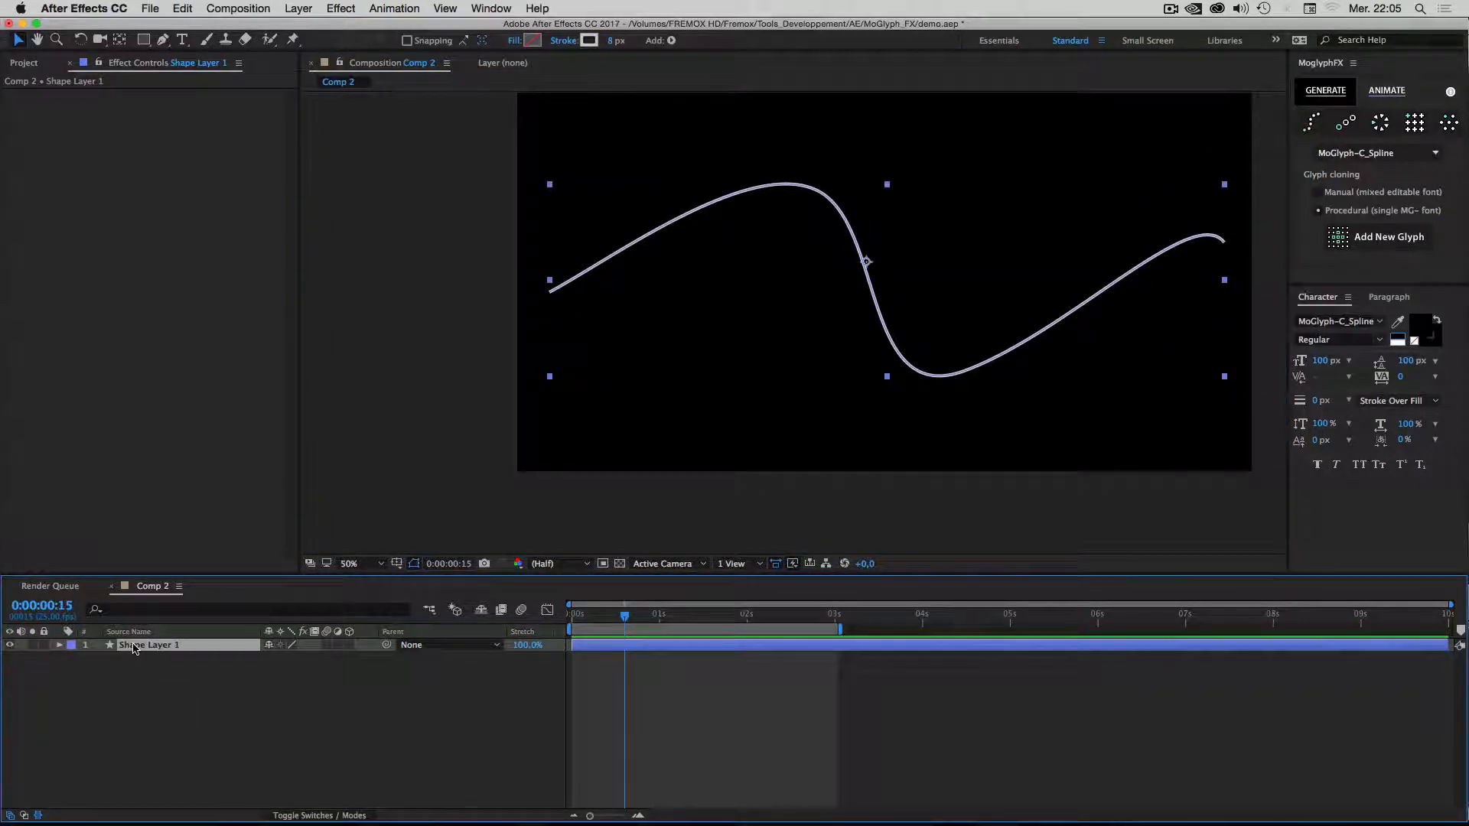
left_click(120, 709)
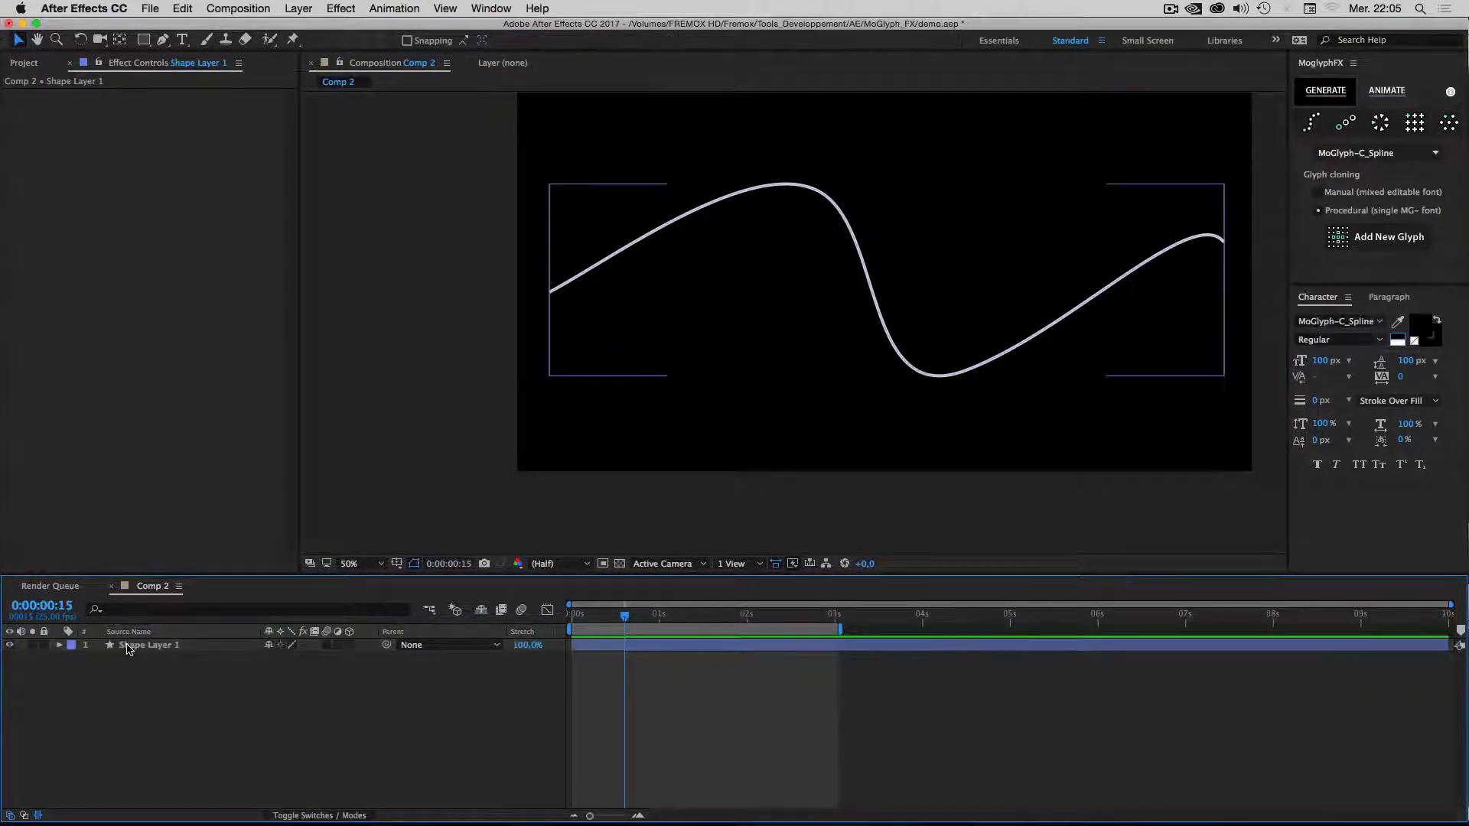
Hide Shape Layer 1, generate a MoGlyph-C_Spline cloner along its wavy path, and open the glyph shape chooser.
left_click(131, 649)
left_click(9, 645)
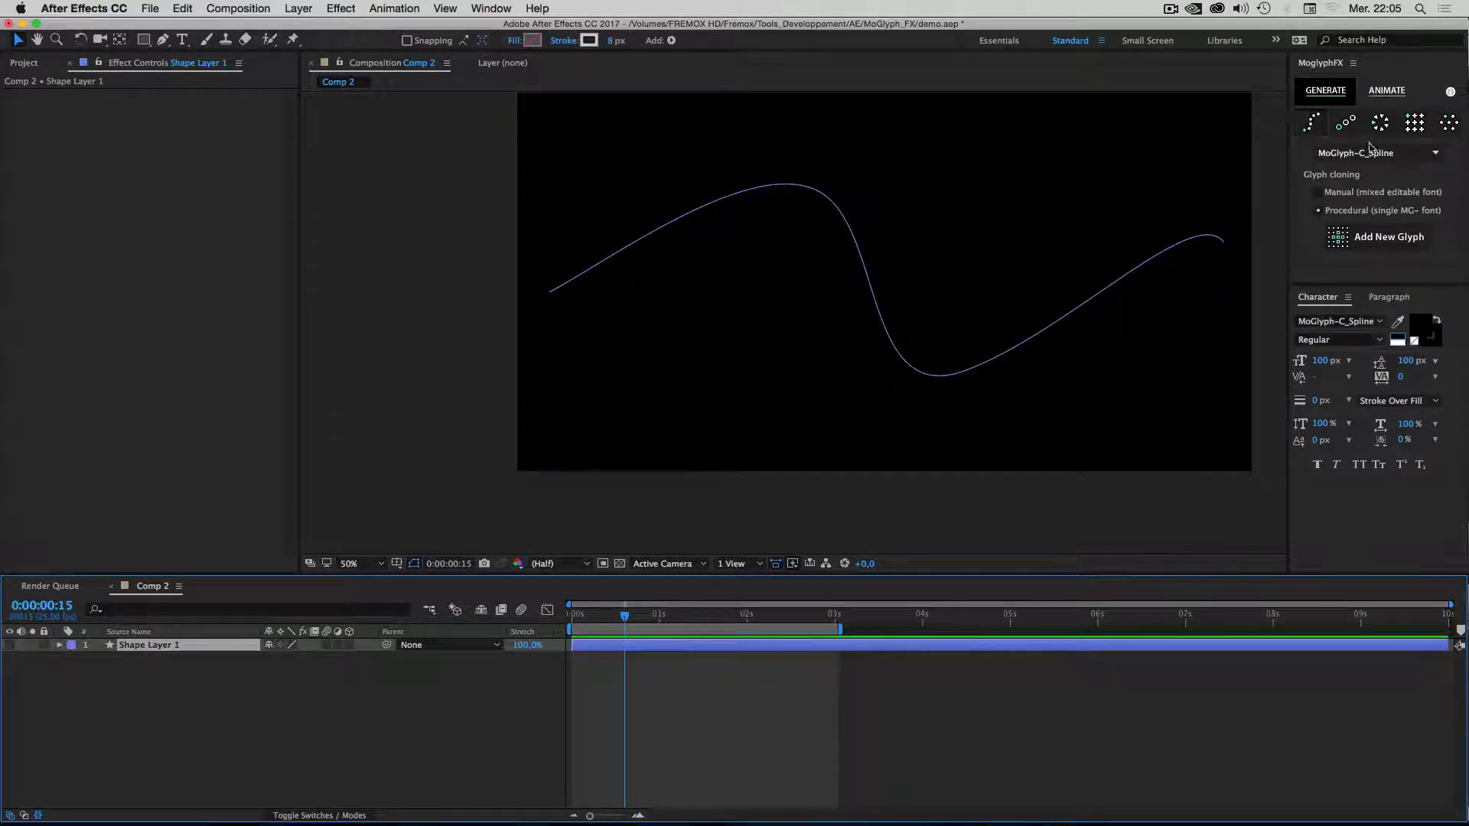
left_click(1312, 122)
left_click(1370, 252)
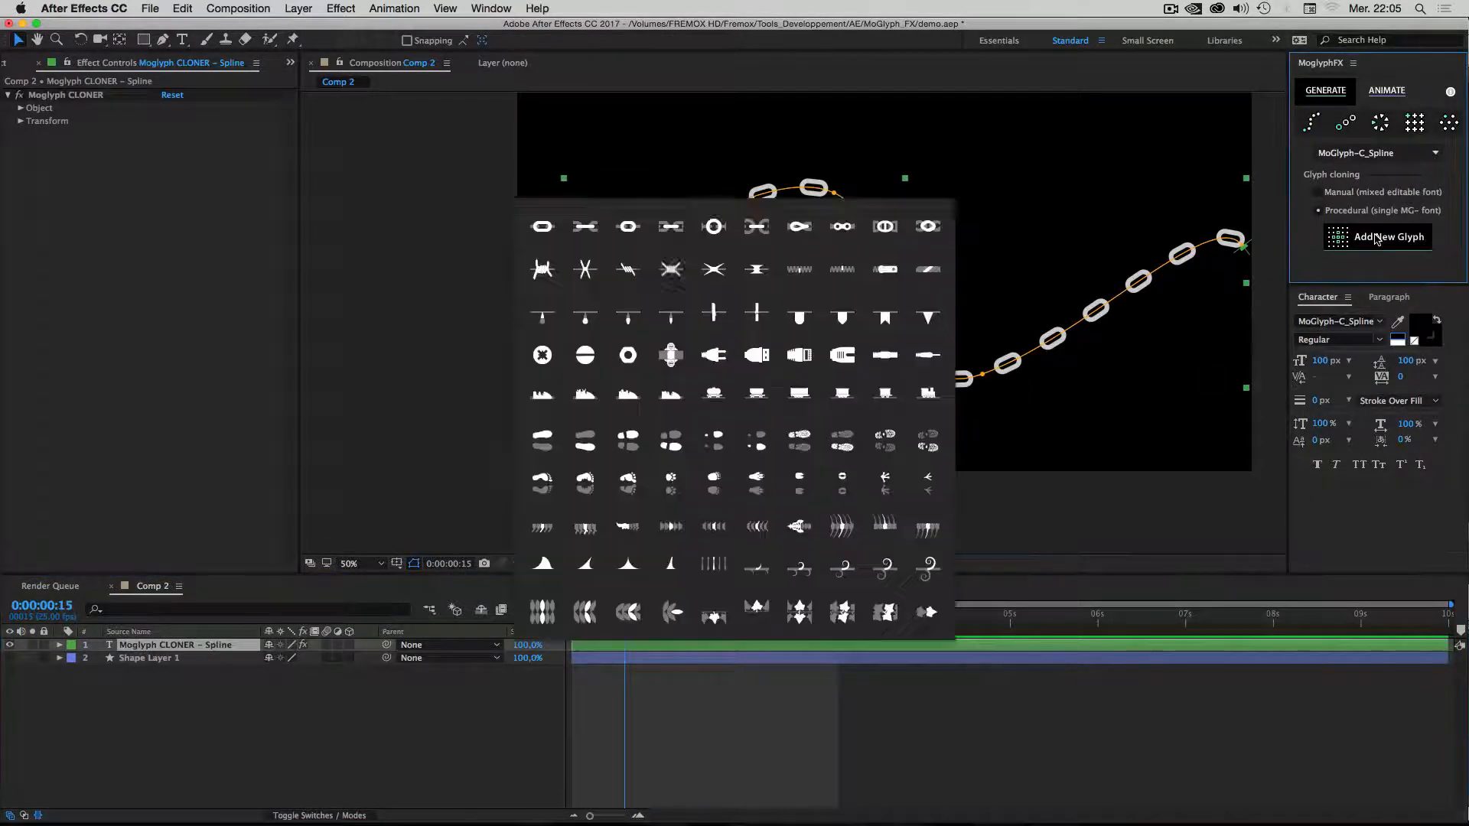
Try the first two plain shoe-sole glyphs on the spline clones, and undo the glyph assignment.
left_click(549, 448)
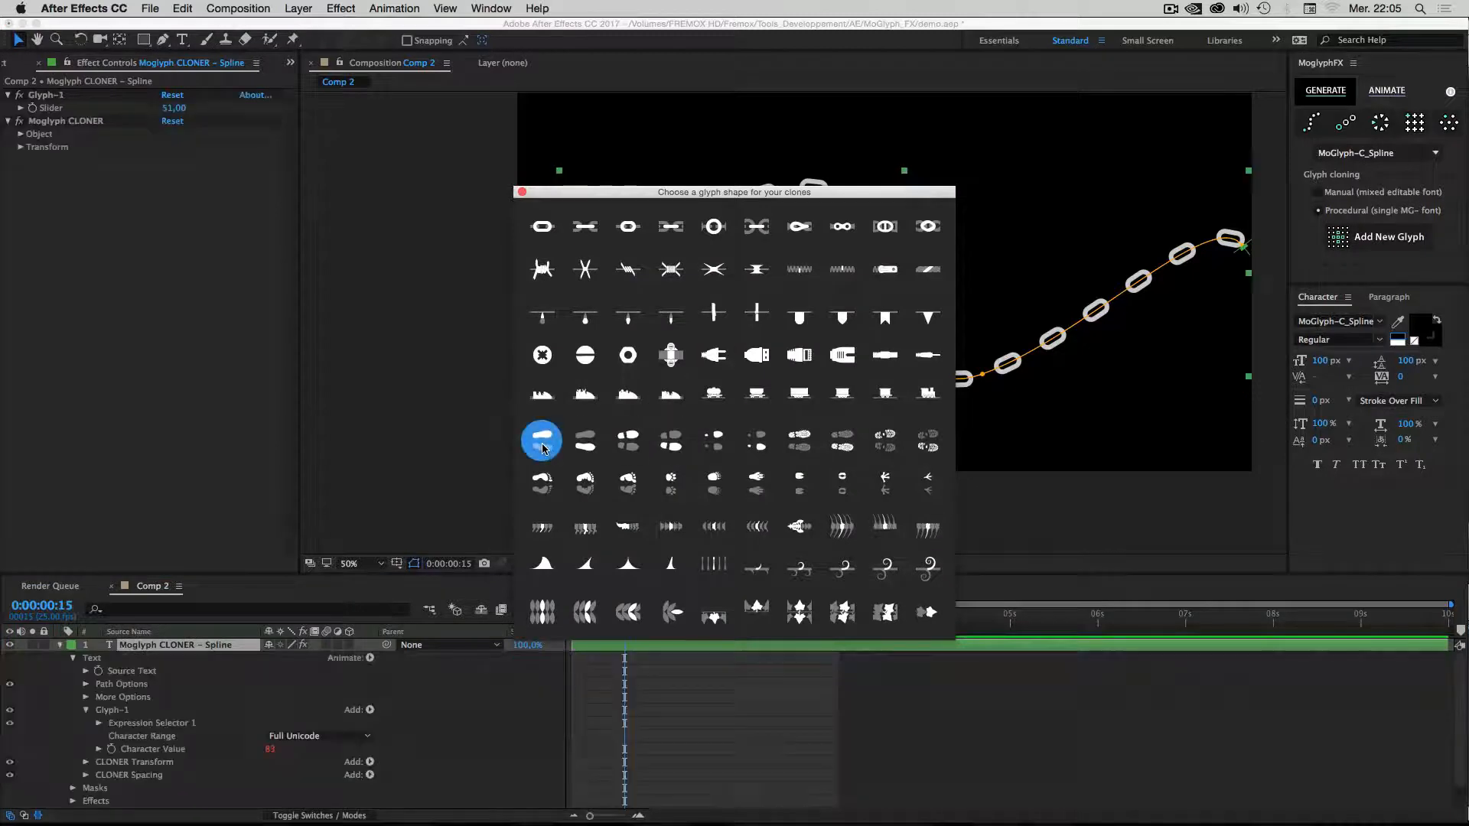
left_click(580, 448)
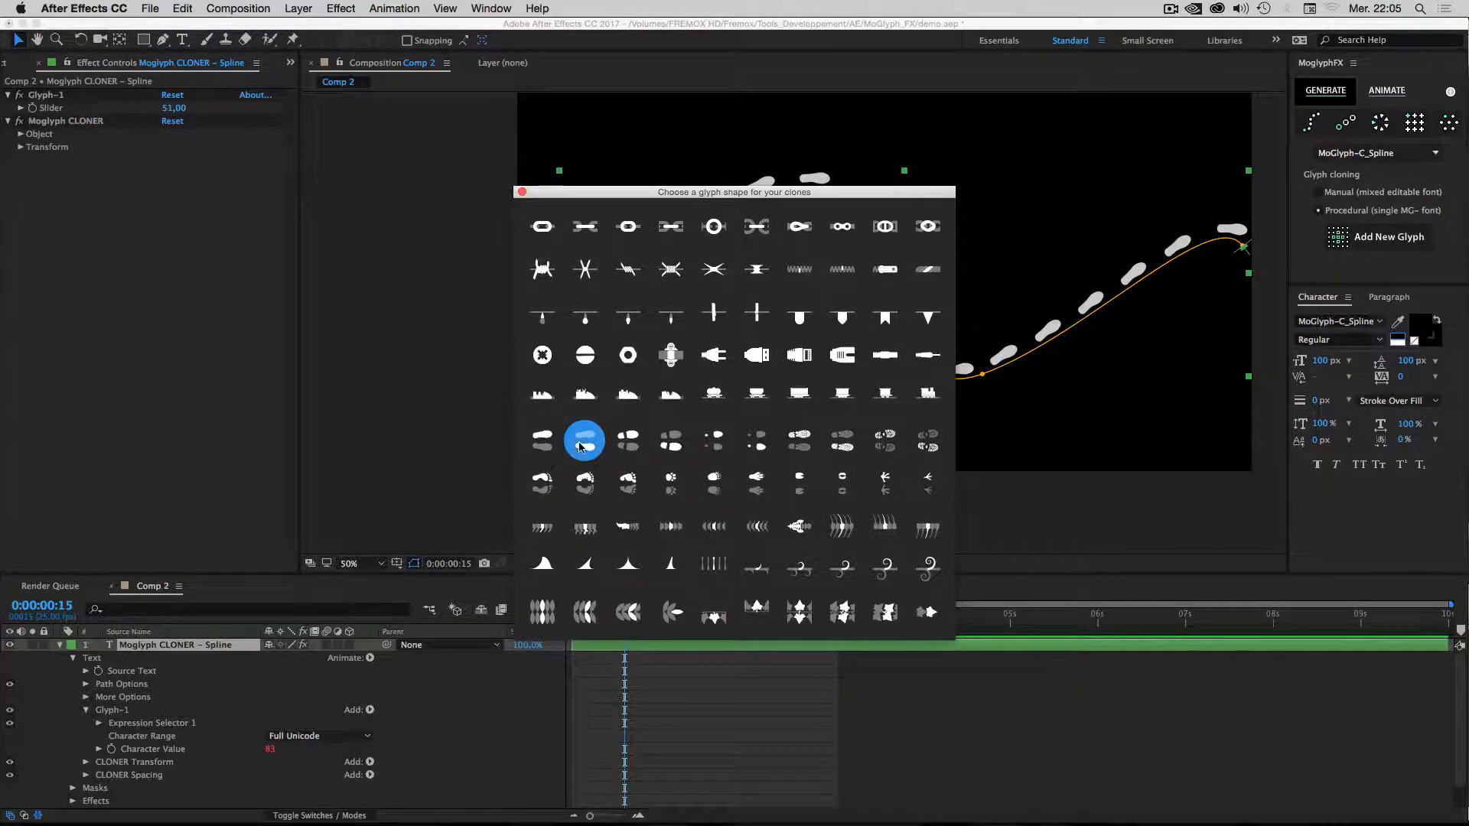
left_click(522, 193)
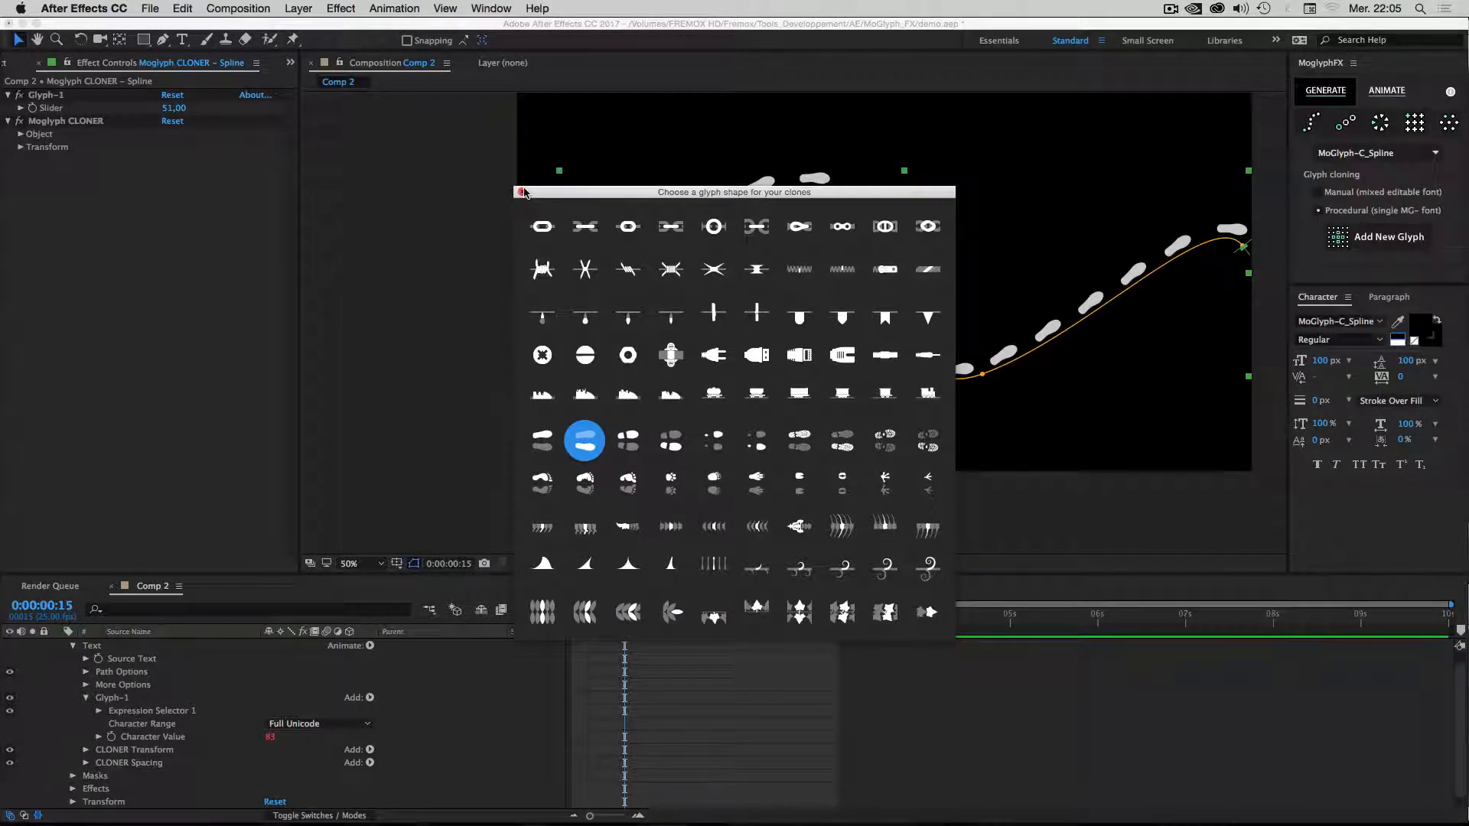
key("super+z")
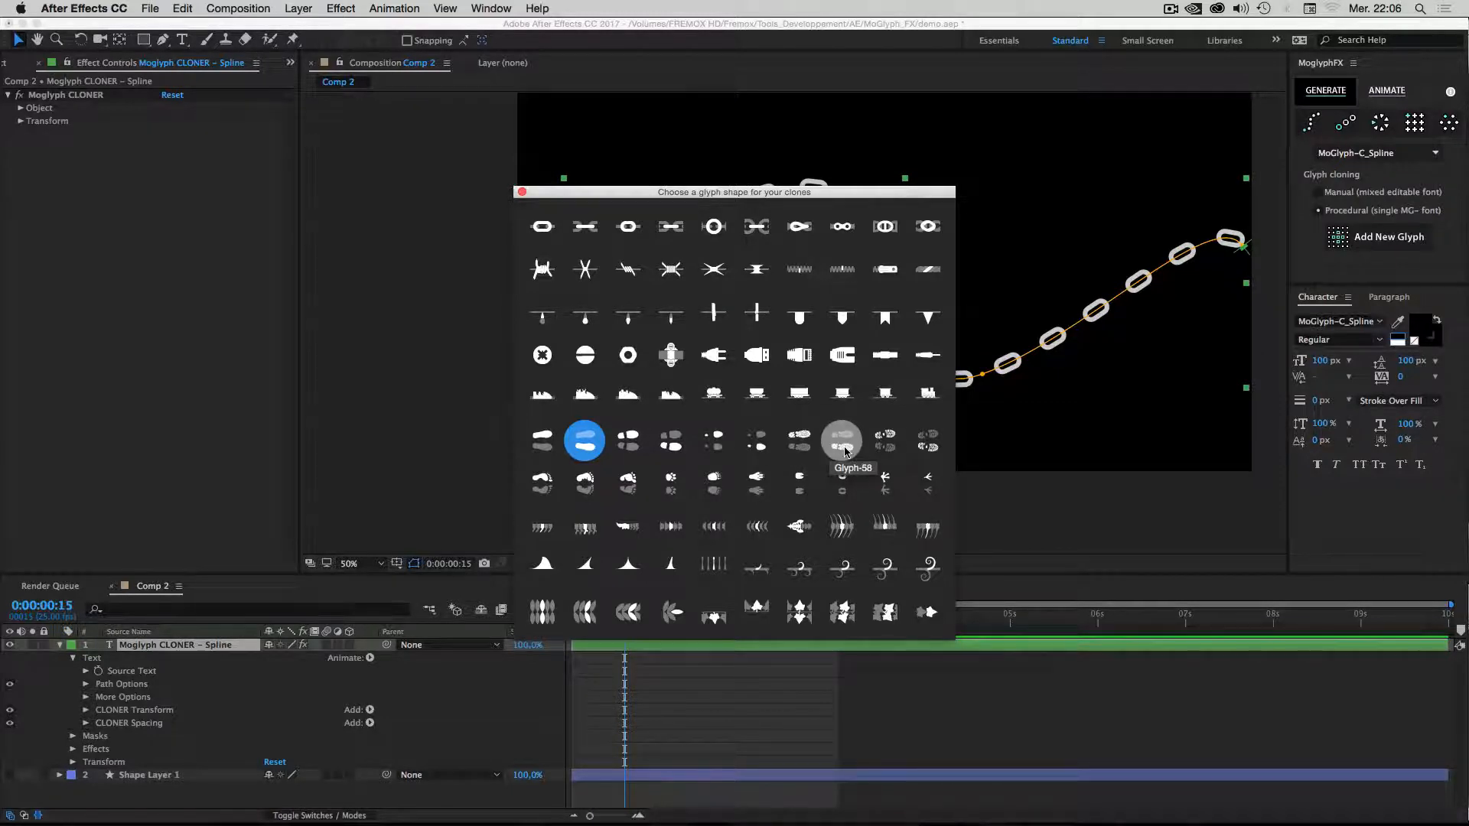
Apply patterned shoe-print glyphs 57 and 58 to the spline clones, and collapse the cloner layer's properties.
left_click(800, 447)
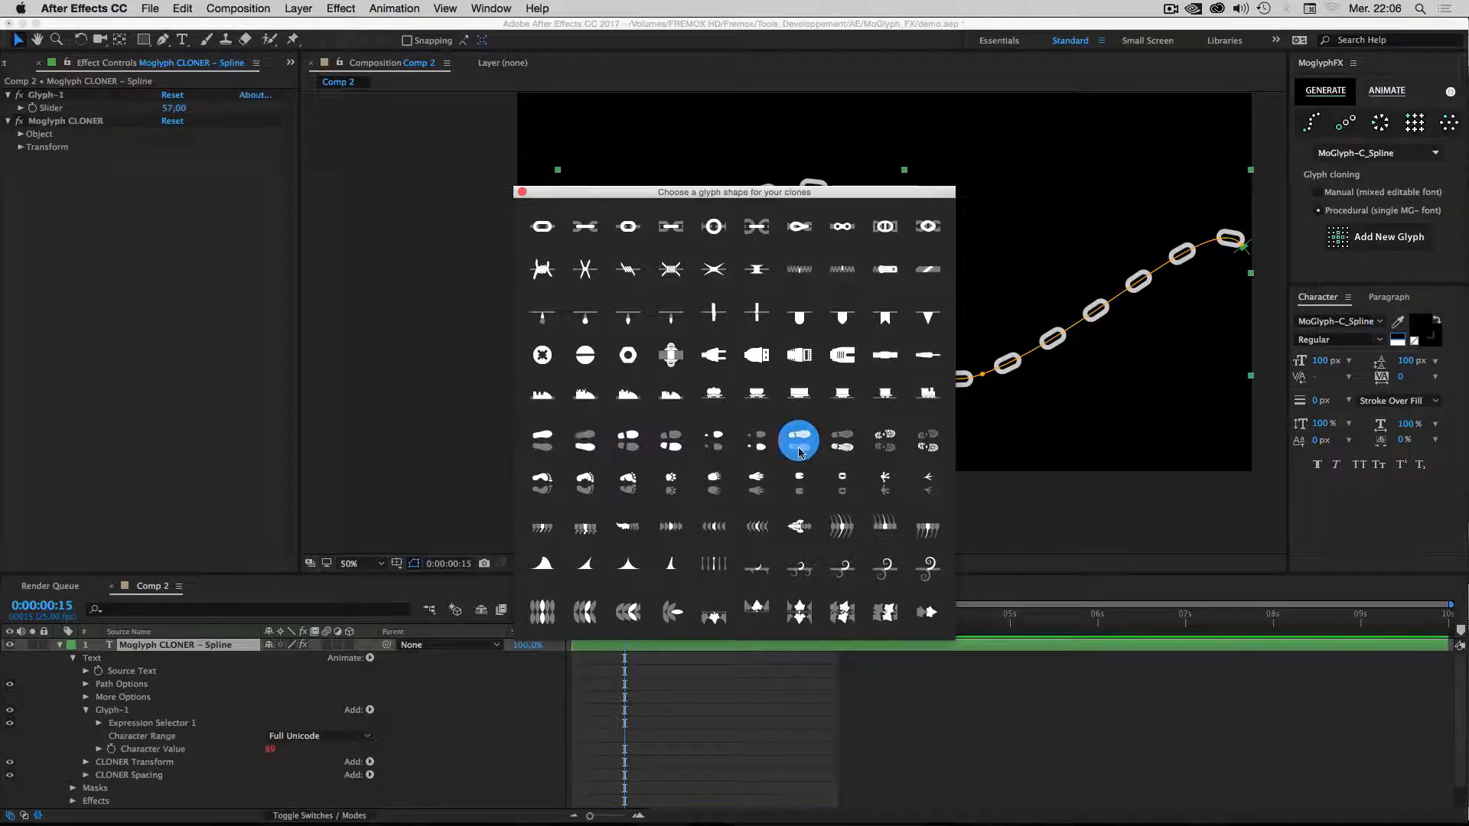
left_click(842, 443)
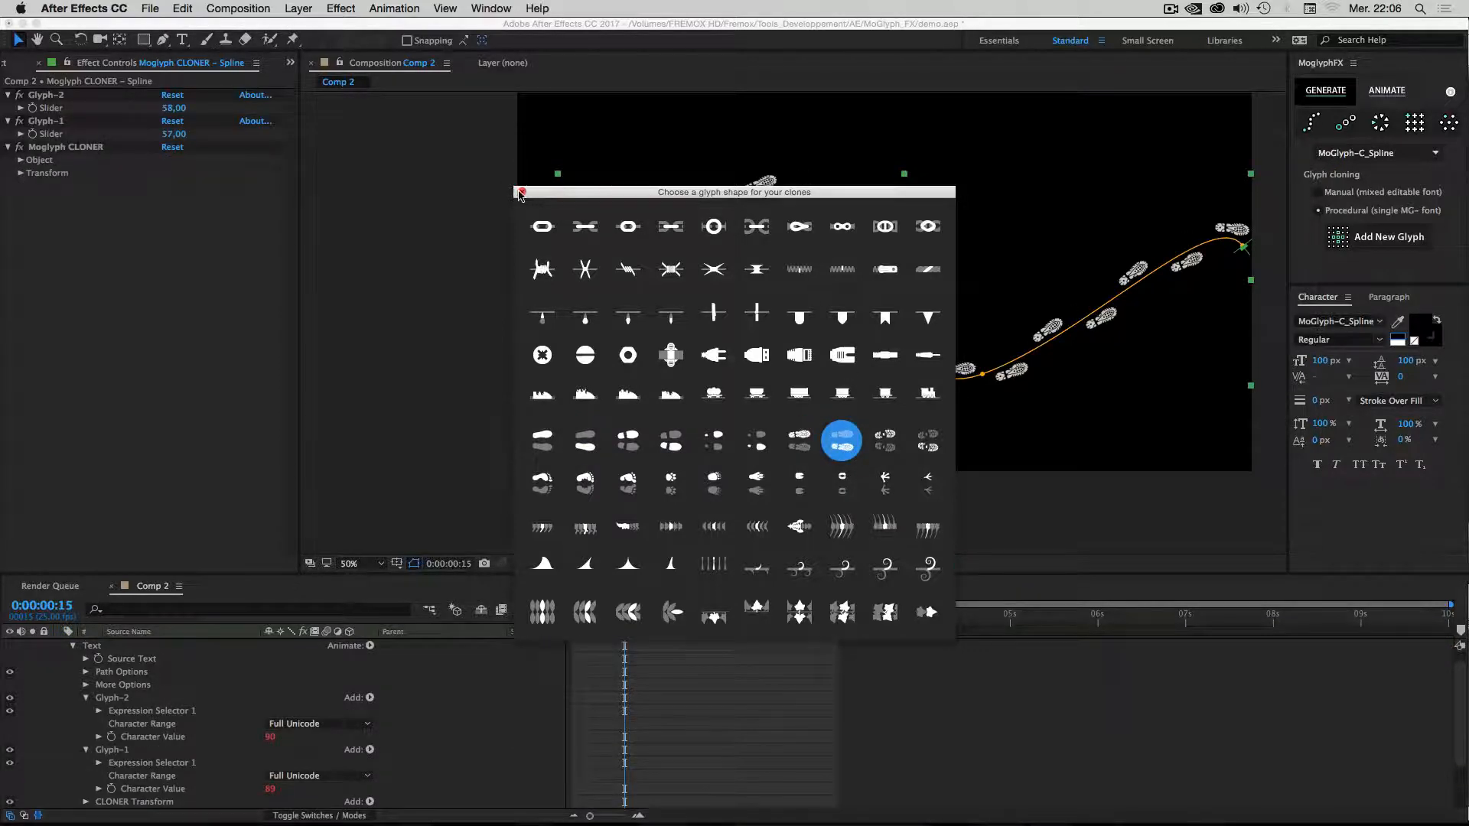
left_click(521, 193)
left_click(48, 686)
scroll(59, 666, "up", 1)
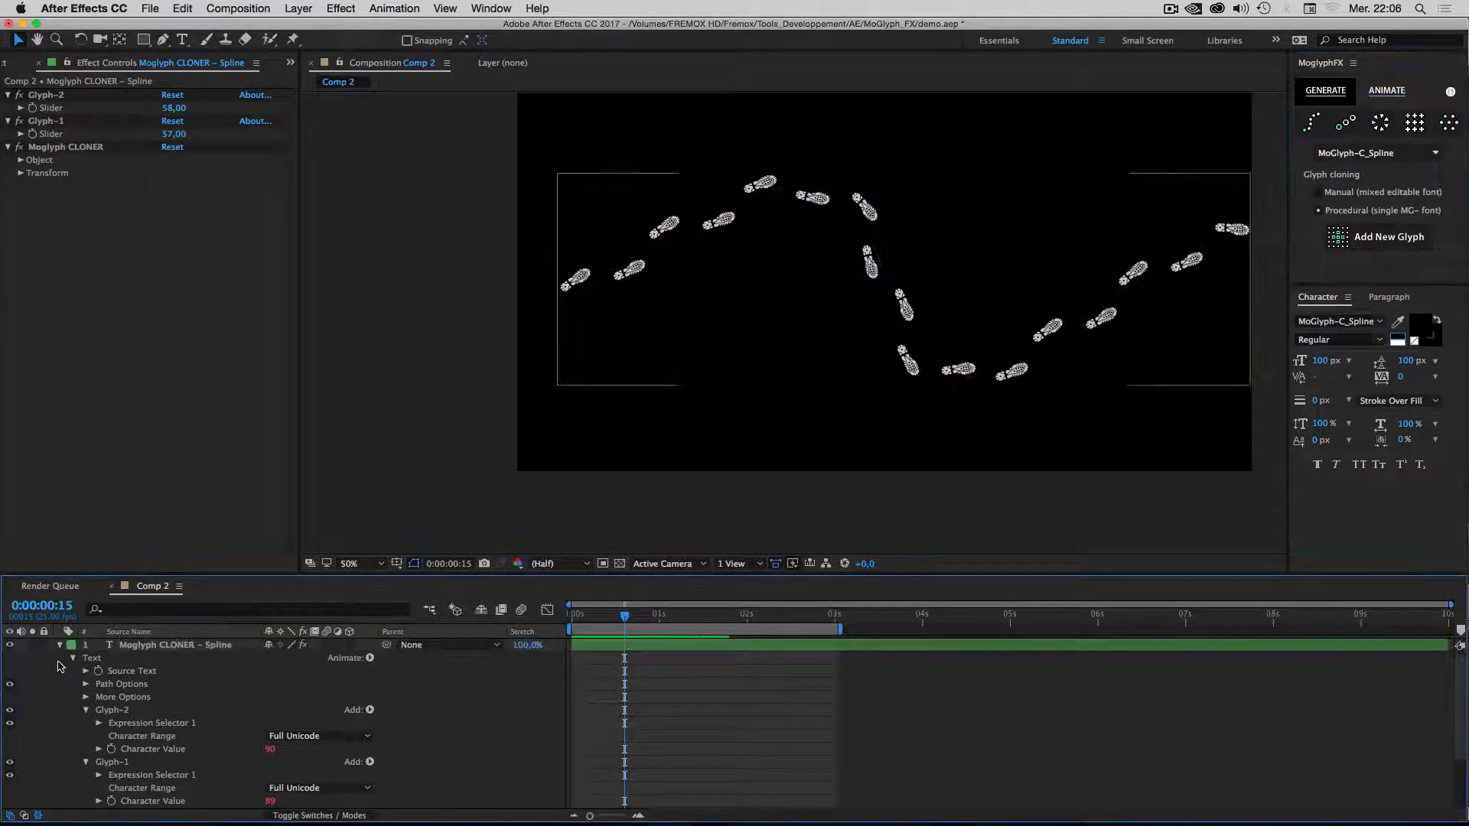
left_click(60, 647)
left_click(153, 647)
left_click(218, 760)
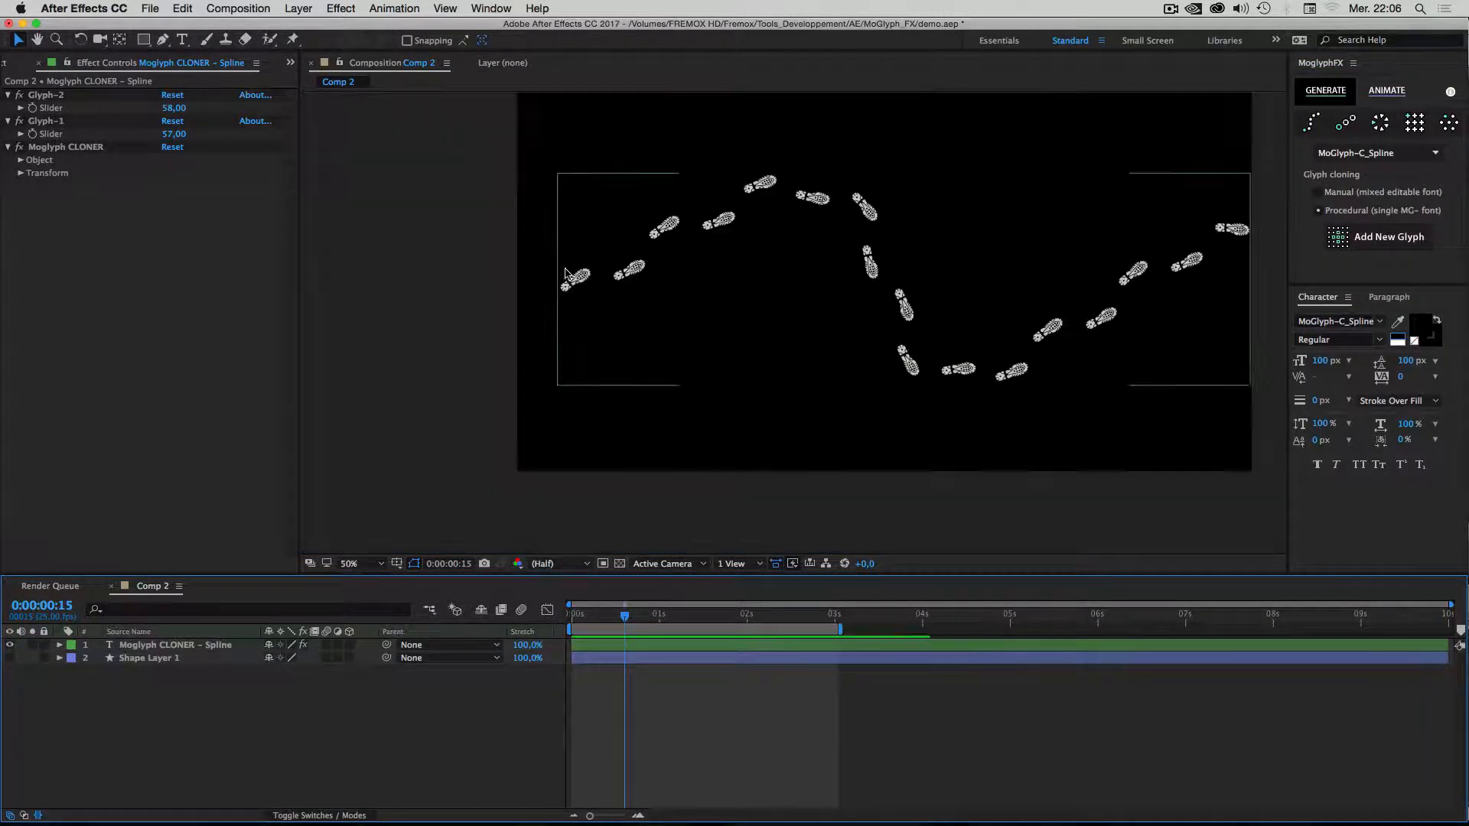
Add a Plain effector to the Moglyph CLONER – Spline layer and reset it to its default parameters.
left_click(703, 223)
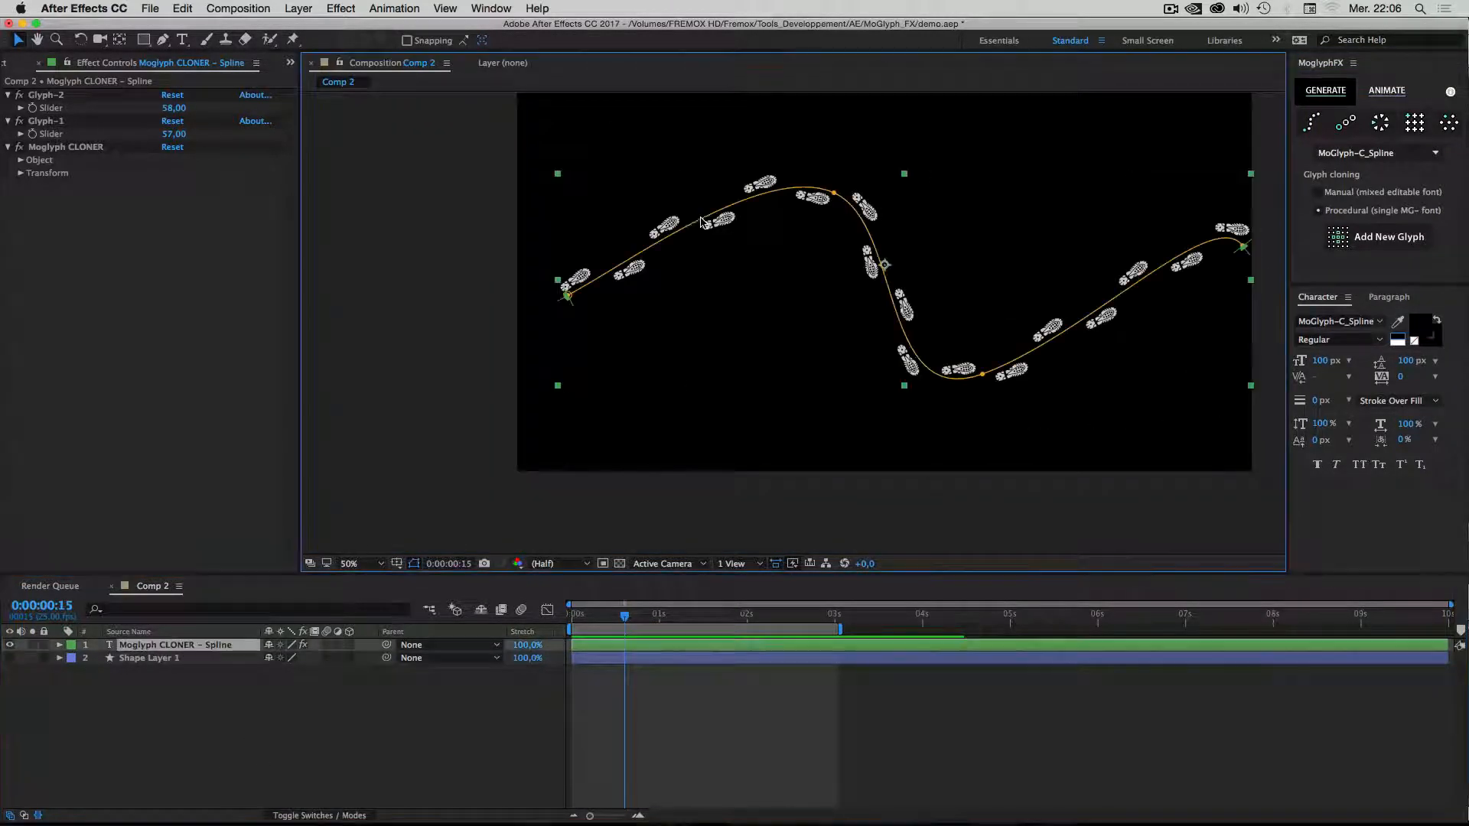
left_click(170, 650)
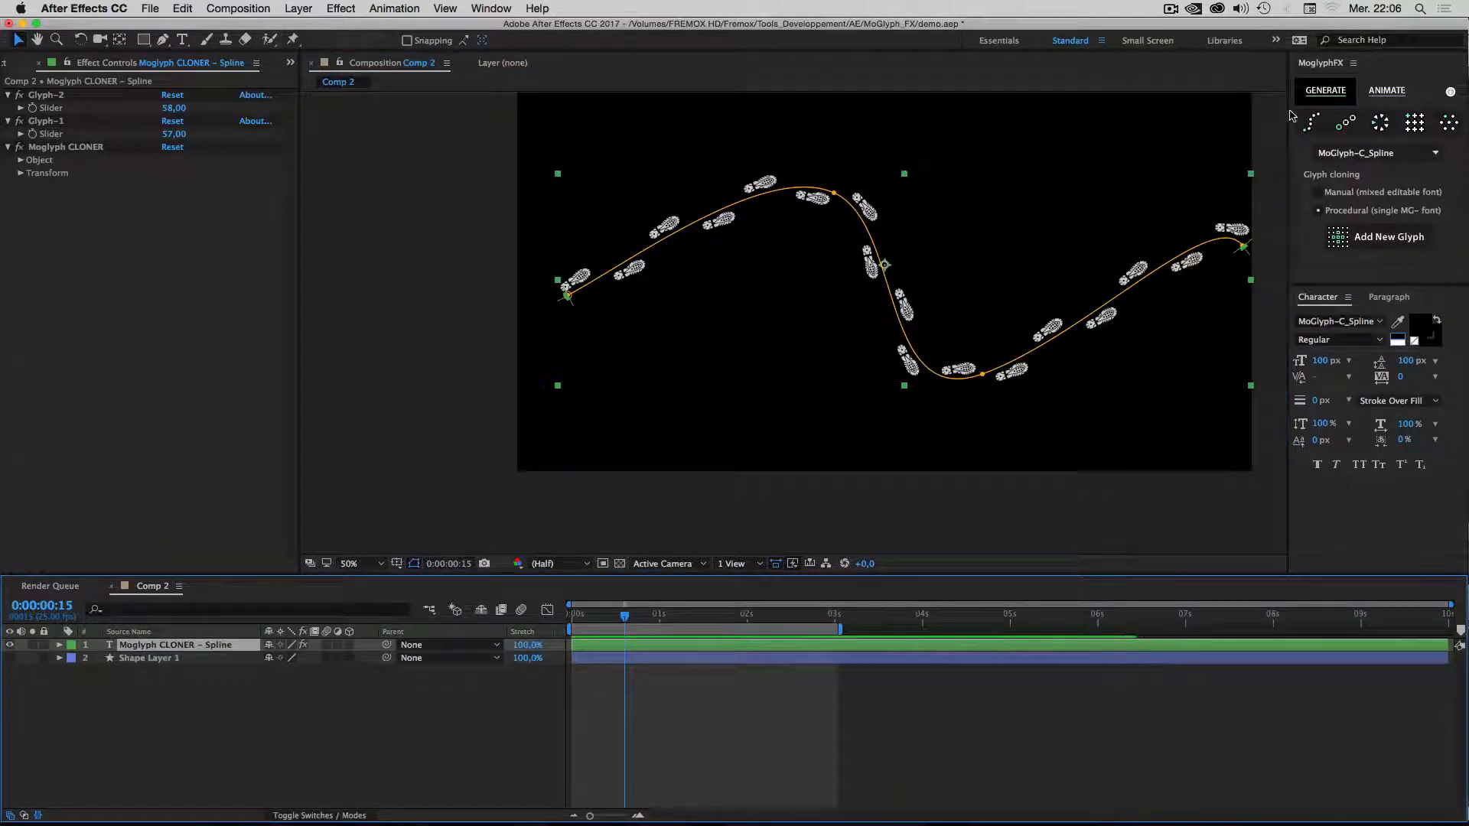
left_click(1386, 90)
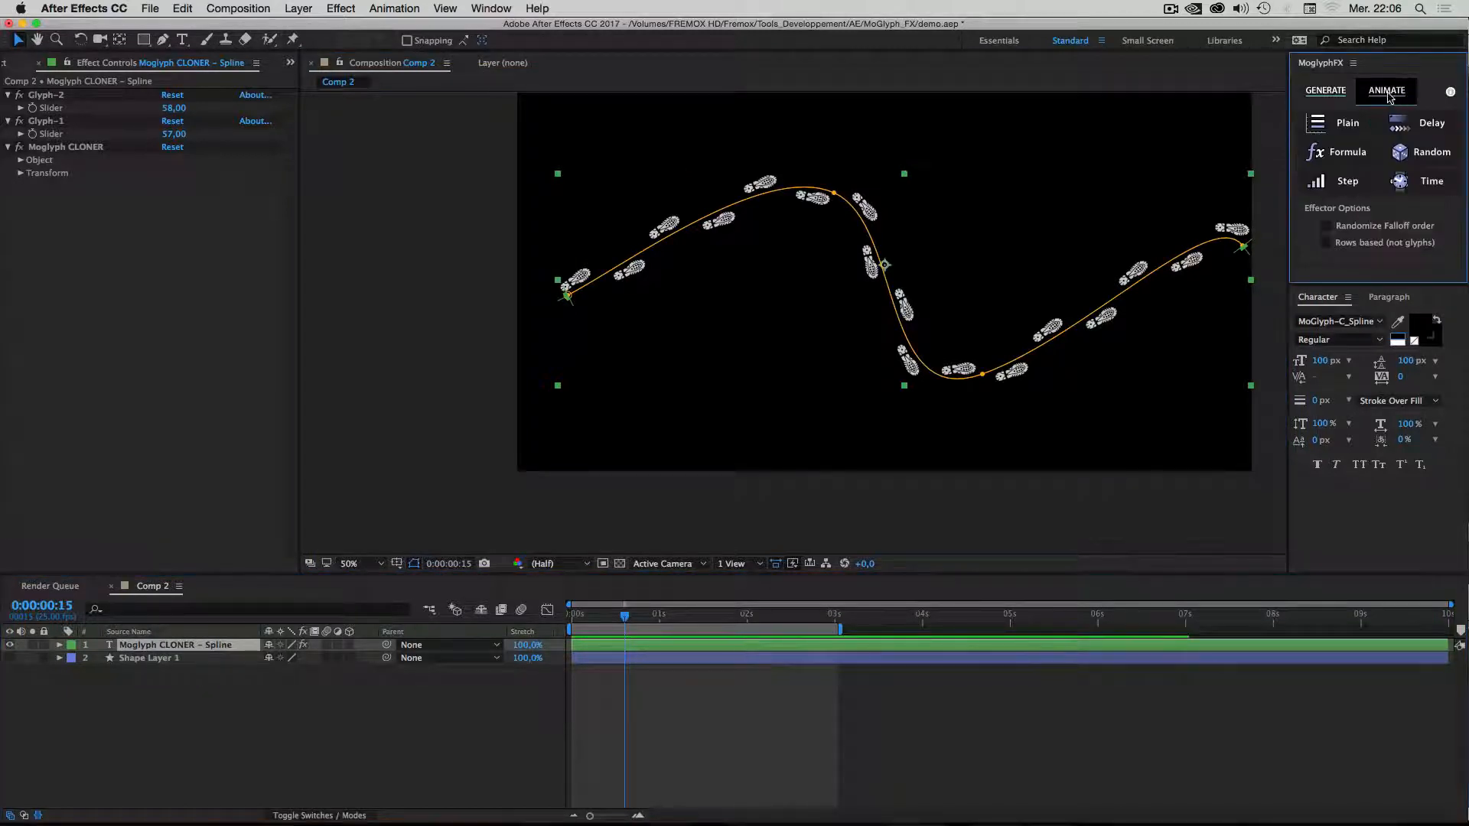
left_click(1338, 127)
left_click(170, 186)
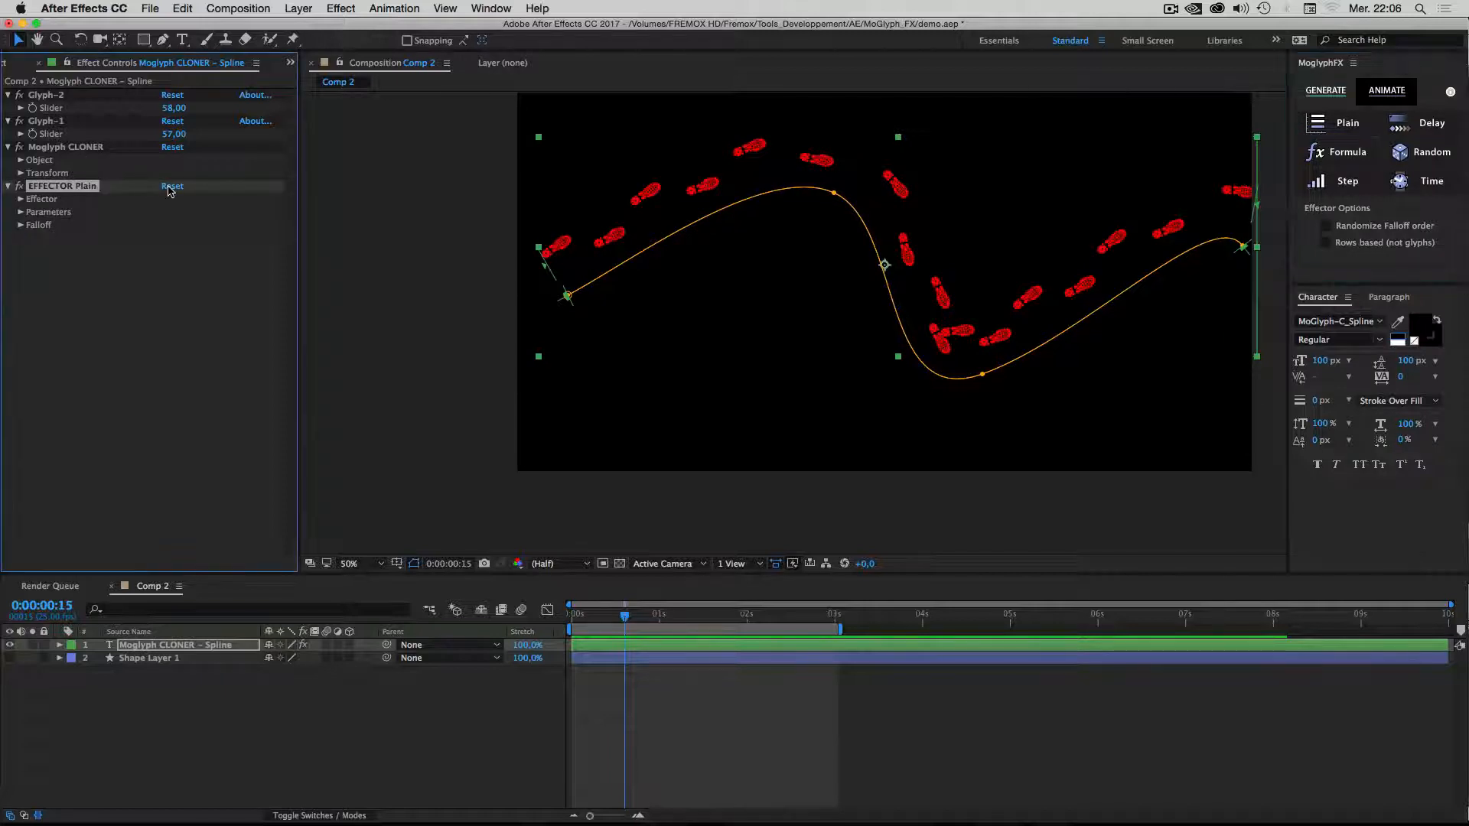
Set the Plain effector's Visibility to 0% in its Transform parameters, and collapse the Skew Angle and Rotation.Z dials.
left_click(20, 226)
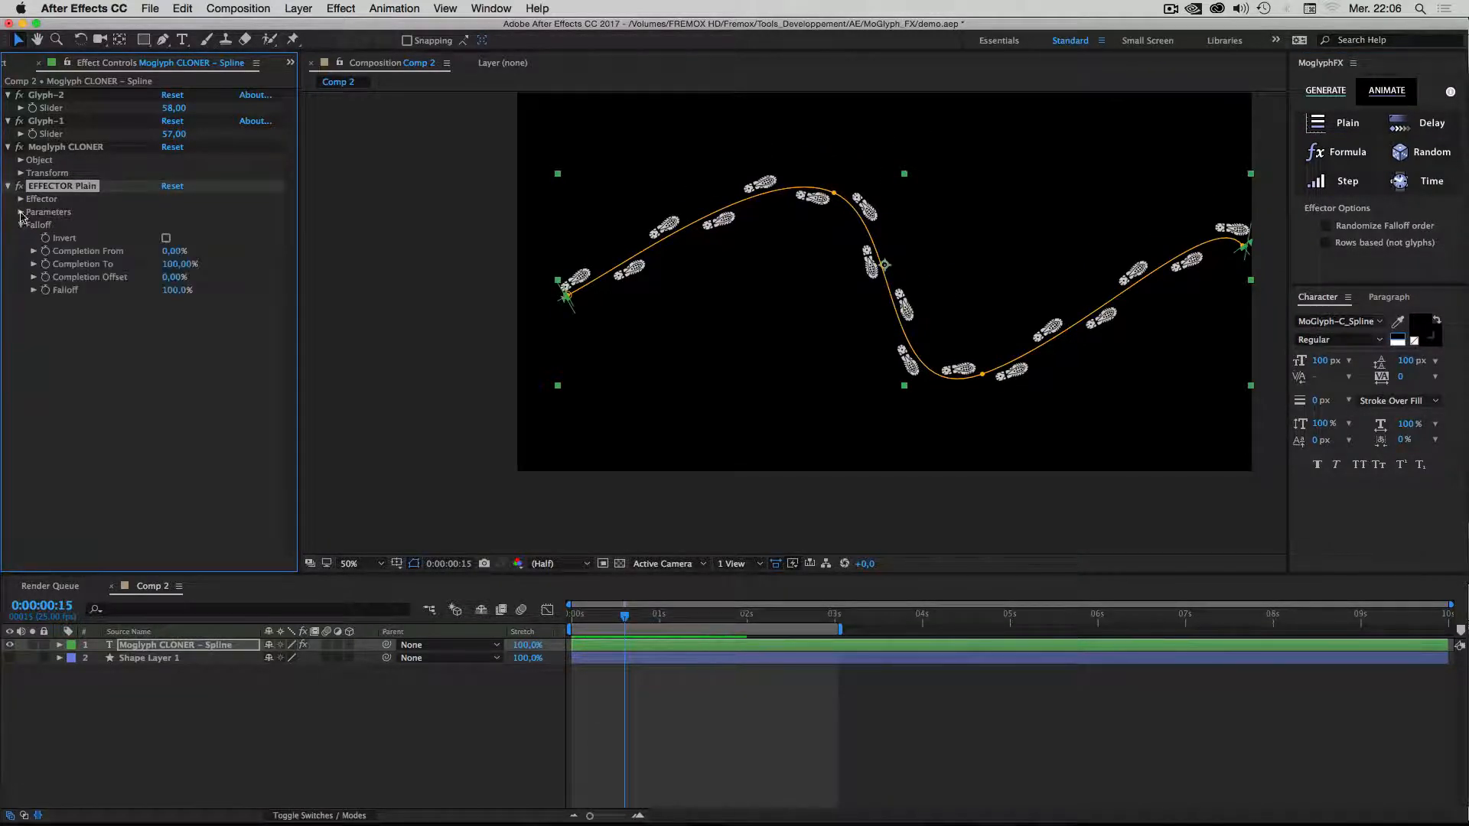
left_click(21, 212)
left_click(34, 225)
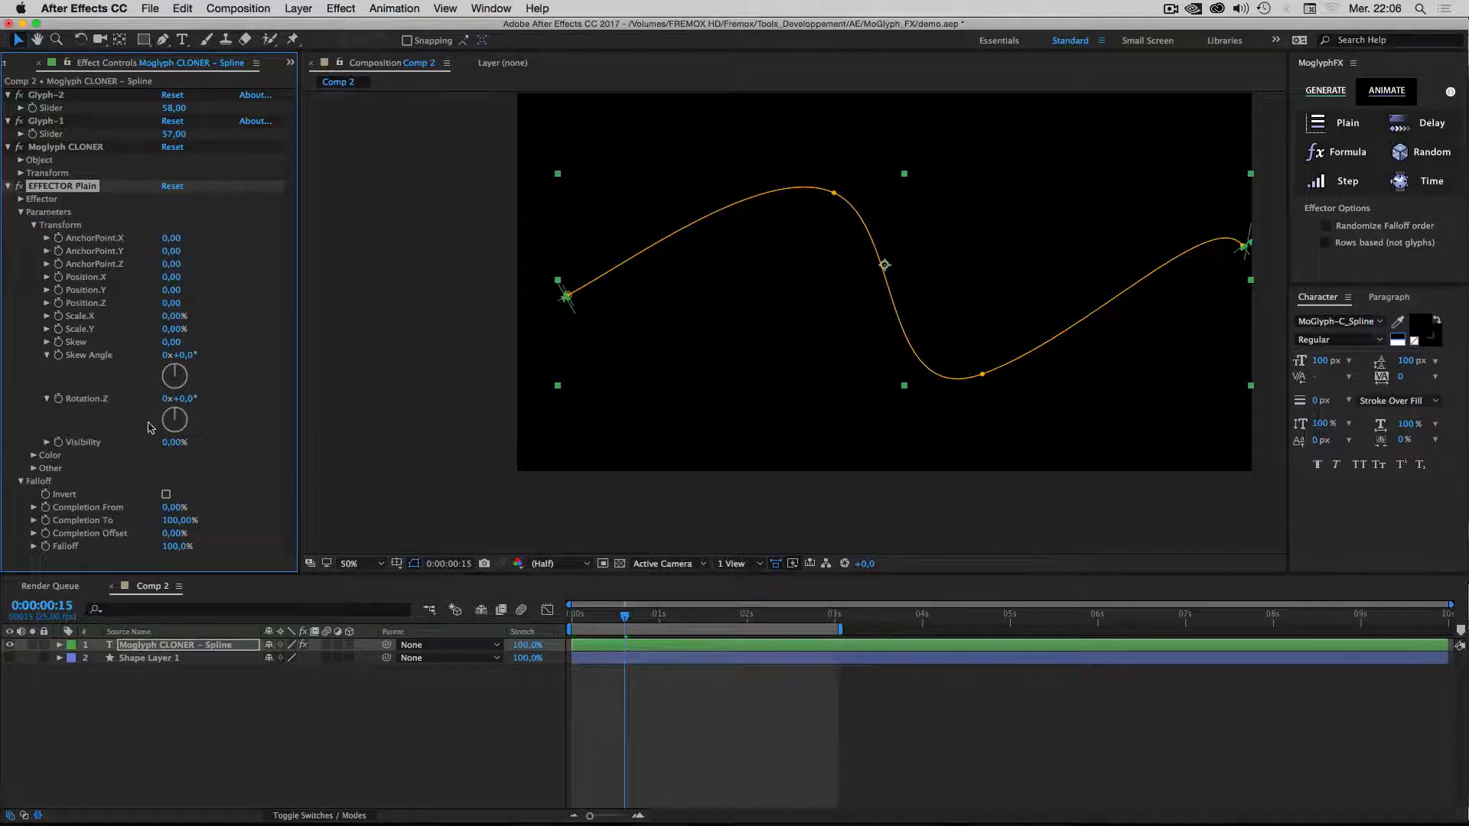
left_click(178, 443)
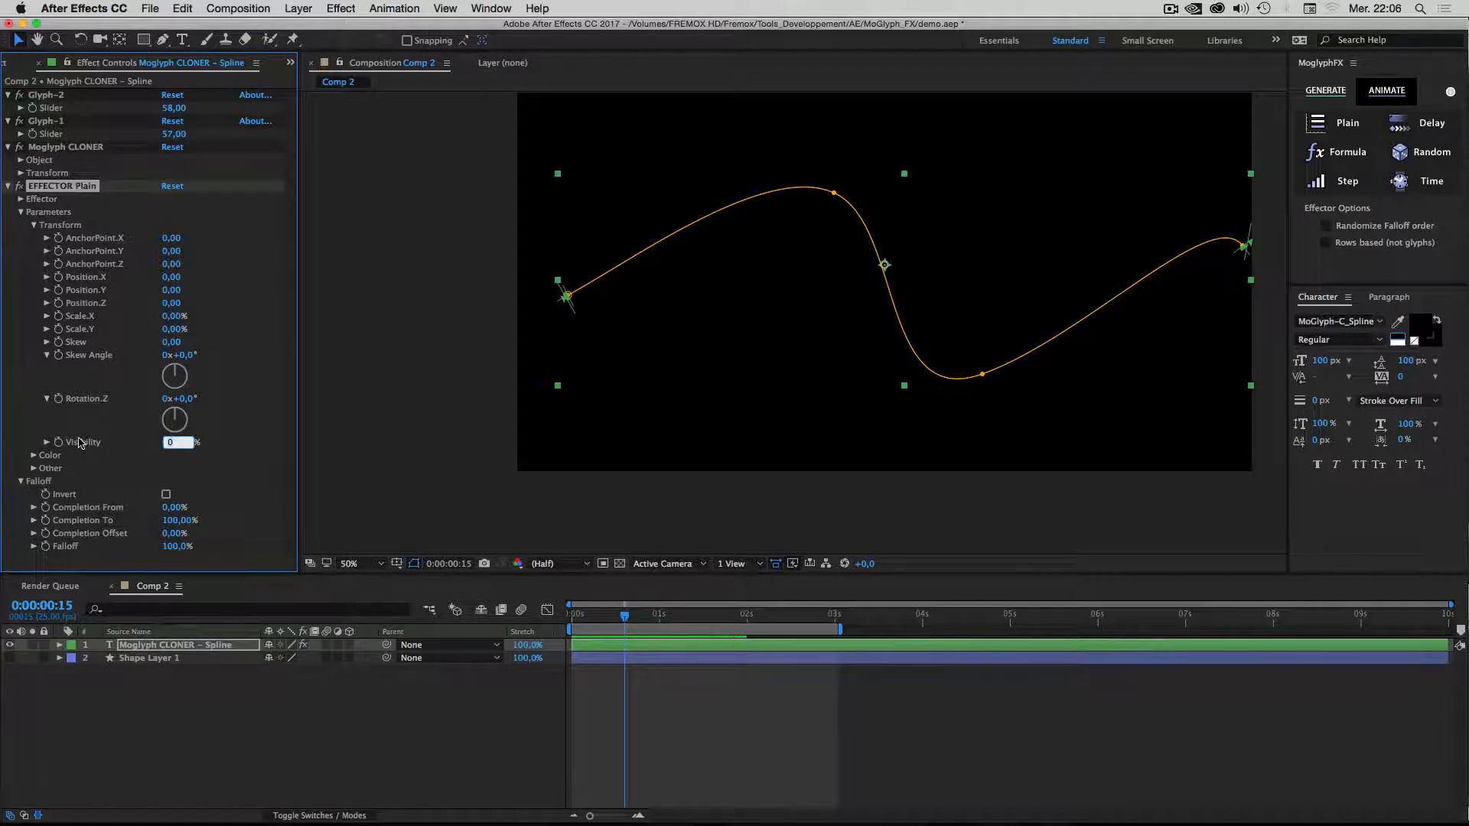
left_click(48, 355)
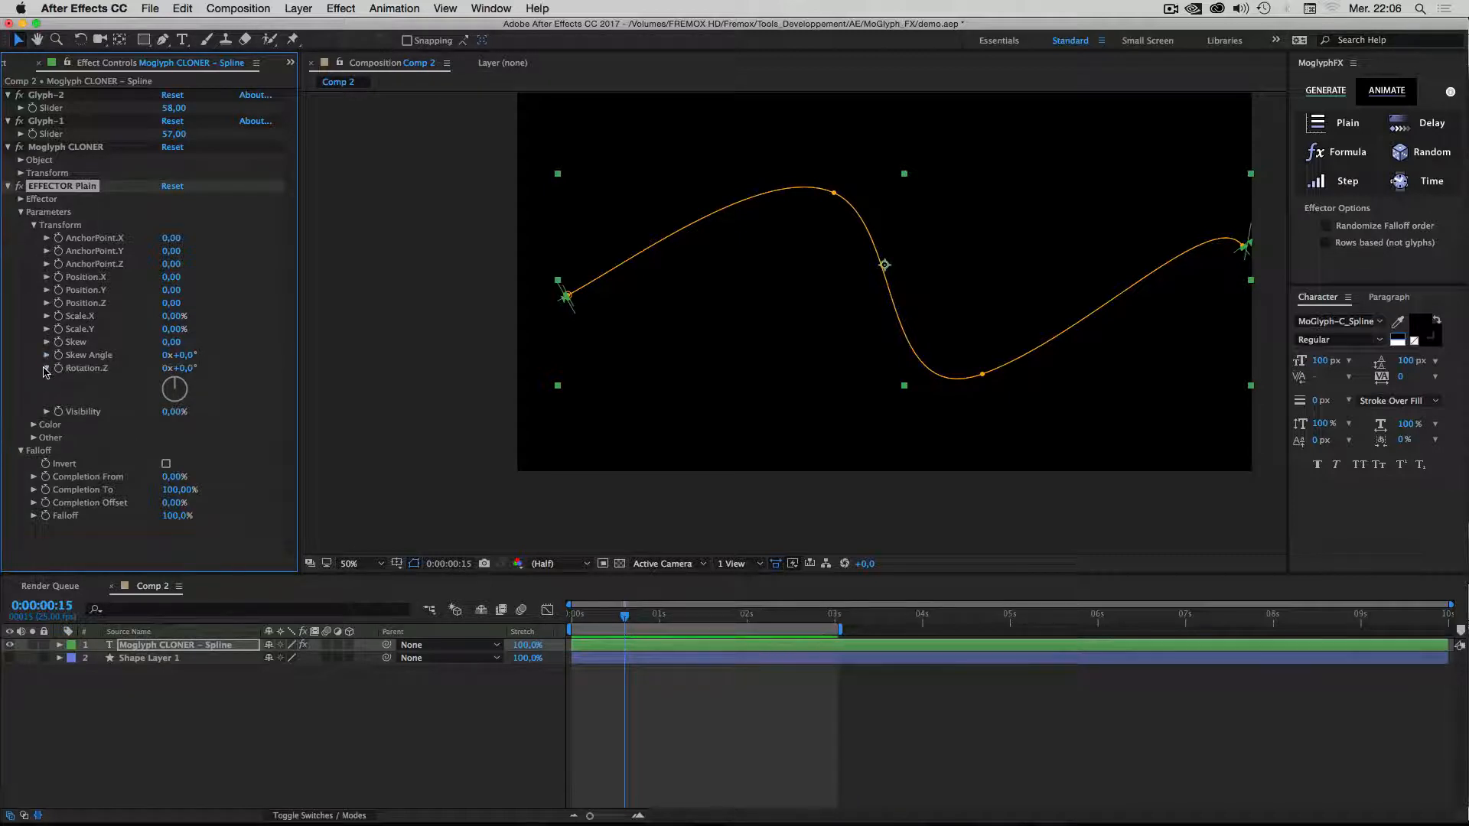
left_click(45, 374)
left_click(107, 544)
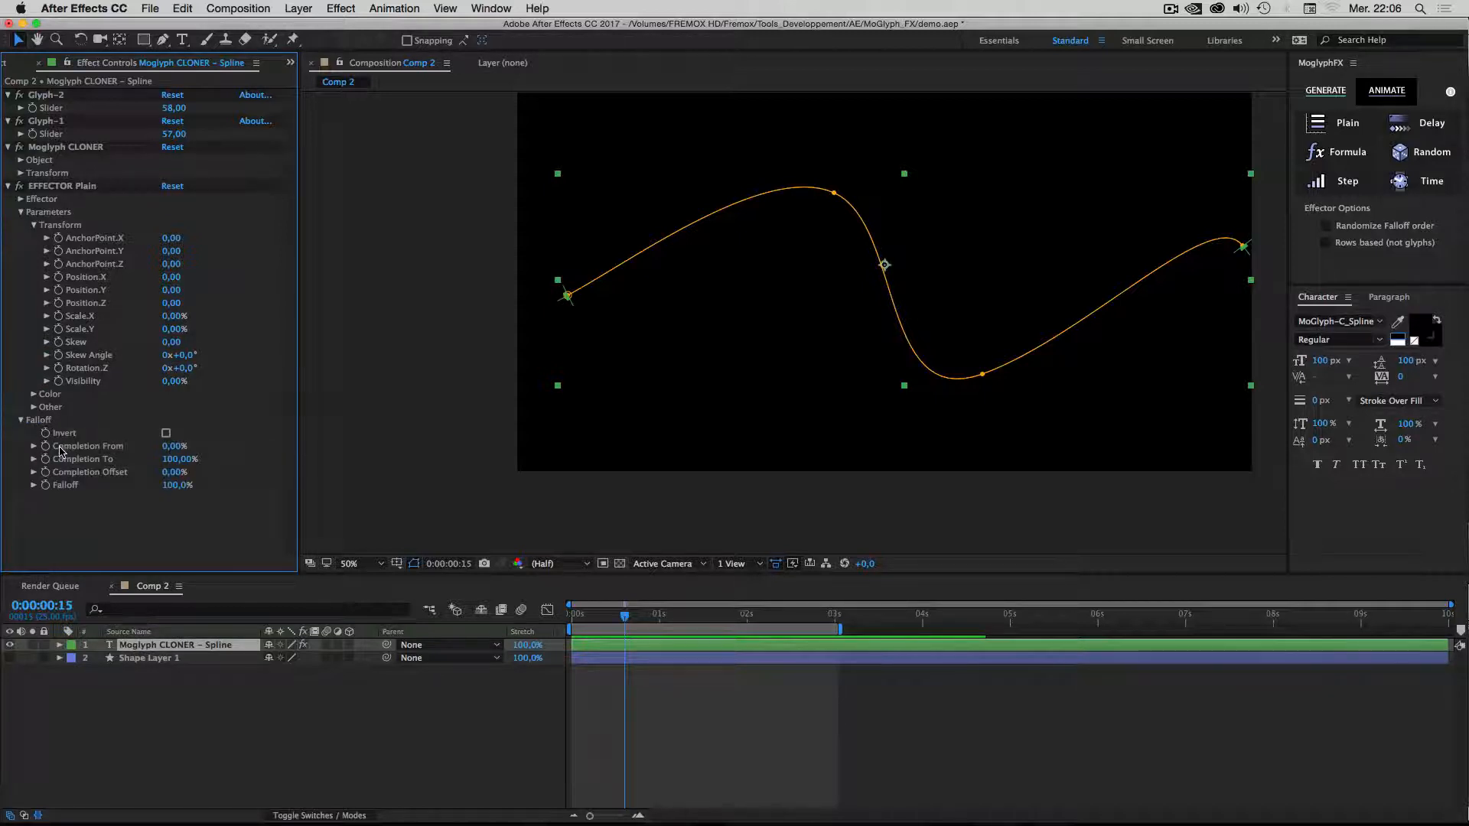
Test other Completion To values in the Plain effector's falloff, and restore the value to 100%.
left_click_drag(182, 463, 146, 438)
left_click(177, 459)
type("100")
key("Return")
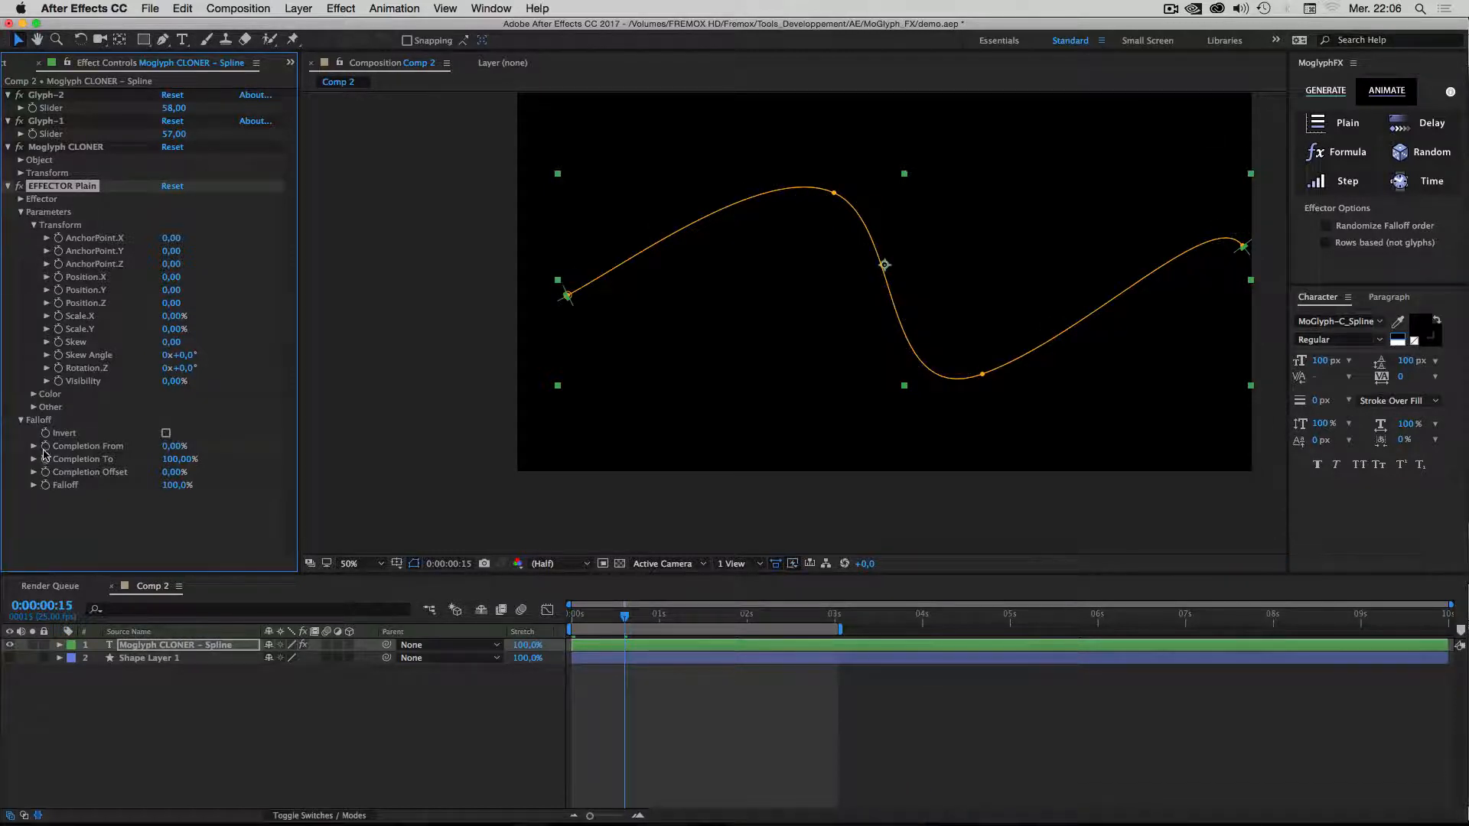
Keyframe the effector's Completion From from 0% at 0:00:00:15 to 100% at 0:00:02:00, and shift both keyframes slightly earlier.
left_click_drag(692, 618, 748, 618)
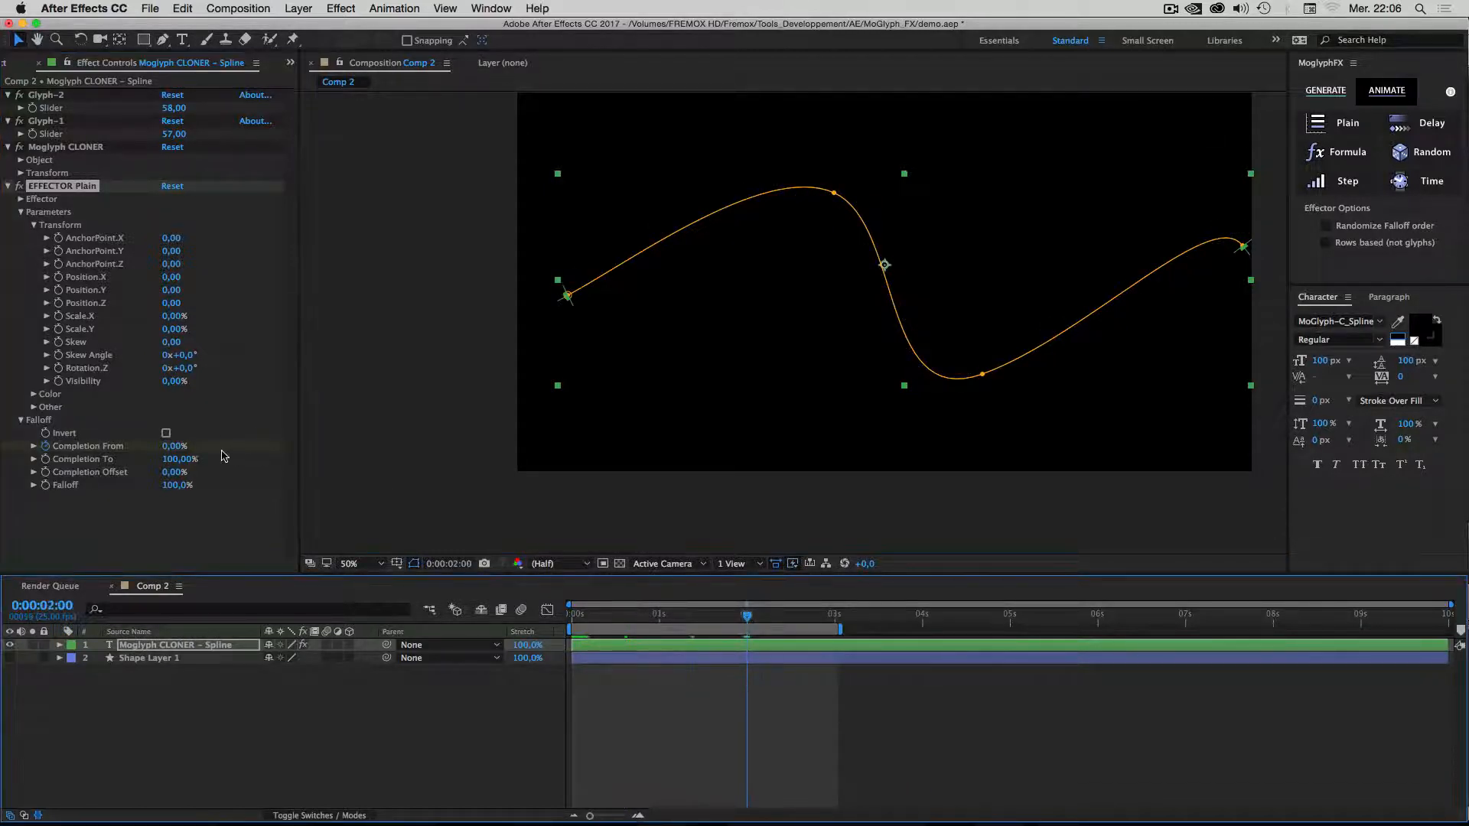
left_click_drag(180, 449, 322, 444)
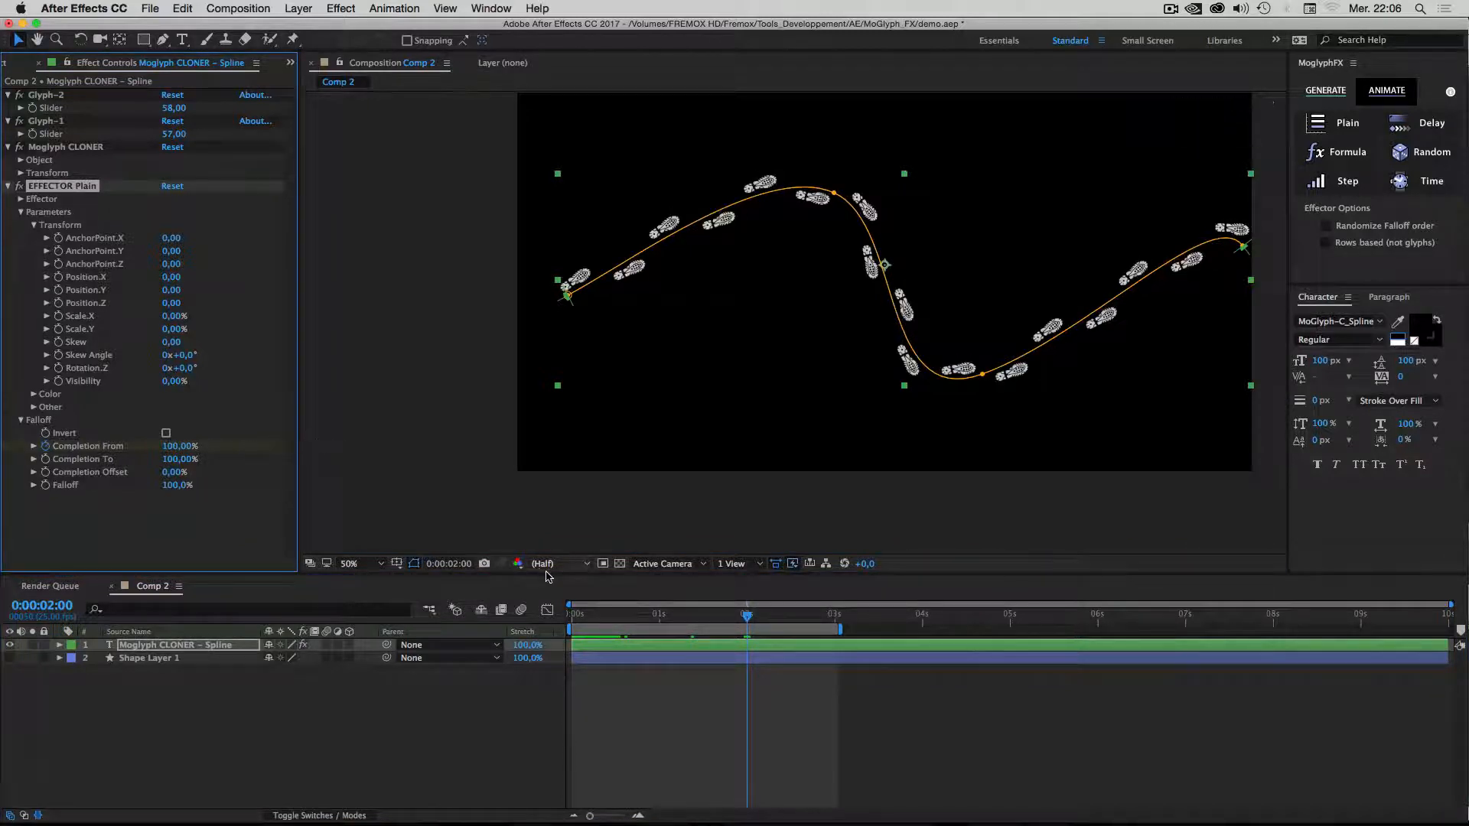
key("u")
left_click_drag(639, 676, 613, 671)
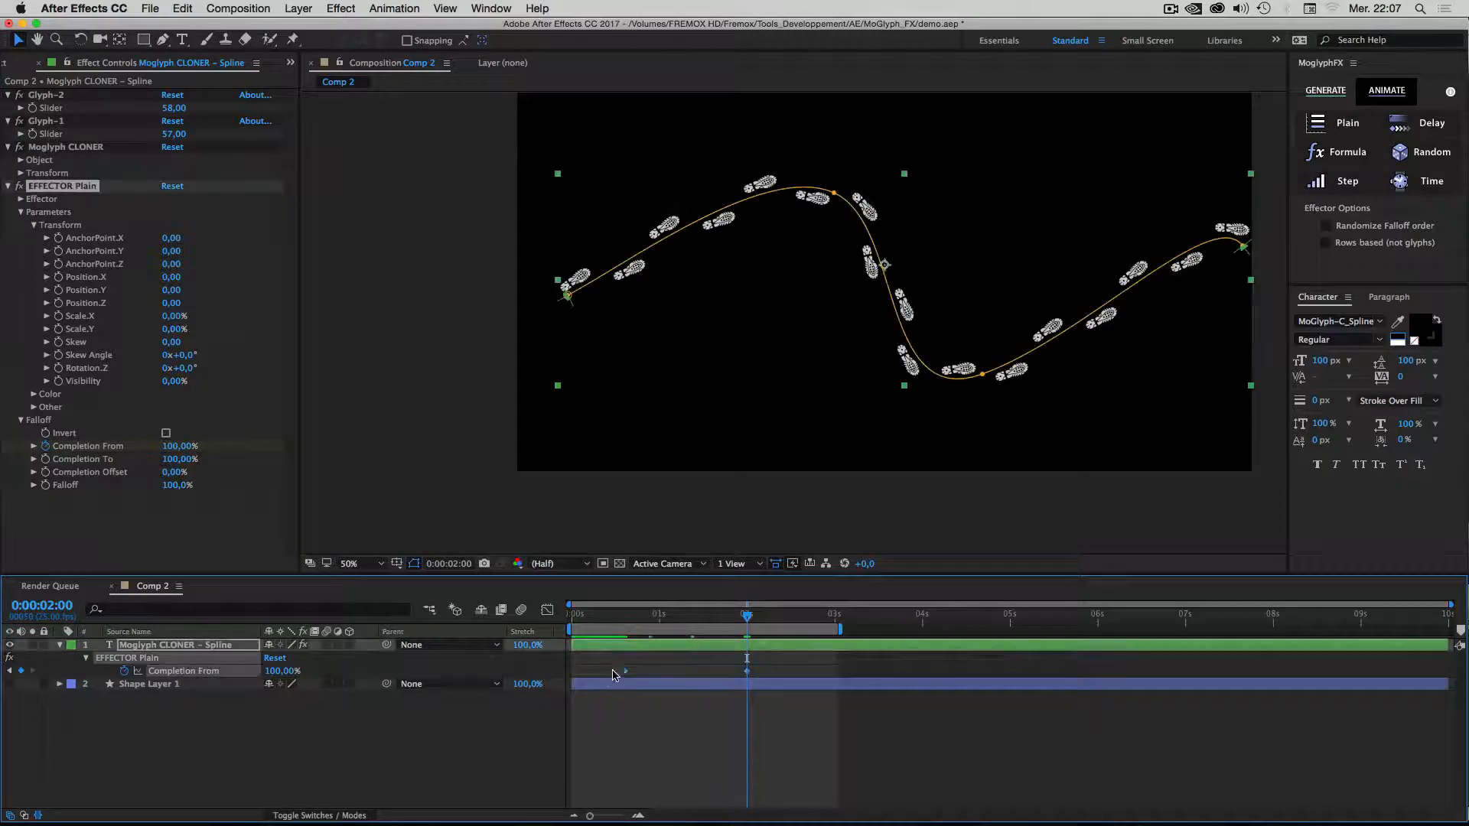
left_click(664, 619)
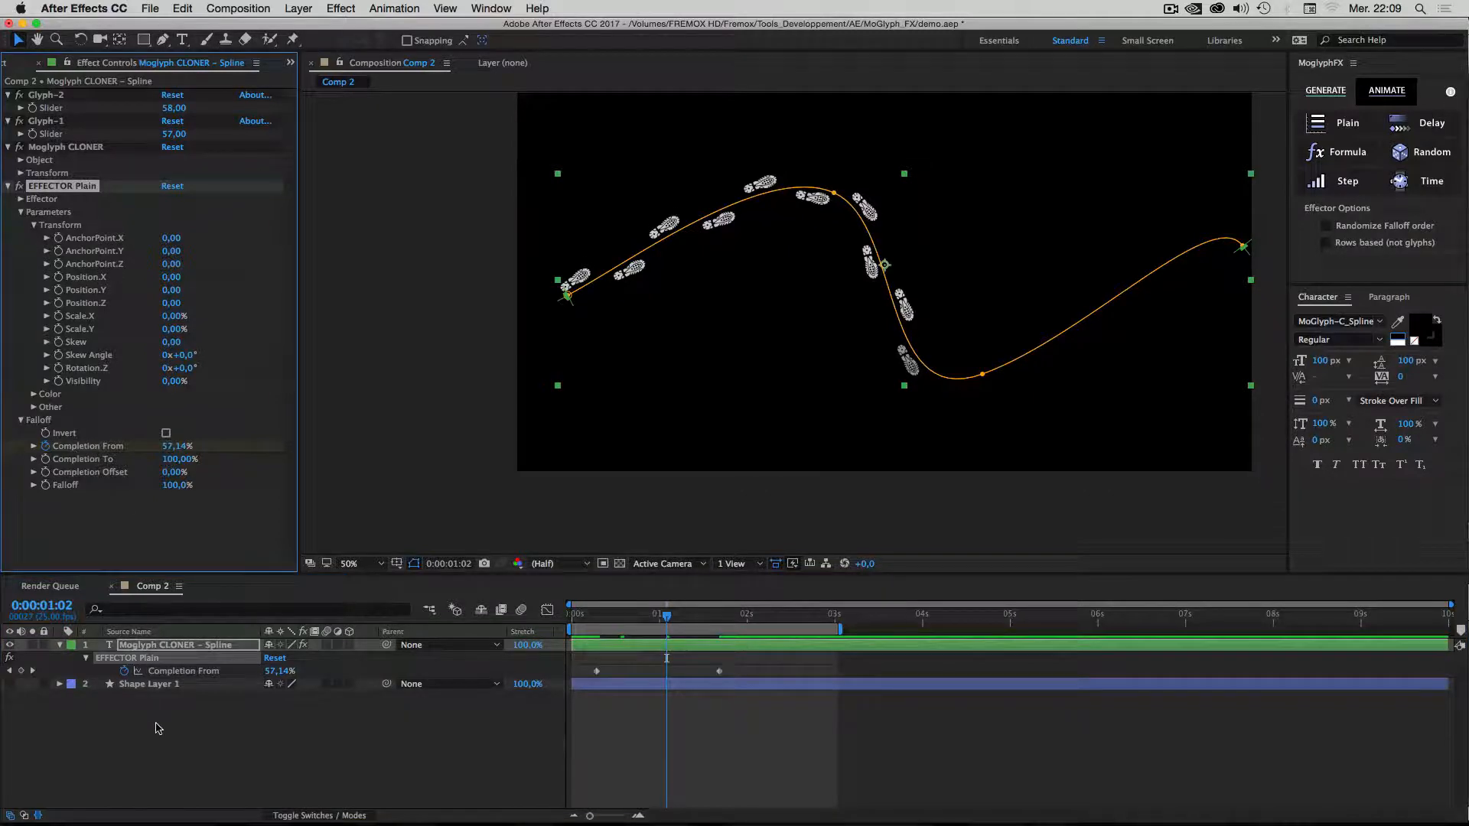
Delete both the Moglyph CLONER – Spline layer and Shape Layer 1 from Comp 2.
left_click(156, 730)
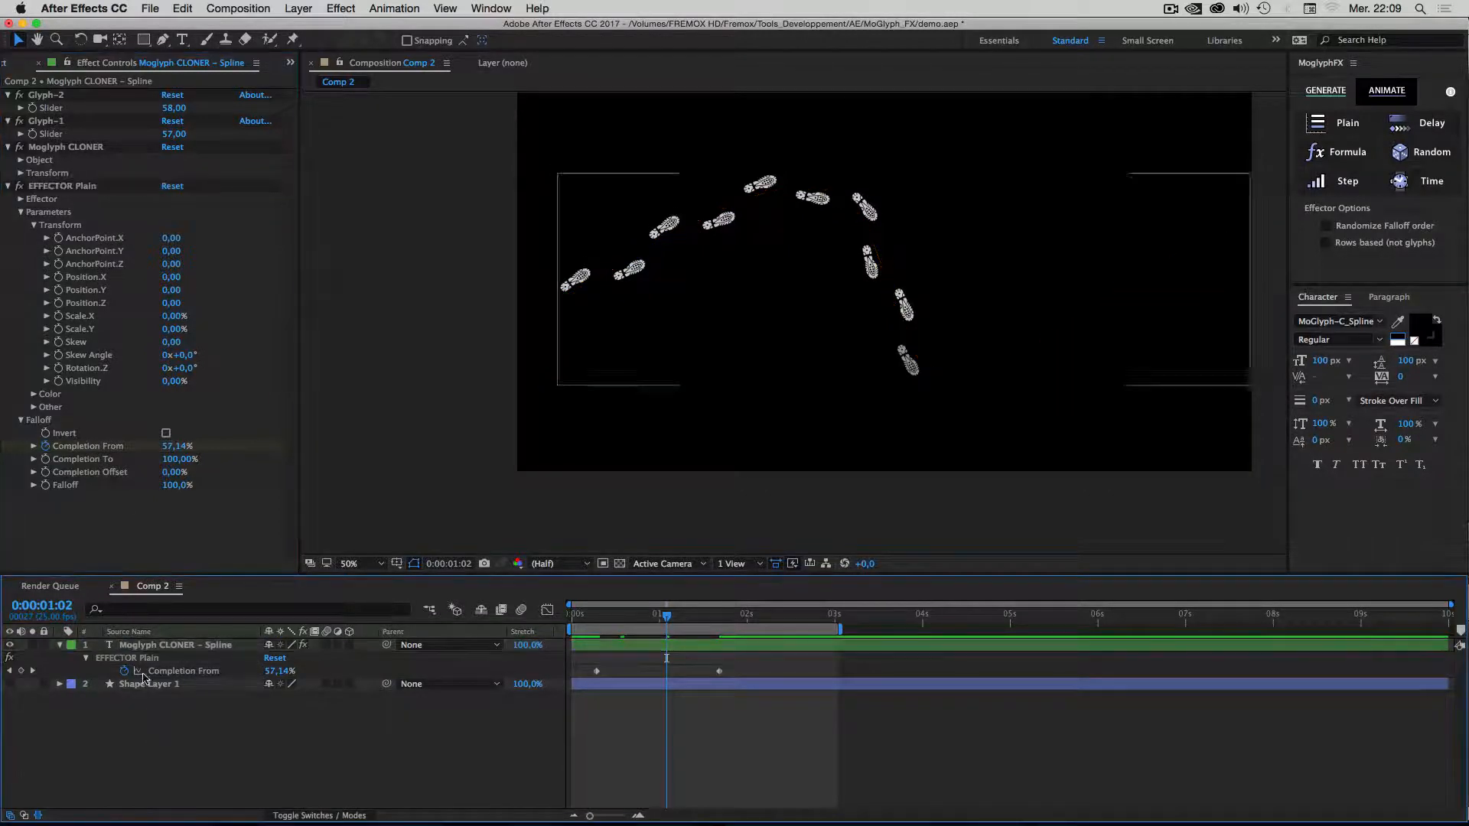
left_click(138, 685)
left_click(135, 648, "shift")
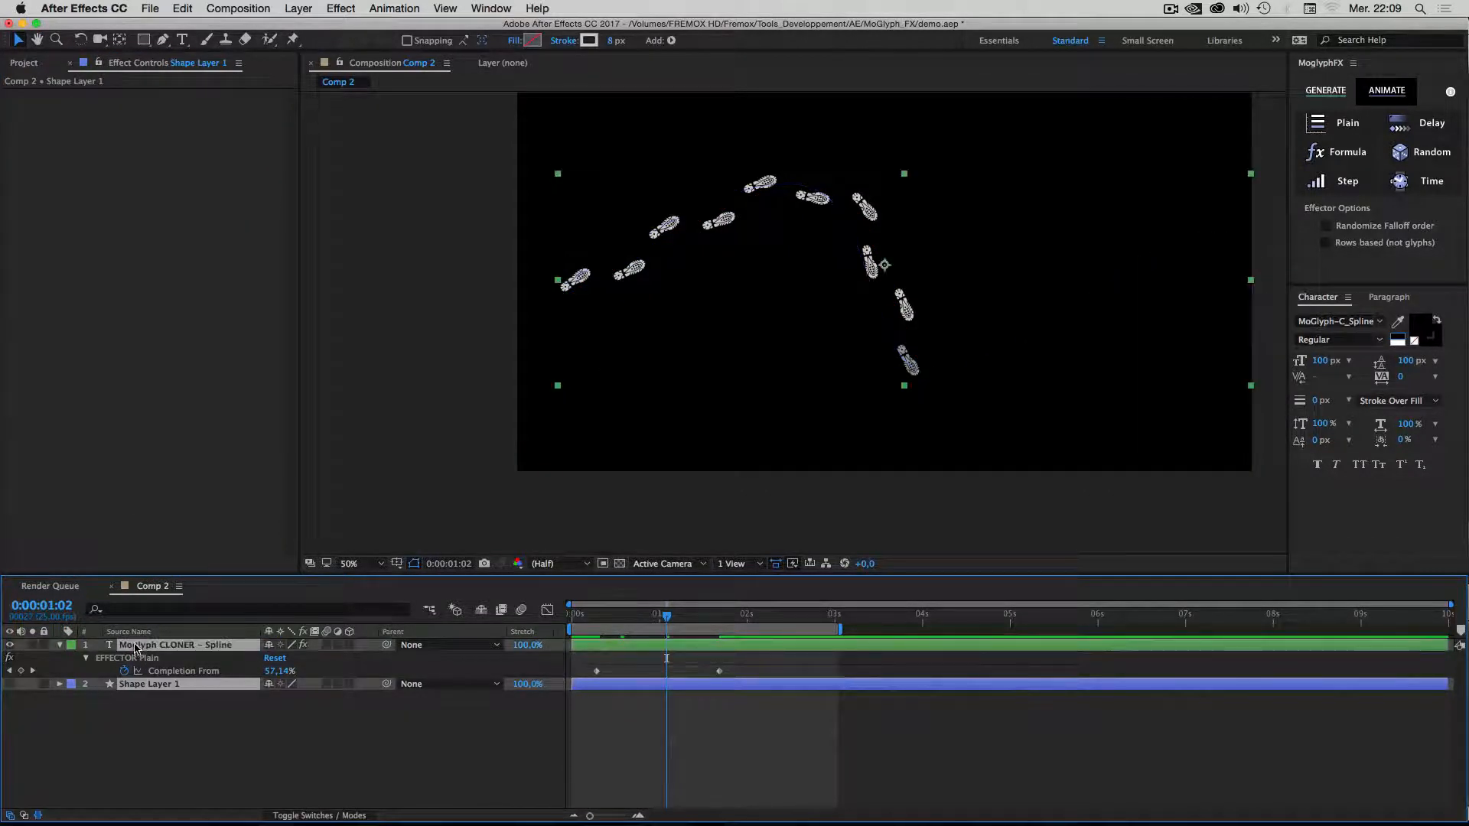
key("Delete")
Draw an open, question-mark-like path with five points, curling inward at its upper end, using the Pen tool.
key("g")
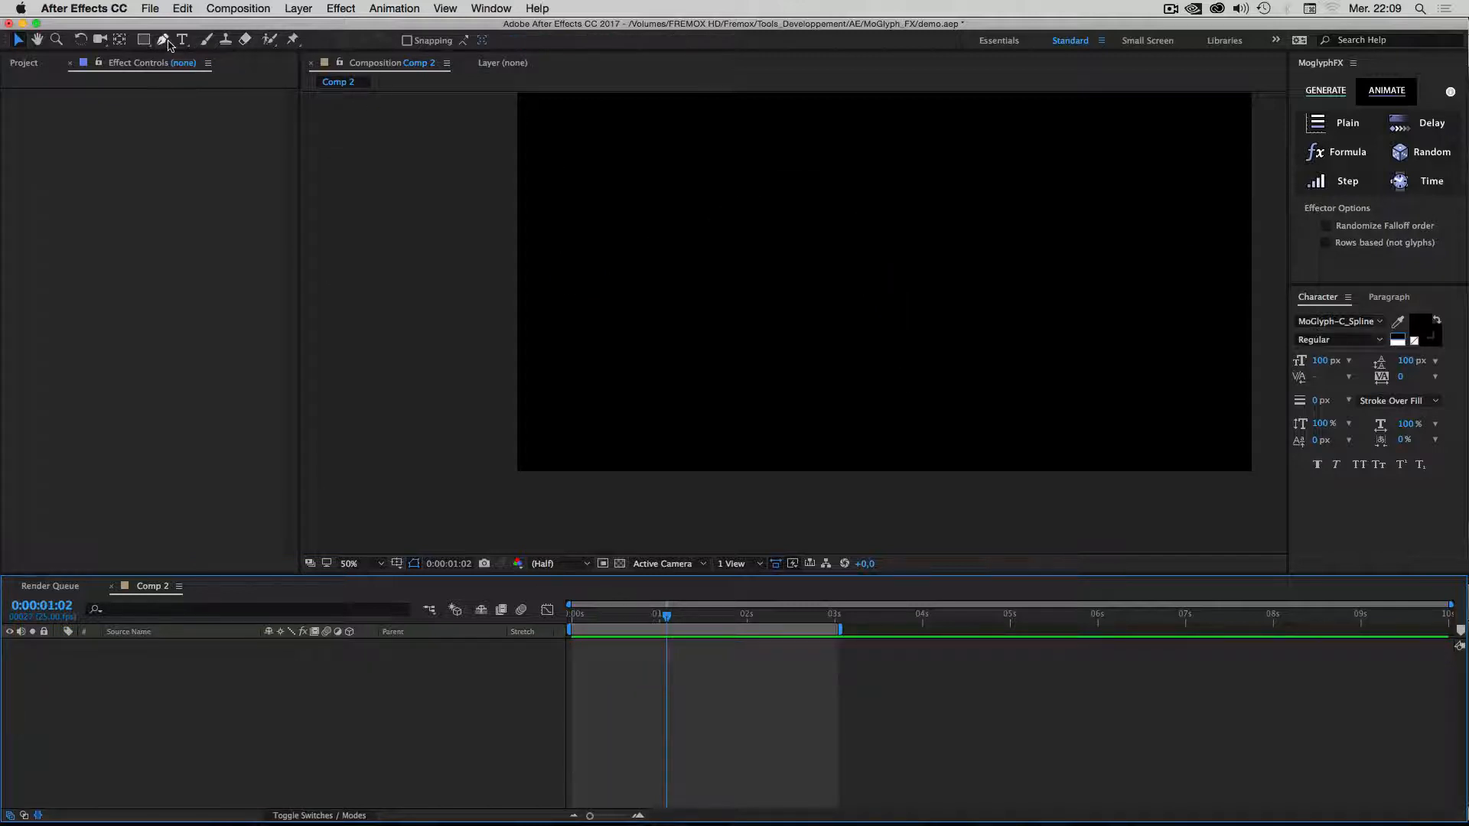
left_click_drag(792, 436, 807, 394)
left_click_drag(926, 334, 1000, 306)
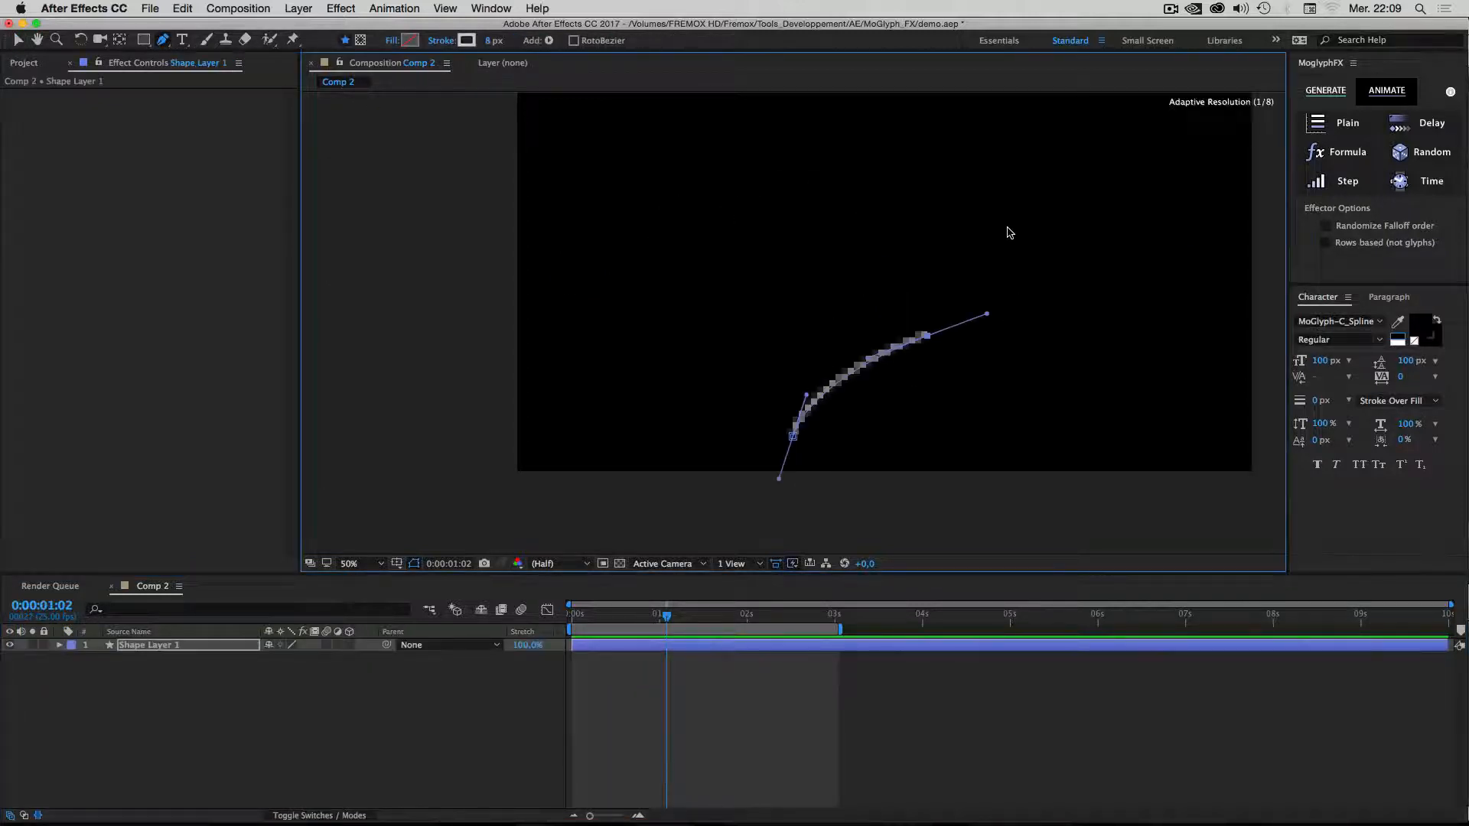
left_click(895, 169)
left_click_drag(857, 174, 791, 285)
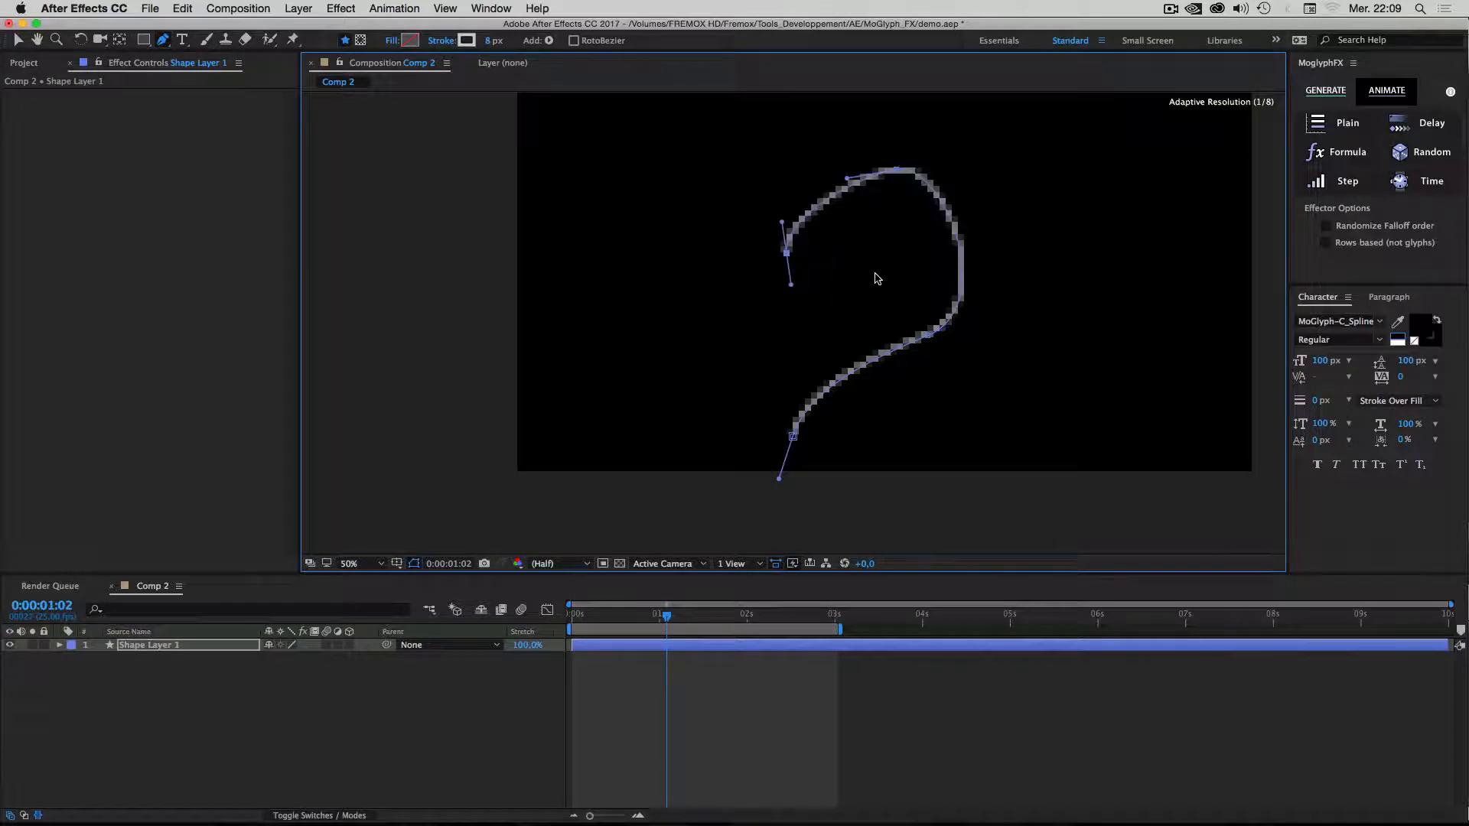
left_click_drag(881, 256, 875, 152)
left_click(19, 39)
Round out the curled path by reshaping the topmost point's handles, and move its inner end point to tighten the curl.
left_click(921, 148)
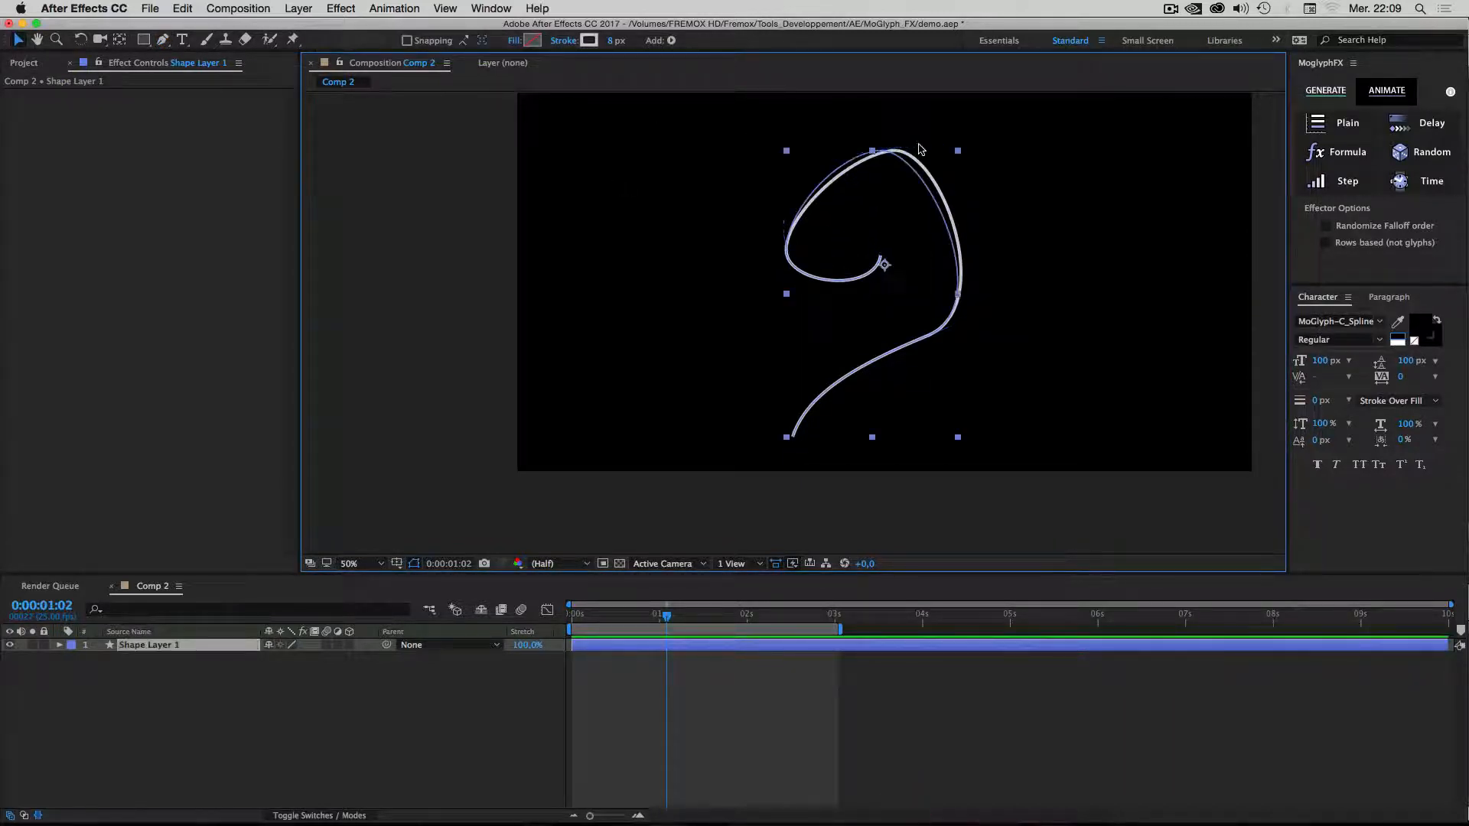
double_click(876, 151)
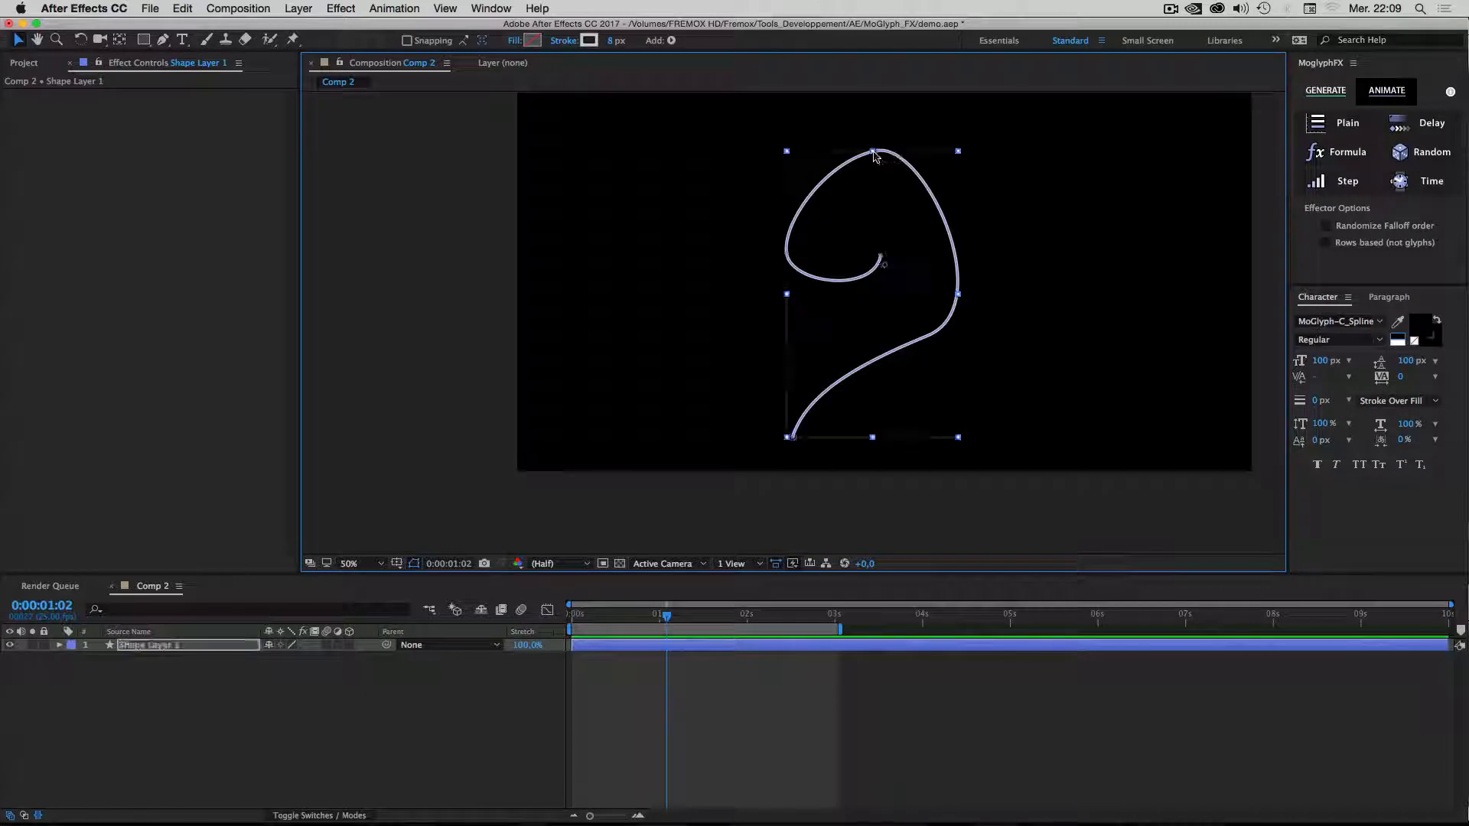
left_click(787, 253)
left_click_drag(826, 157, 821, 146)
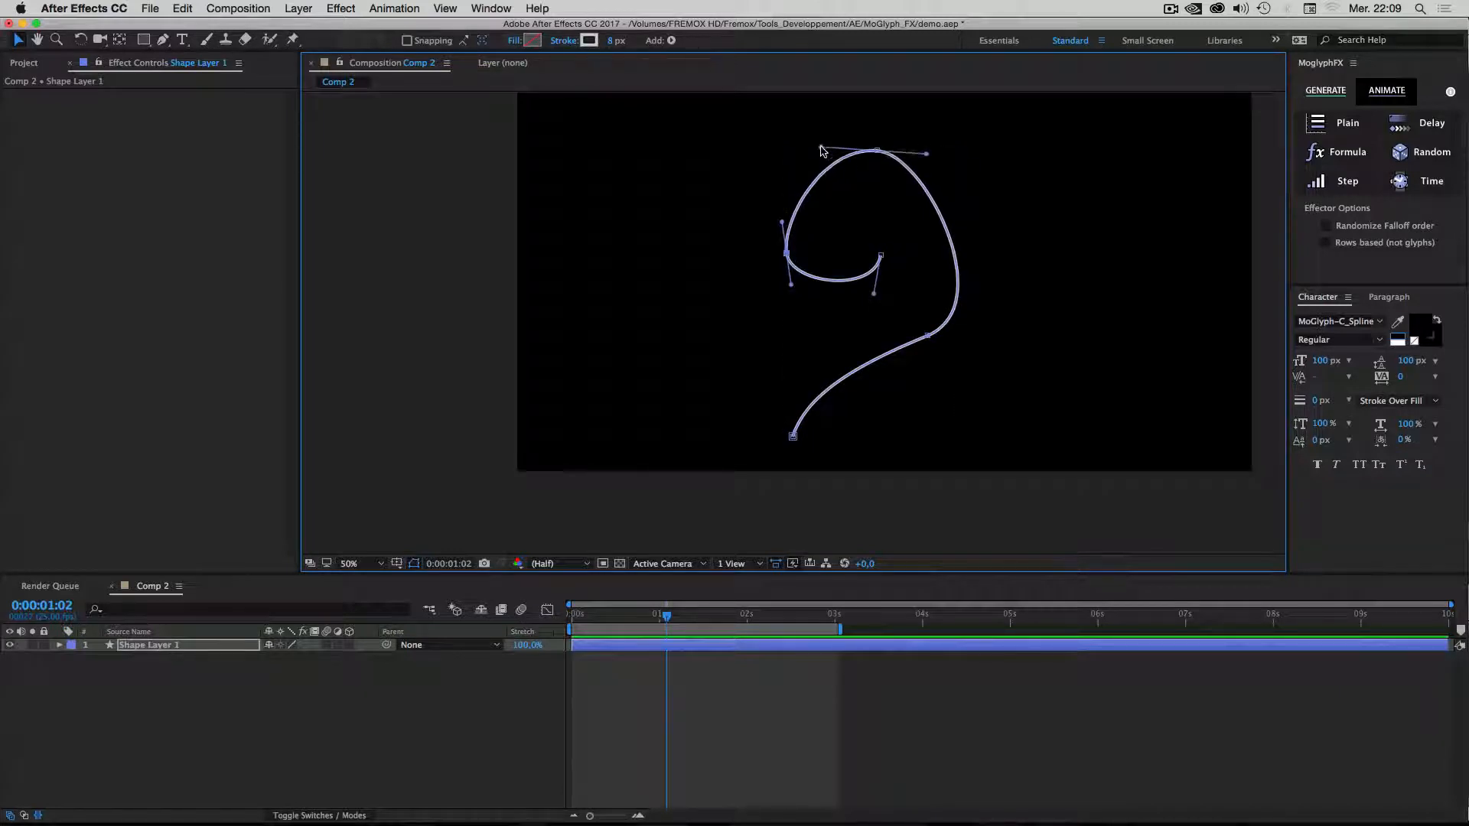
left_click(877, 151)
left_click_drag(926, 156, 984, 145)
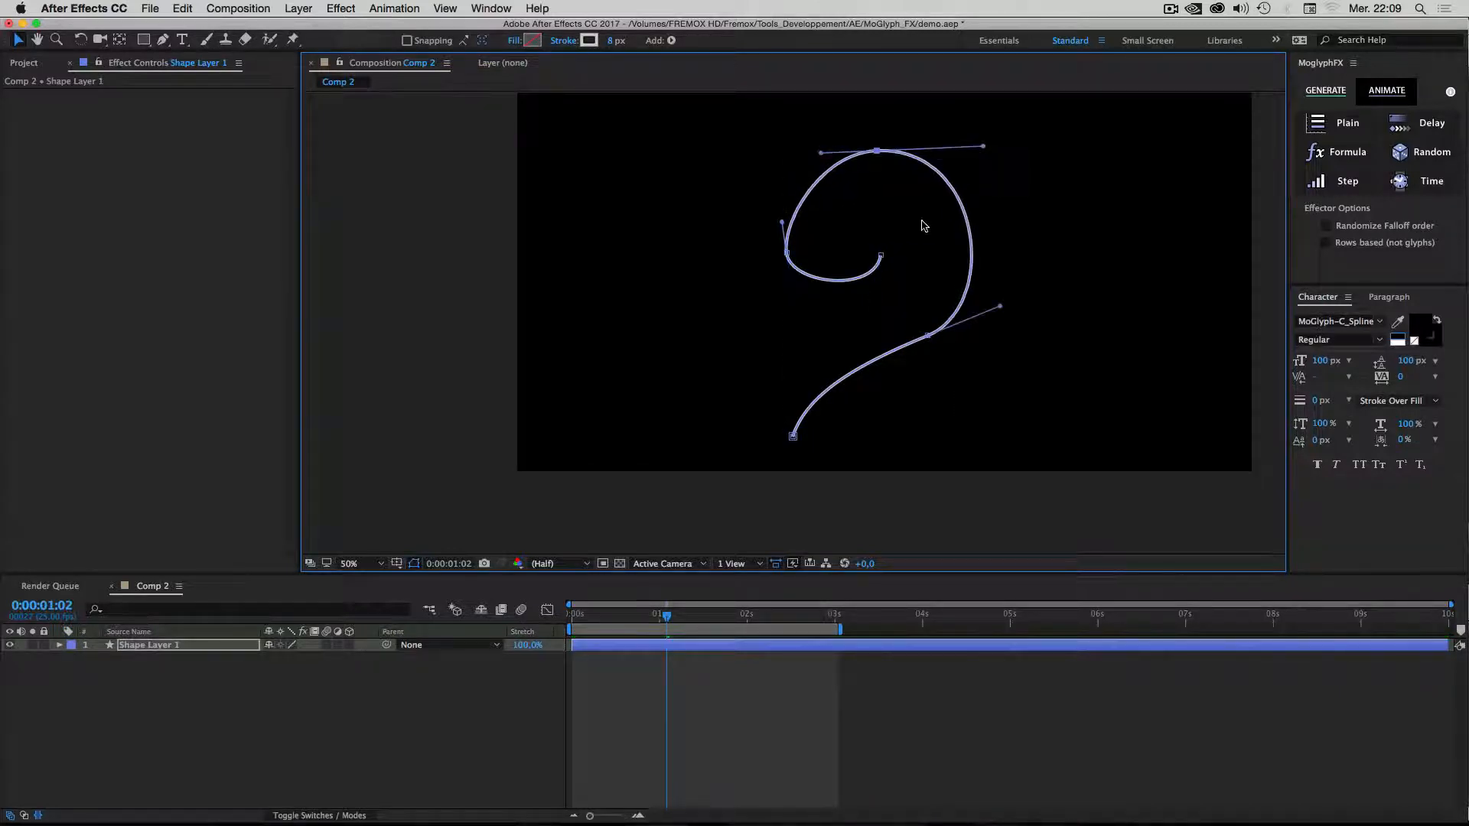
left_click_drag(880, 256, 851, 266)
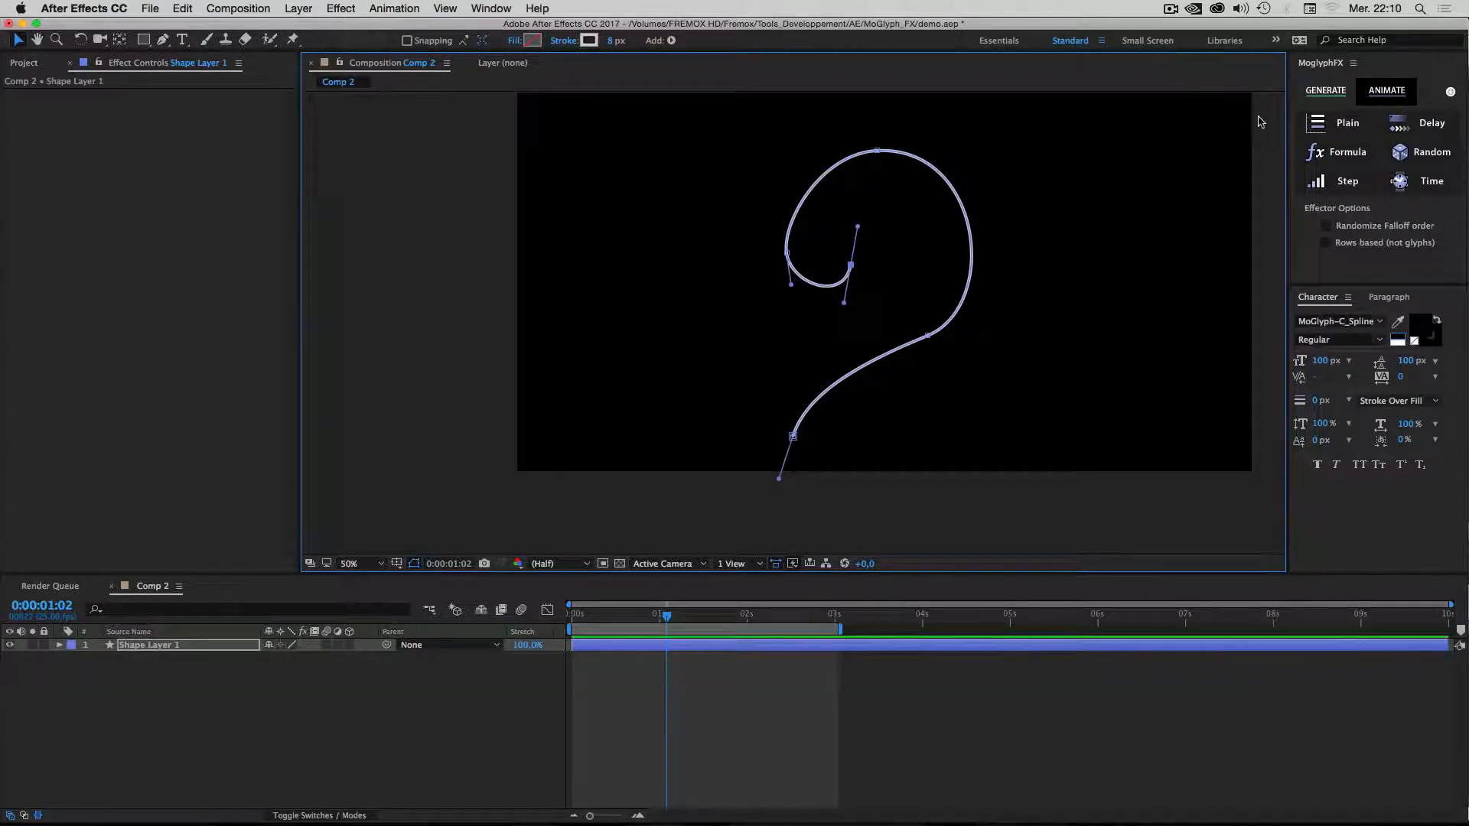
Generate a MoGlyph-C_Spline cloner along the curled path, and hide Shape Layer 1.
left_click(1326, 90)
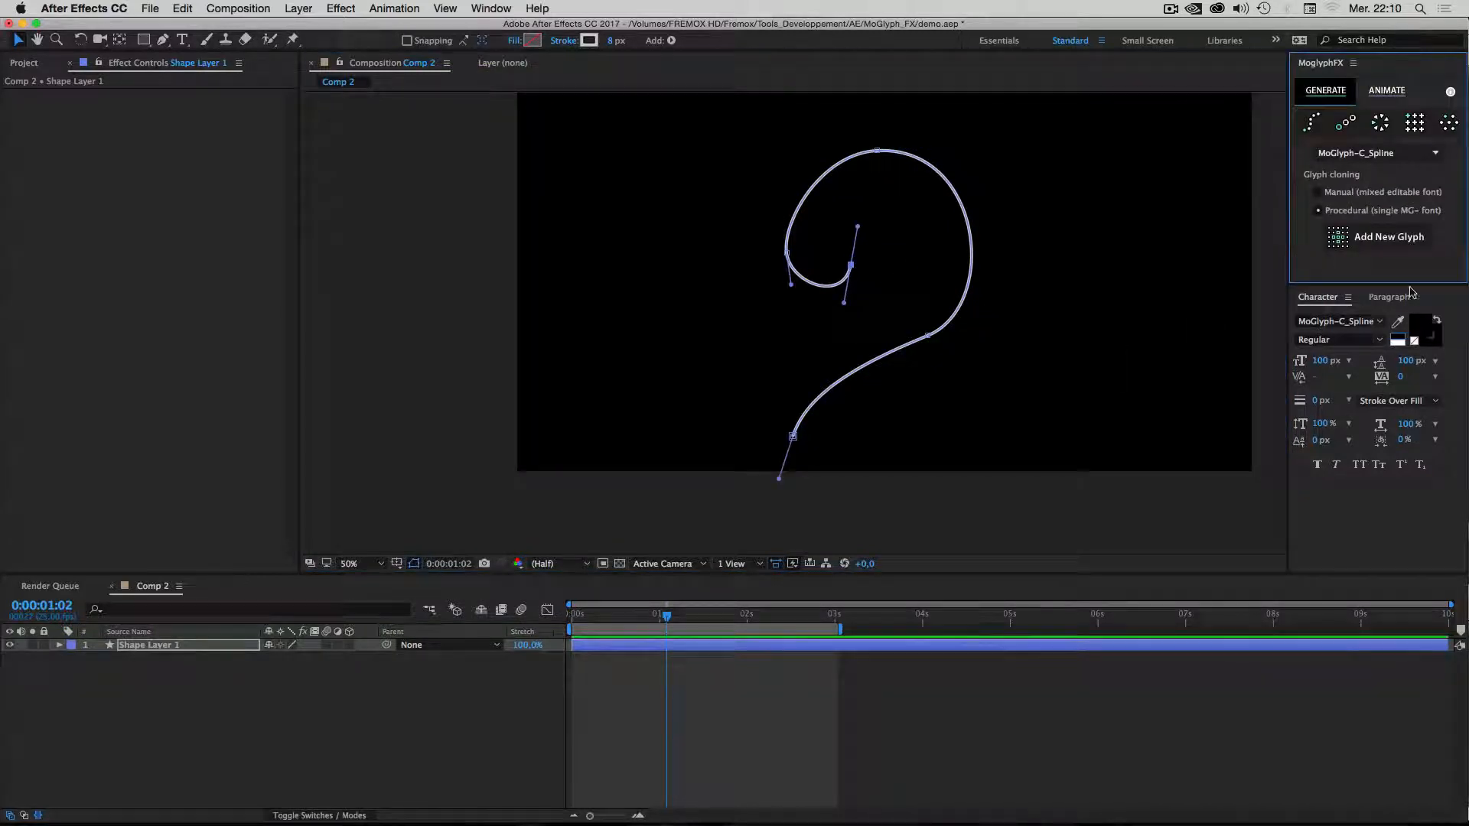
left_click(1310, 123)
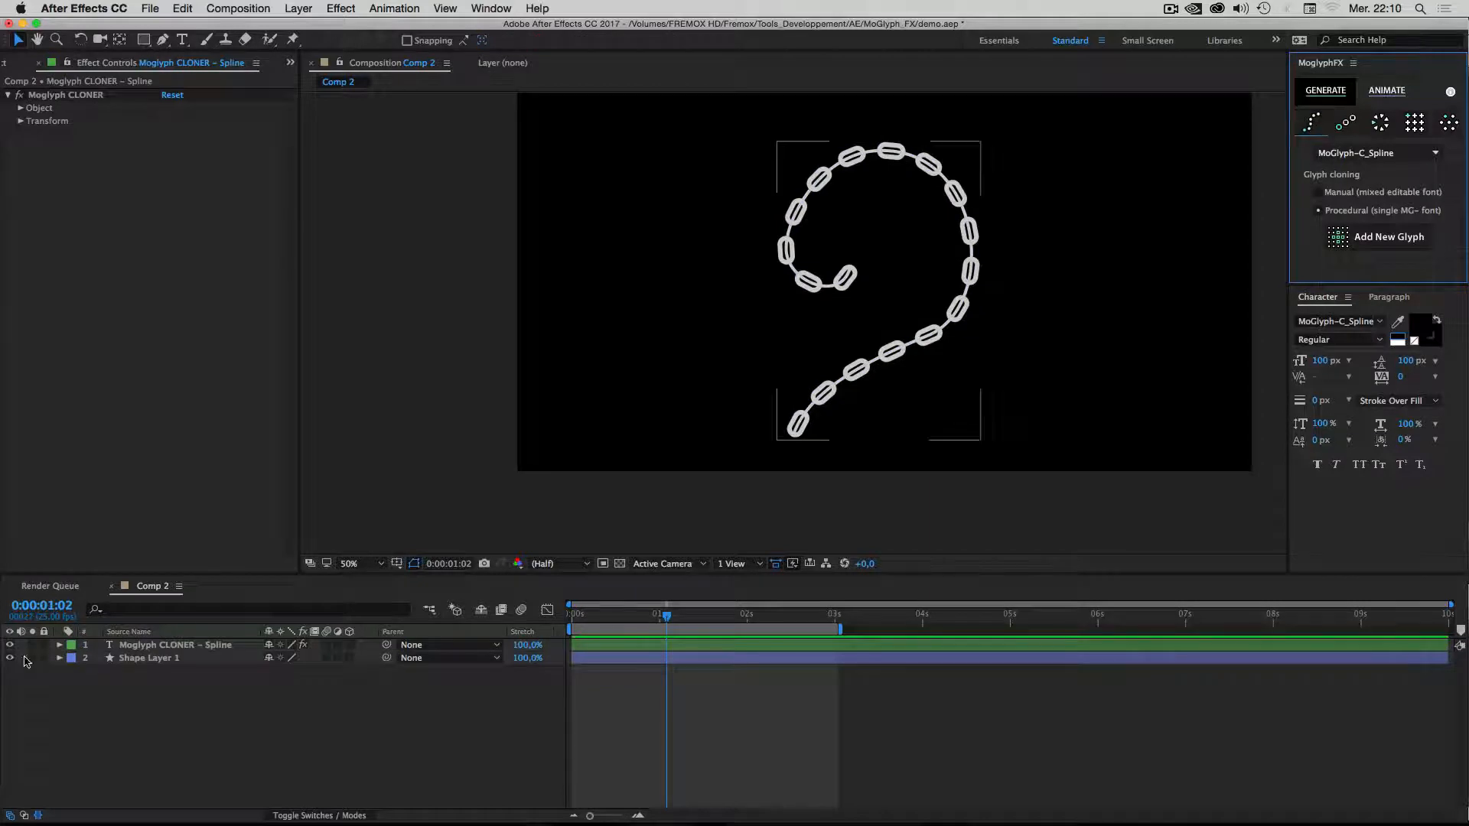
left_click(168, 645)
left_click(9, 658)
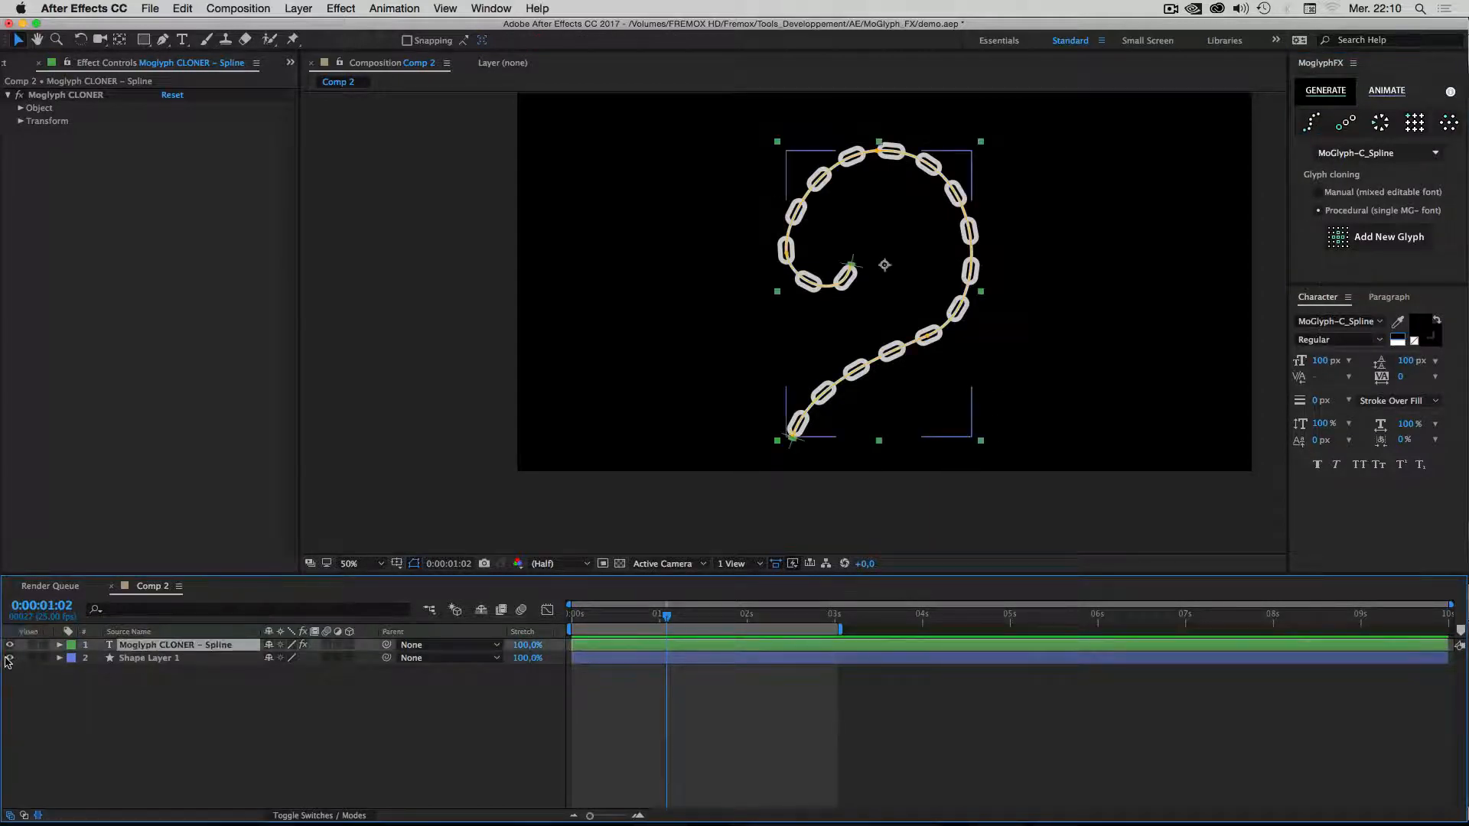
Add the five curl glyphs, from the smallest hook to the full spiral, as procedural clone shapes on the spline cloner.
left_click(1353, 240)
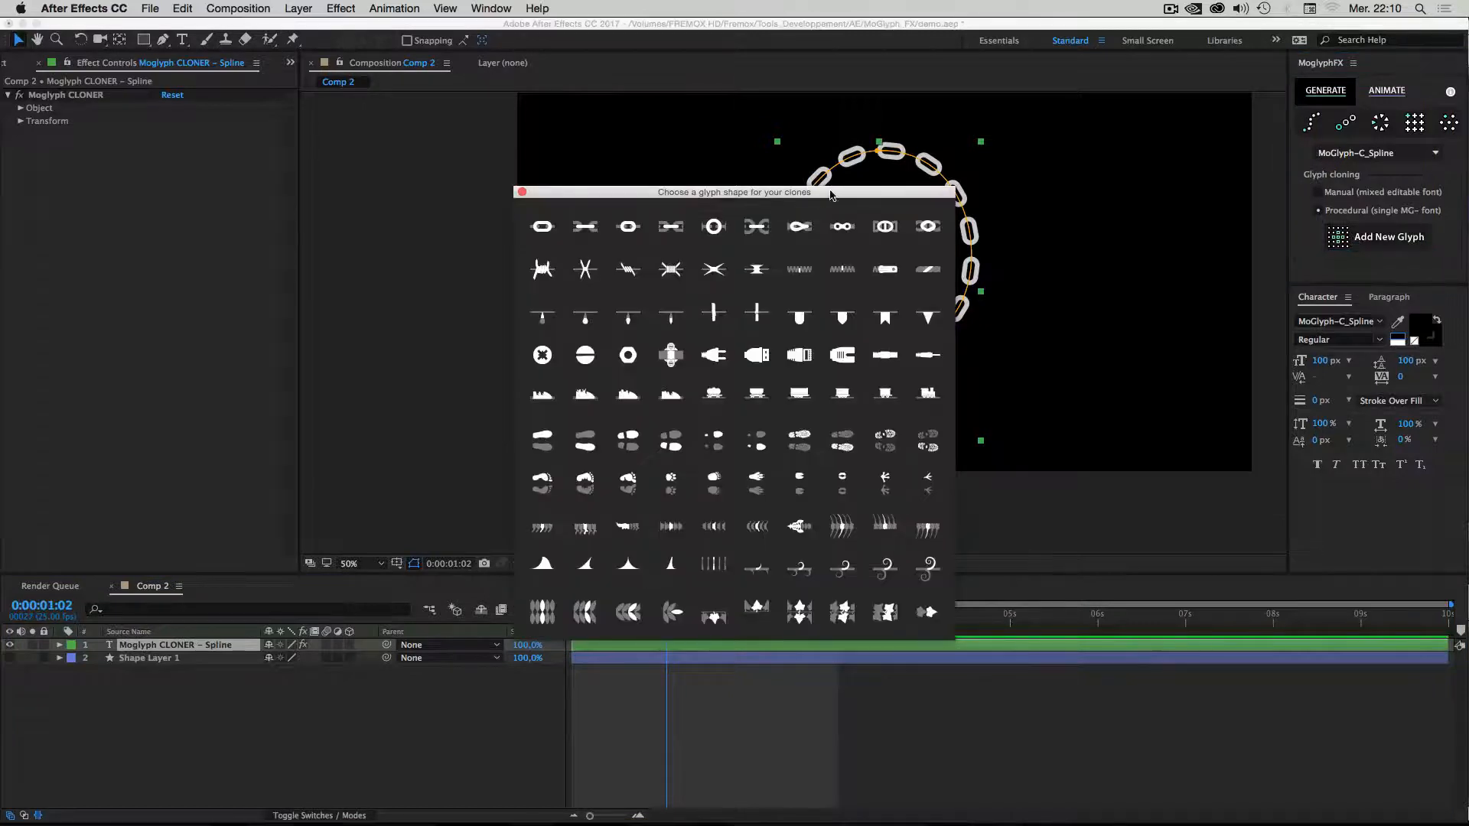
left_click_drag(832, 195, 1272, 227)
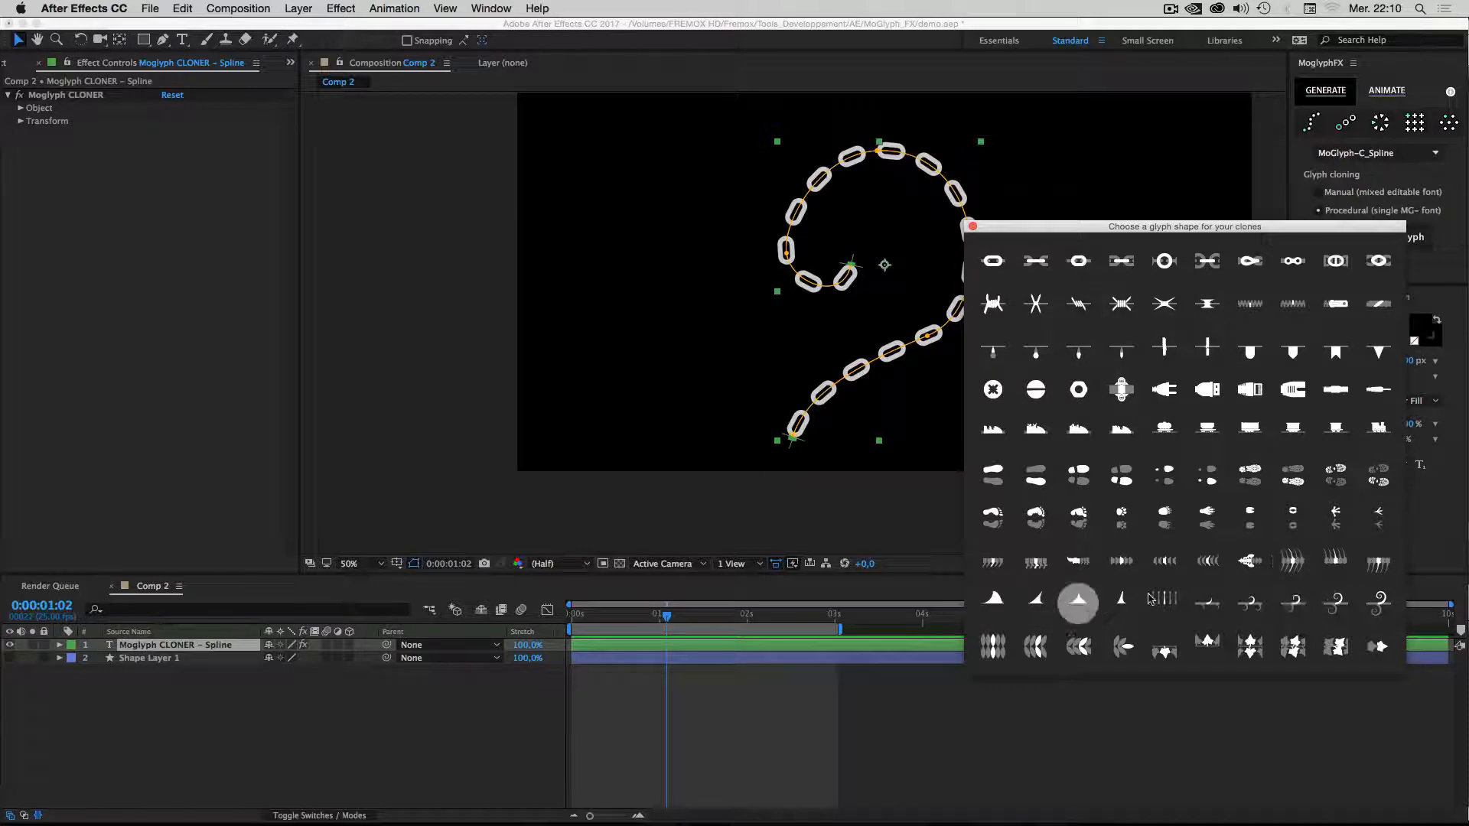
left_click(1207, 606)
left_click(1249, 606)
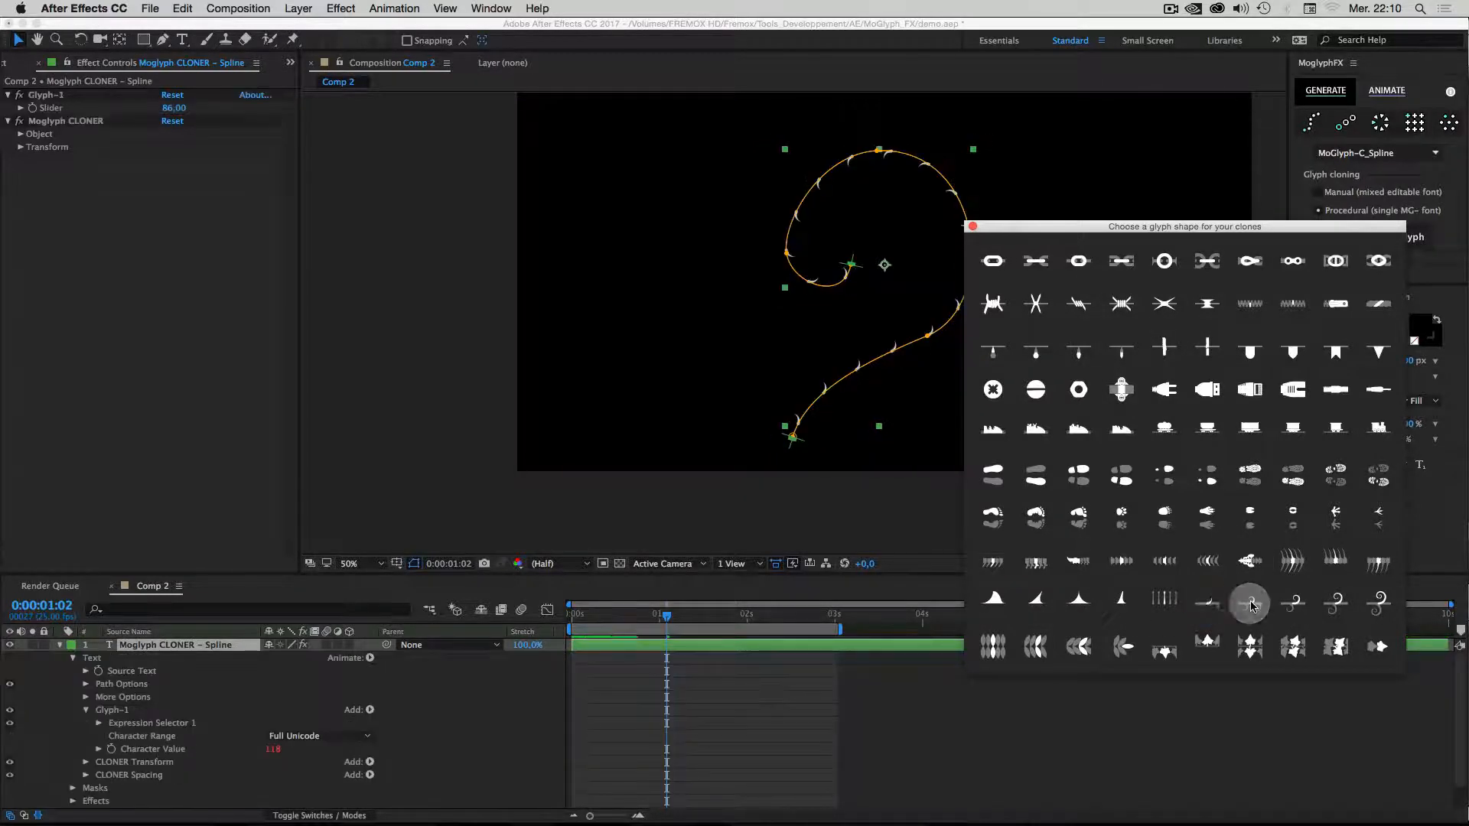
left_click(1292, 605)
left_click(1335, 604)
left_click(1378, 606)
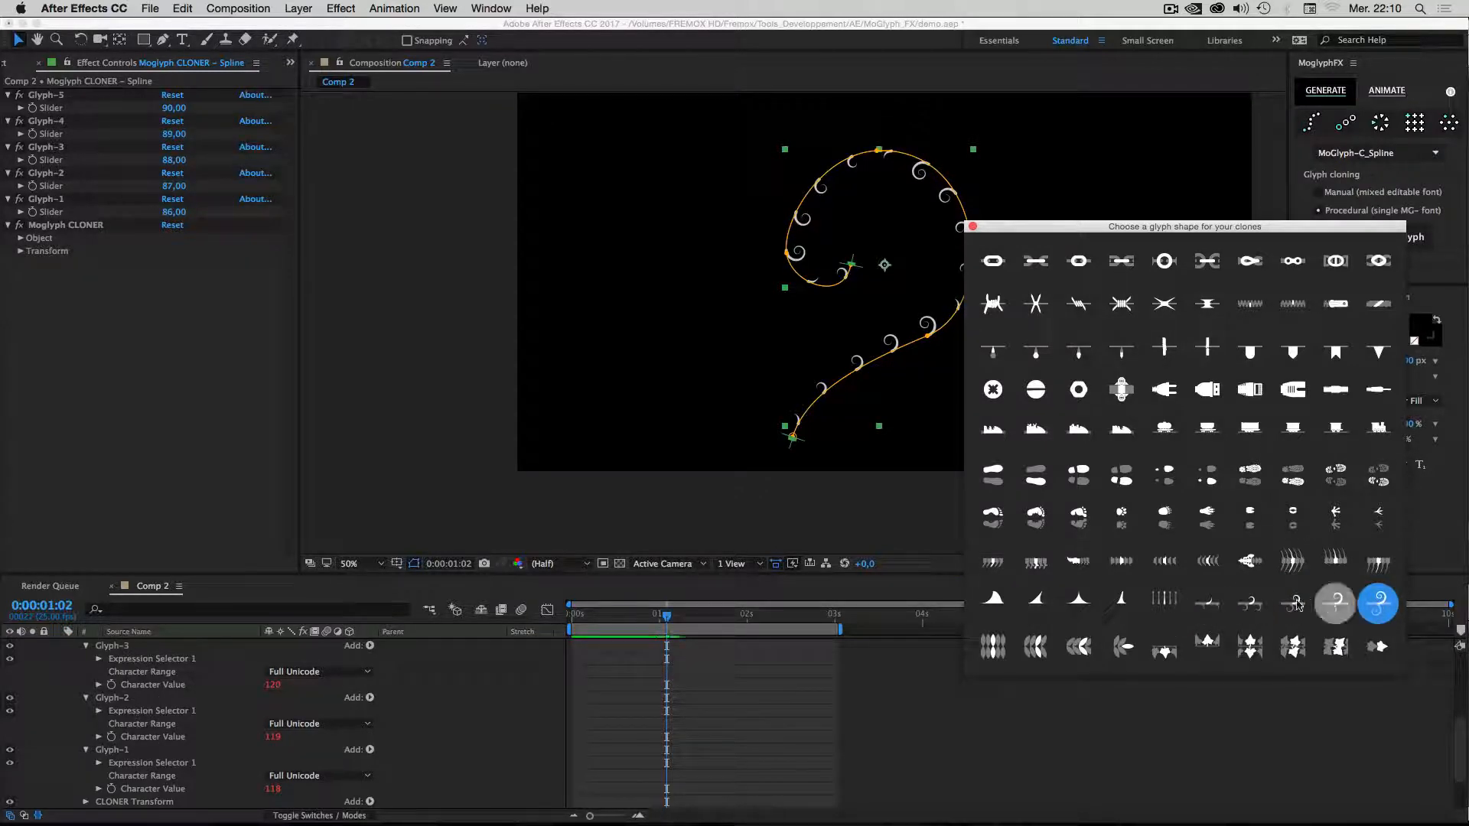
left_click(973, 227)
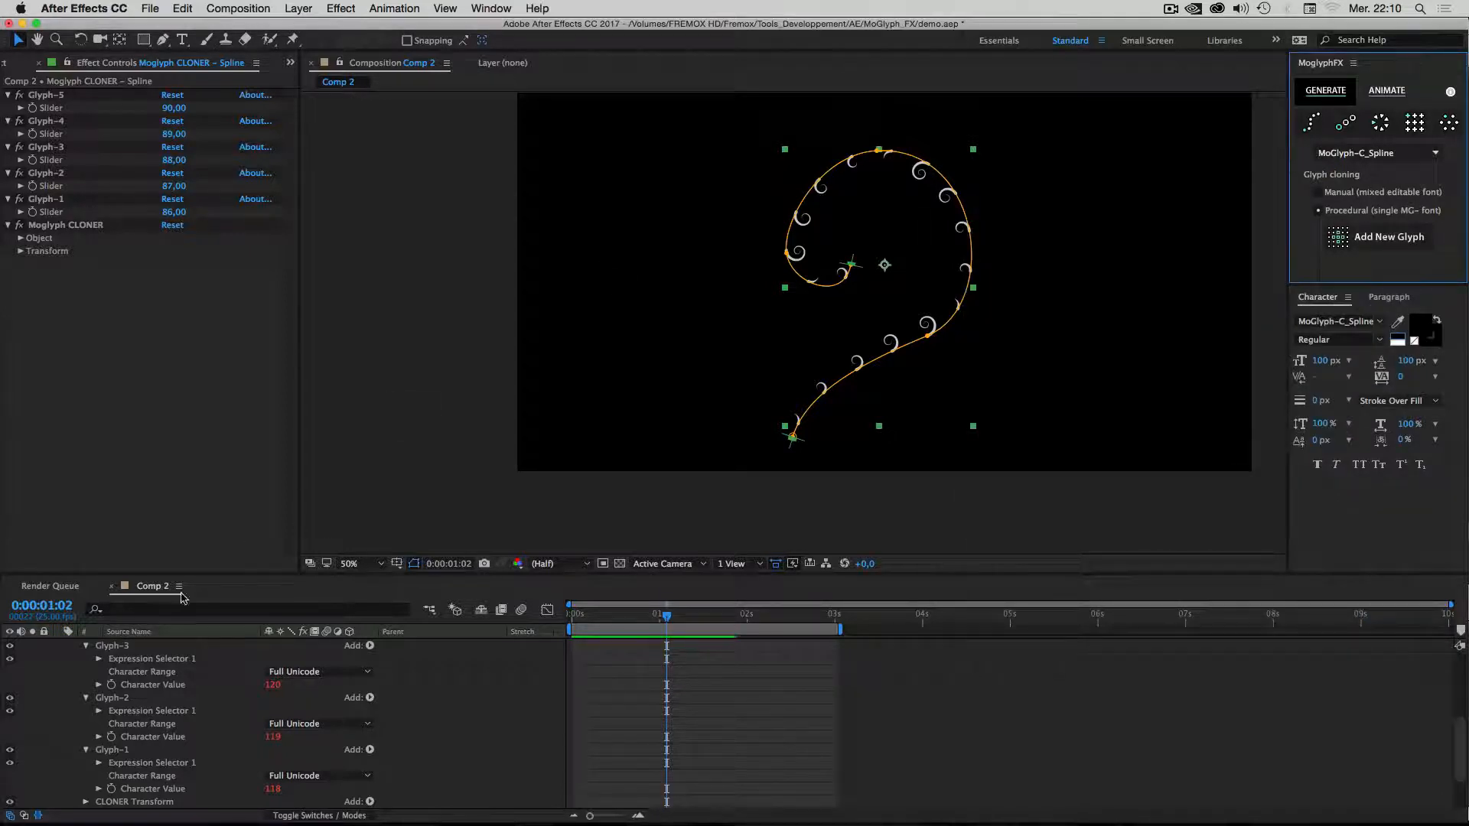
Collapse the cloner layer's properties in the timeline and make Shape Layer 1 visible again.
scroll(23, 700, "up", 5)
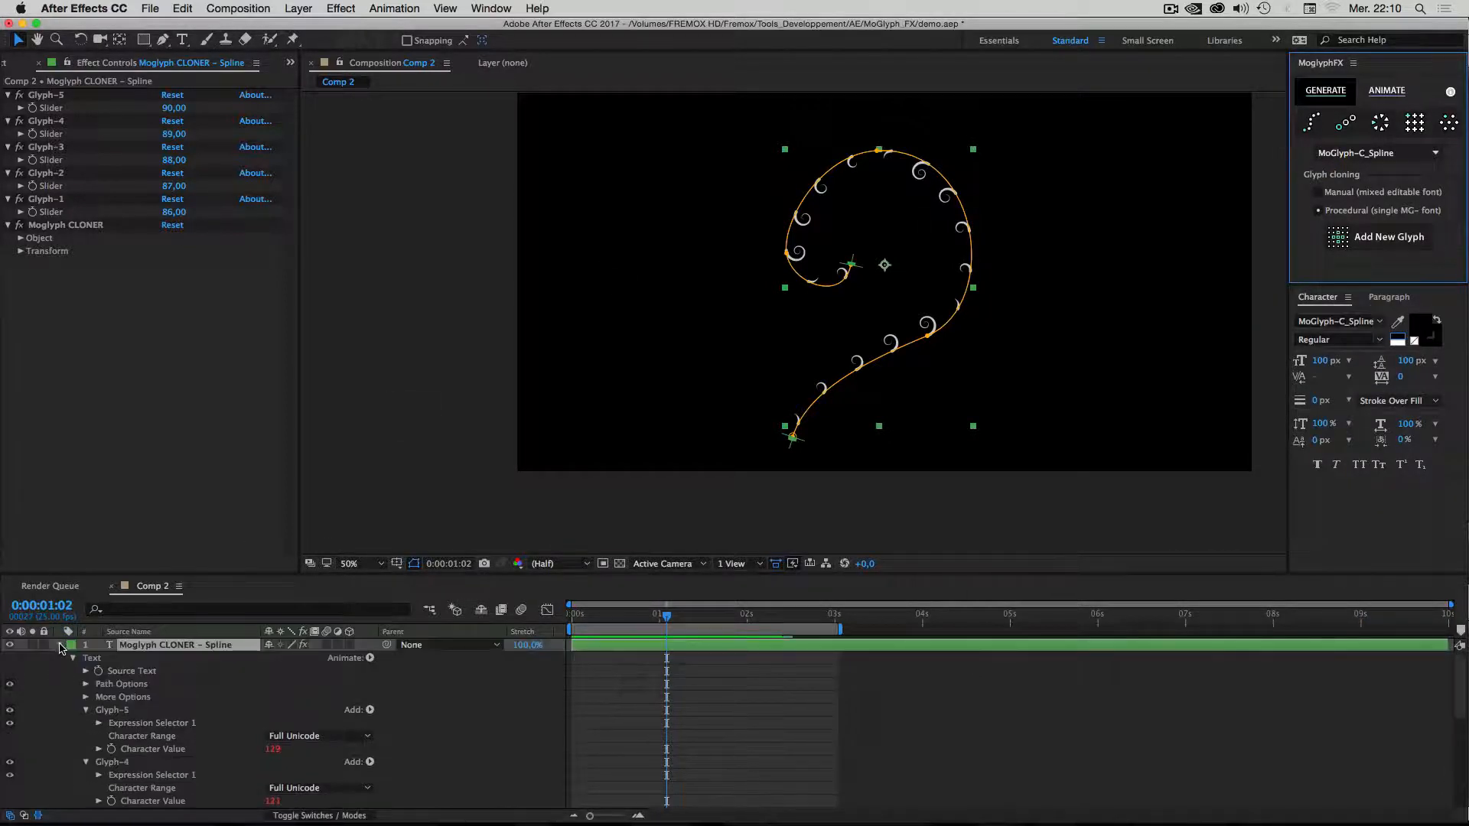
left_click(60, 646)
left_click(115, 715)
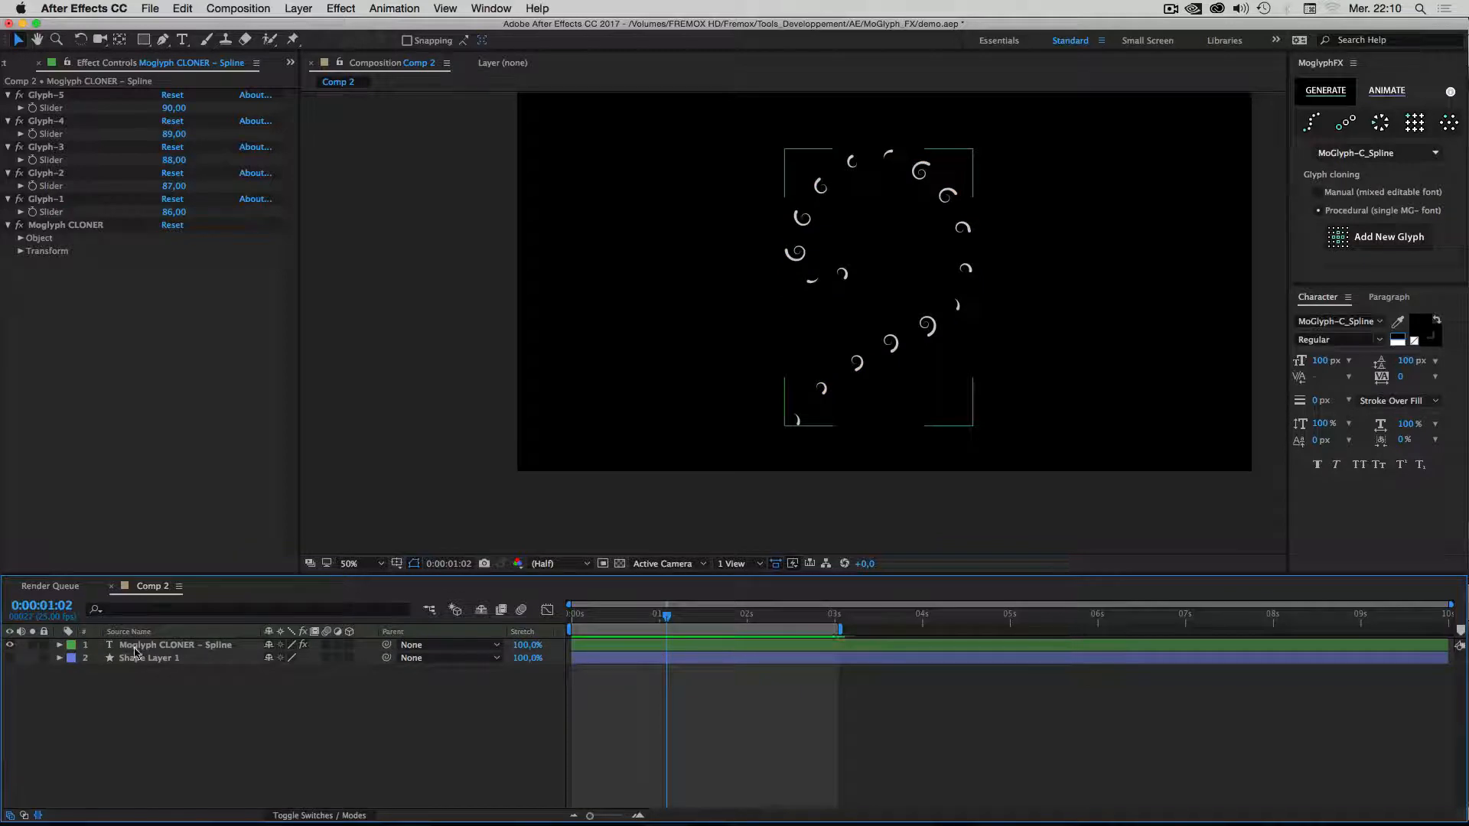
left_click(9, 658)
Change Shape Layer 1's stroke colour to light green (ABFF5C).
key("period")
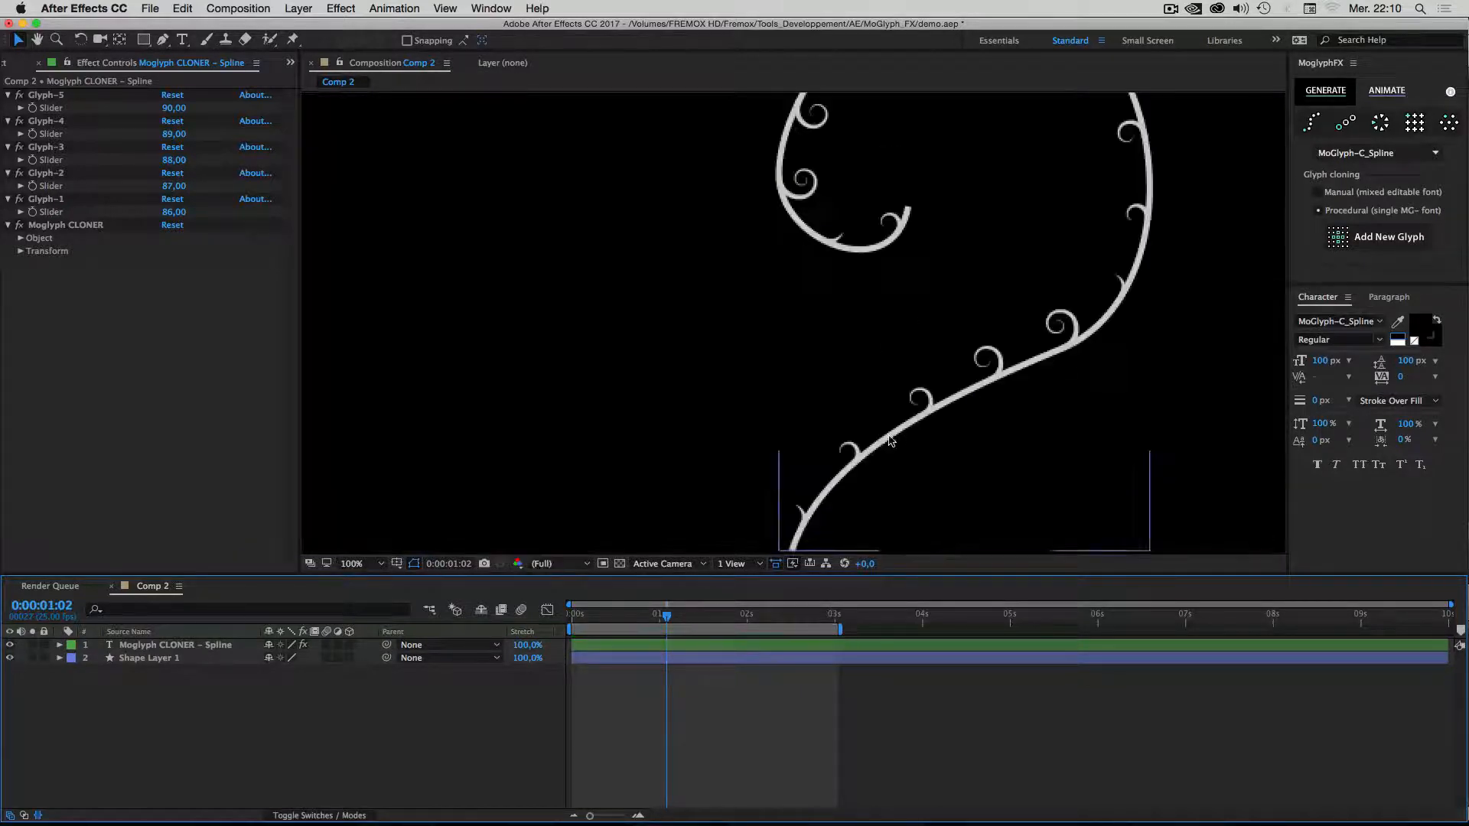
left_click(890, 441)
left_click(590, 42)
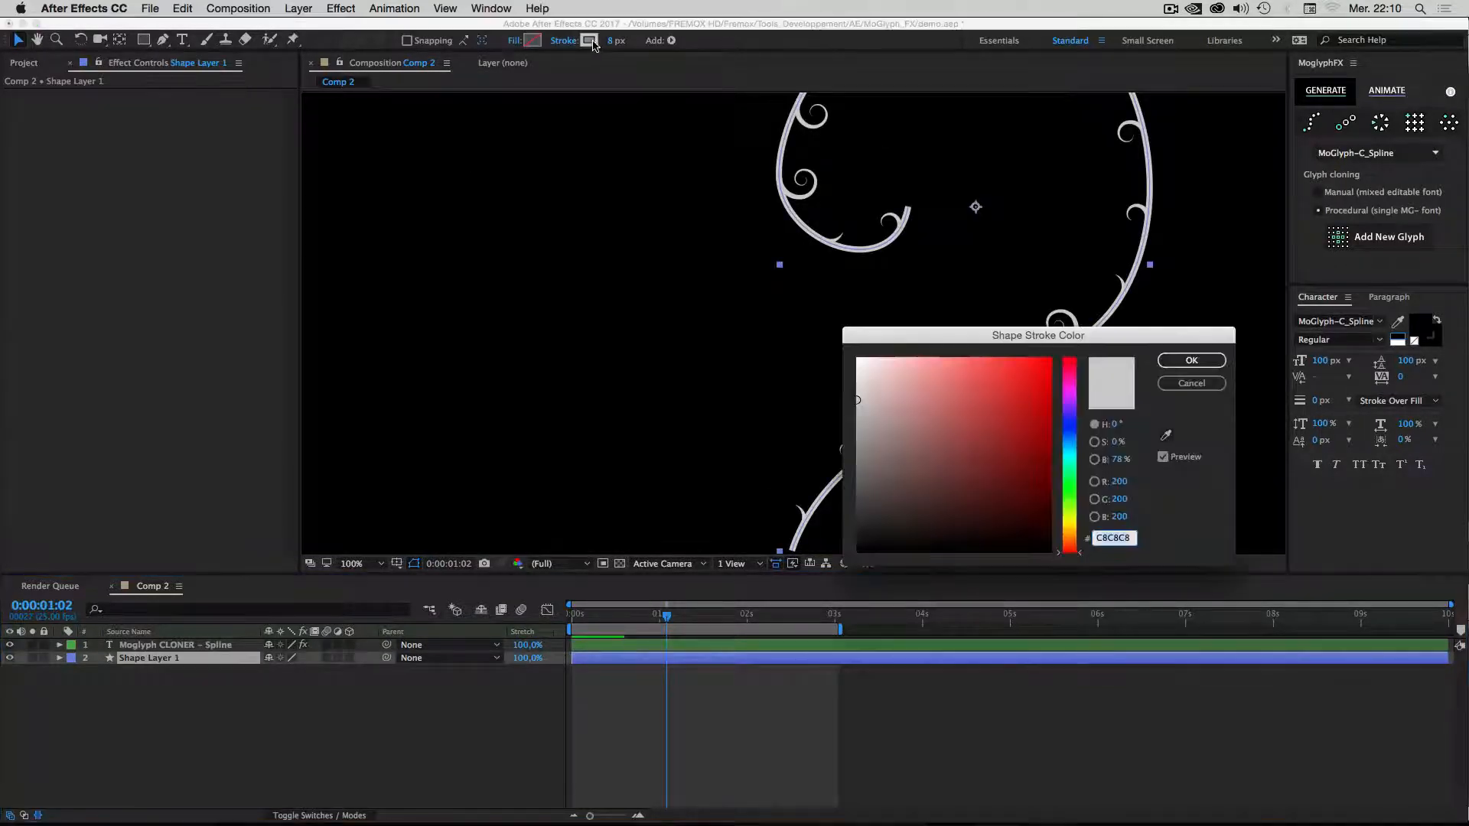
left_click(1072, 502)
left_click_drag(991, 444, 980, 337)
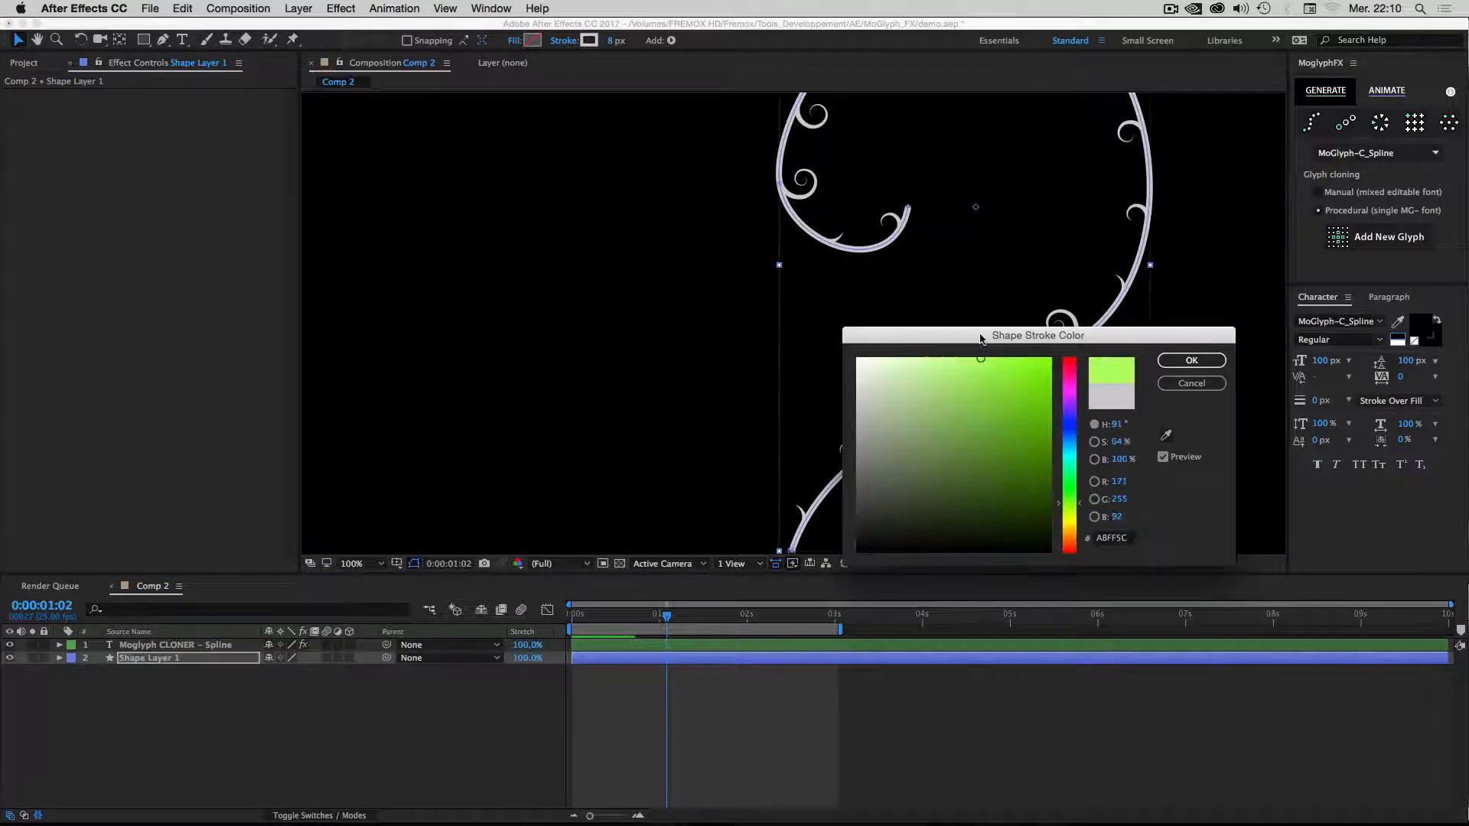
left_click(1190, 359)
Match the cloner's Fill Color to the stem by sampling its green stroke.
left_click(128, 648)
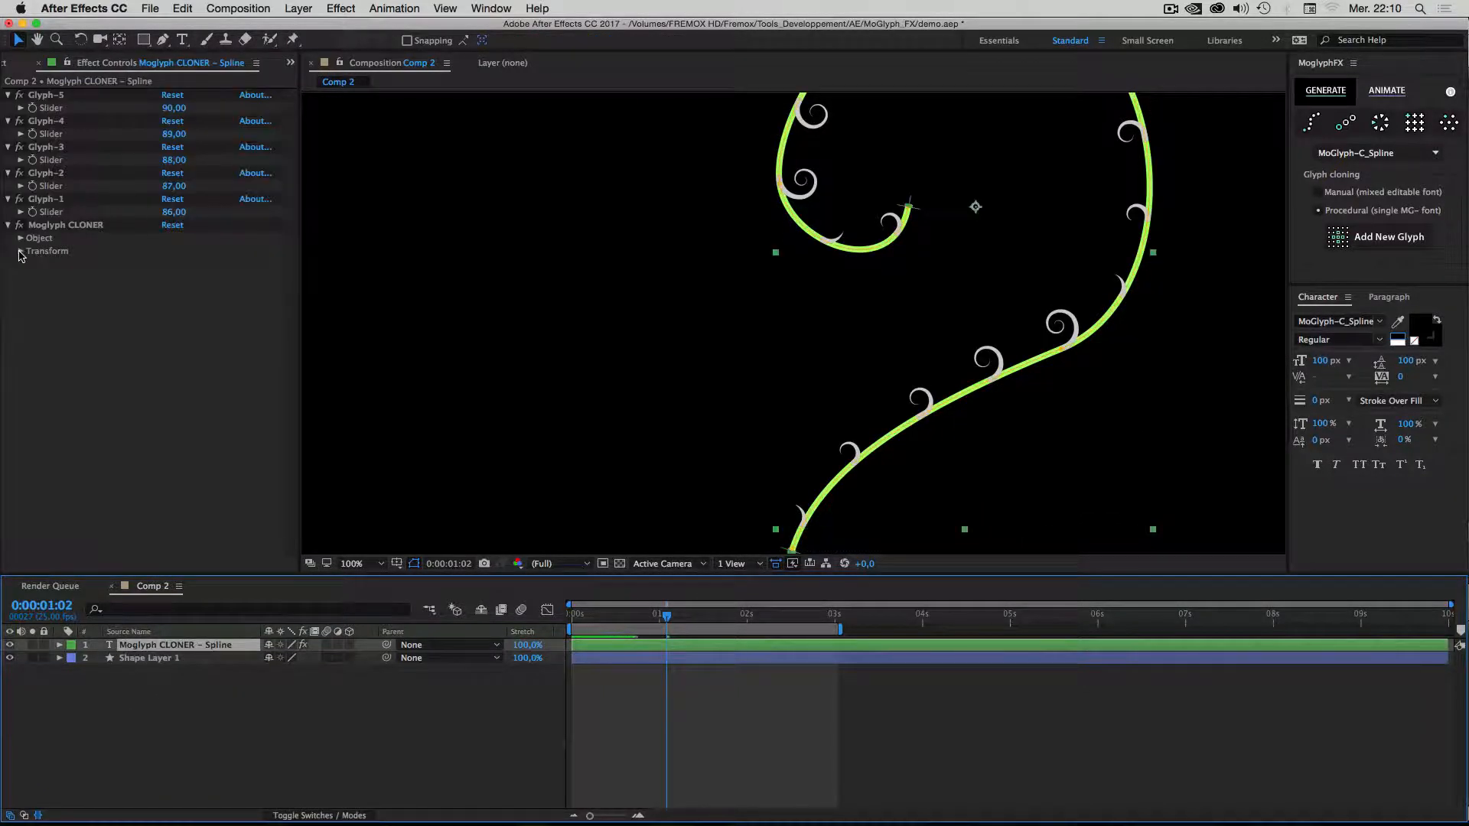
left_click(21, 253)
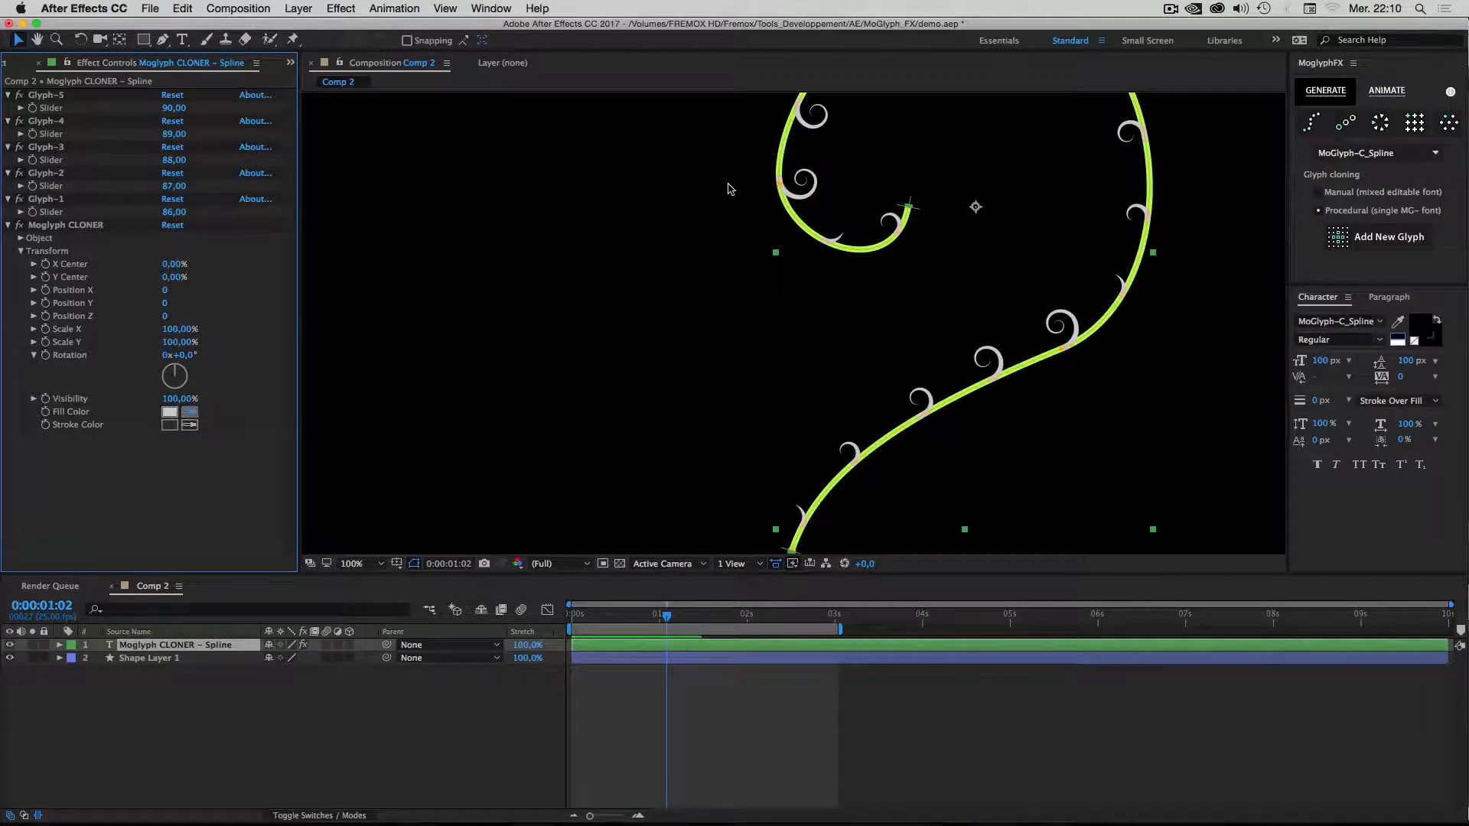
left_click(781, 162)
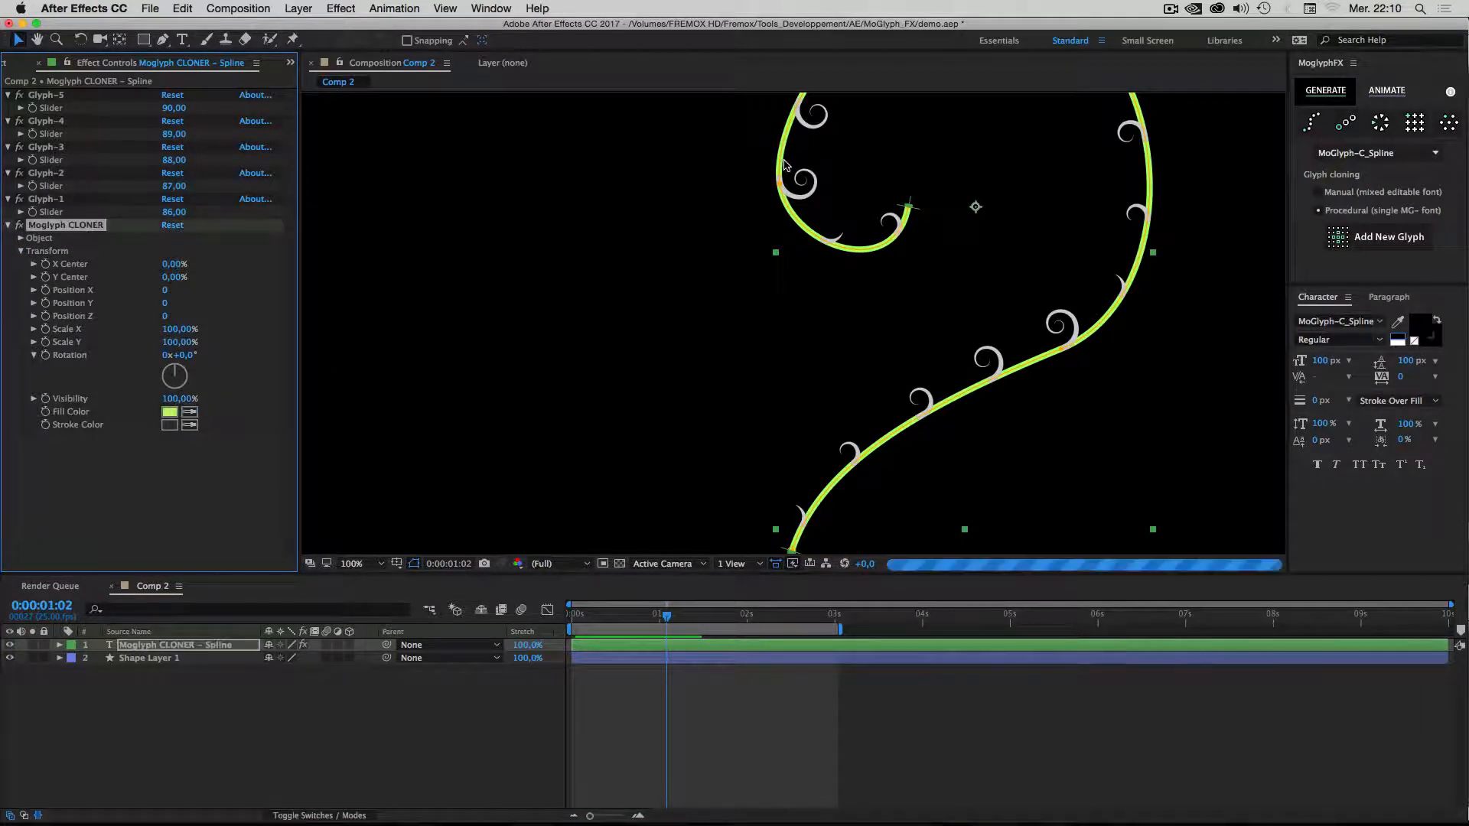
left_click(501, 748)
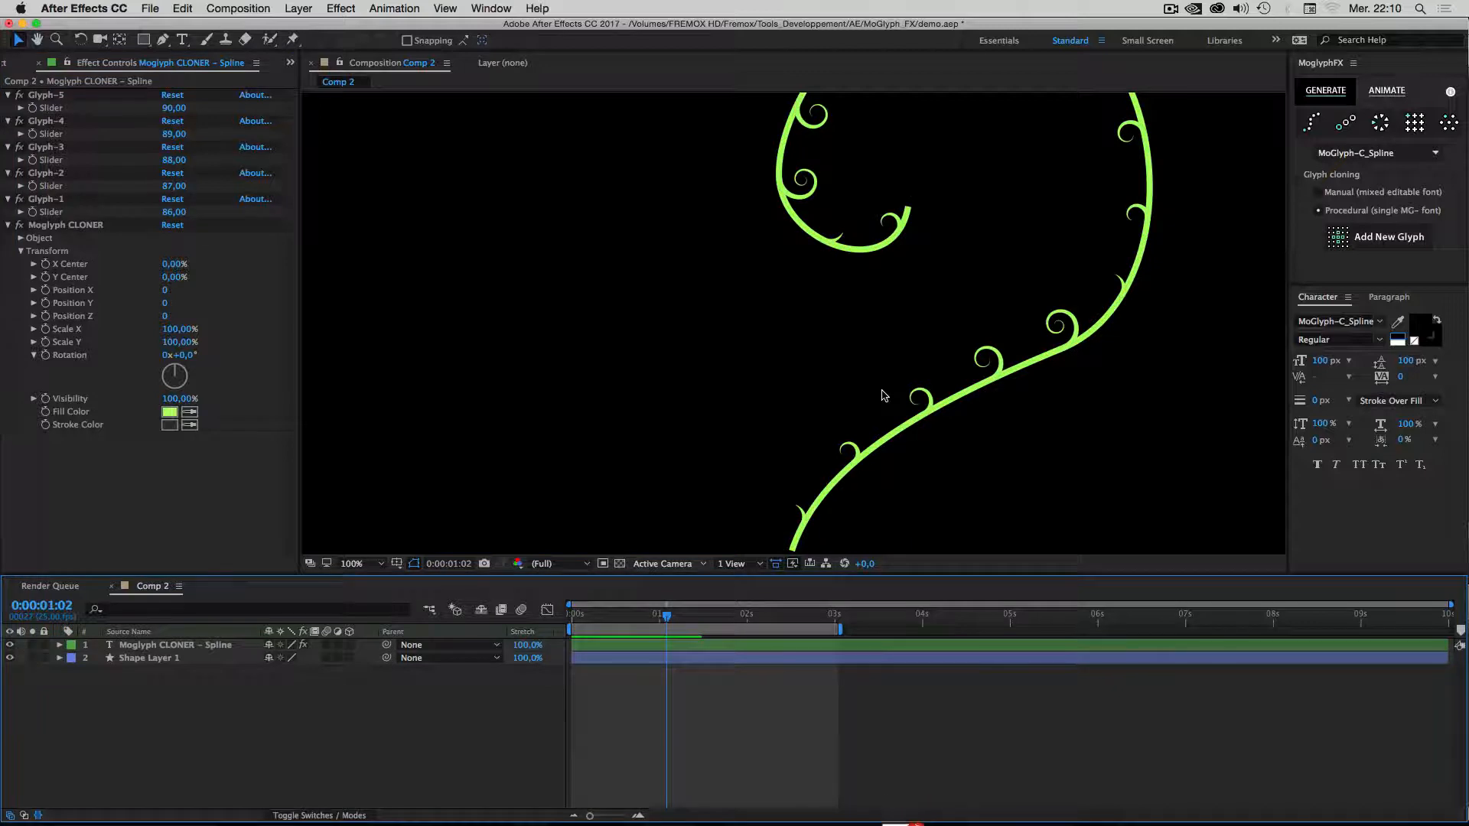
Set the cloner's Clones mode to Randomize and raise the clone Count to 36.
key("comma")
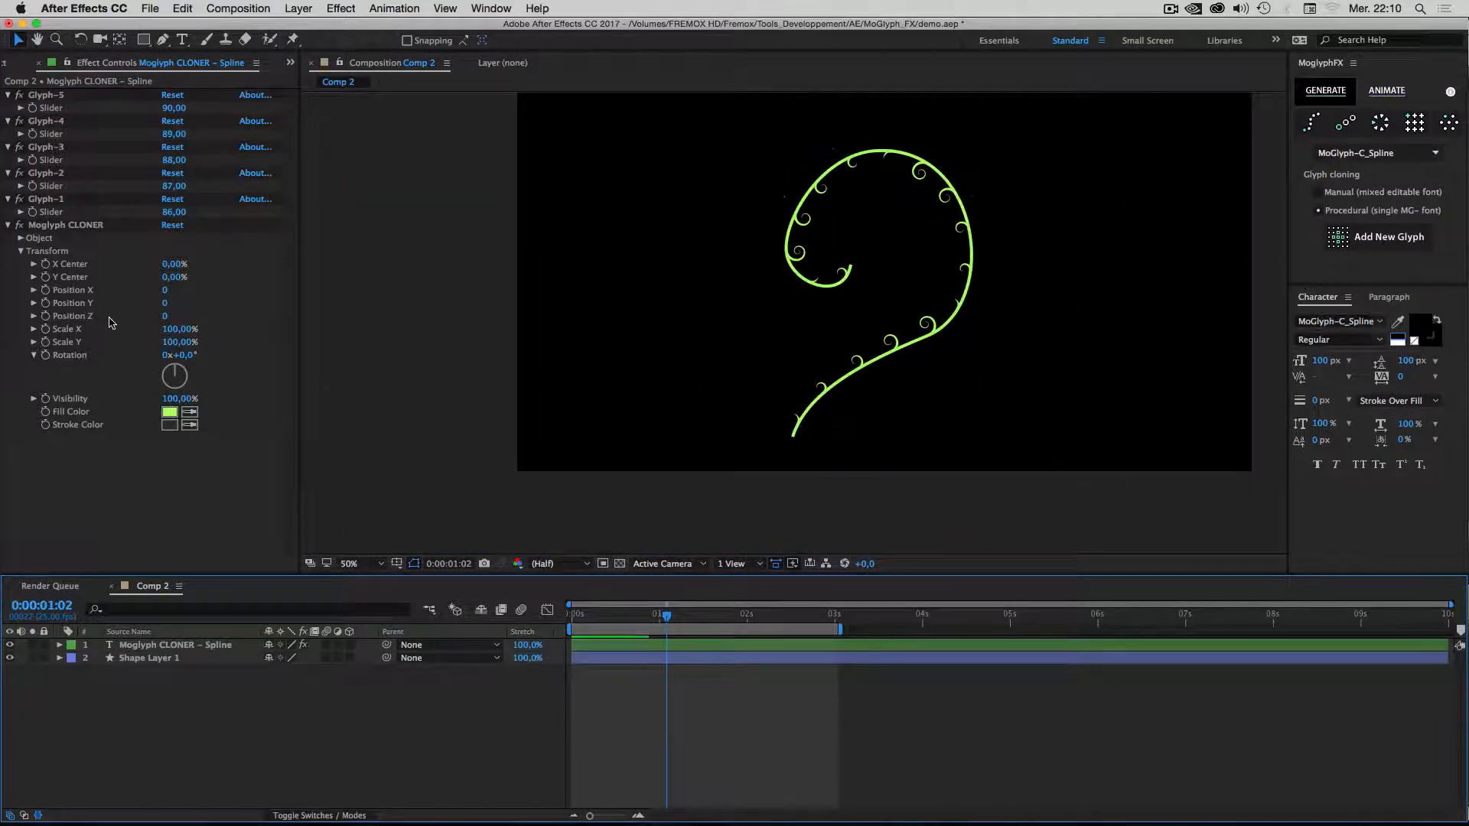
left_click(20, 238)
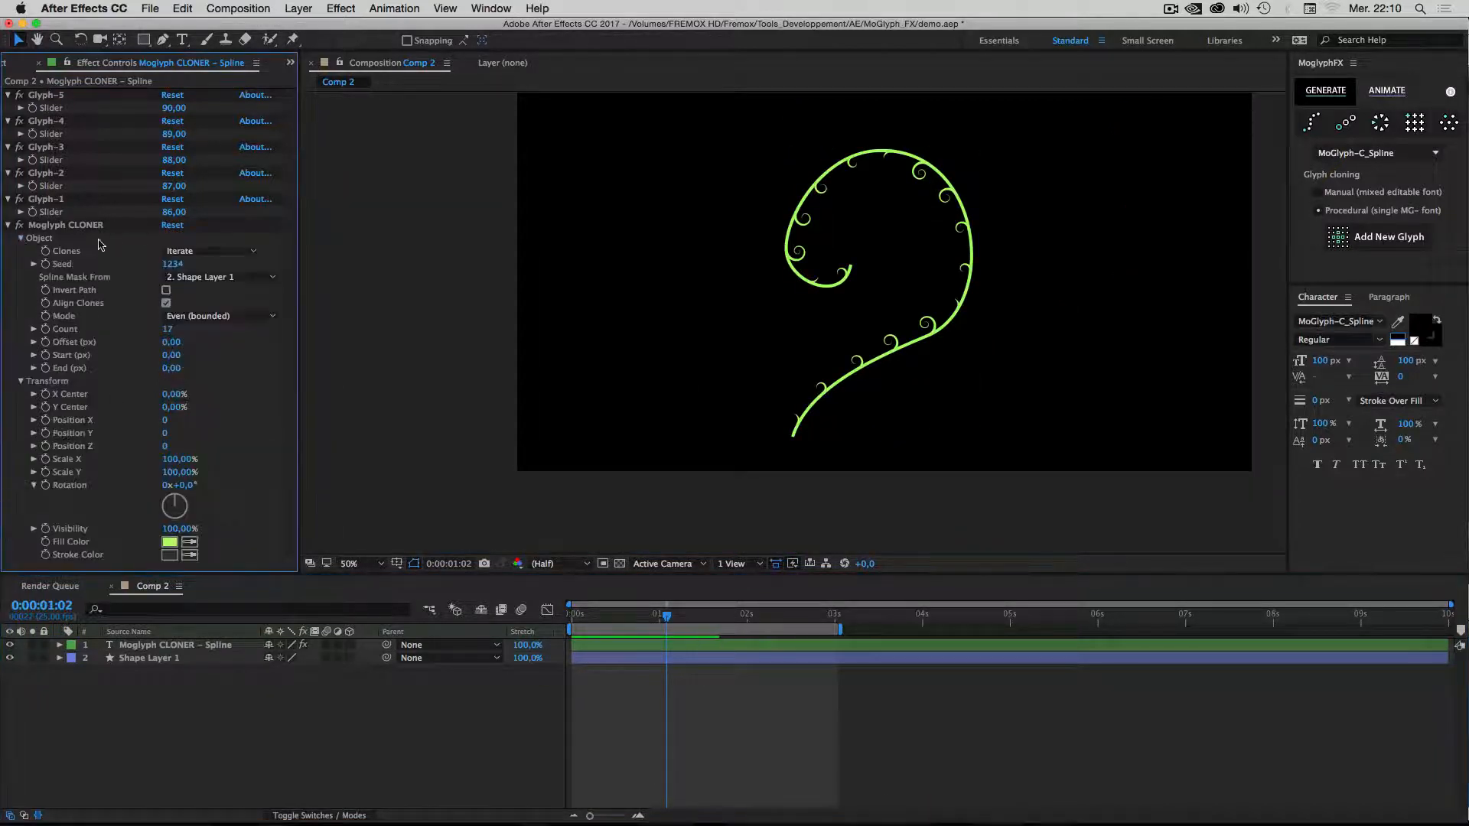
left_click(197, 254)
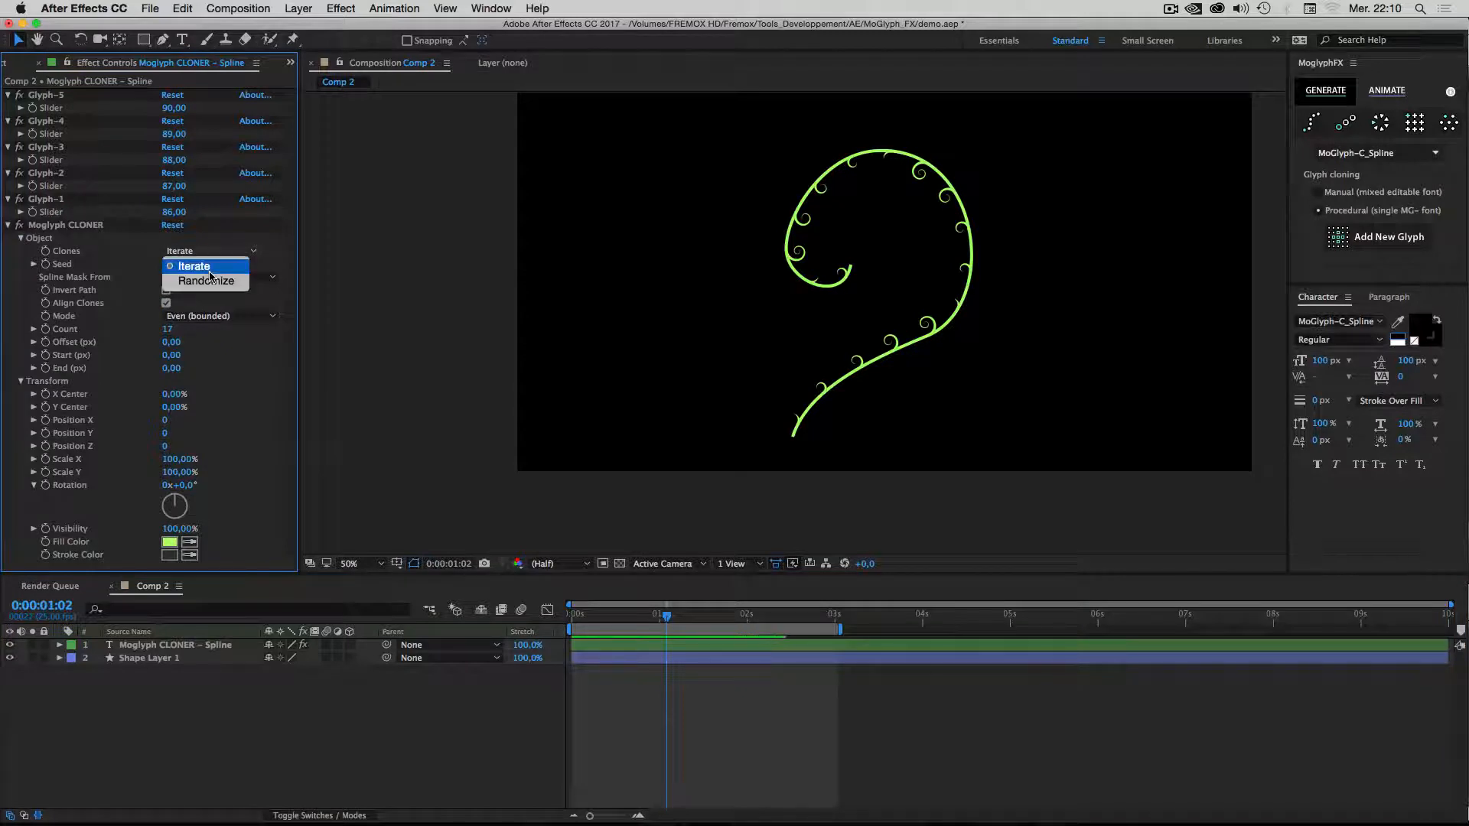
left_click(187, 268)
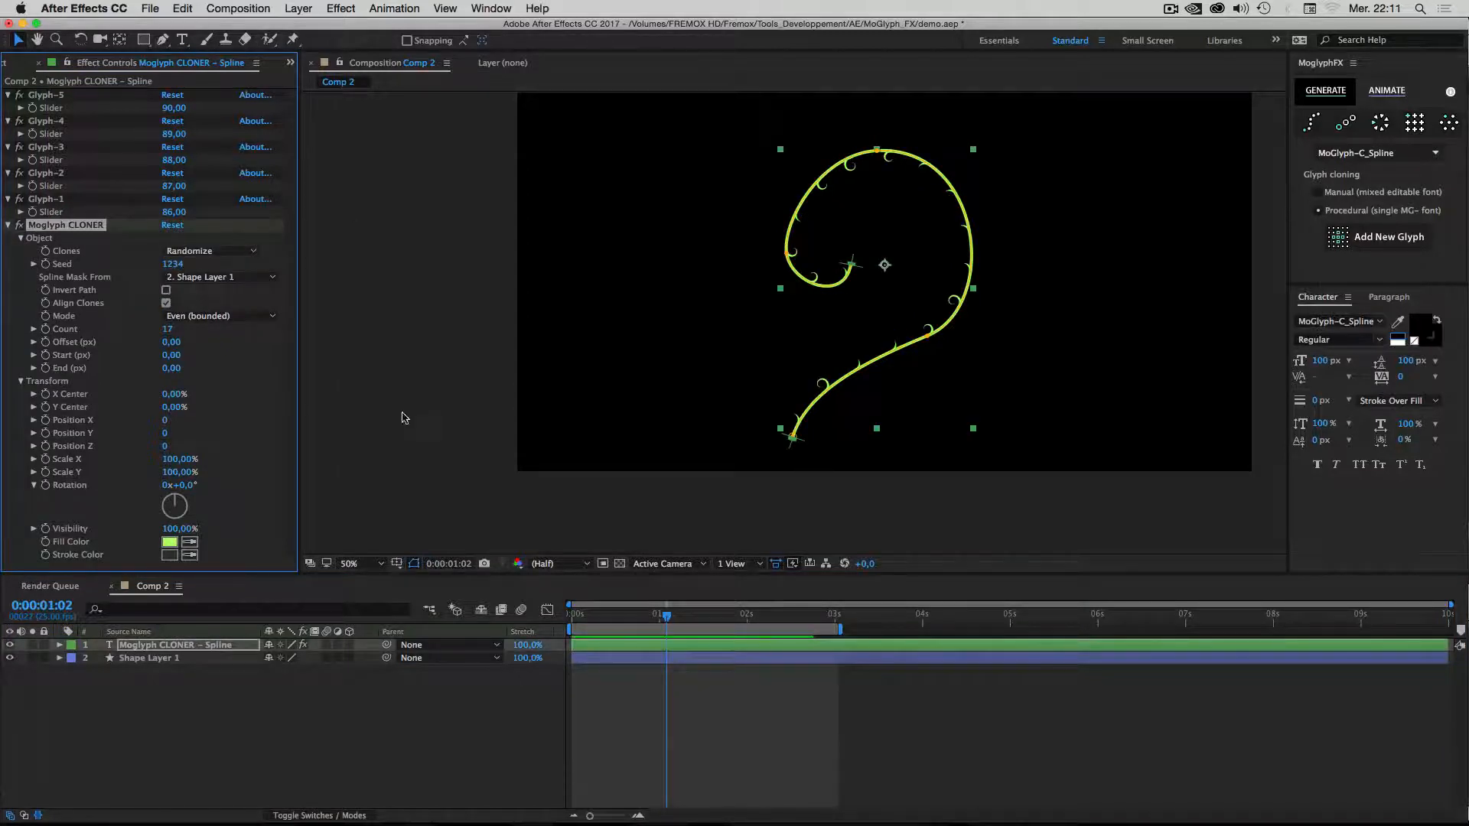
left_click(324, 746)
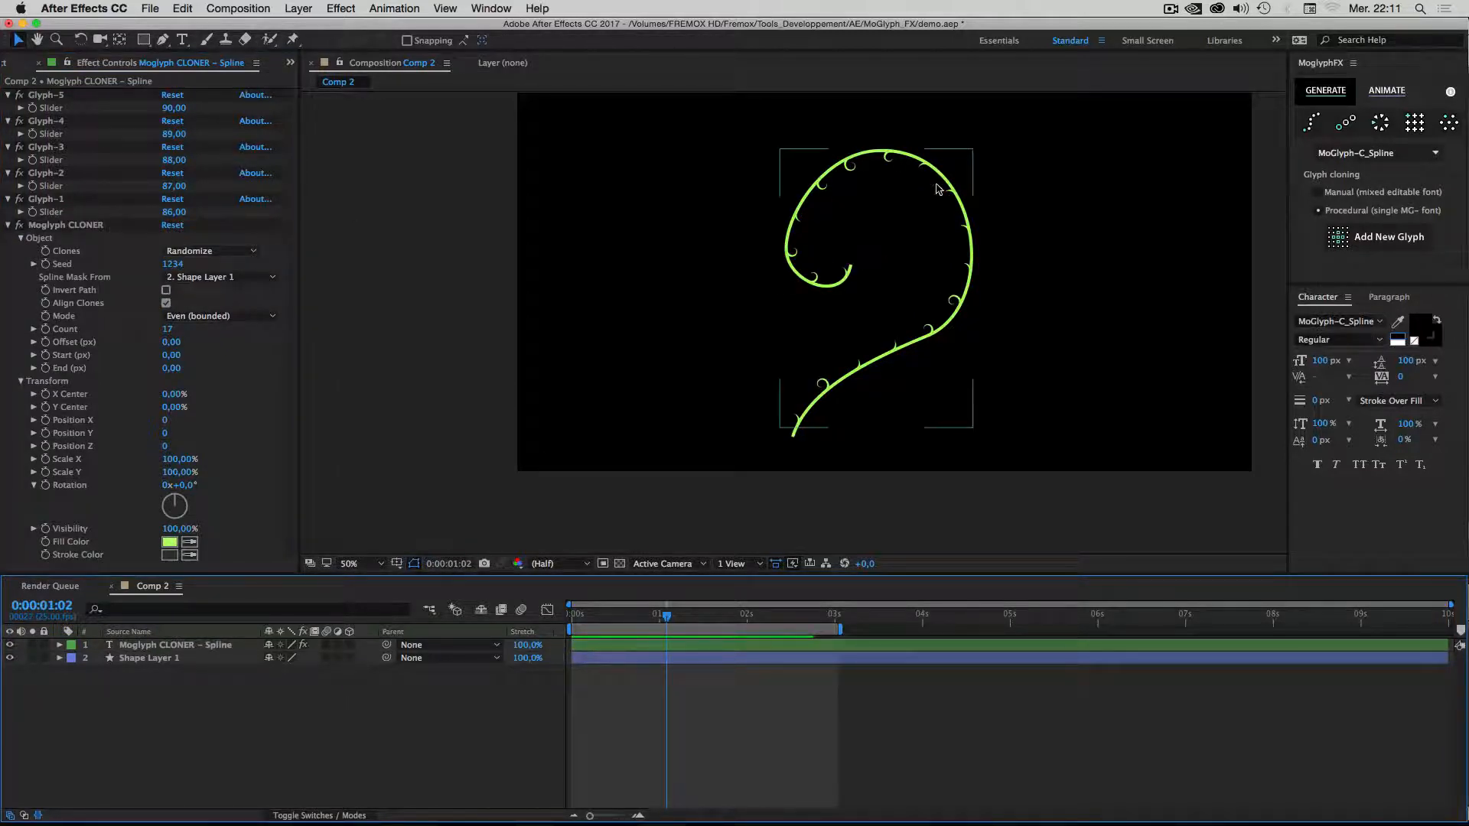
left_click_drag(171, 334, 328, 339)
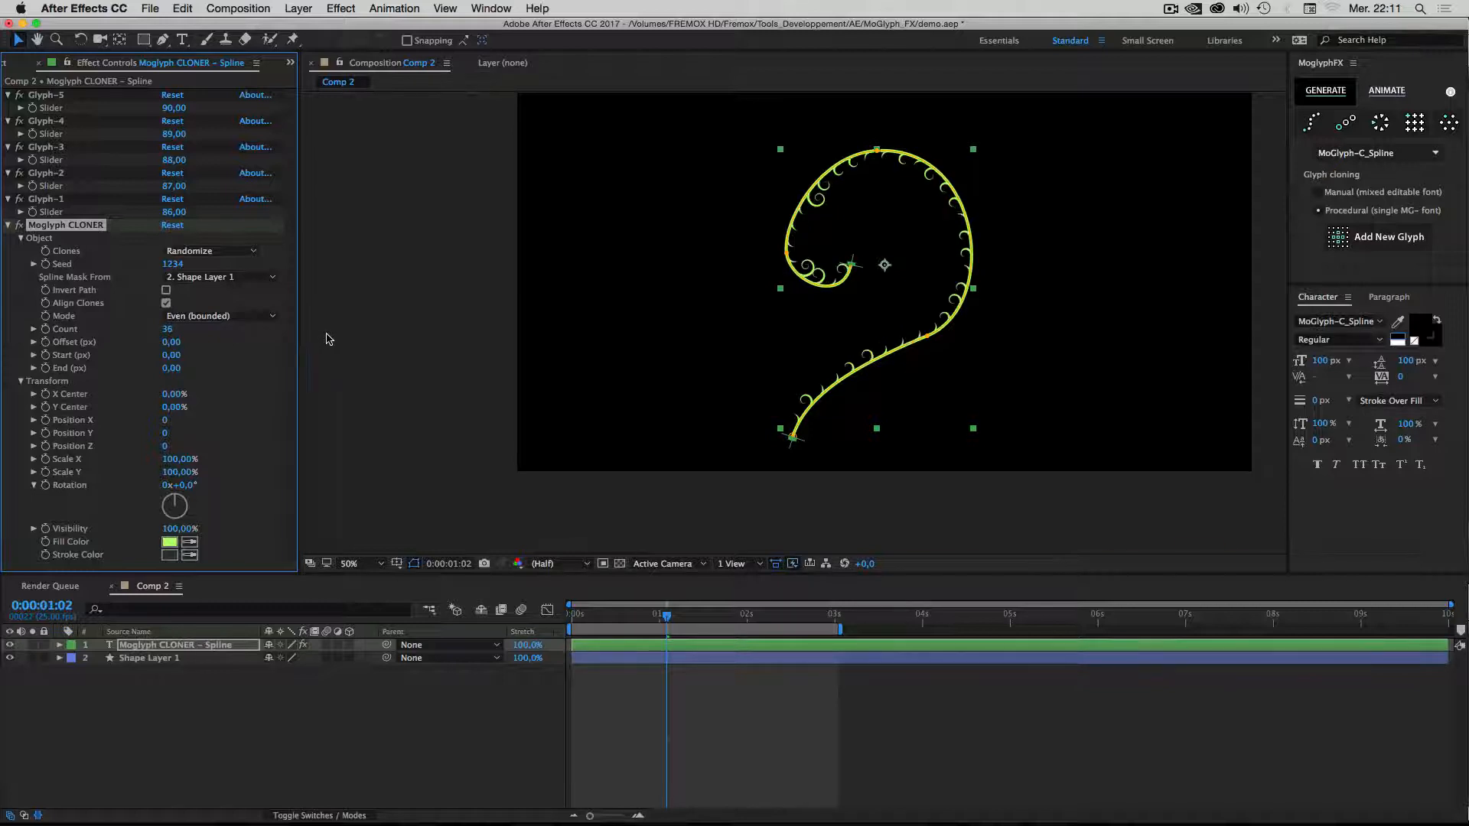
left_click(188, 719)
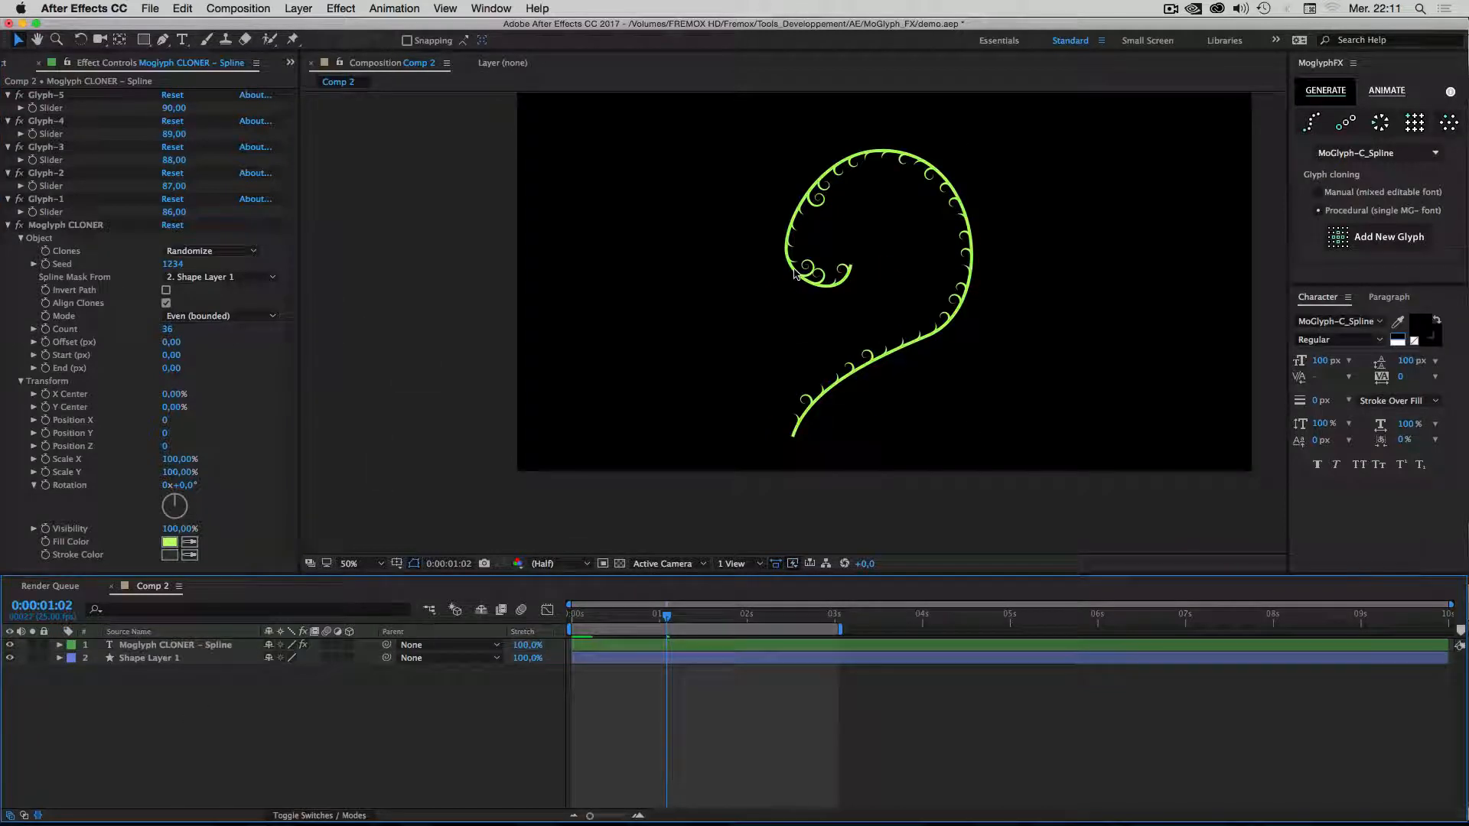
Add a Formula effector to the Moglyph CLONER – Spline layer and set its formula to N selection (Mod).
left_click(138, 646)
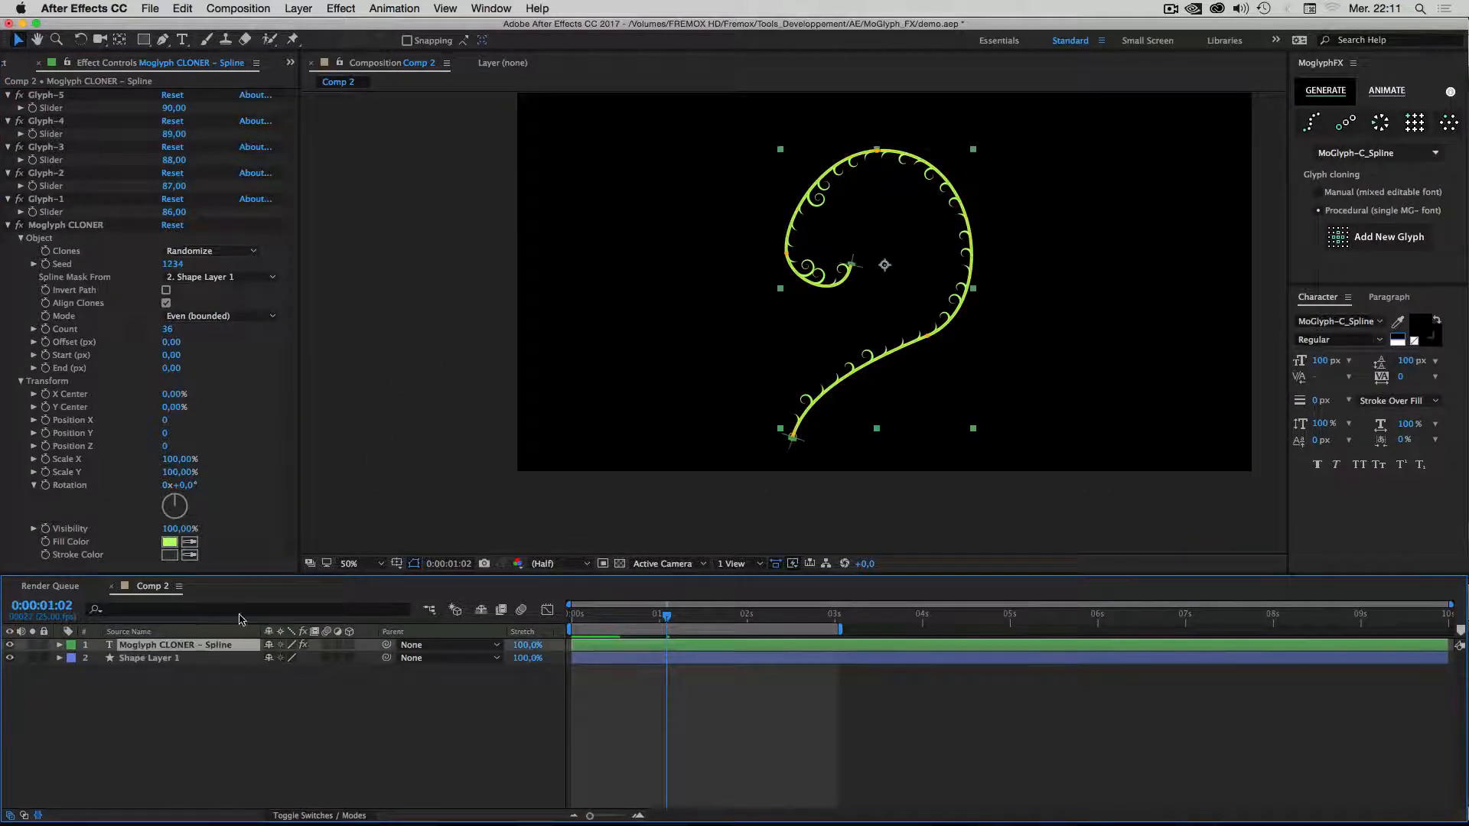
left_click(1385, 92)
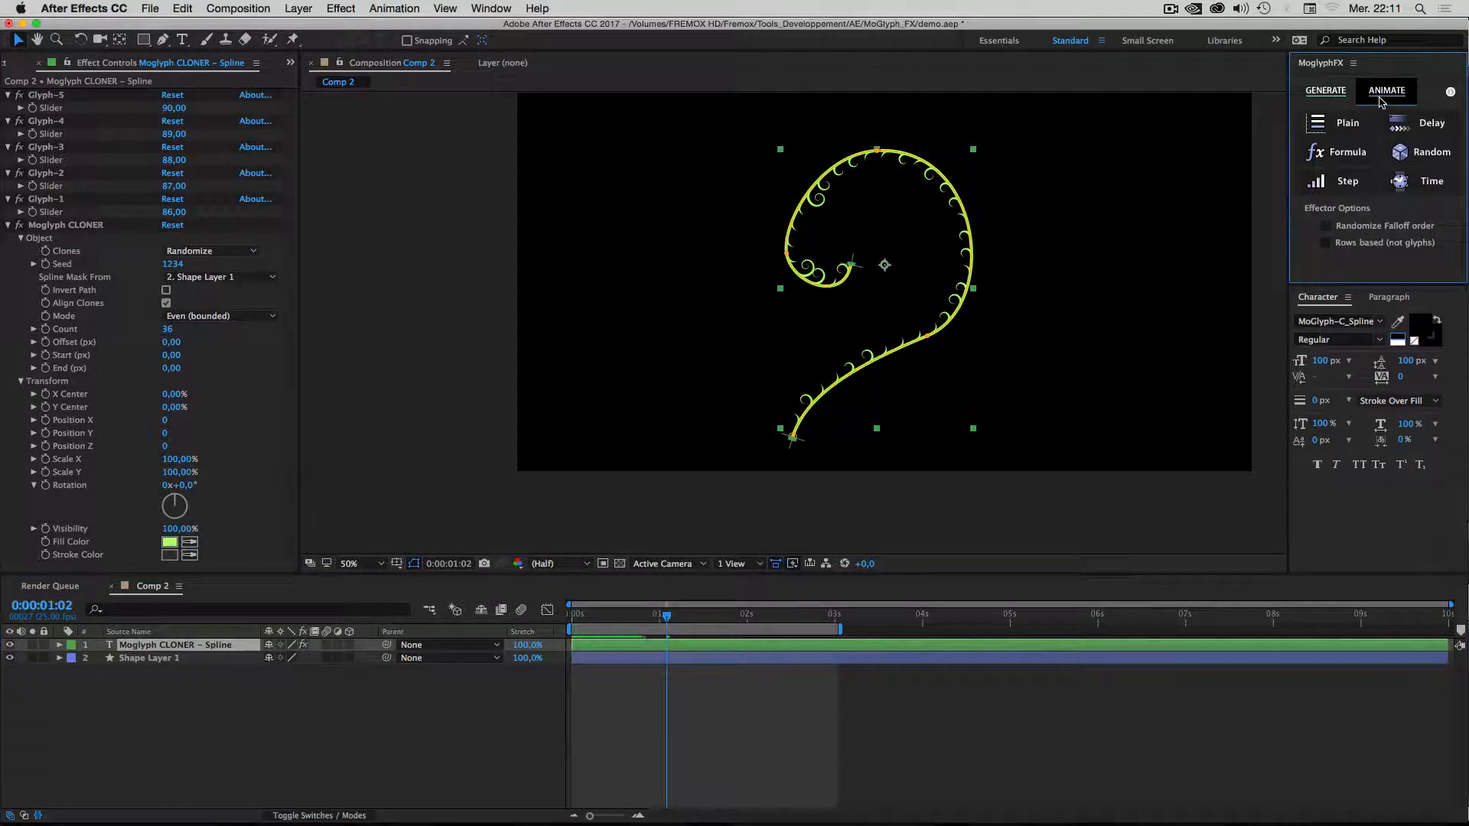
left_click(1350, 151)
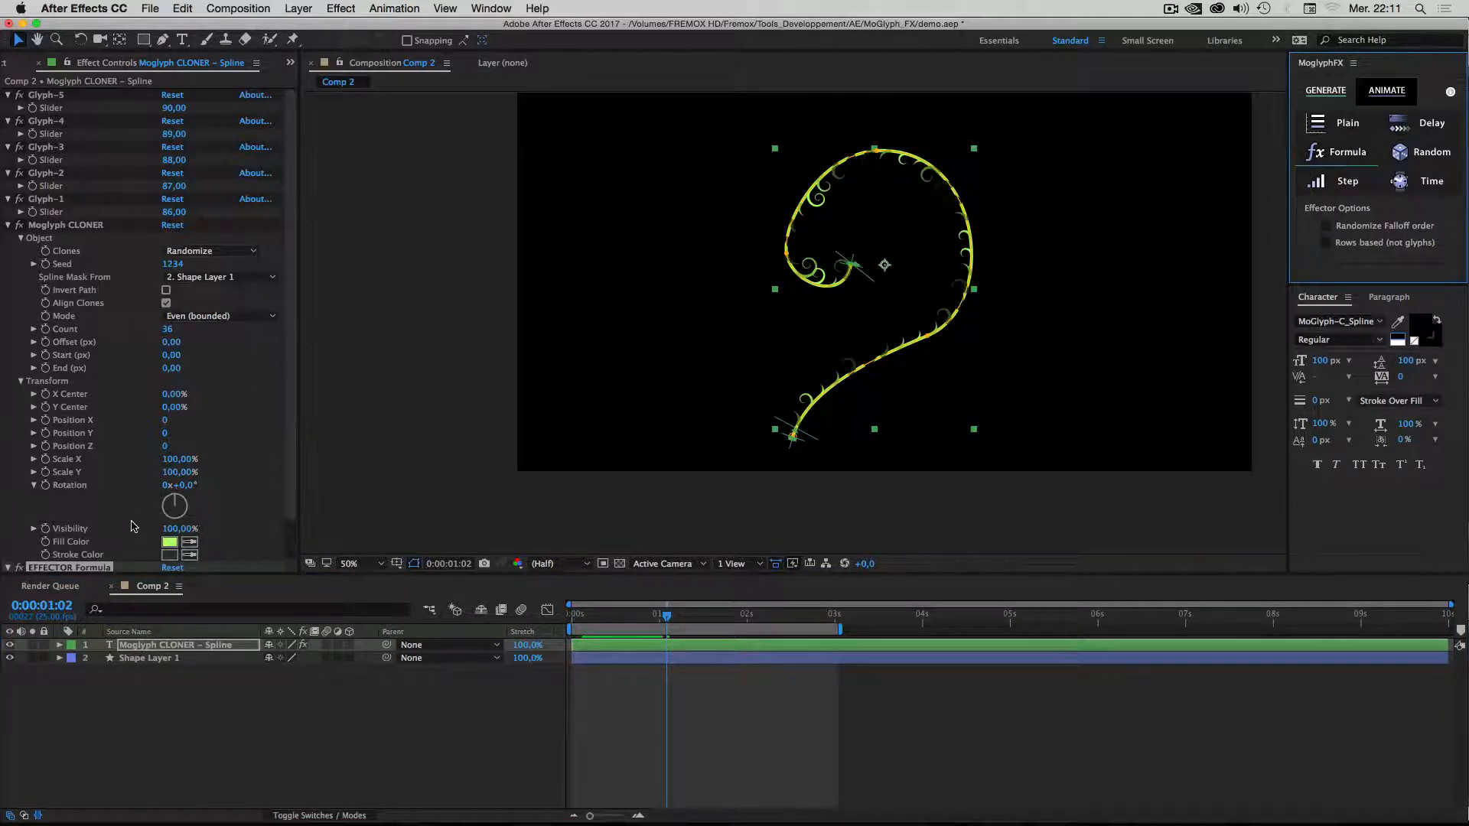
scroll(178, 560, "down", 2)
left_click(174, 526)
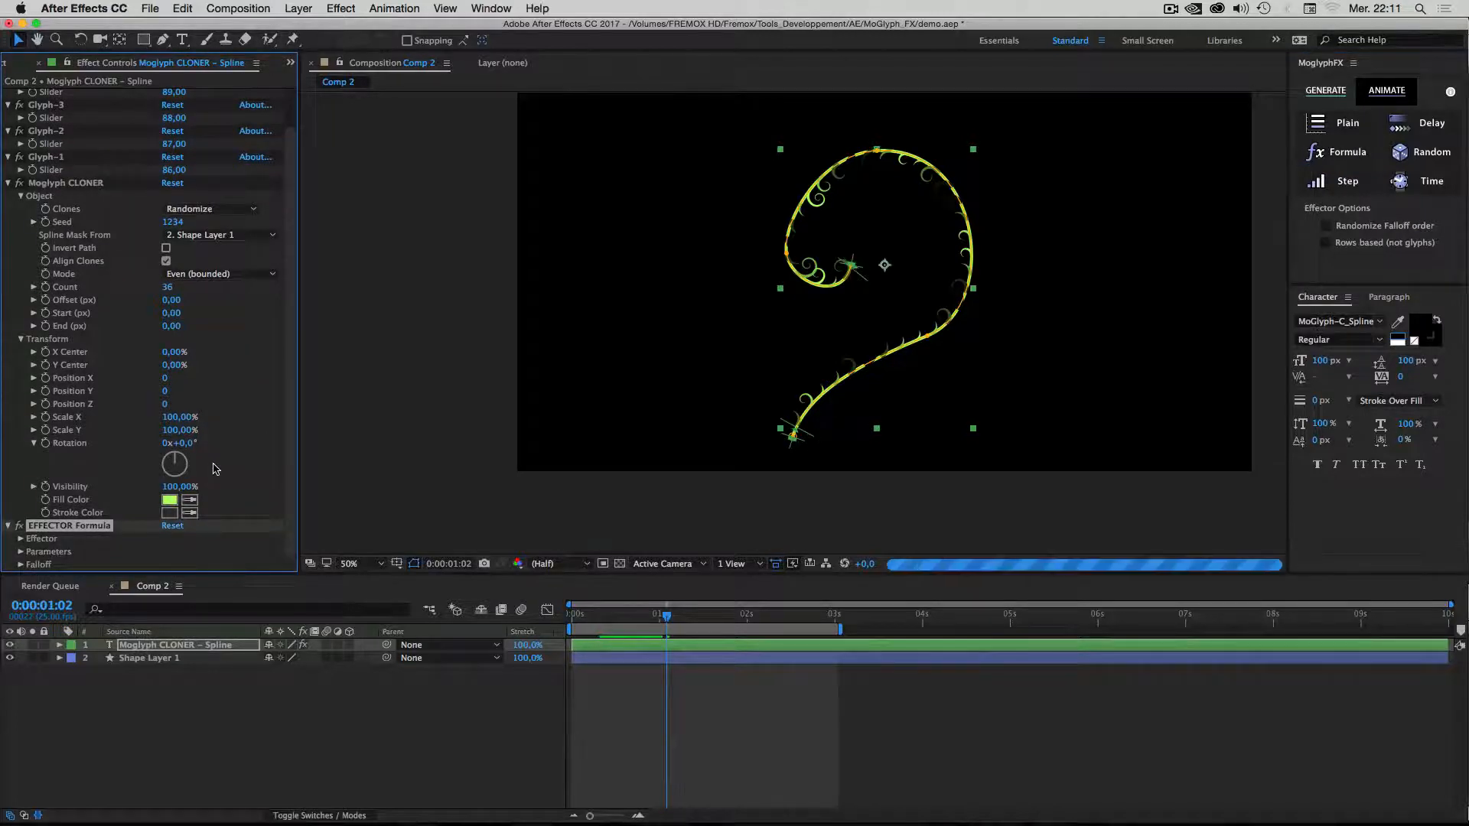
left_click(20, 539)
scroll(169, 492, "down", 1)
left_click(198, 545)
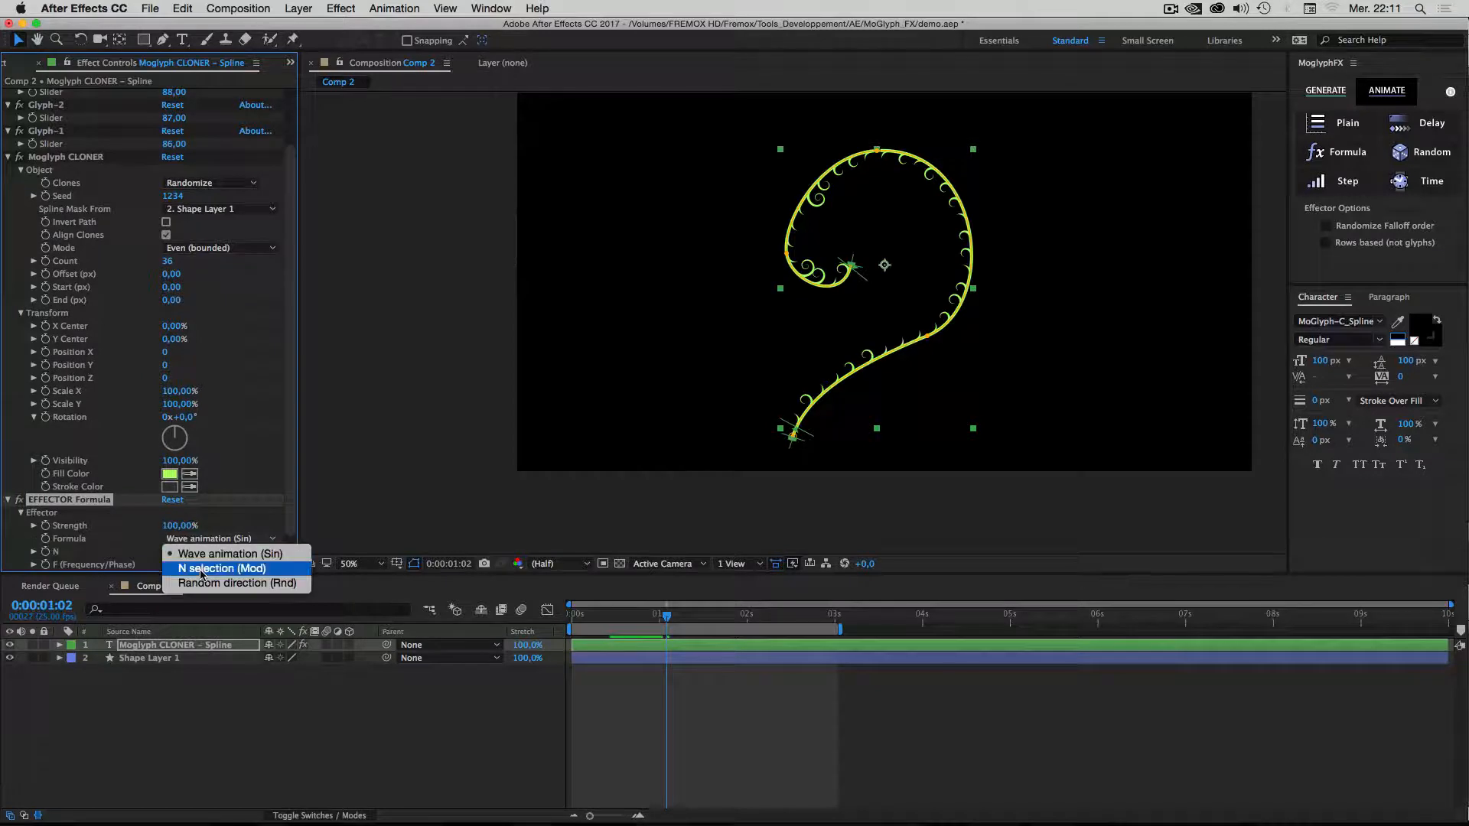
left_click(203, 563)
Set the Formula effector's Scale.Y transform parameter to -200% to flip alternate curls across the stem.
scroll(203, 480, "down", 1)
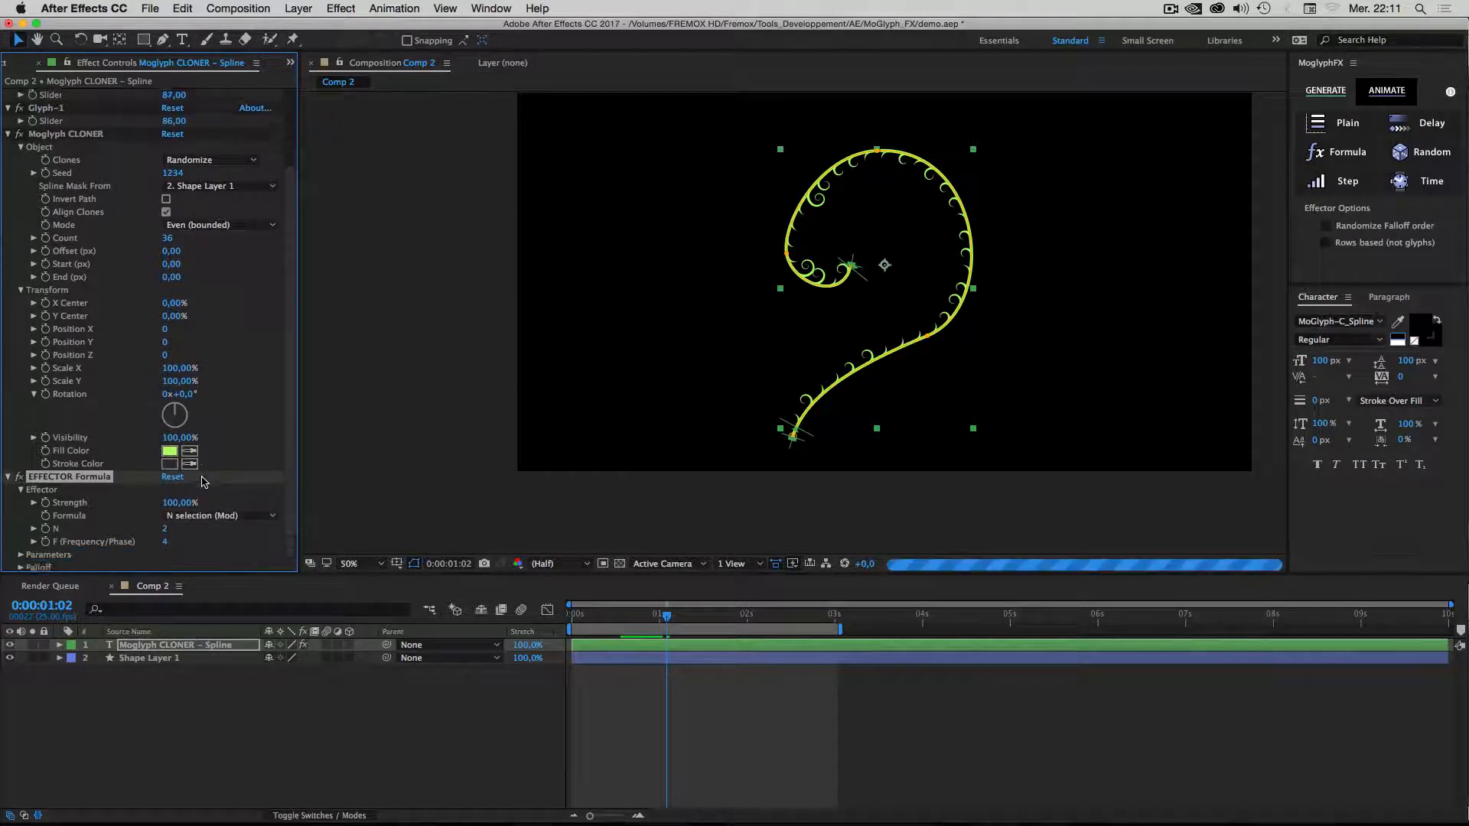
left_click(21, 552)
scroll(48, 487, "down", 2)
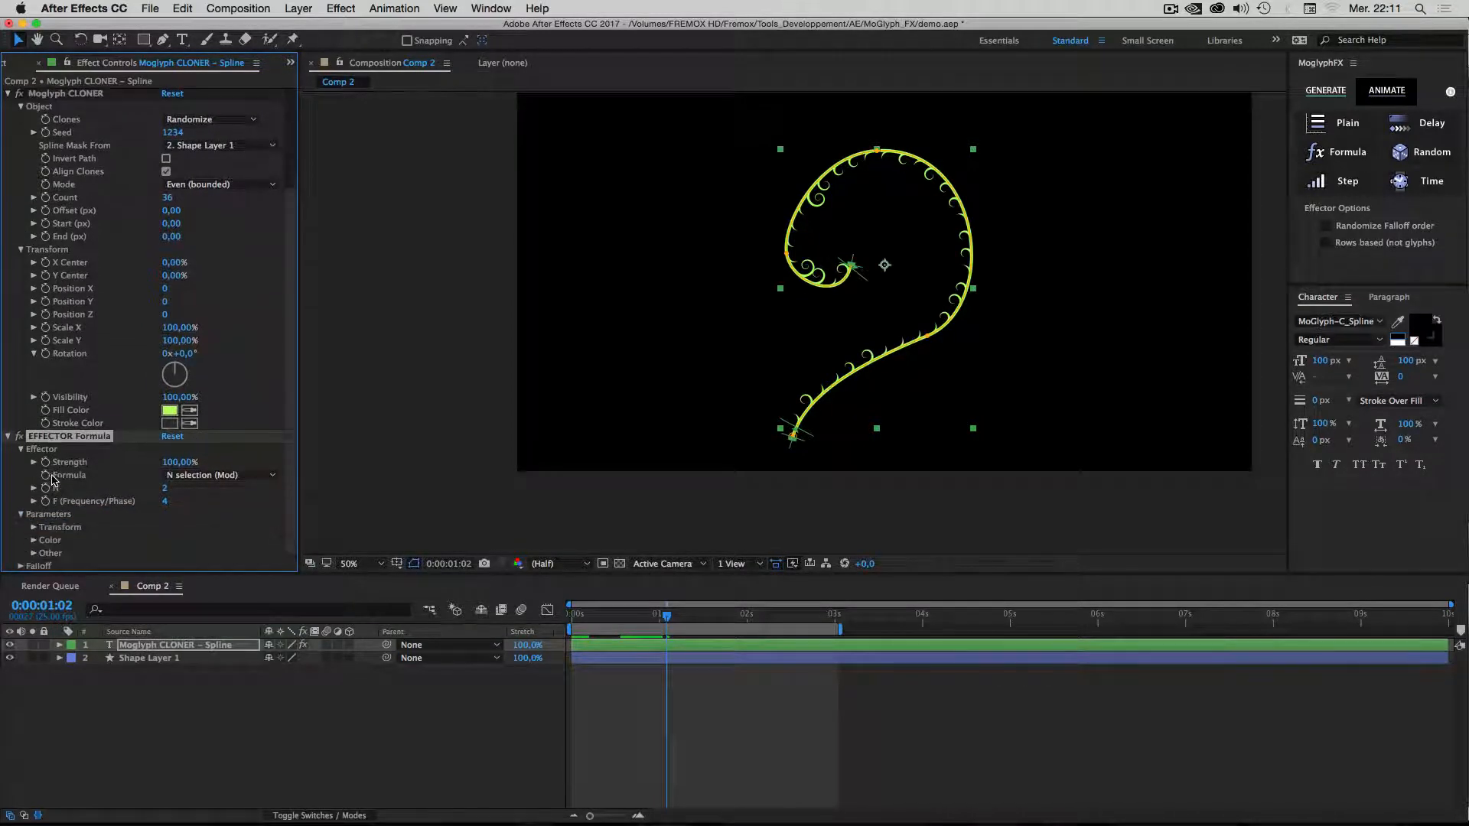
left_click(34, 525)
scroll(117, 499, "down", 6)
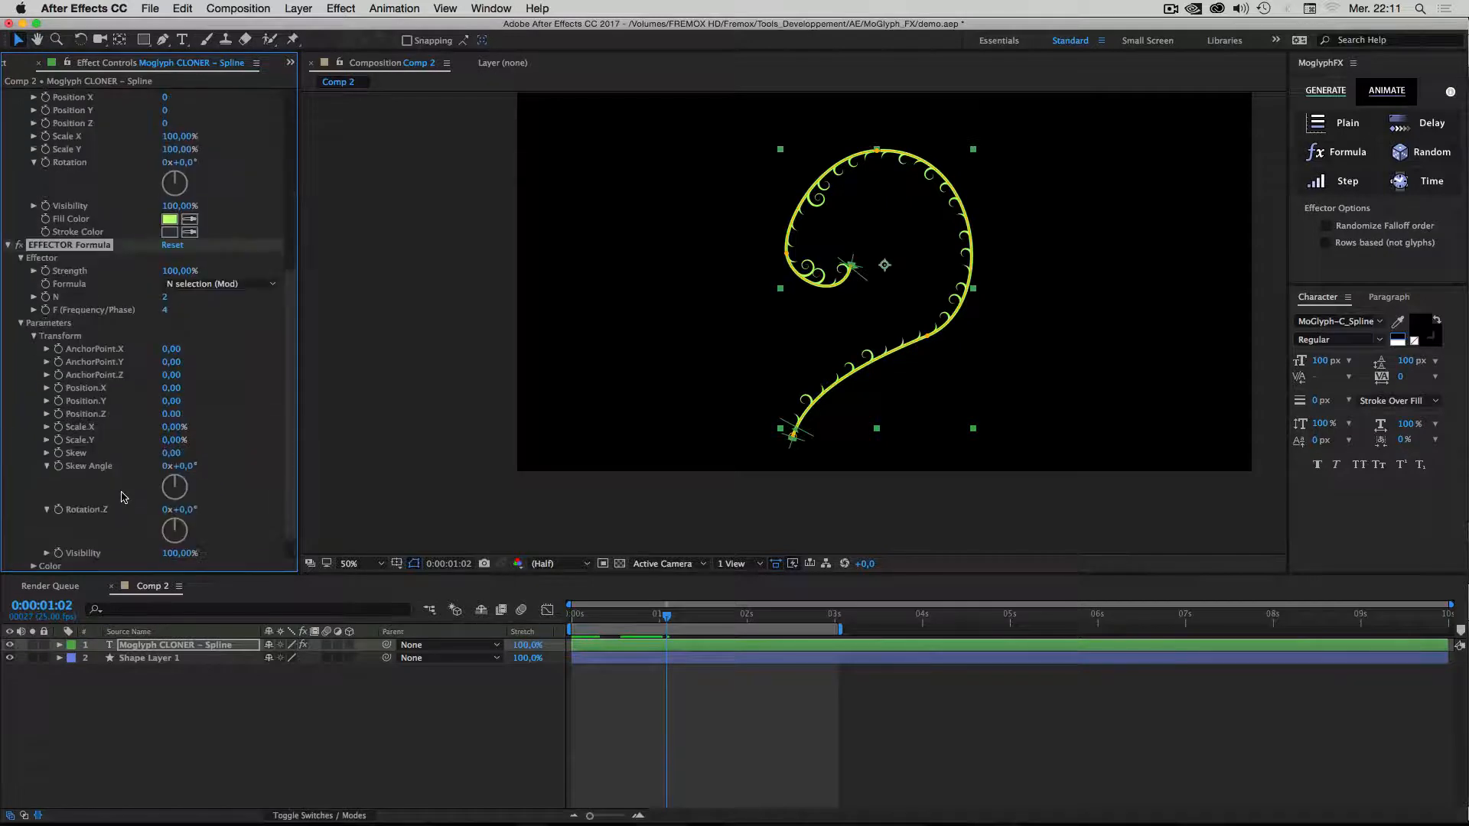
left_click(171, 440)
key("Return")
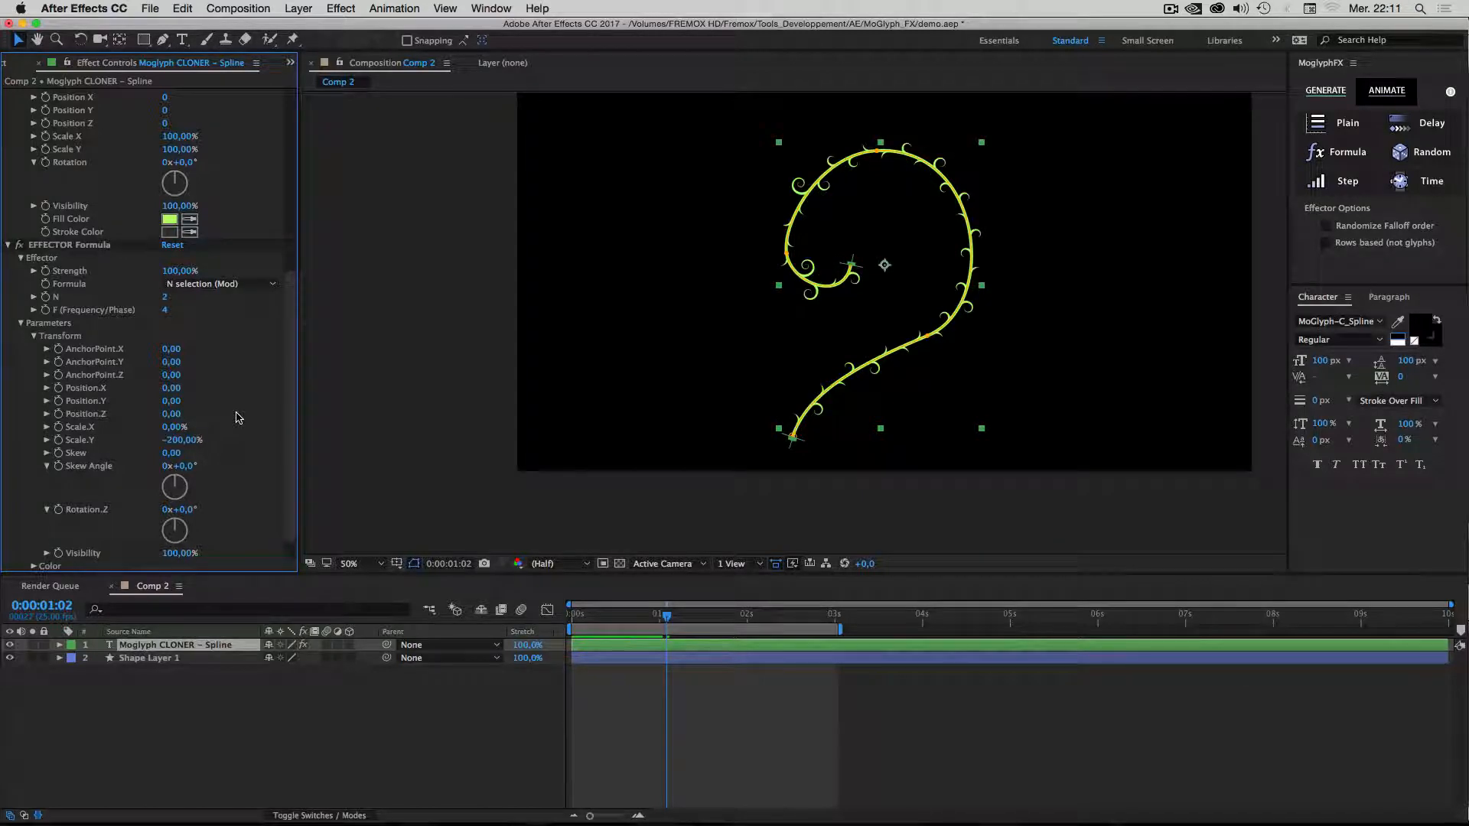
left_click(222, 719)
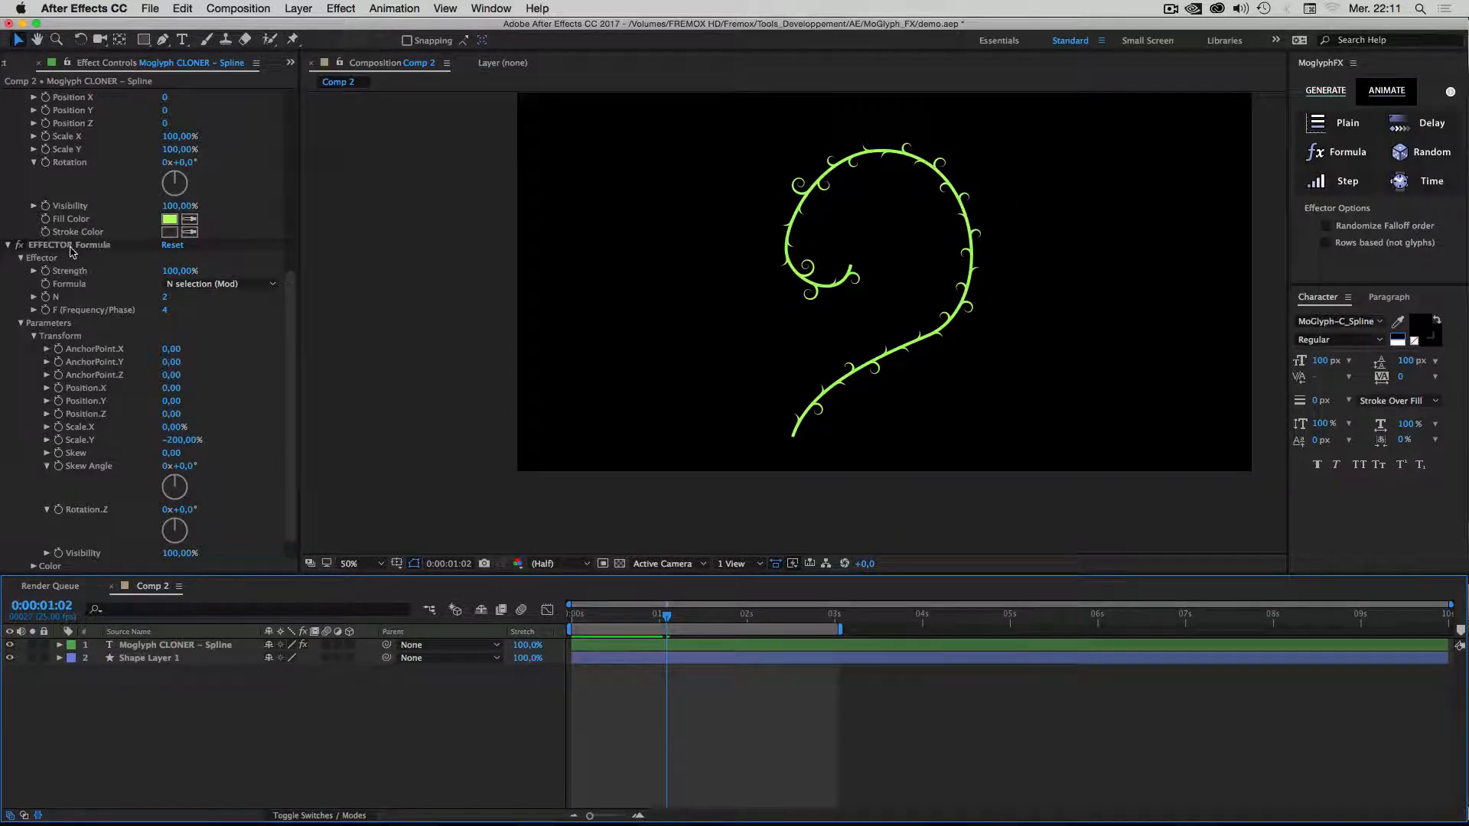
left_click(44, 246)
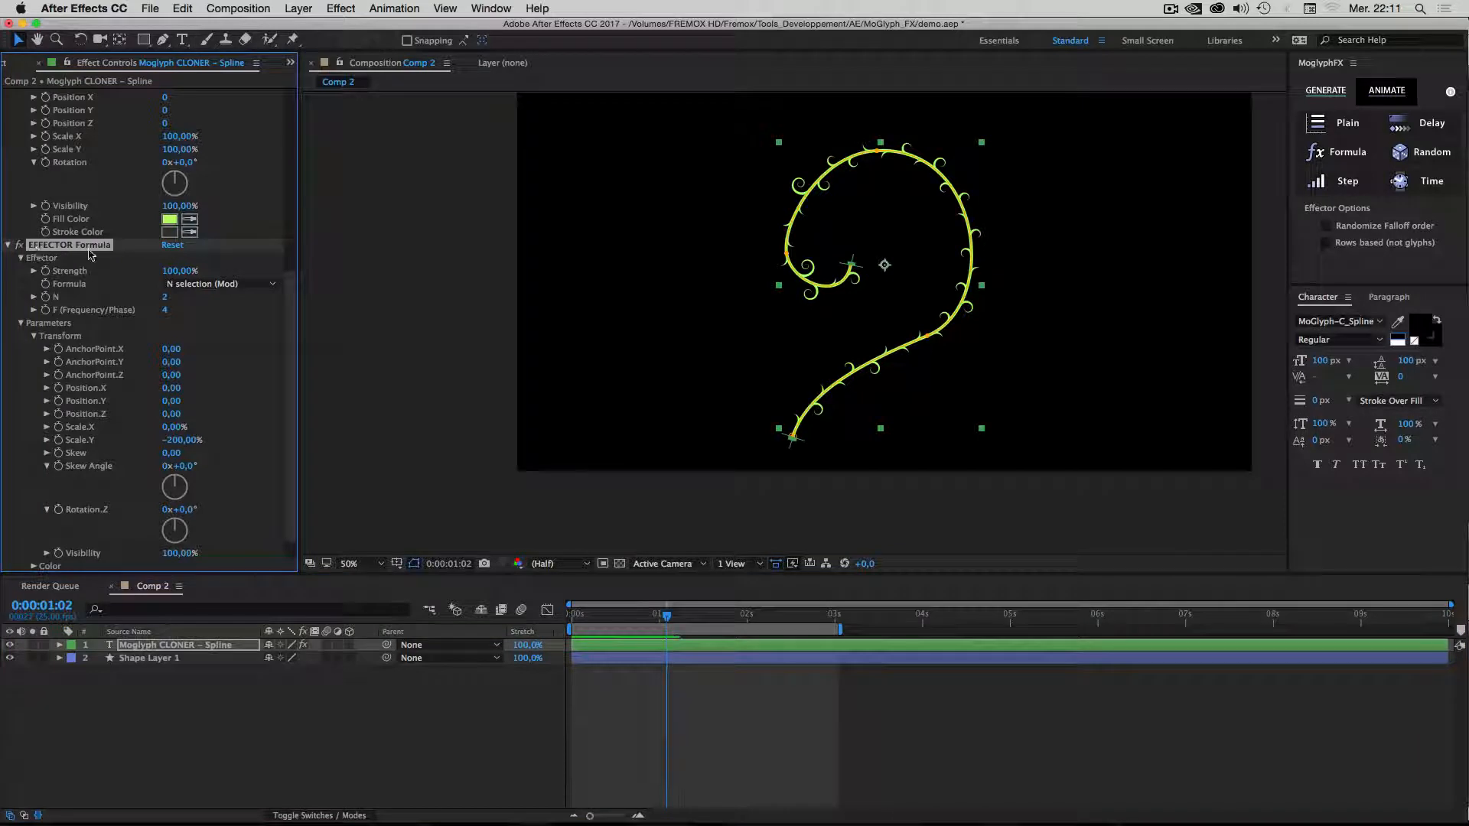
left_click(494, 315)
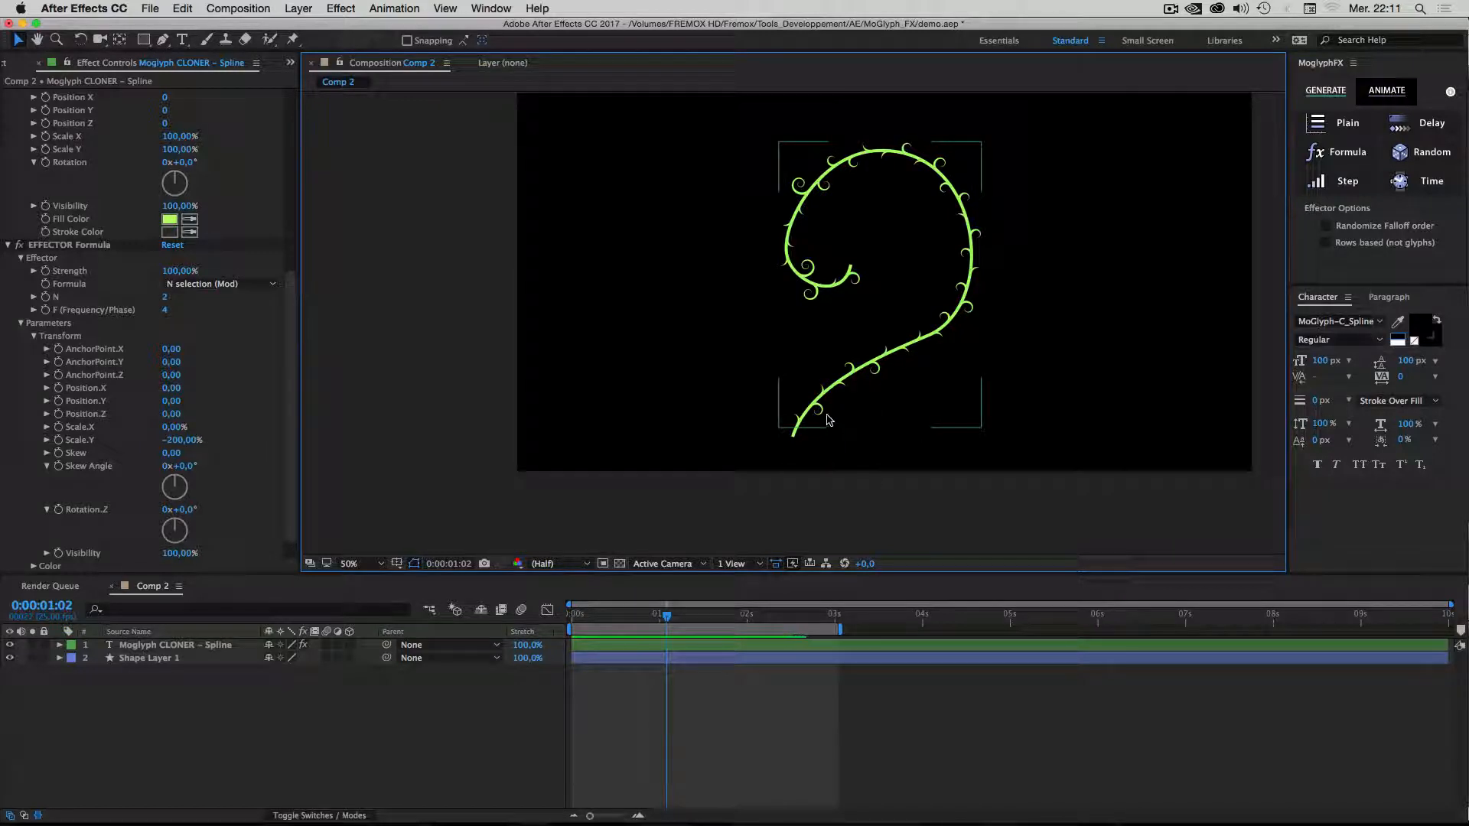
left_click(161, 691)
left_click(138, 647)
left_click(140, 660)
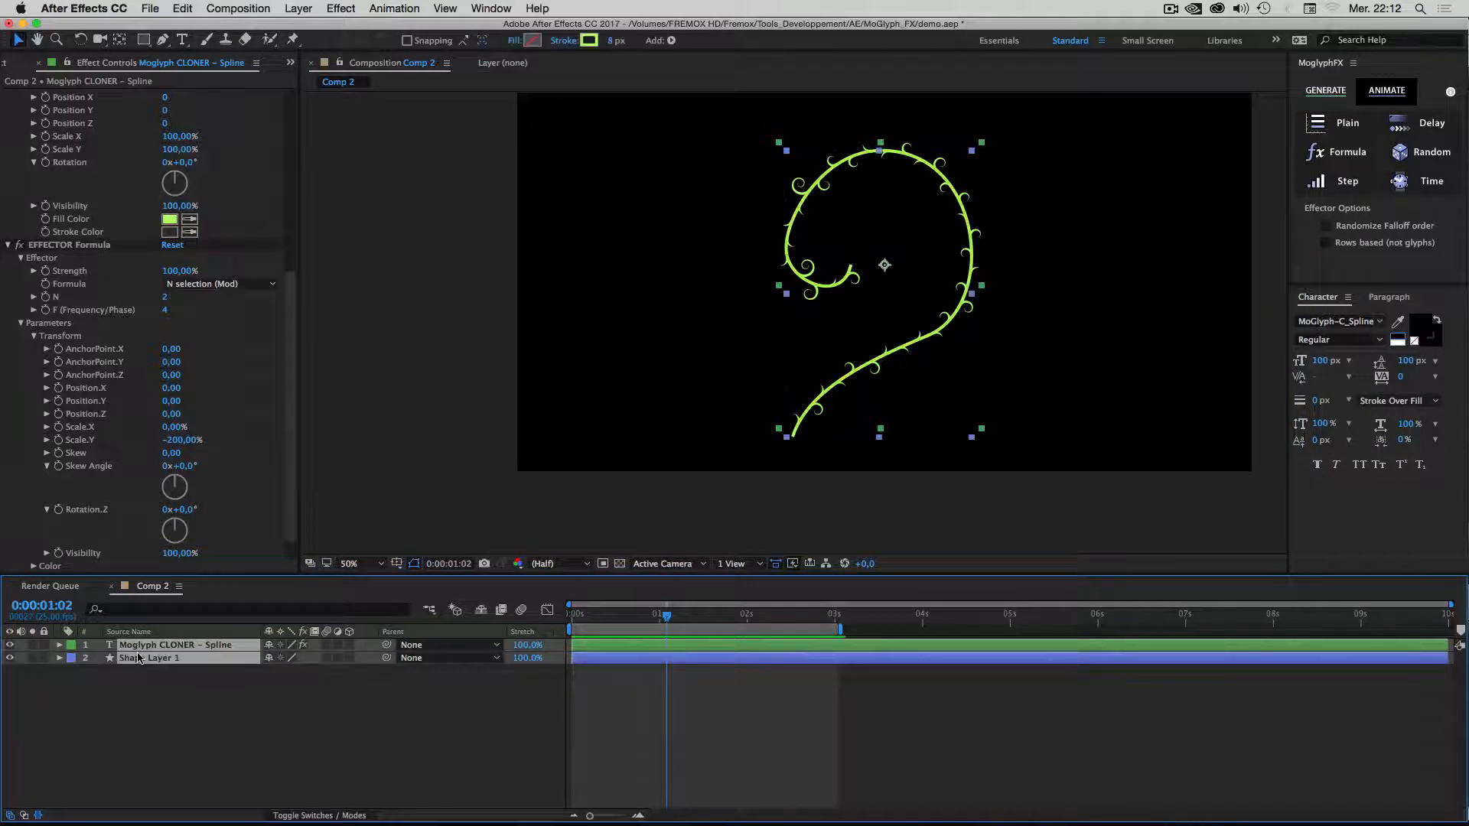
left_click(135, 647)
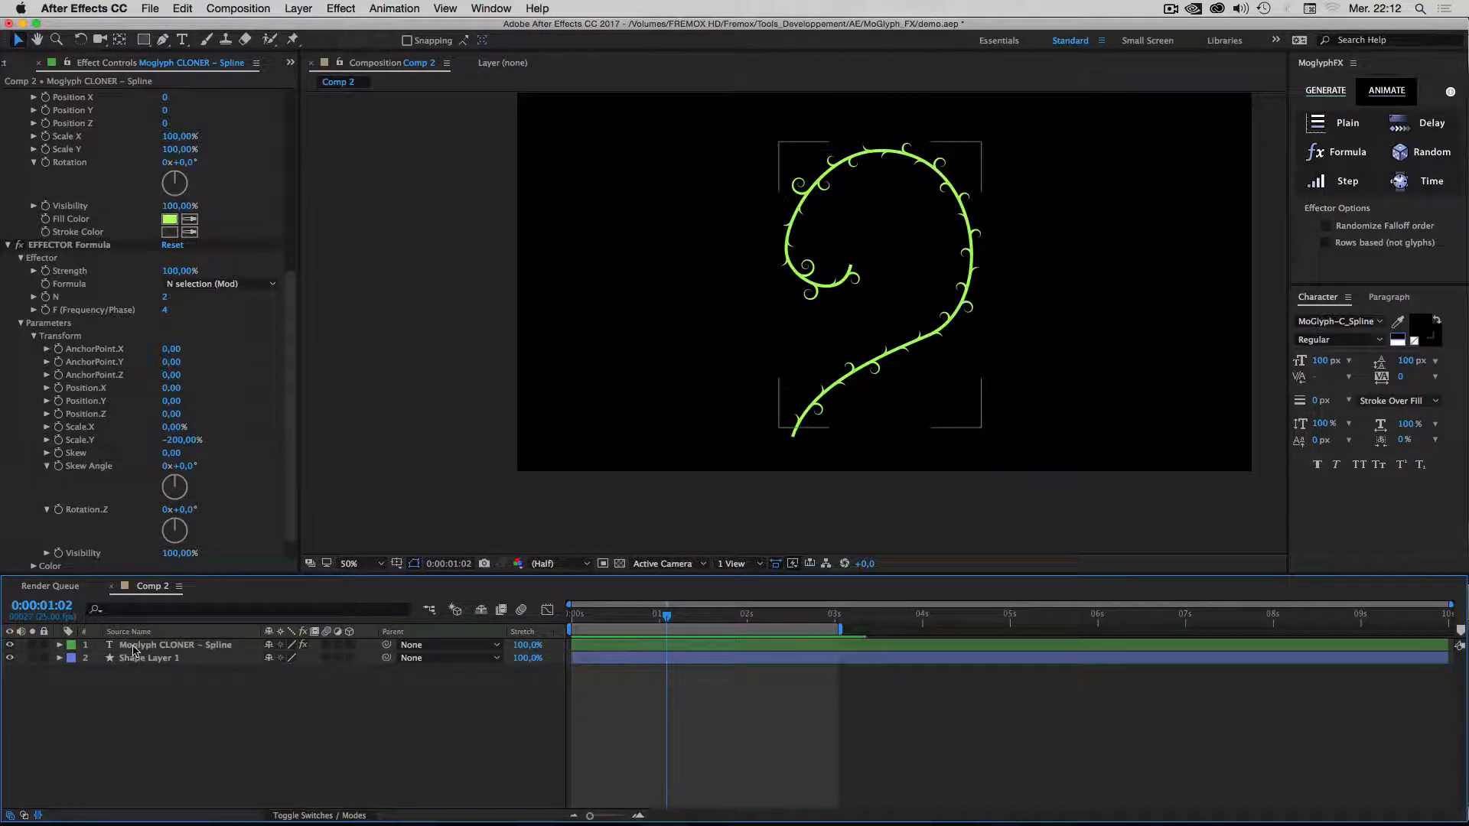
left_click(135, 648)
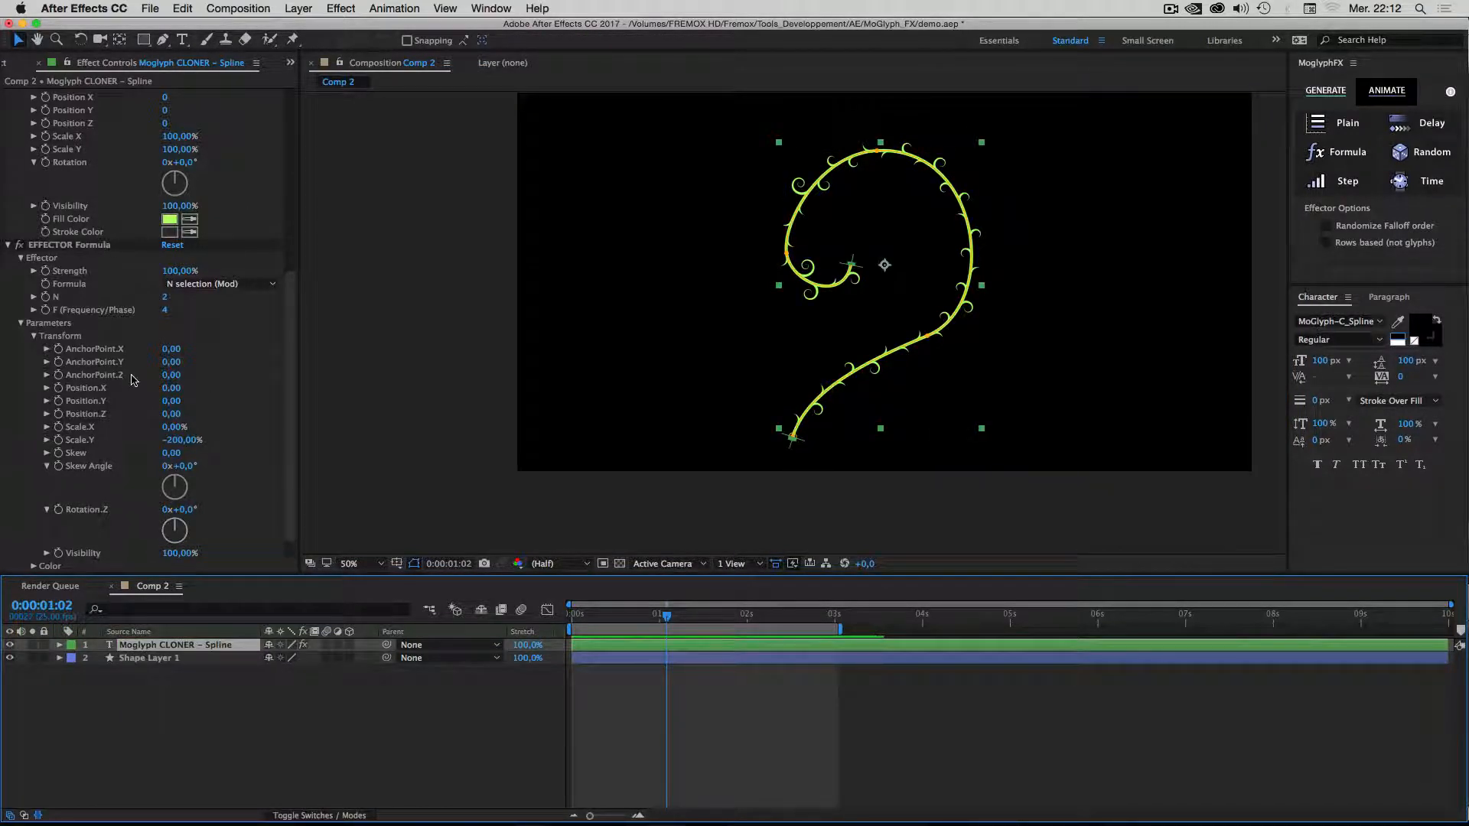
Undo the Formula effector, stem and fill styling and curl glyph additions, back to the spline cloner's plain chain links.
left_click(175, 284)
left_click(175, 291)
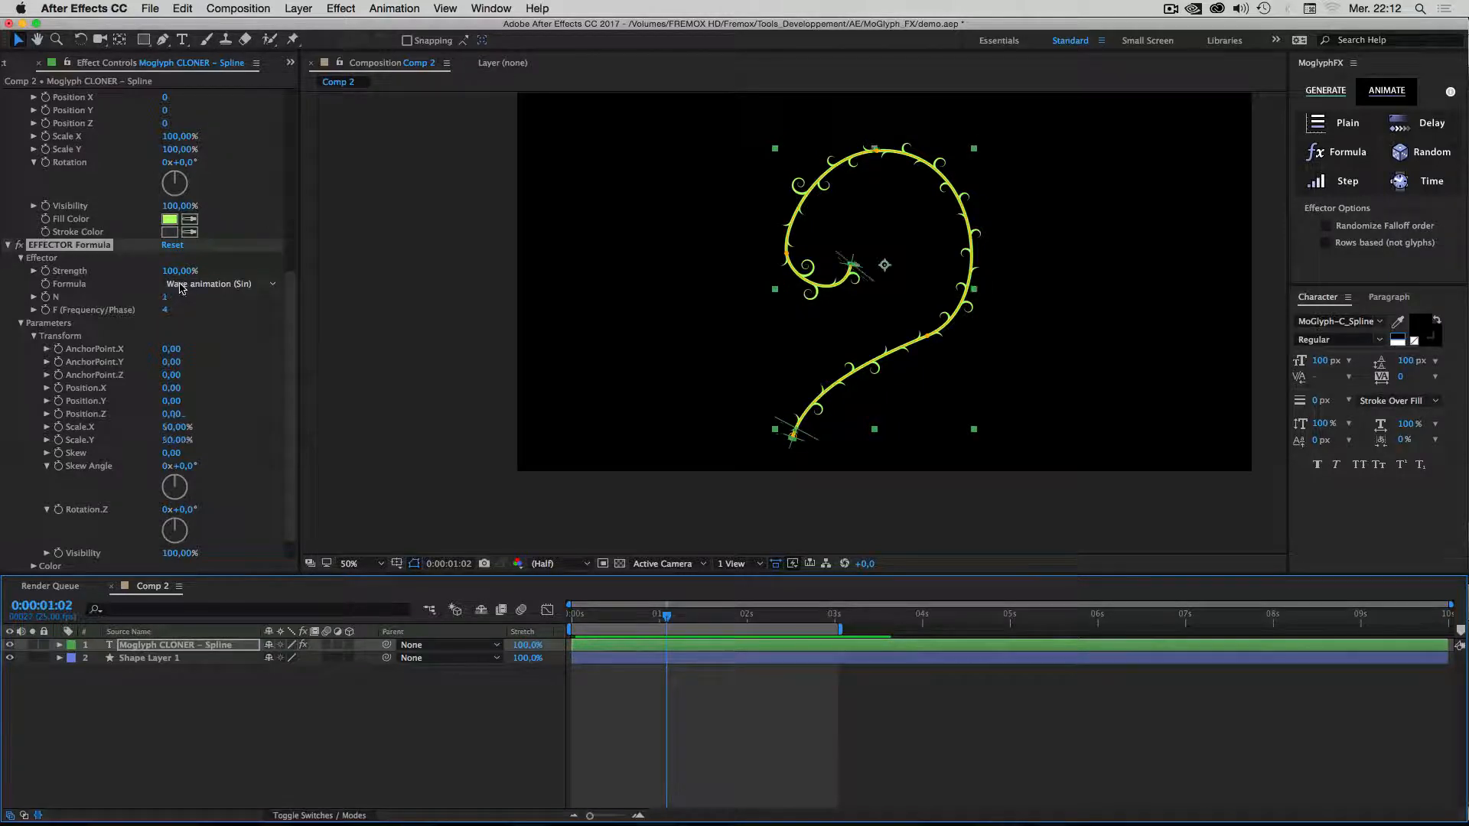
scroll(180, 287, "up", 10)
key("super+Down")
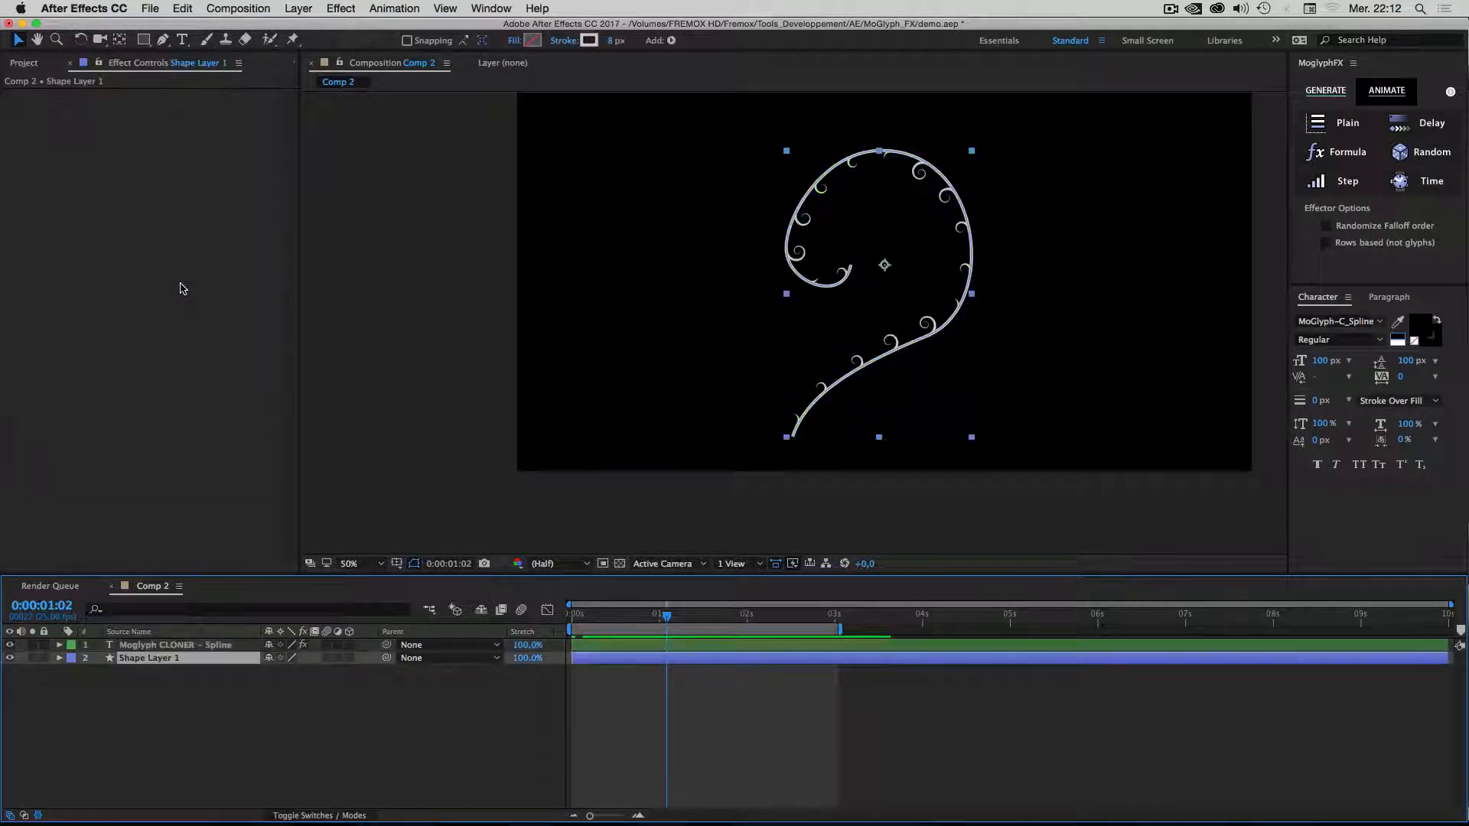
key("super+Up")
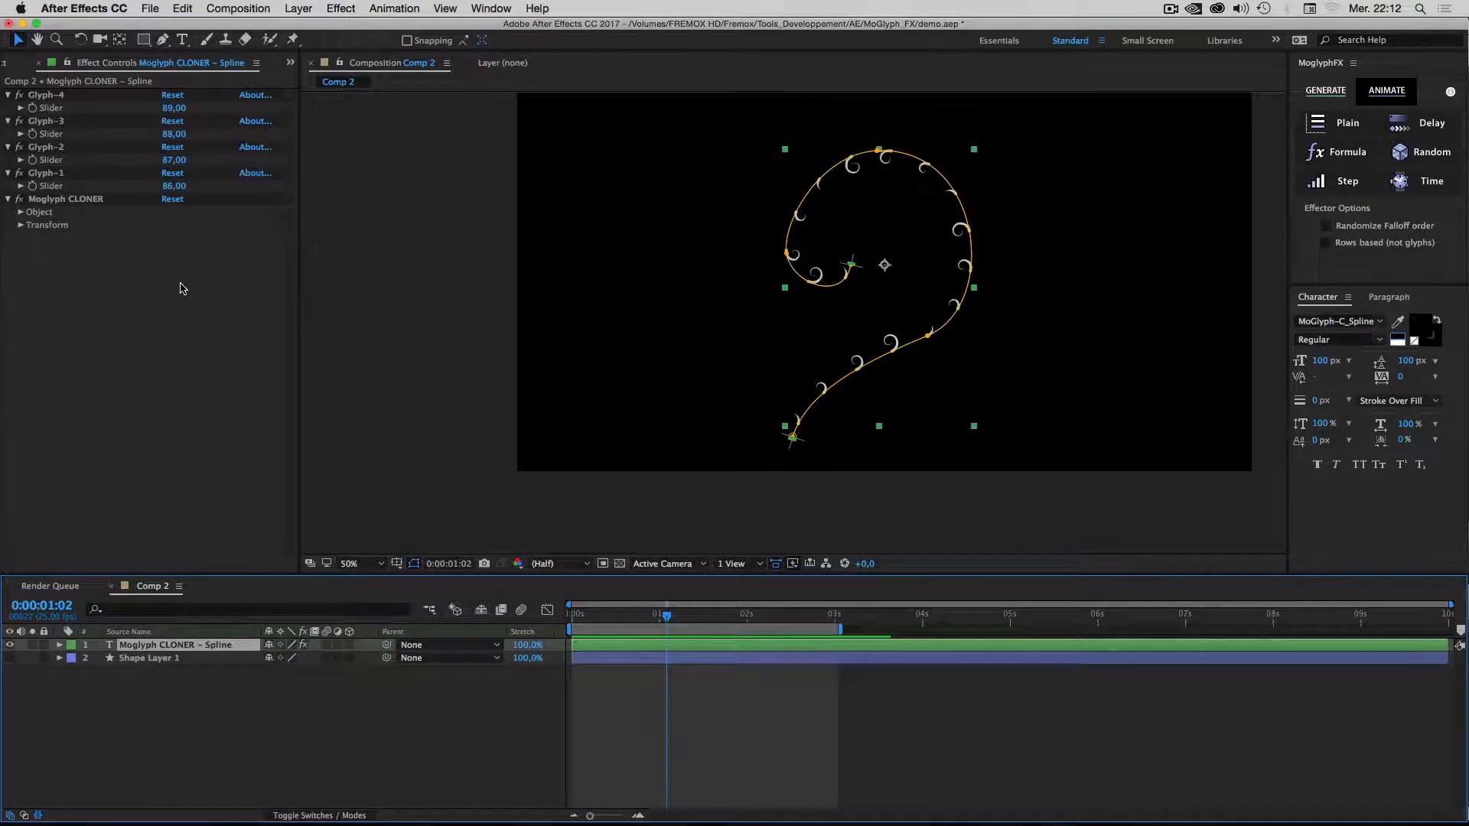
key("super+z")
key("super+z")
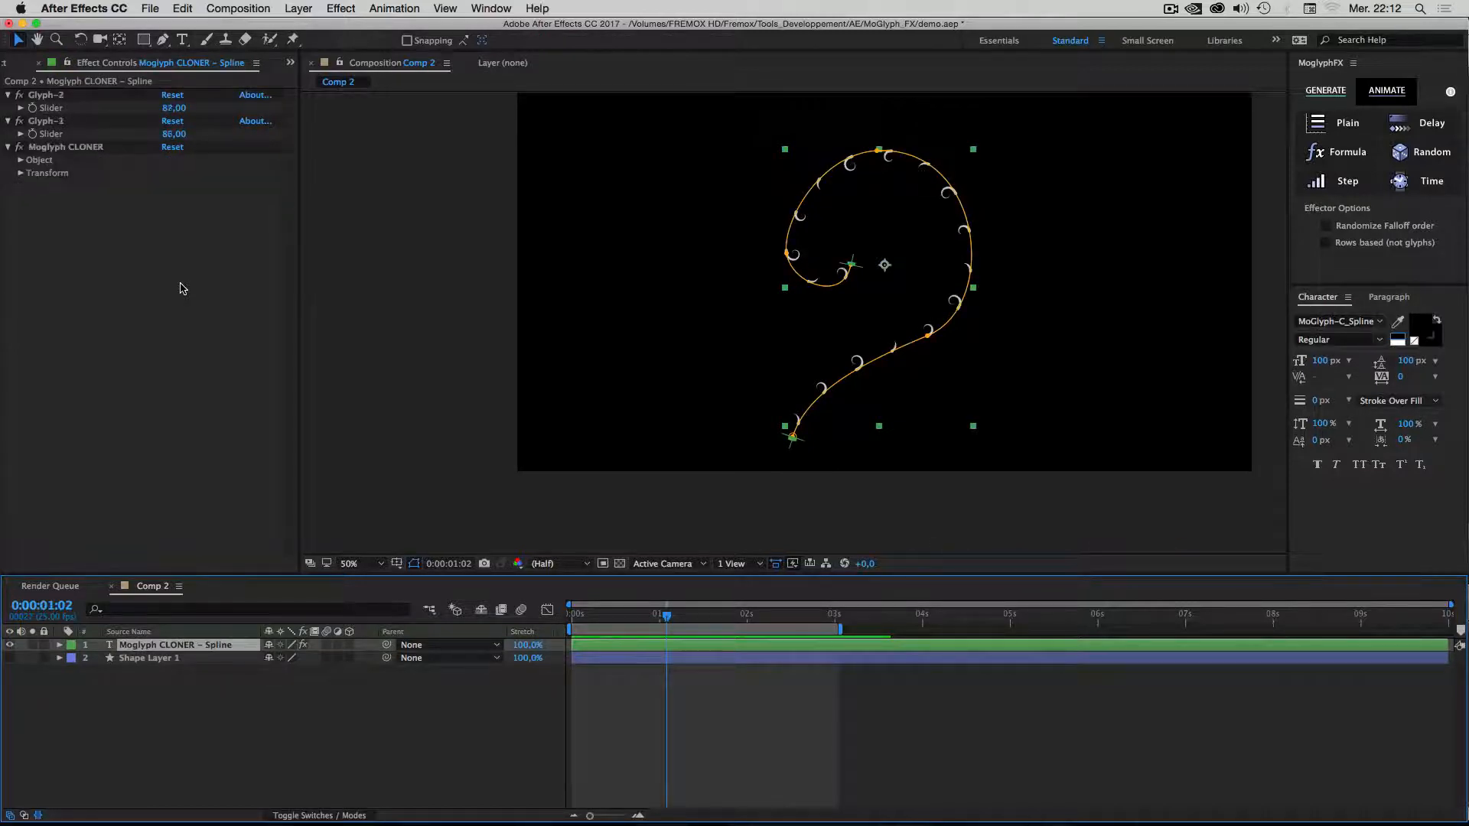
key("super+z")
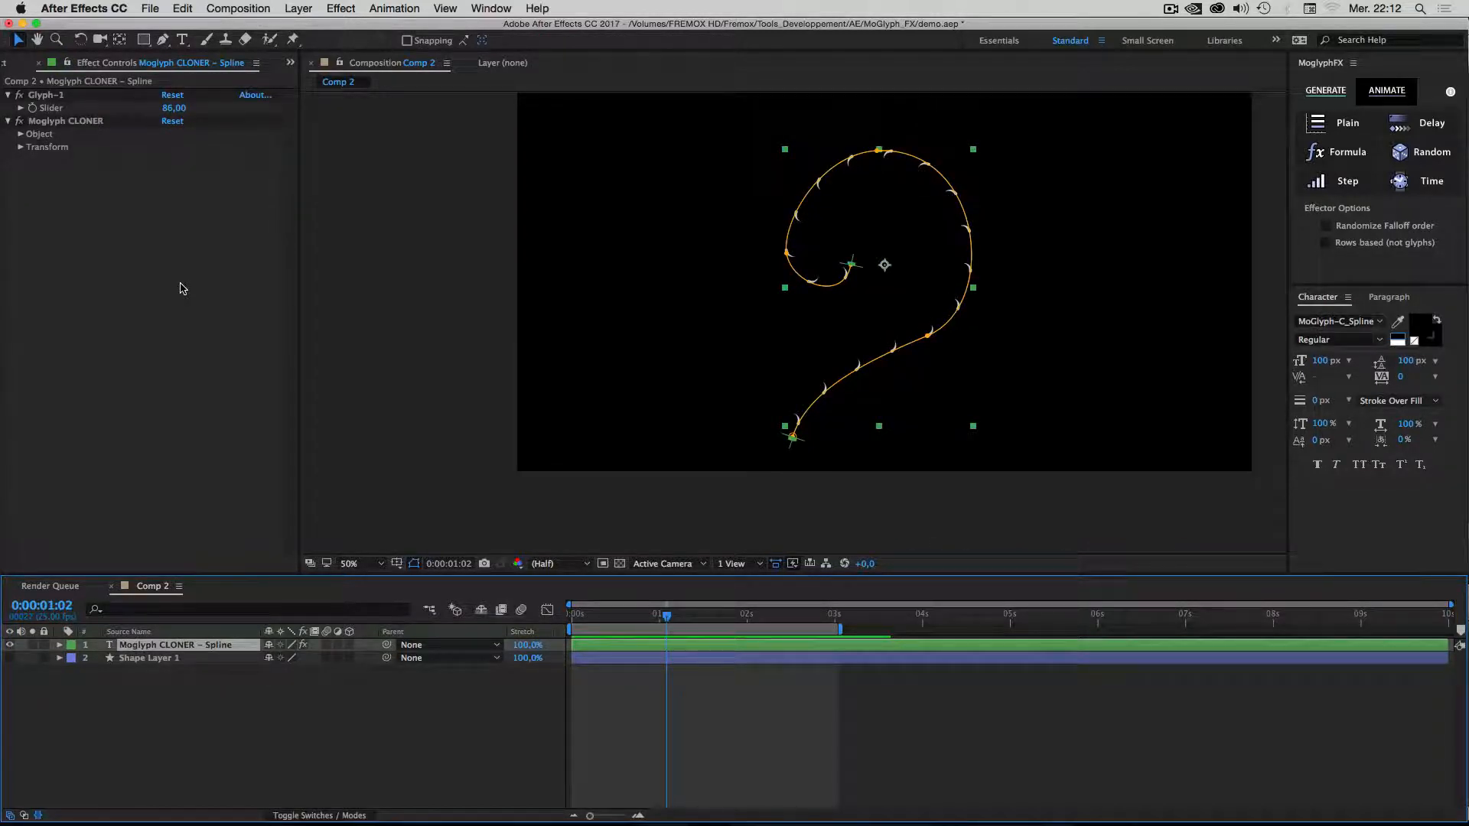
key("super+z")
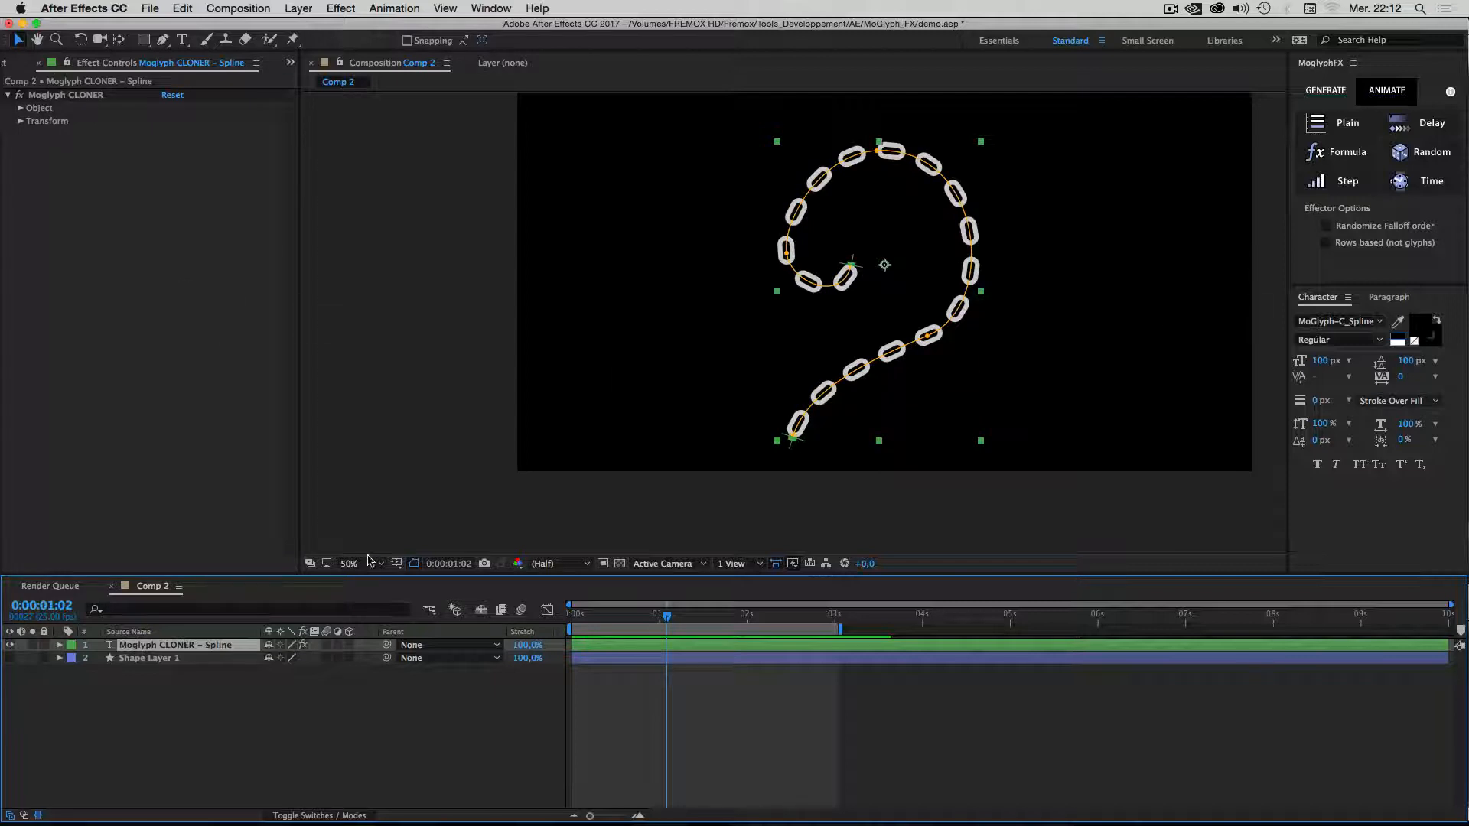
Open the glyph shape chooser for the Moglyph CLONER – Spline layer and place it clear of the spline.
left_click(1318, 93)
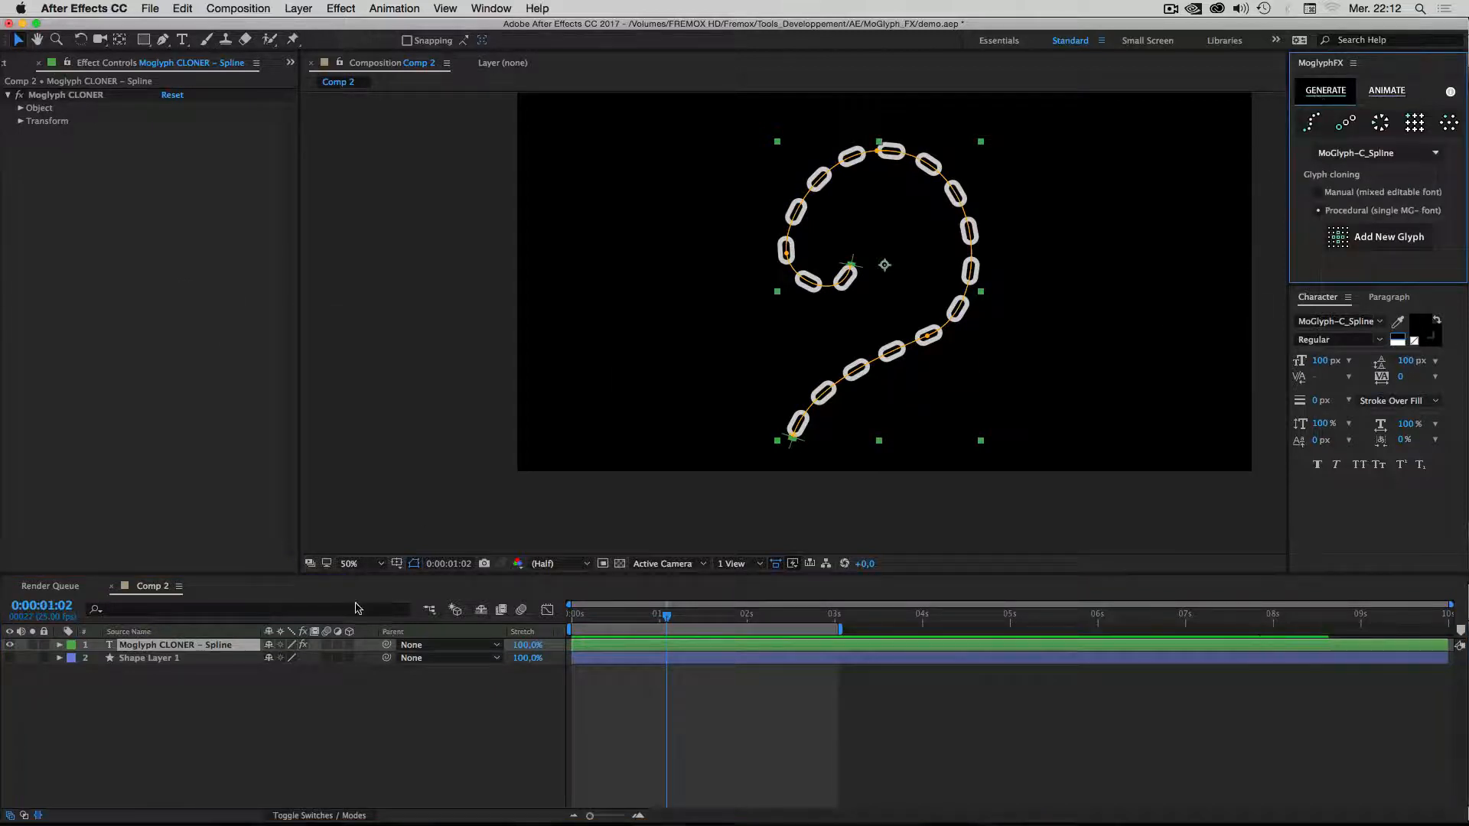
left_click(124, 692)
left_click(132, 648)
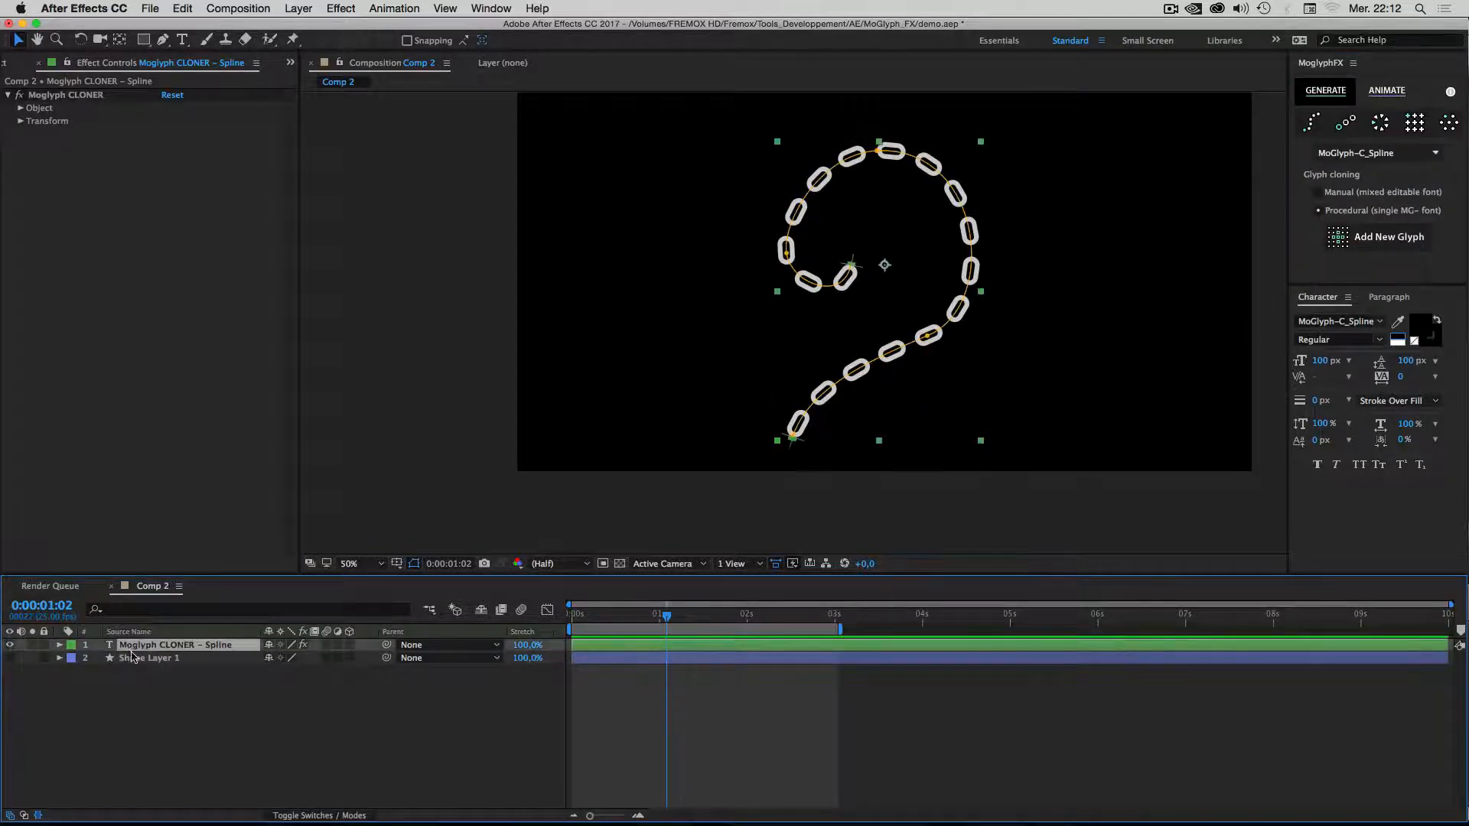
left_click(1366, 243)
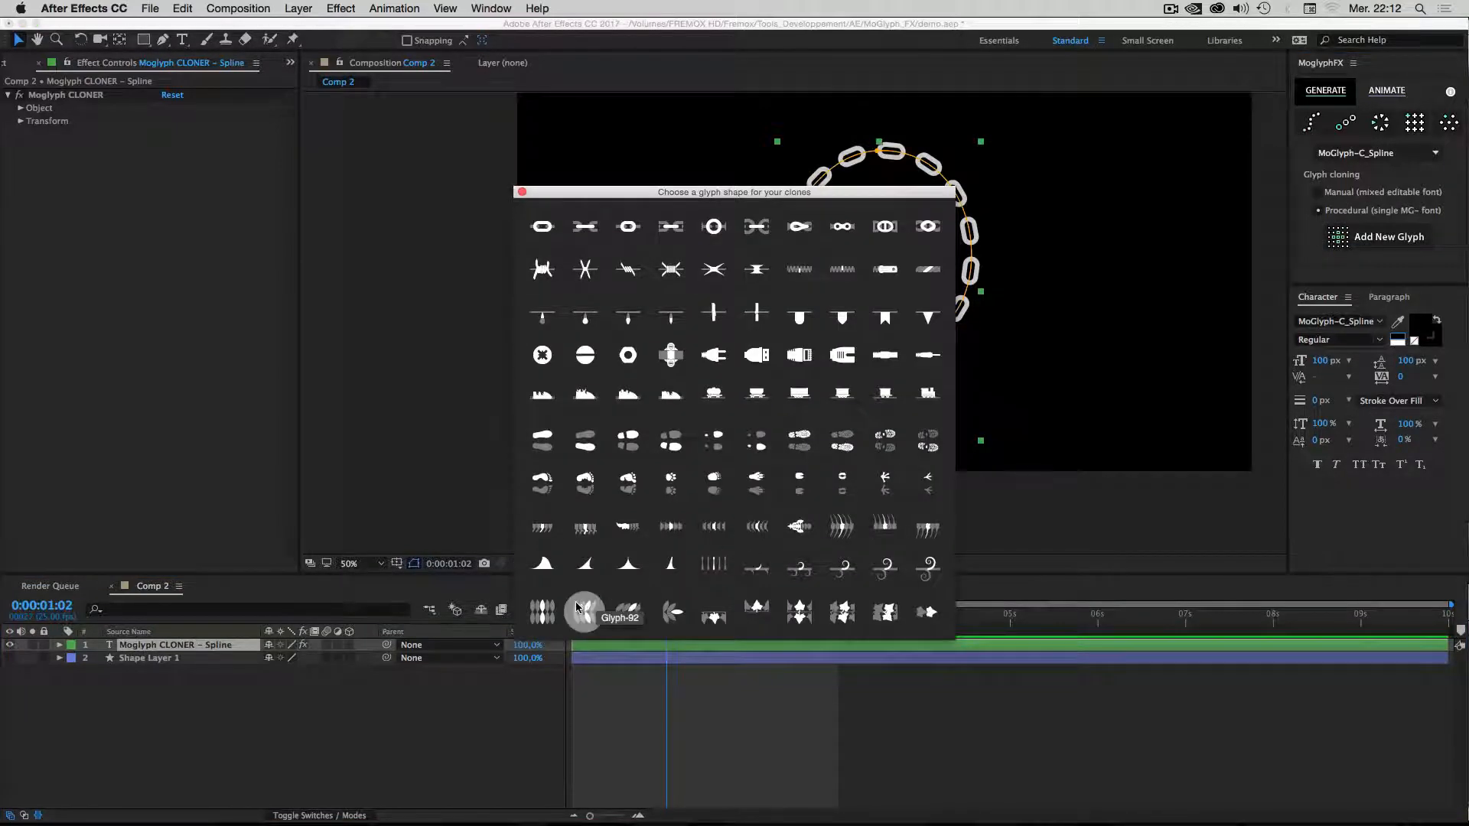
left_click_drag(630, 198, 1133, 171)
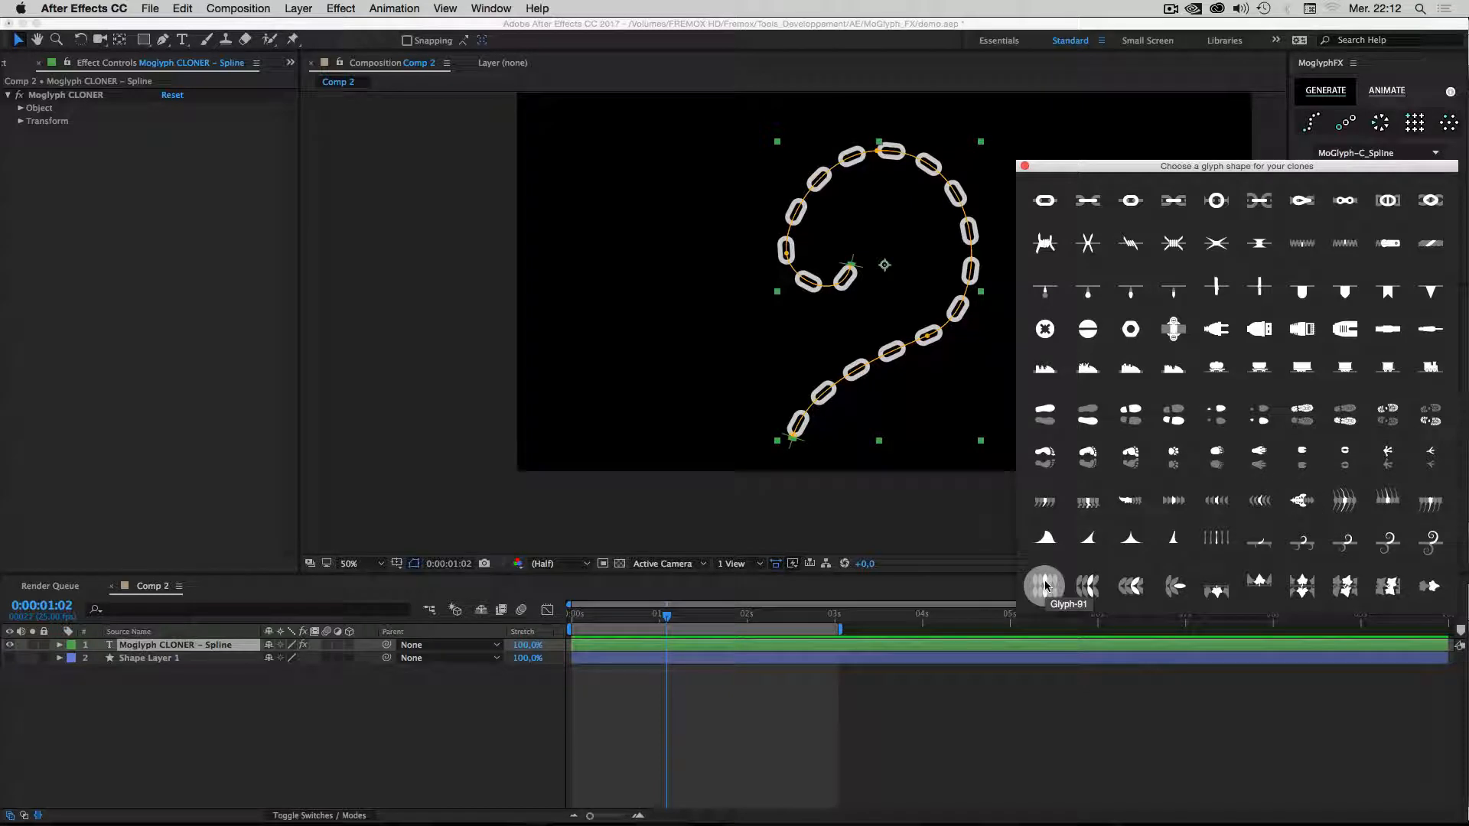
Try the Glyph-92 leaf pair on the spline cloner, and undo it.
left_click(1088, 586)
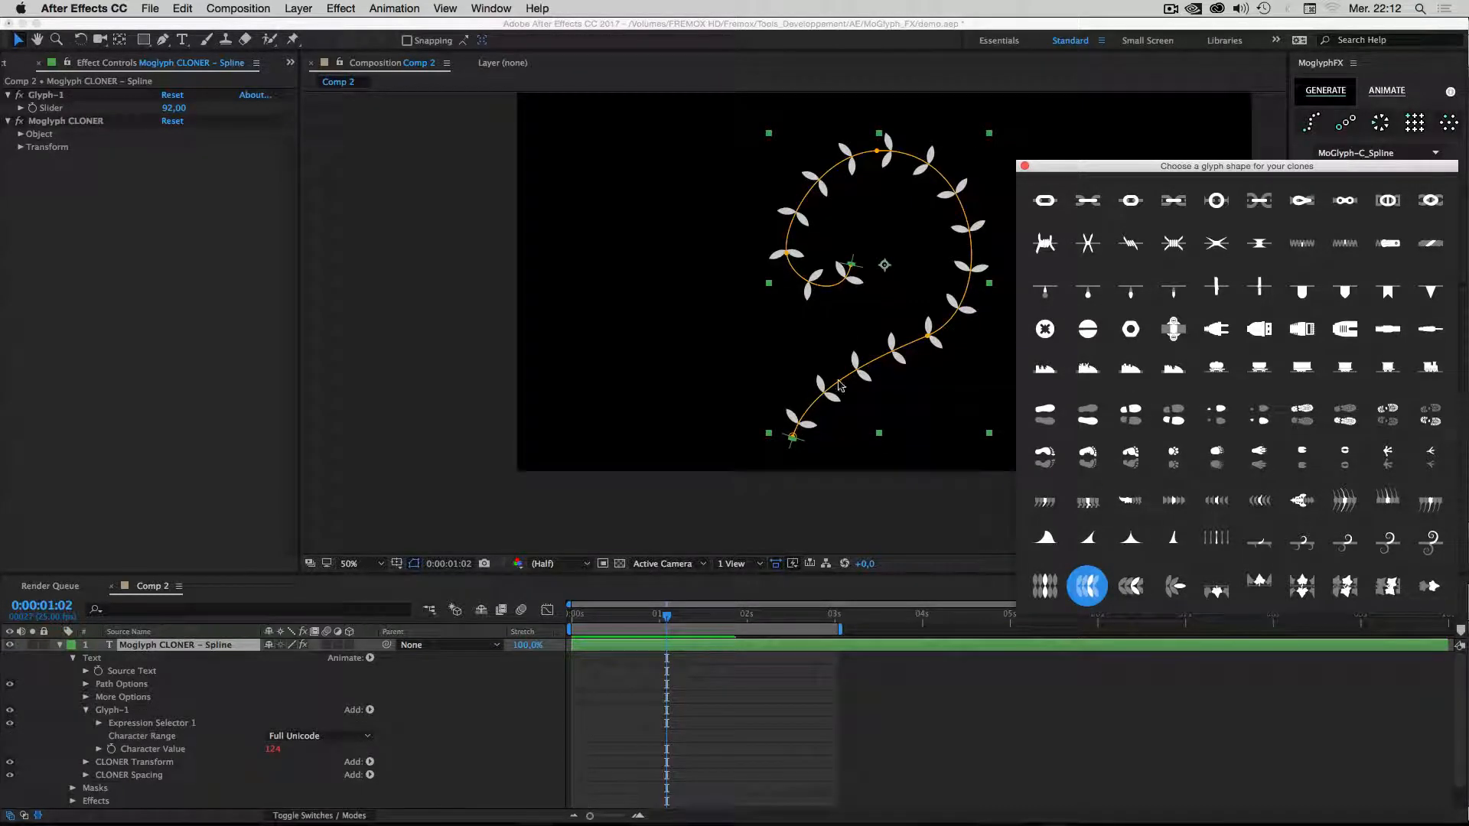
key("super+z")
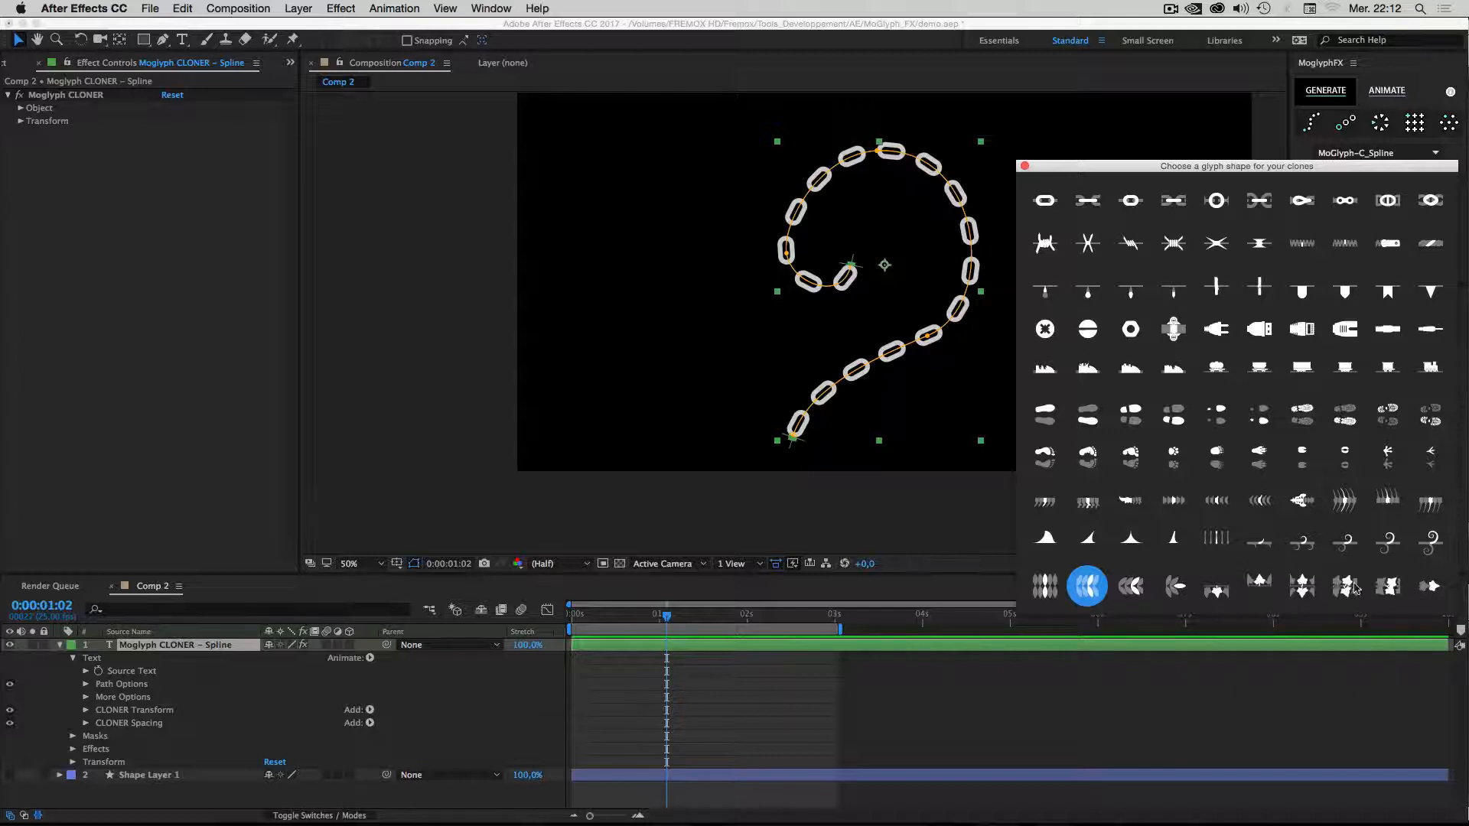
Add the six ivy leaf shapes, Glyph-95 through Glyph-100, to the spline cloner and close the glyph chooser.
left_click(1218, 596)
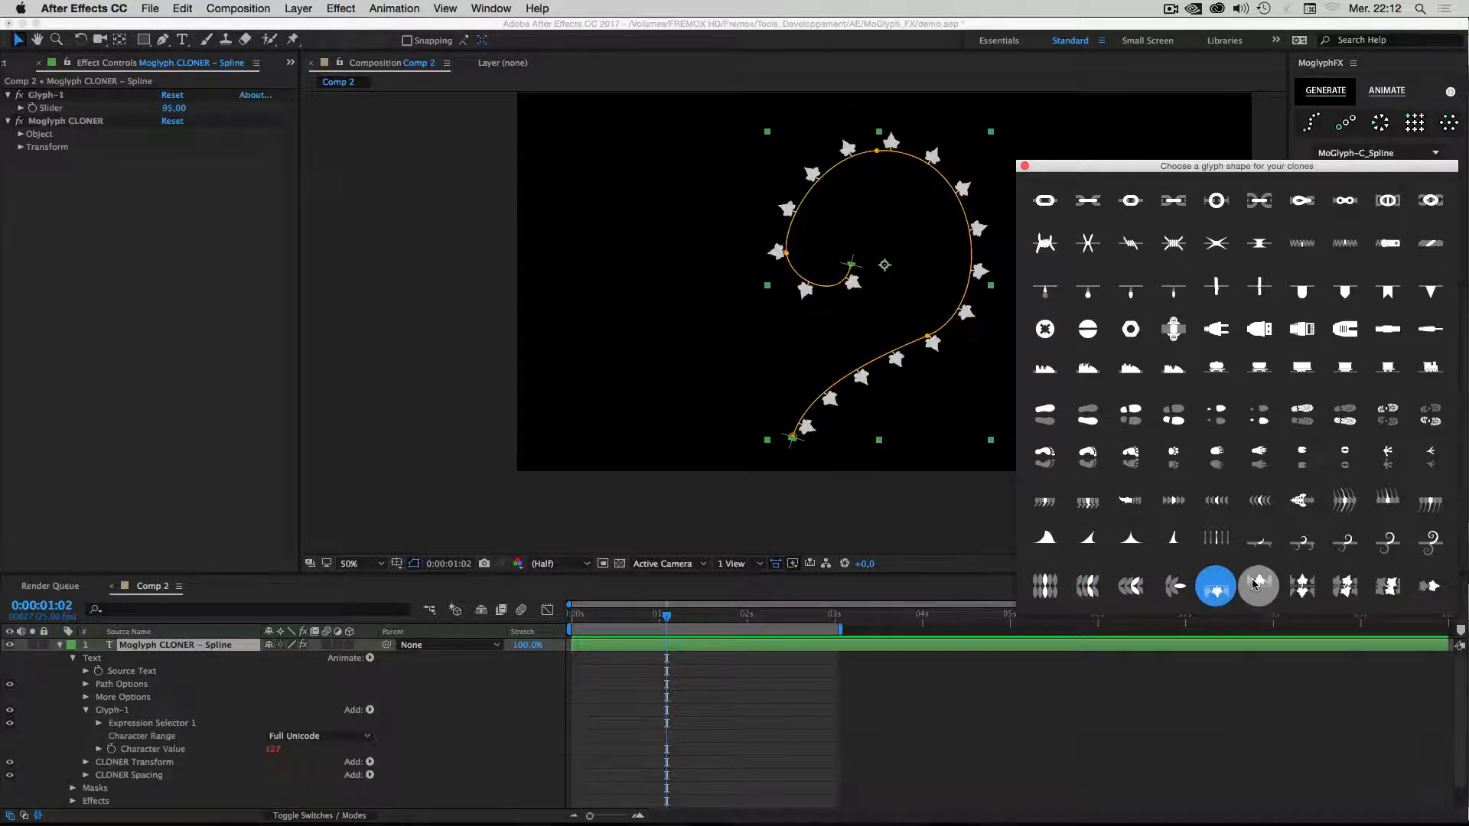
left_click(1258, 591)
left_click(1301, 591)
left_click(1344, 591)
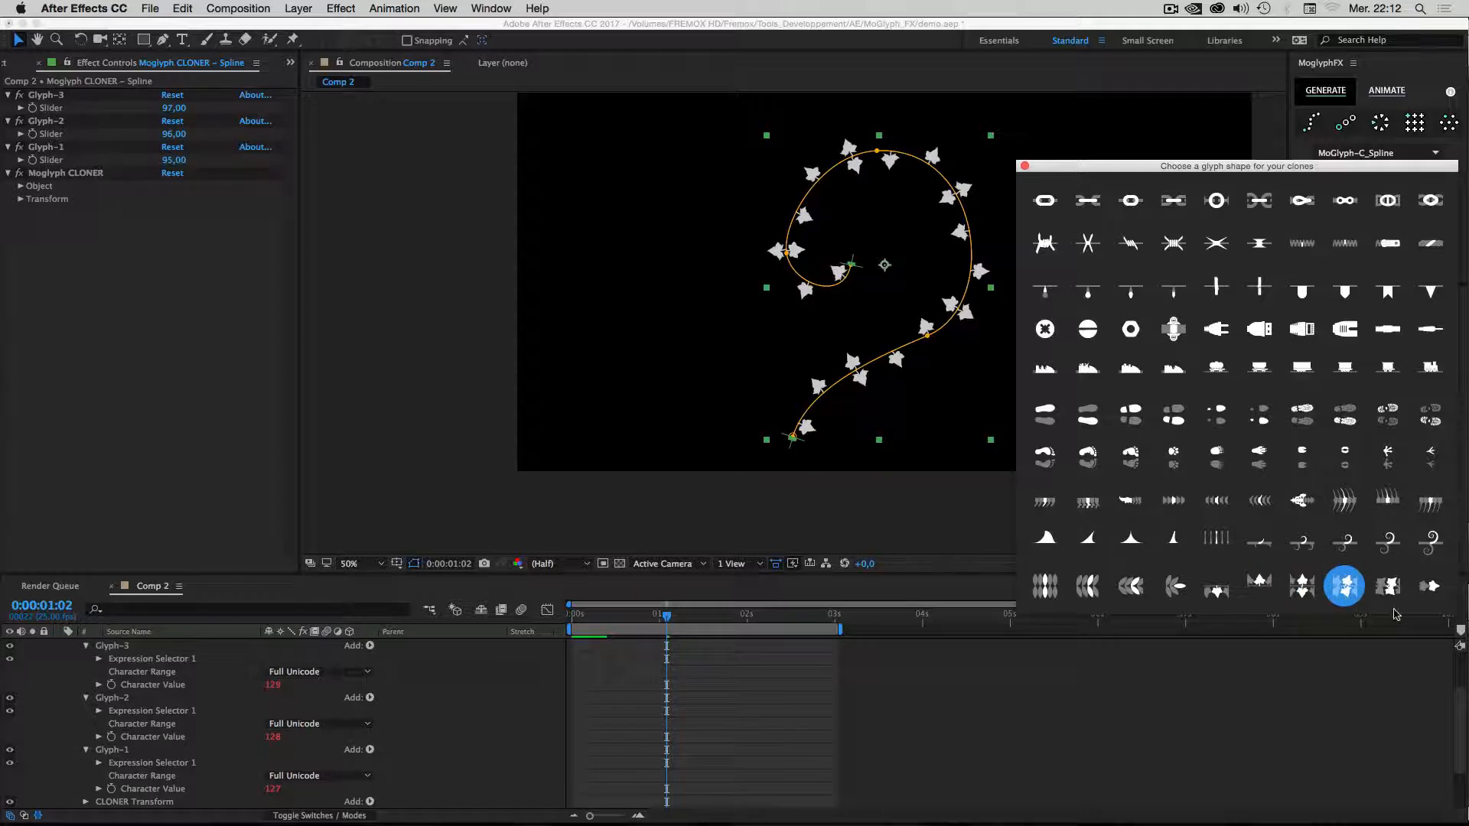
left_click(1388, 591)
left_click(1428, 591)
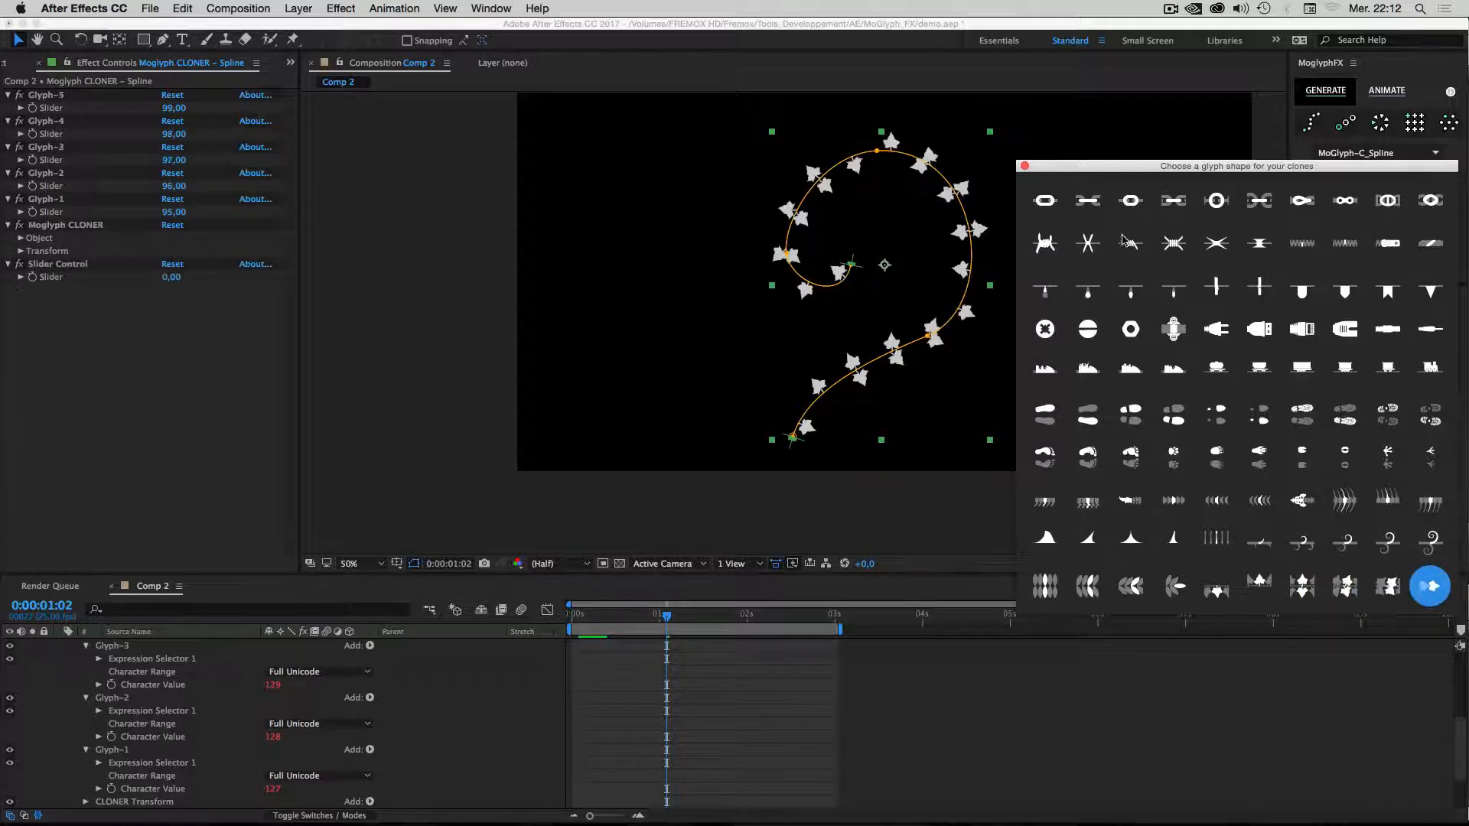
left_click_drag(1060, 166, 895, 194)
left_click(861, 195)
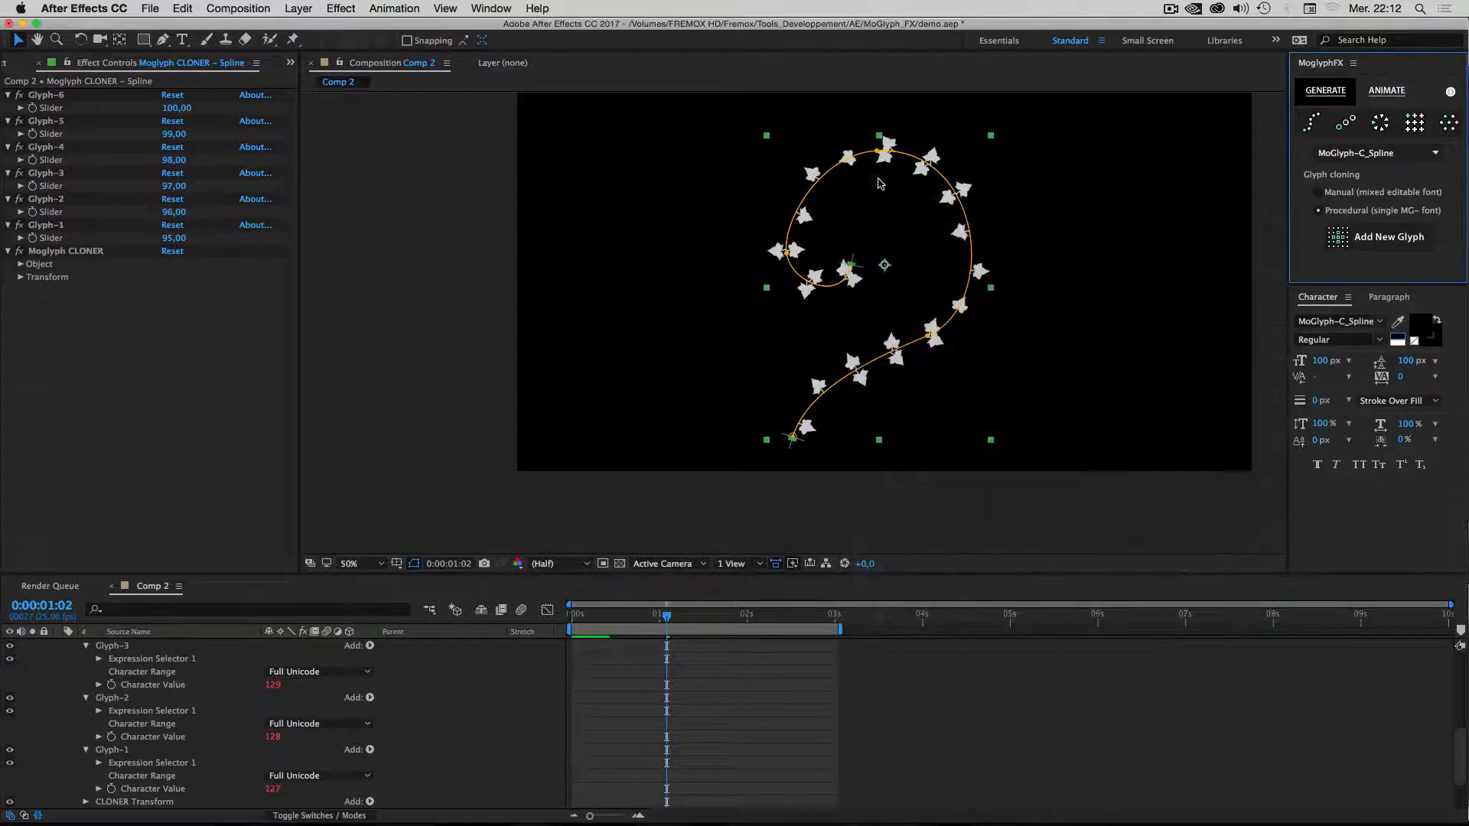
Set the Moglyph cloner's Fill Color to a medium leaf green.
left_click(21, 278)
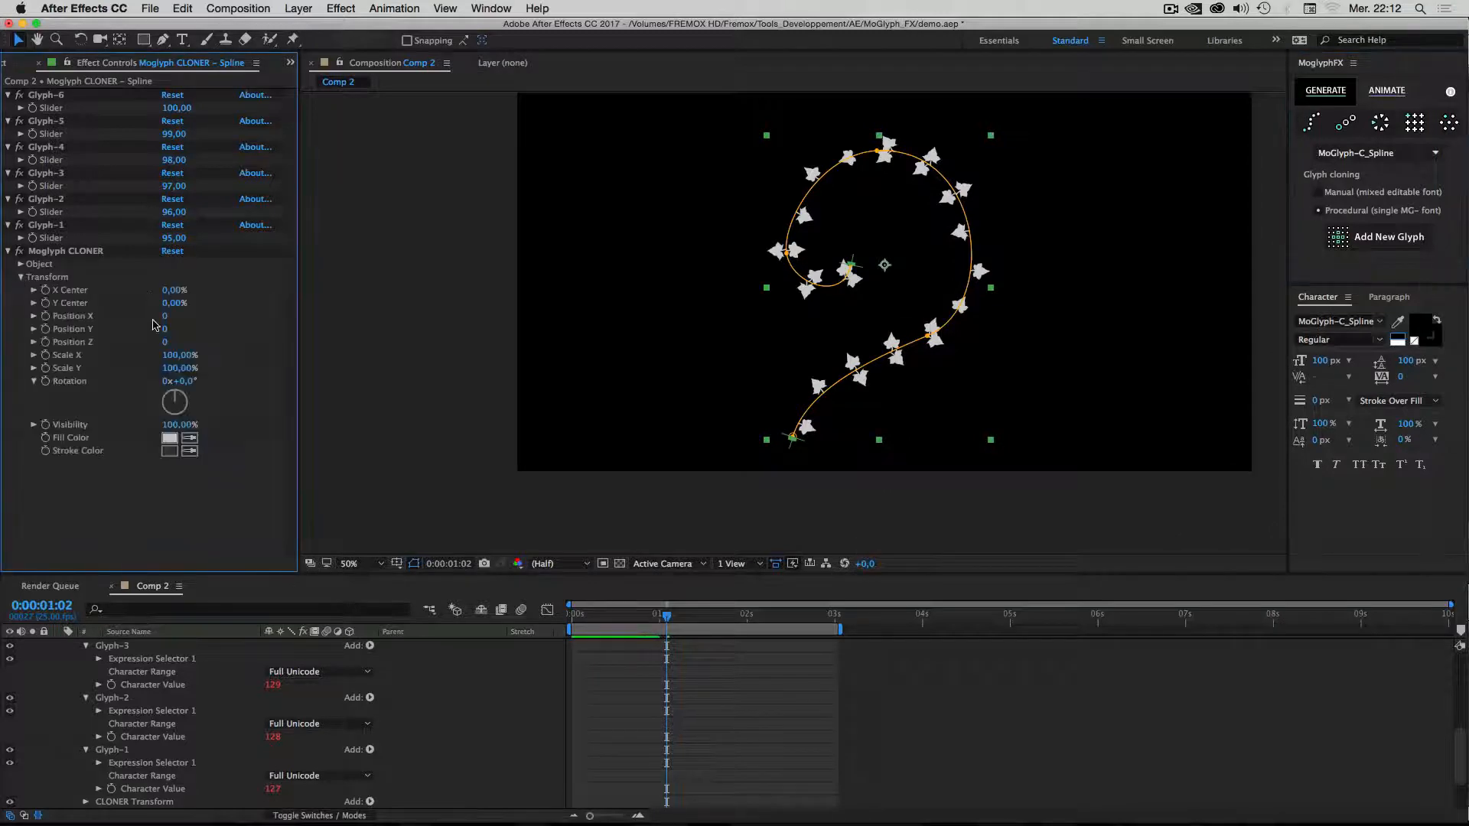
left_click(169, 442)
left_click(1069, 501)
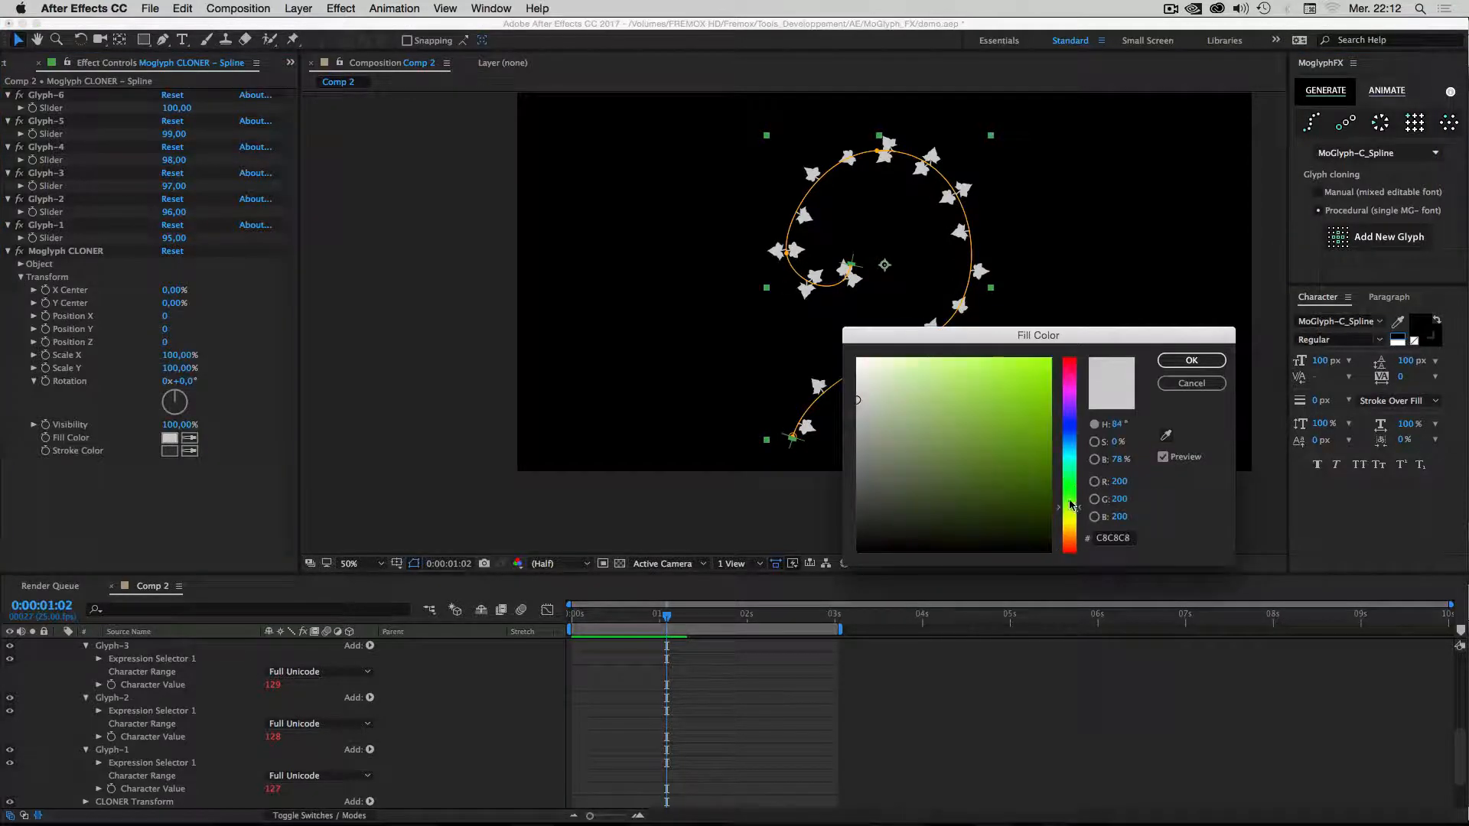
left_click(923, 417)
left_click(985, 388)
left_click(1191, 360)
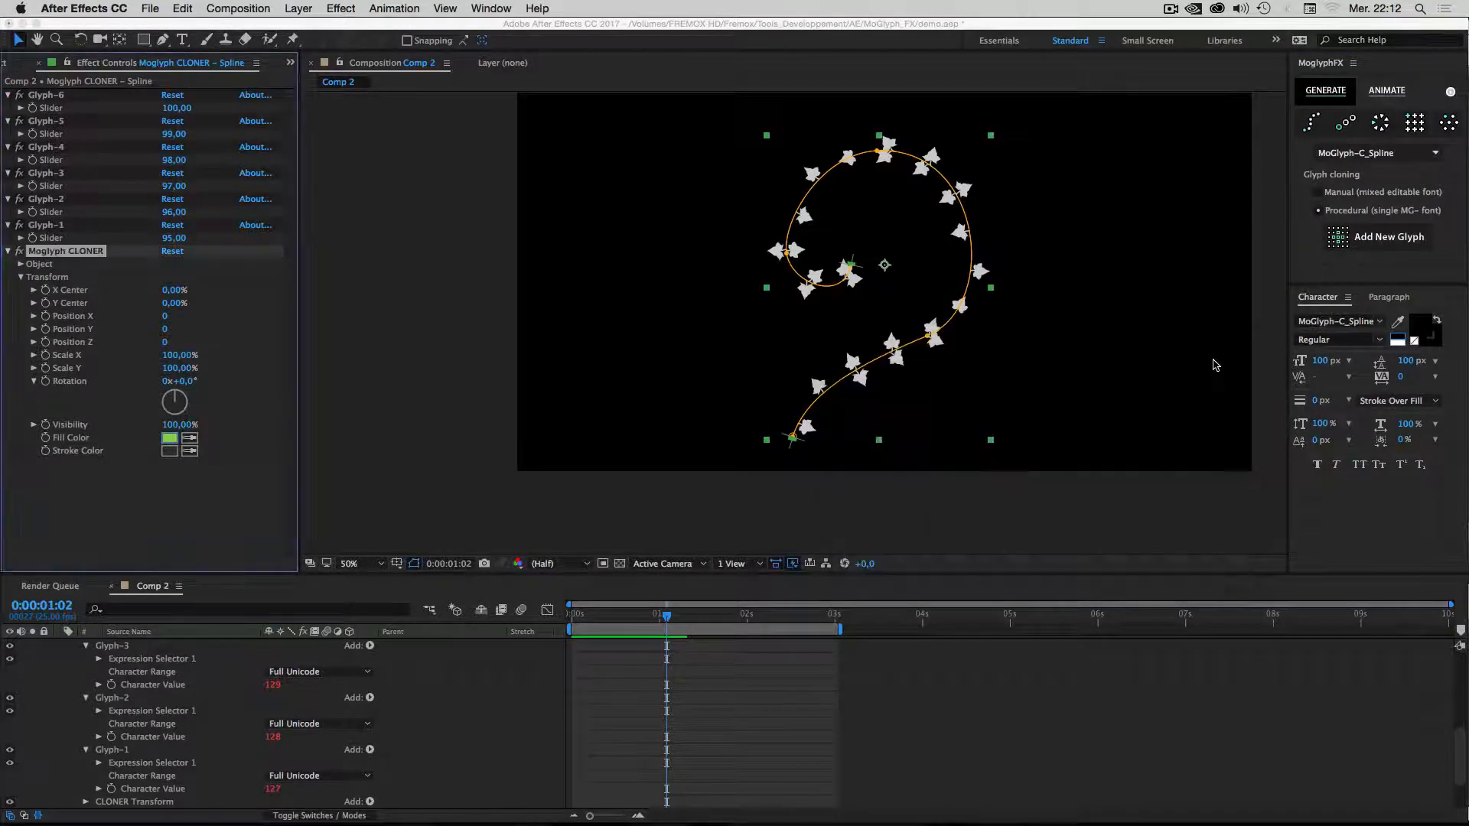
Make Shape Layer 1 visible as the stem and set its stroke width to 5 px.
left_click(57, 675)
scroll(58, 671, "up", 6)
left_click(60, 647)
left_click(149, 658)
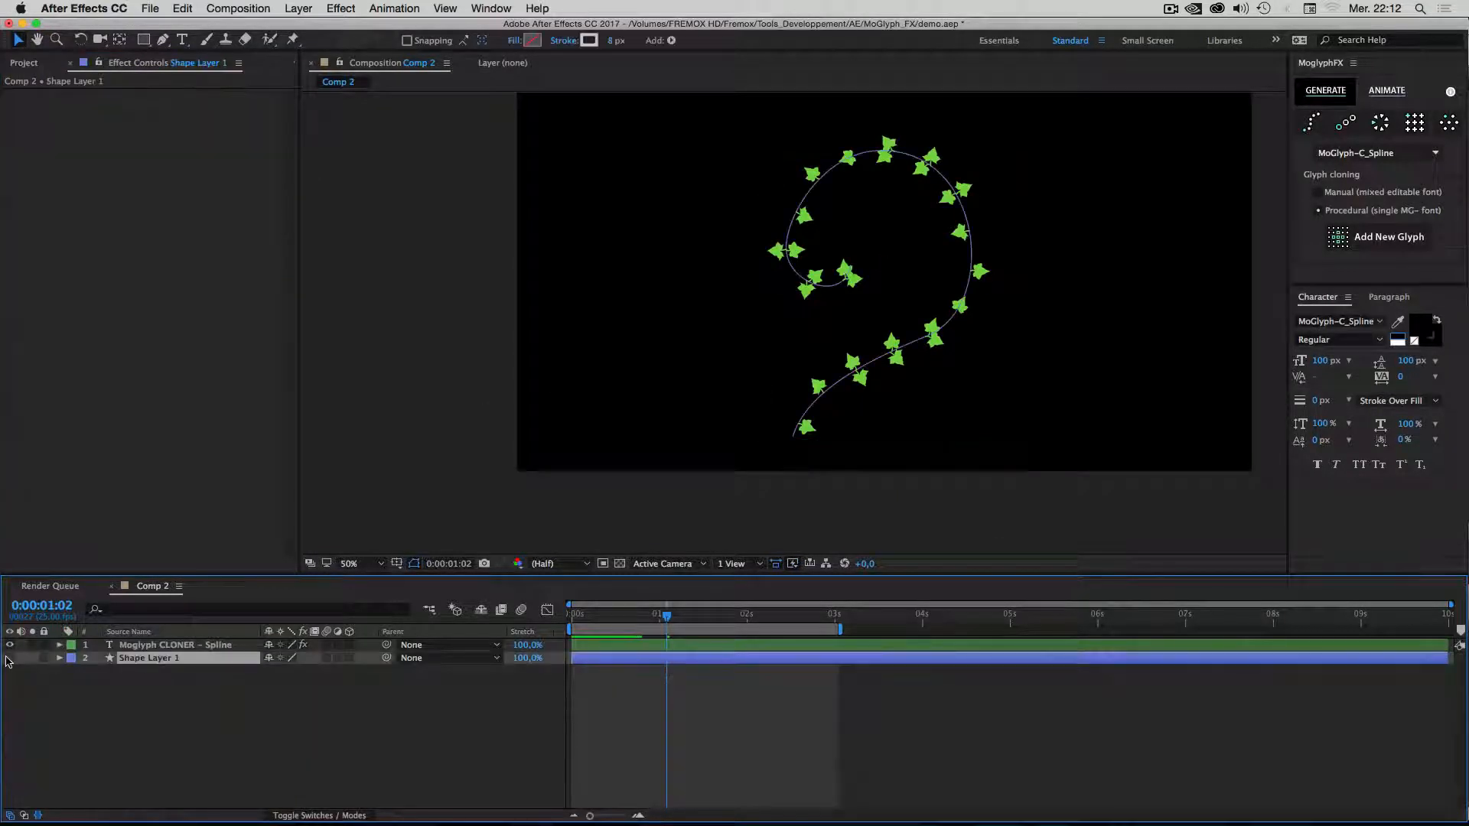
key("period")
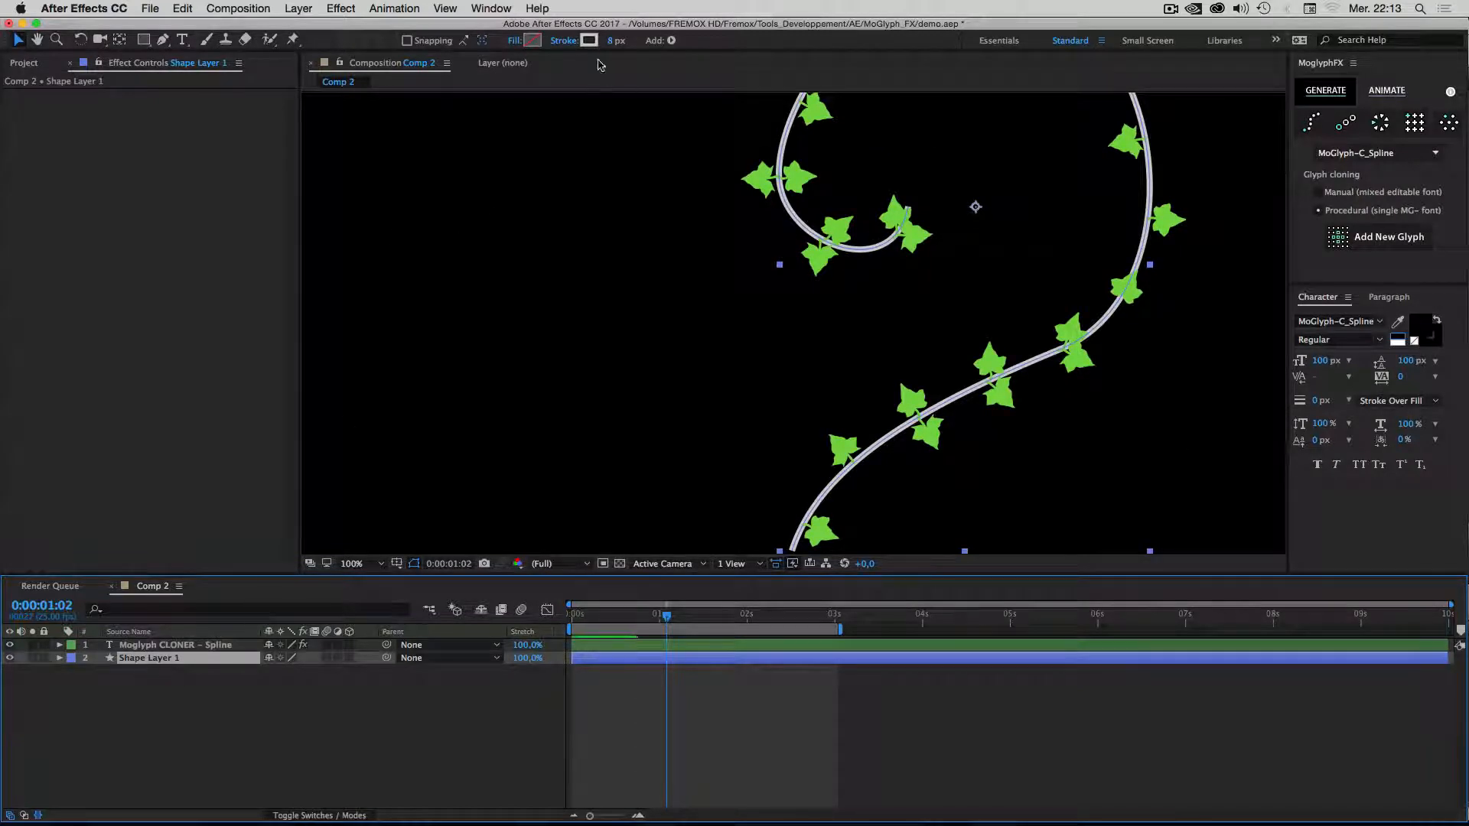
left_click(614, 41)
type("5")
Try to match Shape Layer 1's stroke color to the leaves by sampling in the composition.
left_click(590, 42)
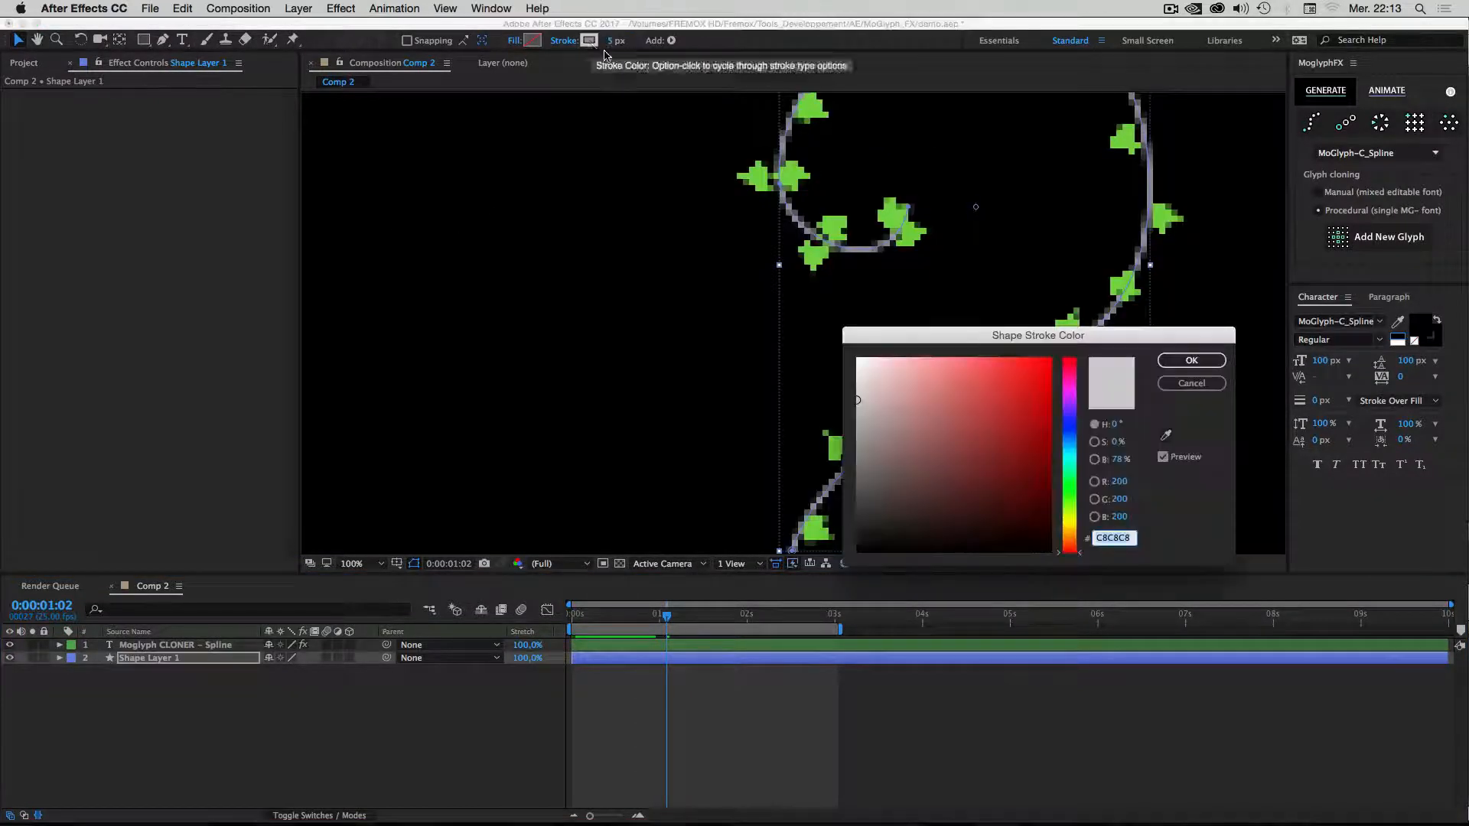
left_click(1168, 437)
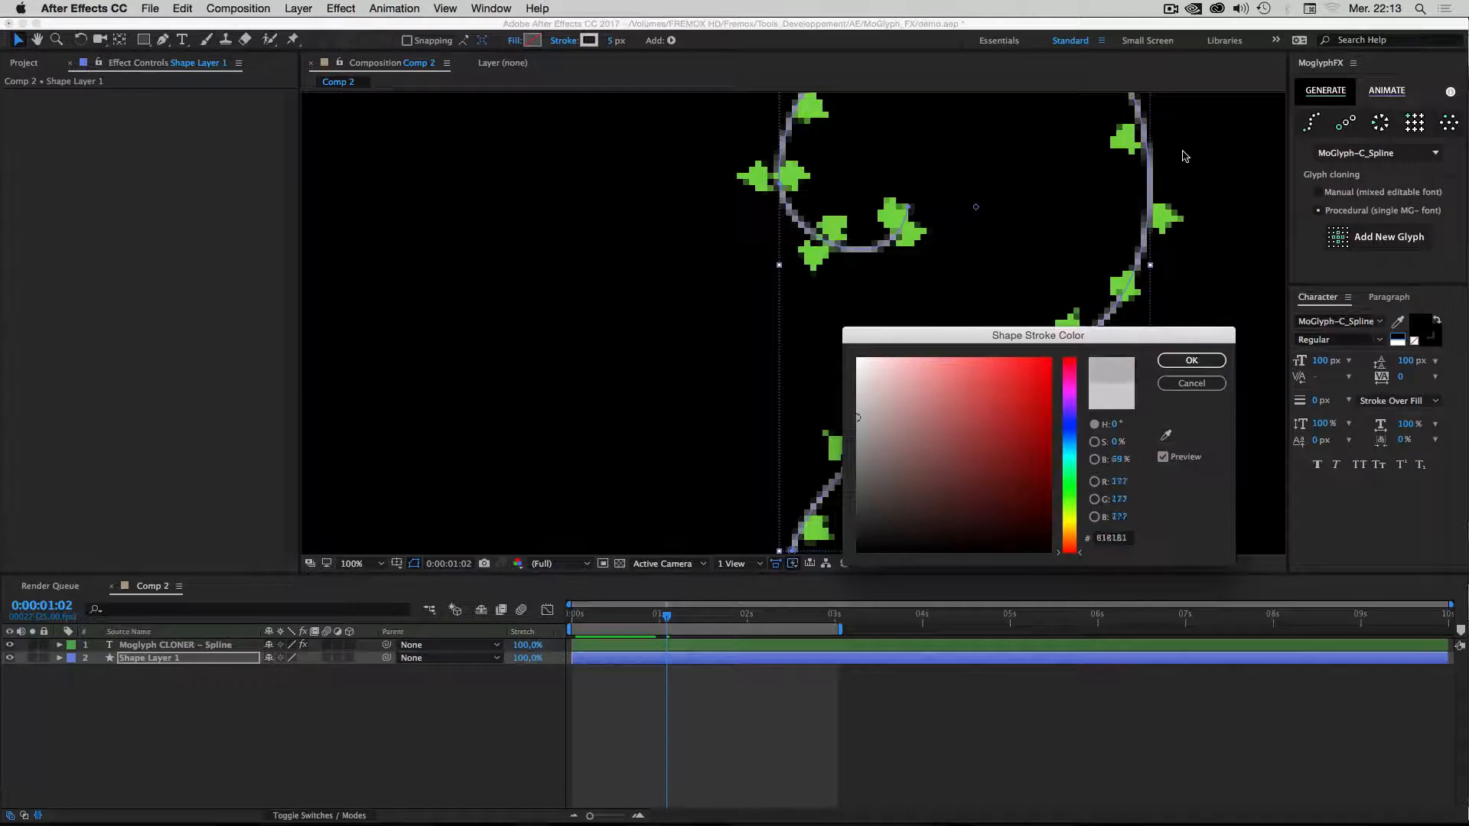
left_click(1165, 217)
left_click(1198, 363)
left_click(830, 715)
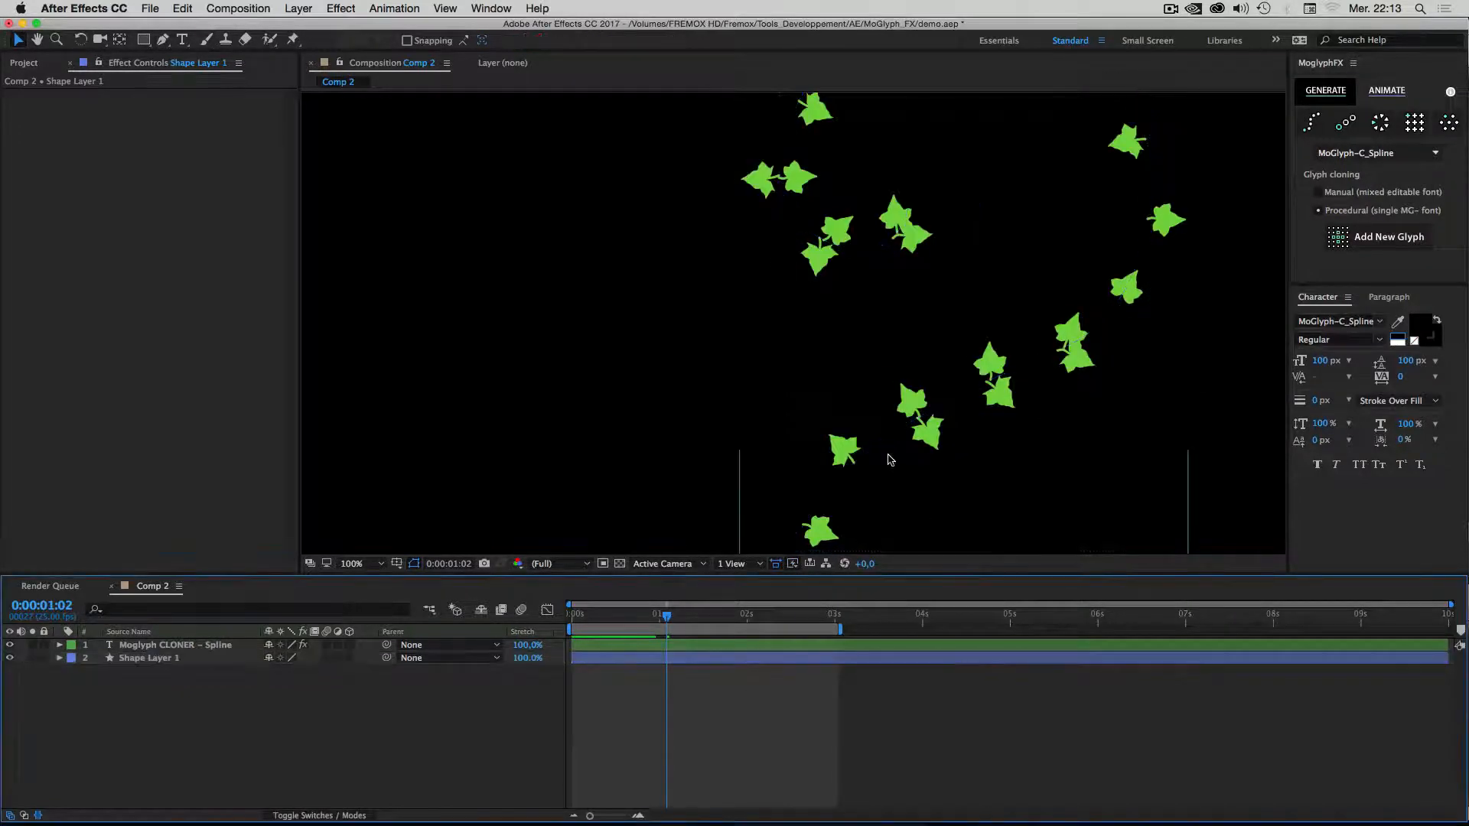
Set Shape Layer 1's stroke color to the leaf green, RGB 120, 201, 59, by sampling a leaf.
left_click(128, 663)
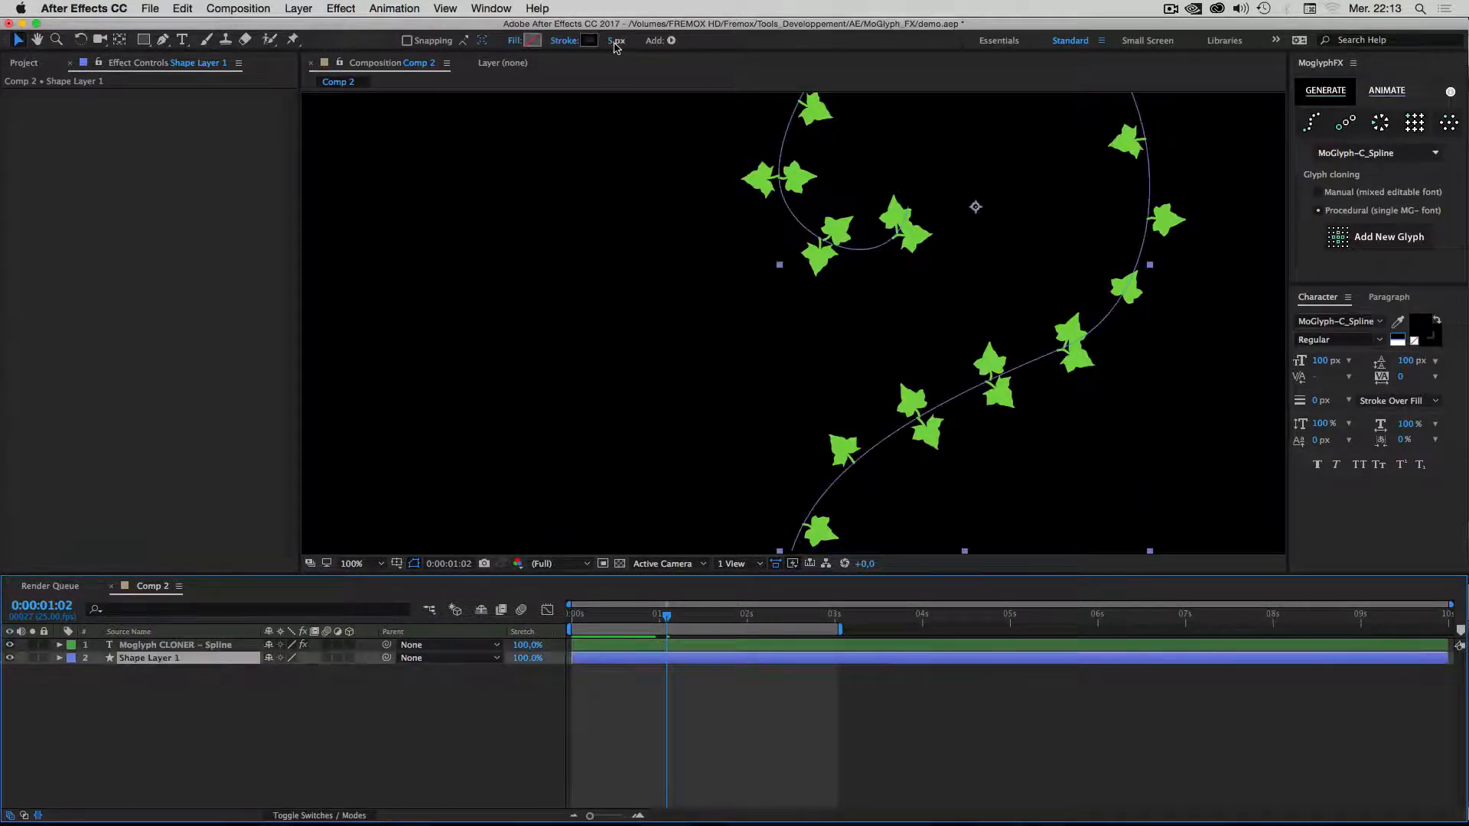
left_click(590, 42)
left_click(1166, 435)
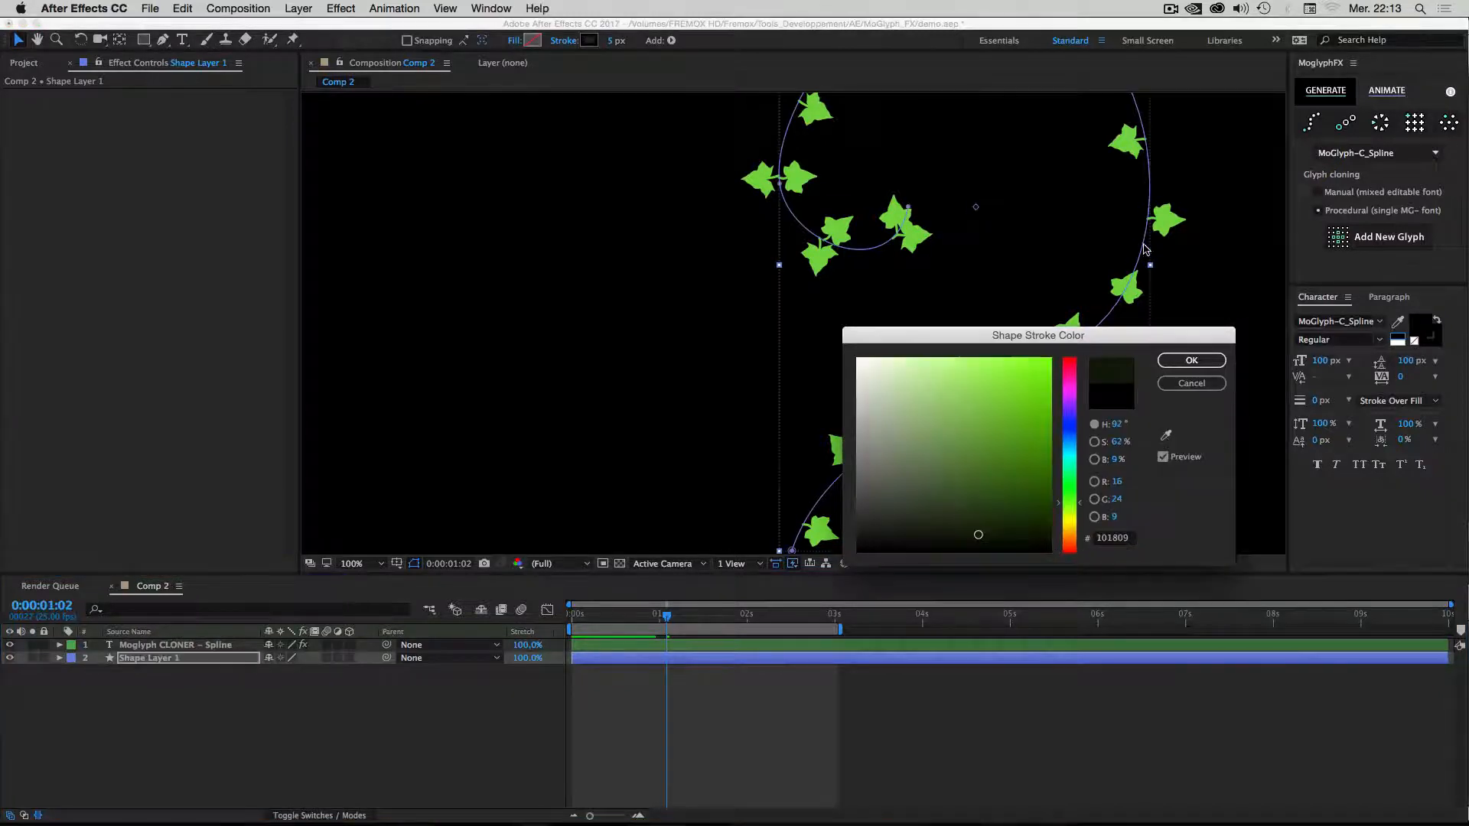
left_click(1136, 293)
left_click(1191, 360)
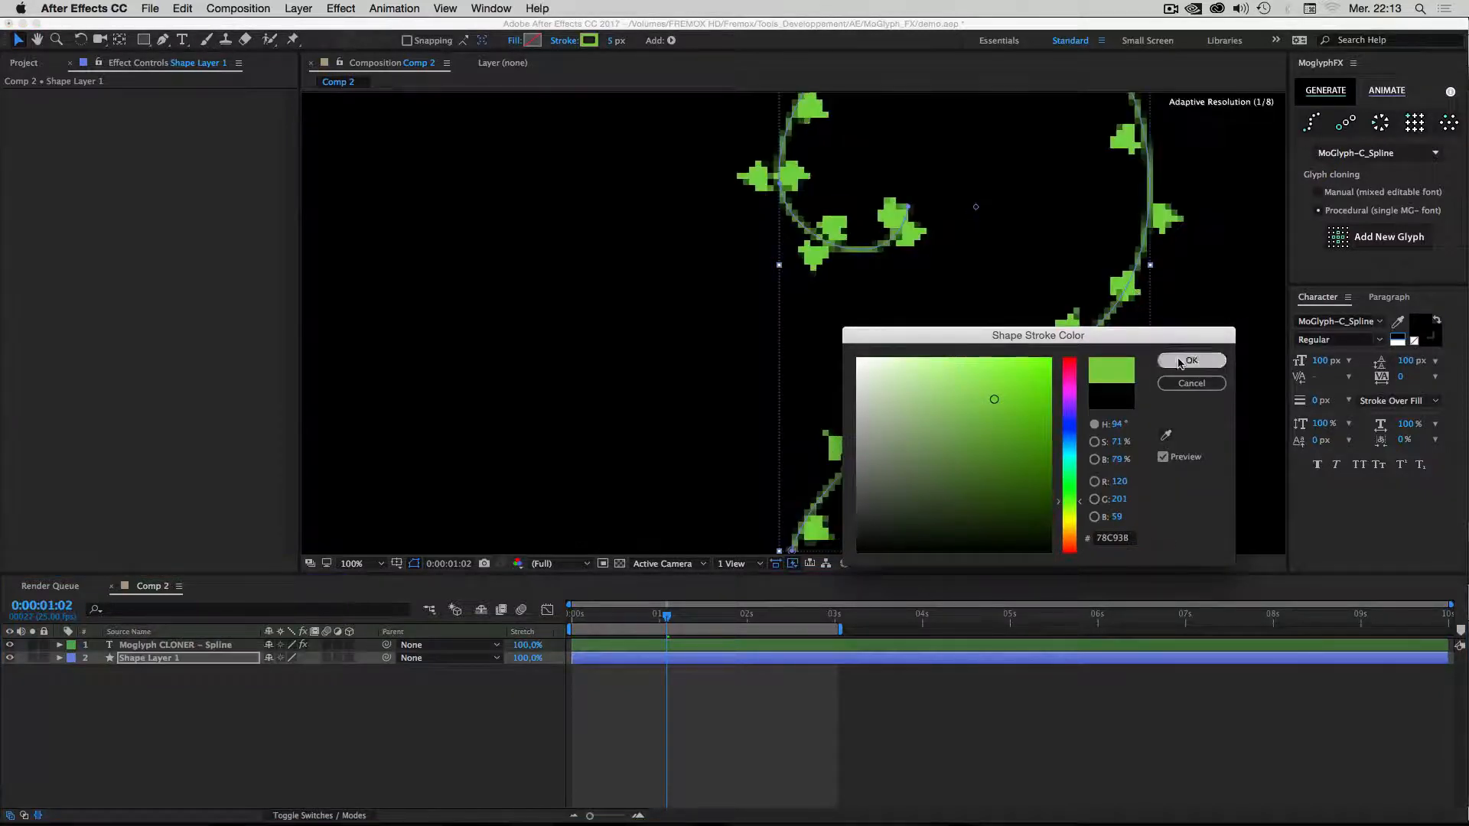
Raise the clone Count of the Moglyph CLONER – Spline layer to 27.
left_click(152, 645)
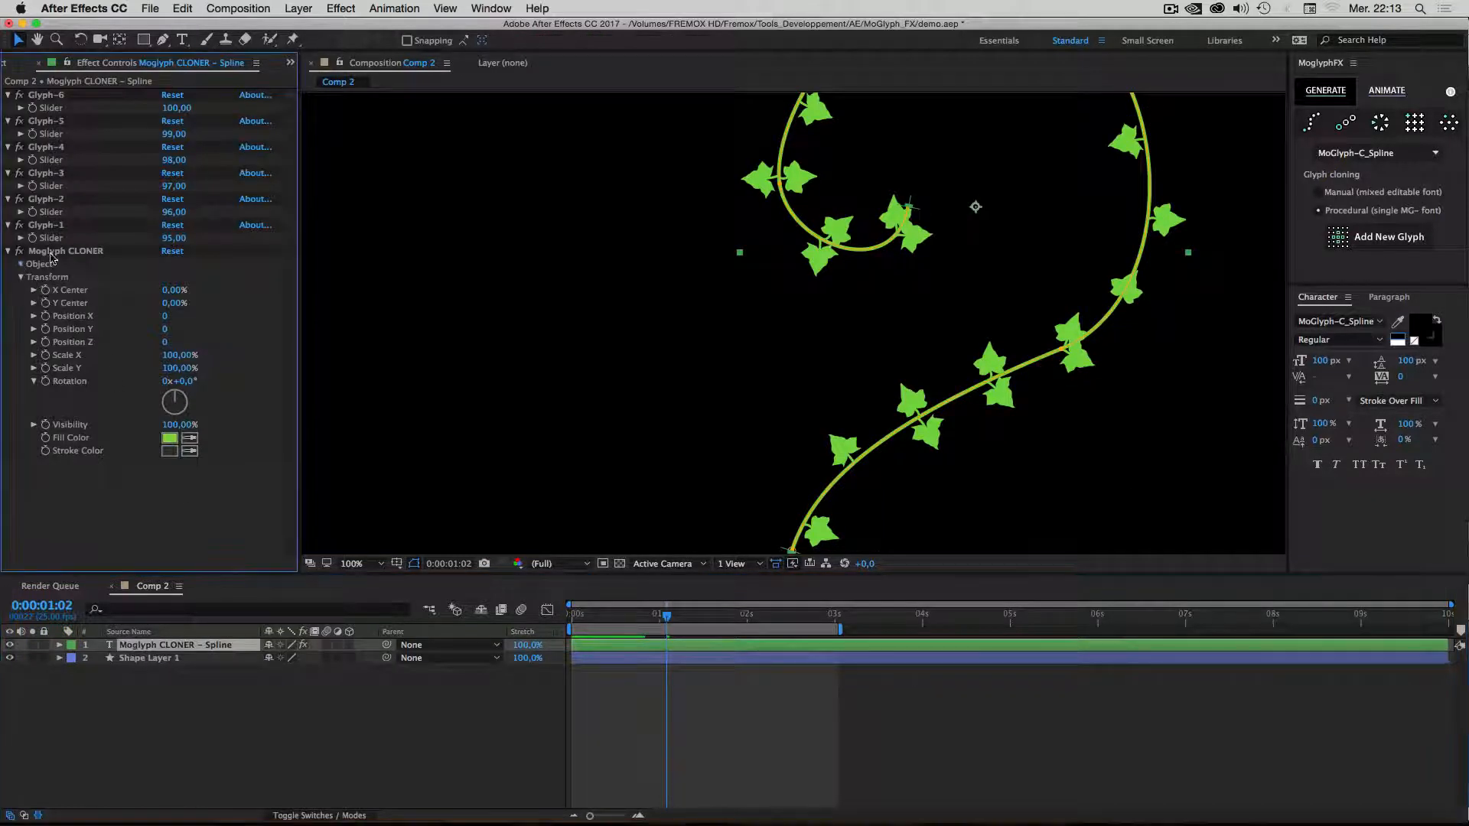
left_click(22, 264)
left_click_drag(167, 376, 247, 377)
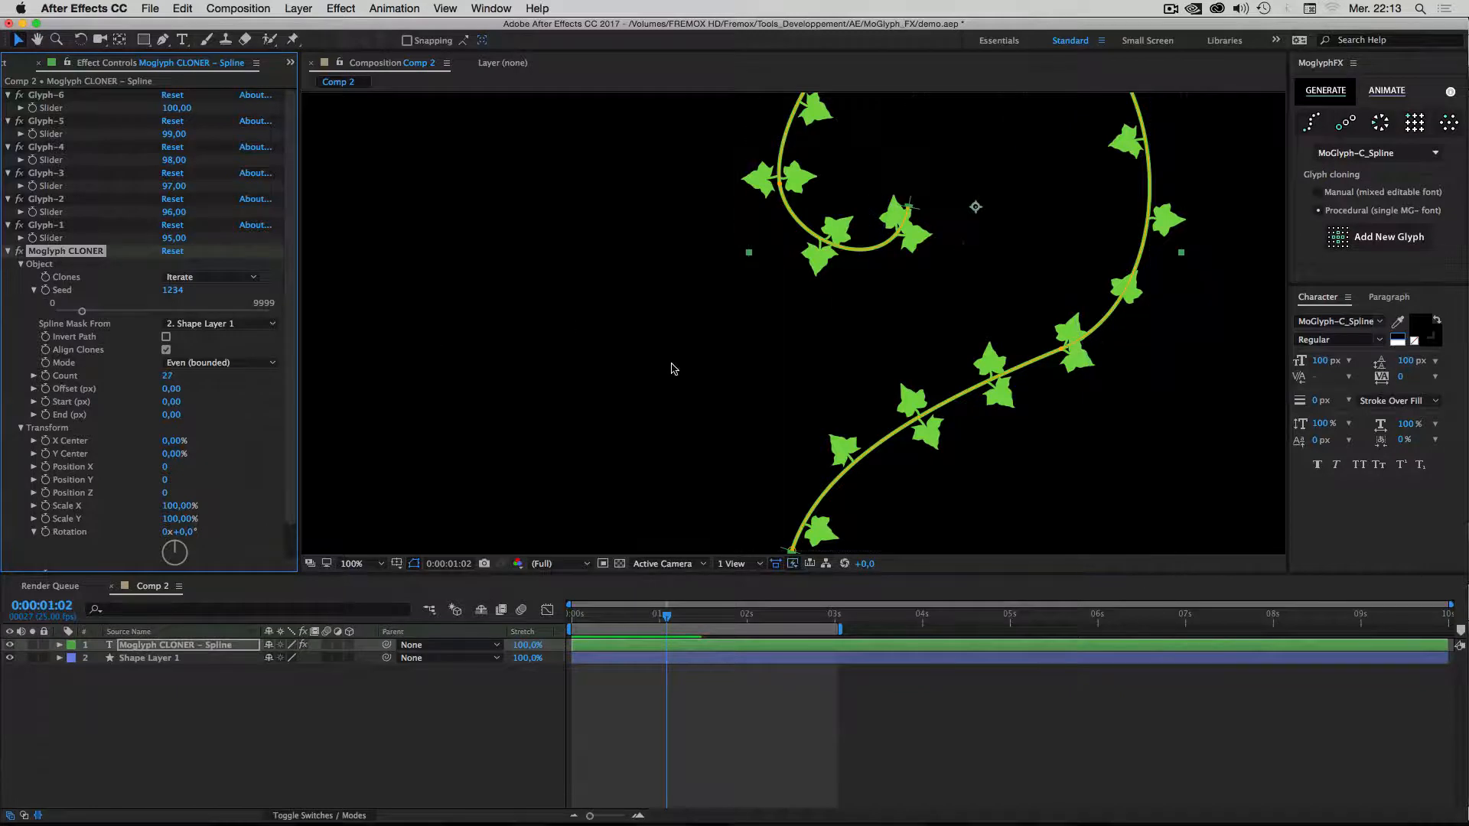
key("comma")
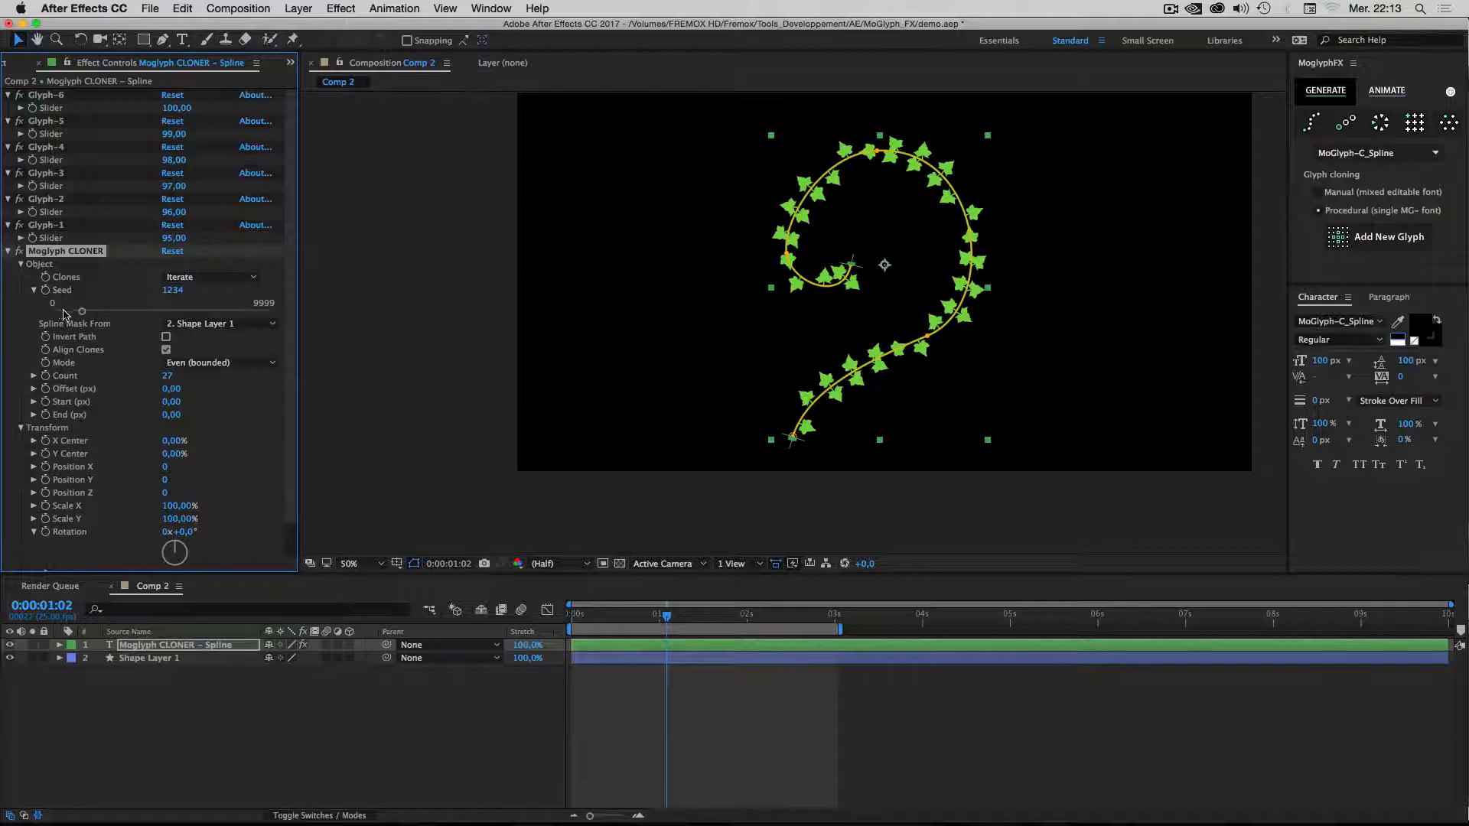
Set the Moglyph CLONER's Clones option to Randomize and raise its Count to 50.
left_click(172, 279)
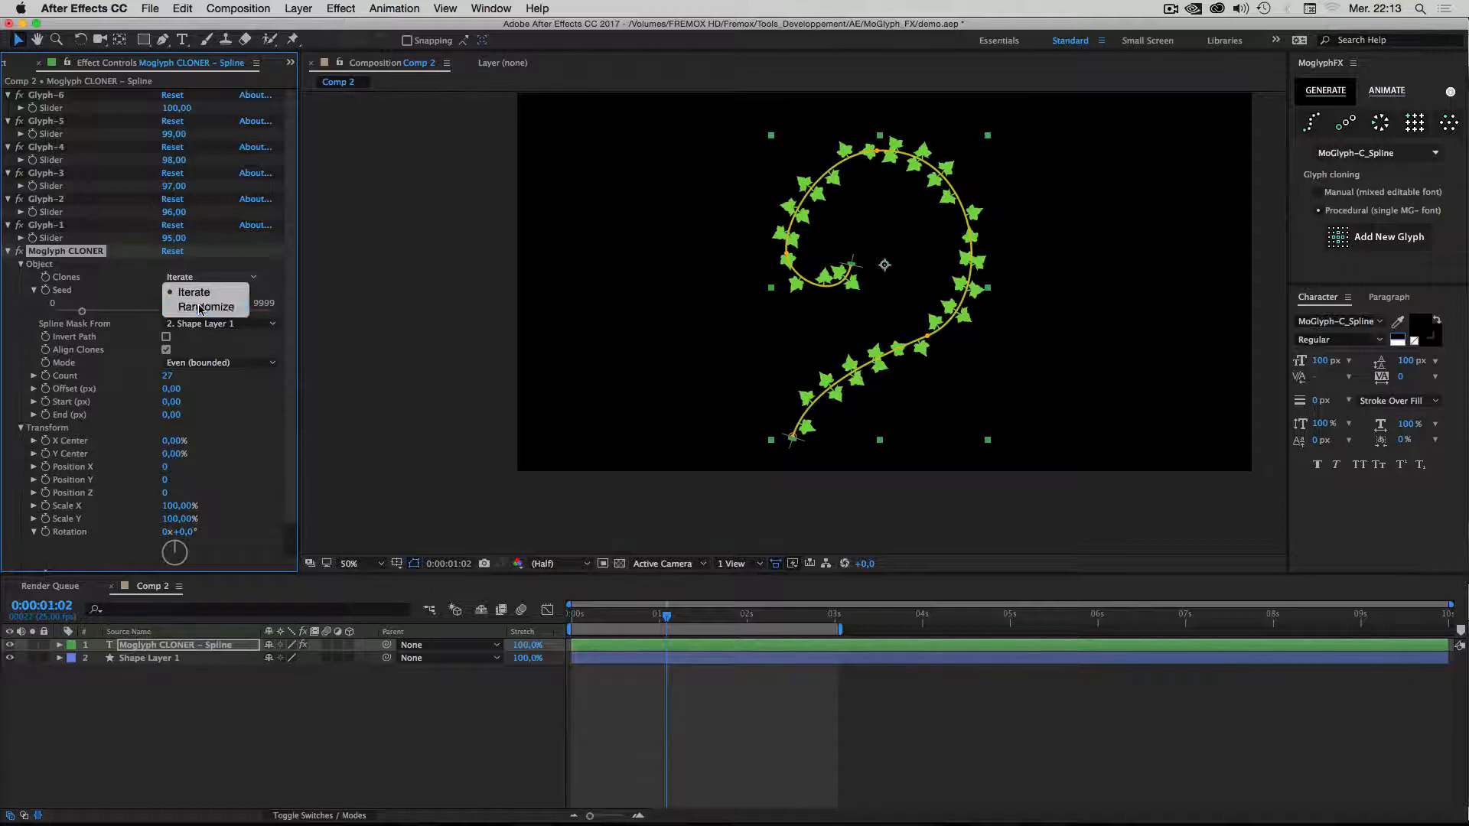
left_click(201, 308)
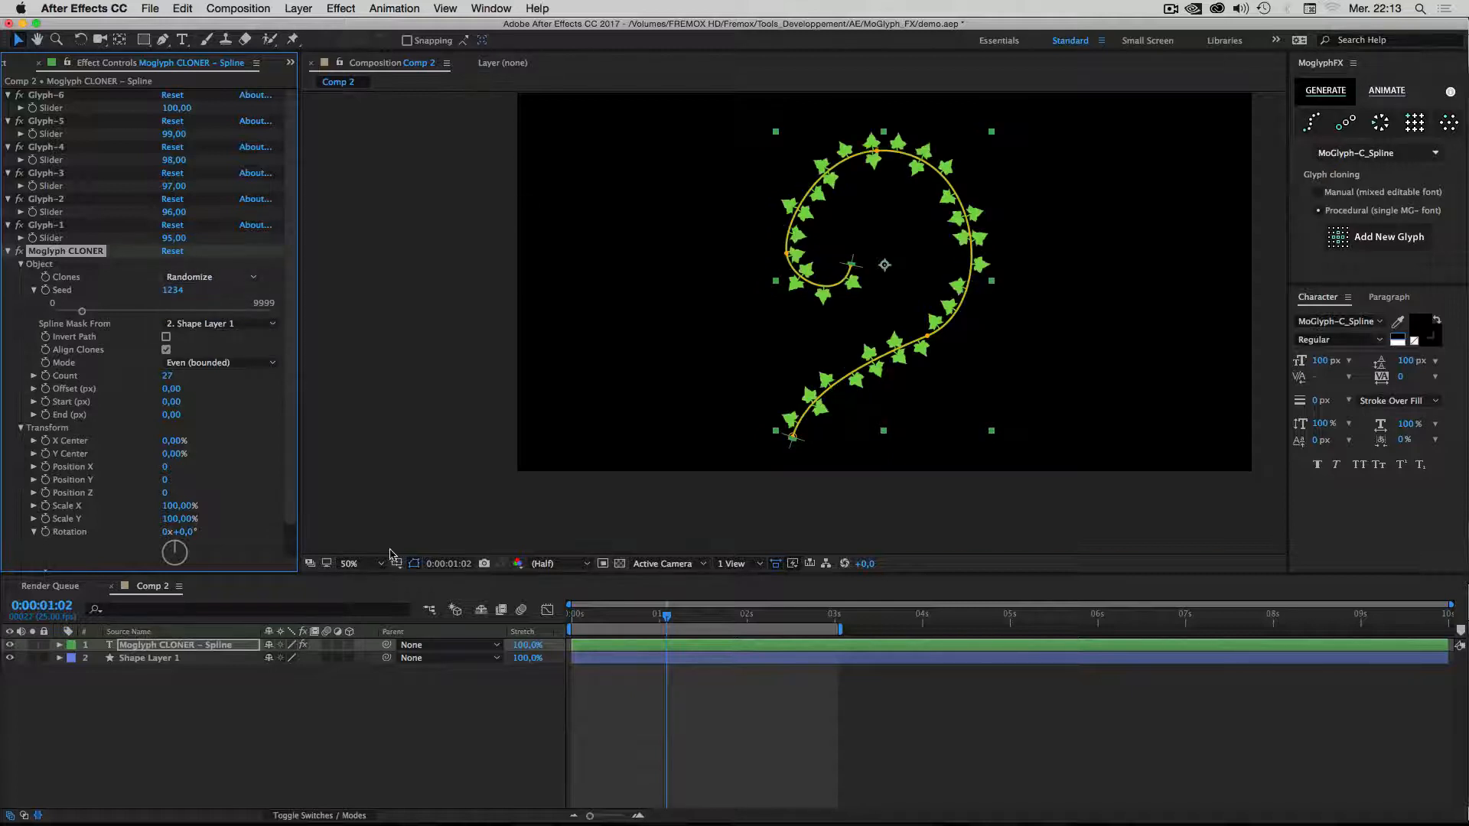
left_click(243, 698)
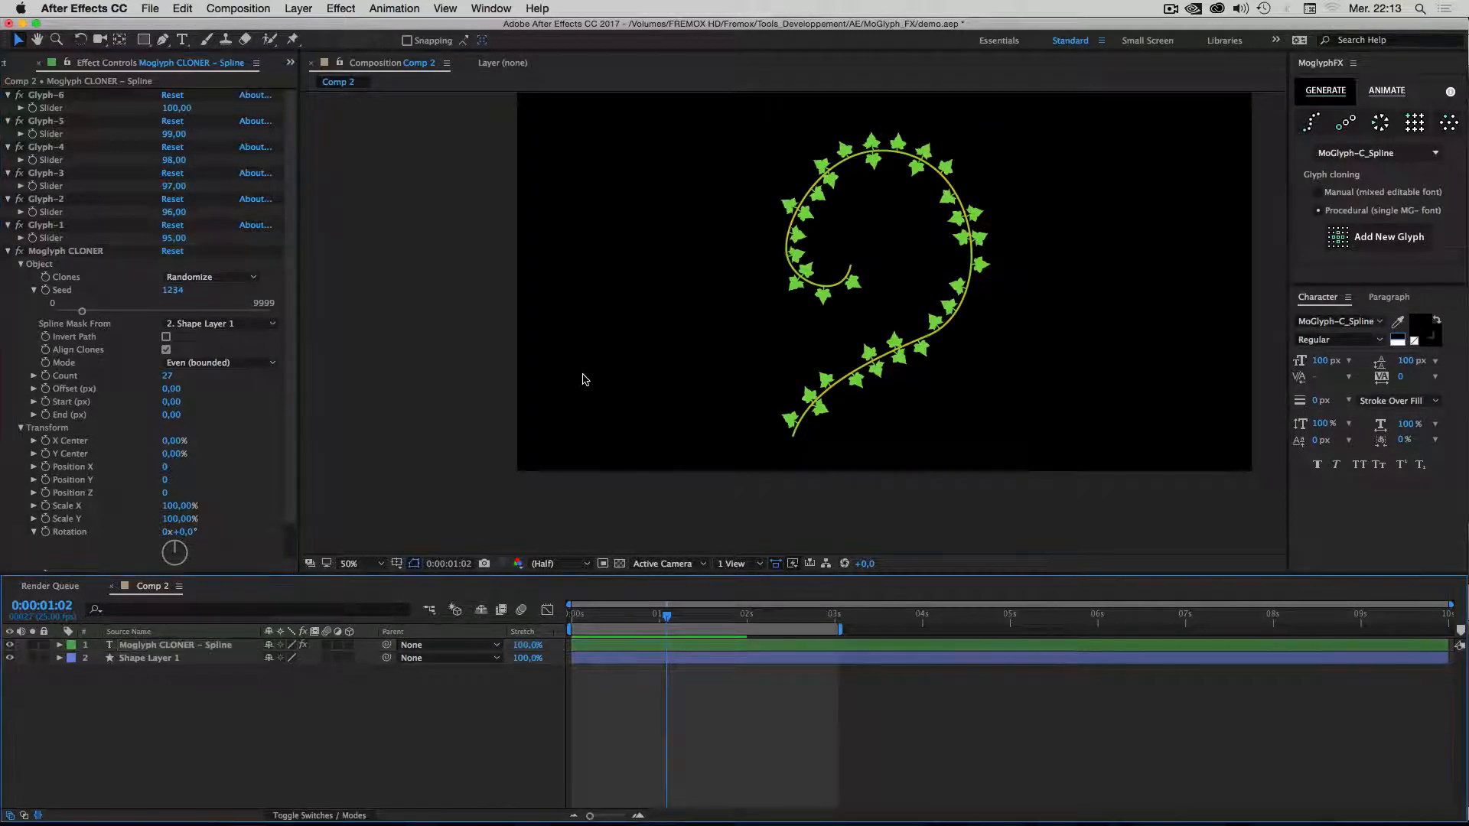
left_click(168, 375)
type("50")
key("Return")
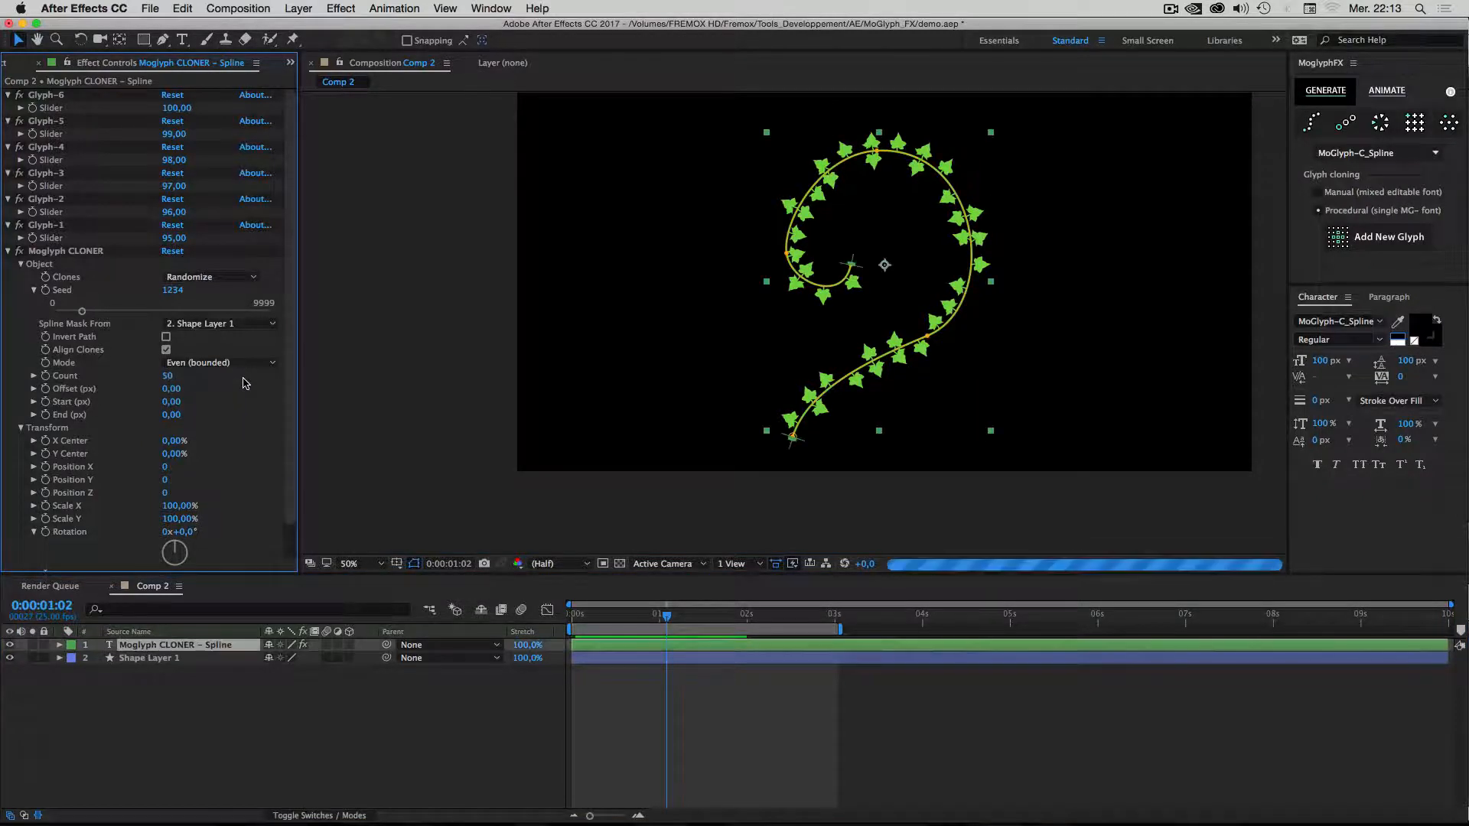
left_click(127, 764)
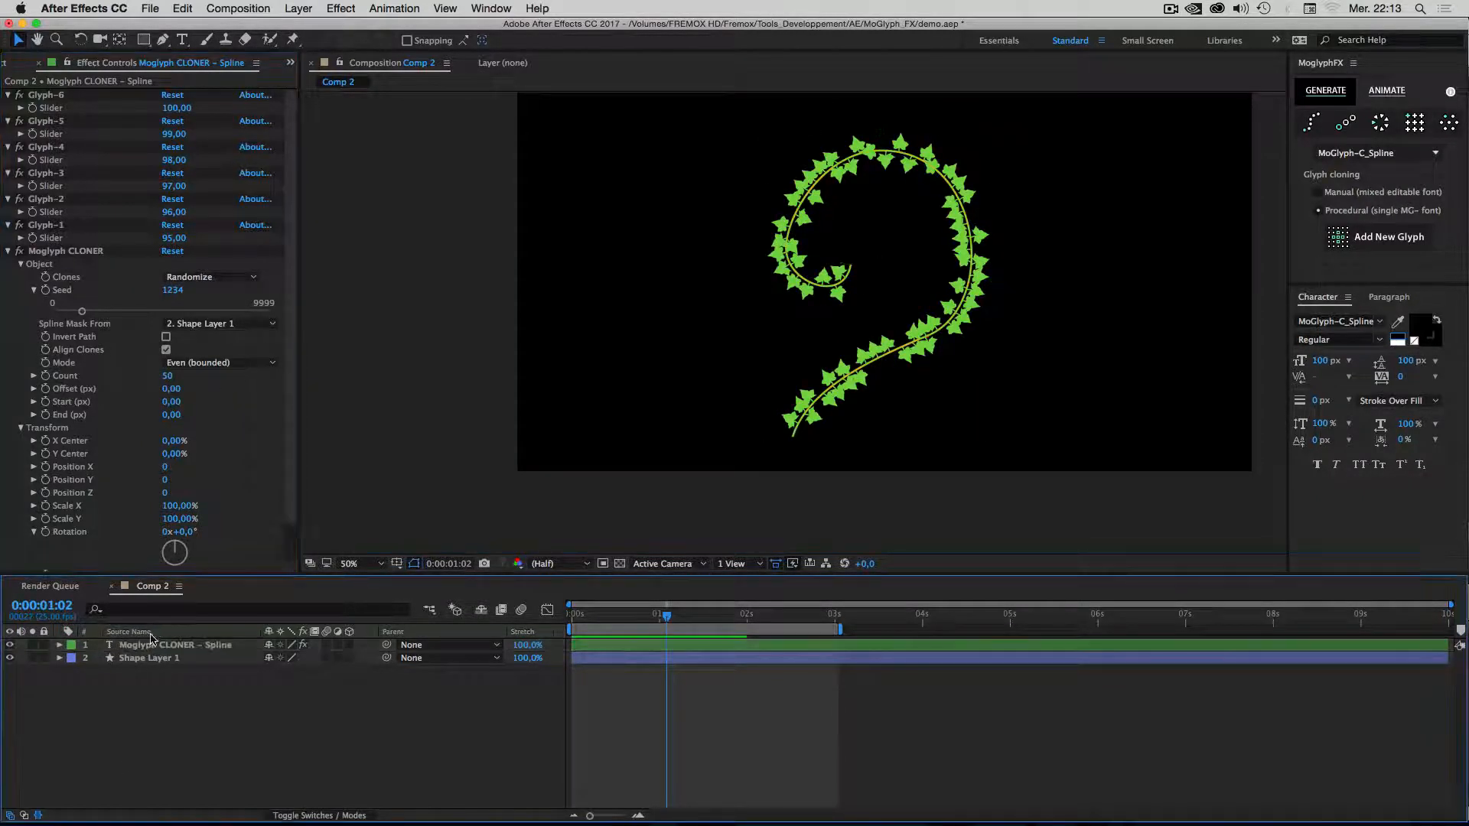
Add a MoglyphFX Random effector to the Moglyph CLONER – Spline layer.
left_click(135, 647)
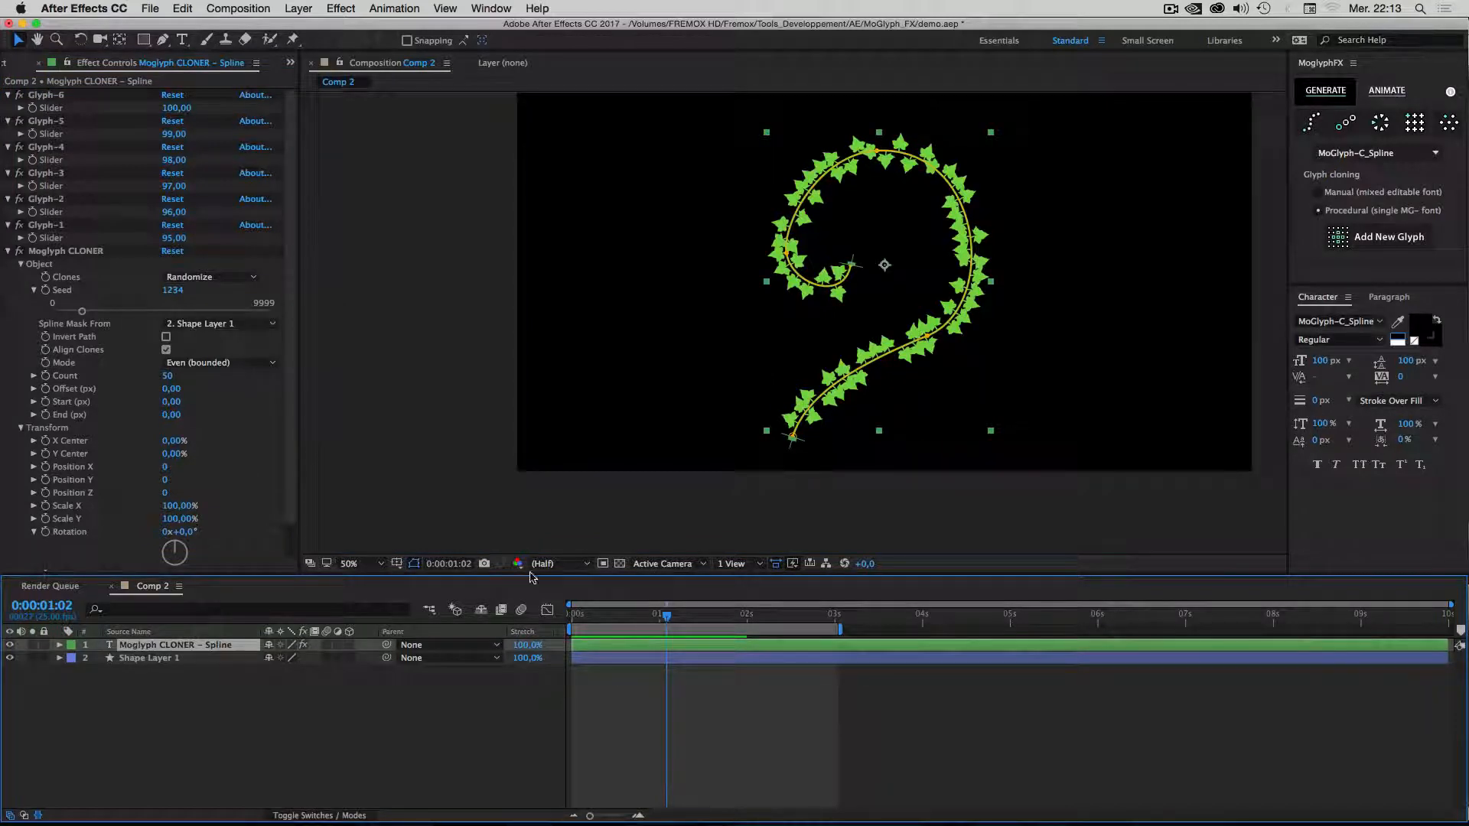
left_click(1377, 92)
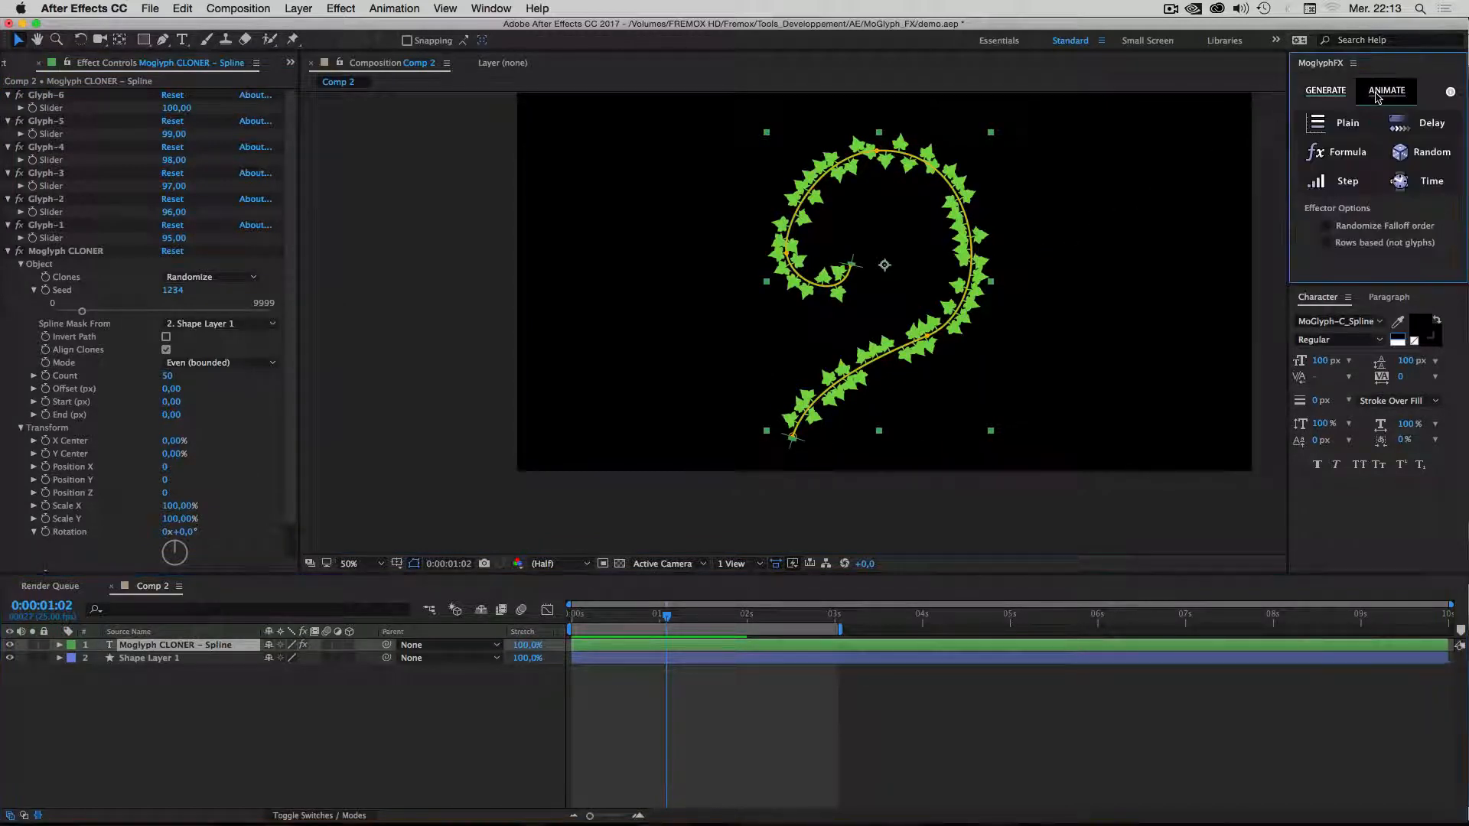
left_click(1427, 155)
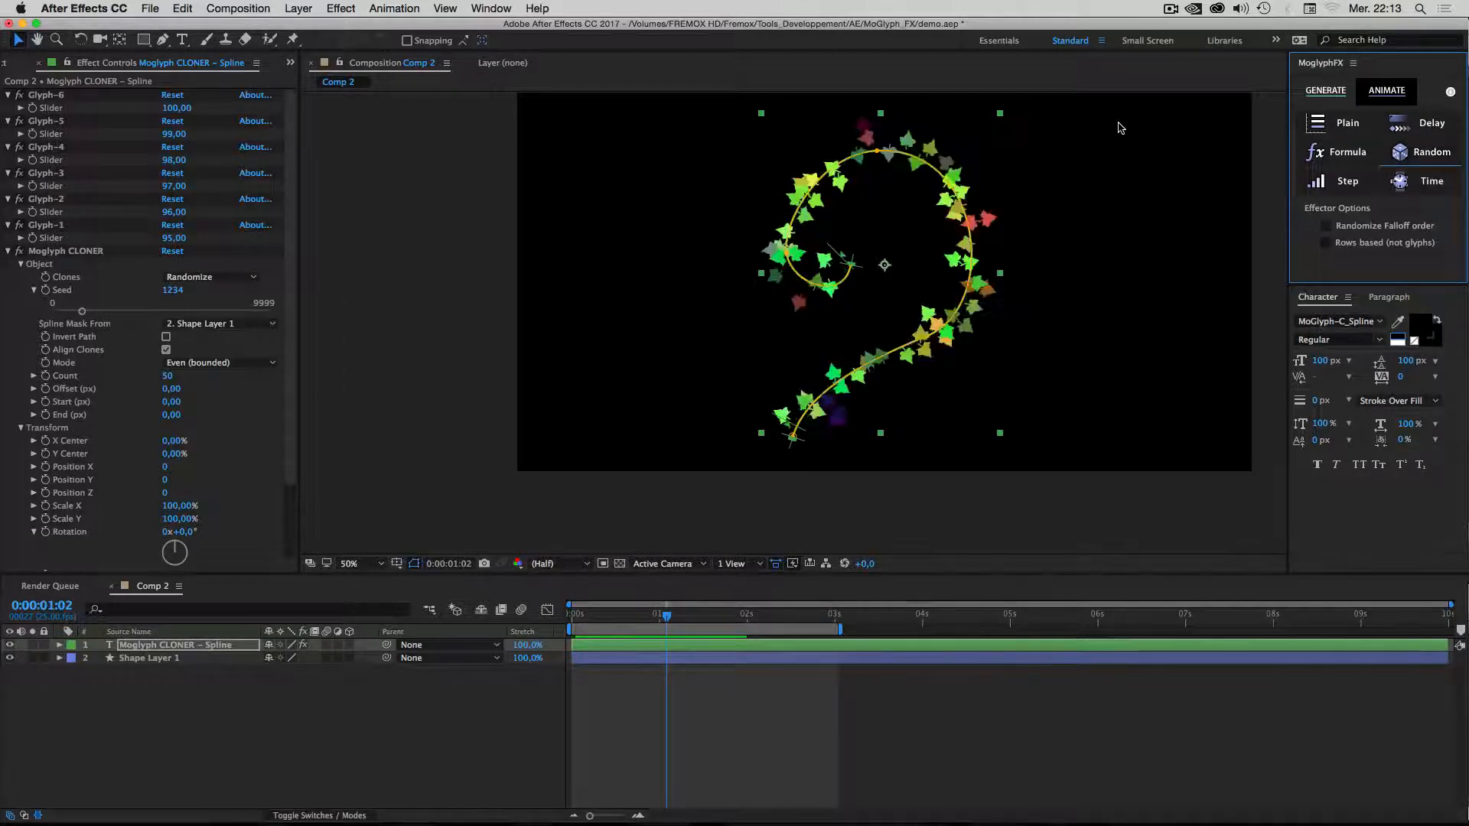
Set the Random effector's Animation Speed to 0 and scrub through the timeline to check the leaves' motion.
scroll(166, 482, "down", 3)
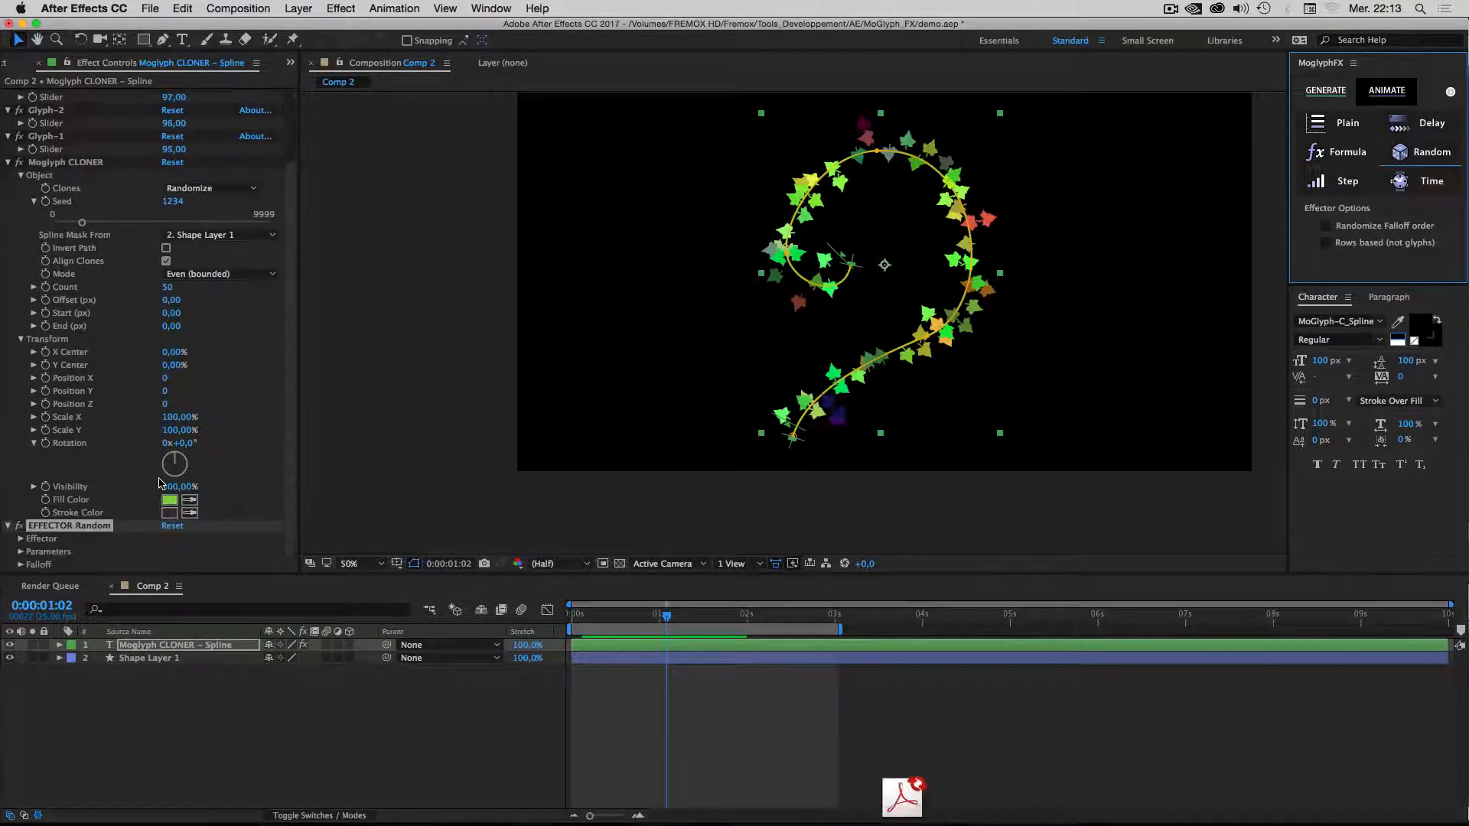
left_click(22, 552)
scroll(27, 528, "down", 1)
left_click(20, 502)
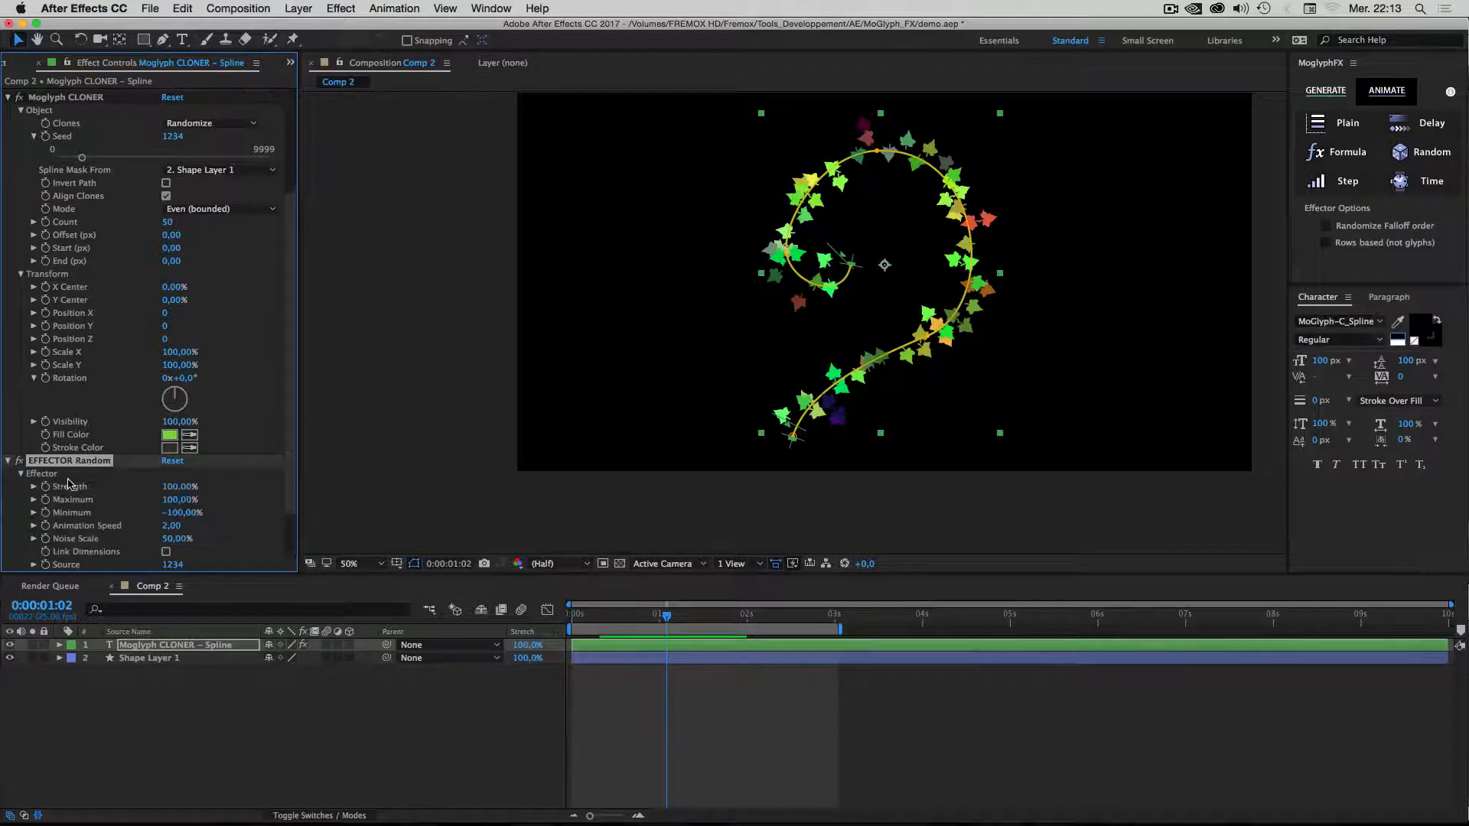
scroll(107, 471, "down", 2)
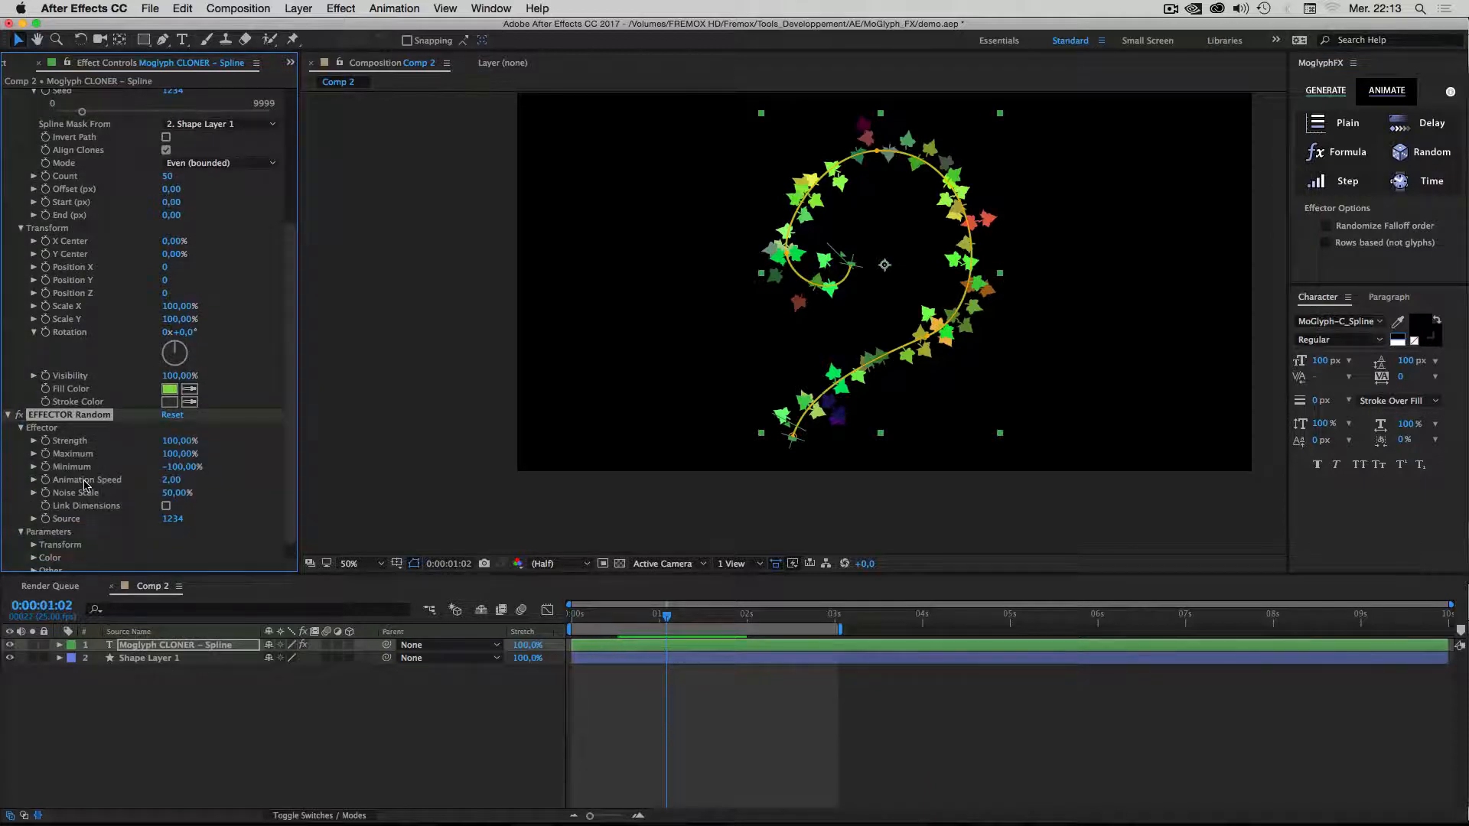
left_click(170, 480)
type("0")
key("Return")
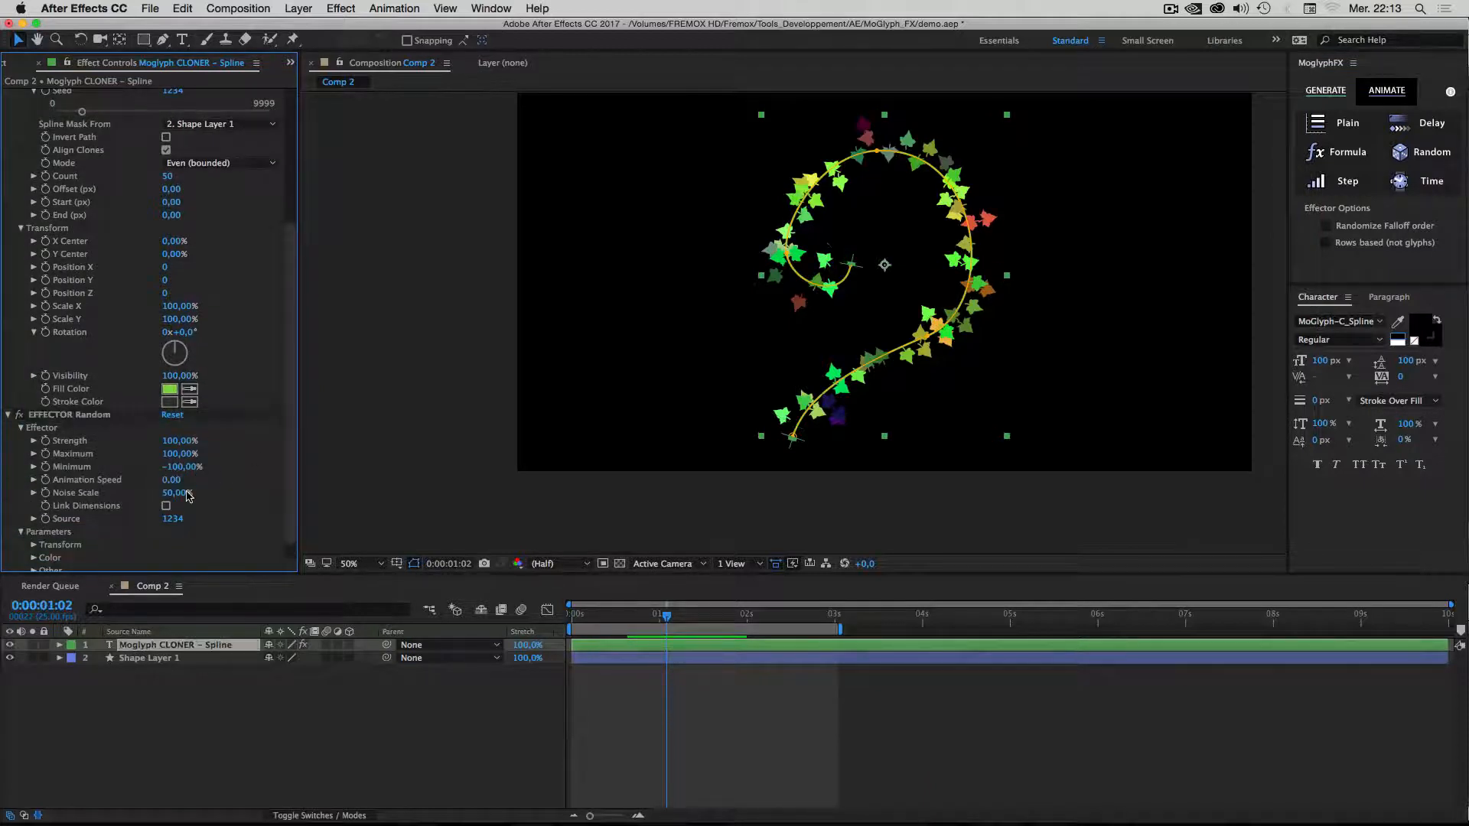
scroll(189, 495, "down", 1)
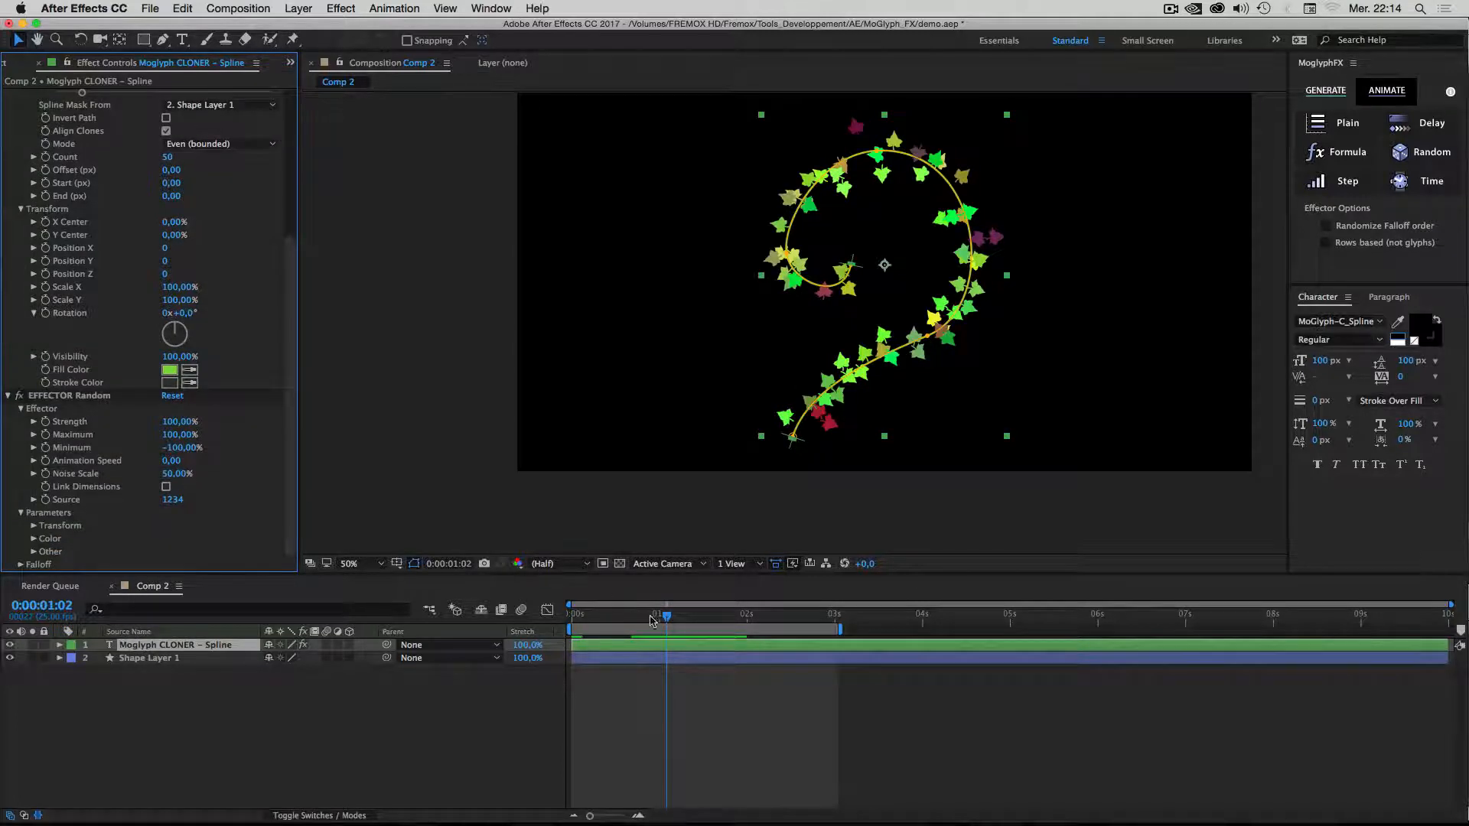
left_click(725, 622)
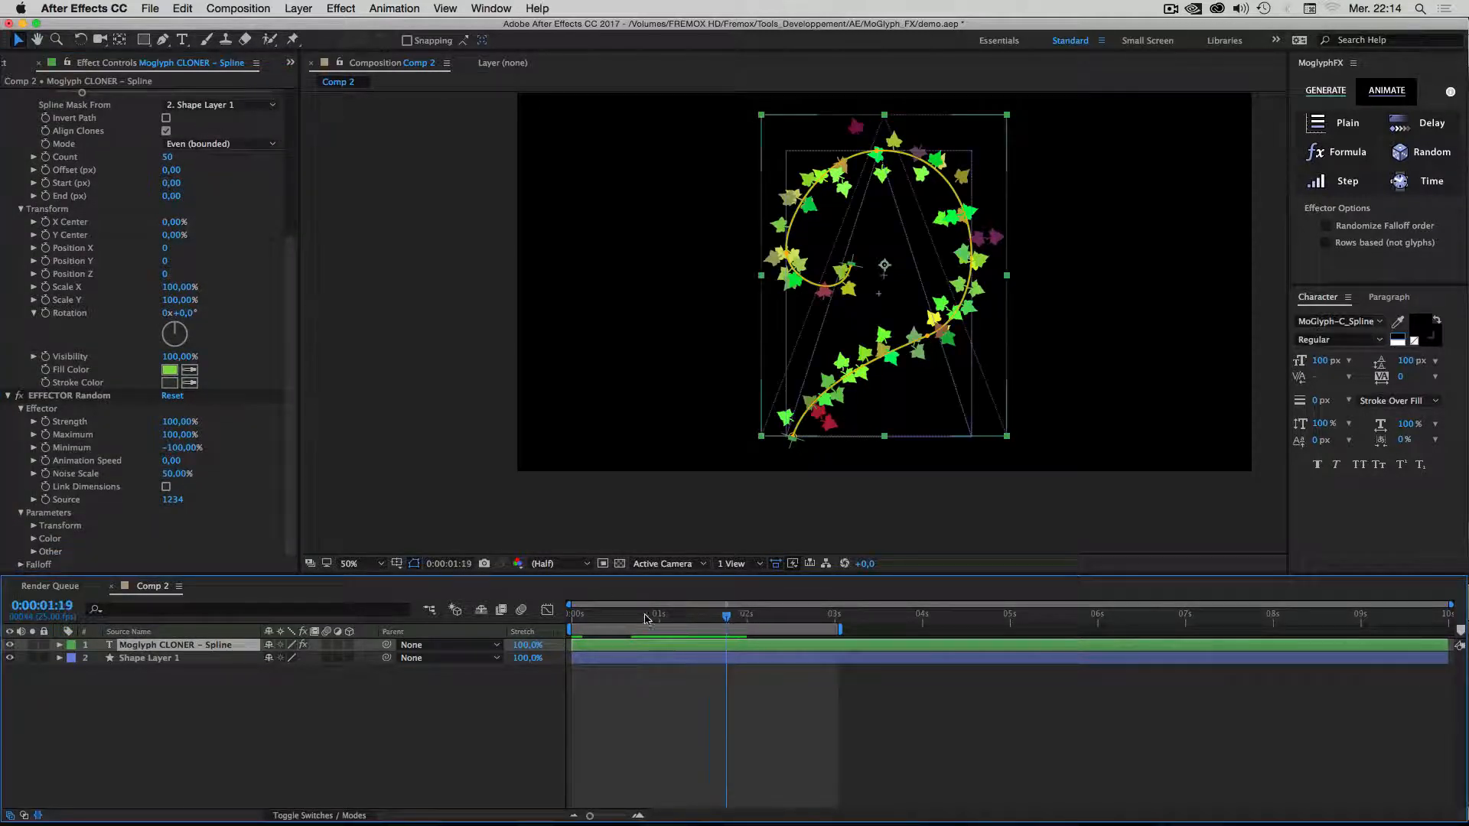
left_click_drag(645, 616, 710, 612)
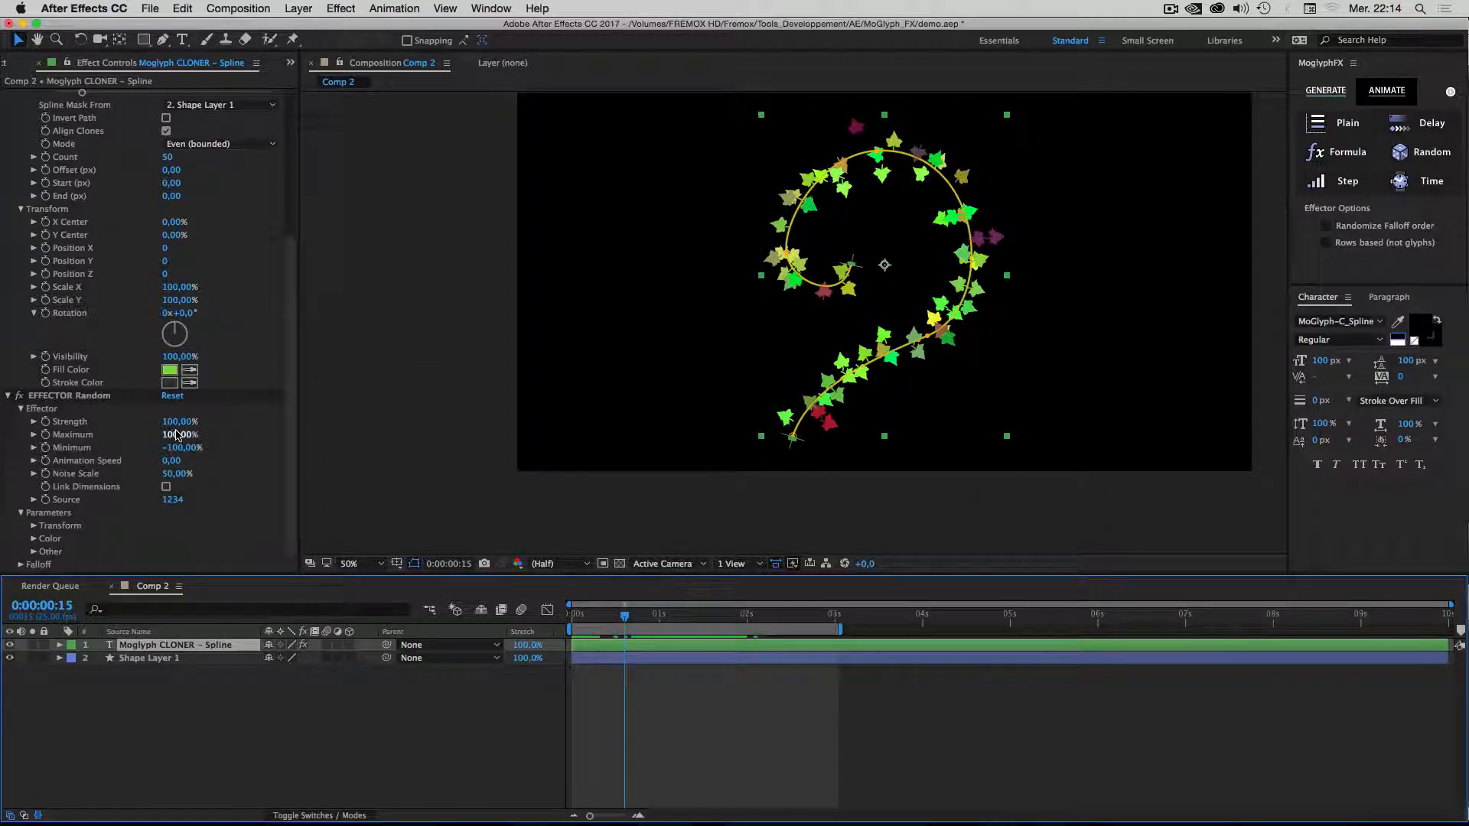
Set the Random effector's Position.X and Position.Y transform parameters to 0.
left_click(34, 528)
scroll(188, 399, "down", 5)
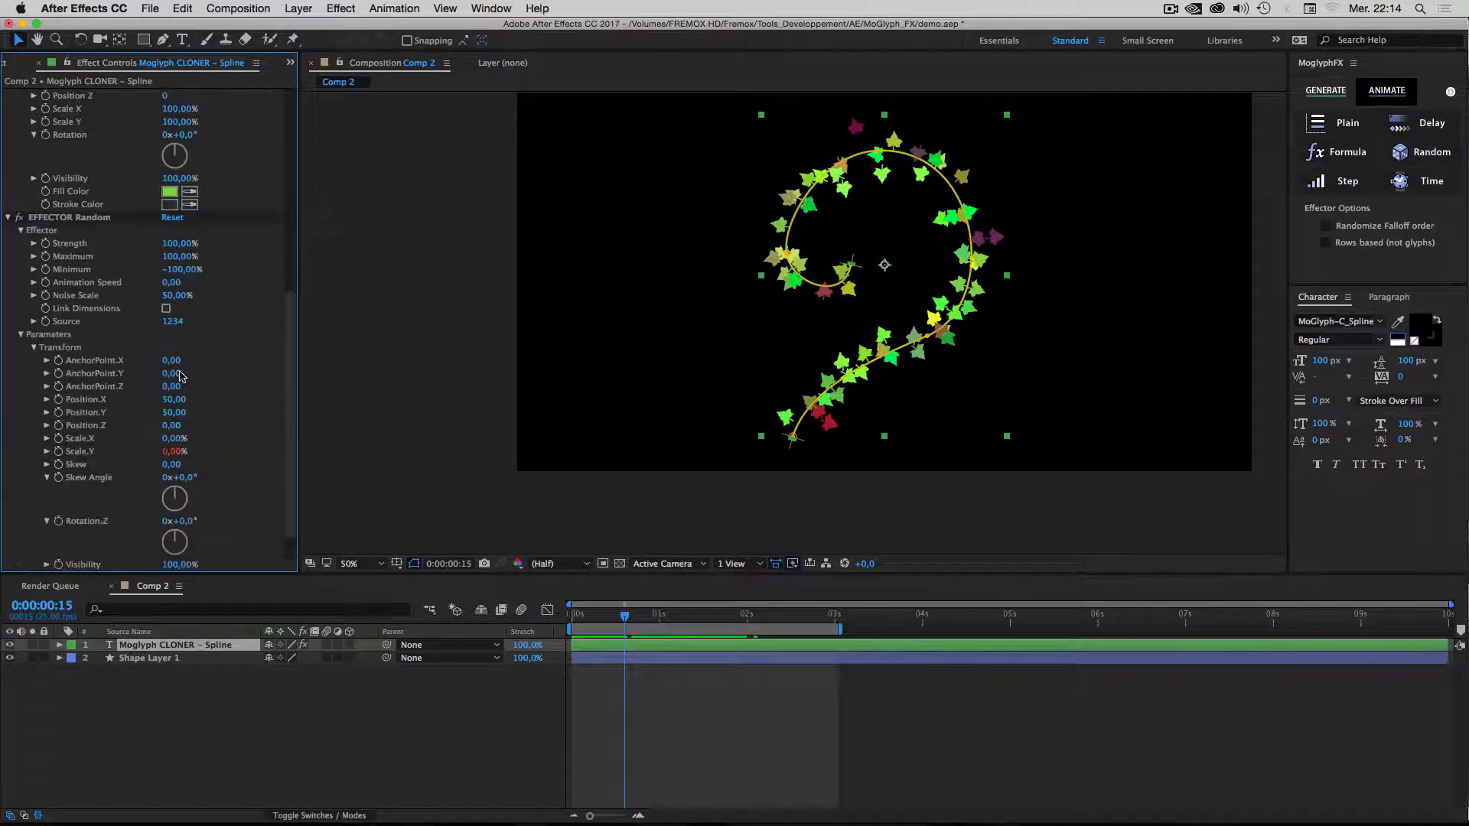
left_click(174, 399)
type("0")
key("Return")
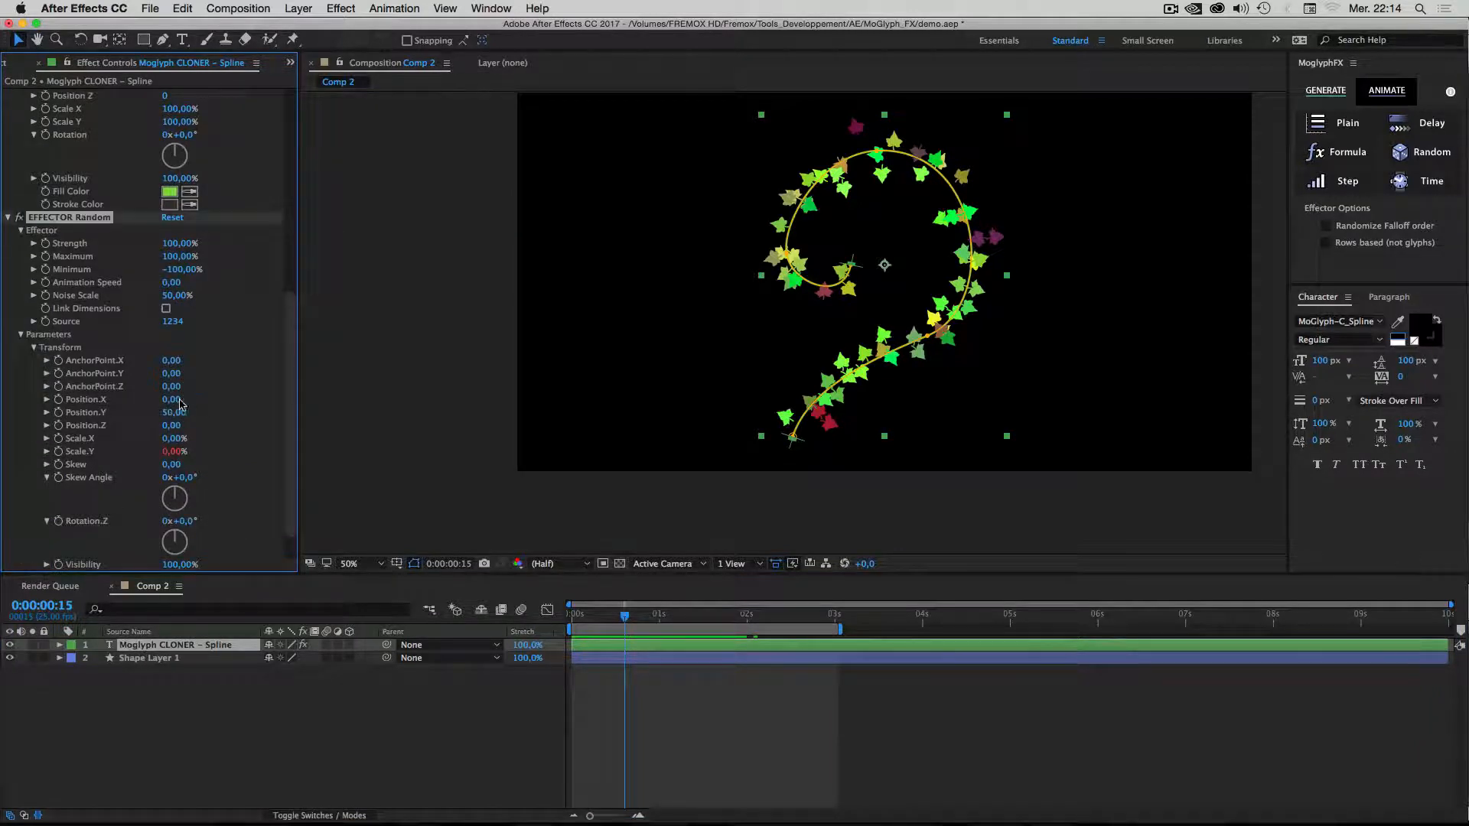
left_click(175, 412)
type("0")
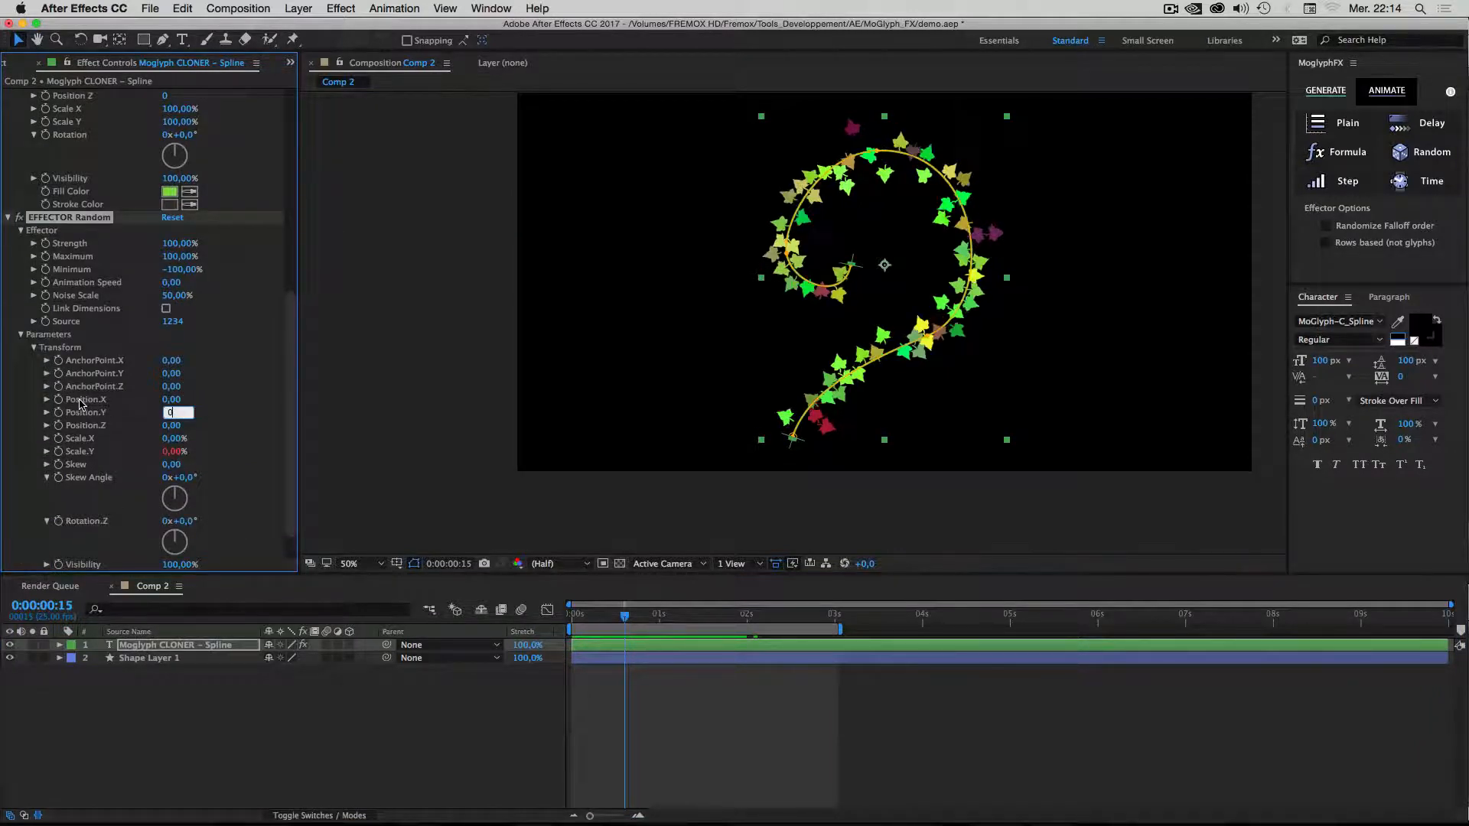
left_click(238, 353)
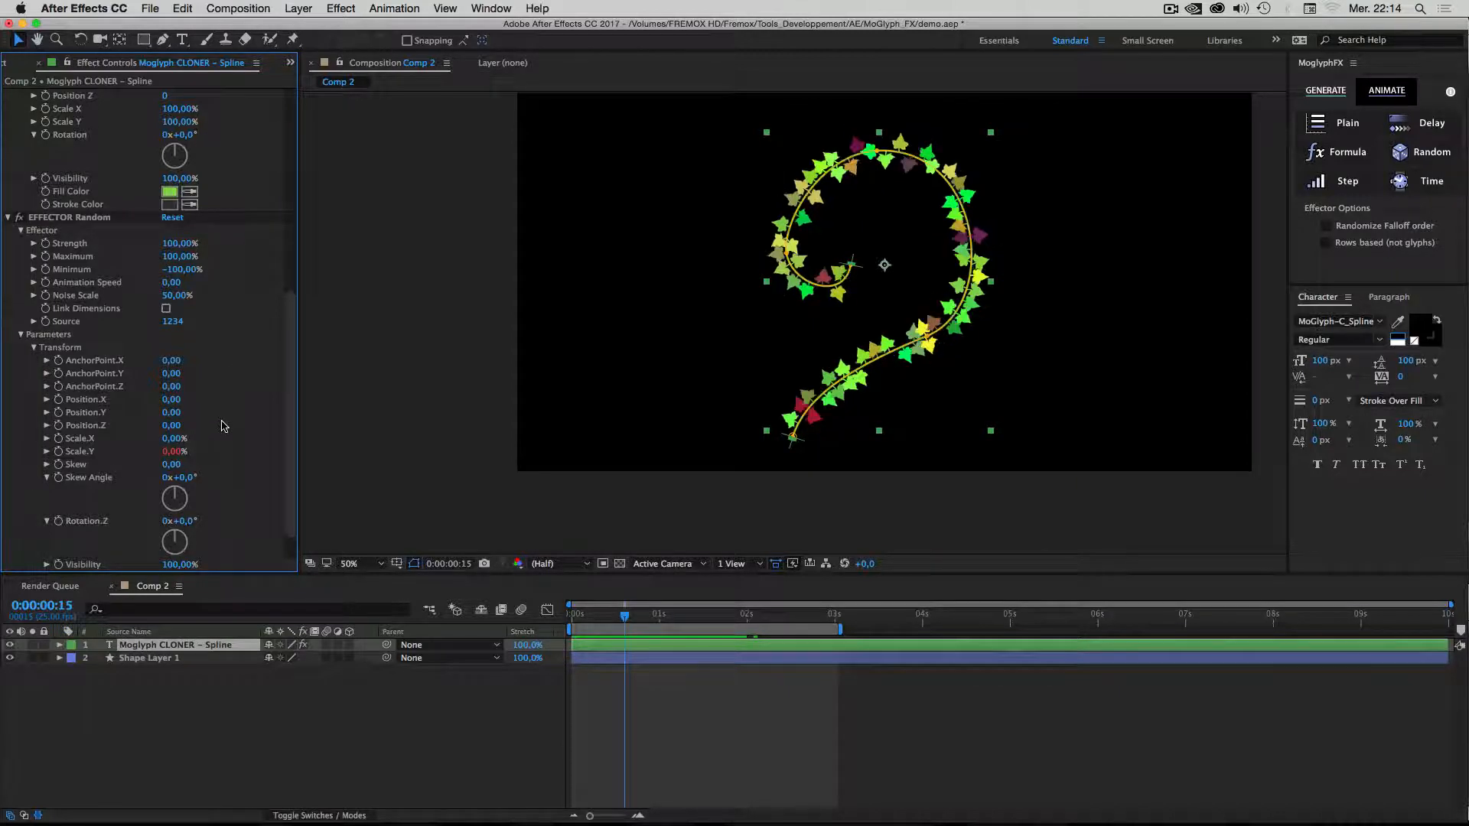
Set the Random effector's Rotation.Z to 360°.
left_click(185, 522)
type("360")
key("Return")
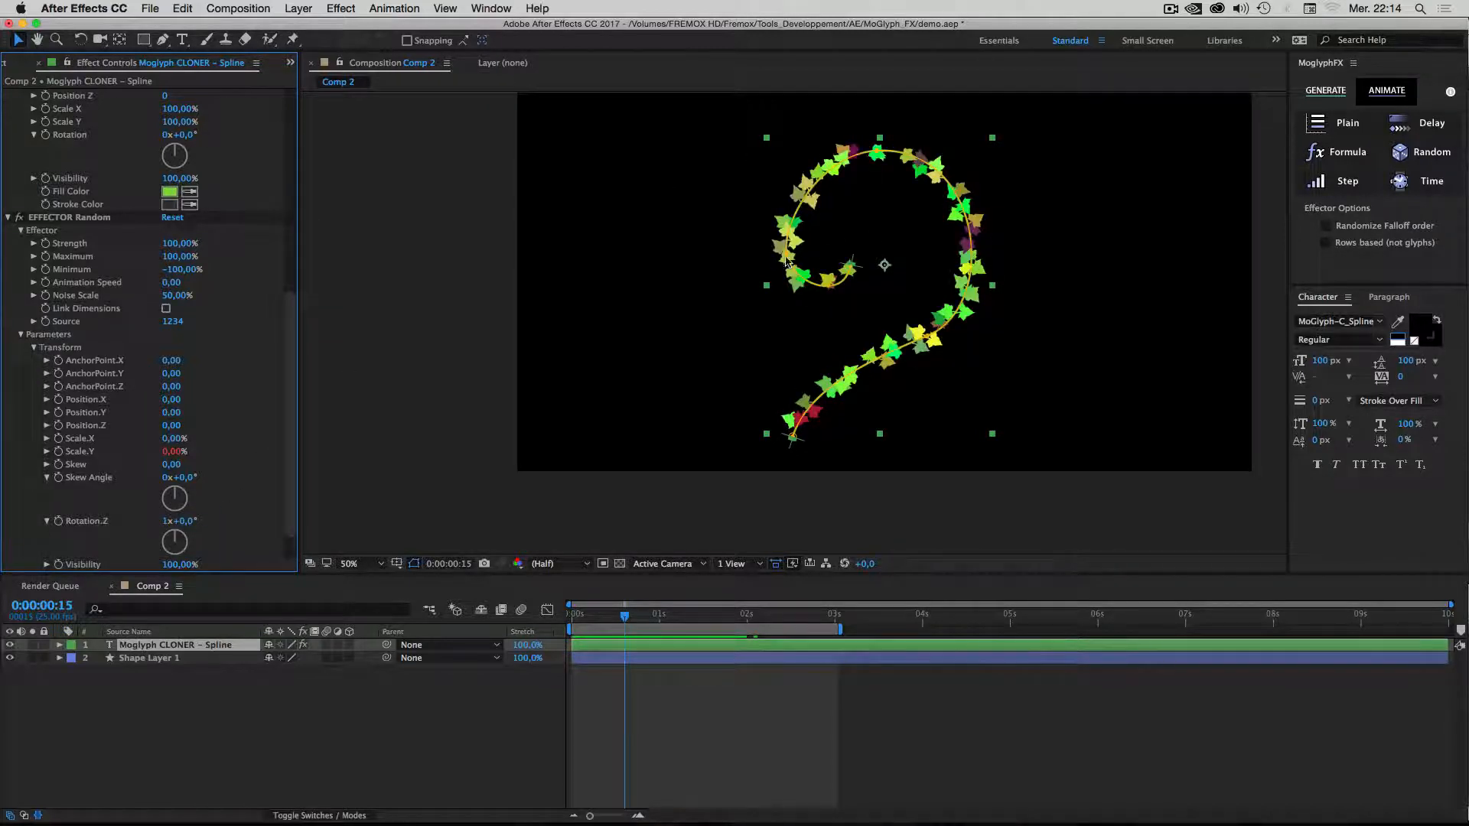
Try a Skew of 70 in the Random effector's transform parameters.
scroll(64, 525, "down", 2)
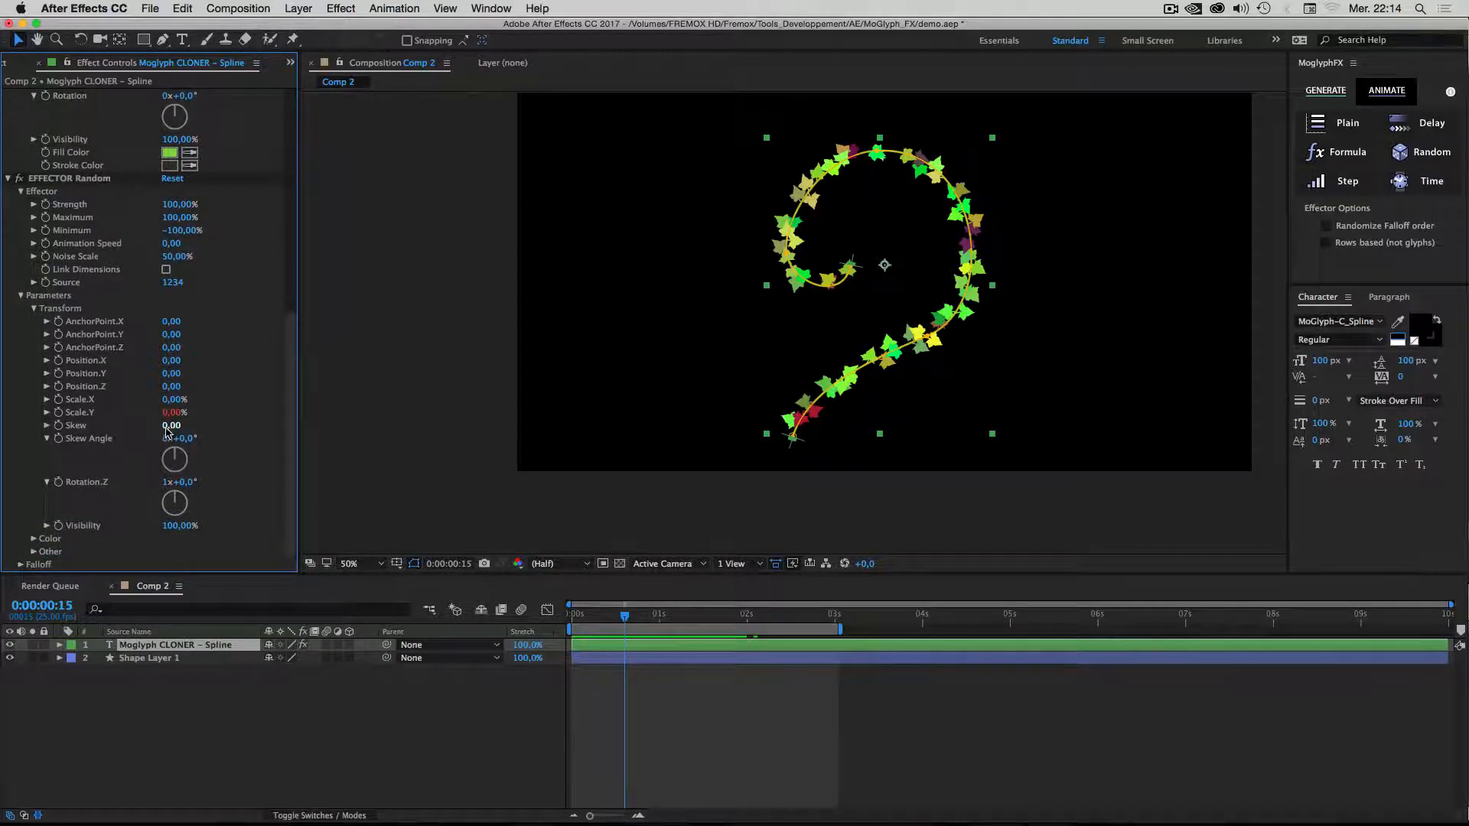
left_click_drag(172, 426, 182, 426)
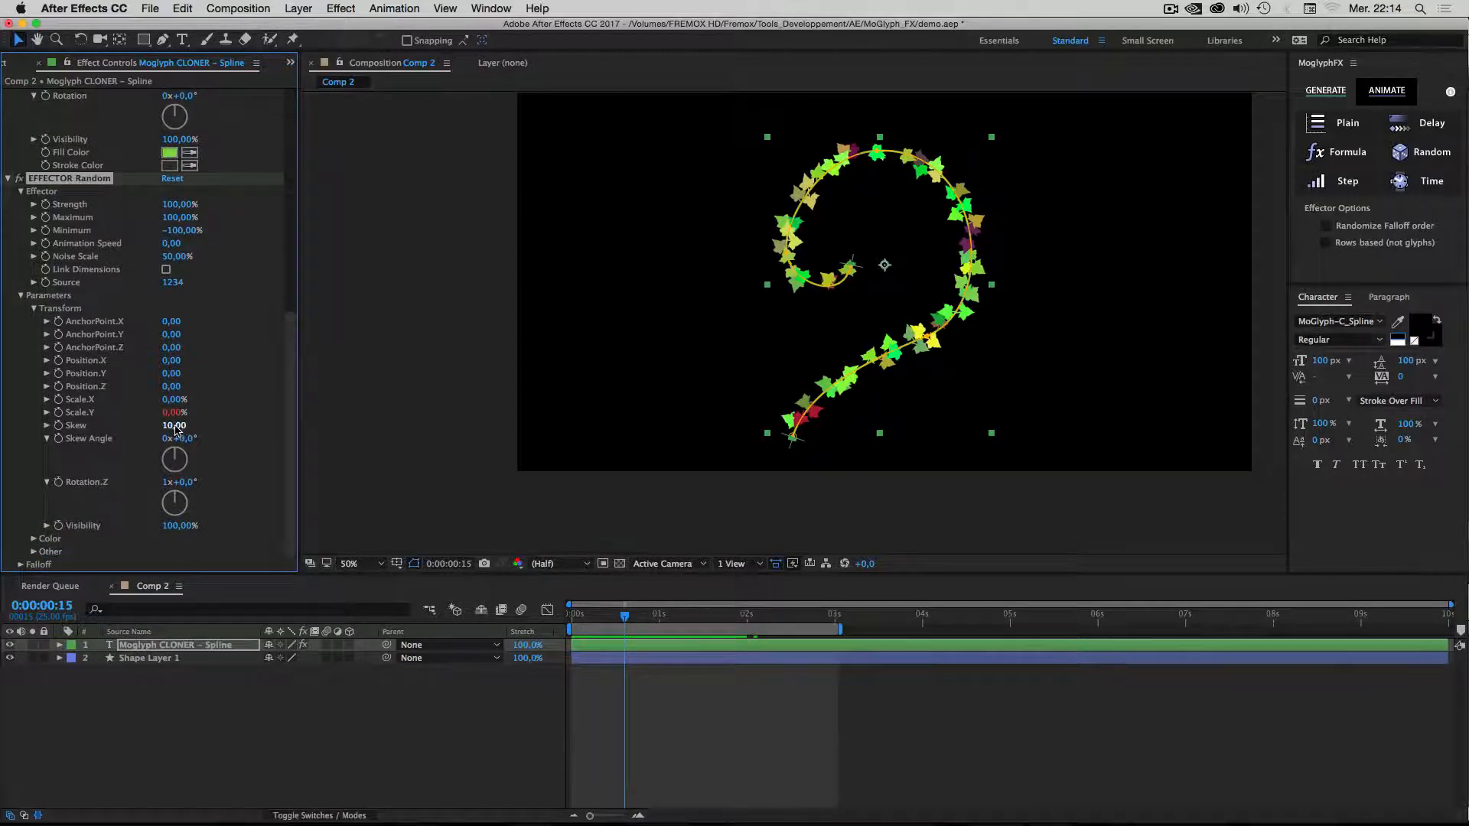
type("70")
key("Return")
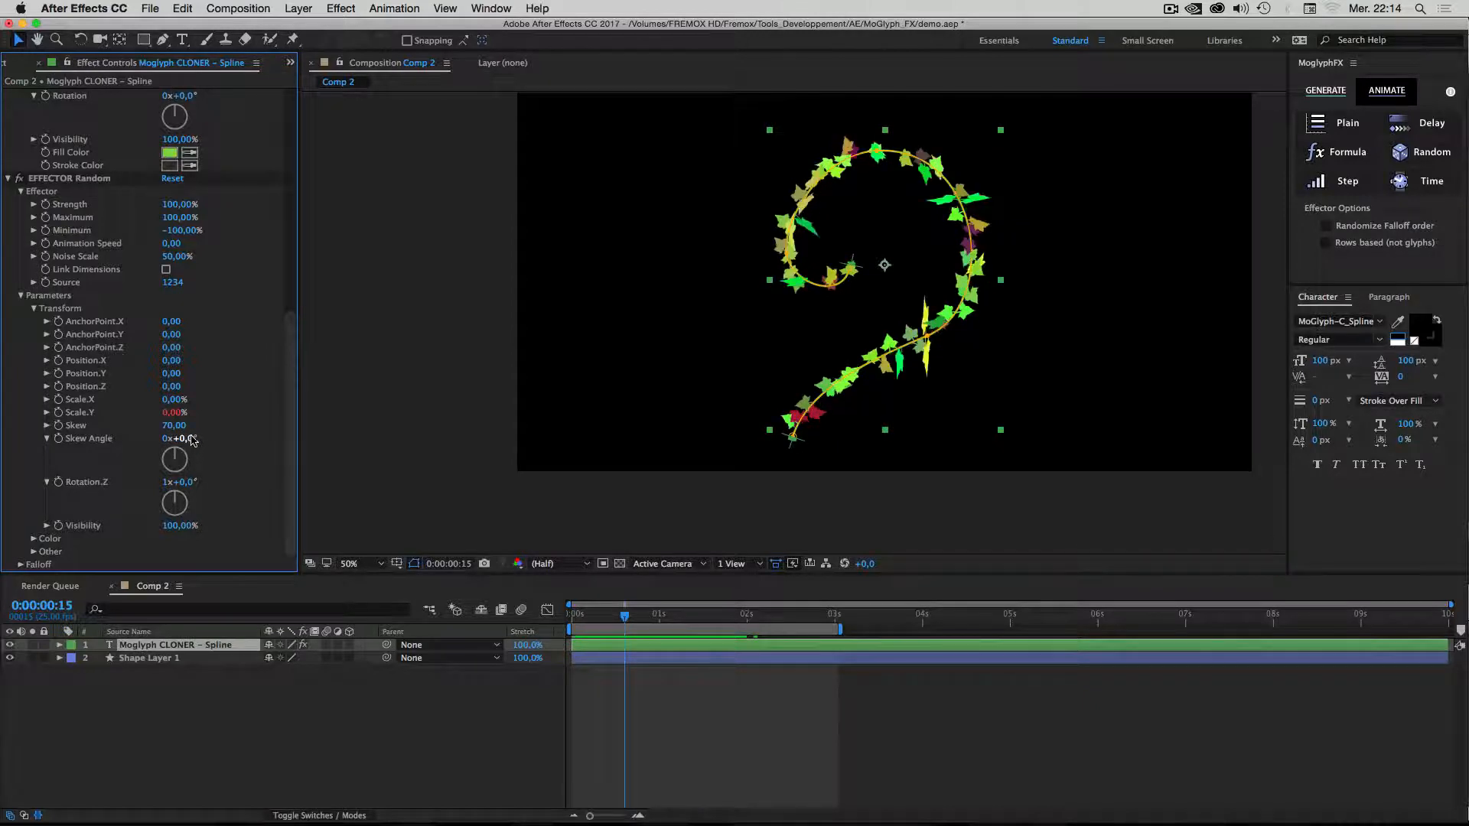
Set the Random effector's Skew to 33 and its Skew Angle to 95°.
left_click(174, 425)
type("33")
key("Return")
left_click_drag(177, 455, 197, 452)
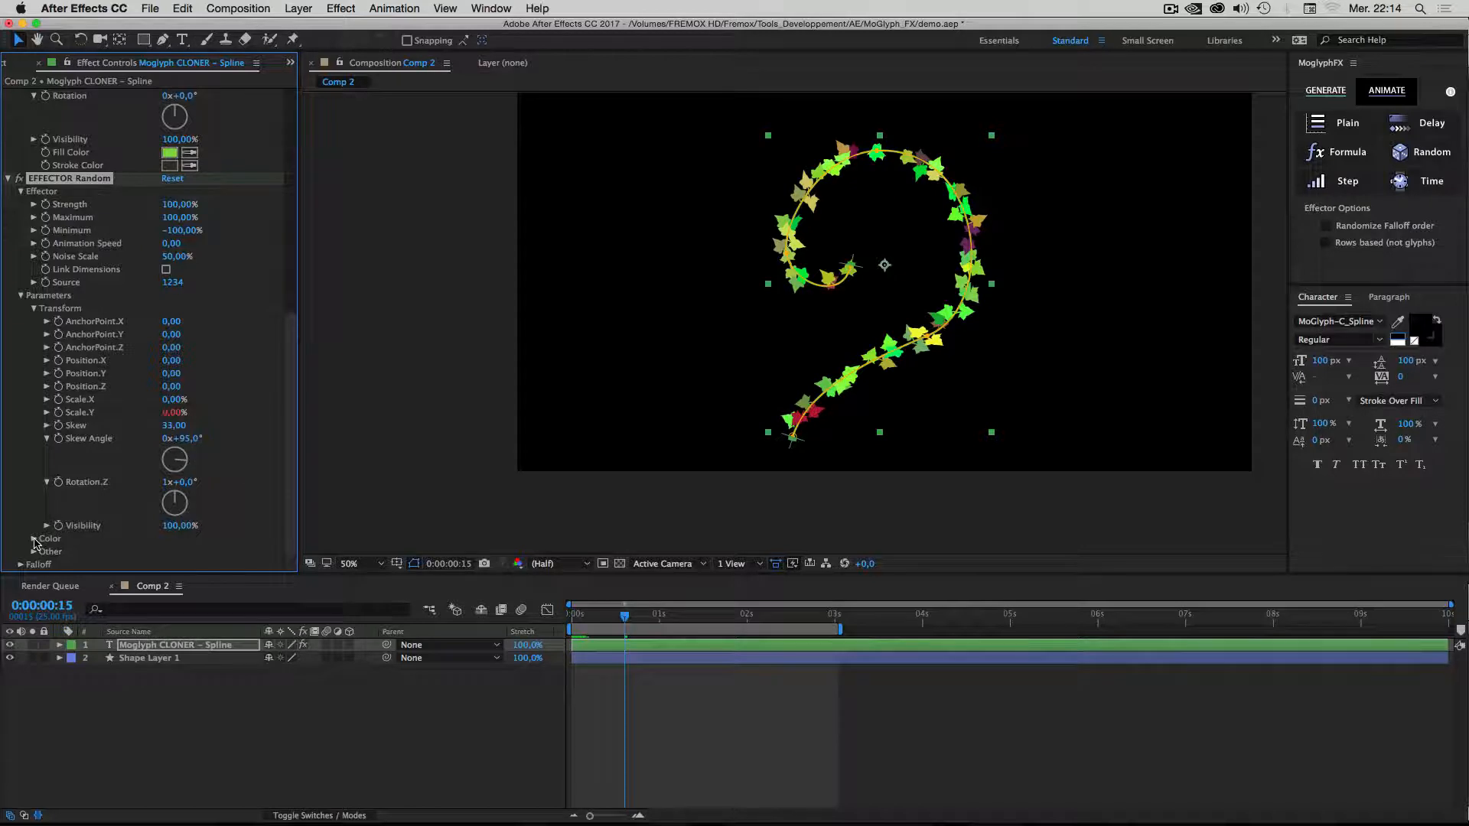
Enable Colors From Cloner in the Random effector's color parameters.
left_click(34, 309)
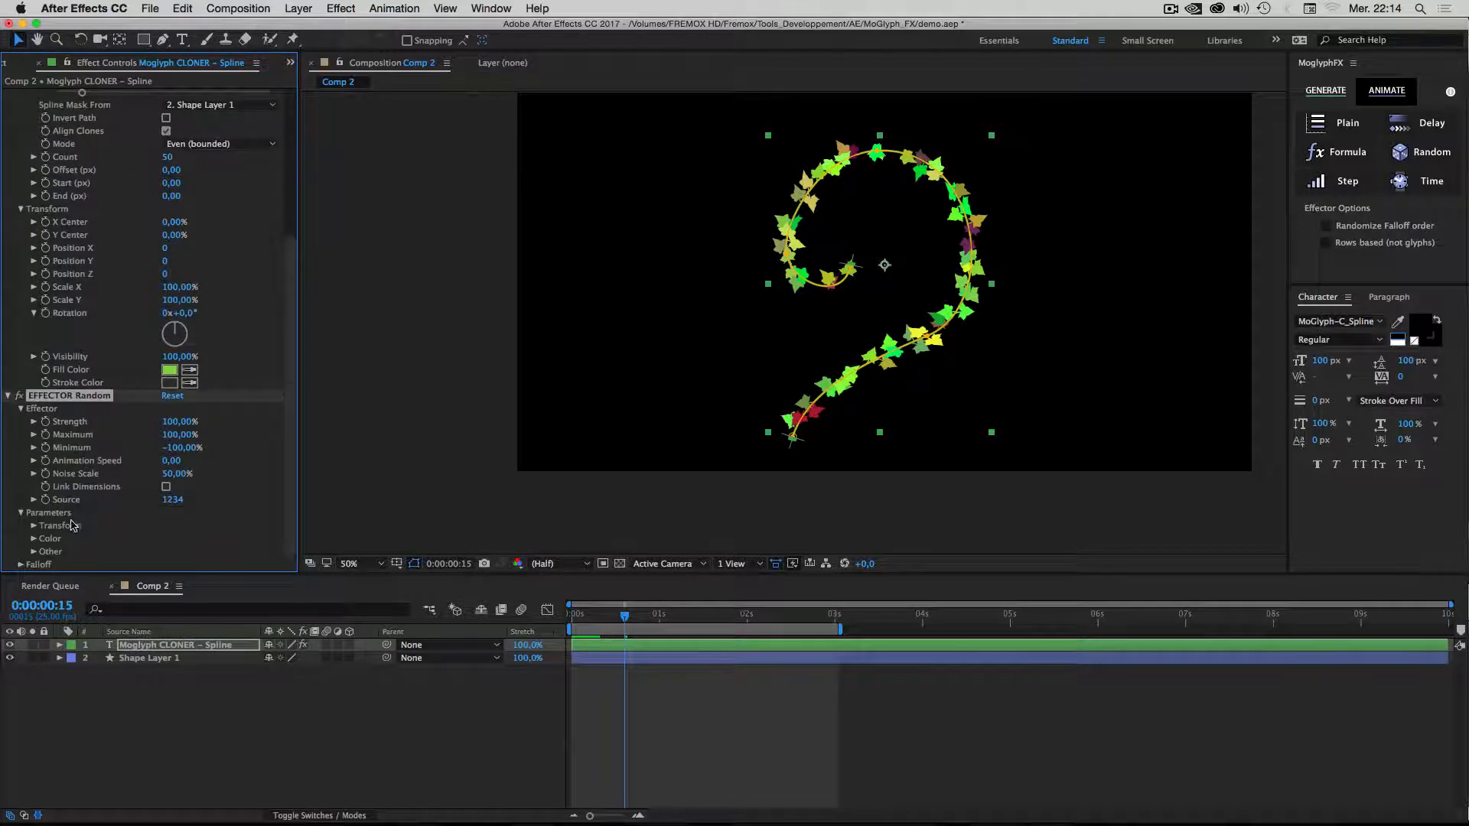
left_click(33, 539)
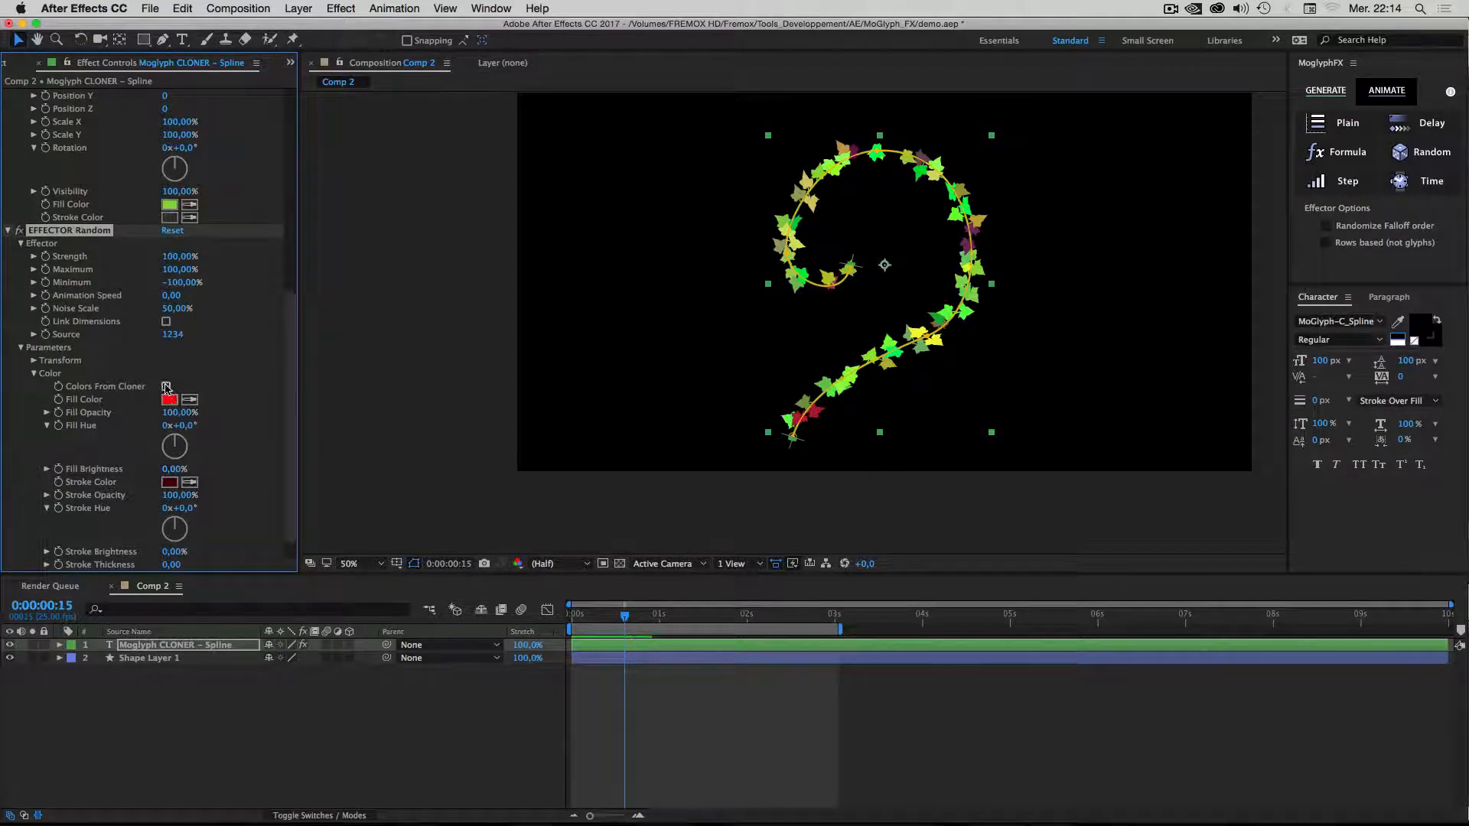
left_click(167, 387)
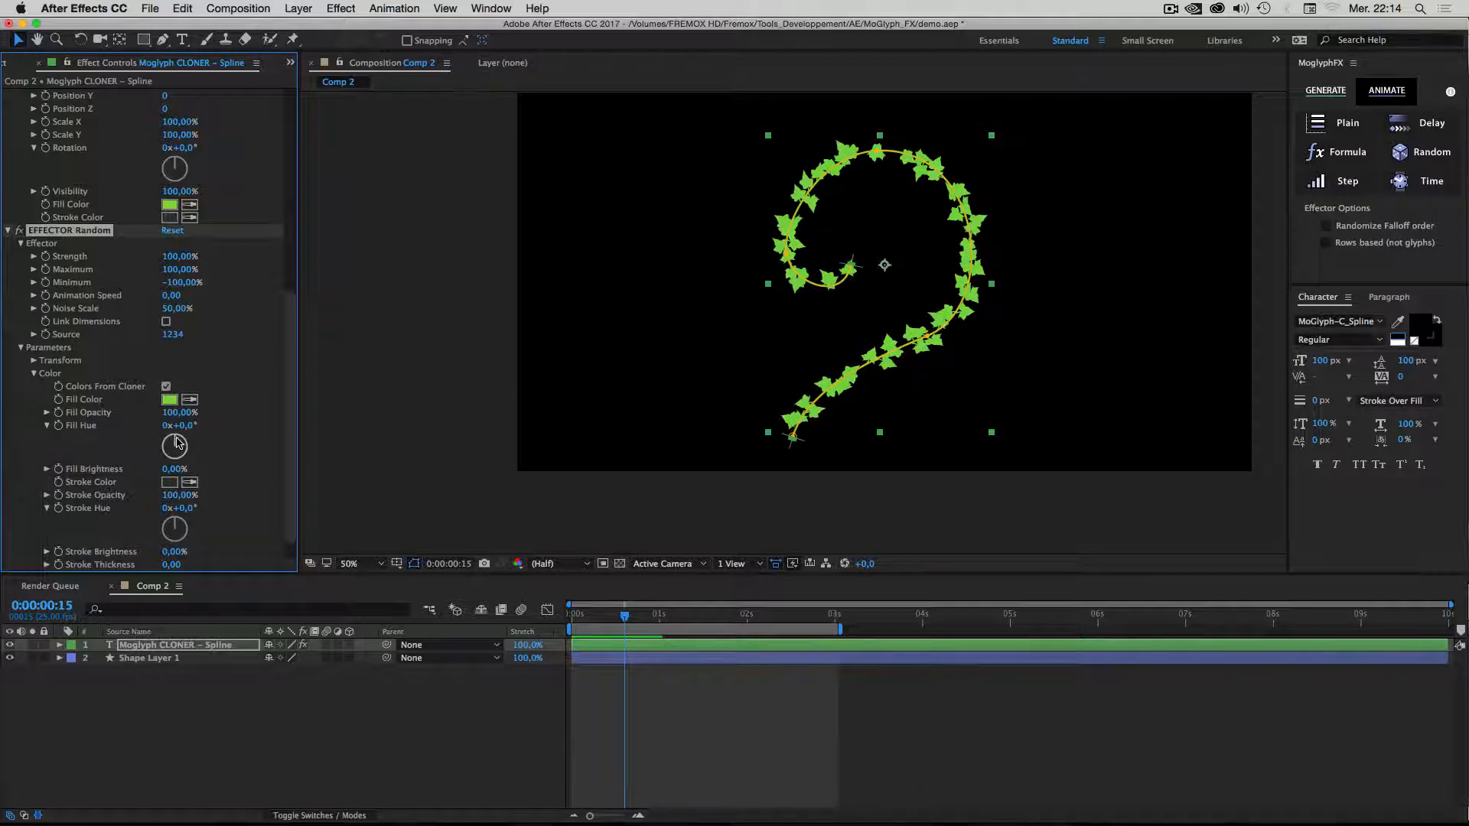
Set the Random effector's Fill Hue to 45° and Fill Brightness to 50%, and inspect the leaves up close.
left_click_drag(176, 442, 181, 444)
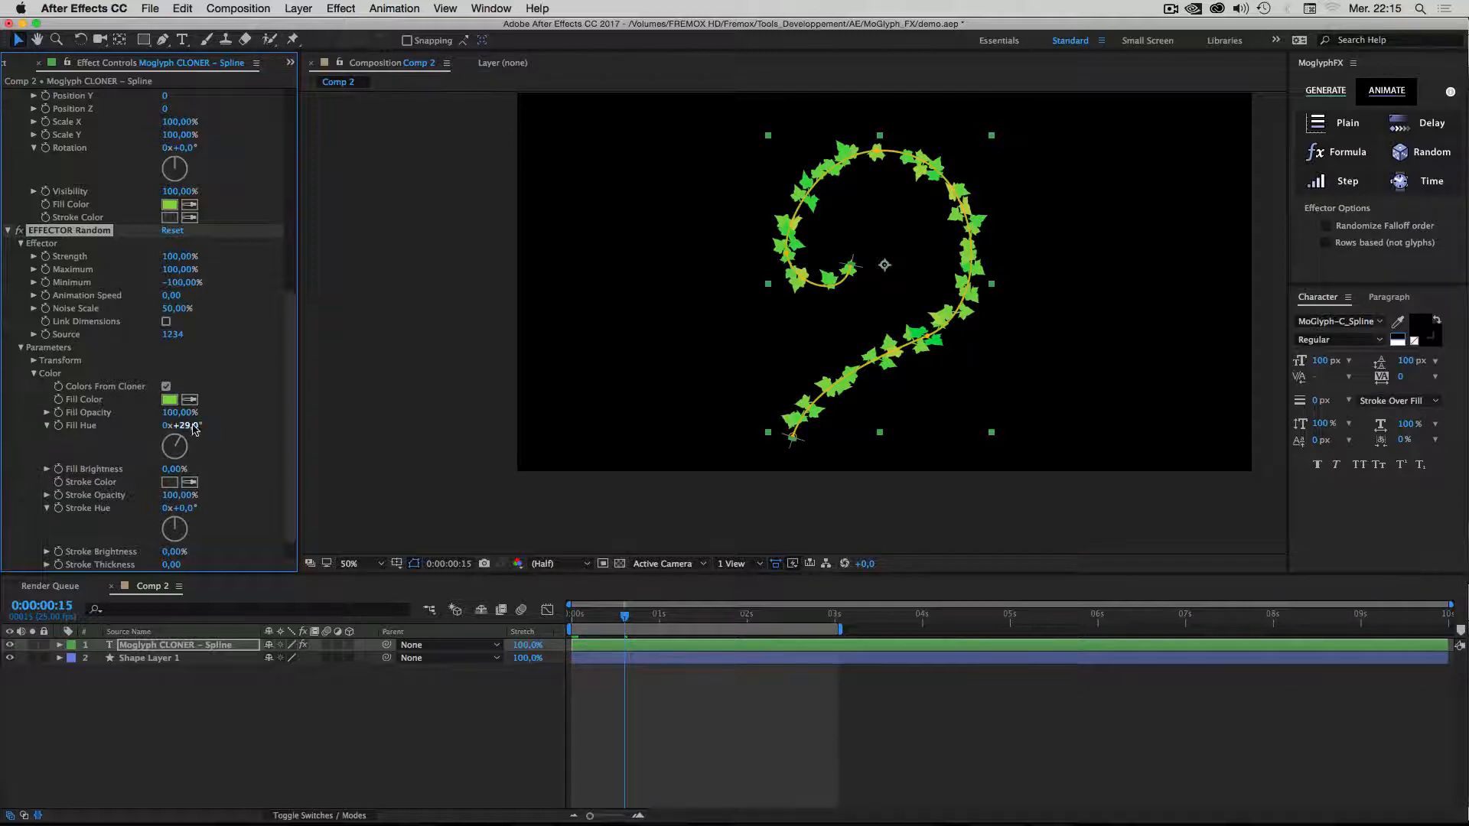
left_click_drag(195, 429, 267, 433)
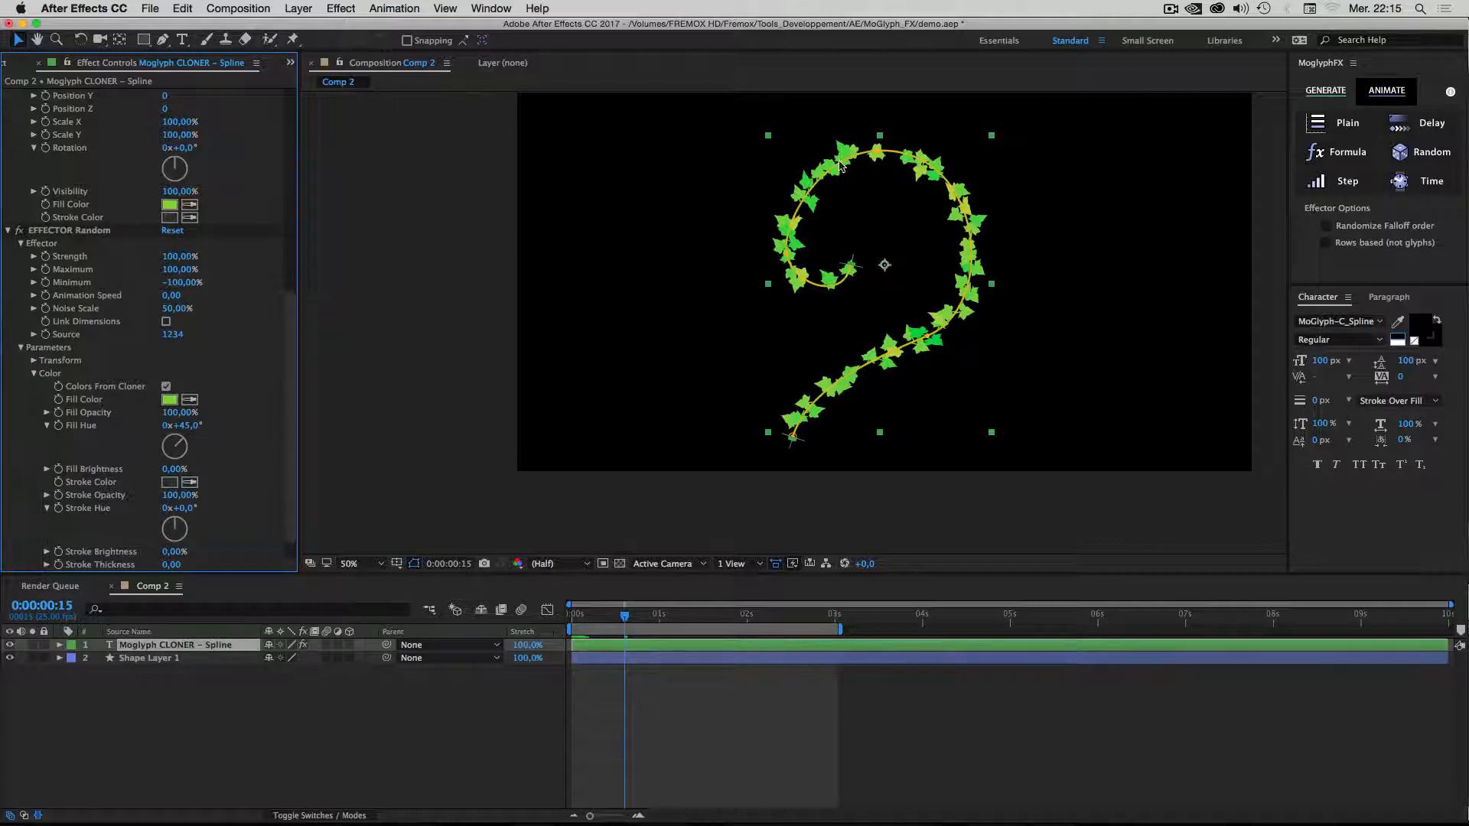
left_click(175, 469)
type("50")
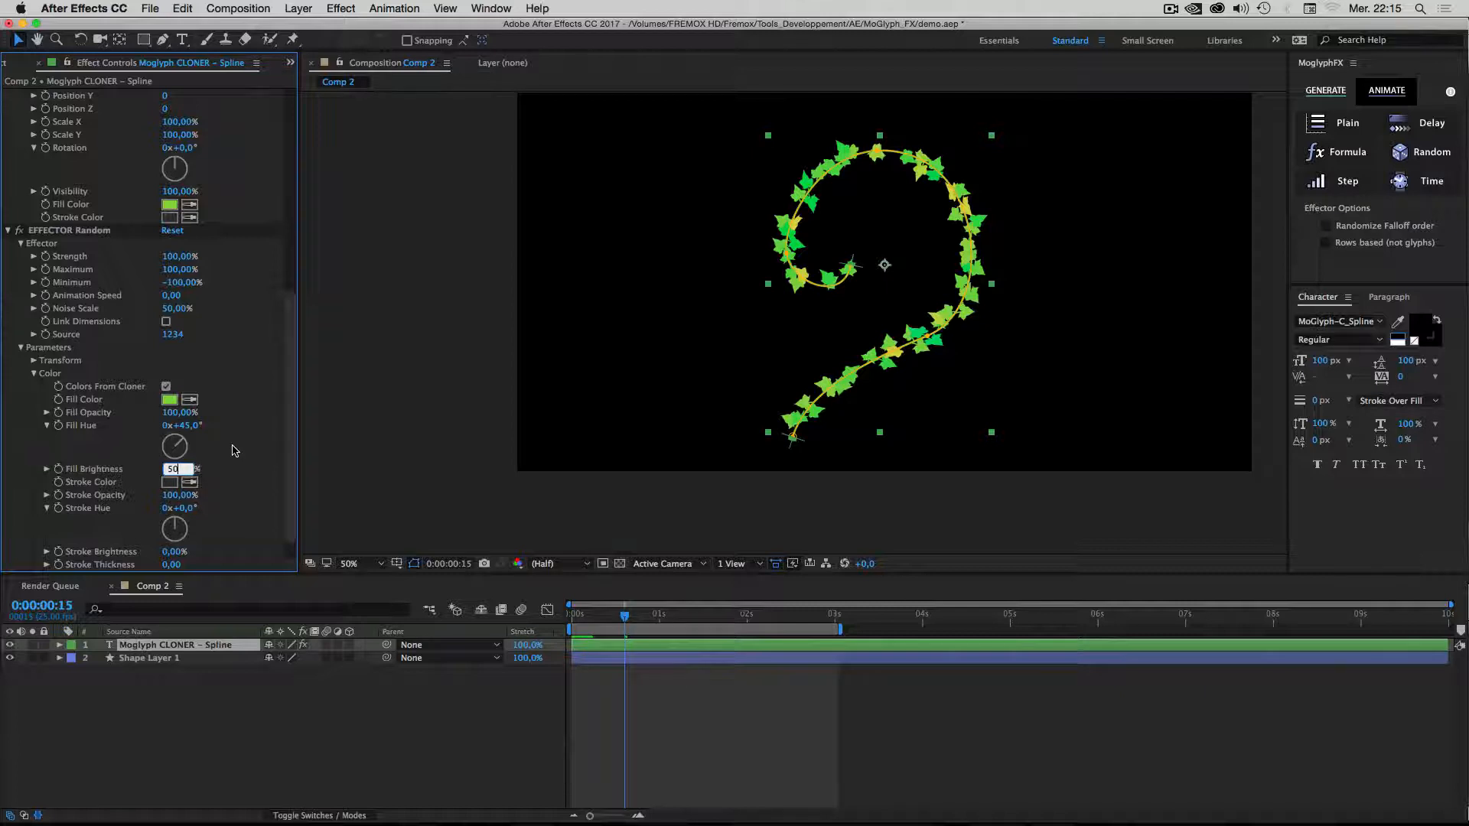
key("Return")
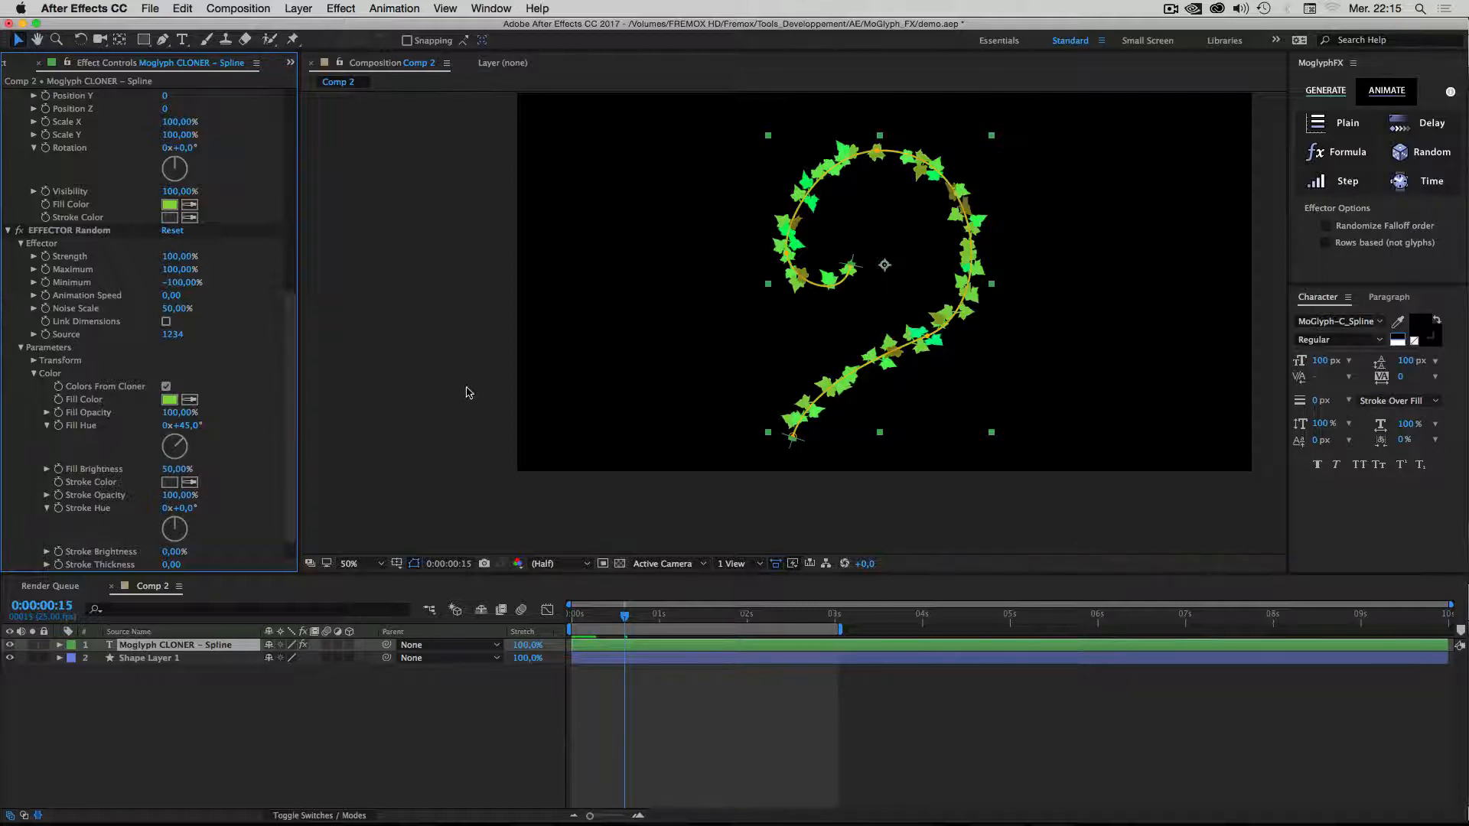
key("period")
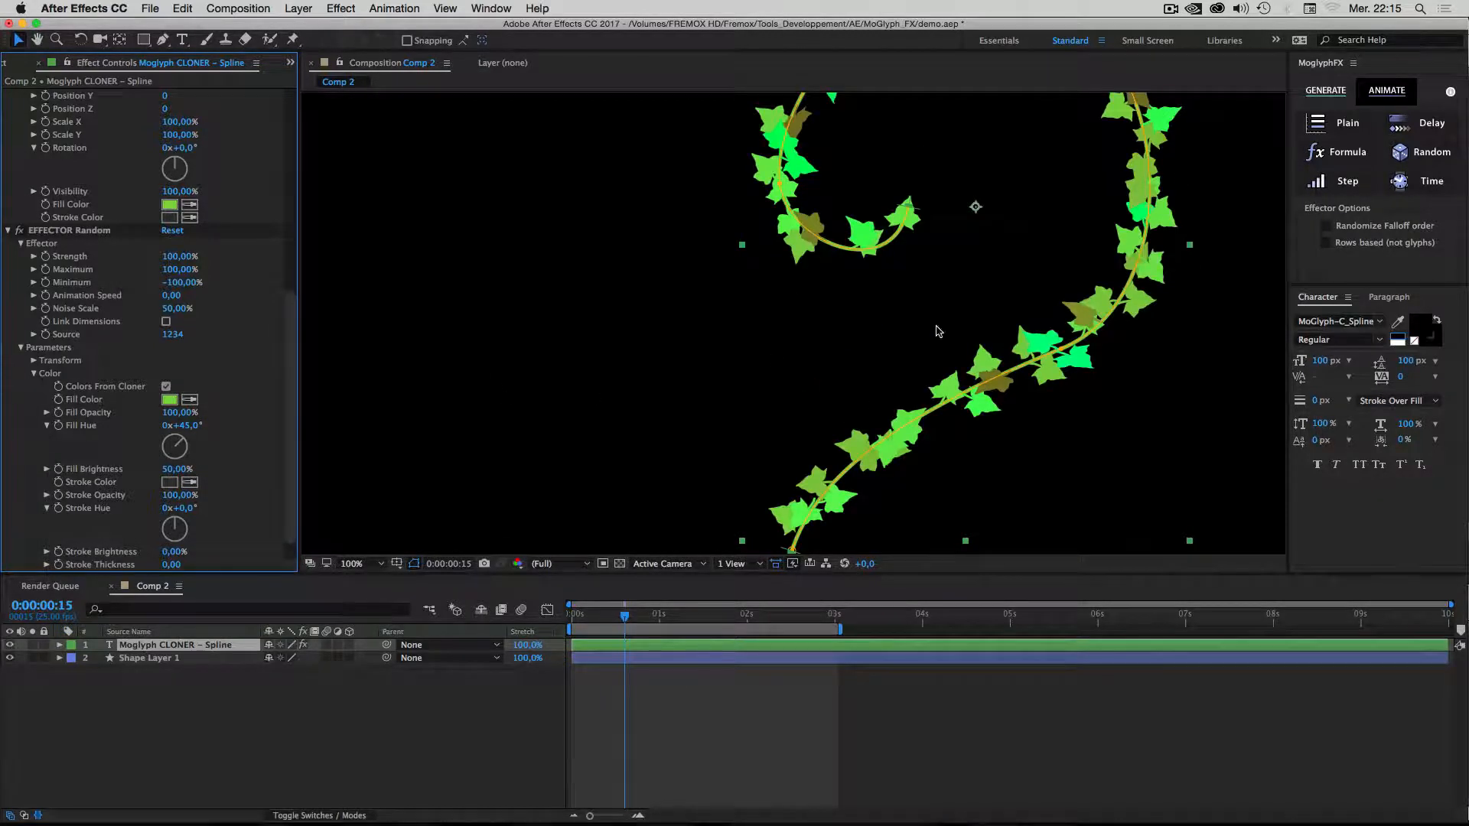
key("comma")
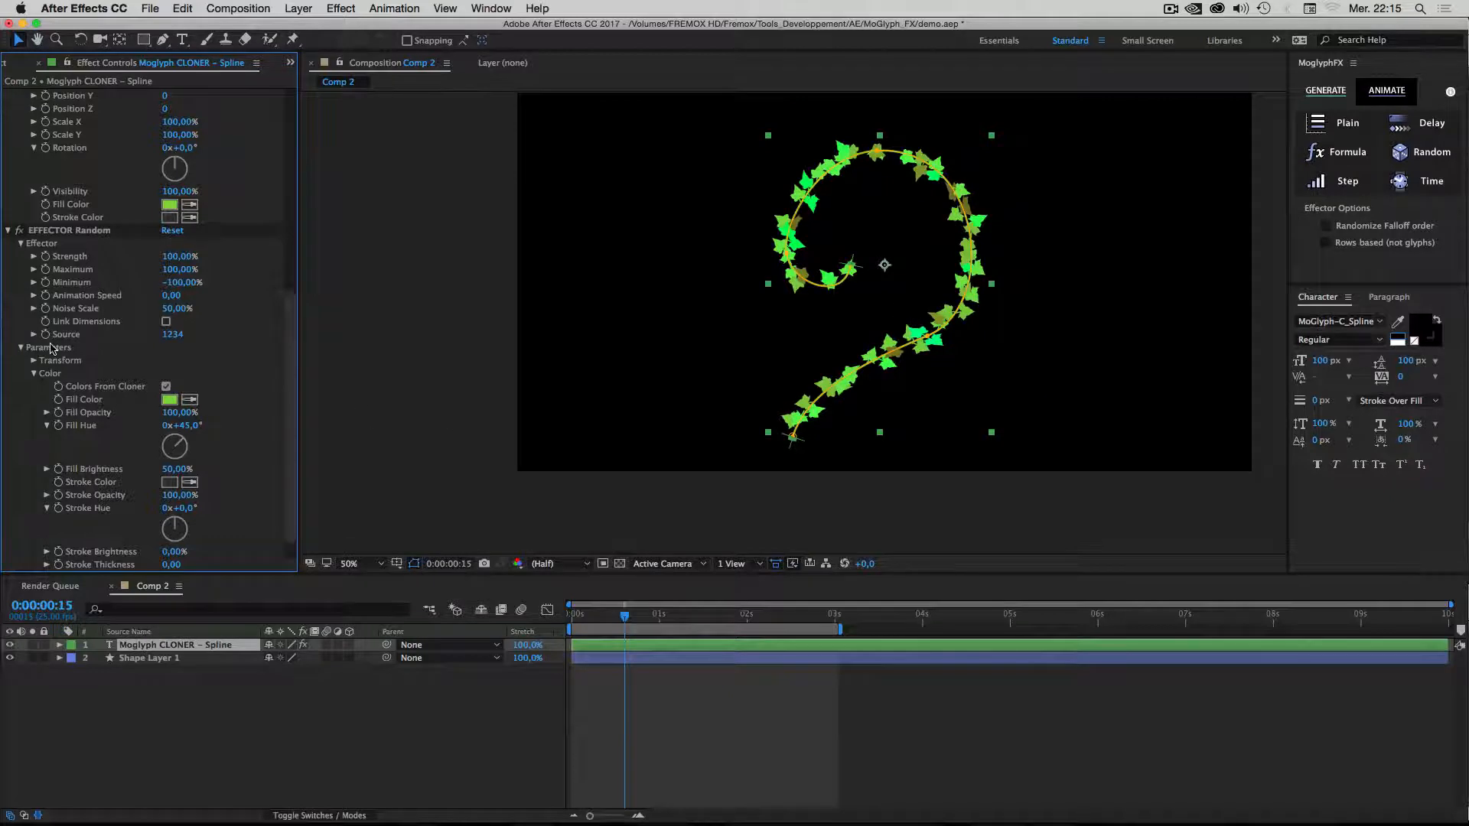
Reveal the Random effector's transform parameters and enable Link Dimensions.
left_click(33, 360)
scroll(98, 333, "down", 1)
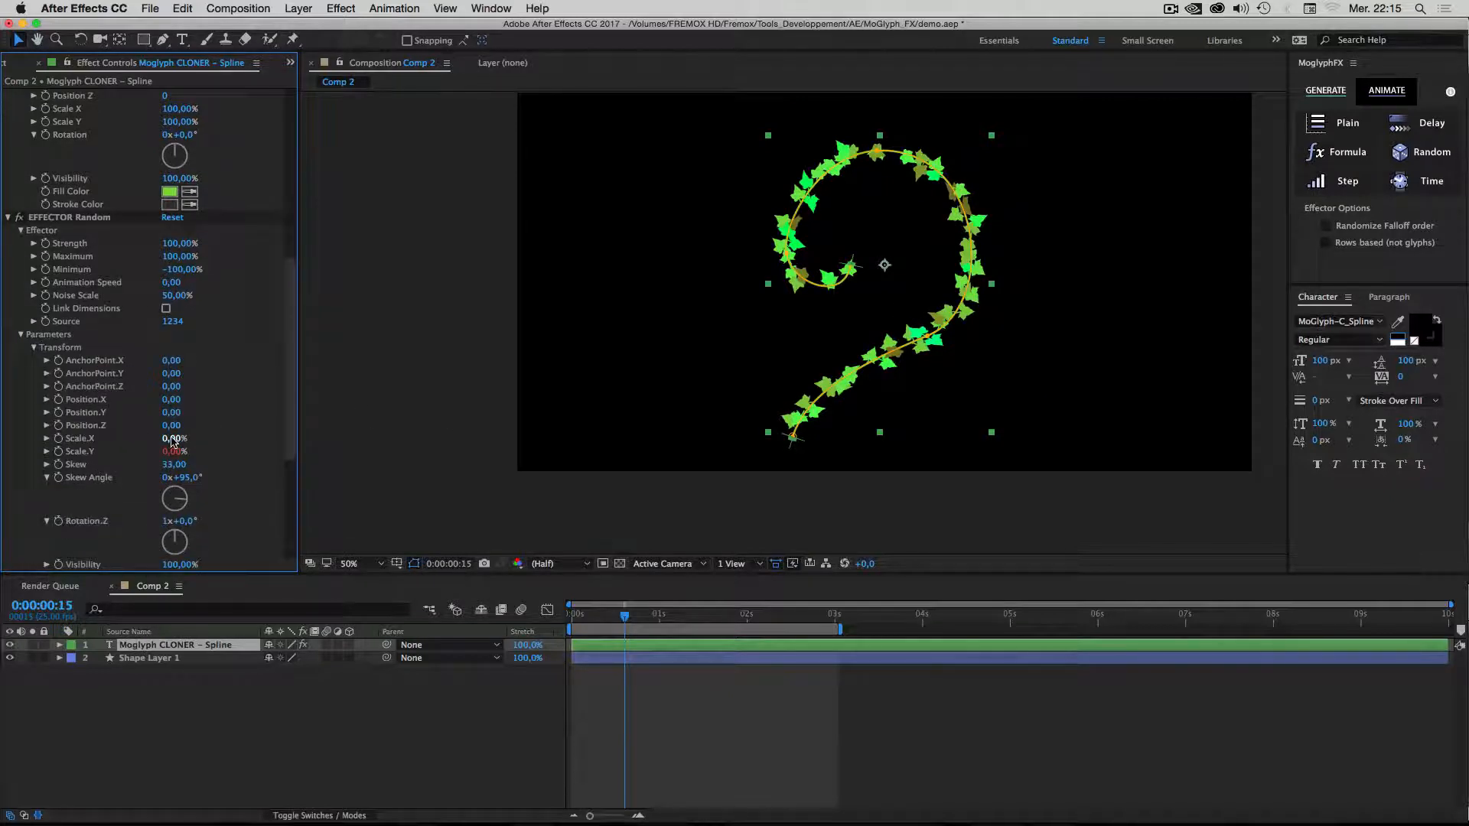
left_click(166, 309)
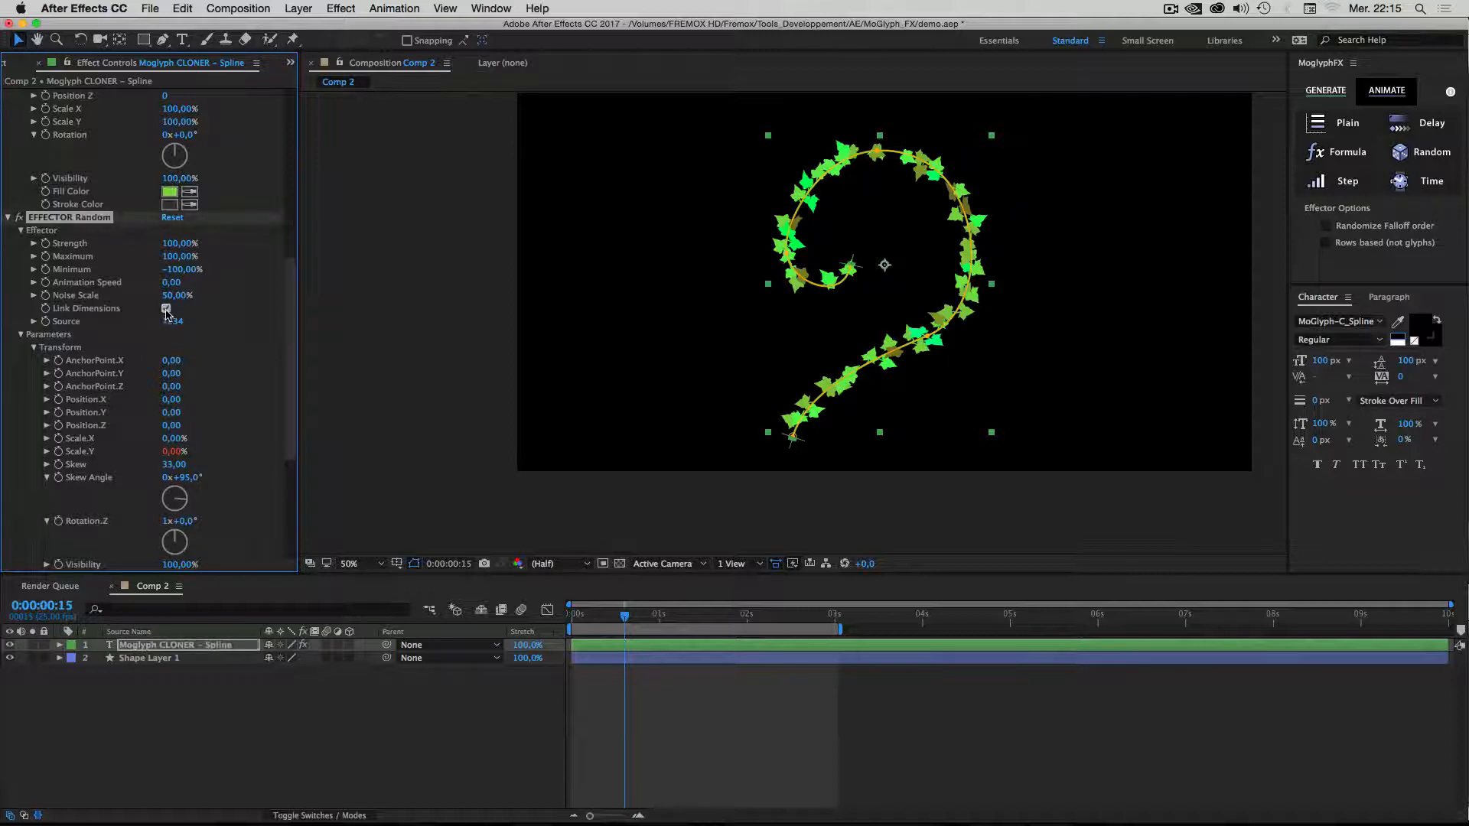
Set the Random effector's linked Scale.X and Scale.Y to -50% and its Noise Scale to 25%.
left_click(172, 441)
type("-50")
key("Return")
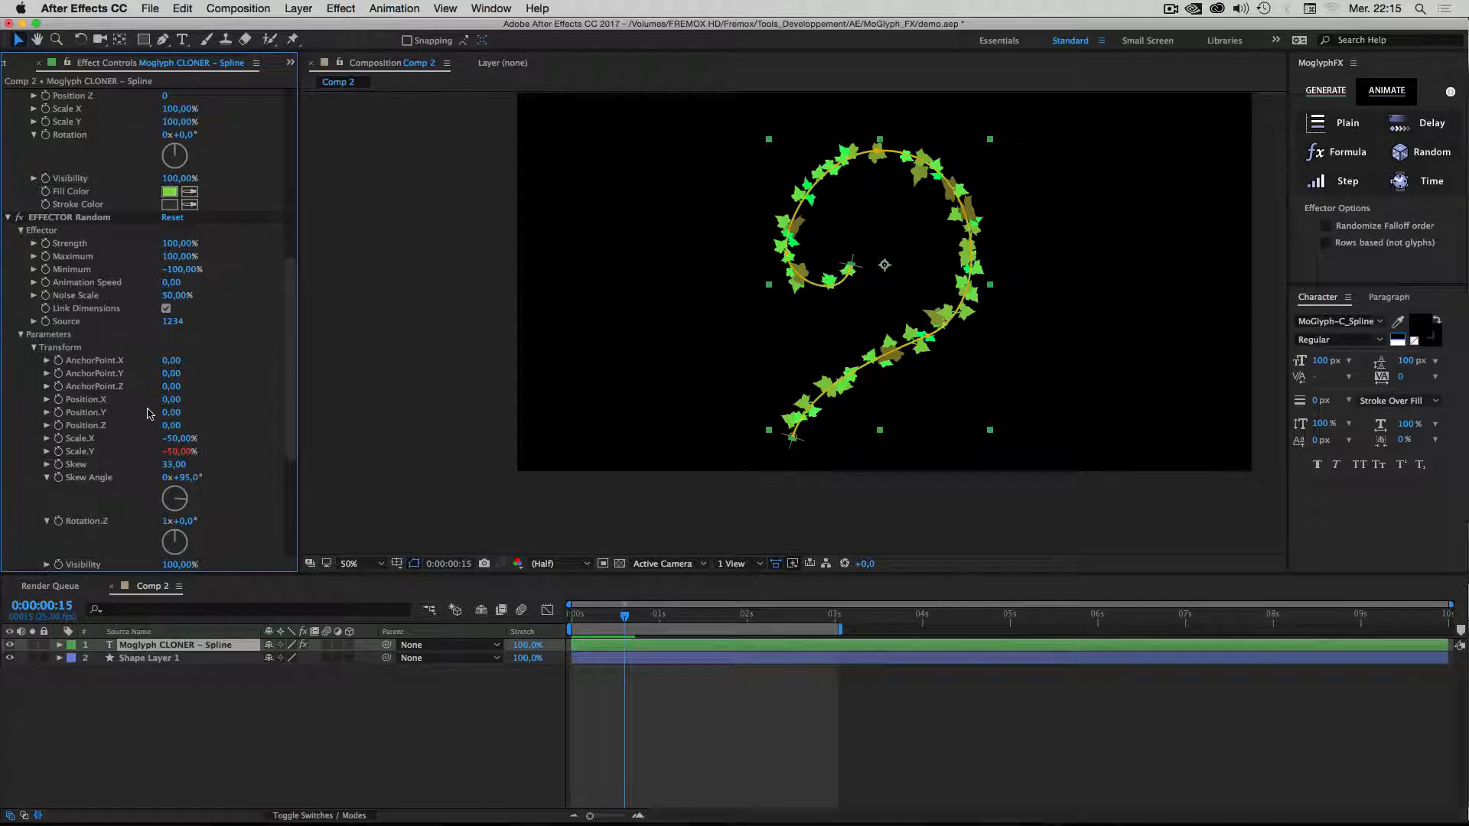
left_click(179, 294)
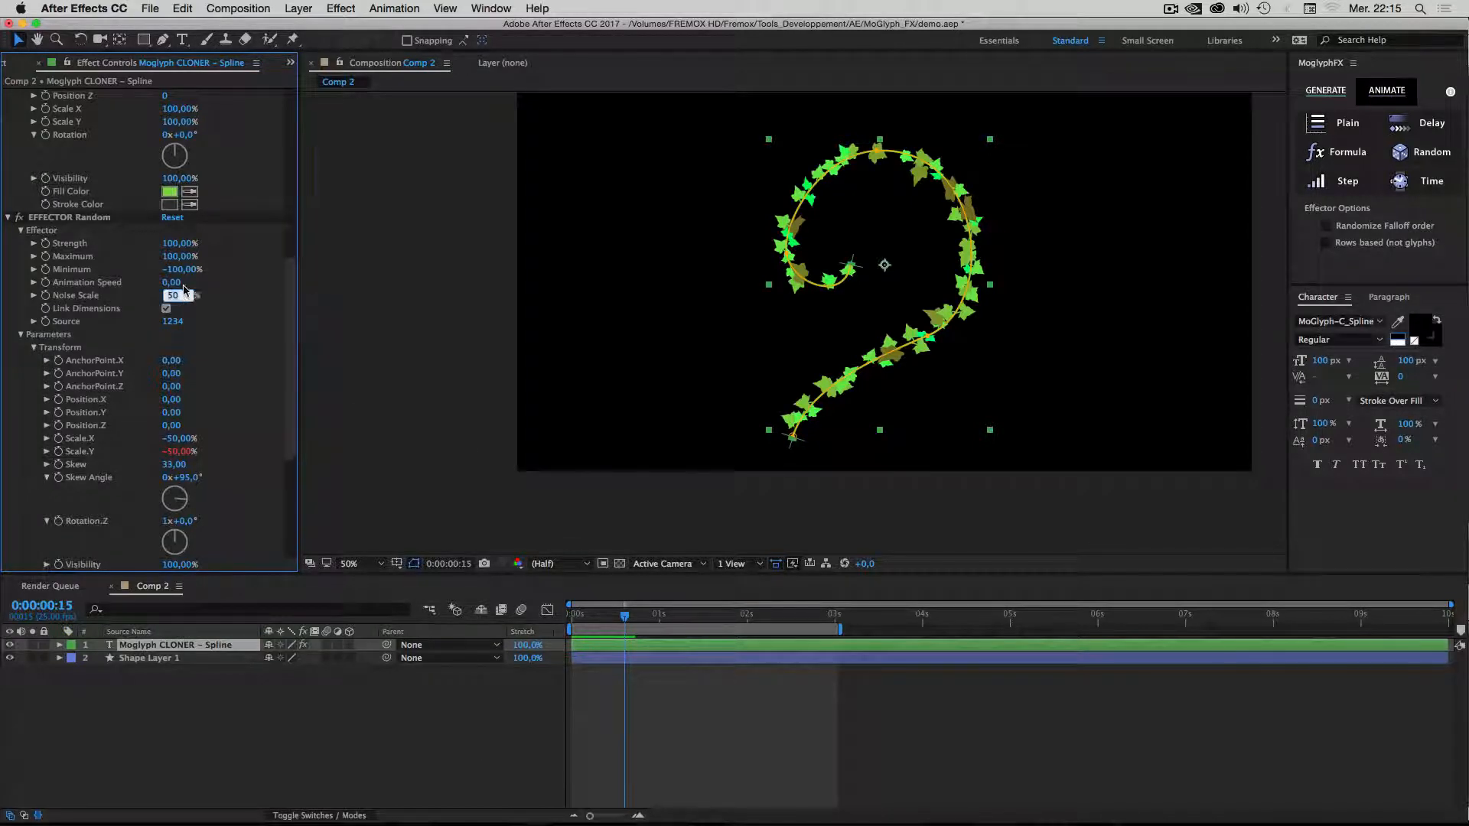
type("2")
key("Return")
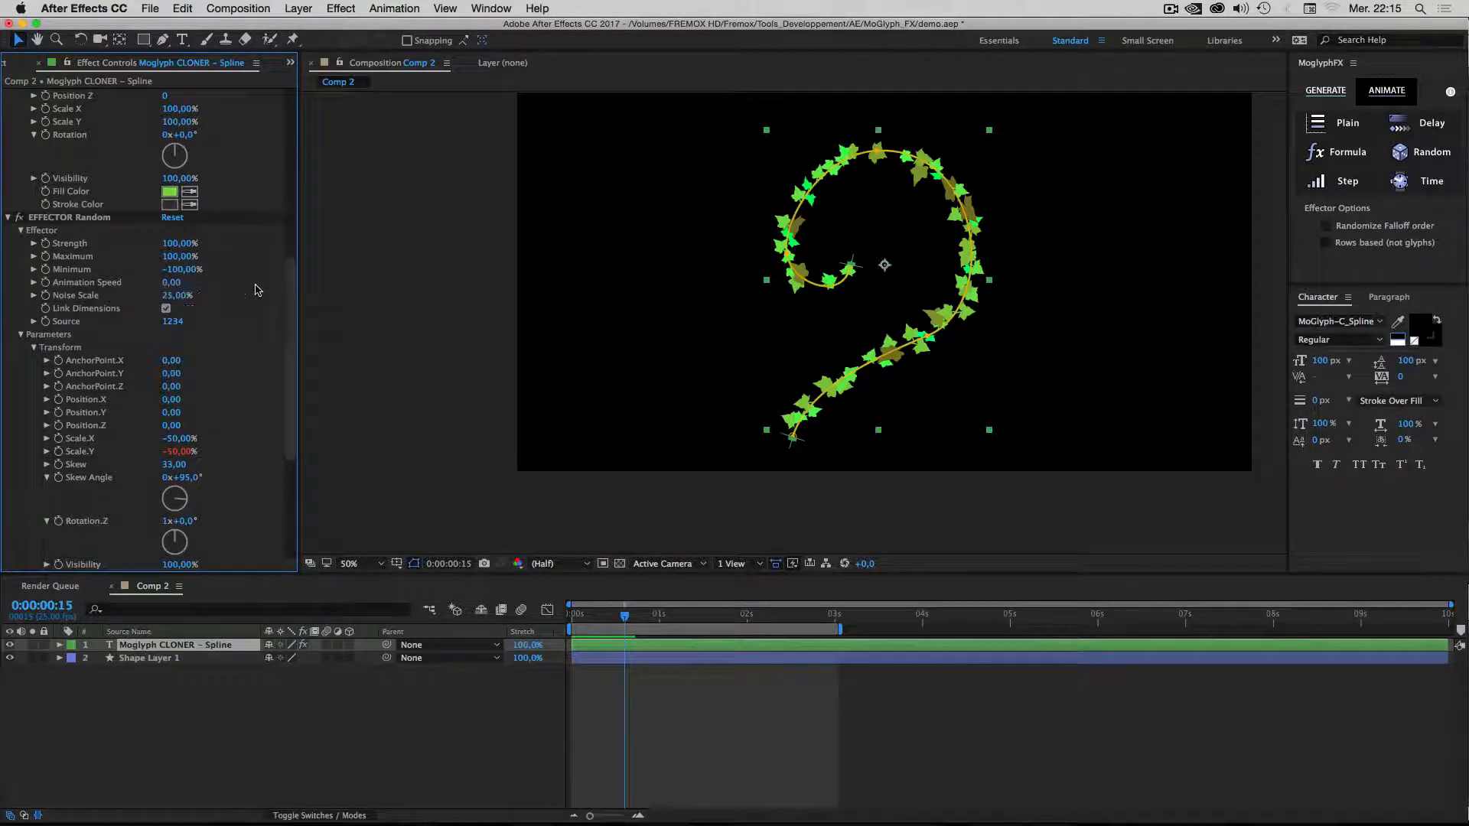
left_click(262, 719)
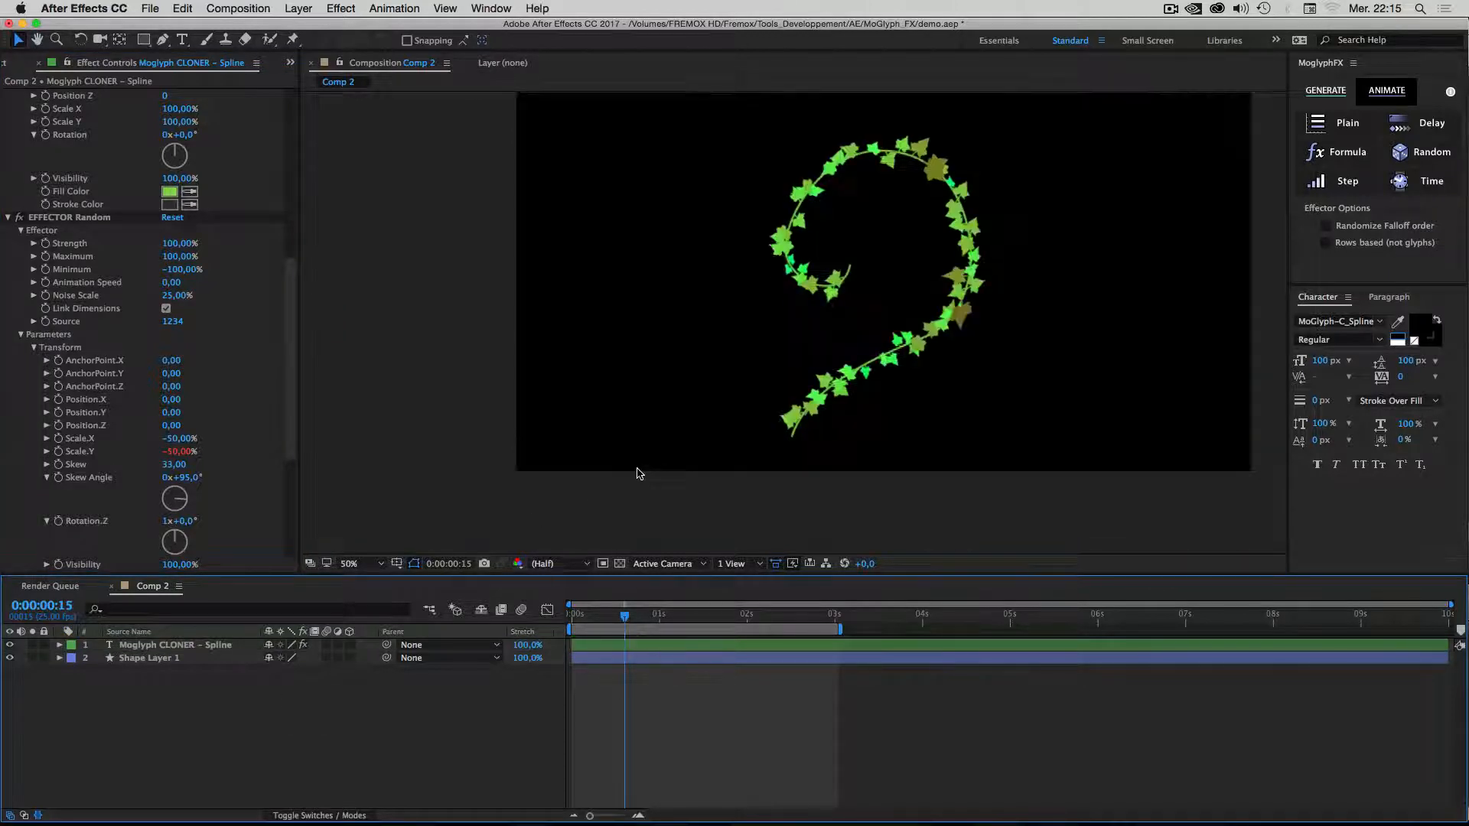
left_click_drag(673, 286, 594, 335)
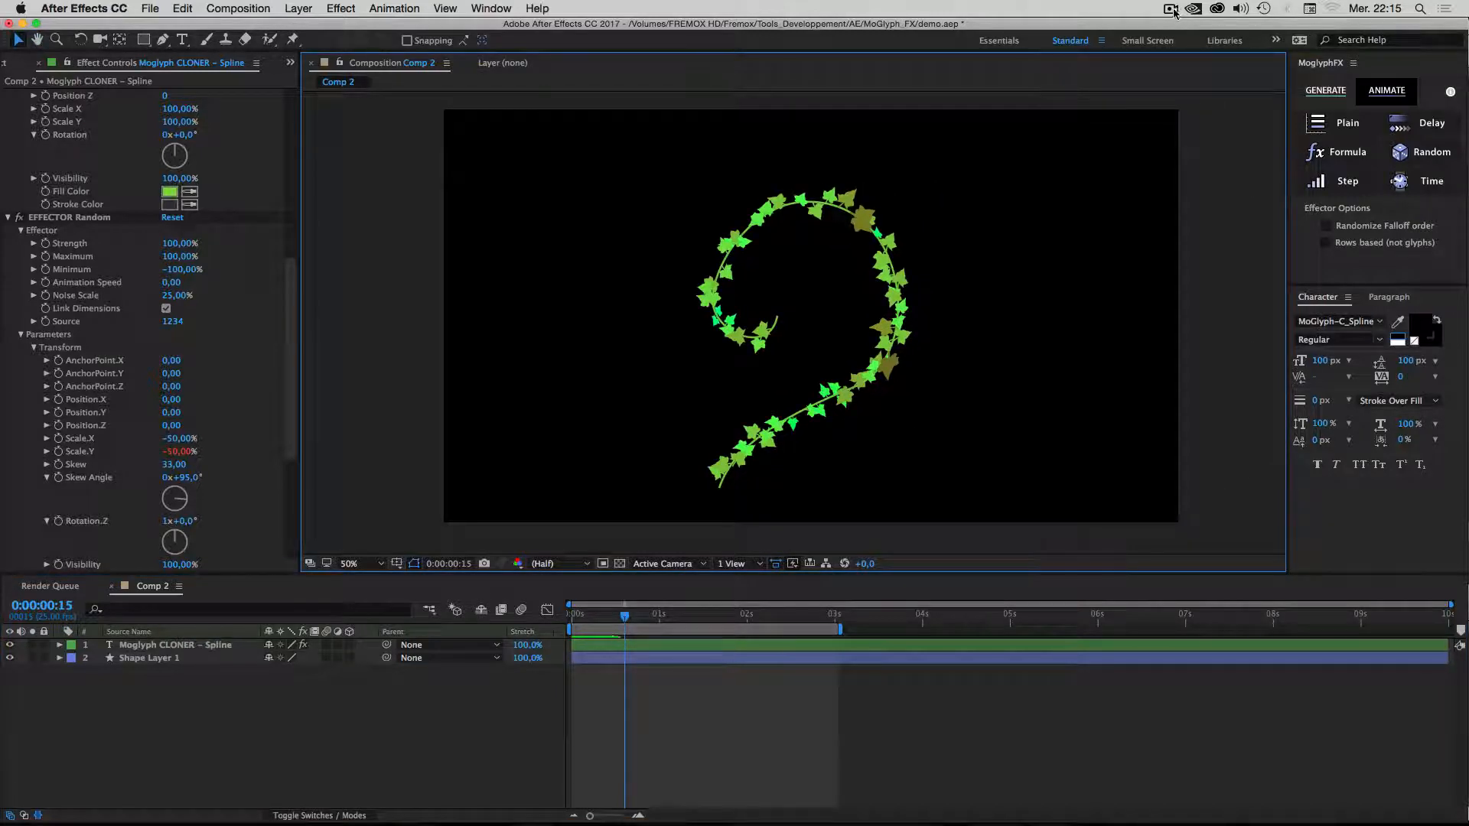
Delete the spline cloner layer and Shape Layer 1 from Comp 2.
left_click(170, 697)
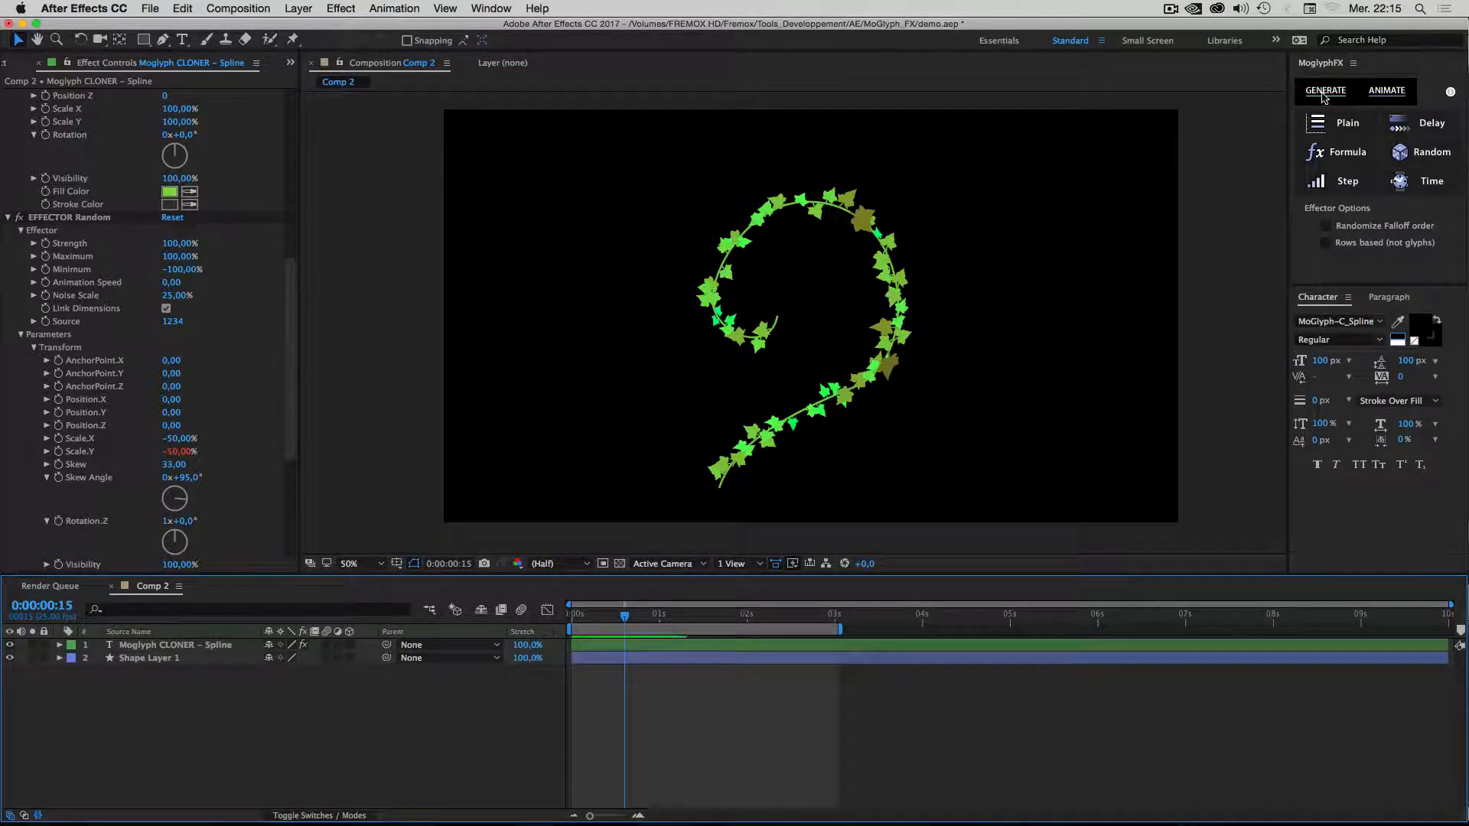
left_click(130, 645)
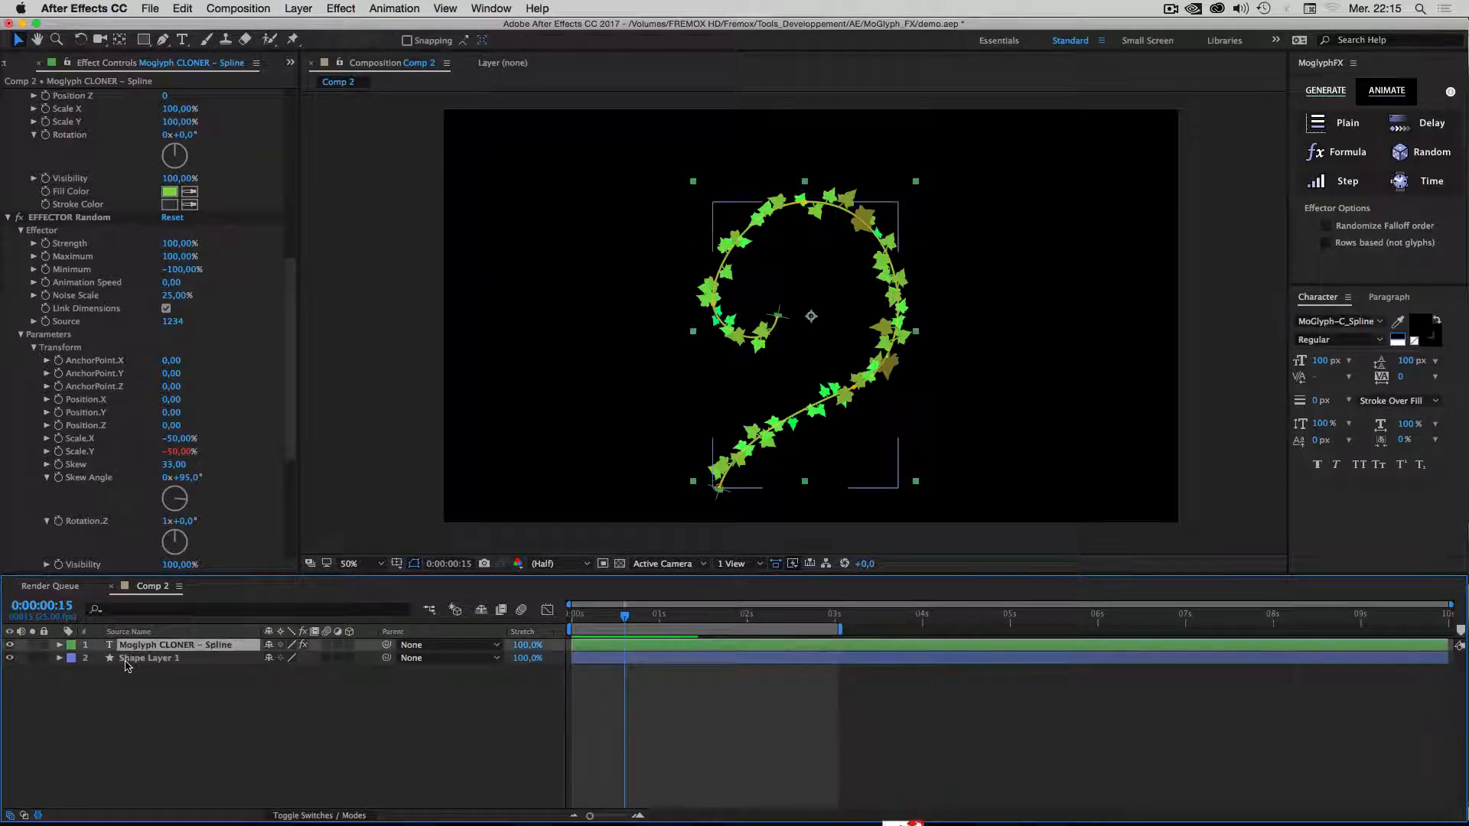
left_click(134, 658, "shift")
key("Delete")
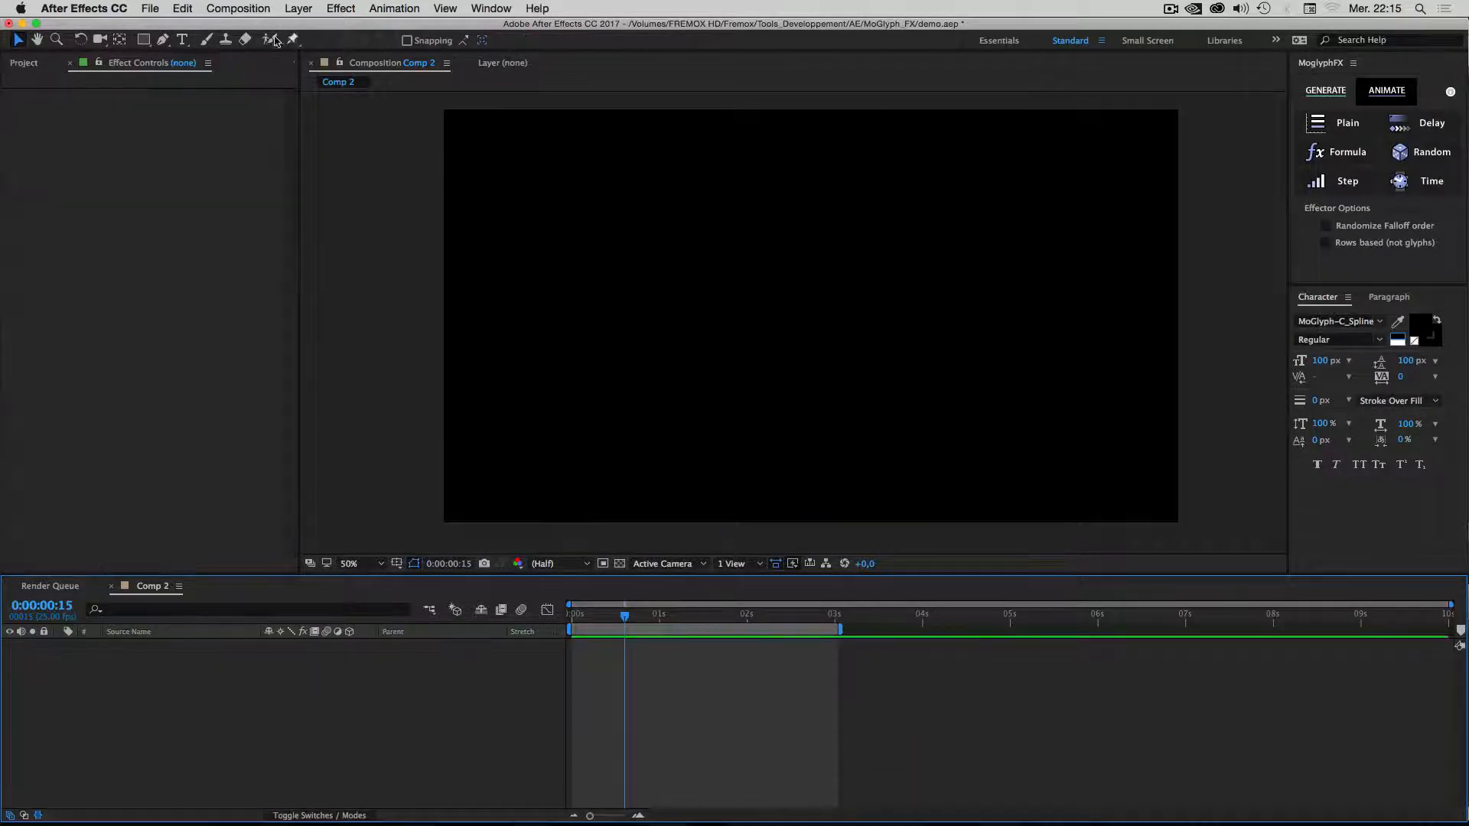
Draw an open S-shaped curve with three smooth Pen tool points across the composition, and hide its shape layer.
left_click(163, 39)
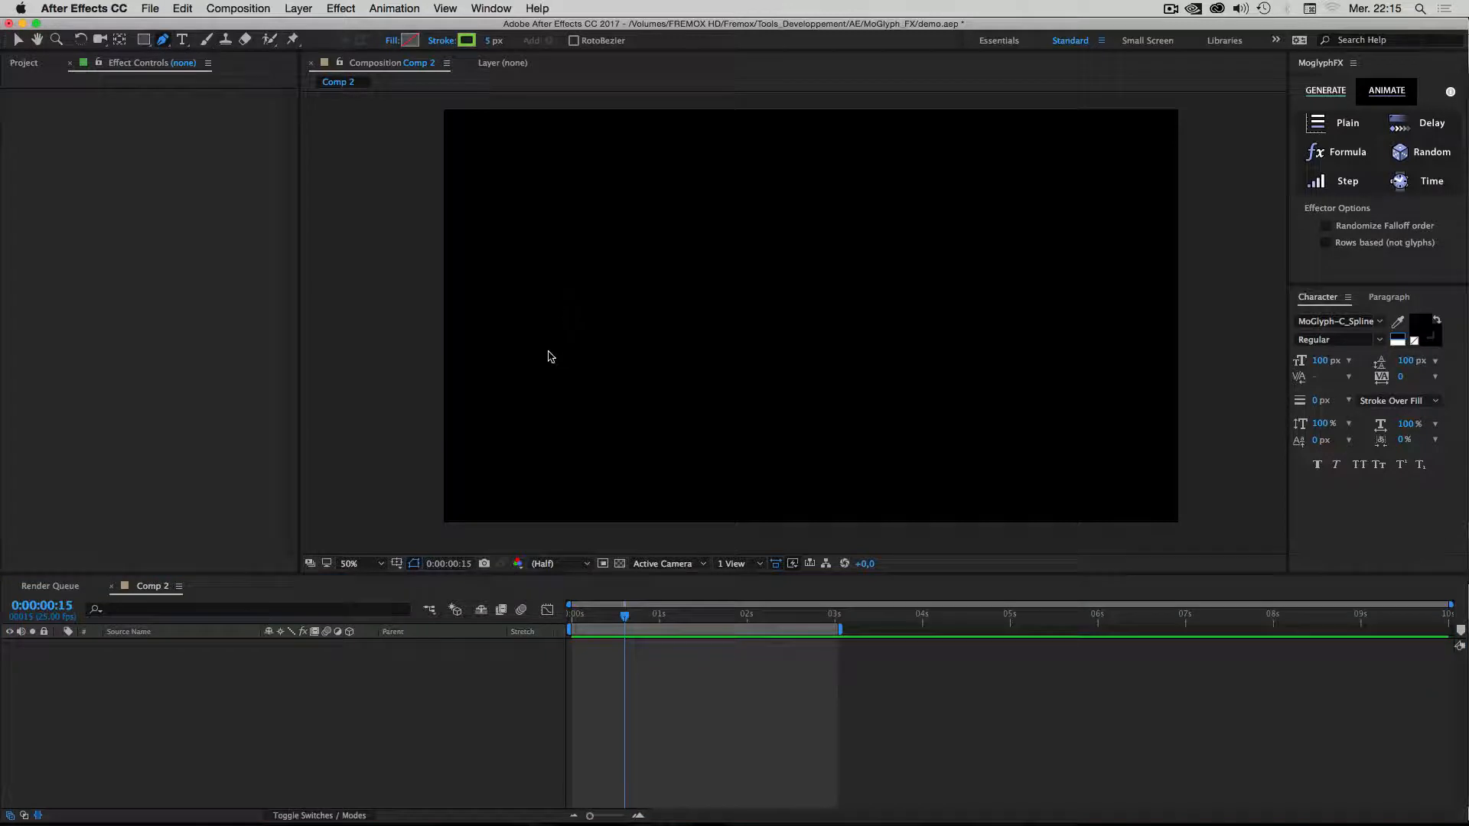
left_click_drag(568, 348, 635, 303)
left_click_drag(803, 246, 913, 240)
left_click_drag(1003, 388, 1101, 329)
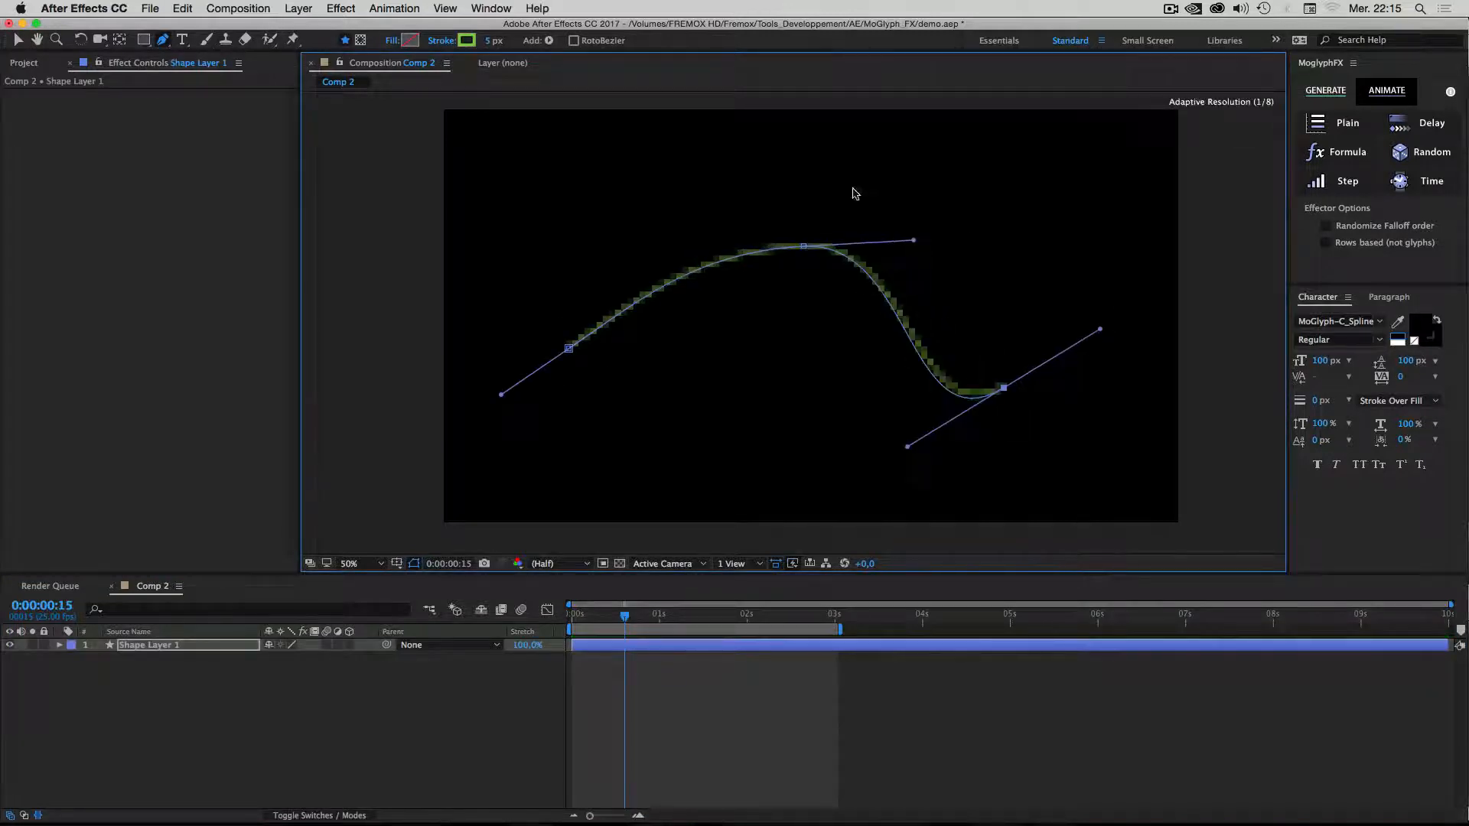
left_click(18, 39)
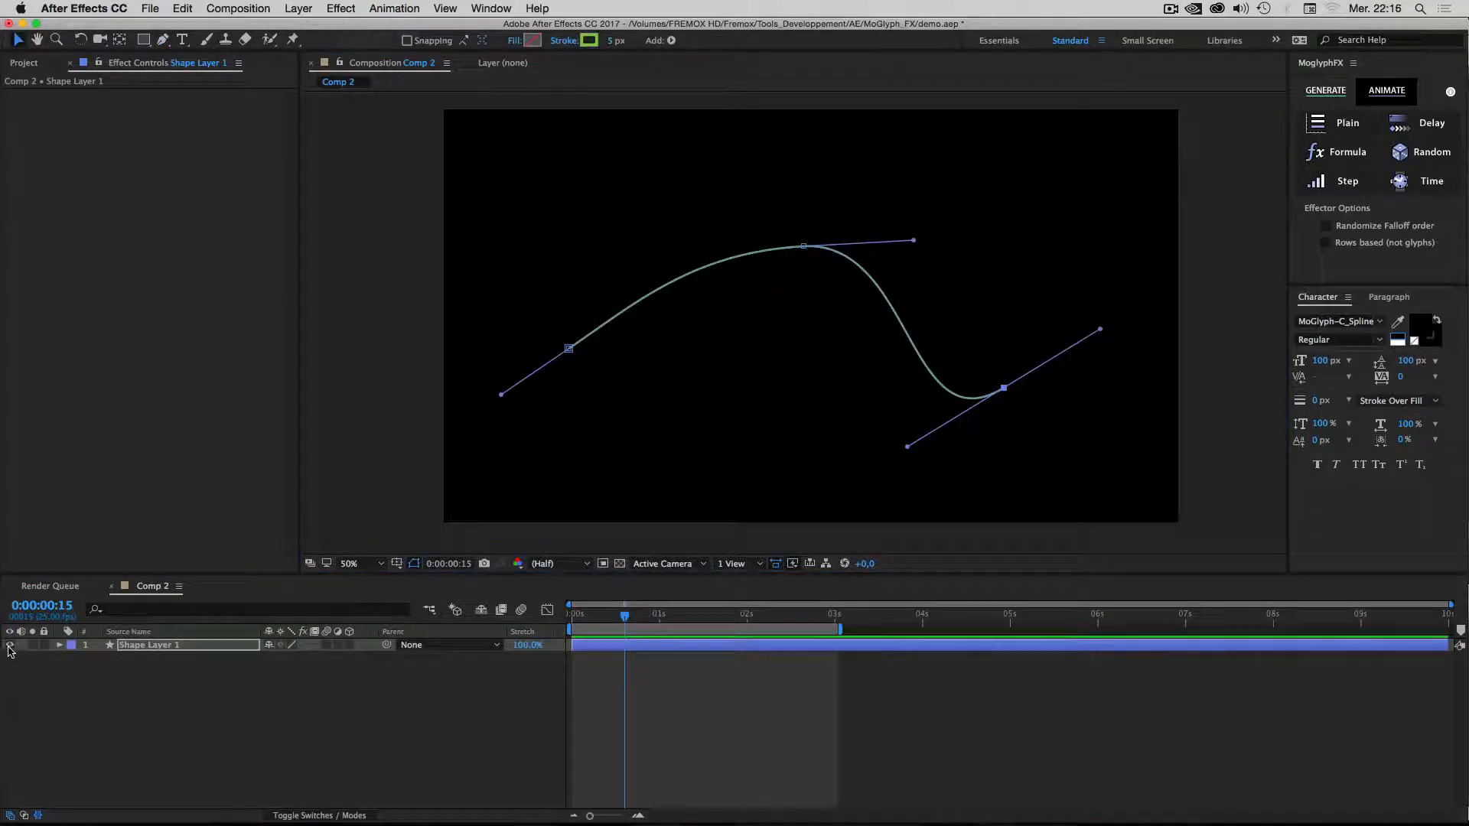
left_click(10, 647)
left_click(83, 658)
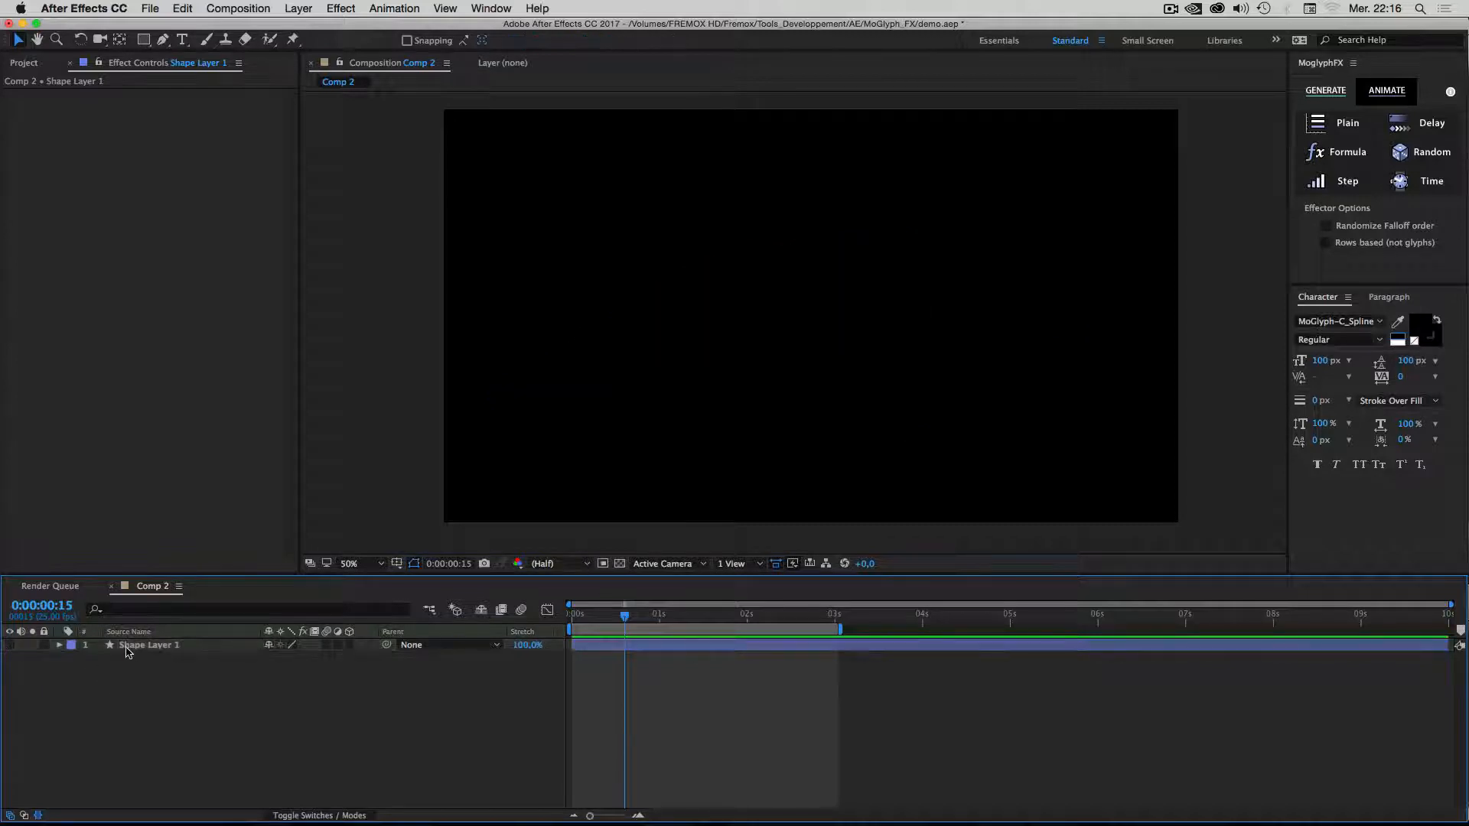
Generate a MoGlyph-C_Spline cloner along the path of Shape Layer 1 and select the cloner layer.
left_click(126, 647)
left_click(1328, 89)
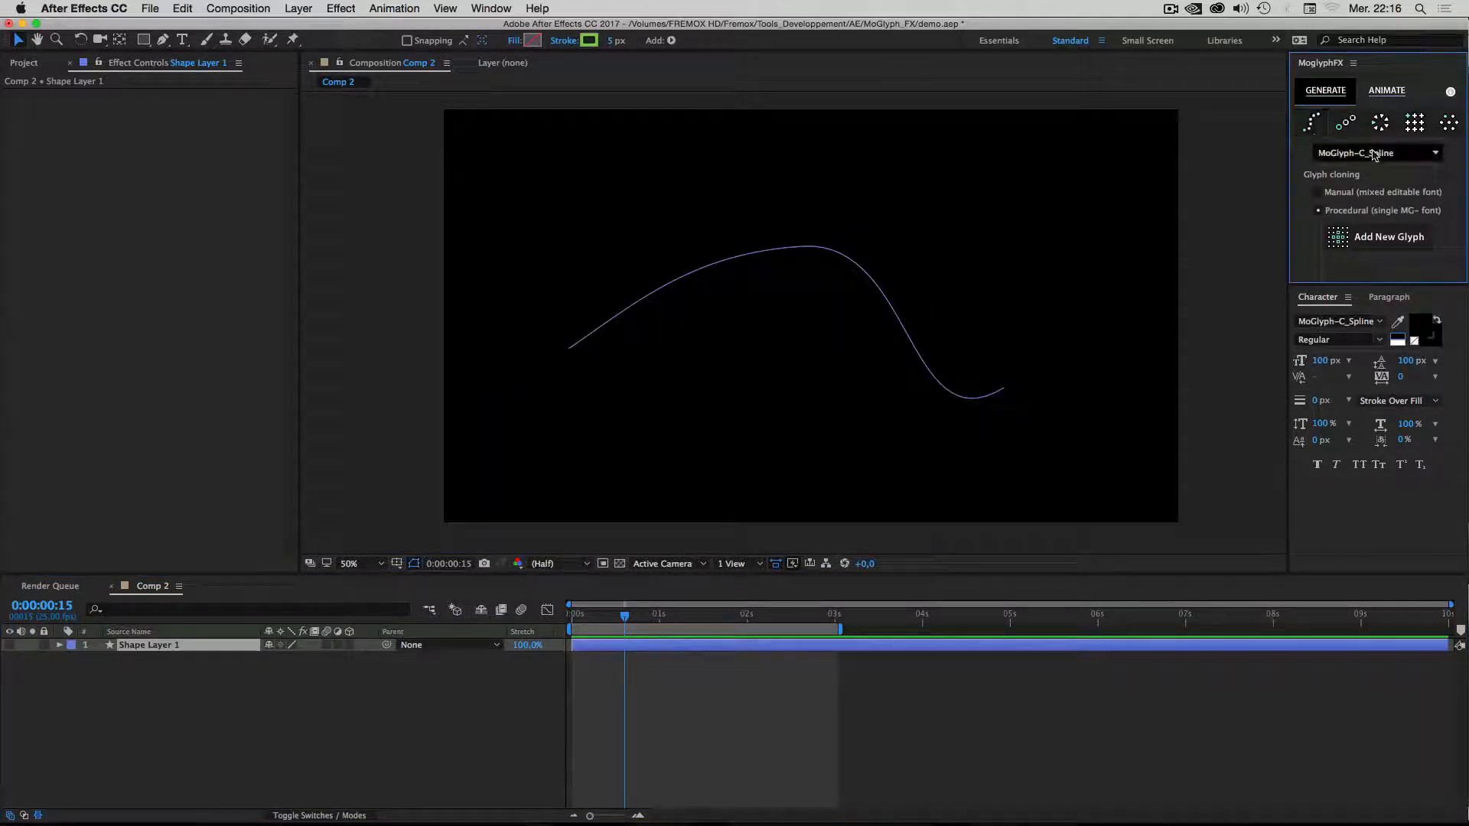
left_click(1310, 121)
left_click(136, 647)
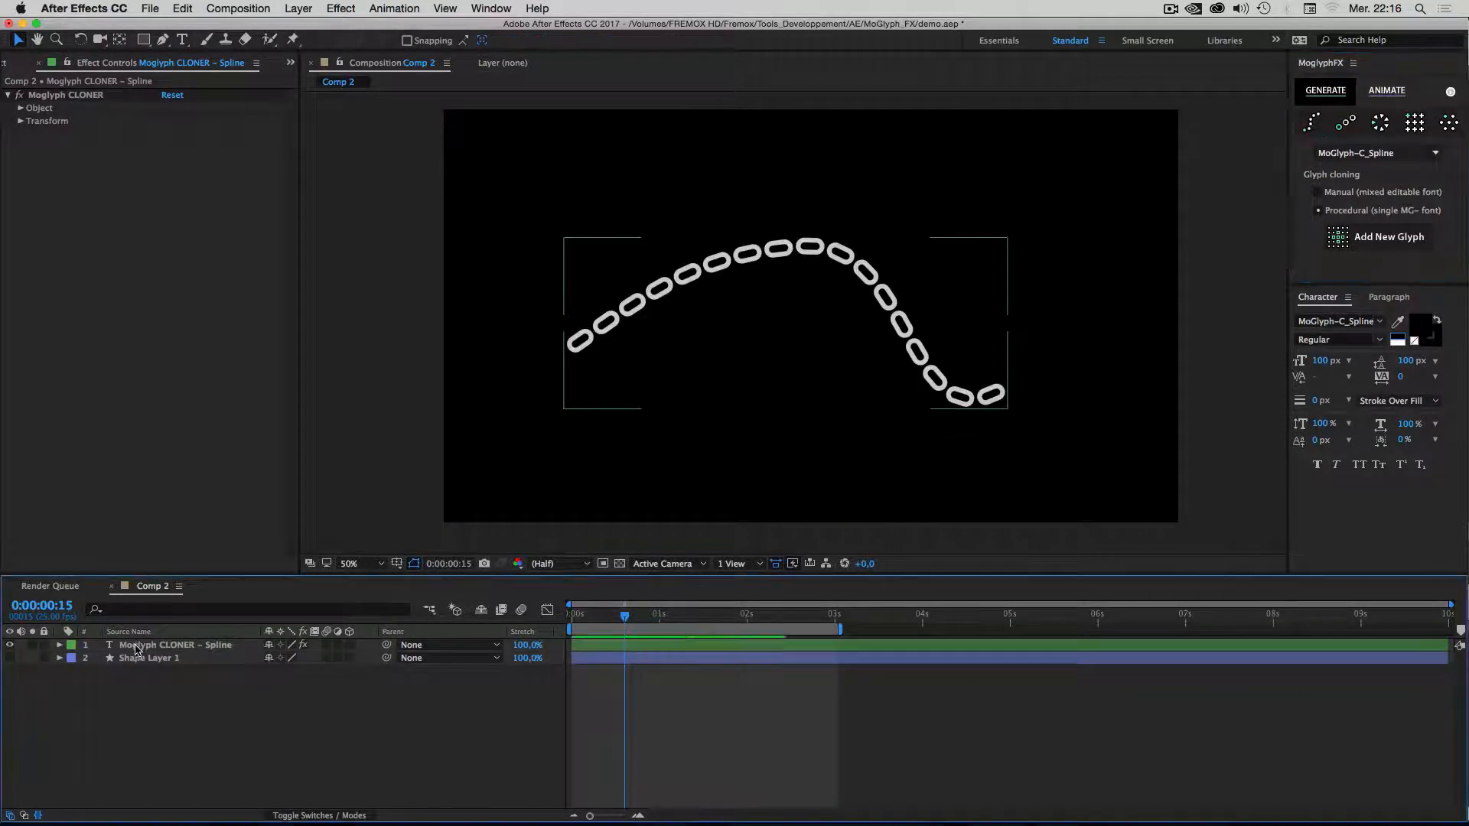
left_click(136, 649)
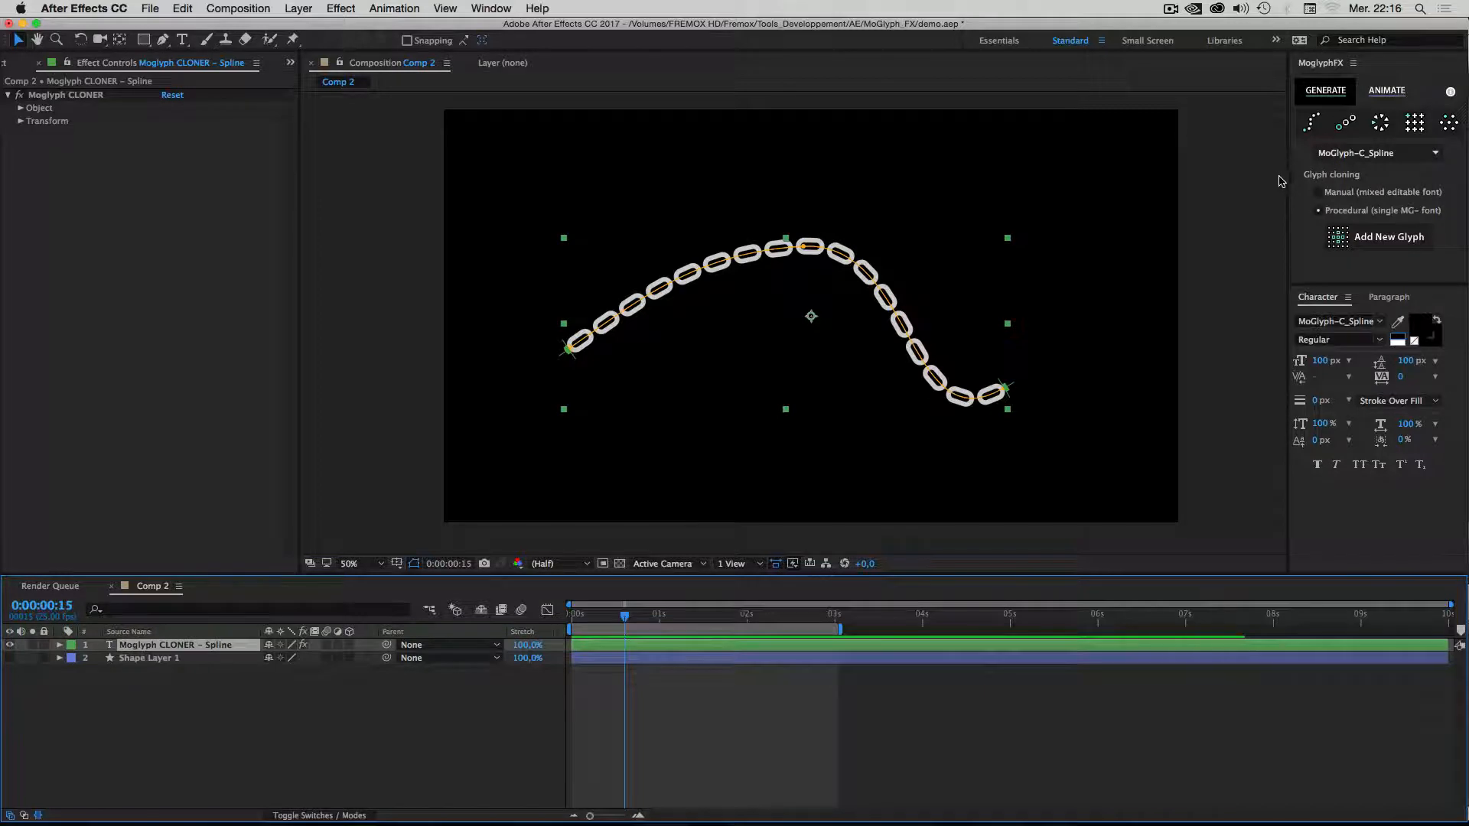
Add the rib glyph Glyph-78 and the vertebra Glyph-74 as the cloner's shapes, and close the glyph chooser.
left_click(1386, 237)
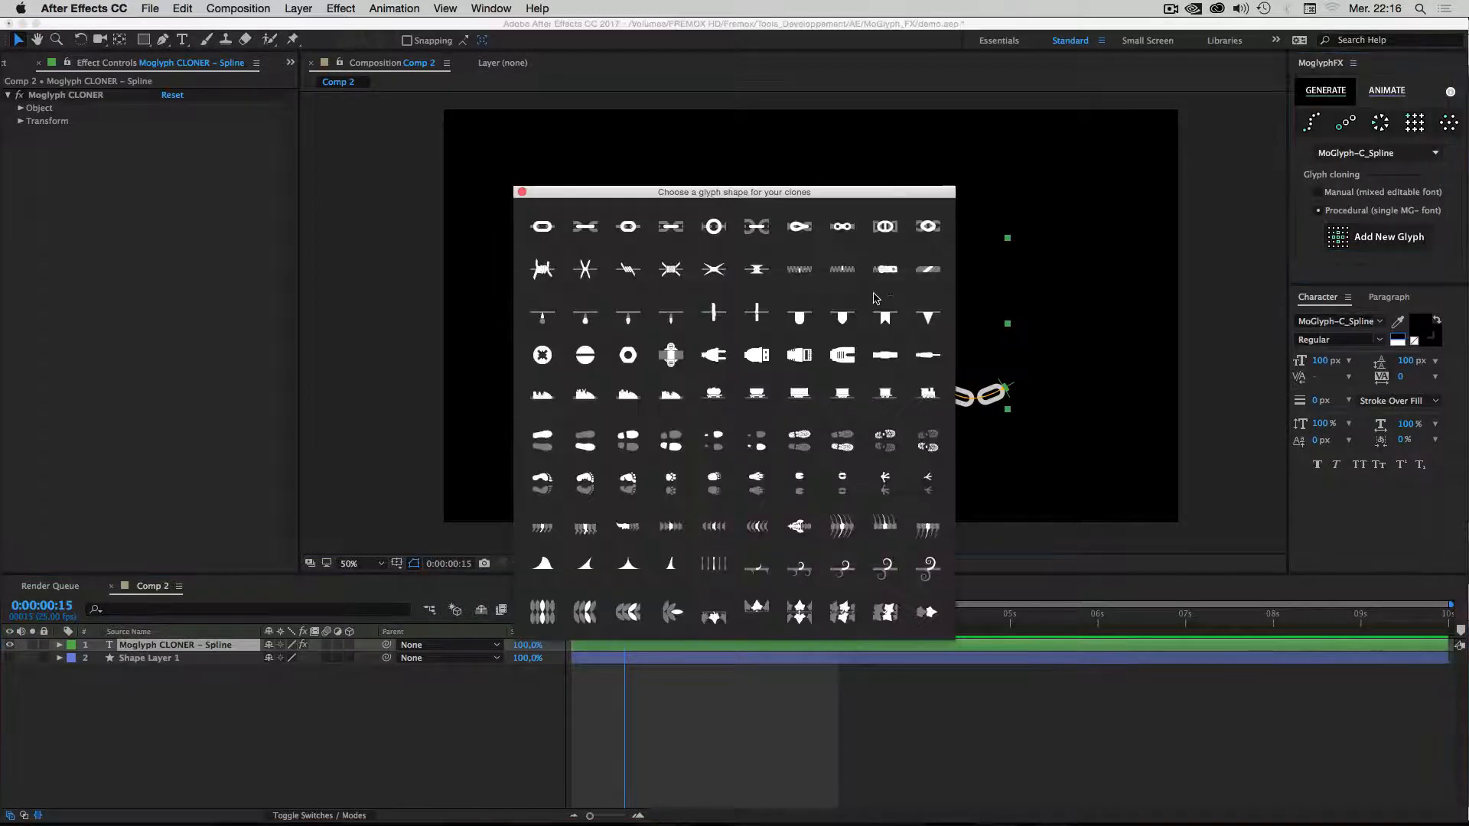
left_click_drag(778, 192, 1248, 159)
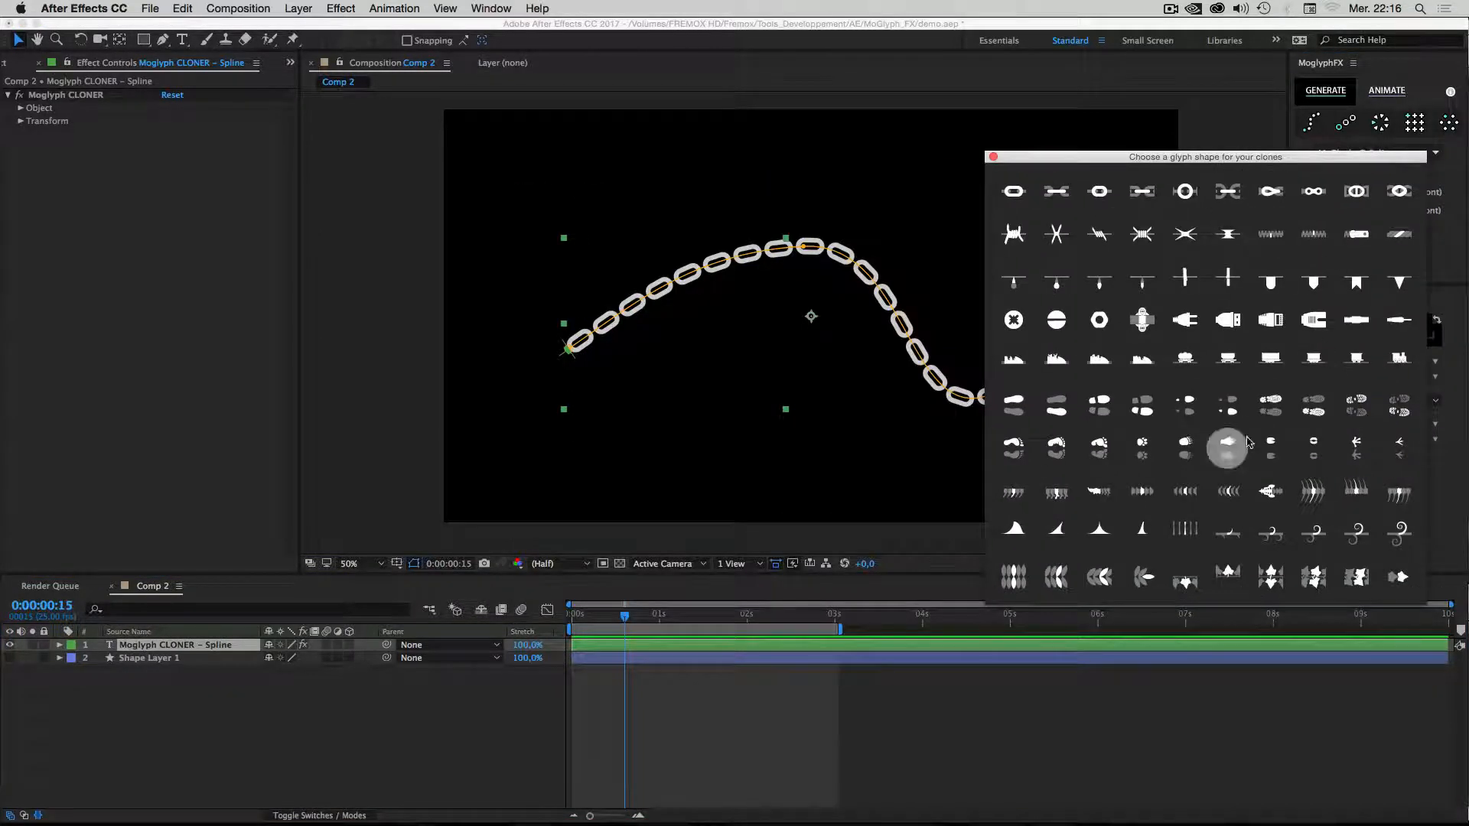
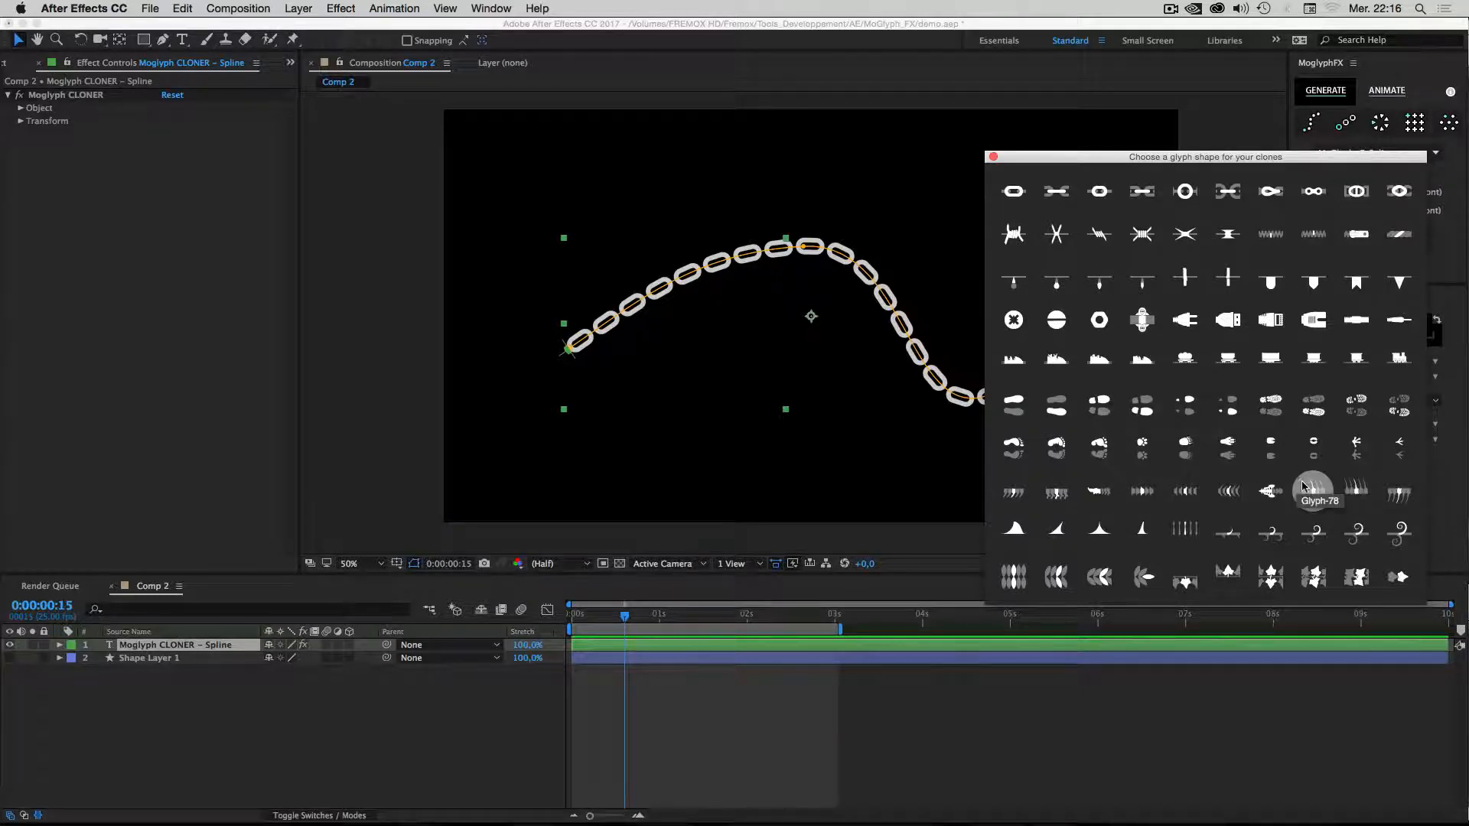
left_click(1310, 496)
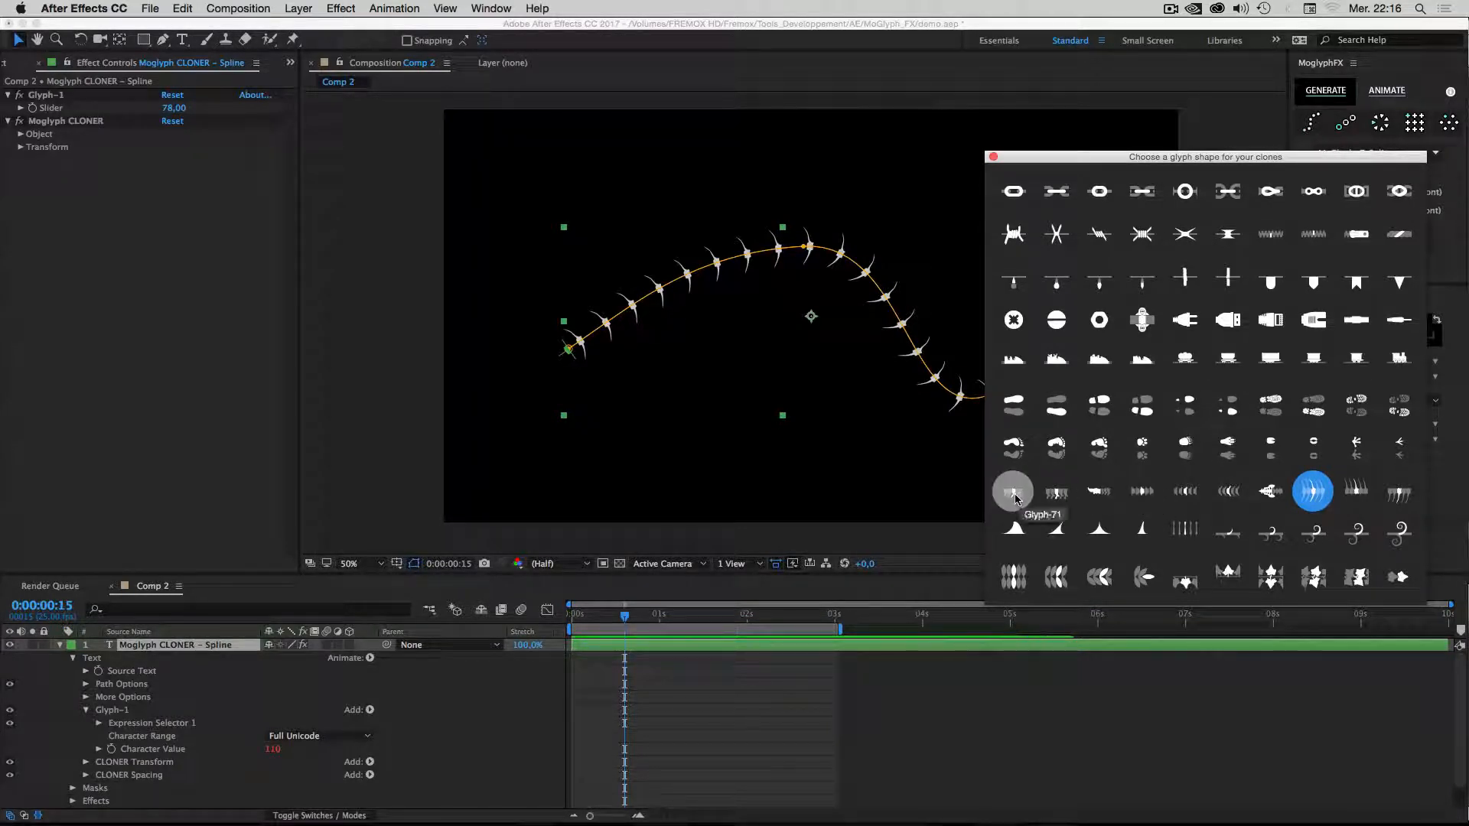
left_click(1147, 498)
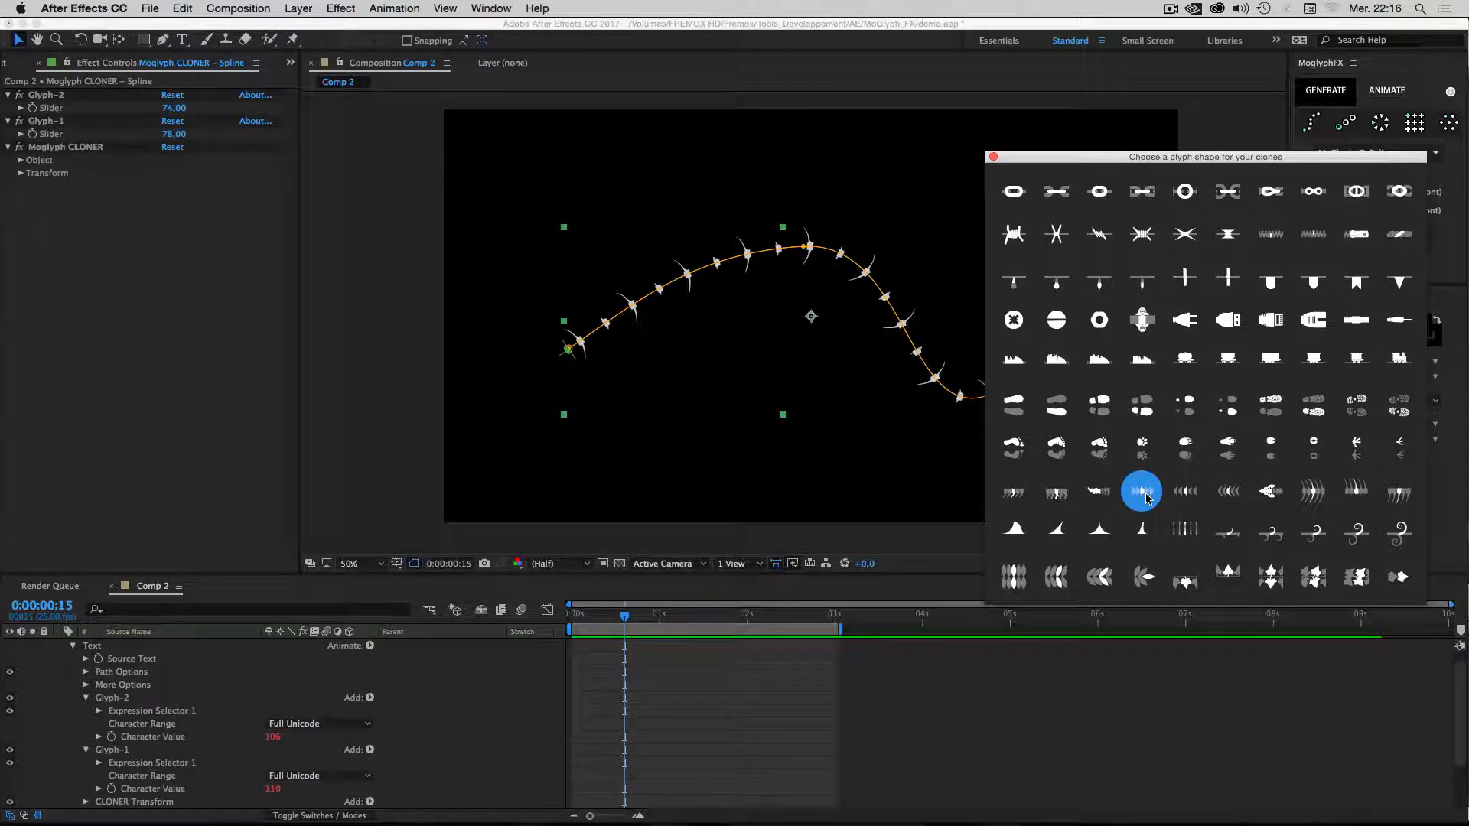
left_click(993, 158)
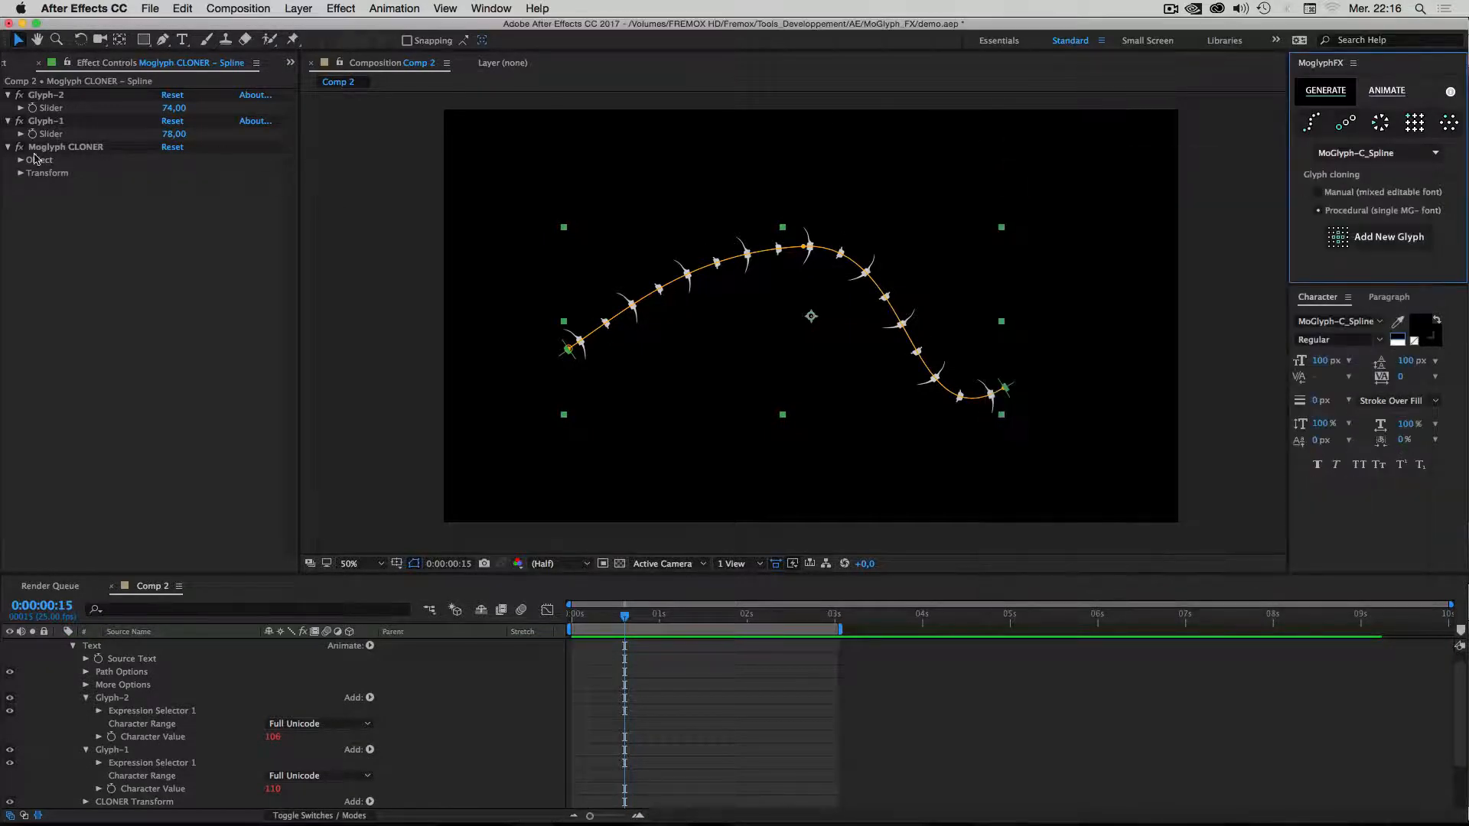
Reveal the cloner's Object parameters and set the clone Count to 24.
left_click(21, 160)
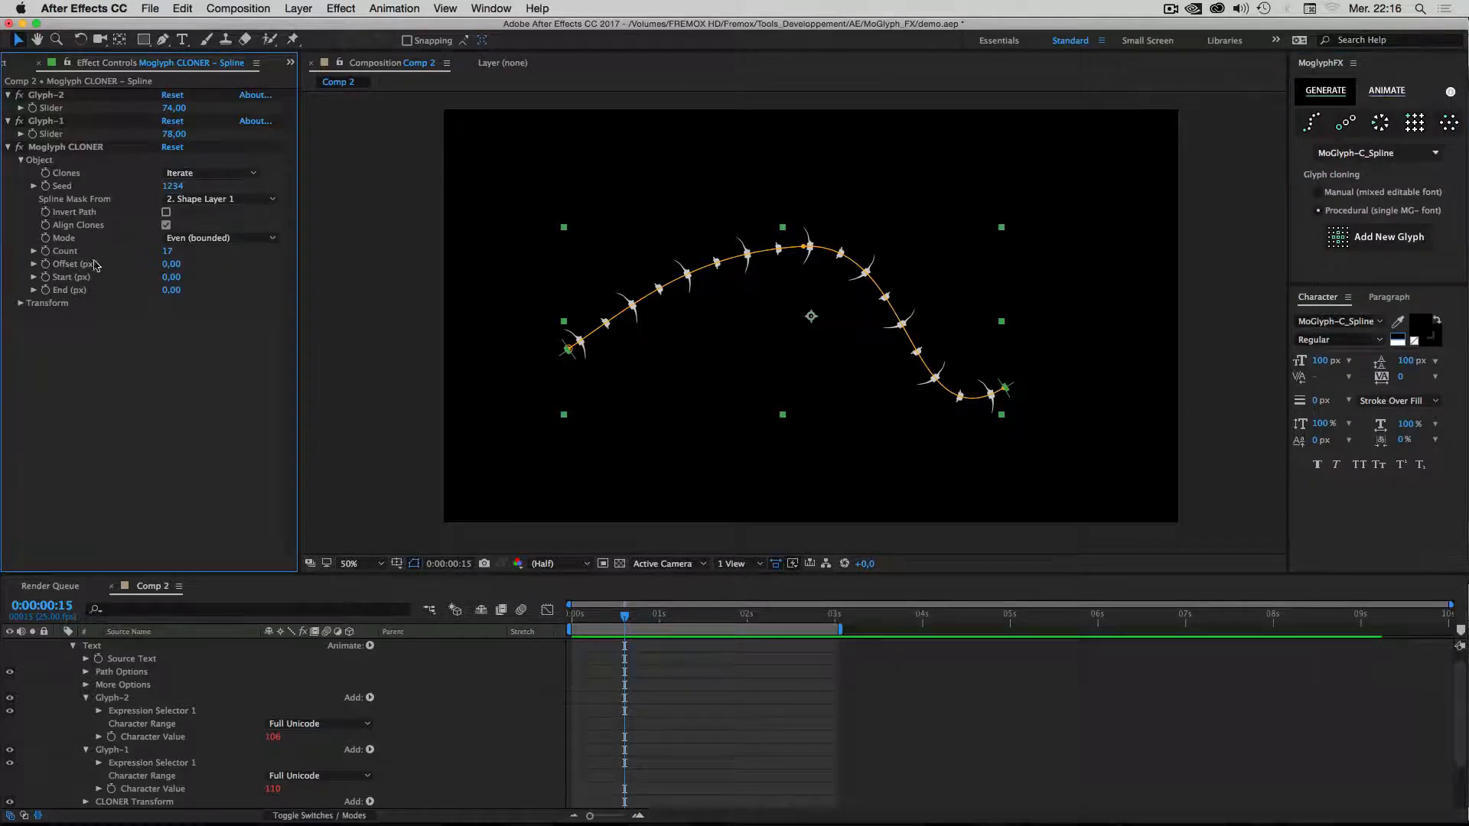
left_click_drag(173, 257, 300, 228)
left_click(168, 251)
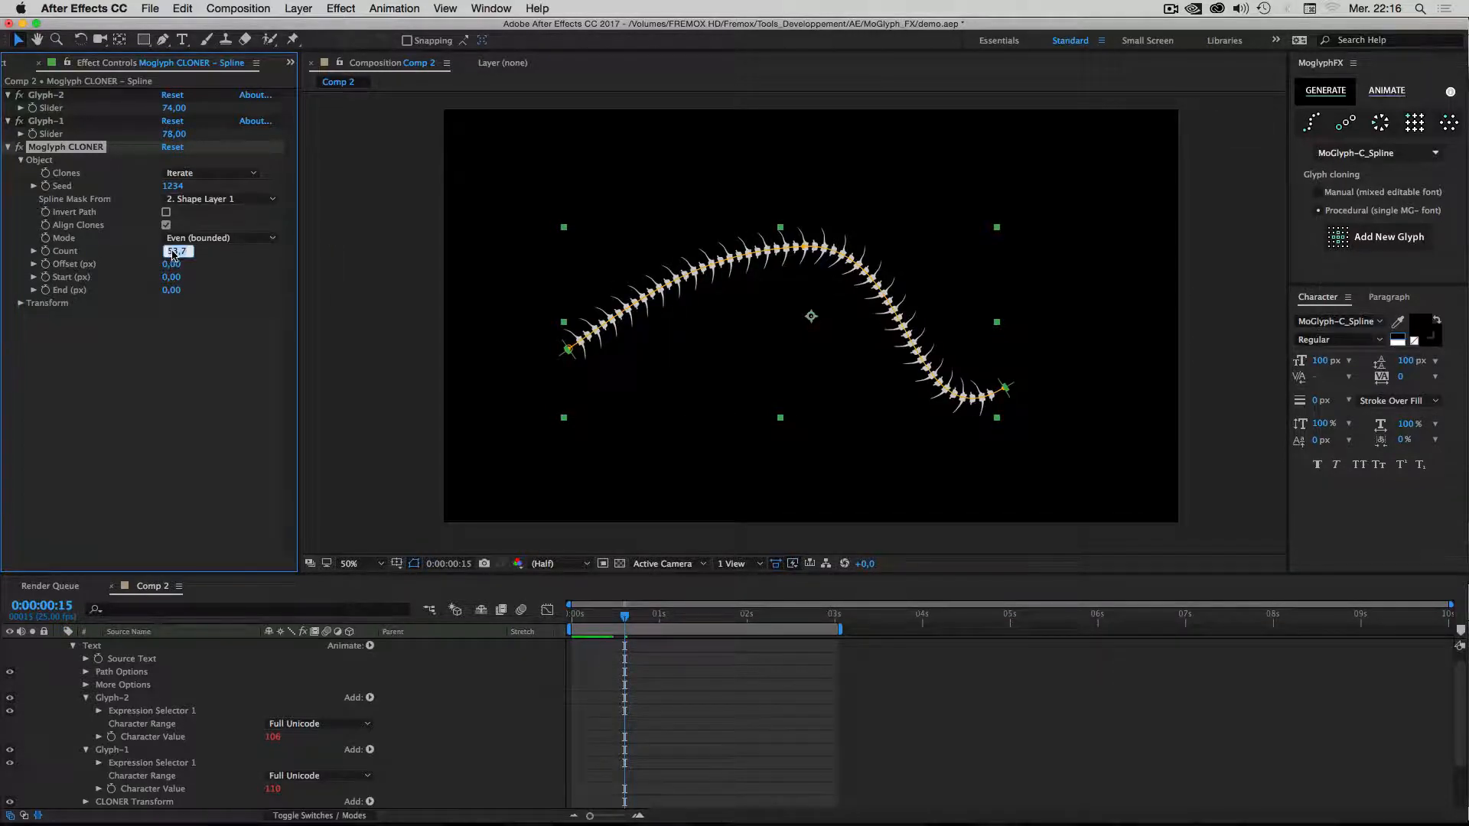
type("24")
key("Return")
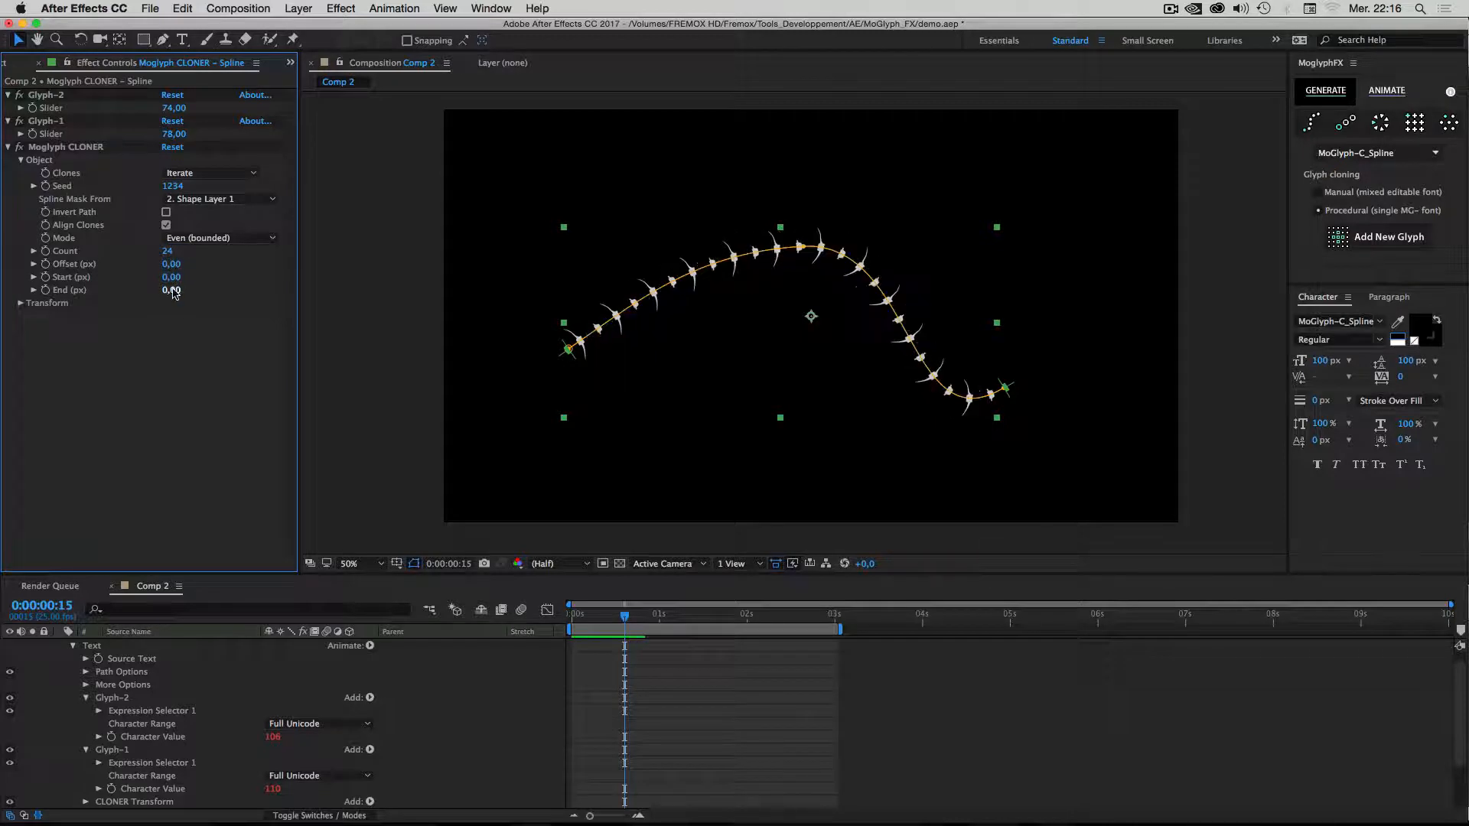
Set the cloner's End to -910 px to pack the clones into a continuous spine, and inspect it at 100%.
mouse_move(175, 292)
left_mouse_down()
mouse_move(98, 291)
mouse_move(178, 294)
left_mouse_up()
key("period")
key("period")
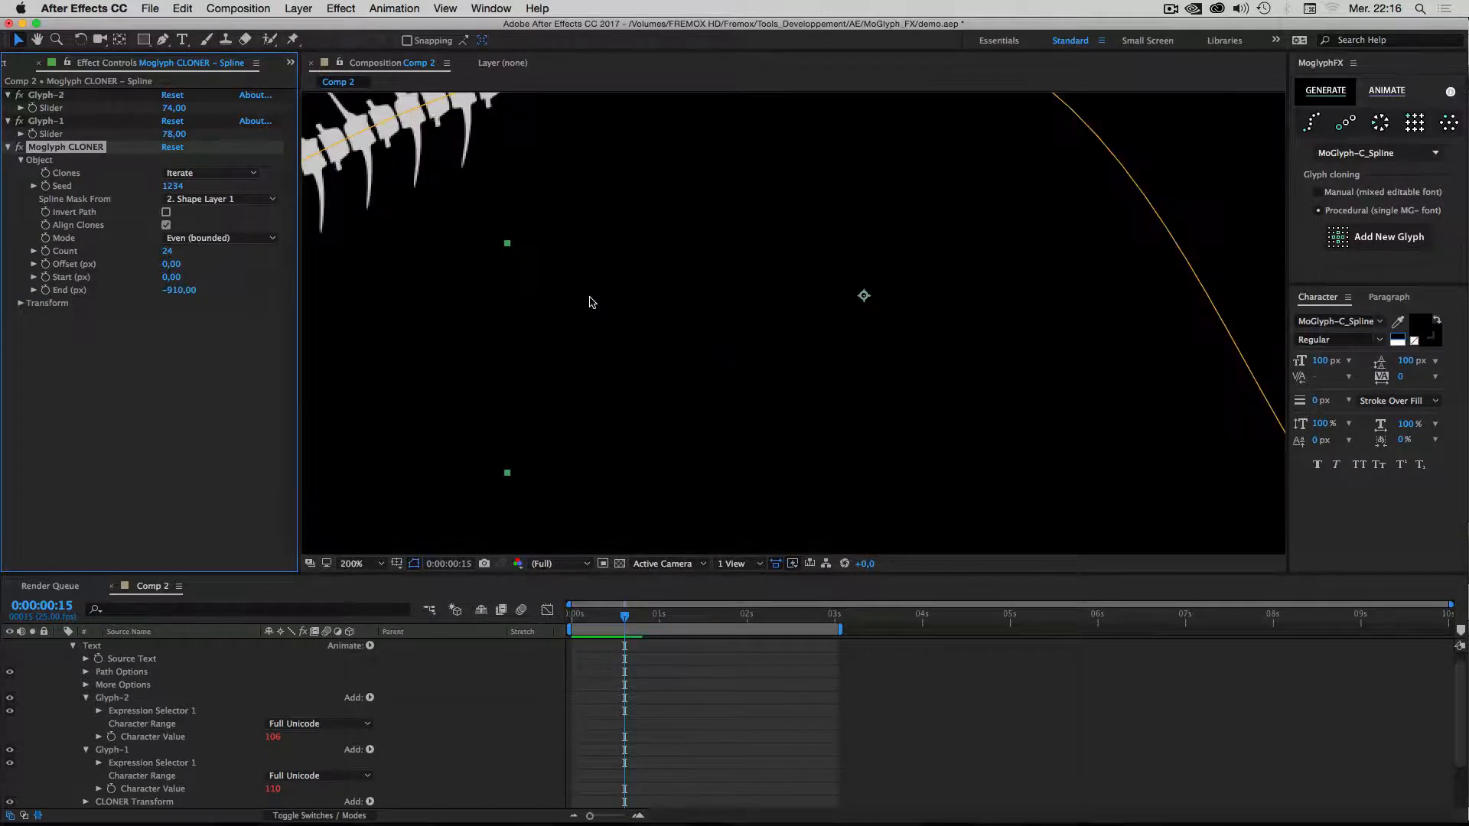
key("comma")
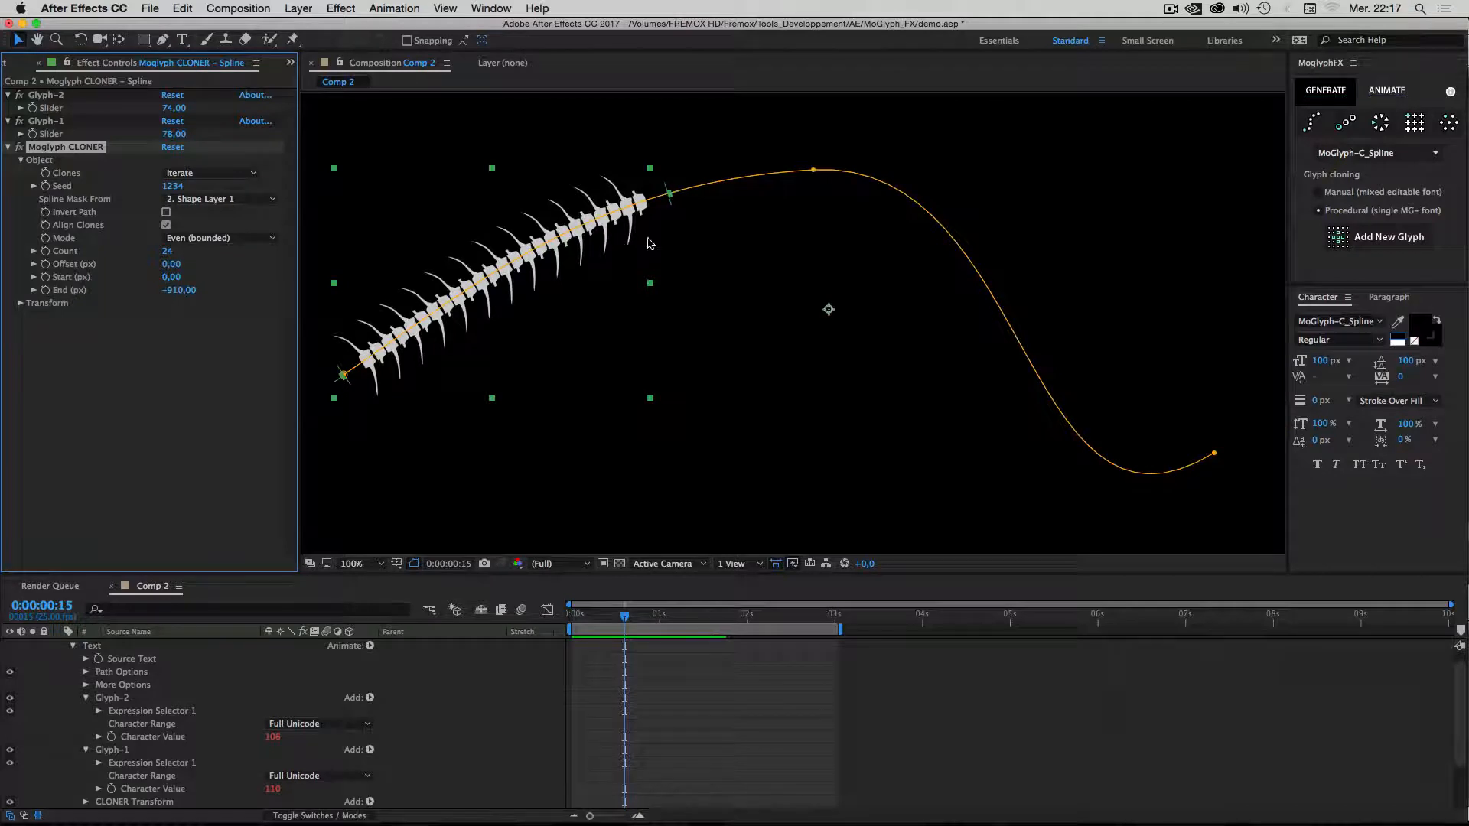
Add a Step effector to the spline cloner with the current time at 0:00:00:00.
left_click(1386, 90)
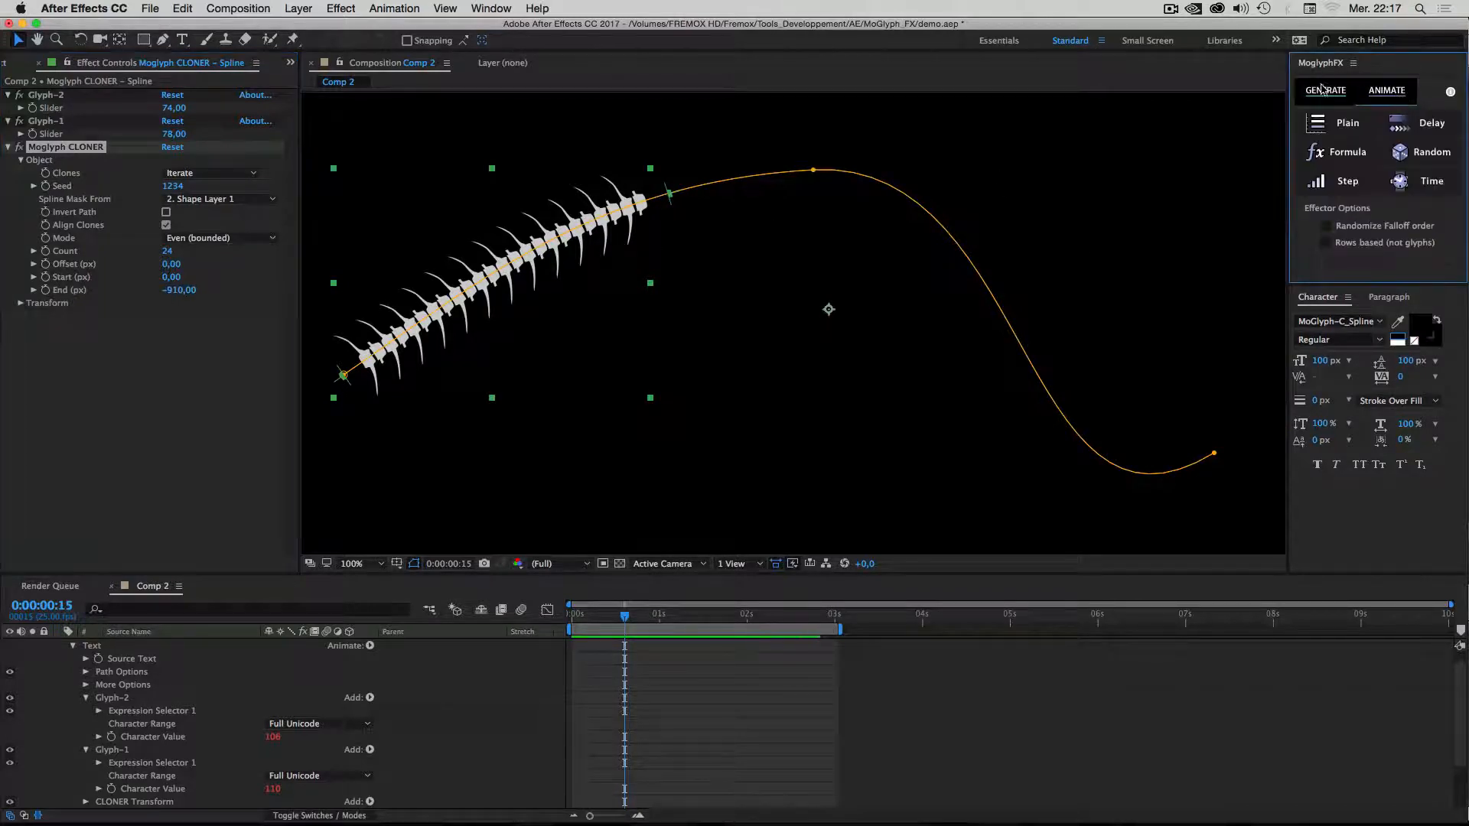
left_click(1349, 186)
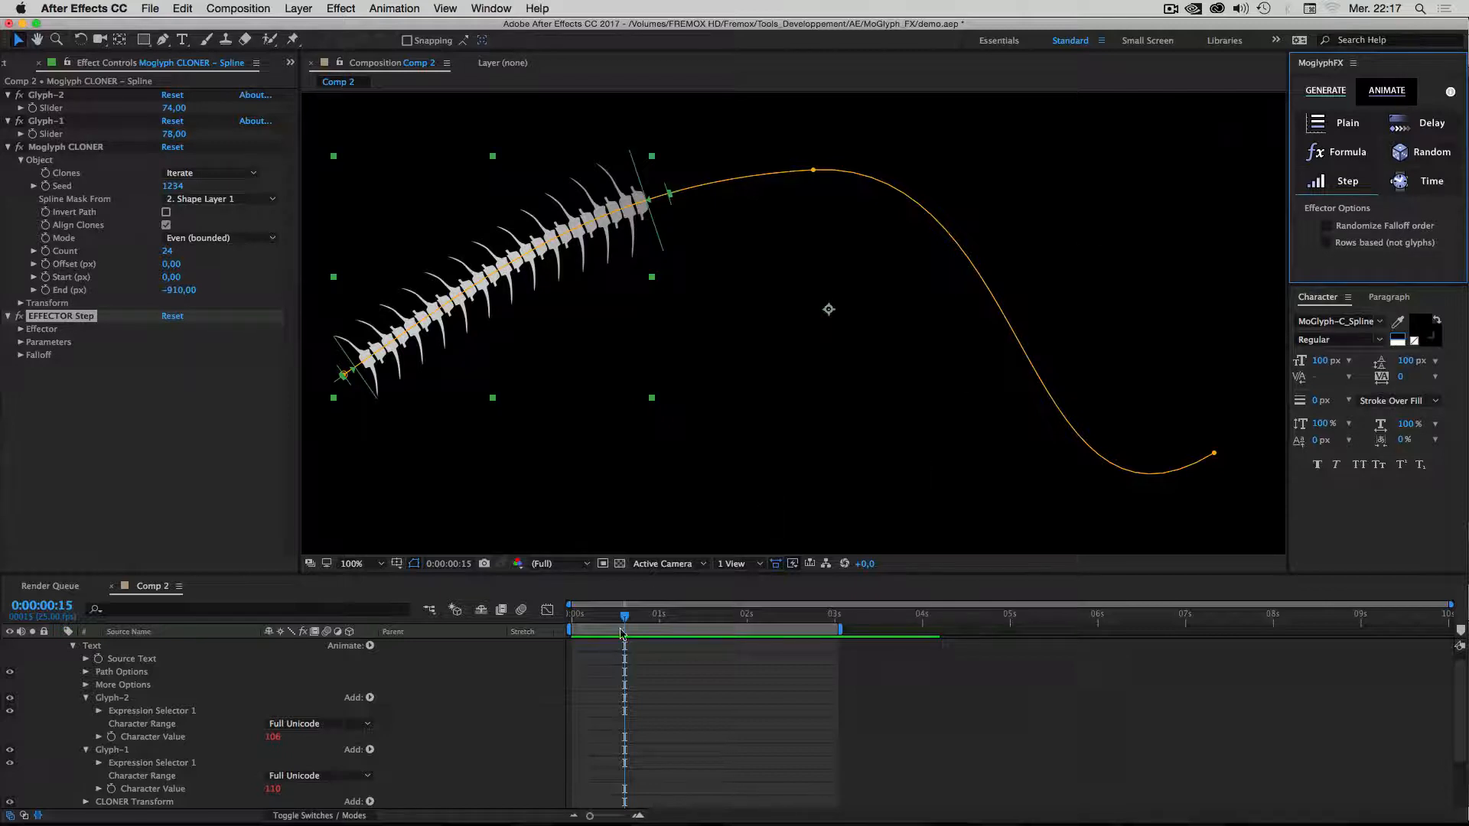
key("super+z")
left_click_drag(604, 617, 557, 622)
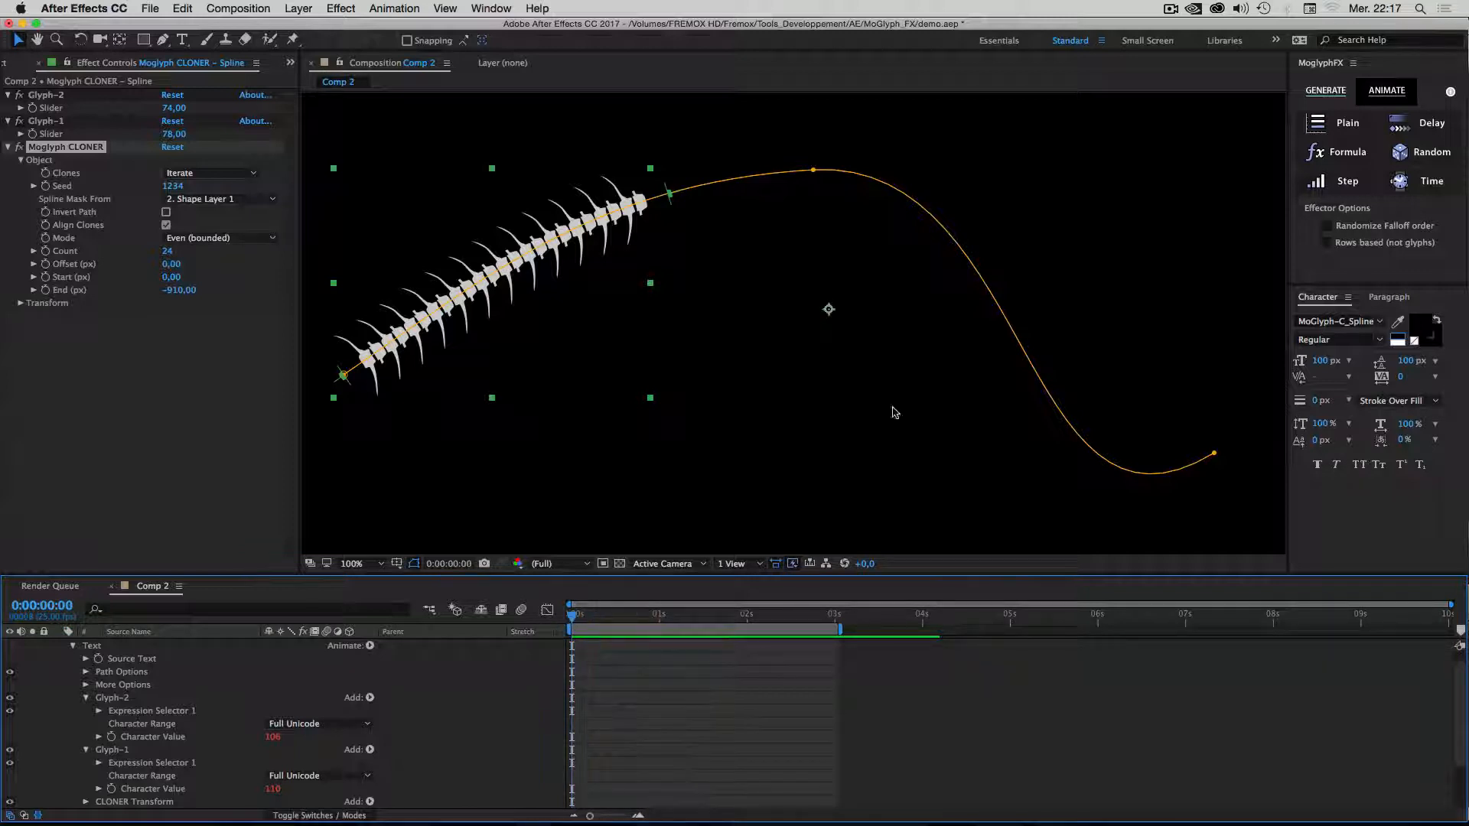
left_click(1349, 182)
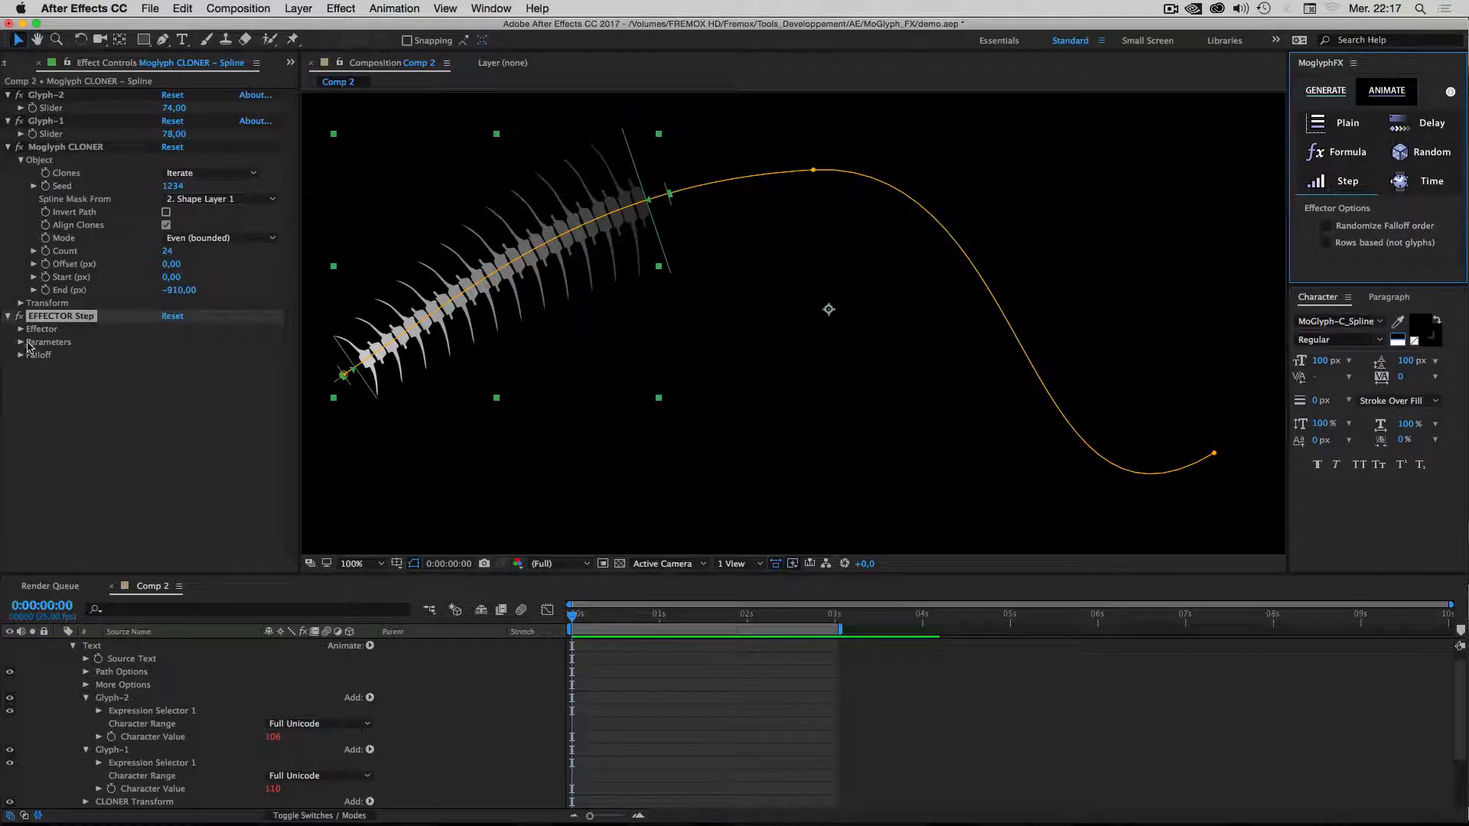
Reveal the keyframed Curve property of the Step effector on the cloner layer.
scroll(184, 724, "up", 1)
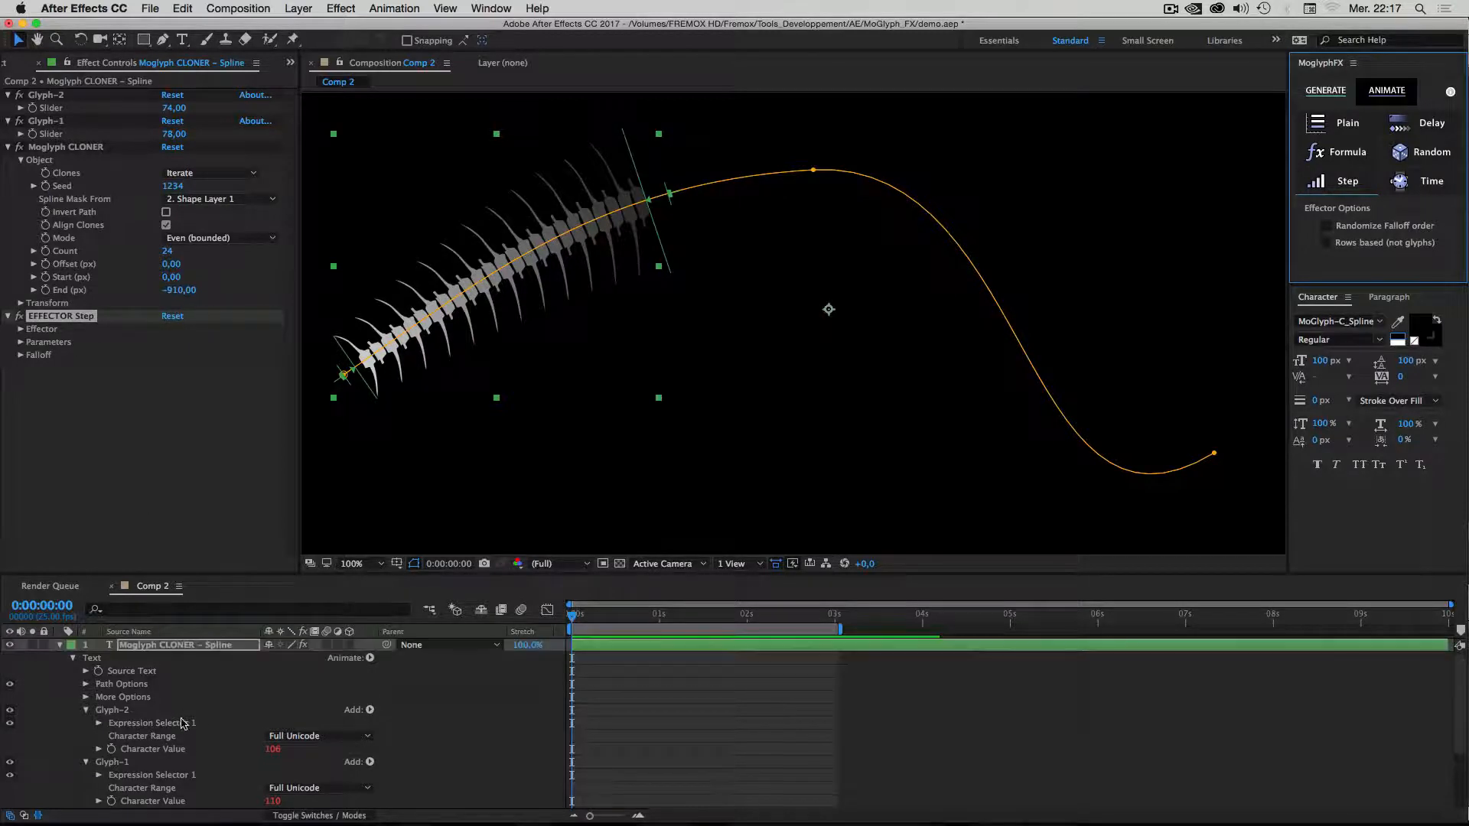
left_click(145, 650)
key("u")
Apply Easy Ease to both Curve keyframes of the Step effector on the spline cloner.
left_click_drag(682, 668, 555, 679)
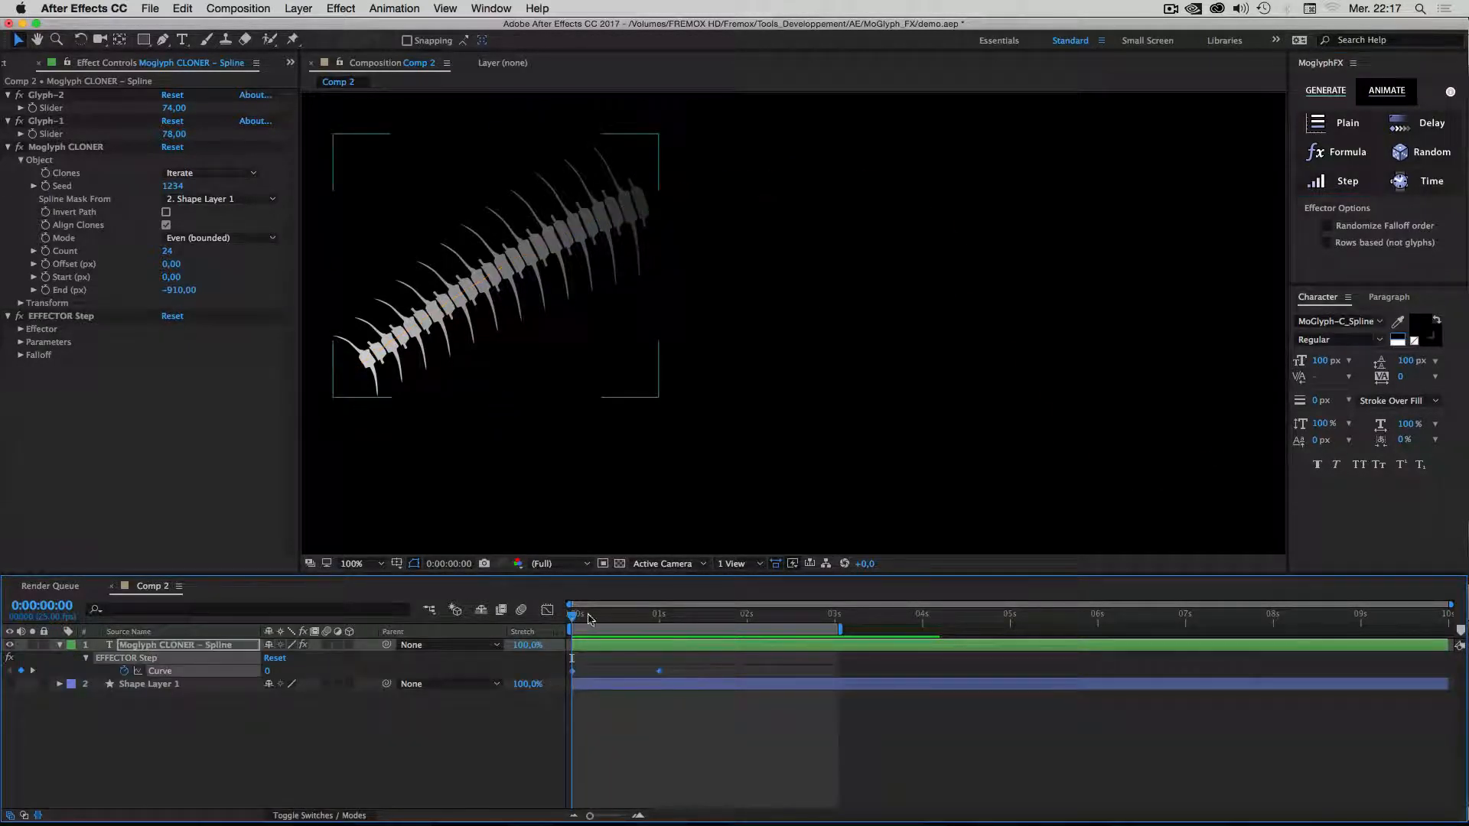
left_click_drag(690, 669, 558, 682)
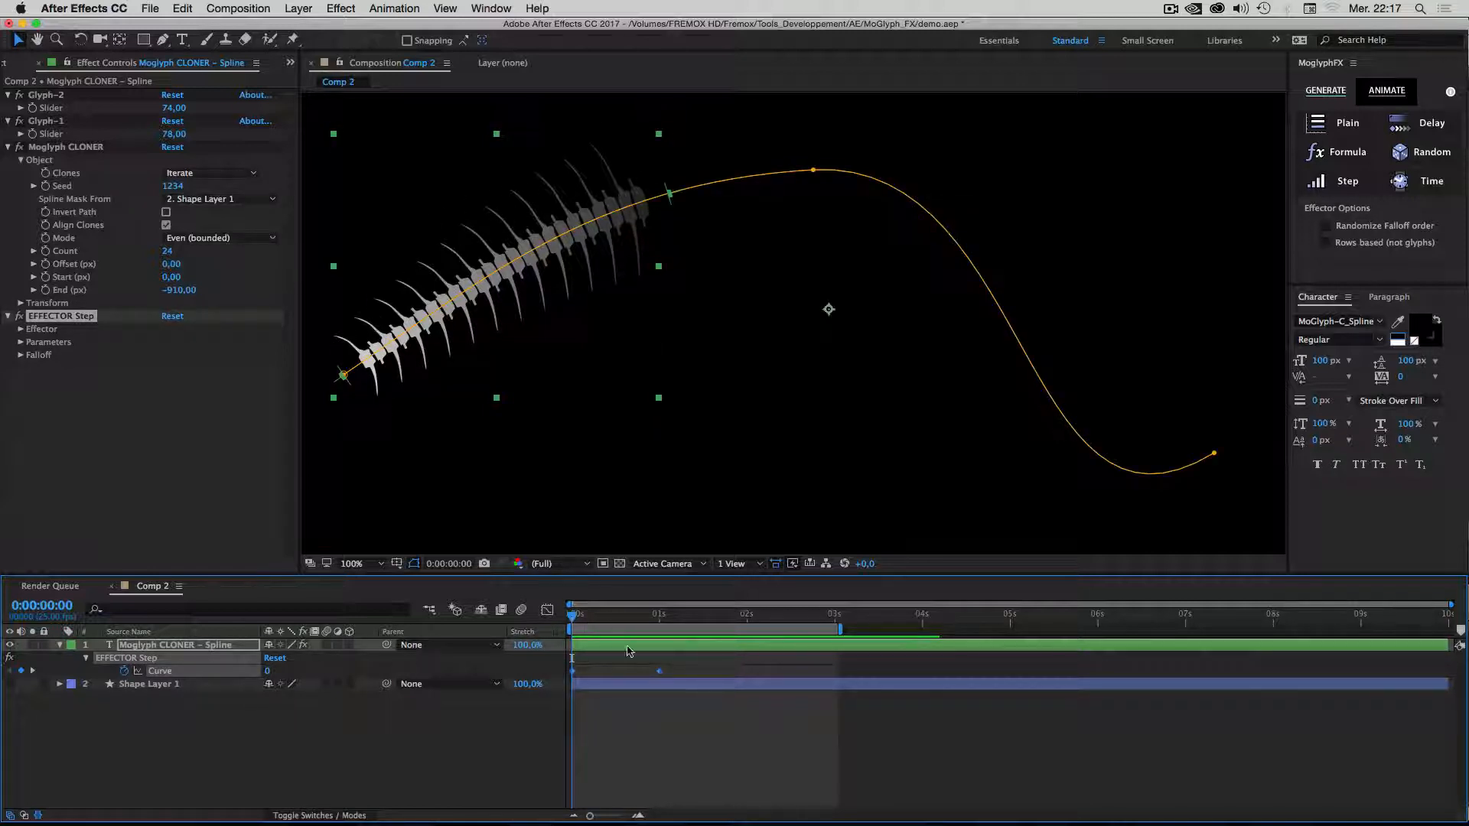
left_click_drag(673, 666, 567, 681)
left_click(607, 769)
left_click(603, 654)
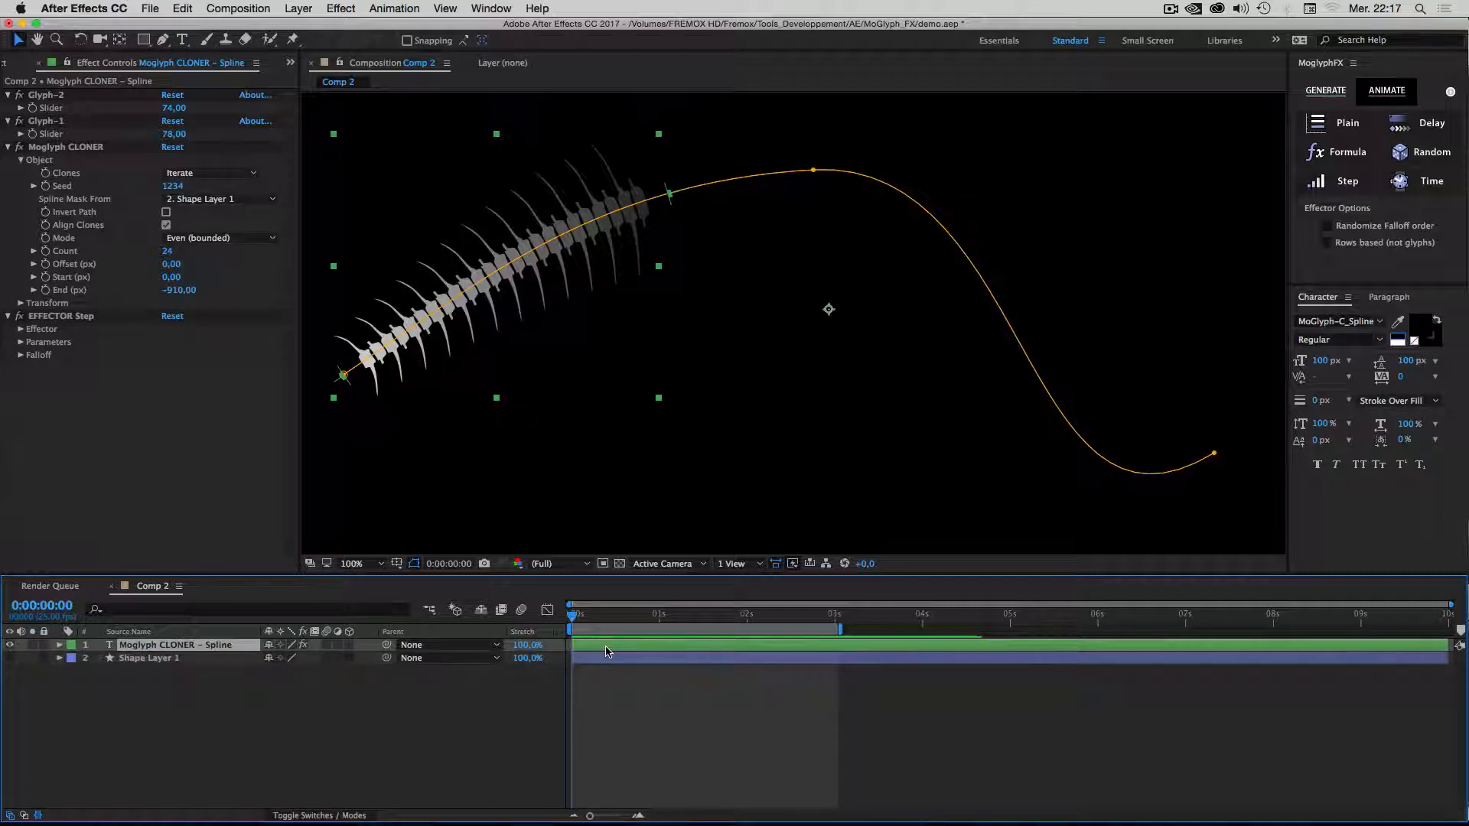
left_click_drag(711, 671, 552, 693)
left_click_drag(718, 667, 561, 684)
left_click_drag(695, 667, 549, 681)
right_click(573, 674)
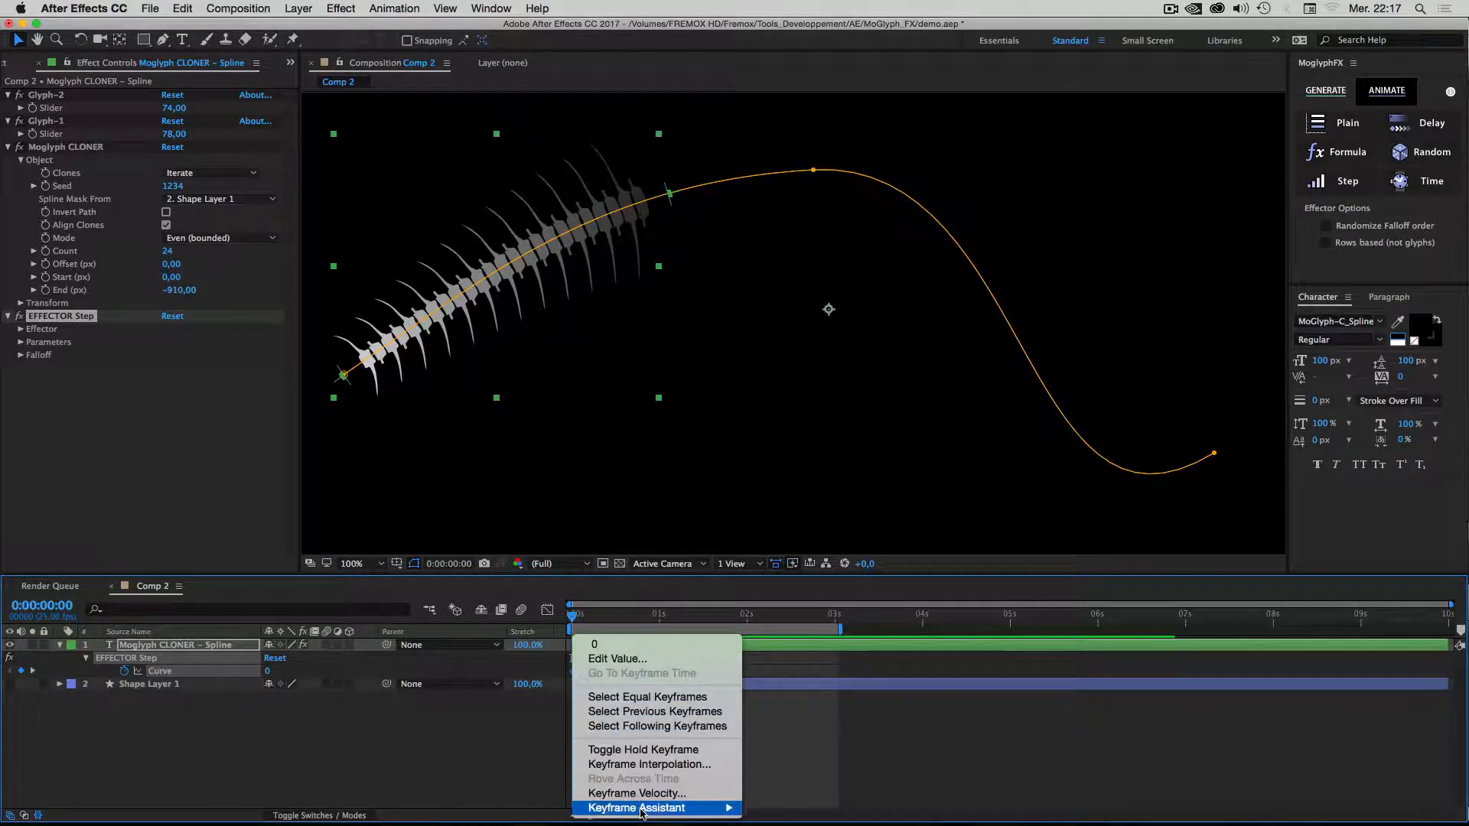
mouse_move(677, 809)
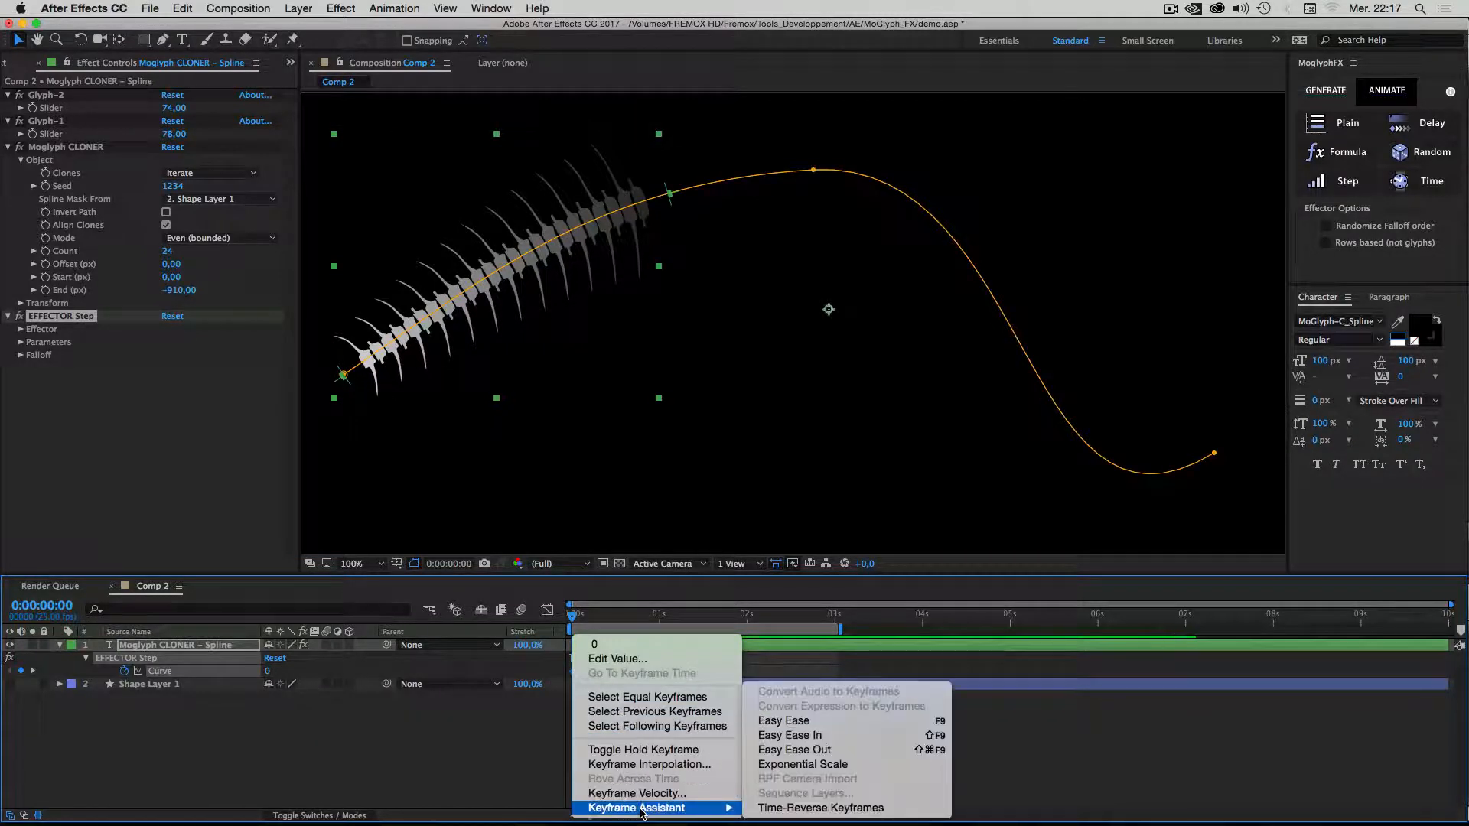
left_click(808, 722)
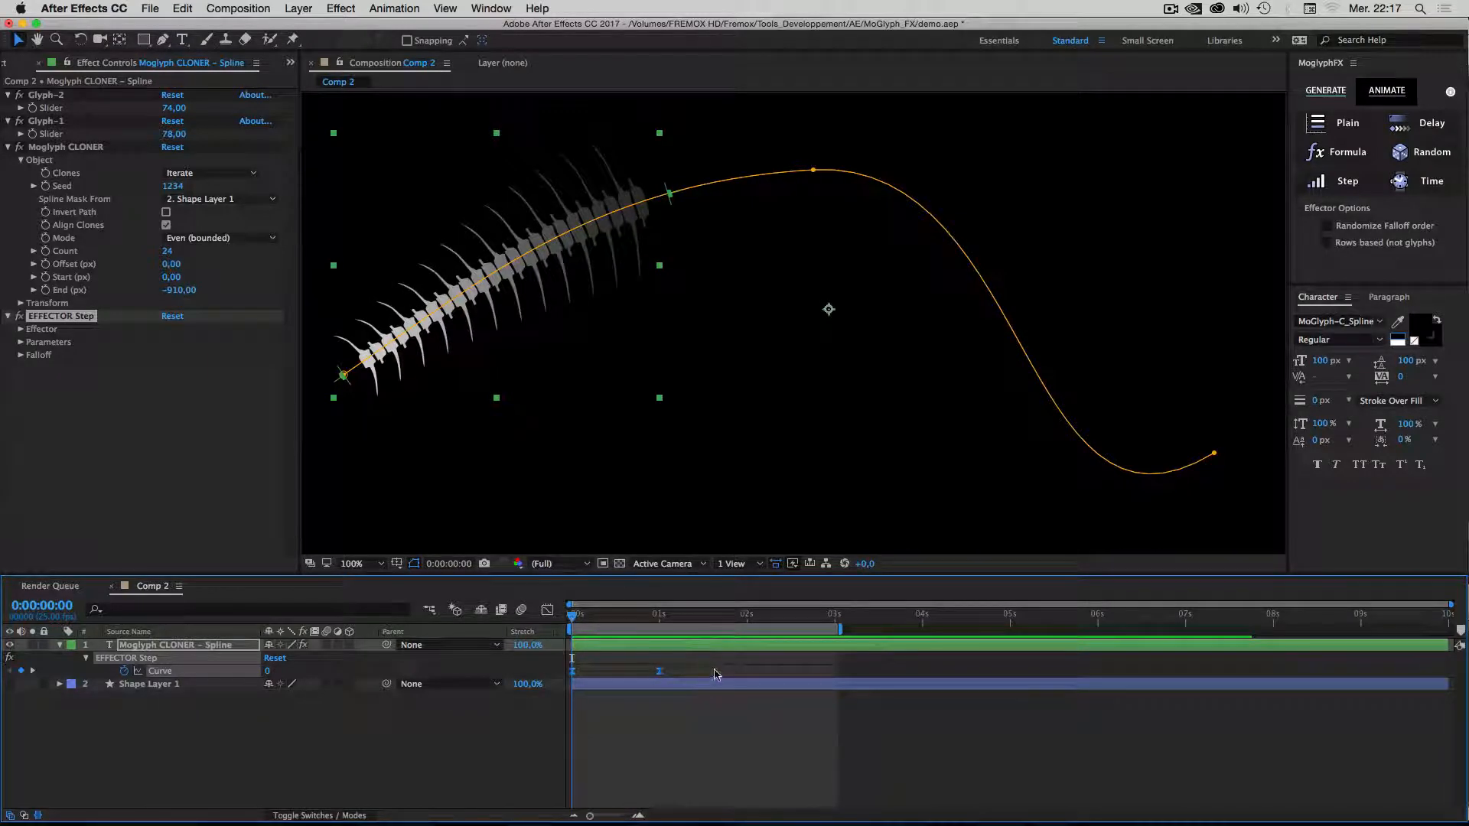
Reshape the Curve graph into an arch by lowering the keyframe at 0:00:01:00 to 0 and pulling both easing handles upward.
key("shift+F3")
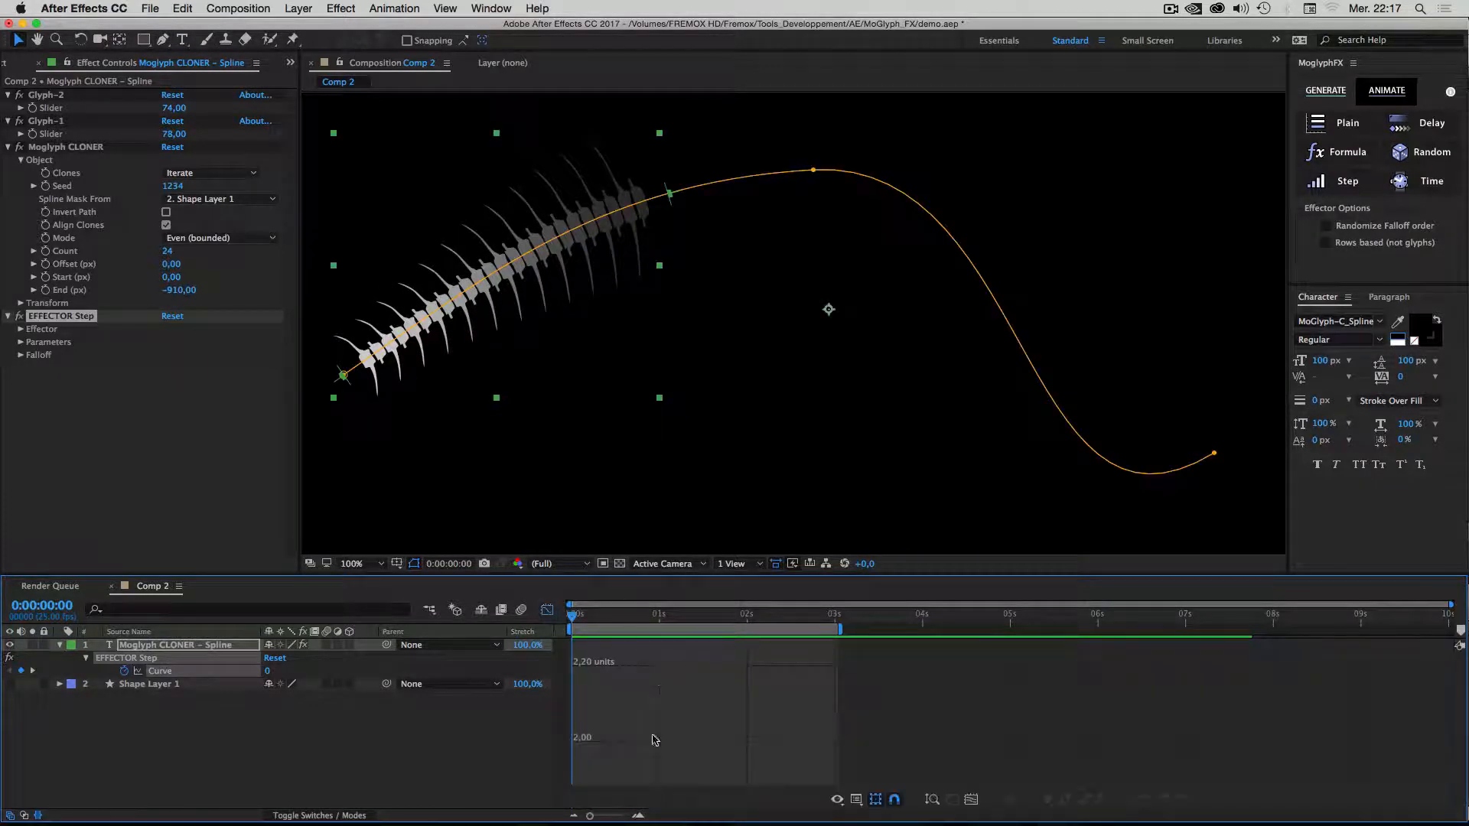
left_click(933, 799)
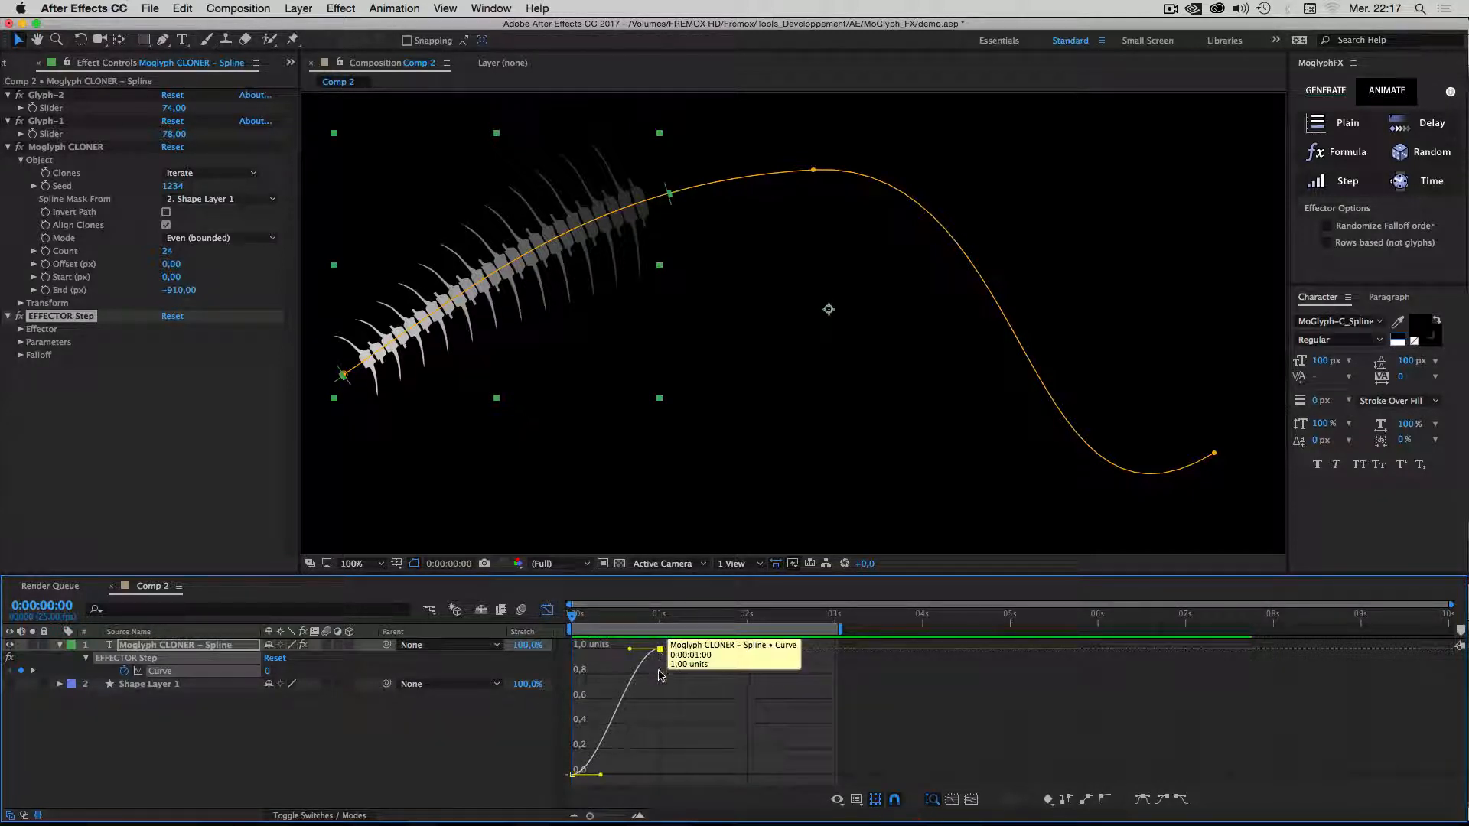
left_click_drag(659, 650, 663, 772)
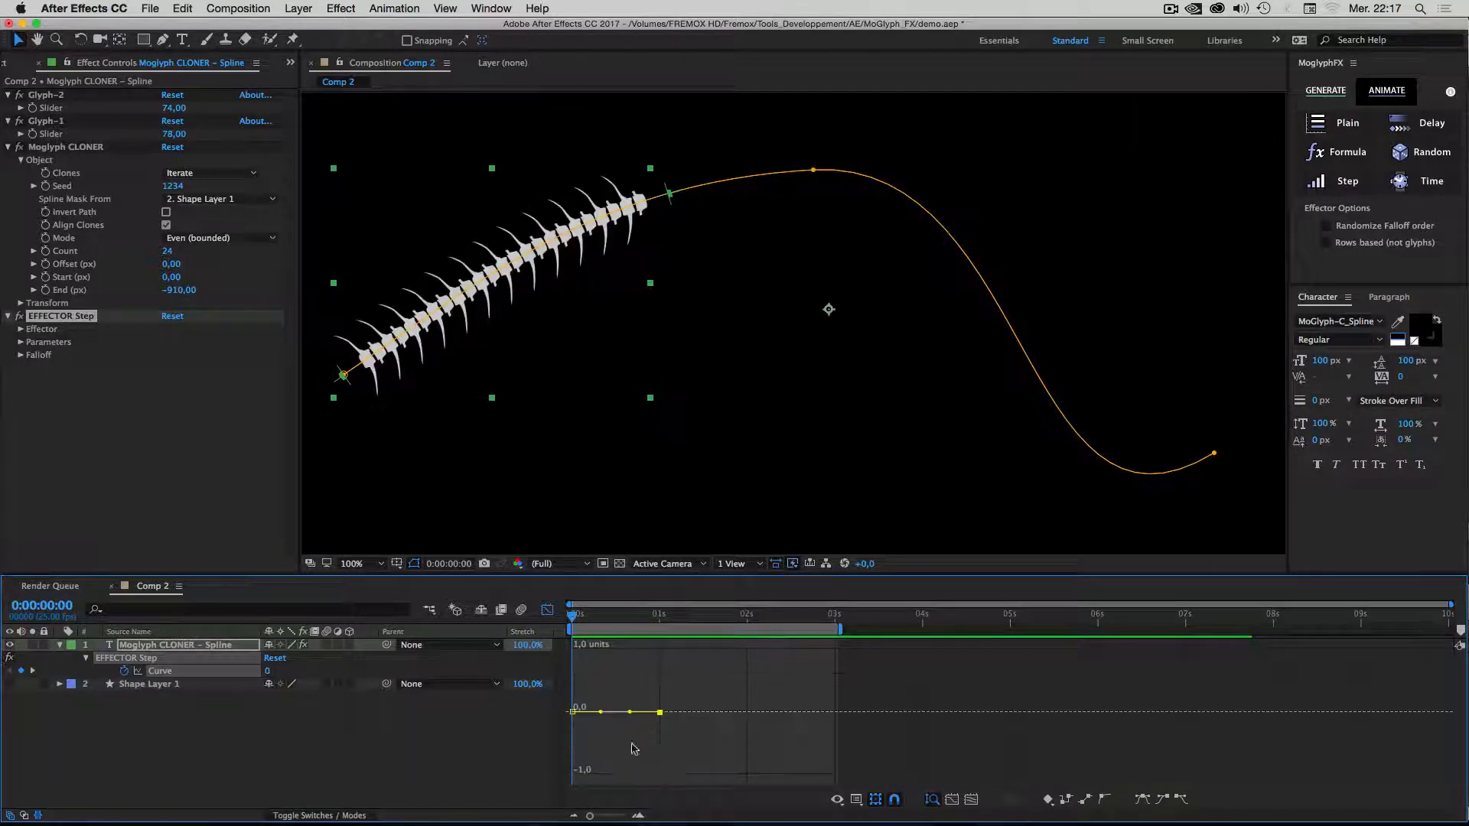
left_click_drag(631, 714, 620, 599)
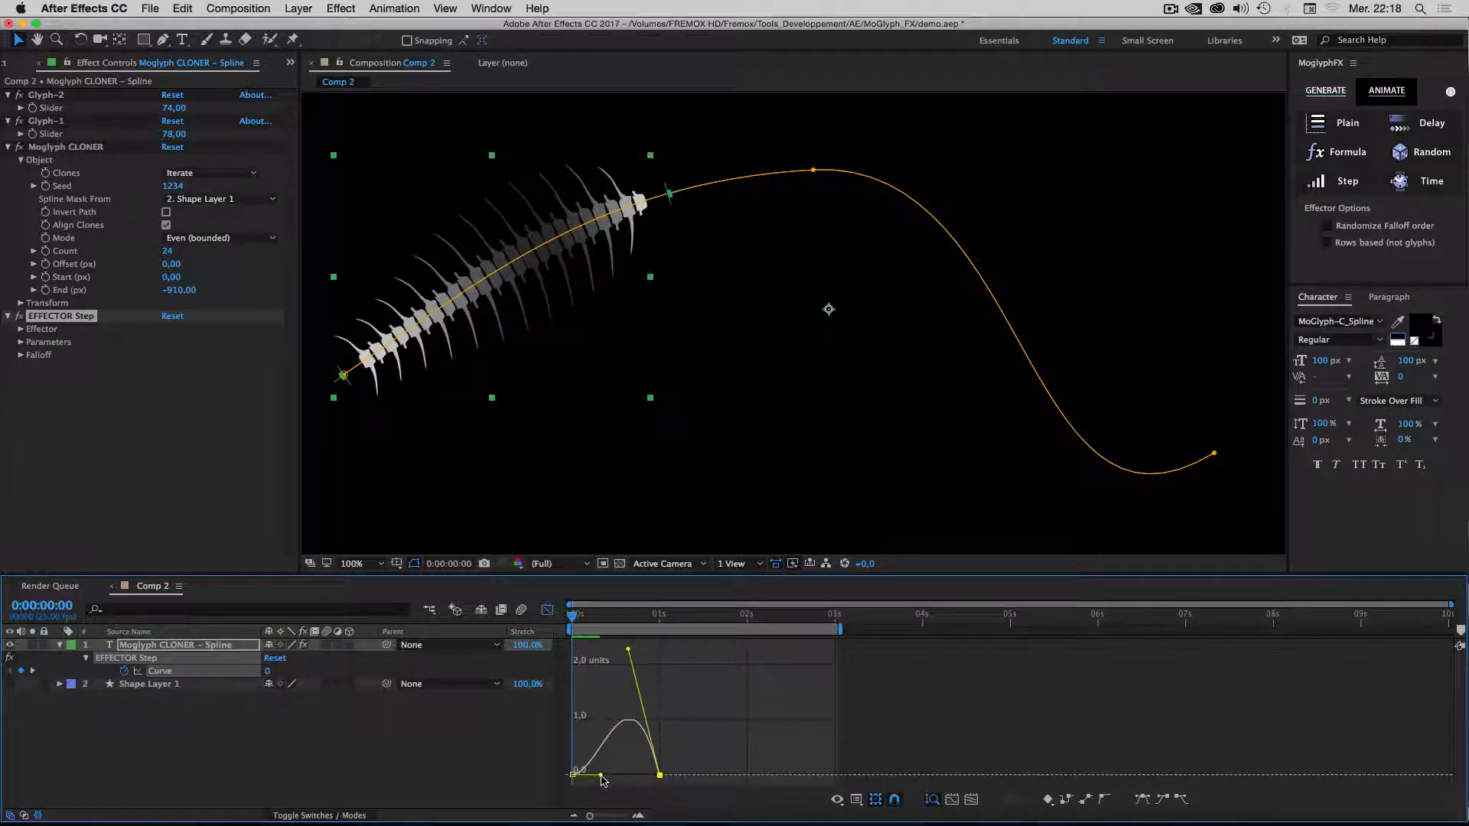
left_click_drag(601, 775, 594, 739)
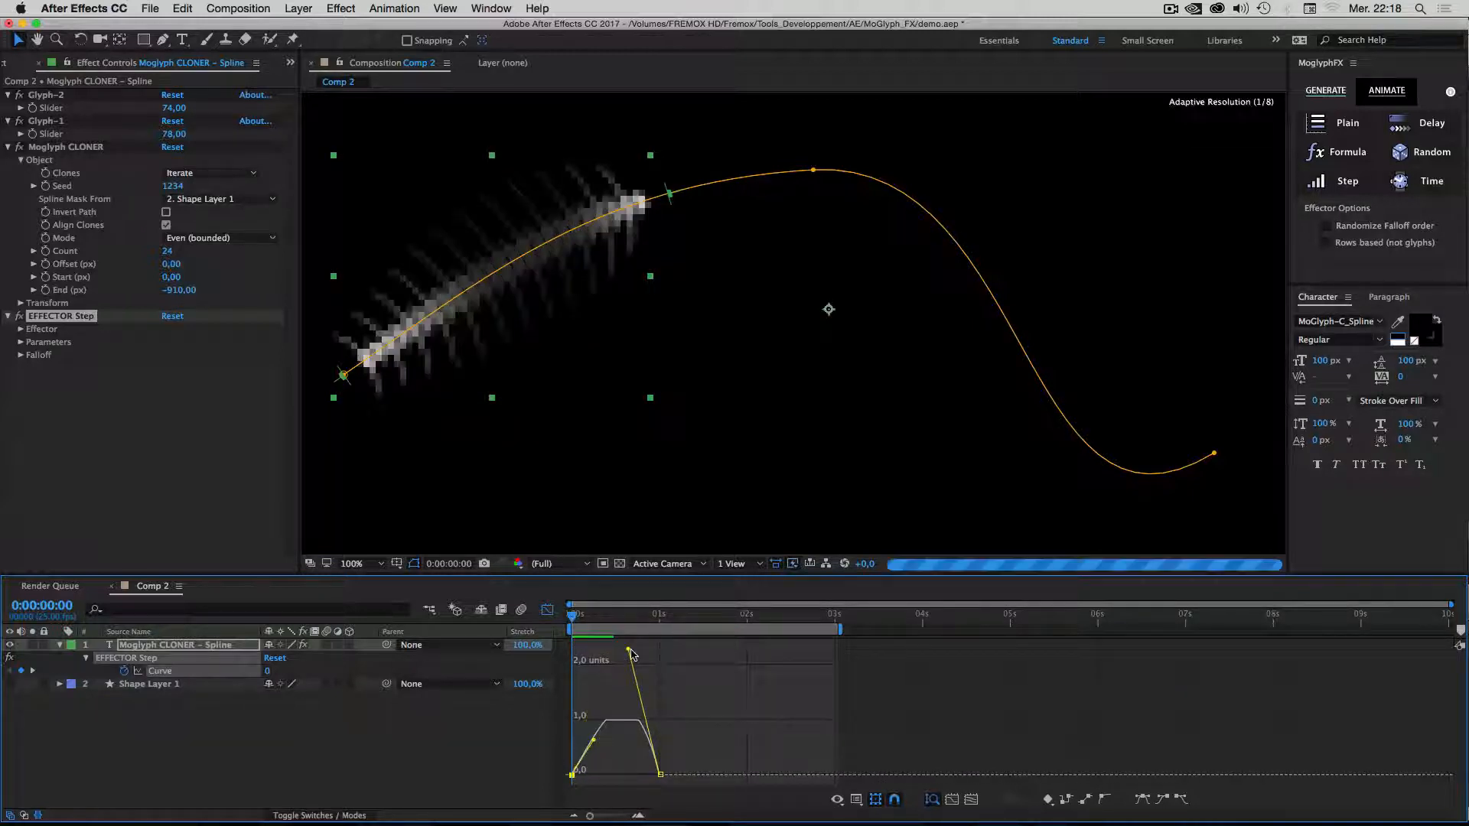
left_click_drag(628, 650, 626, 665)
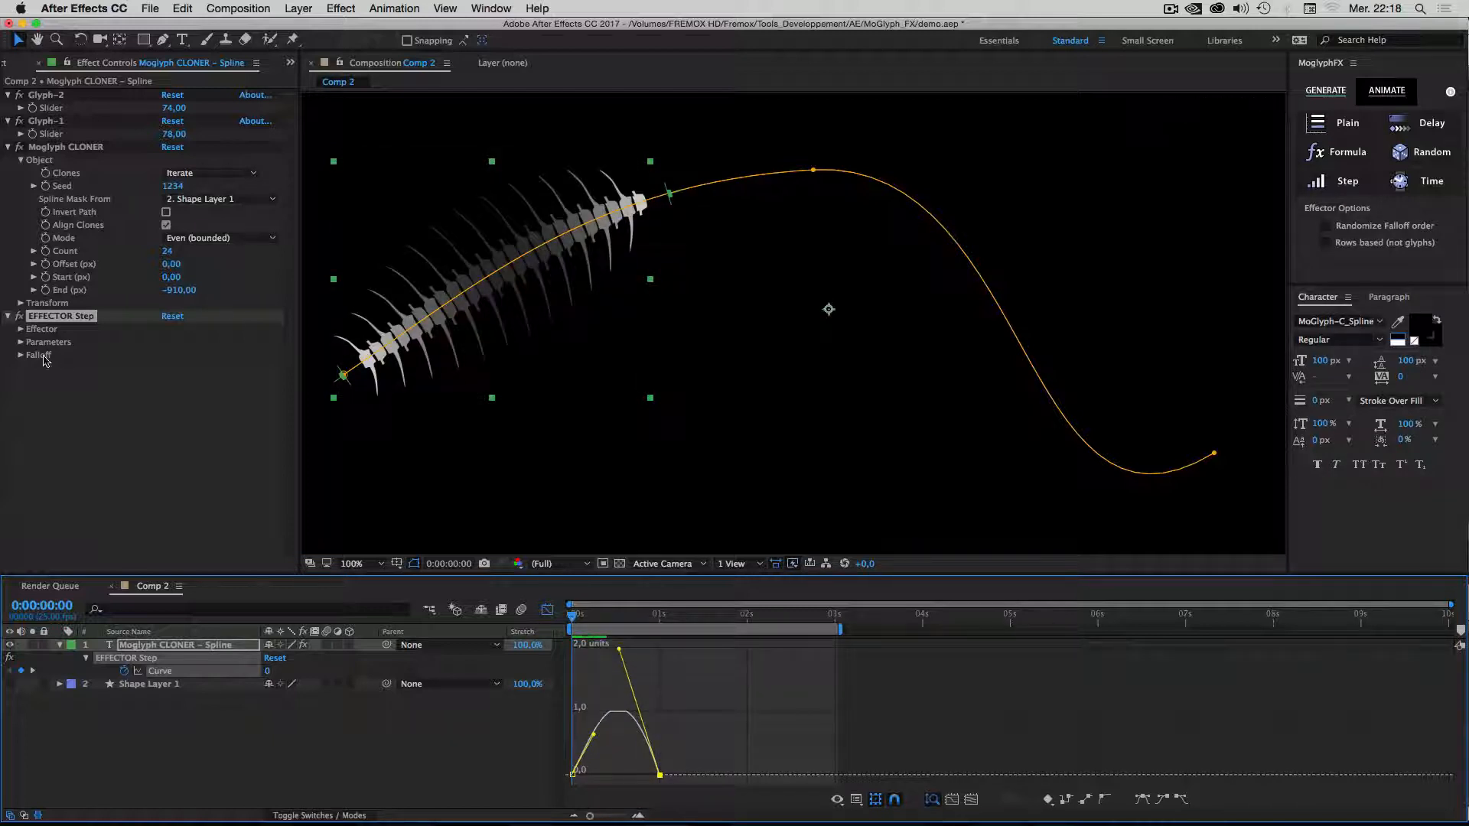
Expand the Step effector's transform parameters and set Scale.Y to 200%, after trying 300%.
left_click(21, 344)
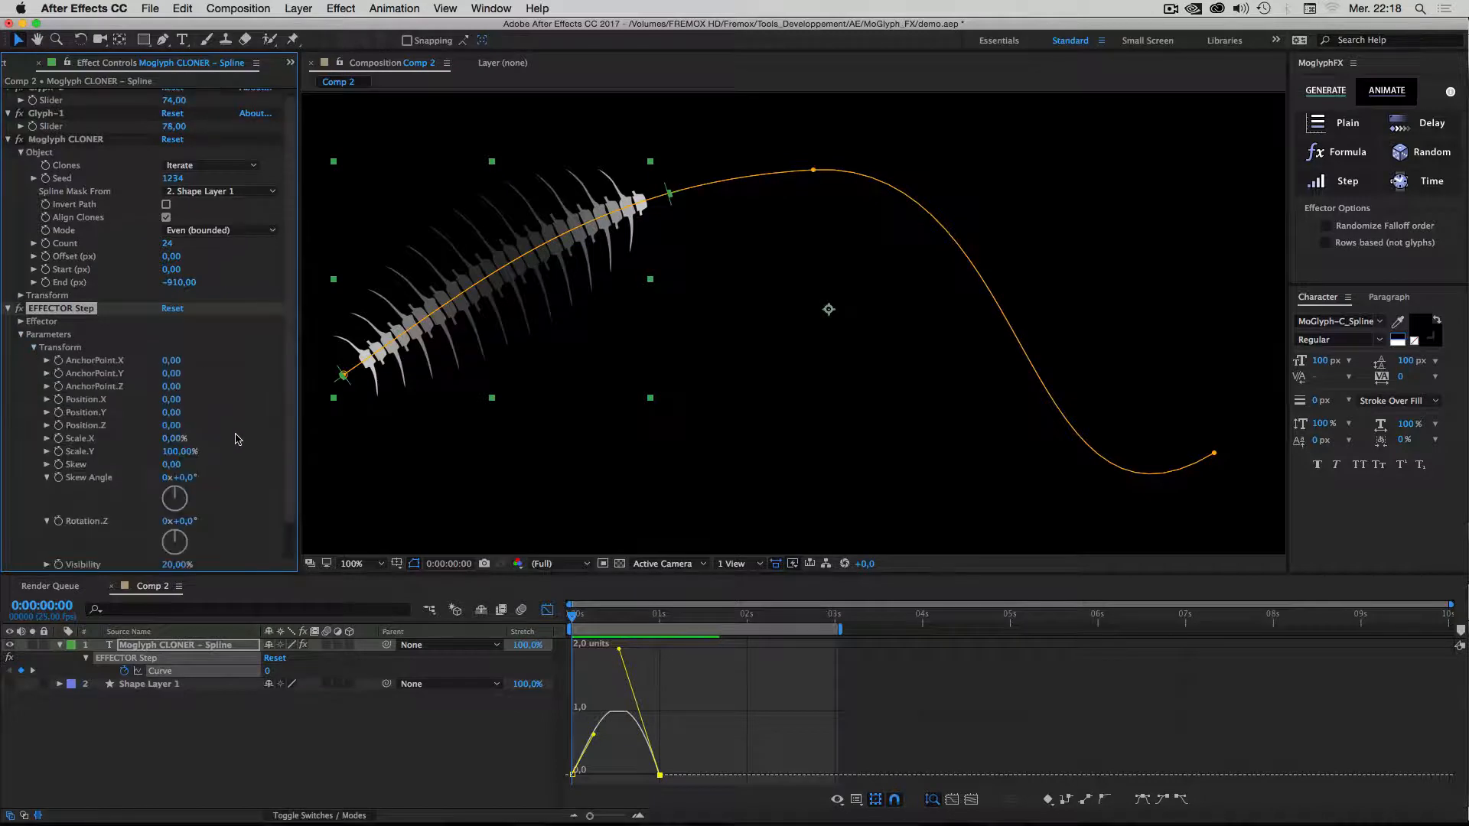
left_click_drag(200, 457, 203, 453)
left_click(188, 452)
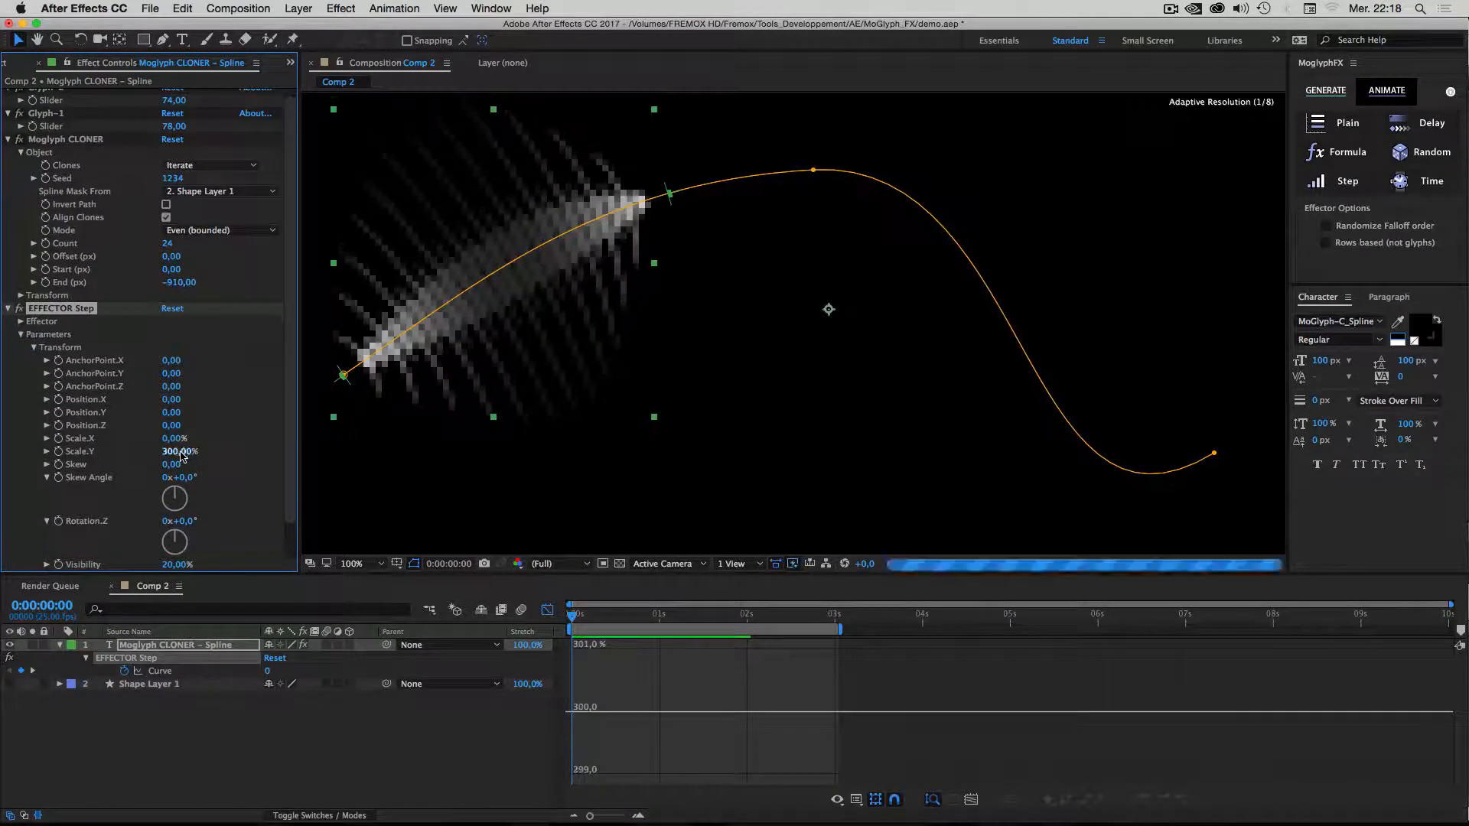
type("300")
key("Return")
type("200")
key("Return")
Try the Step effector's Visibility at 0%, and set it to 100% so all clones are fully opaque.
scroll(231, 429, "down", 2)
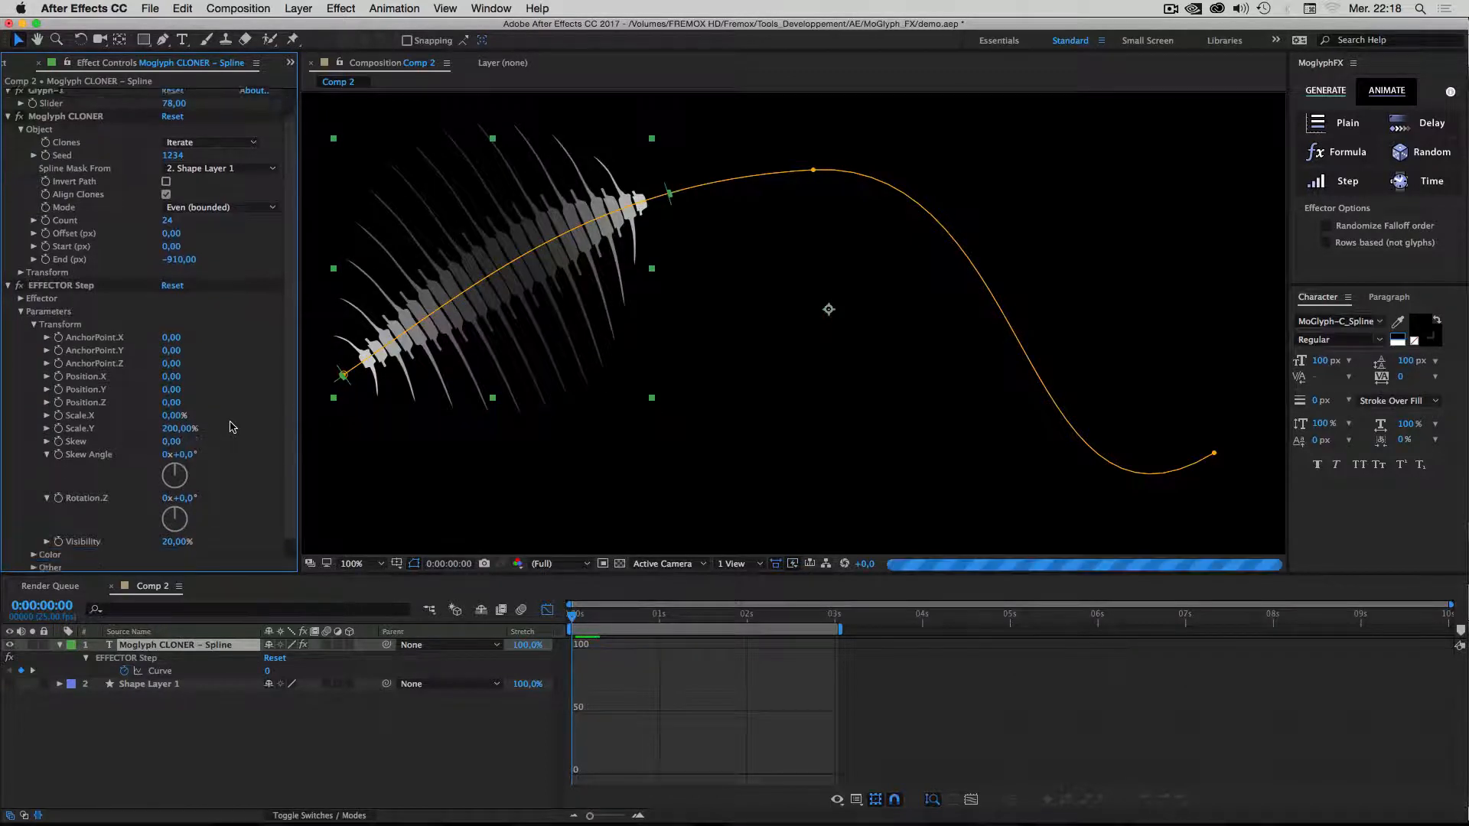
left_click(181, 529)
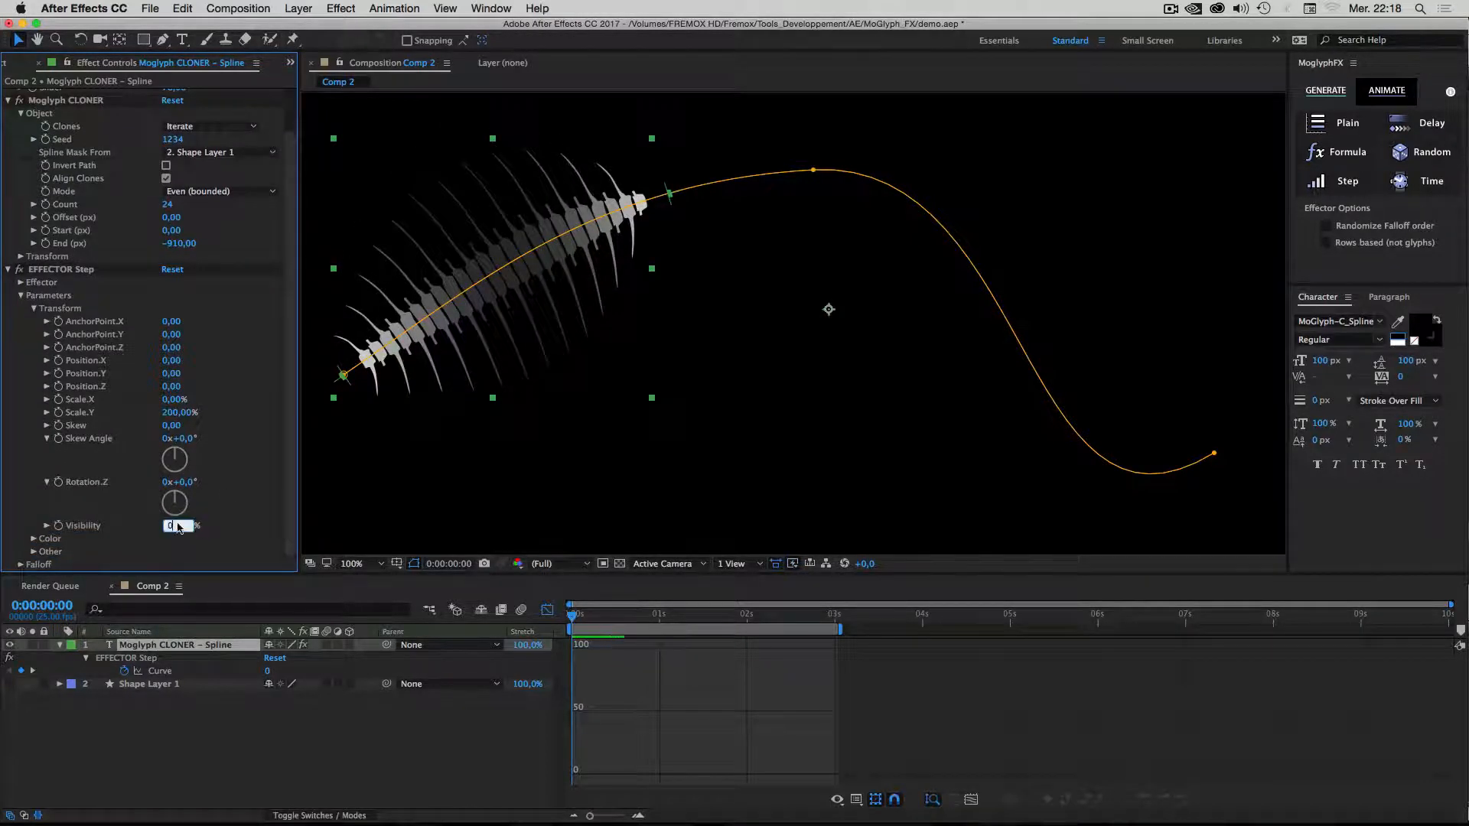
type("0")
key("Return")
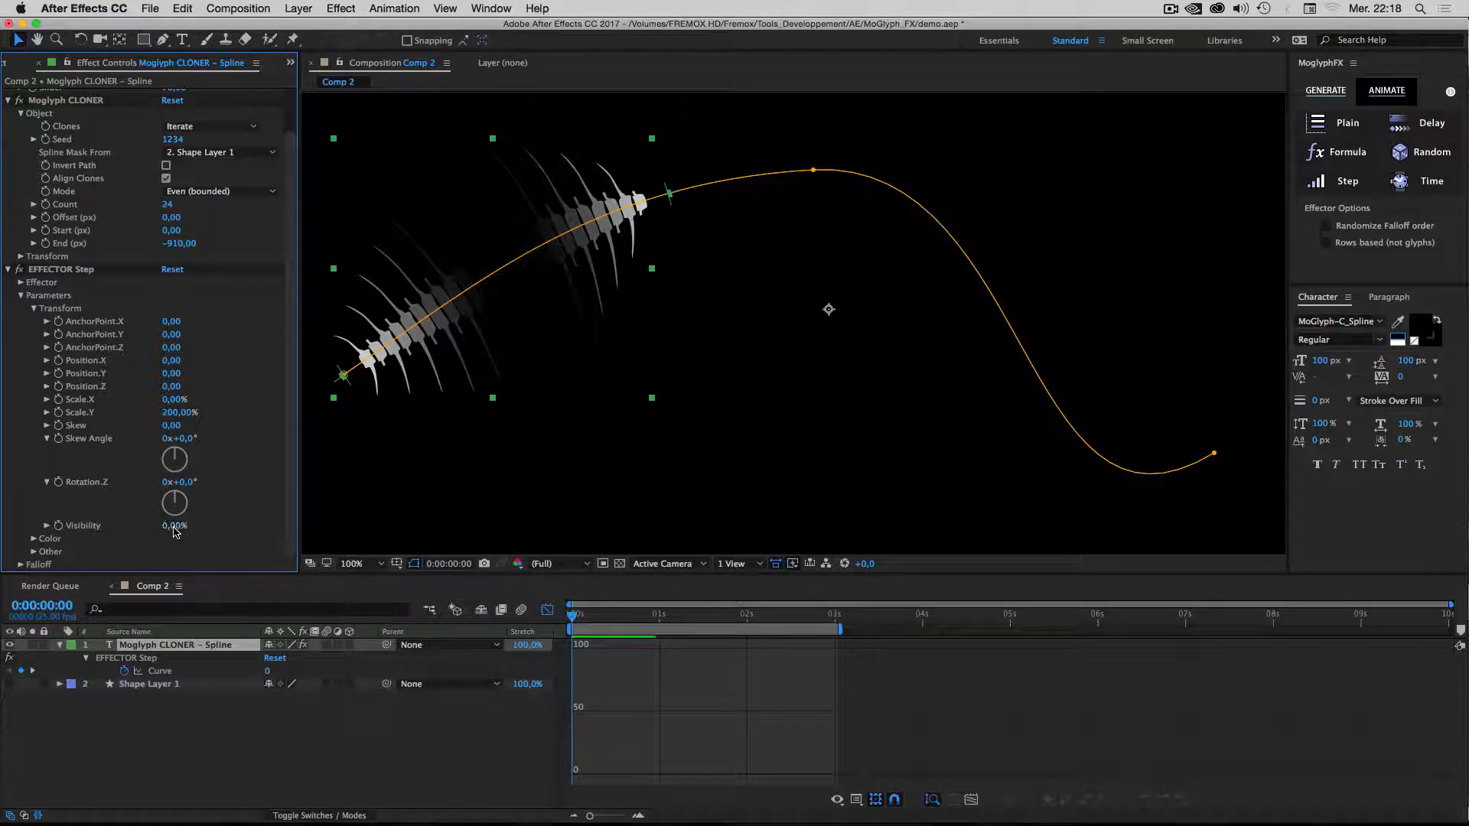
left_click(176, 528)
type("100")
key("Return")
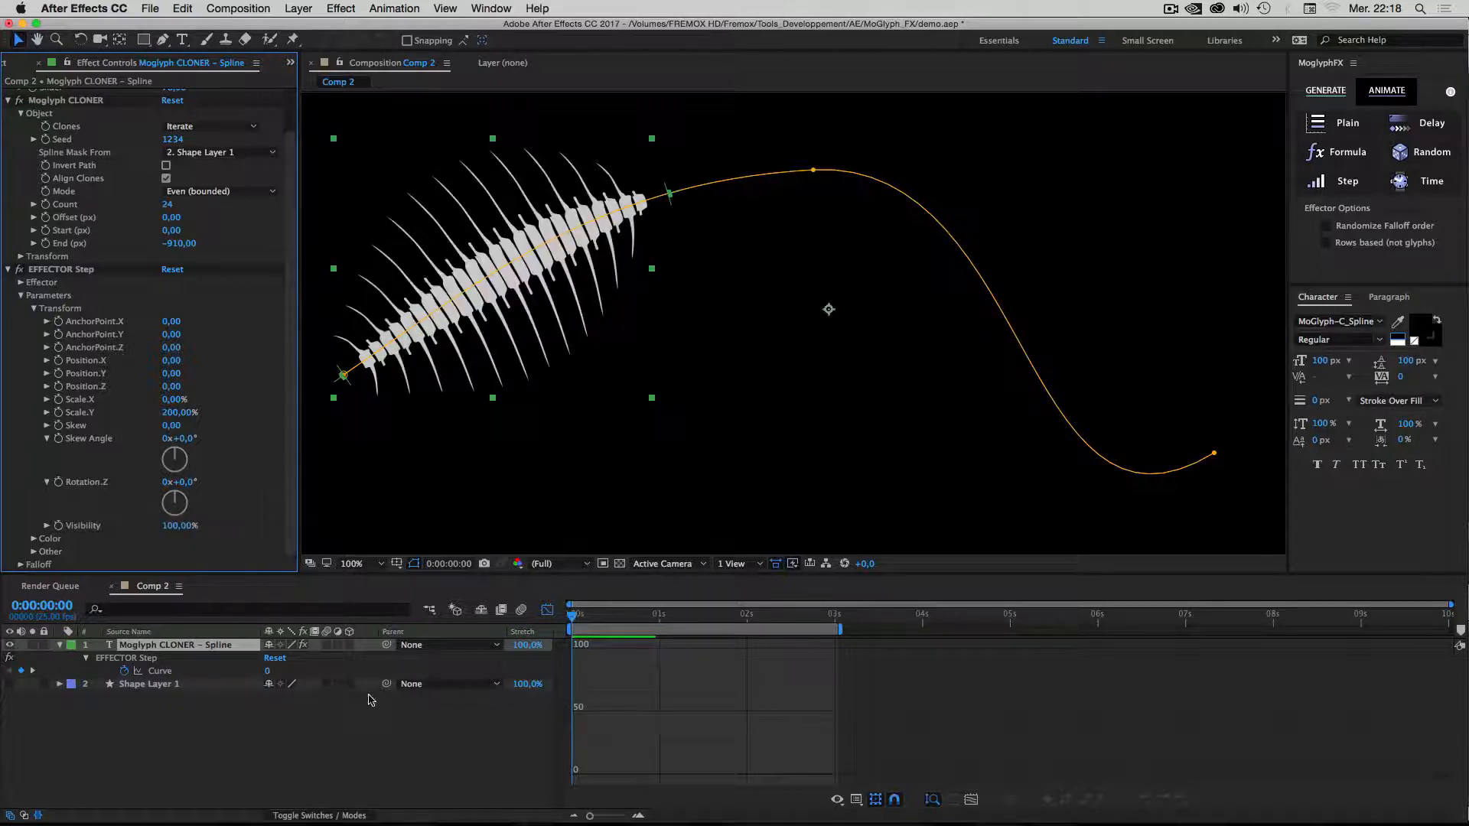
Leave the graph editor and start keyframing the spline cloner's Offset at 0 px at 0:00:00:00, with the layer's keyframes revealed.
key("comma")
key("comma")
key("comma")
key("comma")
key("period")
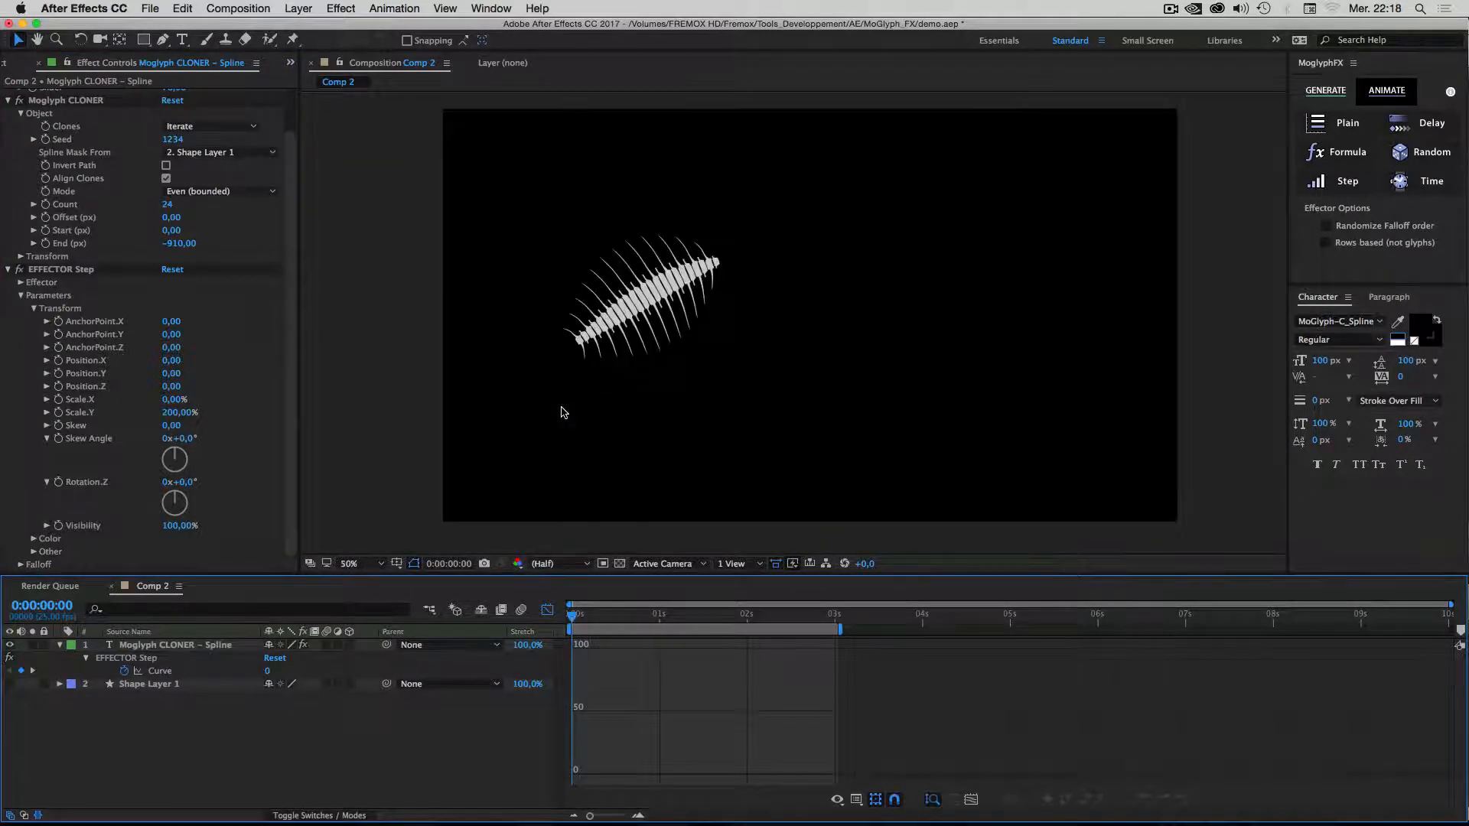
left_click(548, 611)
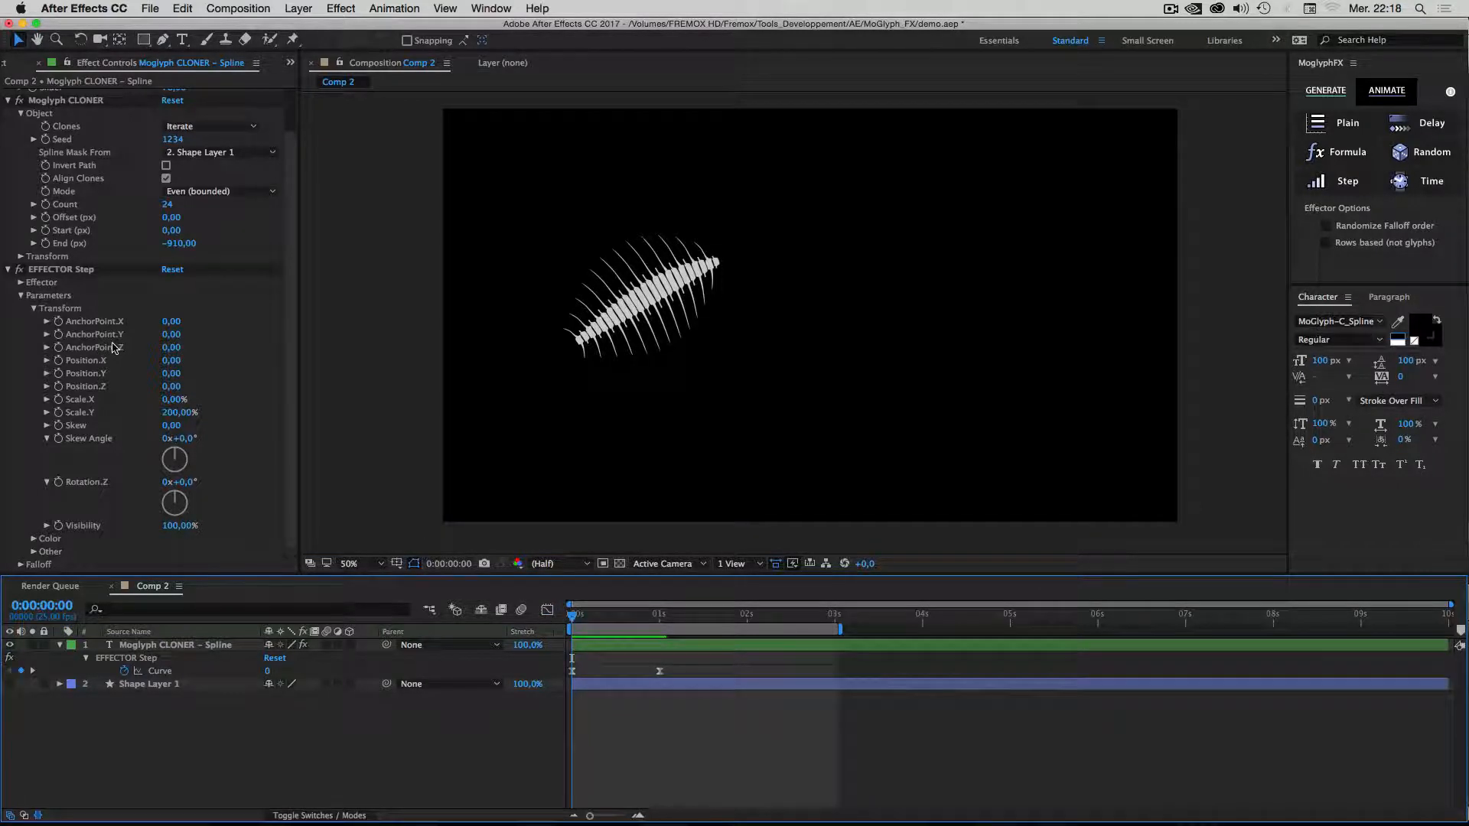
scroll(92, 268, "up", 3)
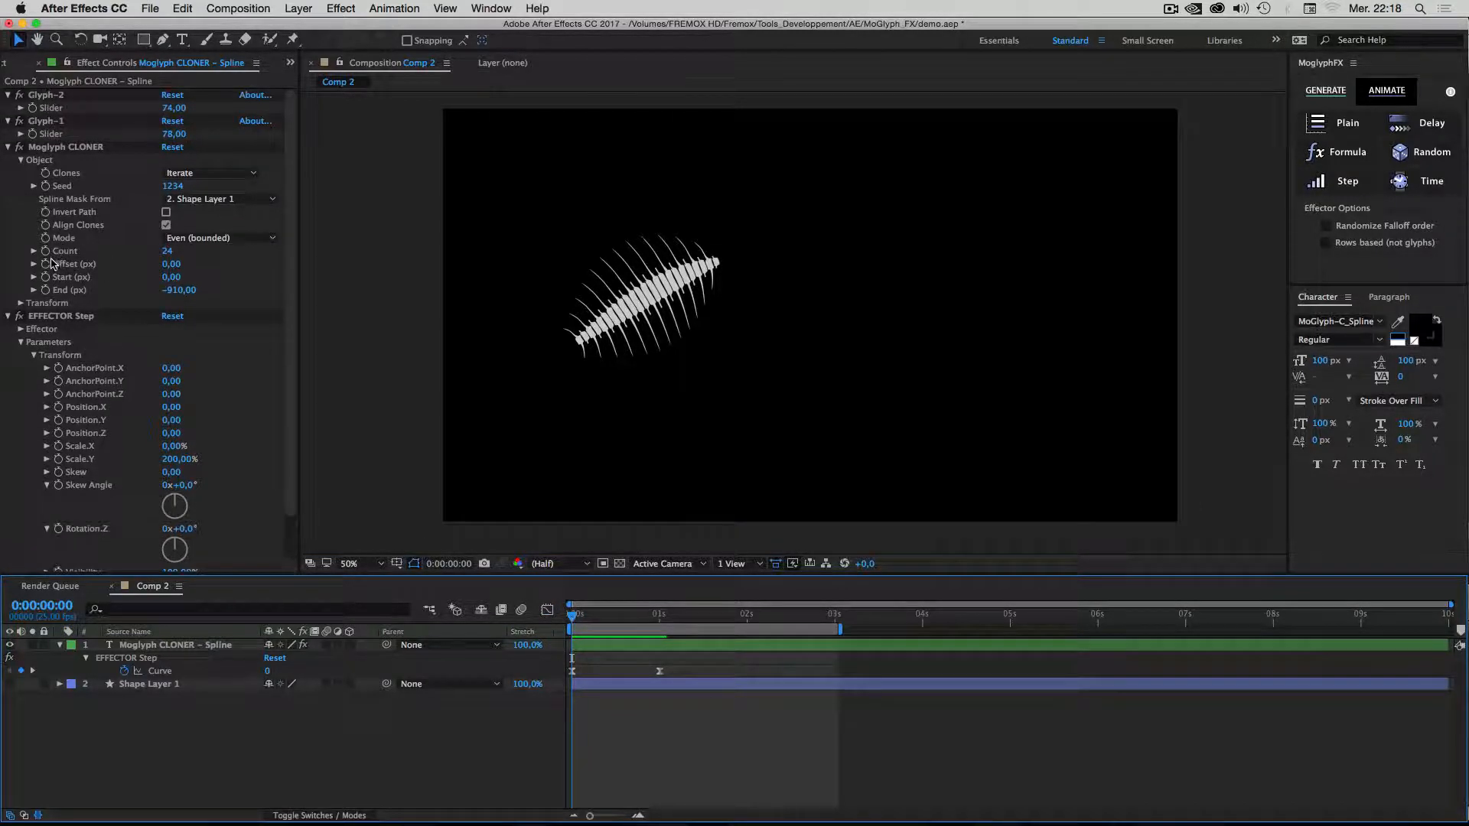
left_click(65, 147)
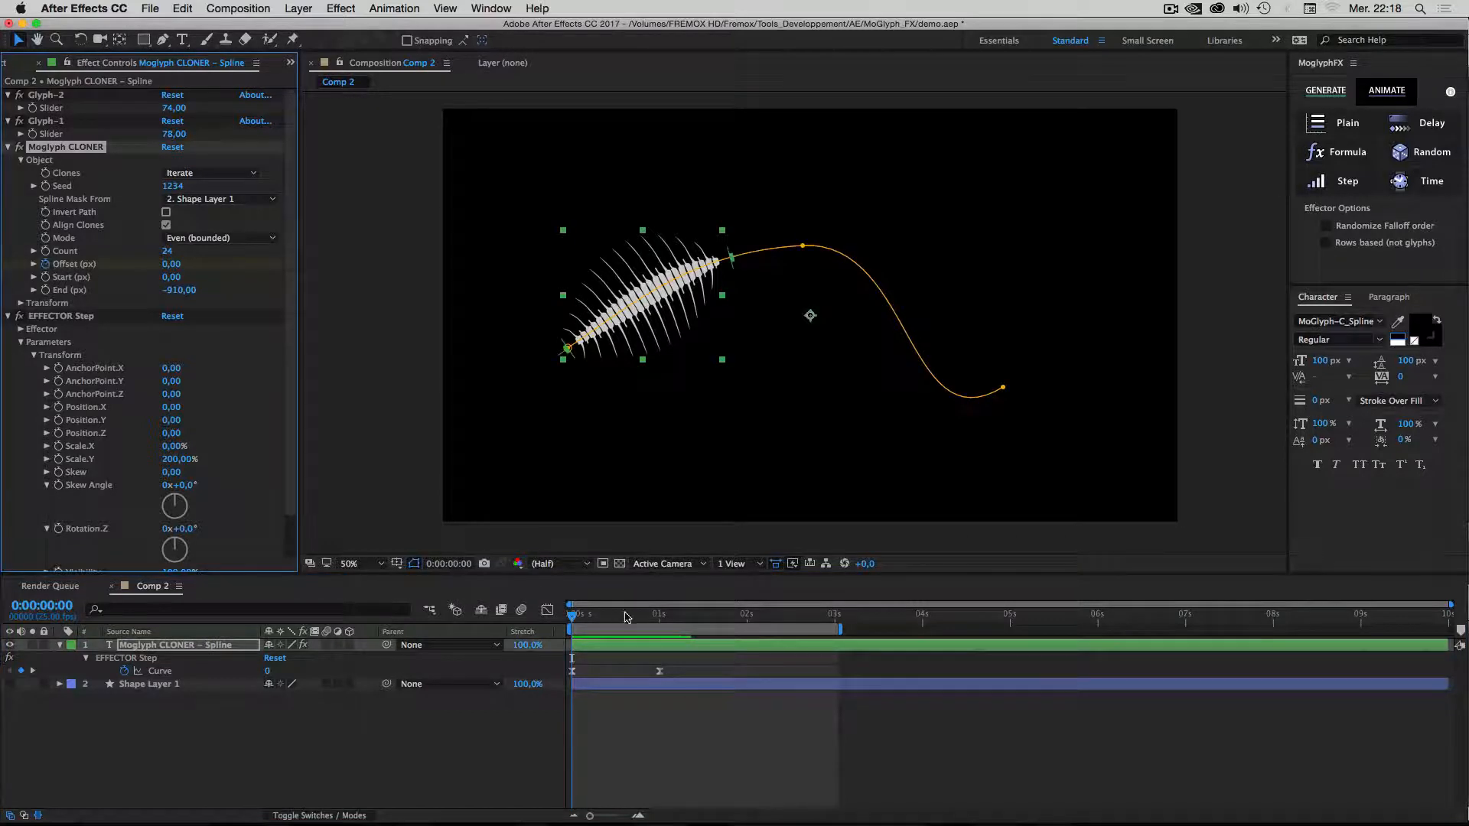
key("u")
Set the cloner's Offset to 1280 px at 0:00:02:24 and preview the skeleton travelling along the path.
left_click_drag(624, 619, 832, 621)
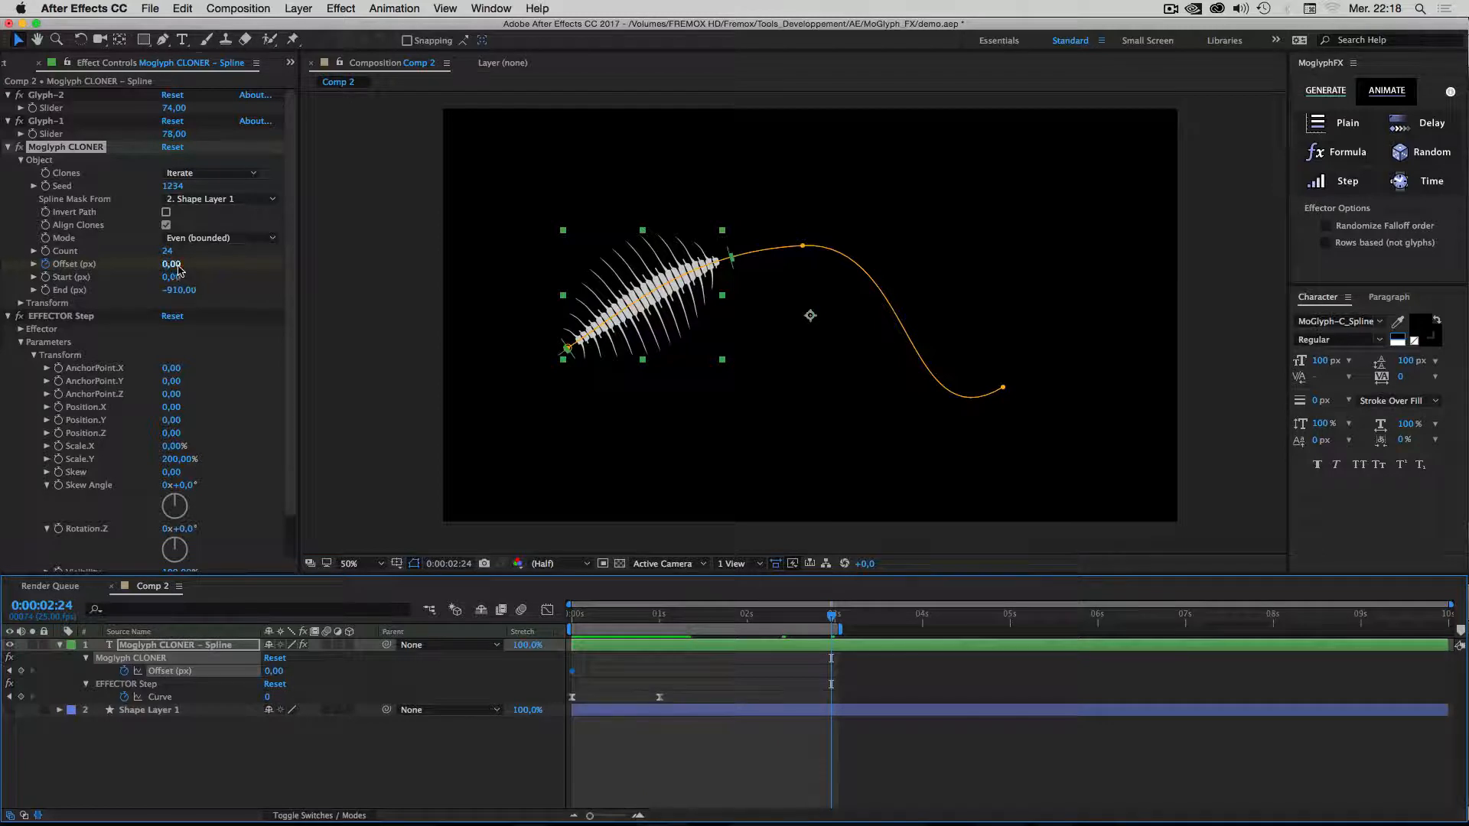
left_click_drag(177, 268, 284, 279)
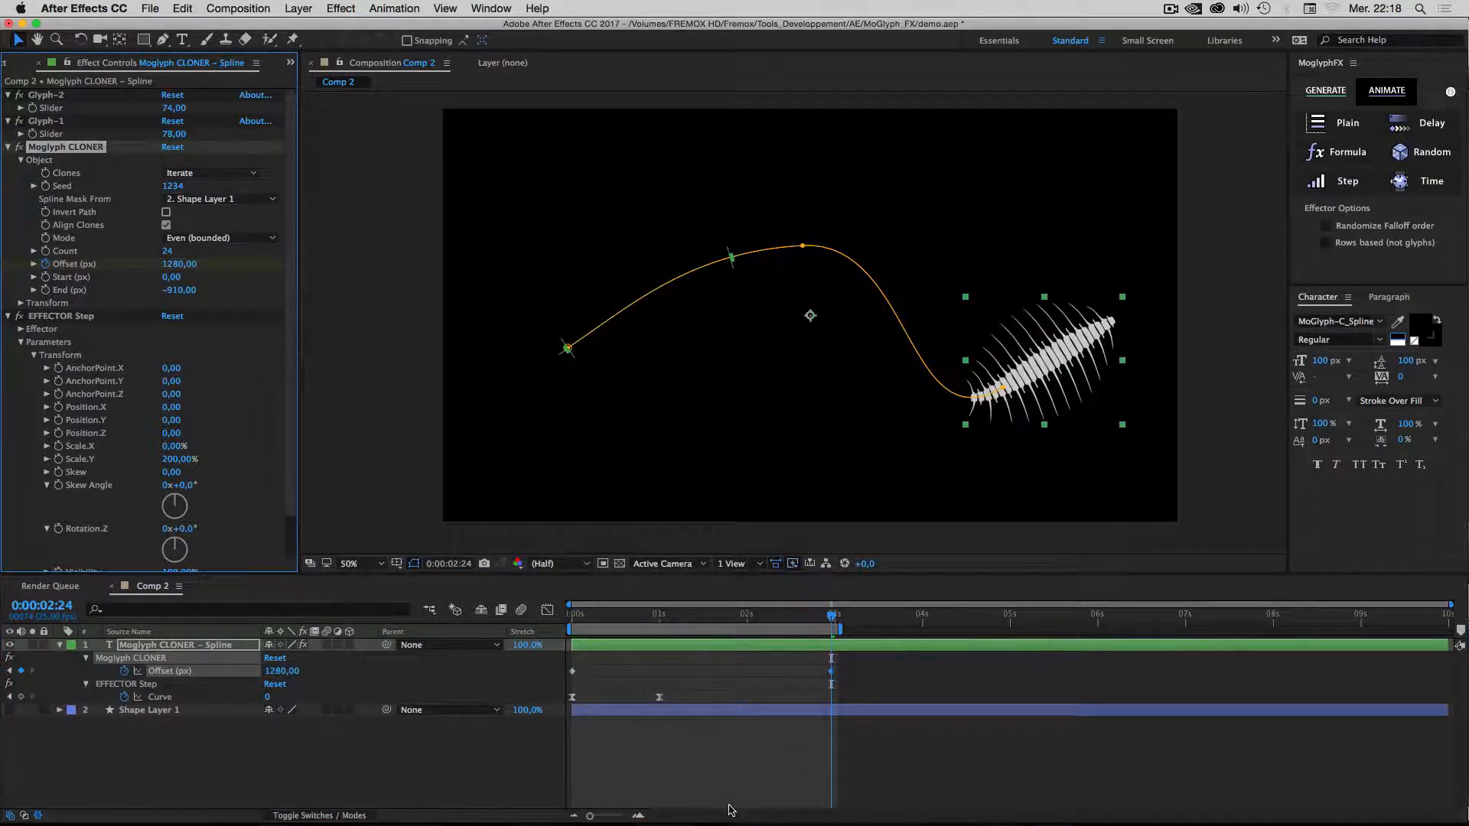
left_click(728, 779)
key("space")
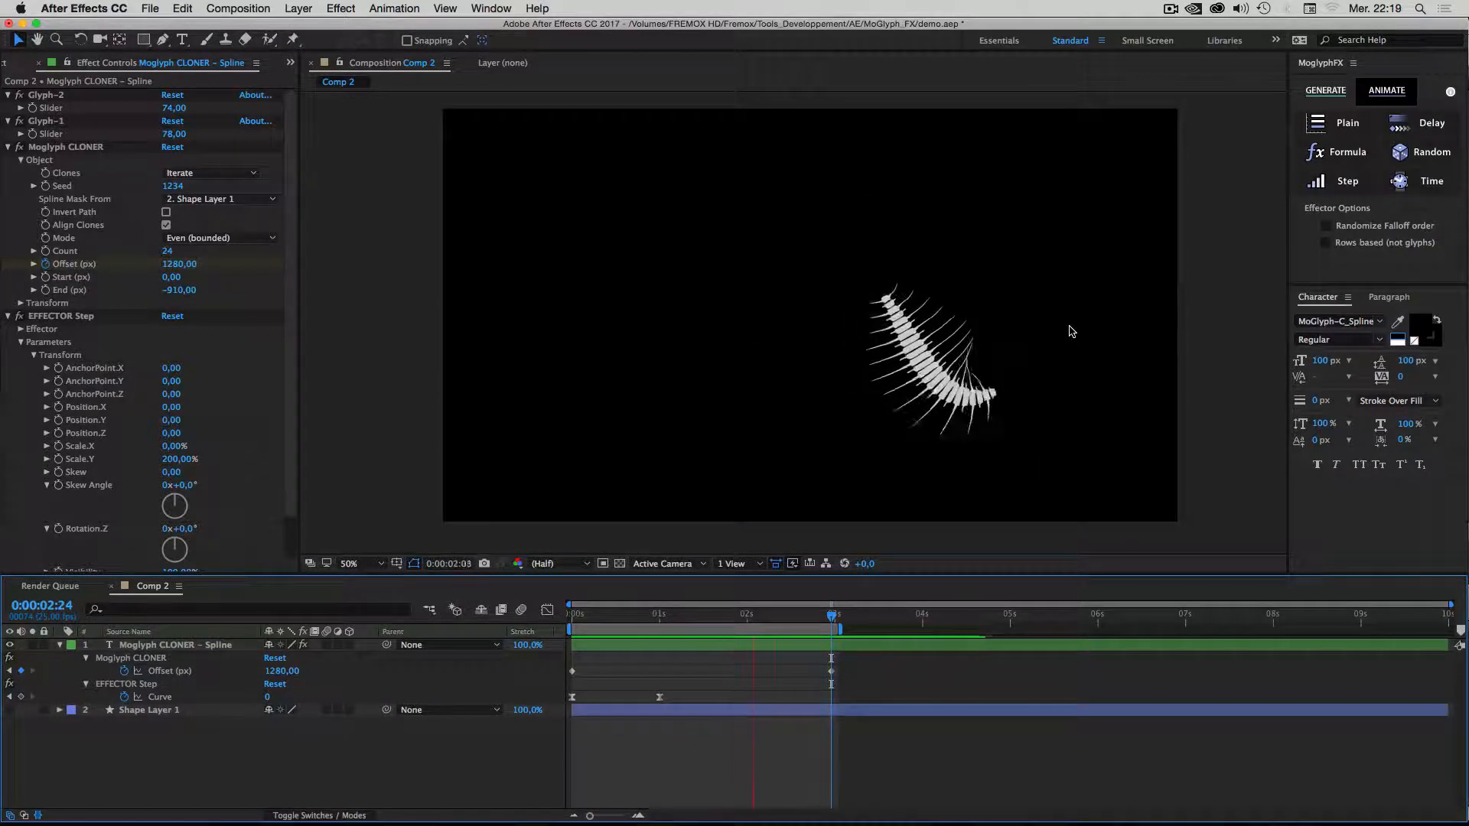
key("space")
left_click(1140, 241)
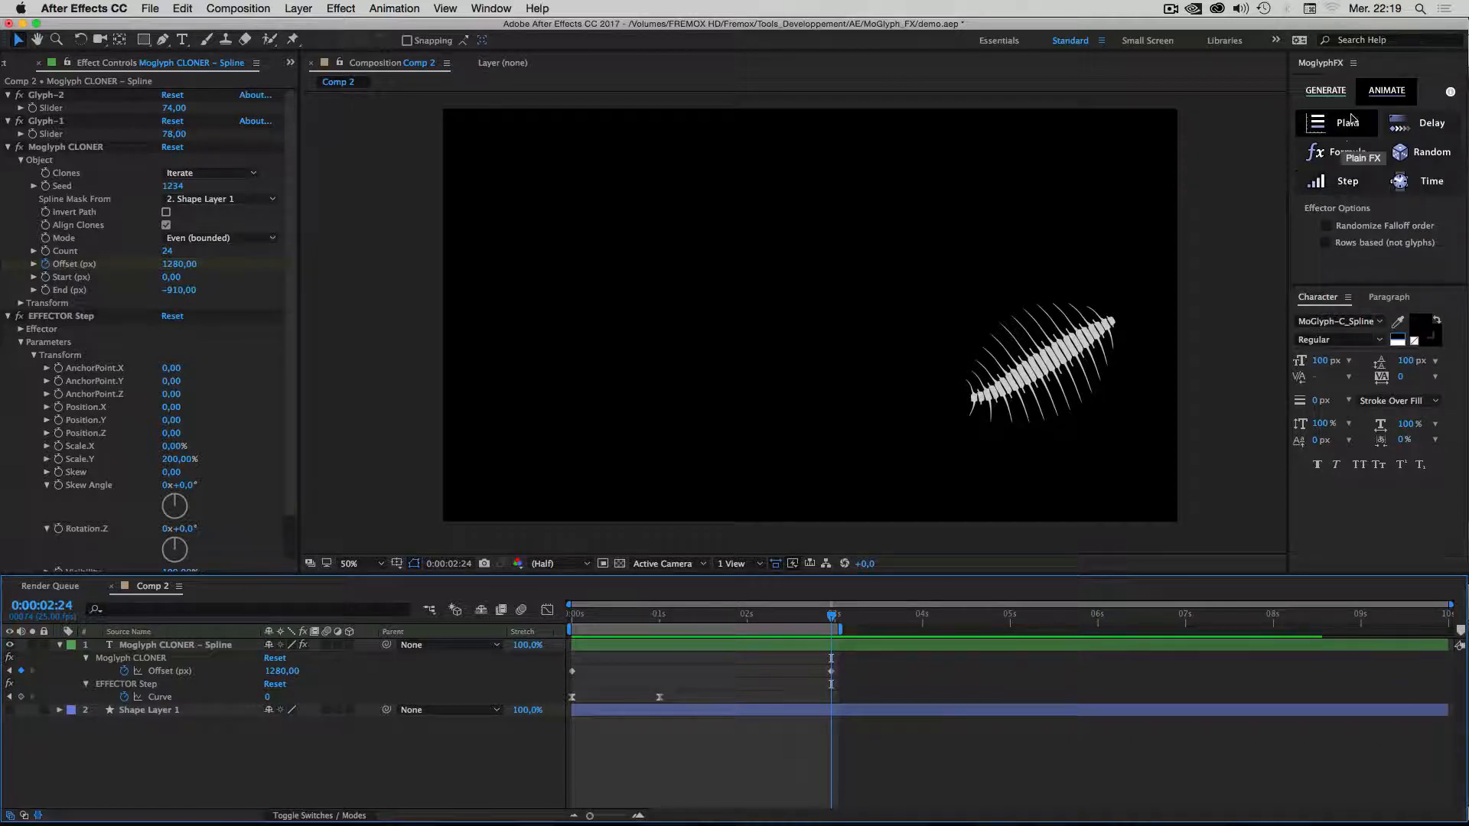
Show the MoglyphFX Generate tools and delete the spline cloner and Shape Layer 1 from Comp 2.
left_click(1317, 93)
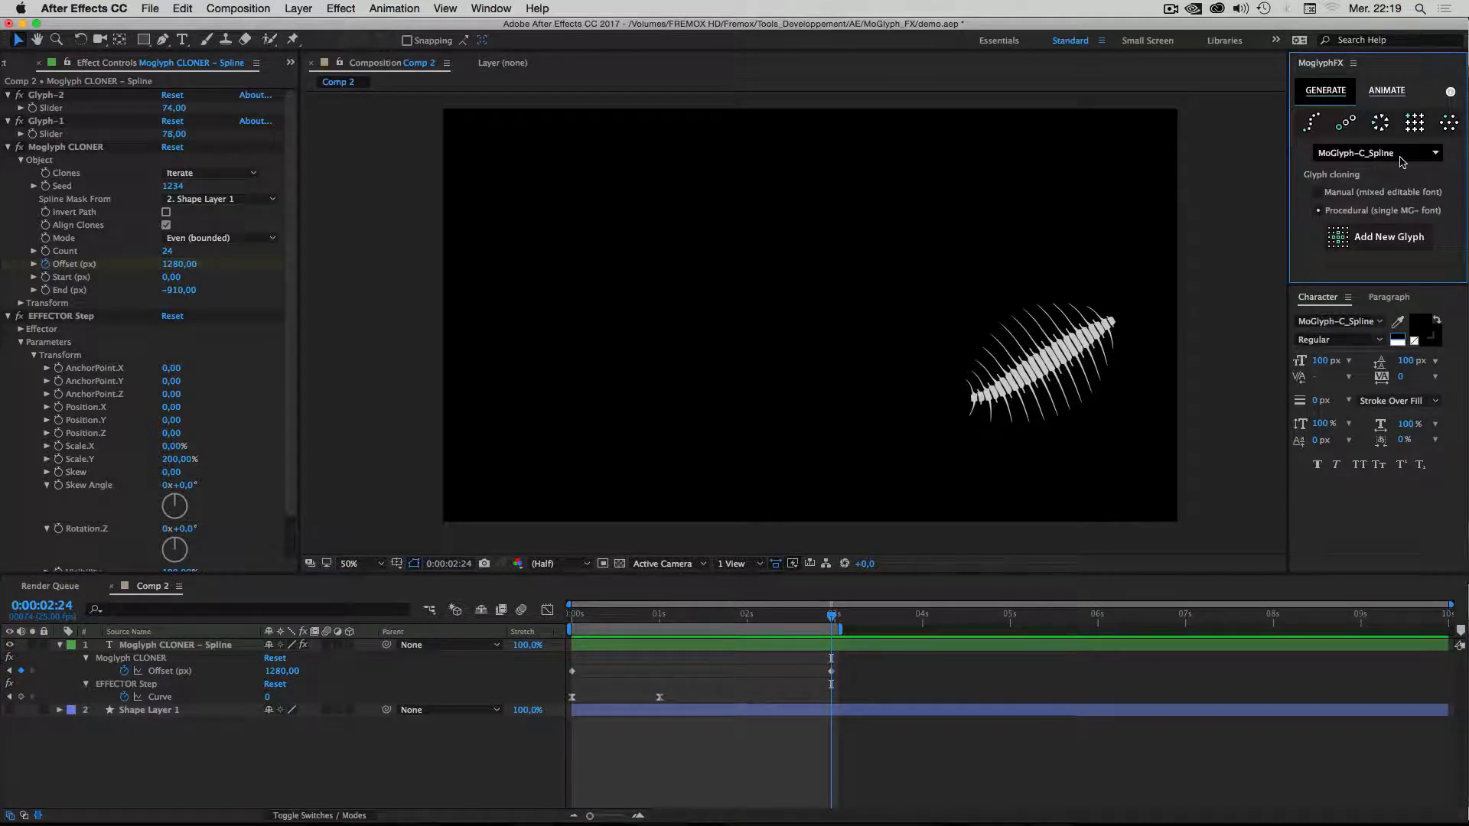
left_click(55, 658)
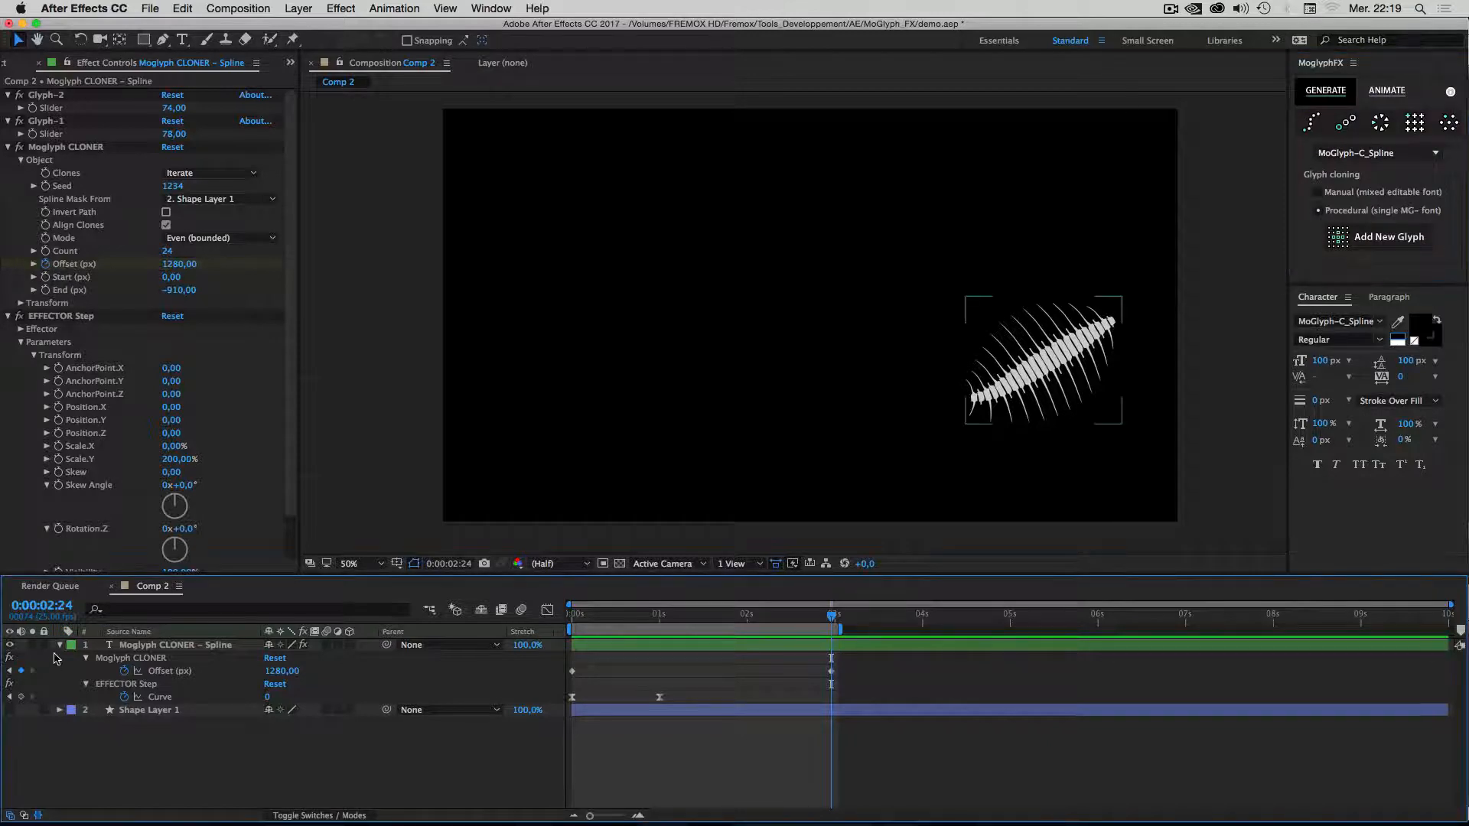
left_click(149, 650)
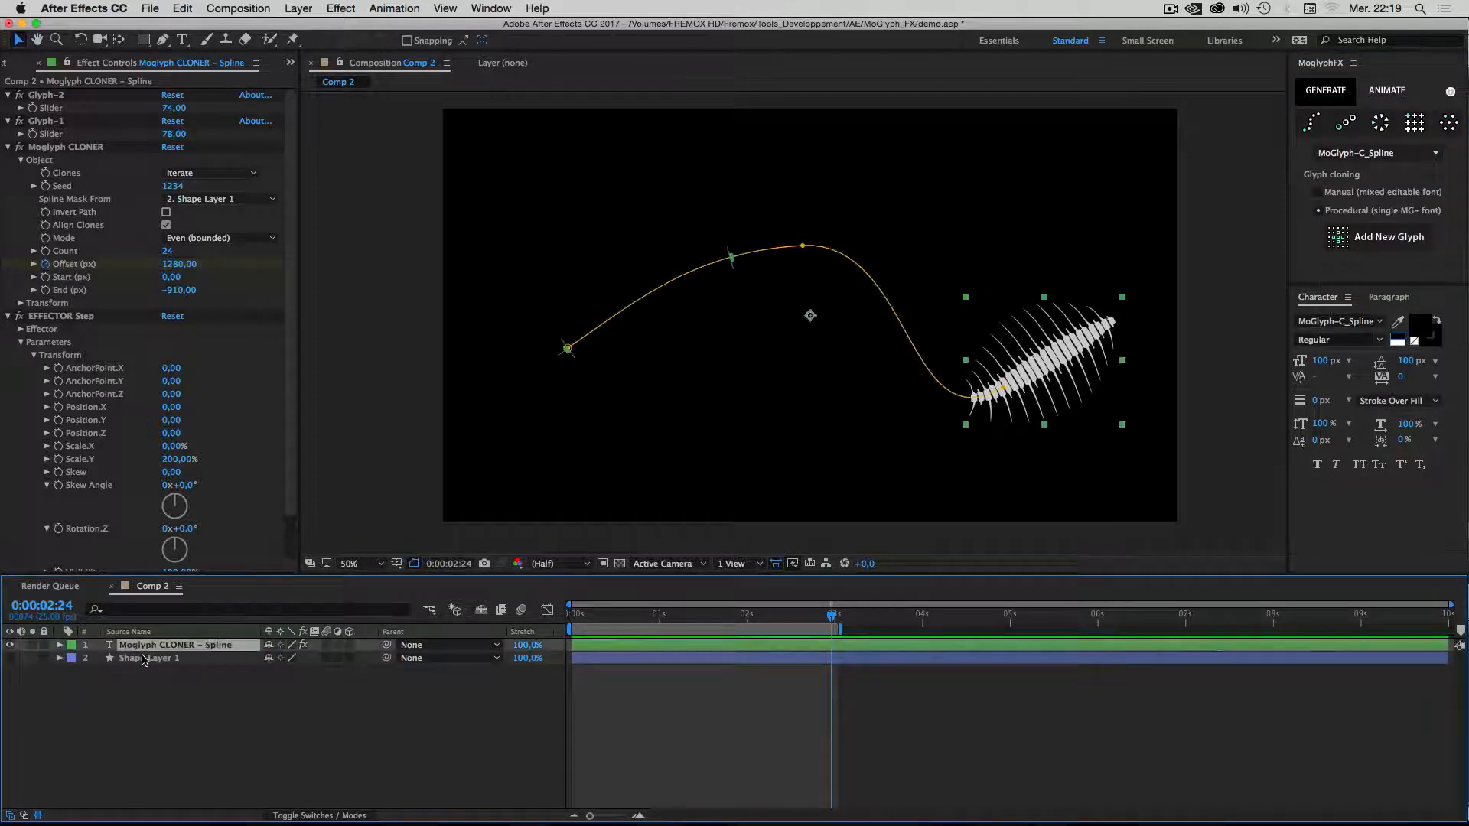
left_click(149, 659, "shift")
key("Delete")
left_click(1400, 245)
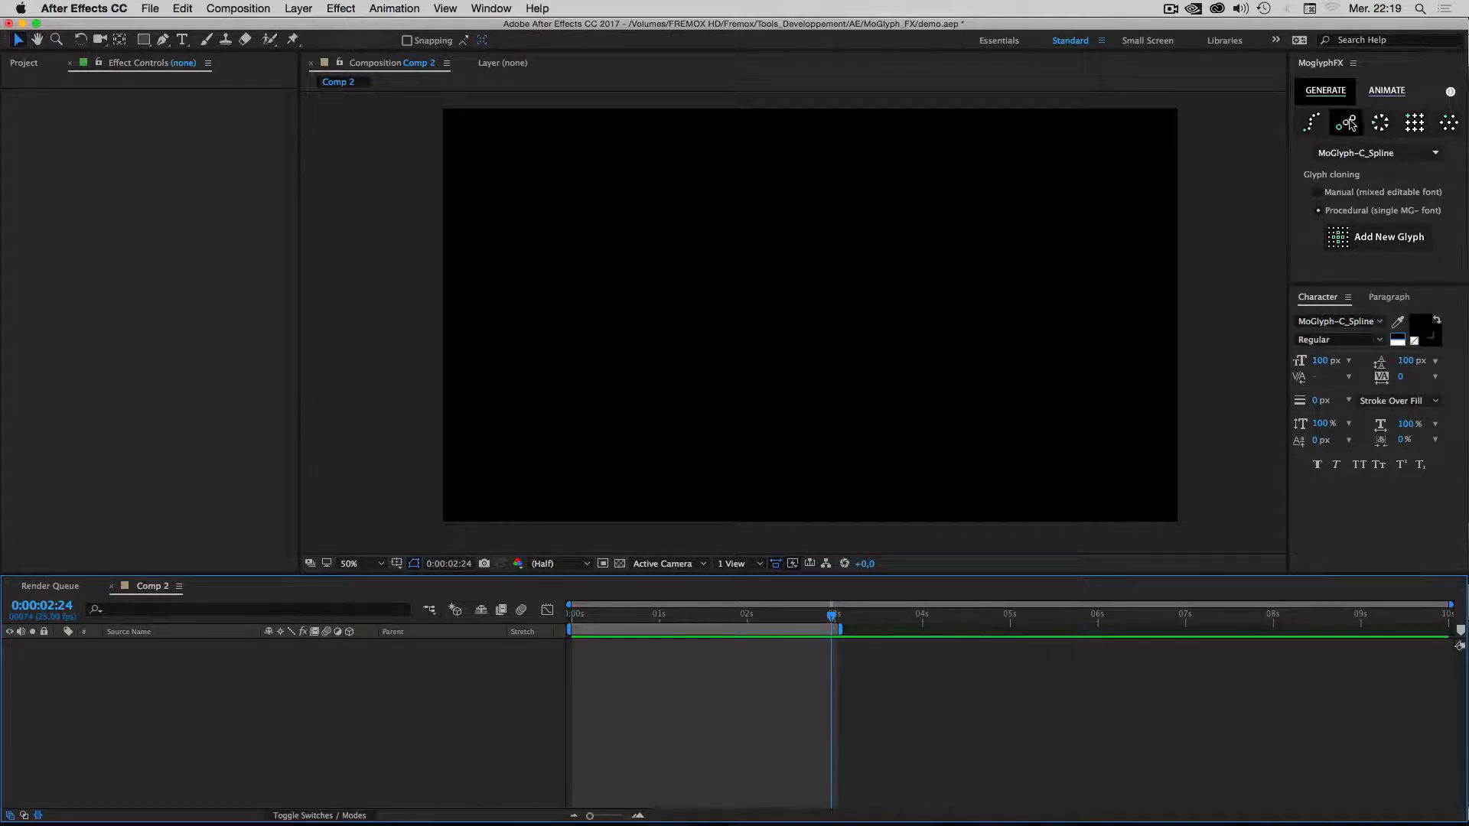
left_click(1414, 123)
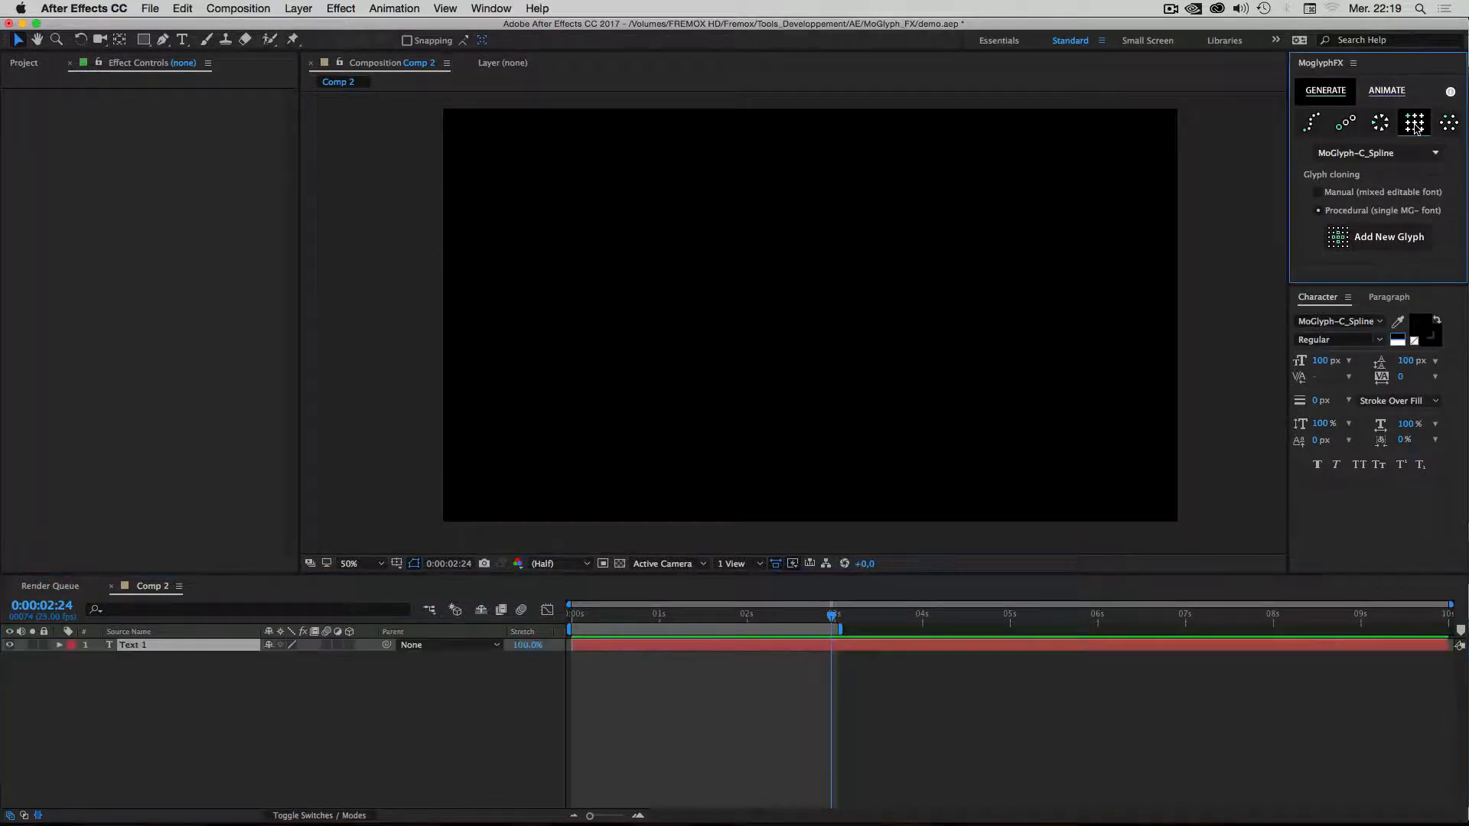
key("super+z")
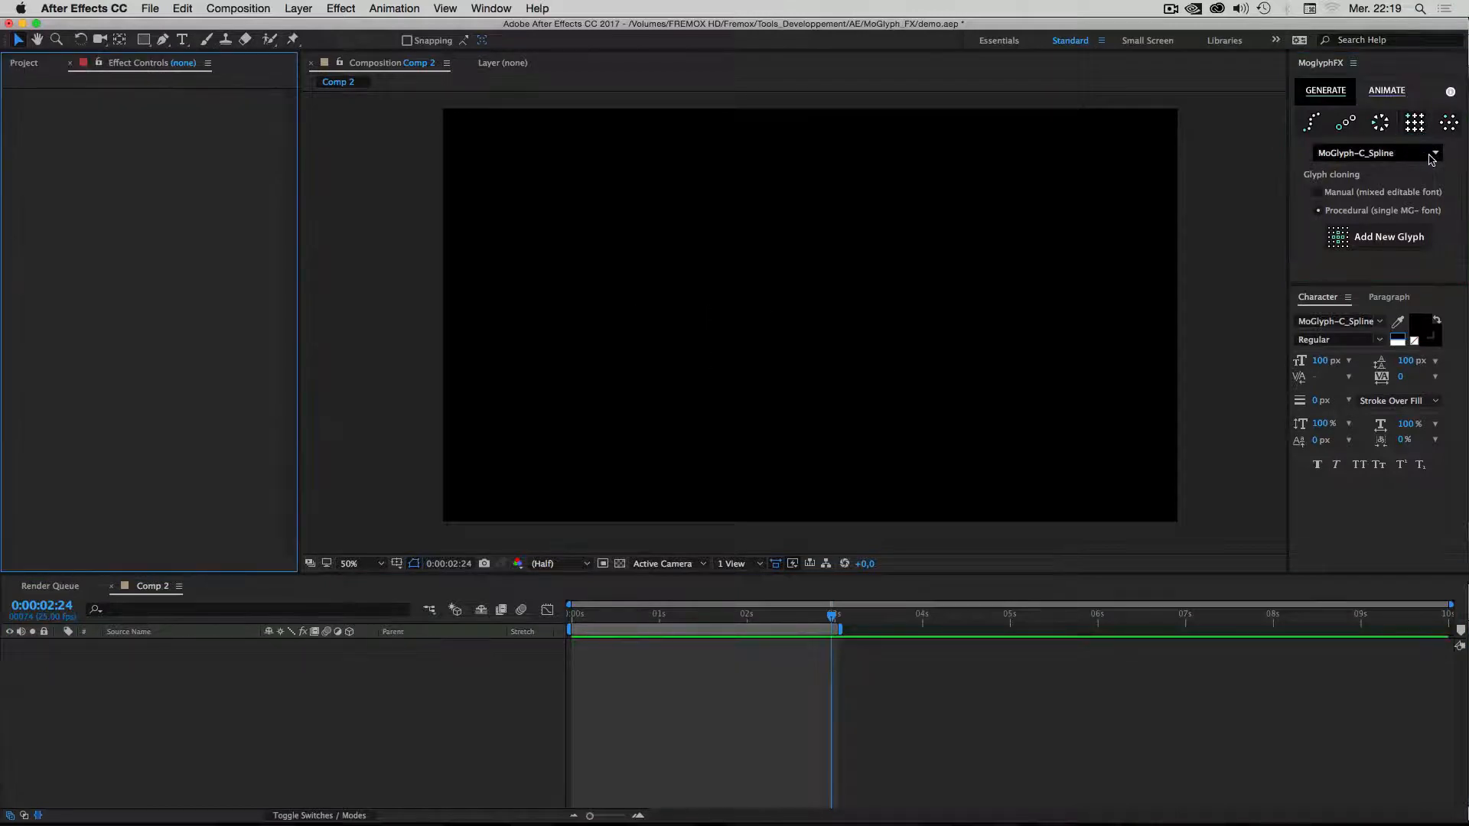
Choose the MoGlyph-directionnal font for procedural cloning and create a linear cloner in Comp 2.
left_click(1431, 158)
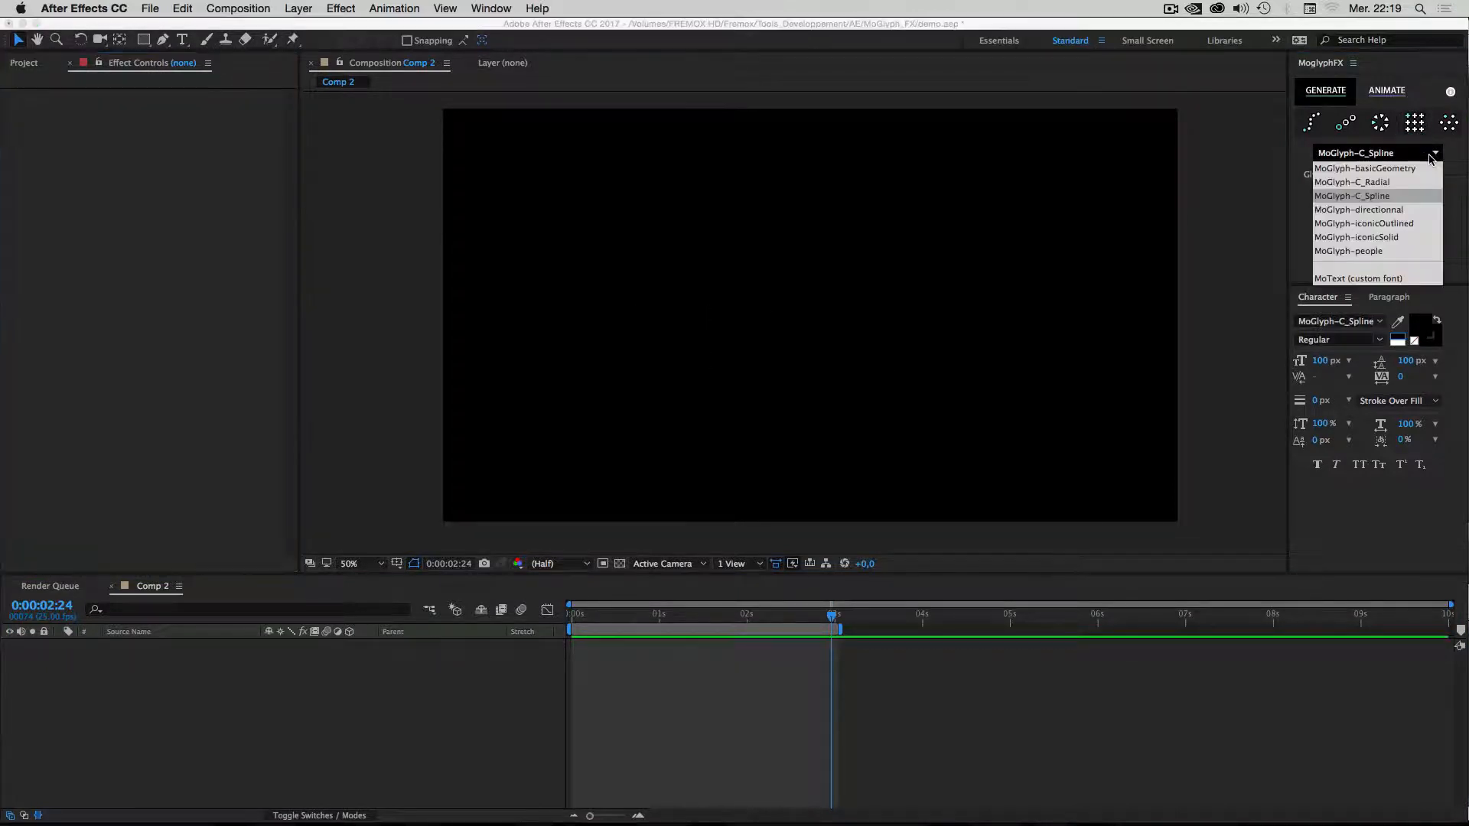
left_click(1359, 211)
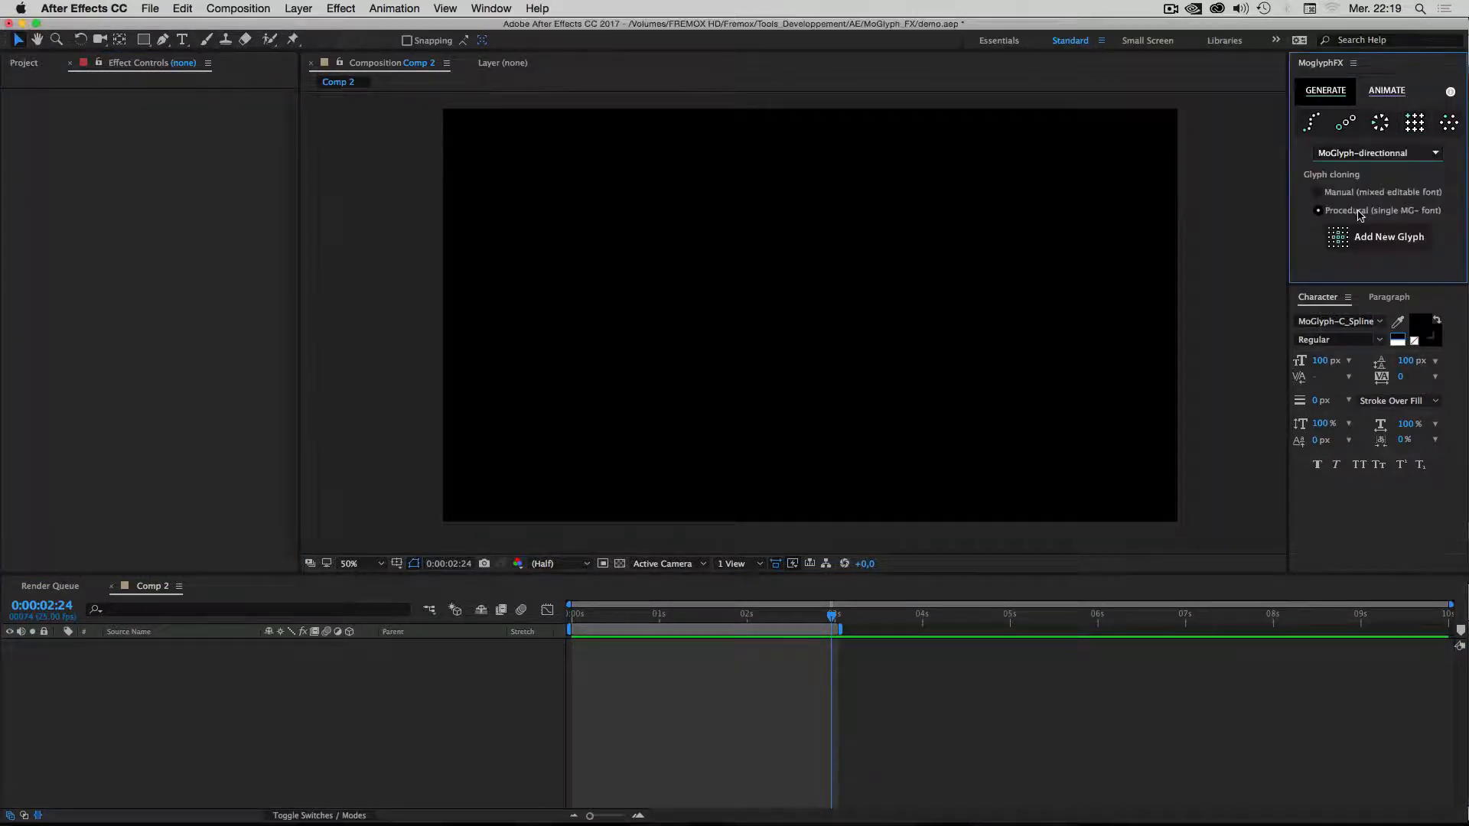
left_click(1341, 135)
left_click(777, 285)
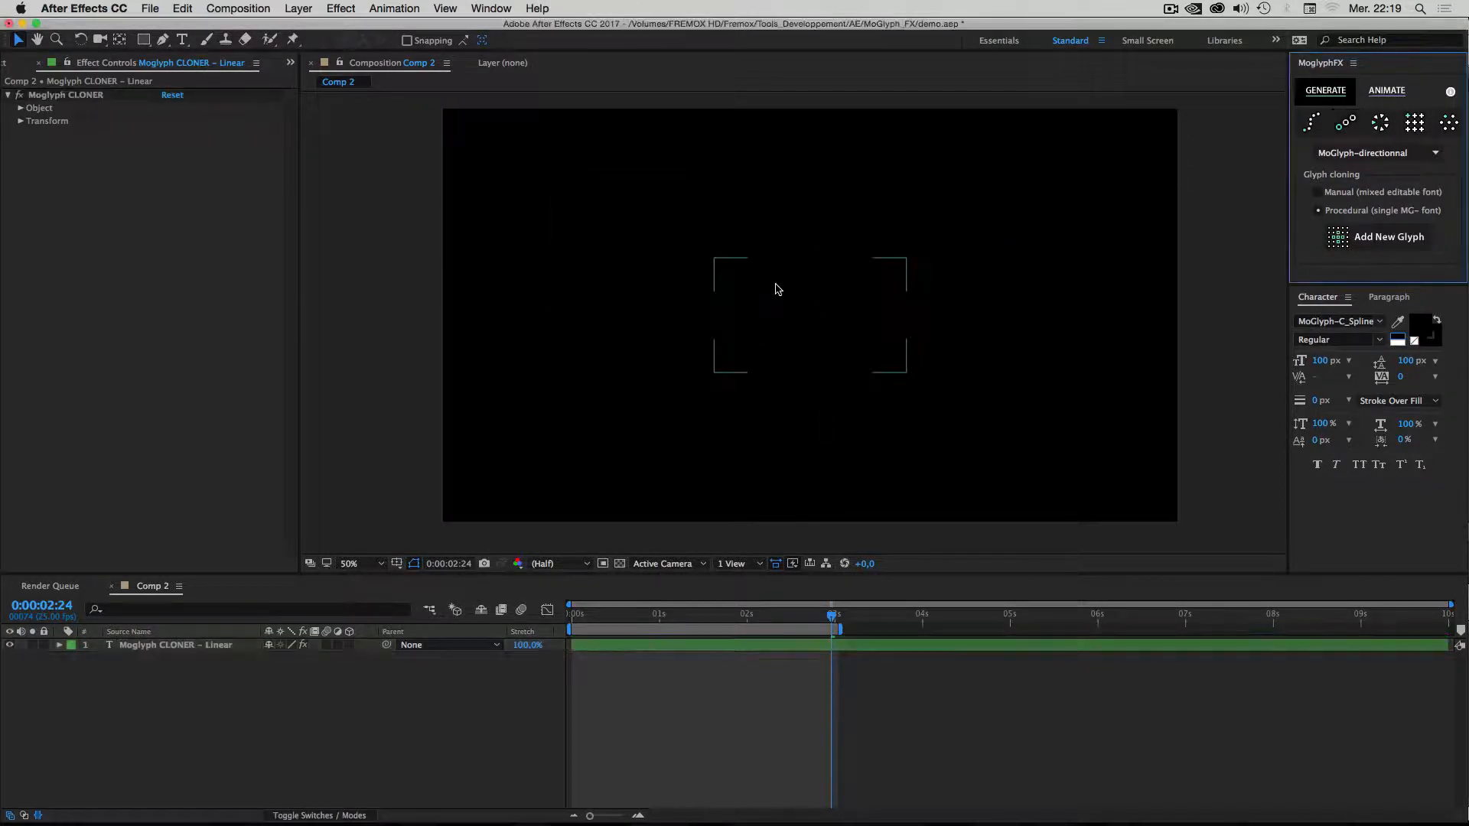
Reset the linear Moglyph CLONER effect and set its Count to 9.
left_click(793, 346)
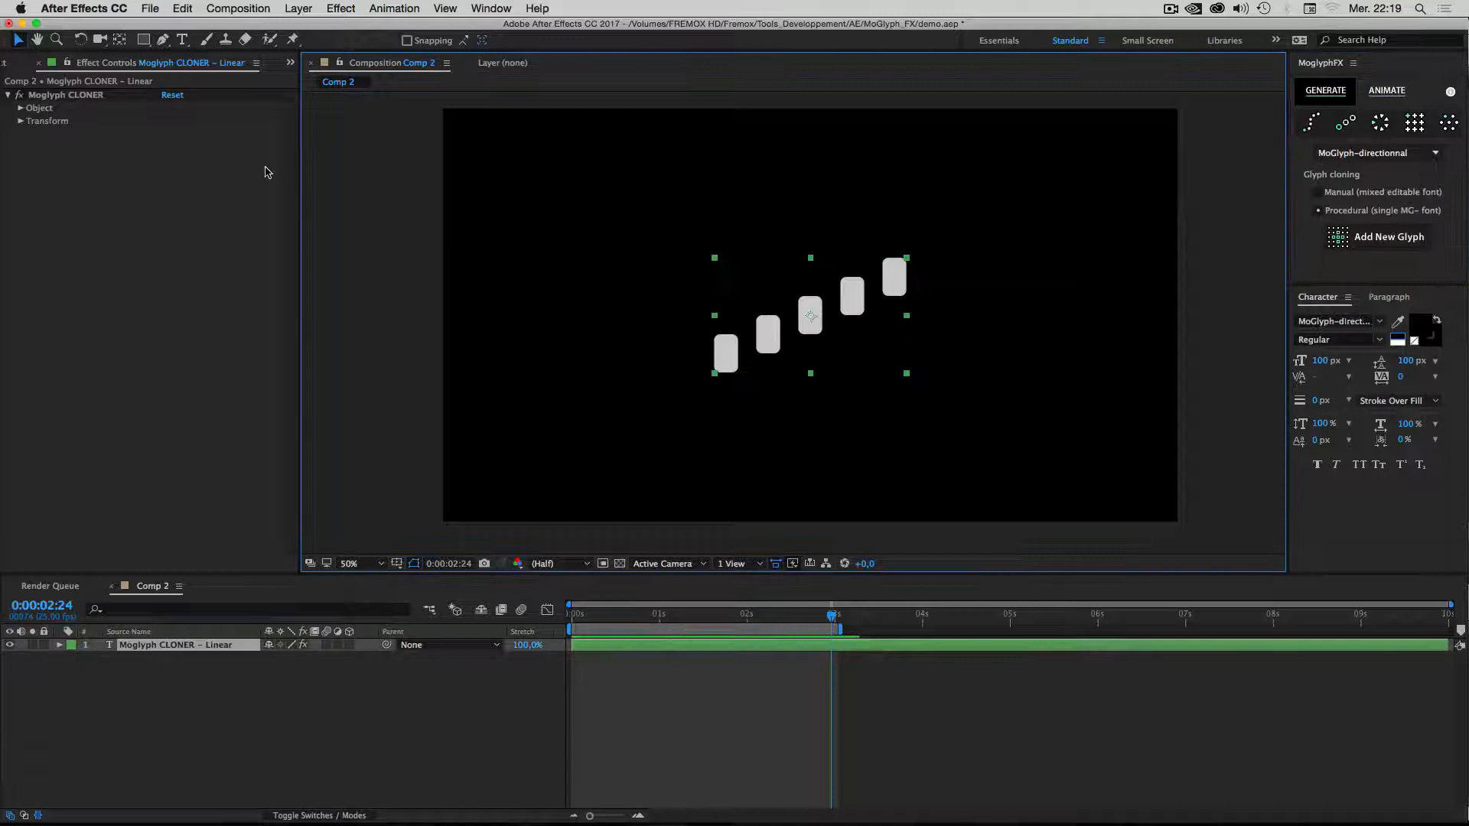
left_click(170, 95)
left_click(21, 108)
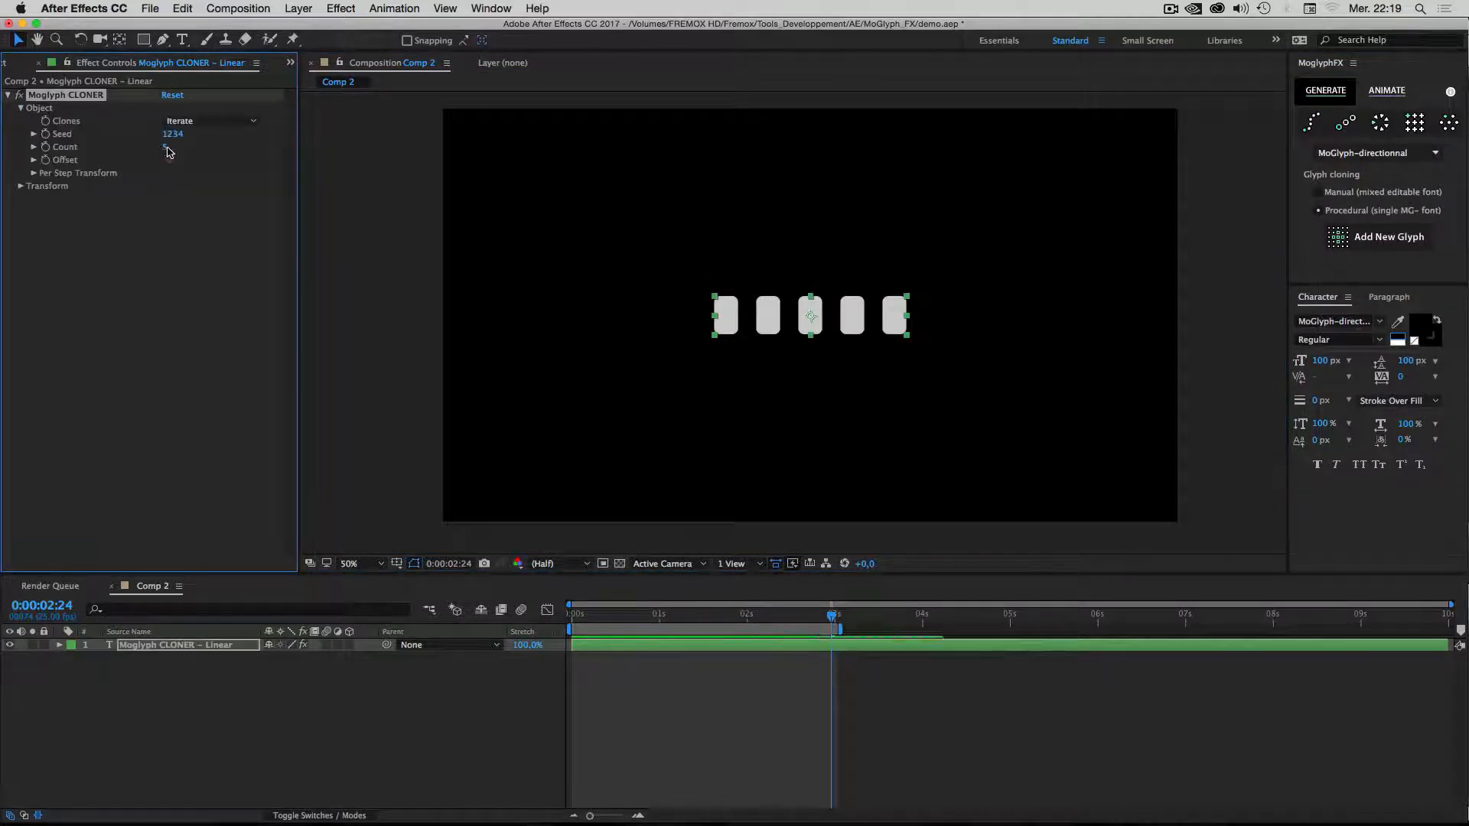
left_click_drag(175, 150, 235, 157)
left_click(128, 705)
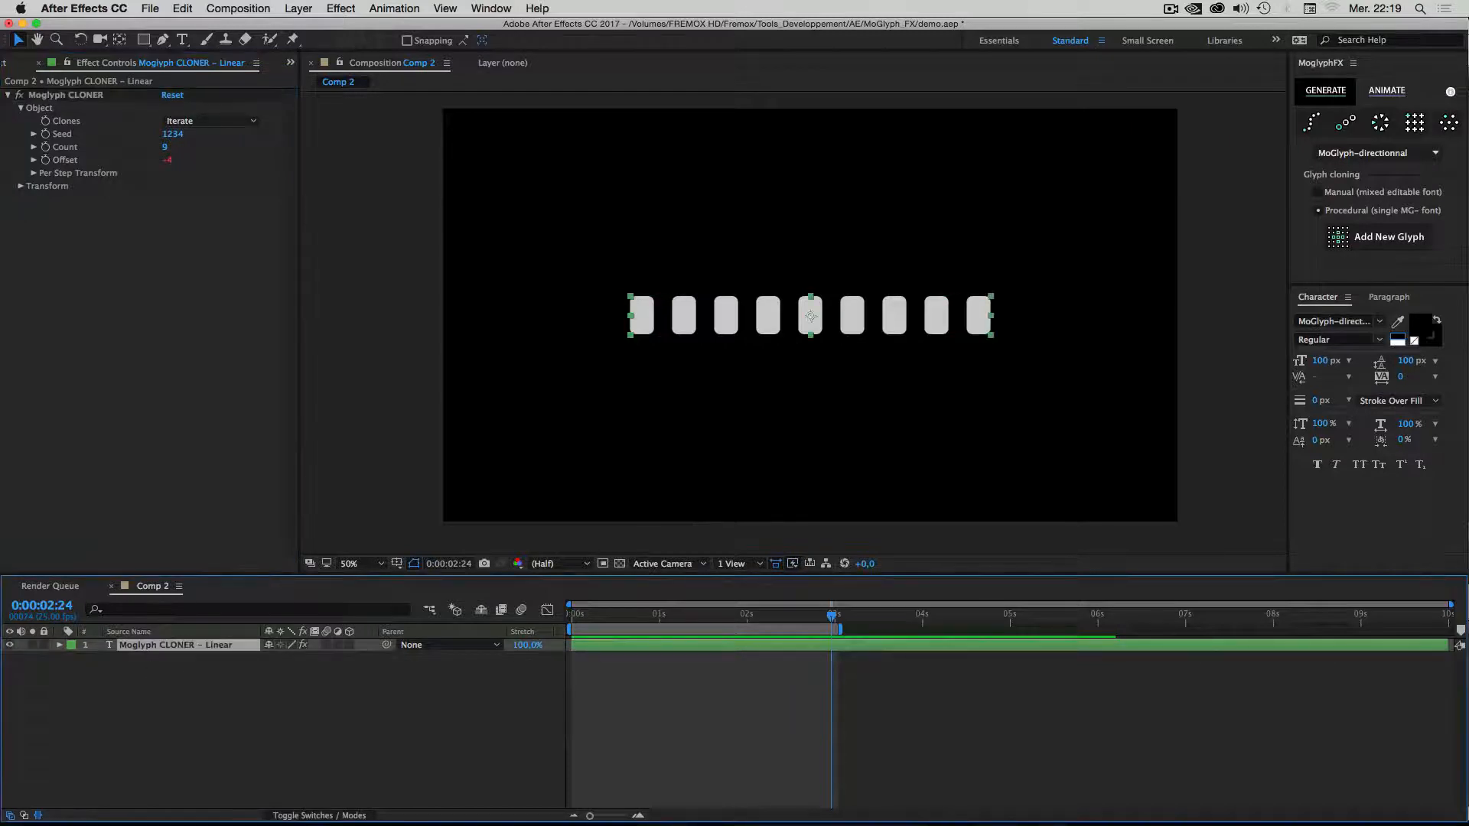
Bring up the glyph shape chooser for the linear cloner and move it clear of the row of clones.
left_click(1365, 252)
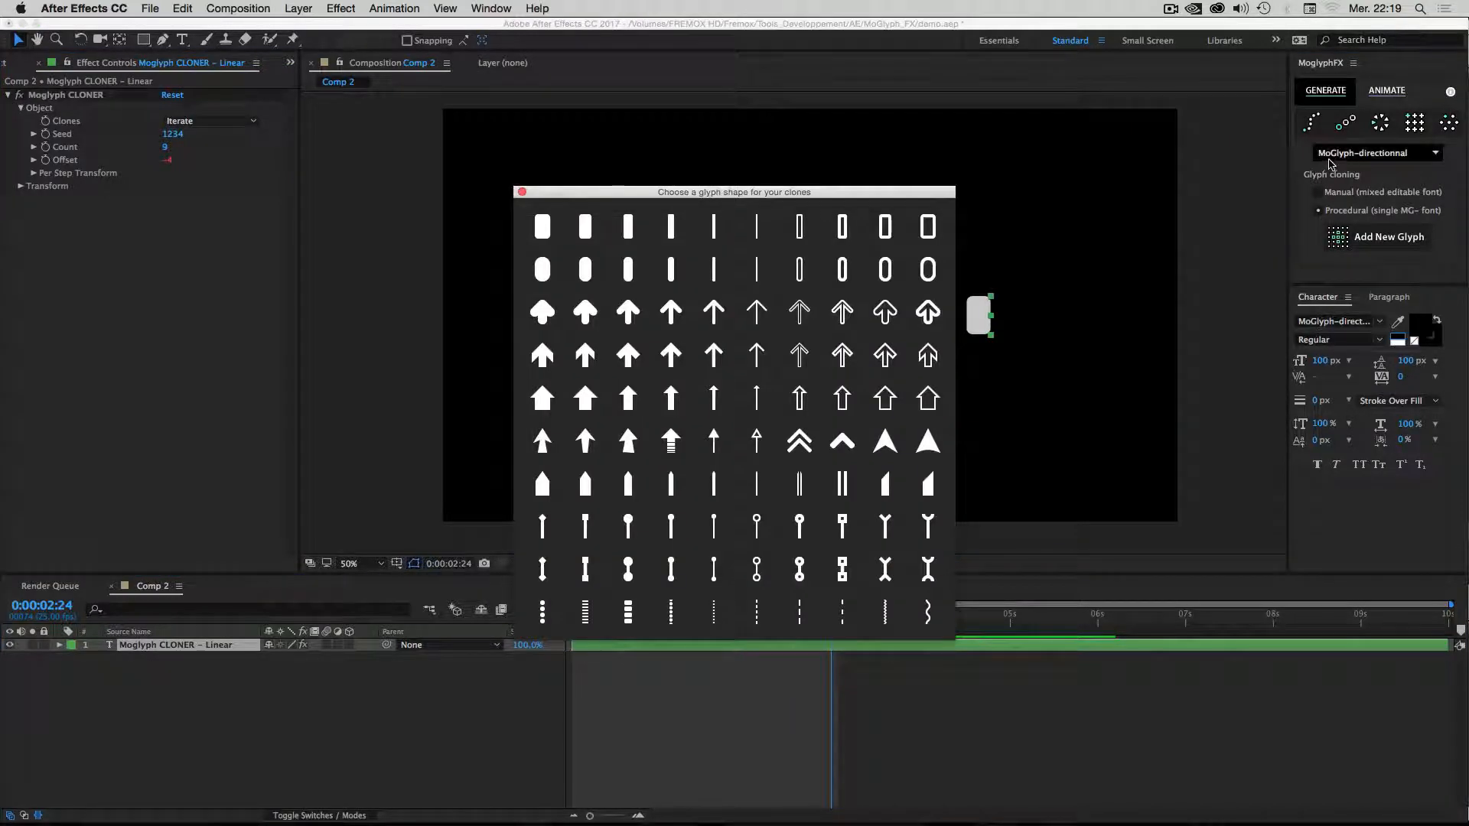
left_click_drag(875, 205, 1370, 153)
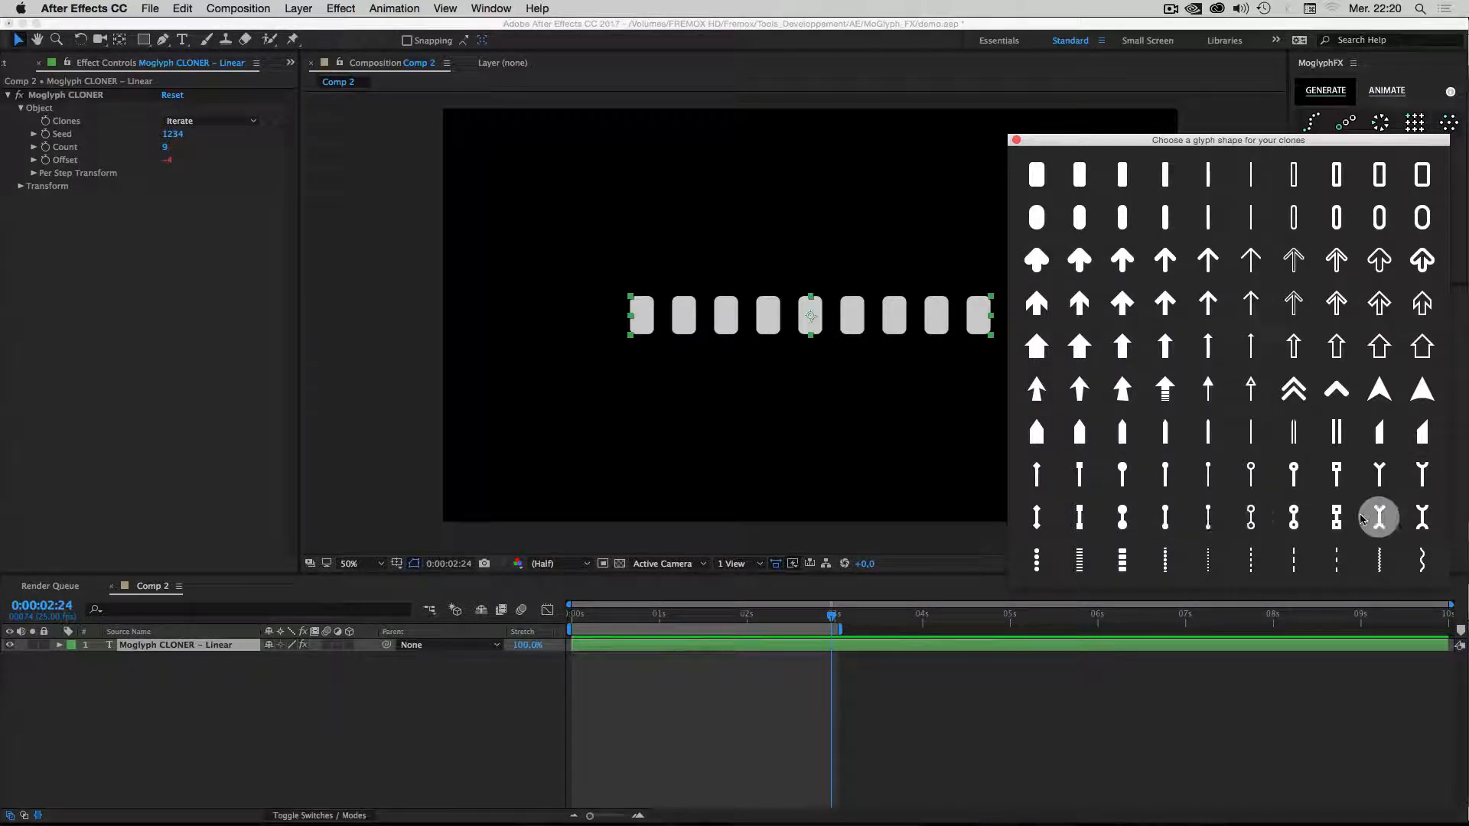
left_click_drag(1106, 142, 1098, 159)
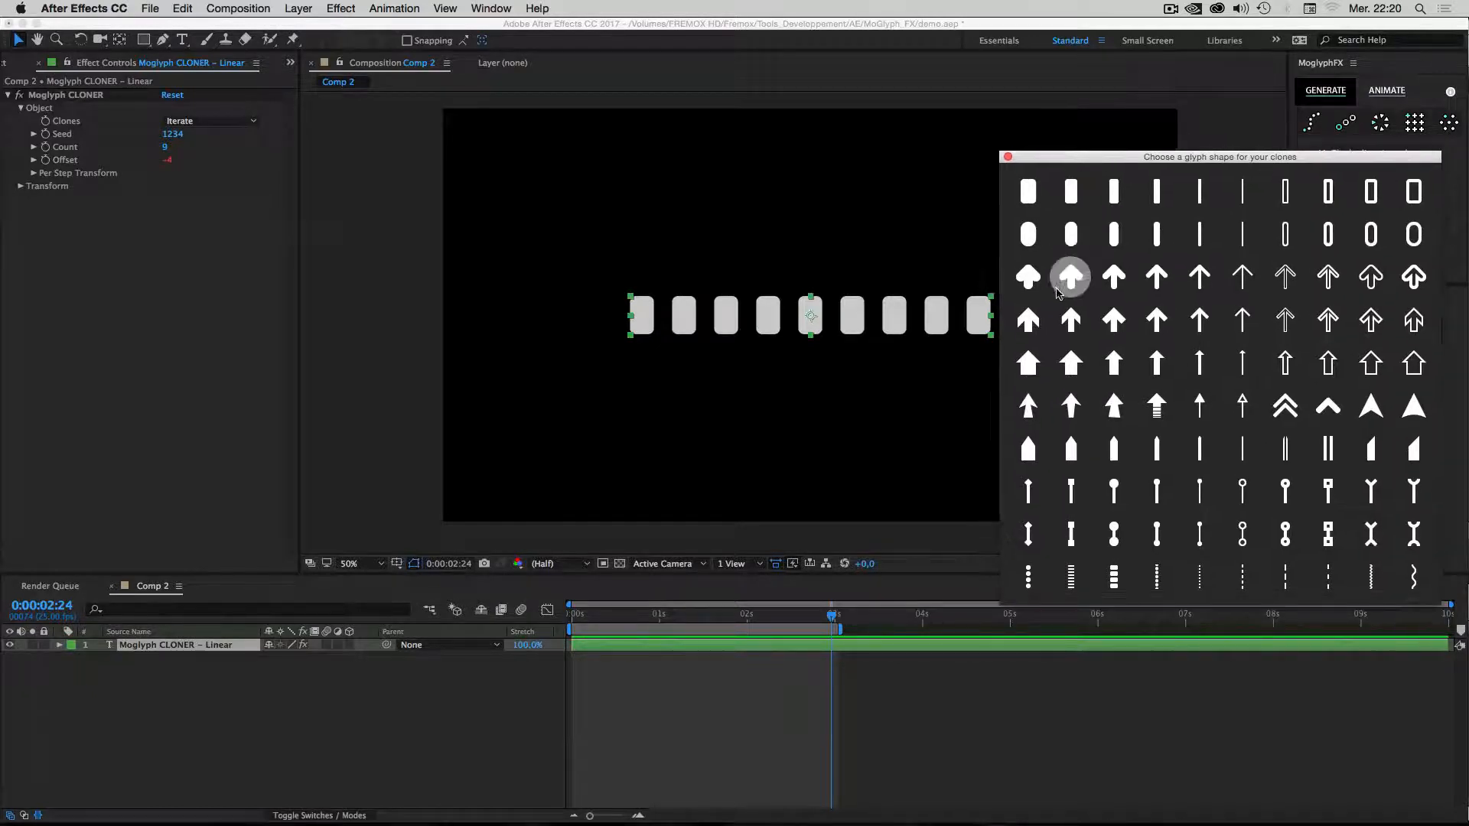
Try a thick arrow, an outlined arrow and a diamond-ended bar as clone glyphs, undoing each addition.
left_click(1114, 277)
left_click(1286, 276)
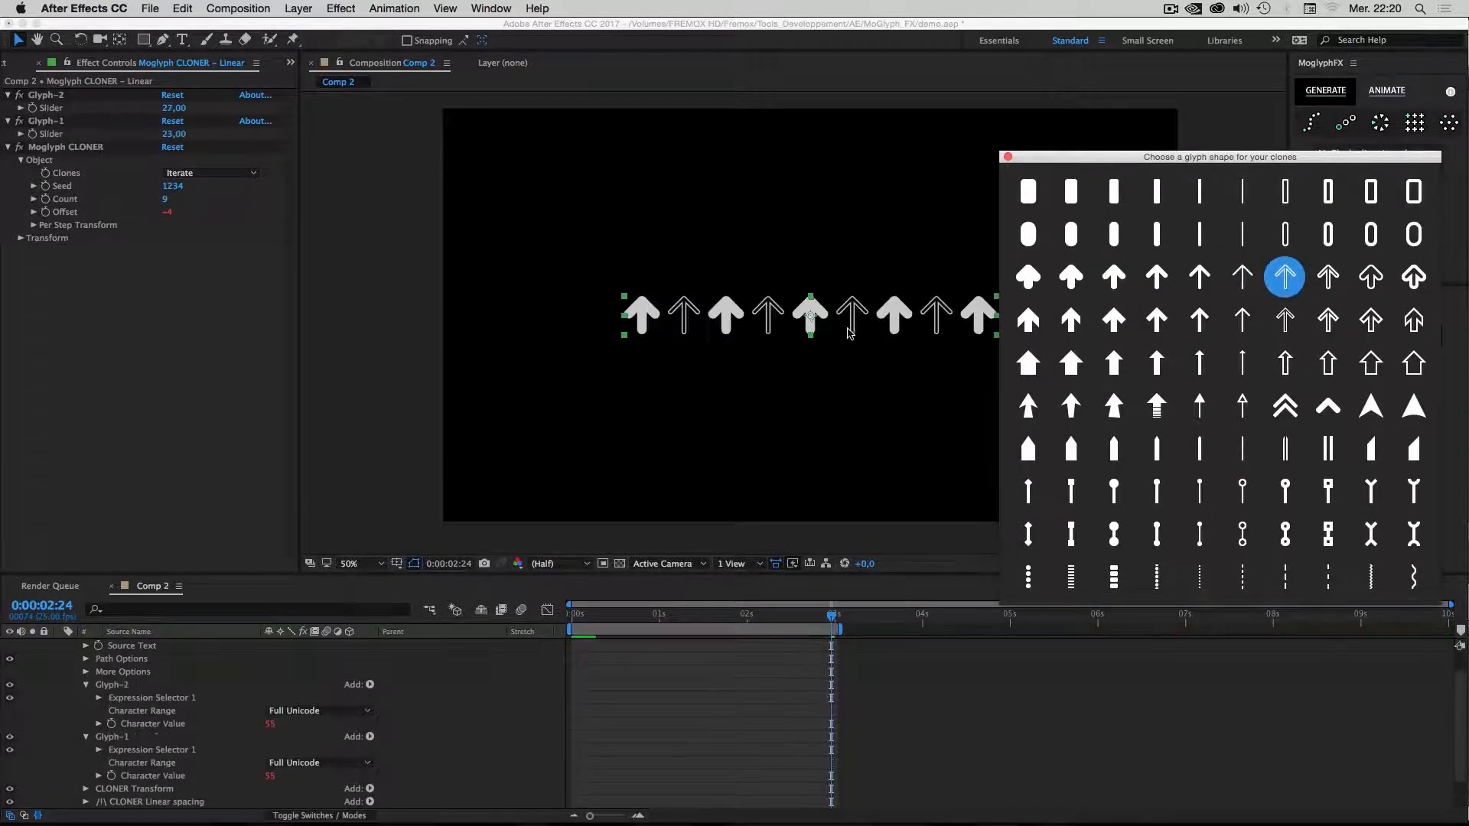
key("super+z")
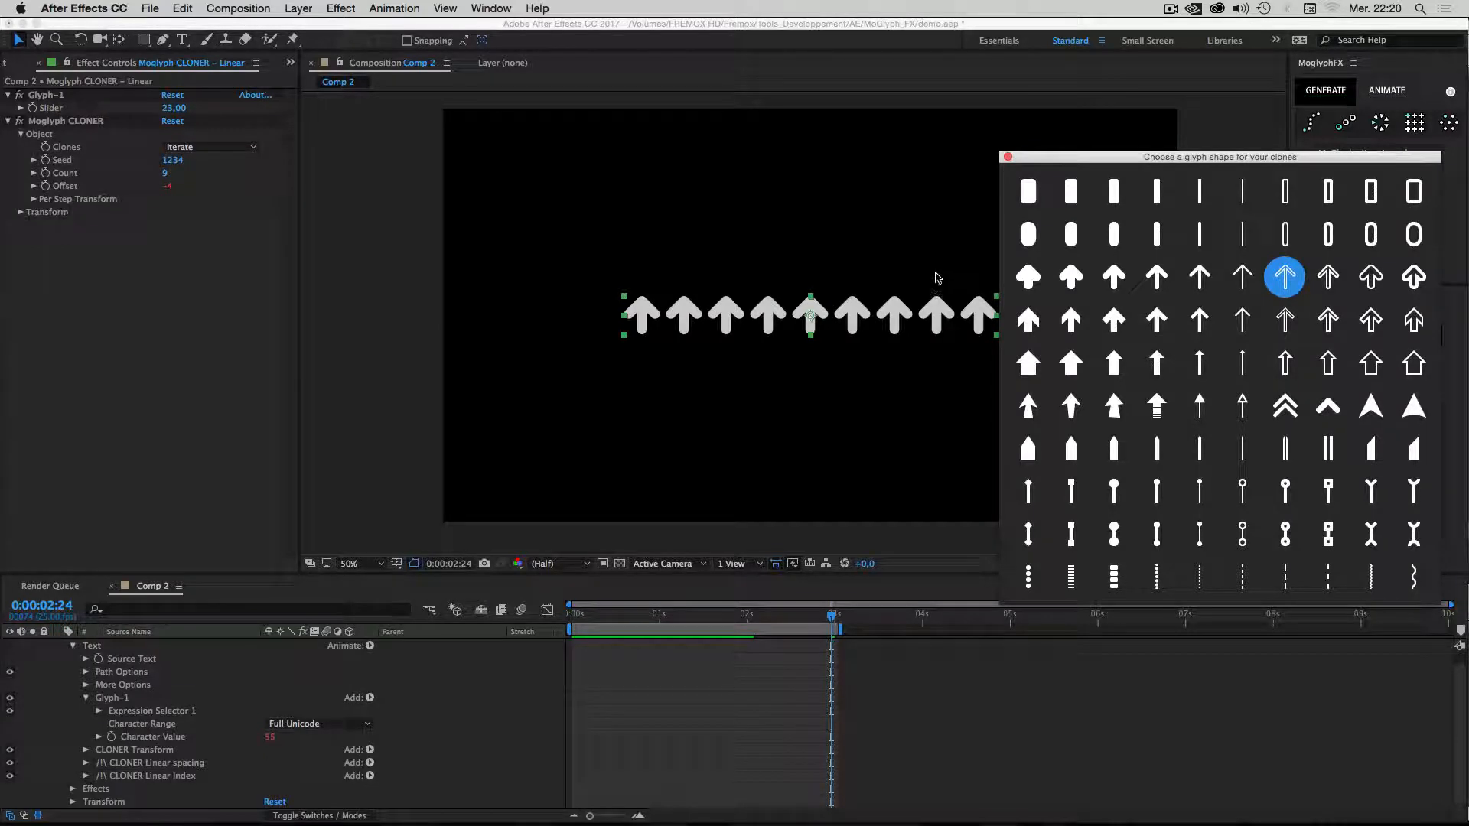
key("super+z")
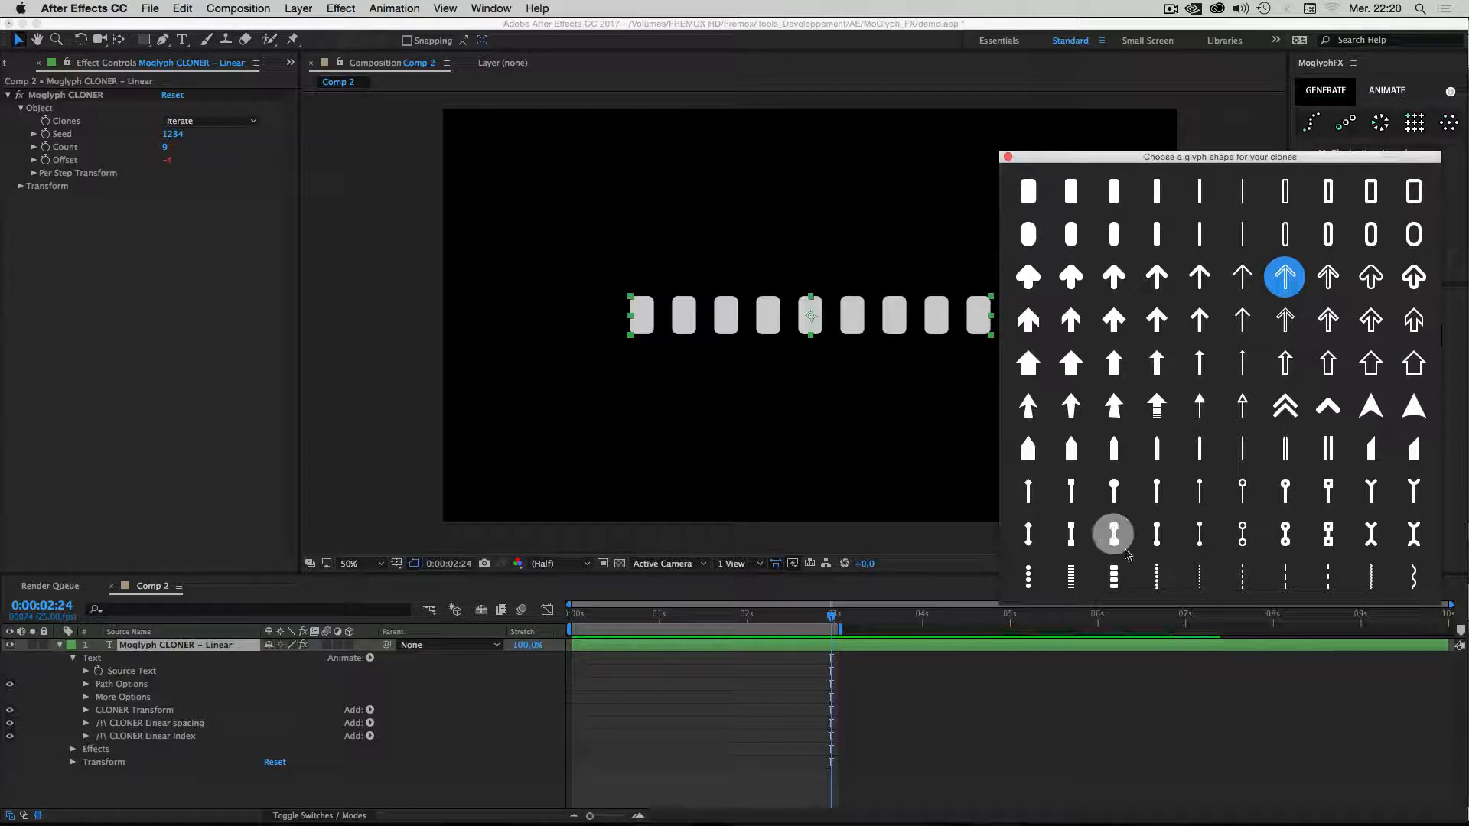
left_click(1027, 533)
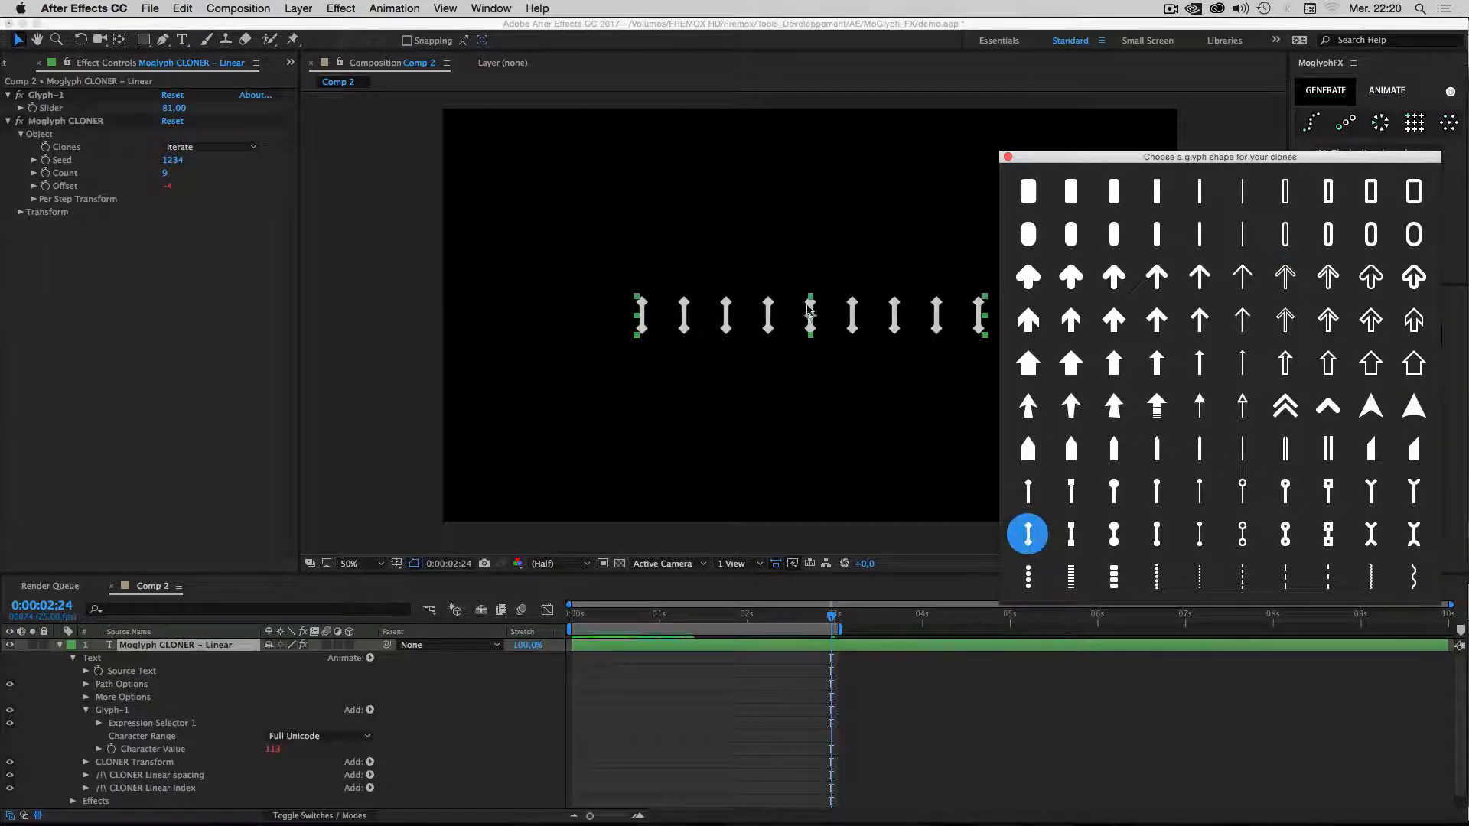
key("super+z")
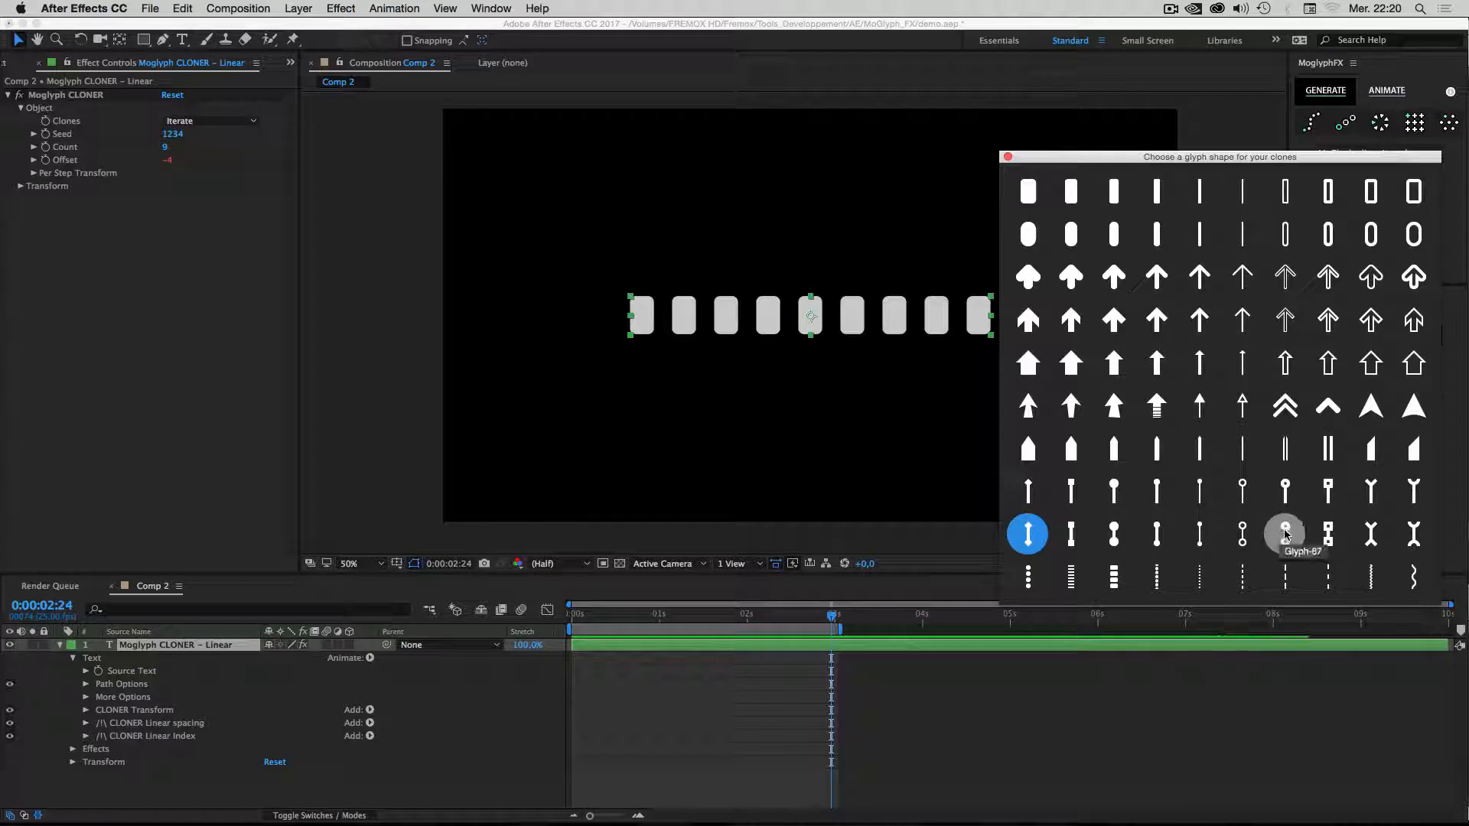
Apply the thin round-ended dumbbell glyph to the clones and close the glyph shape chooser.
left_click(1195, 534)
left_click(1008, 158)
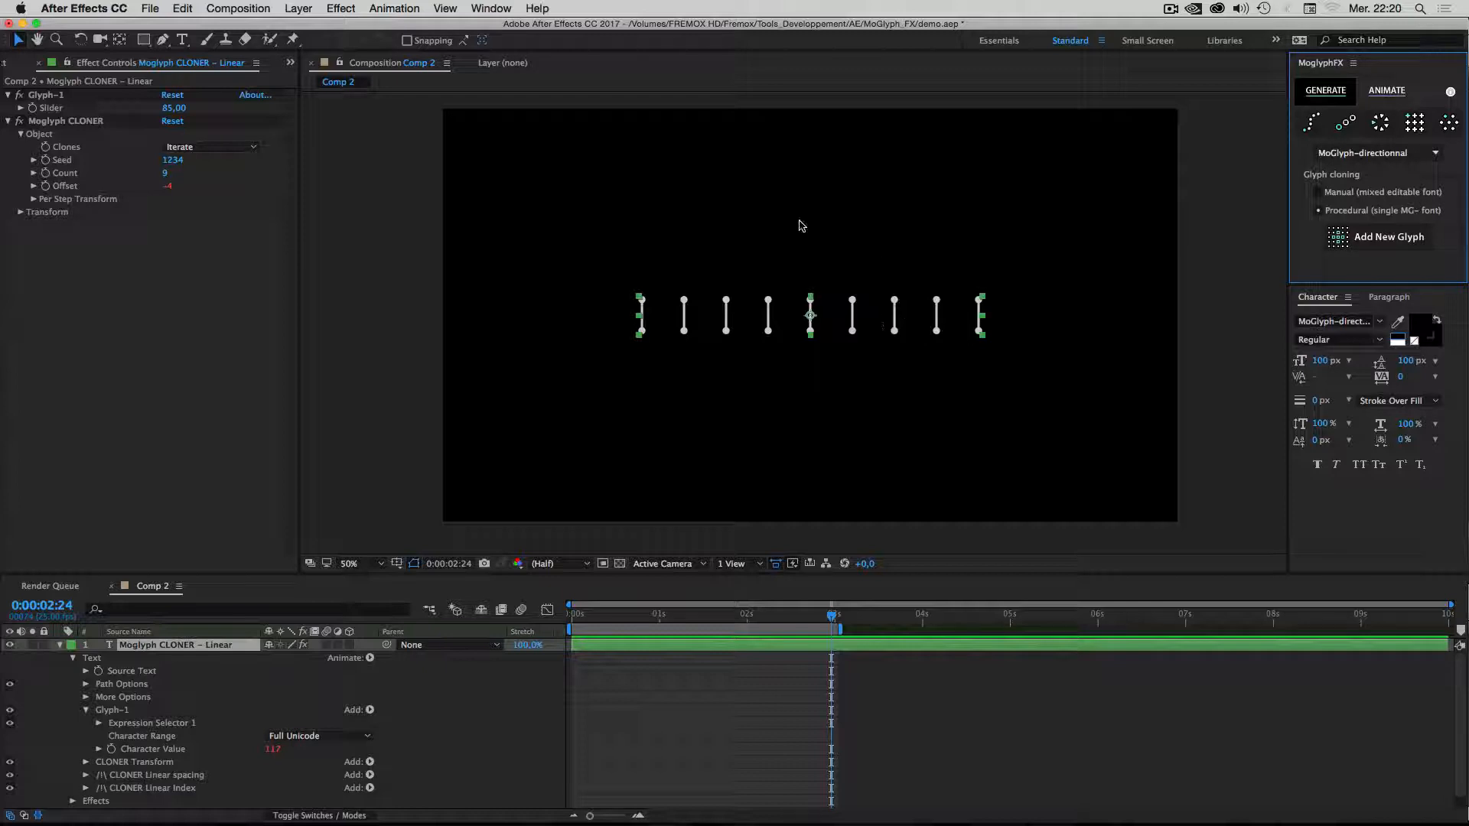
Reveal the cloner effect's Transform parameters and enable Per-character 3D for the linear cloner's text.
left_click(21, 213)
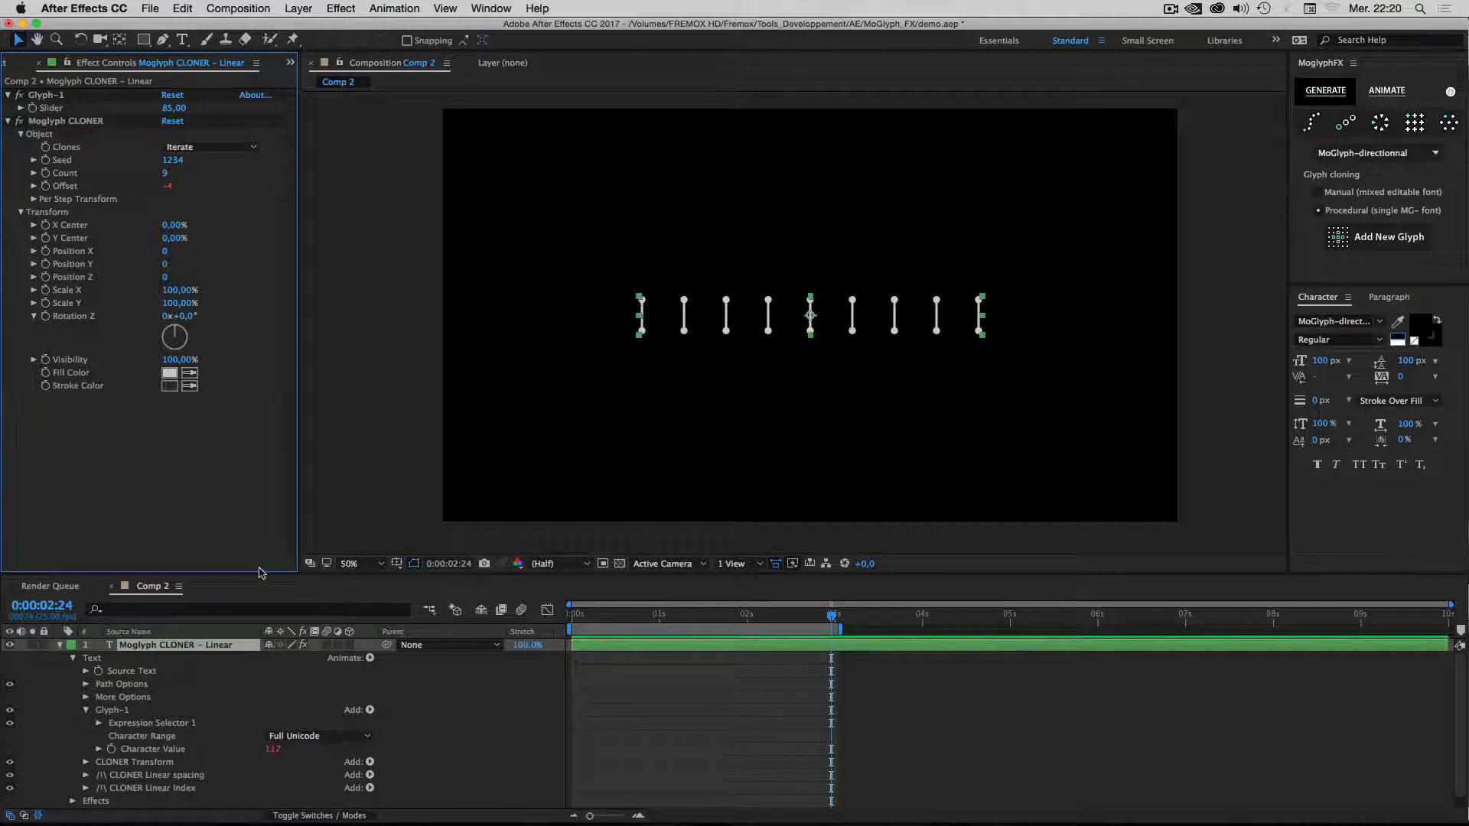
left_click(370, 659)
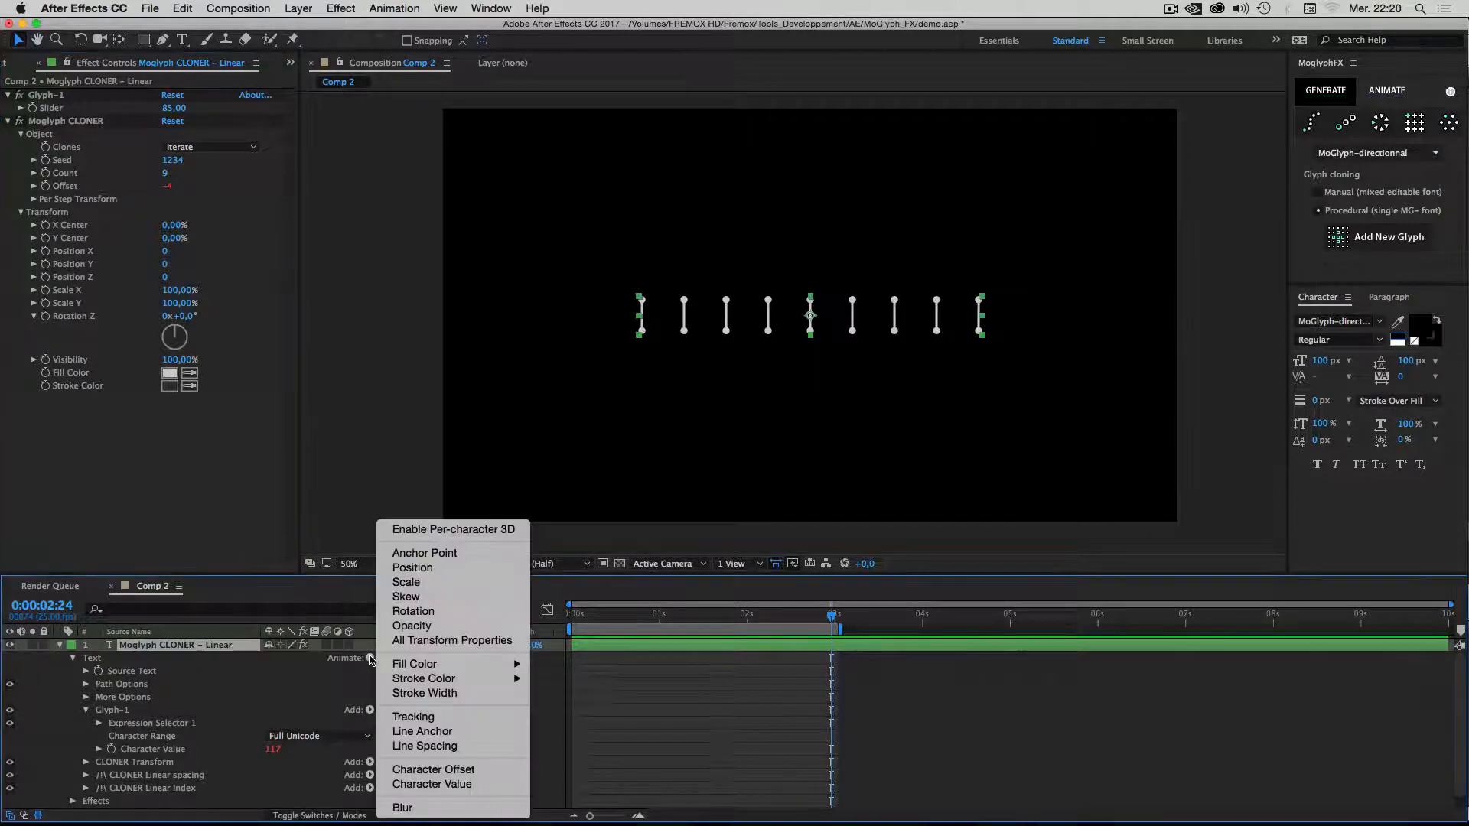
left_click(50, 673)
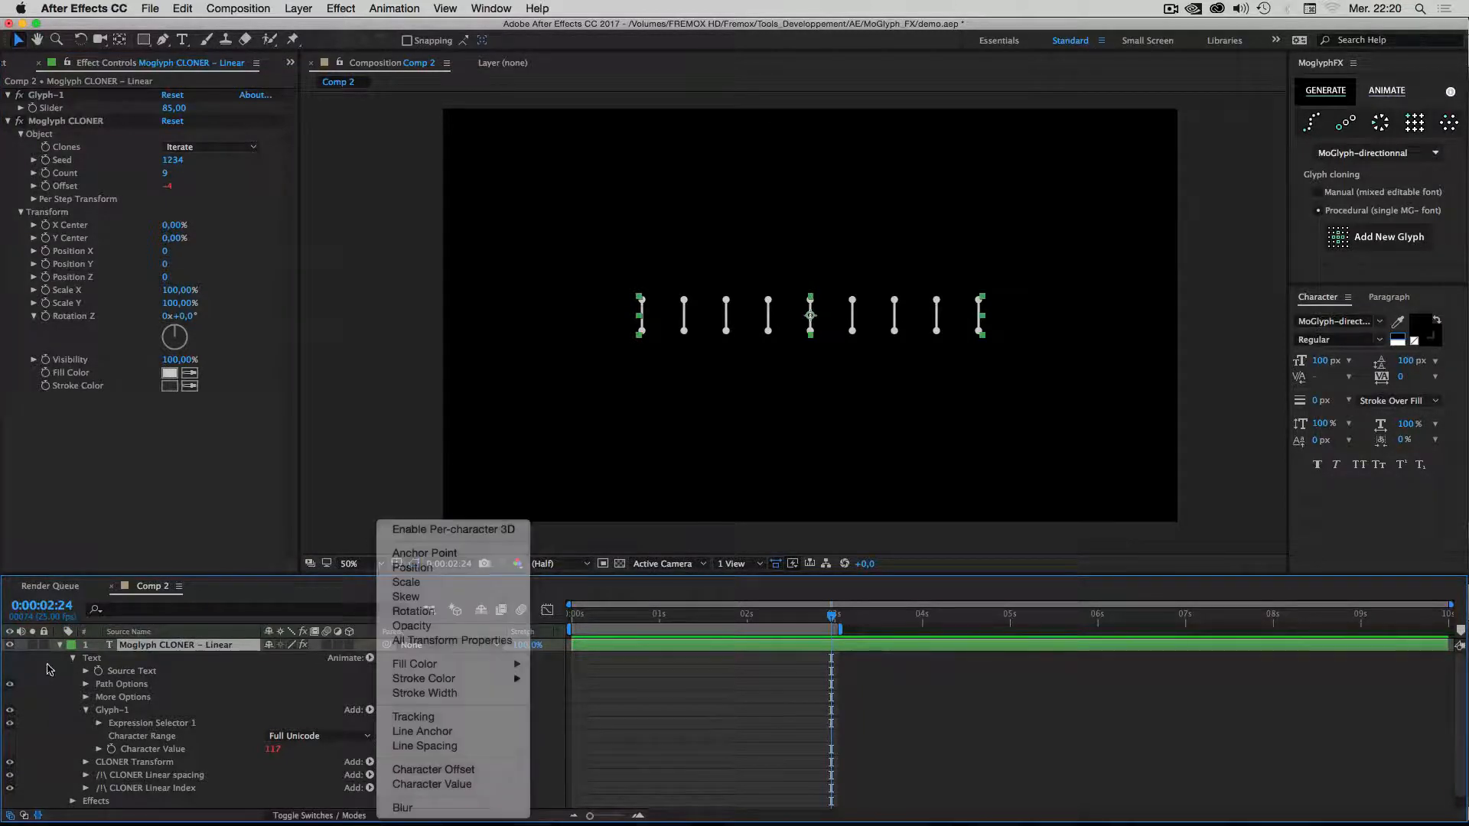
left_click(371, 658)
left_click(402, 529)
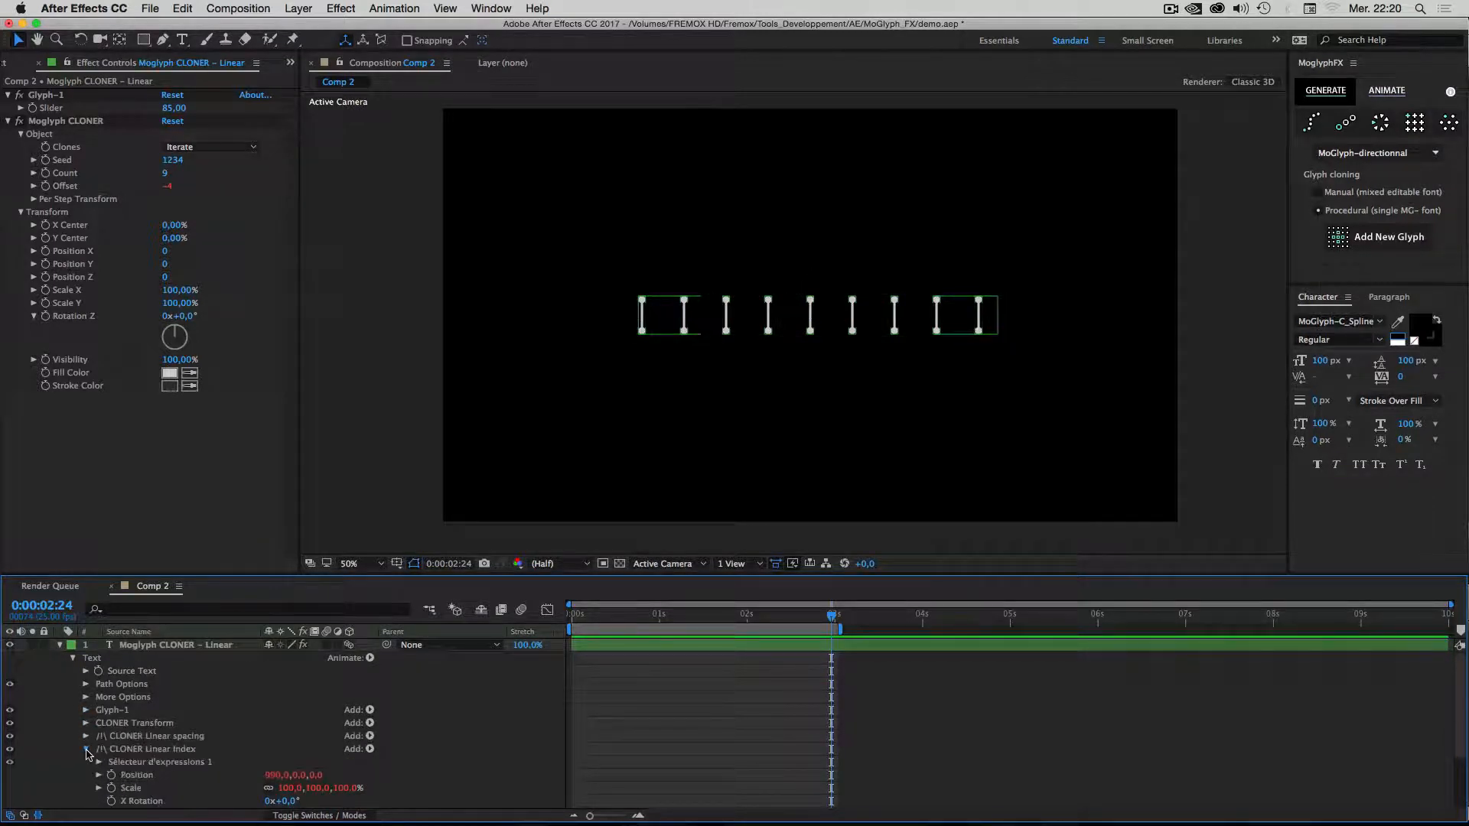
left_click(87, 750)
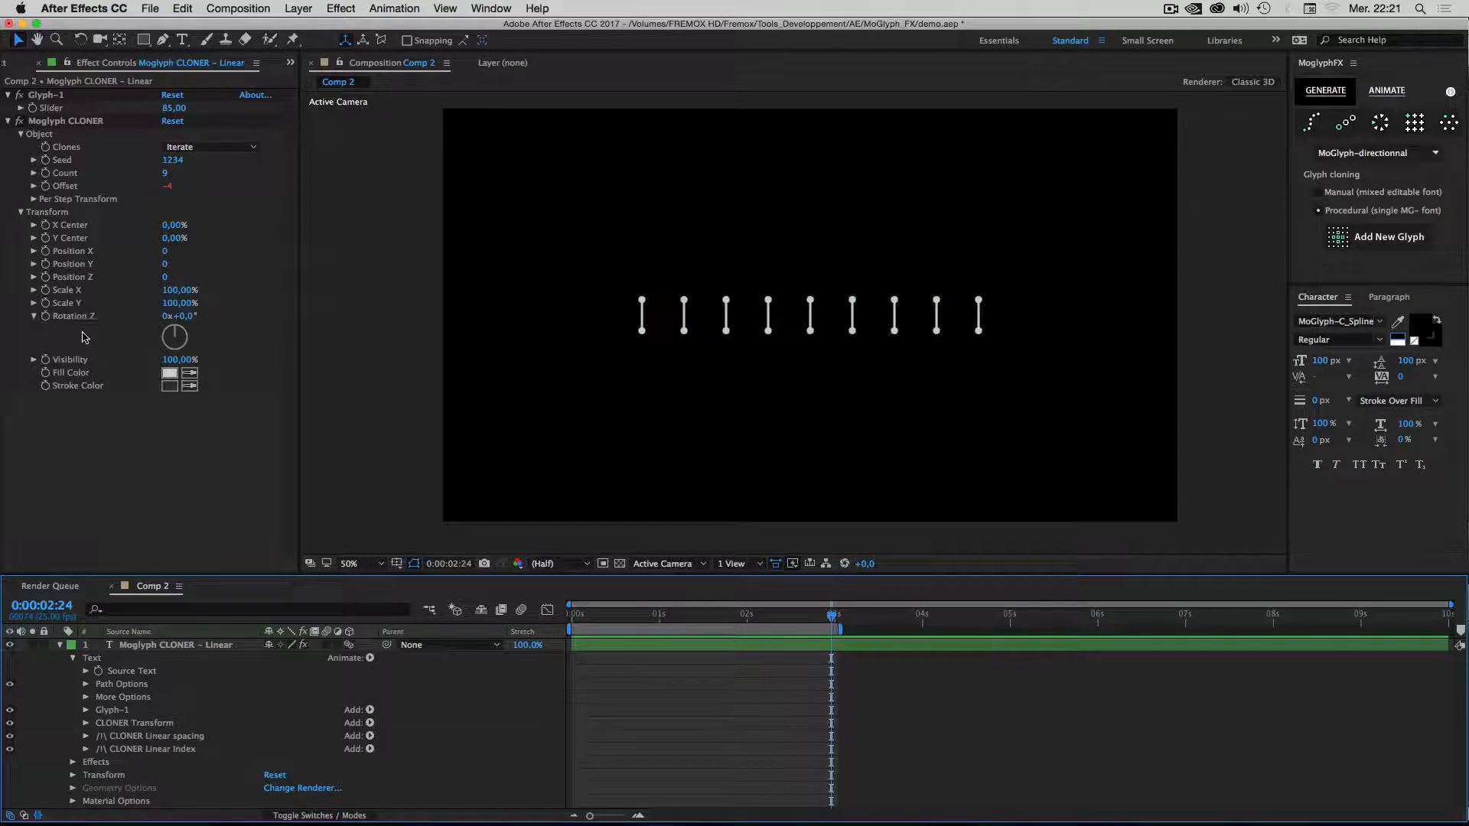
Try a Rotation Z of -57° in the cloner effect's Transform and undo it.
left_click(70, 322)
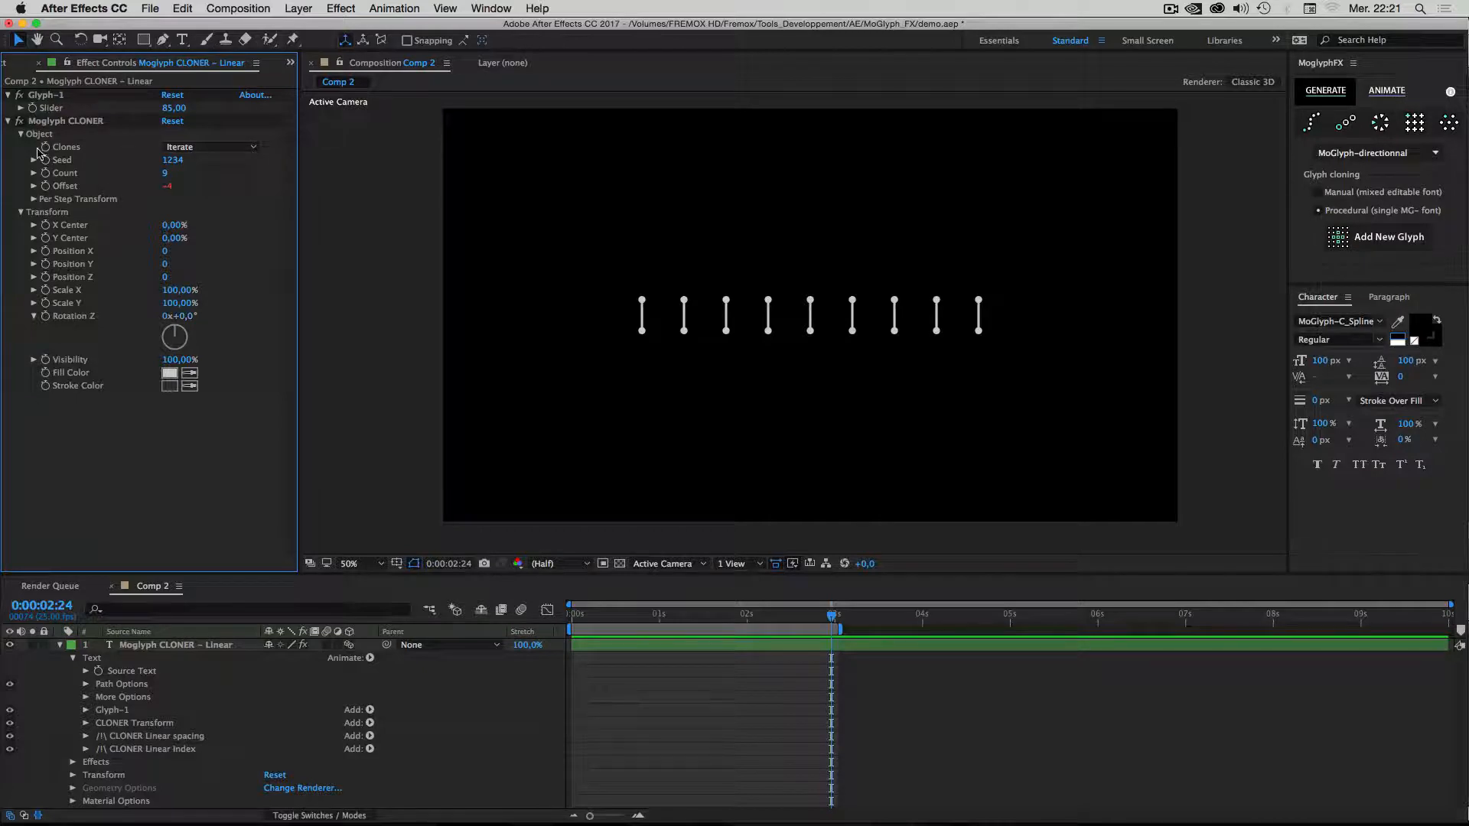
left_click_drag(186, 316, 157, 320)
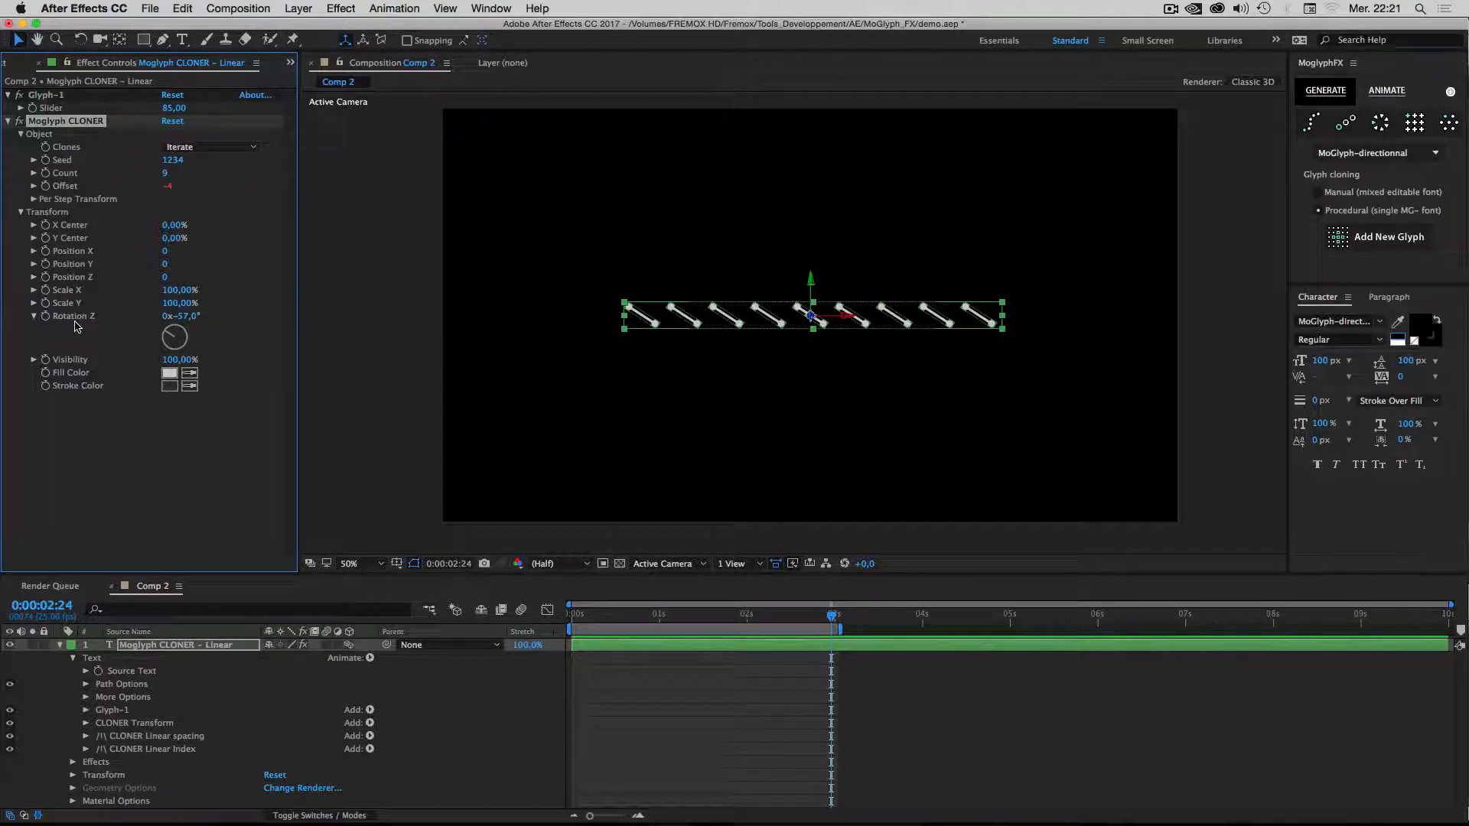
key("super+z")
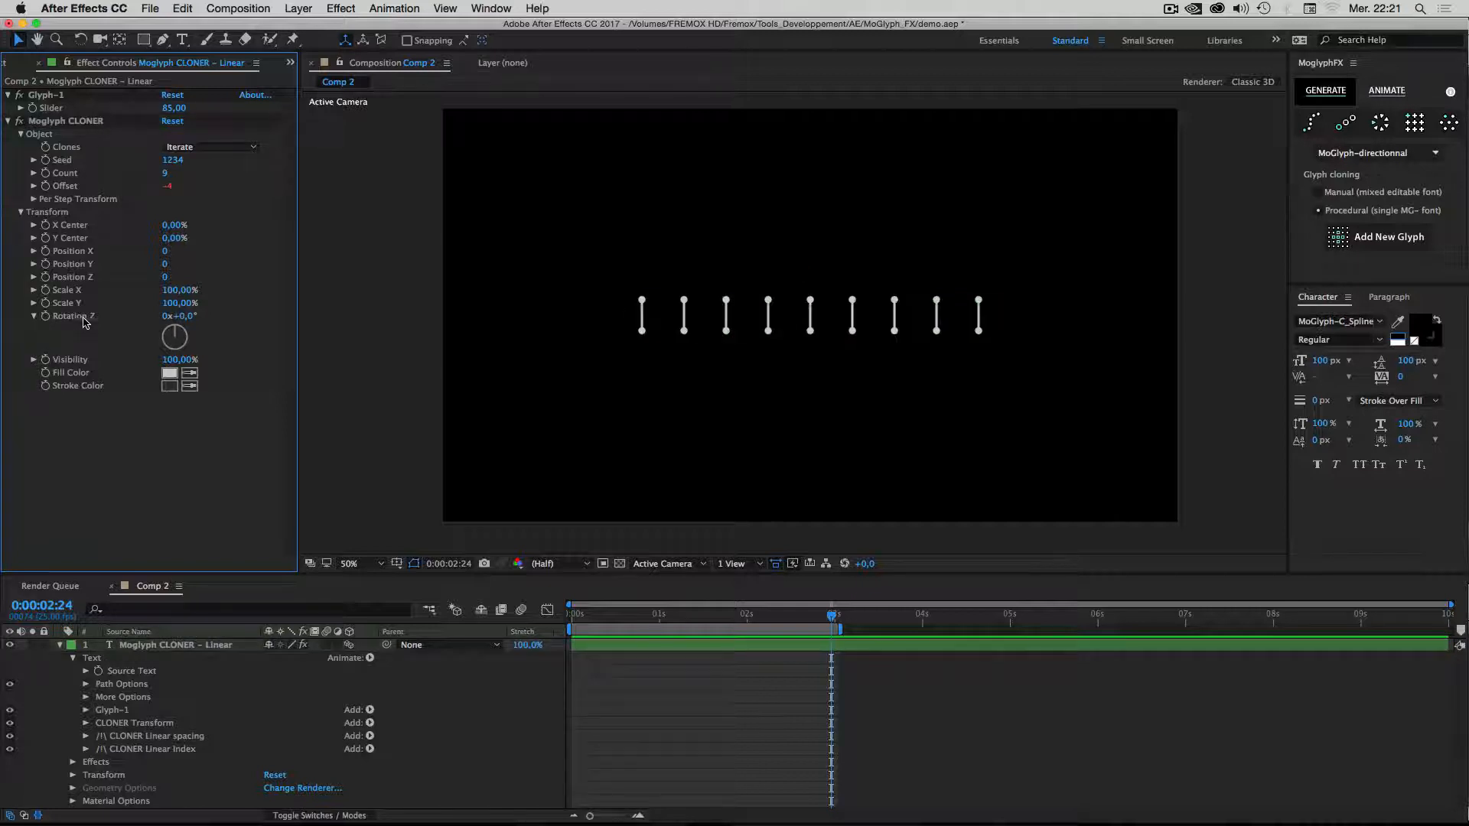
Reveal the CLONER Transform animator's properties within the linear cloner layer's Text group.
left_click(127, 650)
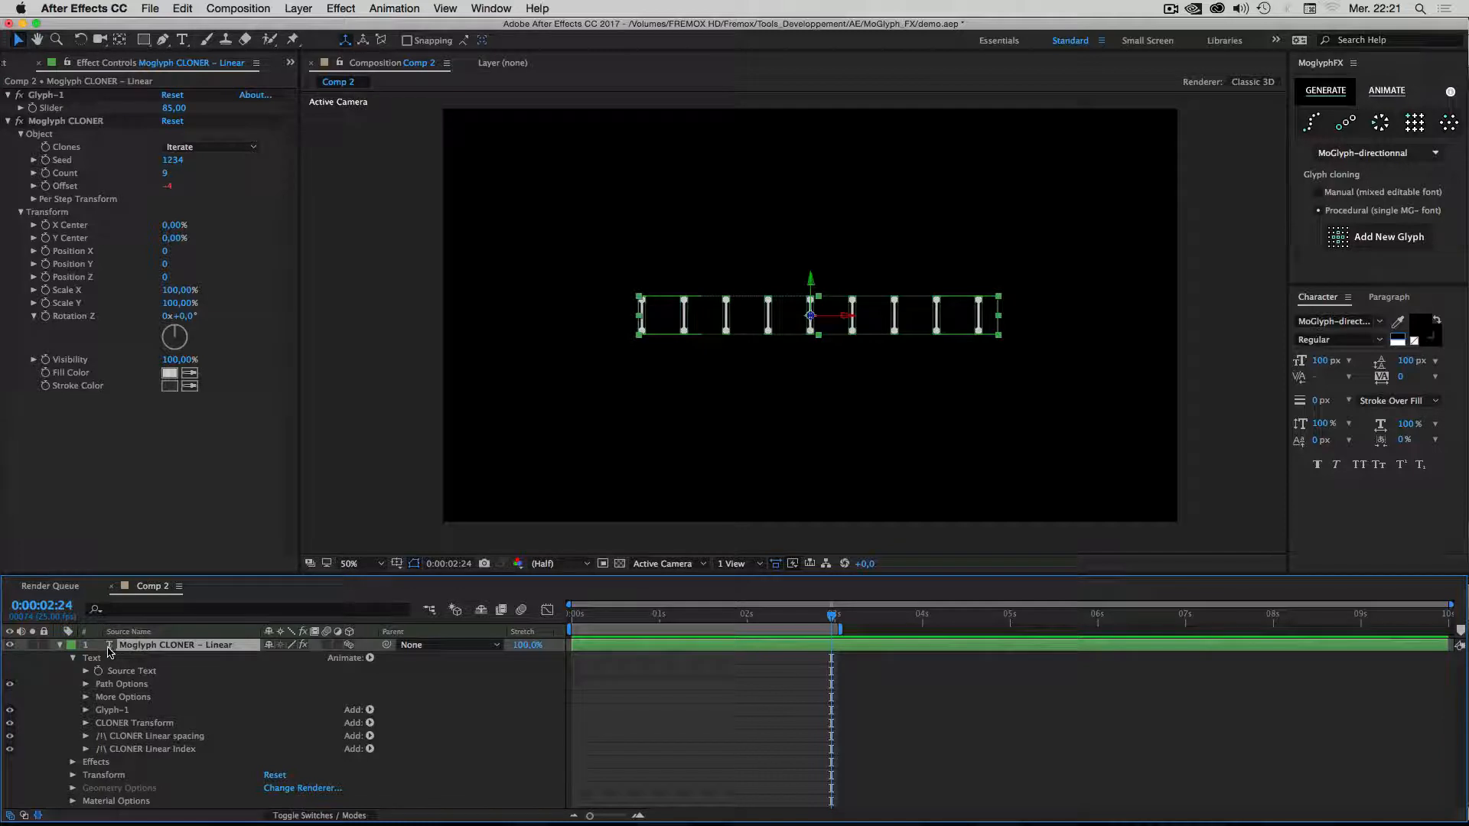
left_click(58, 679)
left_click(59, 646)
left_click(59, 645)
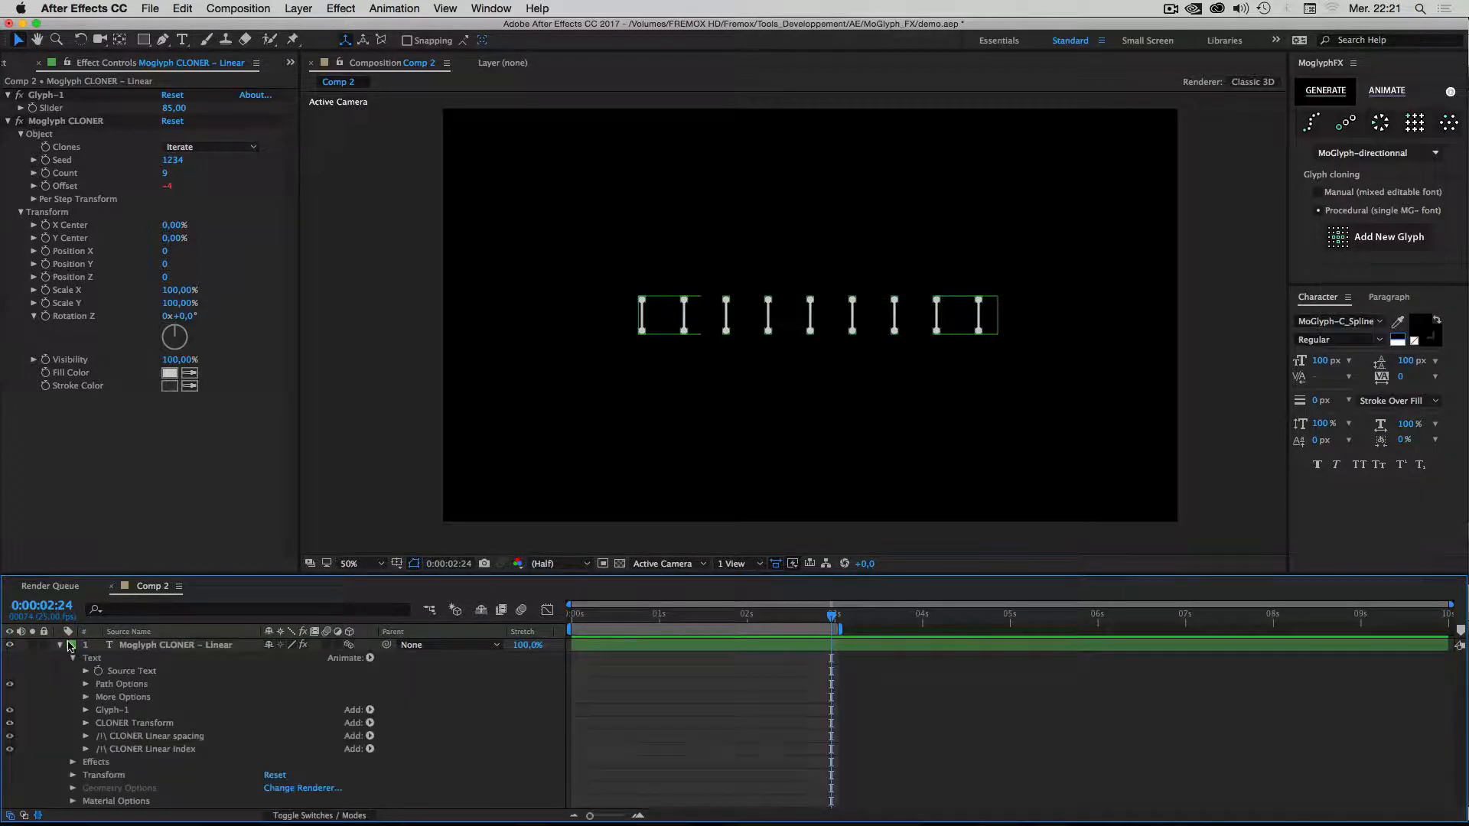
left_click(72, 658)
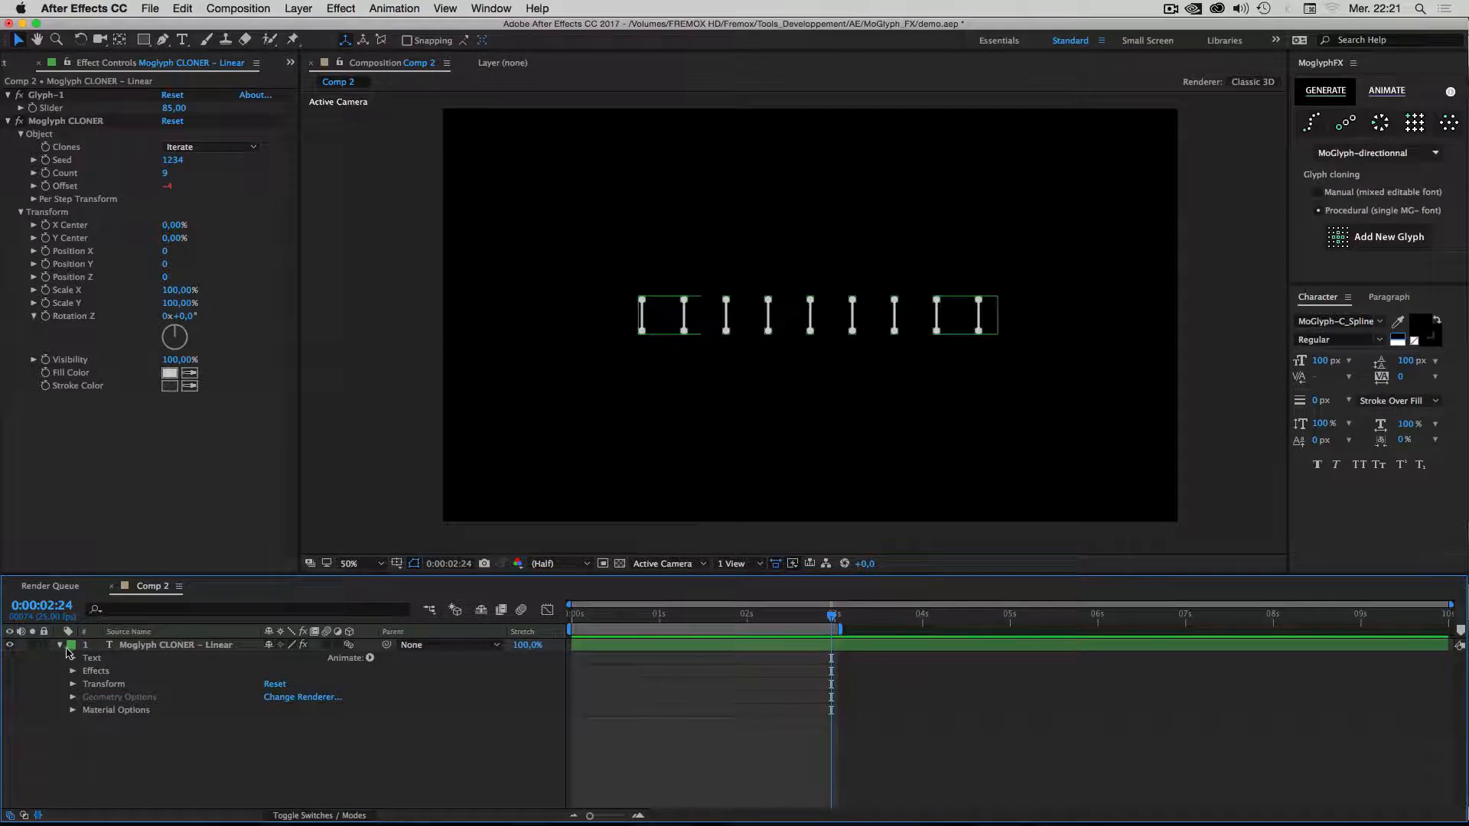
left_click(73, 660)
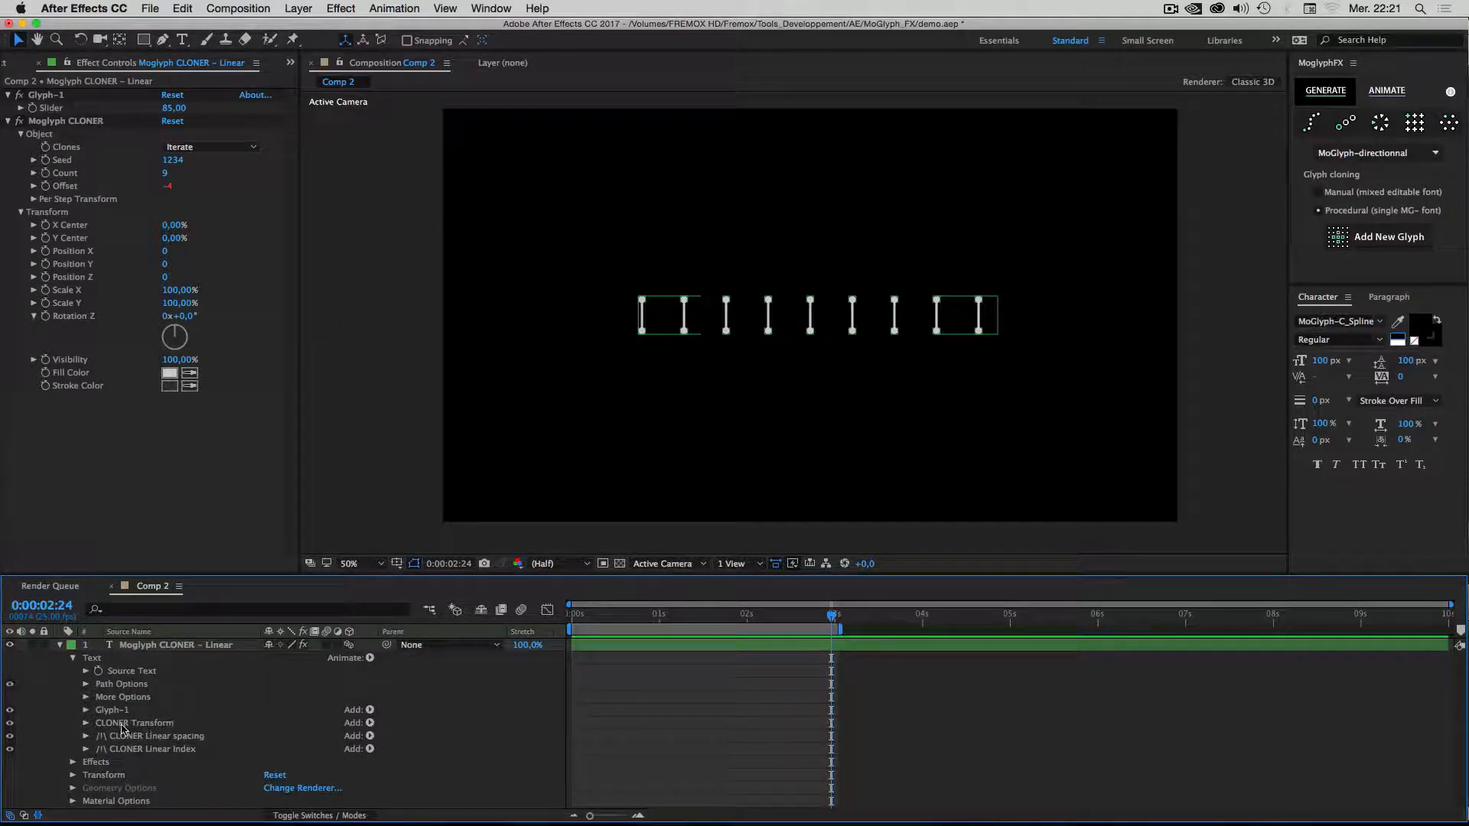
left_click(123, 724)
left_click(85, 723)
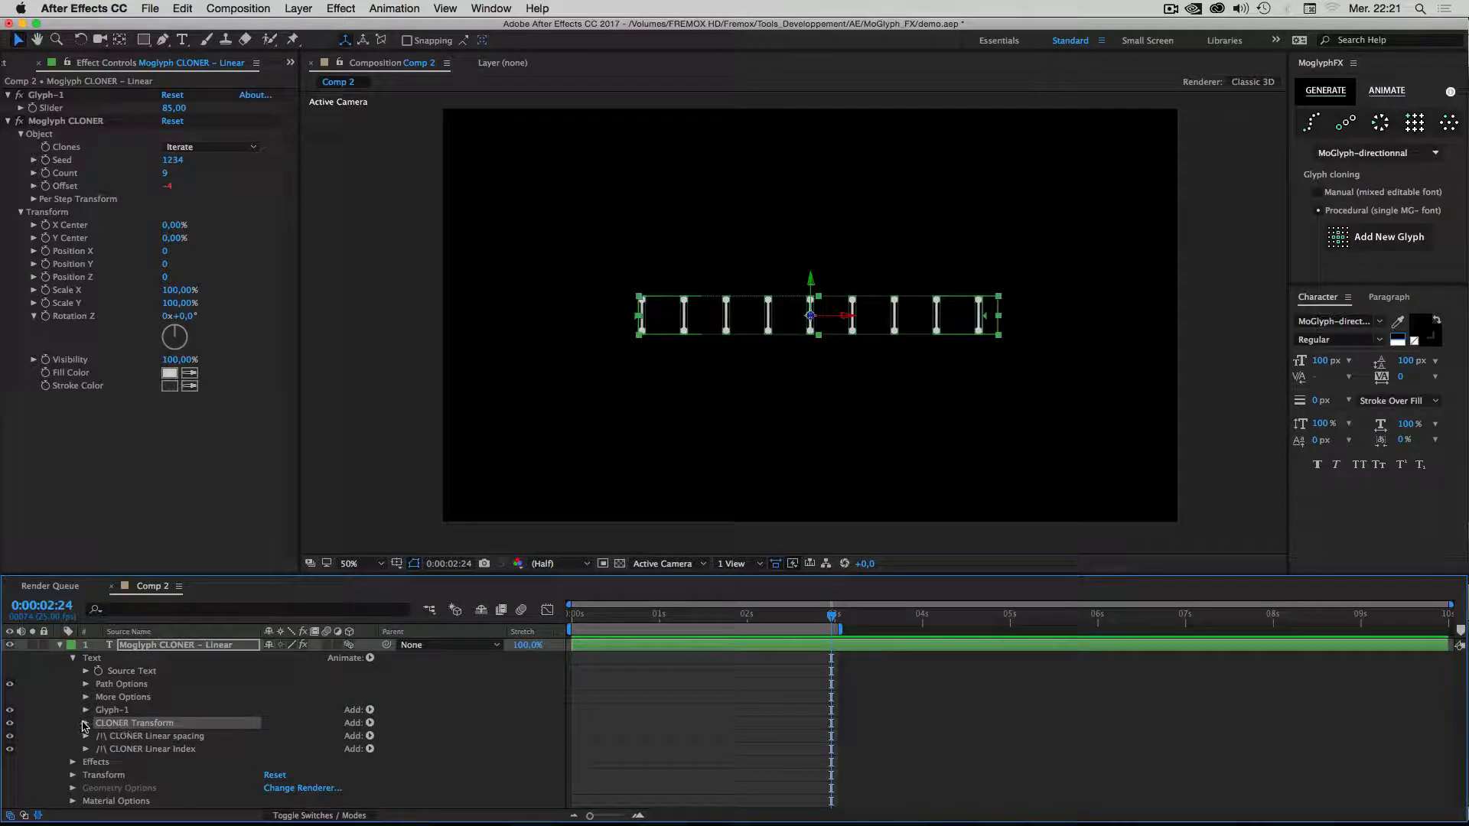
scroll(204, 724, "down", 1)
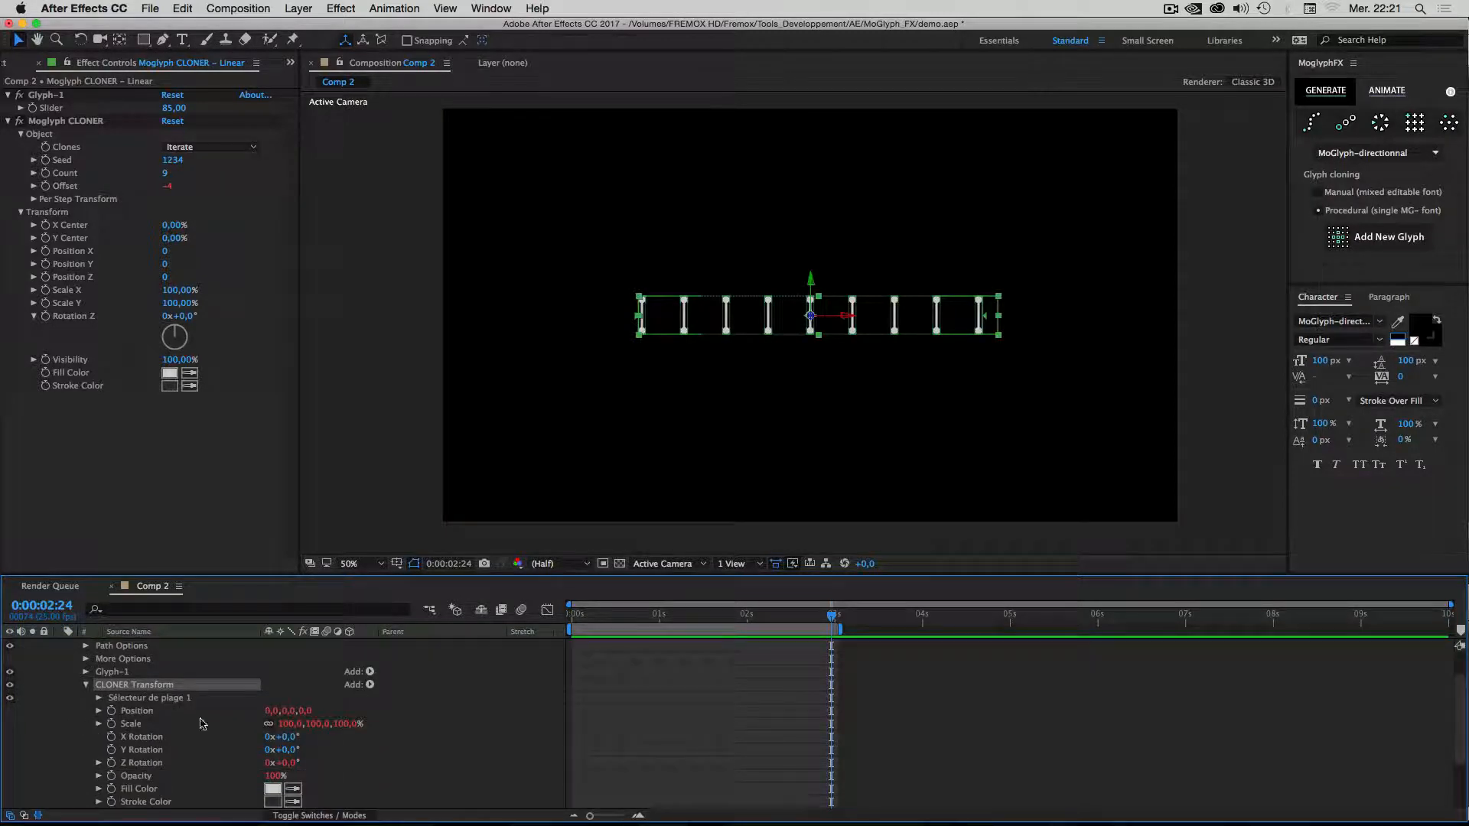
Examine the properties that can be added to the CLONER Transform animator, including Rotation, without adding one.
left_click(369, 684)
mouse_move(406, 685)
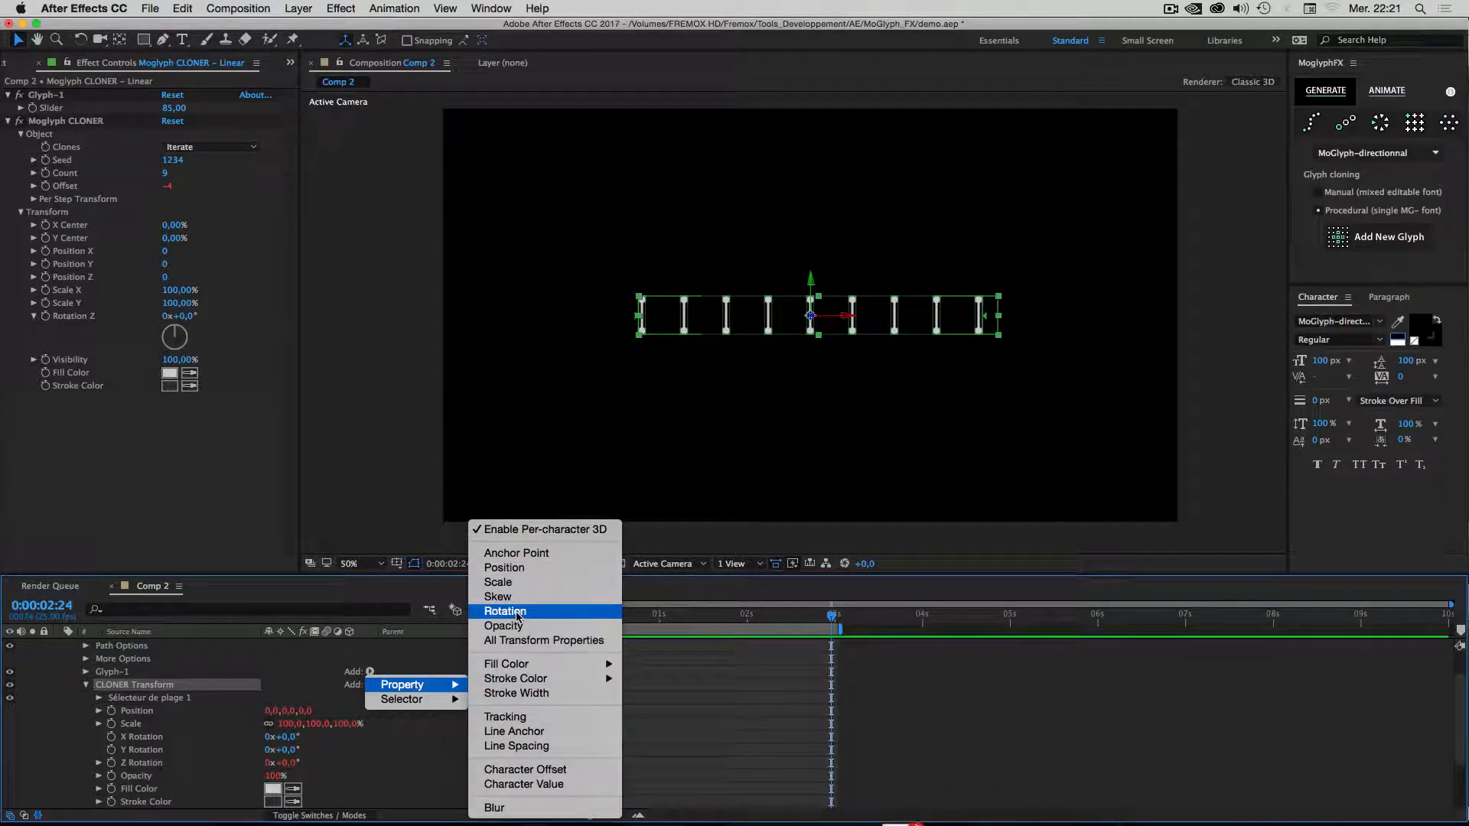
left_click(314, 689)
scroll(377, 697, "up", 2)
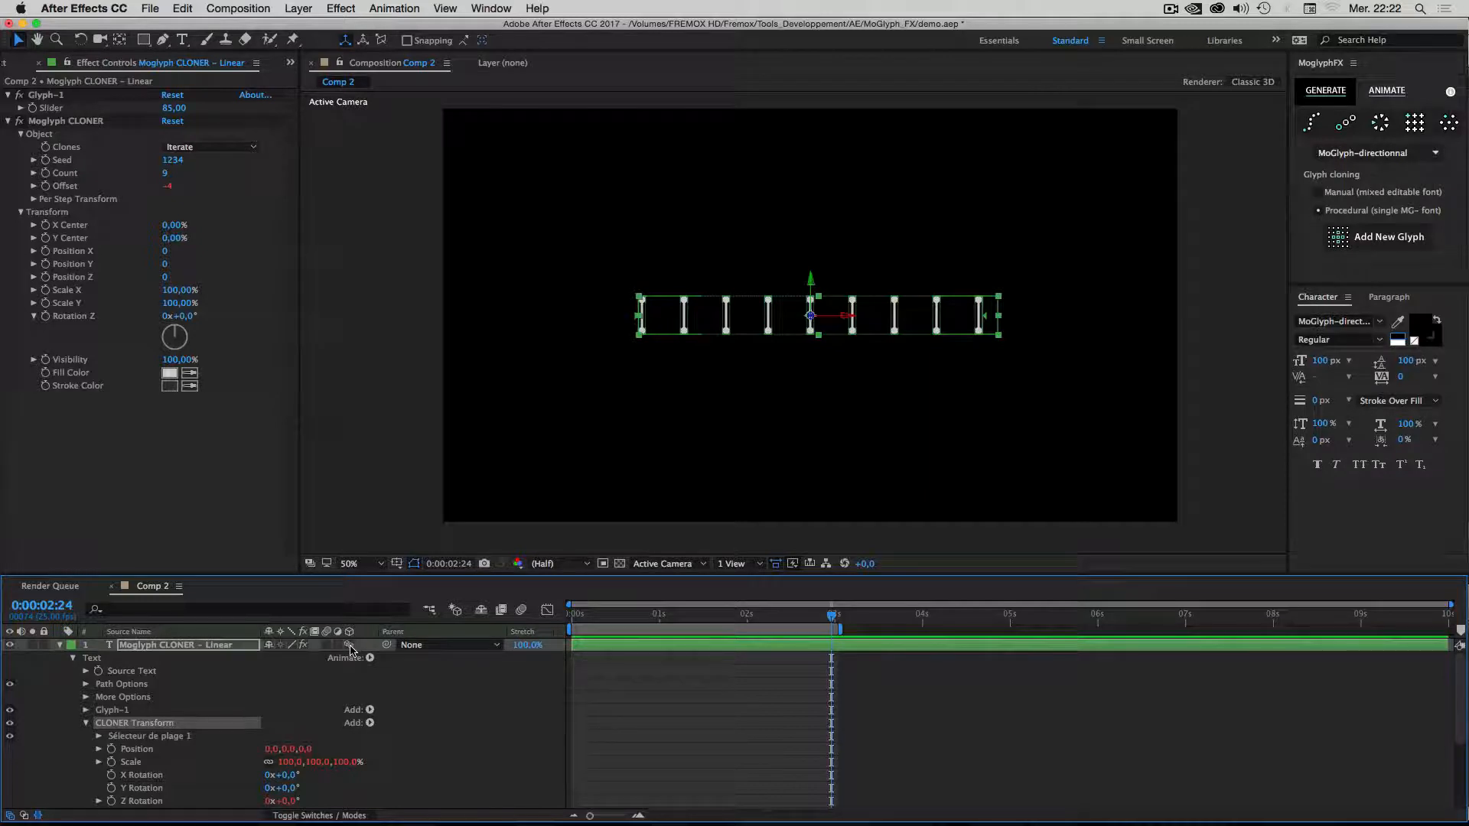
left_click(58, 739)
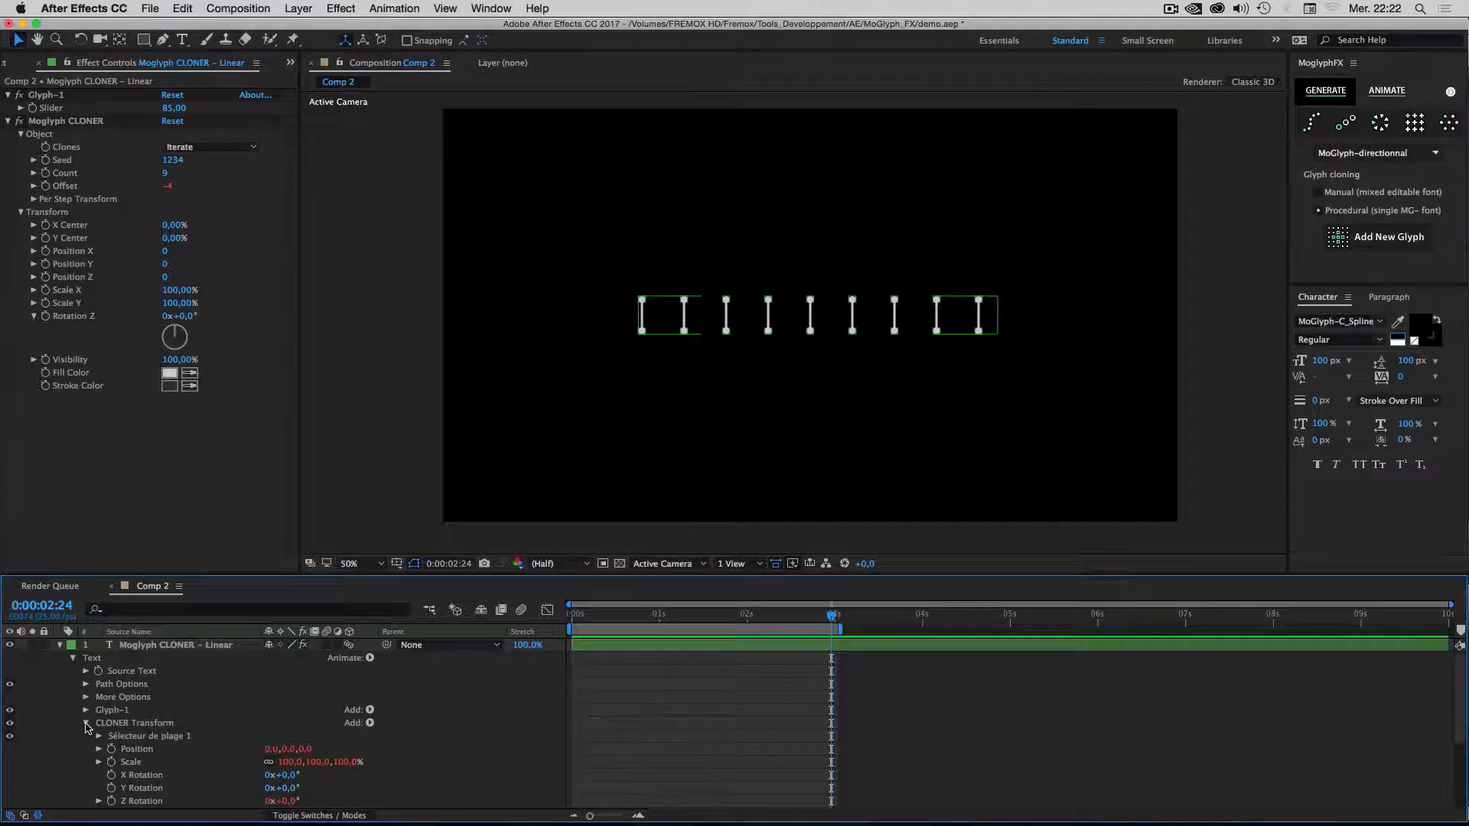
left_click(86, 723)
left_click(86, 723)
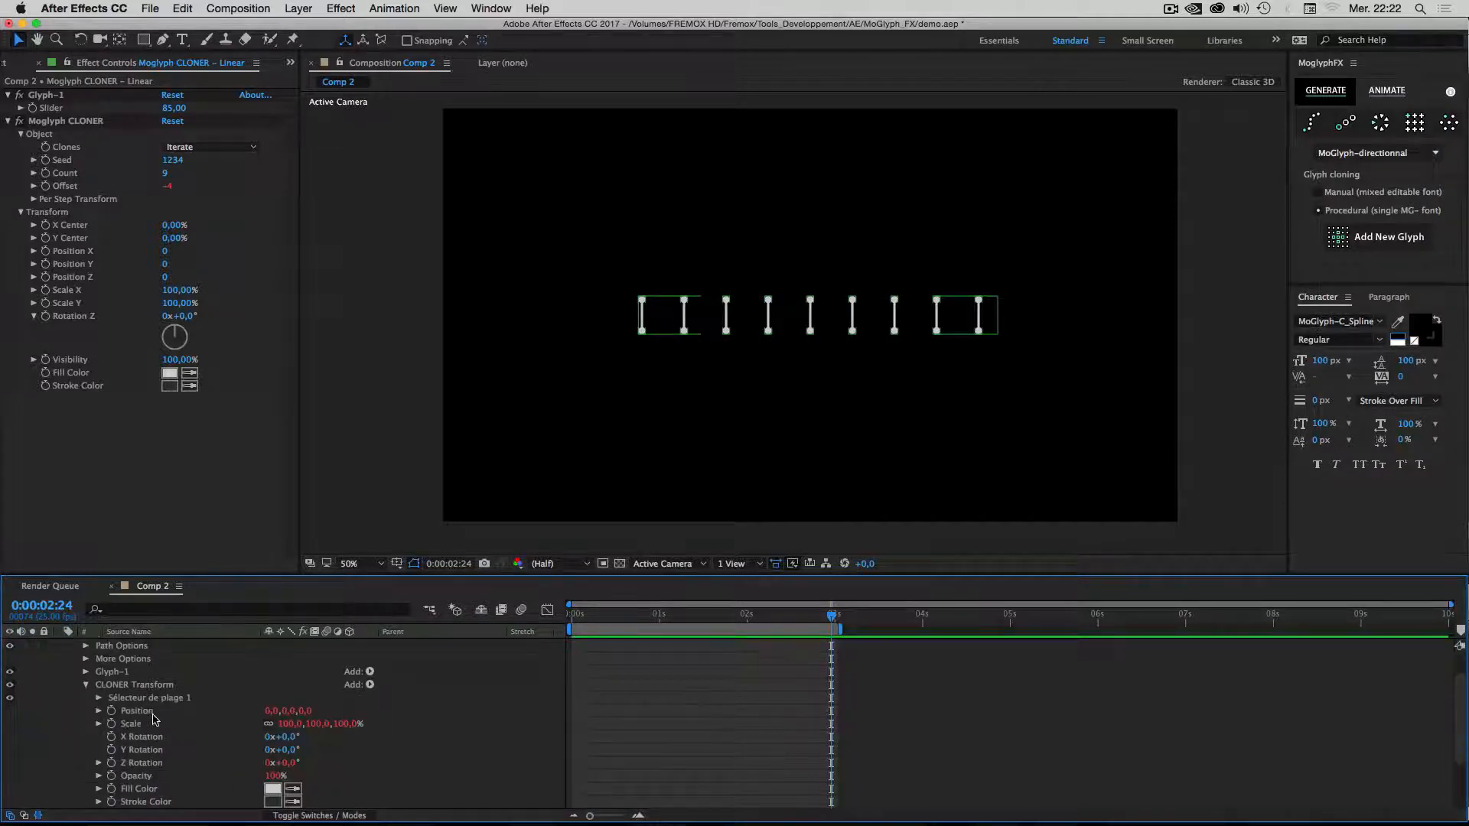
Try an X Rotation of 201° on the CLONER Transform animator, undo it, and set the X Rotation to 186°.
scroll(153, 730, "down", 1)
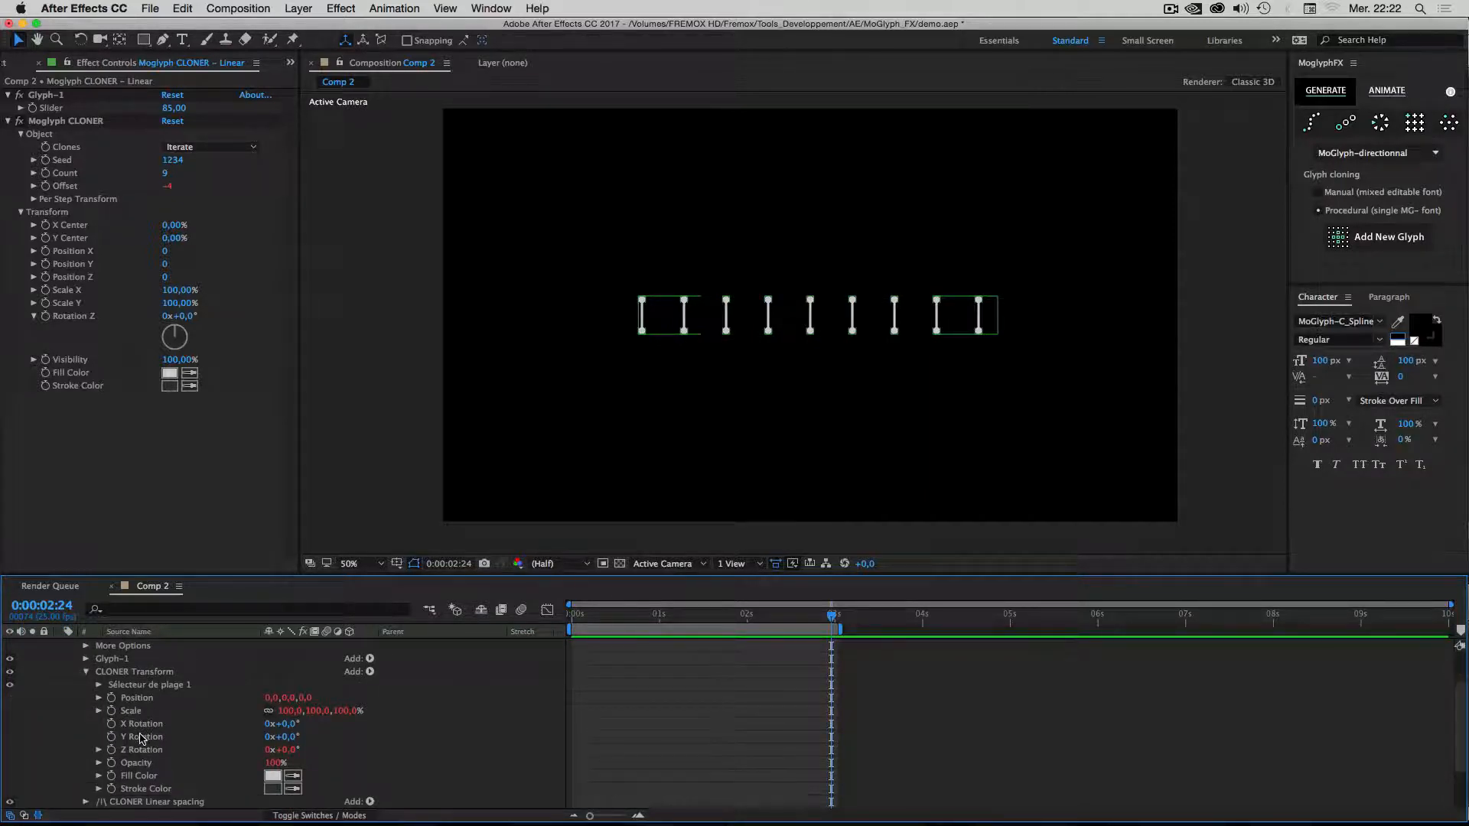
left_click(147, 735)
left_click(133, 724)
left_click(145, 736)
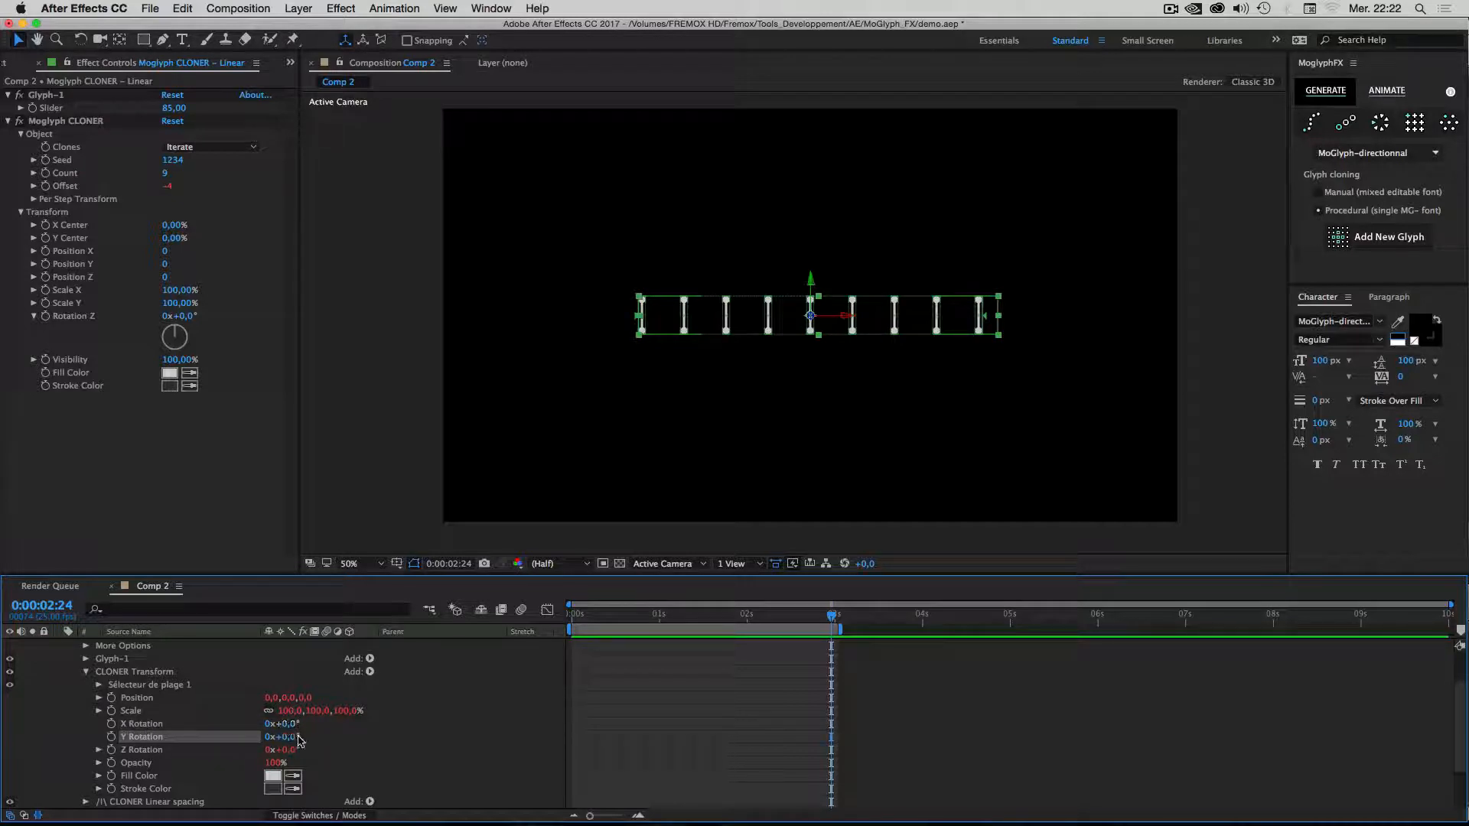
mouse_move(289, 743)
left_mouse_down()
mouse_move(356, 739)
mouse_move(288, 739)
mouse_move(302, 725)
mouse_move(439, 719)
left_mouse_up()
left_click(155, 727)
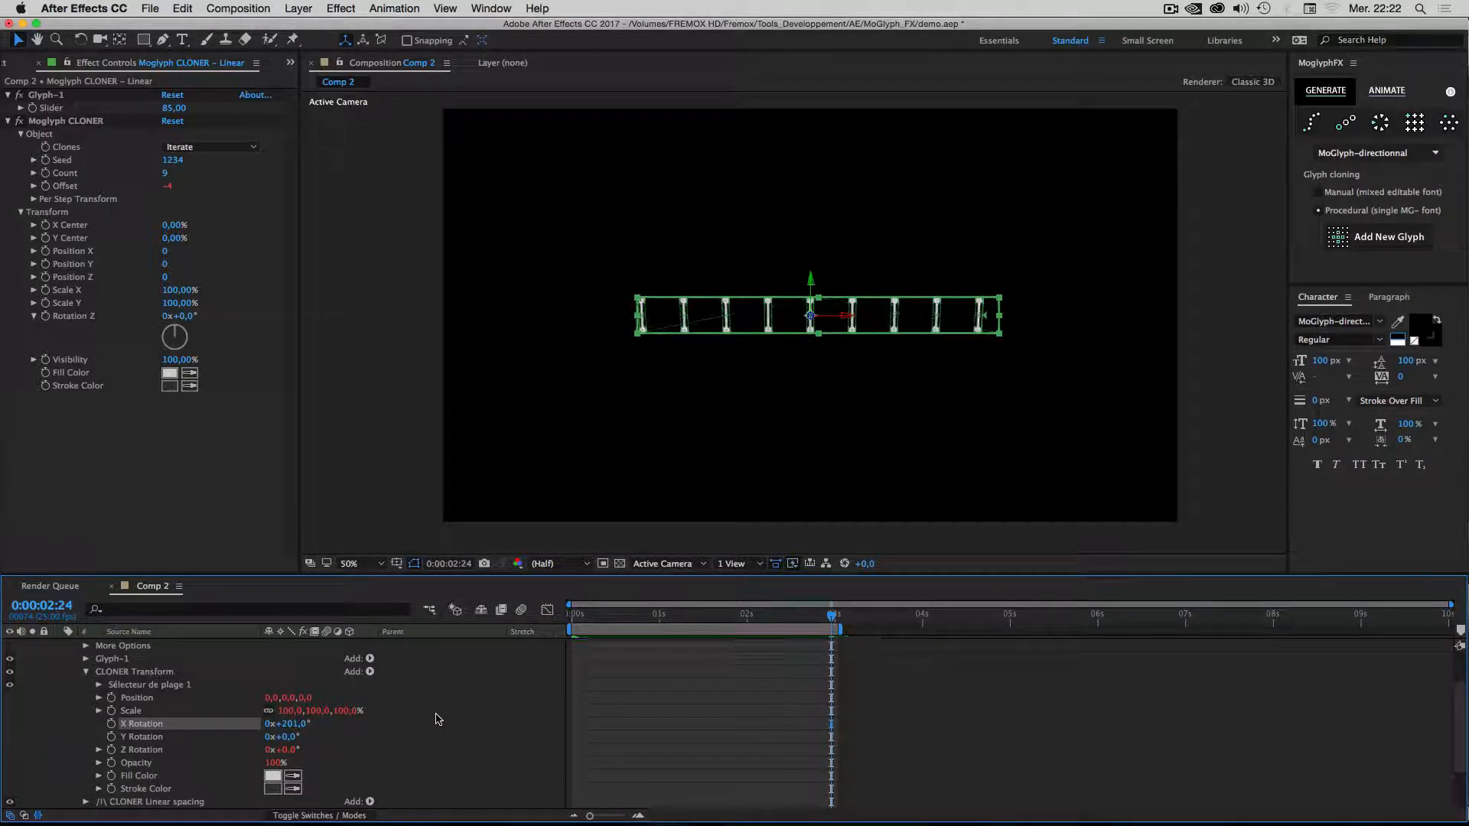
key("super+z")
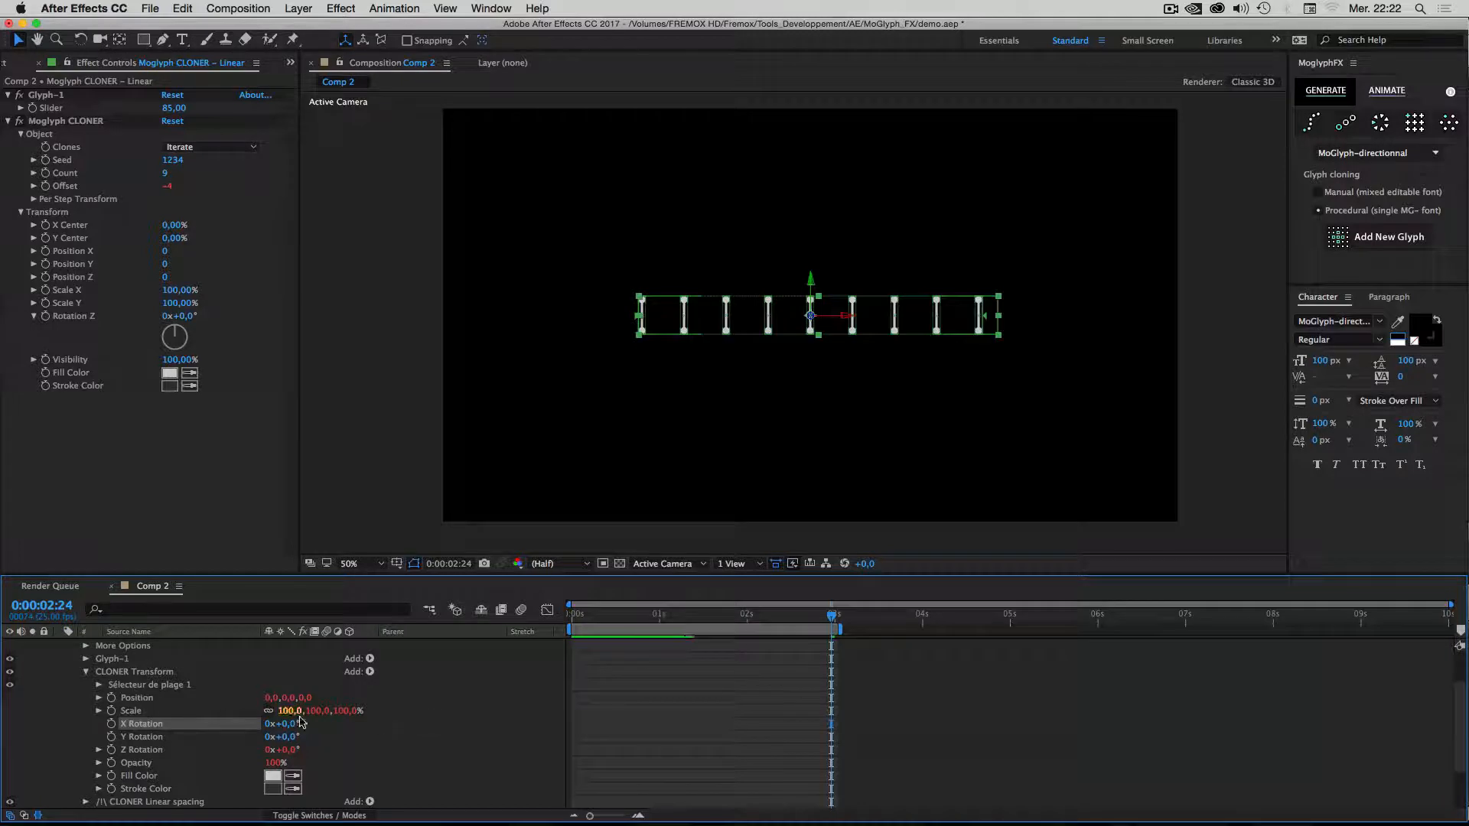
left_click_drag(284, 725, 452, 725)
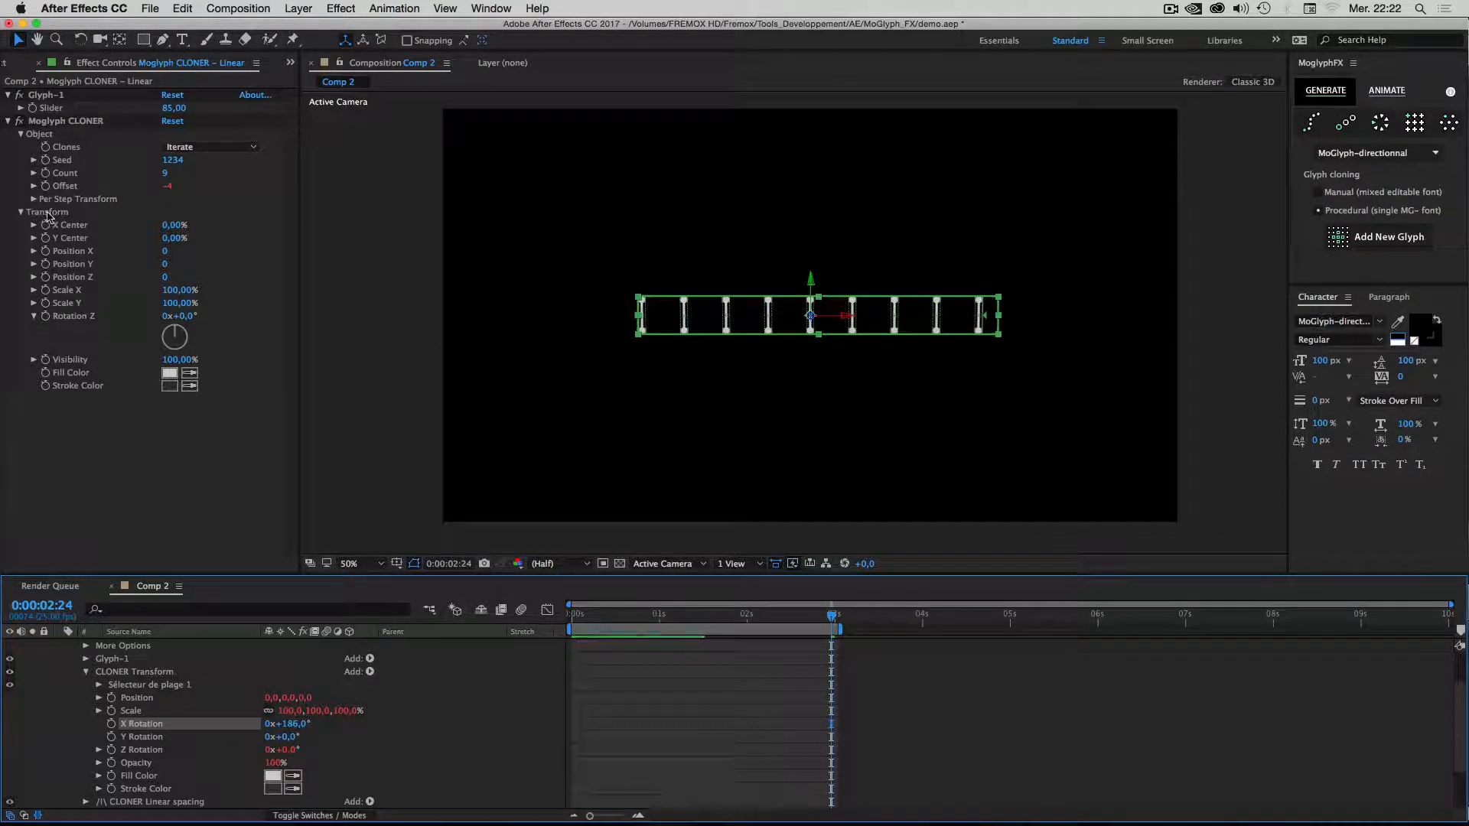
Undo the X Rotation change on the CLONER Transform animator and collapse its properties.
key("super+z")
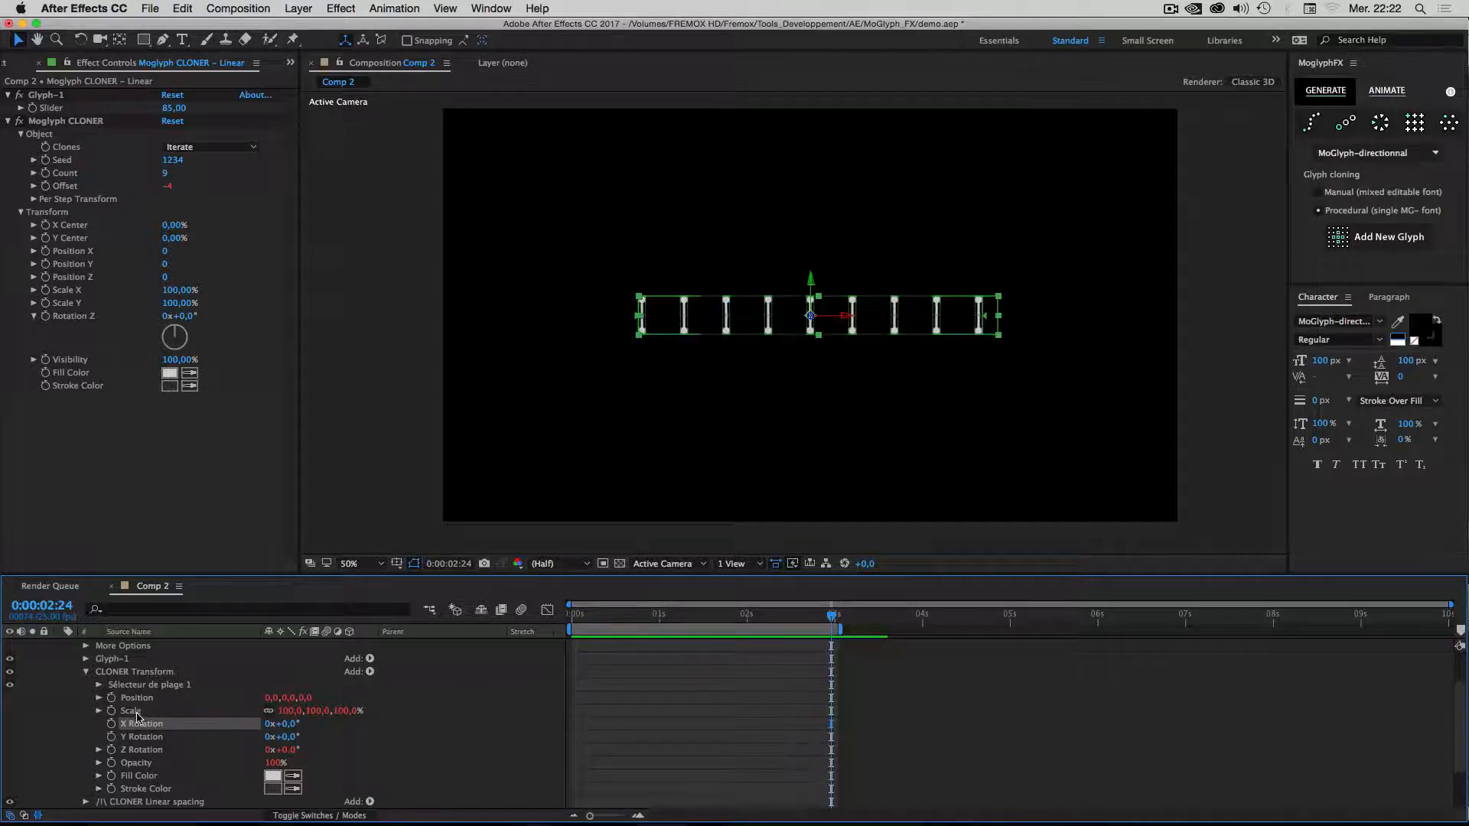
left_click(87, 673)
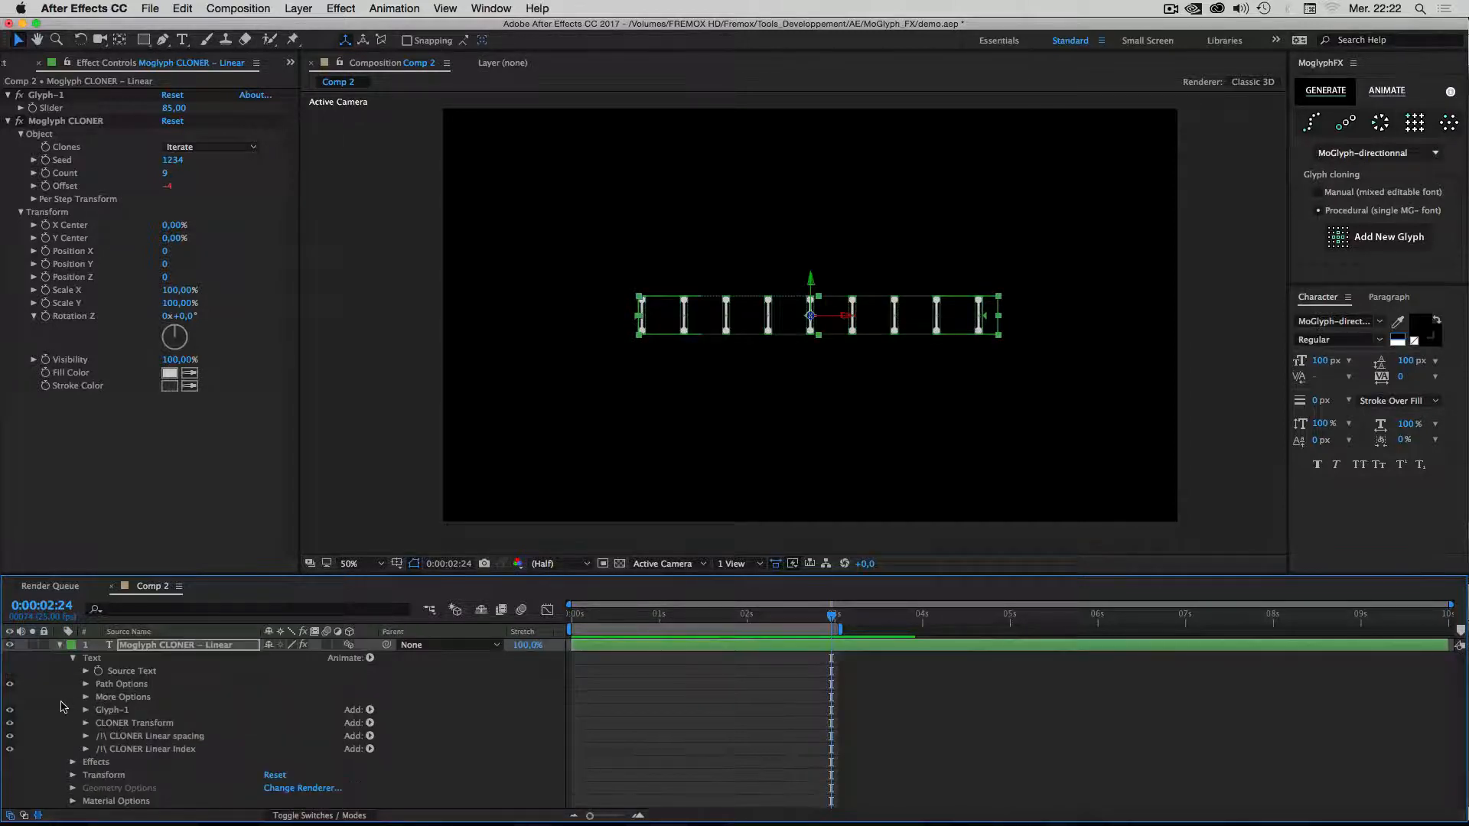
left_click(61, 702)
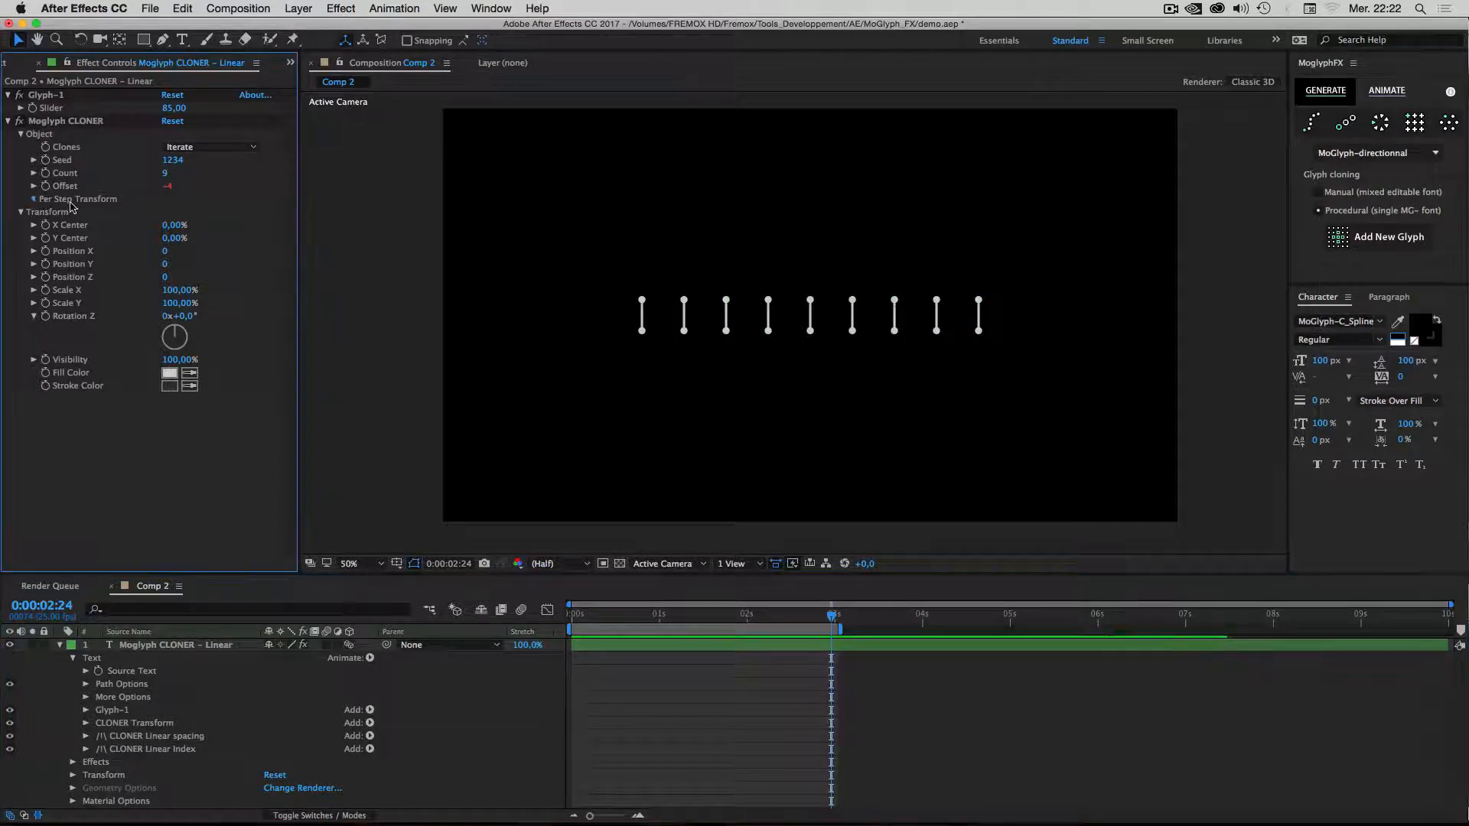
Reveal the cloner effect's Per Step Transform parameters and the properties of the CLONER Linear Index animator.
left_click(33, 199)
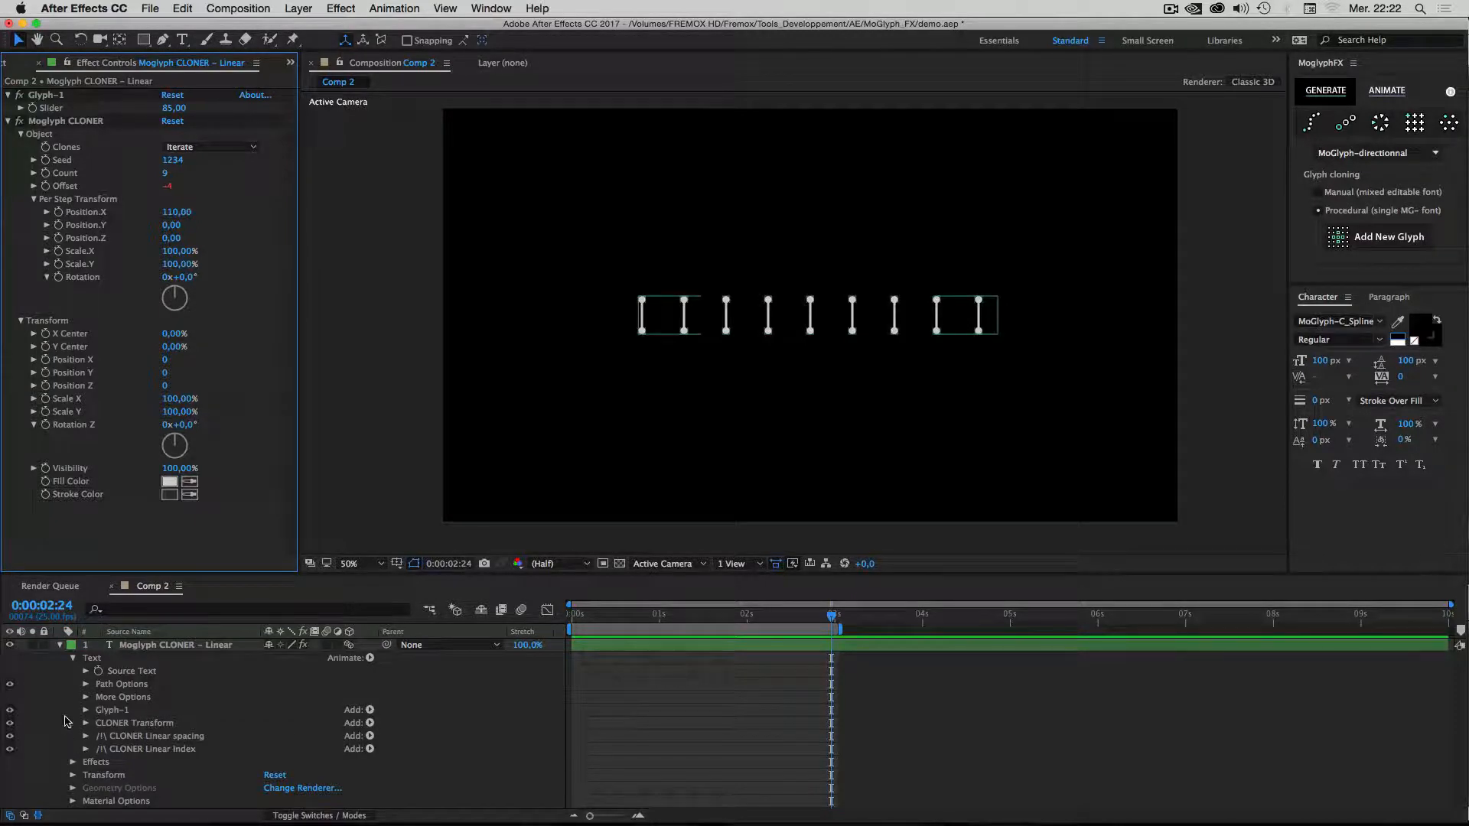
left_click(64, 716)
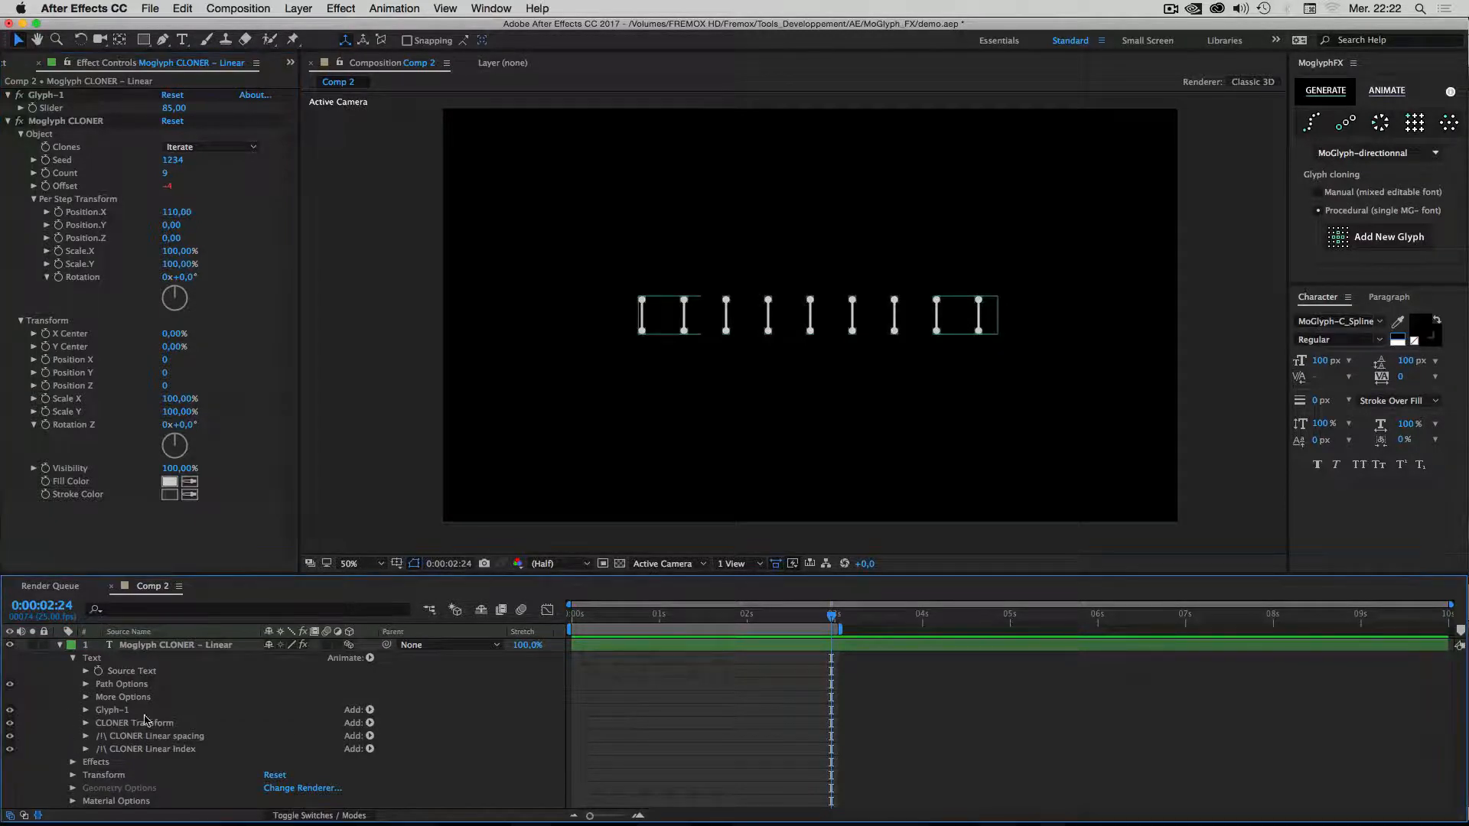
left_click(164, 754)
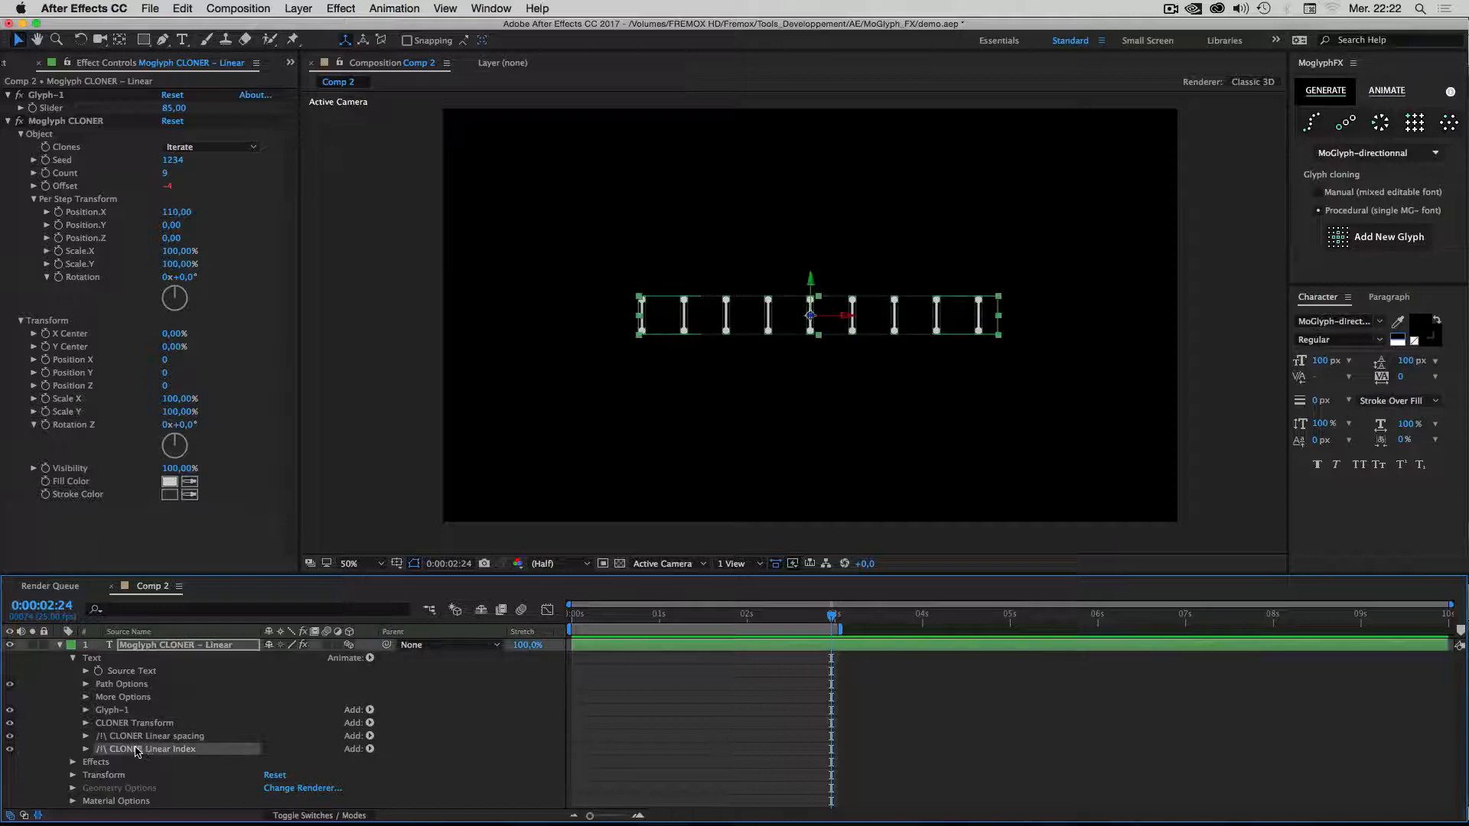
left_click(85, 750)
scroll(115, 742, "down", 1)
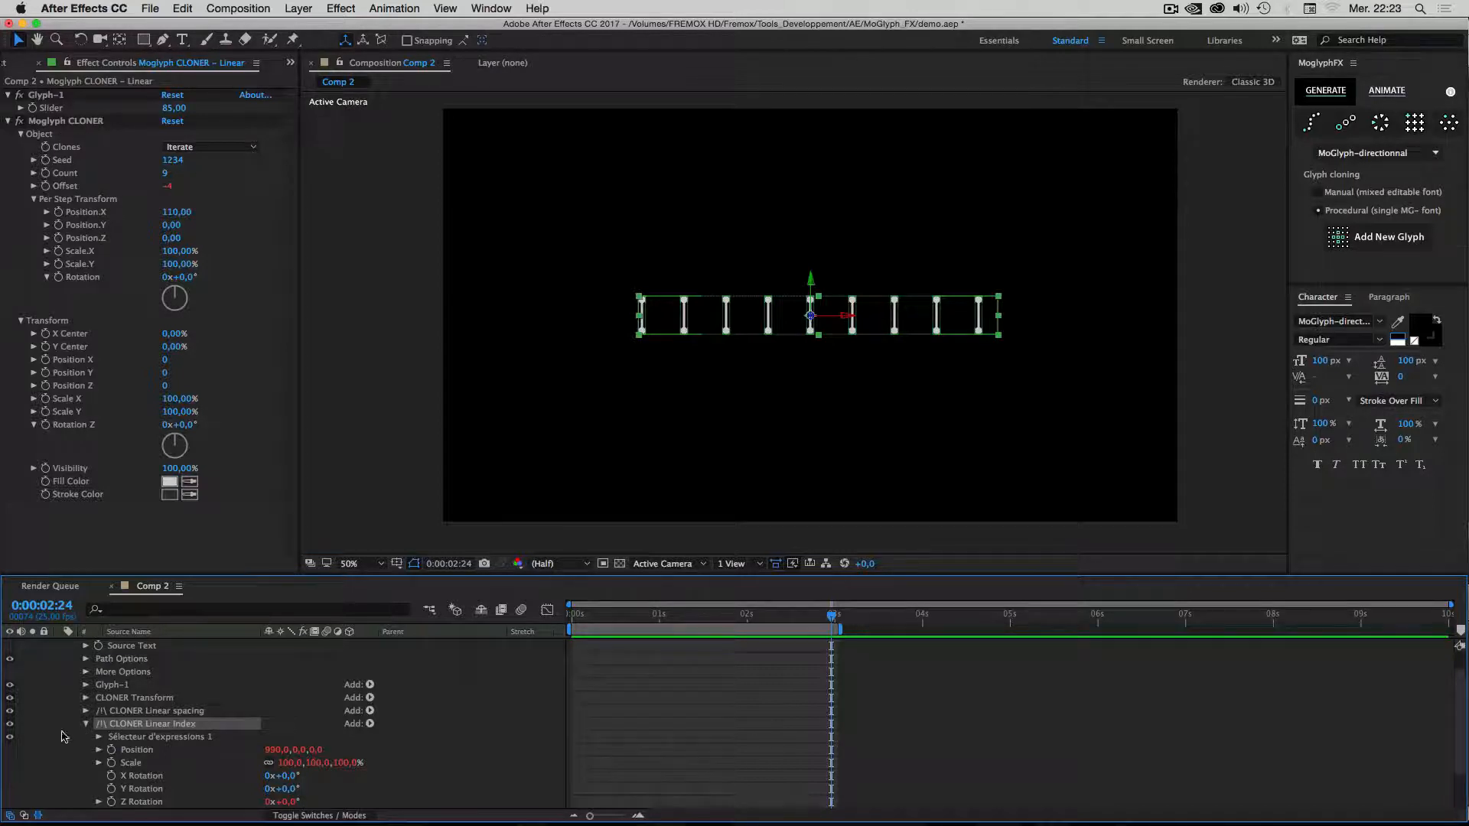
scroll(47, 725, "down", 1)
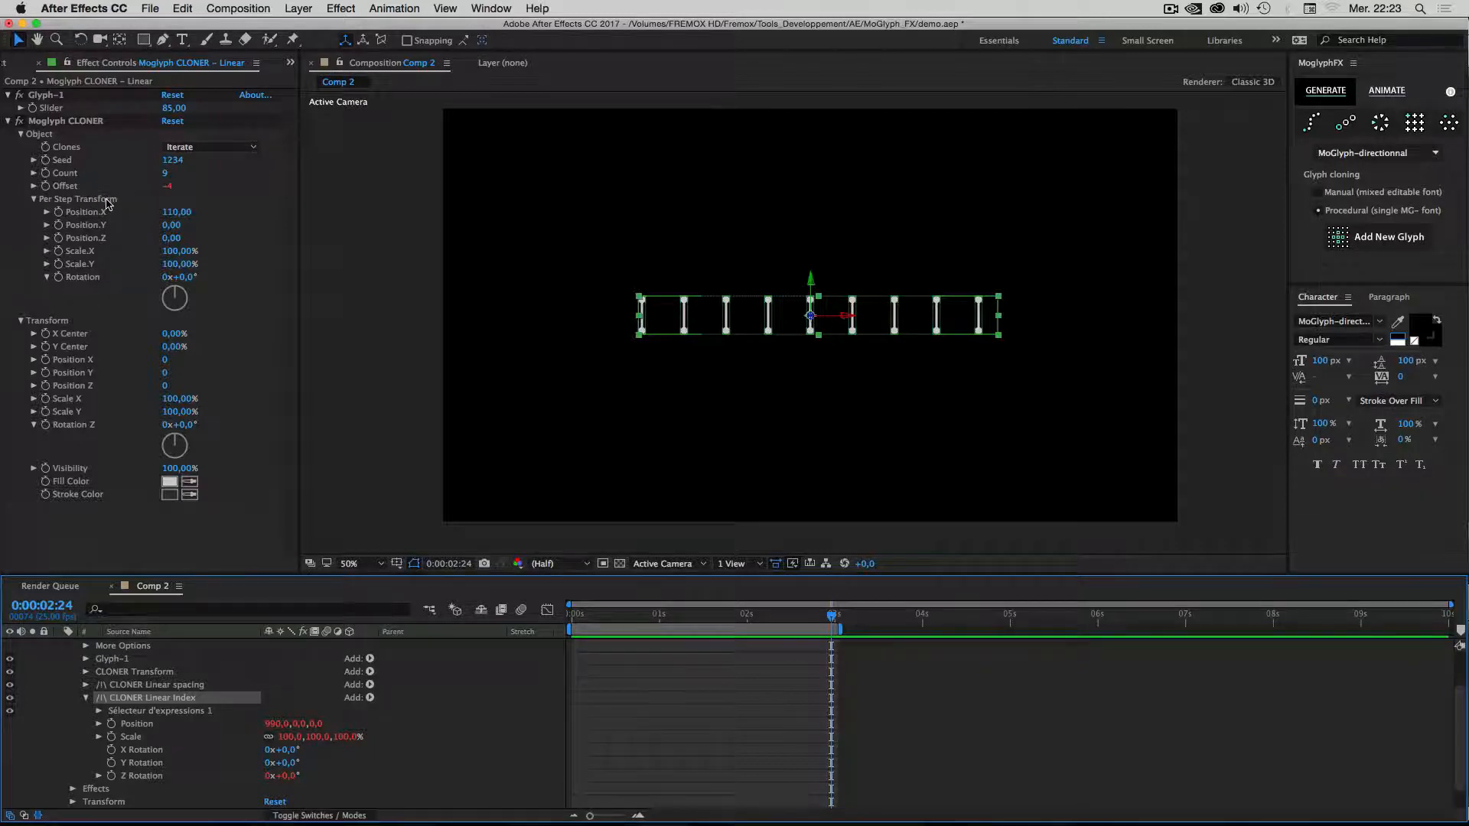
Set the X Rotation of the CLONER Linear Index animator to 1x+71°, and deselect the layer.
left_click(128, 751)
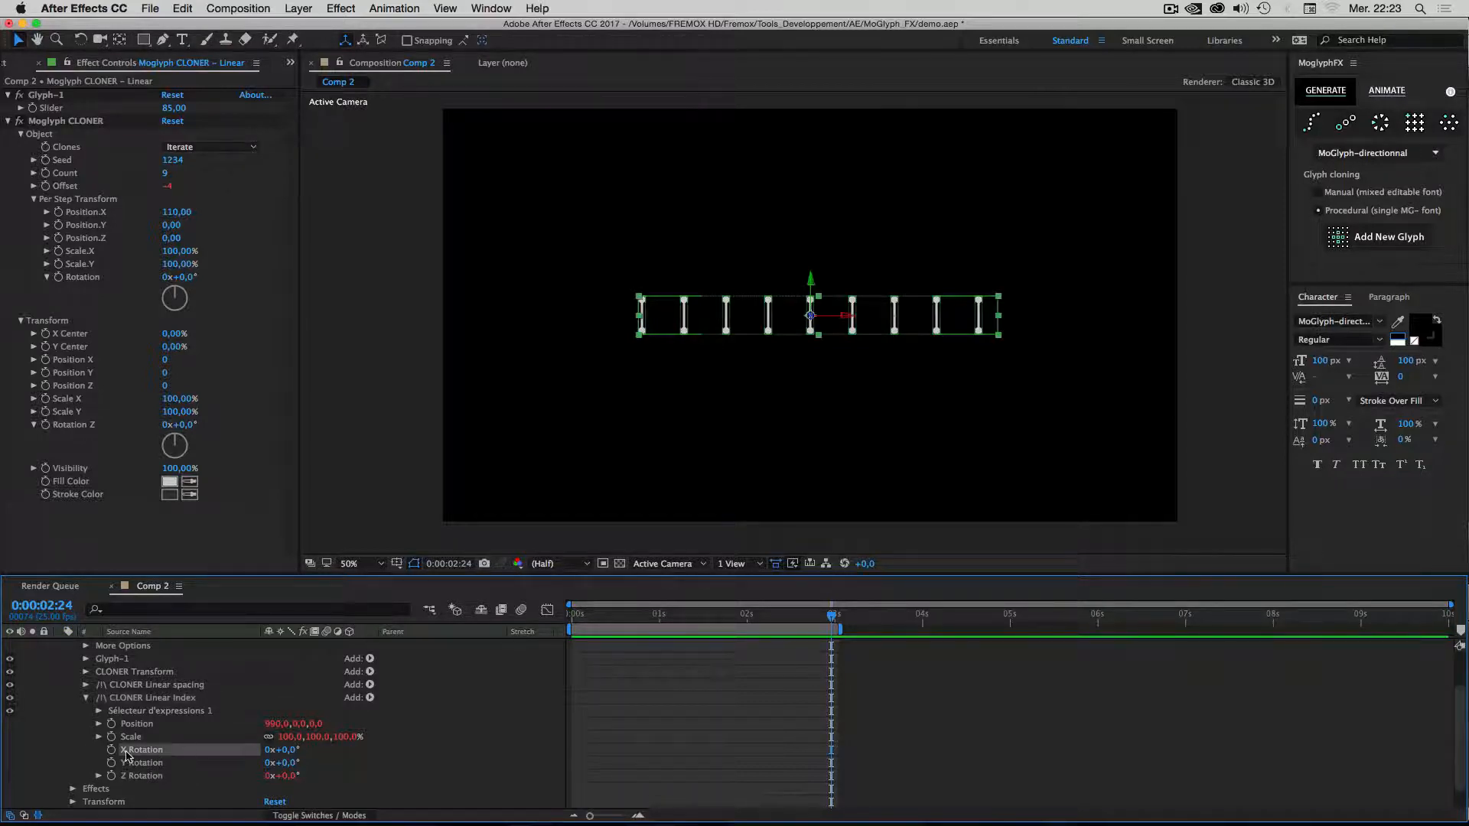
left_click(355, 759)
mouse_move(287, 753)
left_mouse_down()
mouse_move(314, 756)
mouse_move(293, 757)
left_mouse_up()
key("space")
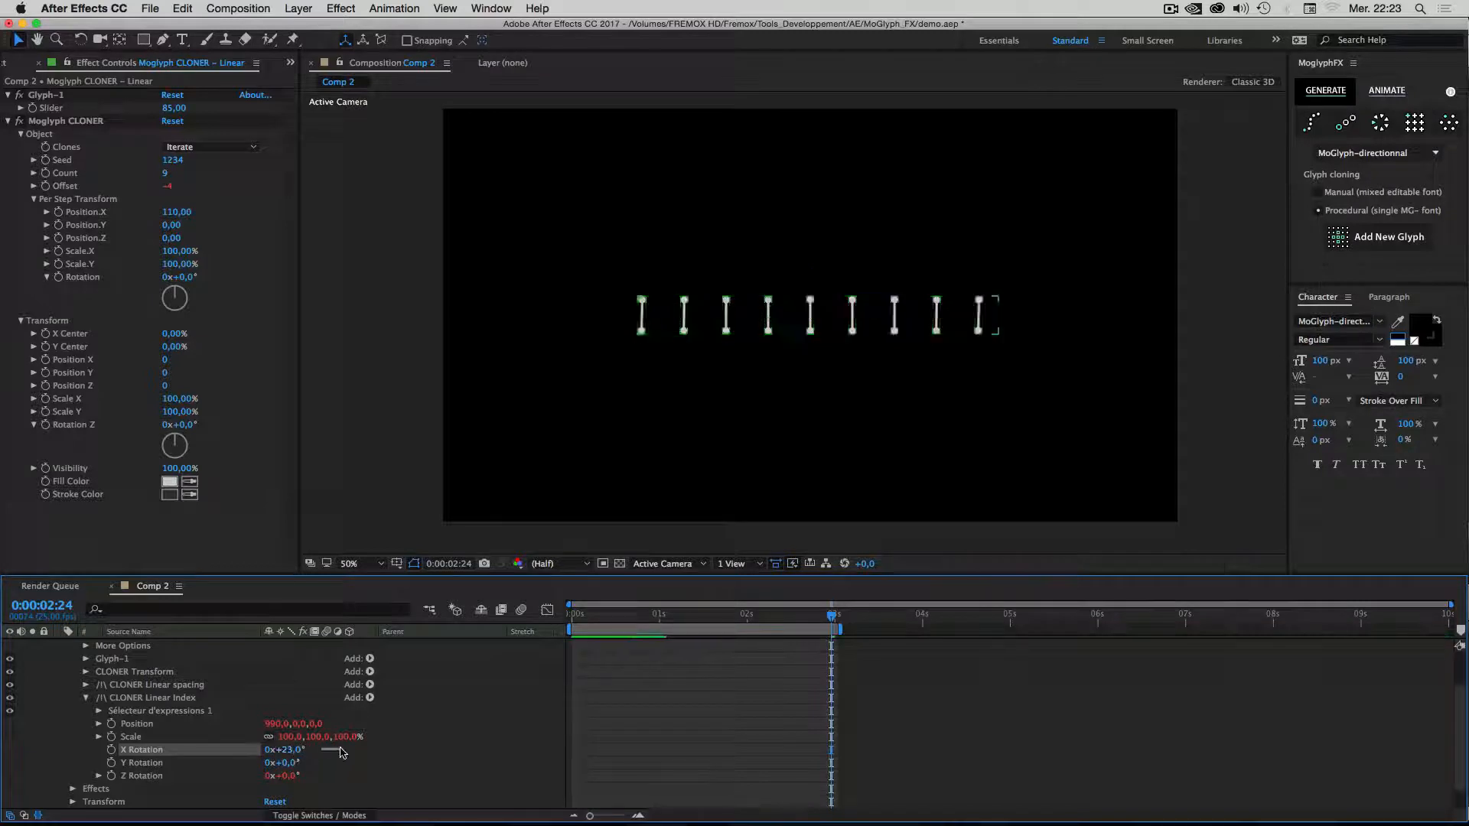
key("space")
left_click_drag(298, 754, 601, 749)
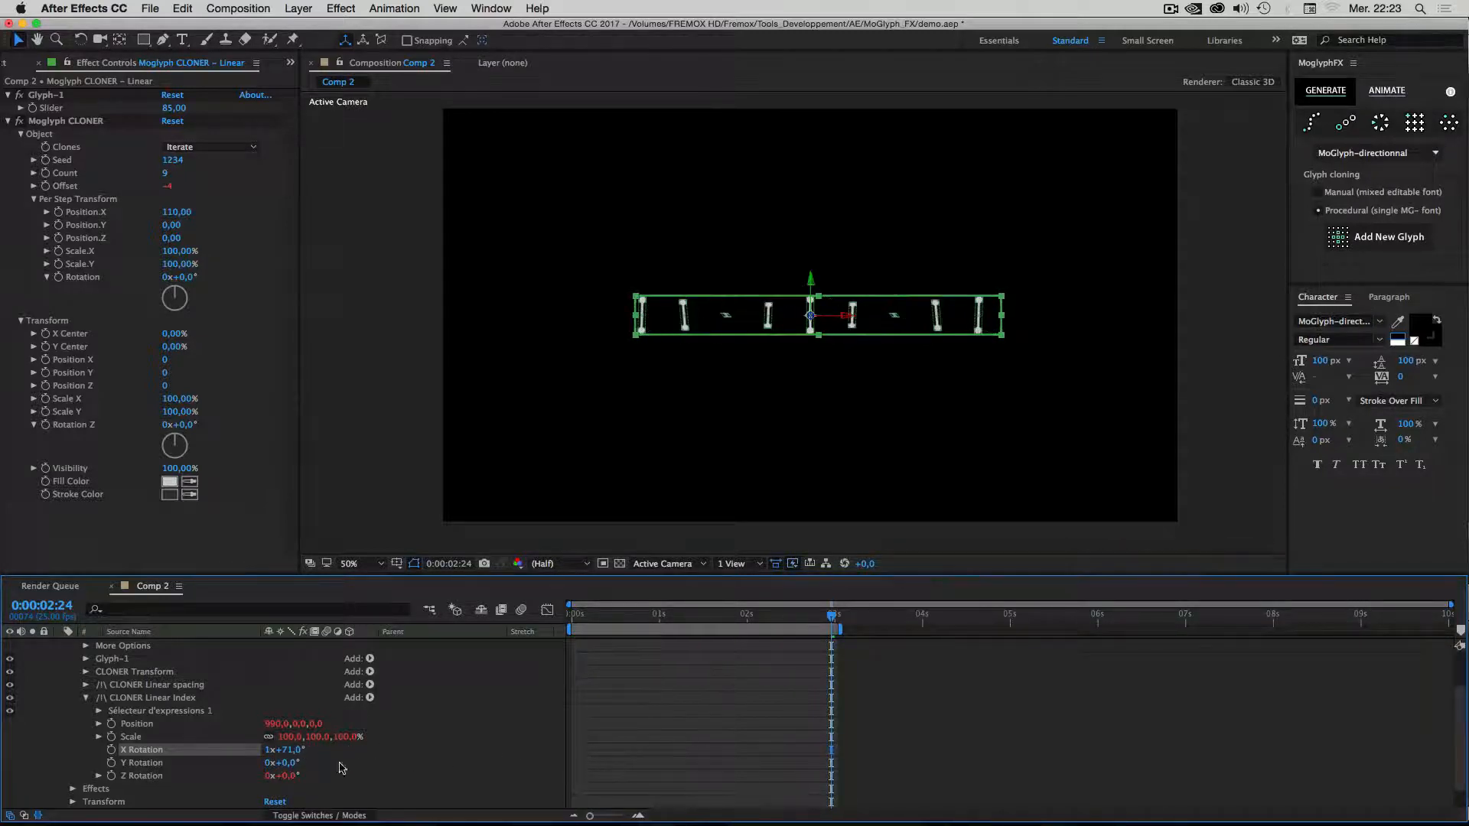
left_click(633, 482)
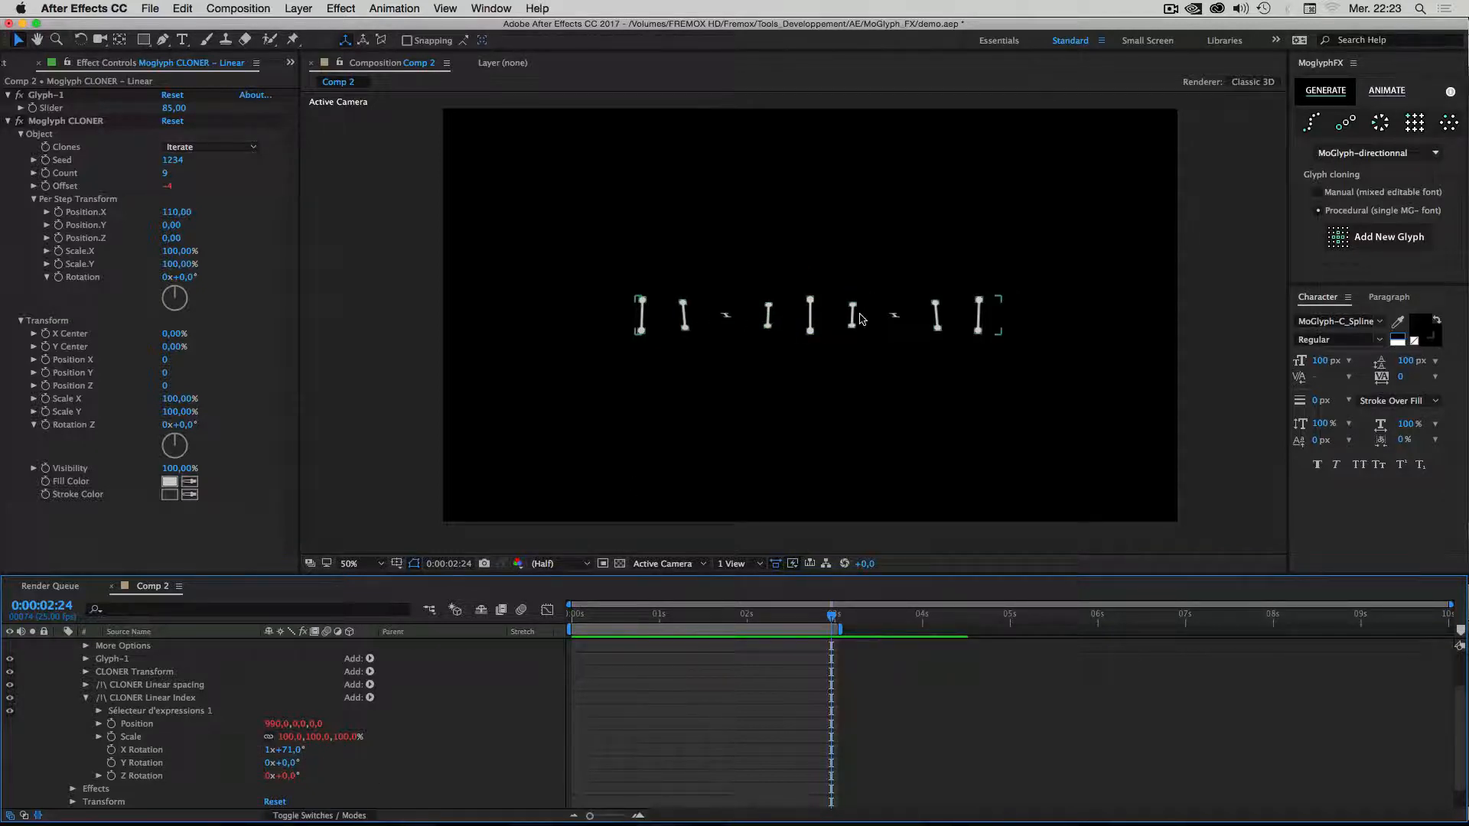
Round the CLONER Linear Index animator's X Rotation to one full turn, 1x+0°.
key("period")
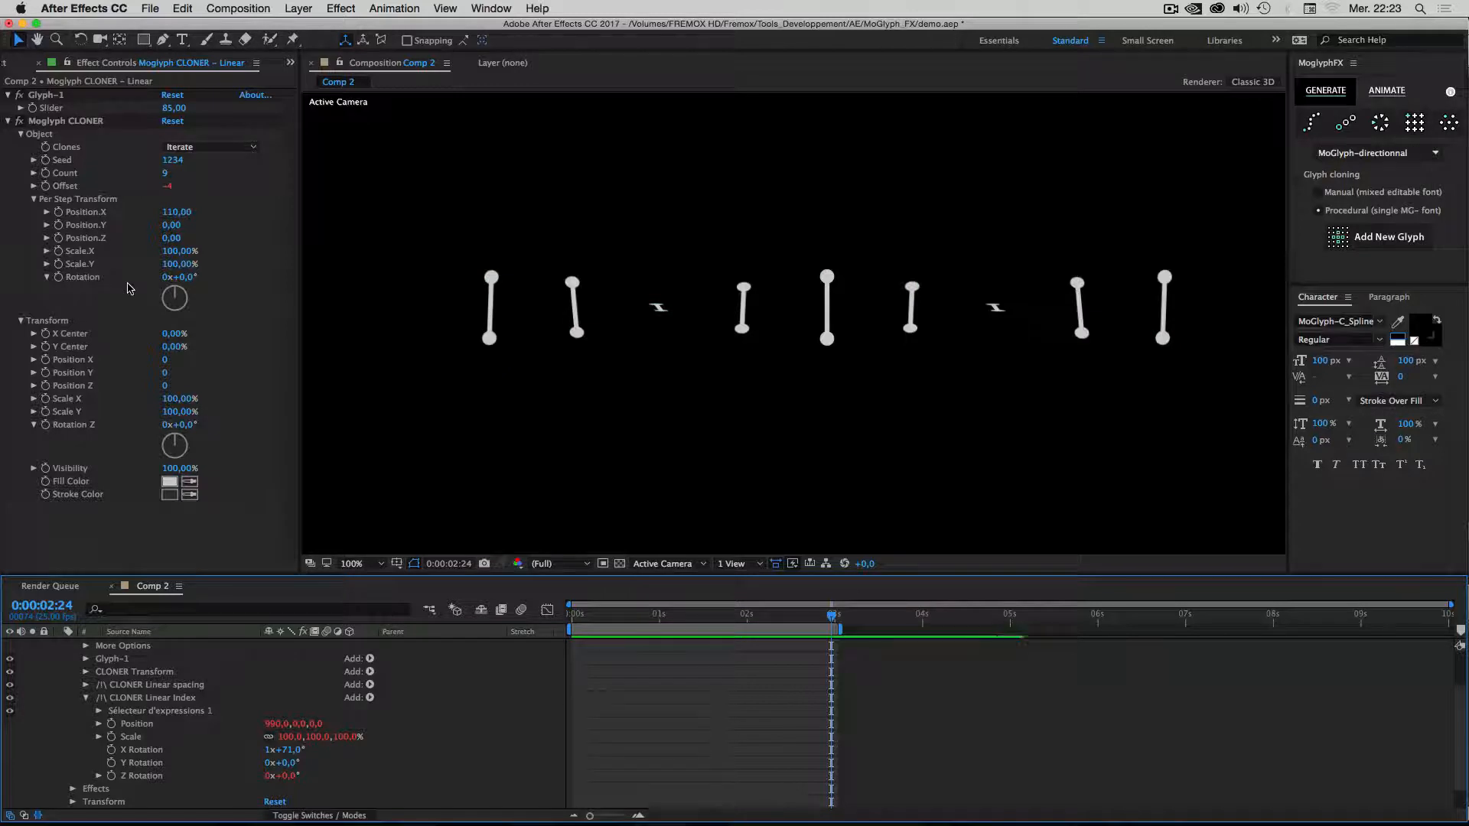
left_click(286, 750)
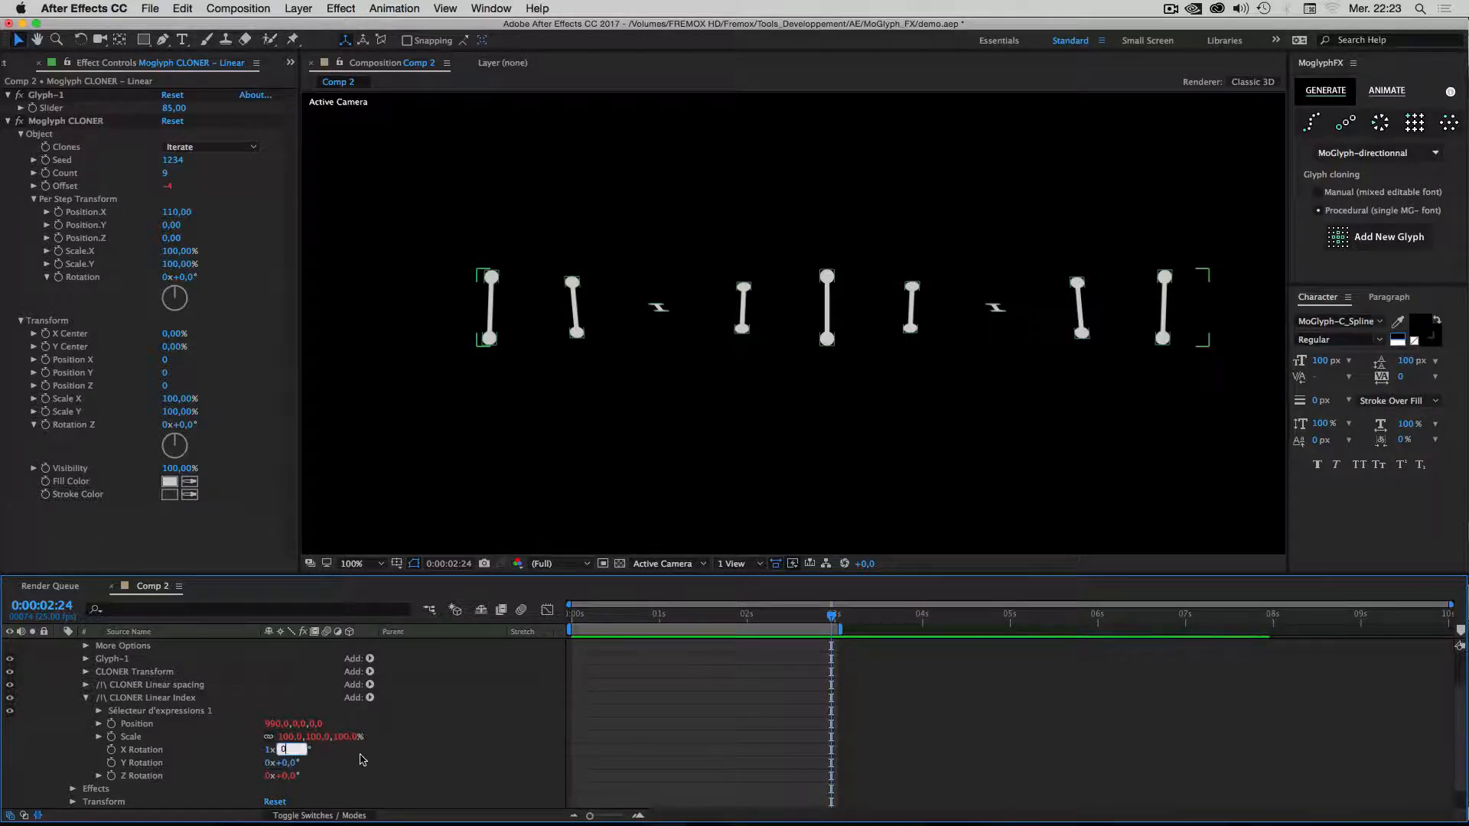
type("0")
key("Return")
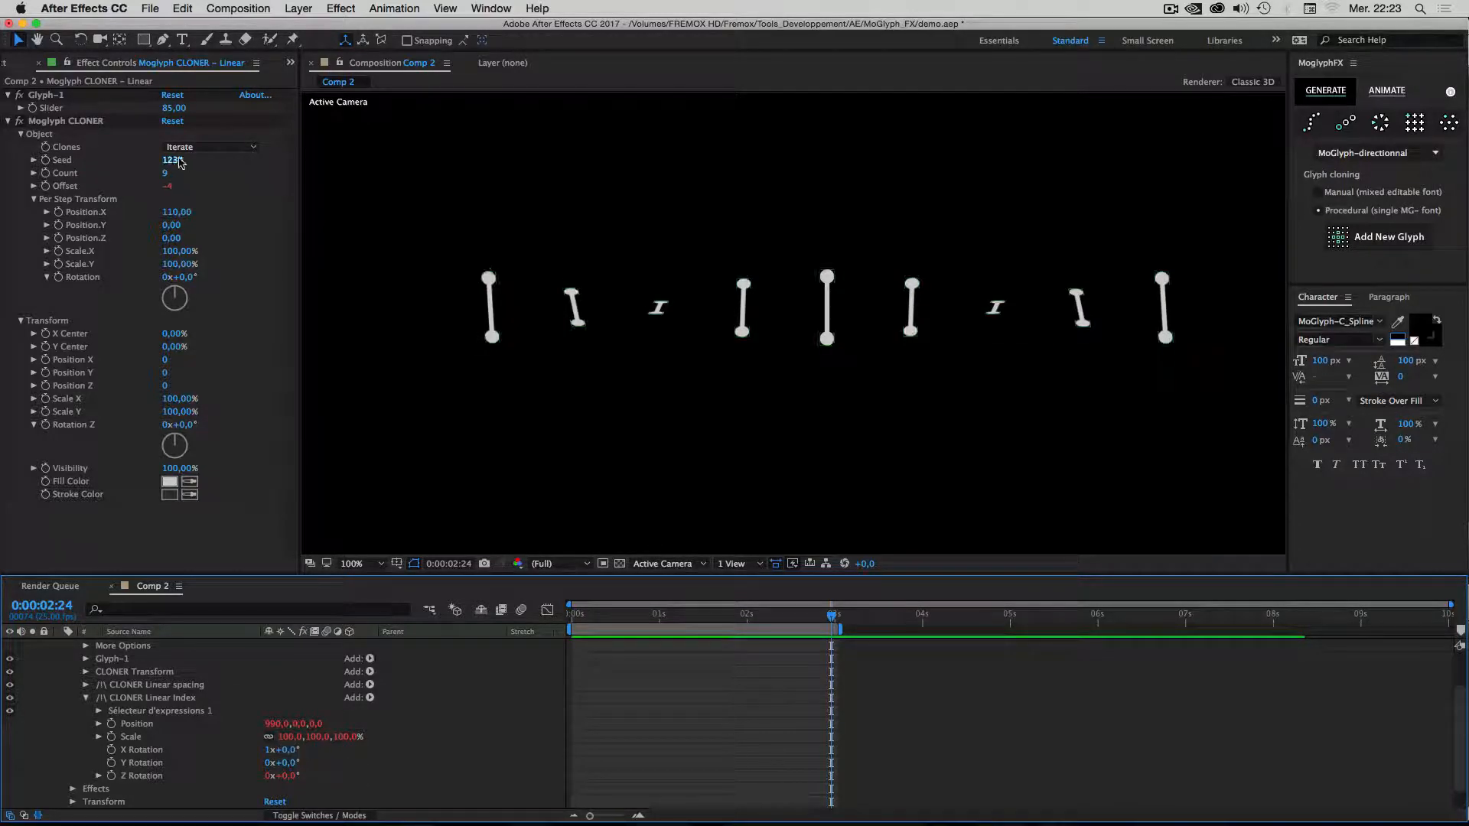
Set the linear cloner's Count to 17 and its per-step Position.X to 50.
left_click_drag(166, 176, 222, 178)
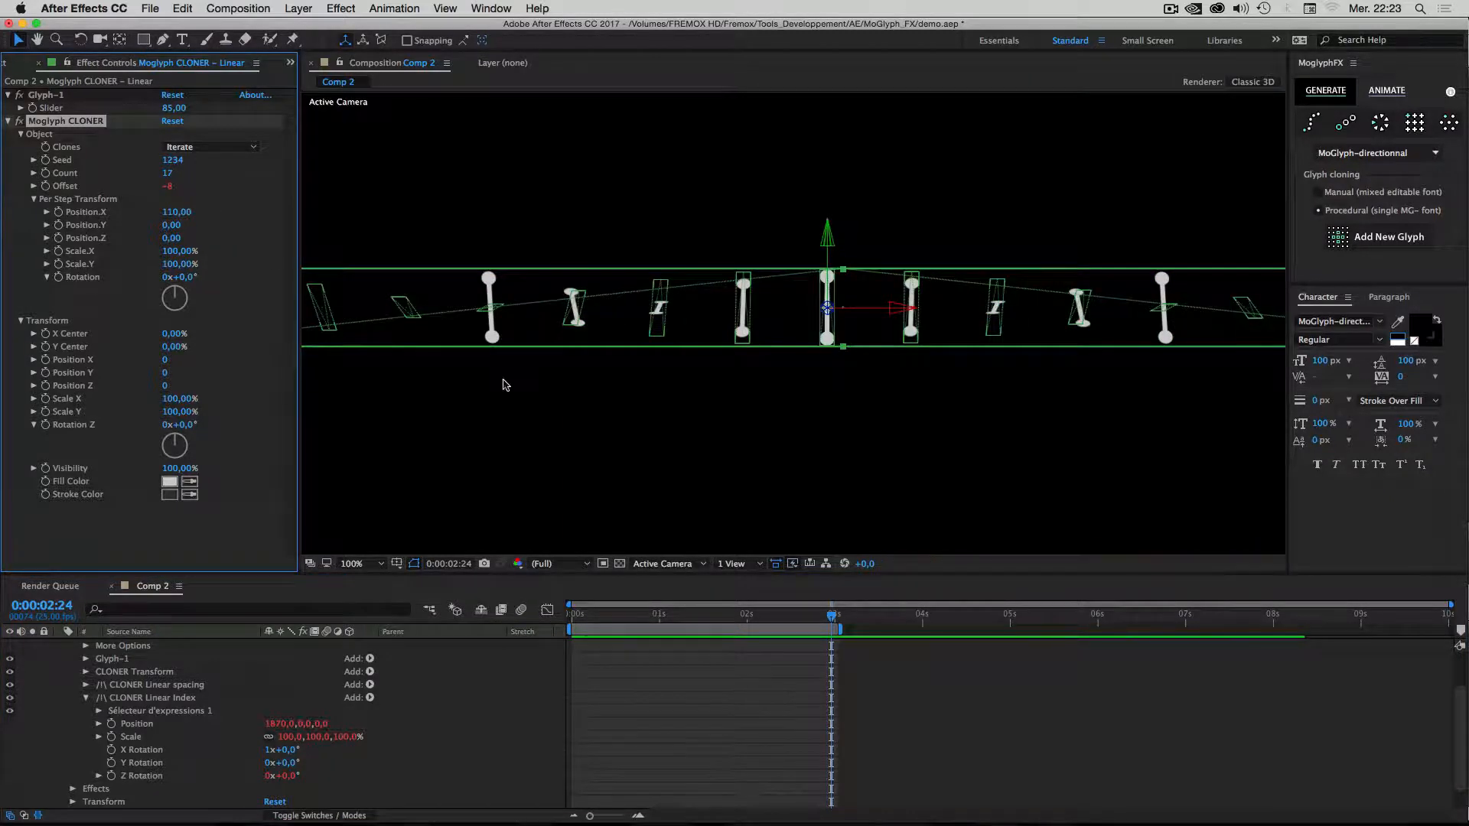
left_click(188, 213)
type("50")
key("Return")
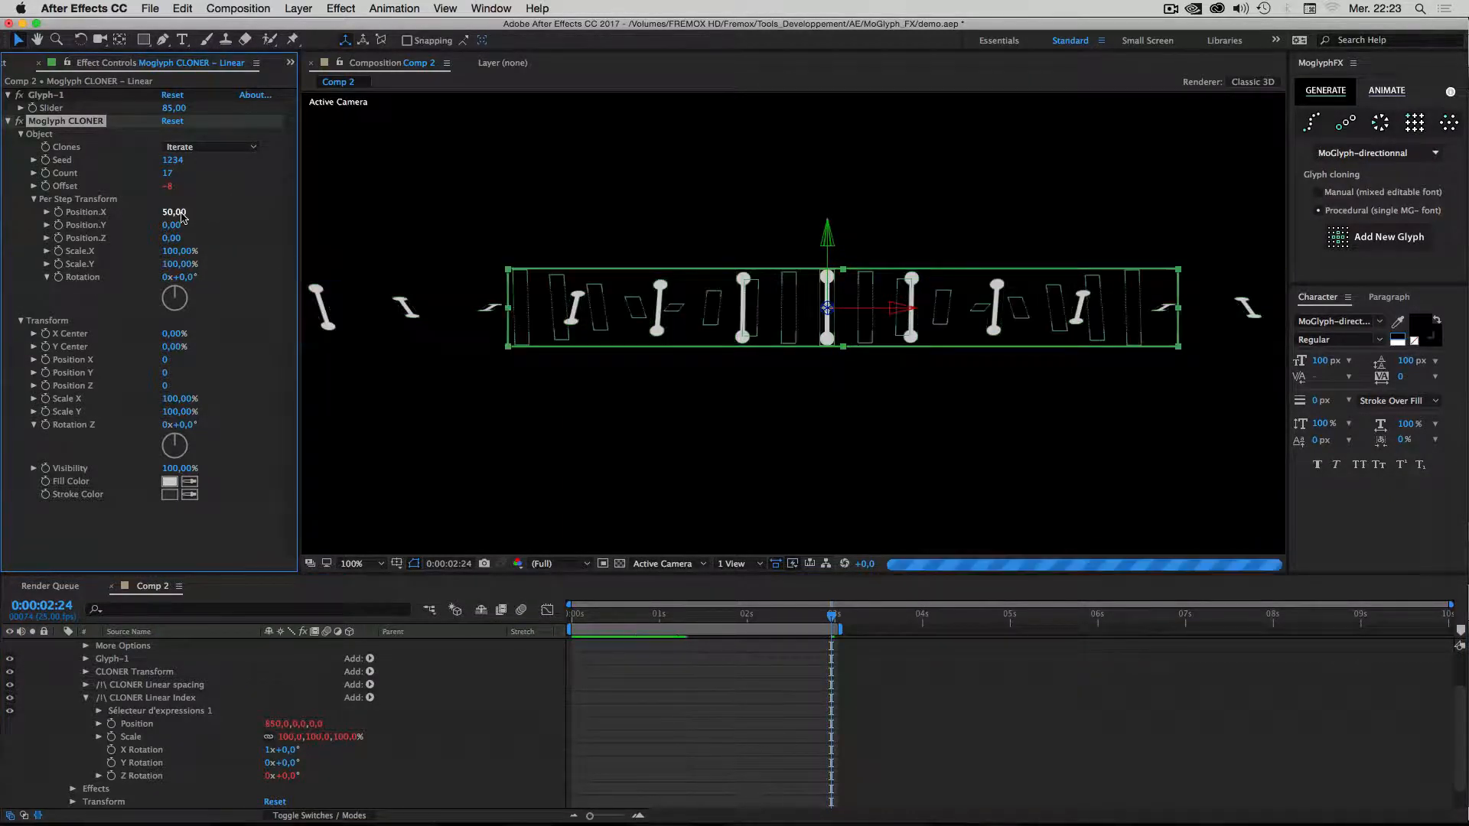
Try a per-step Position.X of 25 on the linear cloner and set it back to 50.
left_click(174, 213)
type("25")
key("Return")
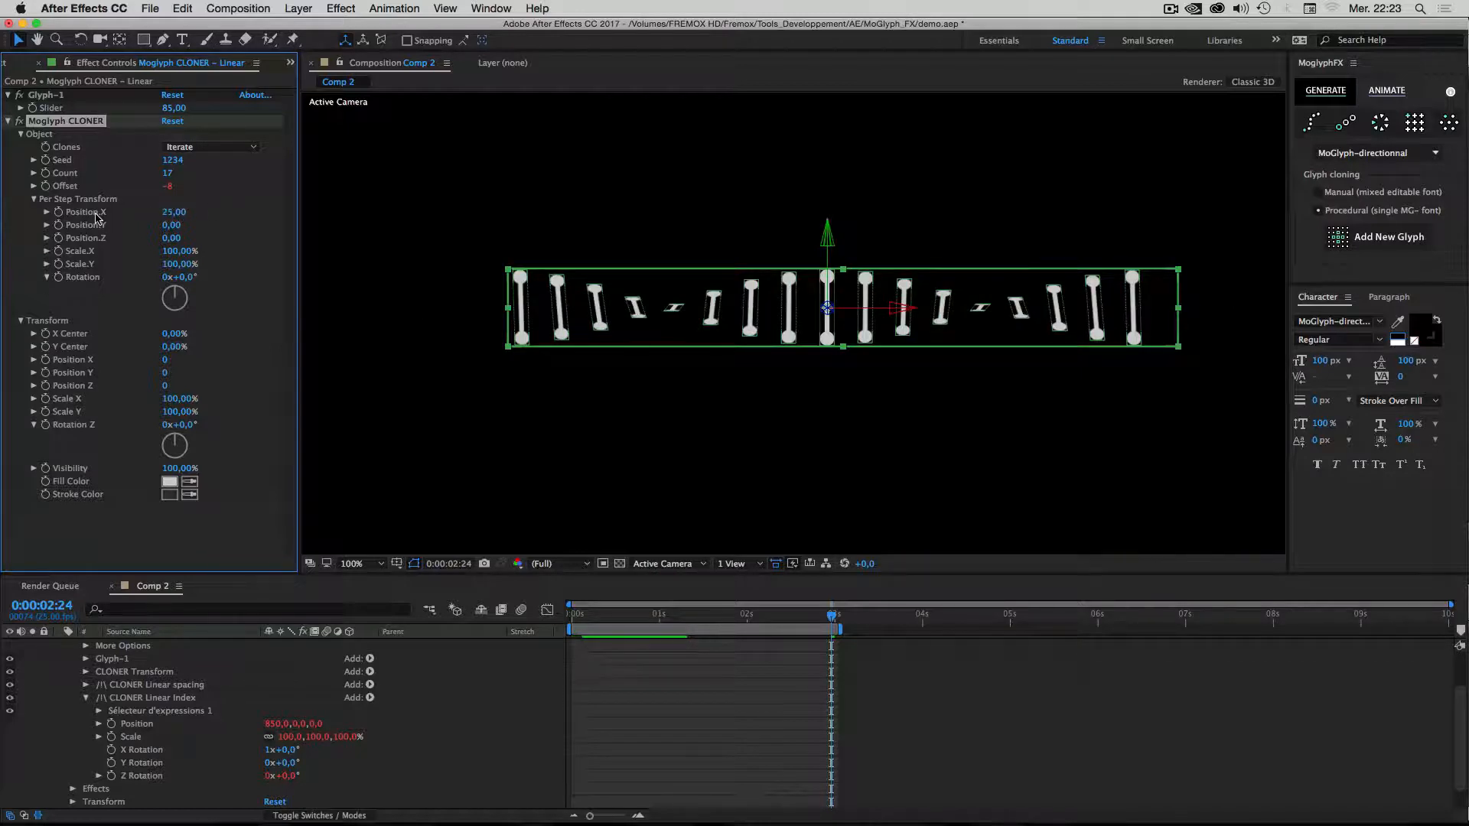
left_click(174, 213)
type("50")
left_click(473, 685)
key("comma")
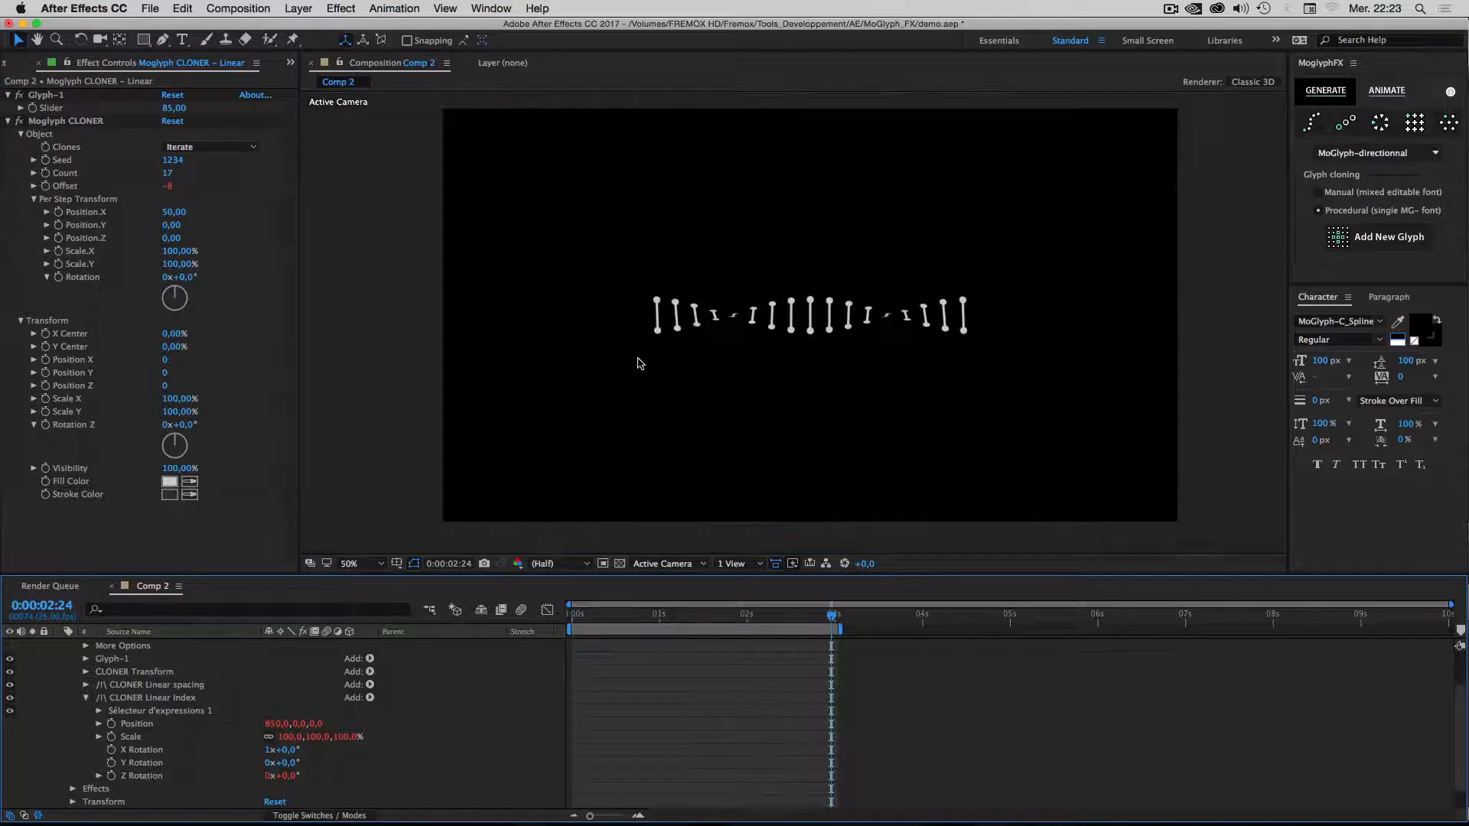
Set the X Rotation of the CLONER Linear Index animator to 344°.
left_click(663, 320)
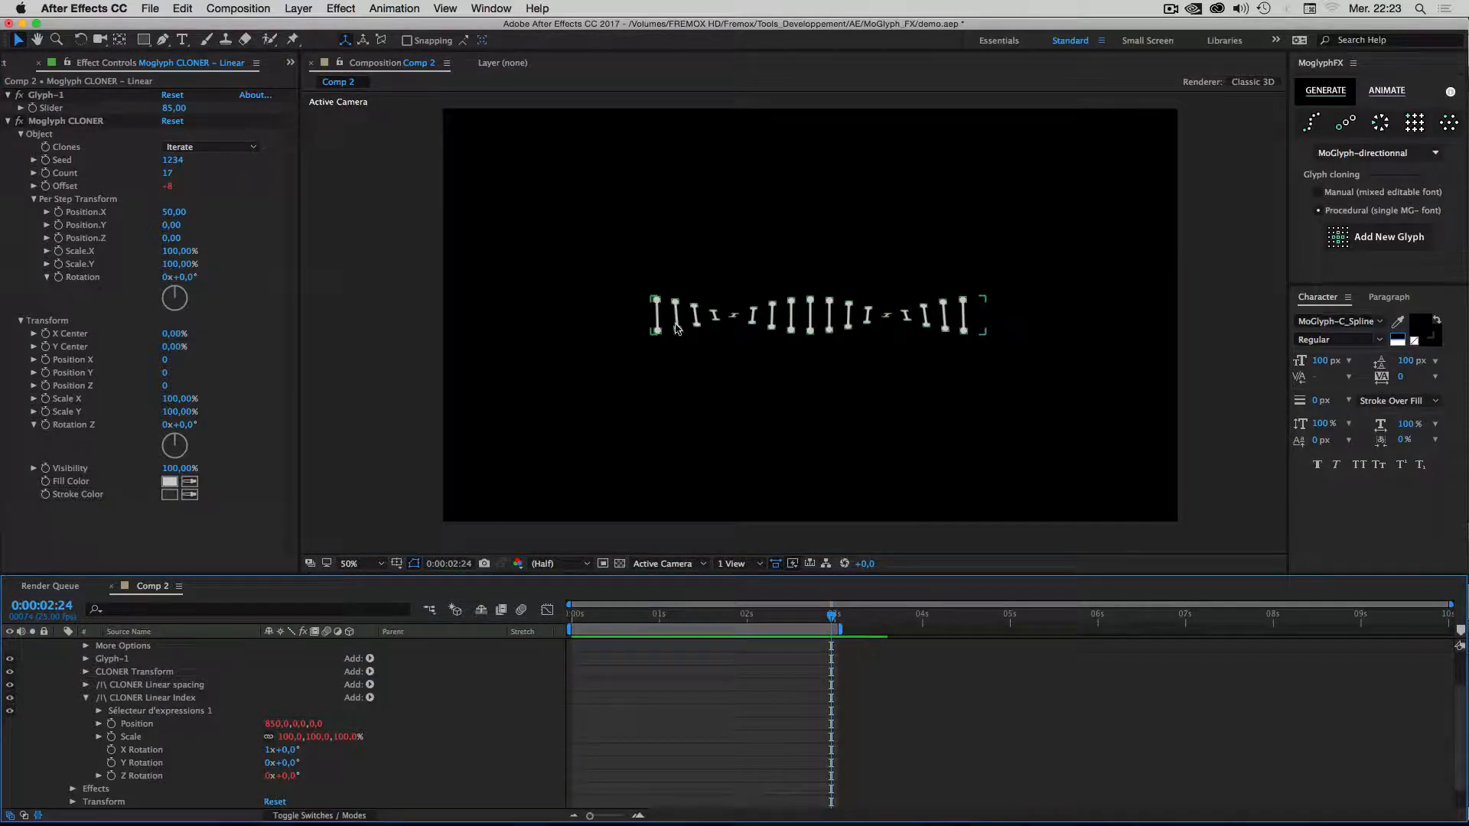
key("period")
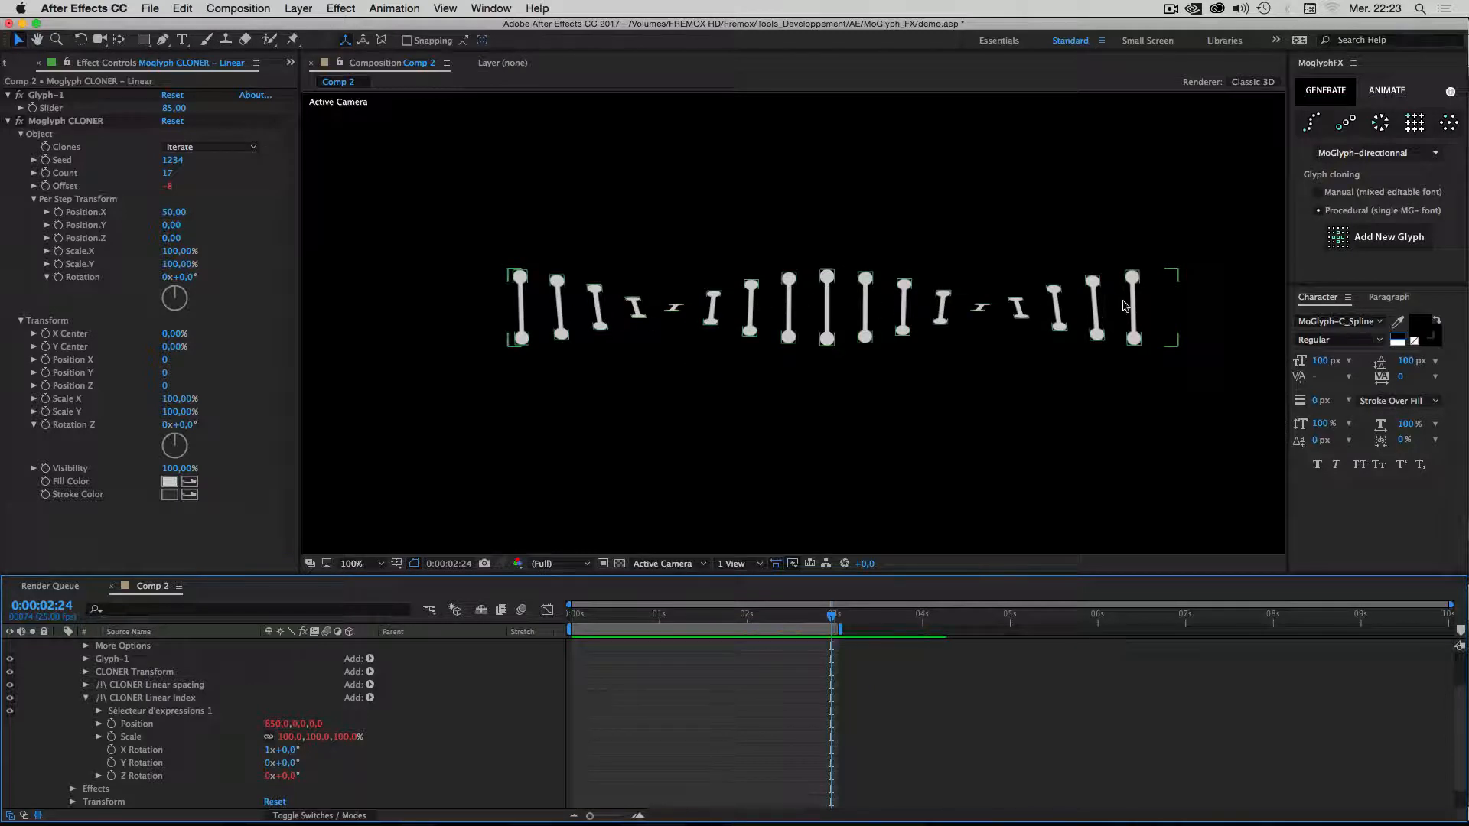
scroll(69, 688, "up", 3)
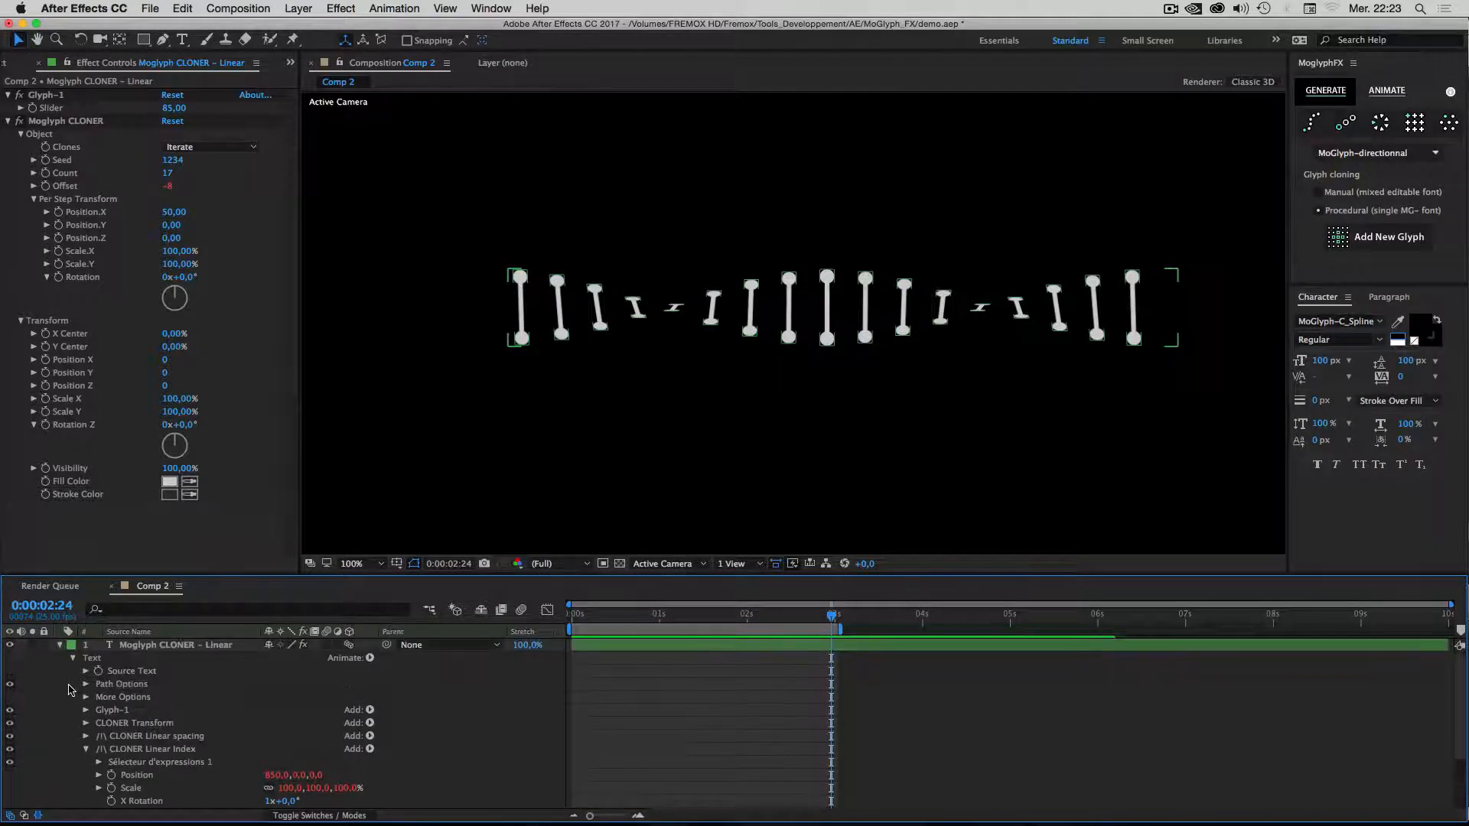
scroll(134, 689, "down", 3)
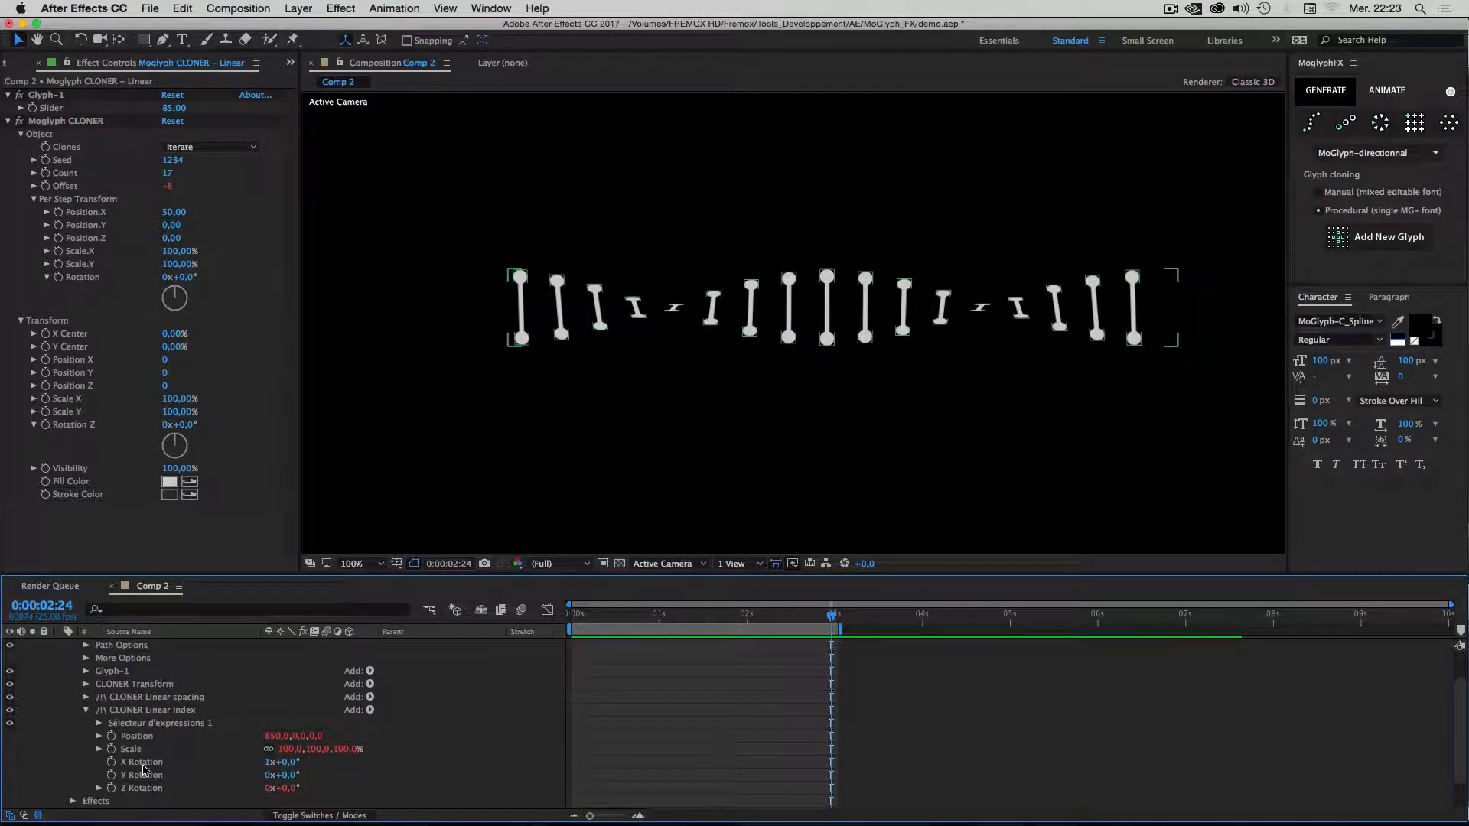
left_click(143, 768)
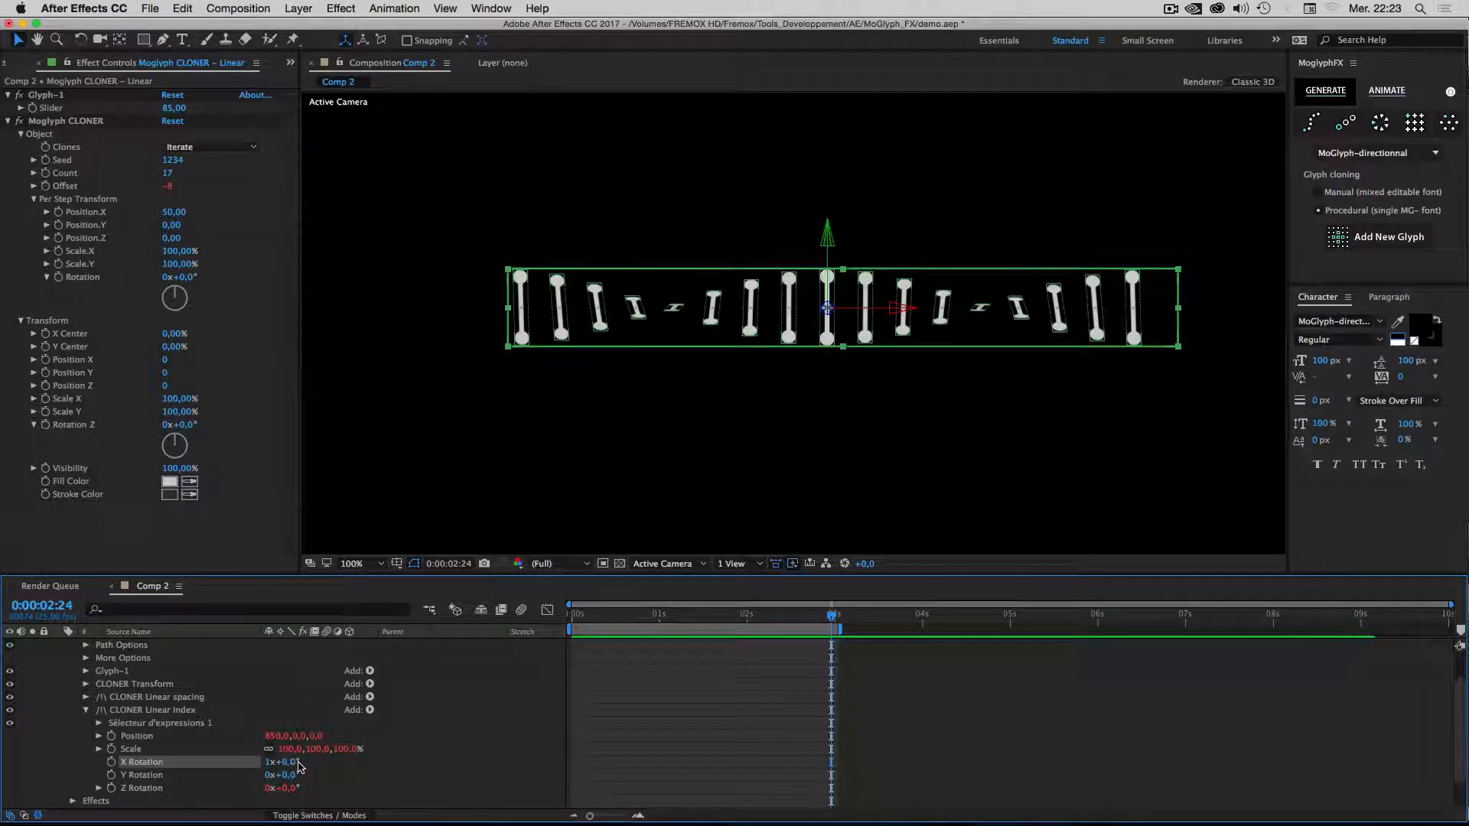
left_click_drag(298, 766, 280, 767)
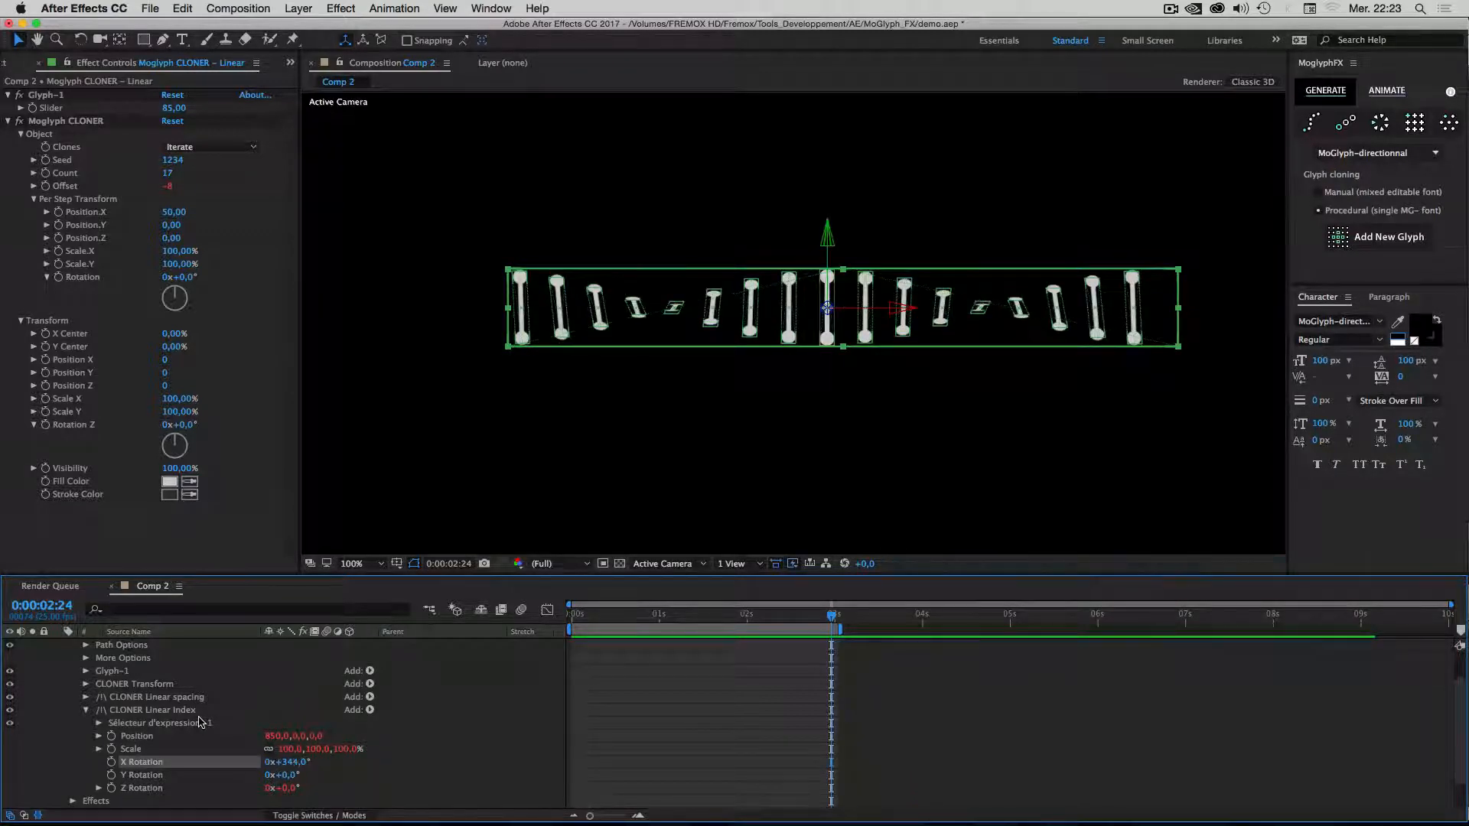
Collapse the CLONER Linear Index properties and review the list of animators in the layer's Text group.
scroll(201, 723, "up", 3)
left_click(112, 650)
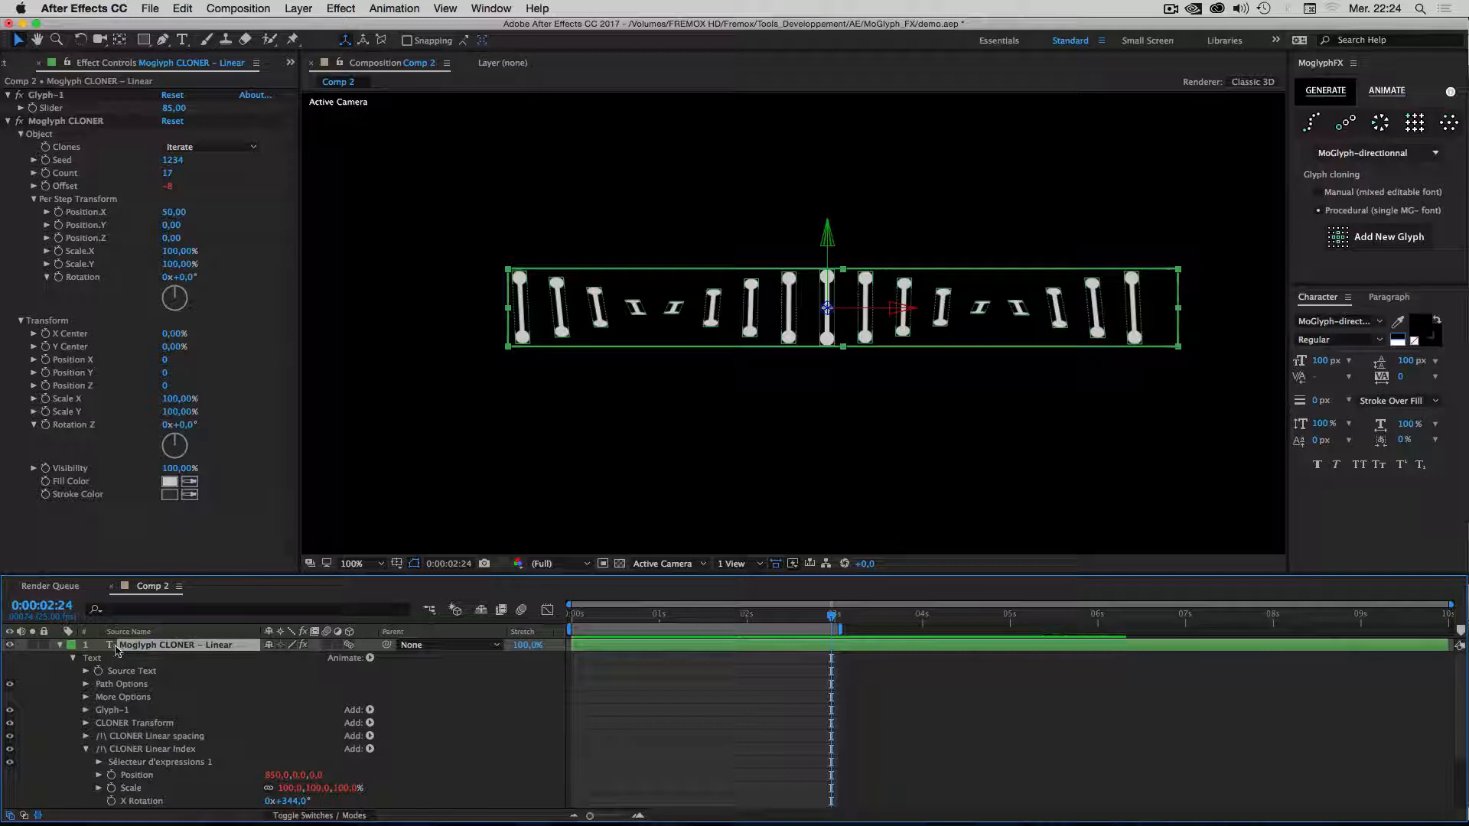
left_click(79, 748)
left_click(87, 749)
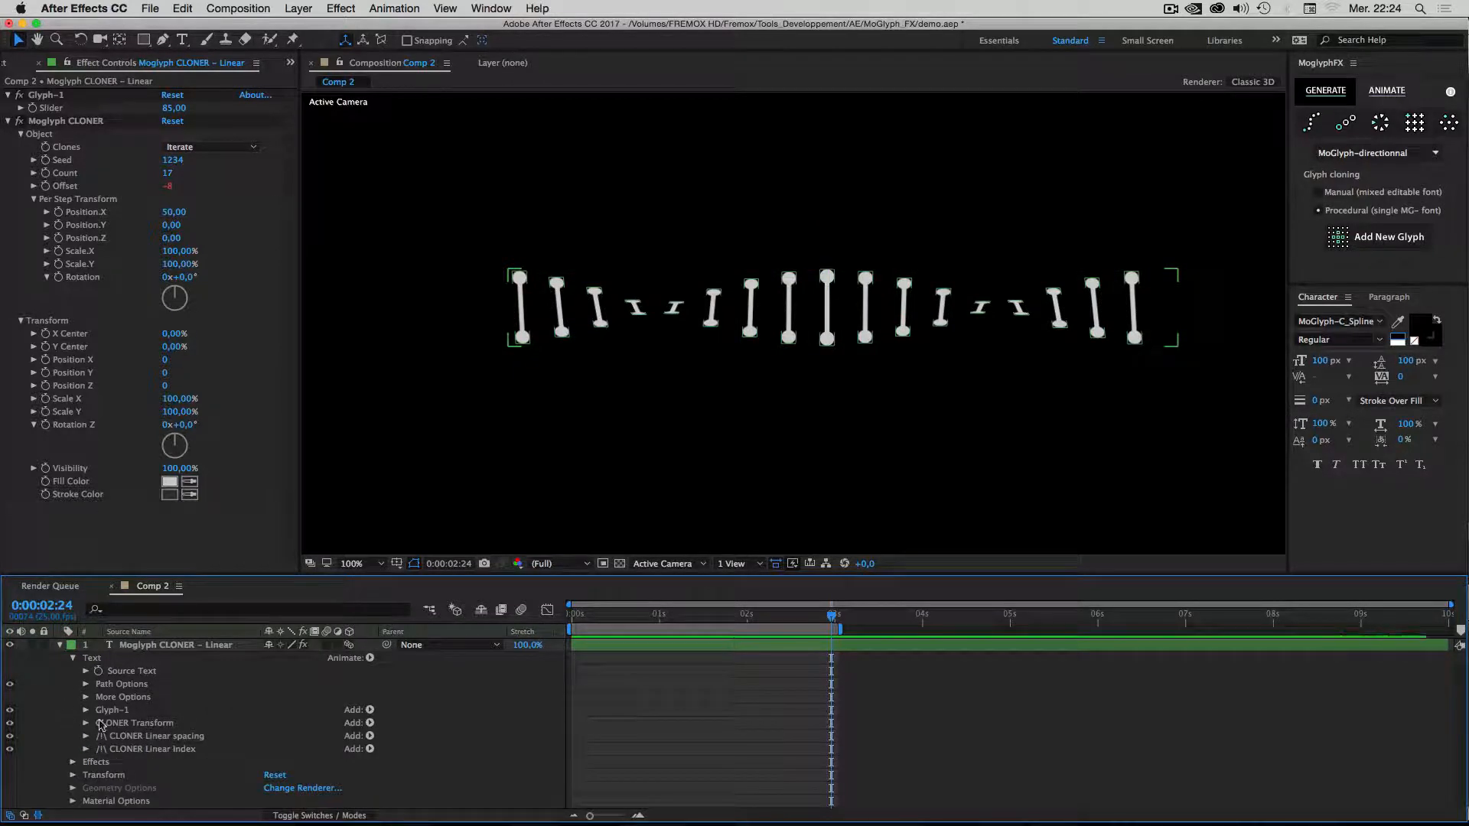
left_click(73, 659)
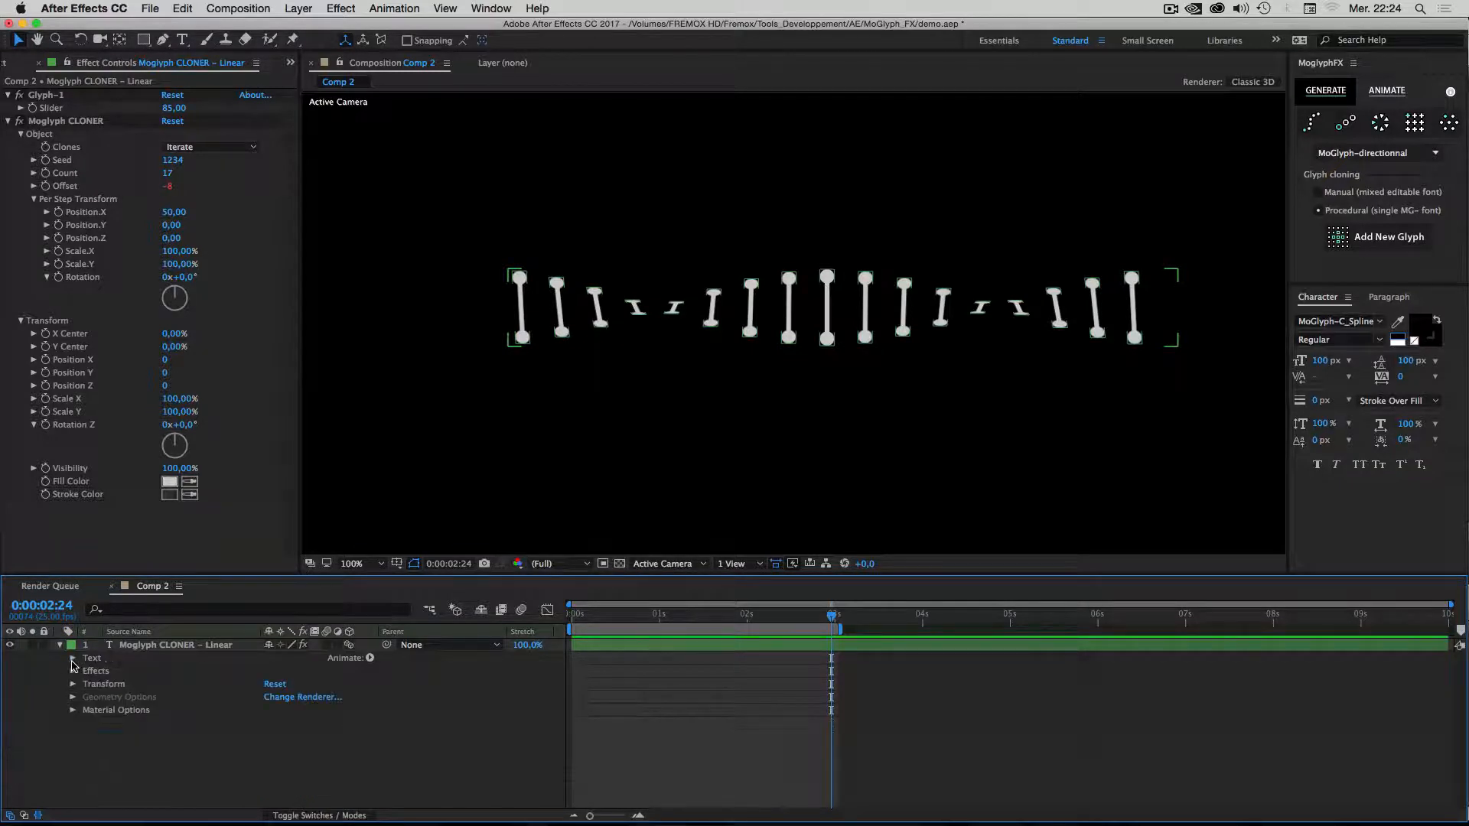
left_click(73, 659)
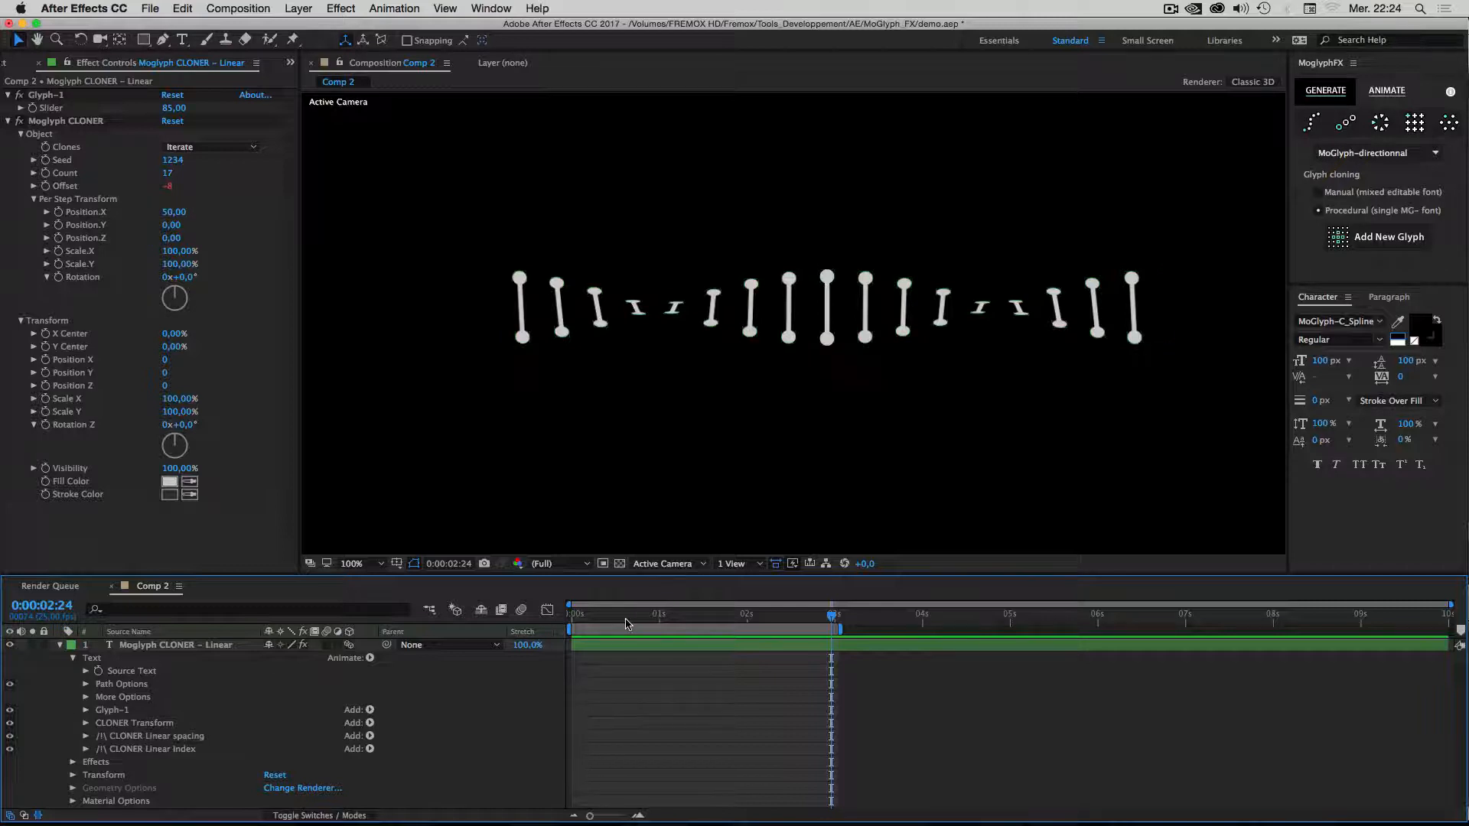
Return to time 0:00:00:00 and delete the linear cloner layer from Comp 2.
left_click_drag(762, 616, 530, 597)
key("comma")
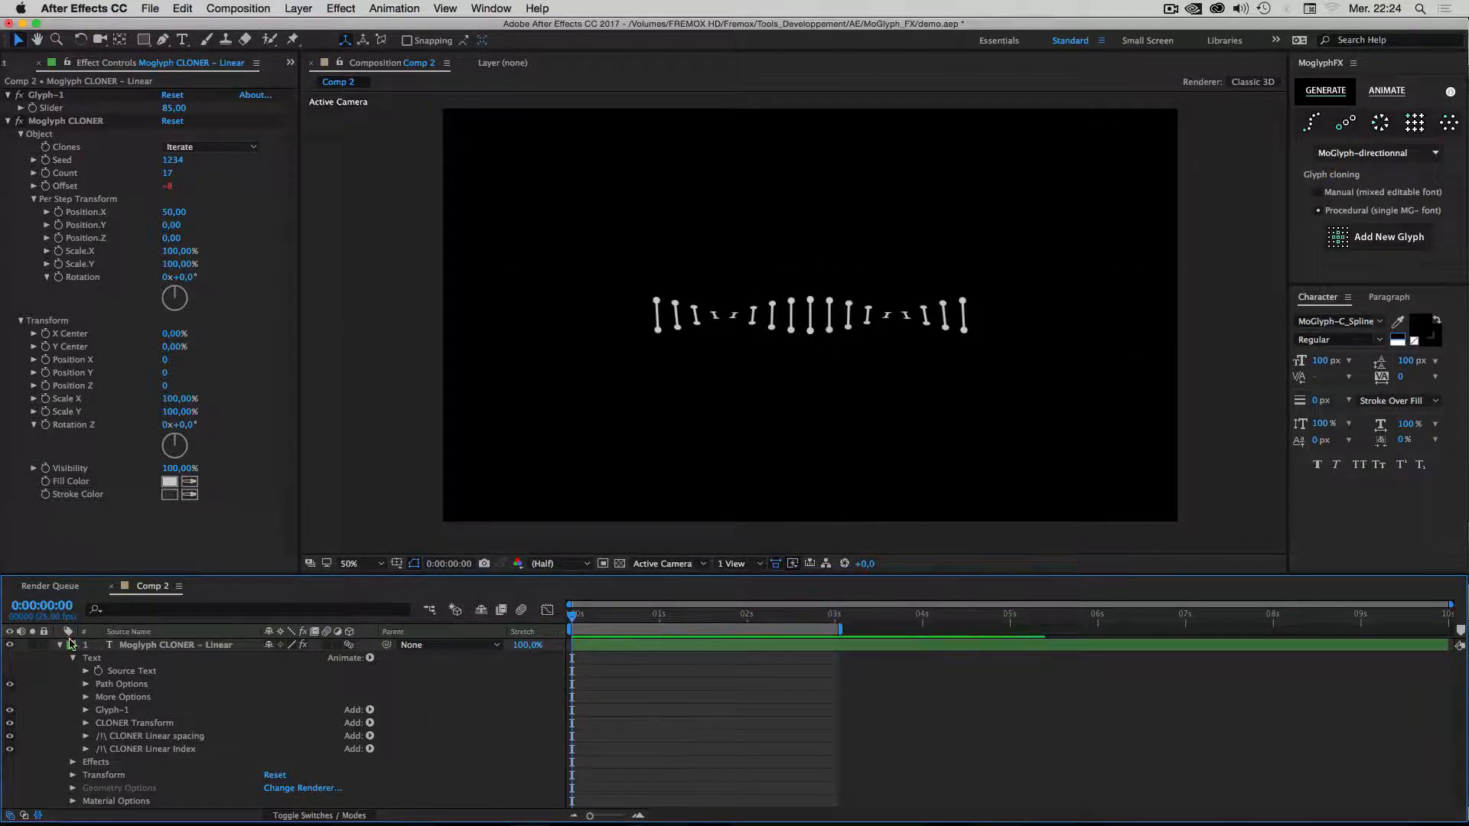
left_click(59, 645)
left_click(143, 649)
key("Delete")
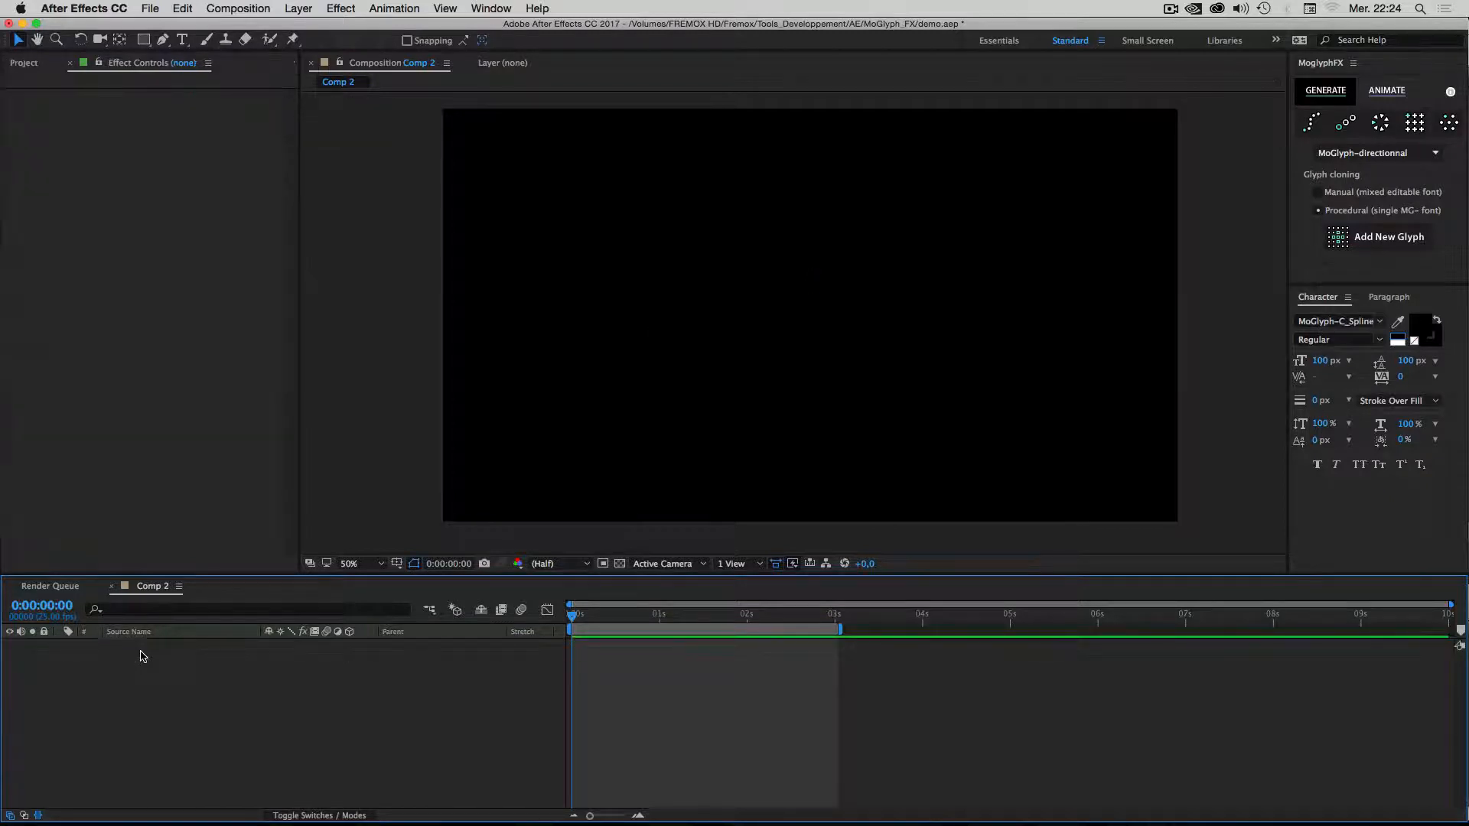
Create a radial cloner with a thick arrow glyph from the MoGlyph-directionnal set, and reveal its Object parameters.
left_click(1380, 122)
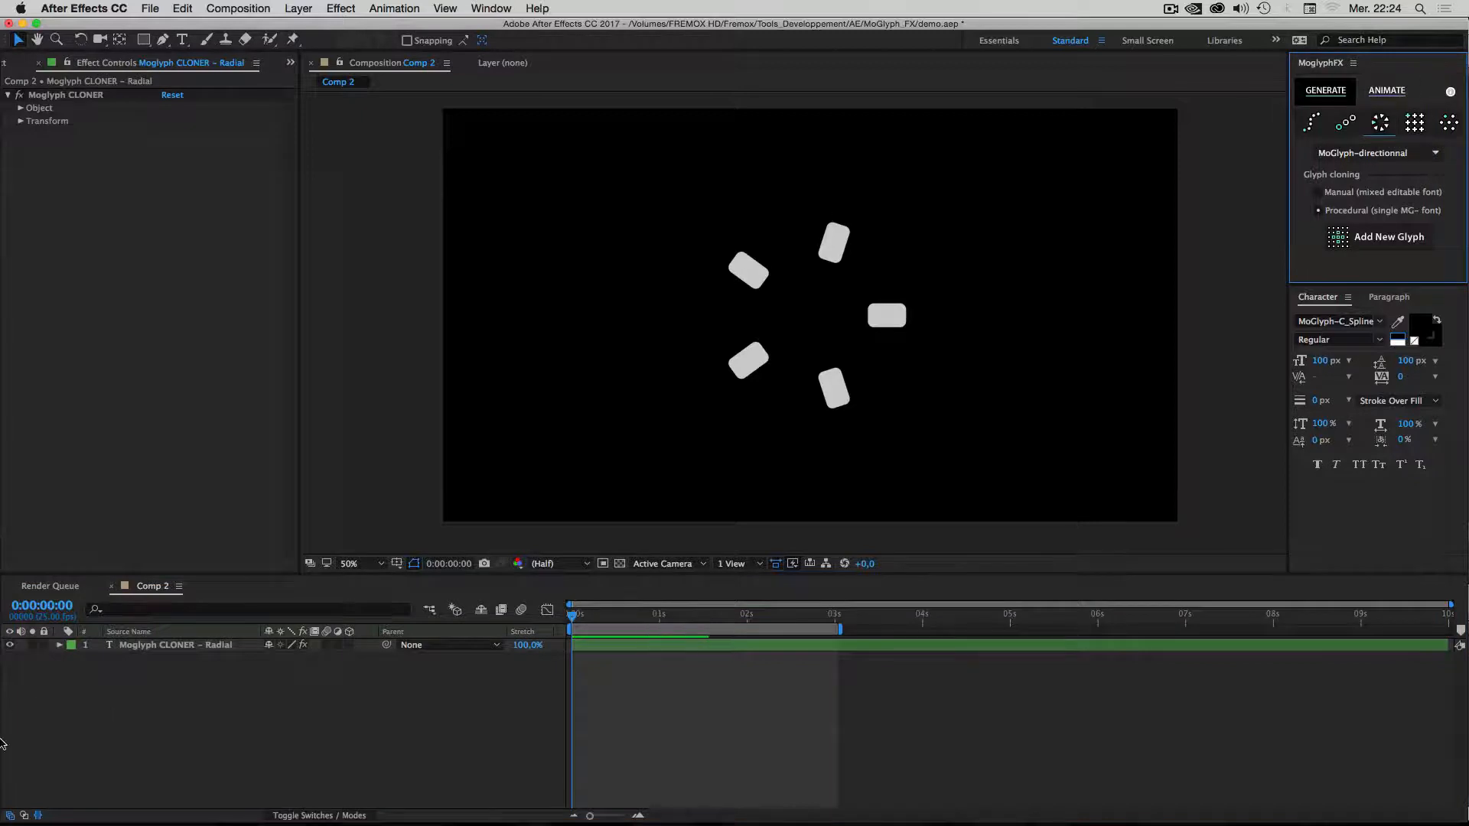
left_click(1380, 242)
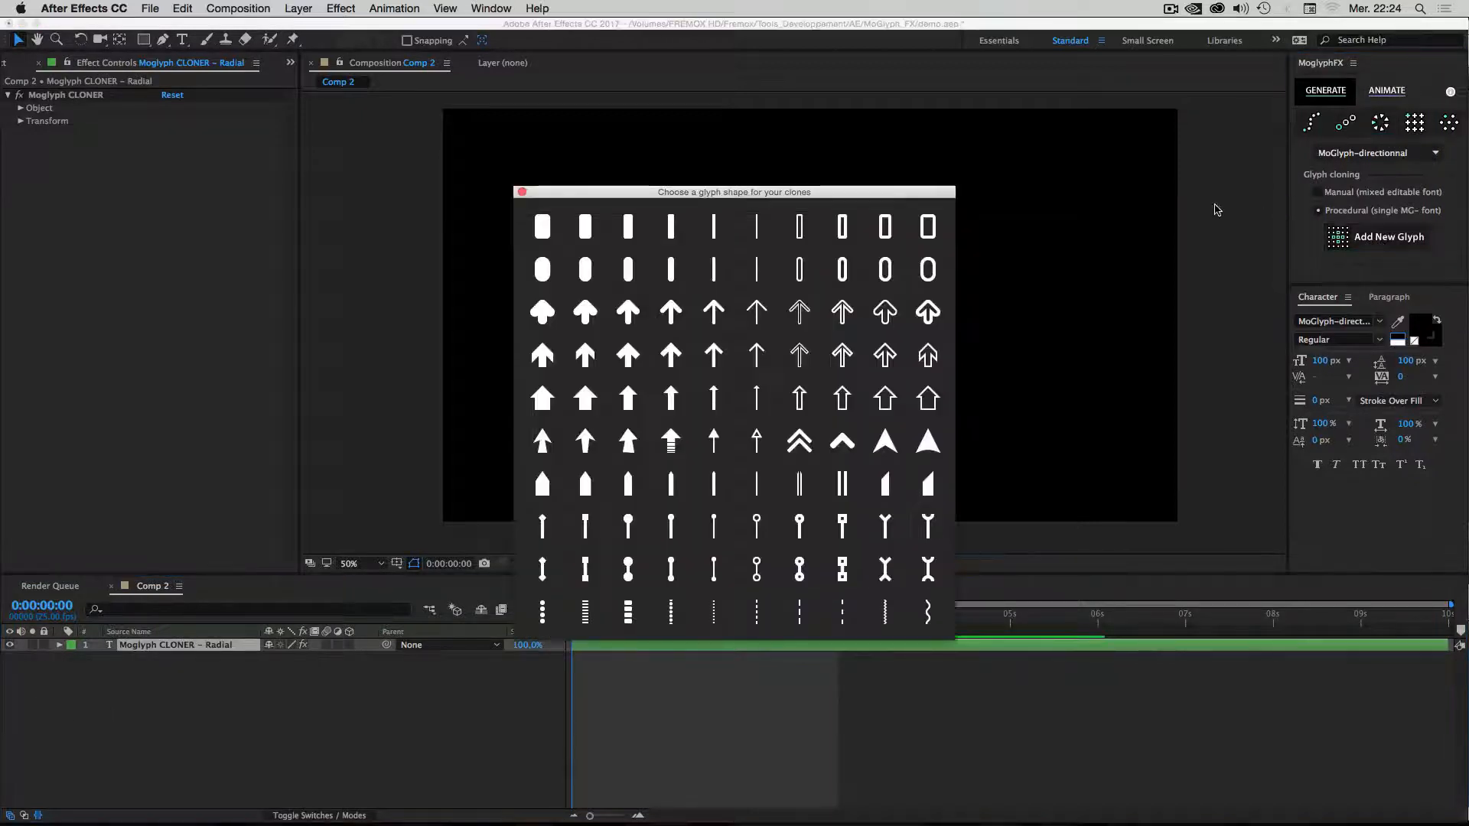
left_click_drag(714, 185, 1212, 227)
left_click(1084, 398)
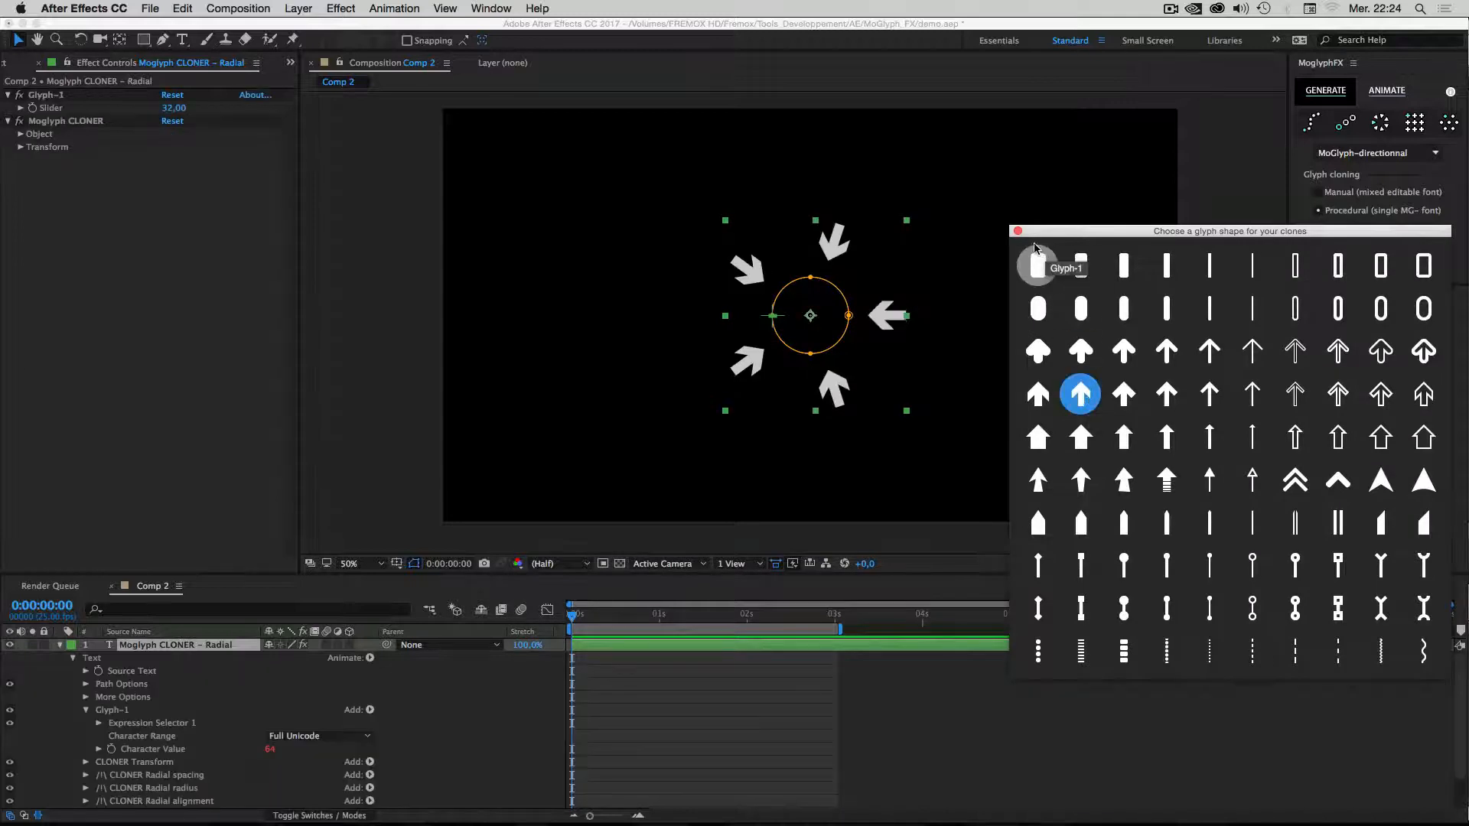
left_click(1017, 230)
left_click(22, 134)
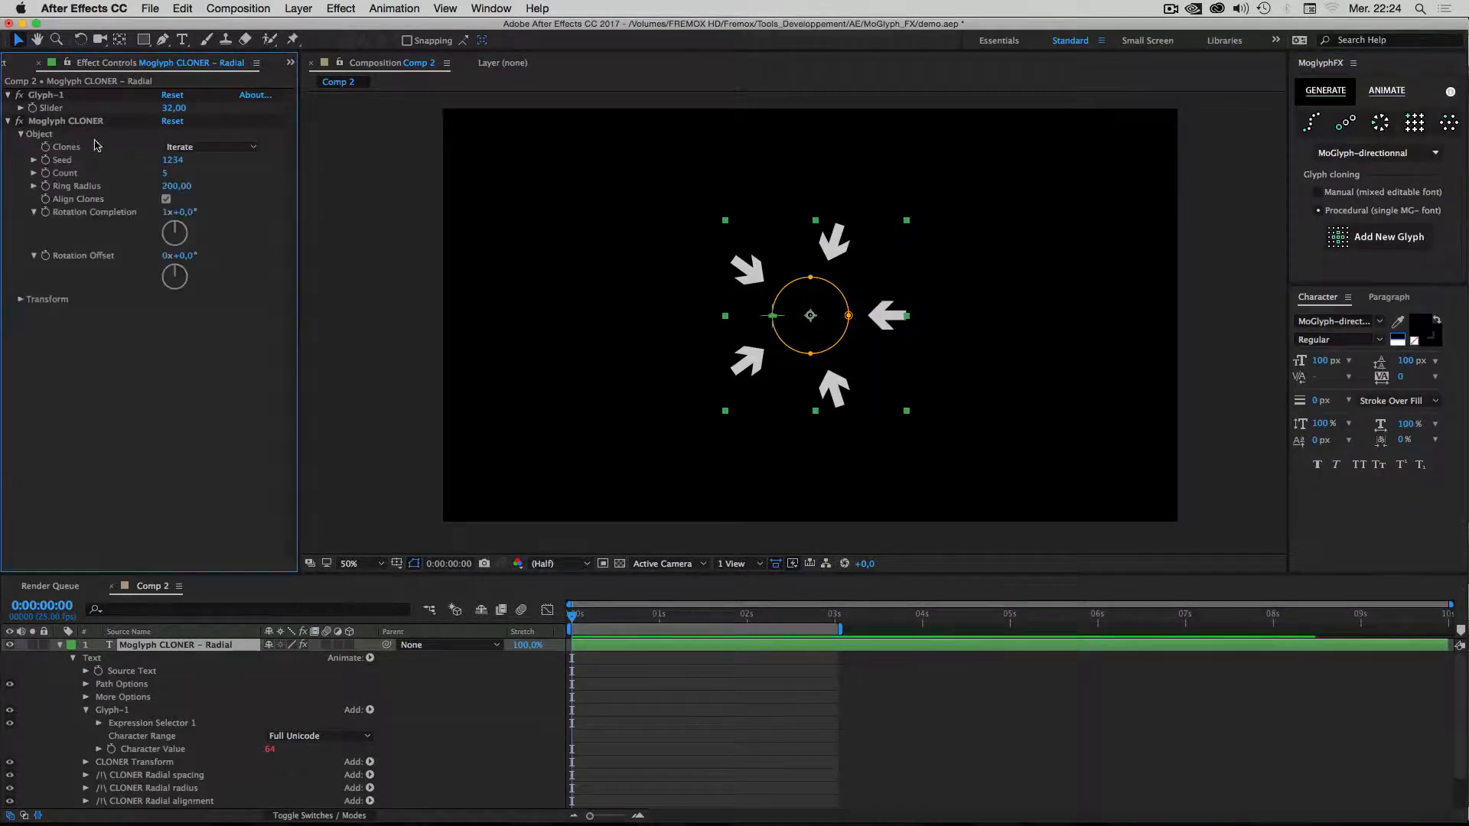
Set the radial cloner's Count to 9 and its transform Rotation to 180° so the arrows turn outward.
left_click_drag(167, 176, 198, 176)
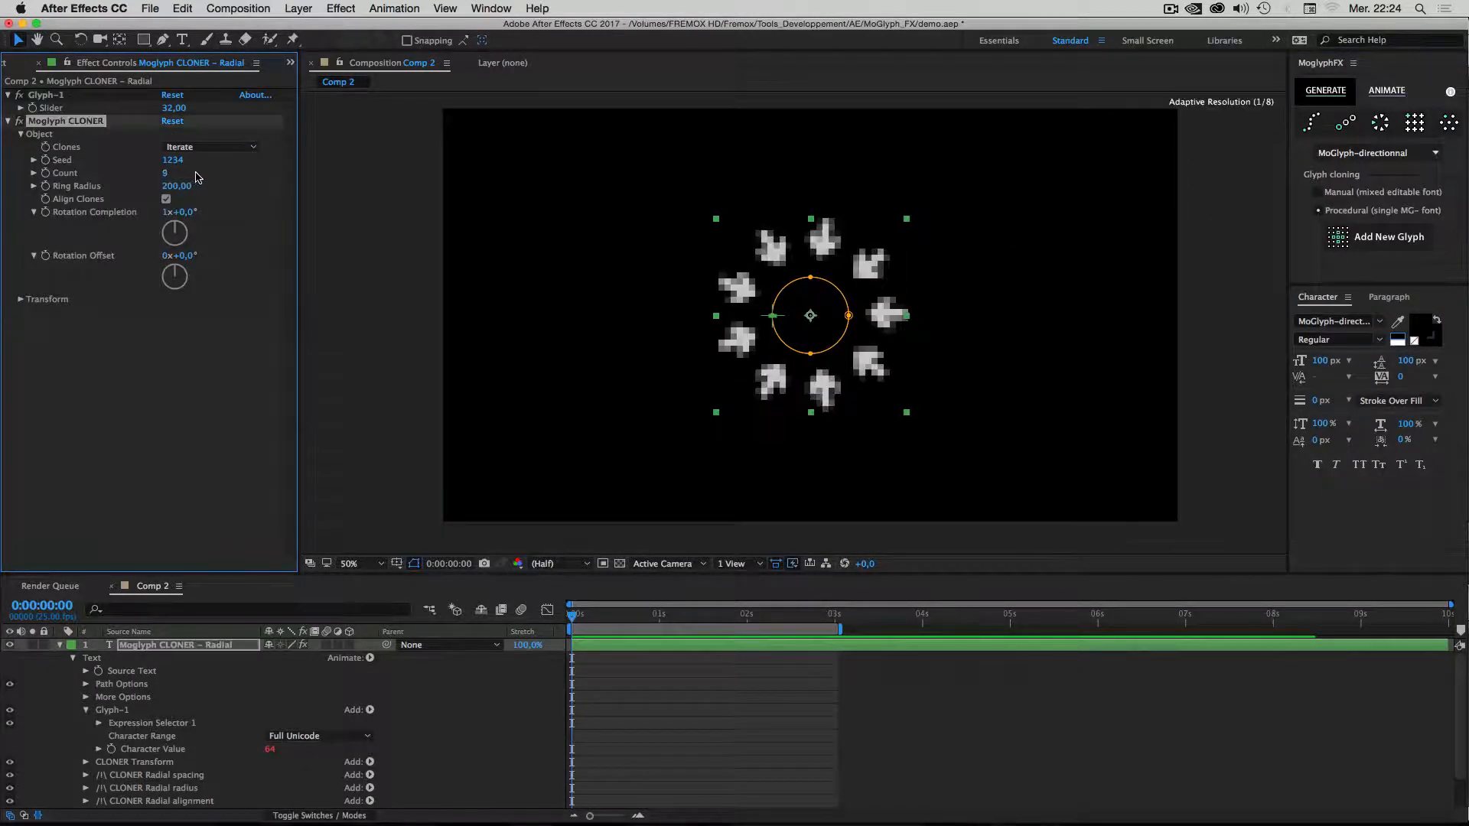
left_click(21, 300)
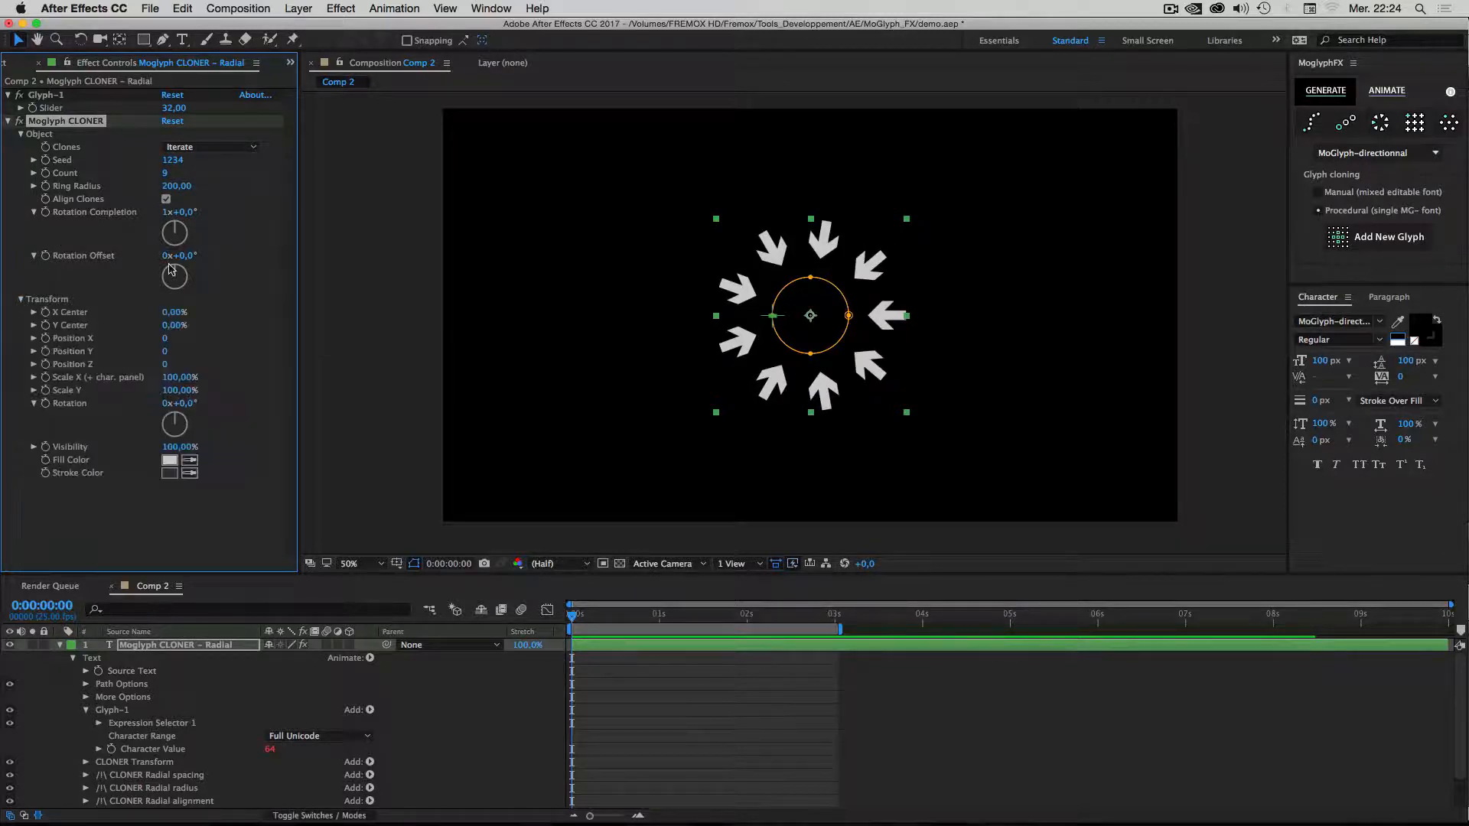
left_click(183, 404)
type("180")
key("Return")
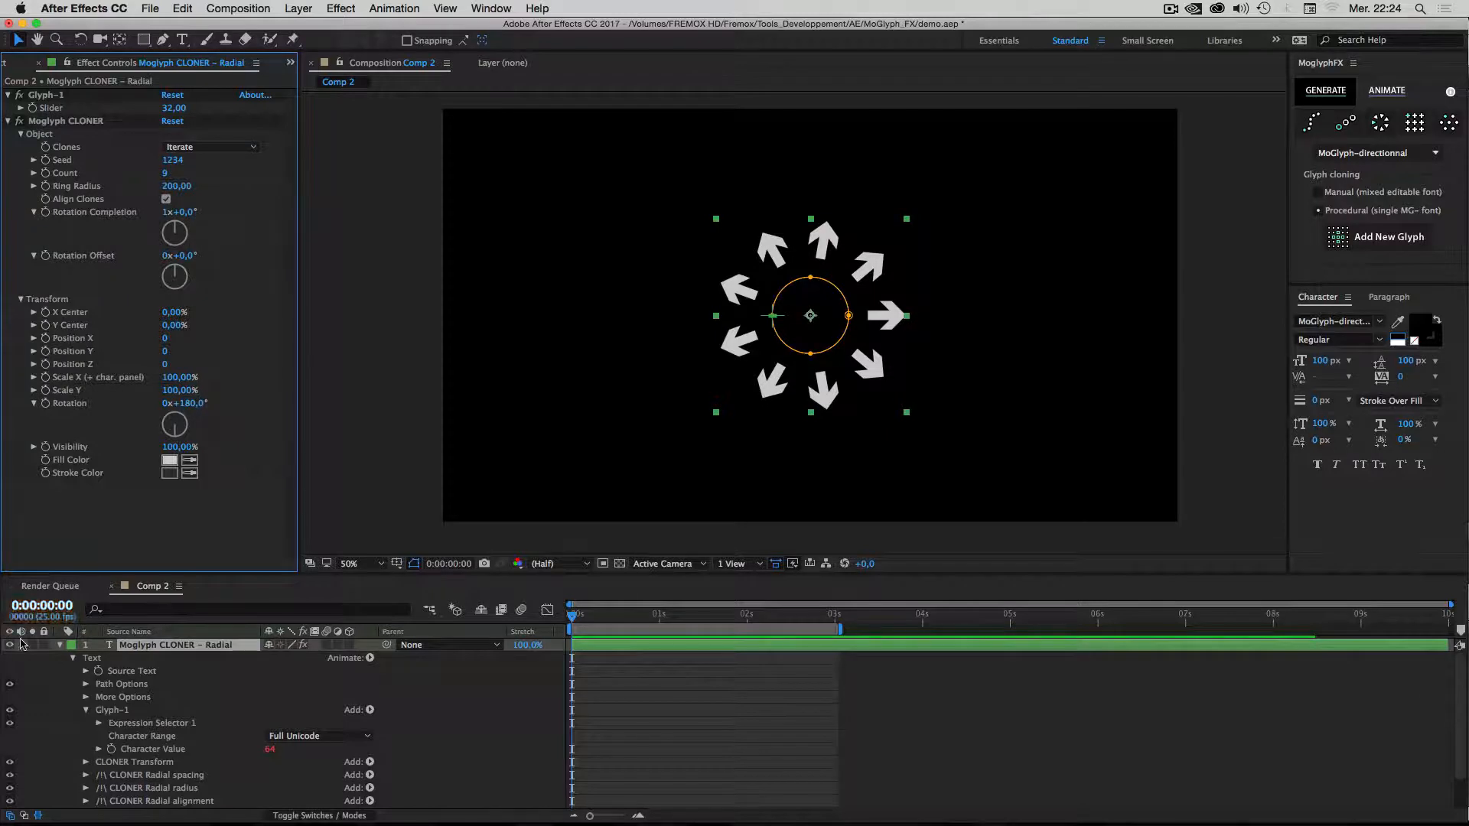
Add a Delay effector to the radial cloner layer and move the current time to 0:00:02:05.
left_click(165, 662)
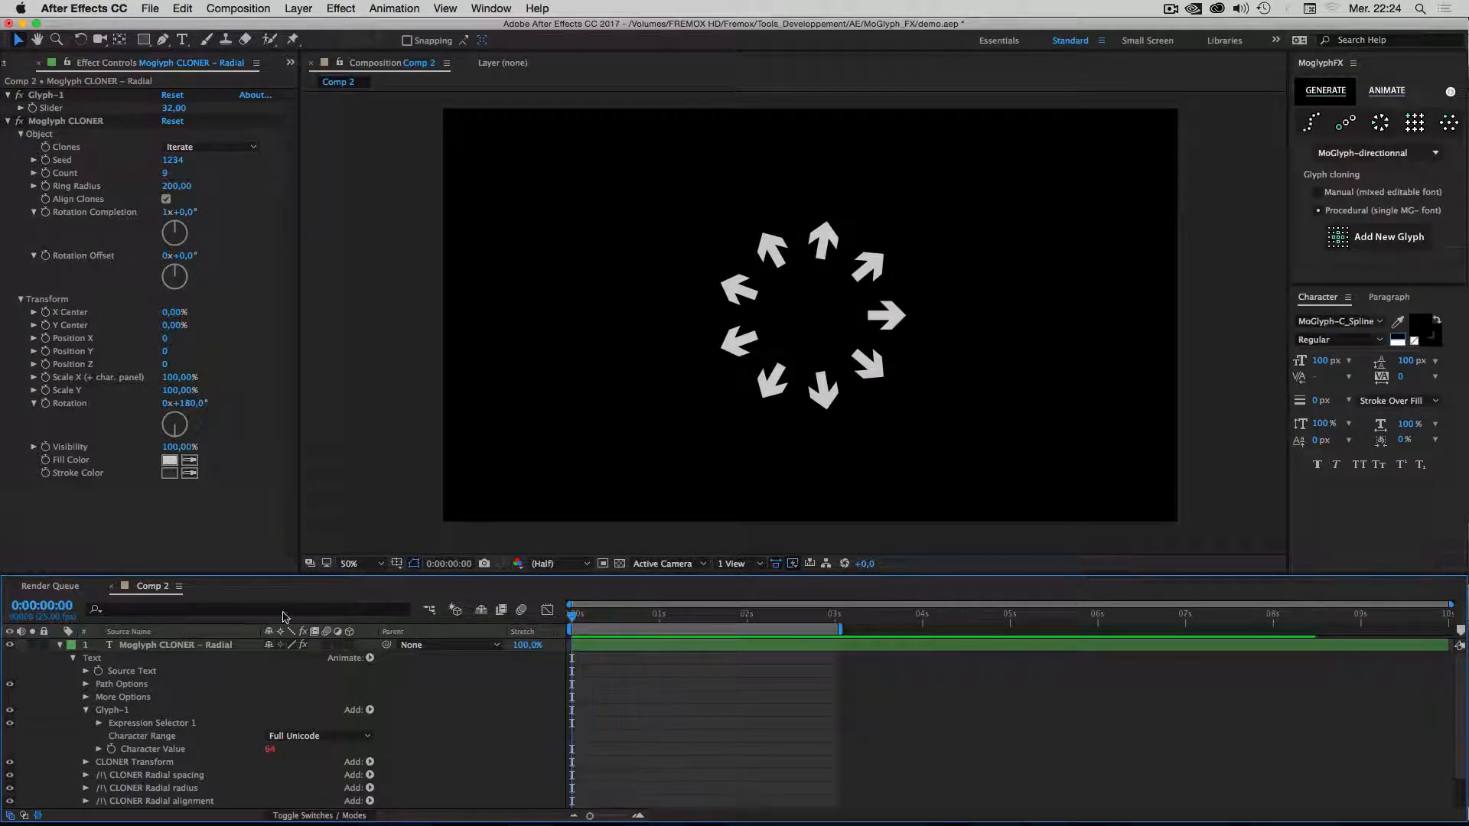
left_click(176, 645)
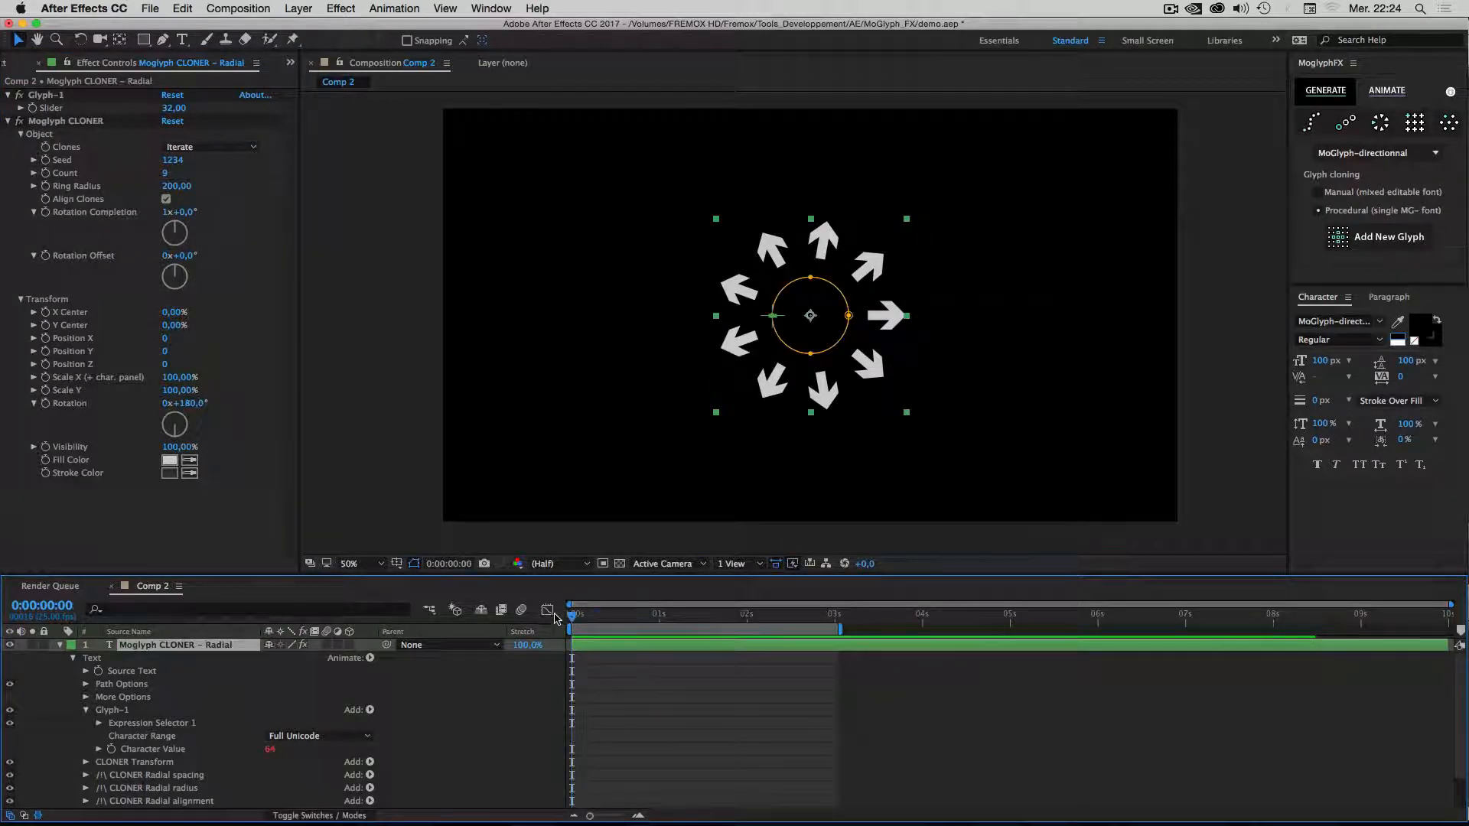
left_click(1386, 91)
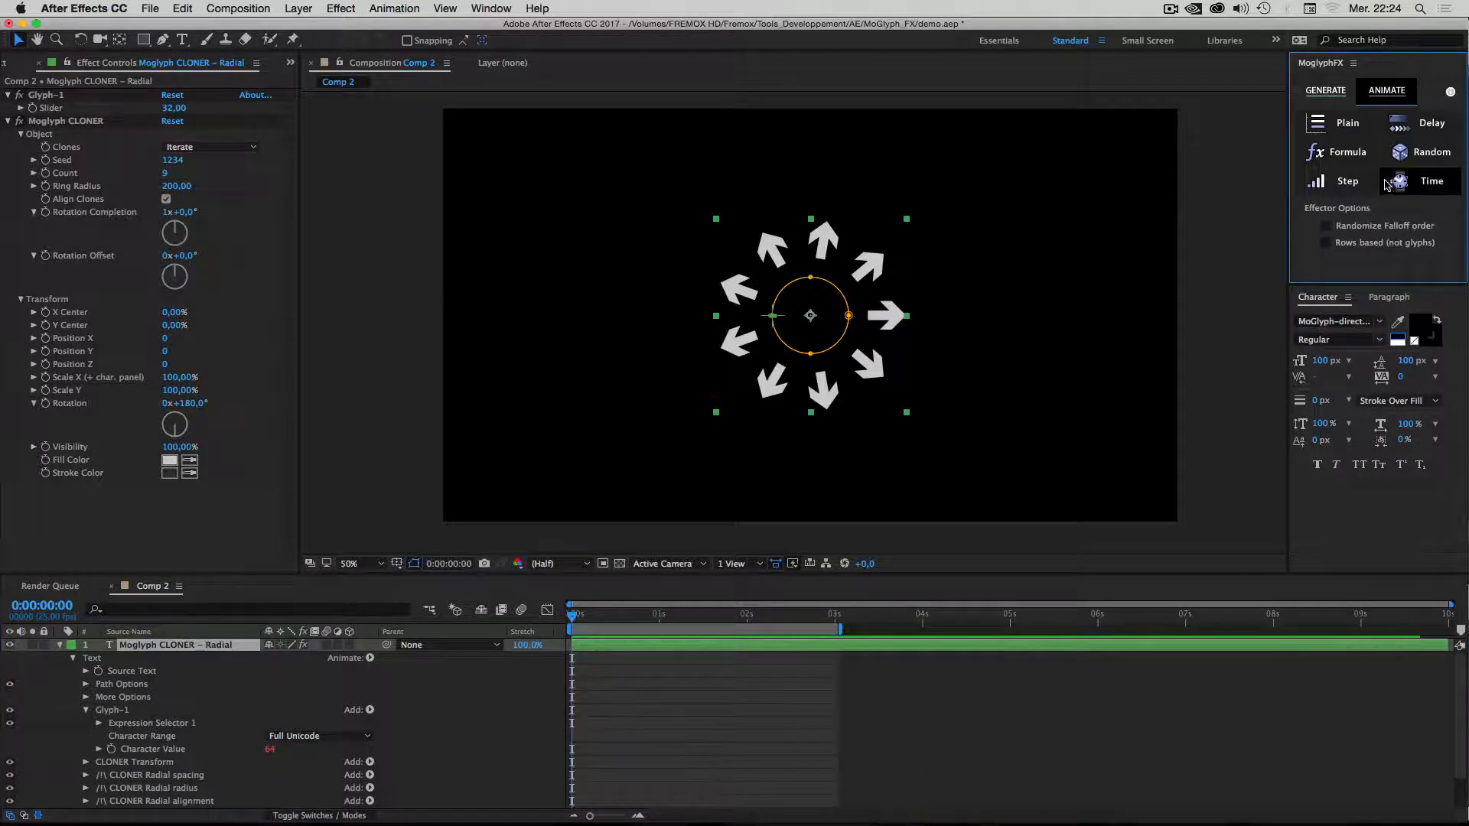
left_click(1424, 125)
left_click_drag(590, 620, 766, 630)
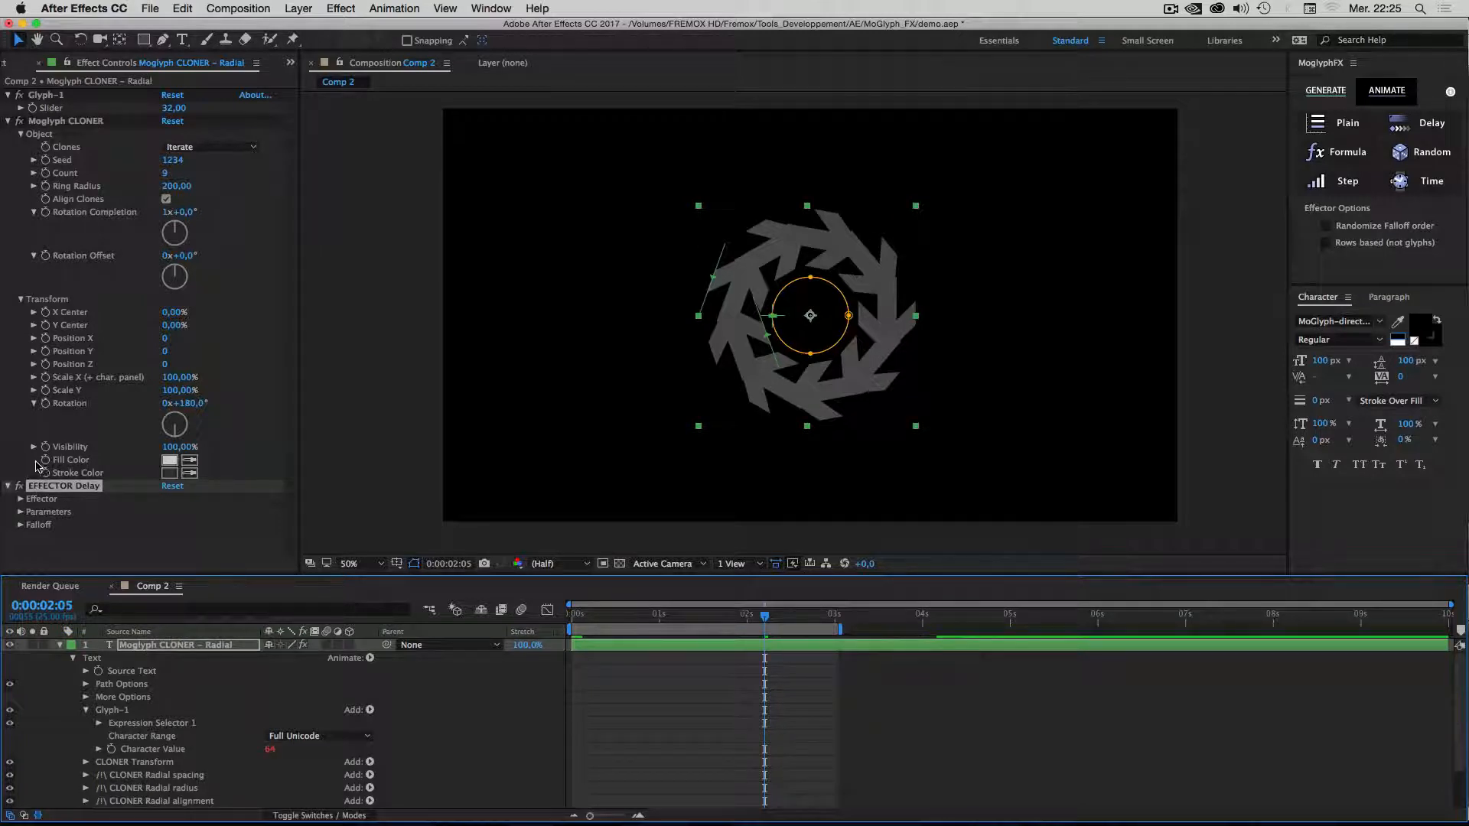
Set the Delay effector's Rotation.Z to 0° and its Position.Y to 200 in the transform parameters.
left_click(19, 513)
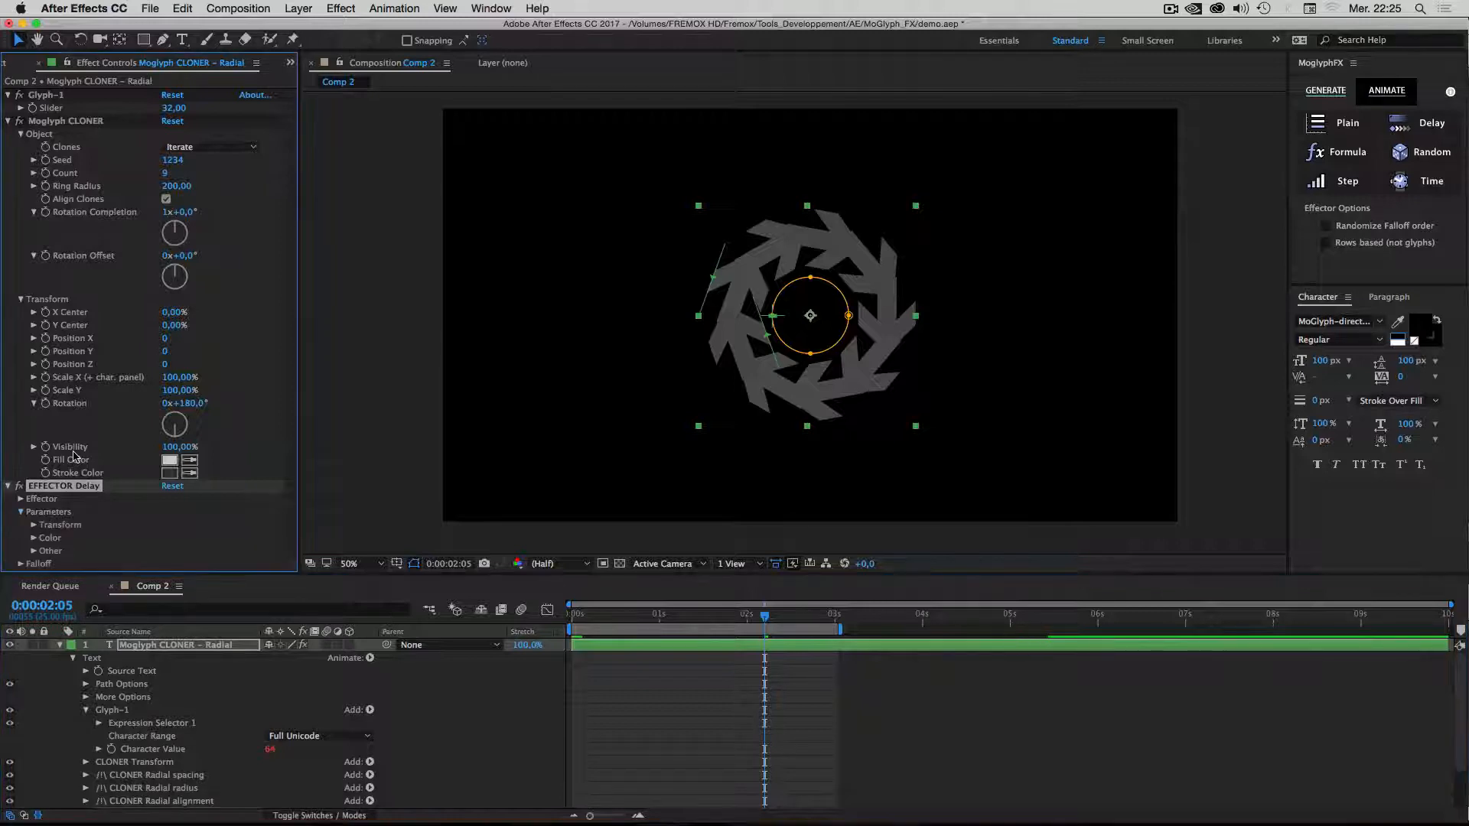
left_click(35, 526)
scroll(100, 520, "down", 5)
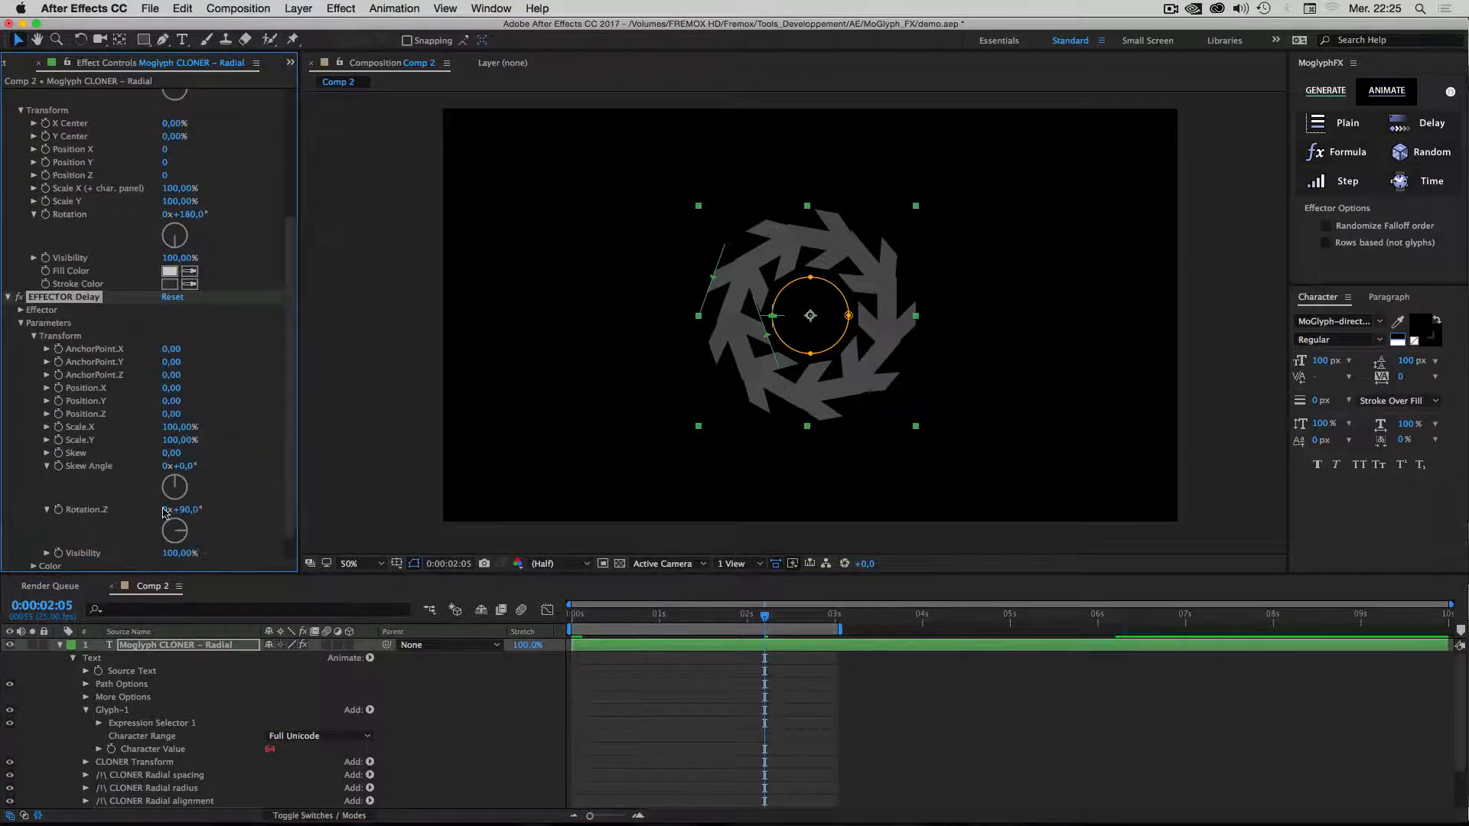
left_click(181, 510)
type("0")
key("Return")
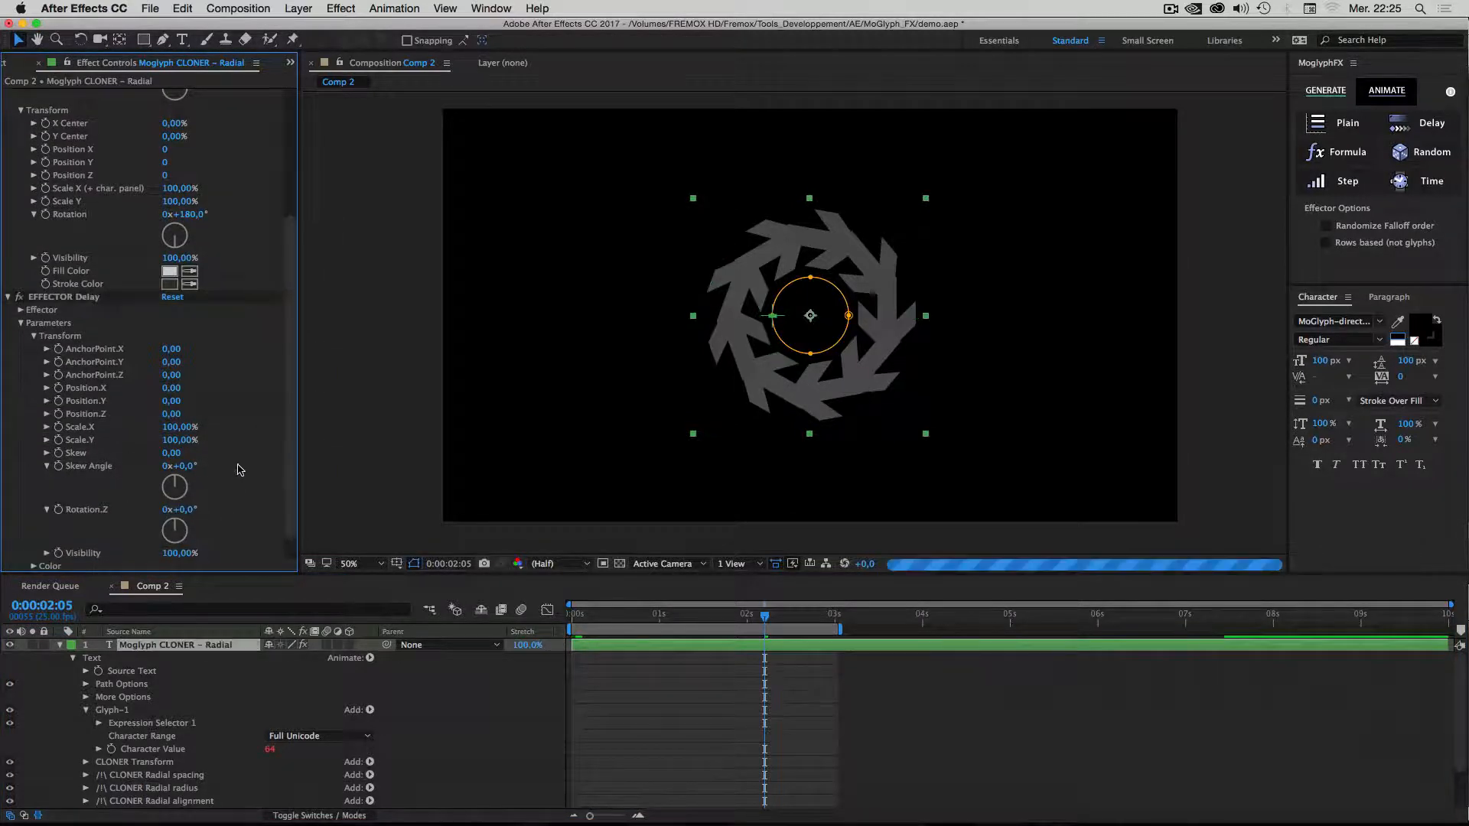
left_click_drag(182, 403, 195, 406)
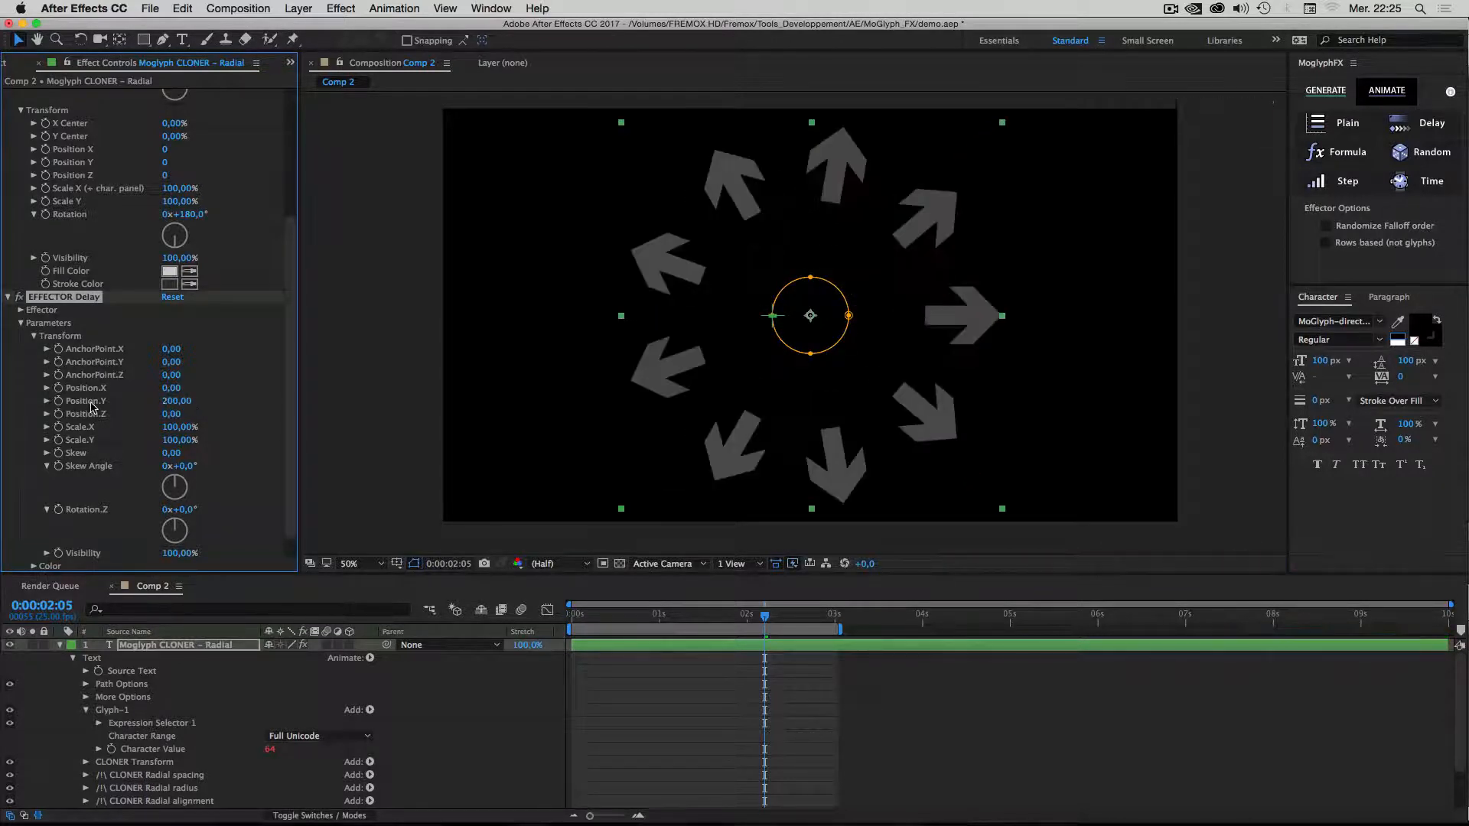
Set the Fill Brightness in the Delay effector's color parameters to 0%.
scroll(241, 458, "down", 2)
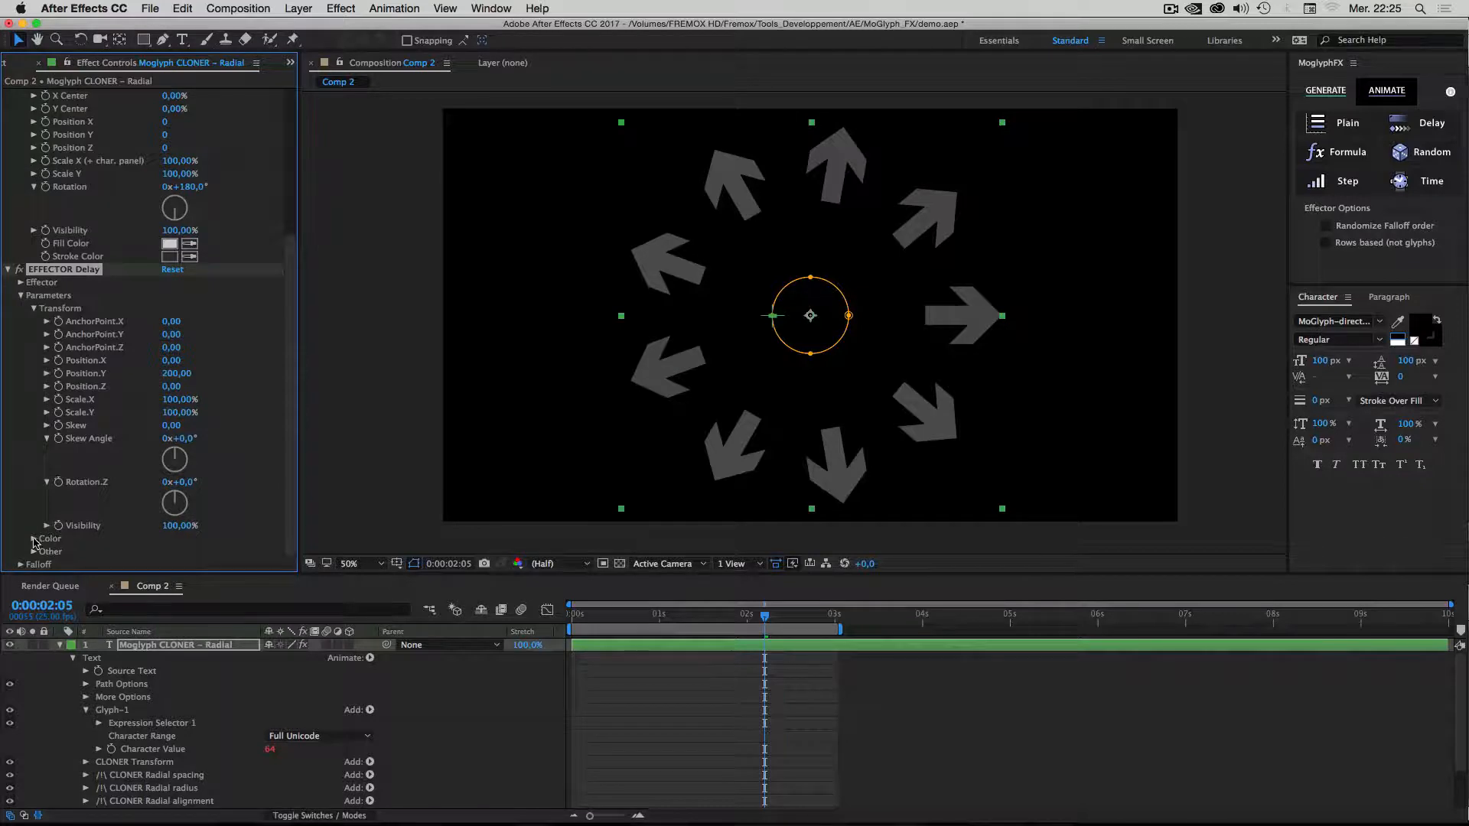
left_click(34, 539)
scroll(91, 475, "down", 6)
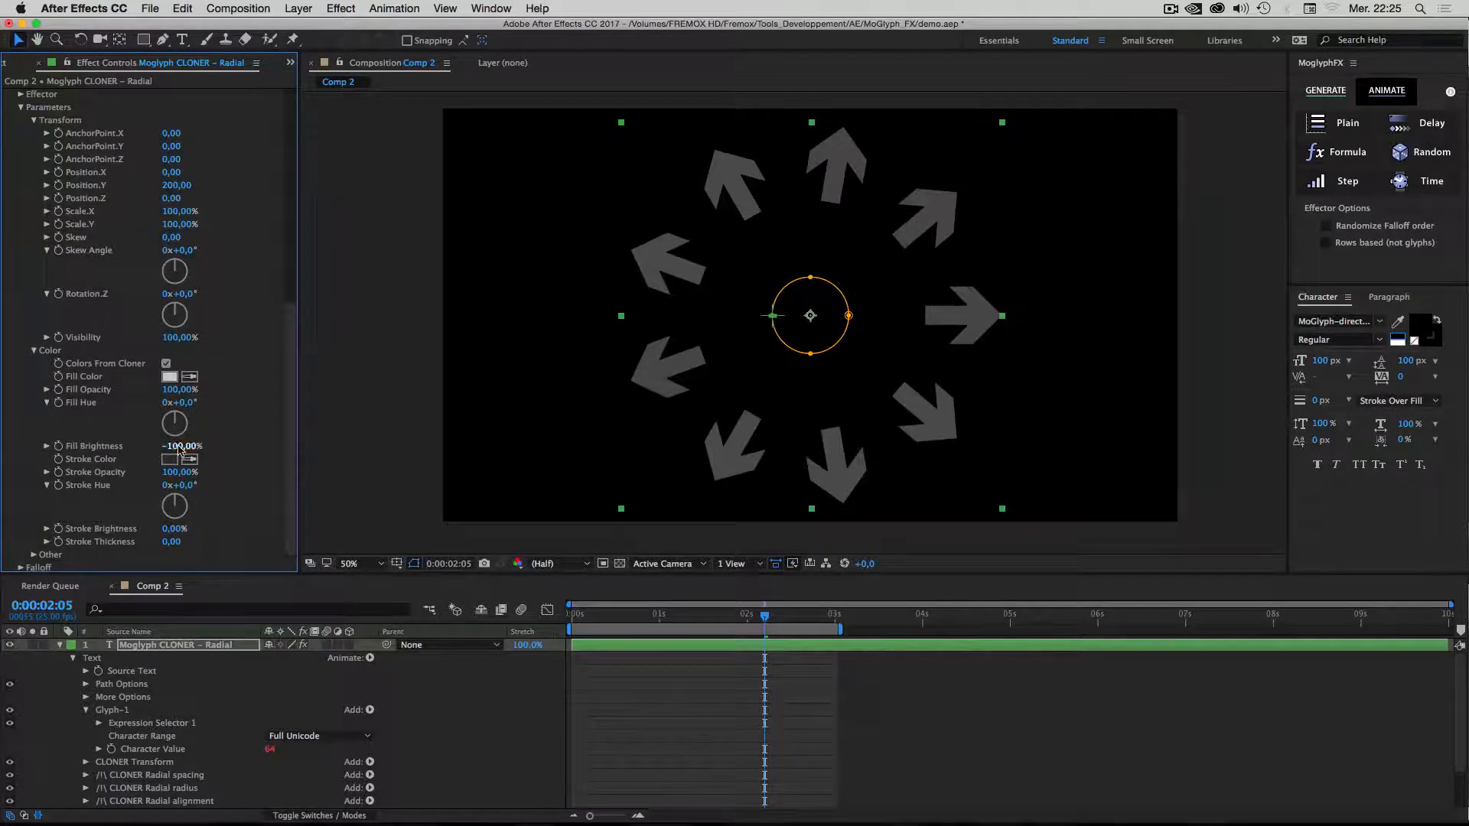
left_click(181, 446)
type("0")
key("Return")
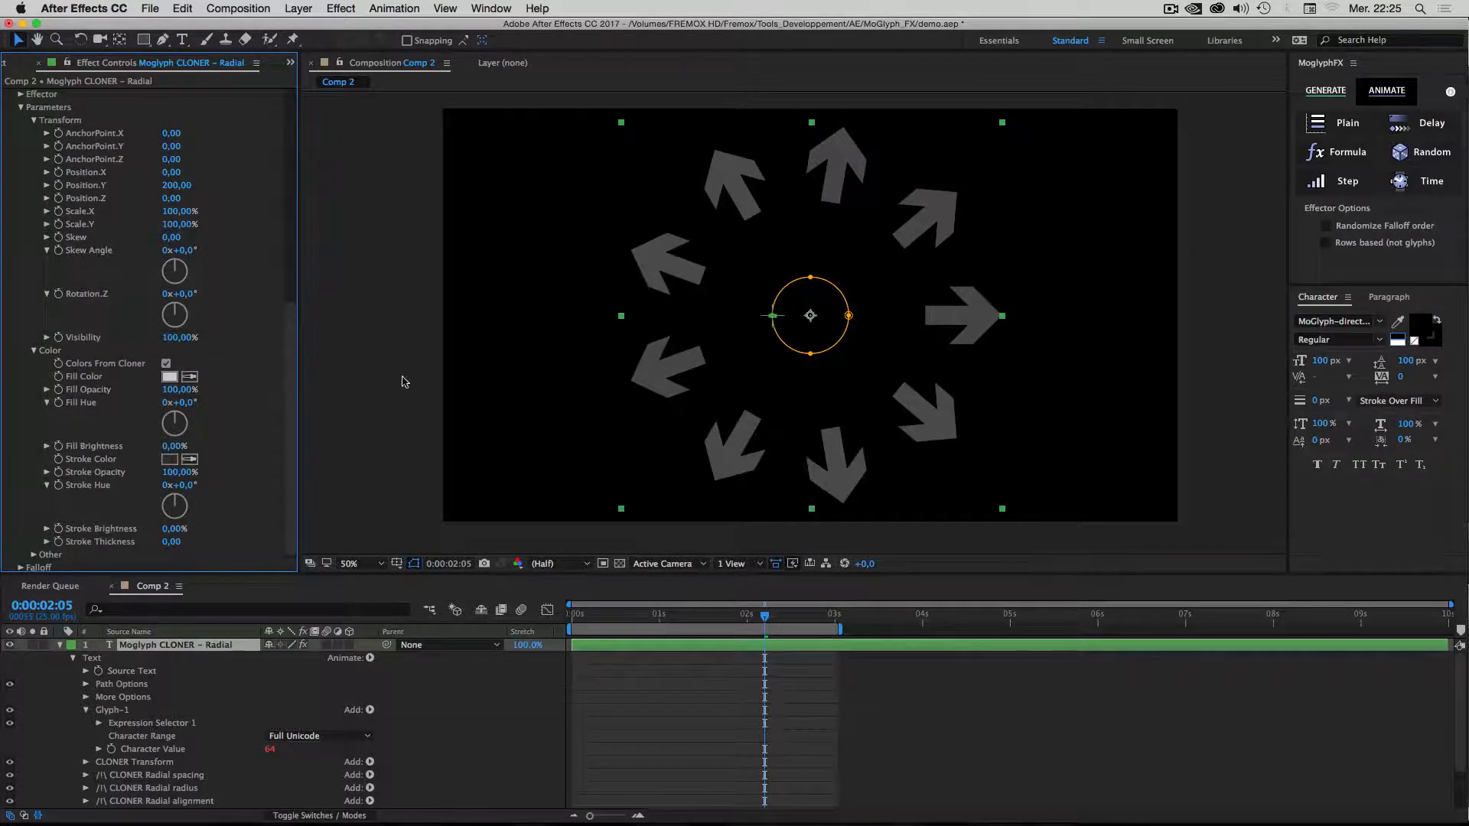
Preview the delayed outward animation of the radial arrow clones.
left_click(525, 688)
key("space")
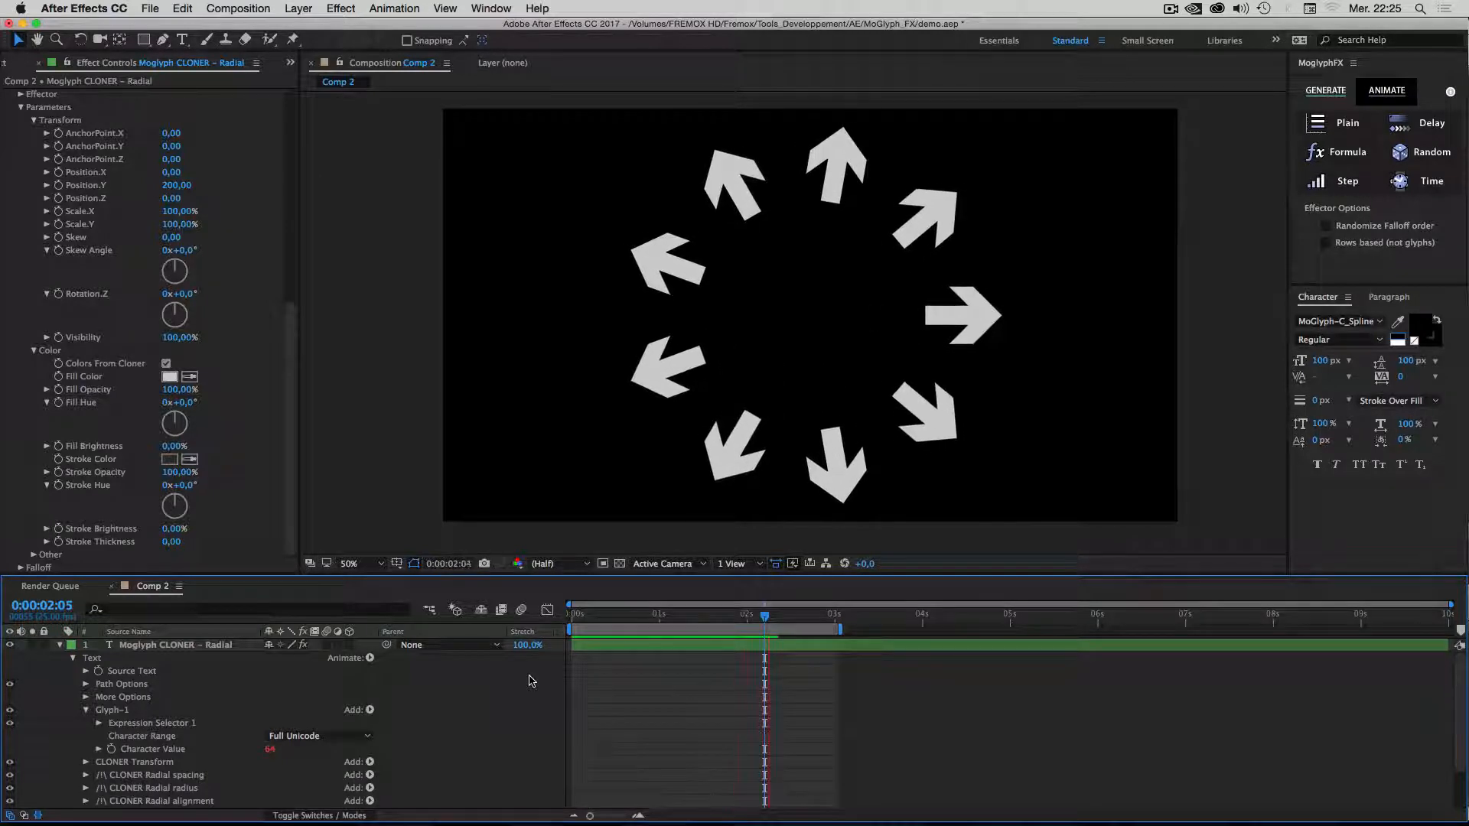
key("space")
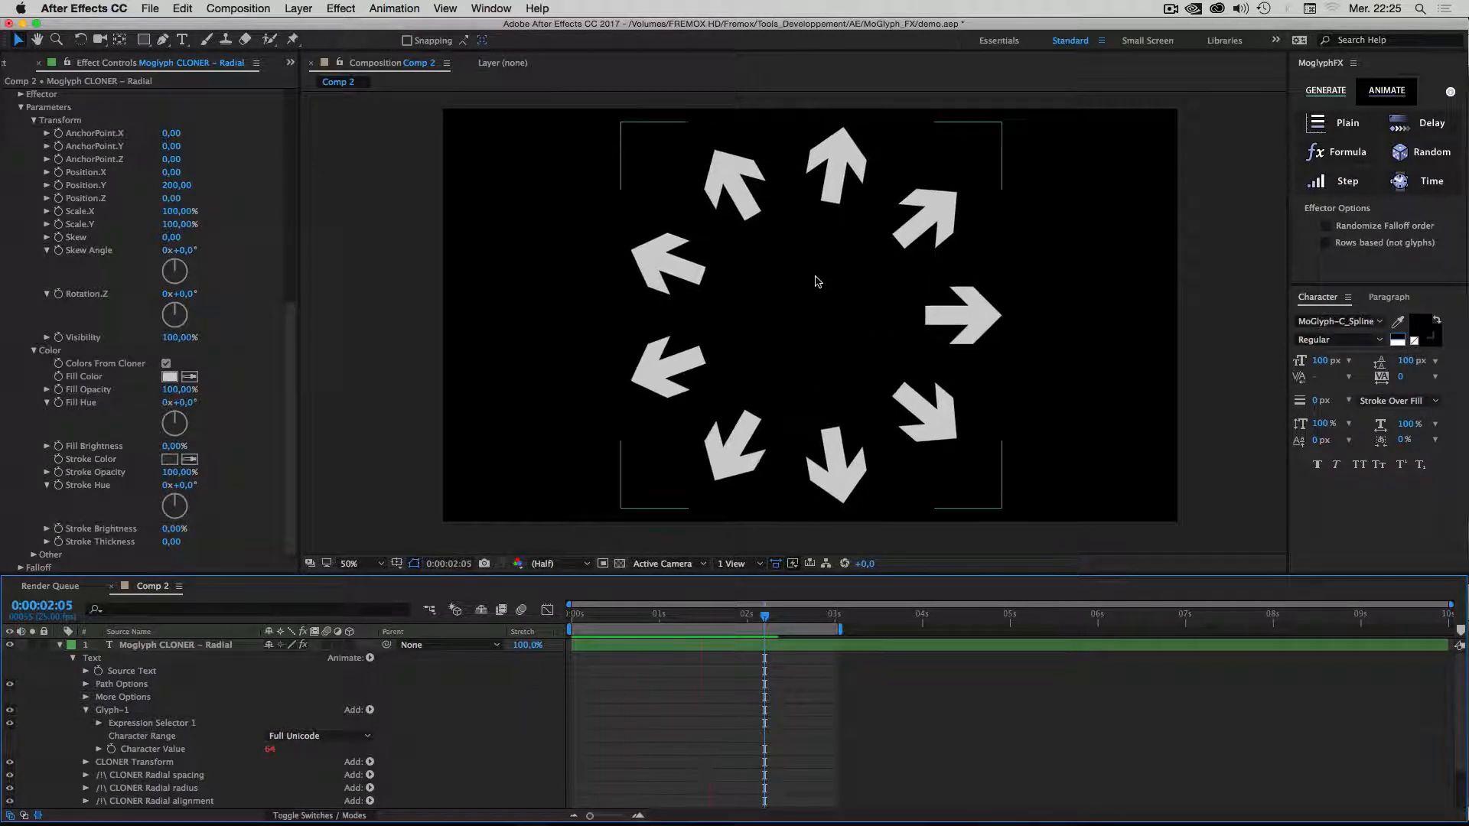
scroll(54, 189, "up", 5)
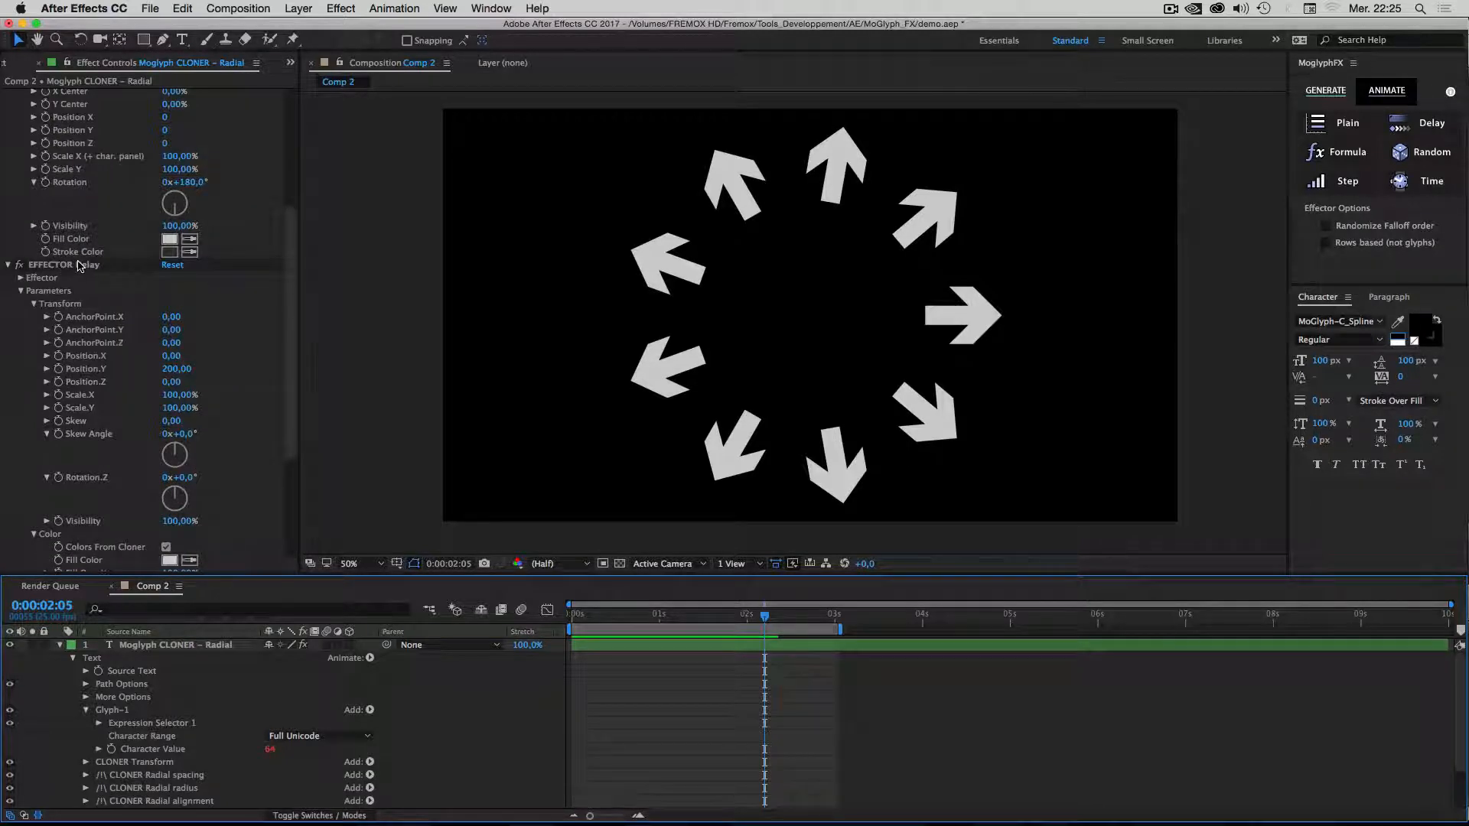
key("space")
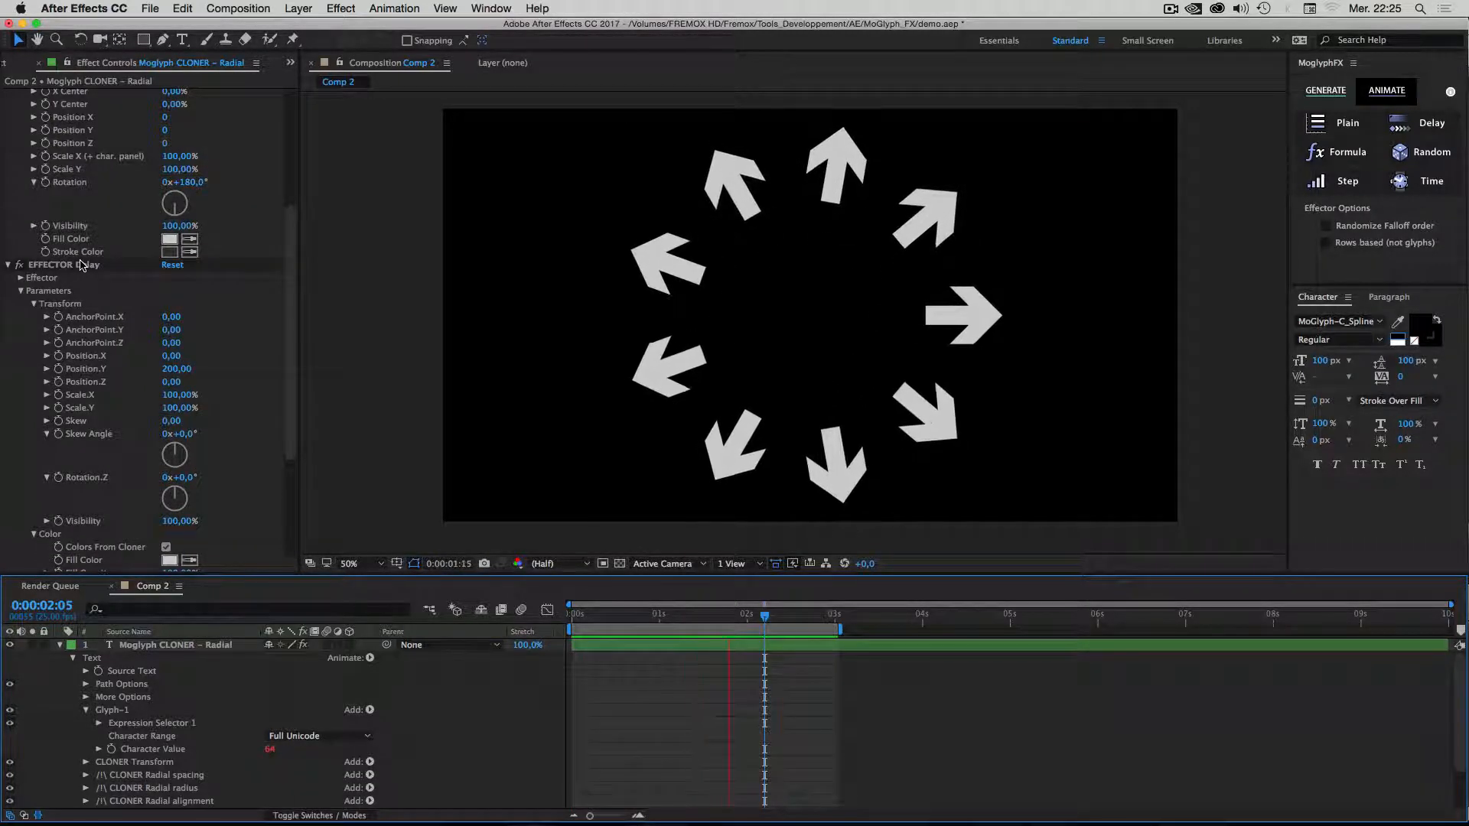
key("space")
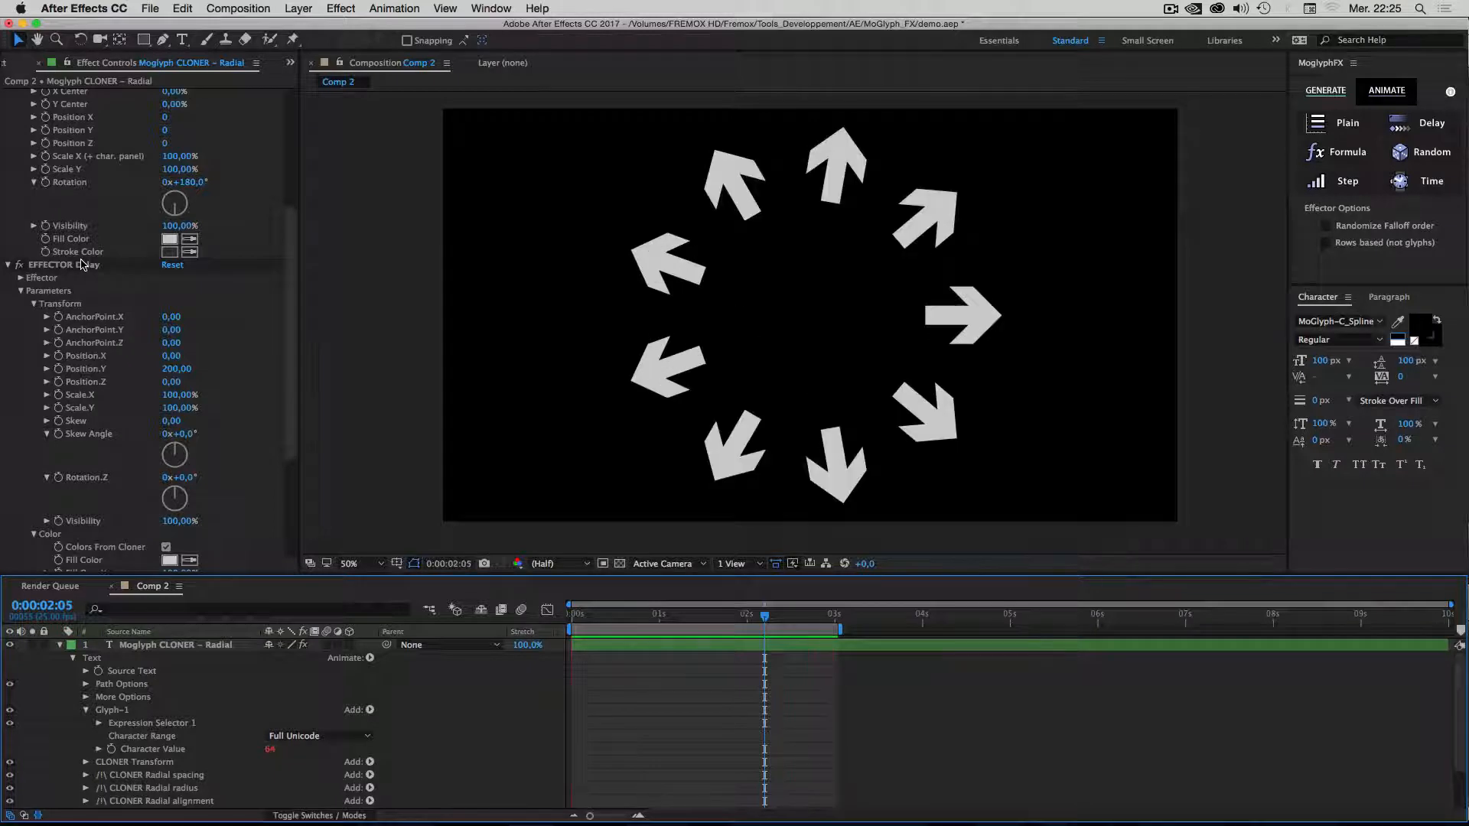
key("space")
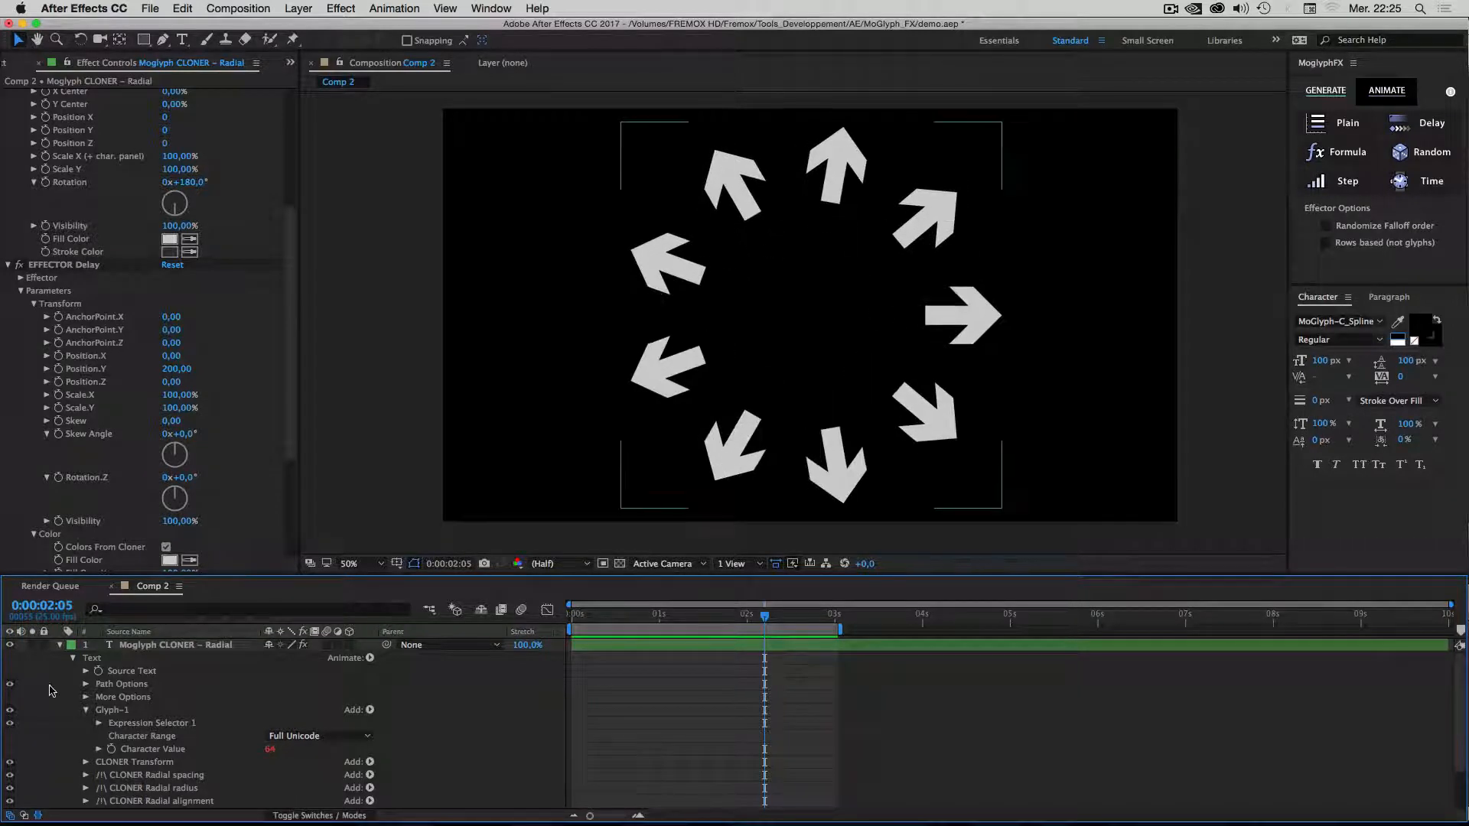
Delete the radial cloner layer from Comp 2 and switch MoglyphFX back to its Generate tools.
left_click(60, 646)
key("space")
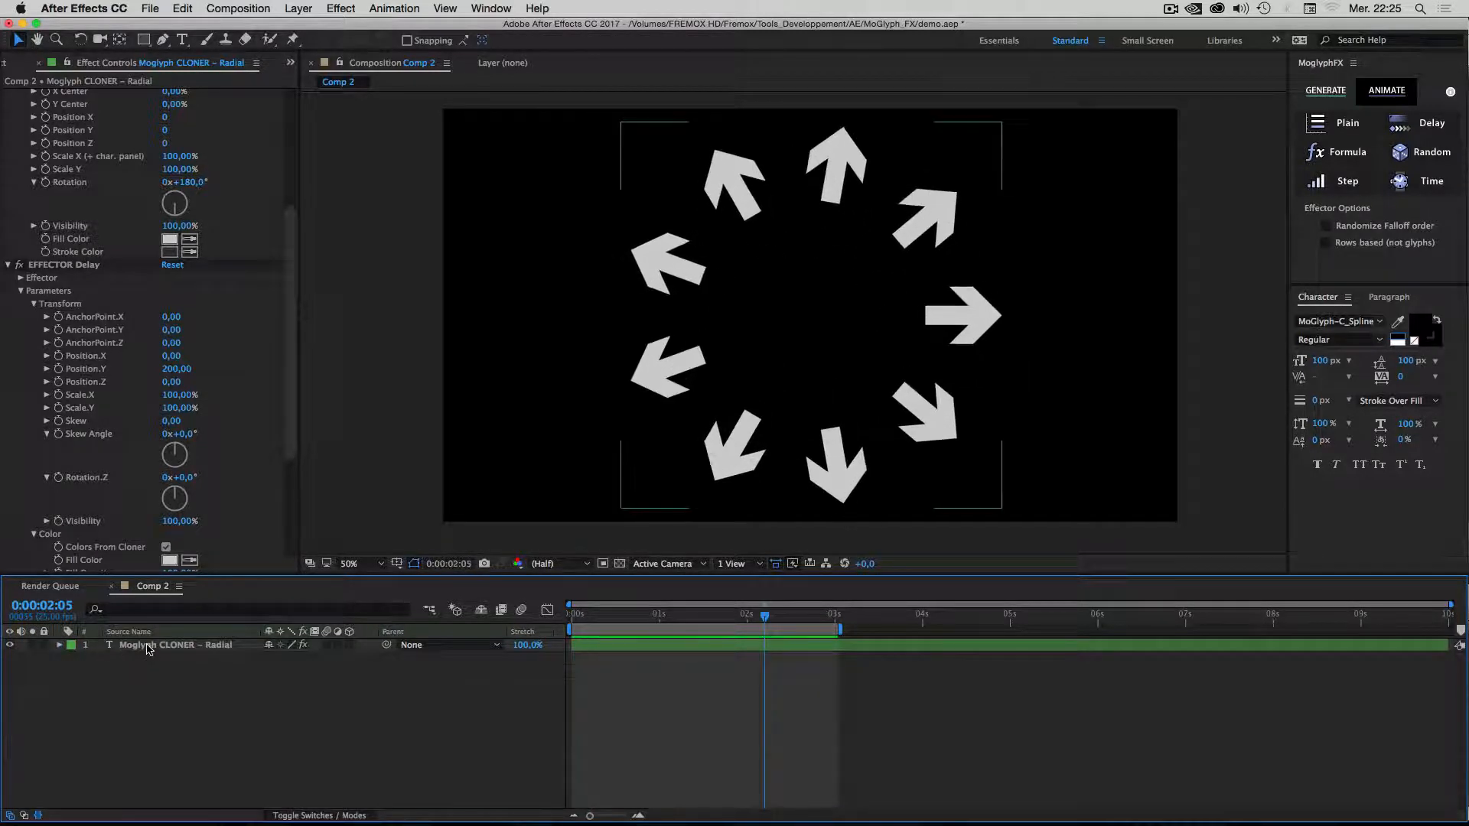
left_click(147, 649)
key("Delete")
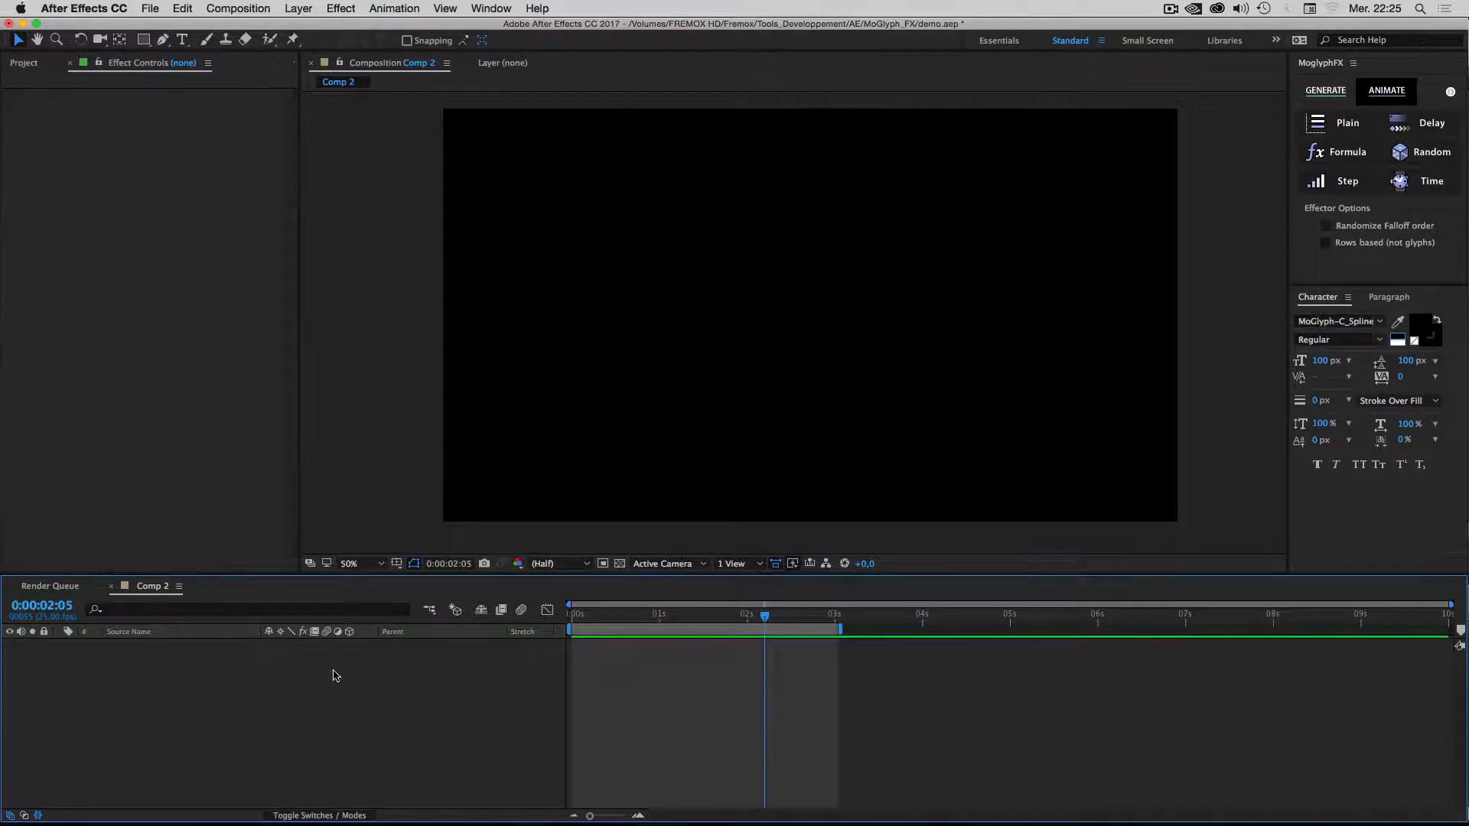
left_click(1325, 91)
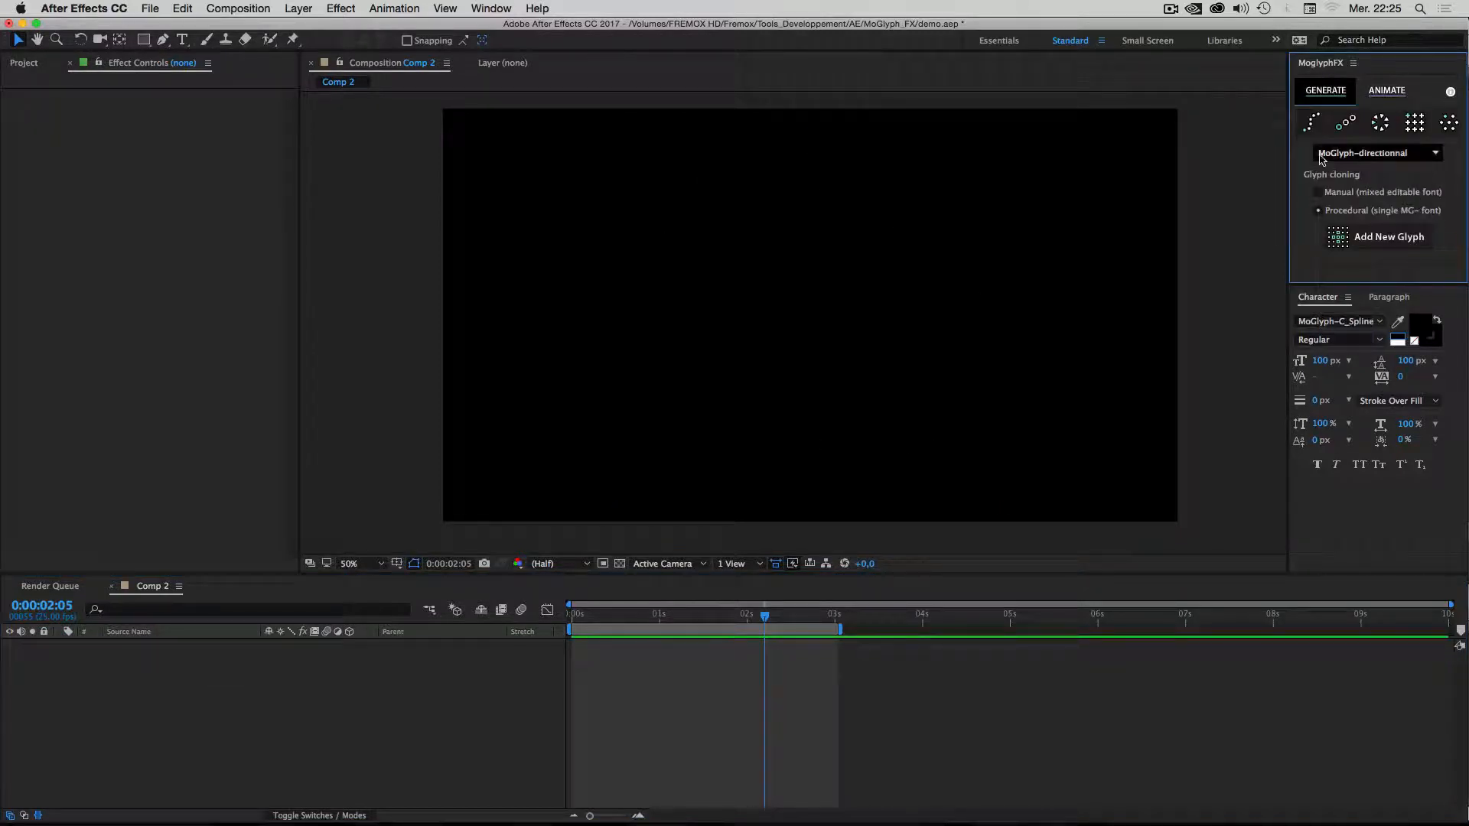
left_click(1438, 158)
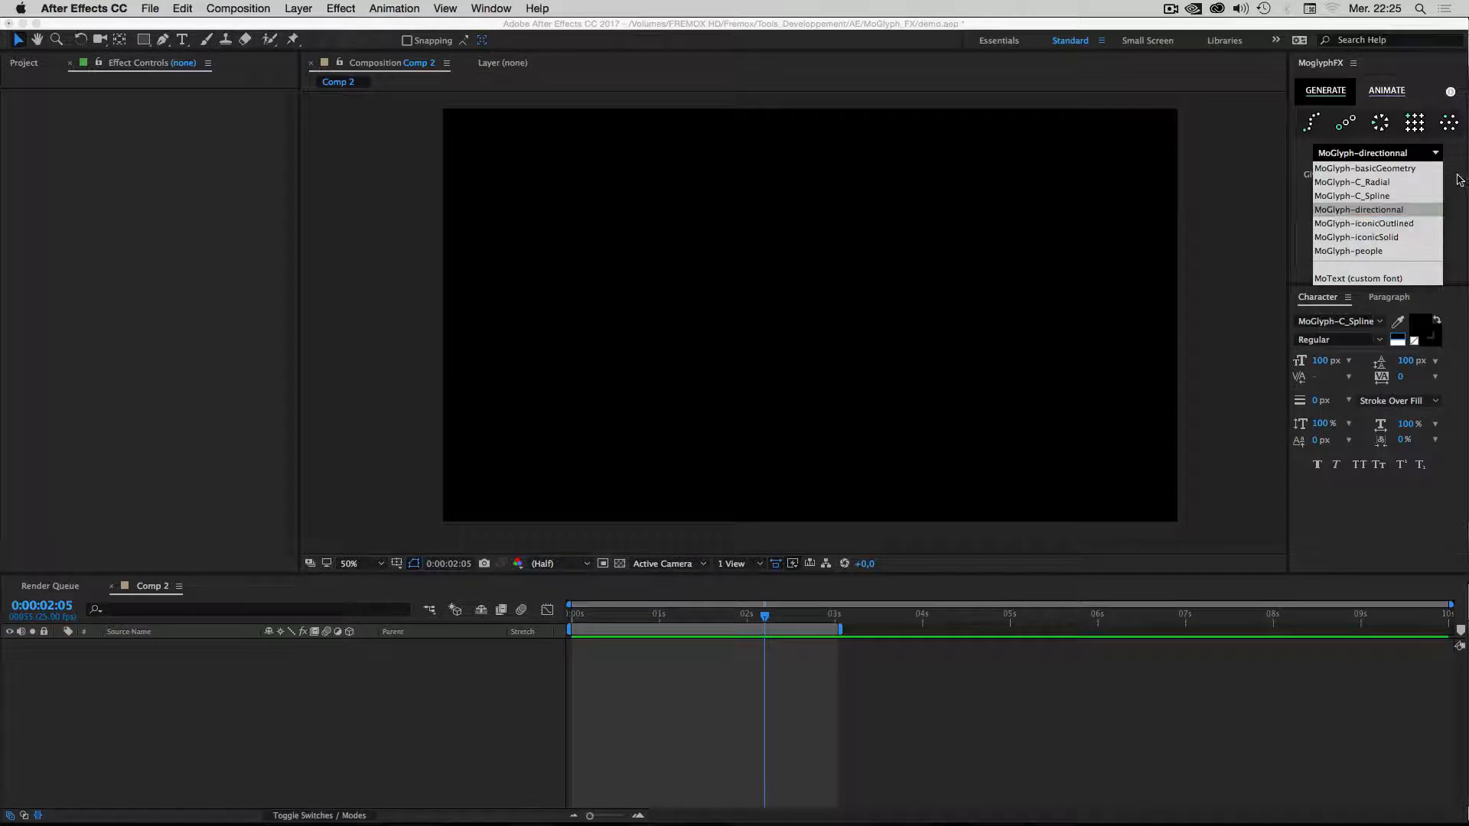
left_click(1416, 122)
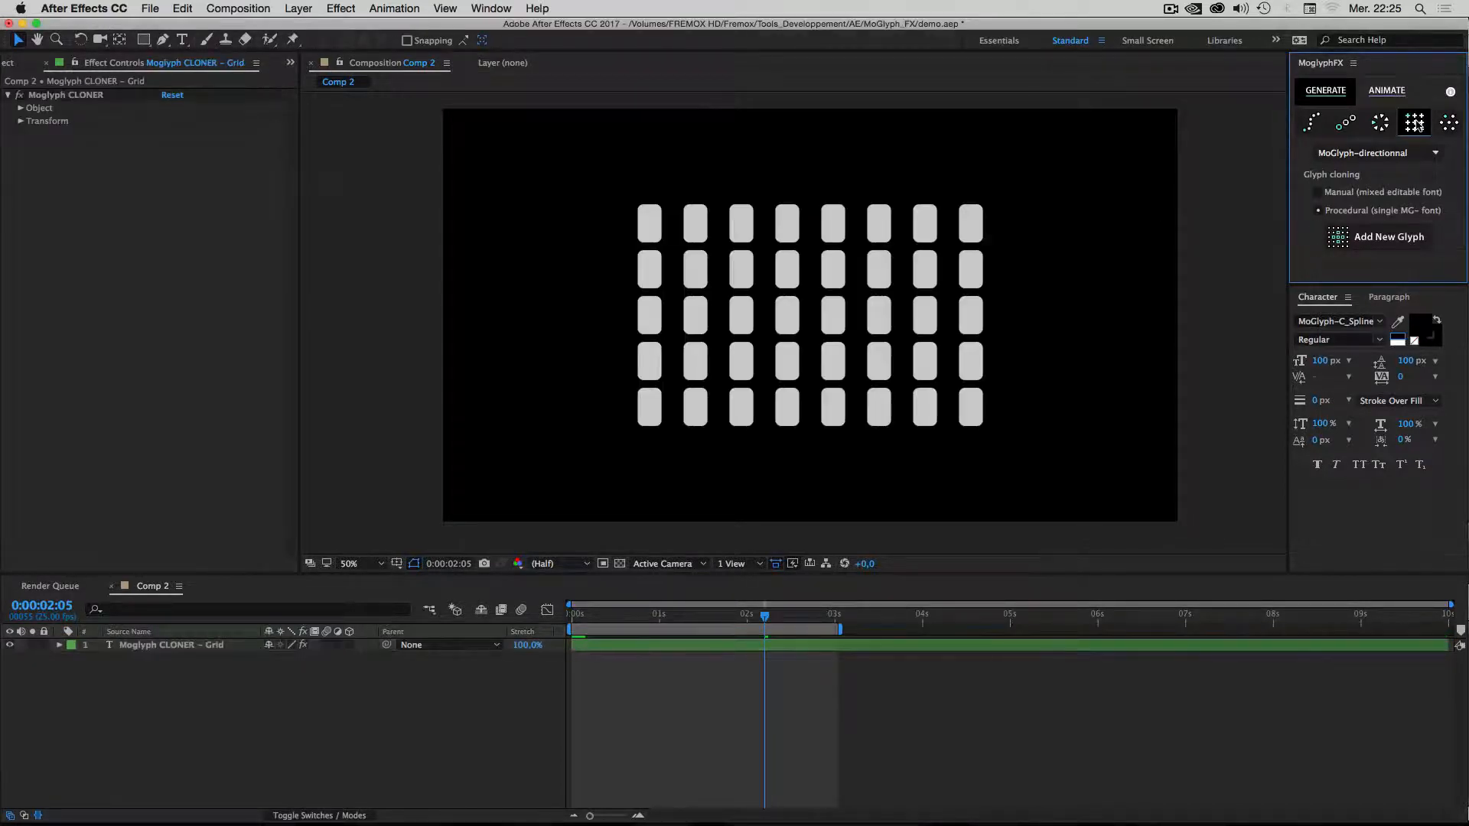
key("super+z")
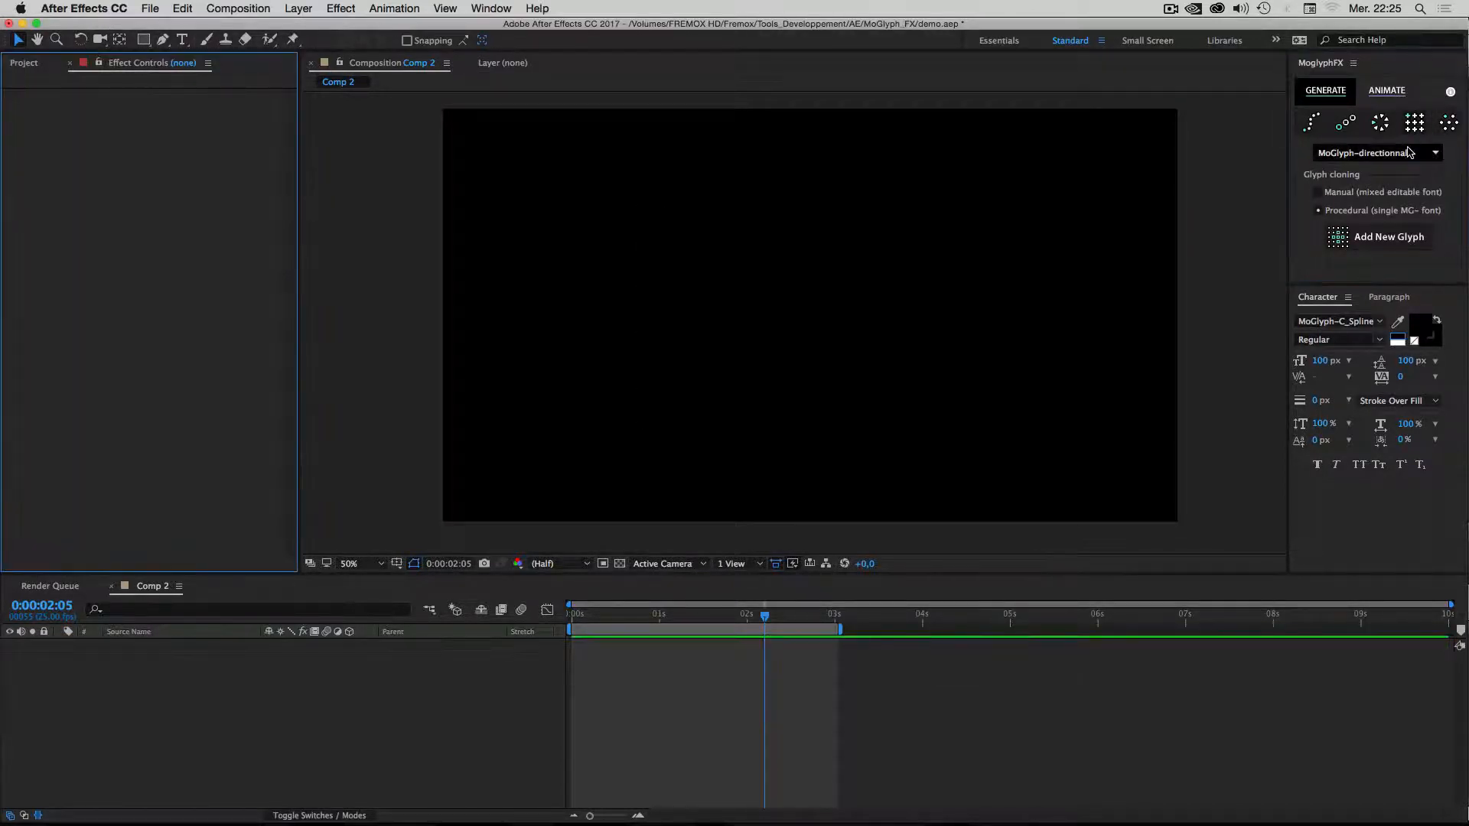
Generate a grid cloner in Comp 2 using the MoGlyph-iconicOutlined glyph font.
left_click(1422, 153)
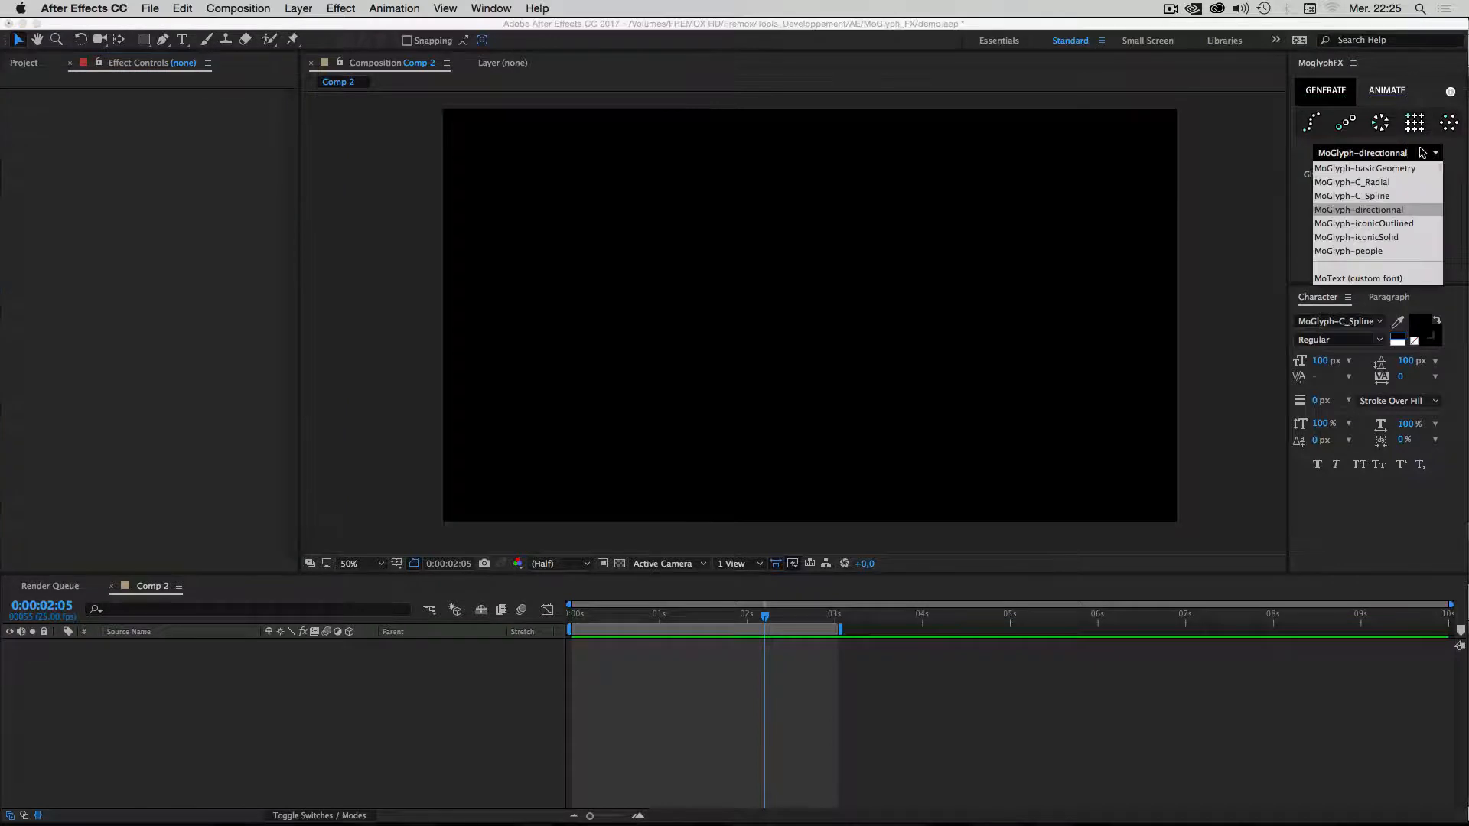
left_click(1384, 223)
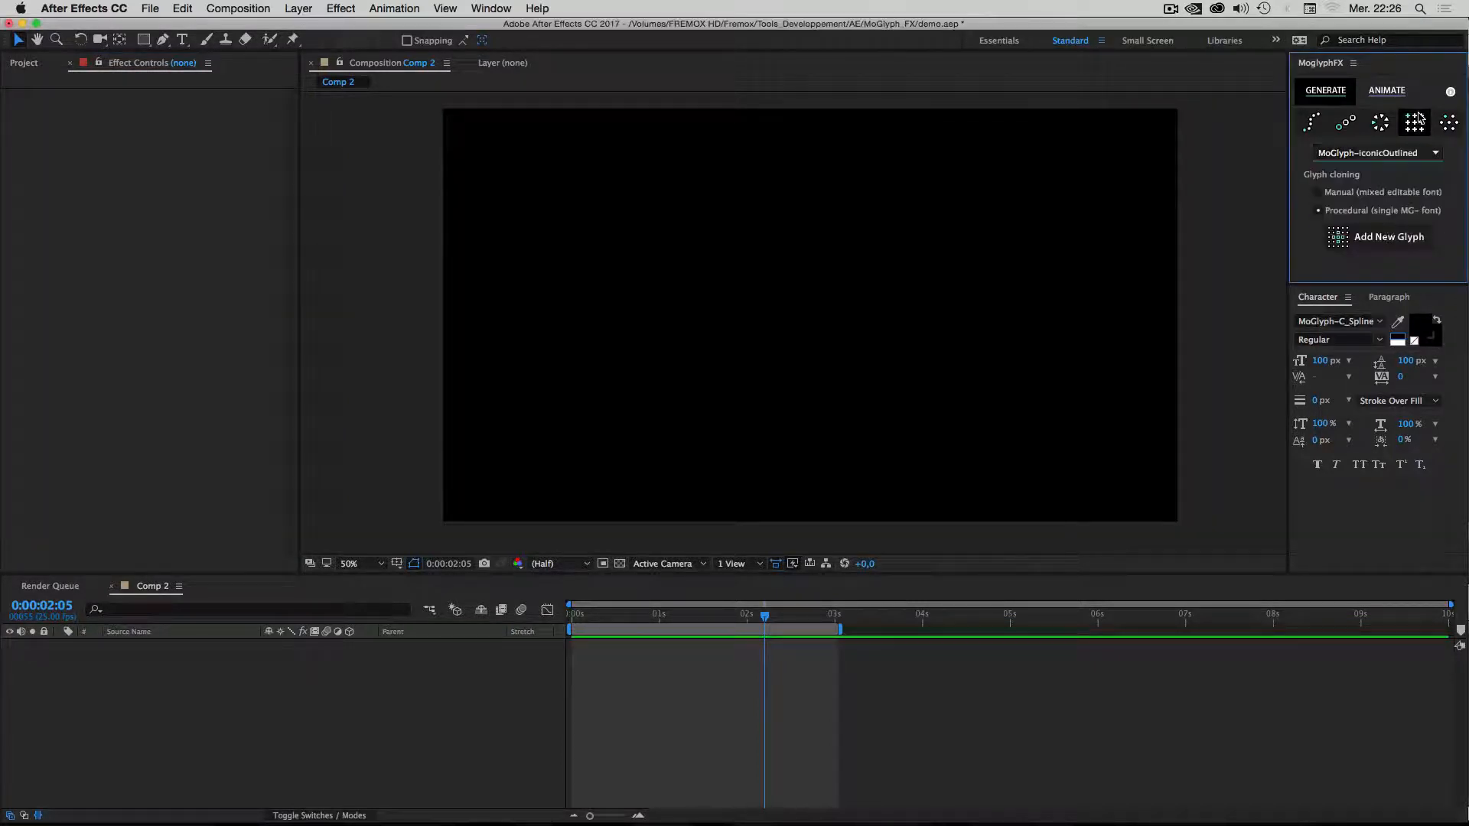
left_click(1415, 122)
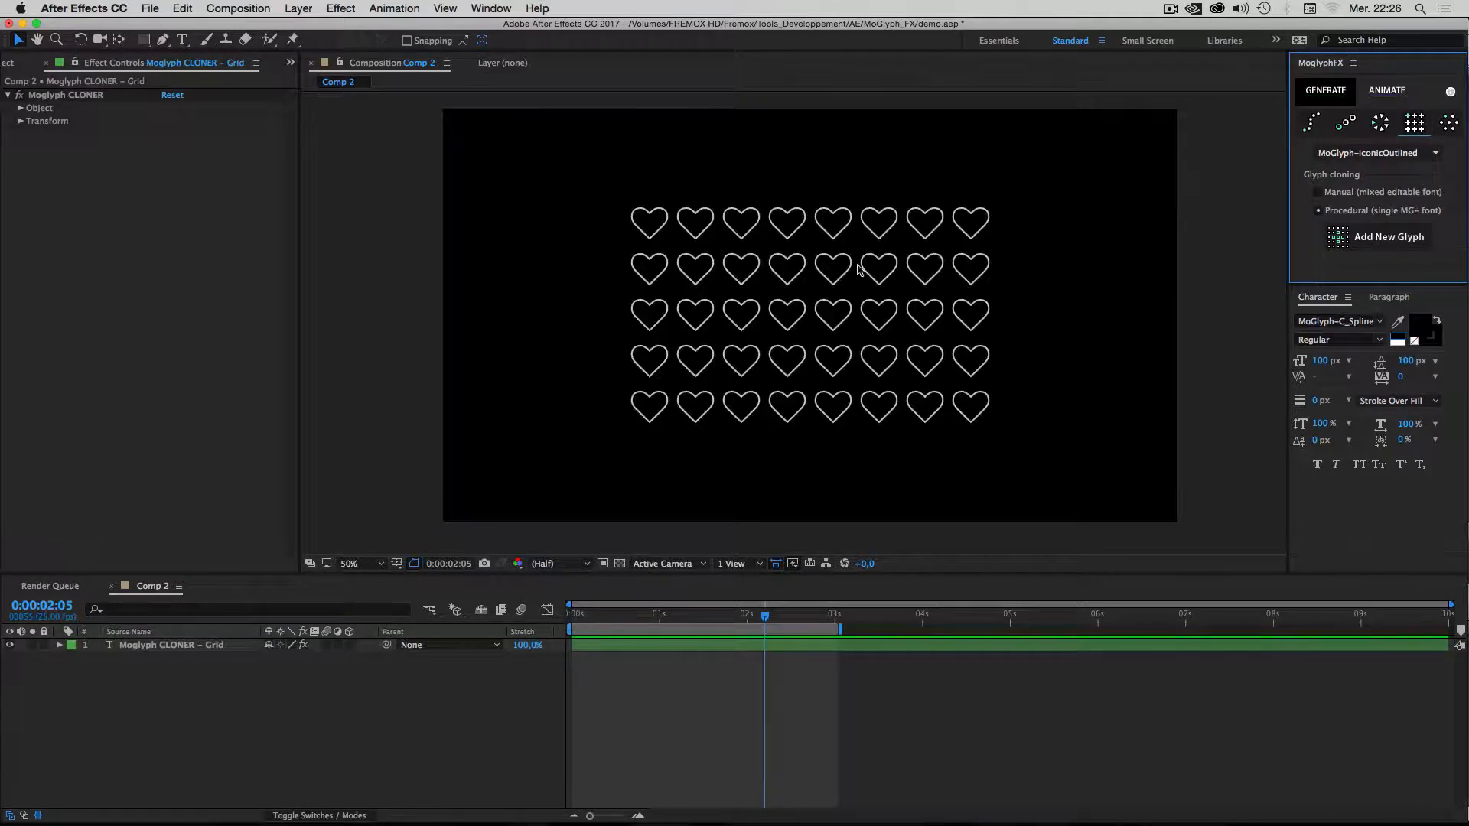
Add the closed folder and open folder glyphs to the grid cloner layer, then close the glyph chooser.
left_click(147, 651)
left_click(1381, 239)
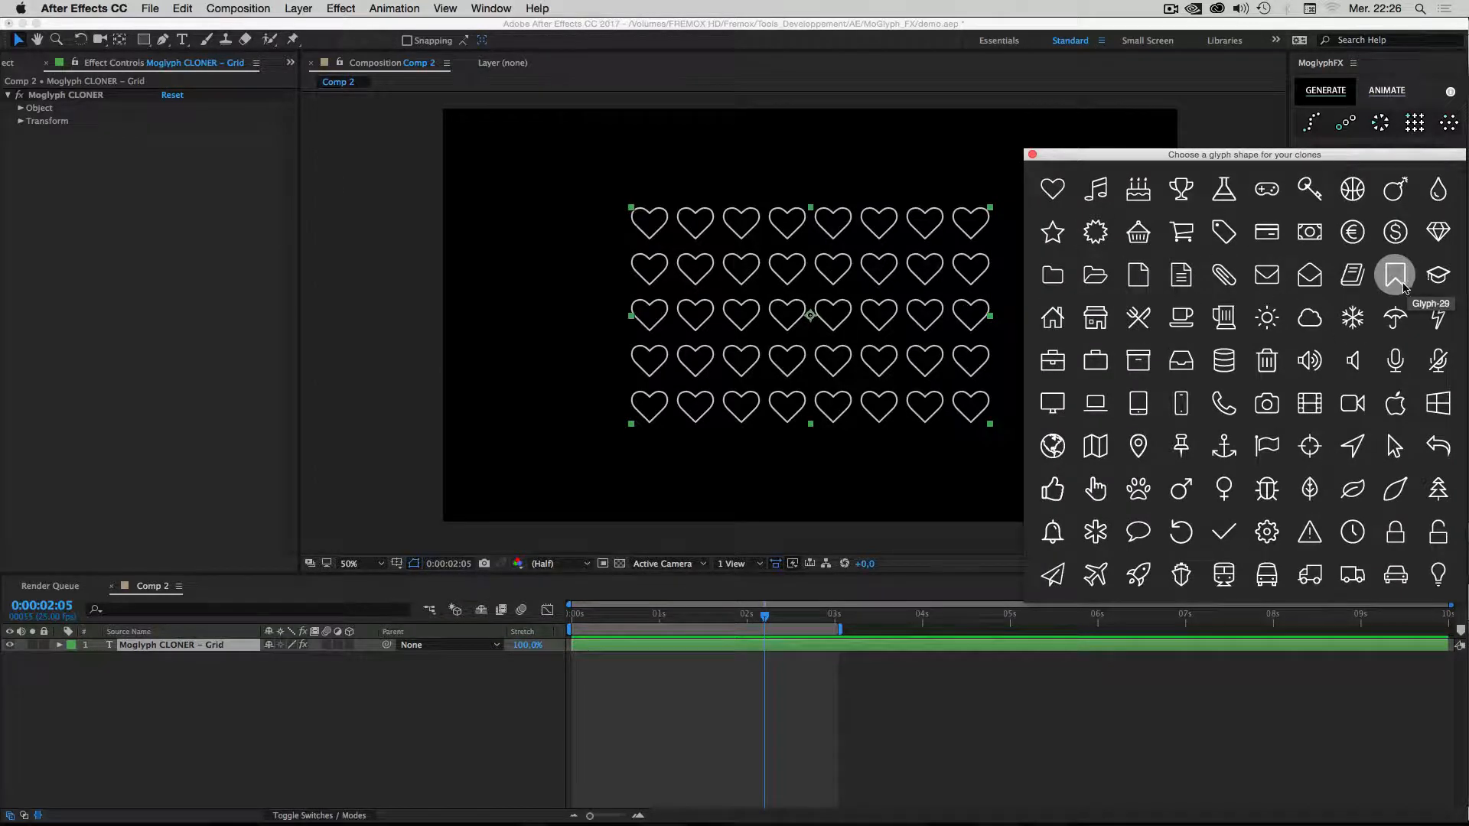
left_click_drag(1260, 155, 1246, 158)
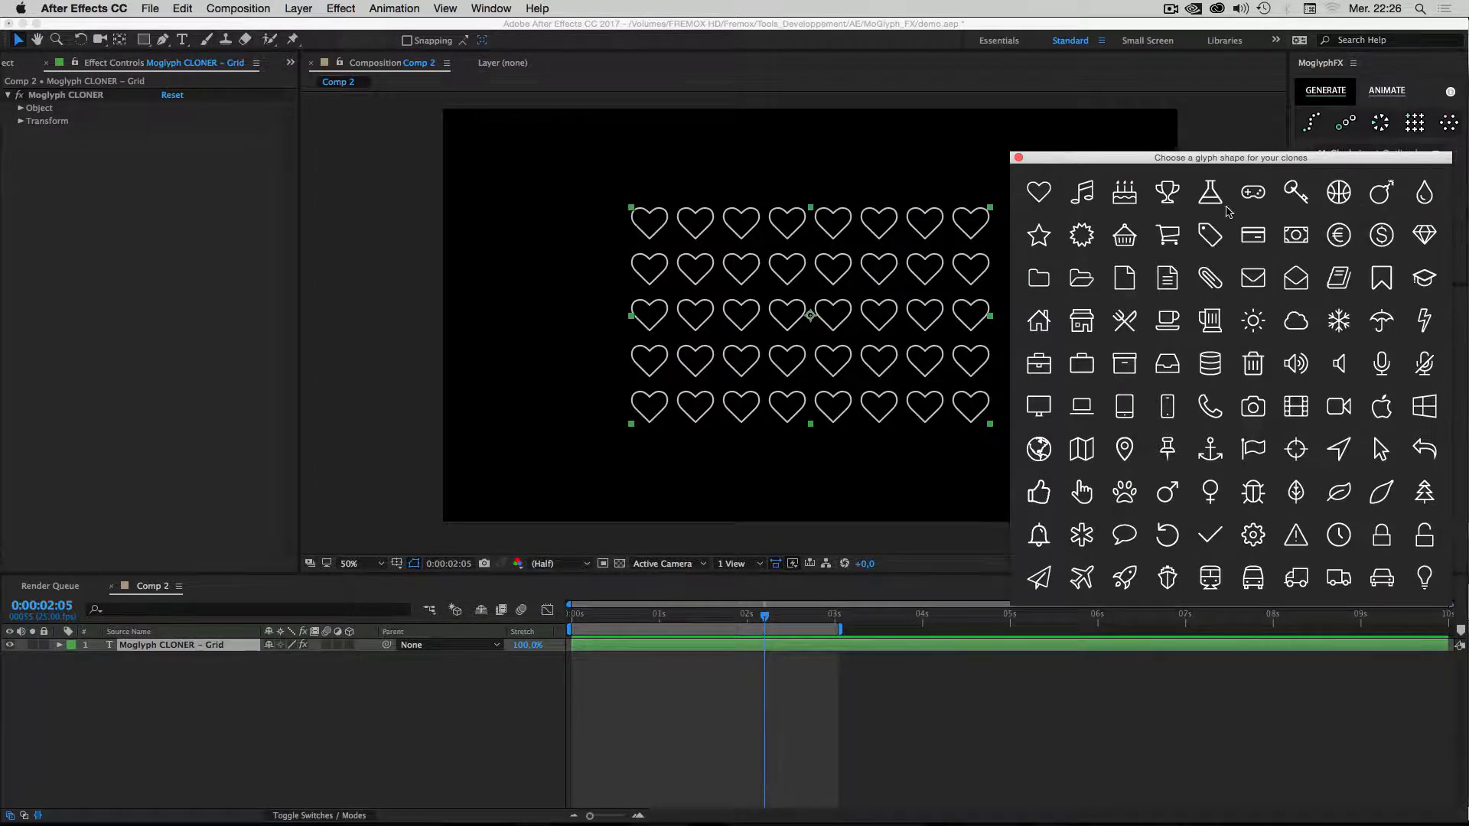
left_click(1039, 278)
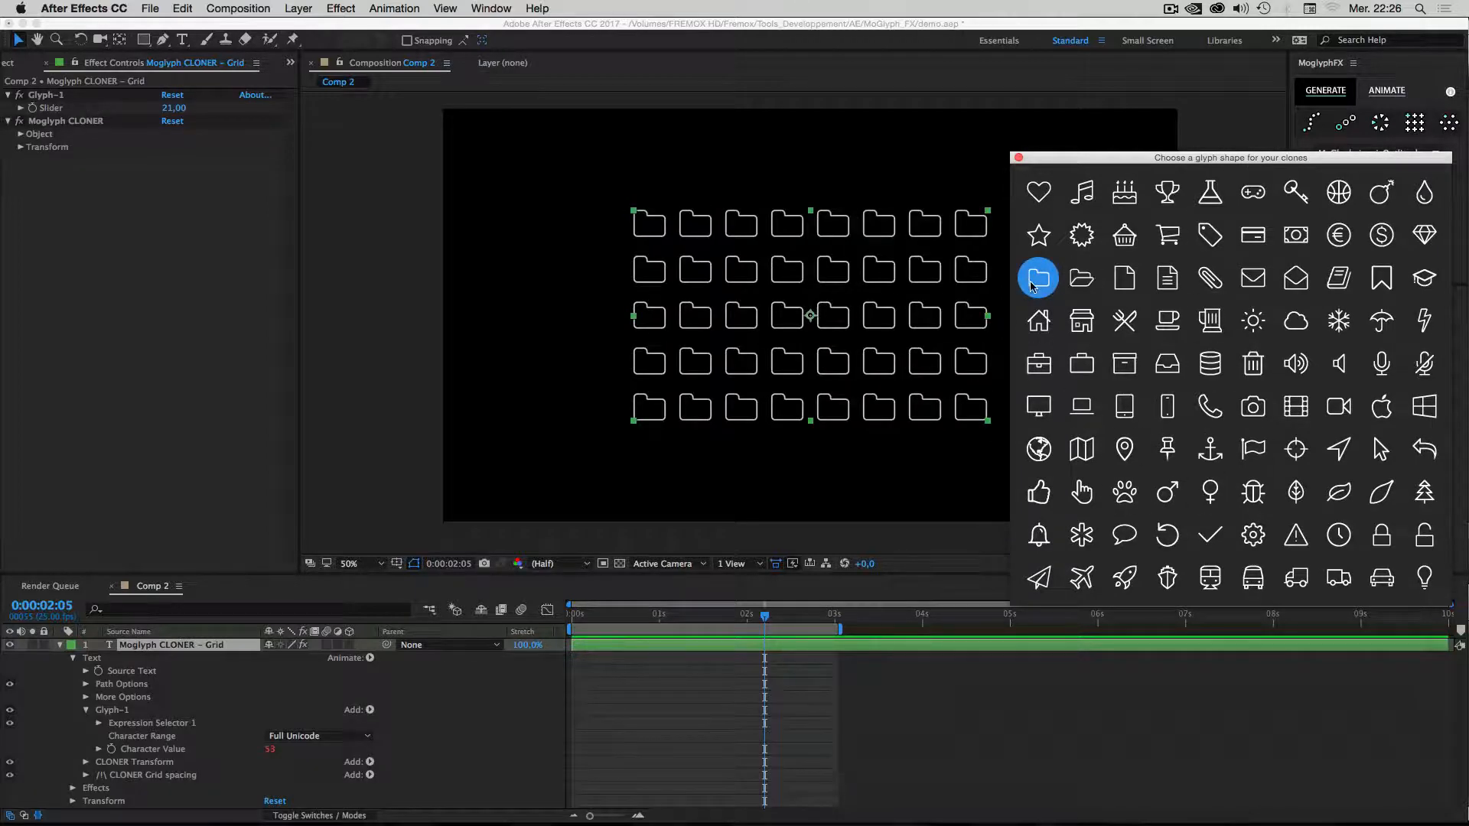
left_click(1082, 278)
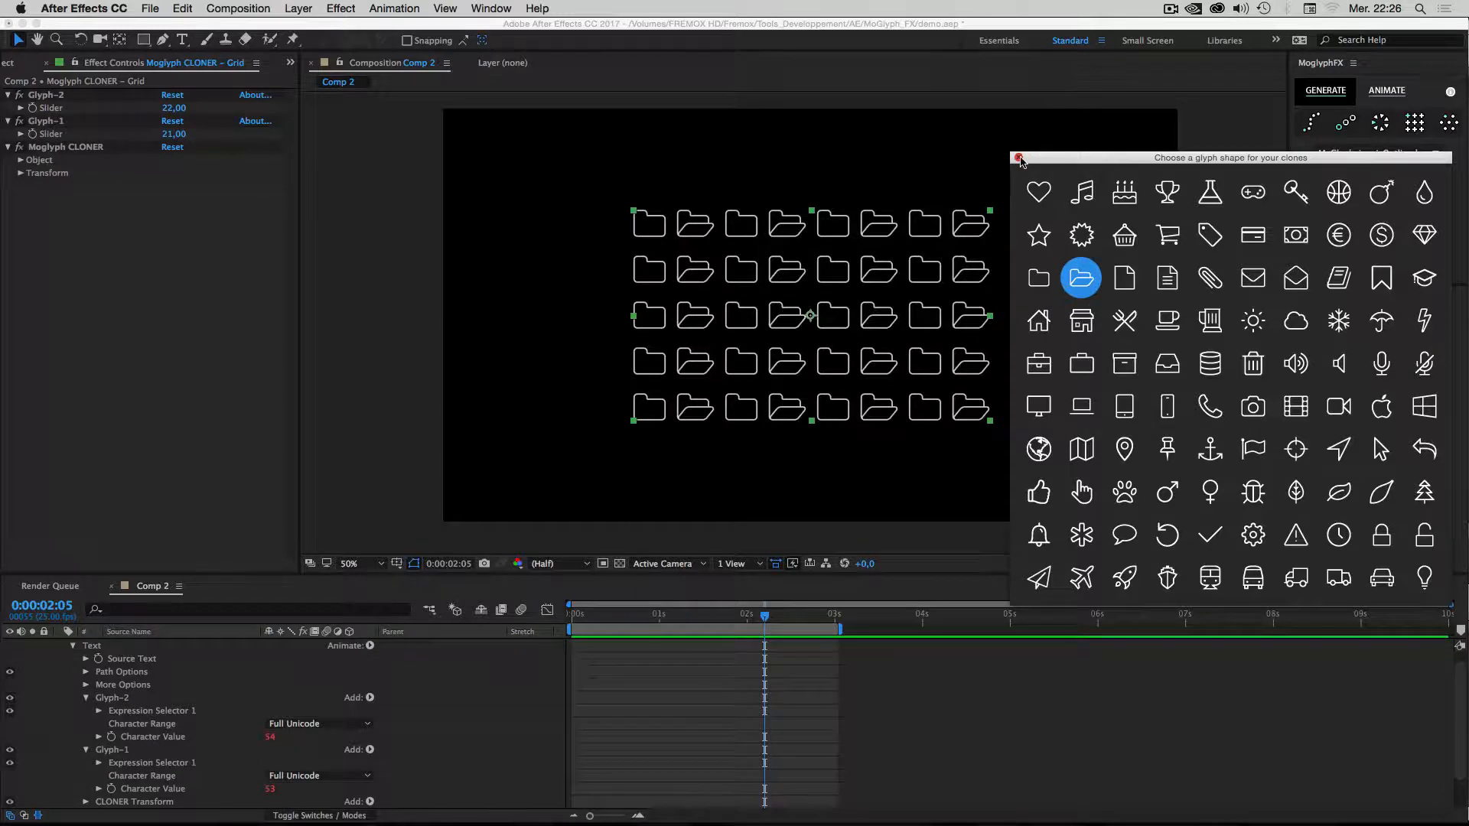
left_click(1019, 159)
Set the grid cloner's Clones mode to Randomize so the two folder glyphs are distributed randomly.
left_click(21, 160)
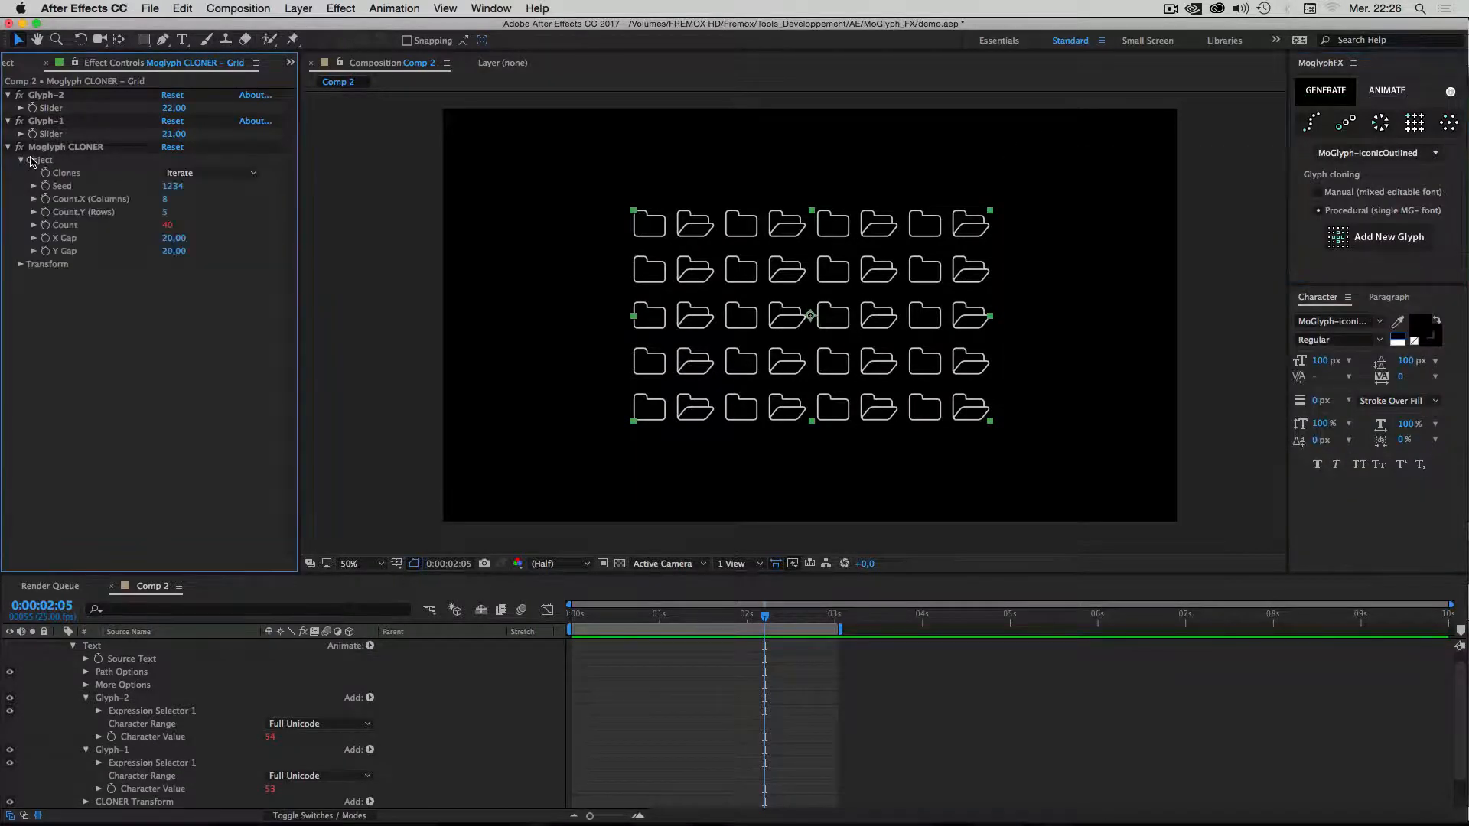
left_click(203, 178)
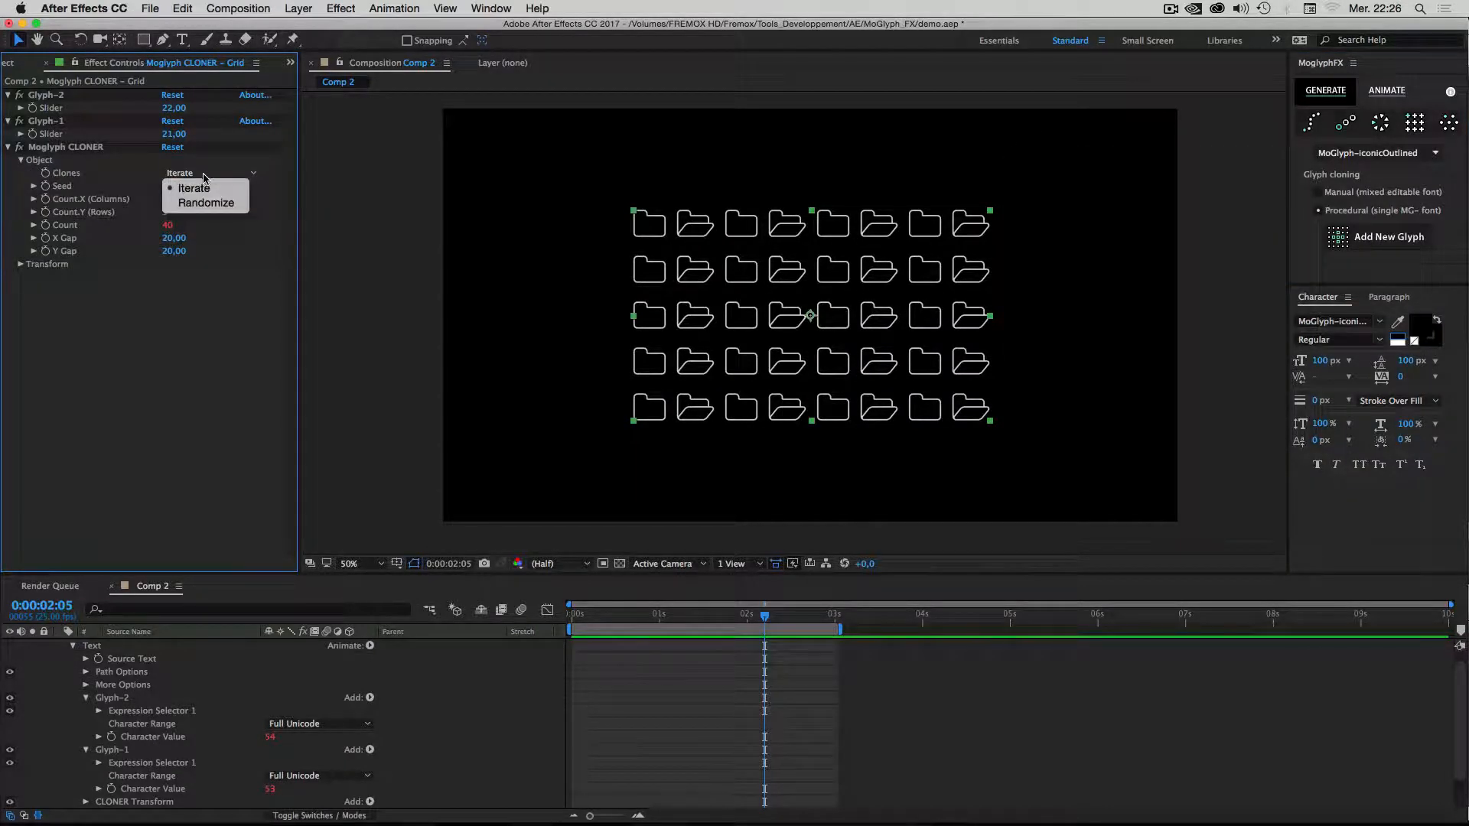
left_click(214, 200)
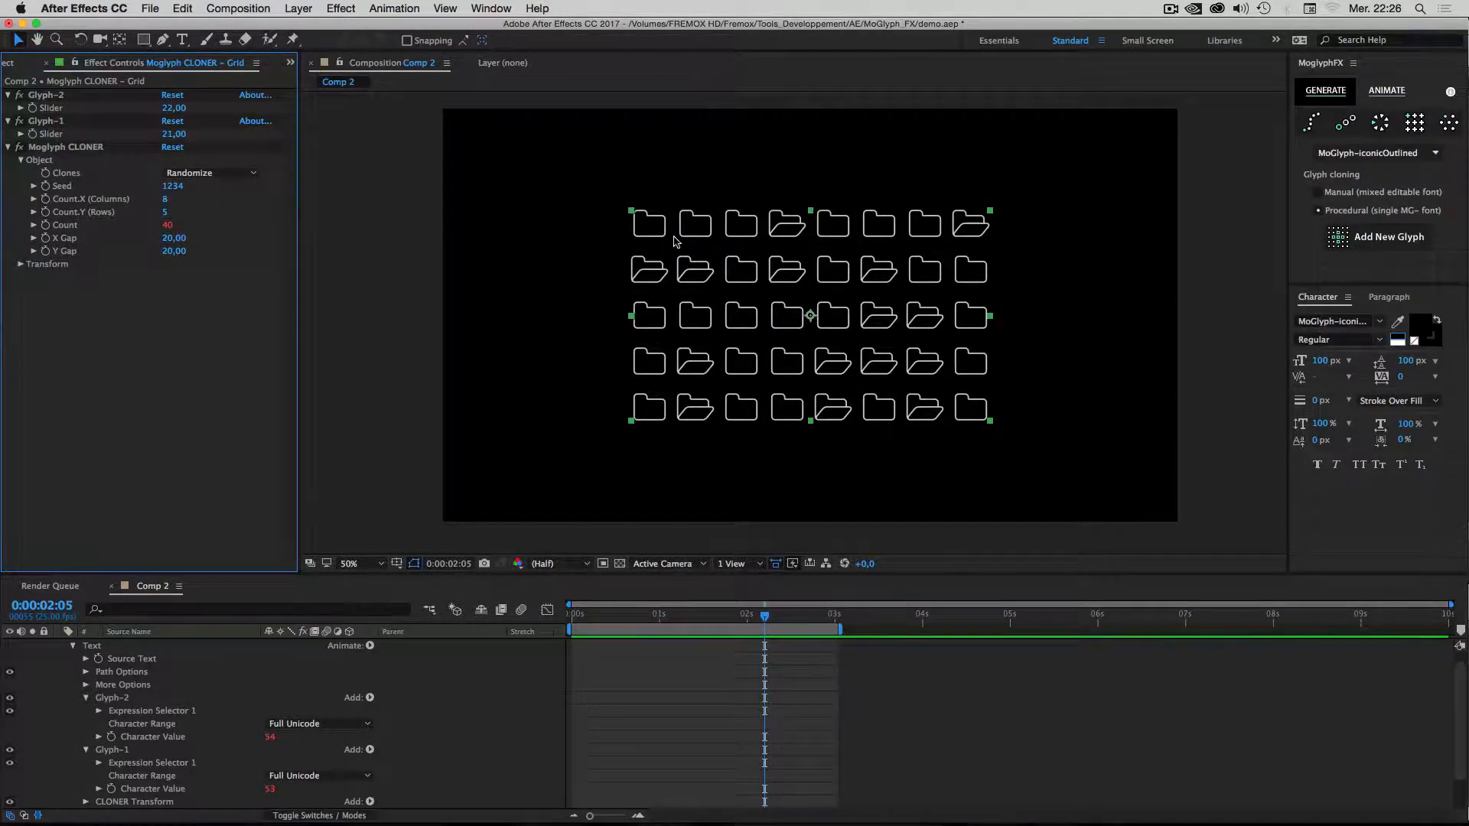
Set both the X Gap and Y Gap of the grid cloner to 80.
mouse_move(176, 243)
left_mouse_down()
mouse_move(204, 245)
mouse_move(178, 257)
left_mouse_up()
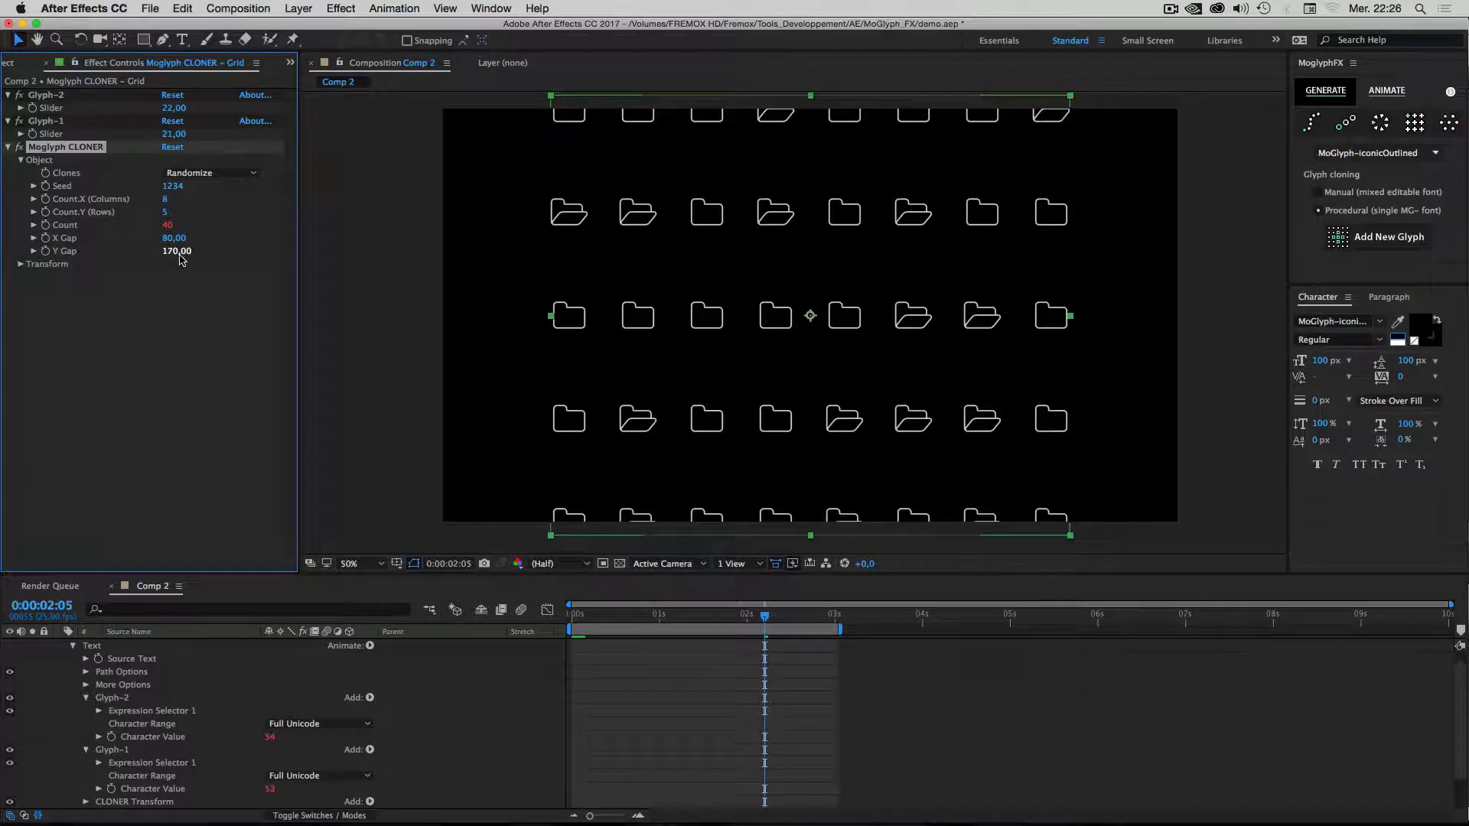
left_click(178, 252)
type("800")
left_click(204, 331)
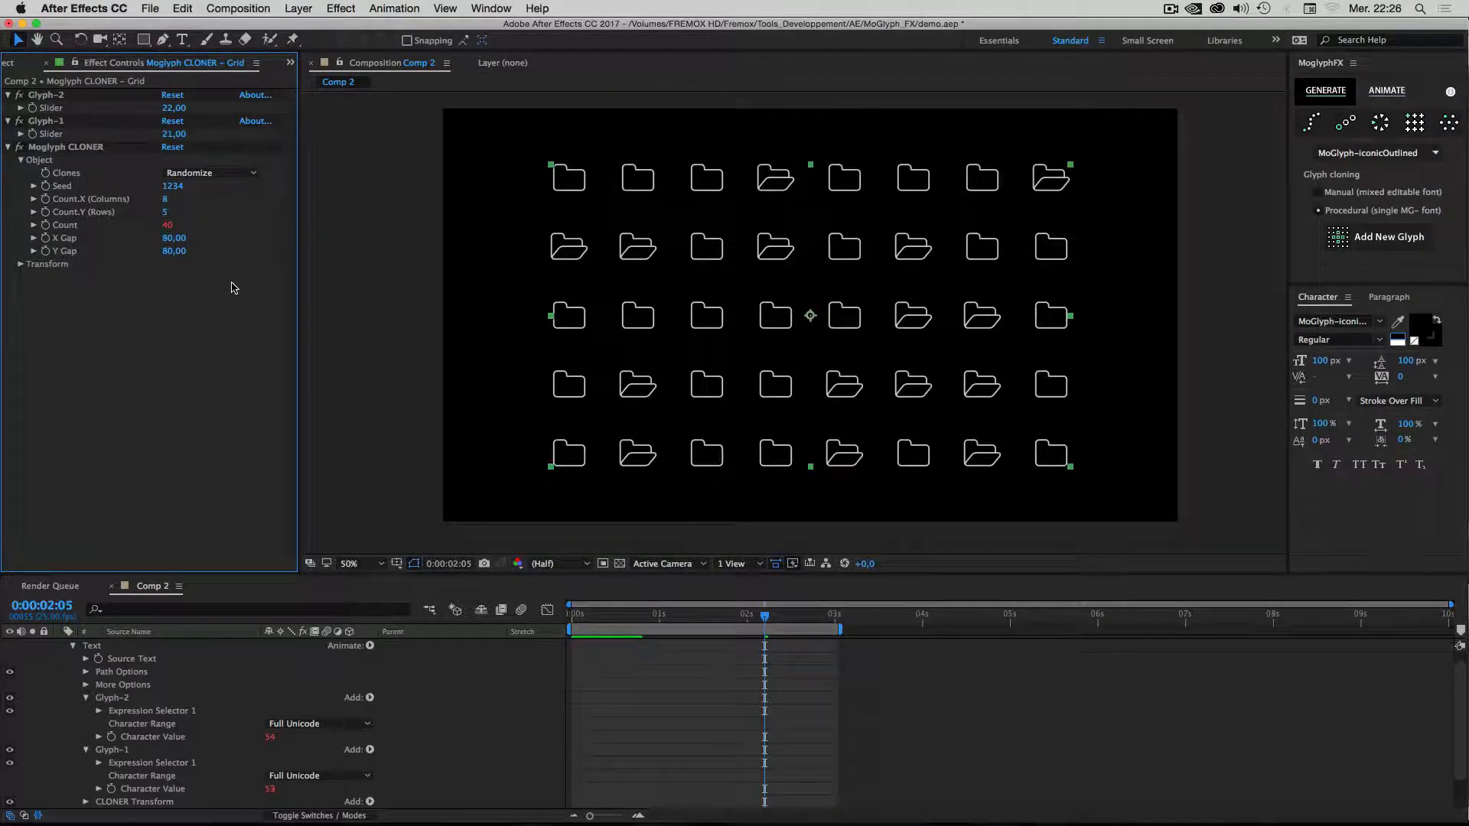
Change the text font of the Moglyph CLONER - Grid layer to MoGlyph-iconicSolid, then deselect the layer.
scroll(122, 672, "up", 1)
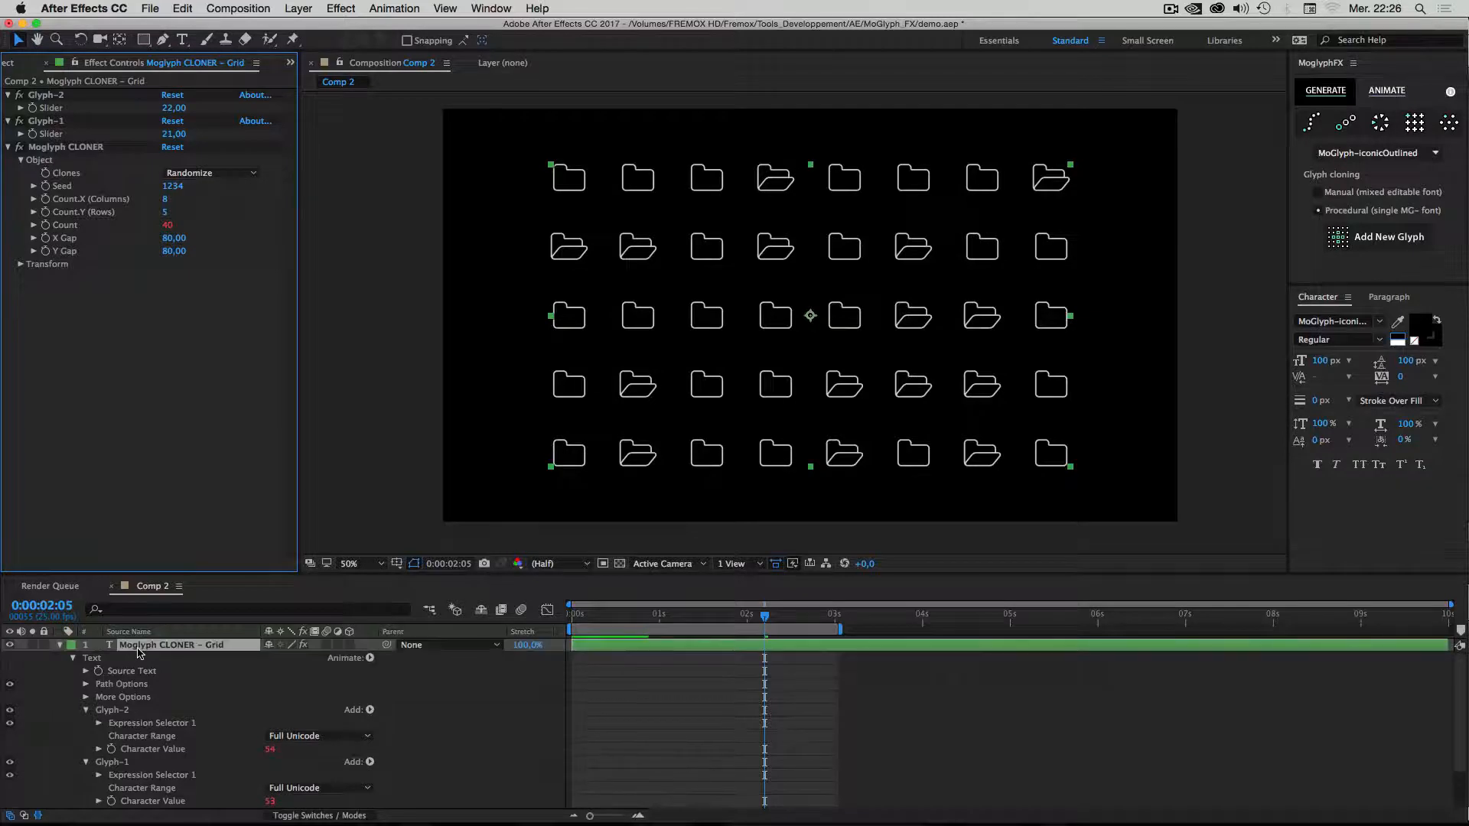
left_click(138, 645)
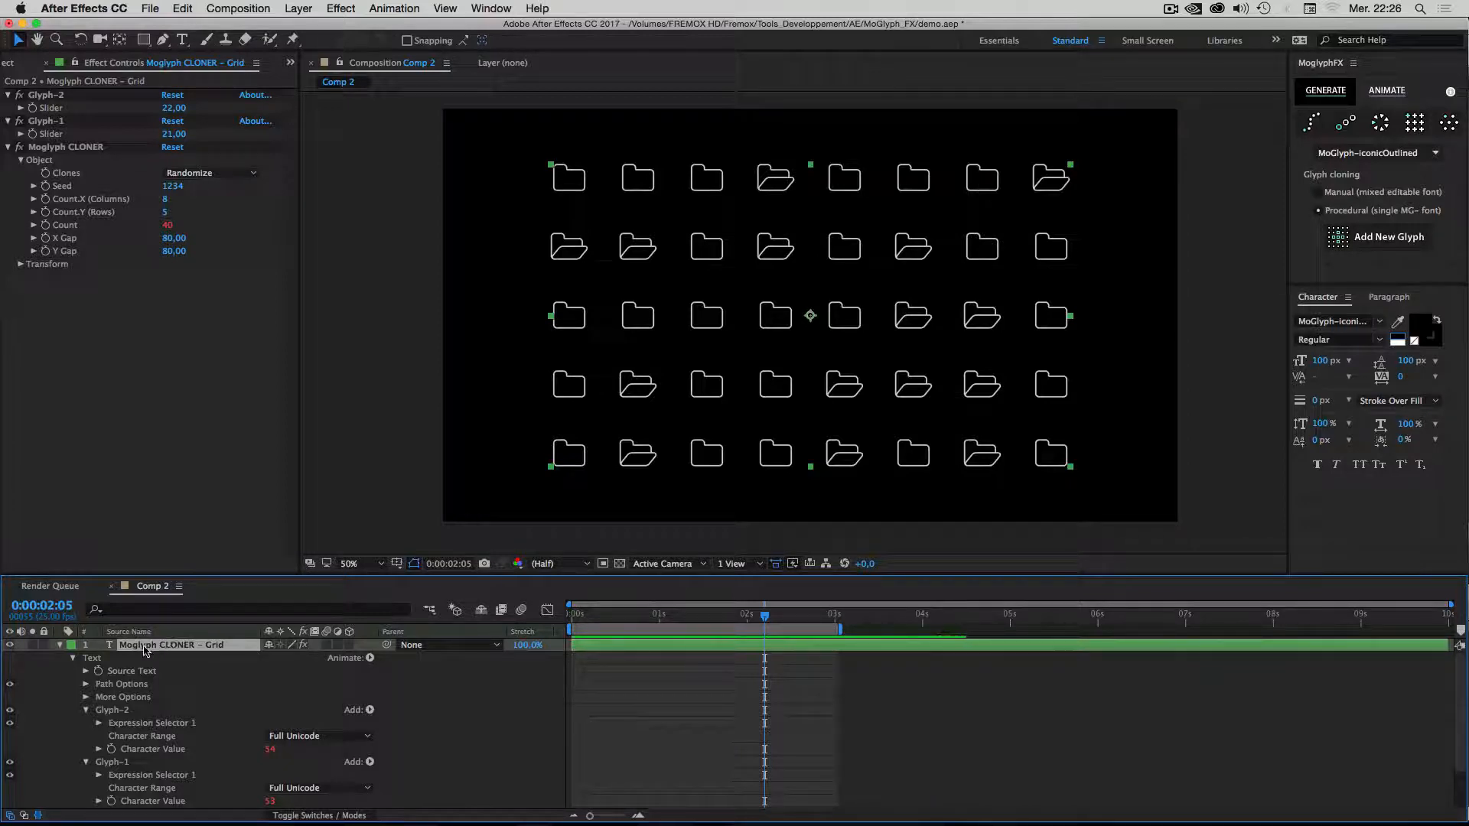
left_click(1381, 323)
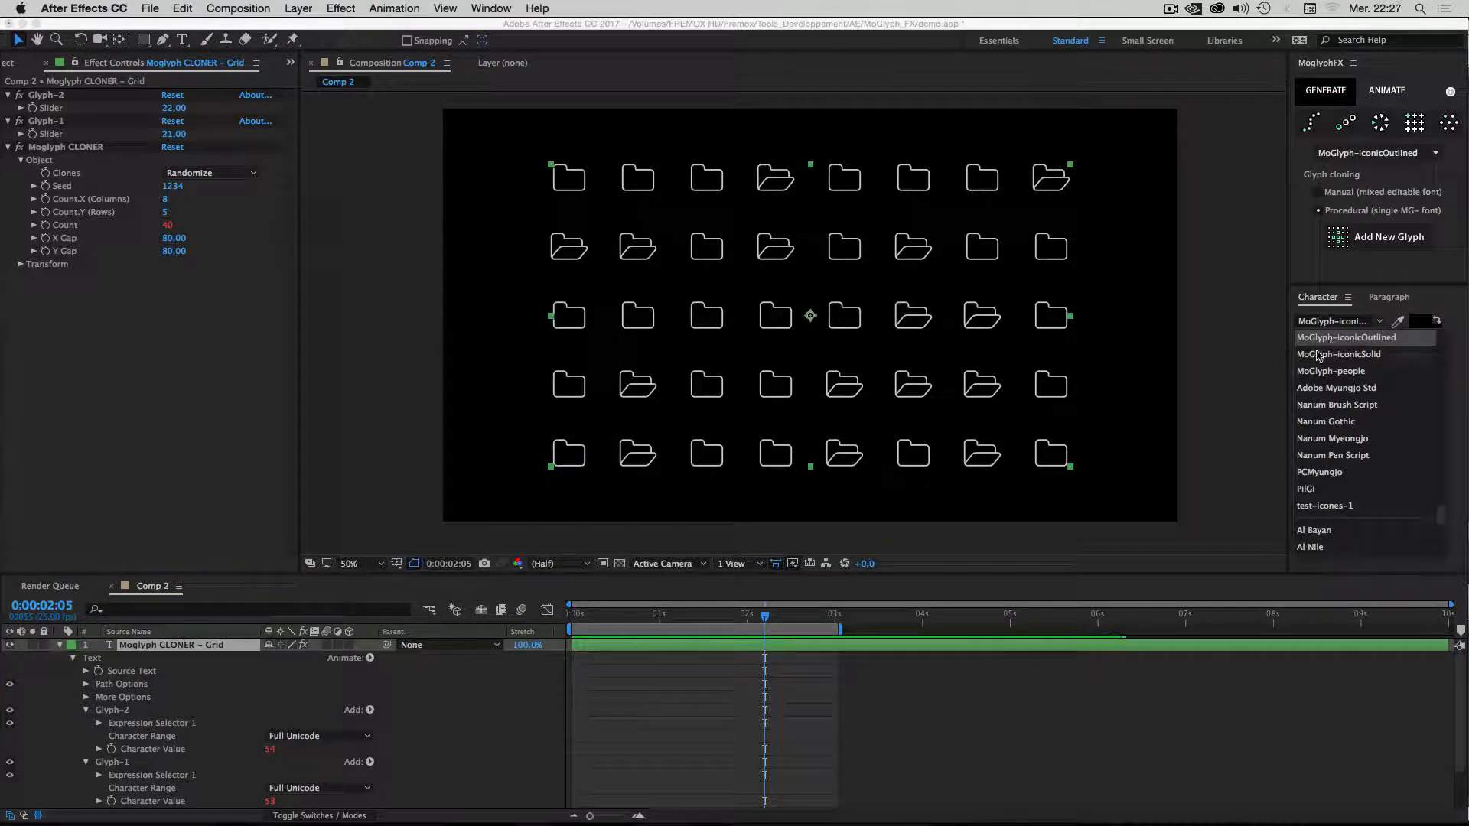
left_click(1369, 358)
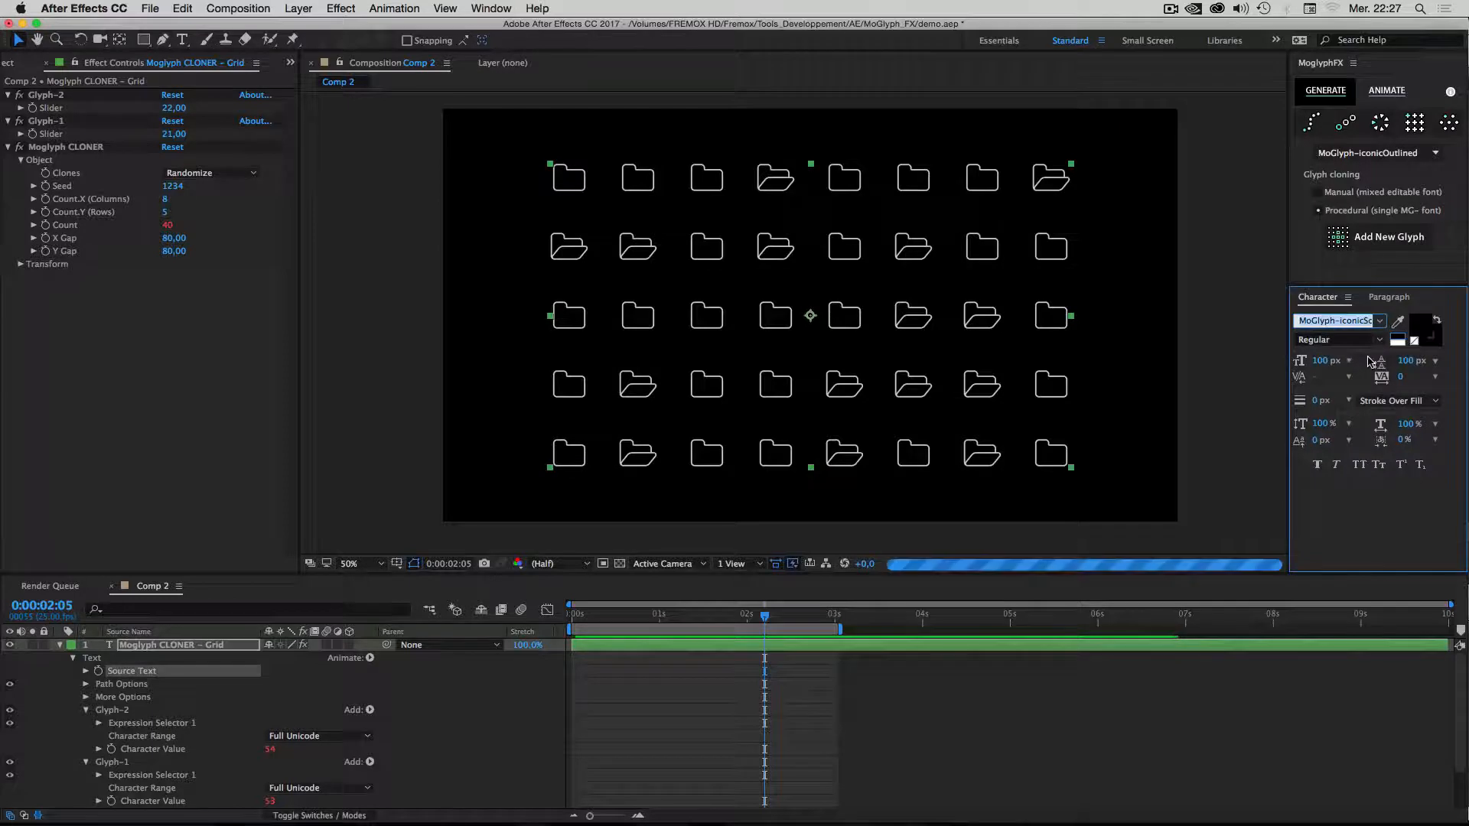
left_click(375, 342)
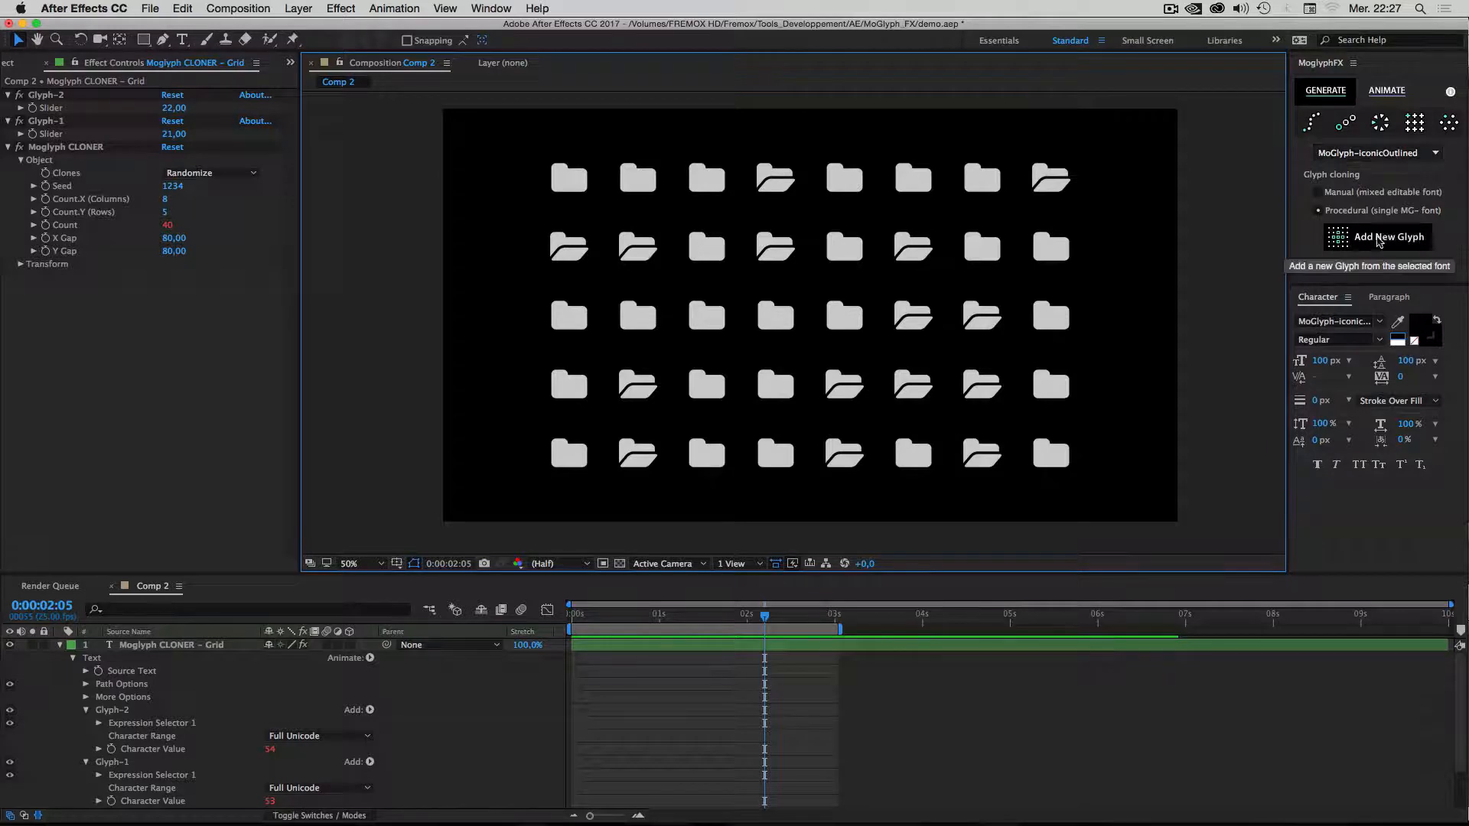
Try to open the glyph chooser for the collapsed grid layer with the MoGlyph-iconicSolid font, then close the chooser.
left_click(1355, 157)
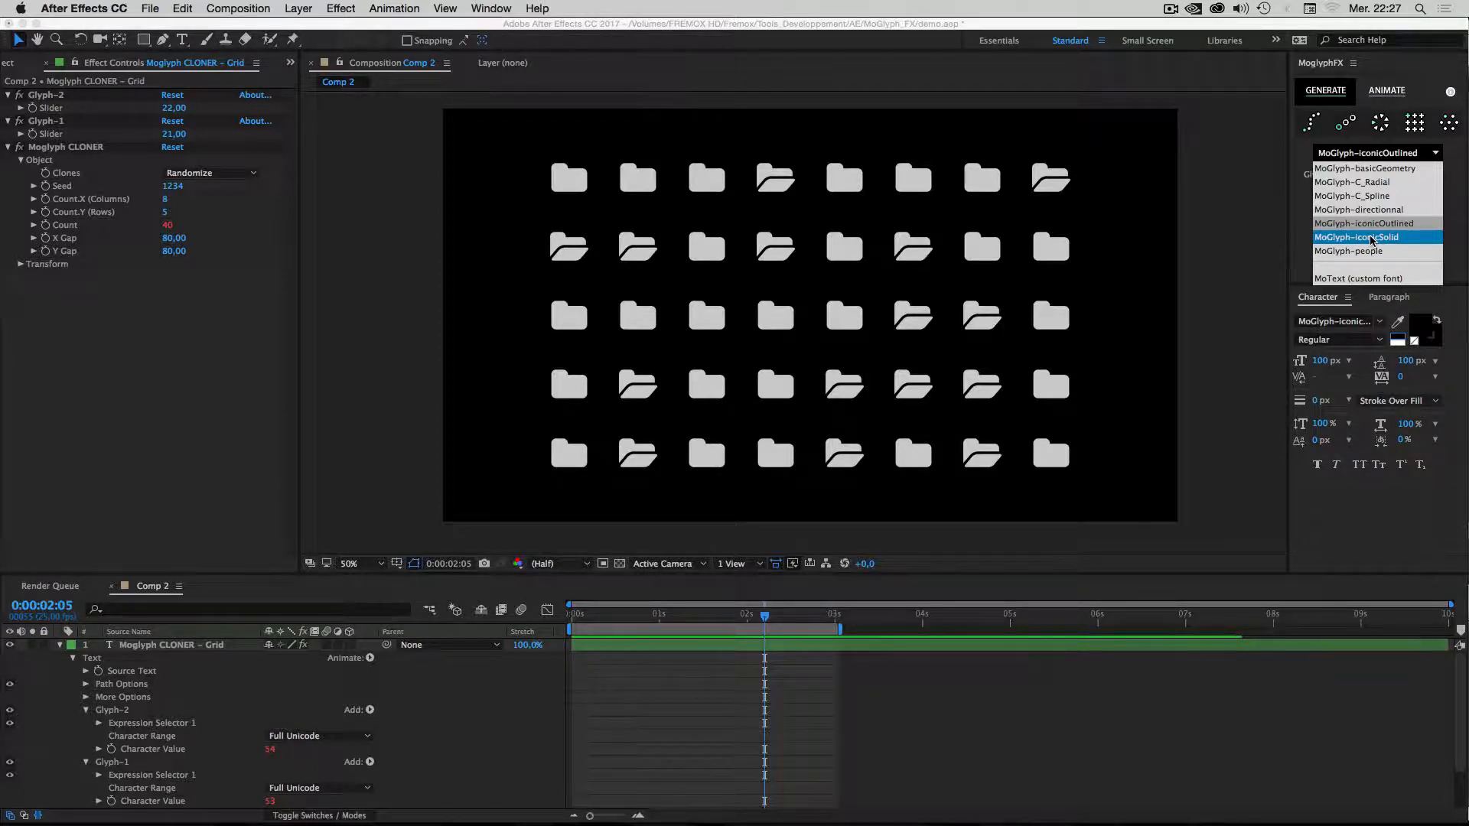
left_click(1372, 237)
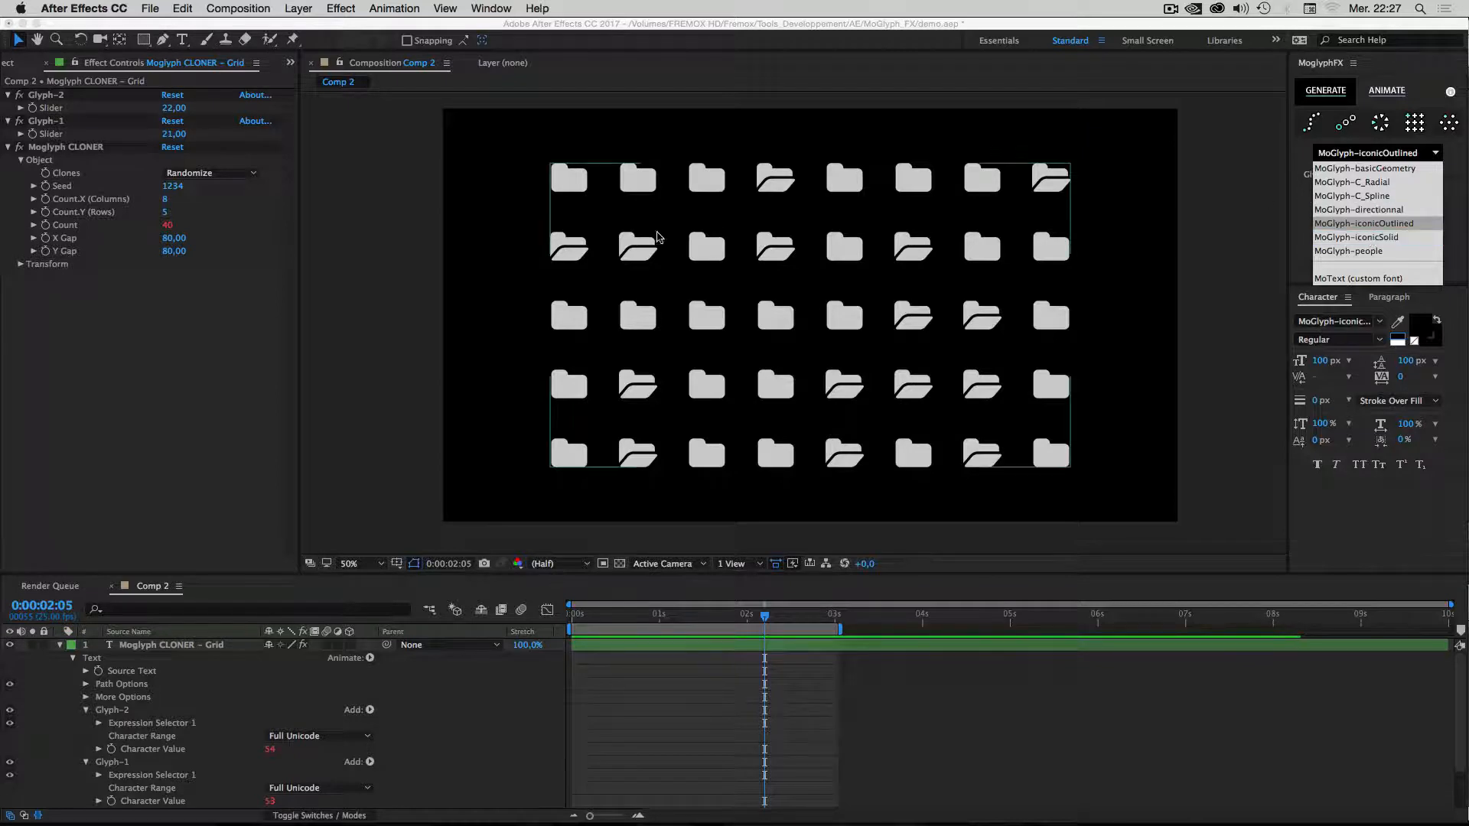
left_click(48, 633)
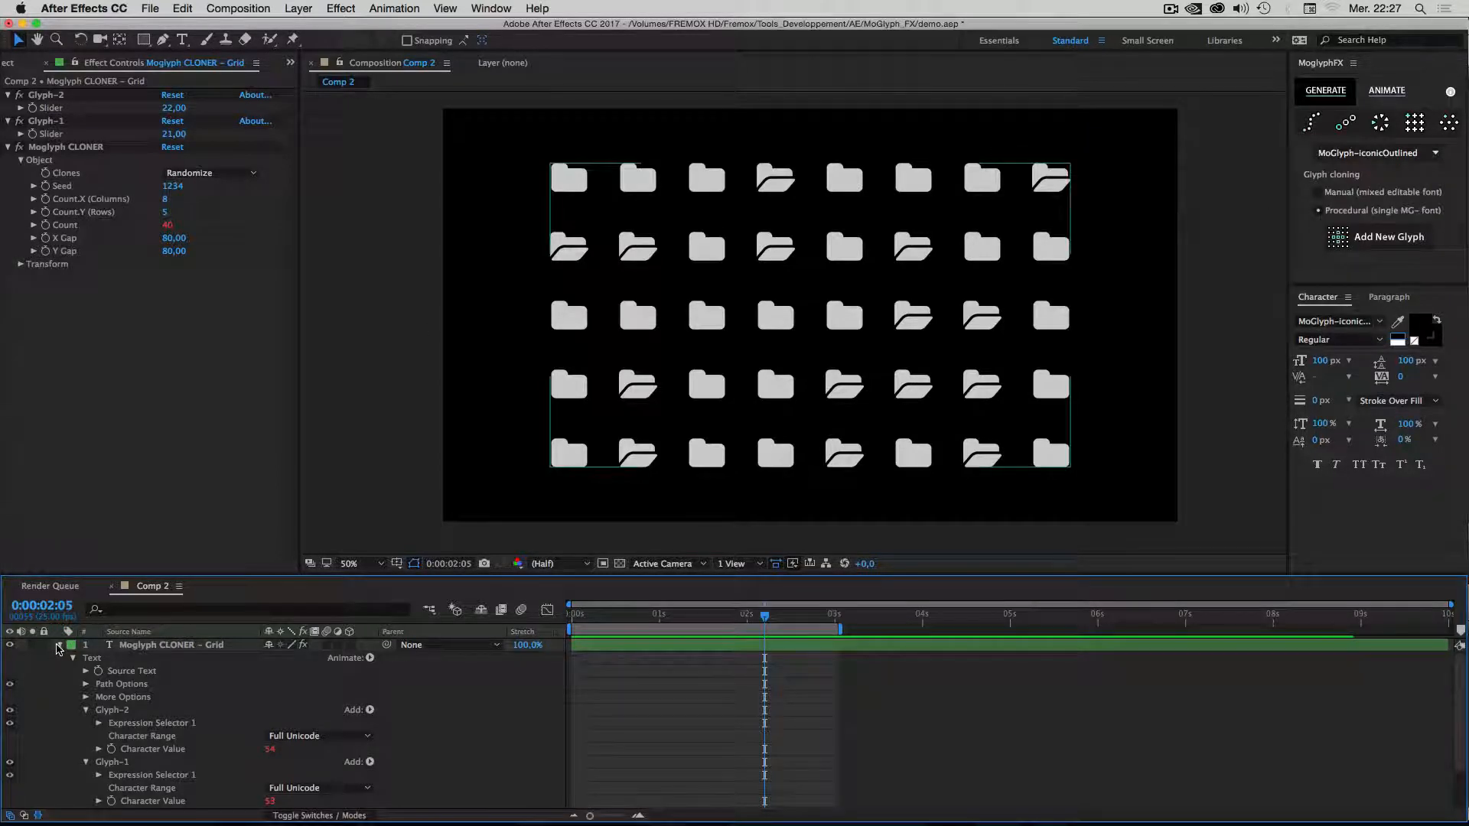
left_click(61, 647)
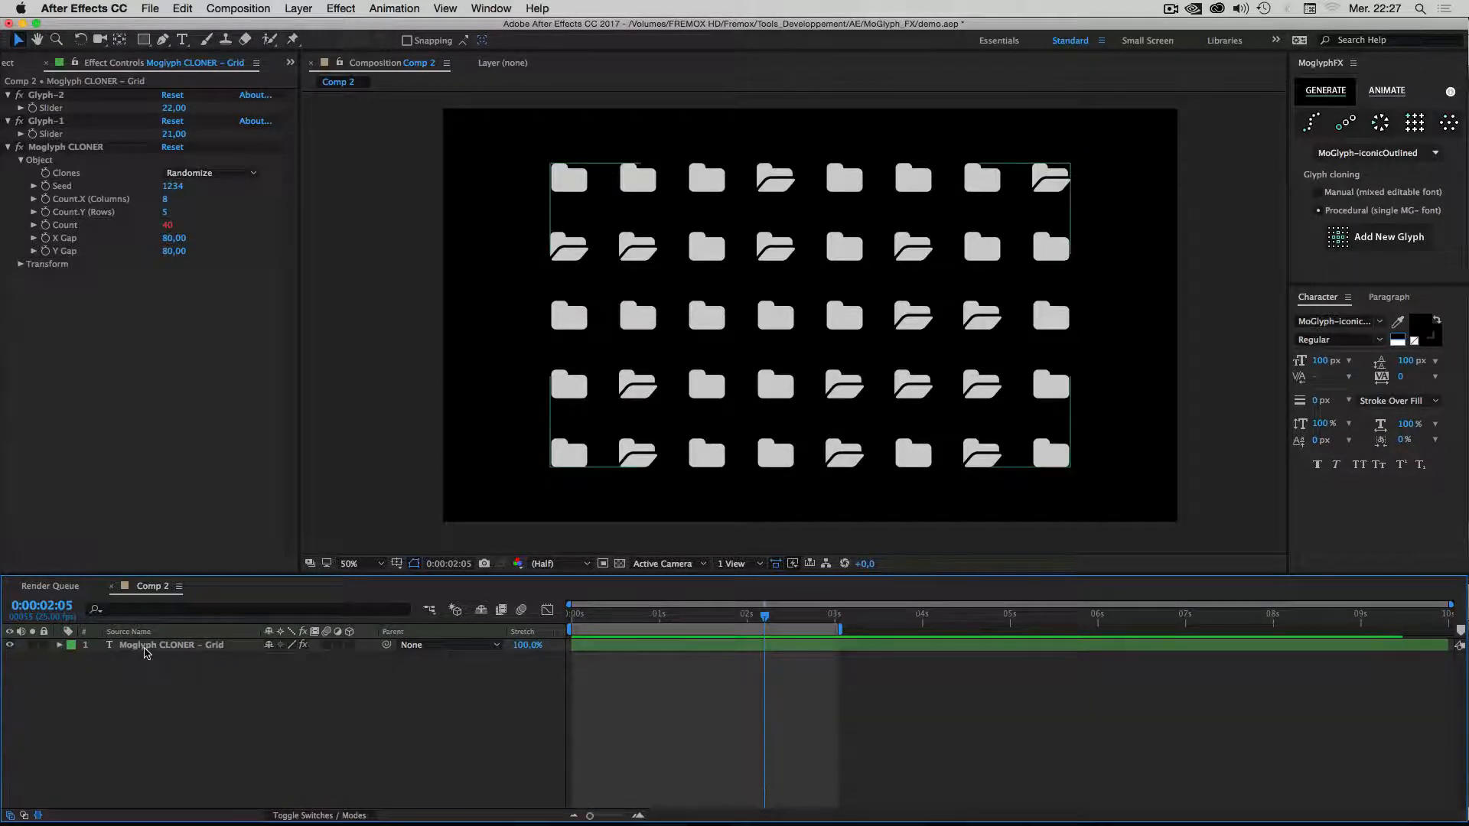
left_click(141, 648)
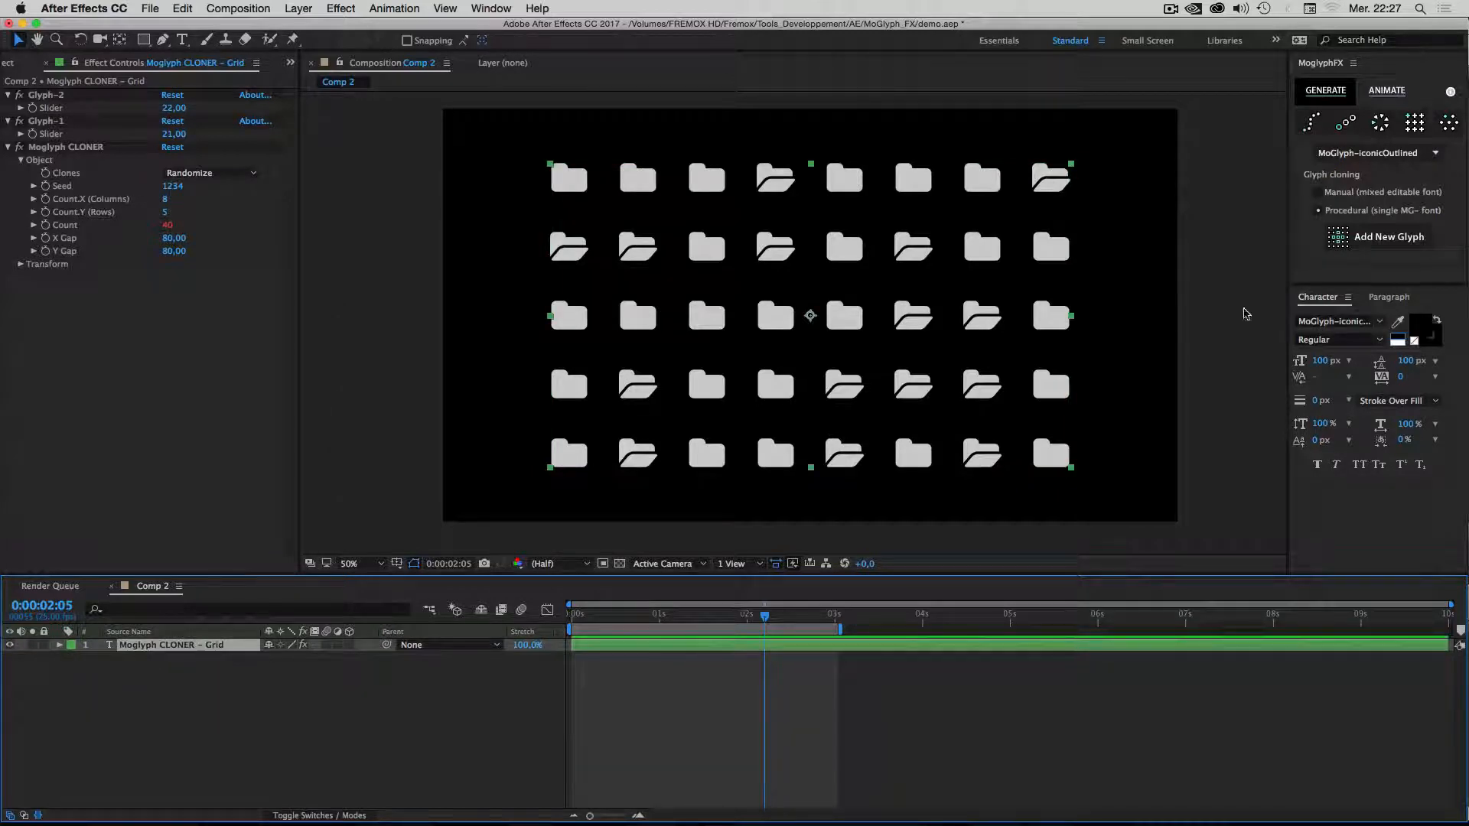
left_click(1387, 237)
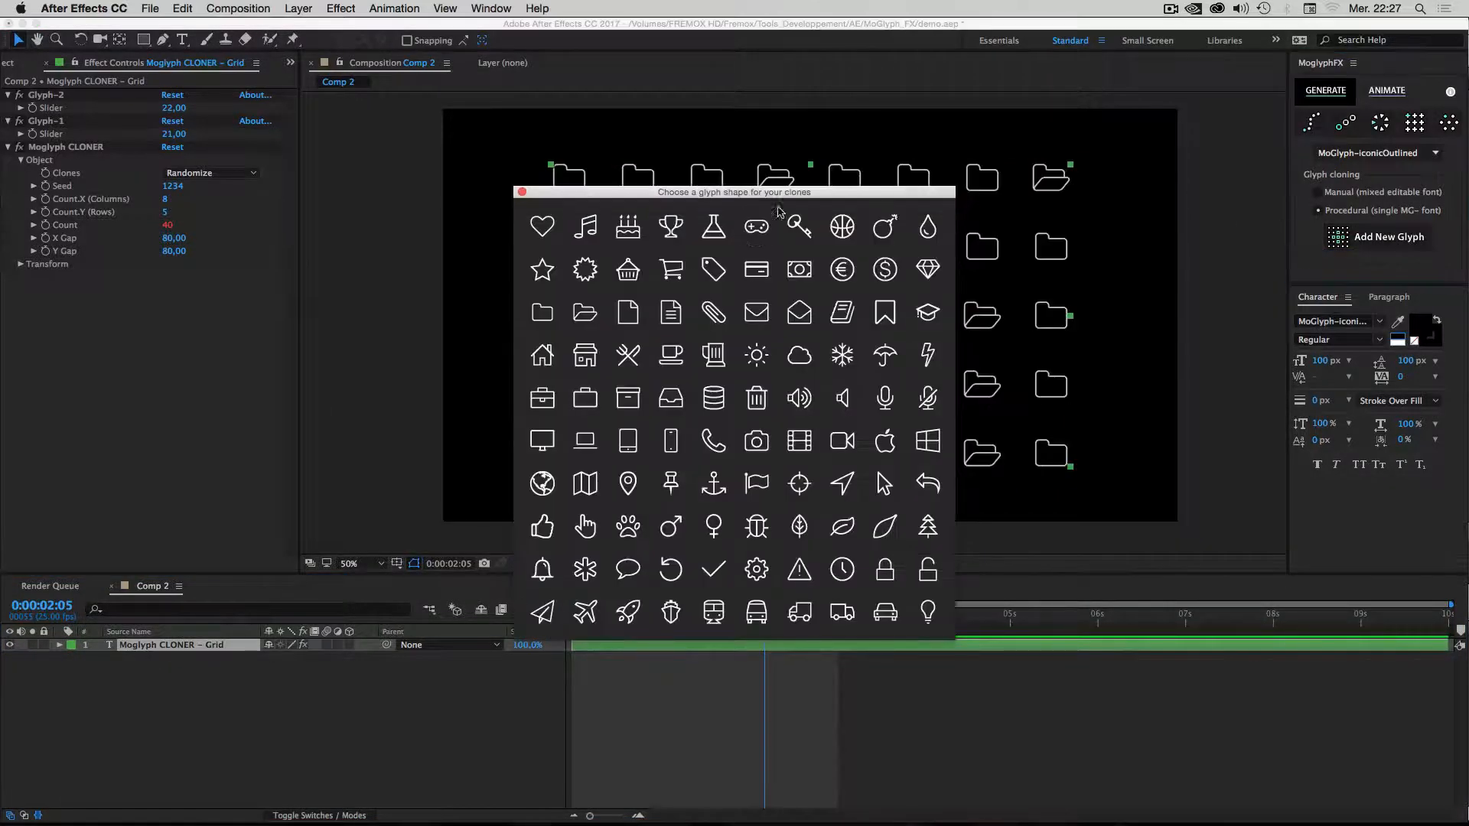
left_click(522, 192)
Set the MoglyphFX glyph font to MoGlyph-iconicSolid, open its glyph chooser for the grid layer, then close the chooser.
left_click(1373, 153)
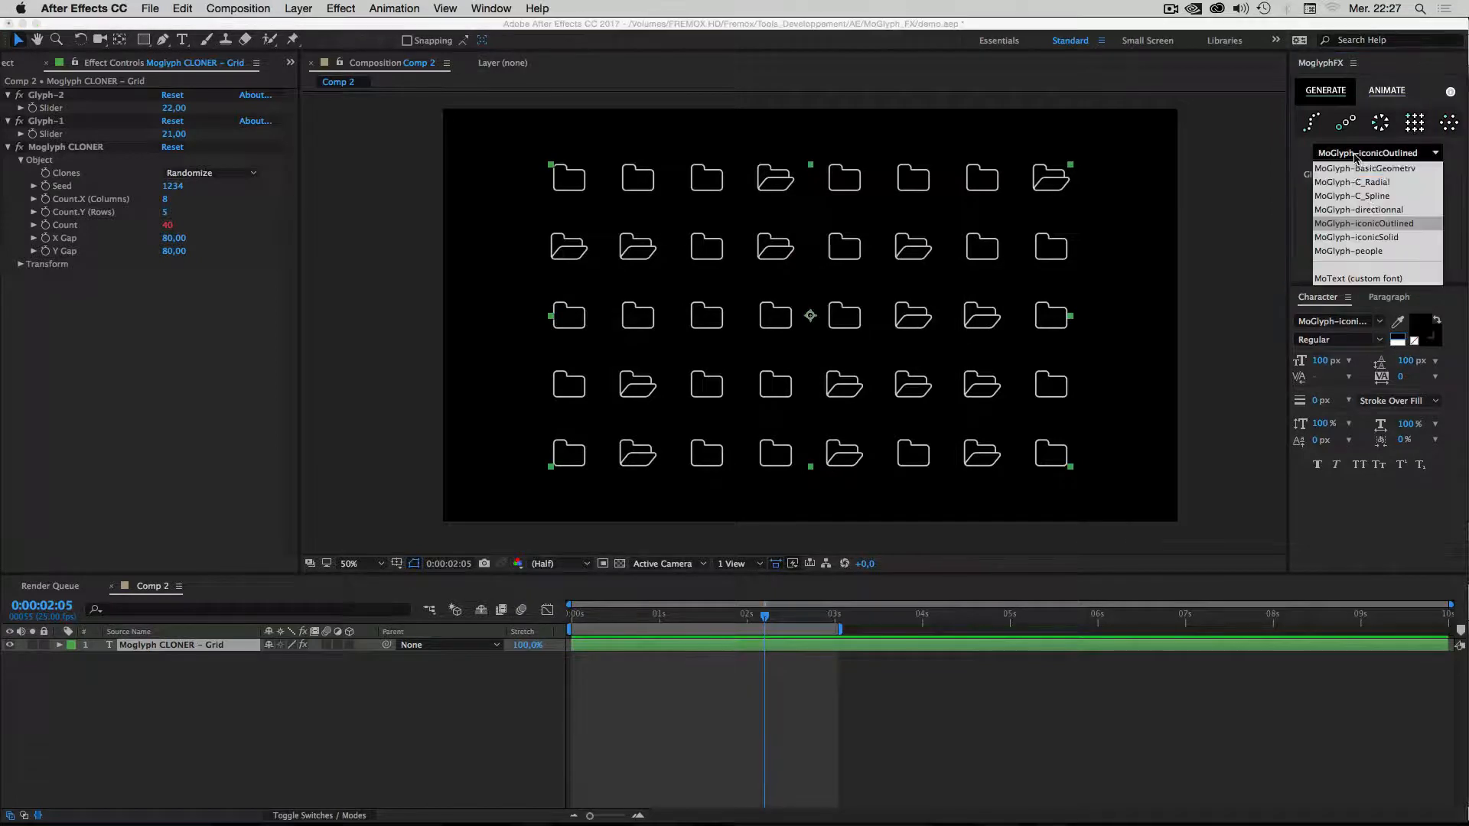
left_click(1377, 233)
left_click(1386, 241)
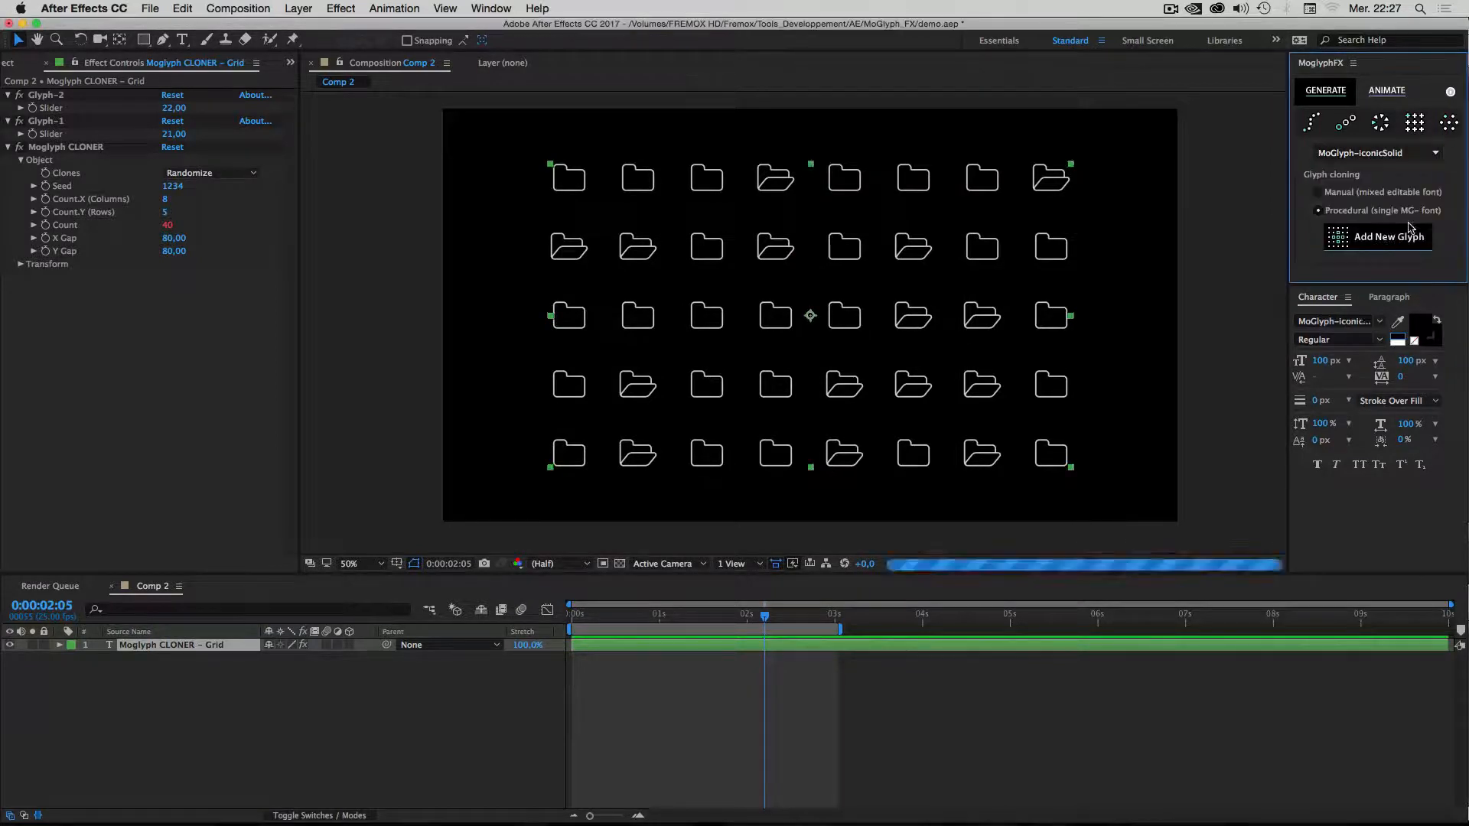
left_click_drag(722, 195, 1200, 166)
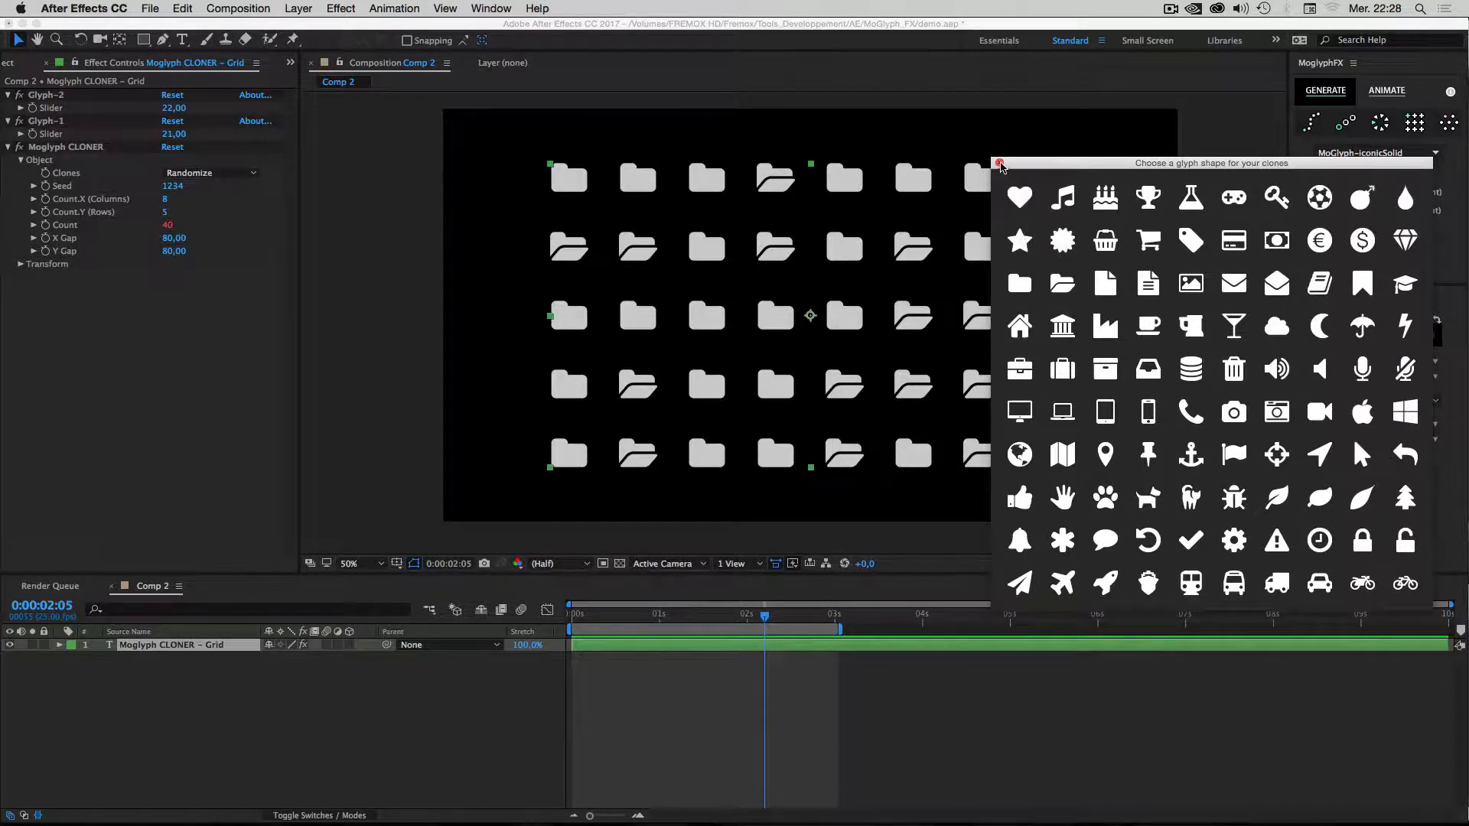
left_click(999, 163)
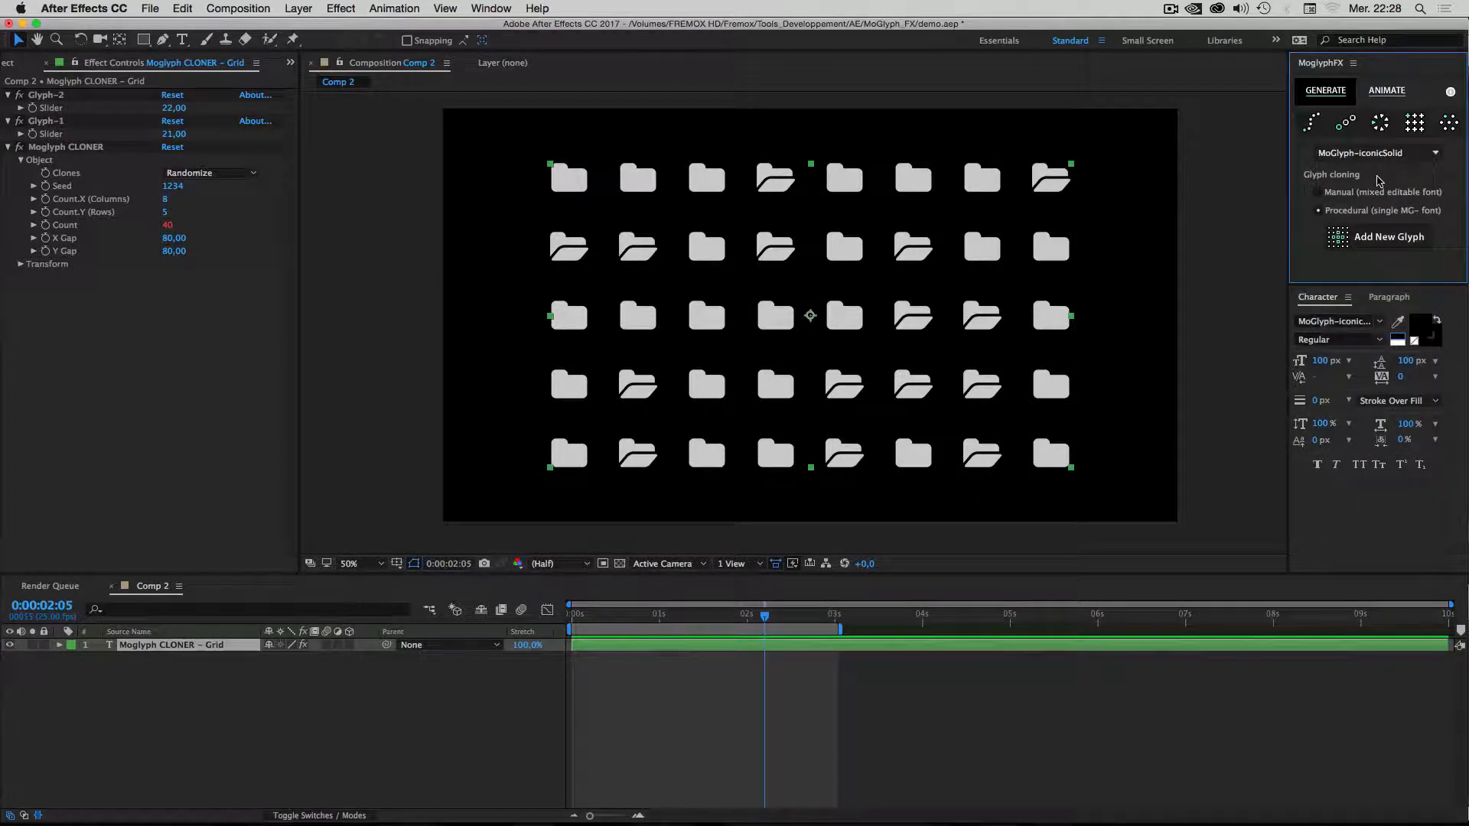
Delete the Moglyph CLONER - Grid layer from Comp 2.
left_click(145, 656)
left_click(145, 651)
key("Delete")
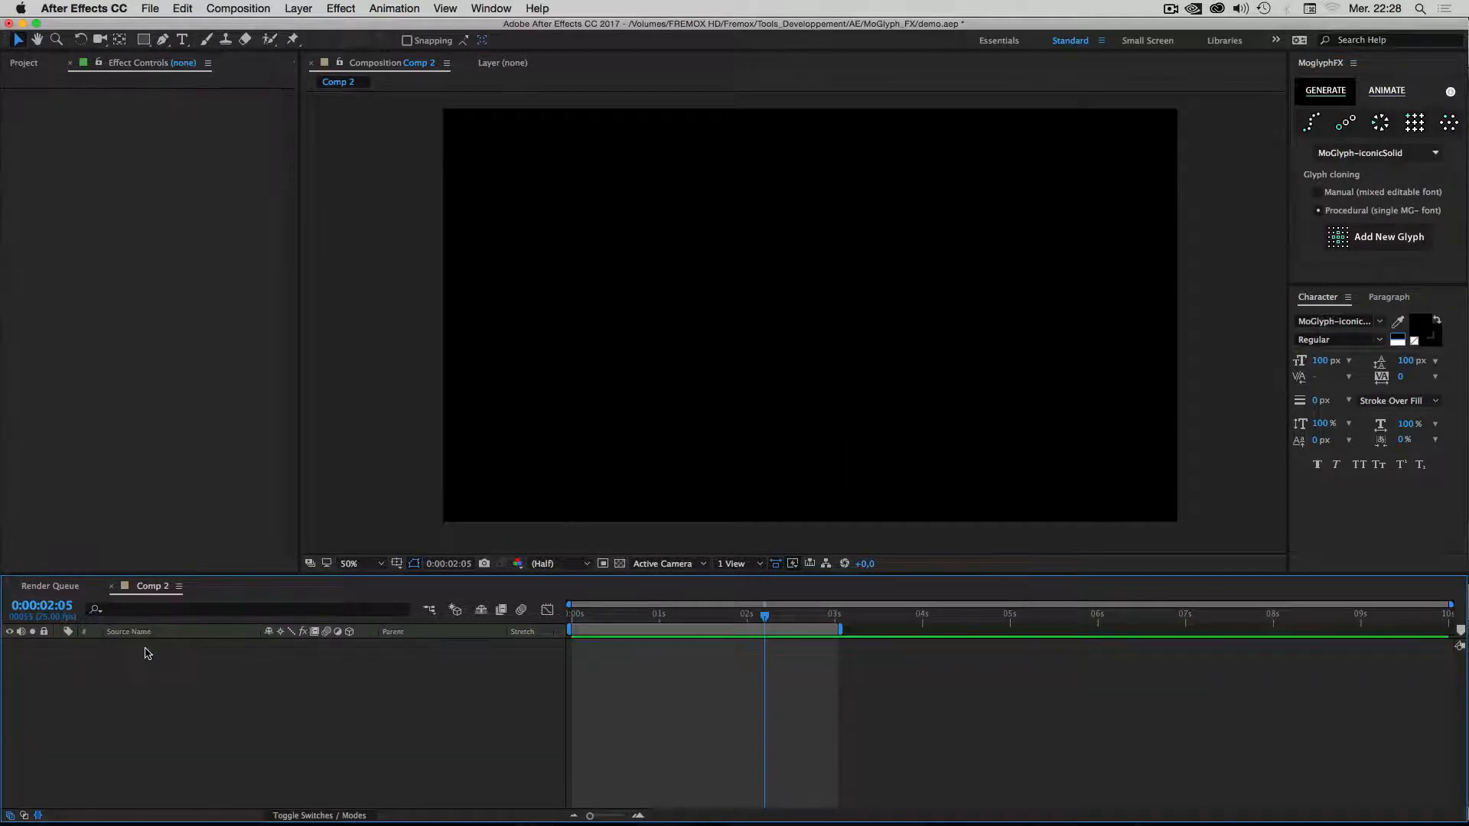
Generate a honeycomb cloner in Comp 2 using the MoGlyph-people glyph font.
left_click(1377, 153)
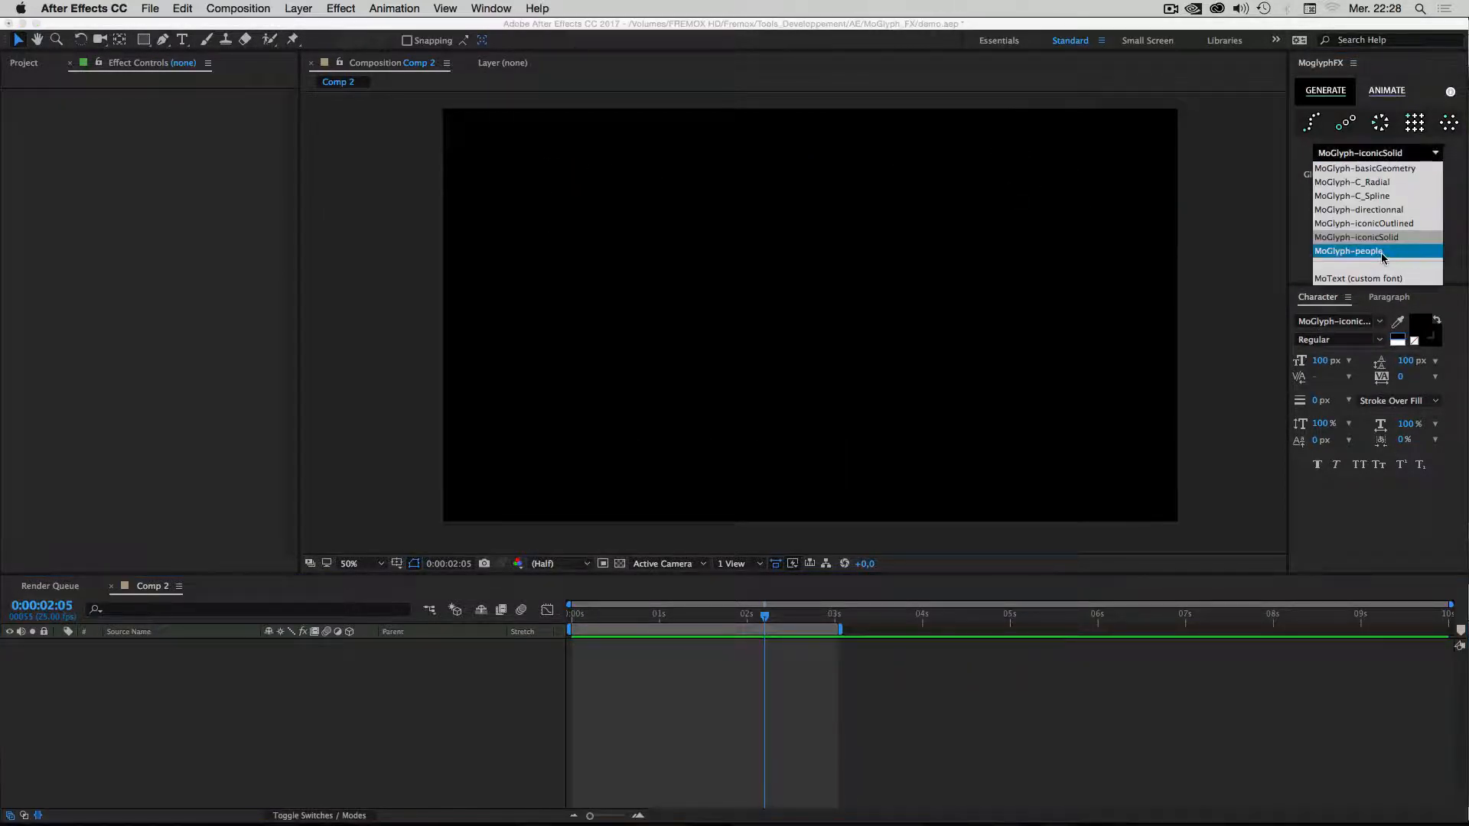
left_click(1458, 170)
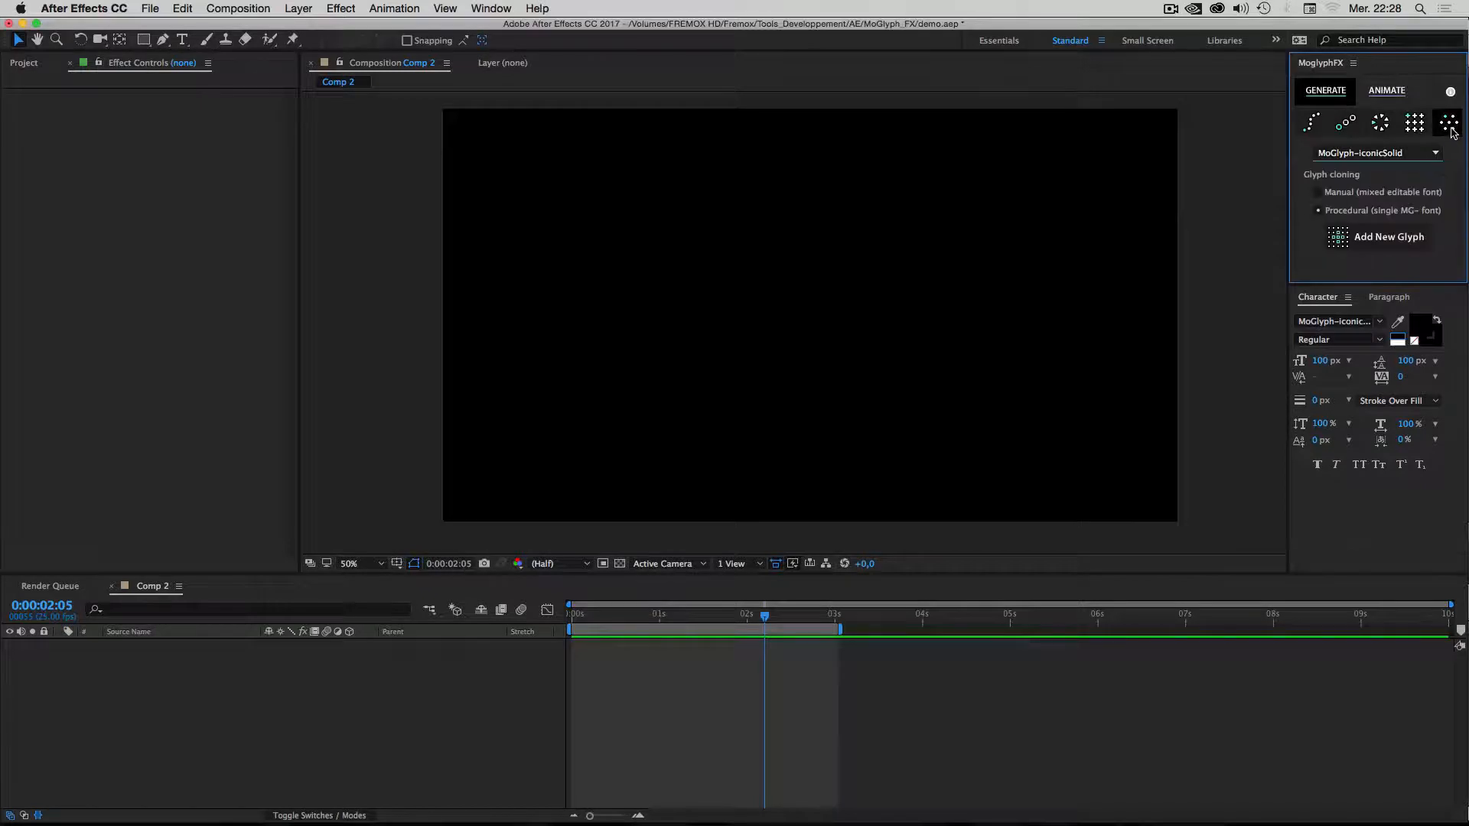
left_click(1436, 154)
left_click(1391, 251)
left_click(1450, 126)
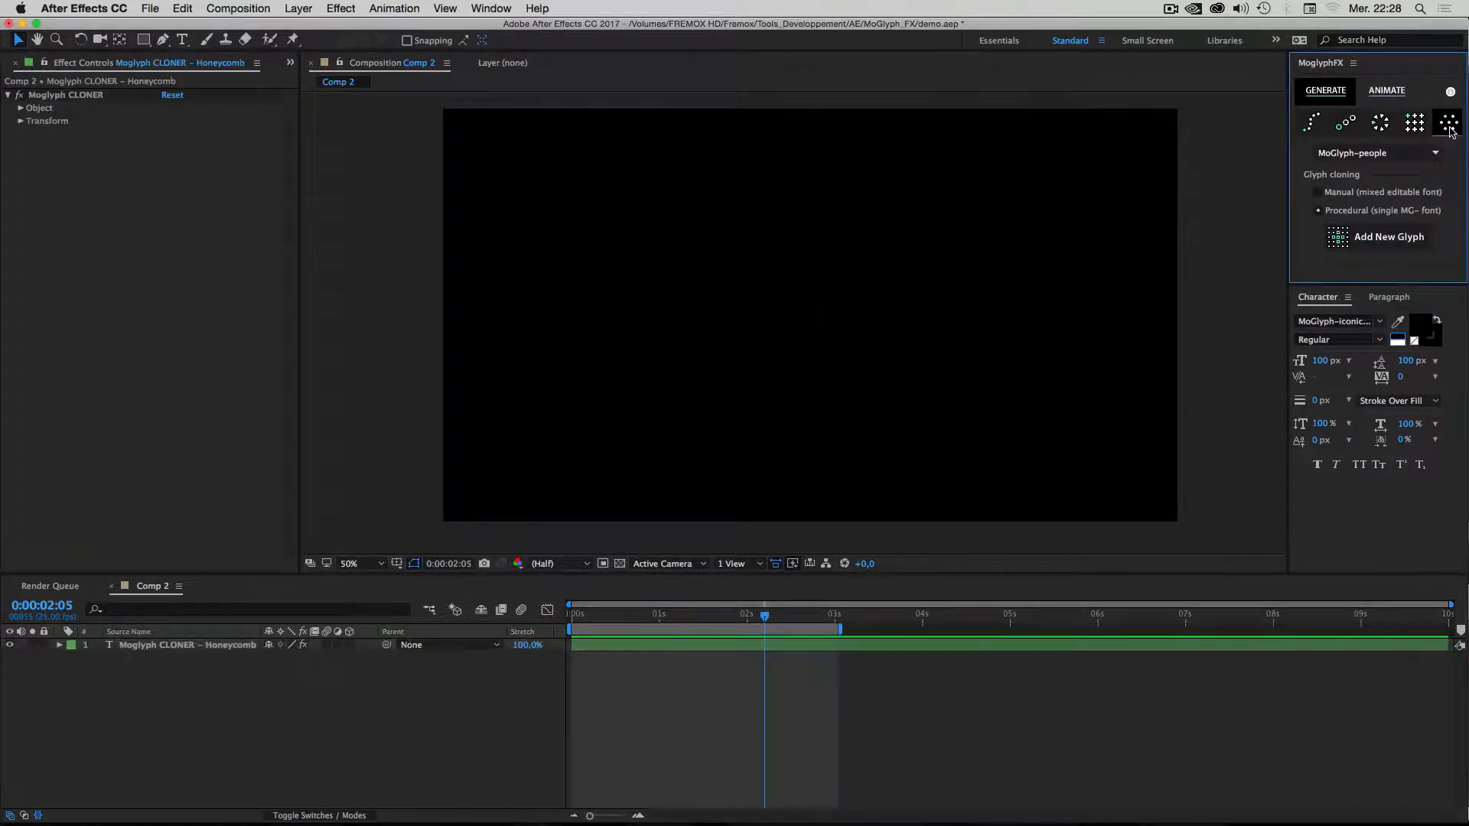
Add the simplified round-headed man and woman glyphs, 19 and 20, to the honeycomb cloner layer.
left_click(157, 644)
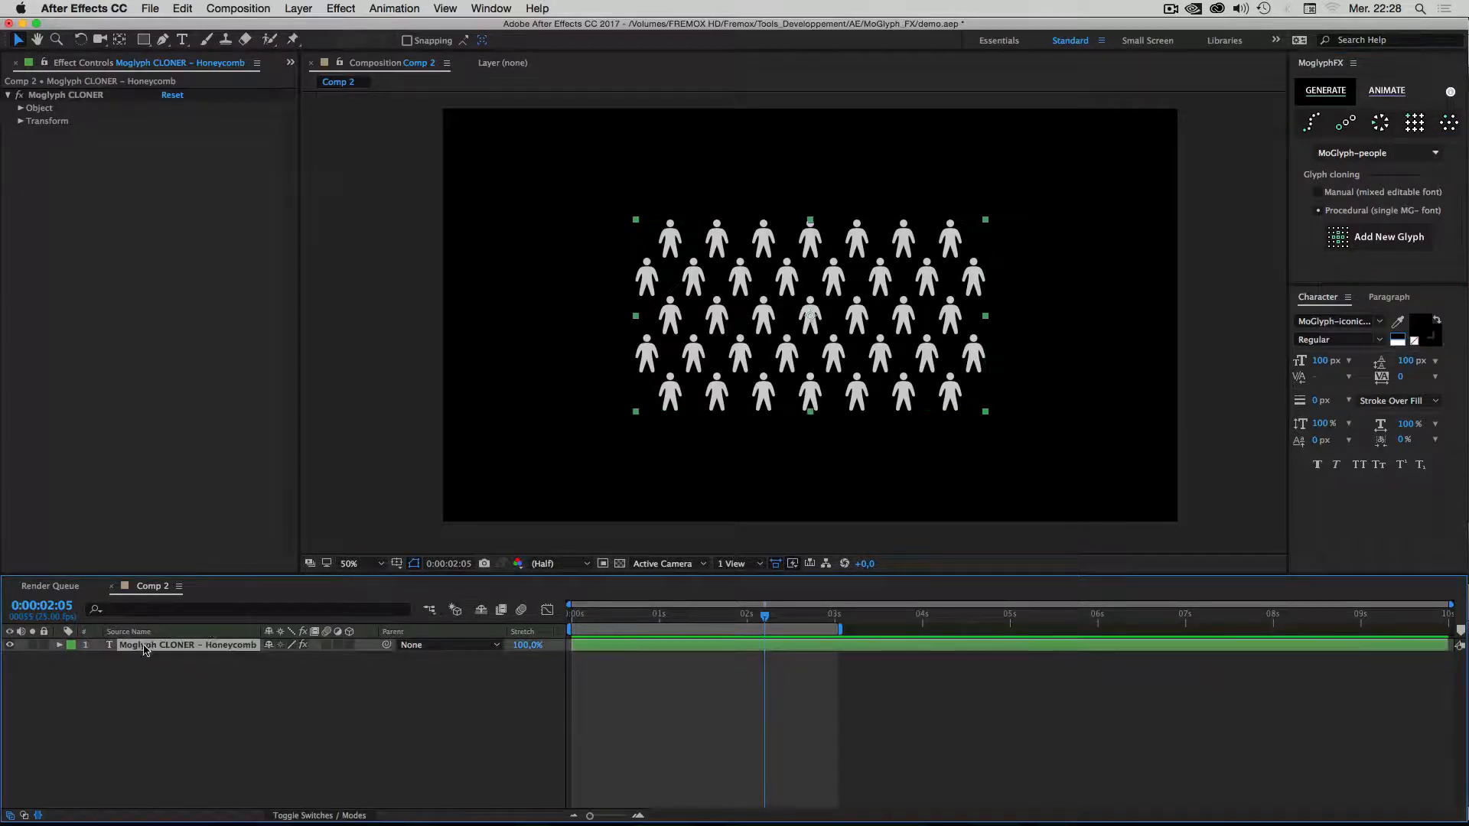
left_click(1352, 249)
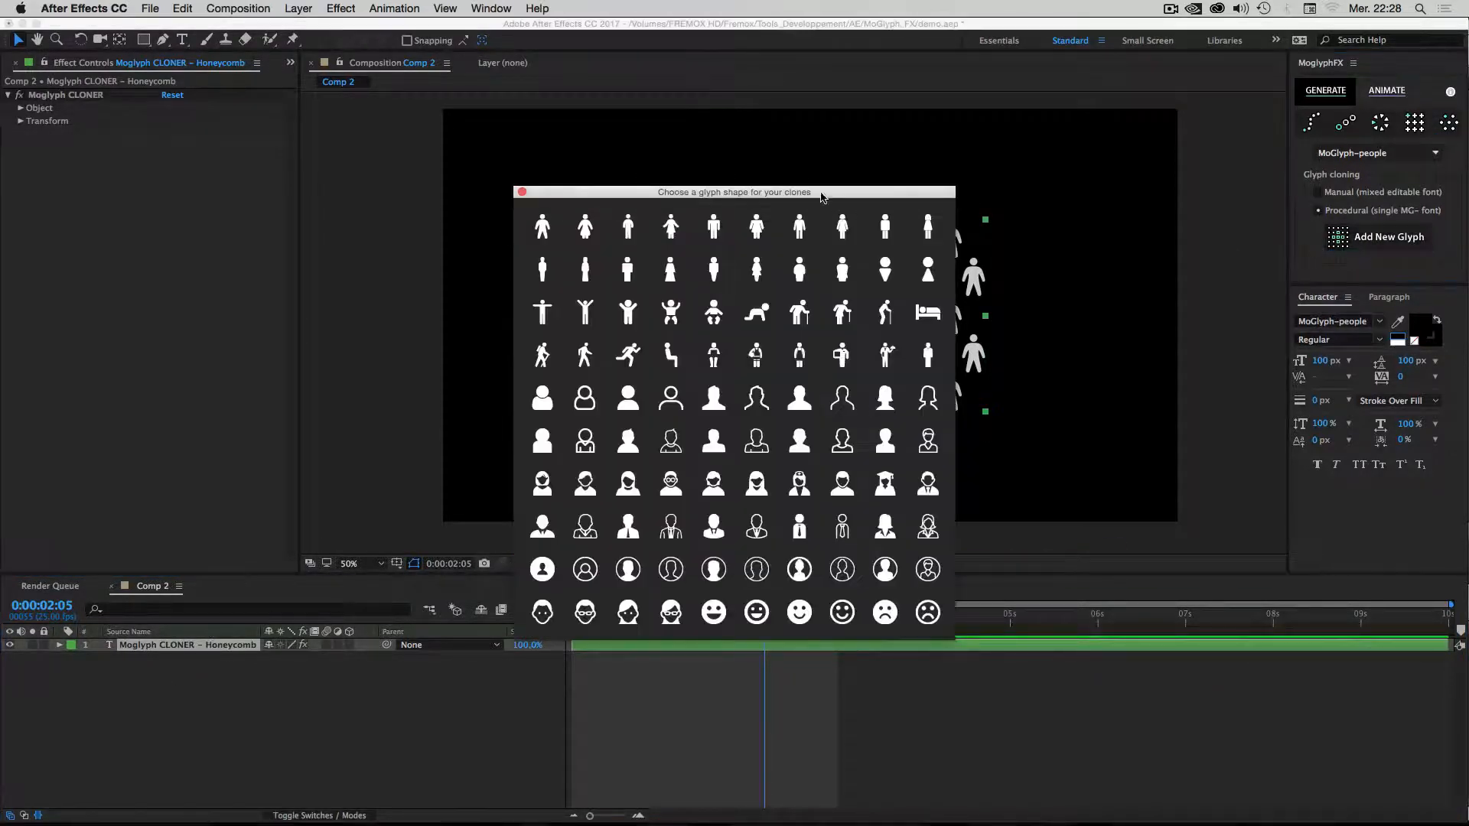
left_click_drag(821, 193, 1300, 272)
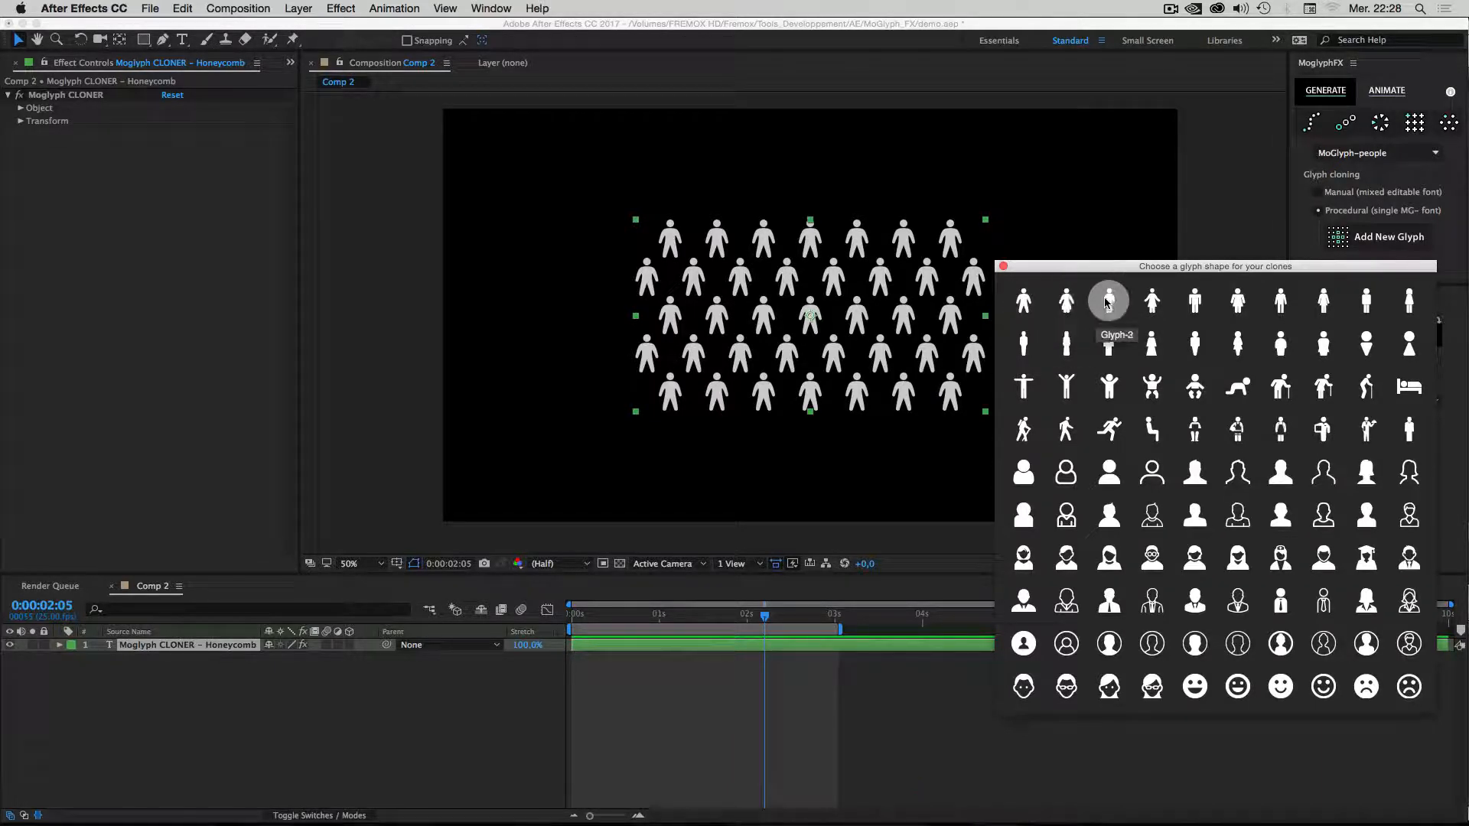
left_click(1360, 348)
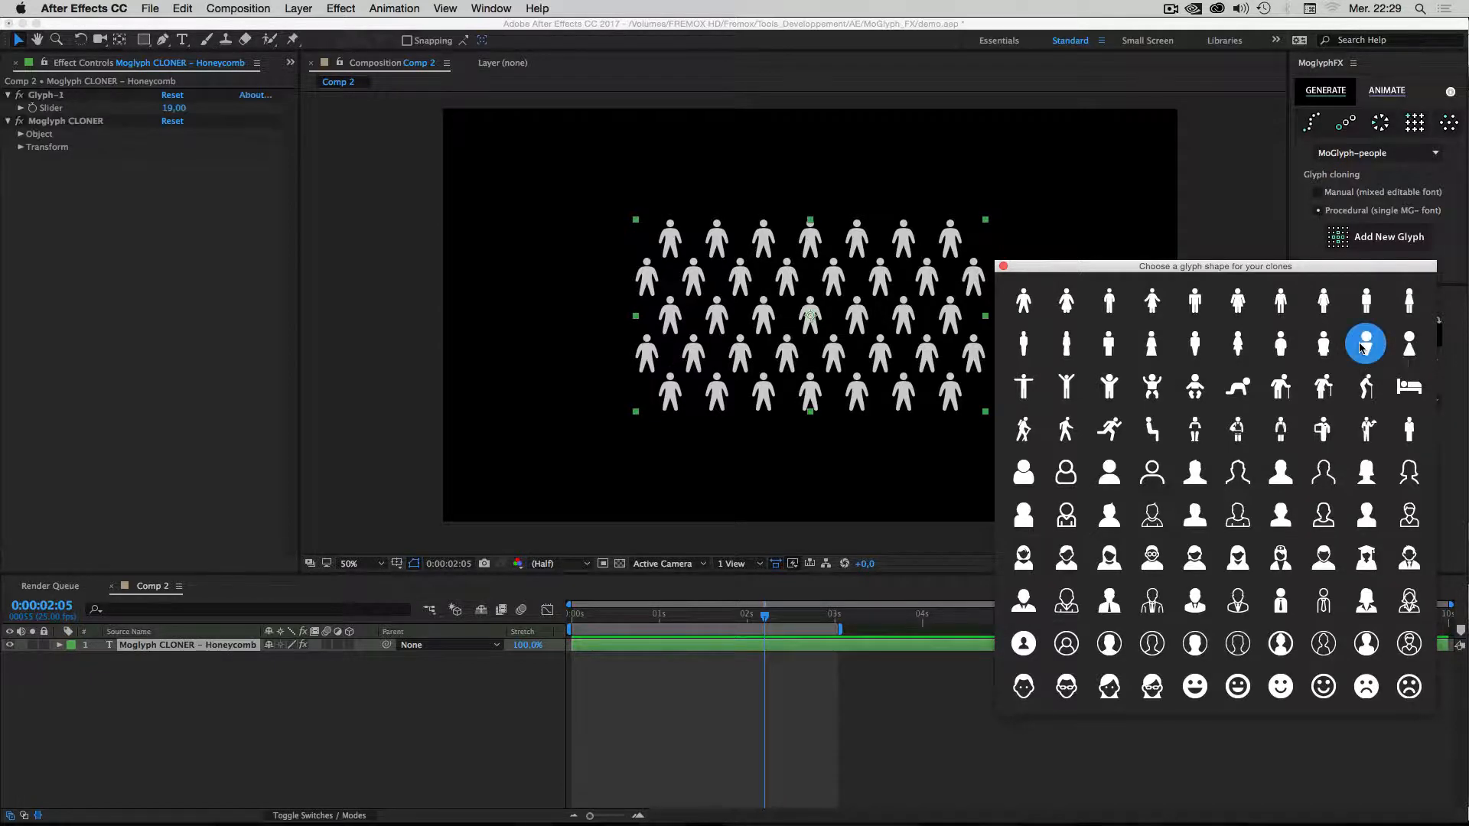
left_click(1408, 342)
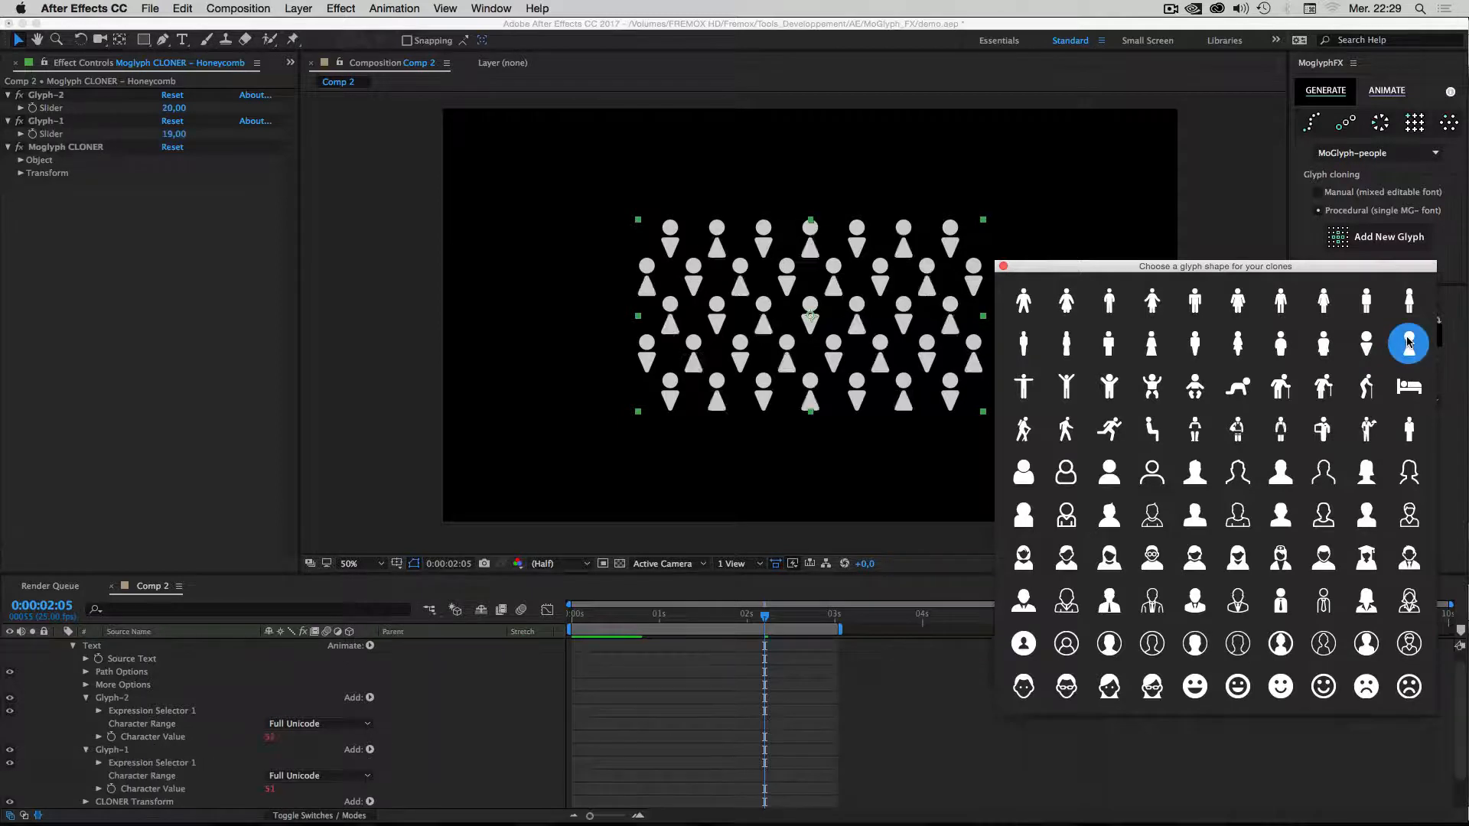
Collapse the honeycomb layer's properties and set its cloner's Clones mode to Randomize.
scroll(135, 662, "up", 1)
left_click(57, 646)
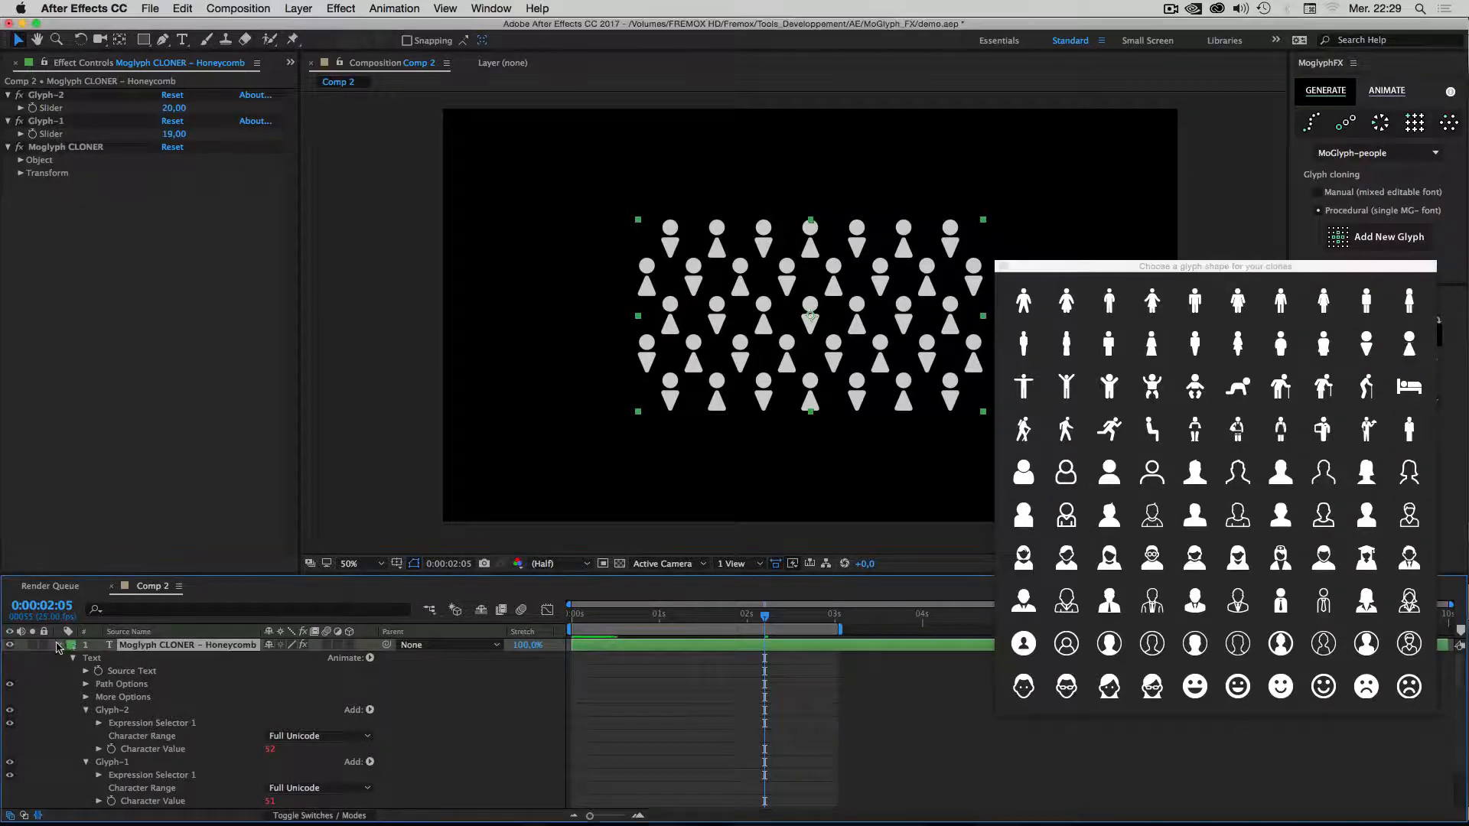
left_click(58, 647)
left_click(20, 160)
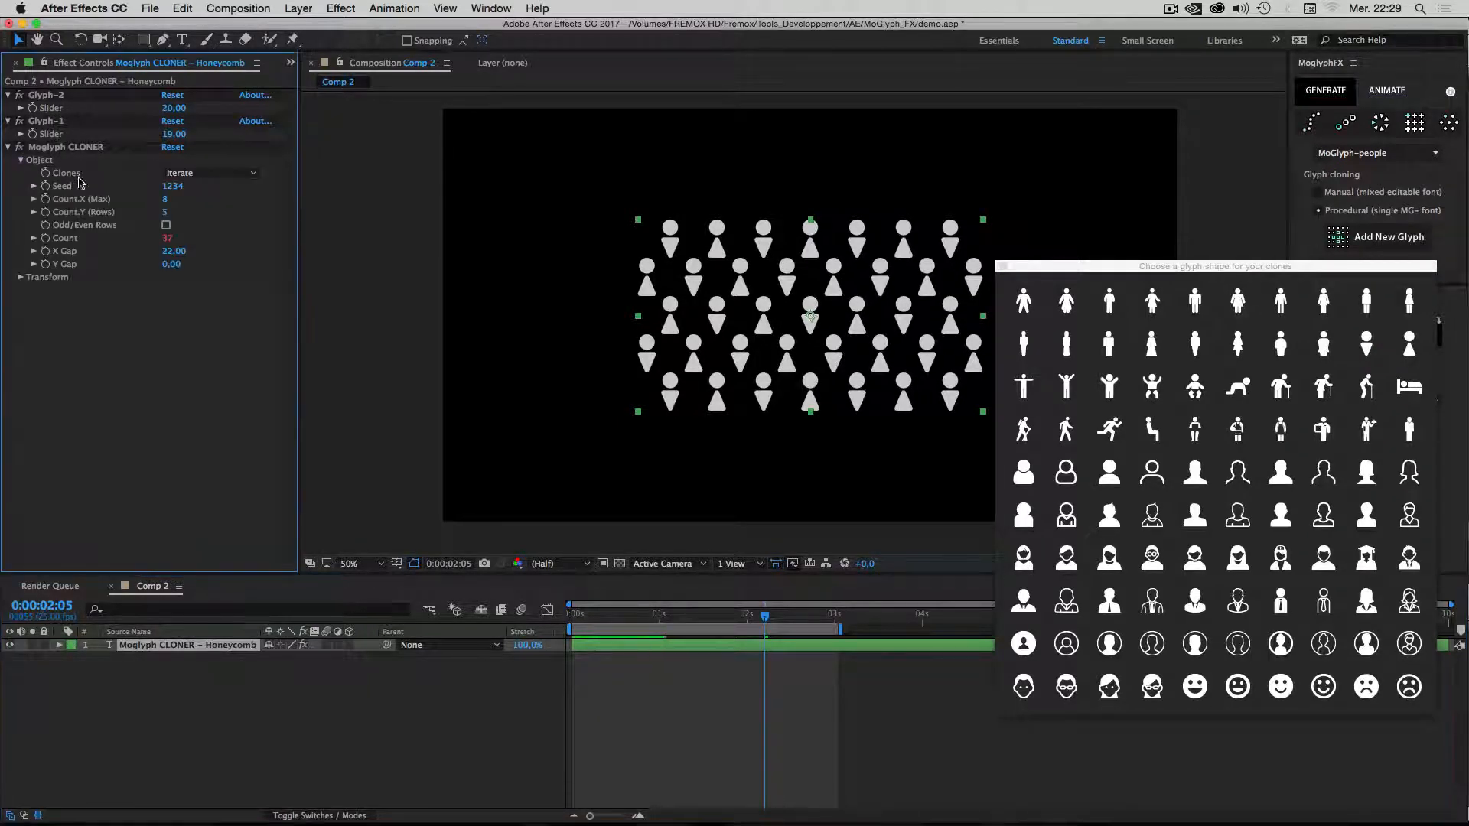
left_click(166, 175)
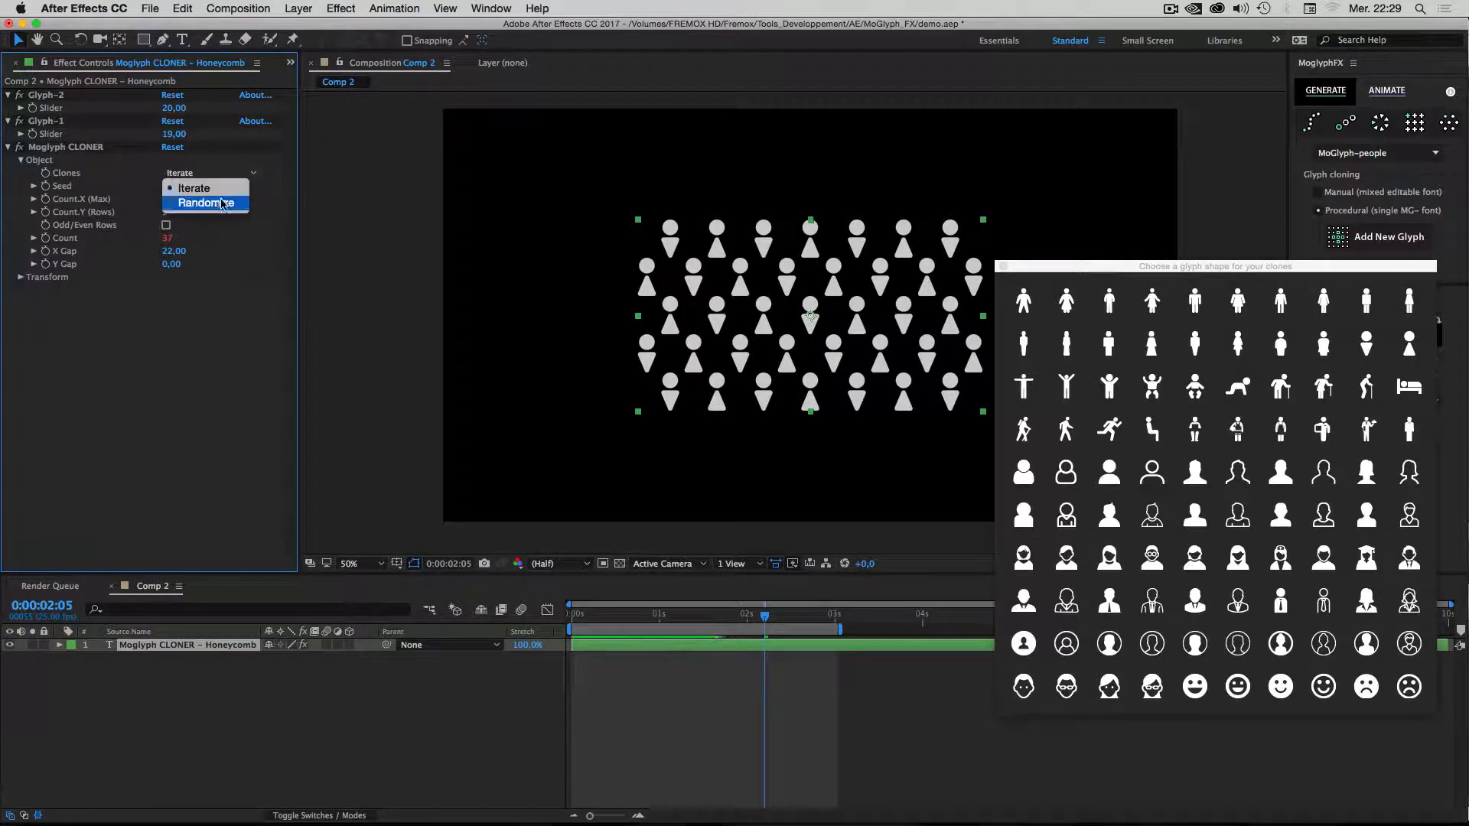
left_click(216, 209)
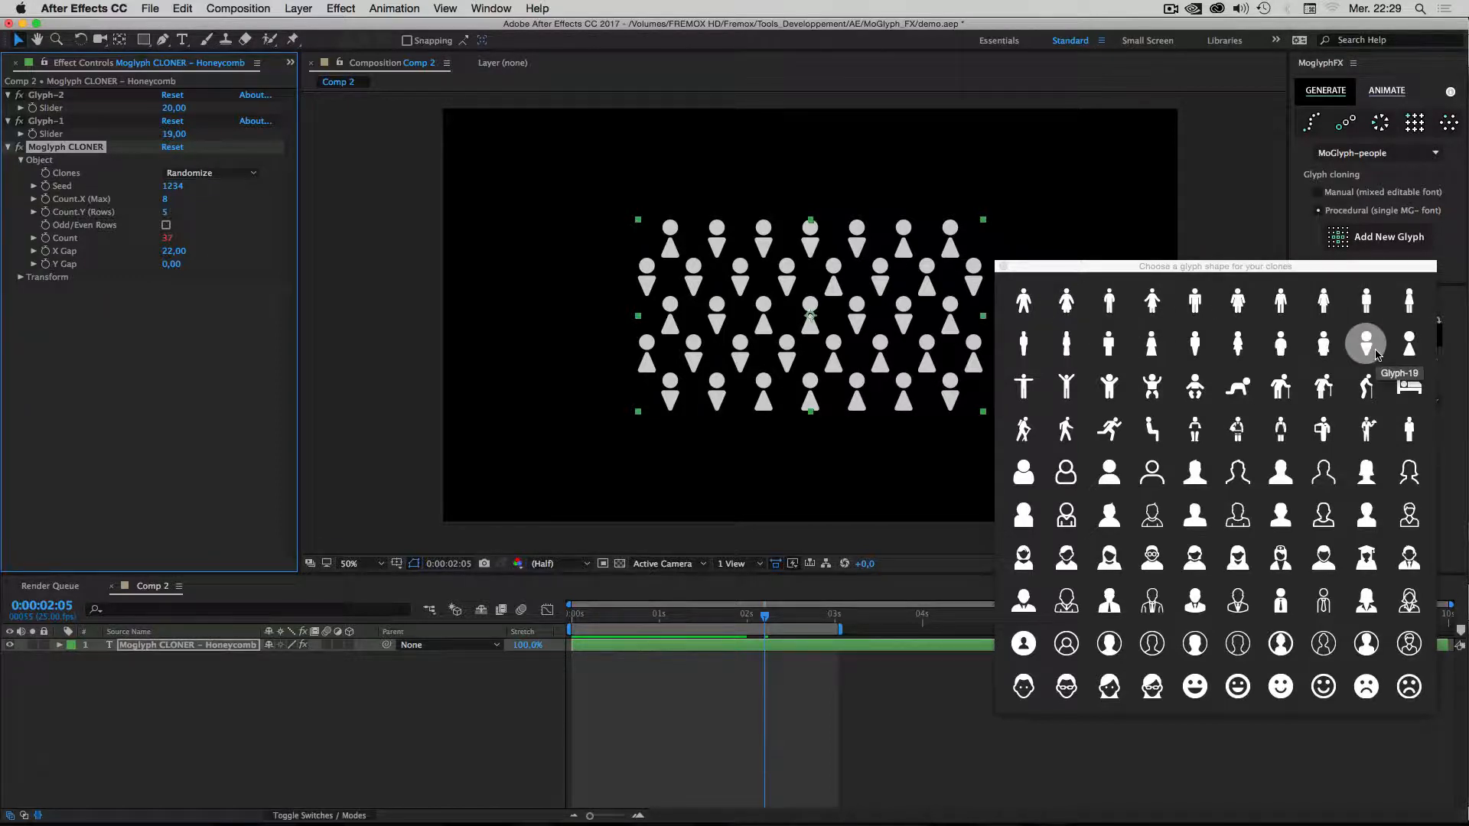
Change the honeycomb cloner's glyphs to 2 for Glyph-2 and 1 for Glyph-1.
left_click(176, 109)
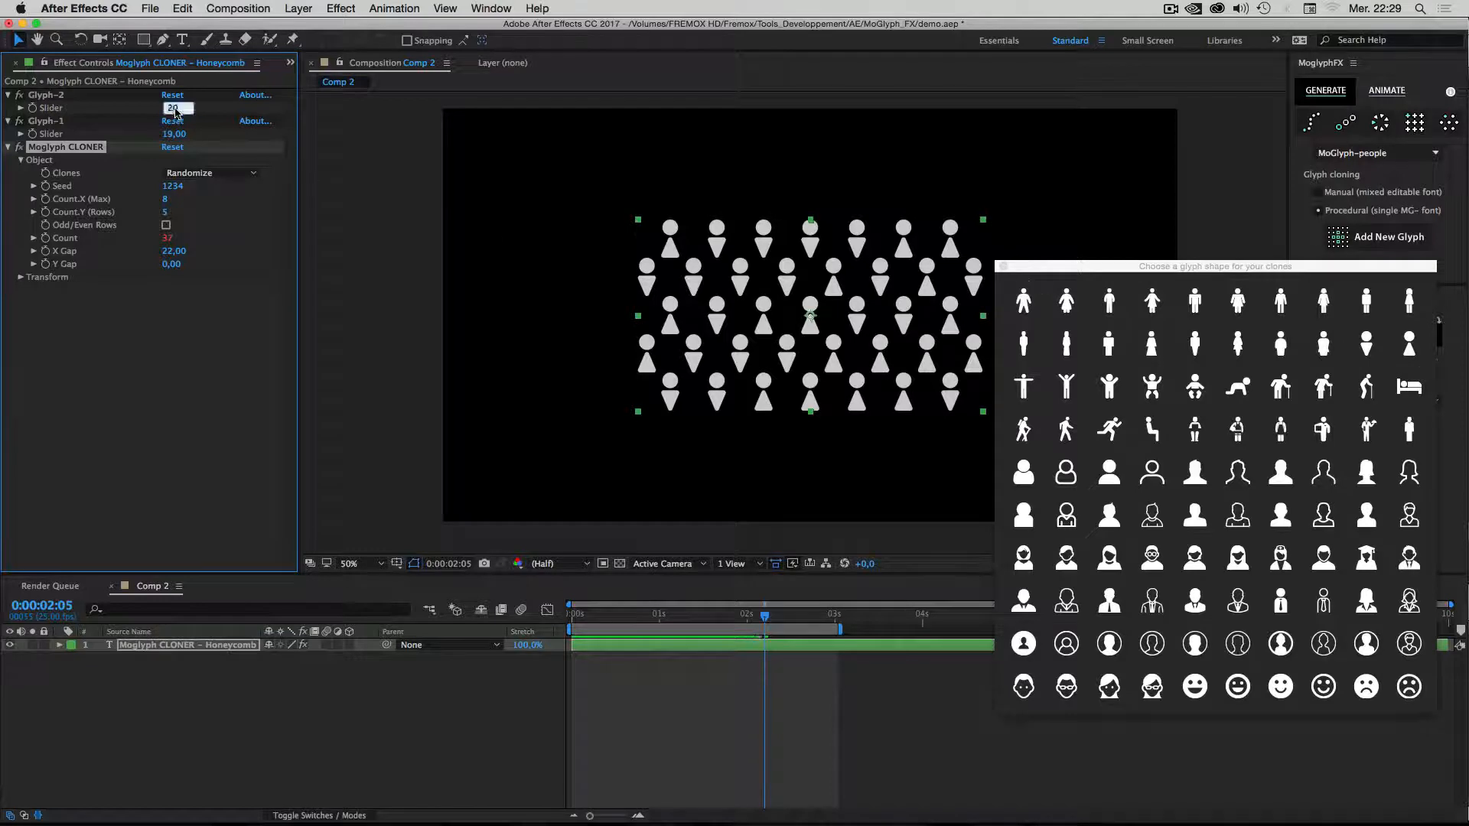
type("1")
left_click(177, 134)
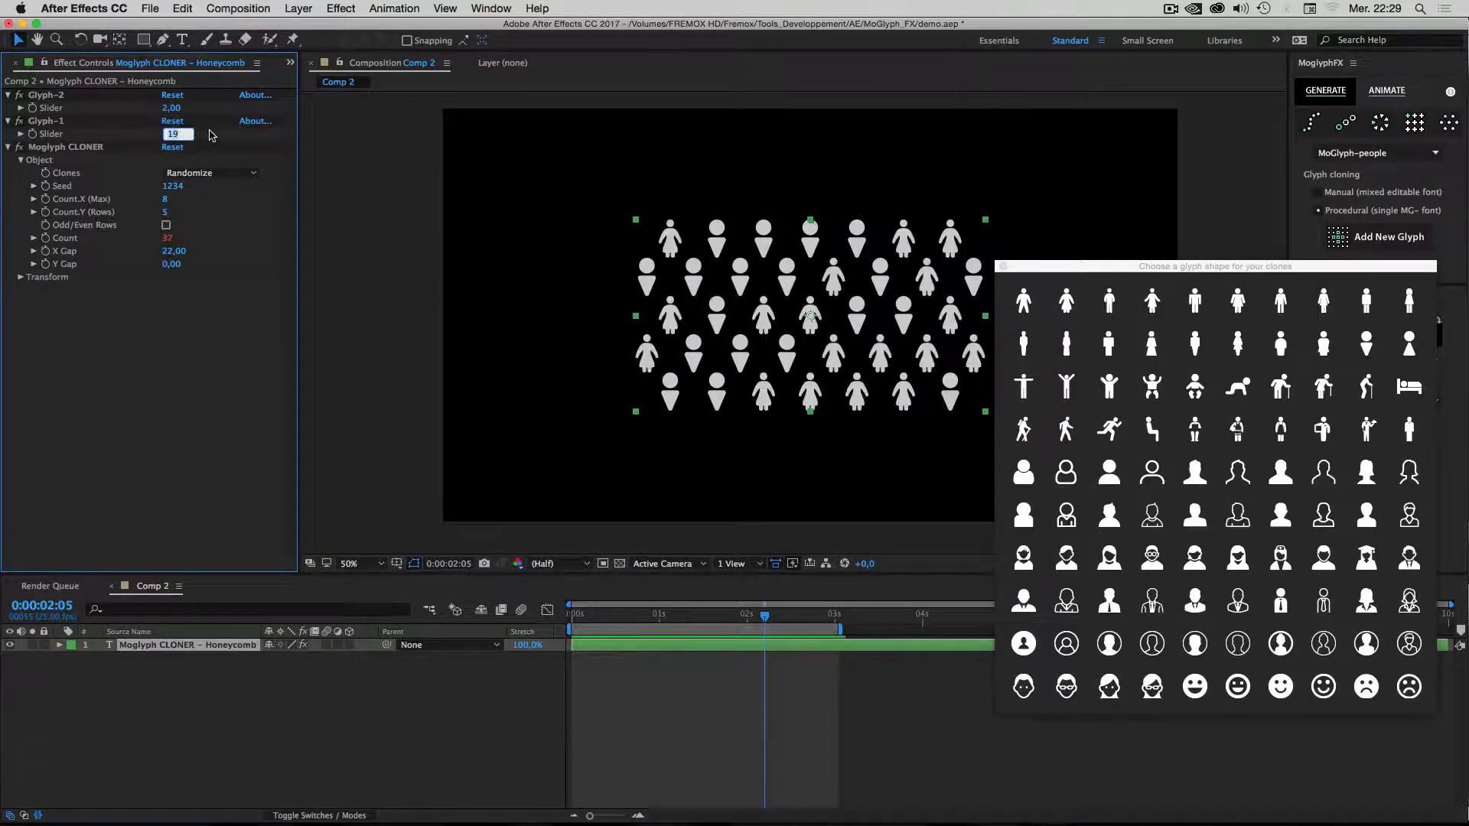
type("1")
key("Return")
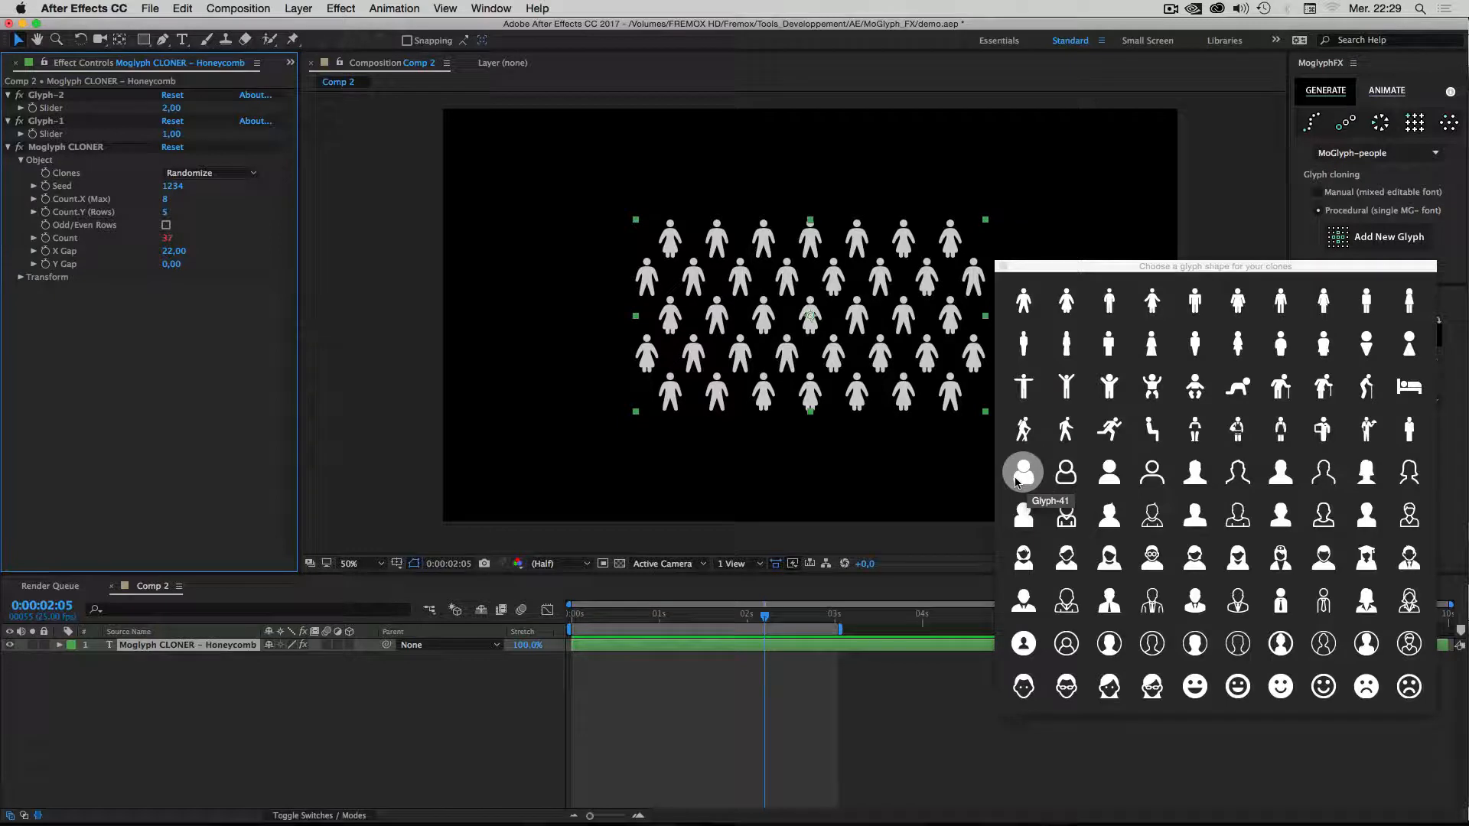
Set the honeycomb cloner's Glyph-1 to 41 and Glyph-2 to 42 to use the solid and outlined bust icons.
left_click(176, 135)
type("41")
left_click(173, 108)
type("4")
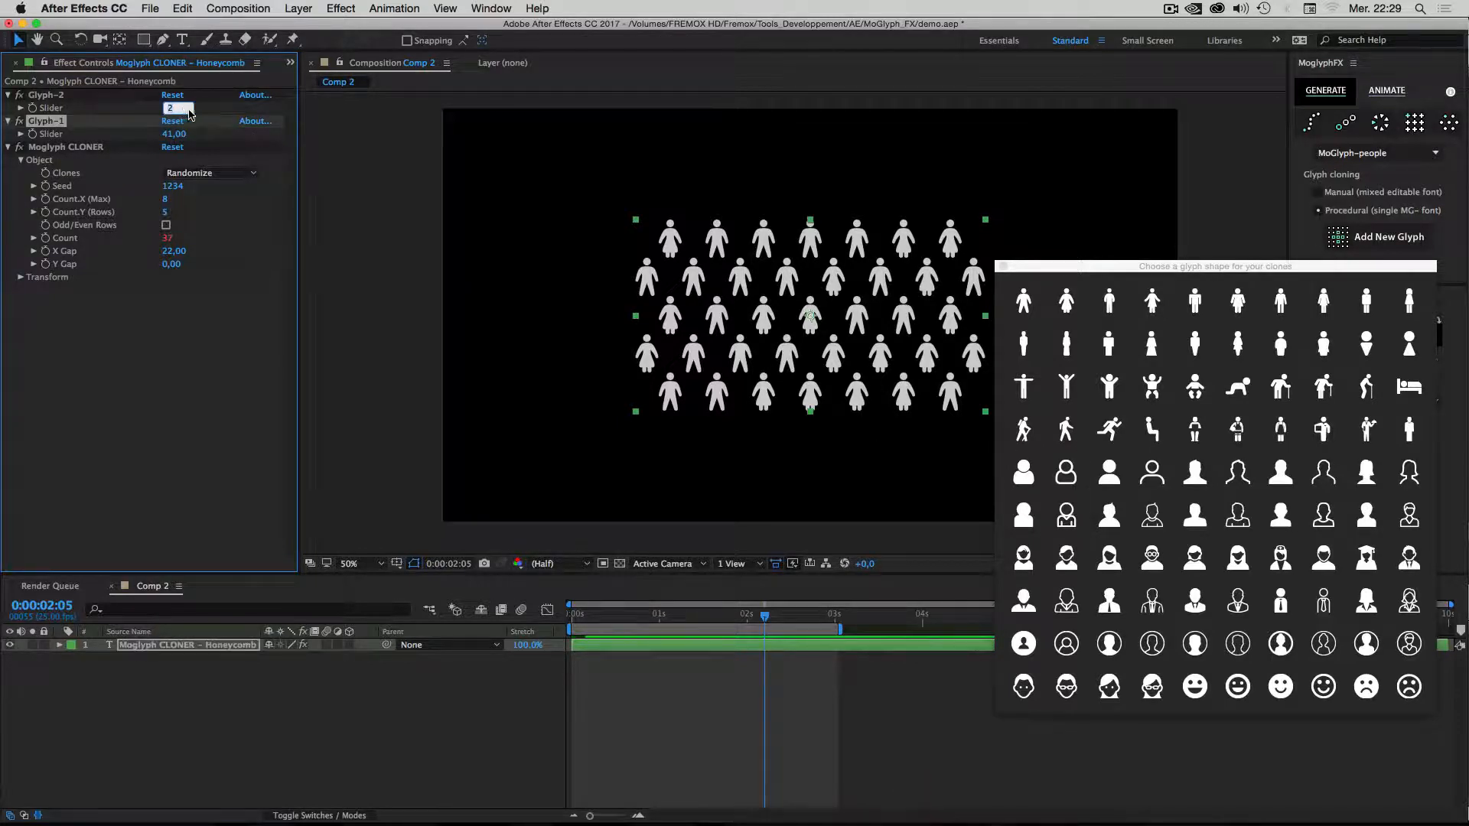
type("2")
key("Return")
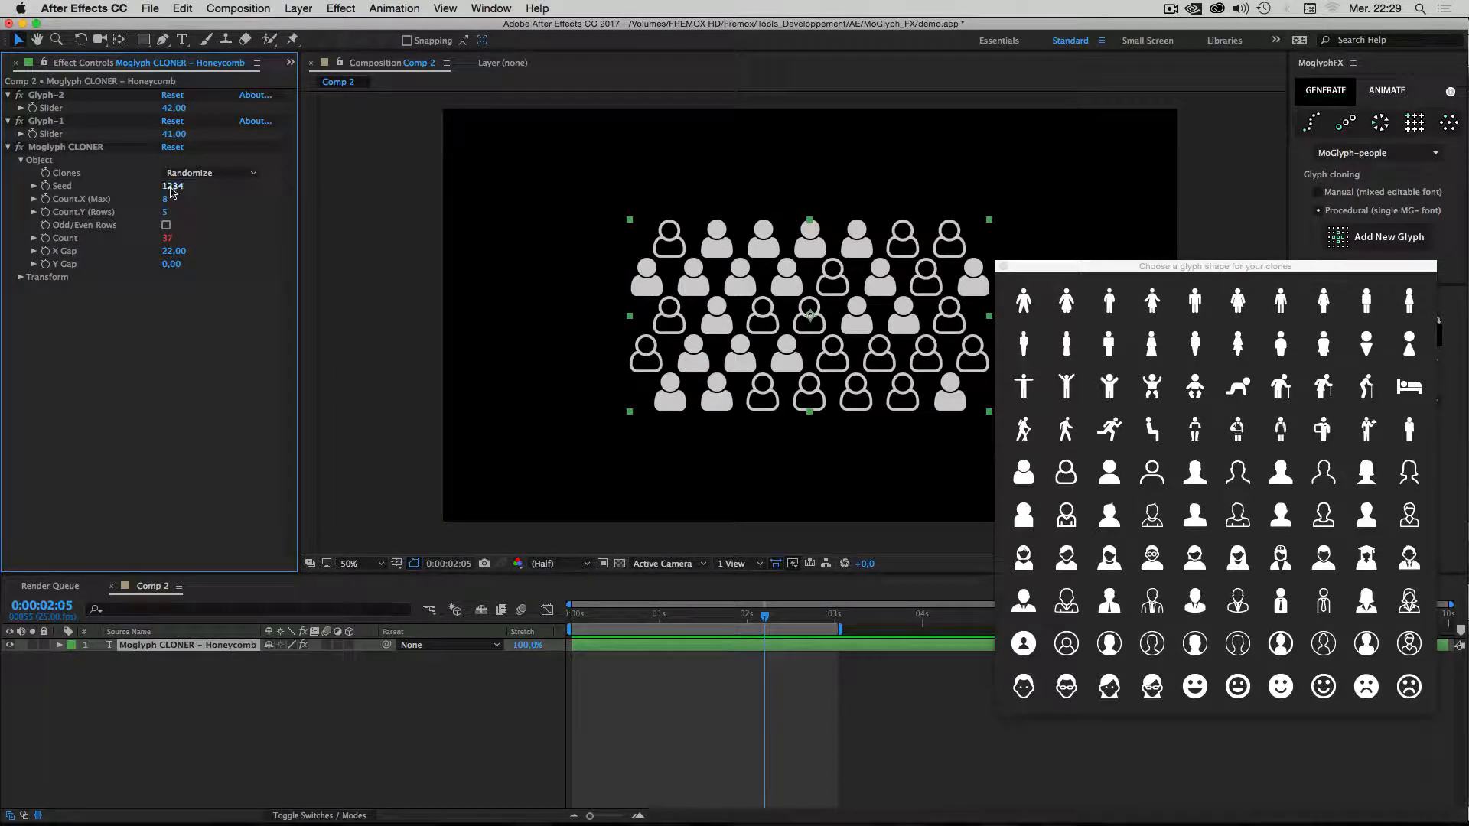
Set the honeycomb cloner's Seed to 1764 and its Clones mode to Iterate, and close the glyph picker.
left_click_drag(174, 186, 199, 189)
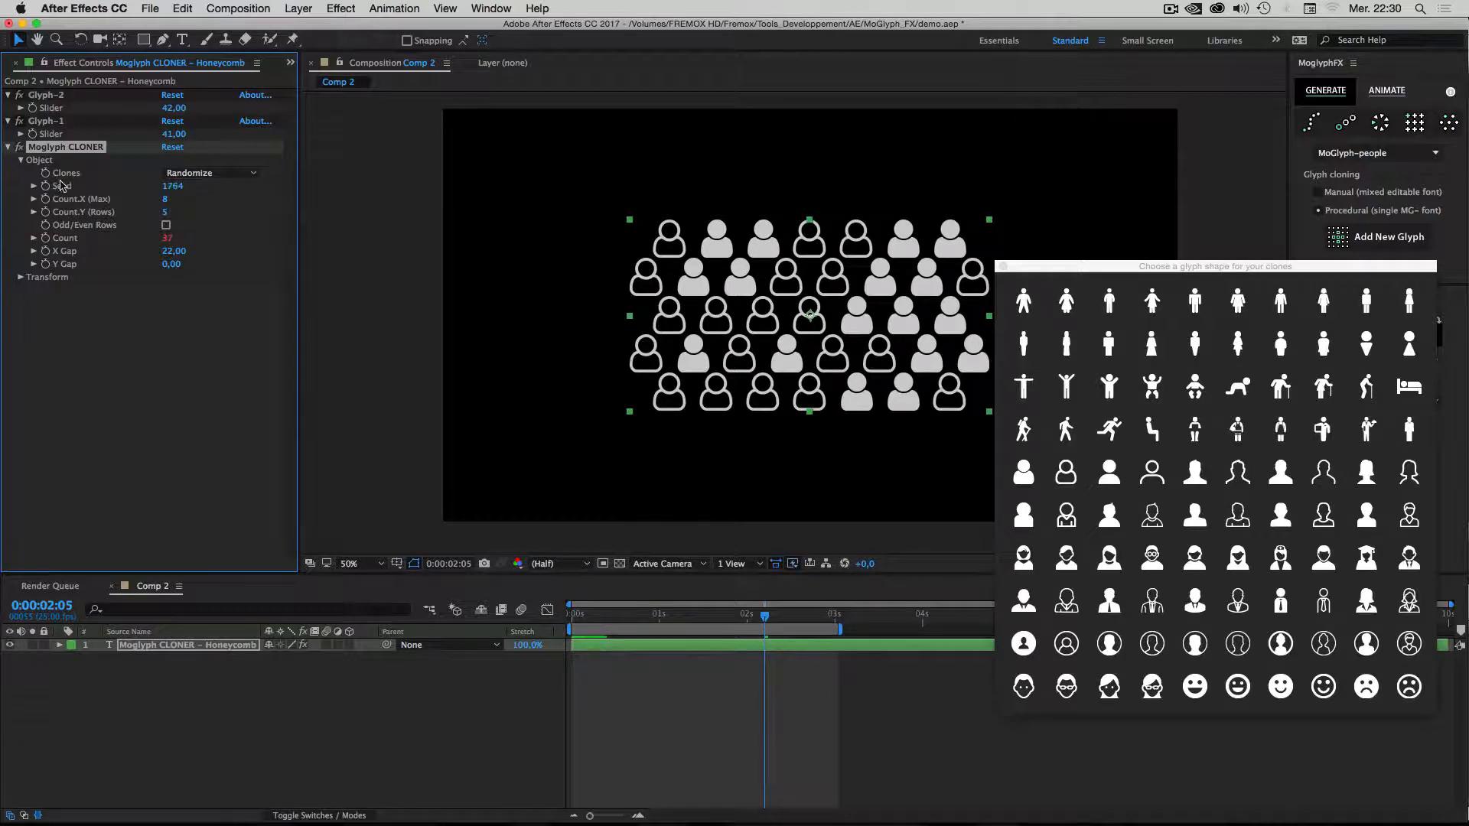
left_click(214, 173)
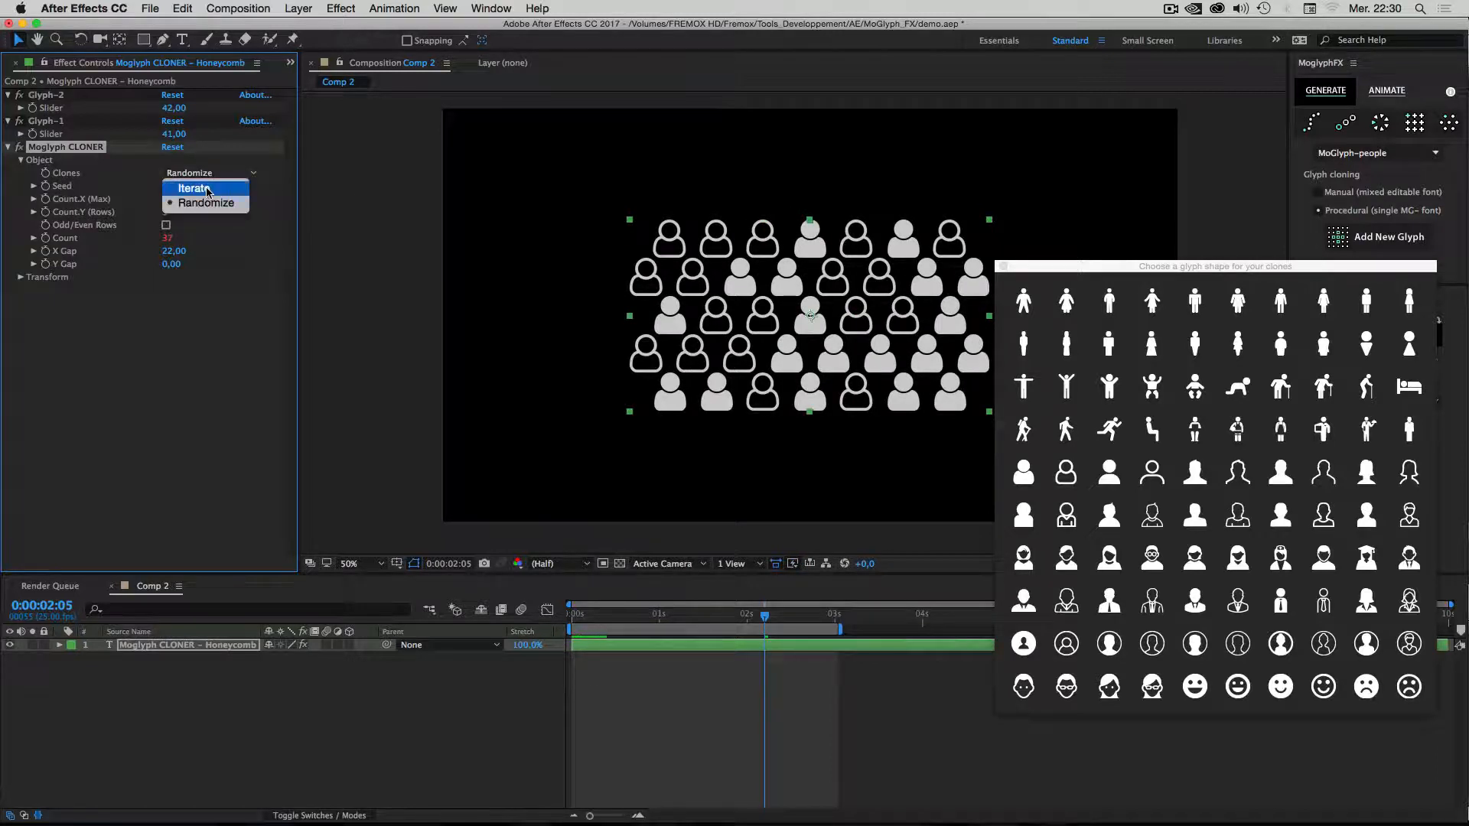
left_click(220, 186)
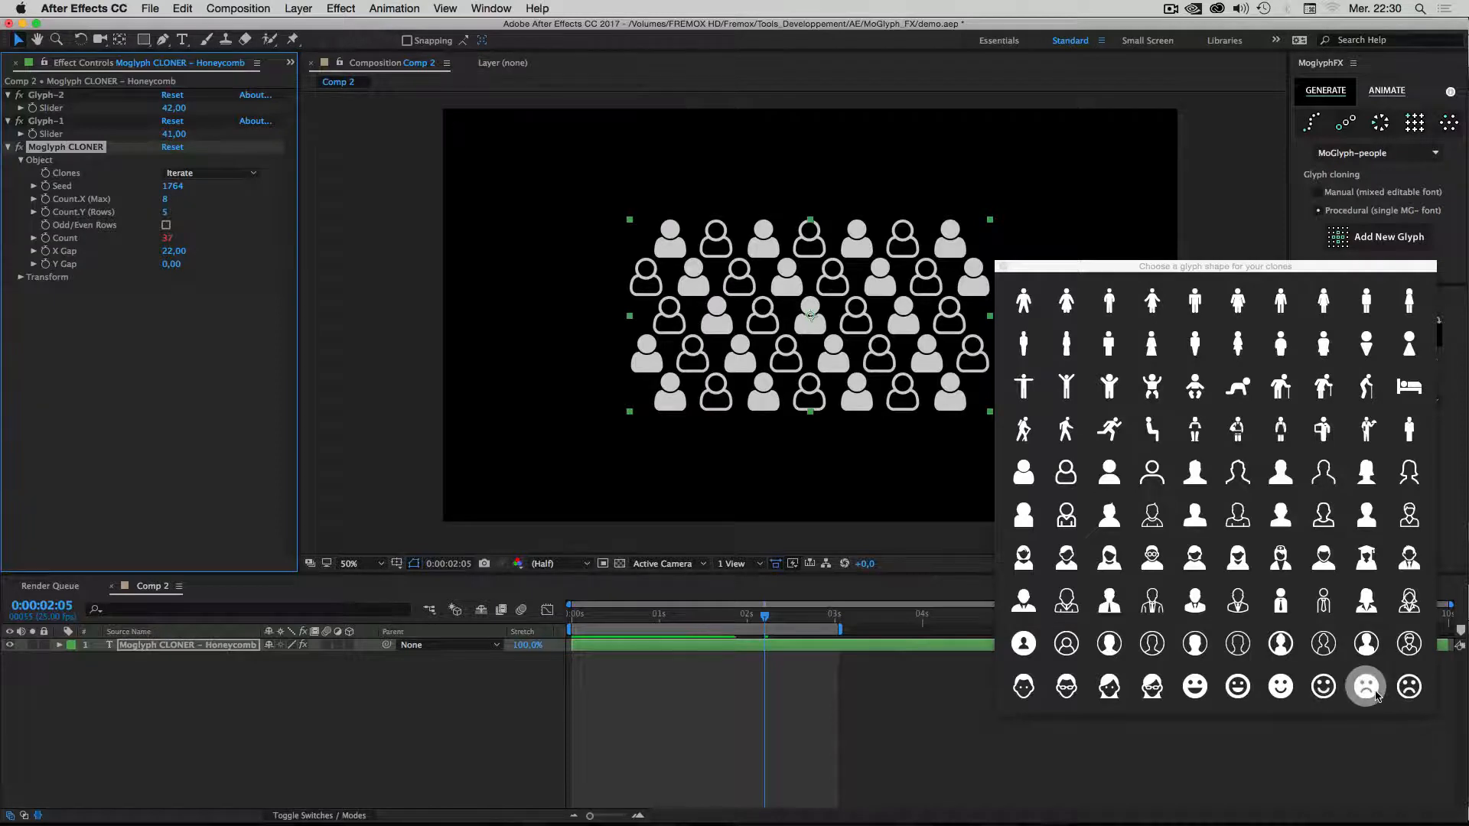
left_click(1003, 267)
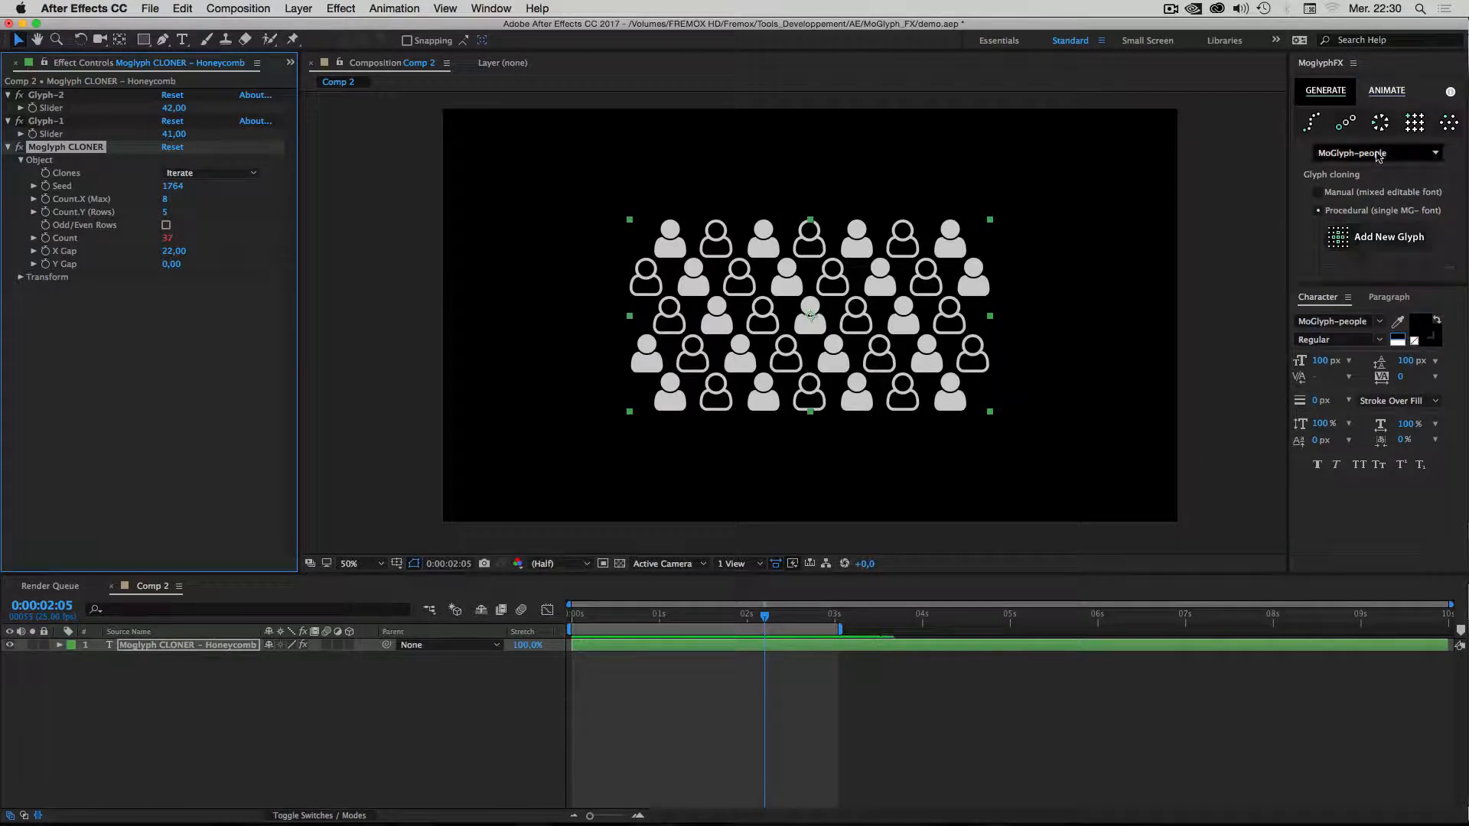
left_click(1433, 154)
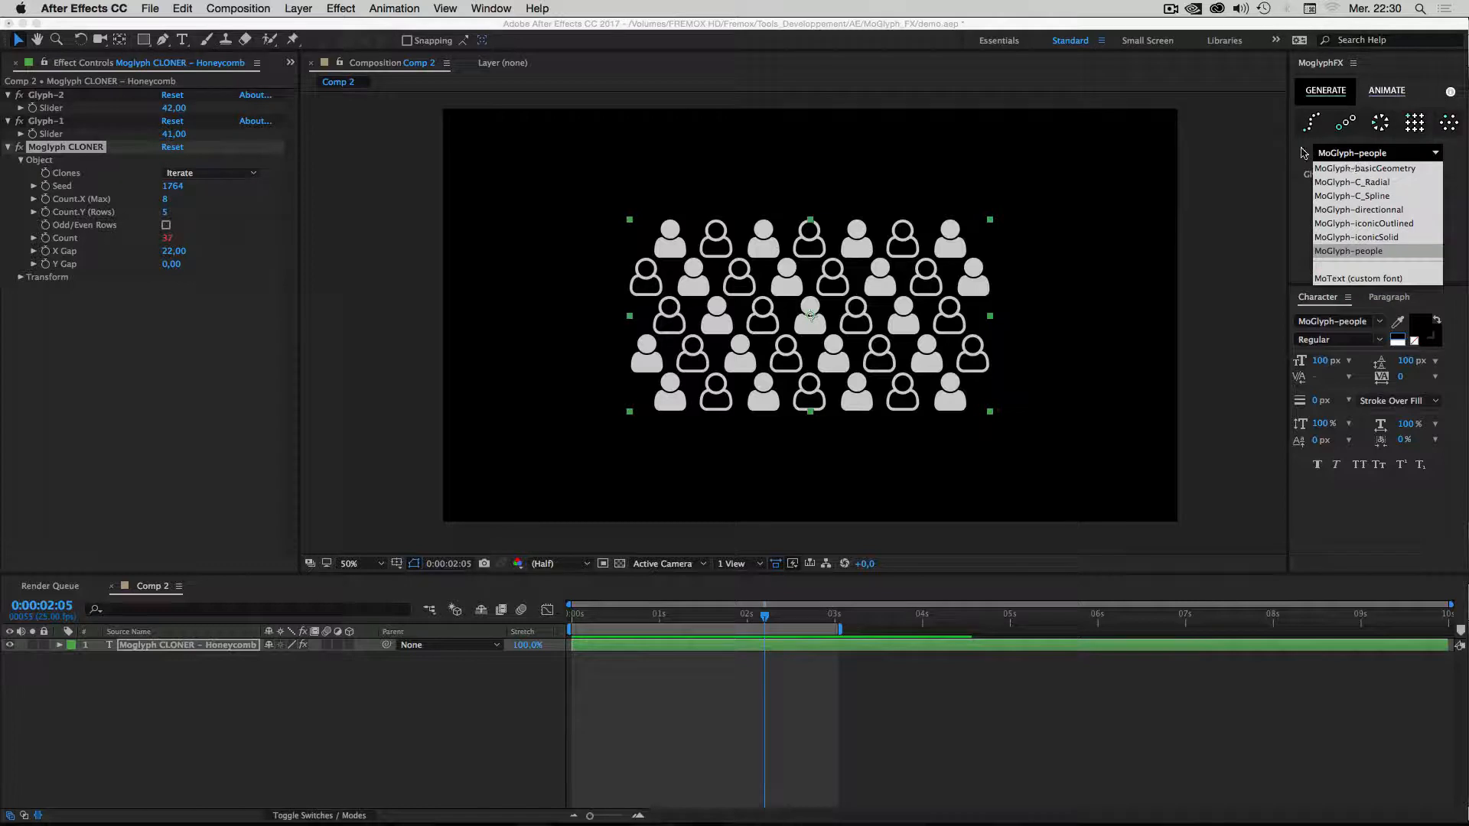
left_click(1335, 281)
left_click(1343, 153)
left_click(1293, 205)
Delete the Moglyph CLONER - Honeycomb layer from Comp 2.
left_click(125, 650)
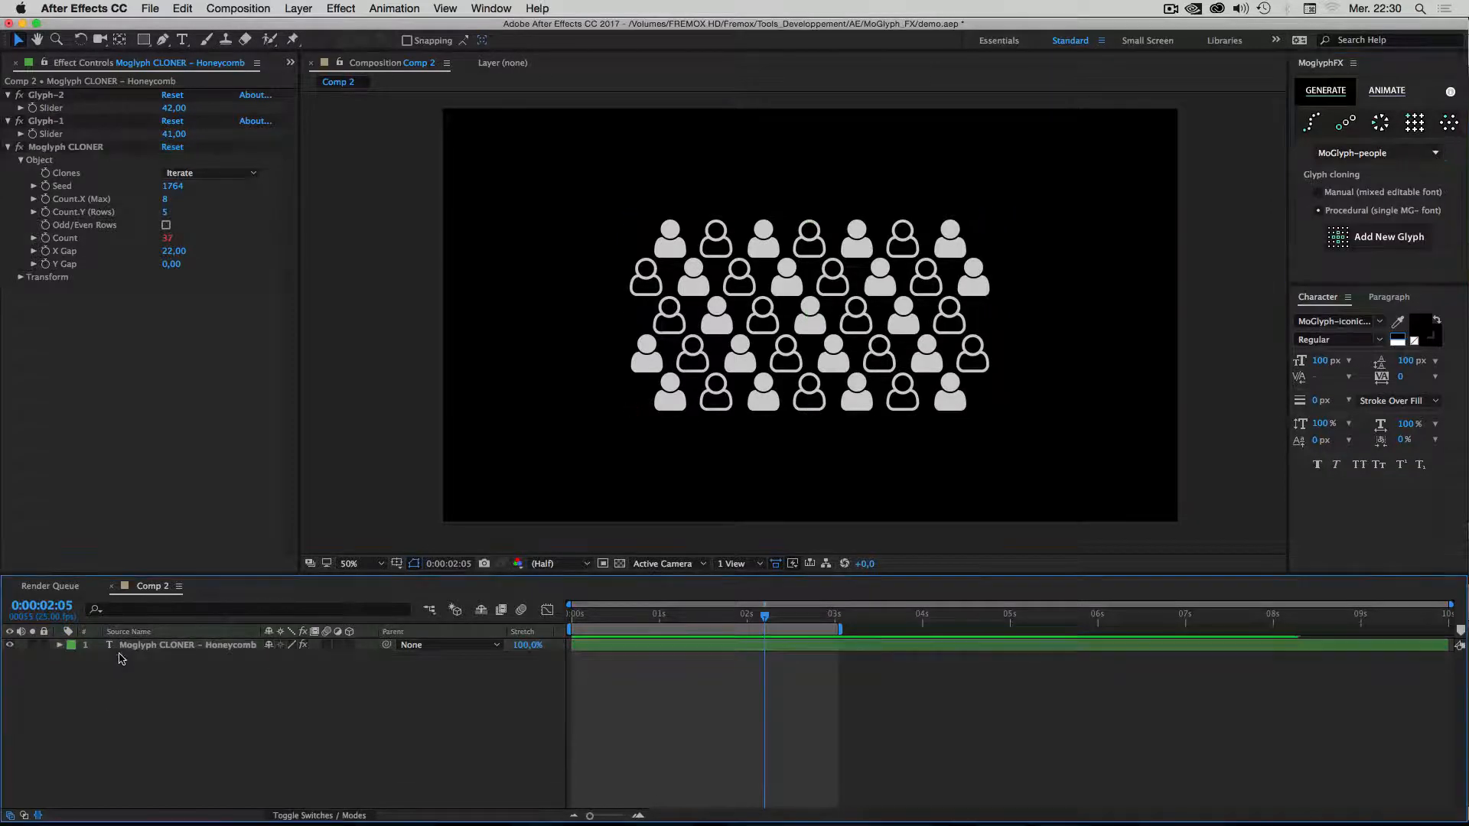
key("End")
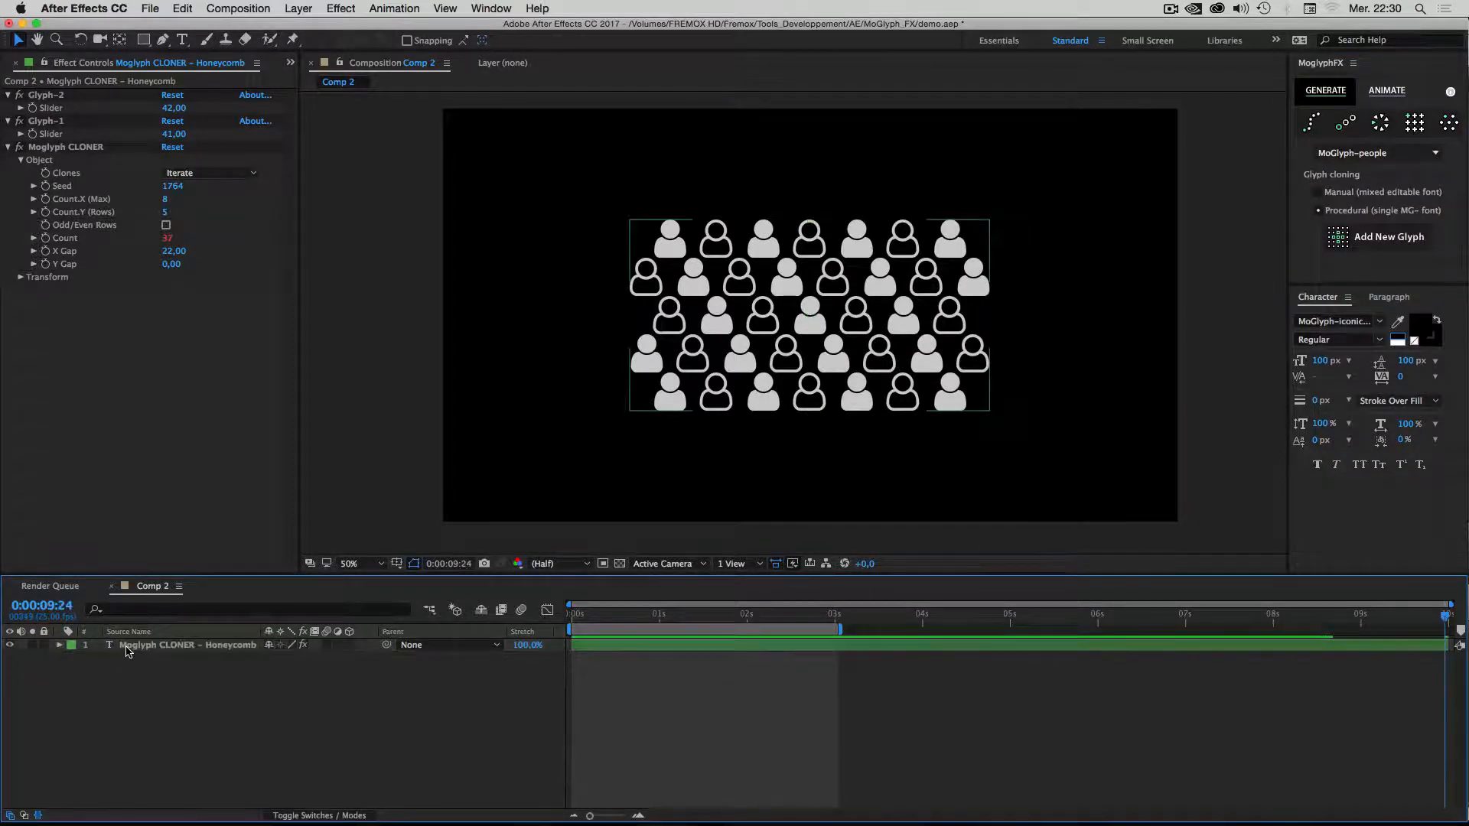
key("Delete")
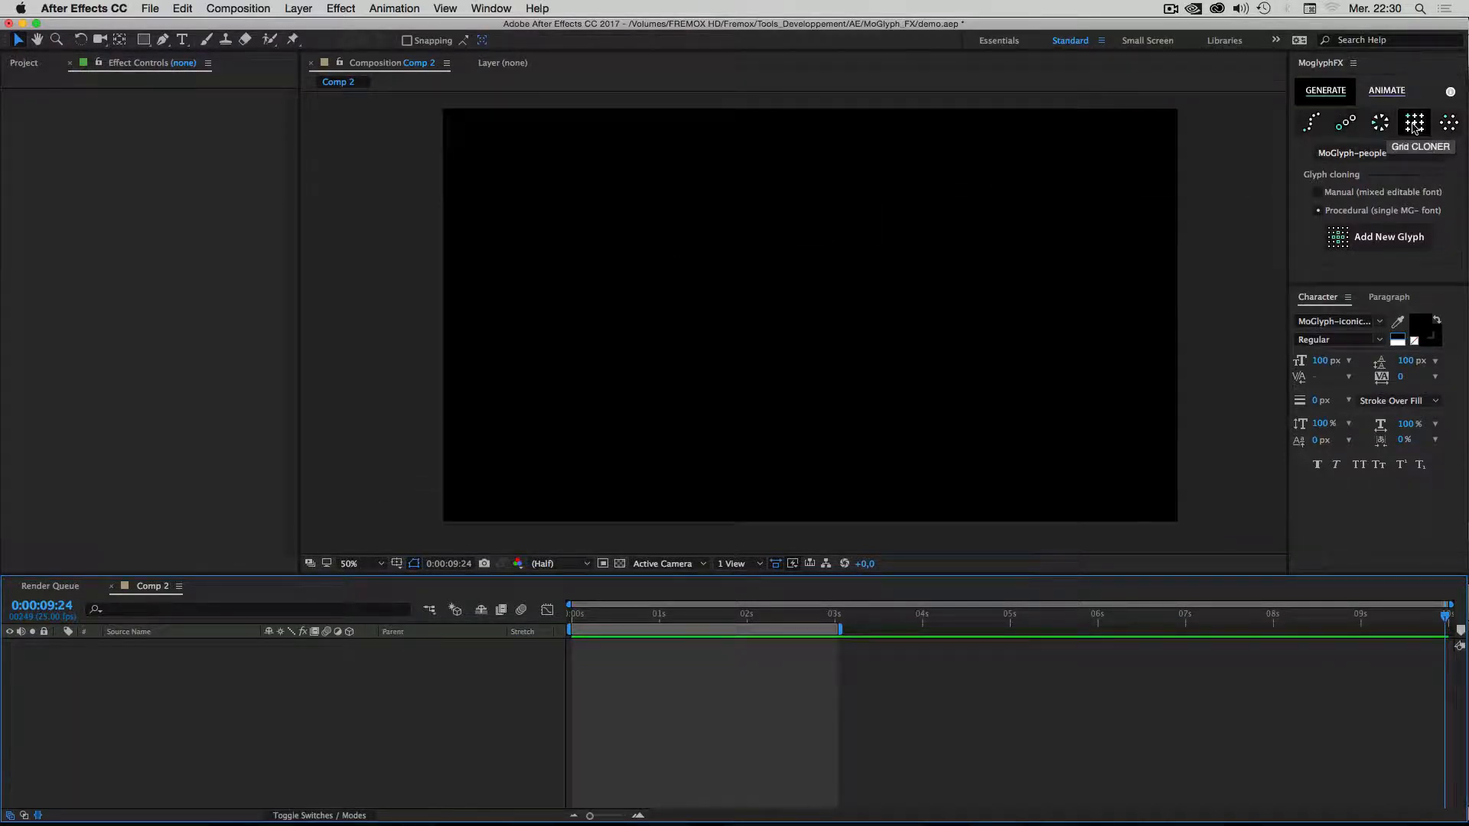
Choose MoText (custom font) as the MoglyphFX source for new cloners.
left_click(1424, 154)
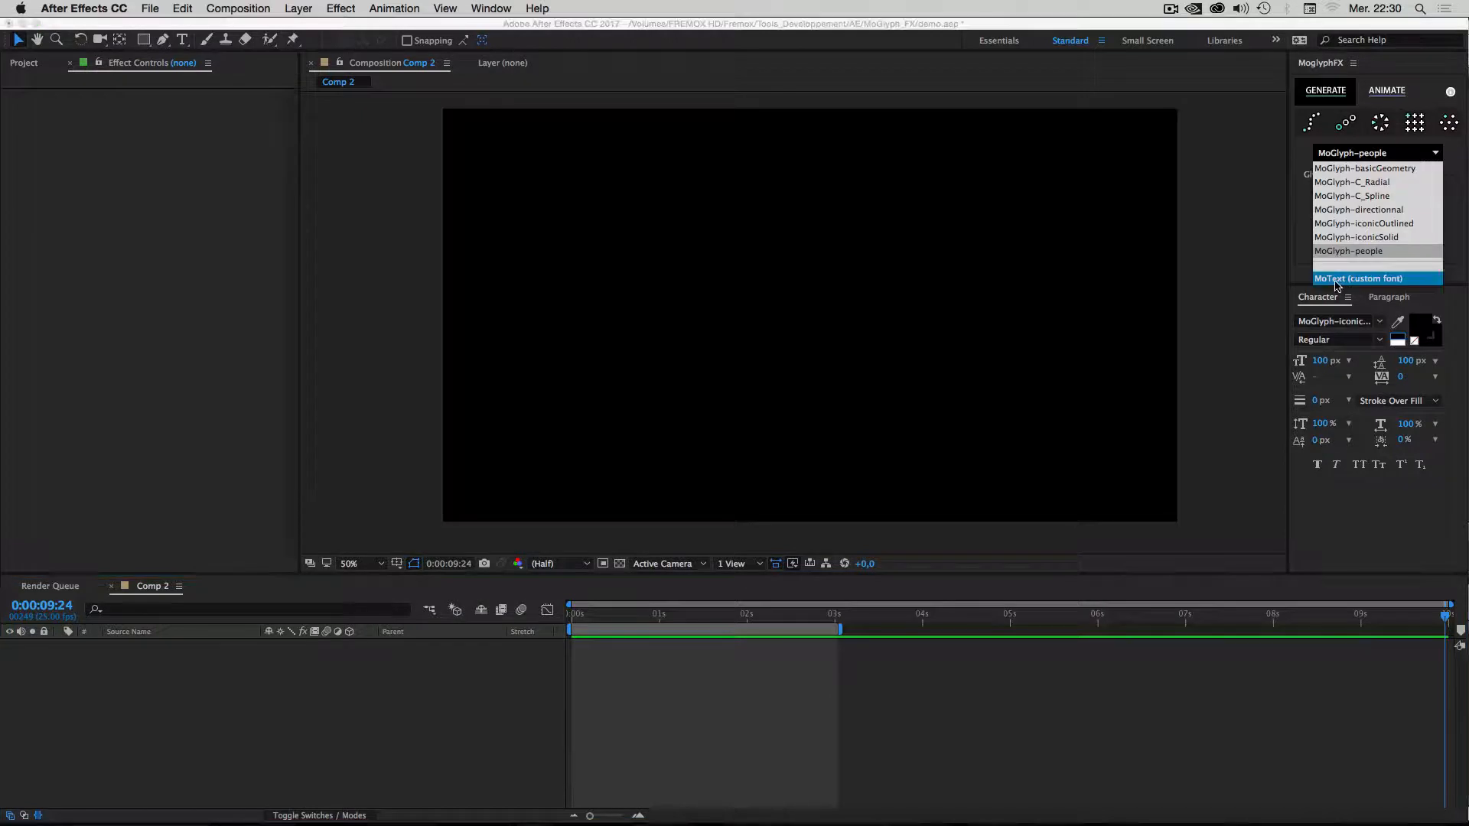
left_click(1375, 279)
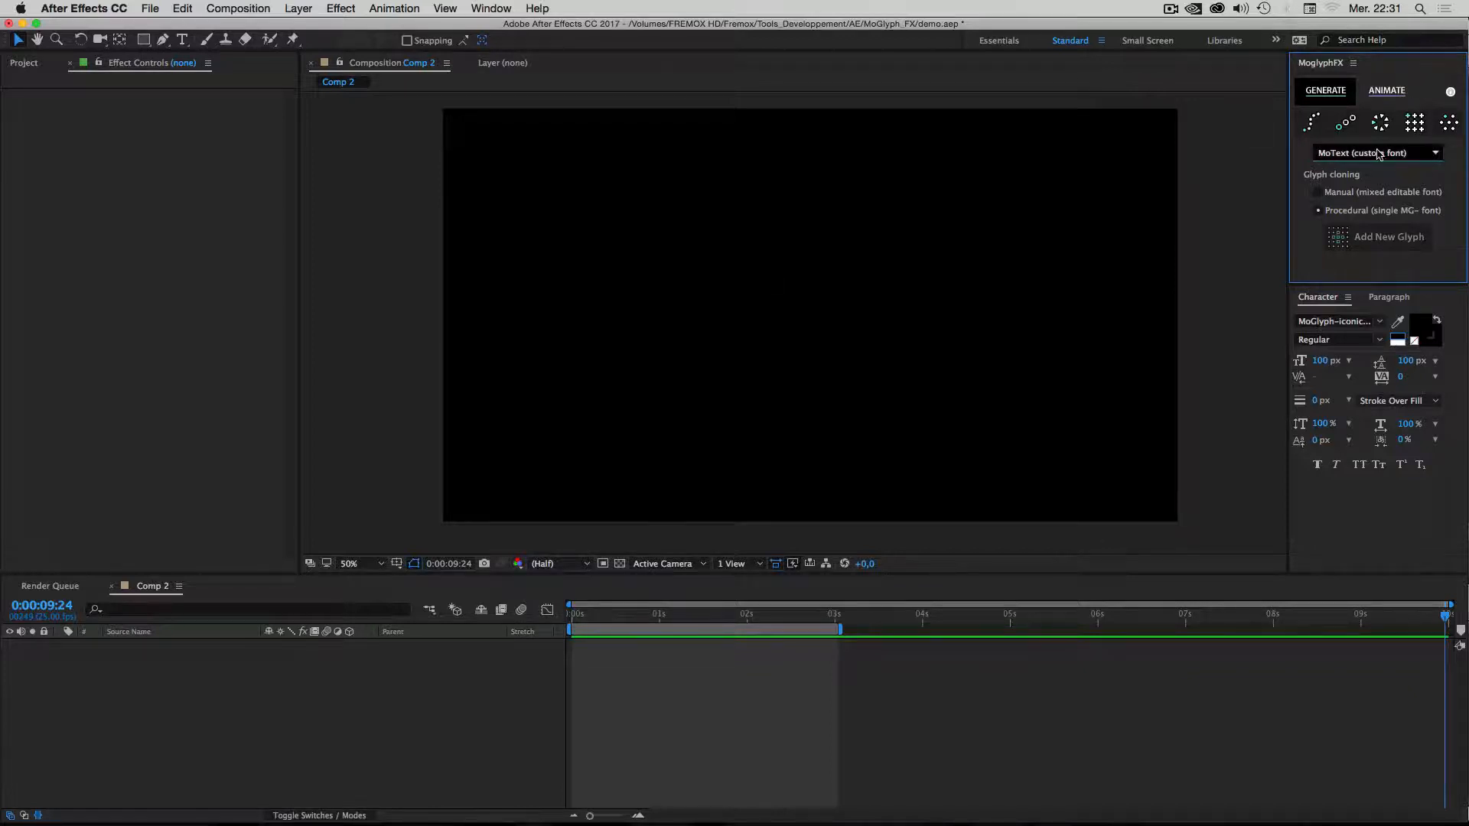
left_click(1352, 153)
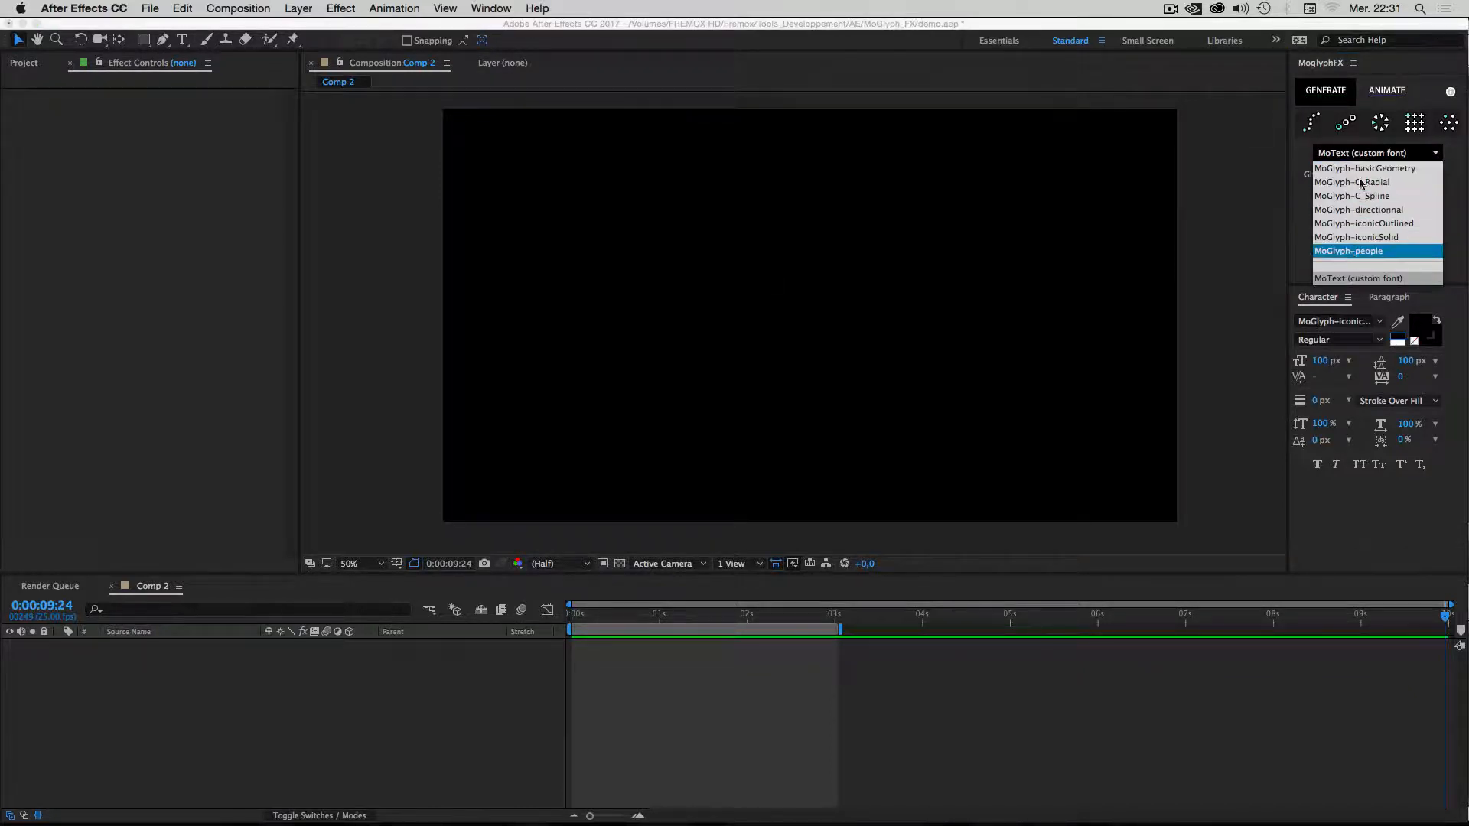
left_click(1298, 157)
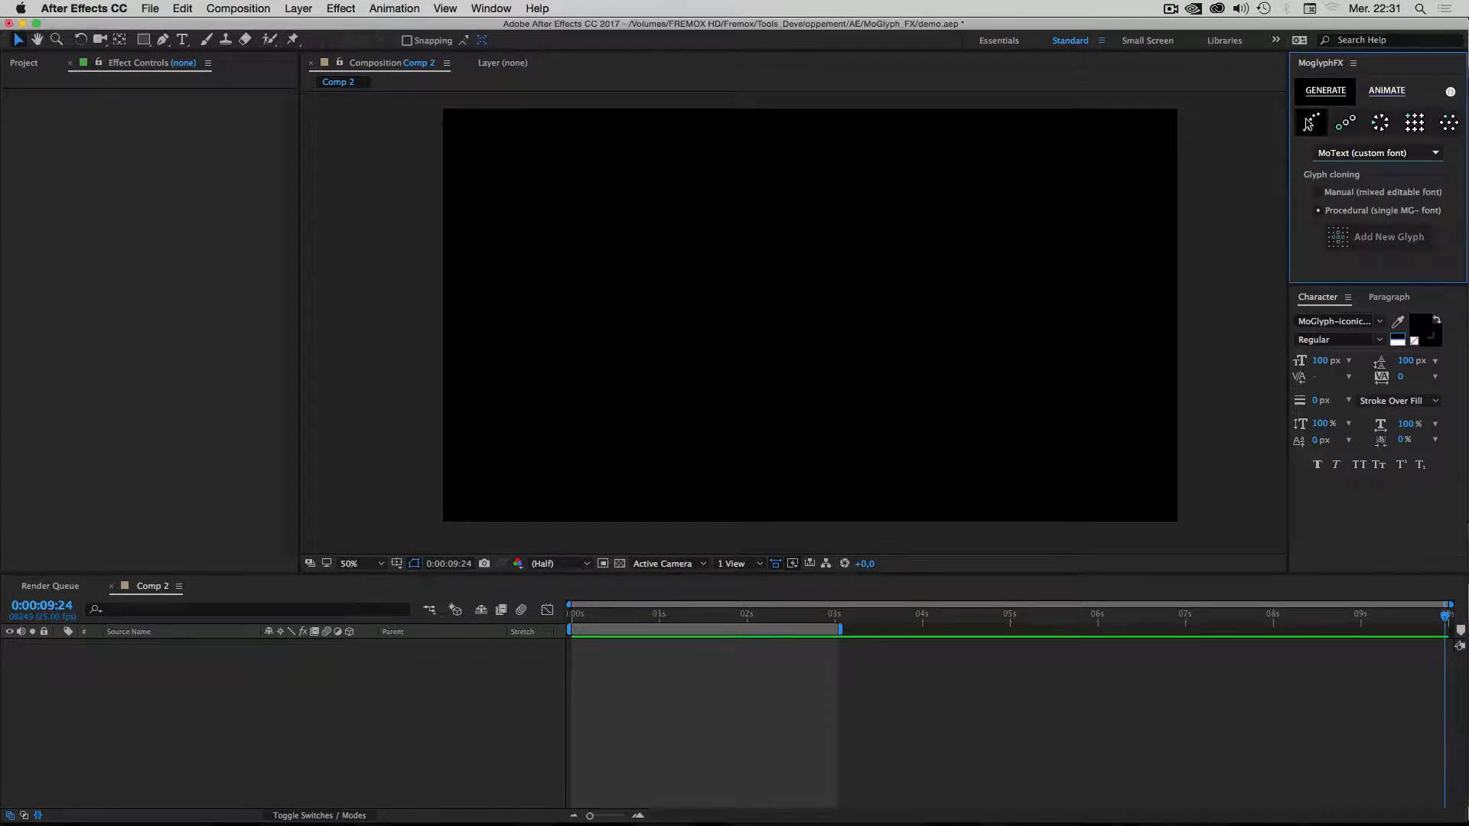
Set the character font to Bebas Neue.
left_click(1378, 325)
scroll(1393, 498, "down", 10)
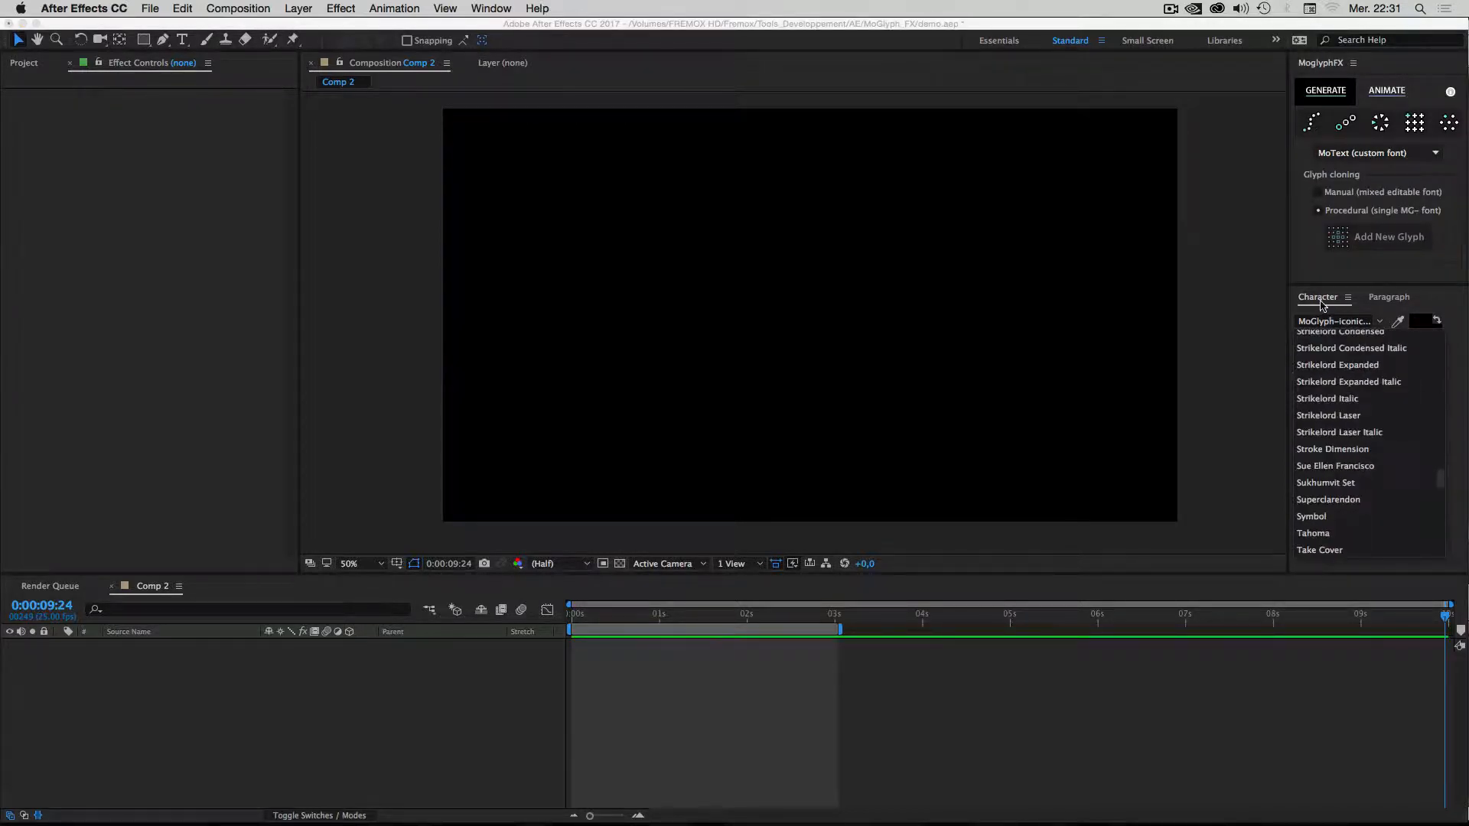
scroll(1351, 428, "up", 20)
scroll(1354, 433, "down", 3)
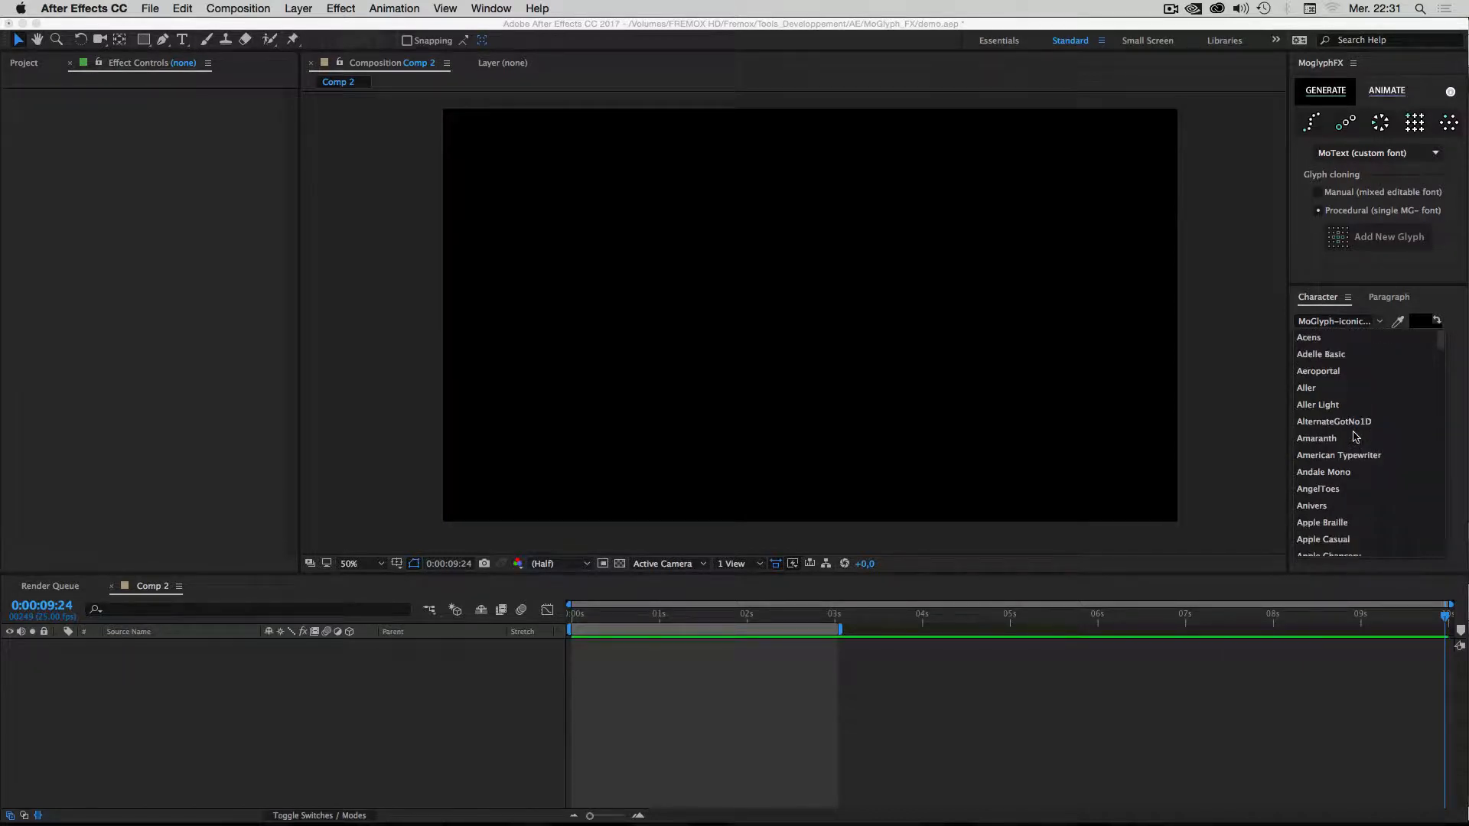
scroll(1355, 436, "down", 8)
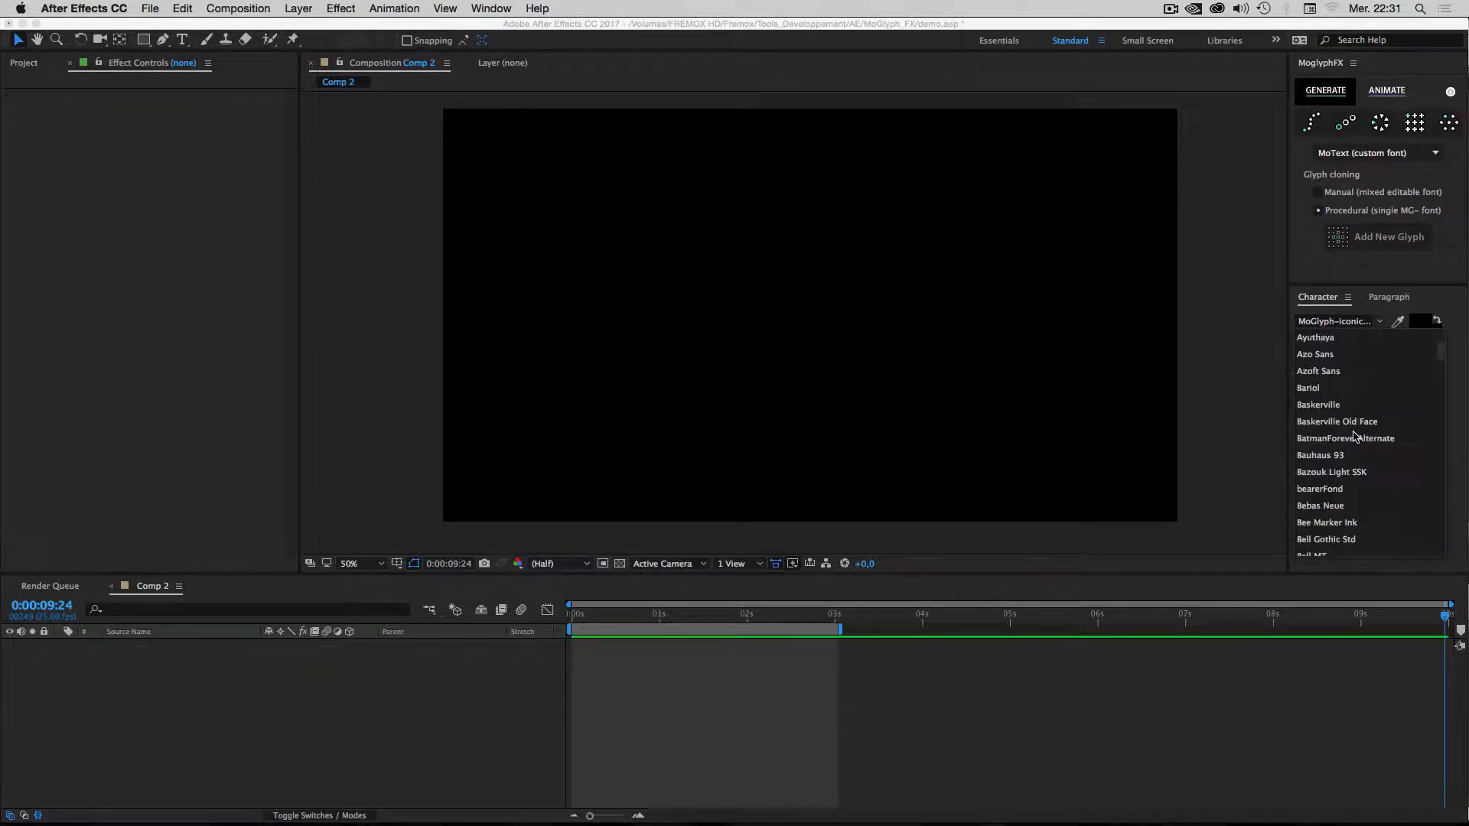
scroll(1354, 440, "down", 1)
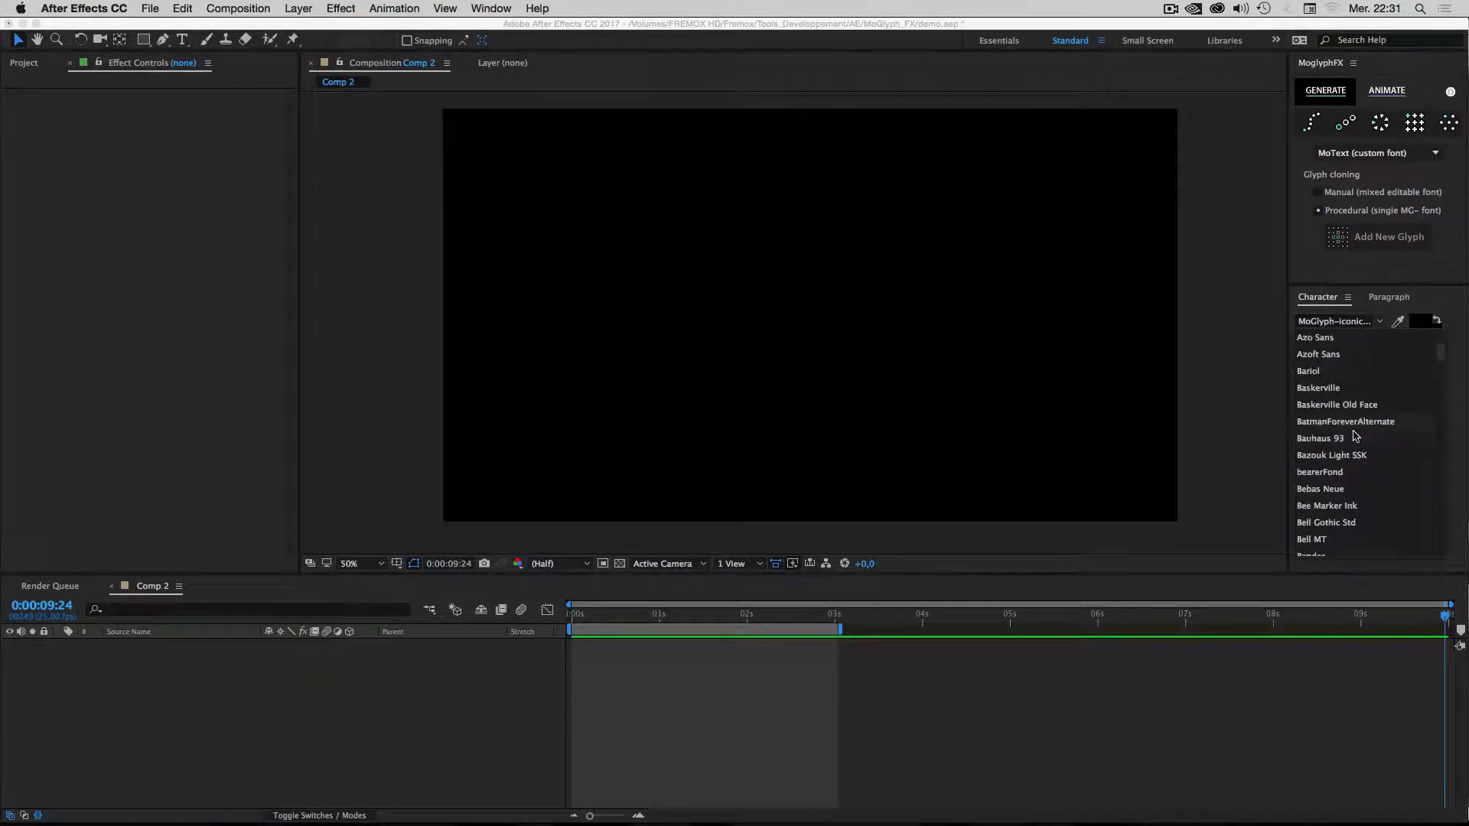
left_click(1322, 490)
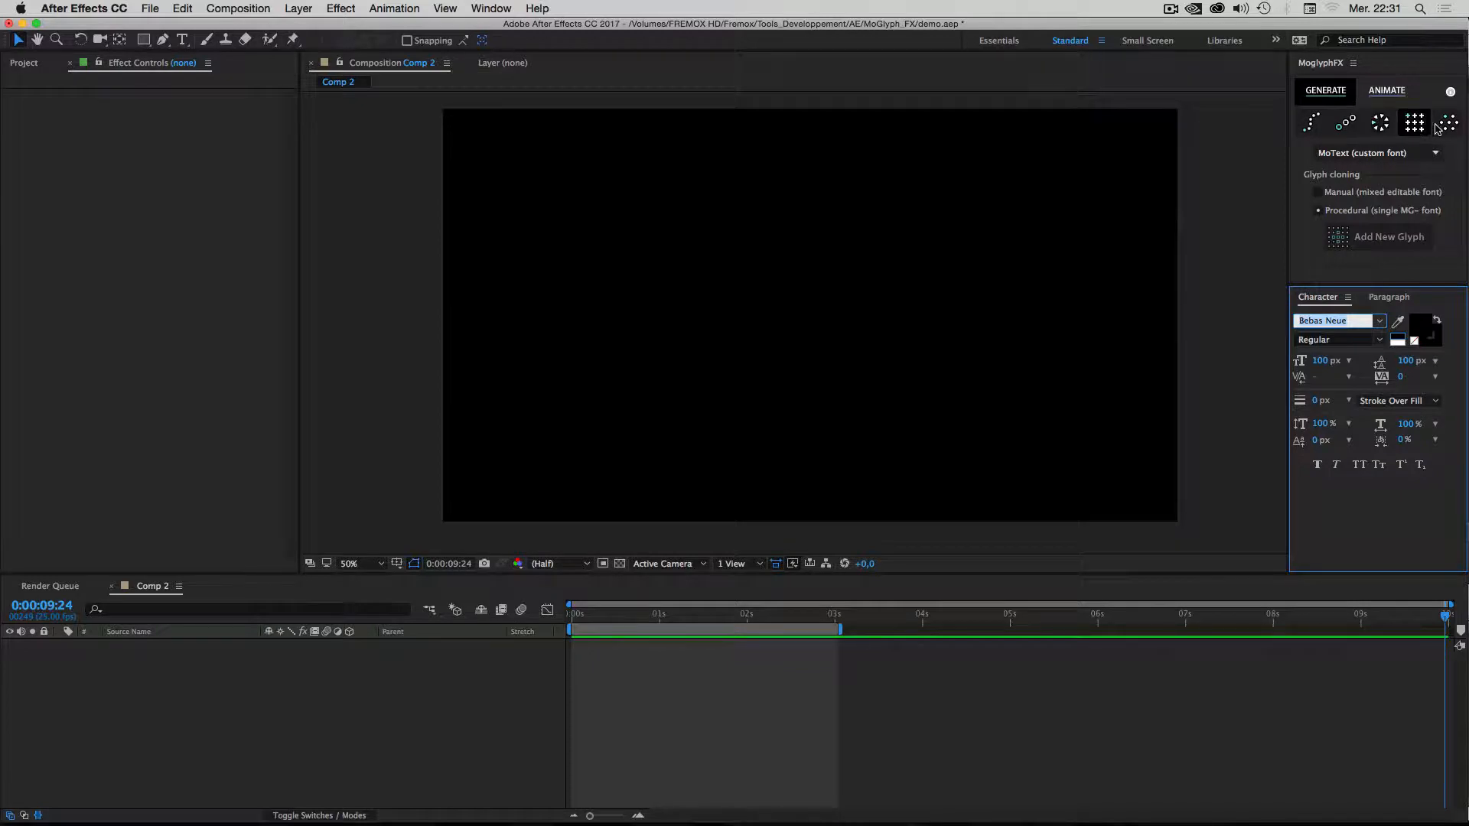
Generate a linear text cloner in Comp 2, centred instead of left-aligned.
left_click(1350, 130)
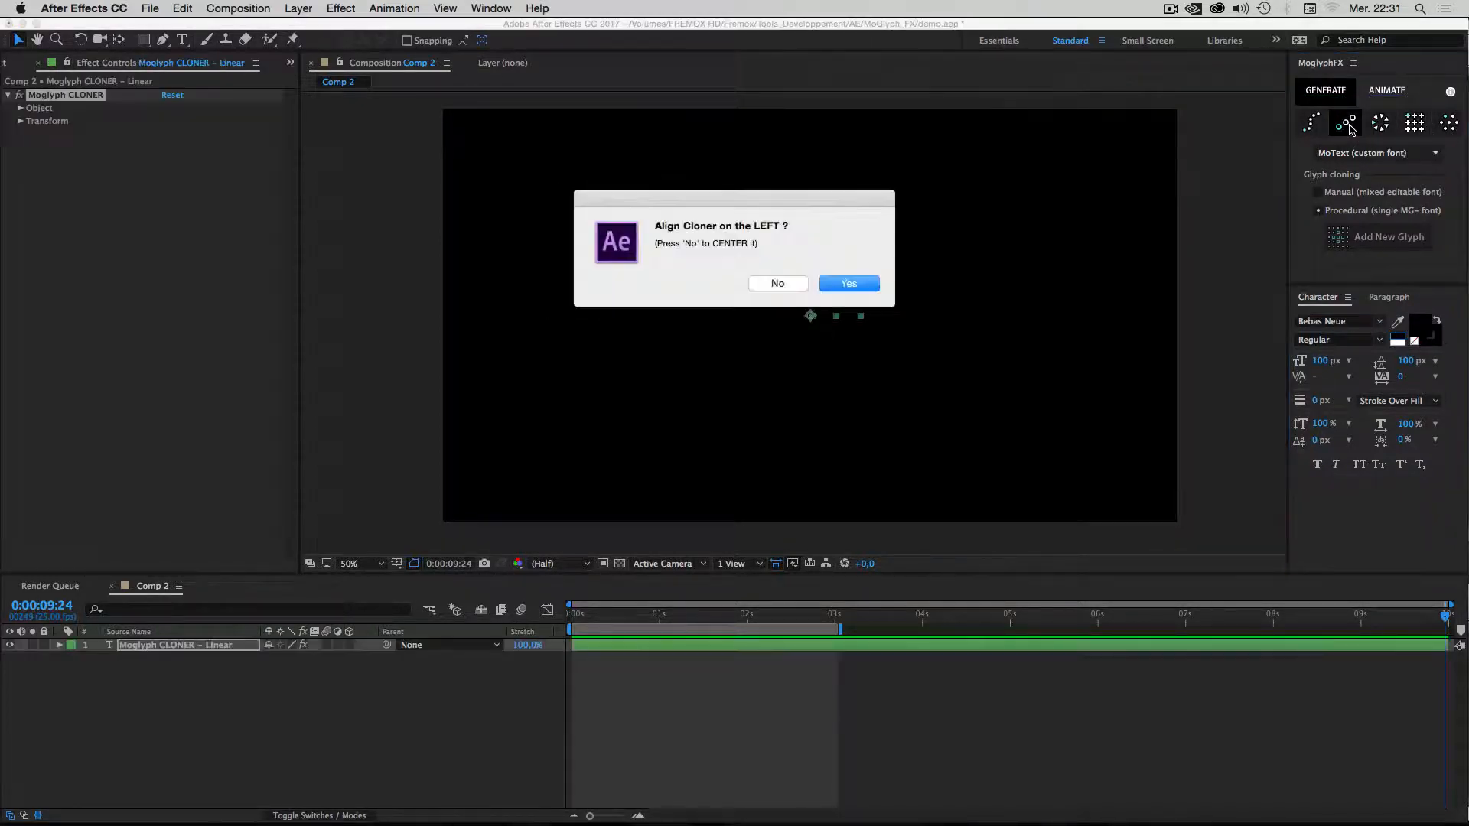
left_click(778, 283)
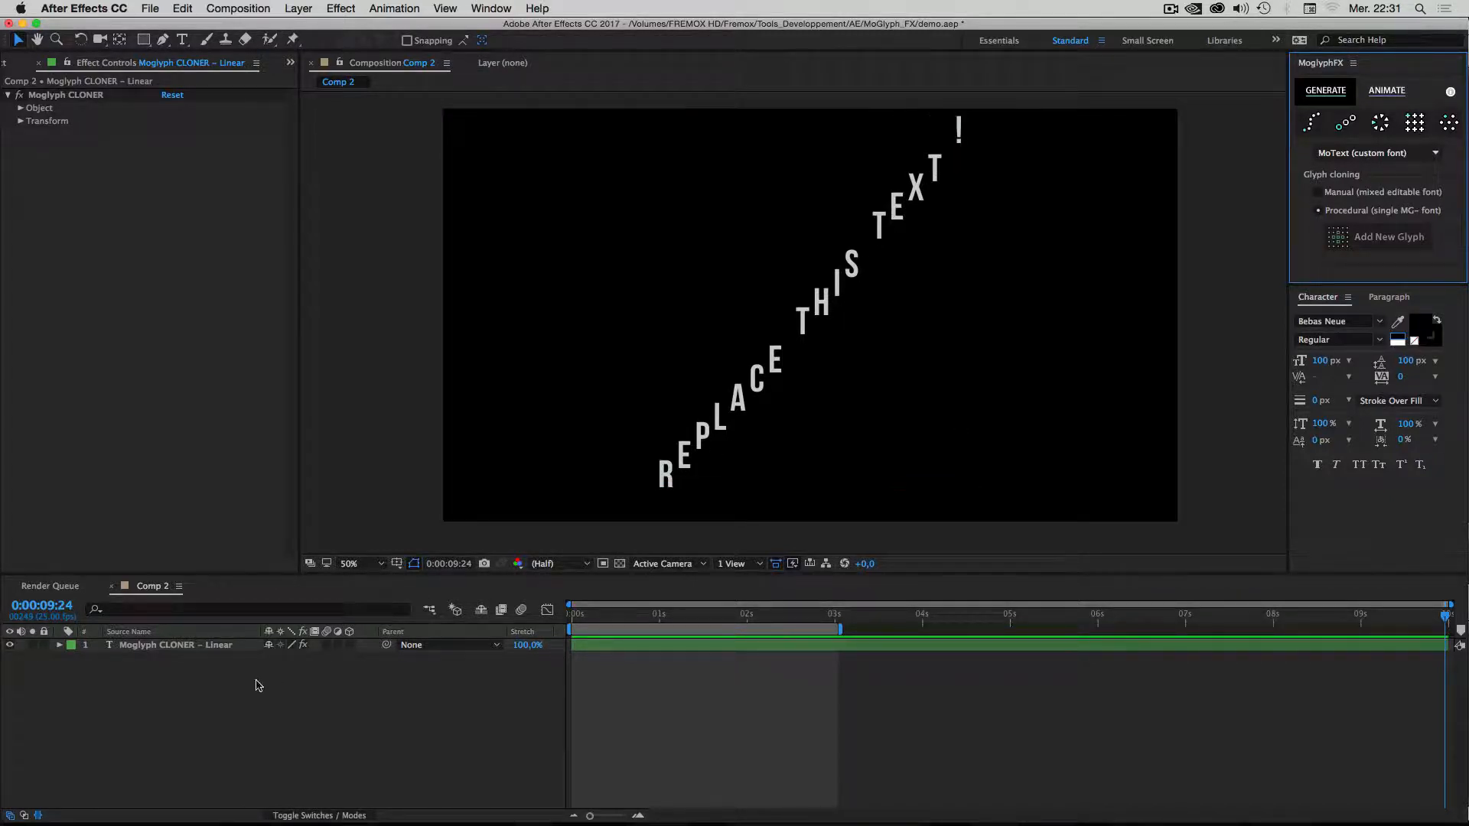
left_click(181, 693)
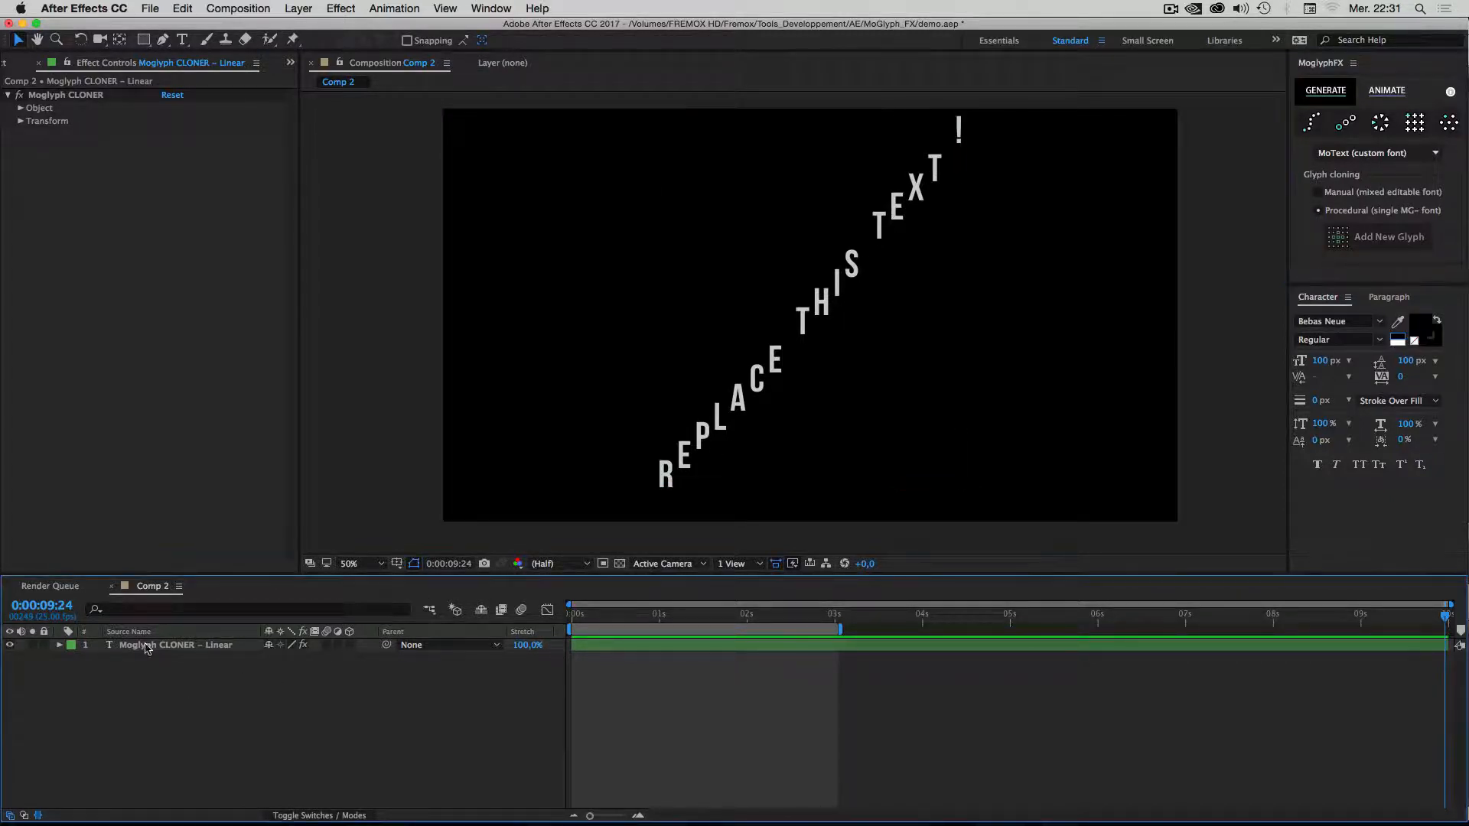
Replace the linear cloner's placeholder text with "HELLO :)" and deselect the layer.
double_click(755, 382)
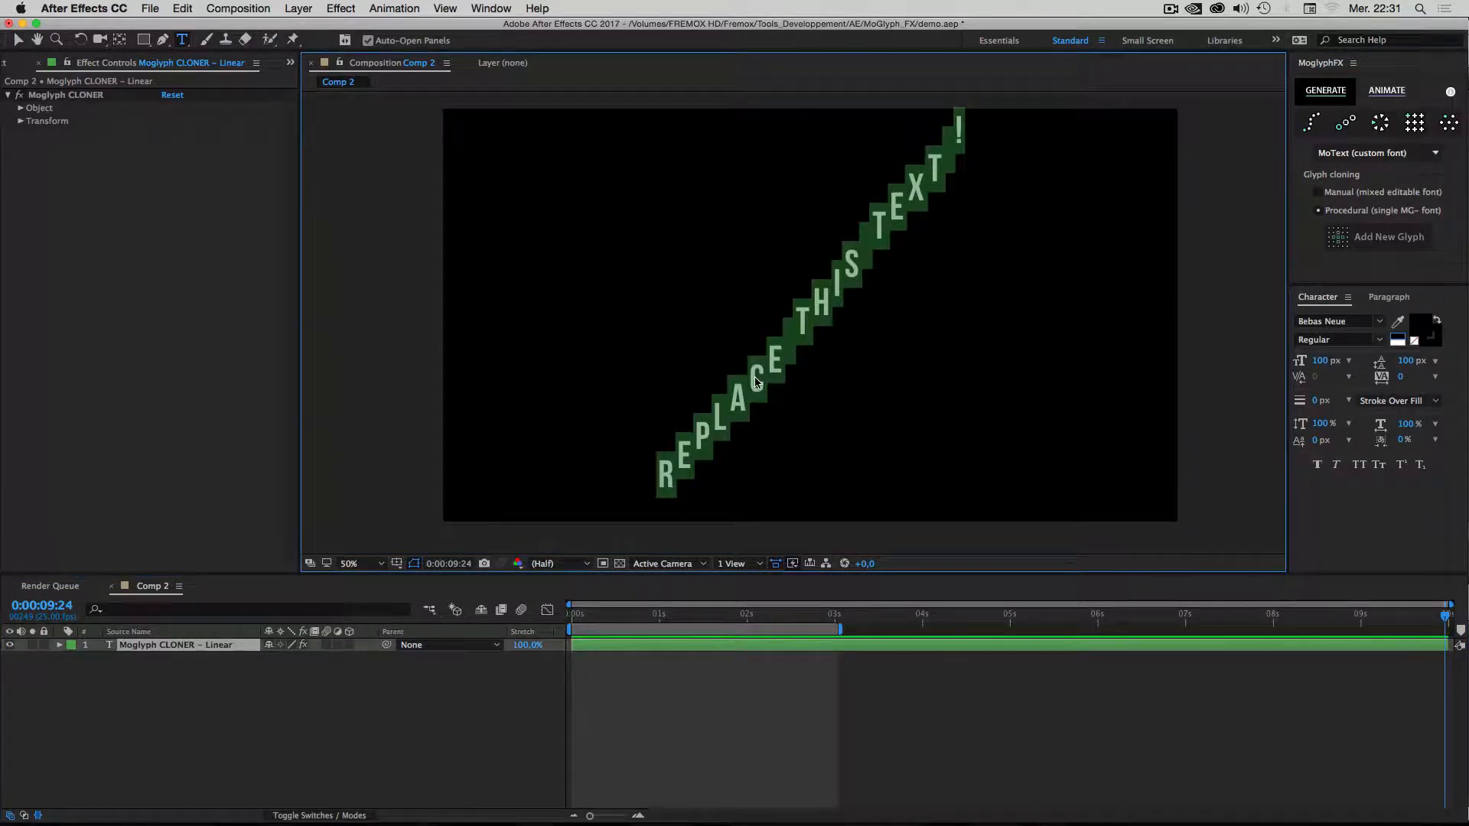
type("HELKL")
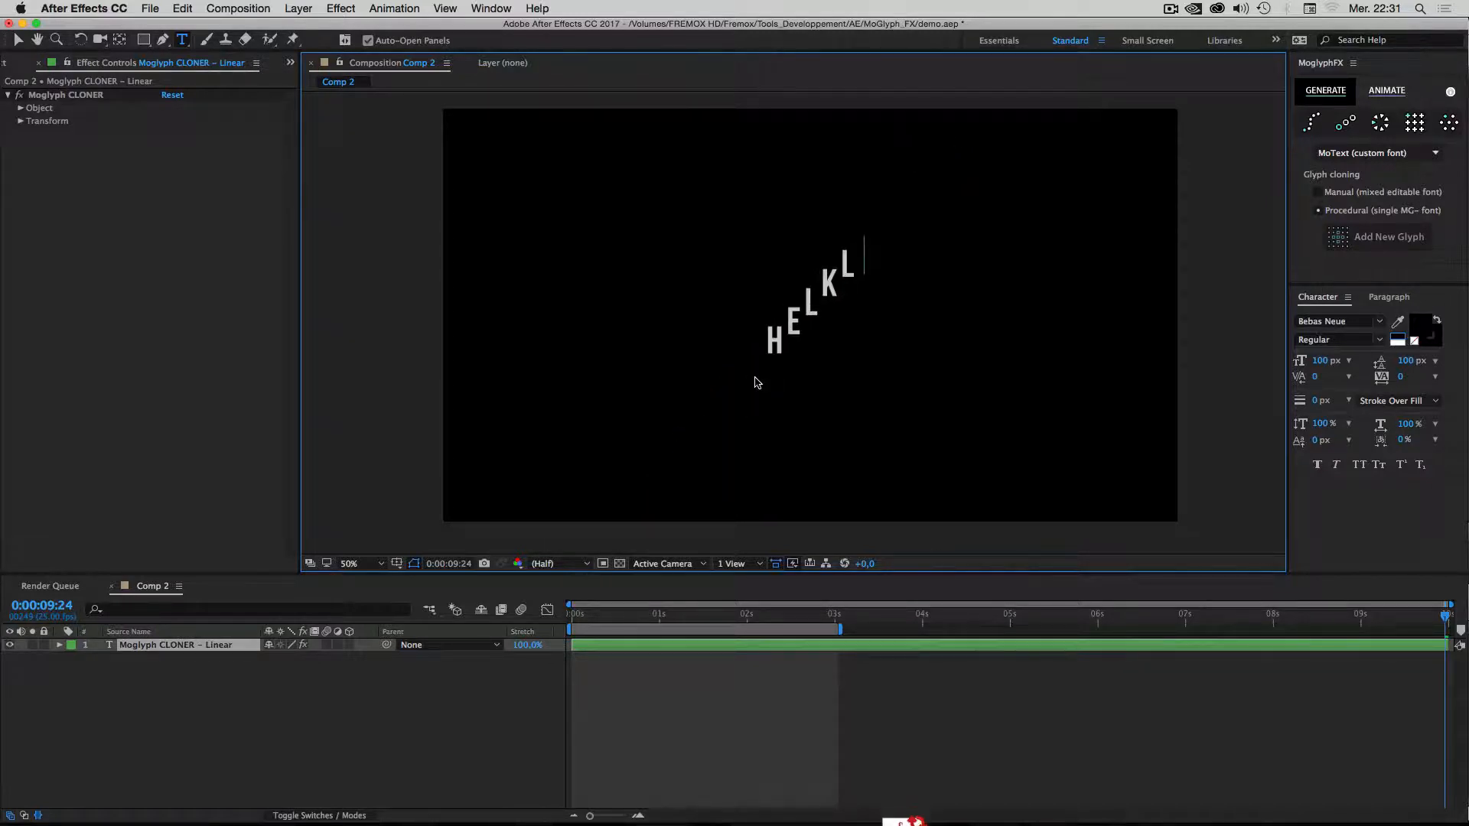
key("BackSpace")
key("BackSpace")
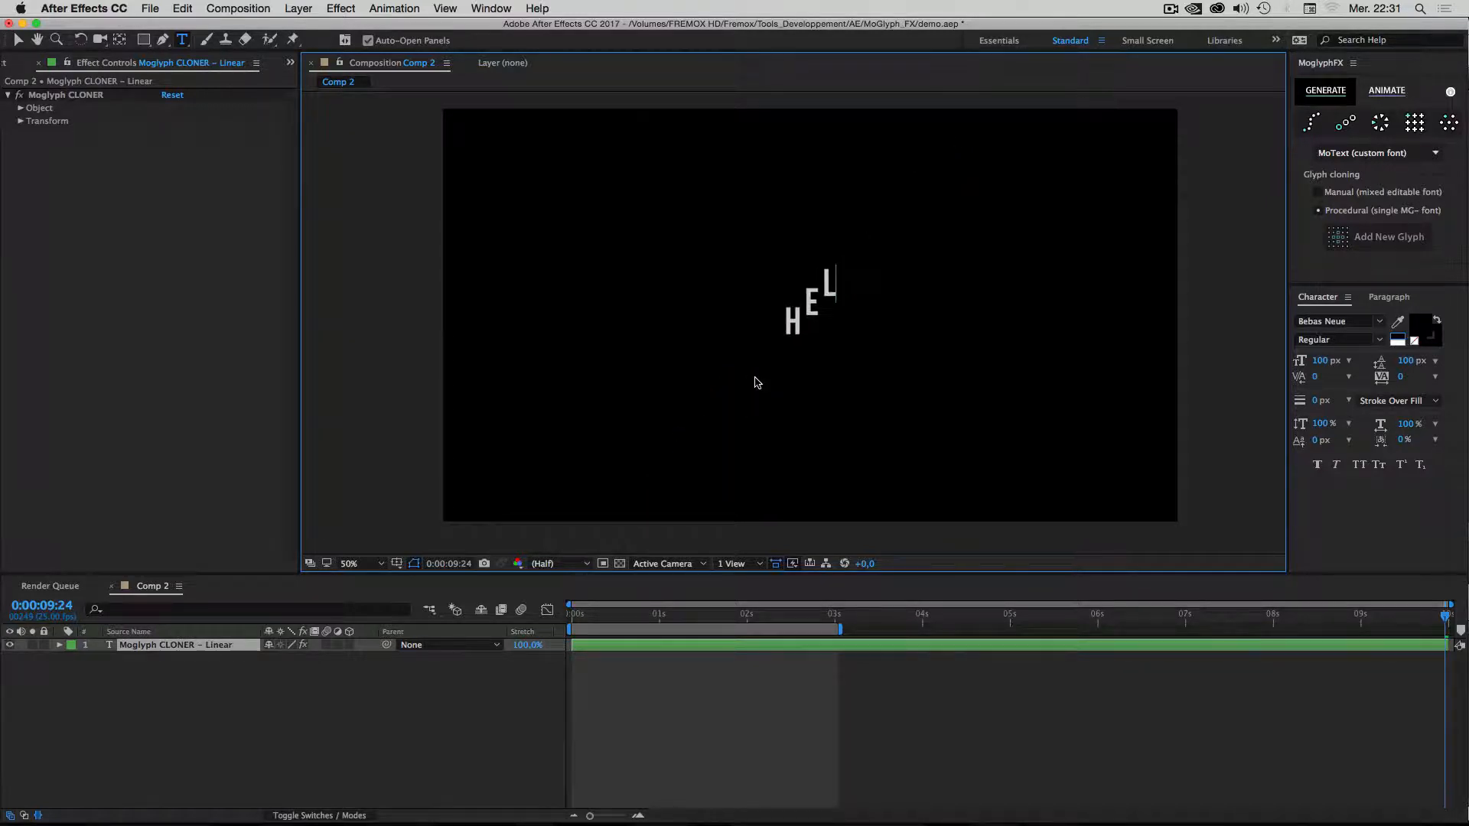
type("LO  :)")
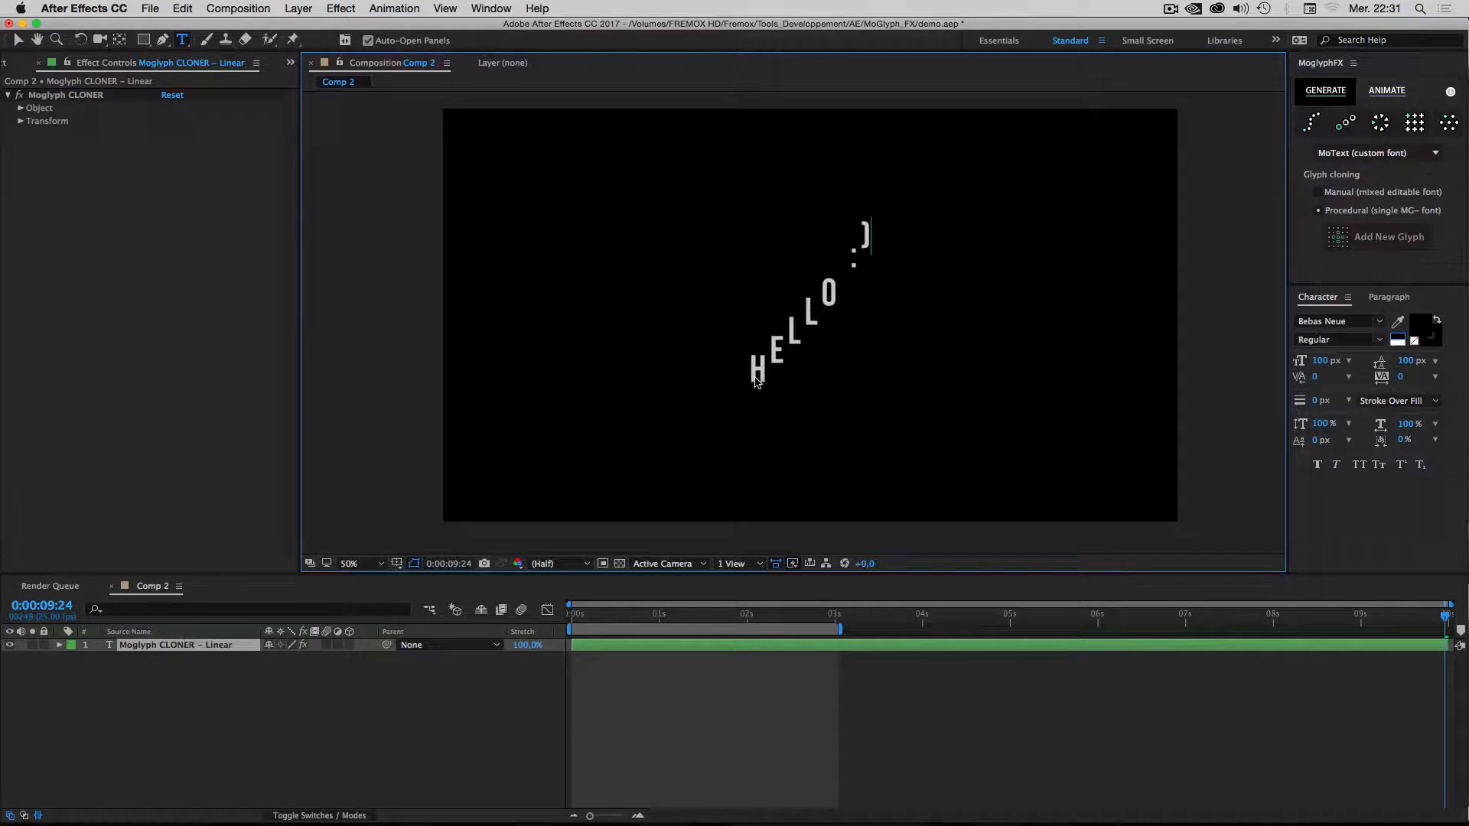
left_click(18, 39)
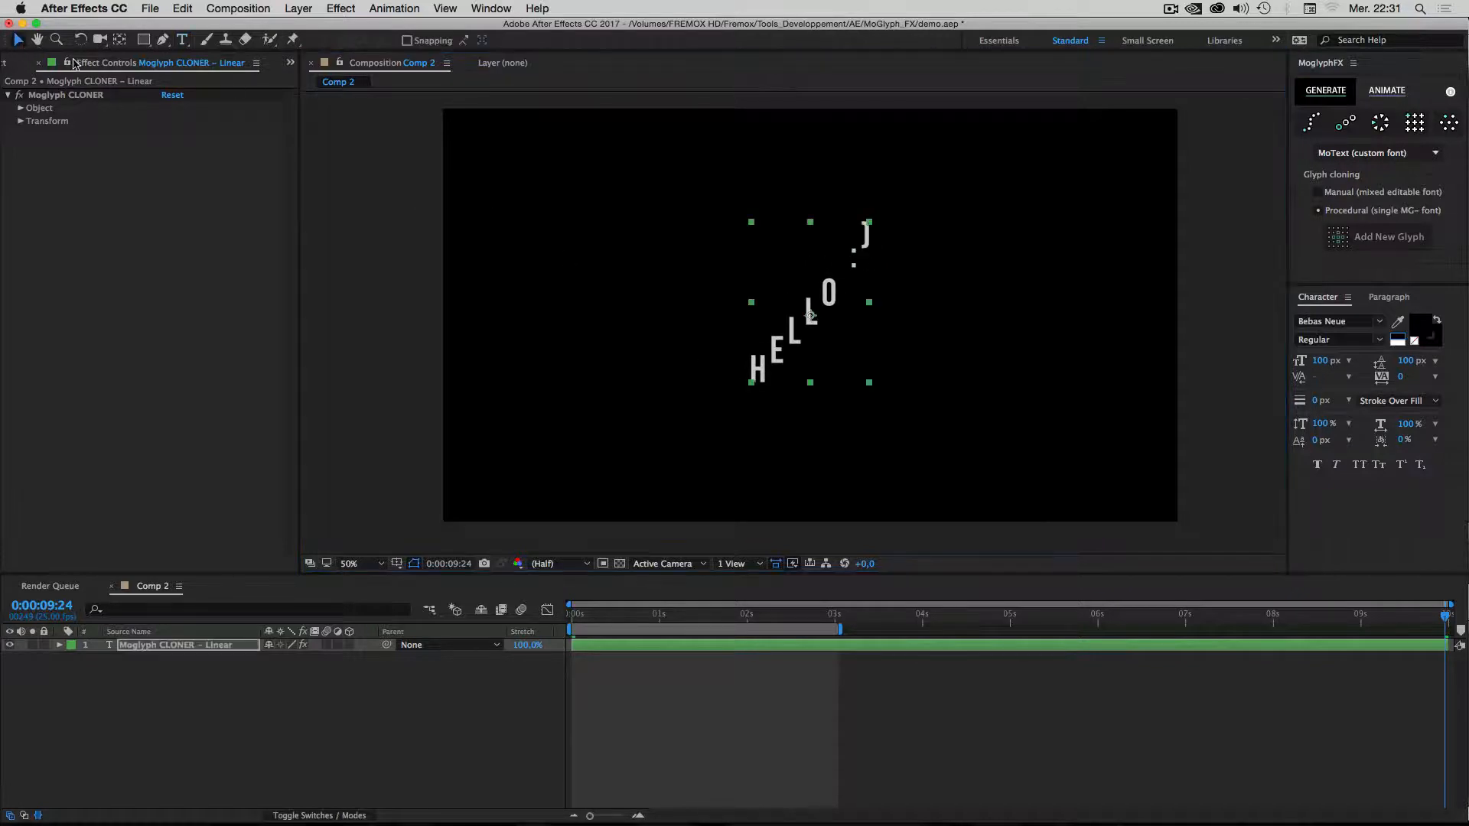
left_click(333, 621)
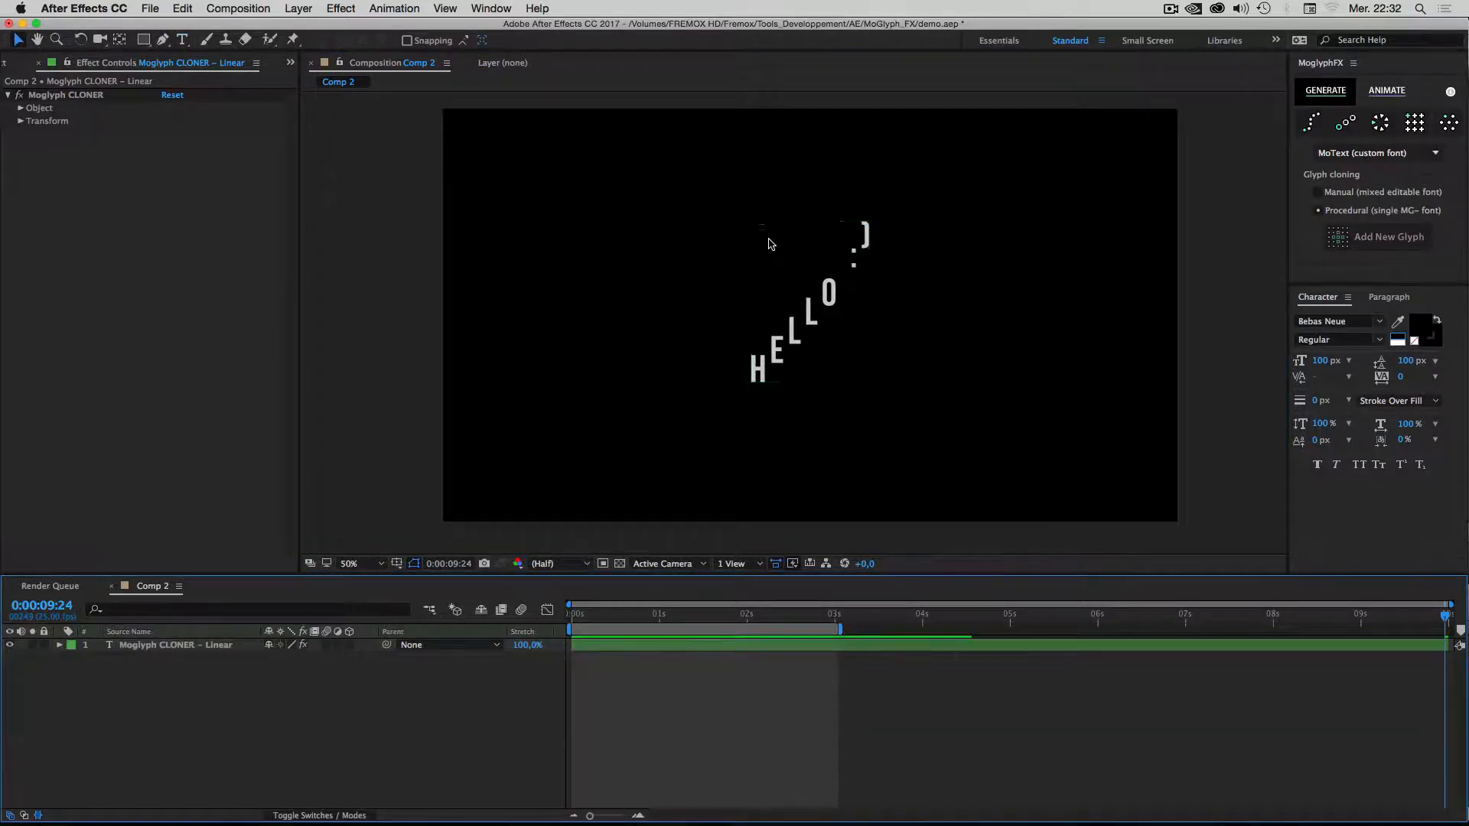
Set the linear cloner's Per Step Transform Position.Y to 0 so the letters form a horizontal line.
left_click(138, 647)
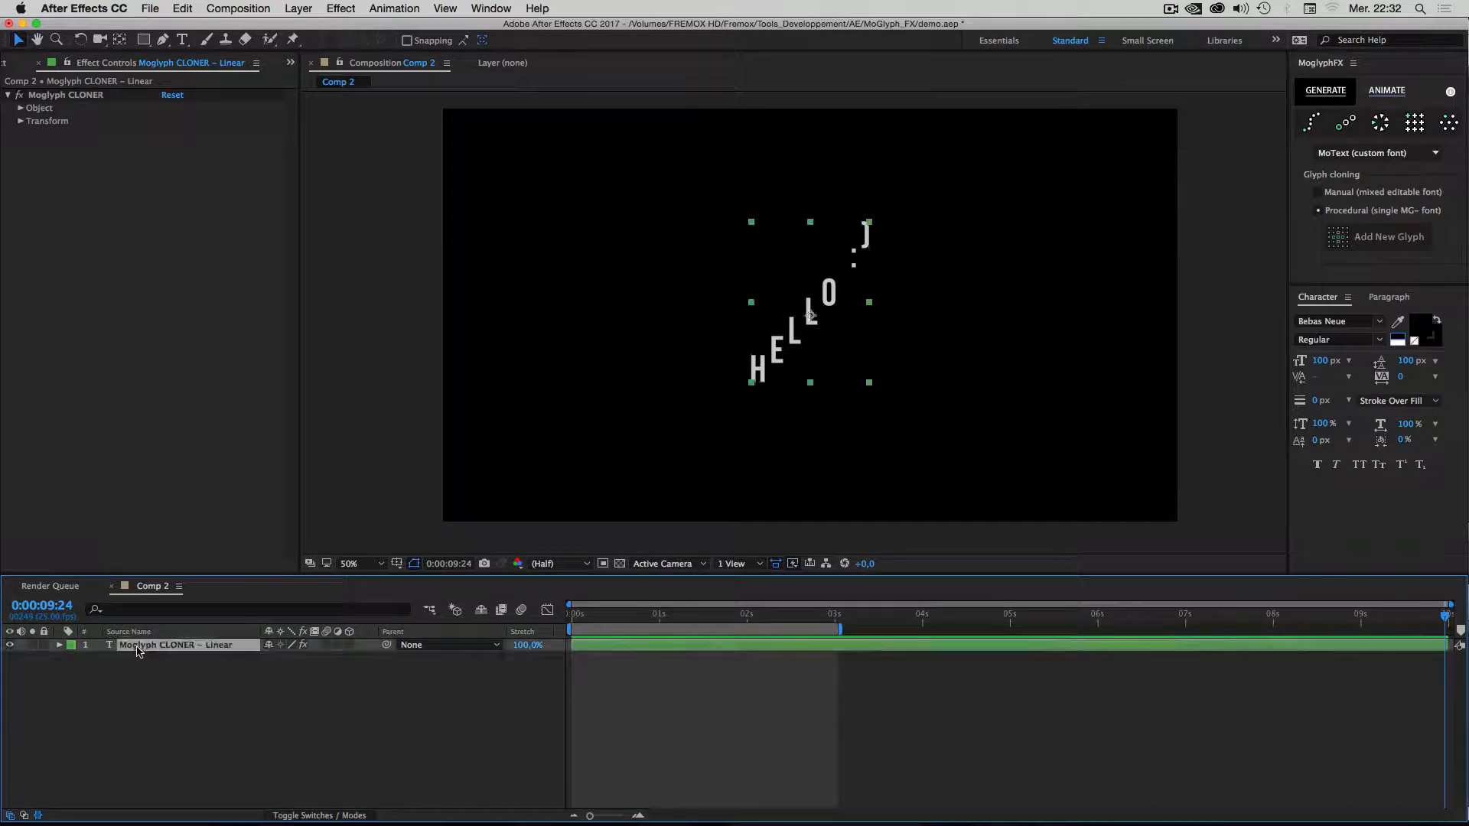
left_click(21, 108)
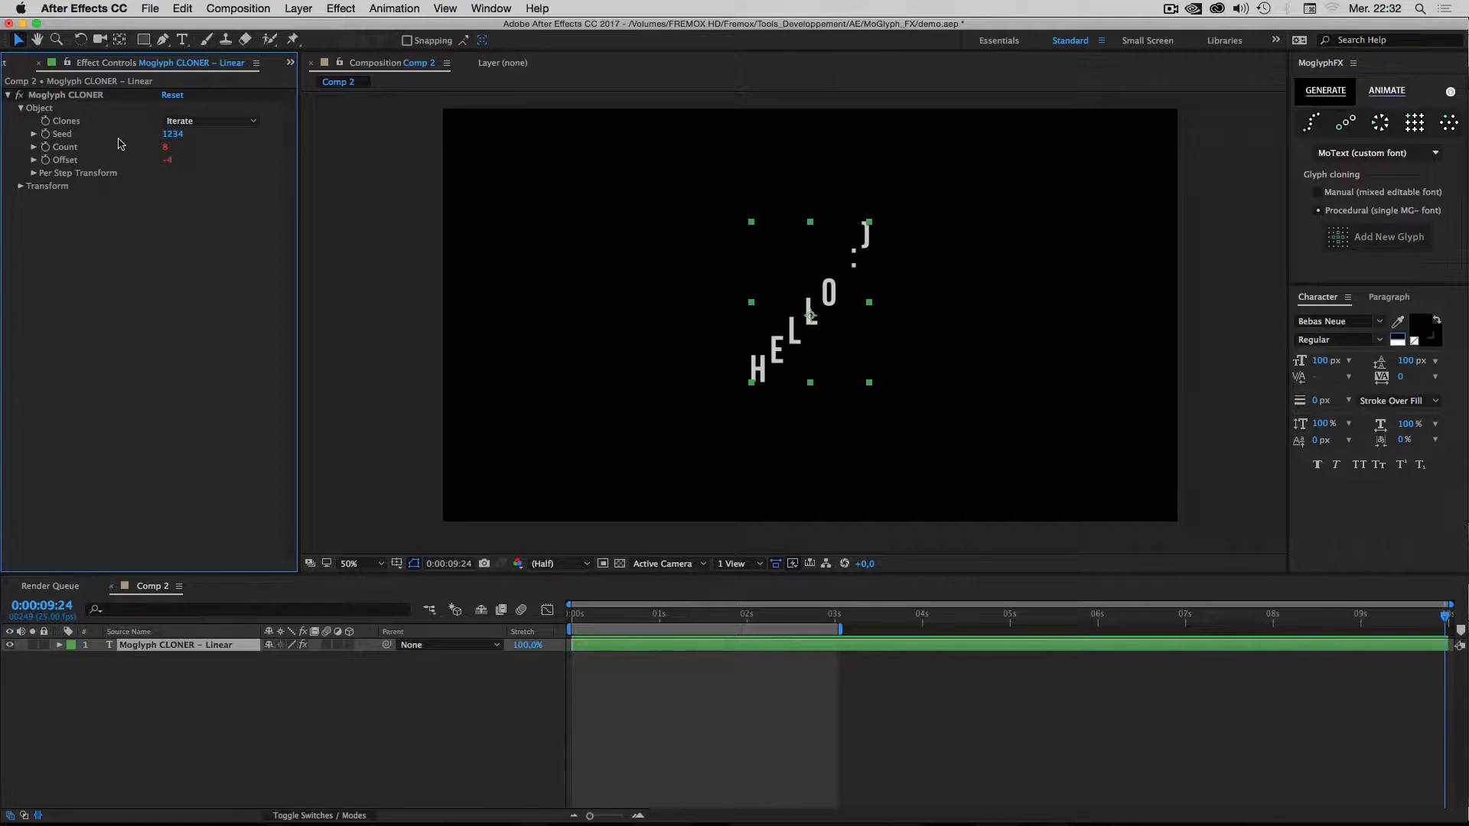
left_click(33, 174)
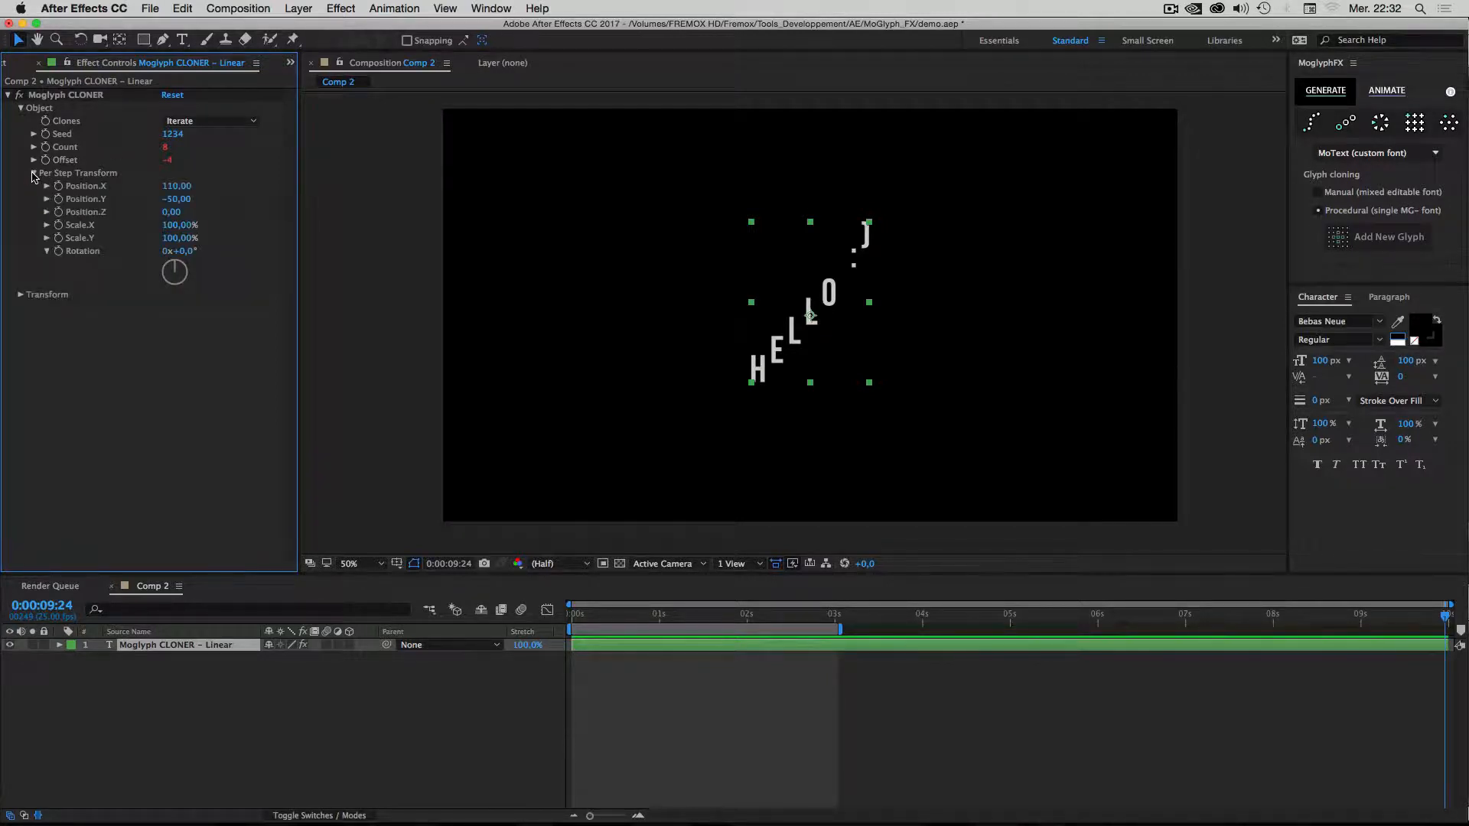
left_click(176, 186)
key("Tab")
type("0")
key("Return")
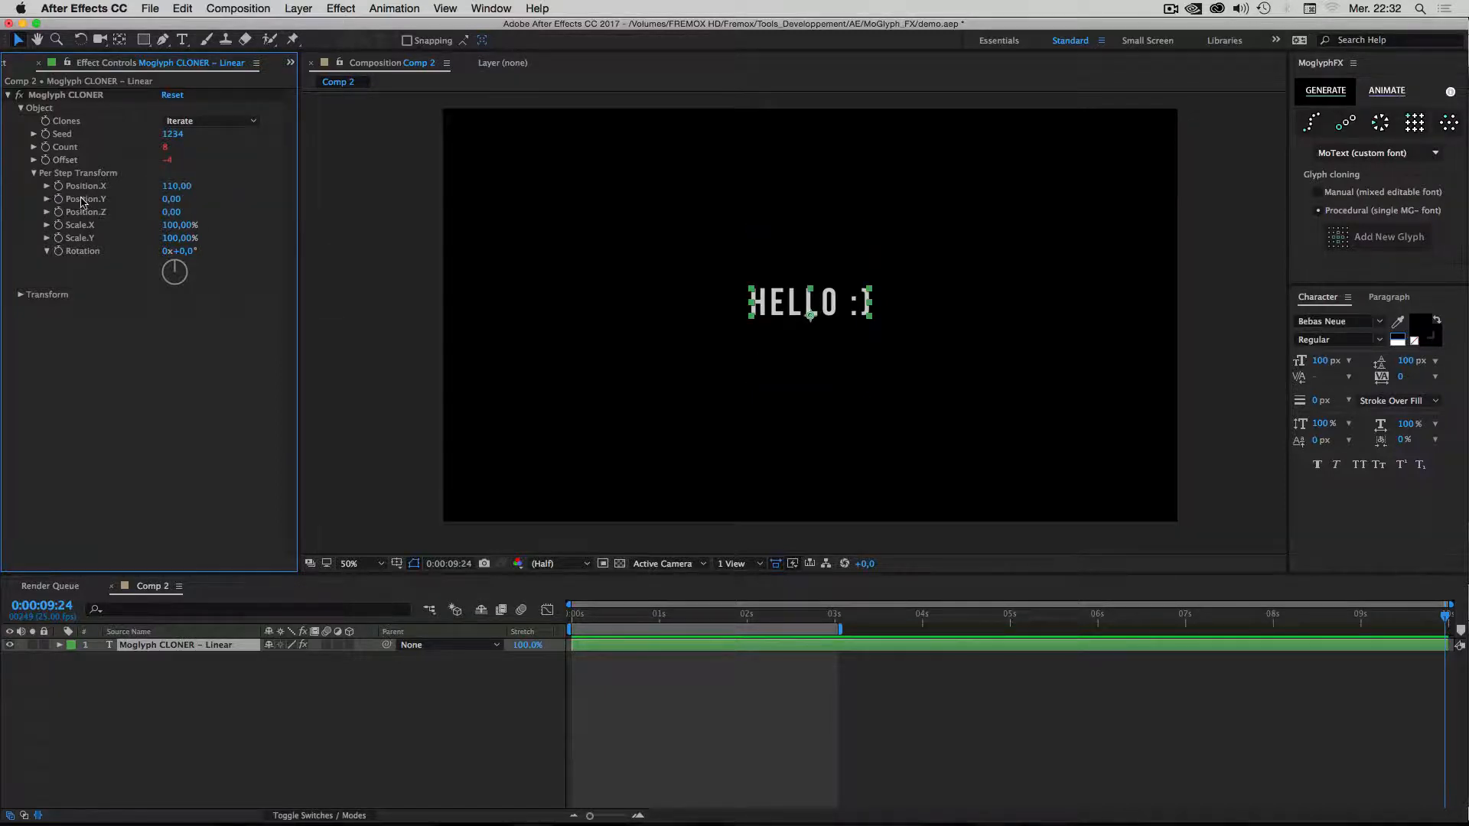
Set the linear cloner's per-step Position.X to 190 and add a Formula effector at time 0.
left_click_drag(177, 187, 190, 191)
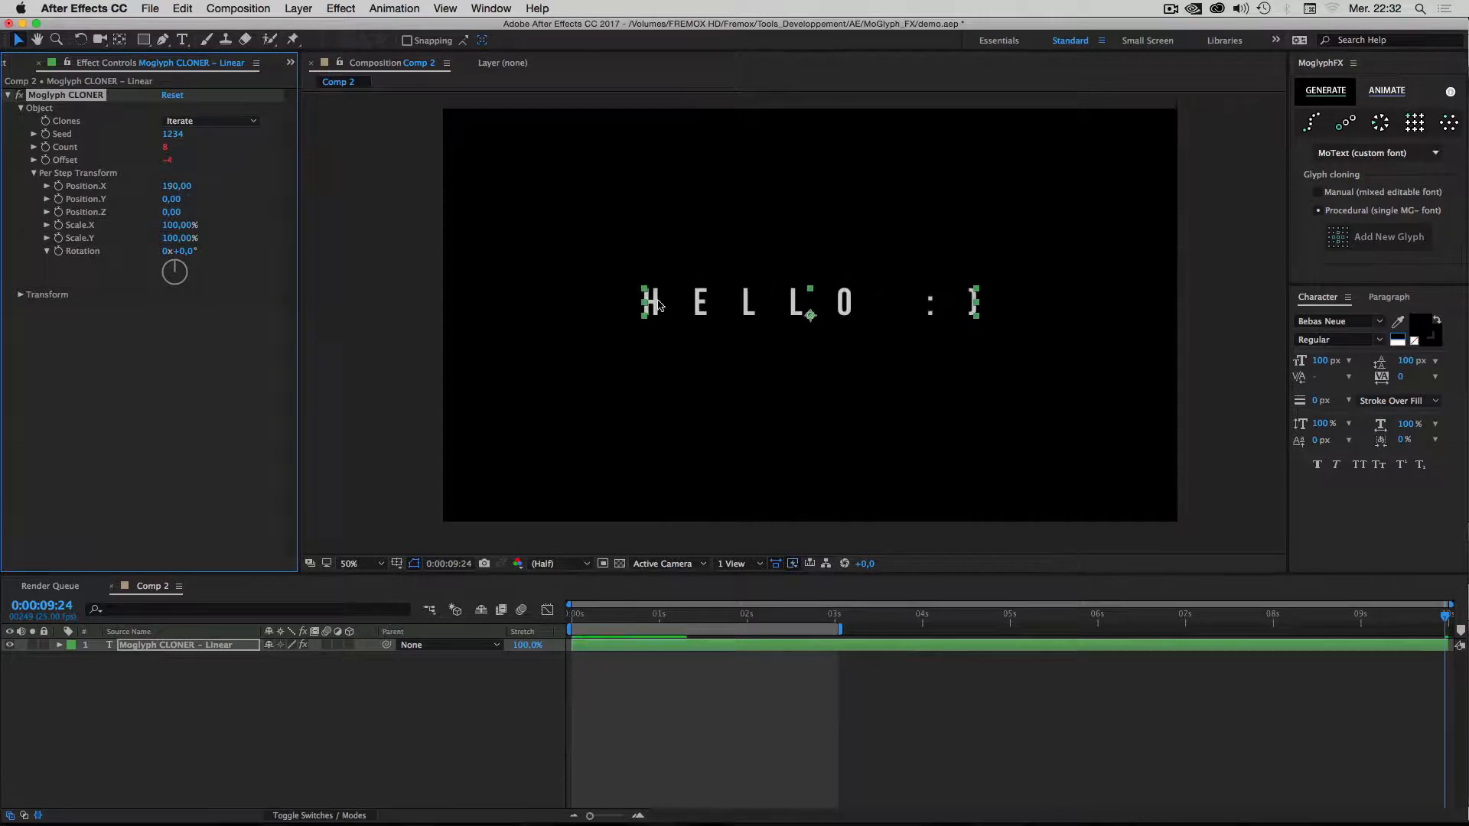
left_click(1388, 91)
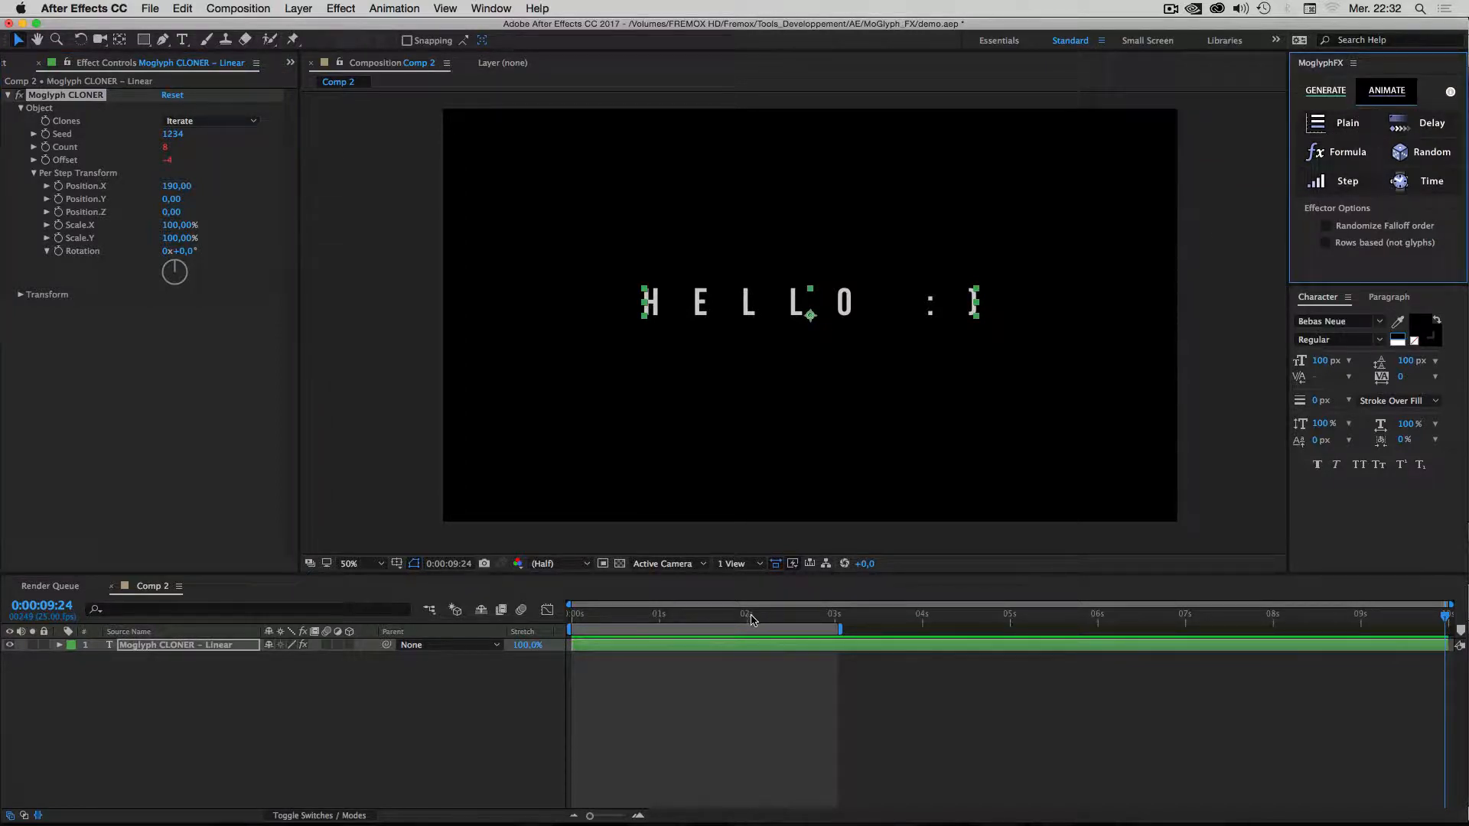
left_click_drag(749, 615, 532, 618)
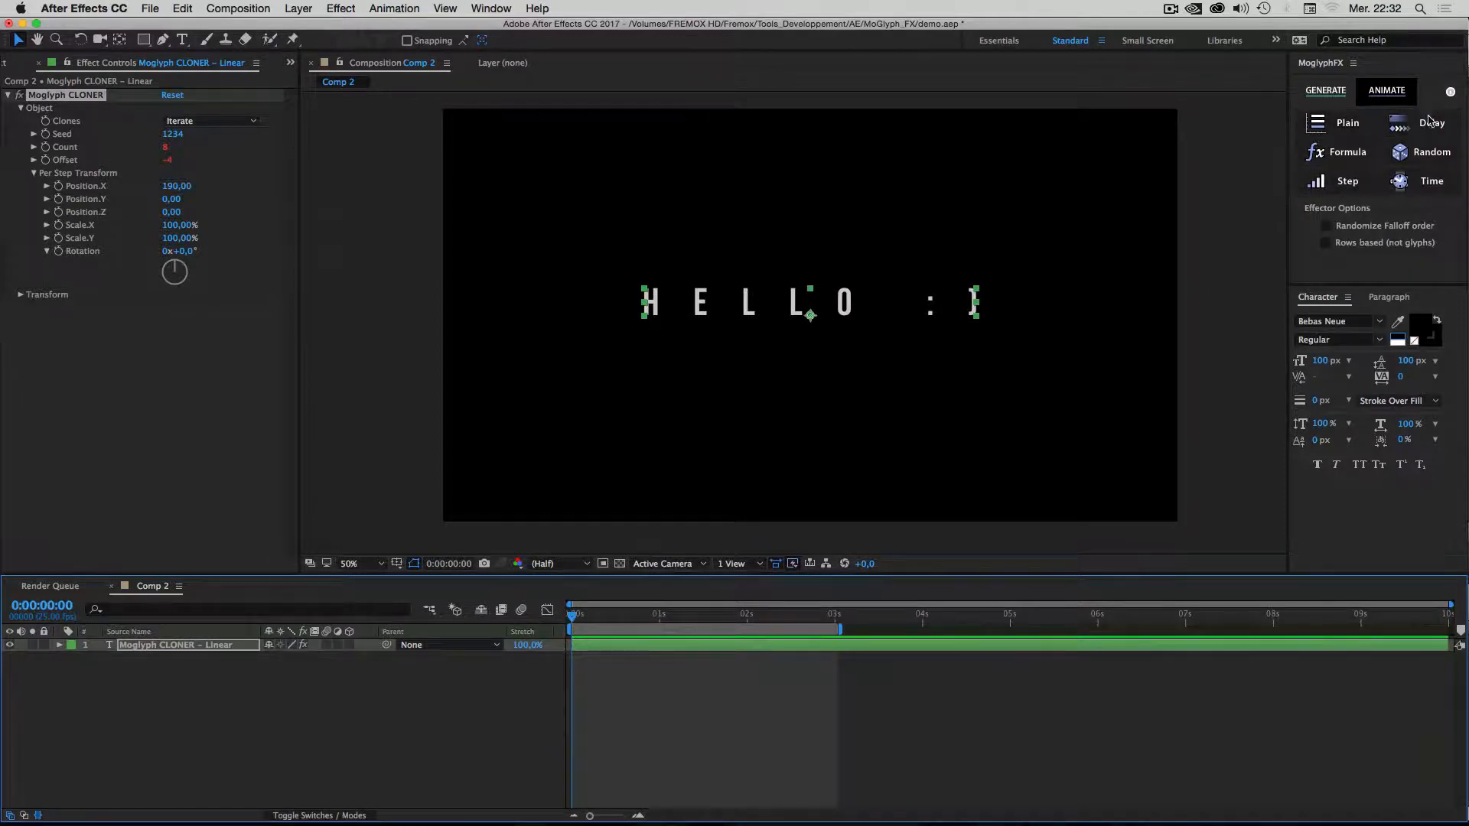
left_click(1340, 153)
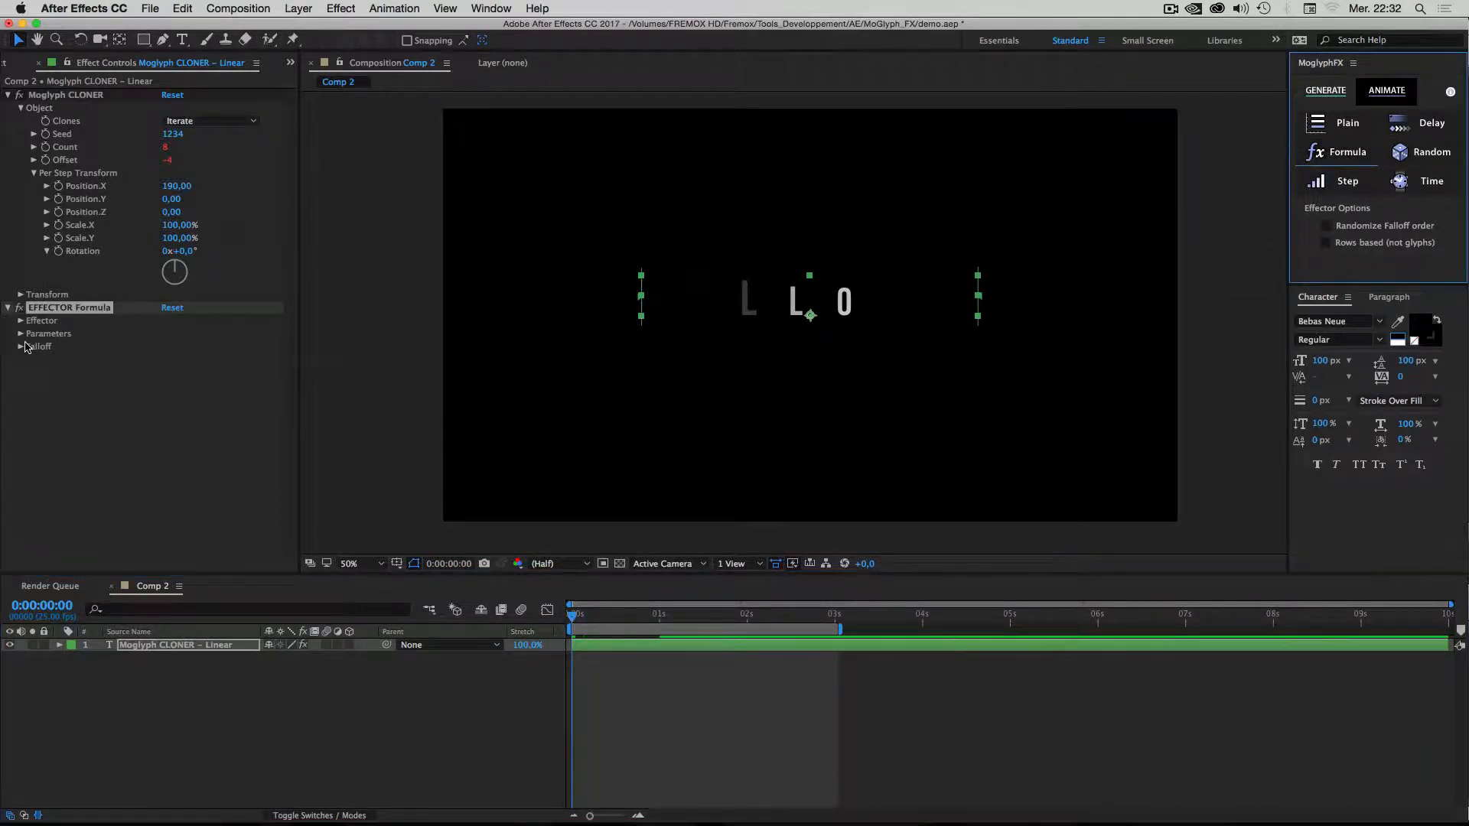
Set the Formula effector's Fill Brightness to 0%.
left_click(21, 334)
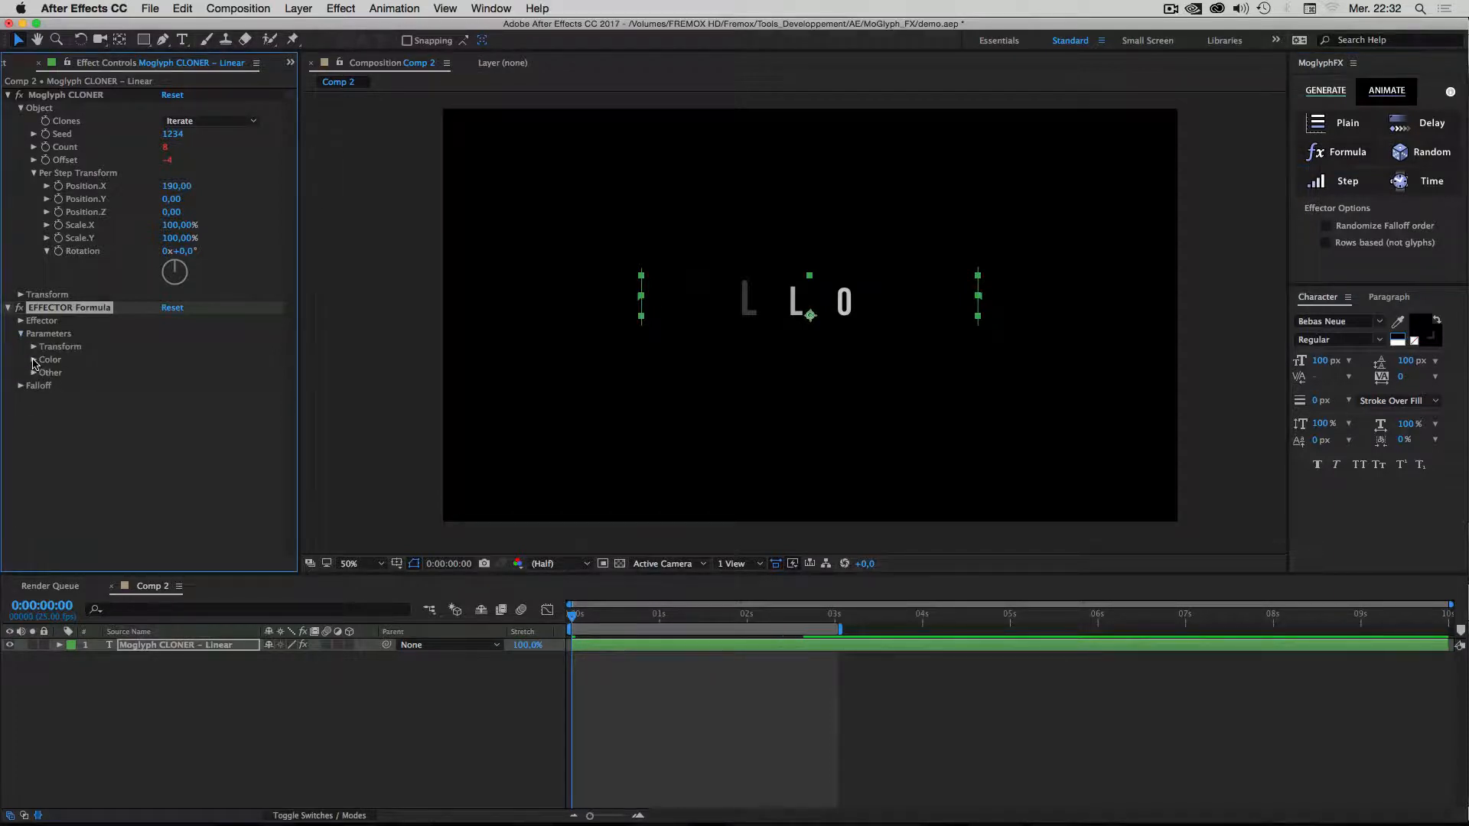
left_click(33, 359)
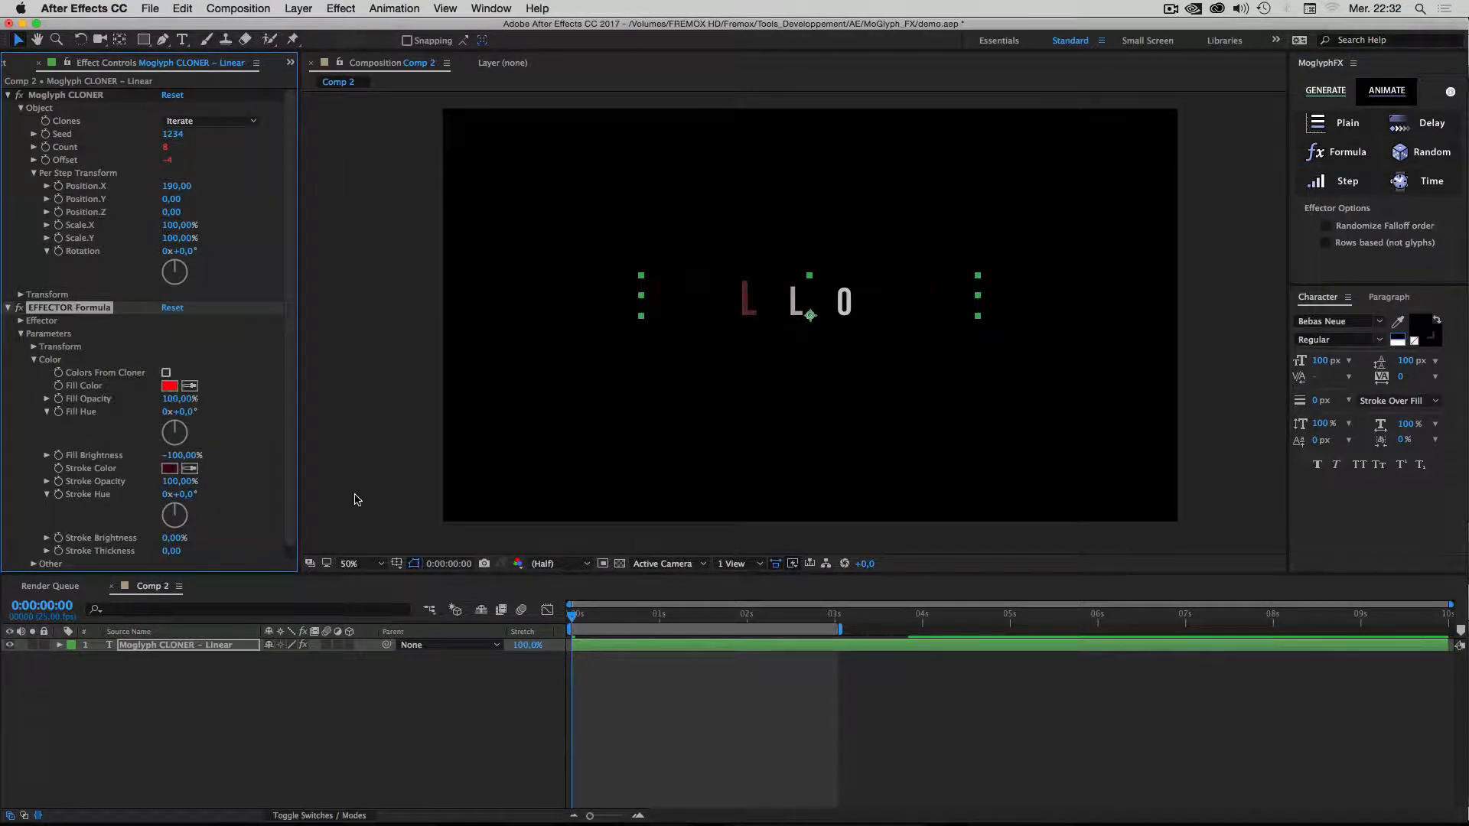
left_click(182, 456)
type("0")
left_click(246, 422)
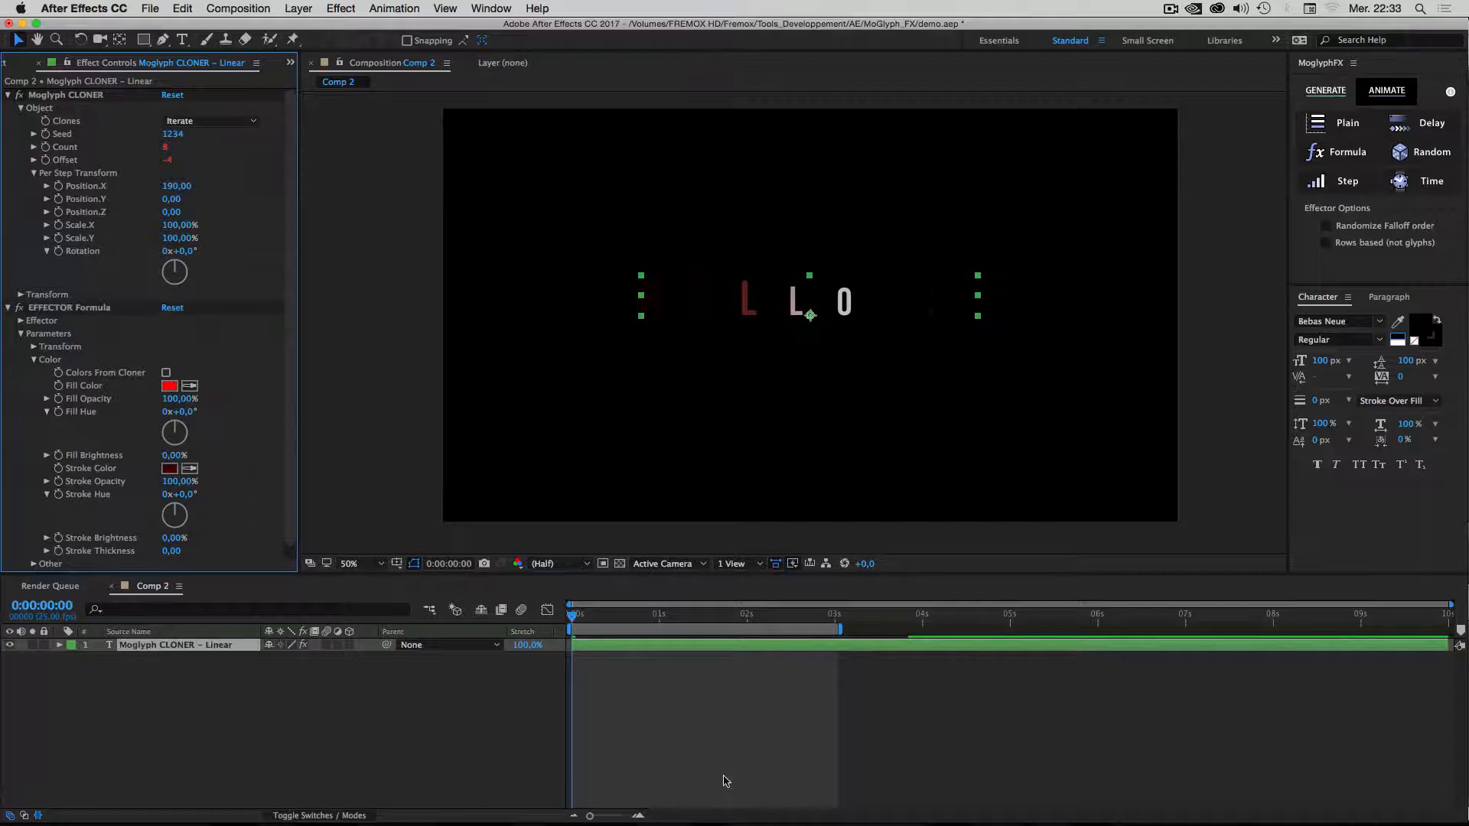
Preview the Formula animation on the "HELLO :)" text and delete the linear cloner layer.
left_click(733, 757)
key("space")
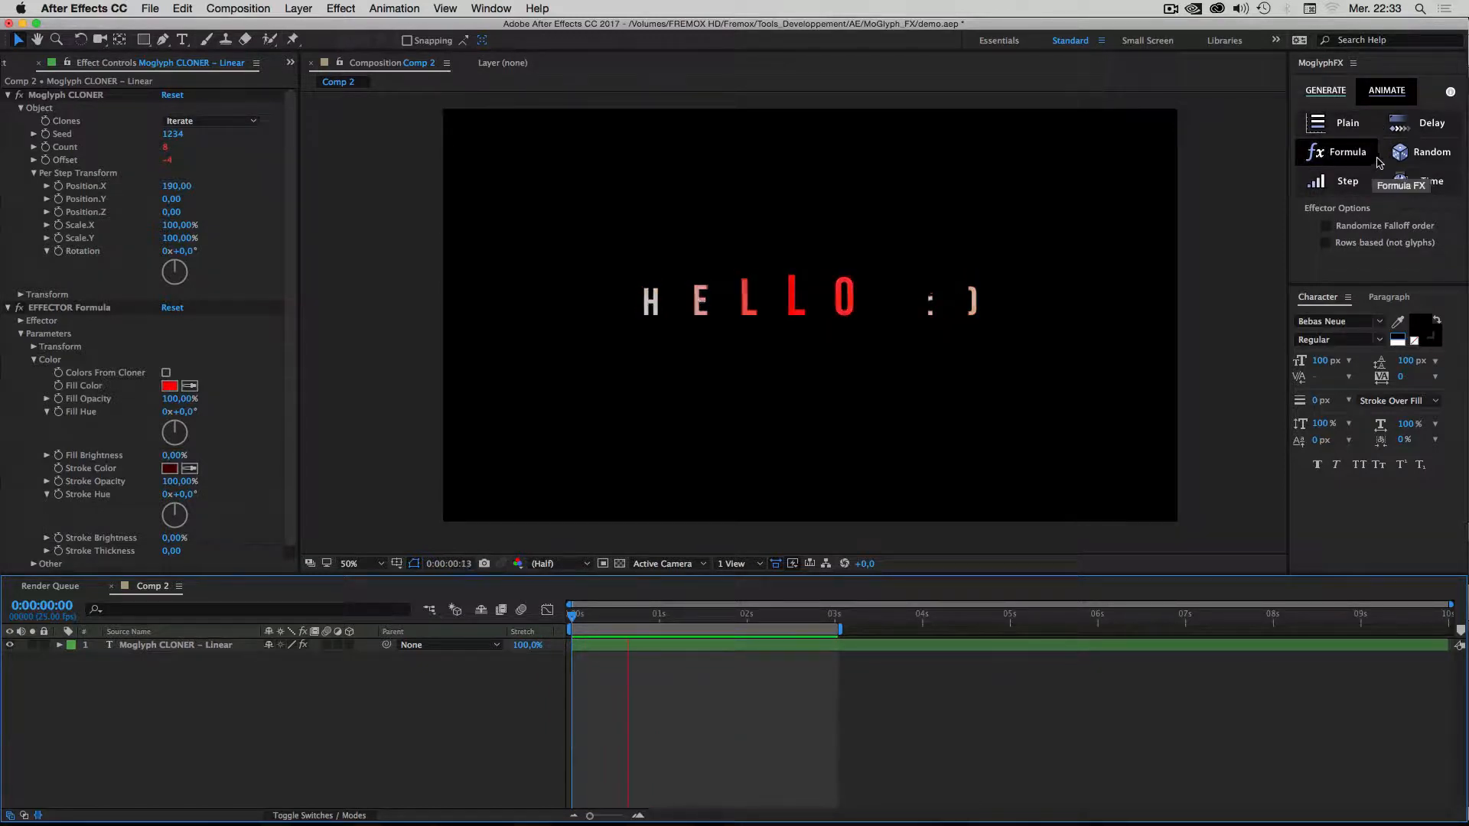
left_click(127, 659)
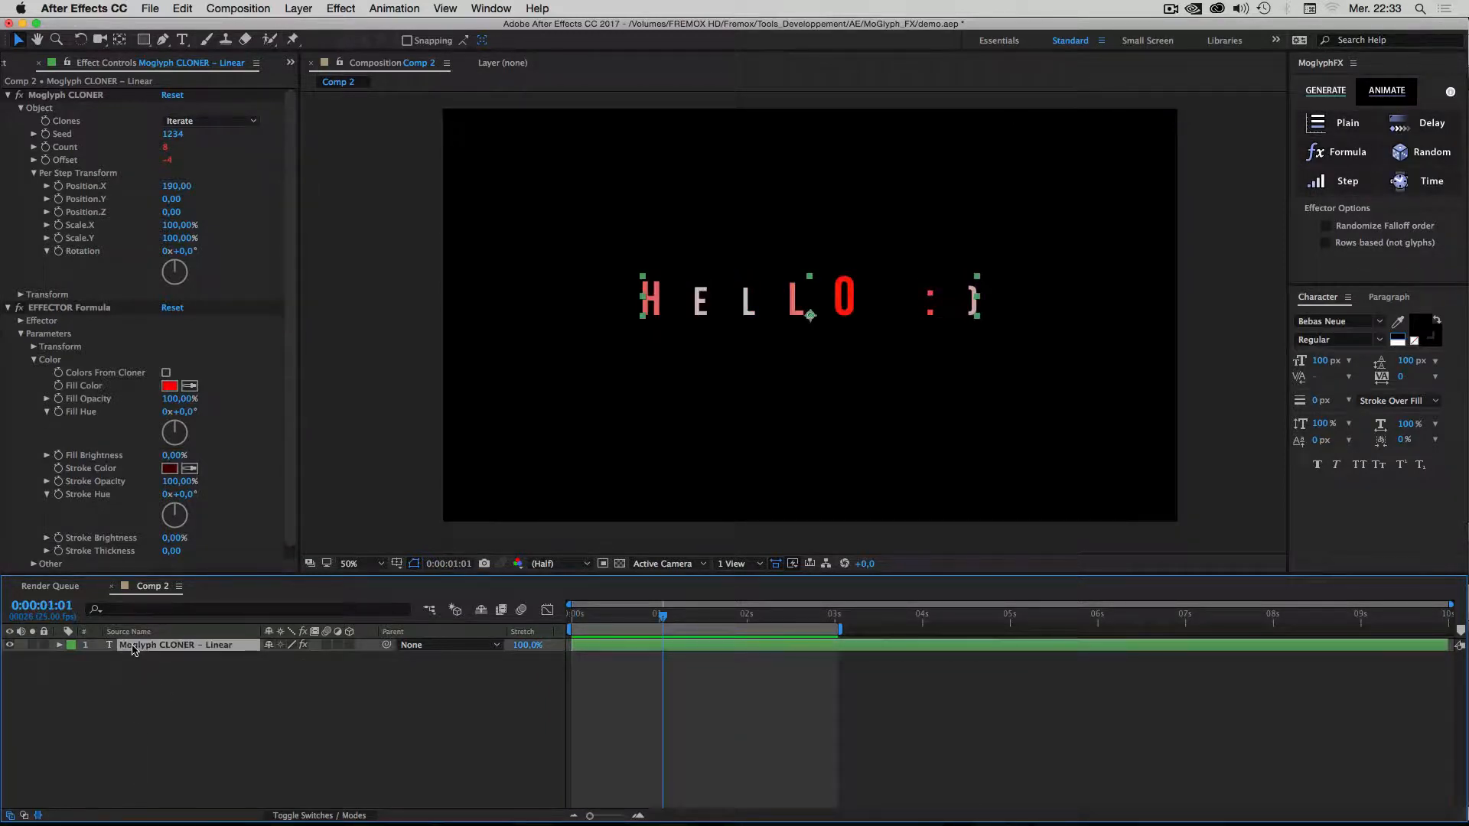
key("Delete")
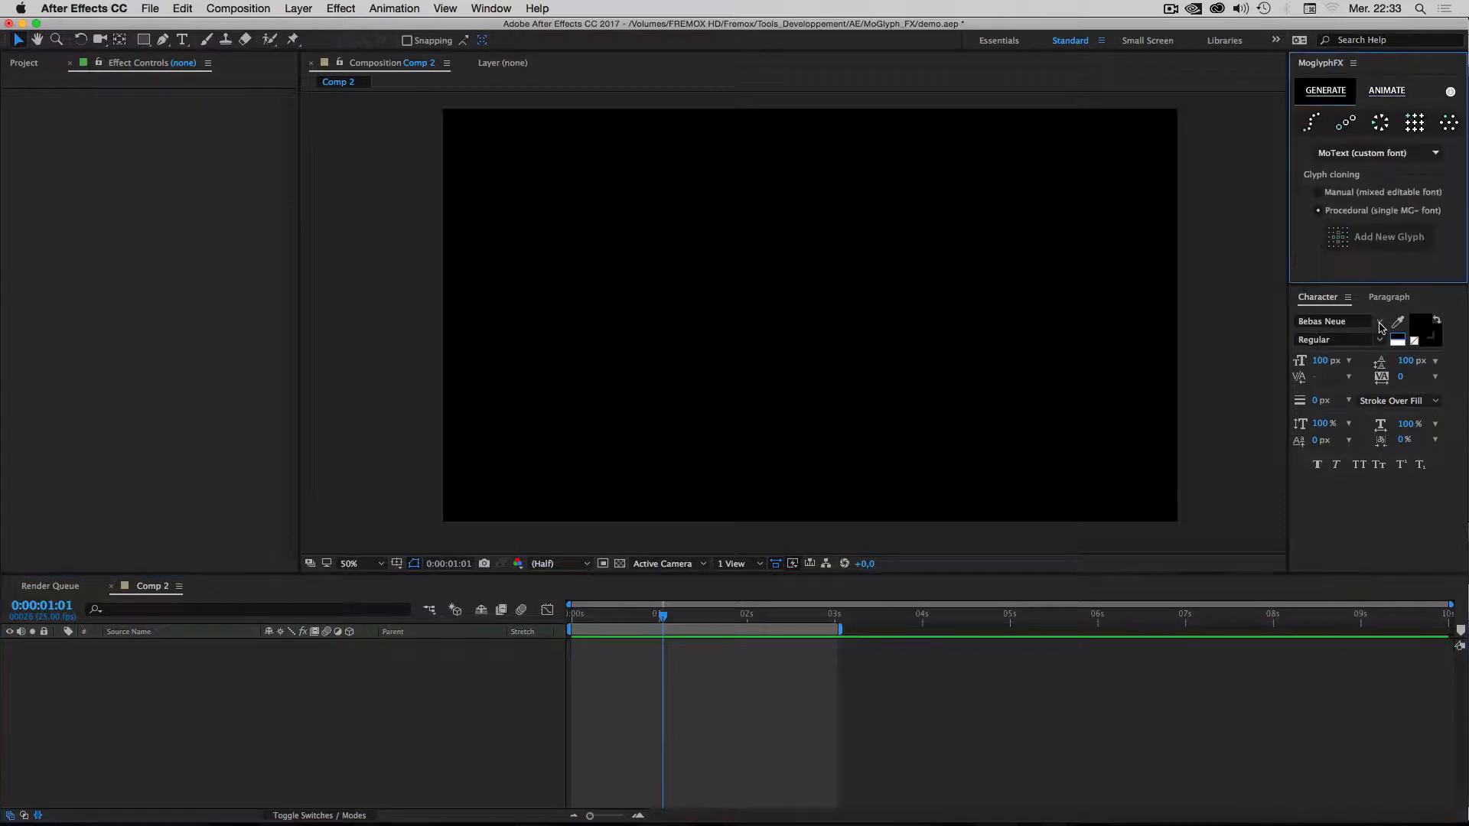
Set the character font to WC Rhesus B Bta.
left_click(1380, 322)
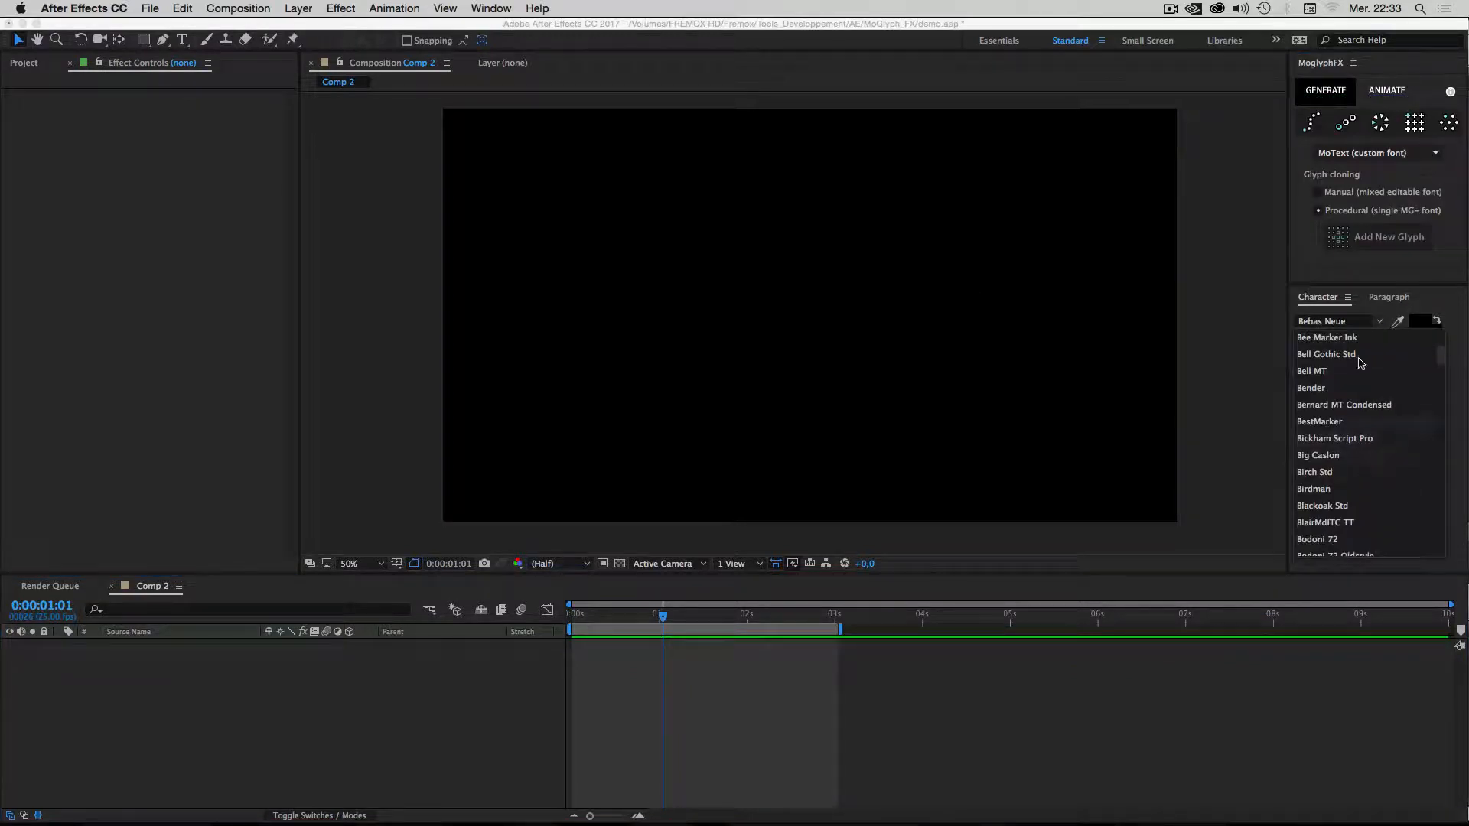
left_click(1166, 707)
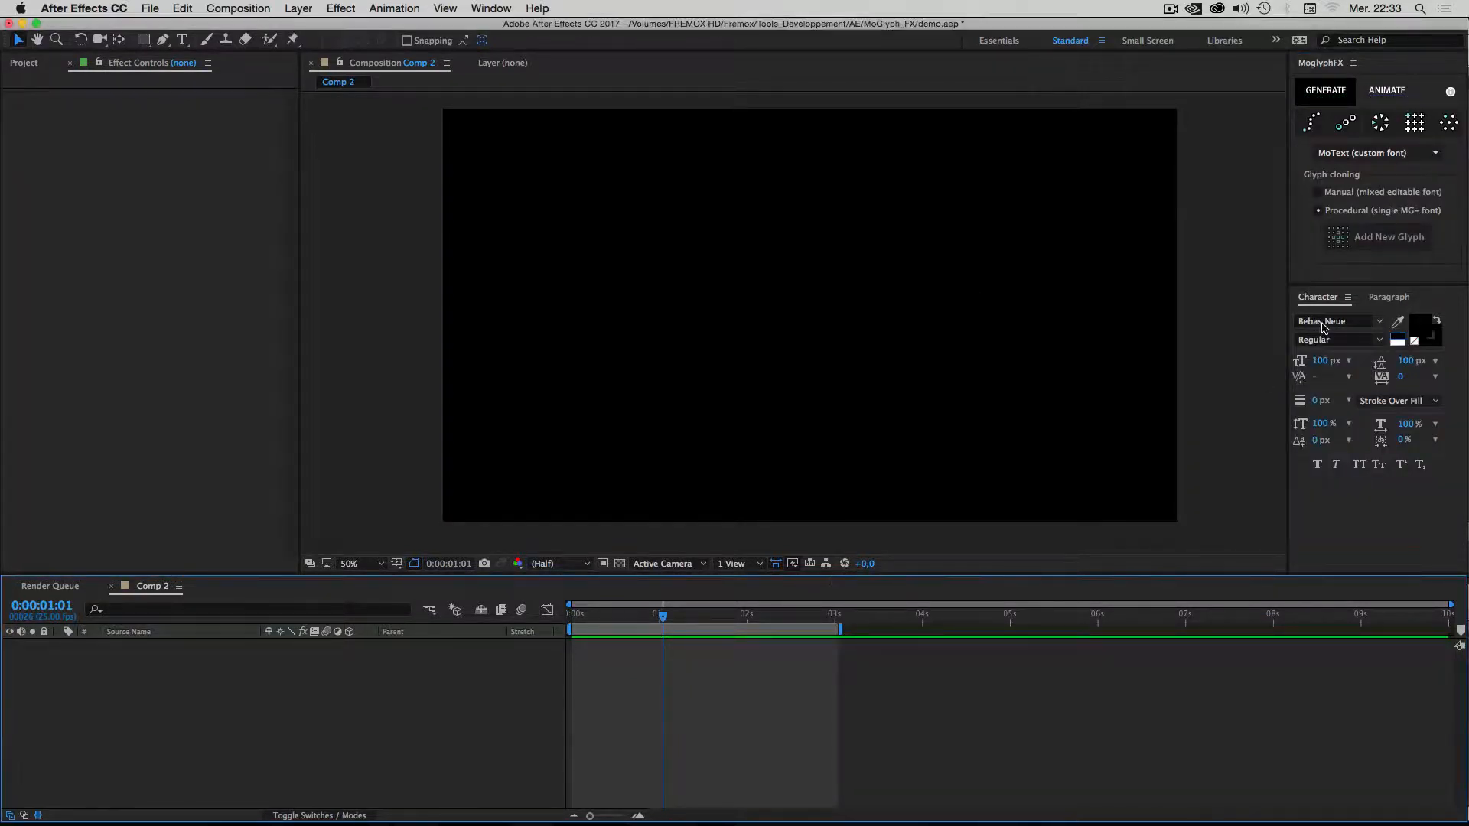
left_click(1323, 322)
type("WC Rhesus B Bta")
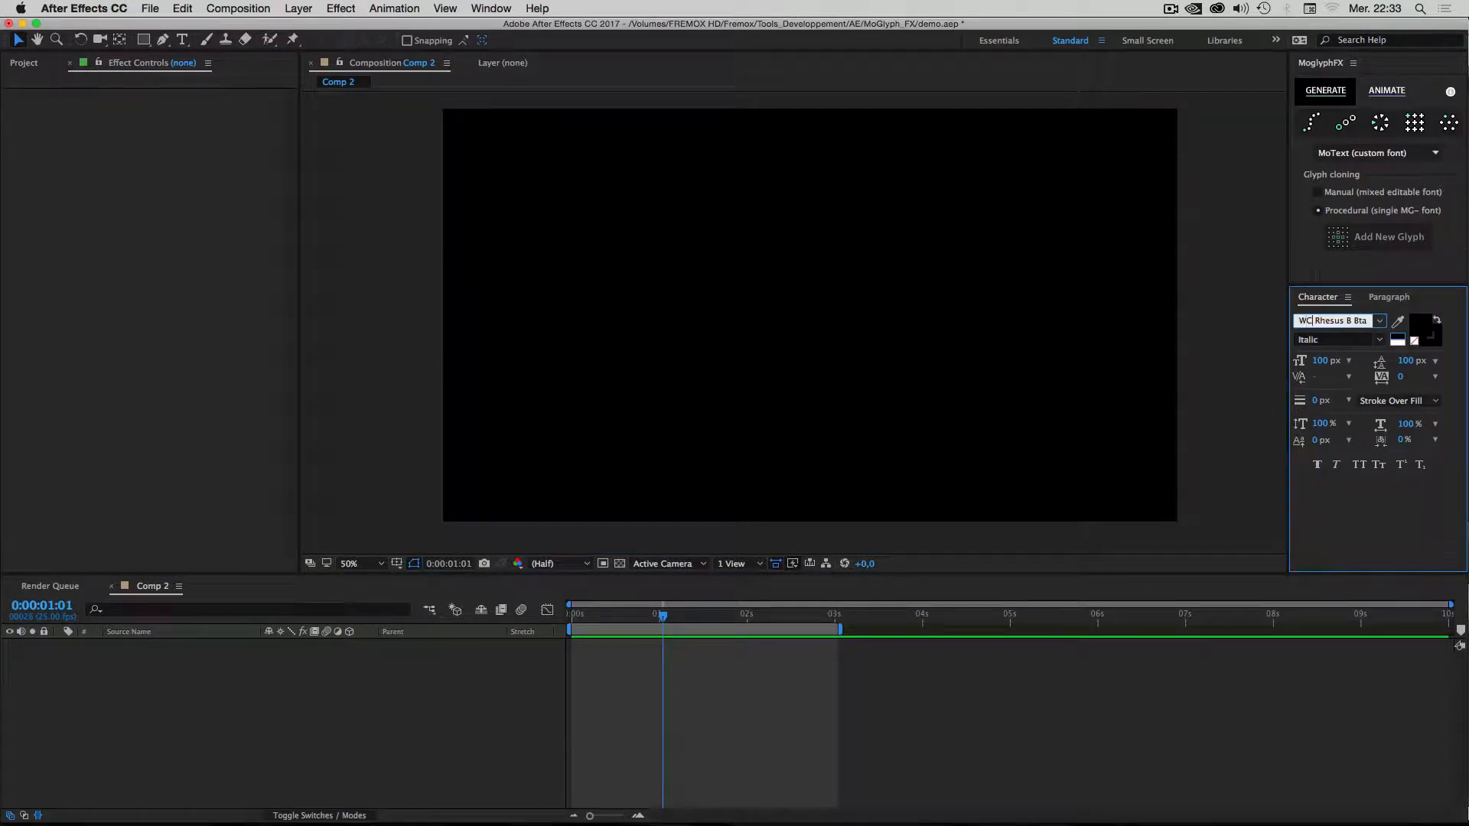
key("Return")
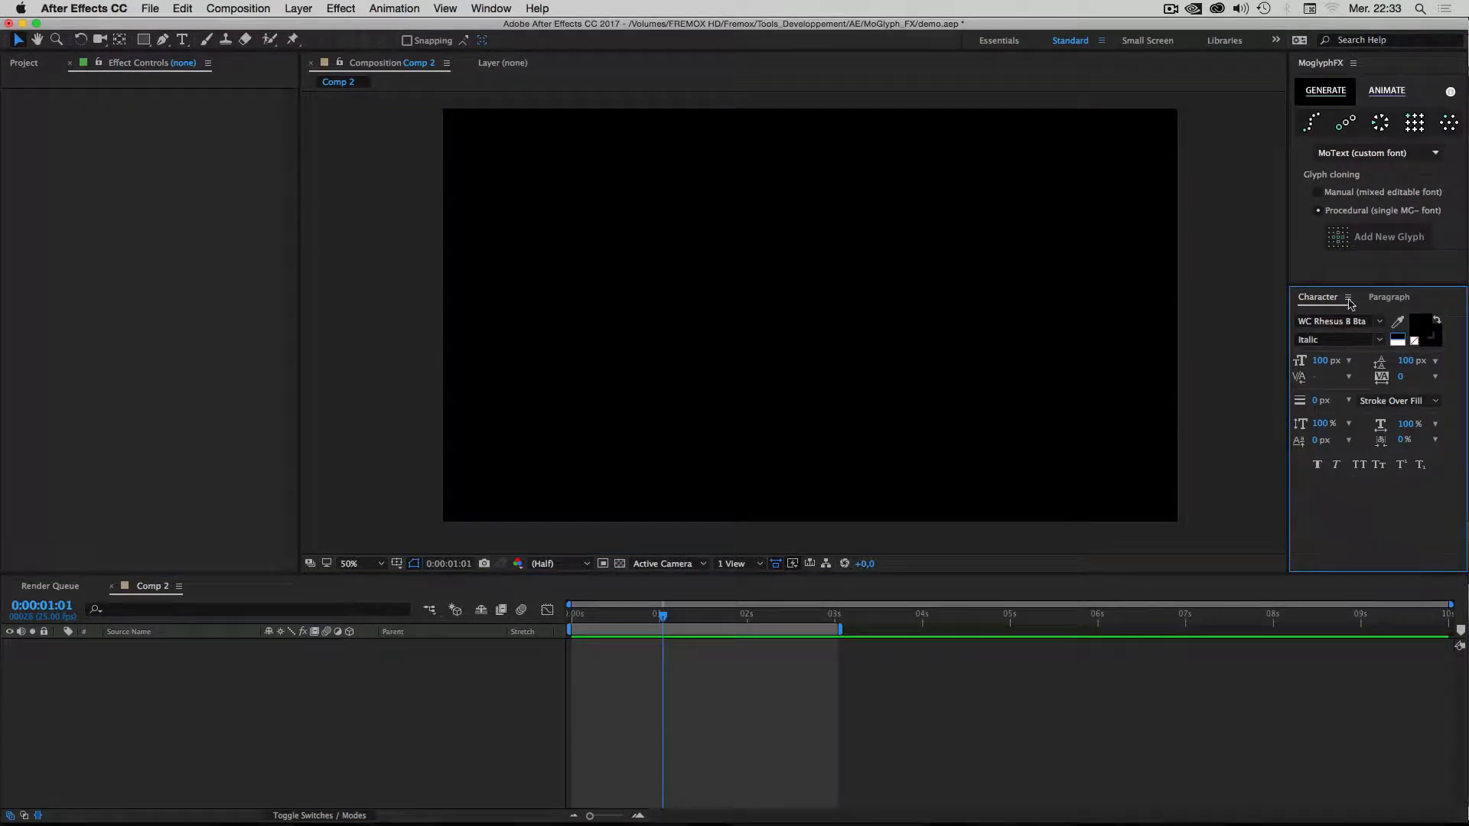
left_click(1306, 326)
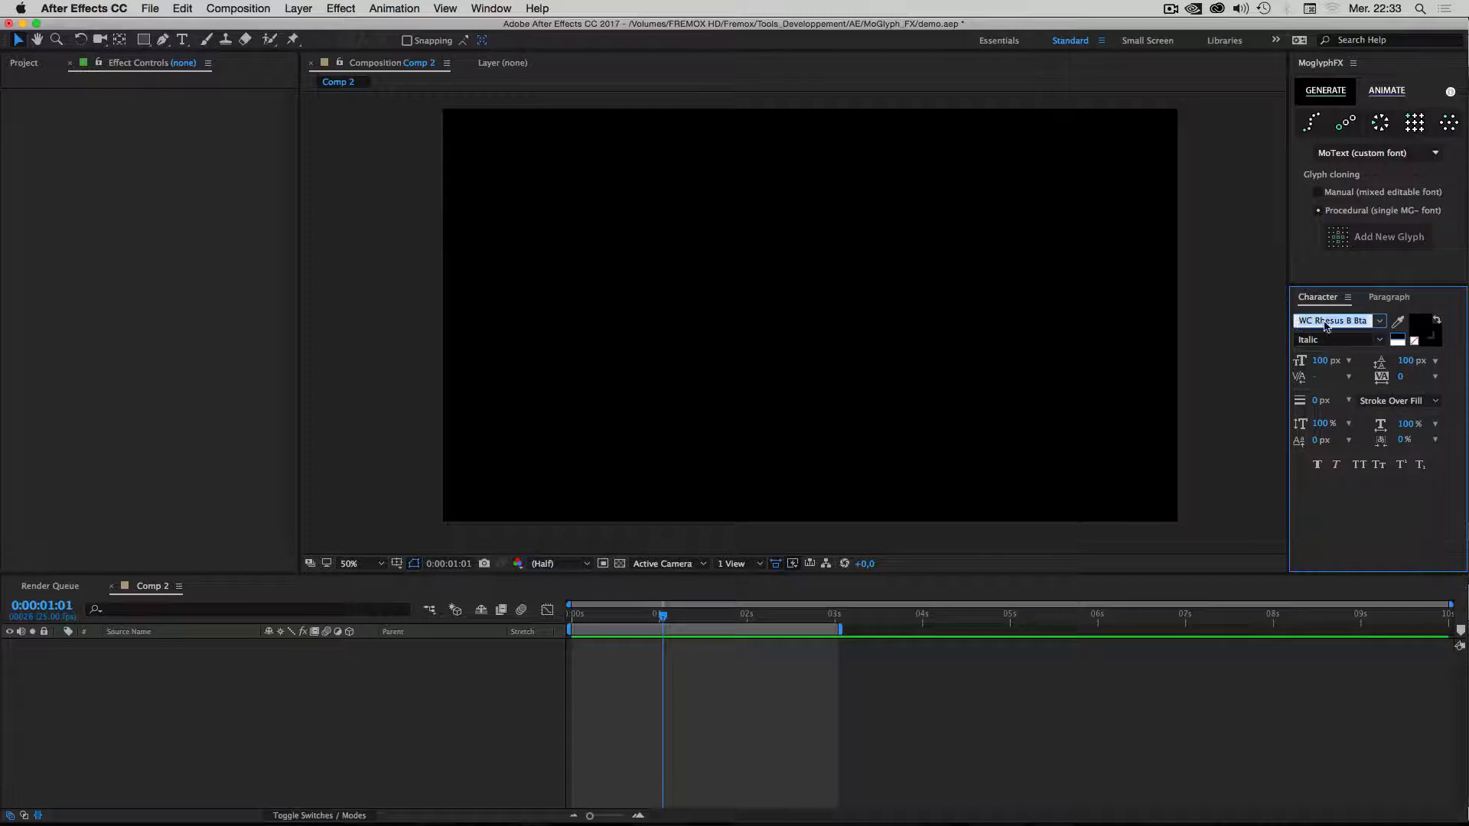
left_click(1314, 325)
left_click_drag(1336, 327, 1318, 325)
left_click(1376, 506)
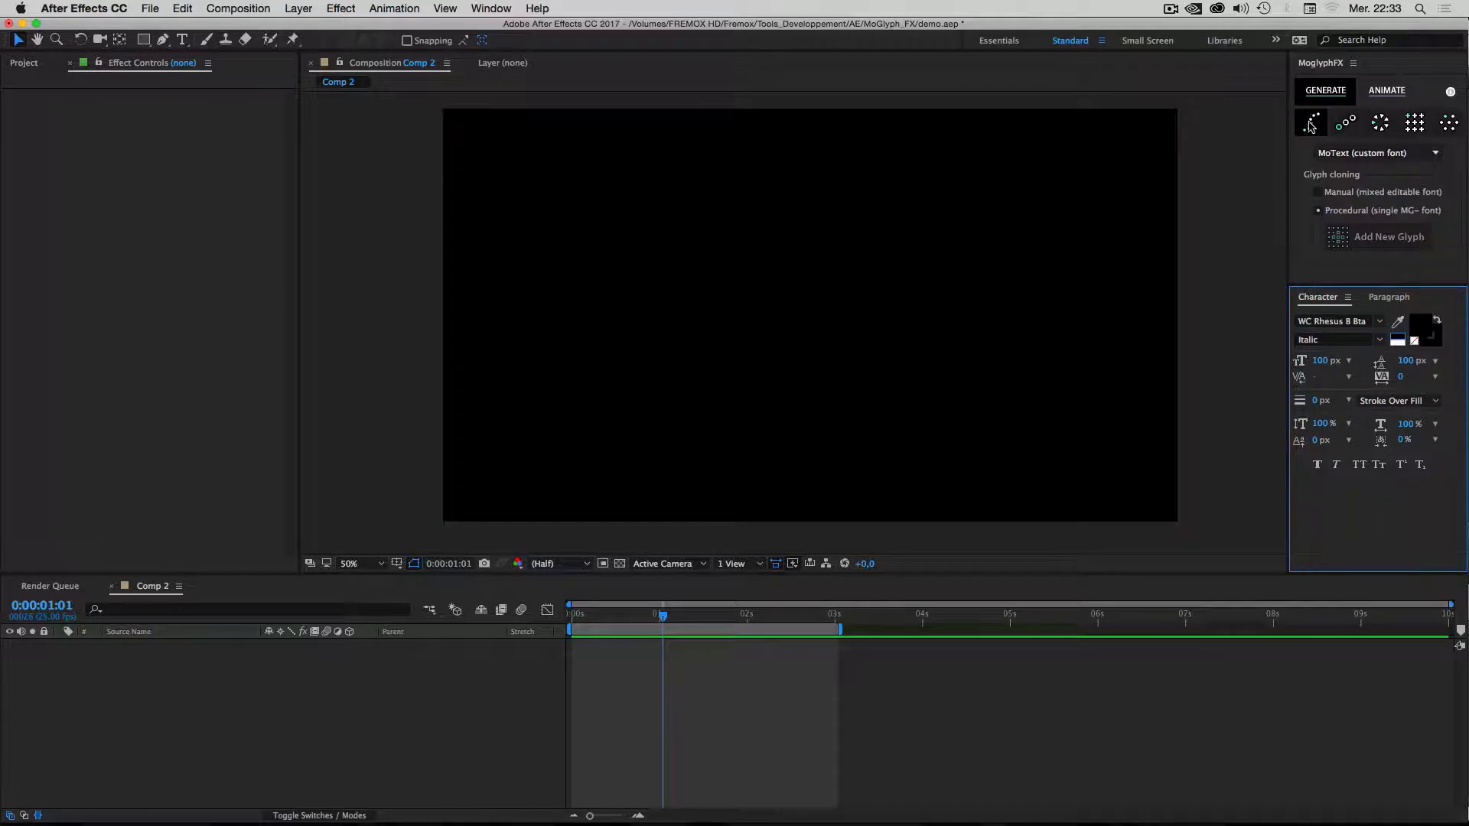
Draw an open four-point S-shaped curve across the composition with the Pen tool and hide its shape layer.
left_click(163, 39)
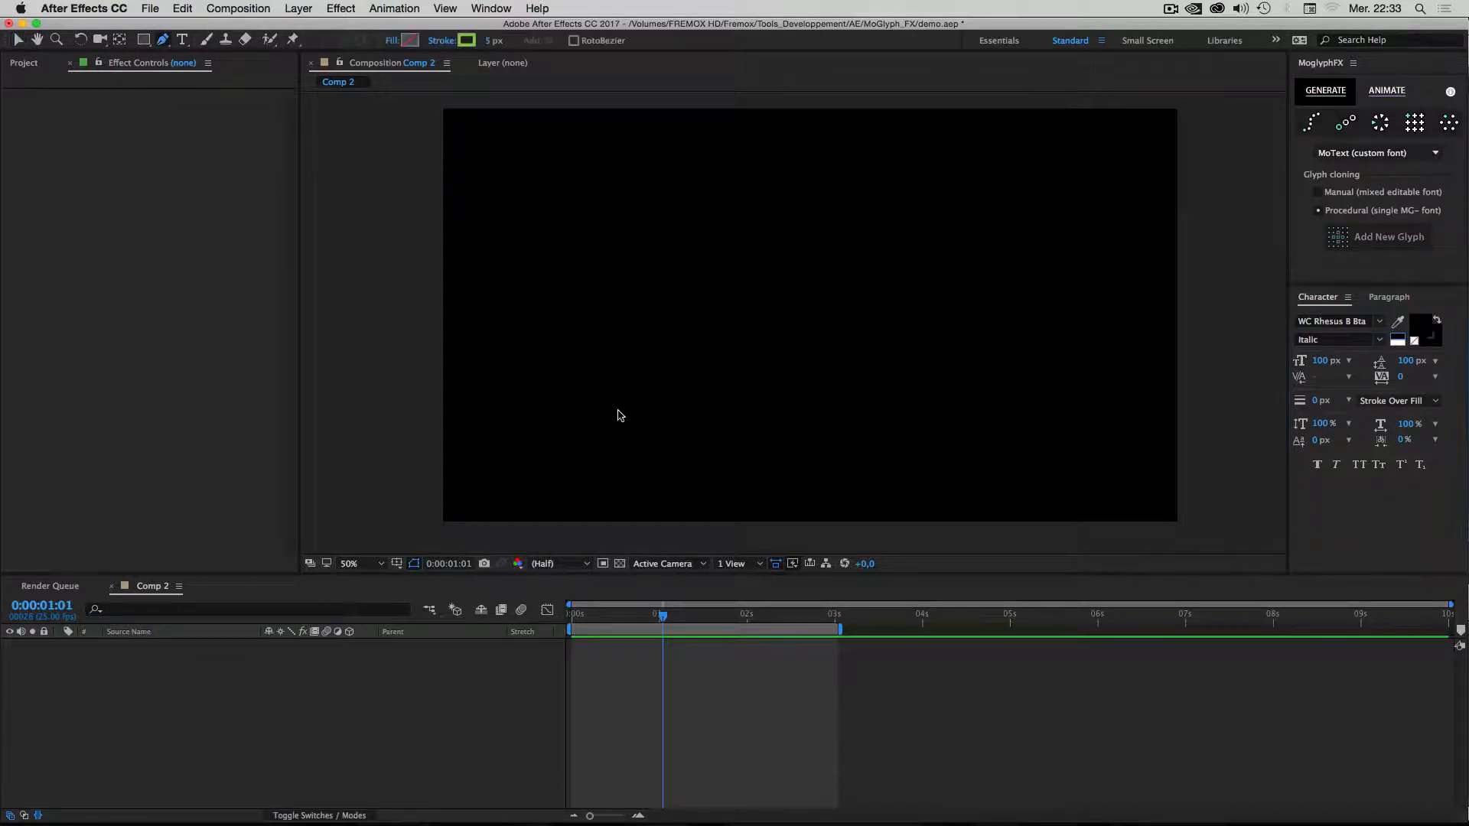
left_click_drag(618, 390, 718, 380)
key("Caps_Lock")
left_click_drag(723, 222, 840, 199)
left_click_drag(852, 367, 826, 450)
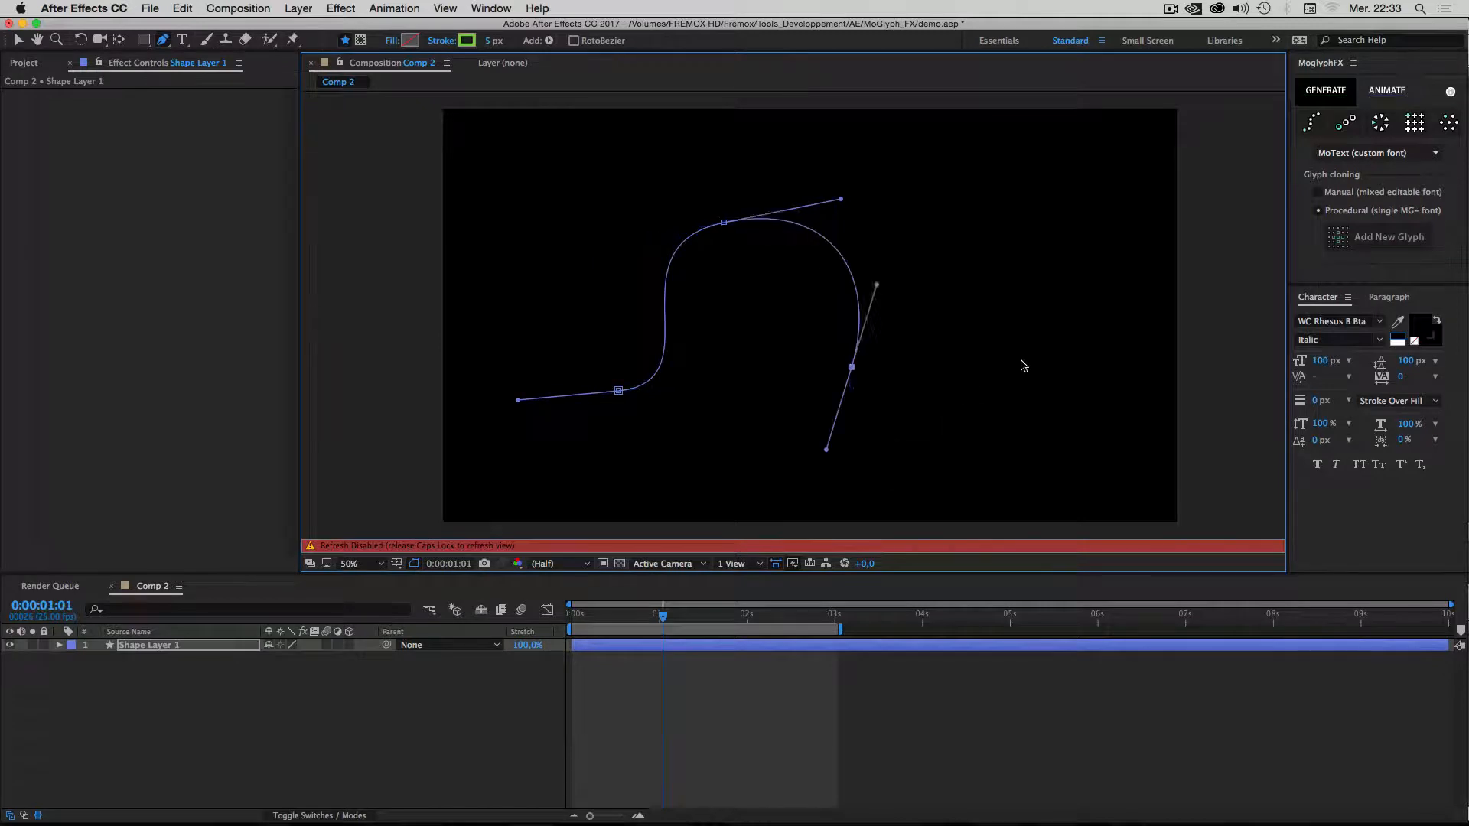
left_click_drag(1024, 356, 1156, 185)
left_click(19, 39)
key("Caps_Lock")
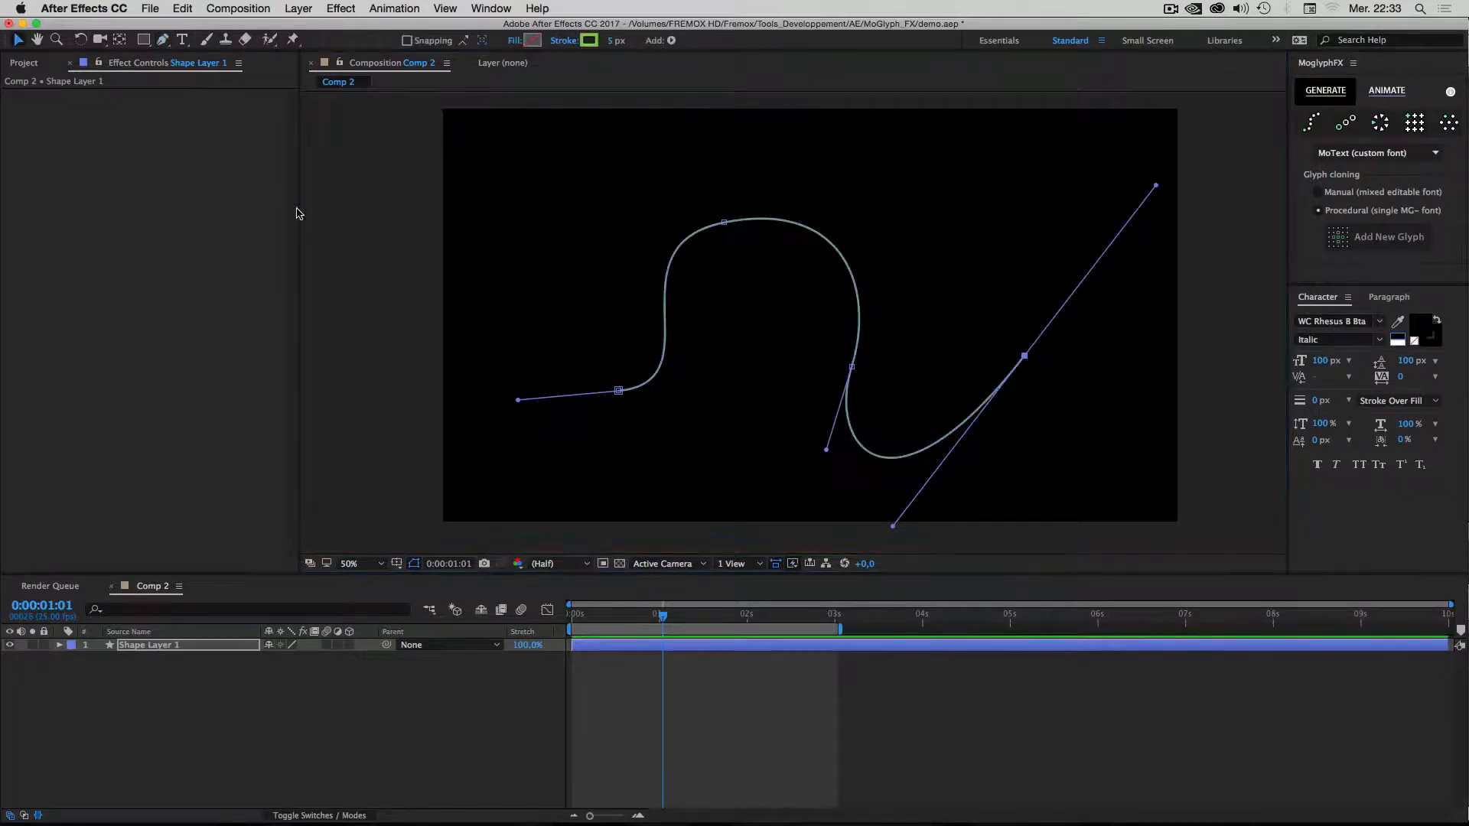
left_click(9, 645)
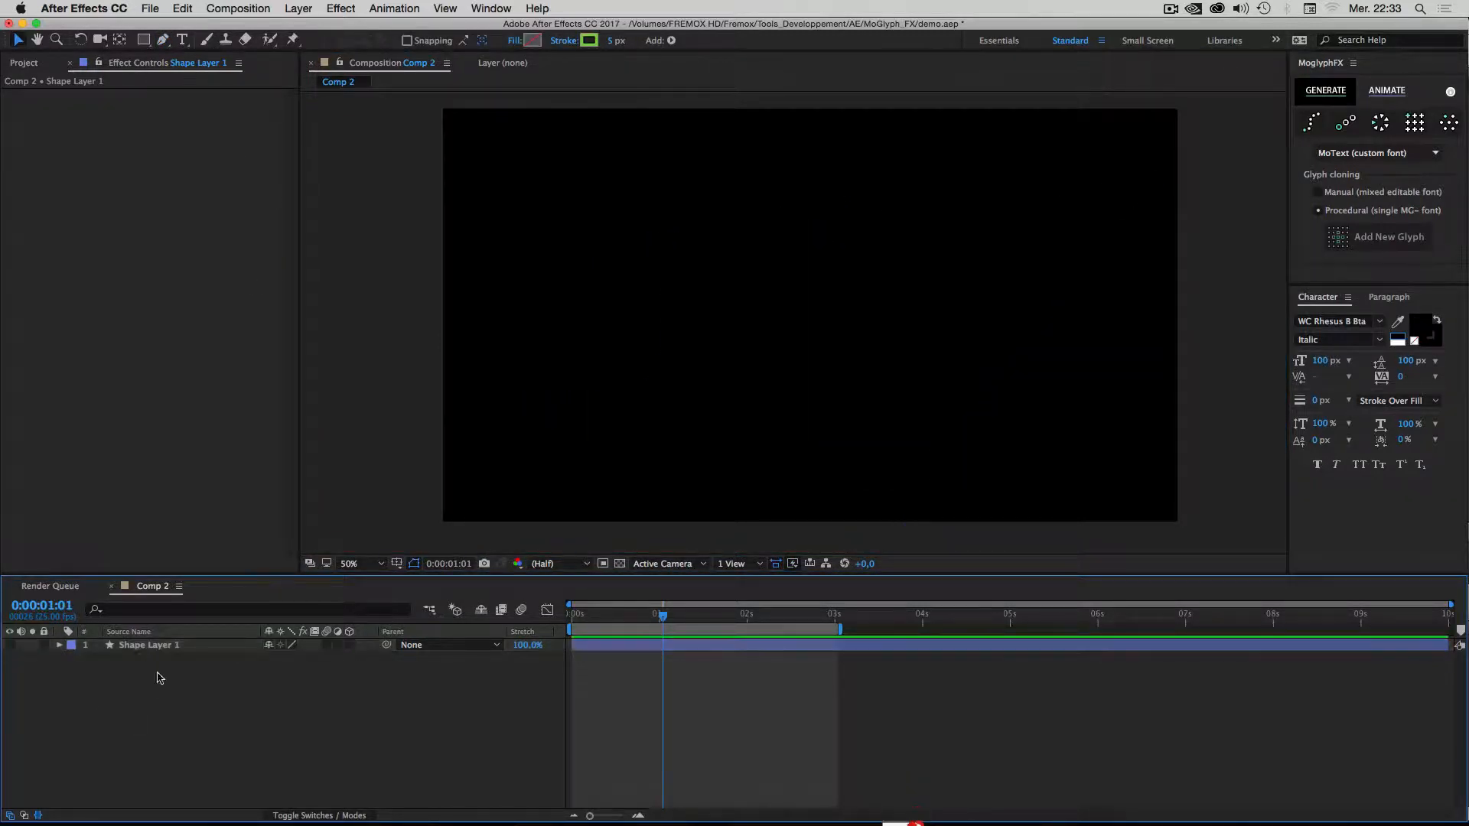
Generate a spline cloner along Shape Layer 1 using MoText (custom font).
left_click(133, 646)
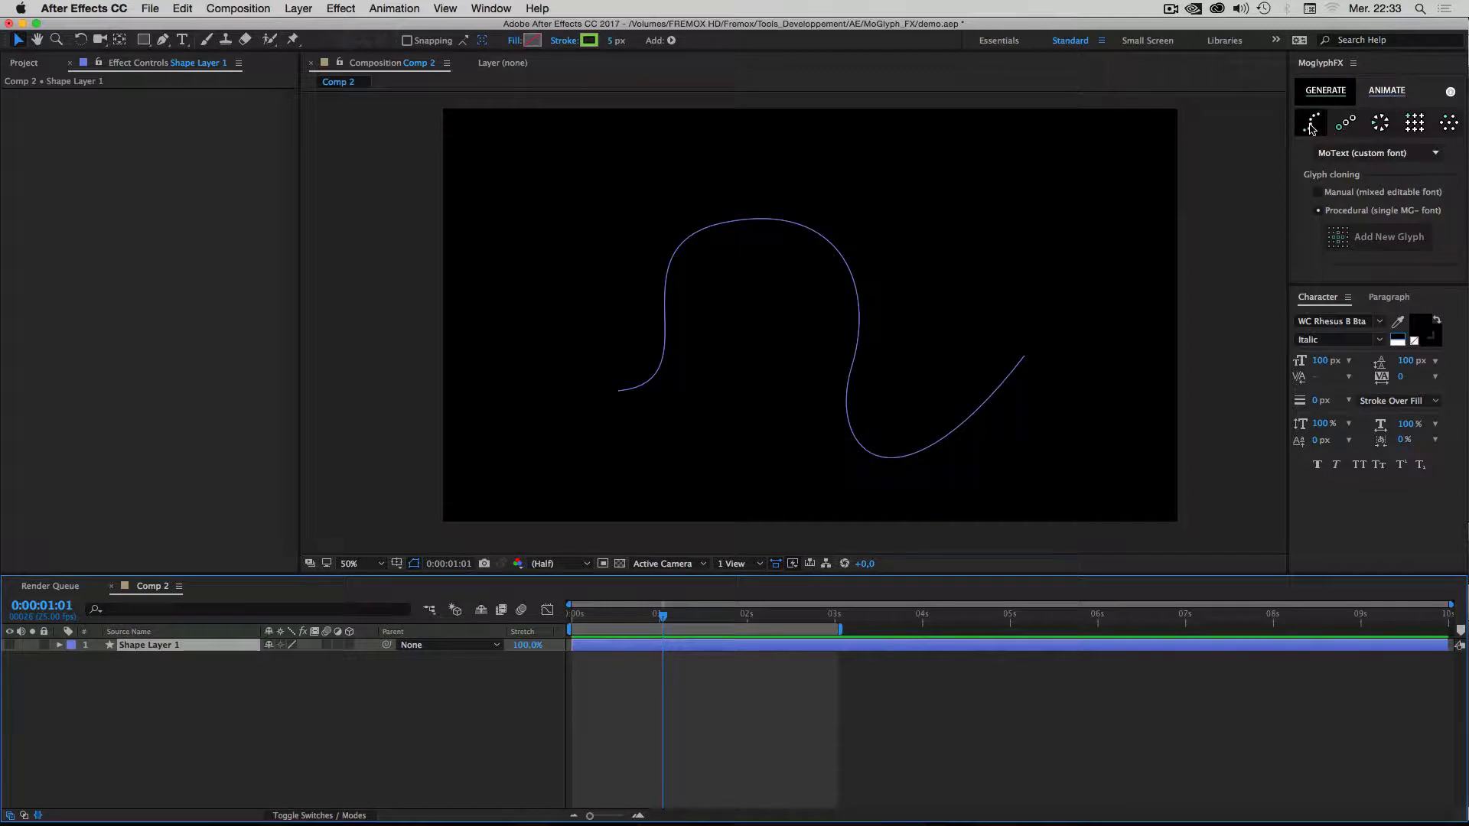
left_click(1377, 153)
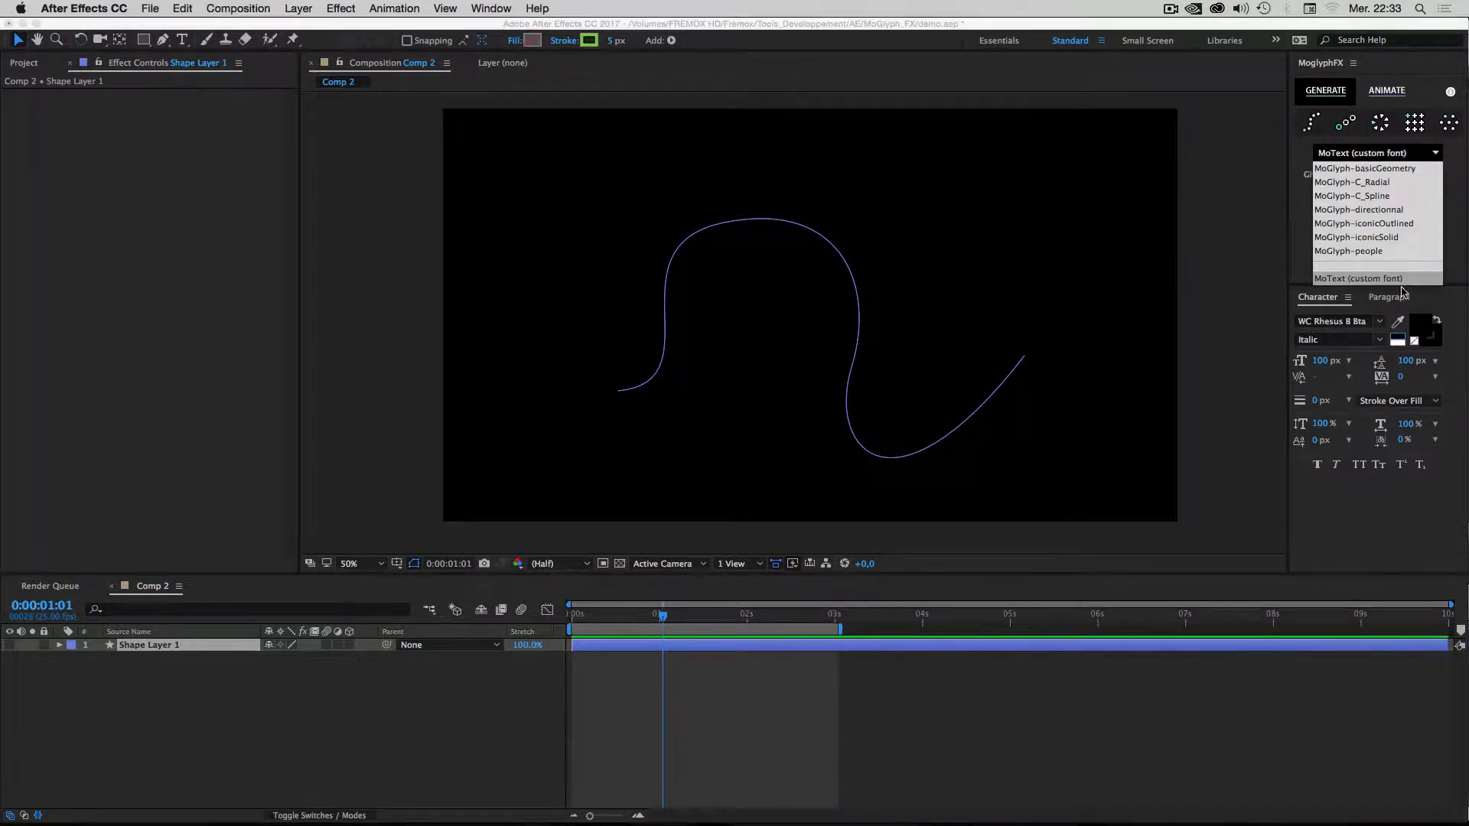
left_click(1377, 280)
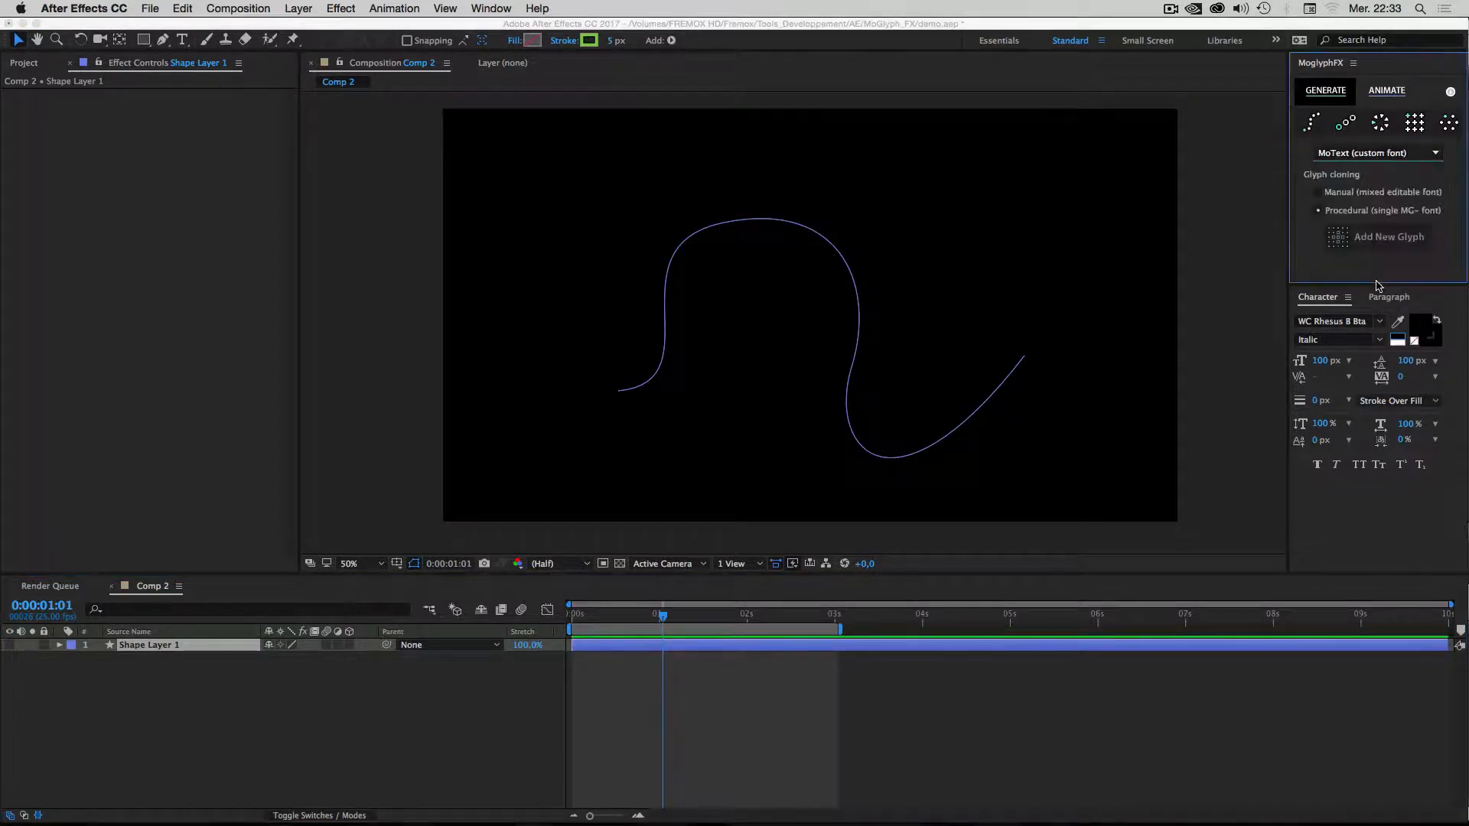
left_click(1323, 322)
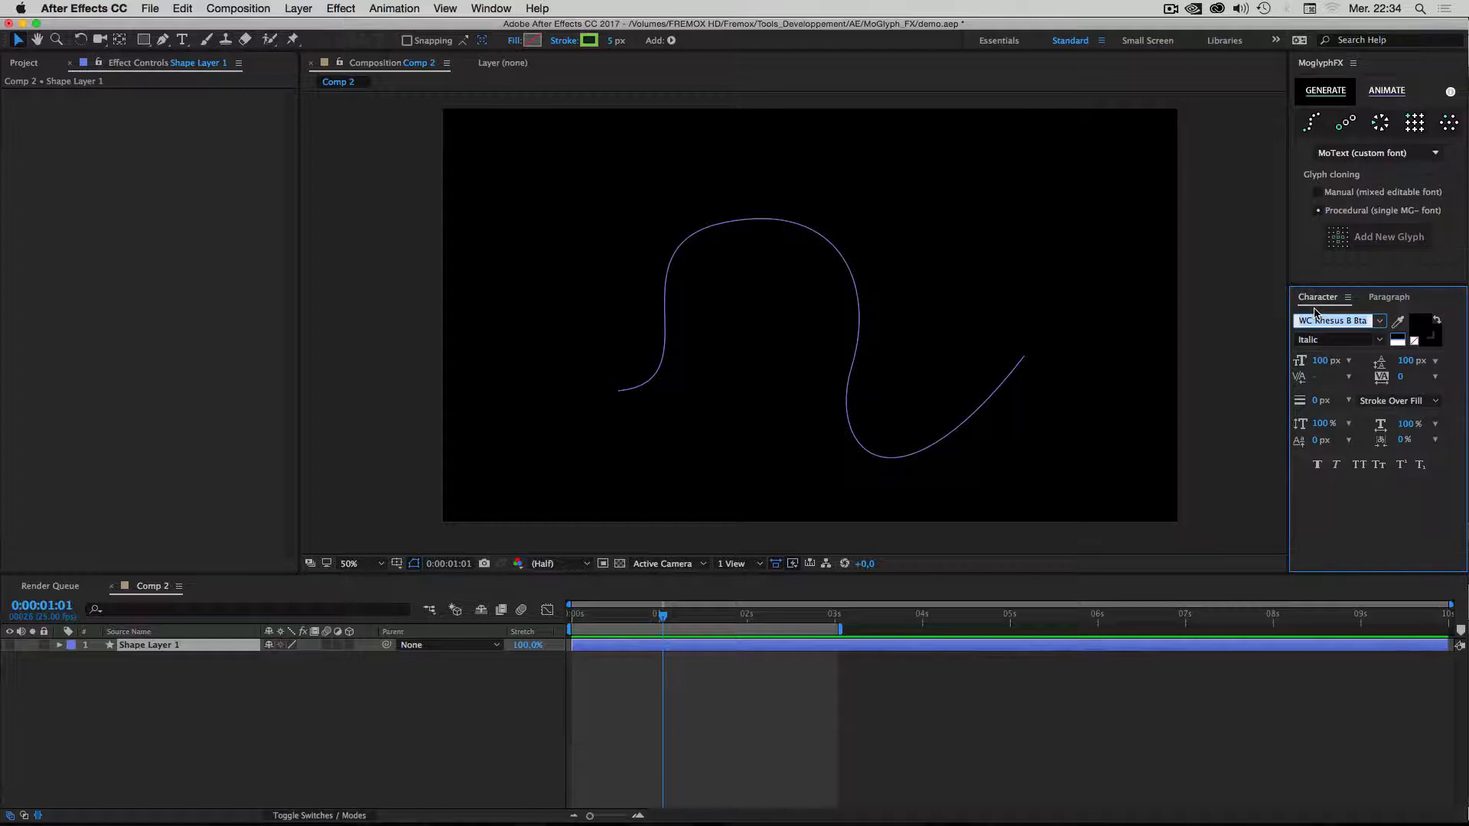
left_click(1309, 122)
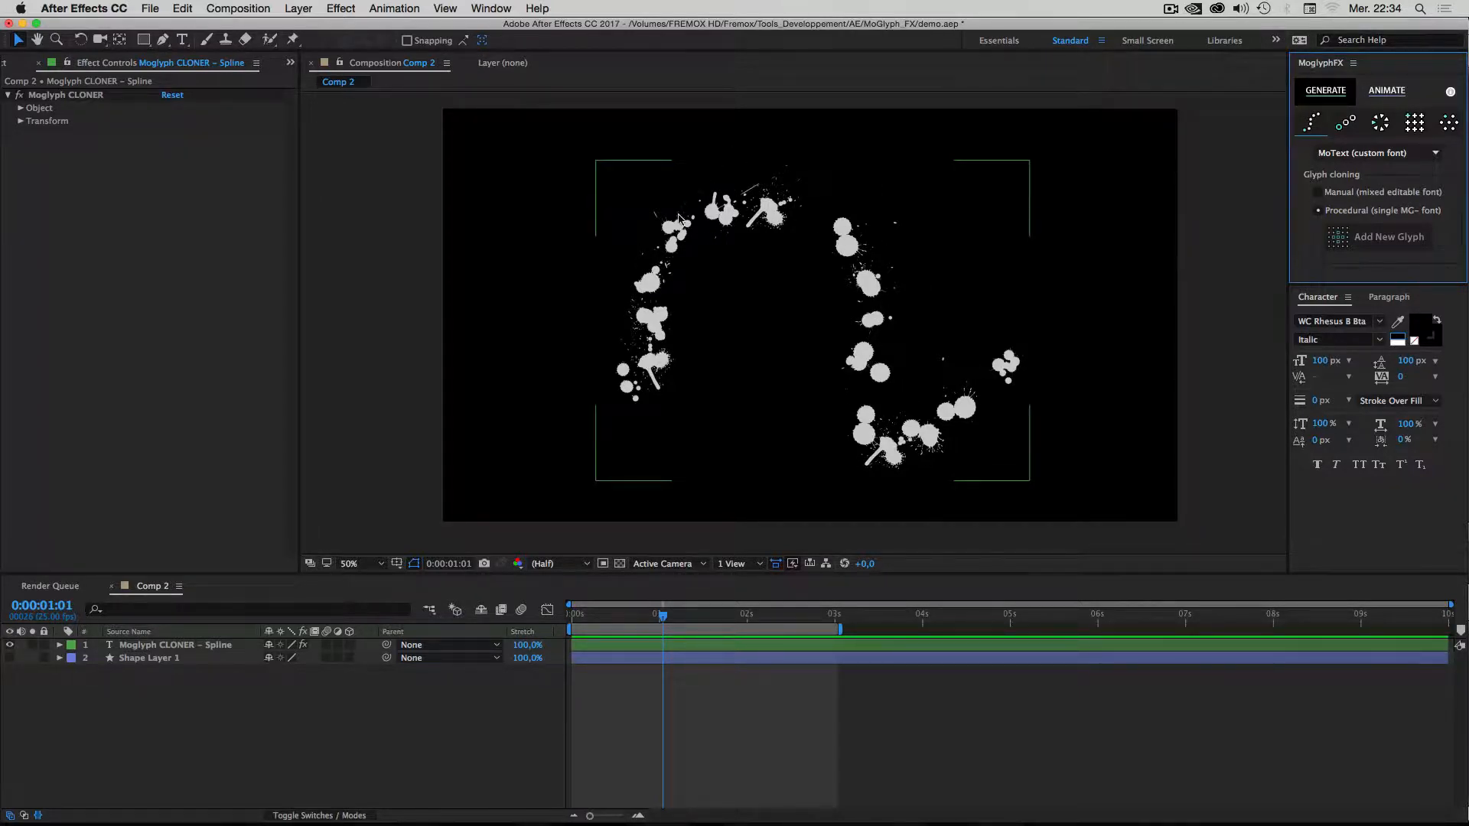
left_click(152, 715)
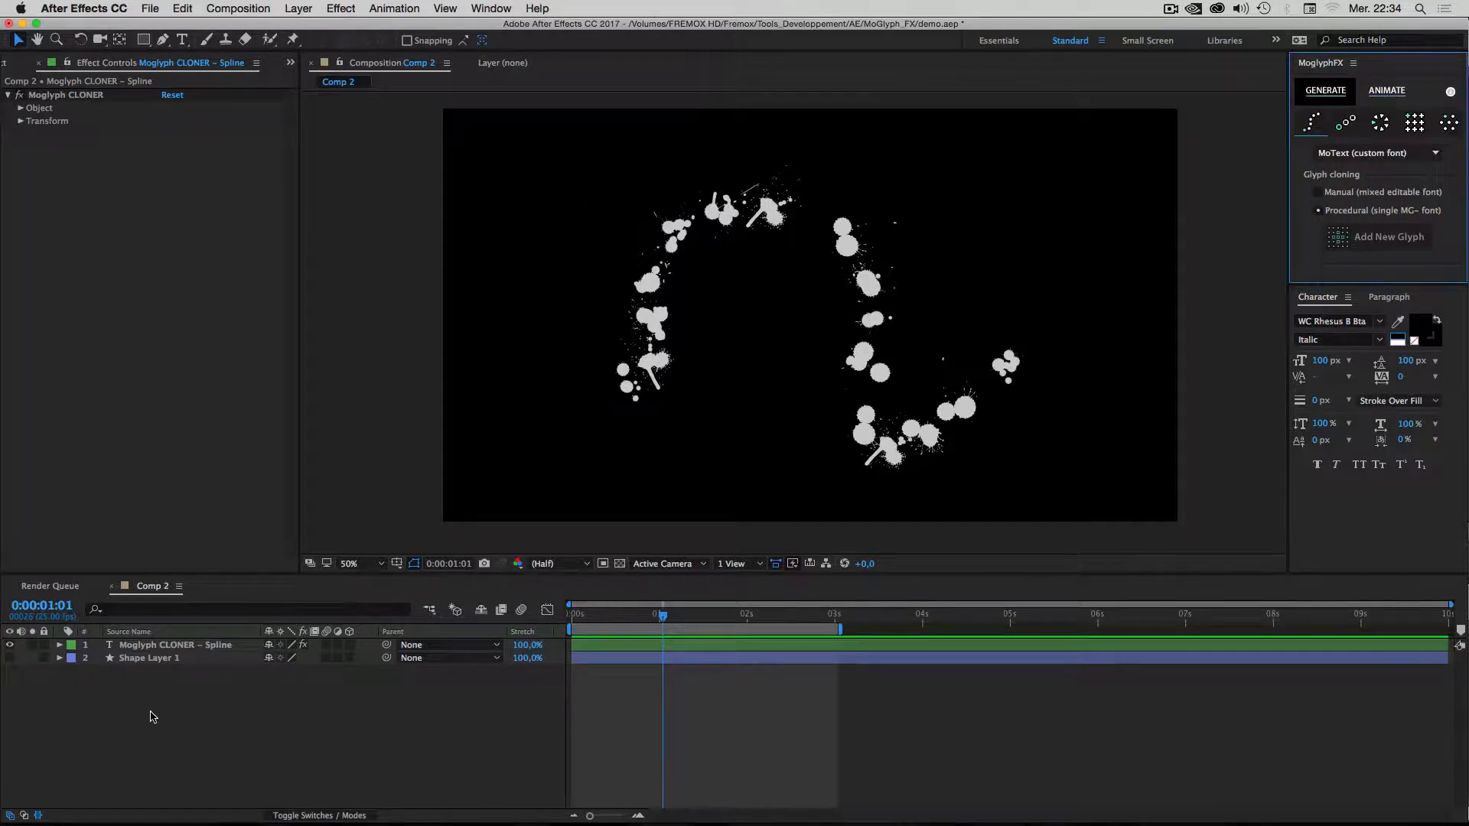
left_click(138, 647)
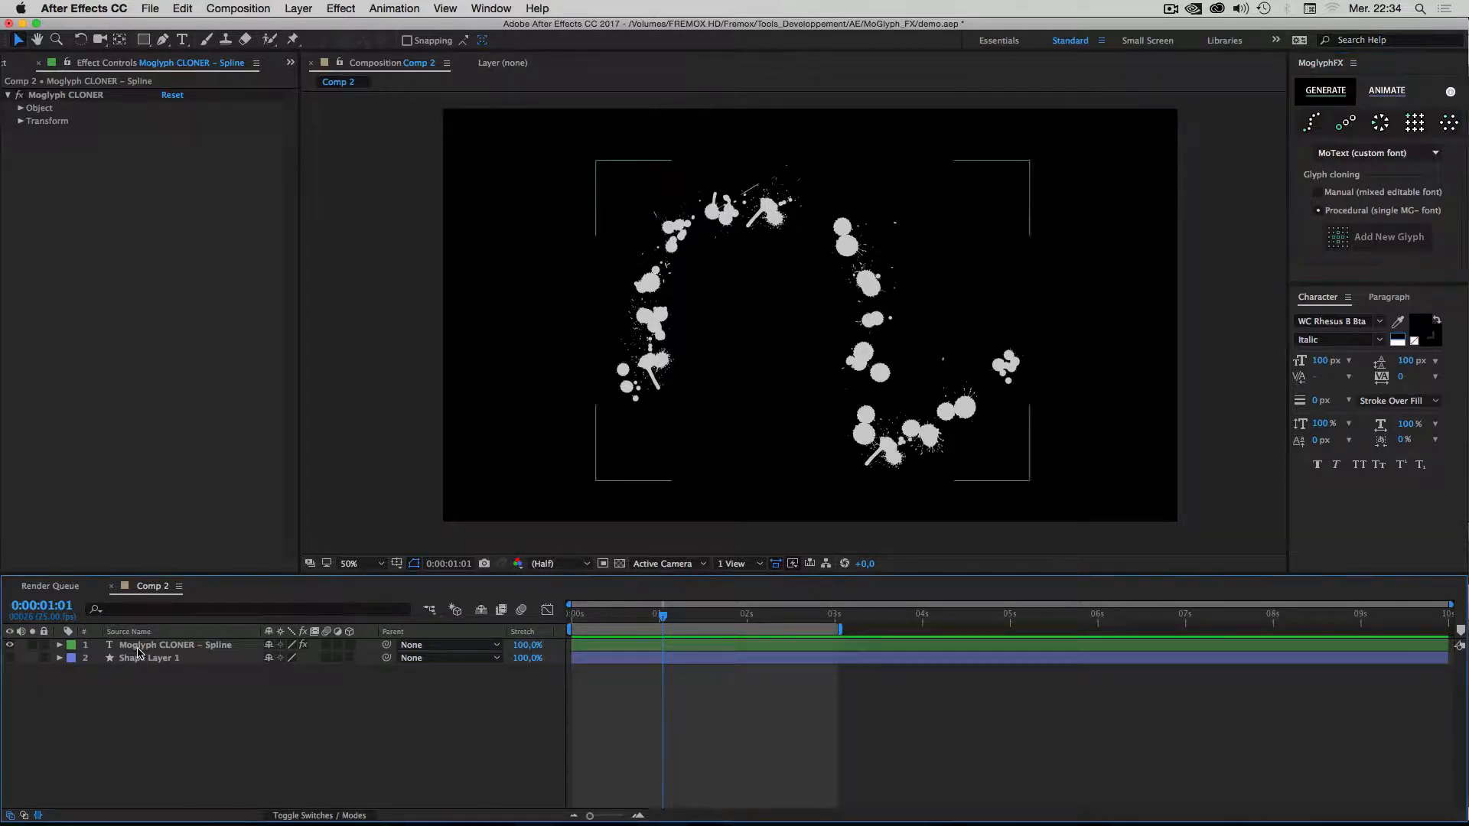
left_click(125, 707)
left_click(146, 648)
left_click(104, 729)
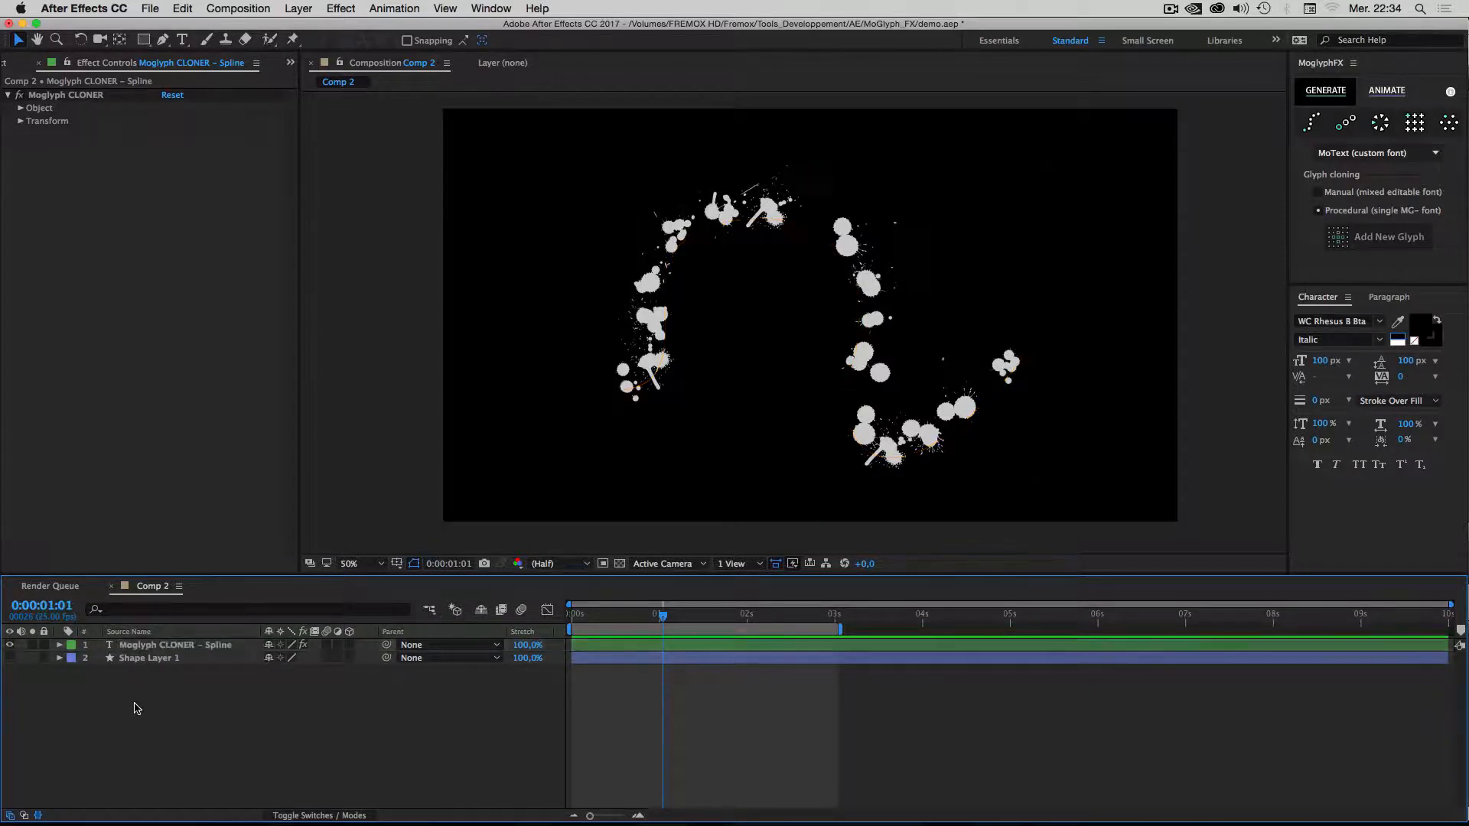
Add a Plain effector to the spline cloner layer.
left_click(150, 650)
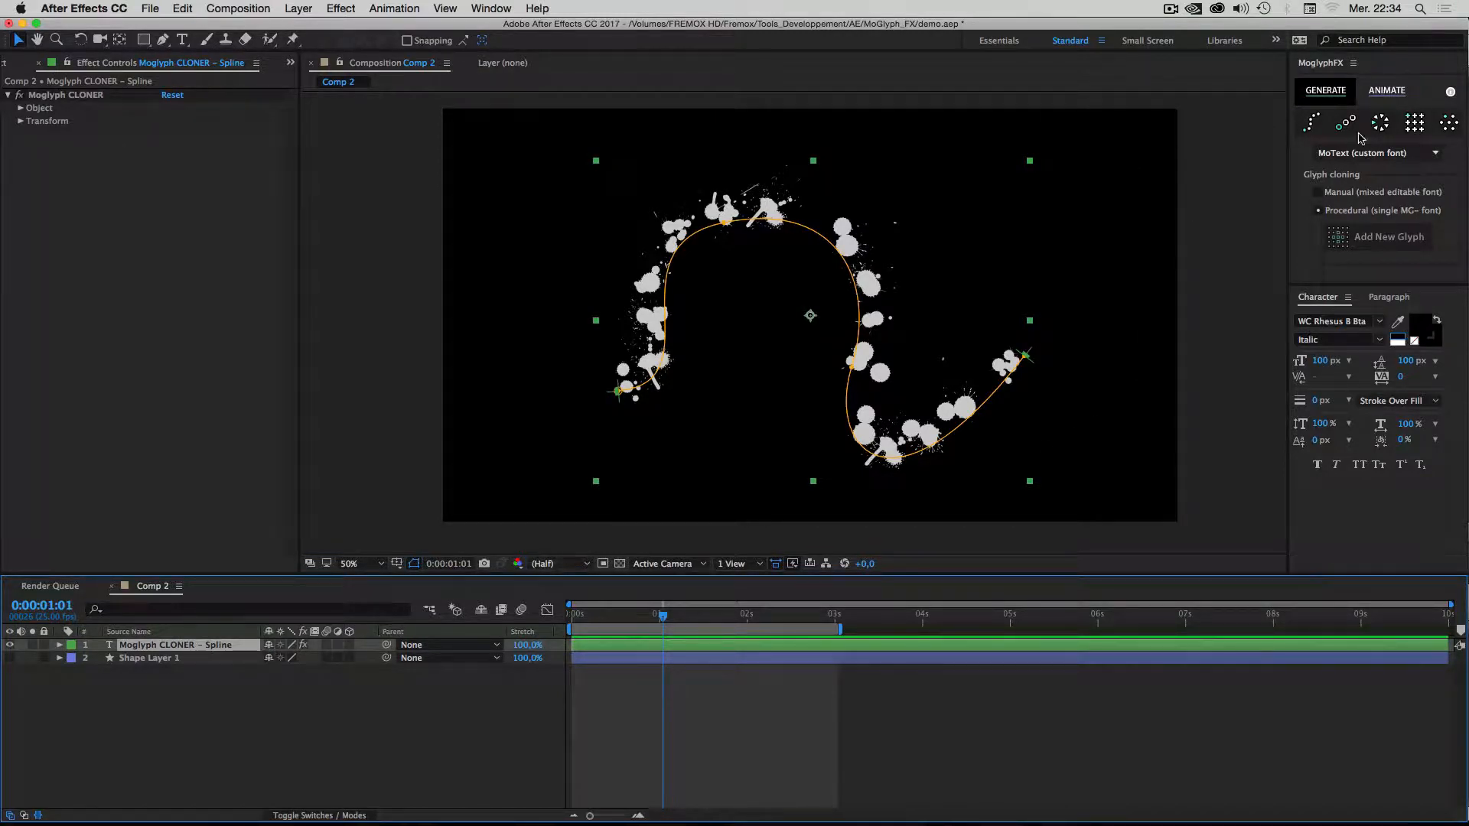
left_click(1391, 92)
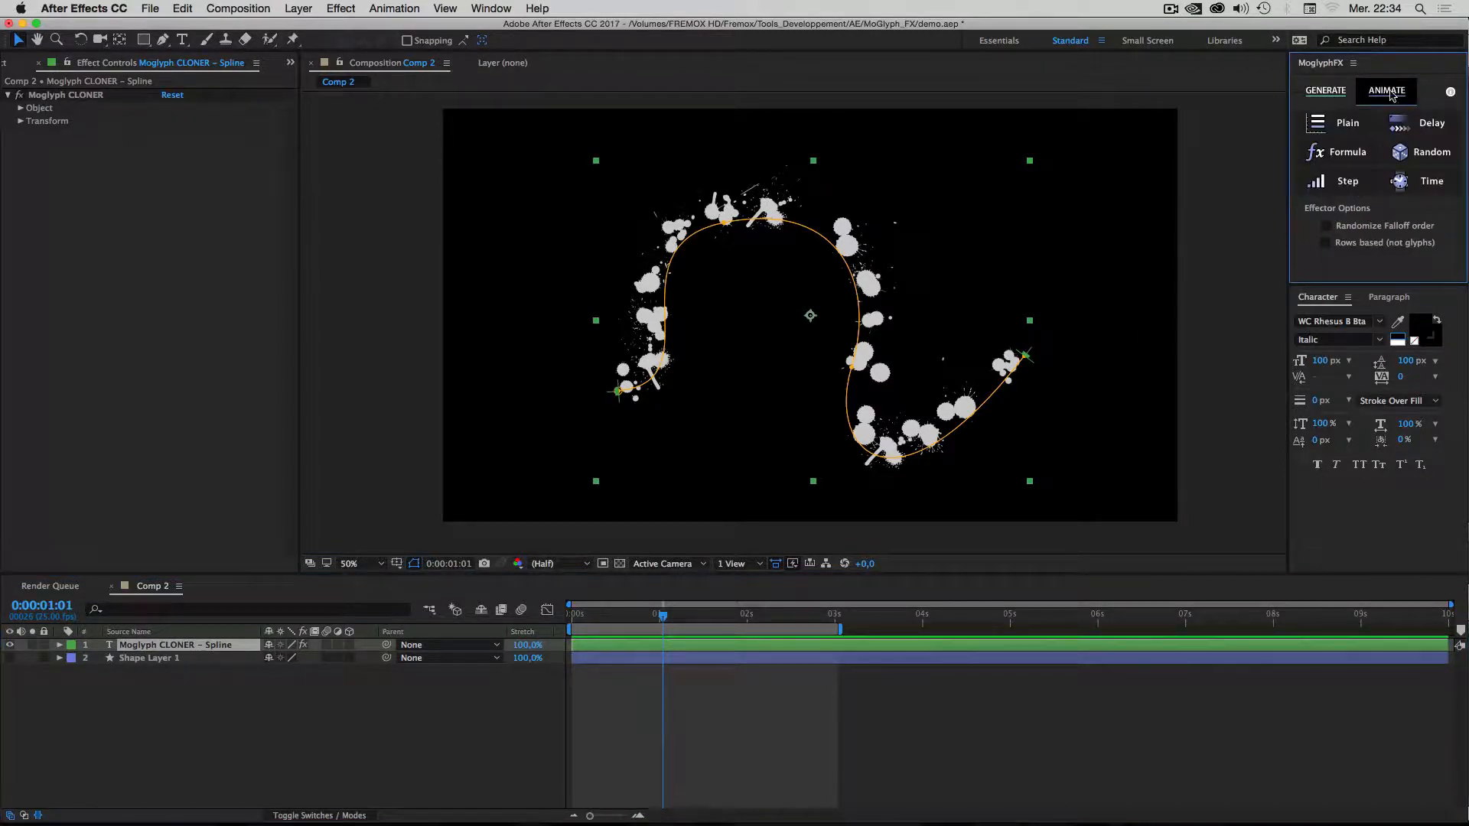
left_click(1350, 124)
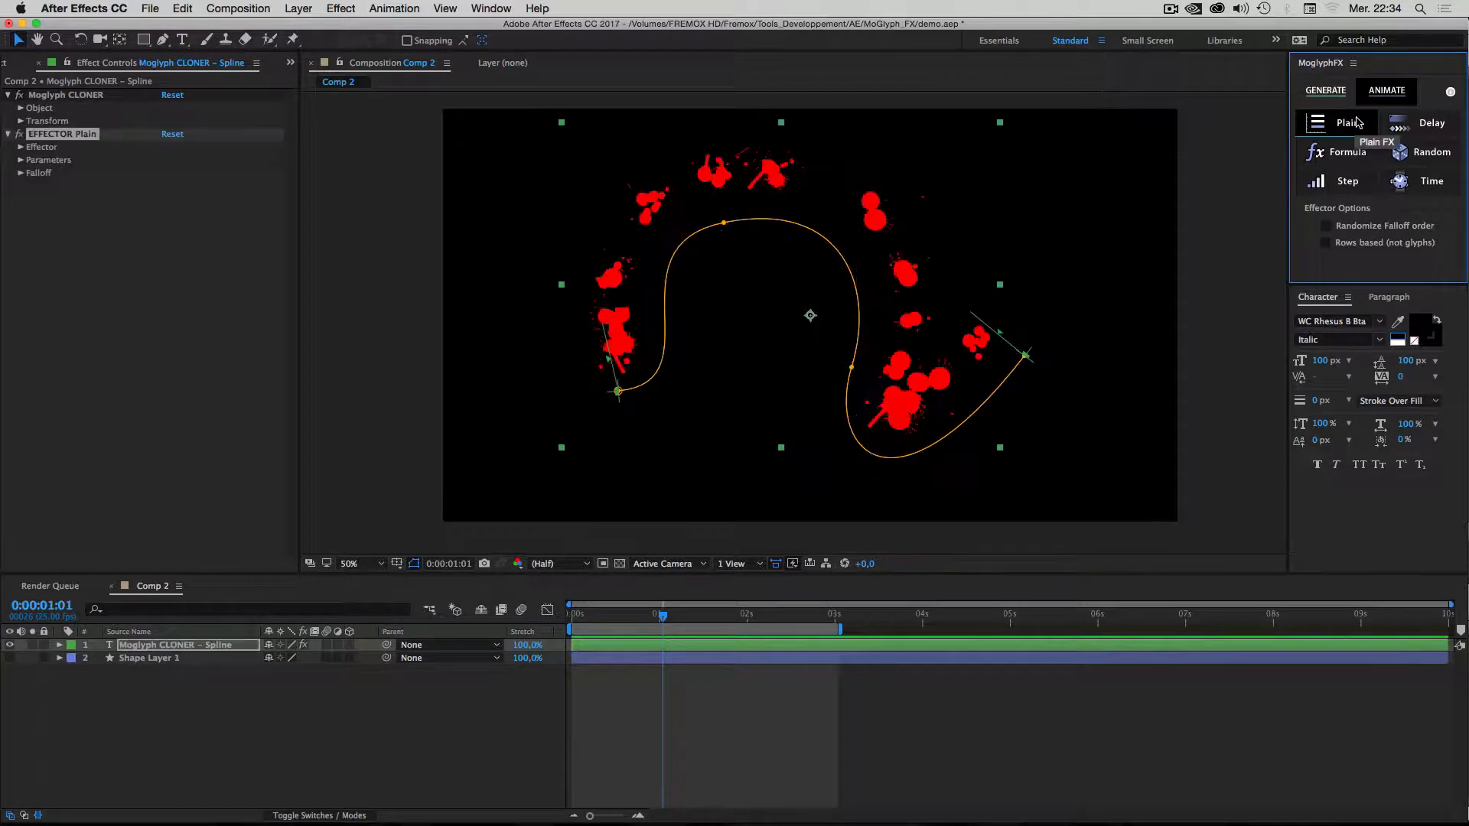
Enable Colors From Cloner in the Plain effector's color parameters.
left_click(19, 174)
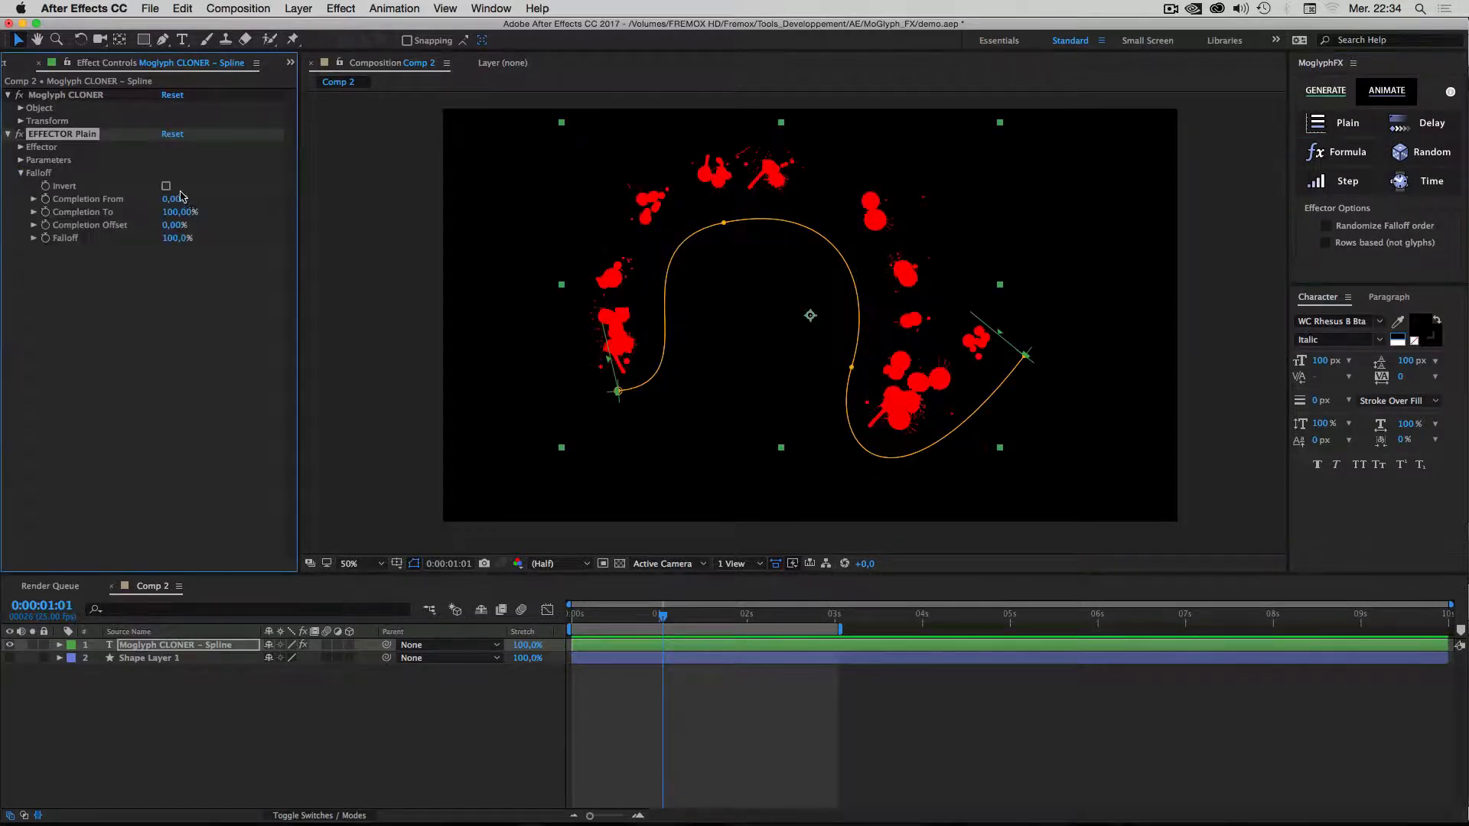
left_click(21, 160)
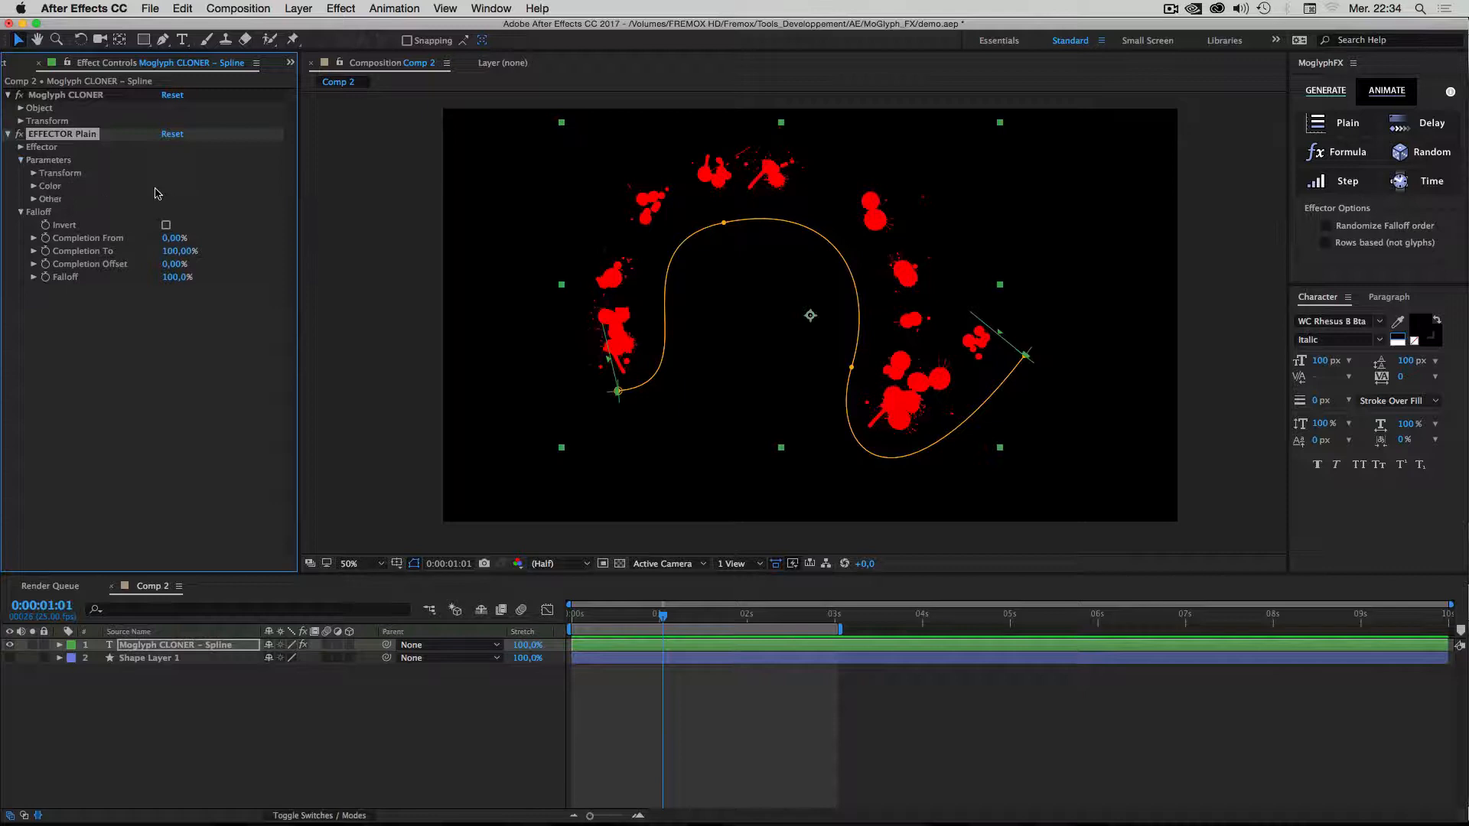
left_click(33, 173)
left_click(34, 173)
left_click(34, 186)
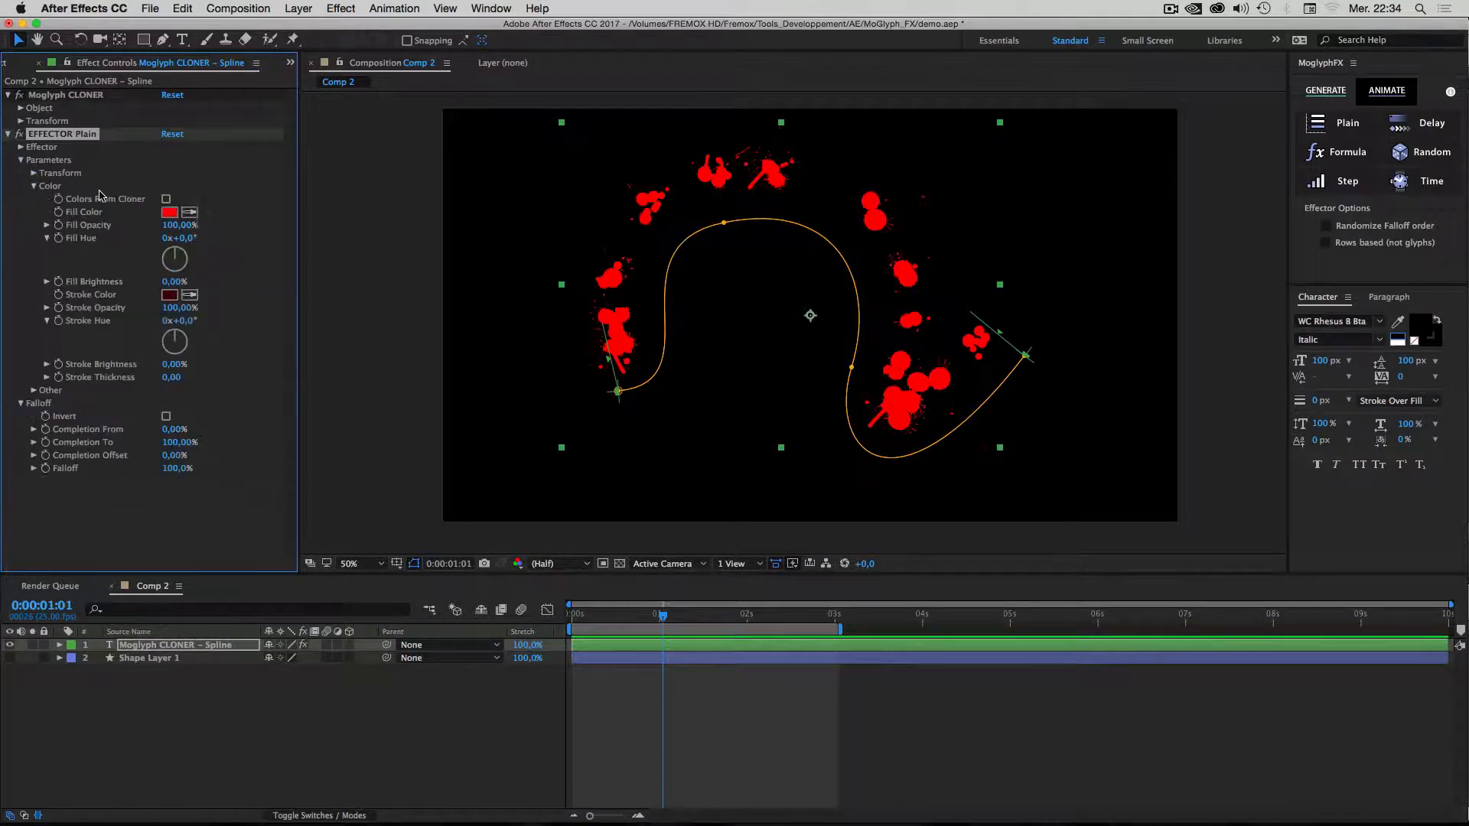
left_click(166, 200)
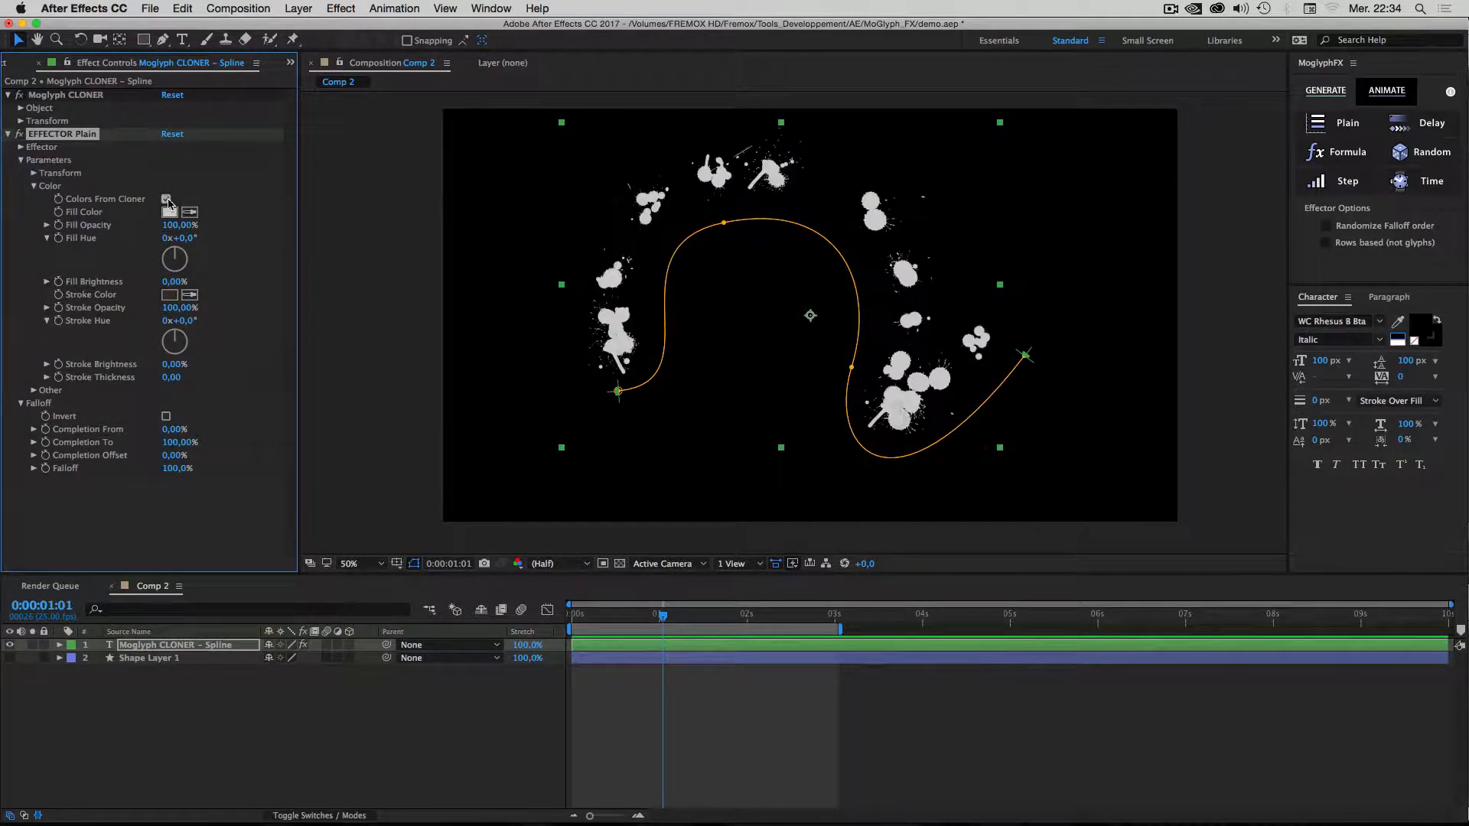
Set the Plain effector's Position.Y to 0 and its Visibility to 0% in the transform parameters.
left_click(33, 173)
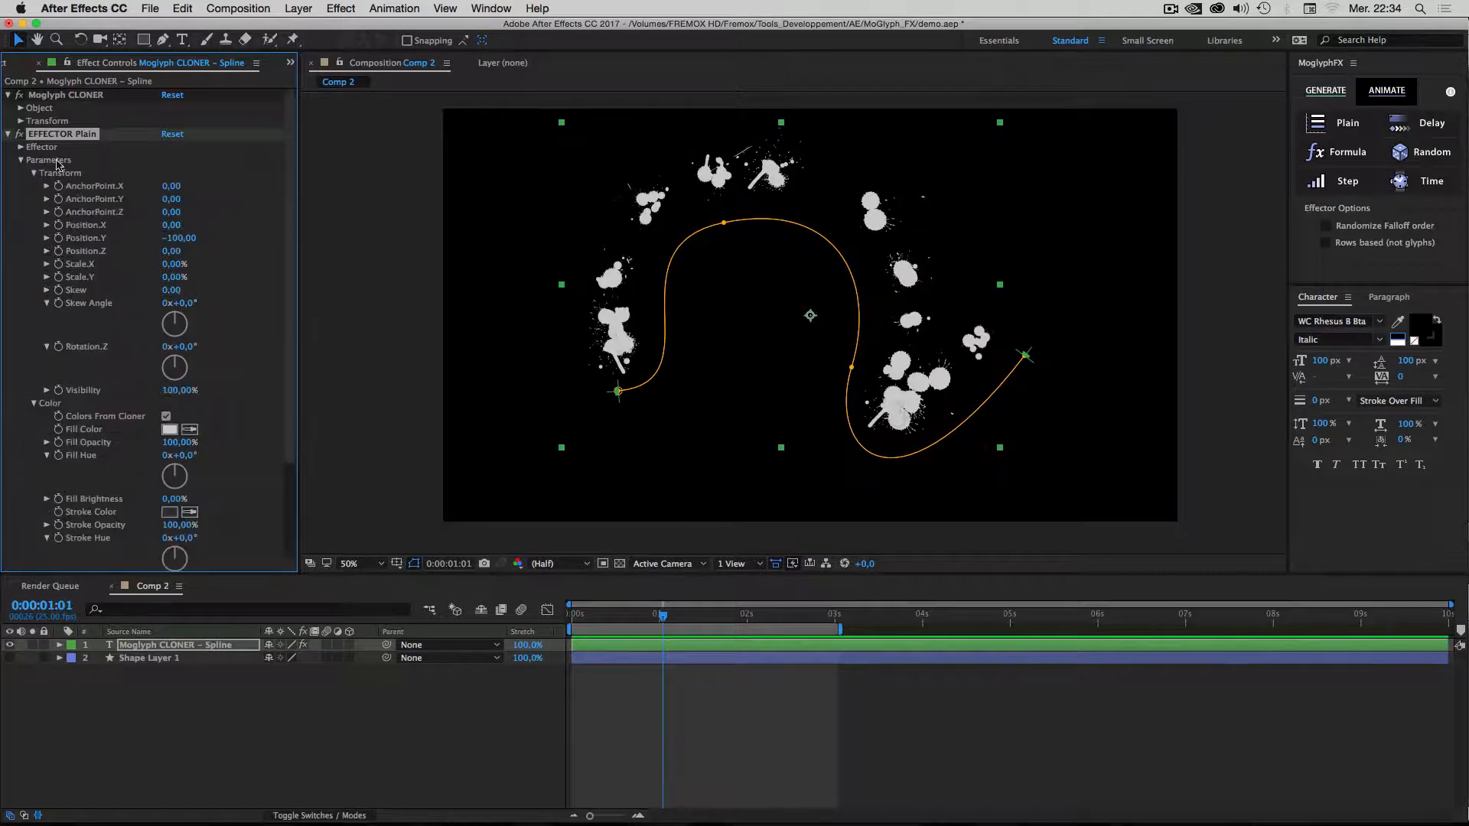
left_click(183, 238)
type("0")
key("Return")
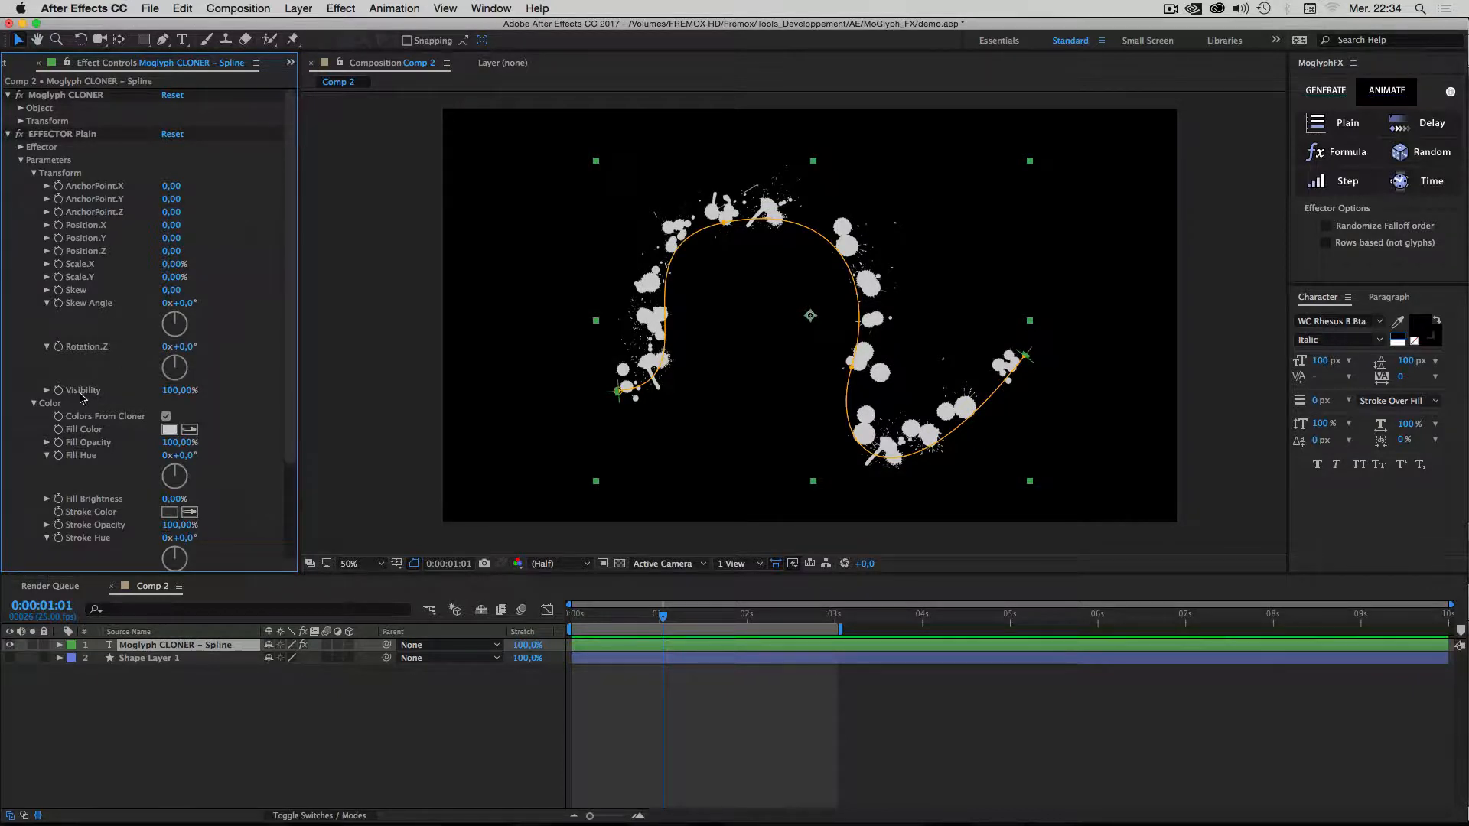
left_click(188, 390)
type("0")
key("Return")
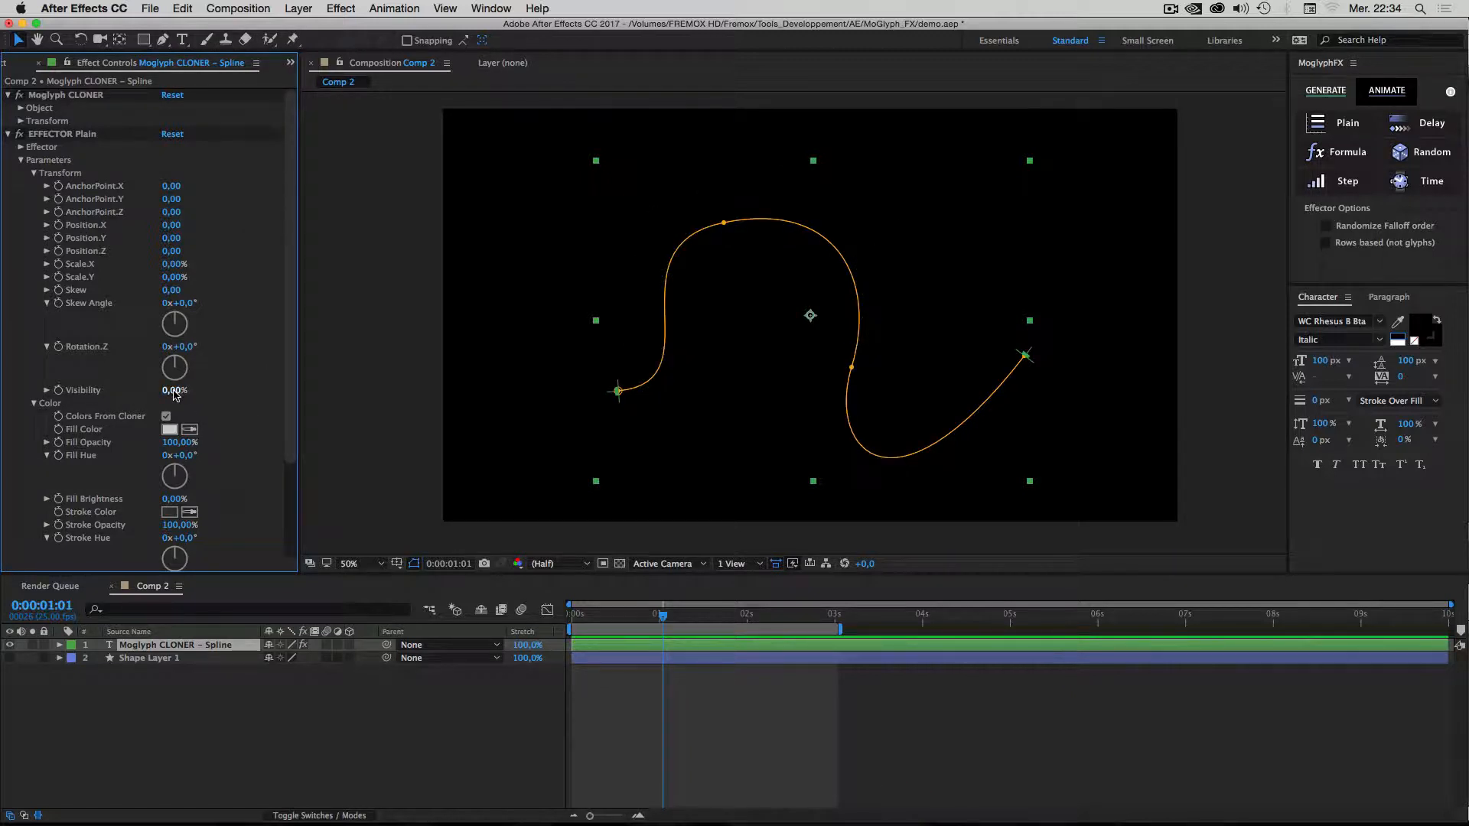
Keyframe the Plain effector's Completion From at 0%, set it to 100% at 0:00:02:08, and preview the animation.
left_click(20, 161)
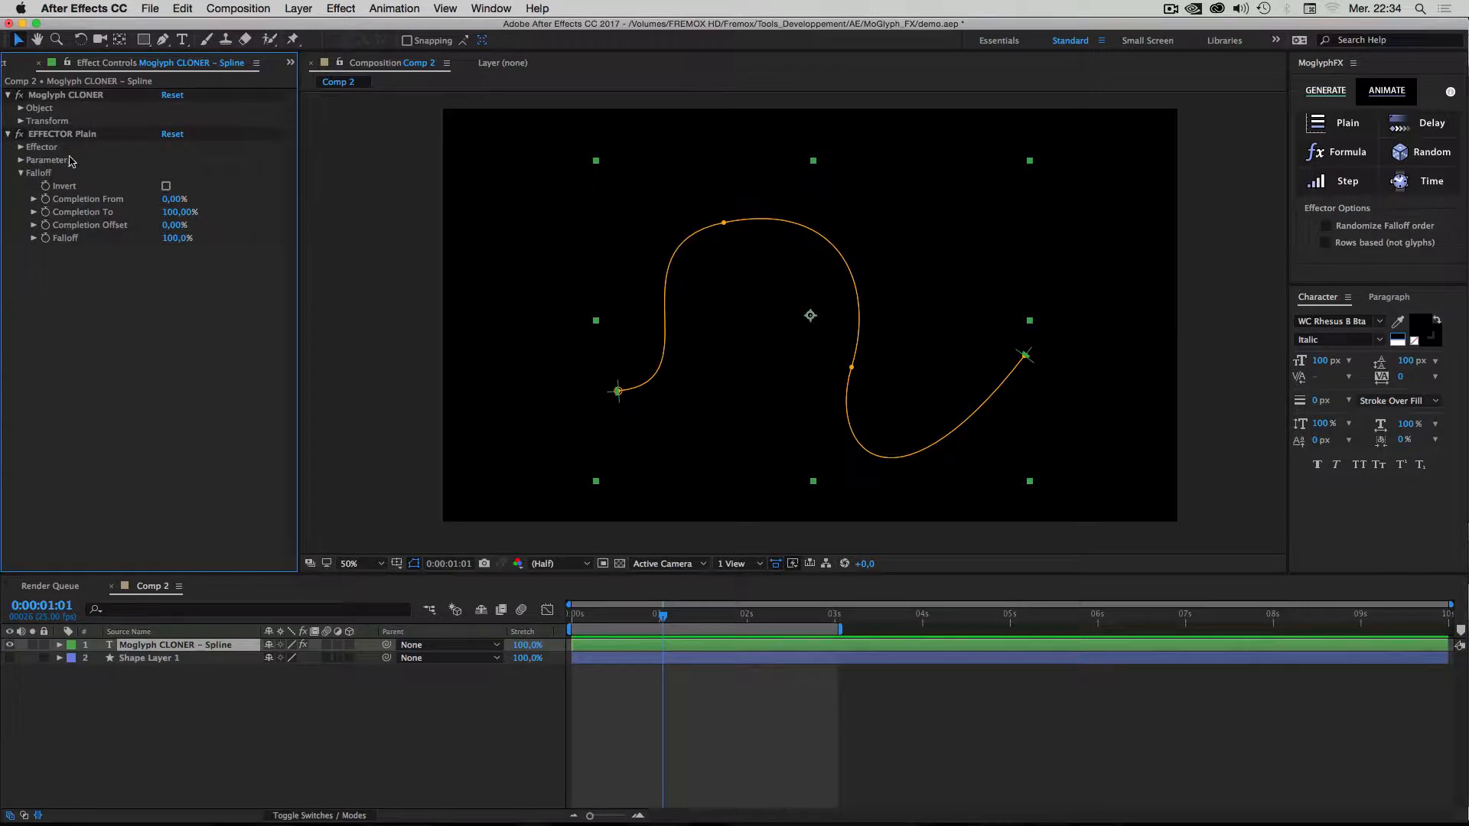
left_click_drag(174, 199, 143, 199)
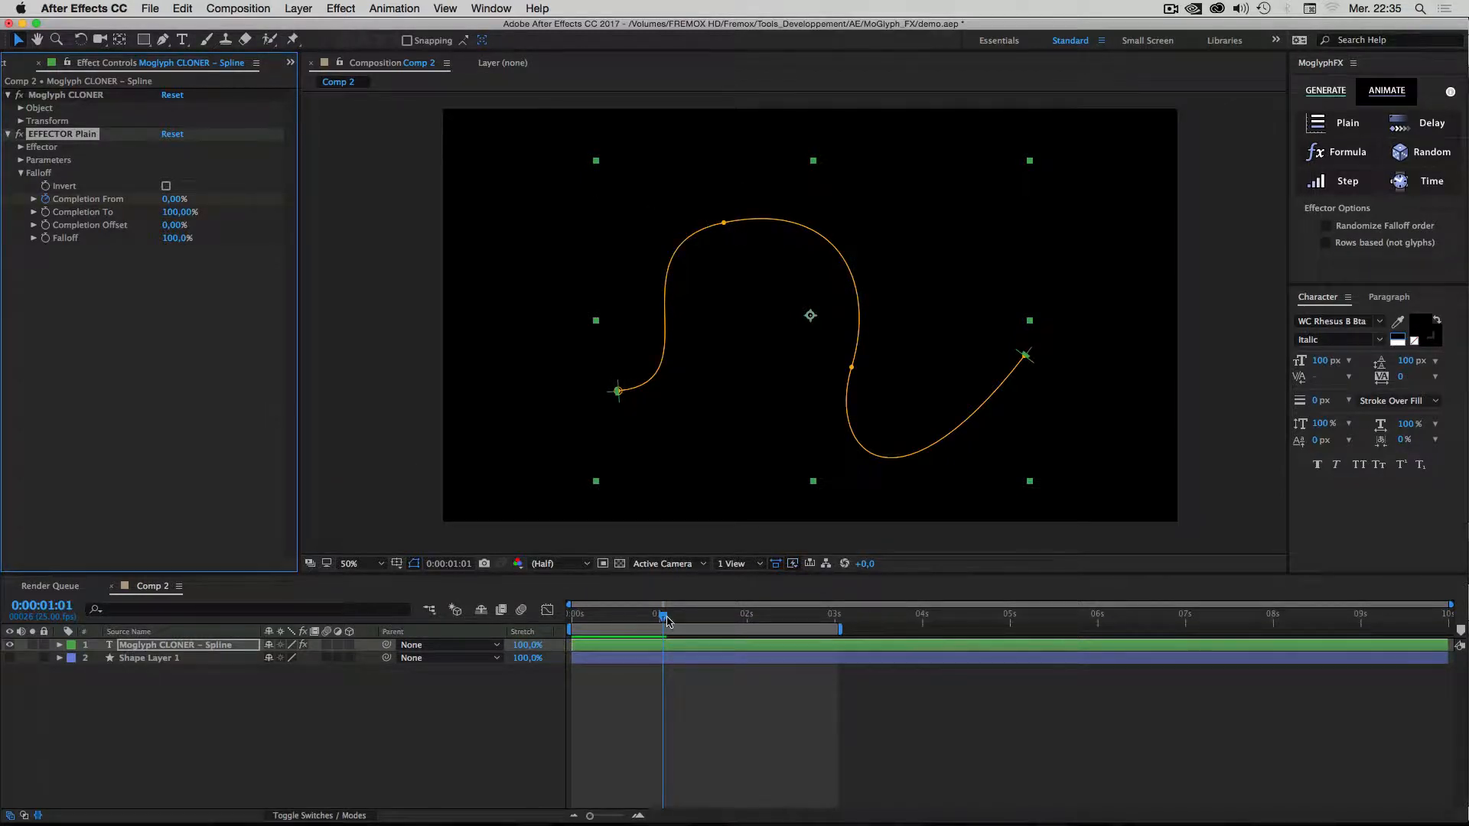
left_click(797, 619)
left_click(776, 620)
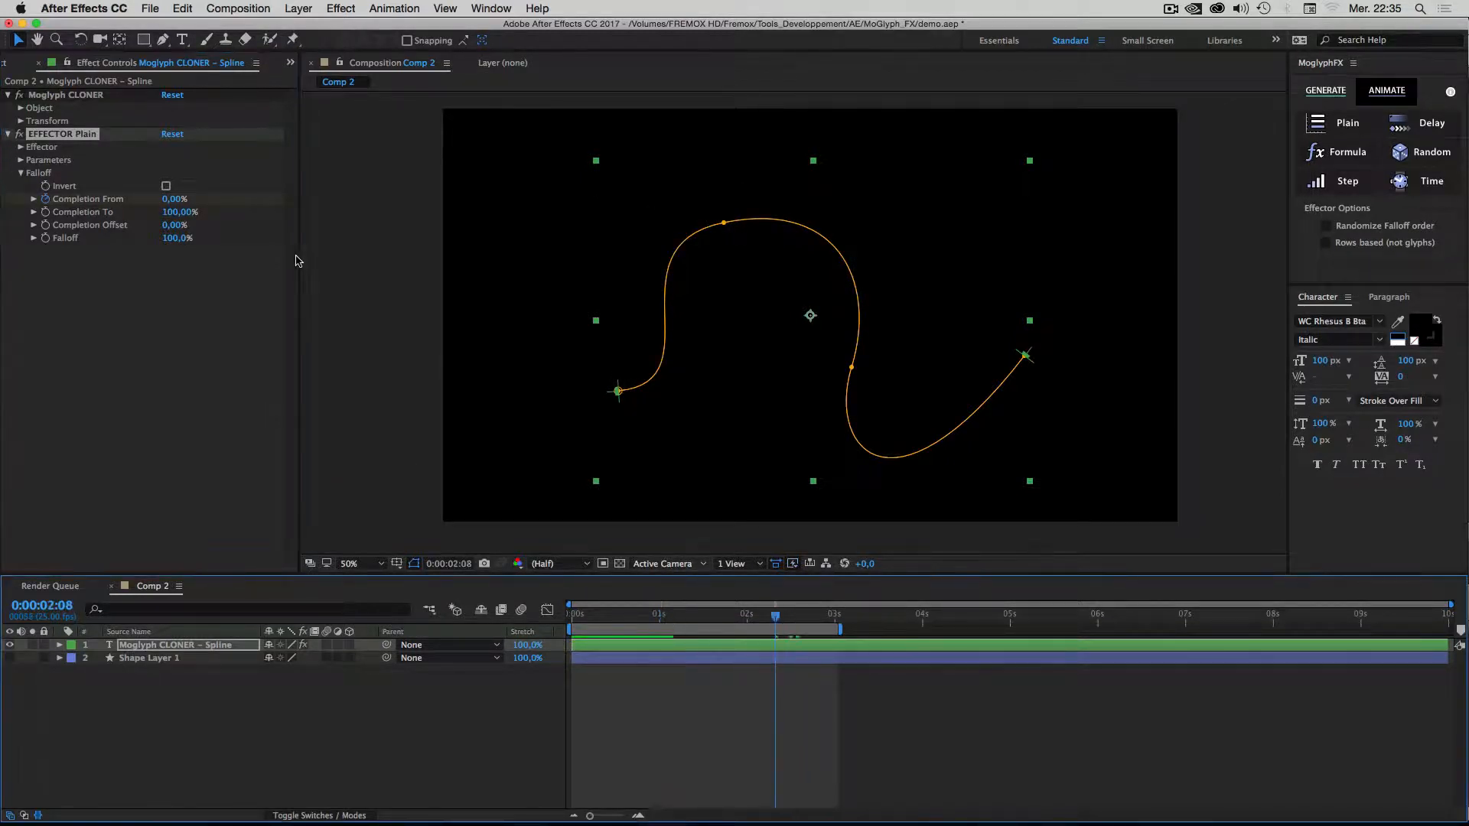
left_click(176, 199)
type("100")
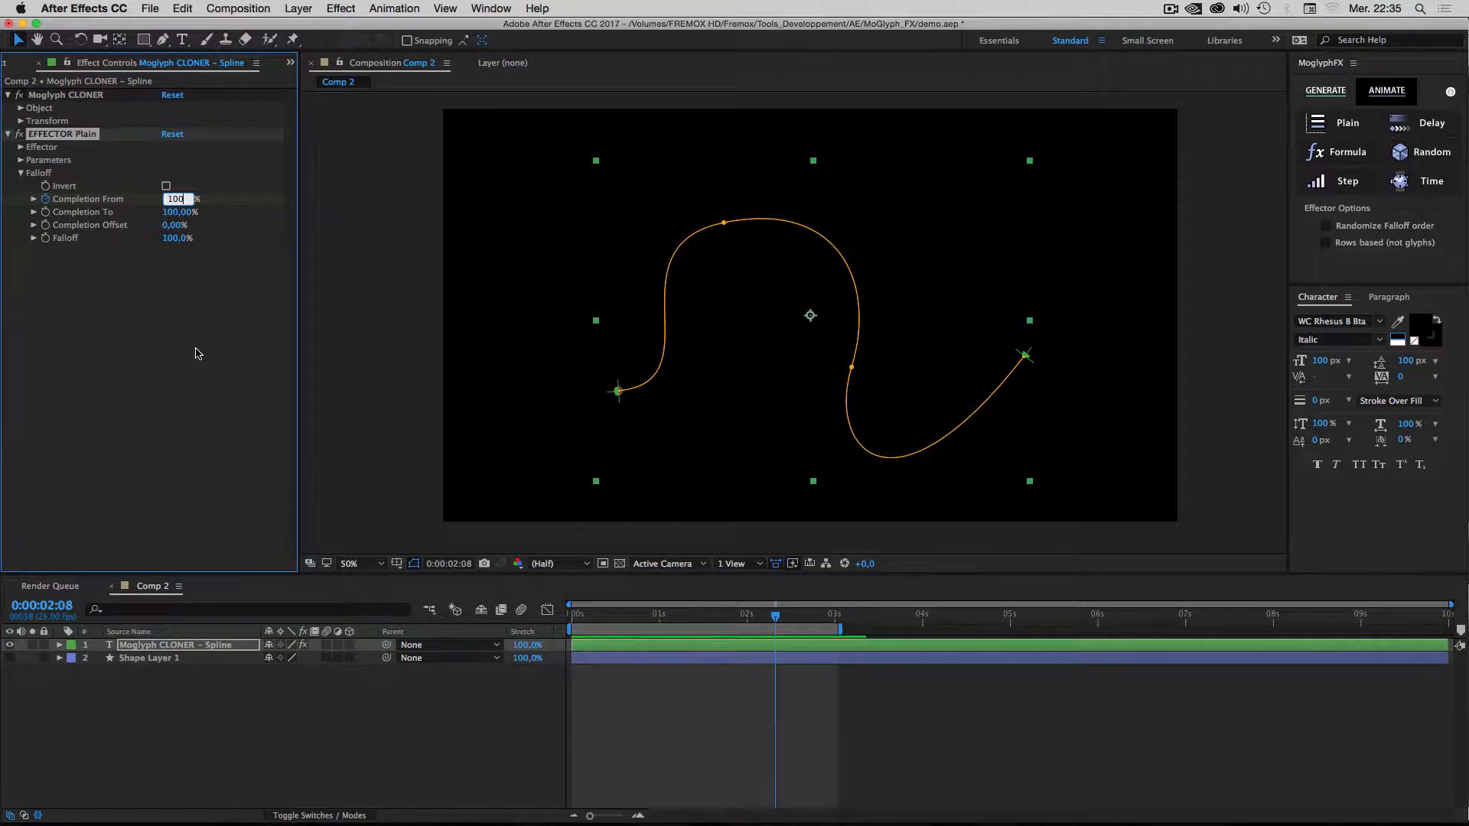
key("Return")
key("space")
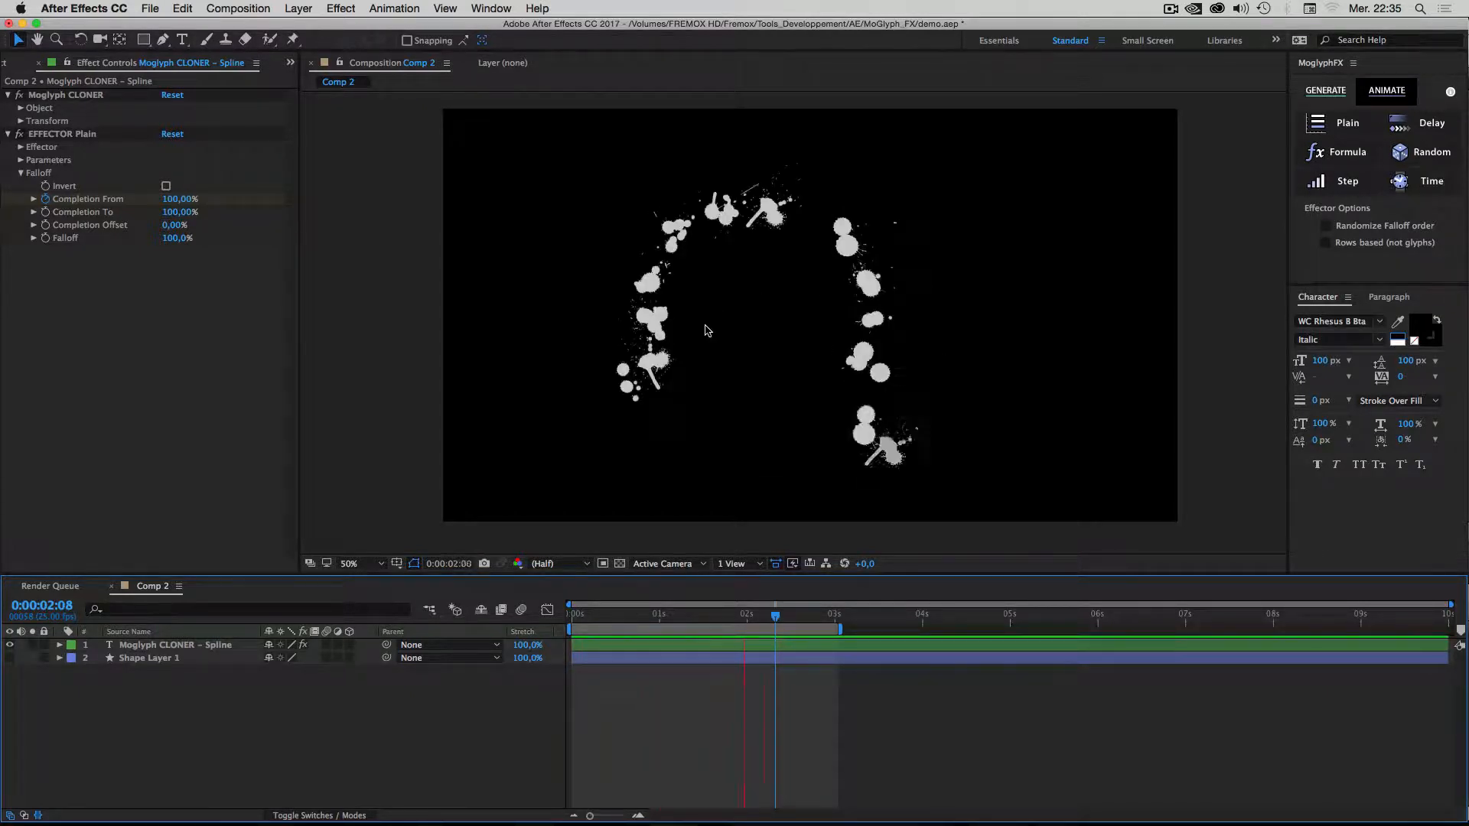
key("space")
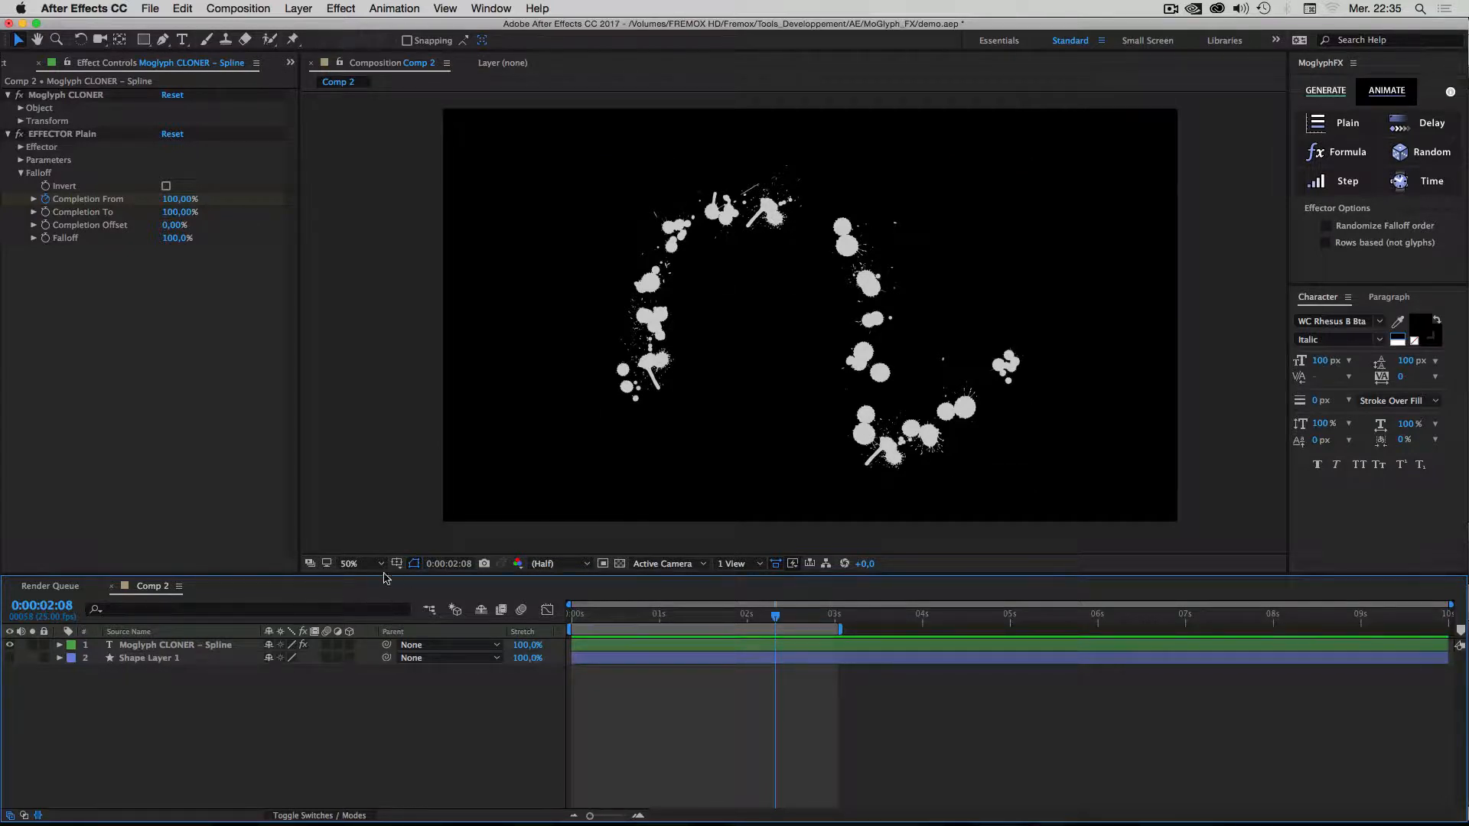
Place Shape Layer 1 above the cloner, reshape the curve at its start and upper points with it shown, and hide it again.
left_click(148, 662)
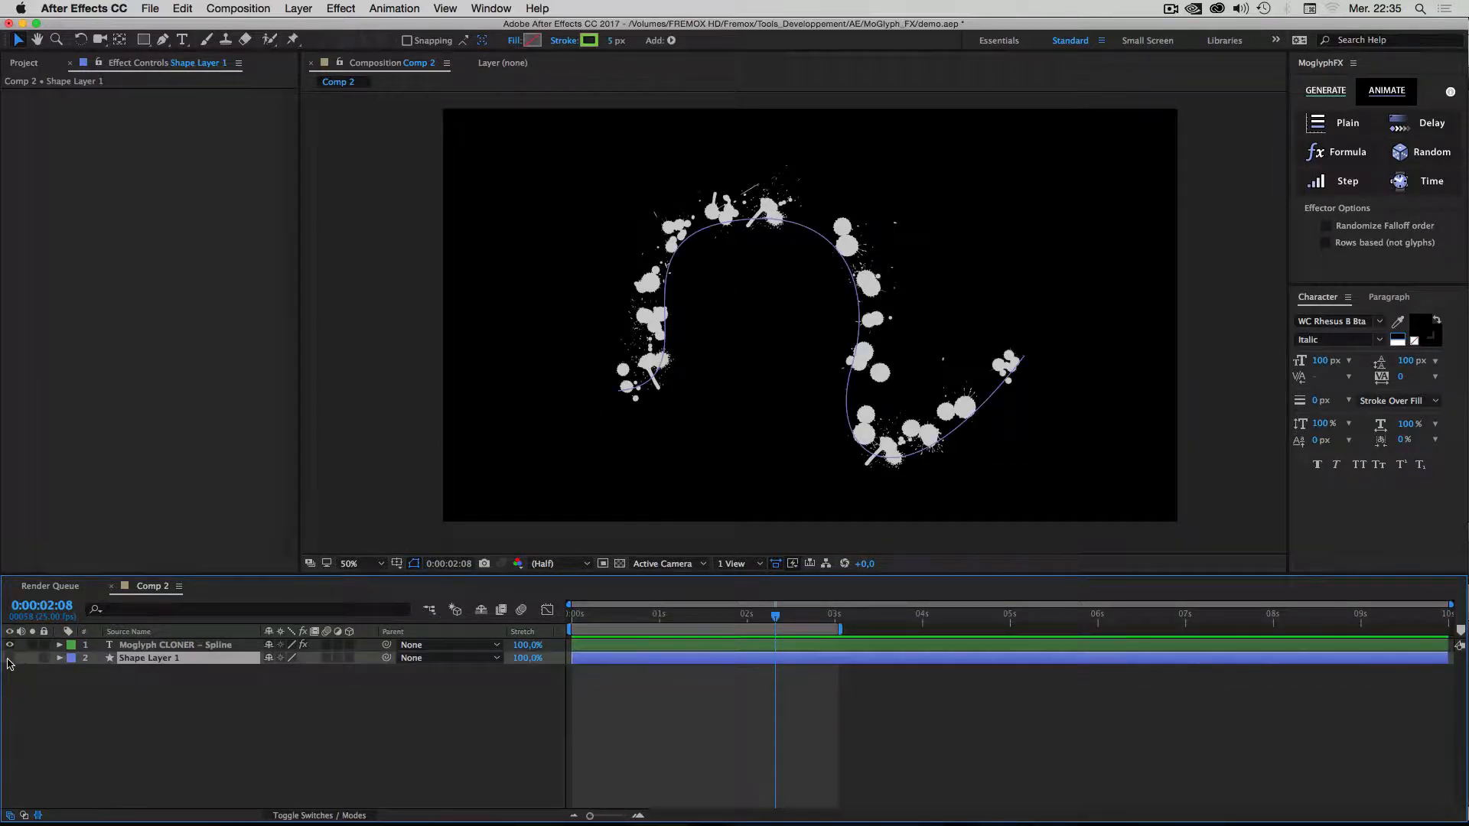
left_click_drag(150, 660, 152, 645)
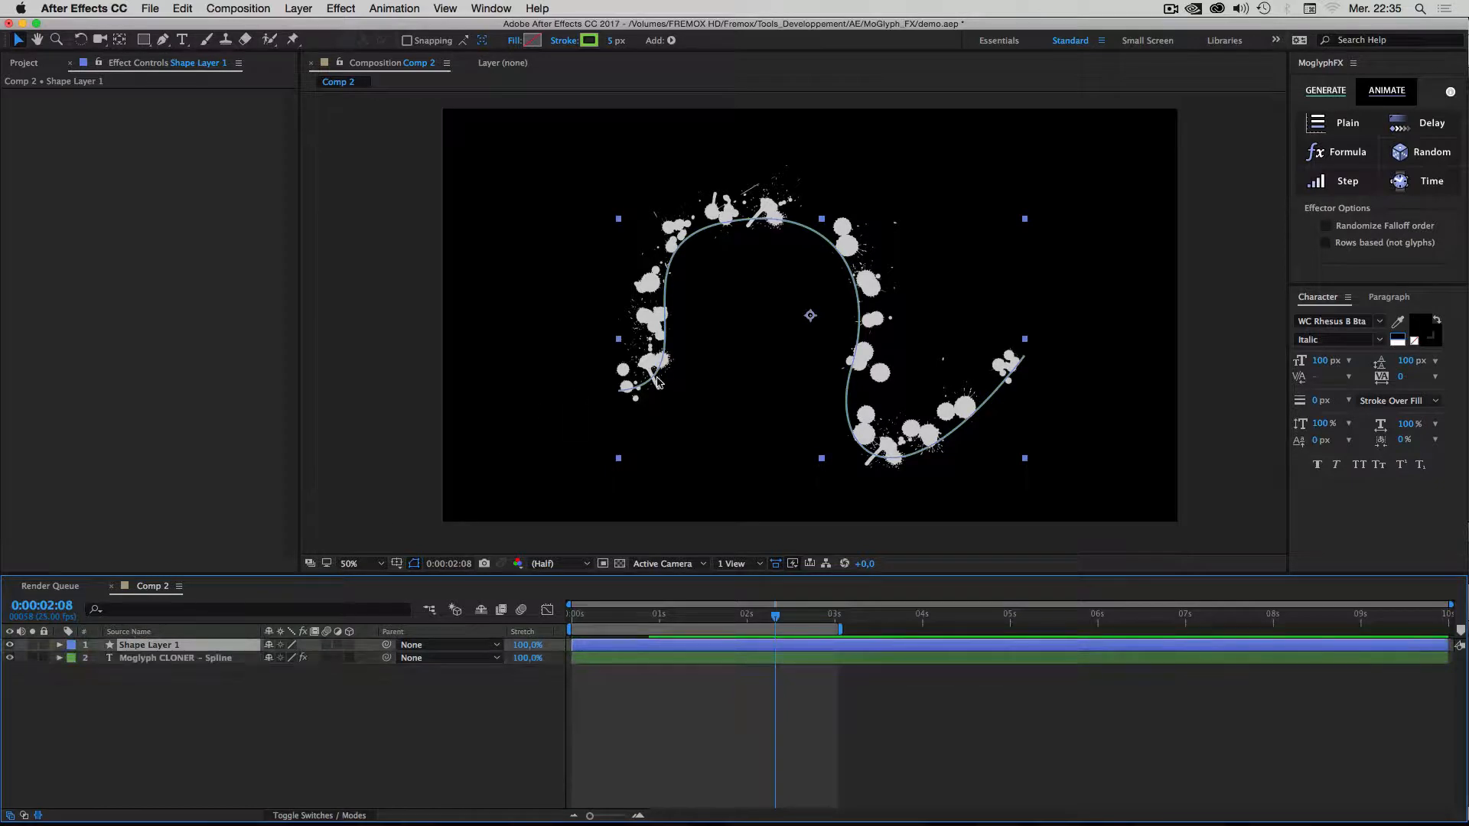
left_click_drag(622, 390, 536, 307)
left_click_drag(634, 297, 638, 337)
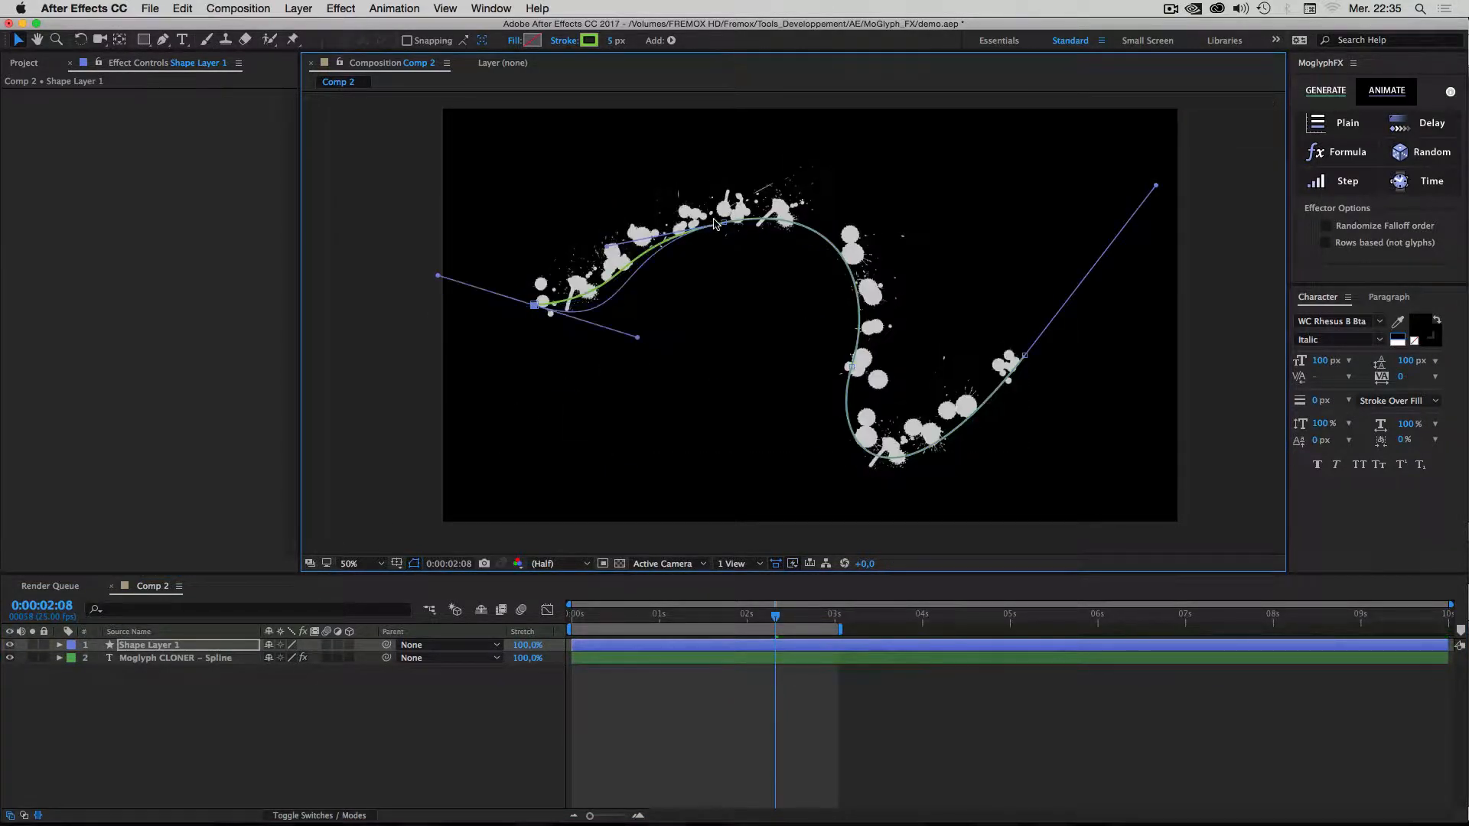
left_click_drag(724, 223, 765, 194)
left_click_drag(880, 170, 829, 222)
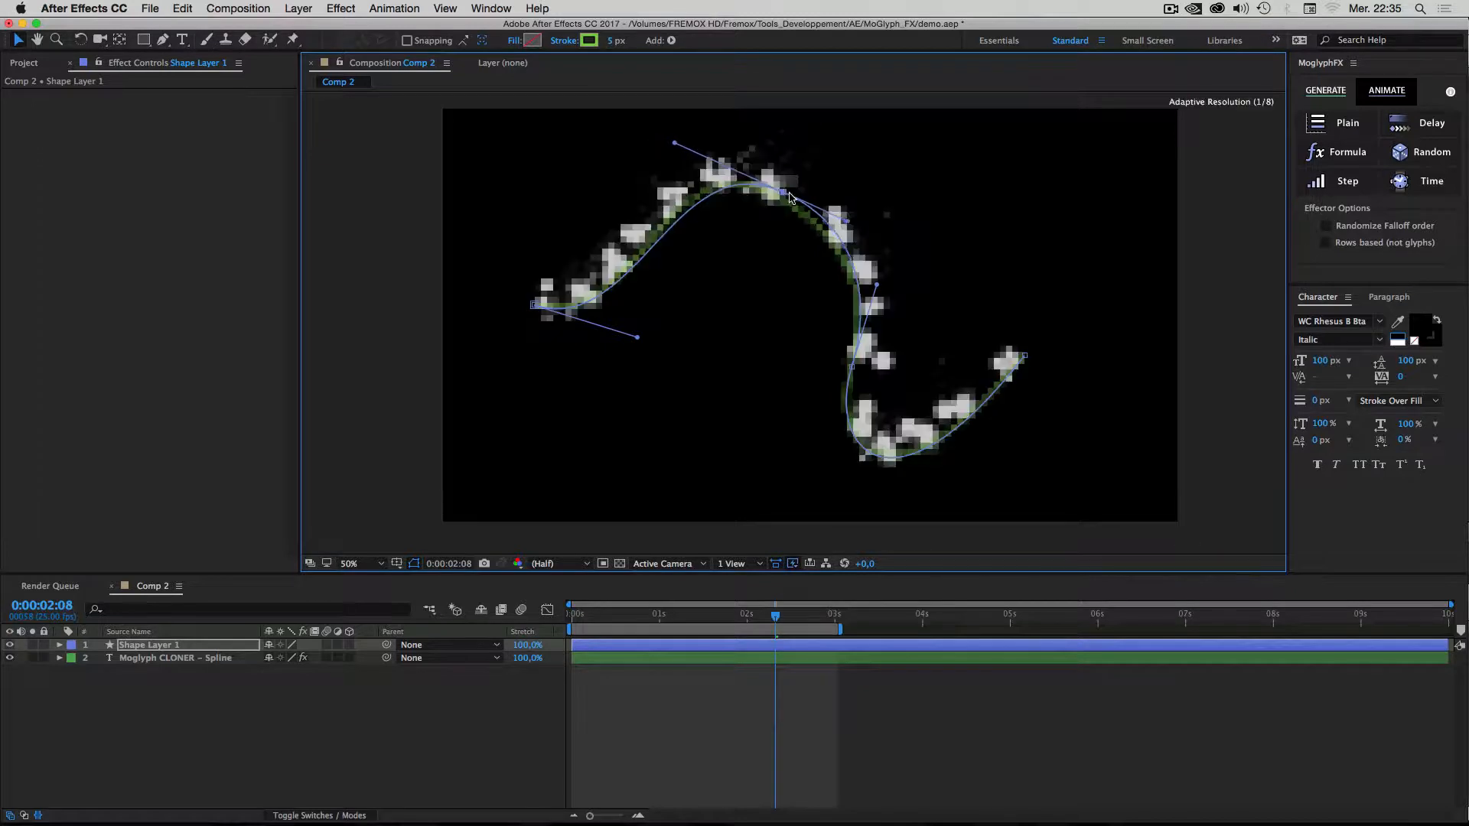
left_click(83, 658)
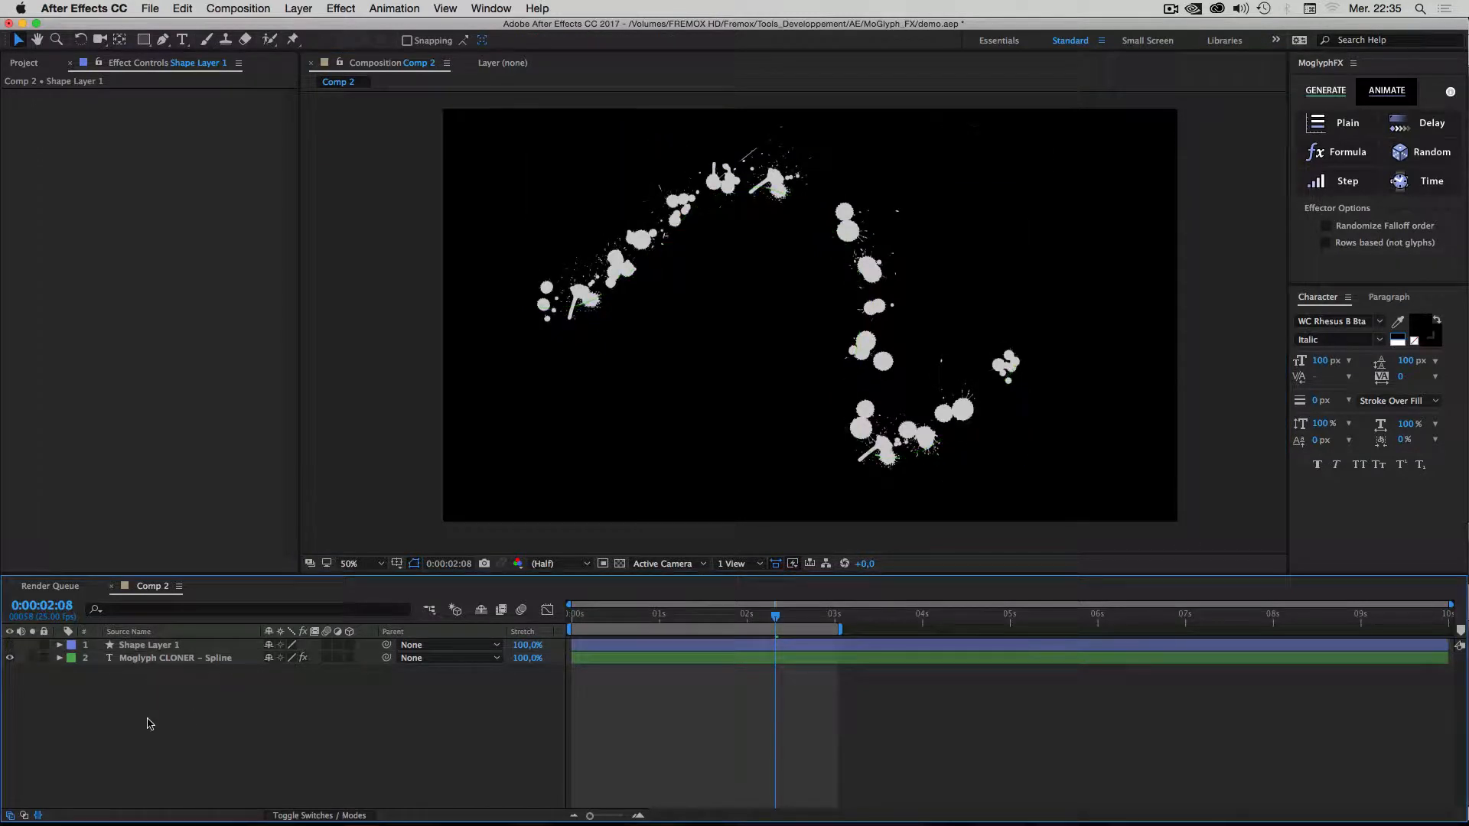
left_click(1373, 128)
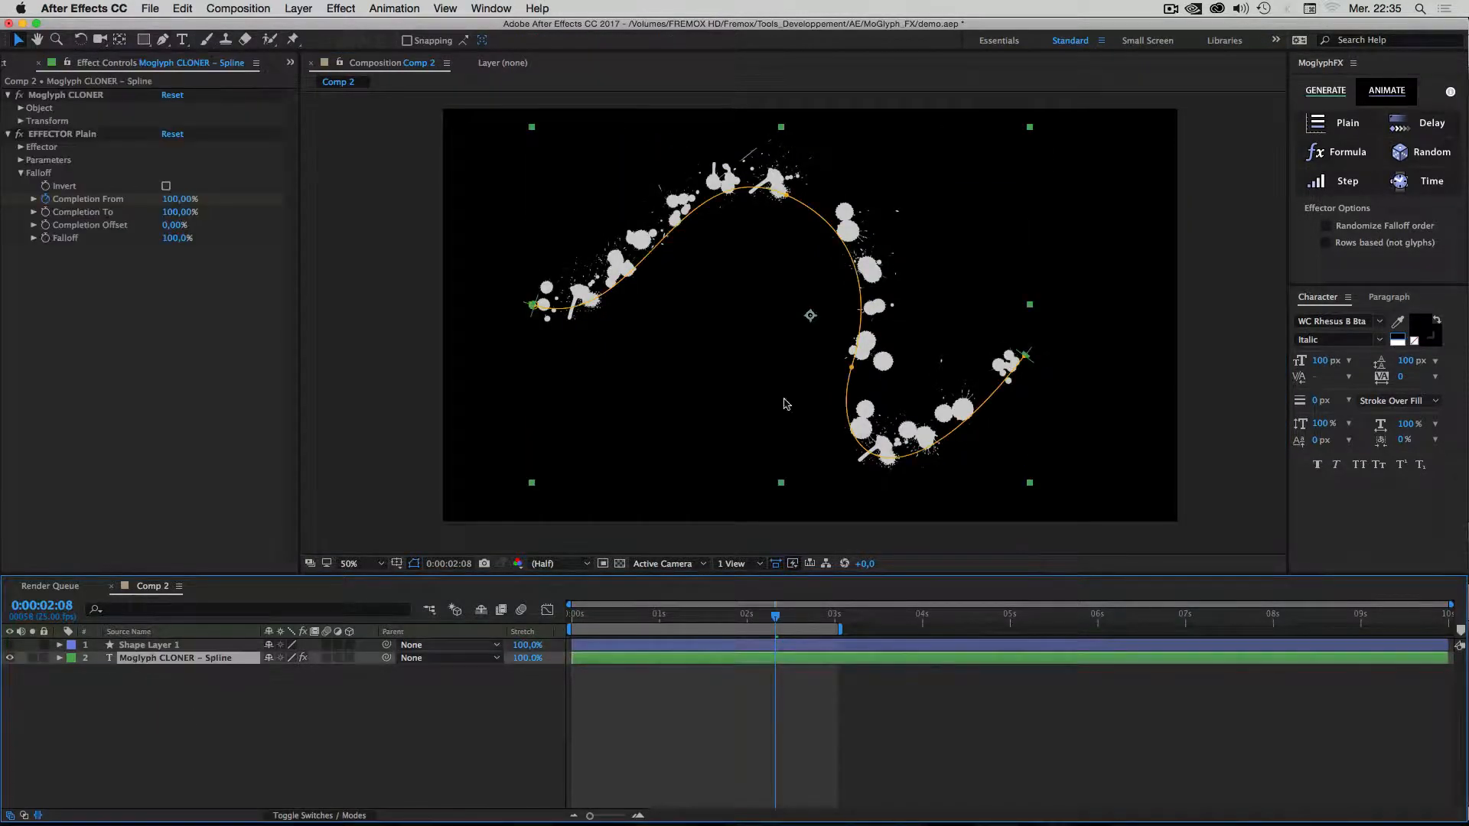
left_click(1325, 90)
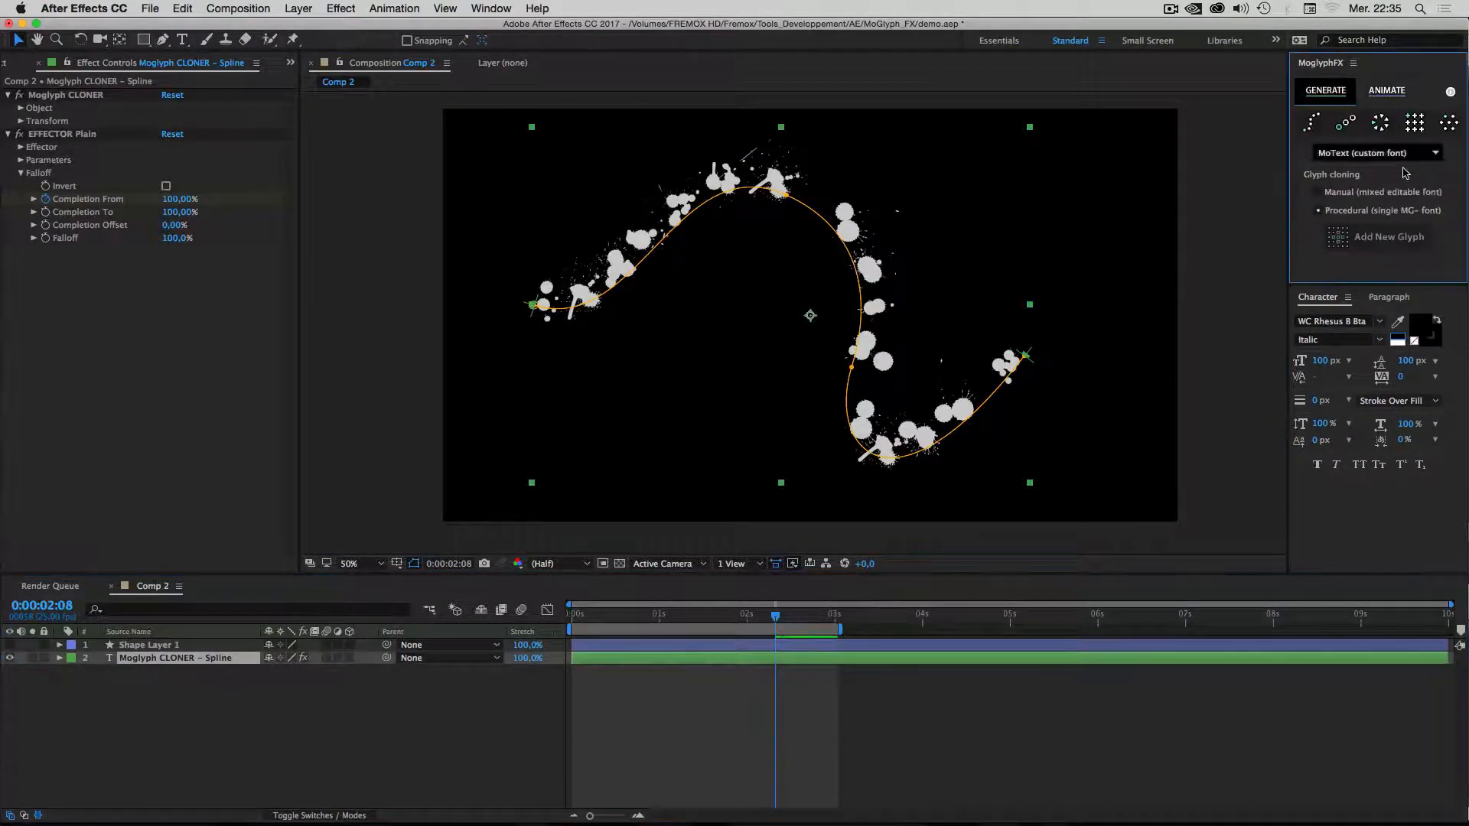
left_click(1314, 322)
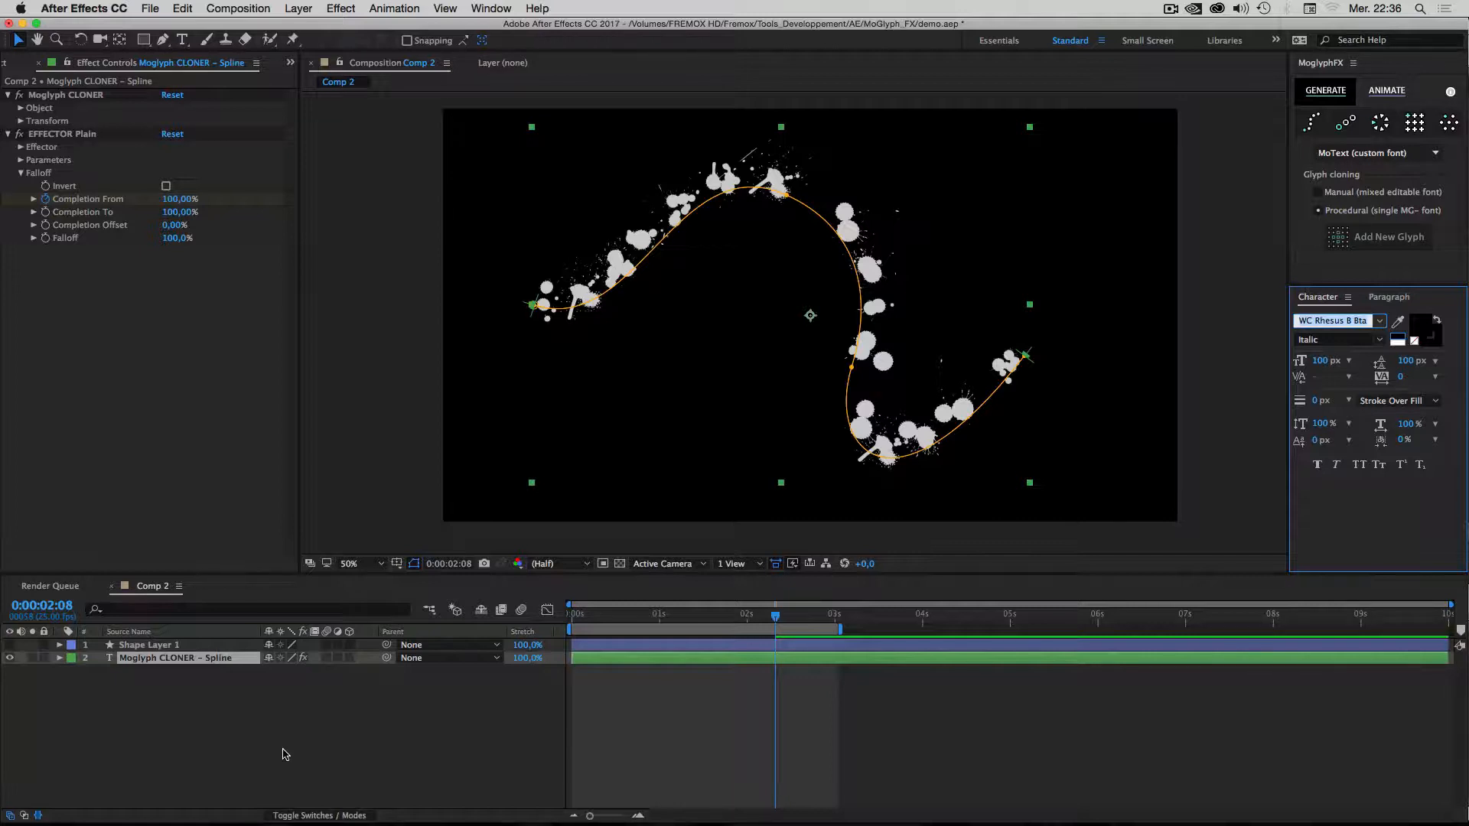
left_click(296, 701)
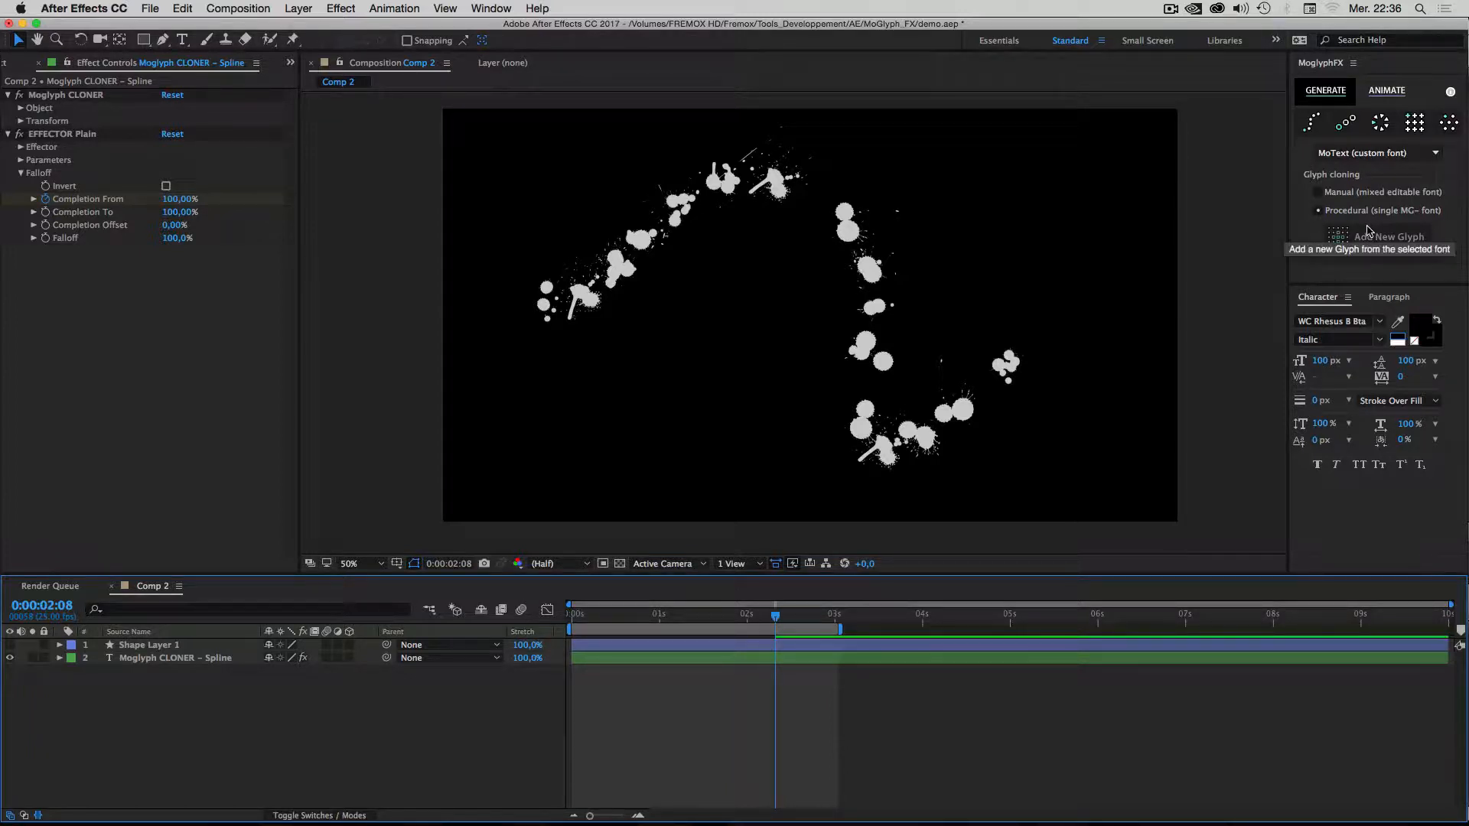
Delete several characters from the spline cloner's text and enter "sdfsdfsdf" in their place.
double_click(140, 661)
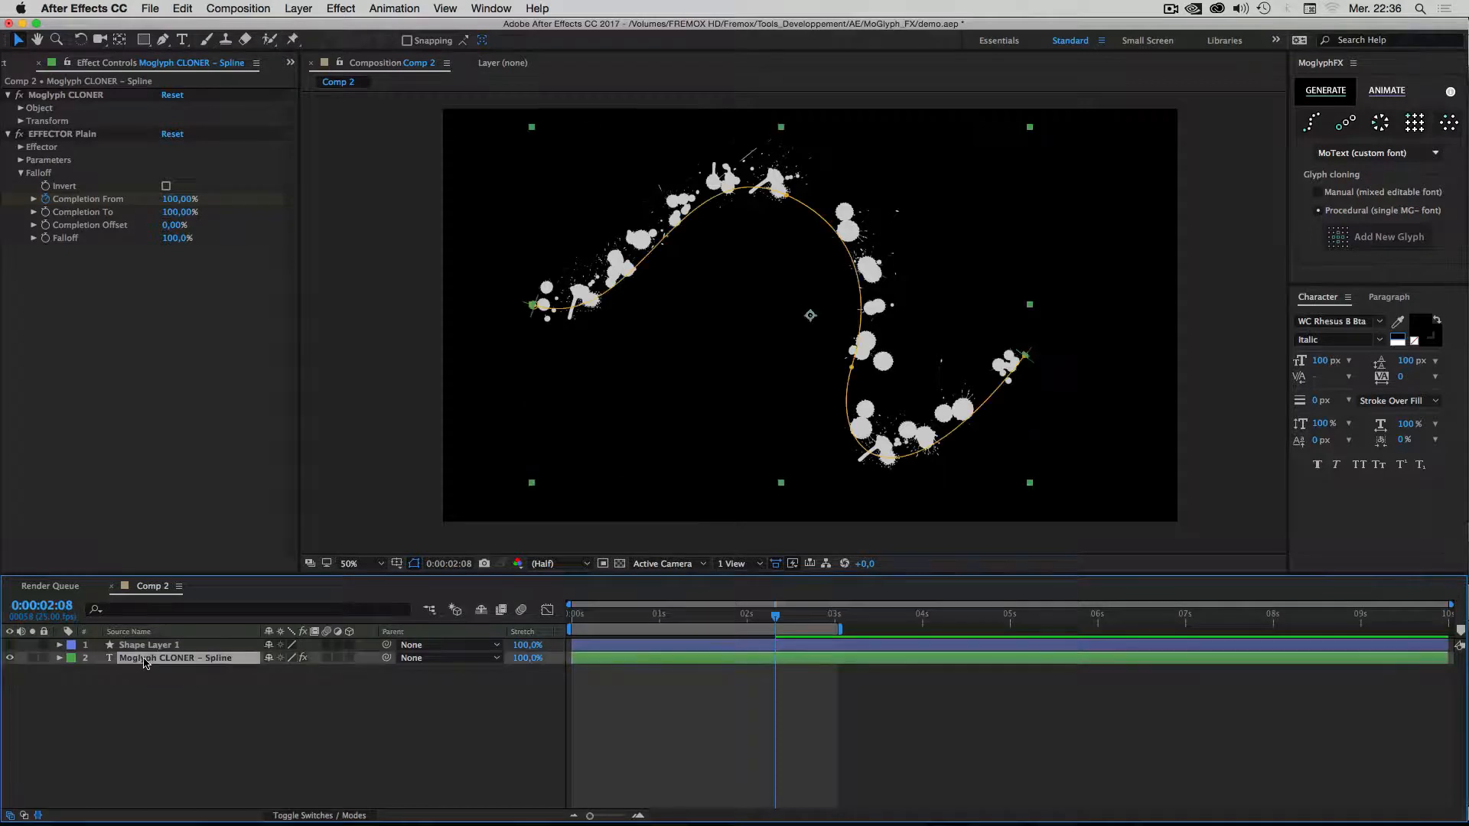
left_click(662, 222)
key("Delete")
key("Delete")
key("Delete")
key("Delete")
key("Delete")
key("Delete")
key("Delete")
key("Delete")
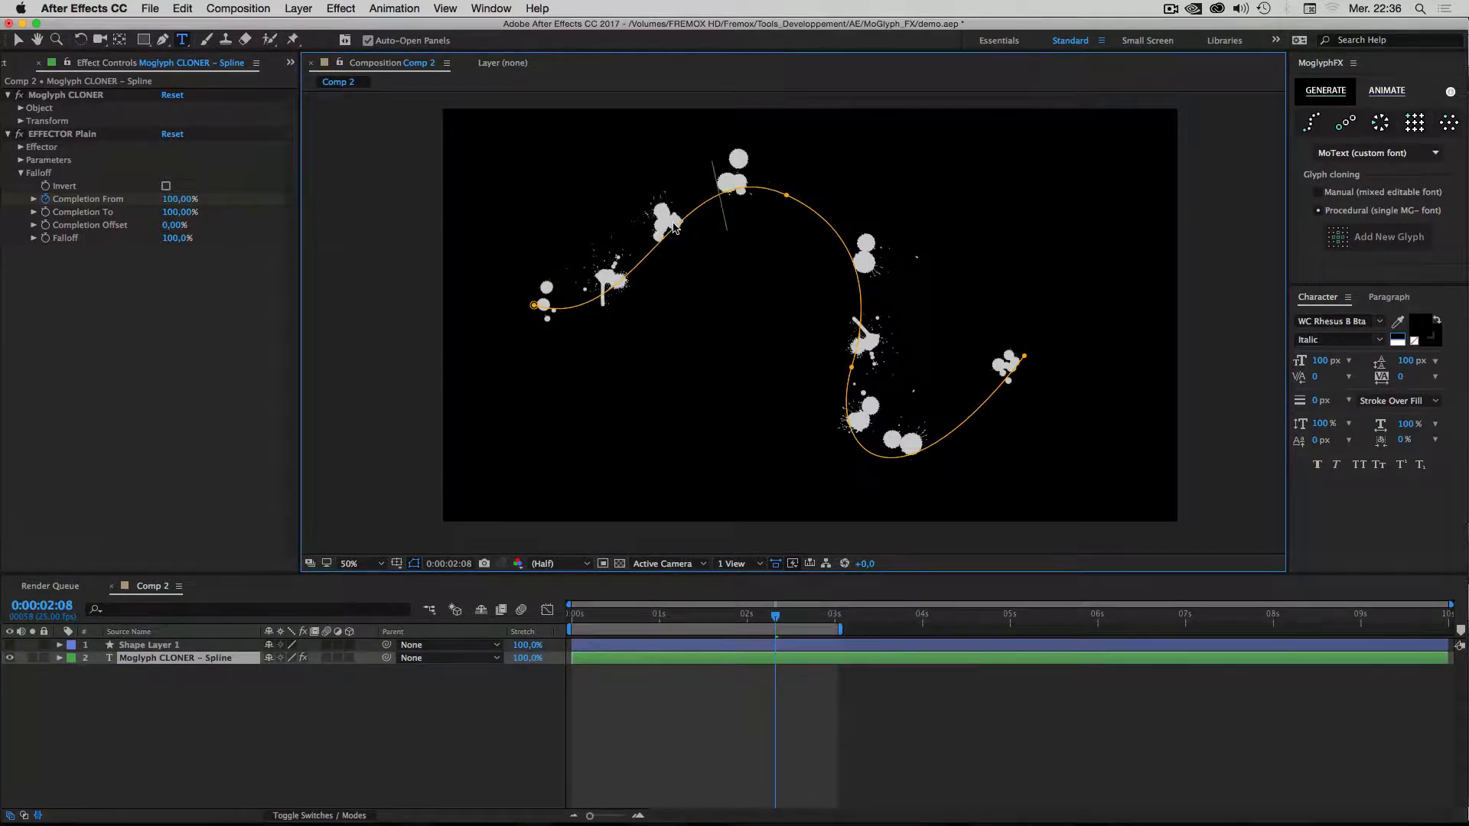
type("sdfsdfsdf")
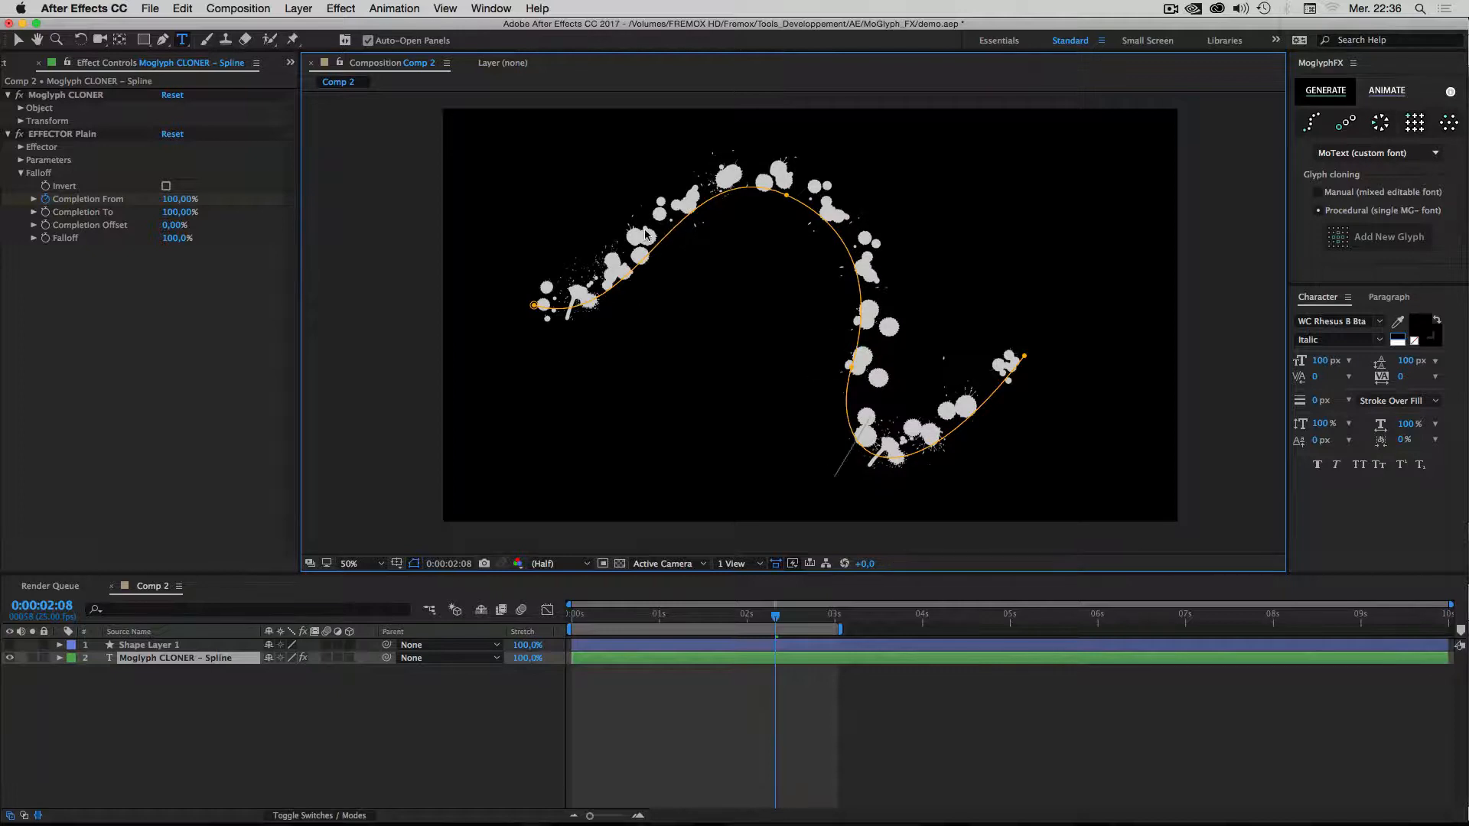
Delete all layers from Comp 2.
left_click(202, 746)
key("super+a")
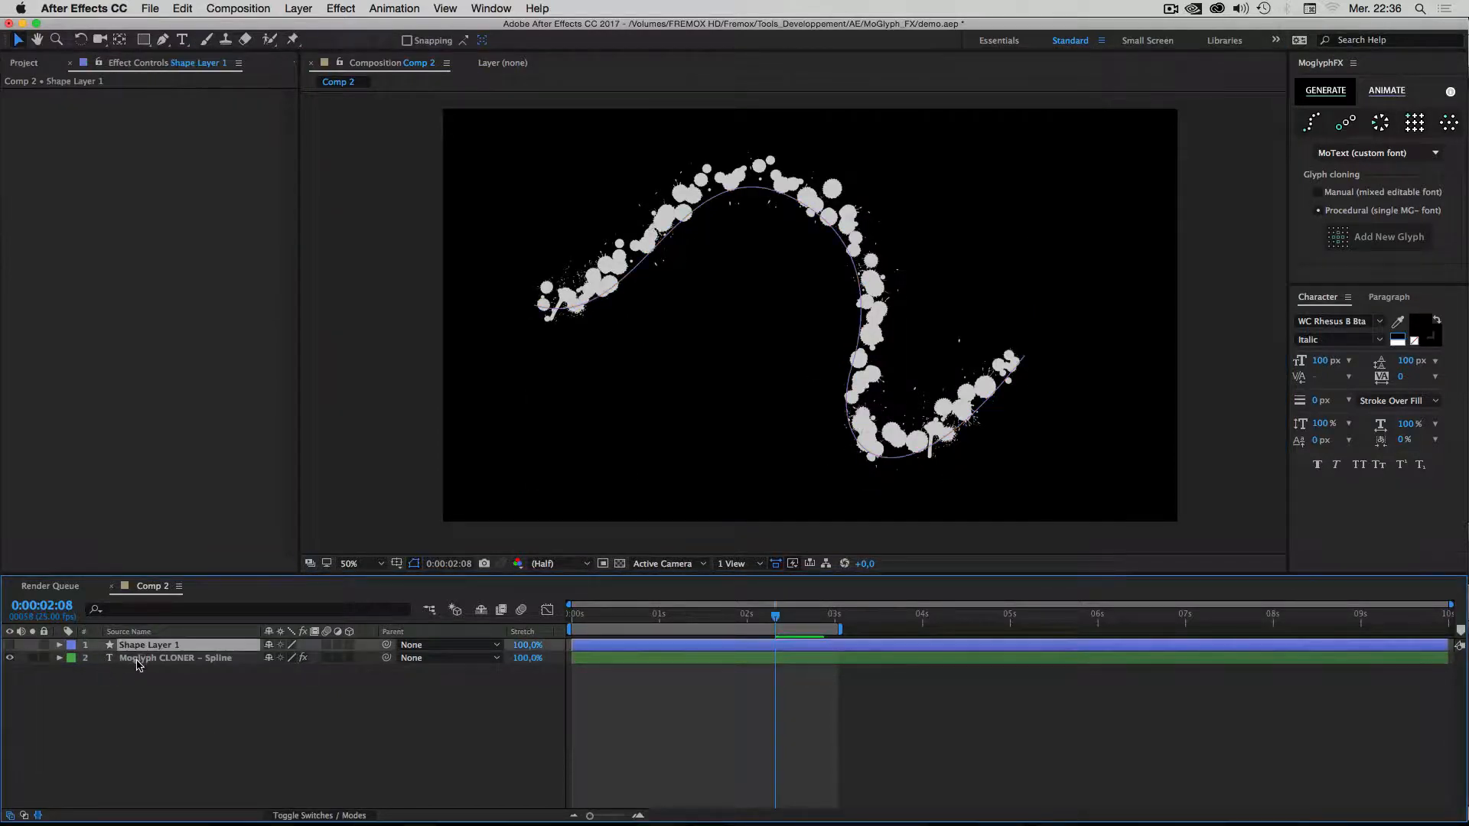
key("Delete")
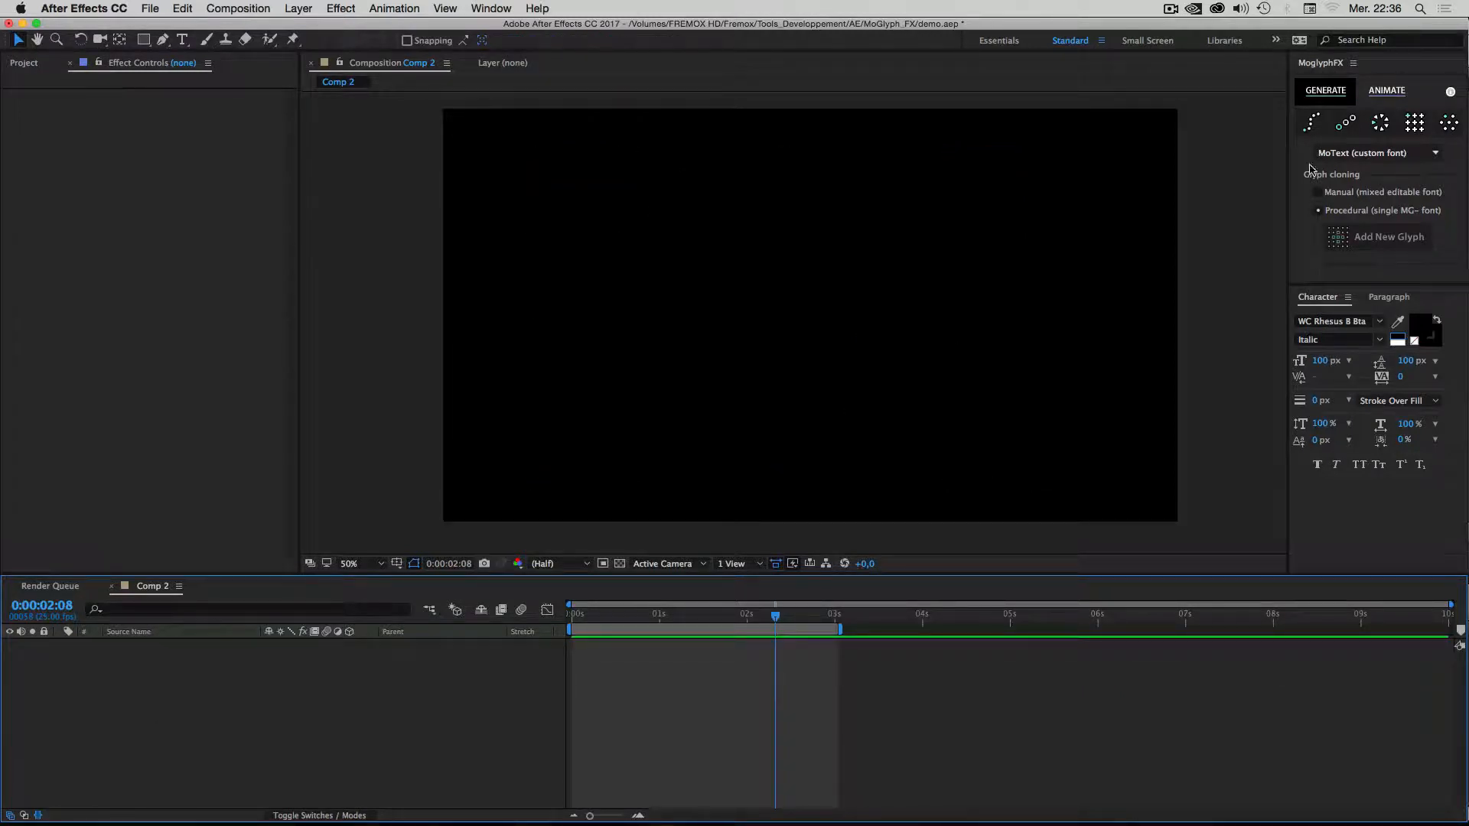
Set the text font family to Andale Mono.
left_click(1351, 326)
type("An")
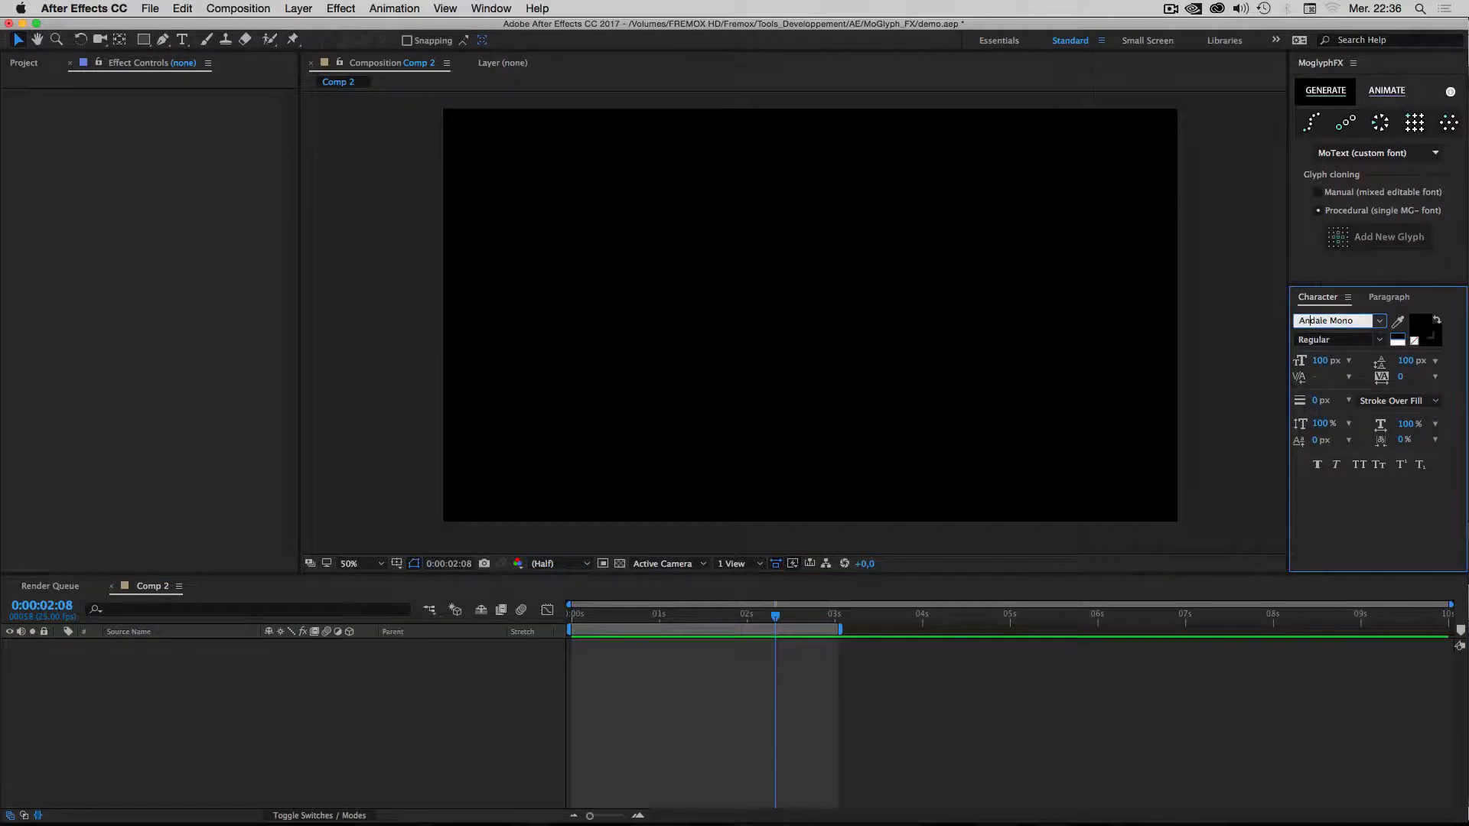
type("dal")
key("Return")
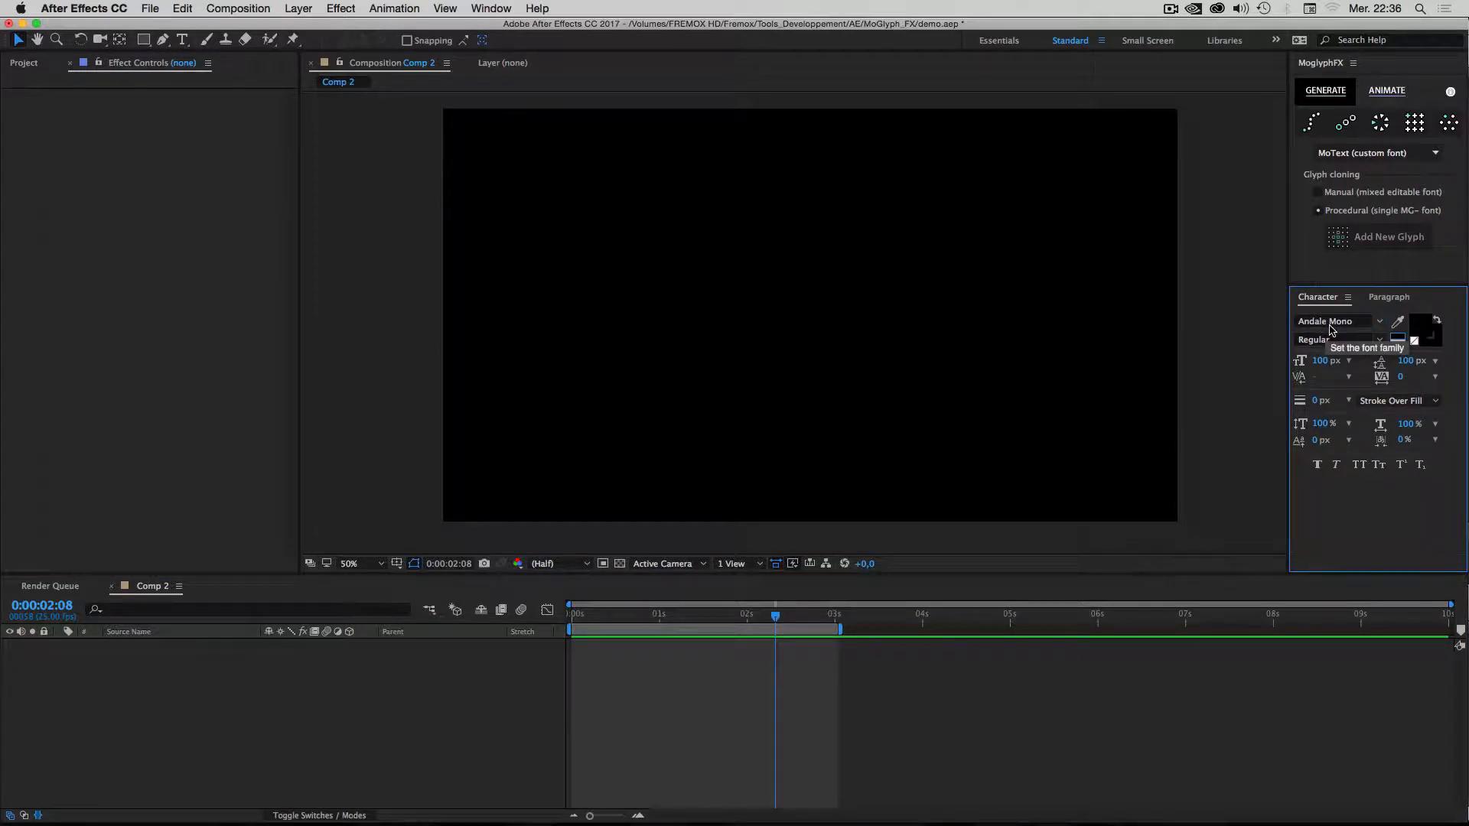
Generate a radial cloner with MoText (custom font), refresh the view and select the cloner layer.
left_click(1379, 123)
key("Caps_Lock")
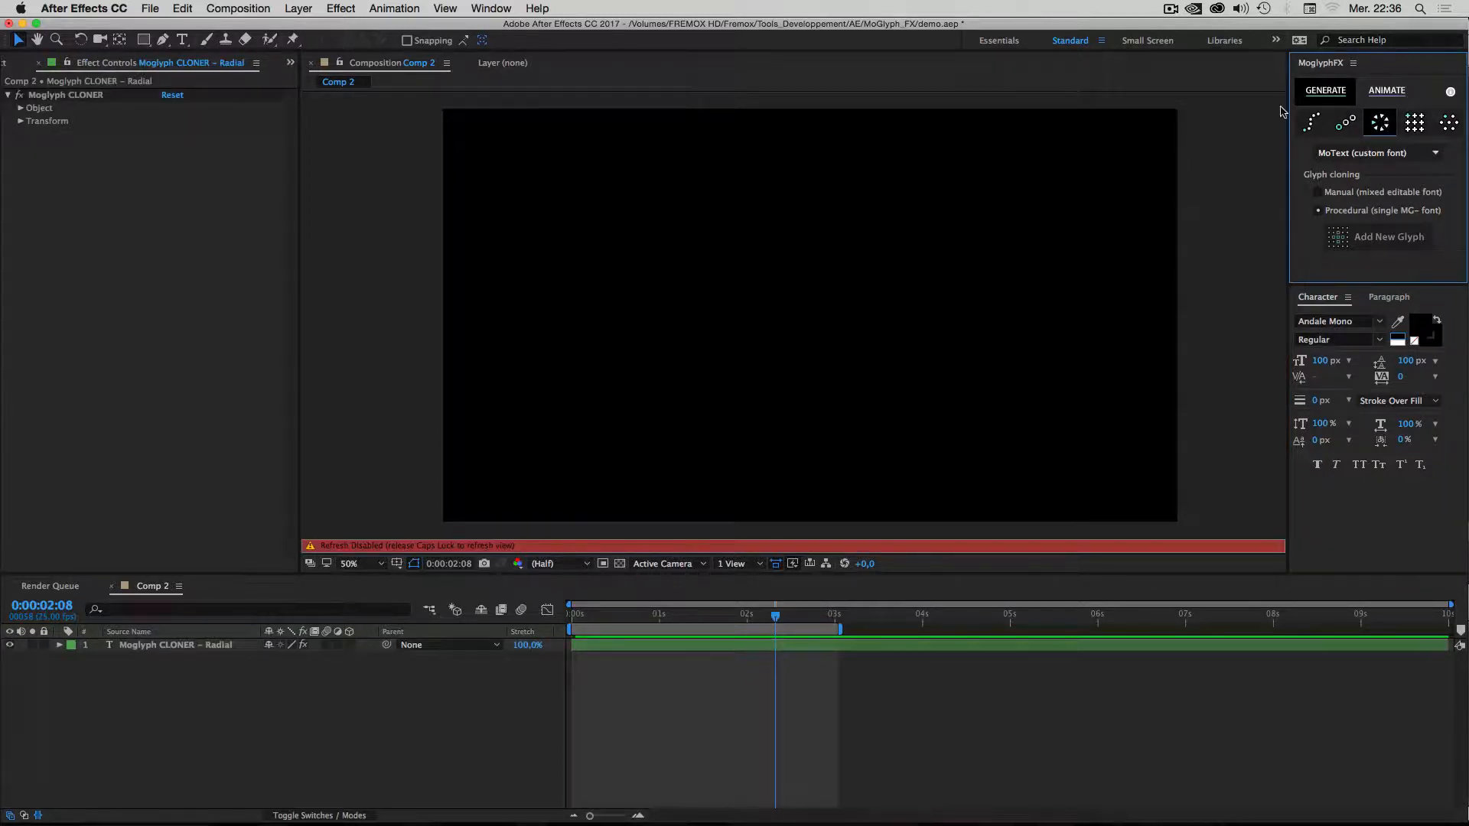
key("Caps_Lock")
left_click(168, 646)
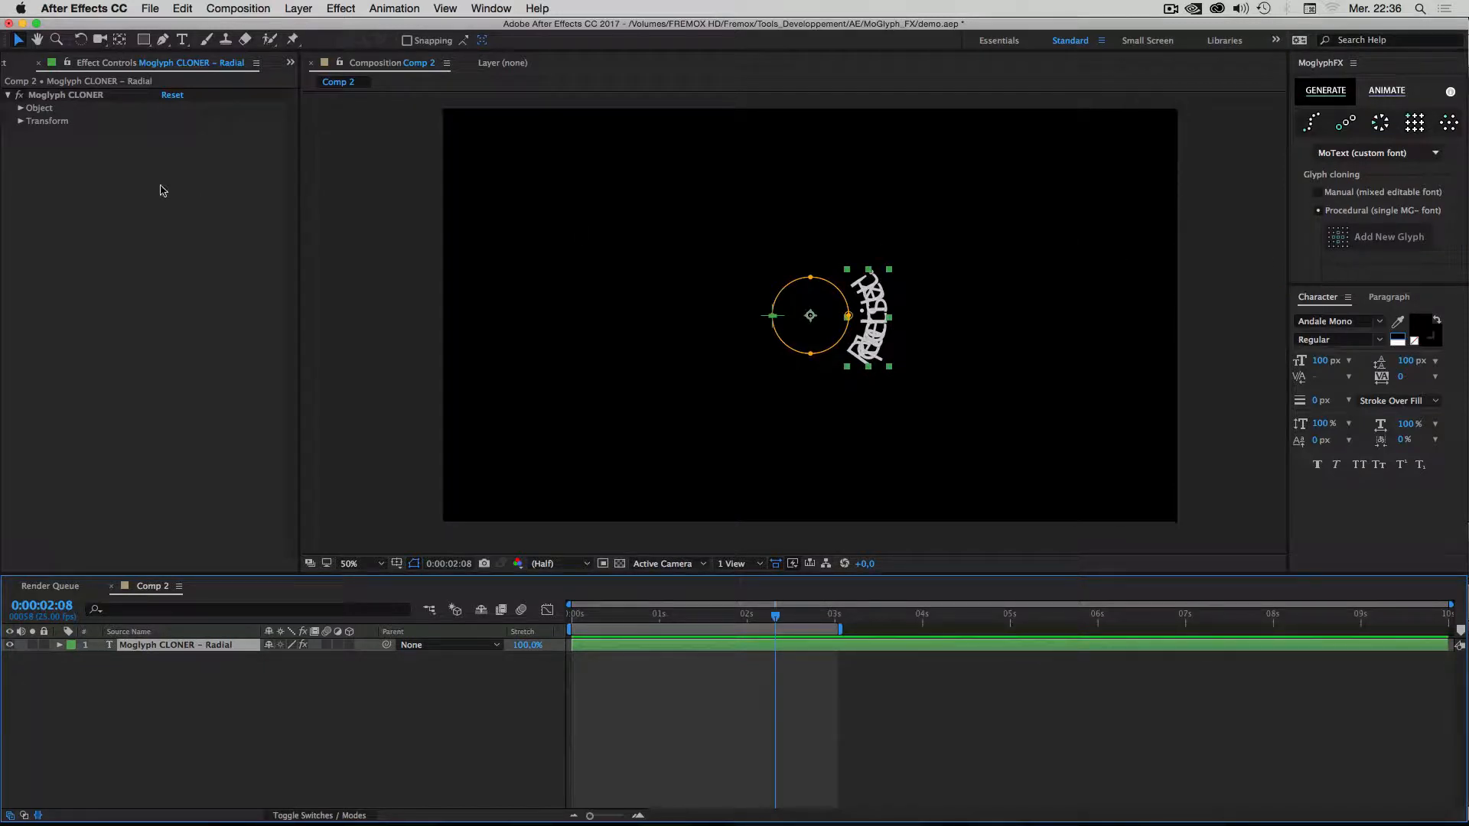
Set the radial cloner's Rotation Completion to about 131° and try changing its Count in the object parameters.
left_click(21, 110)
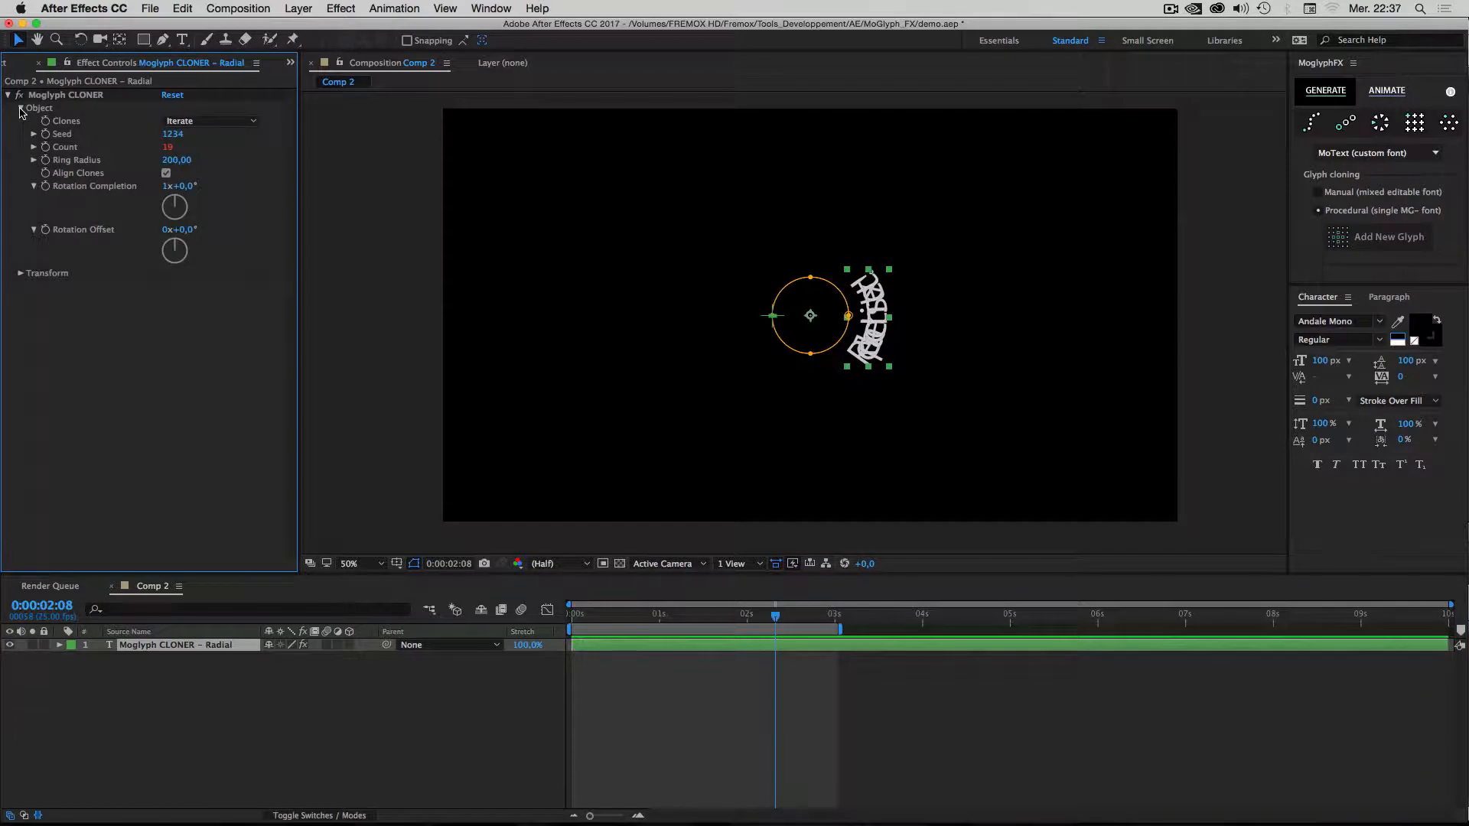
left_click(21, 109)
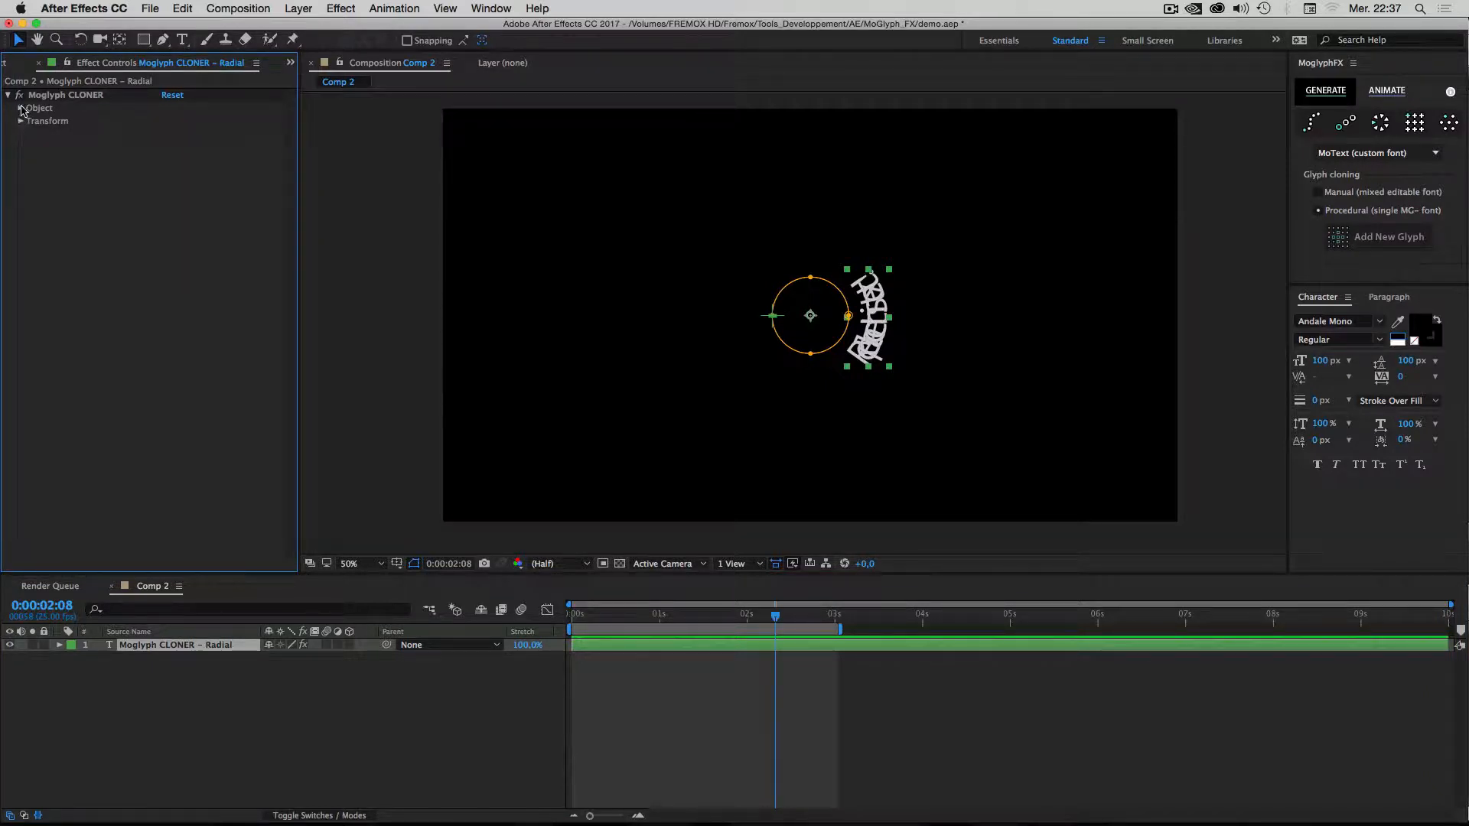
left_click(20, 109)
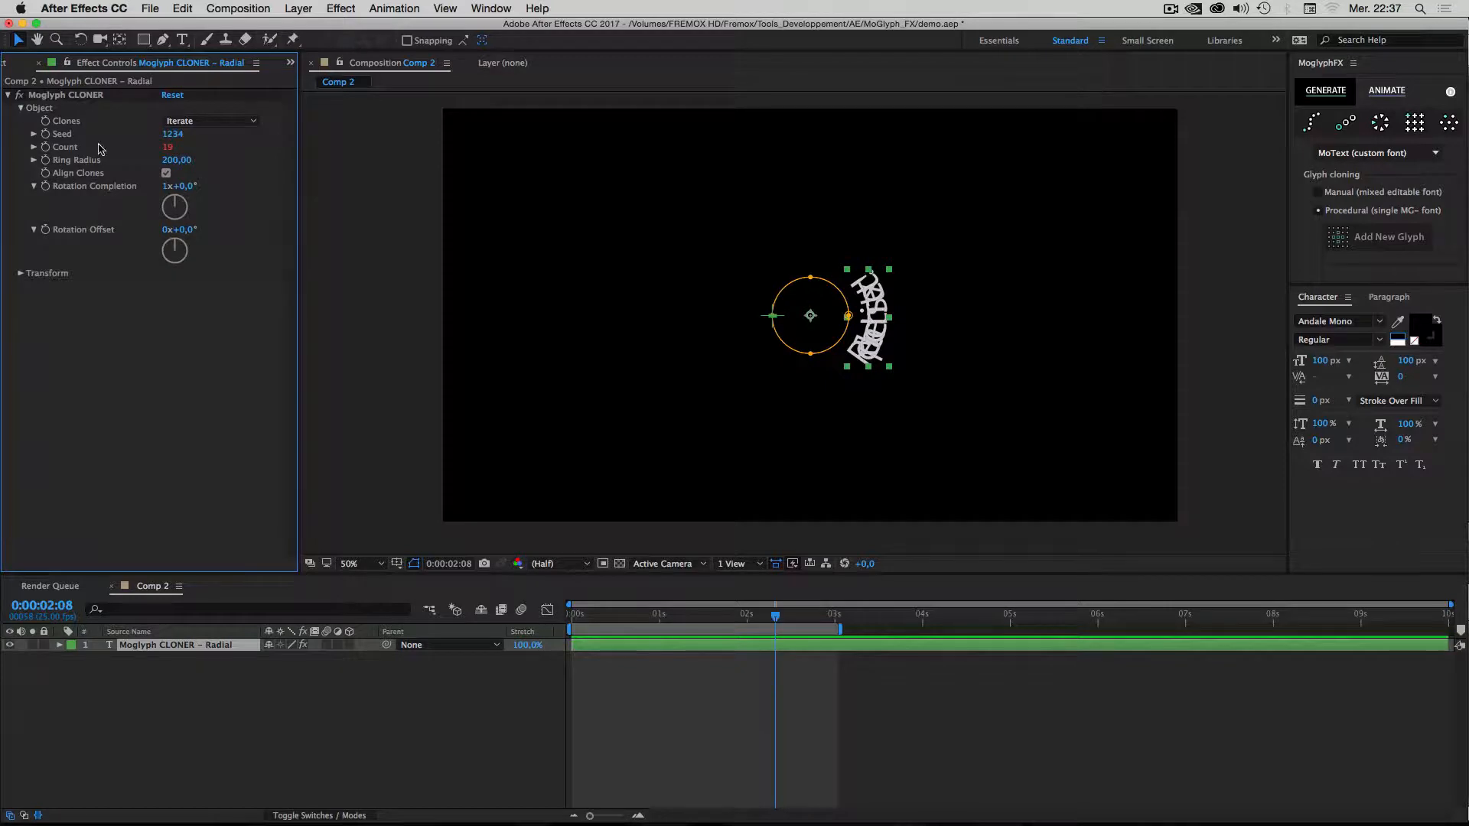
left_click(187, 213)
left_click_drag(188, 212, 158, 282)
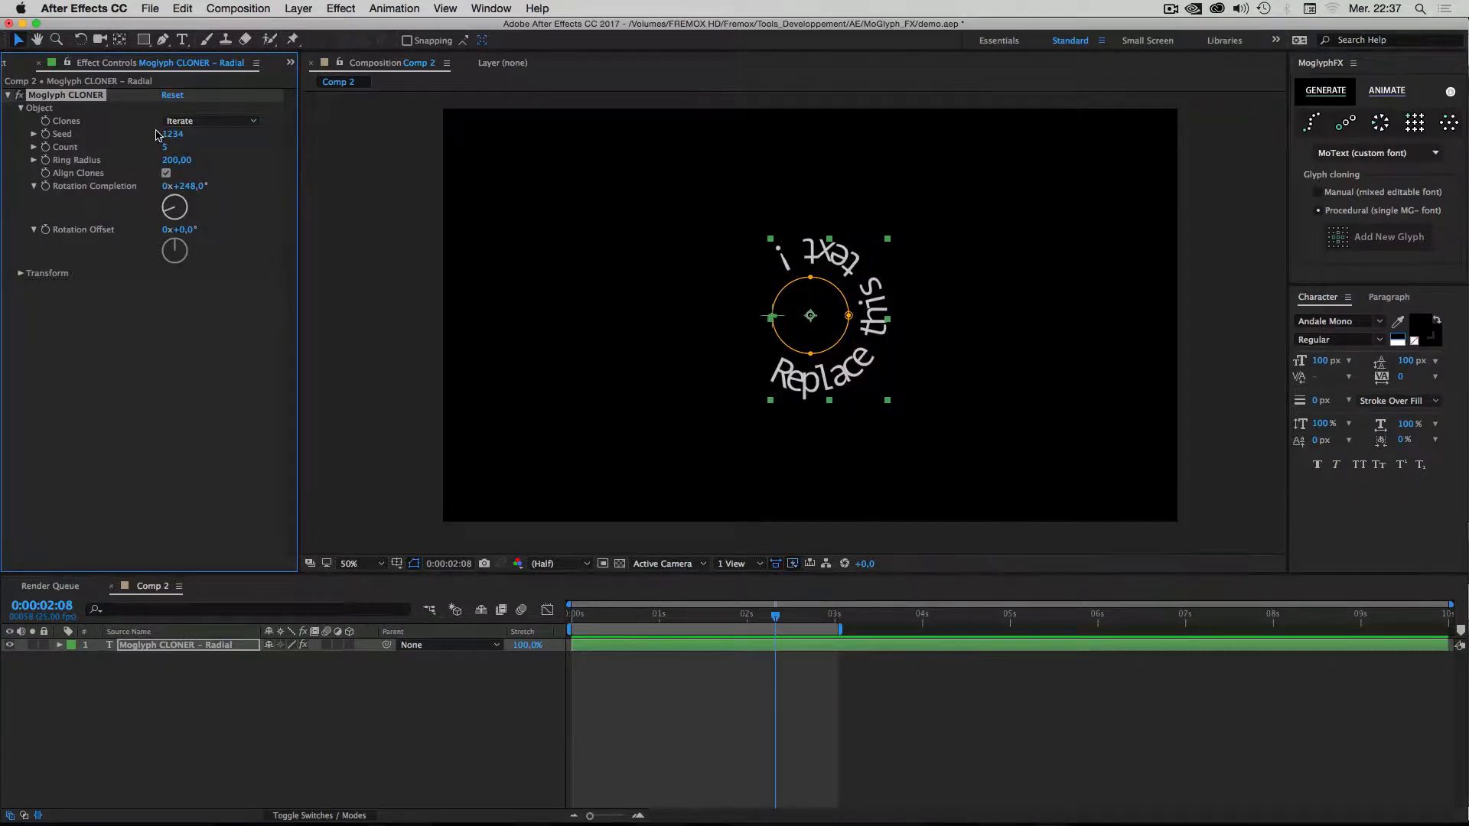
left_click_drag(164, 149, 176, 152)
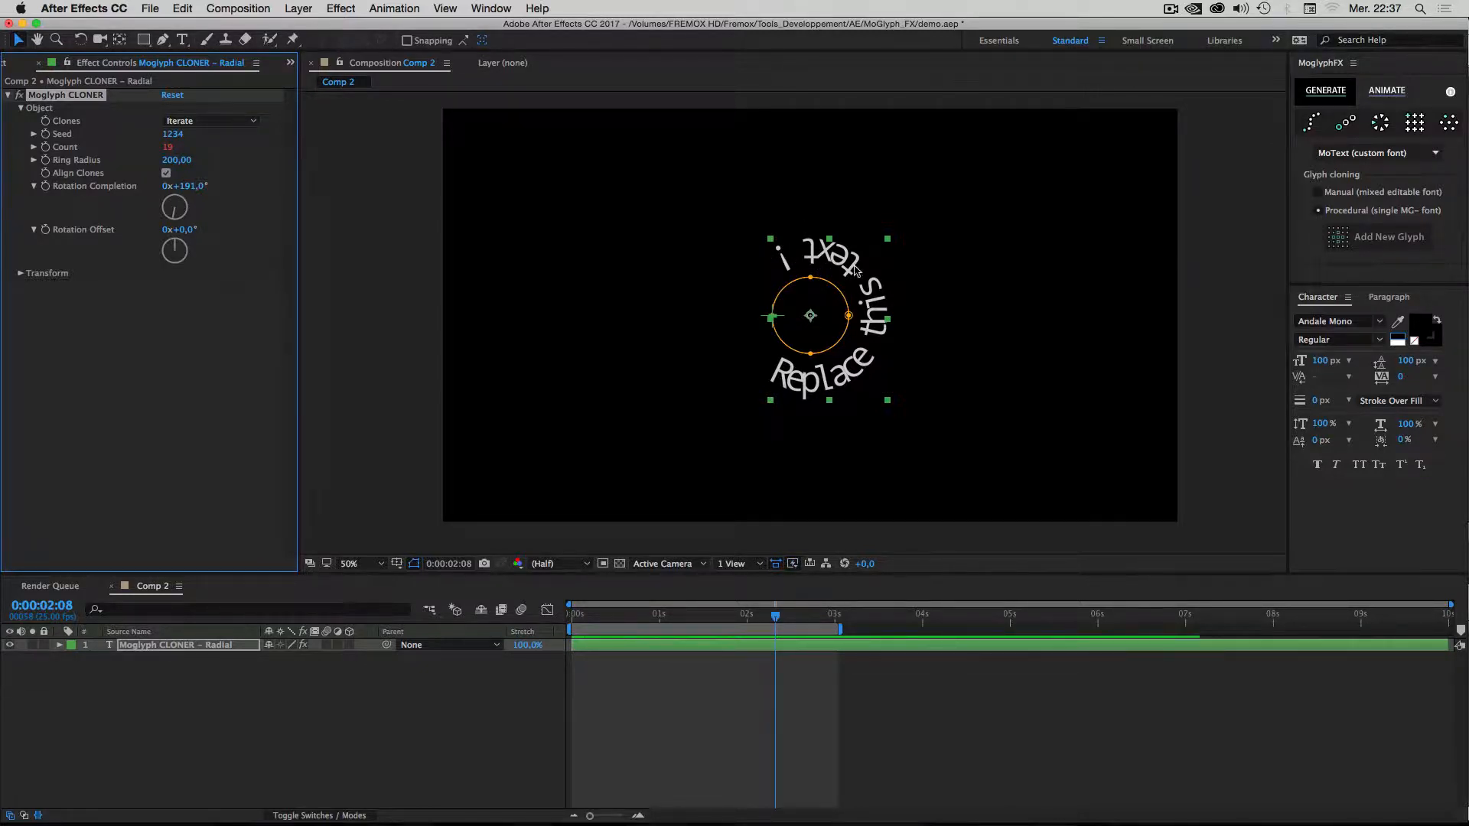
mouse_move(185, 212)
left_mouse_down()
mouse_move(168, 208)
mouse_move(195, 228)
mouse_move(204, 218)
mouse_move(196, 229)
left_mouse_up()
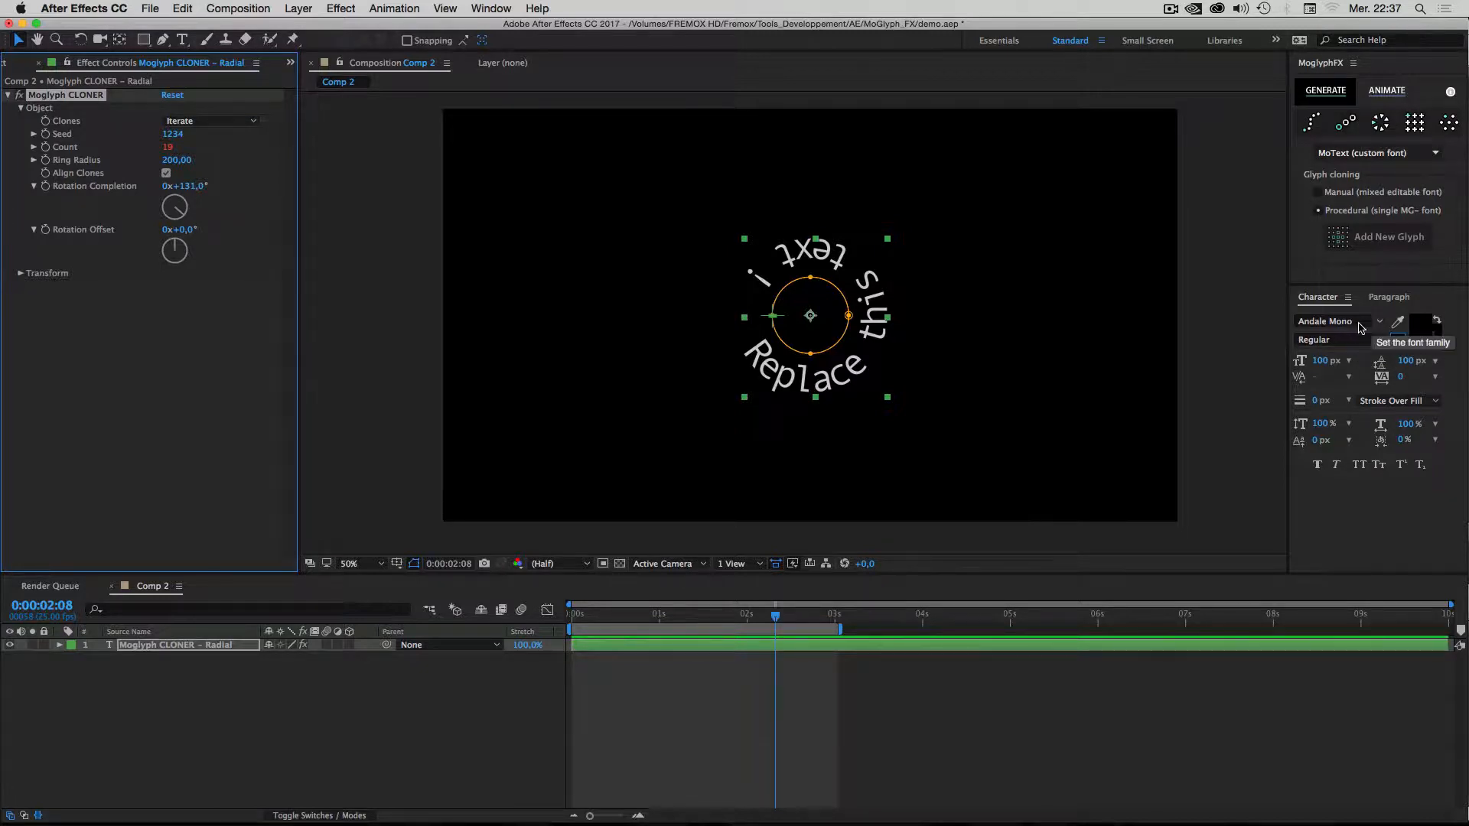
left_click(1334, 322)
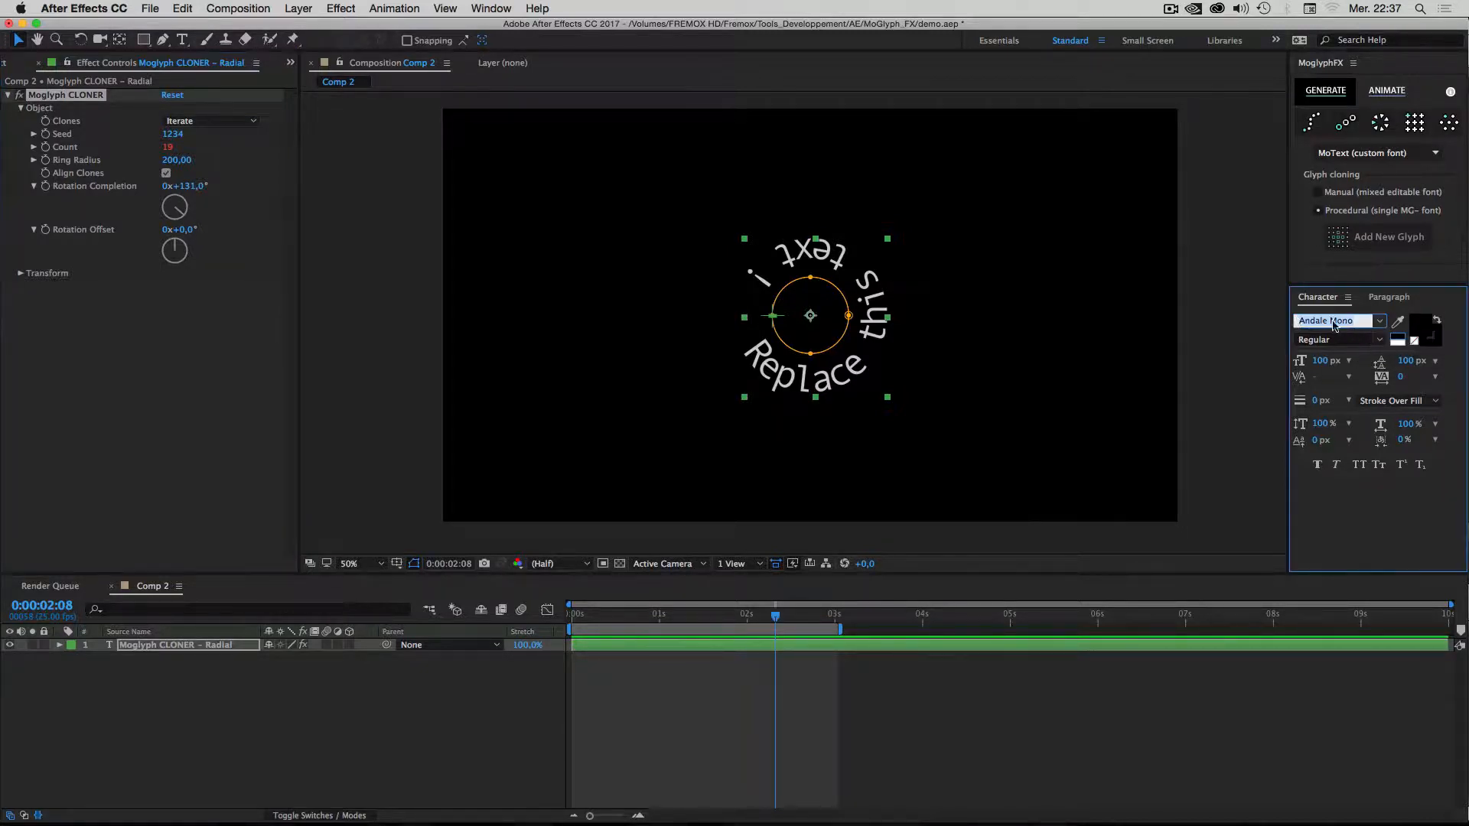
left_click(1349, 518)
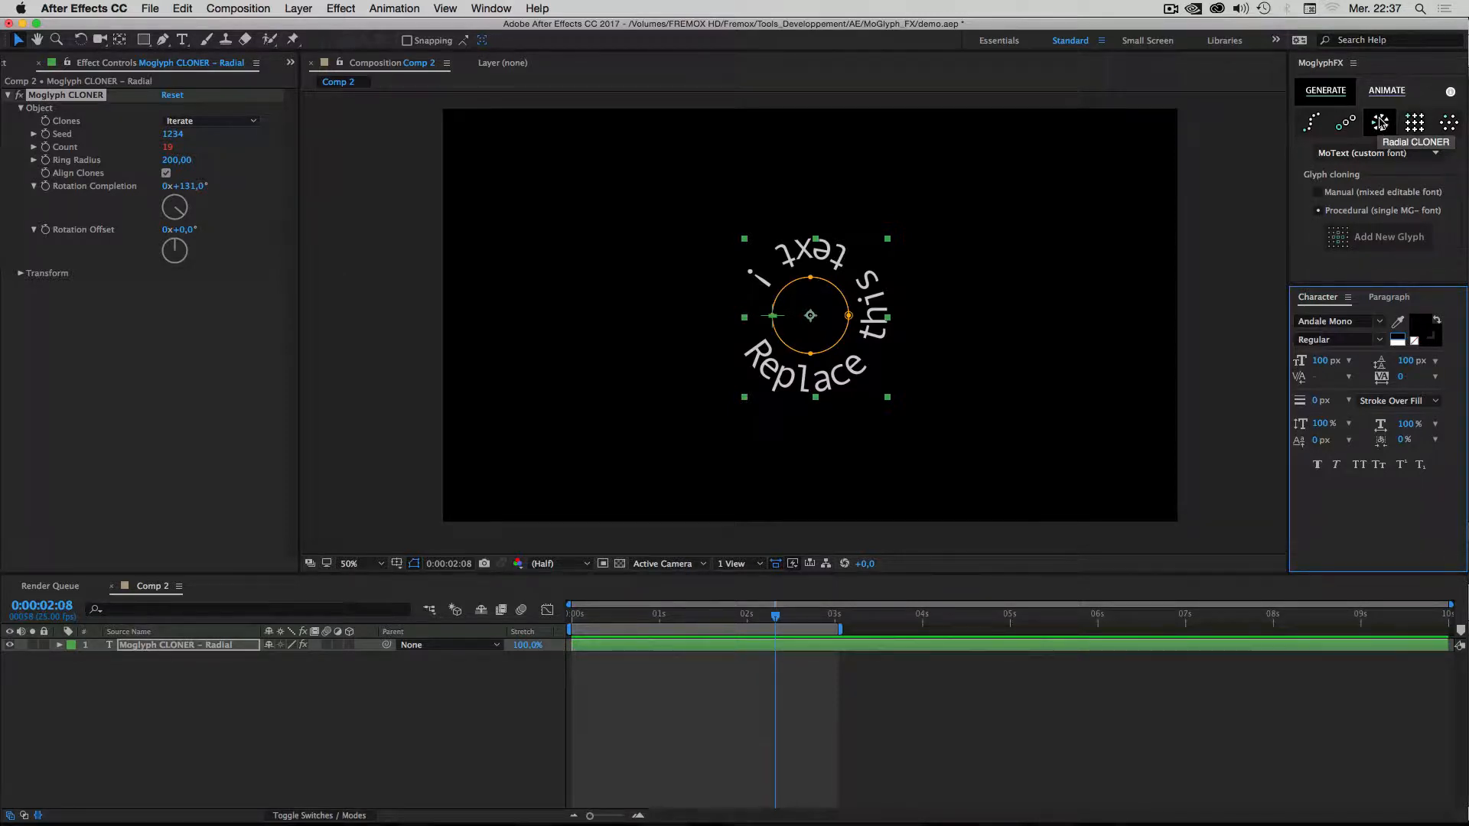
Delete the radial cloner layer from Comp 2.
left_click(116, 700)
left_click(139, 650)
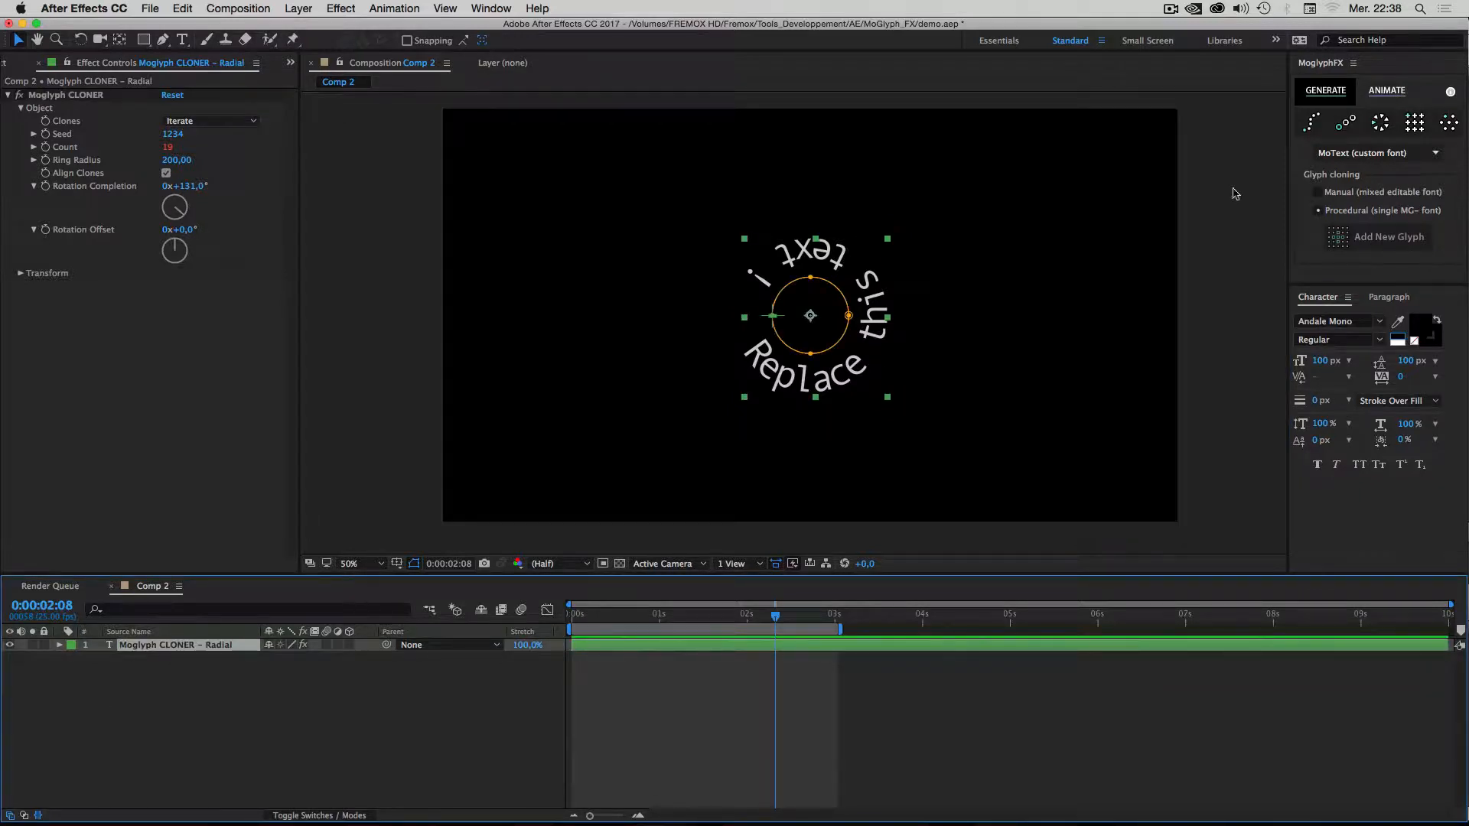
key("Delete")
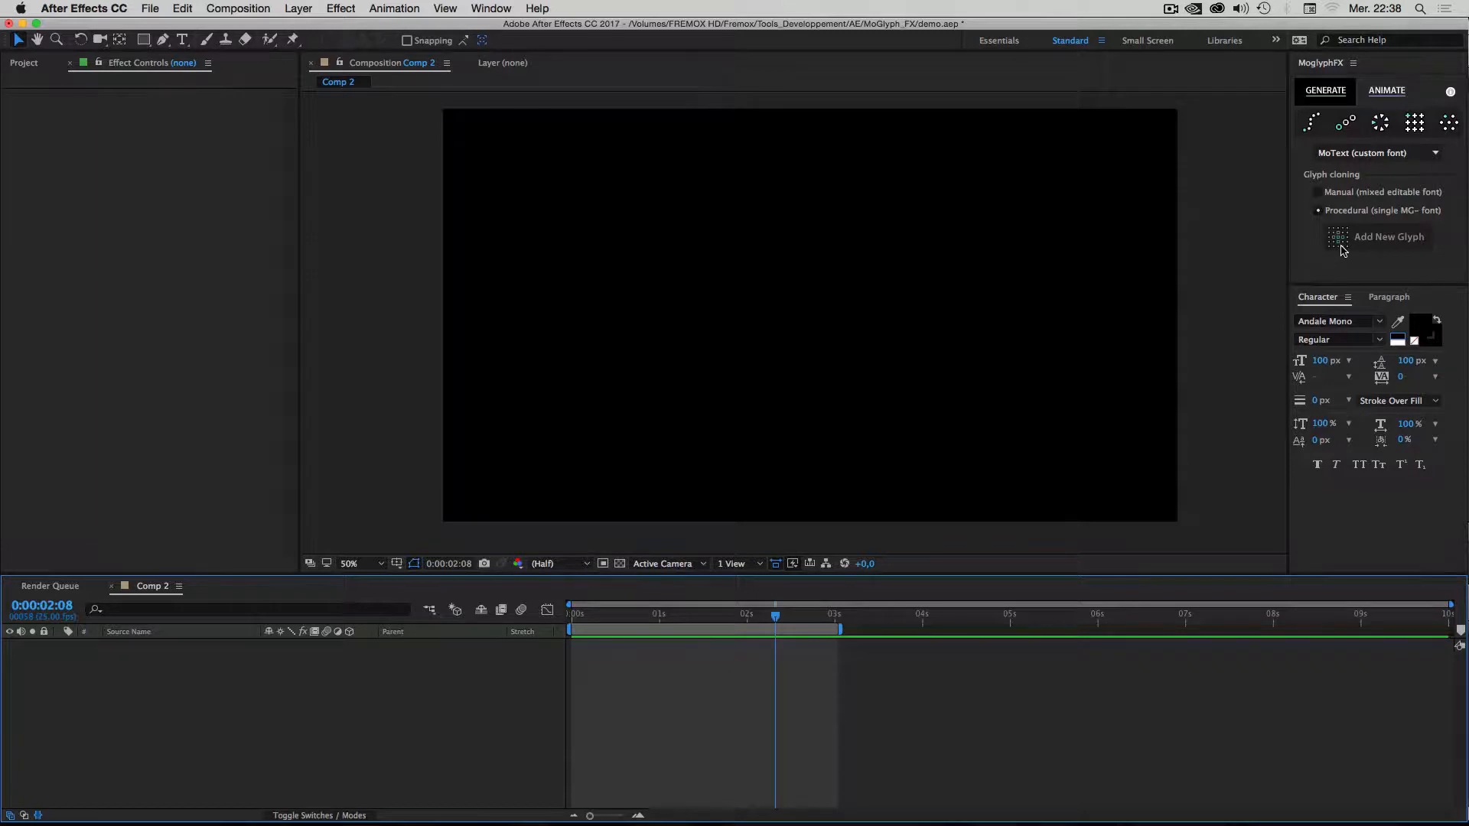
Switch the MoglyphFX font from MoText (custom font) to MoGlyph-basicGeometry.
left_click(1439, 153)
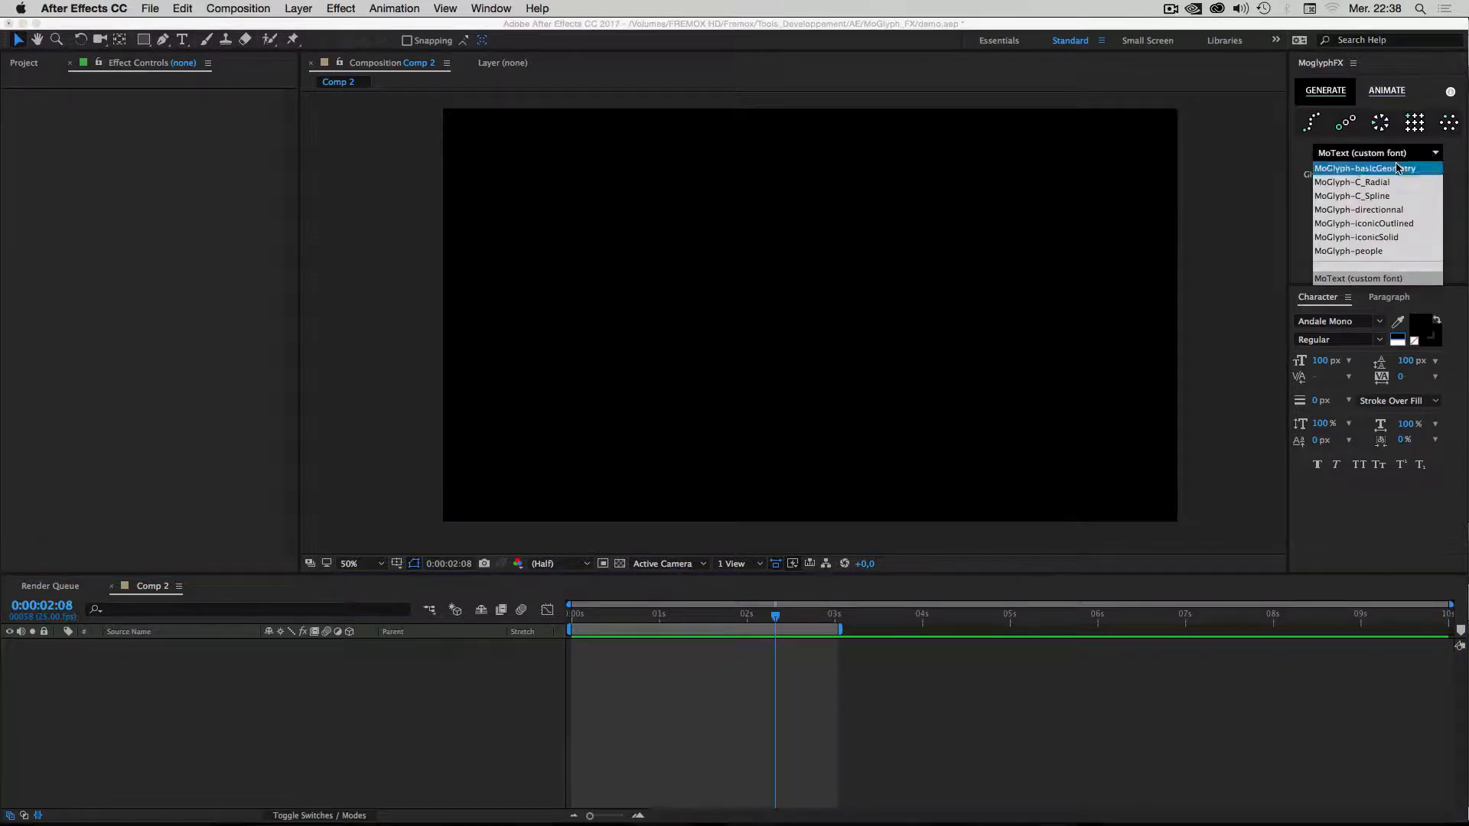
left_click(1307, 152)
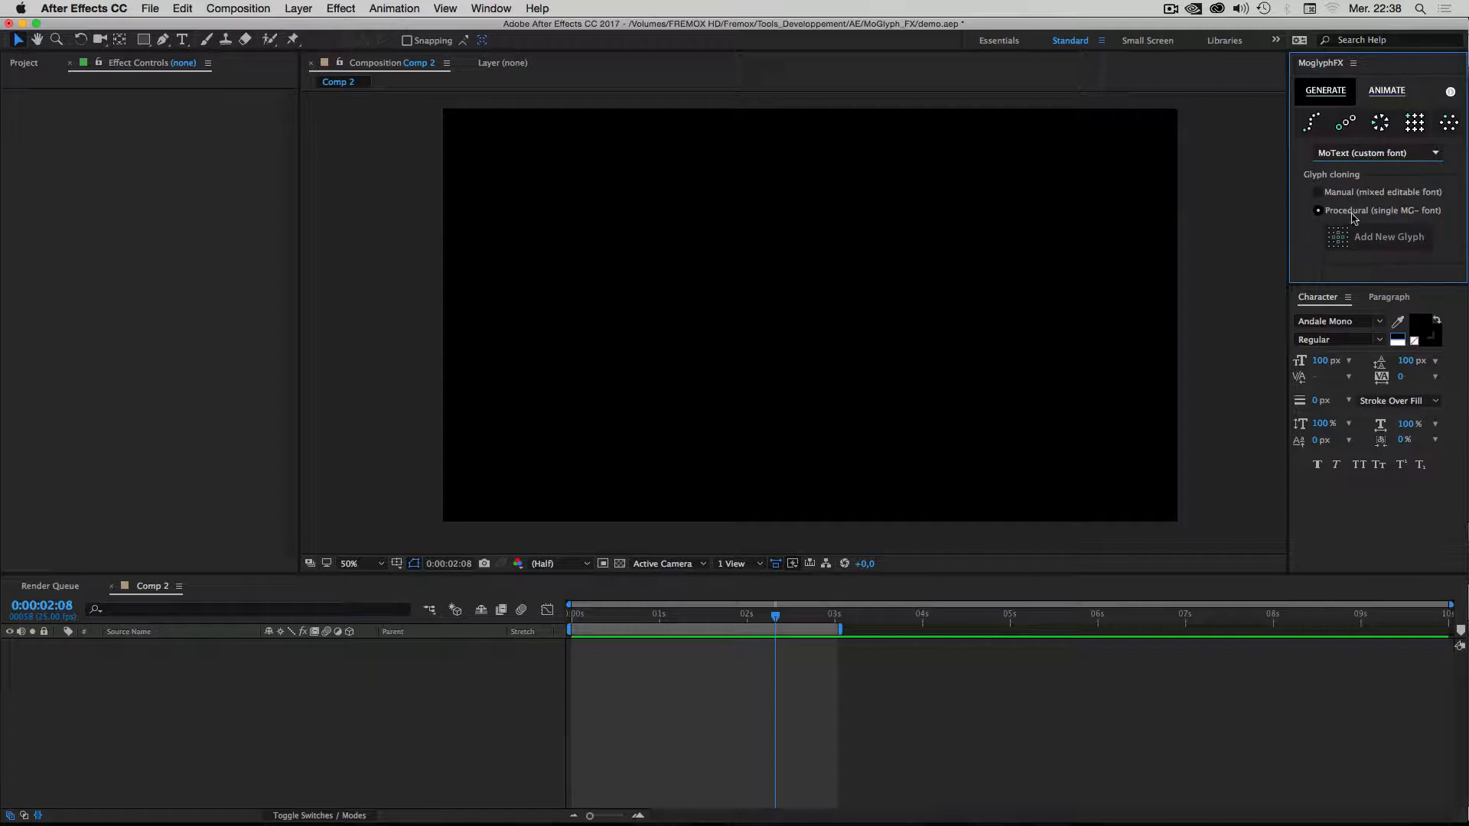
left_click(1351, 155)
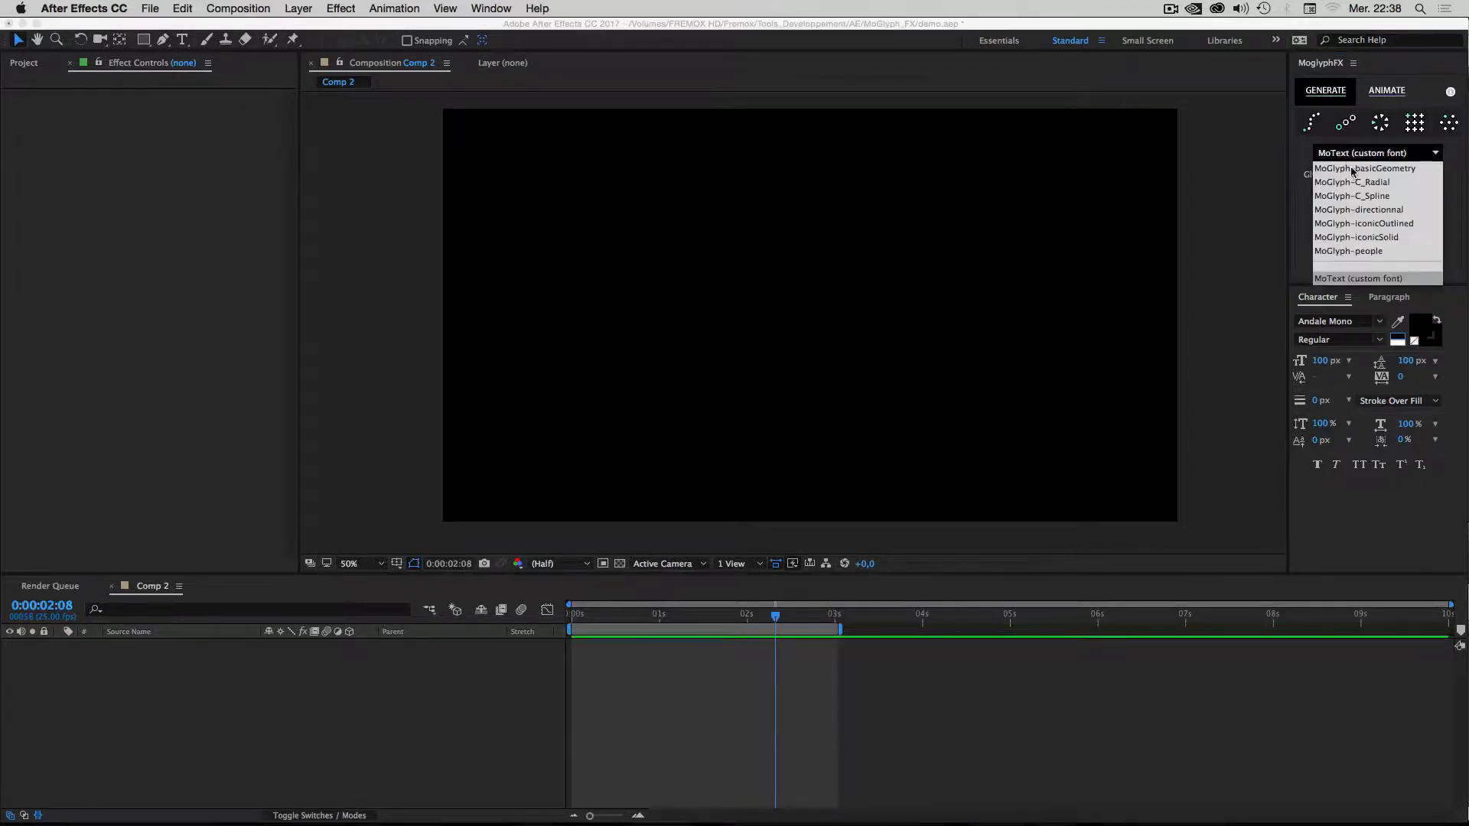
left_click(1351, 171)
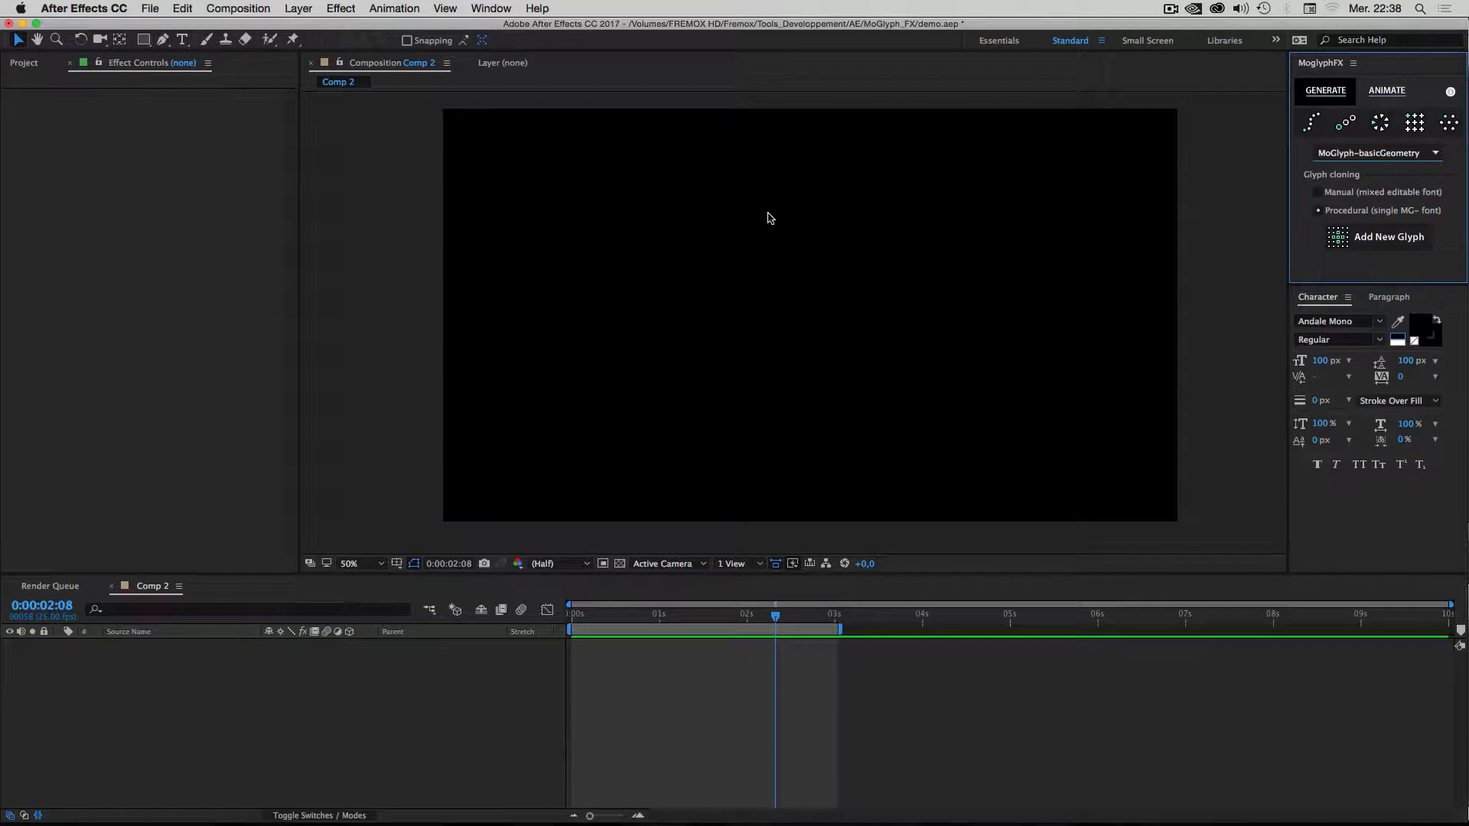
left_click(1429, 154)
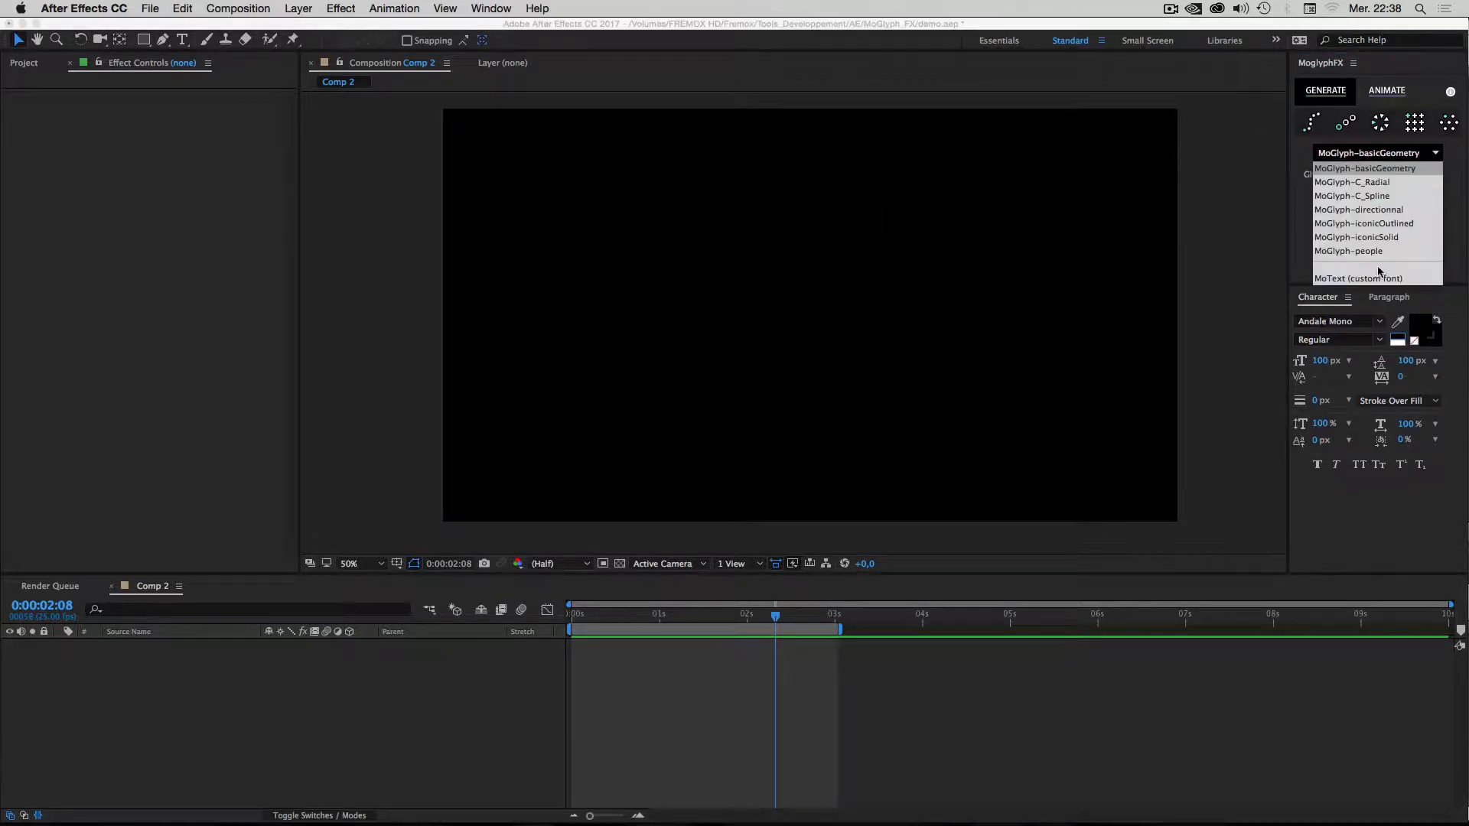
left_click(1286, 246)
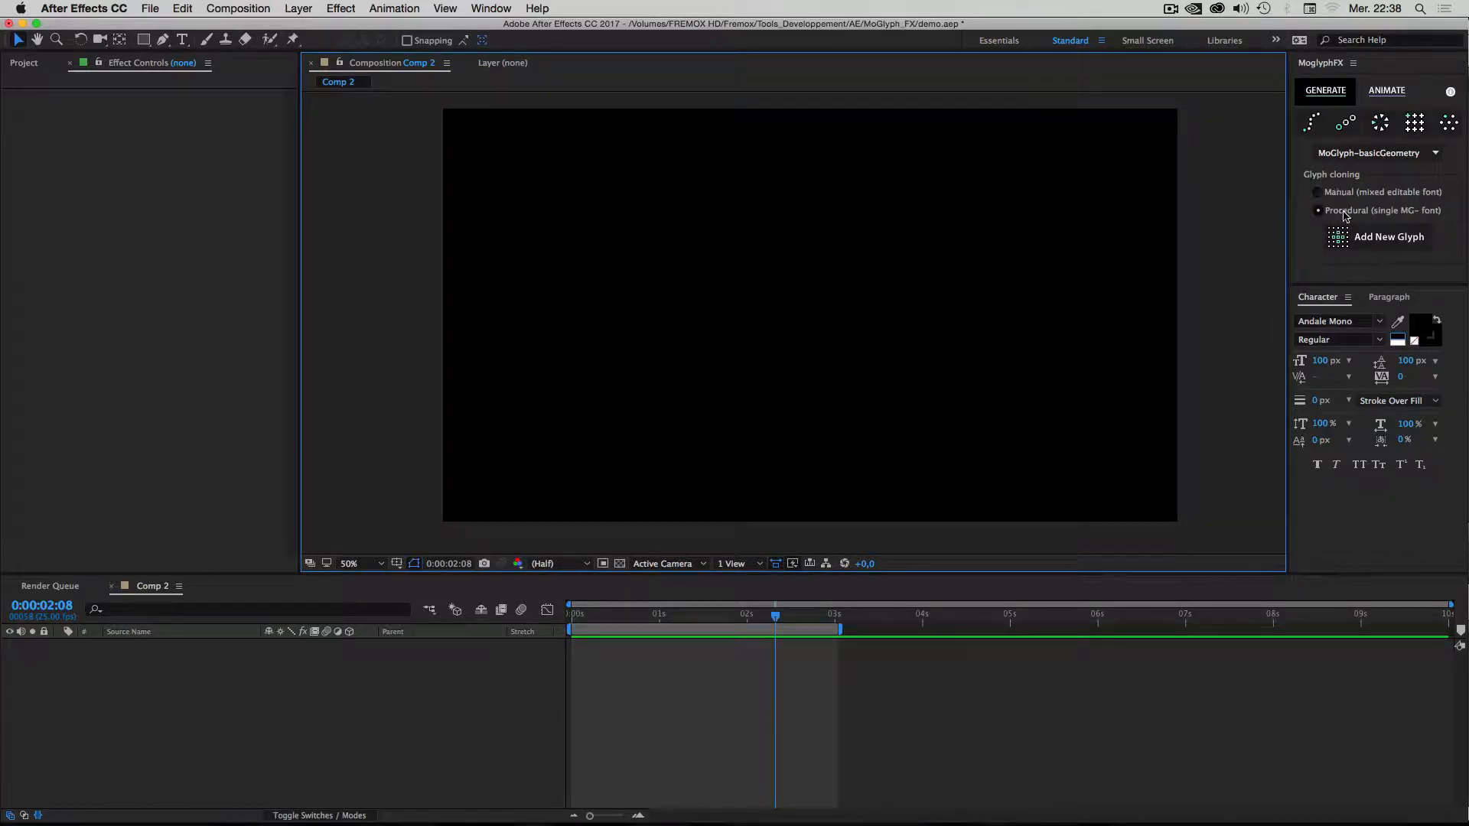
left_click(1430, 154)
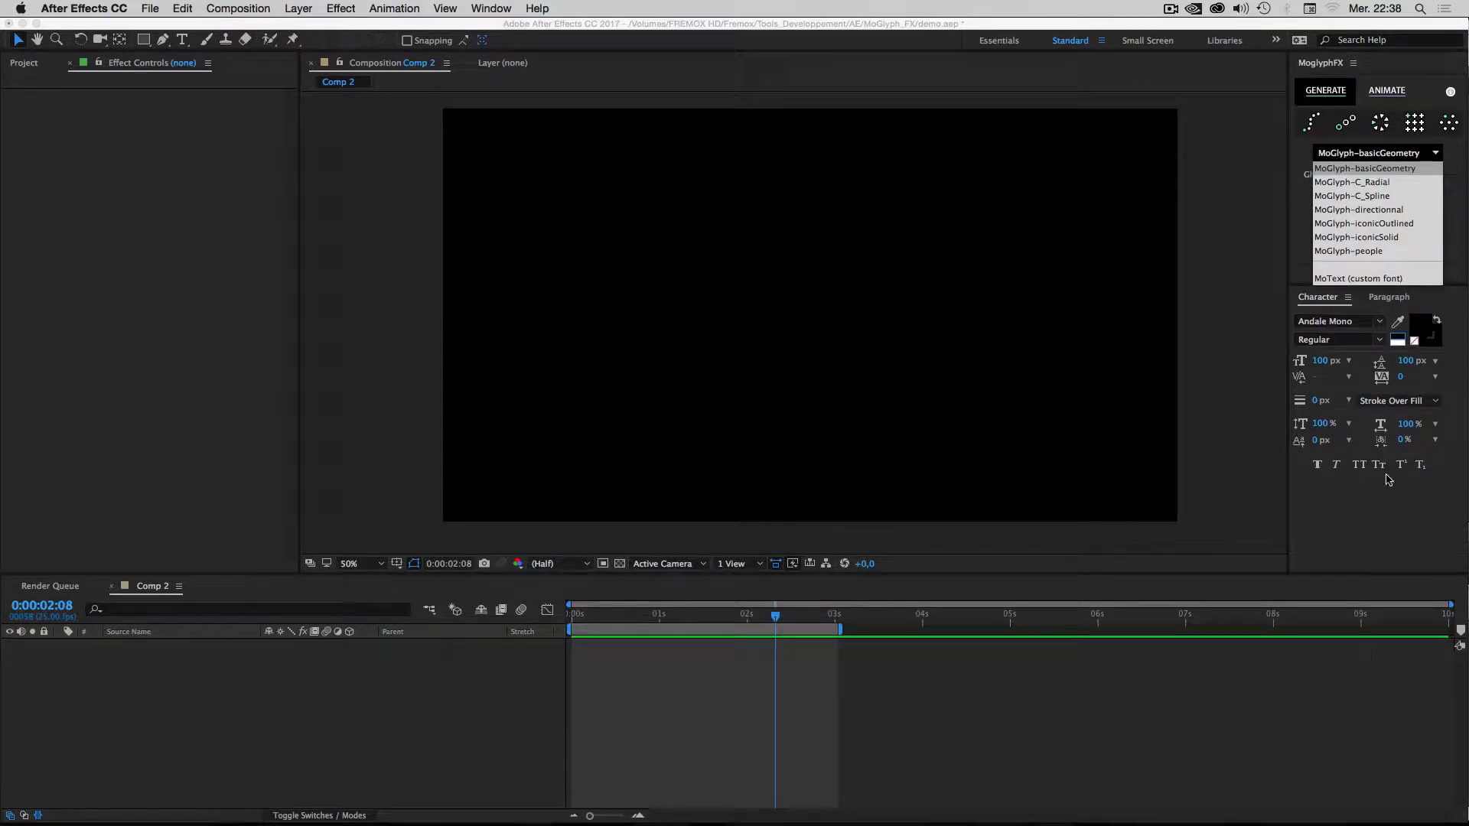
left_click(1339, 169)
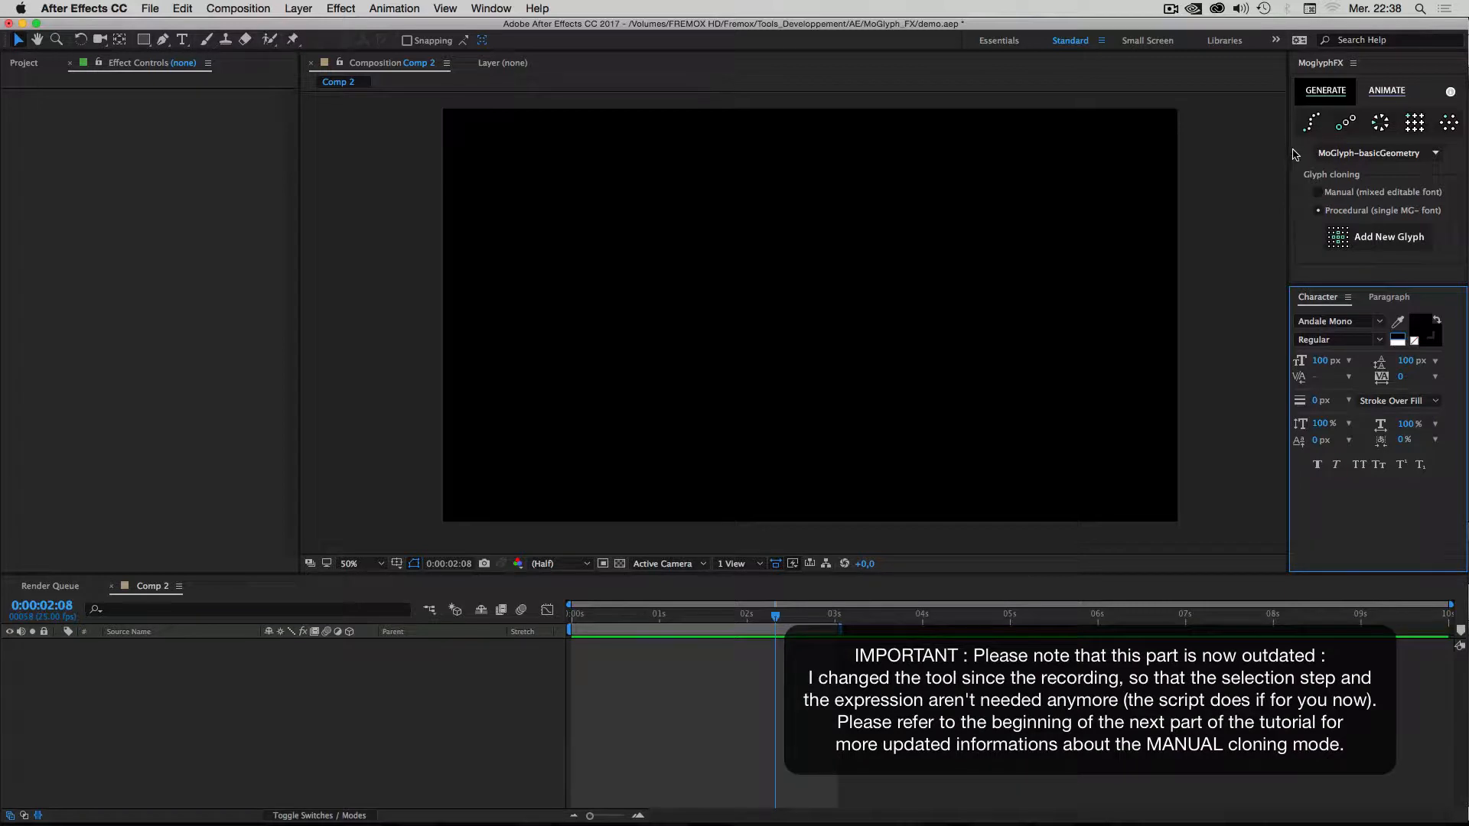
Generate a centered linear cloner with the MoGlyph-basicGeometry font and Manual (mixed editable font) glyph cloning.
left_click(1346, 156)
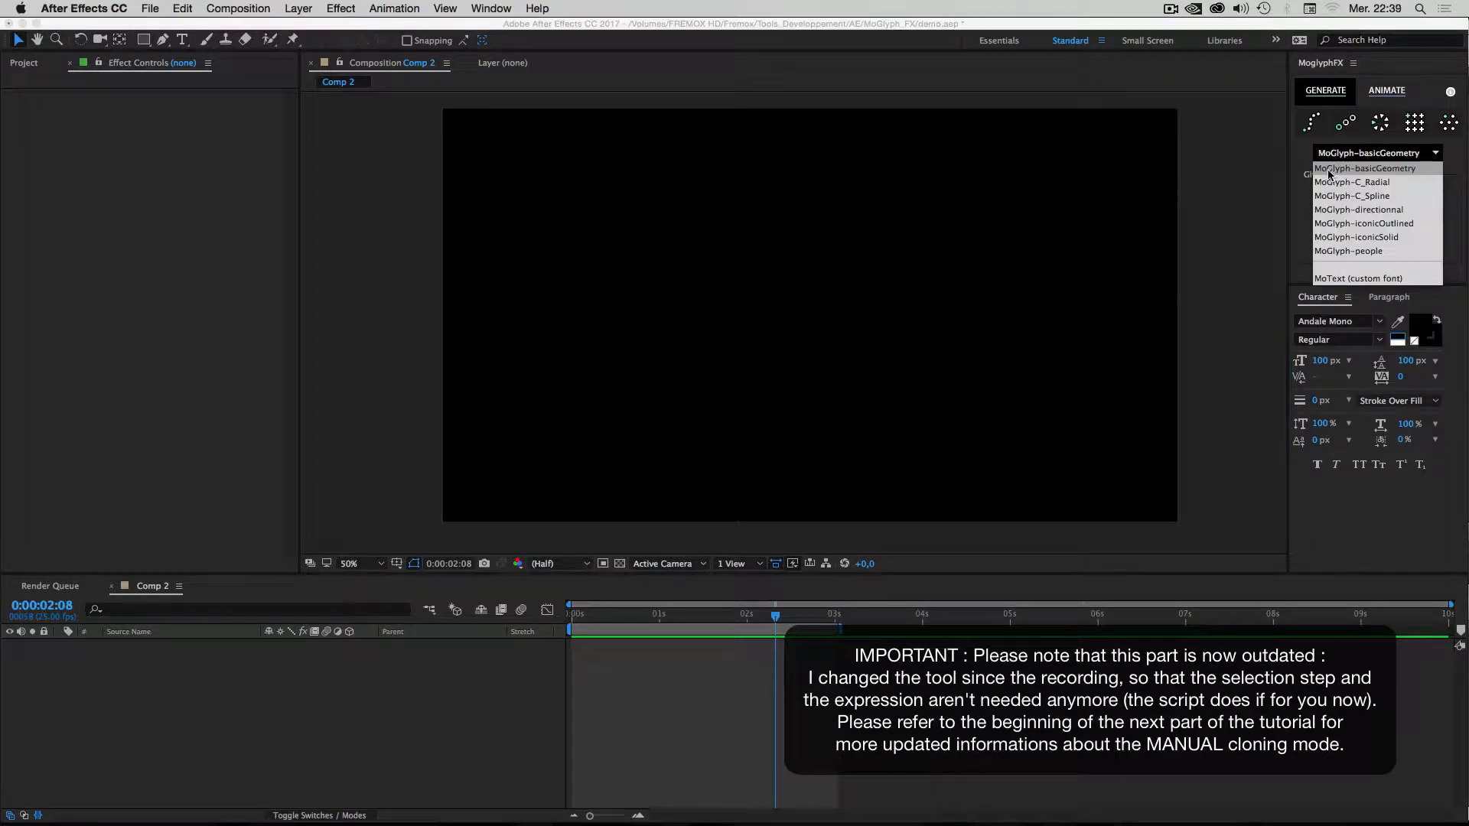
left_click(1329, 169)
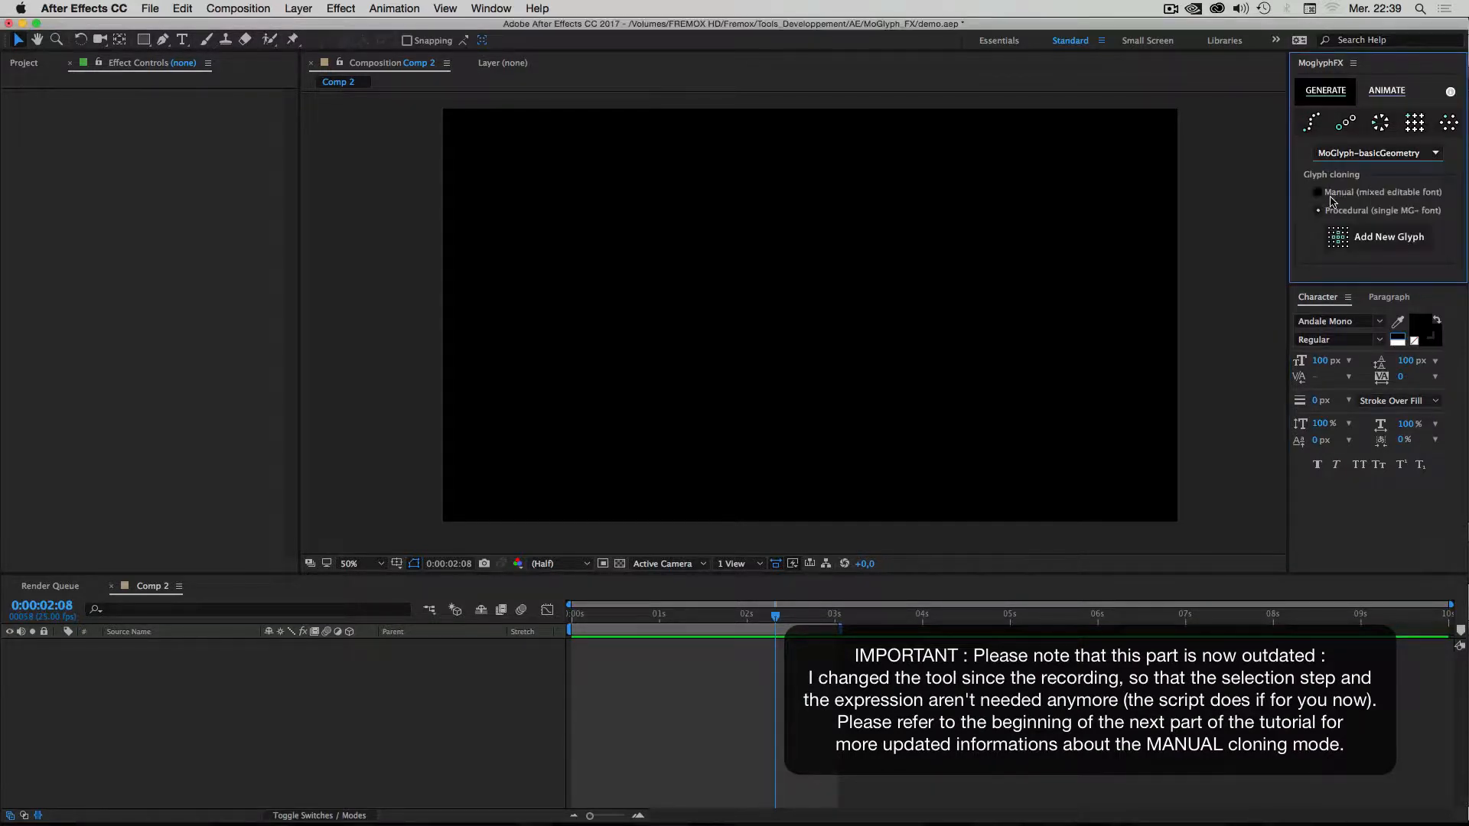
left_click(1318, 195)
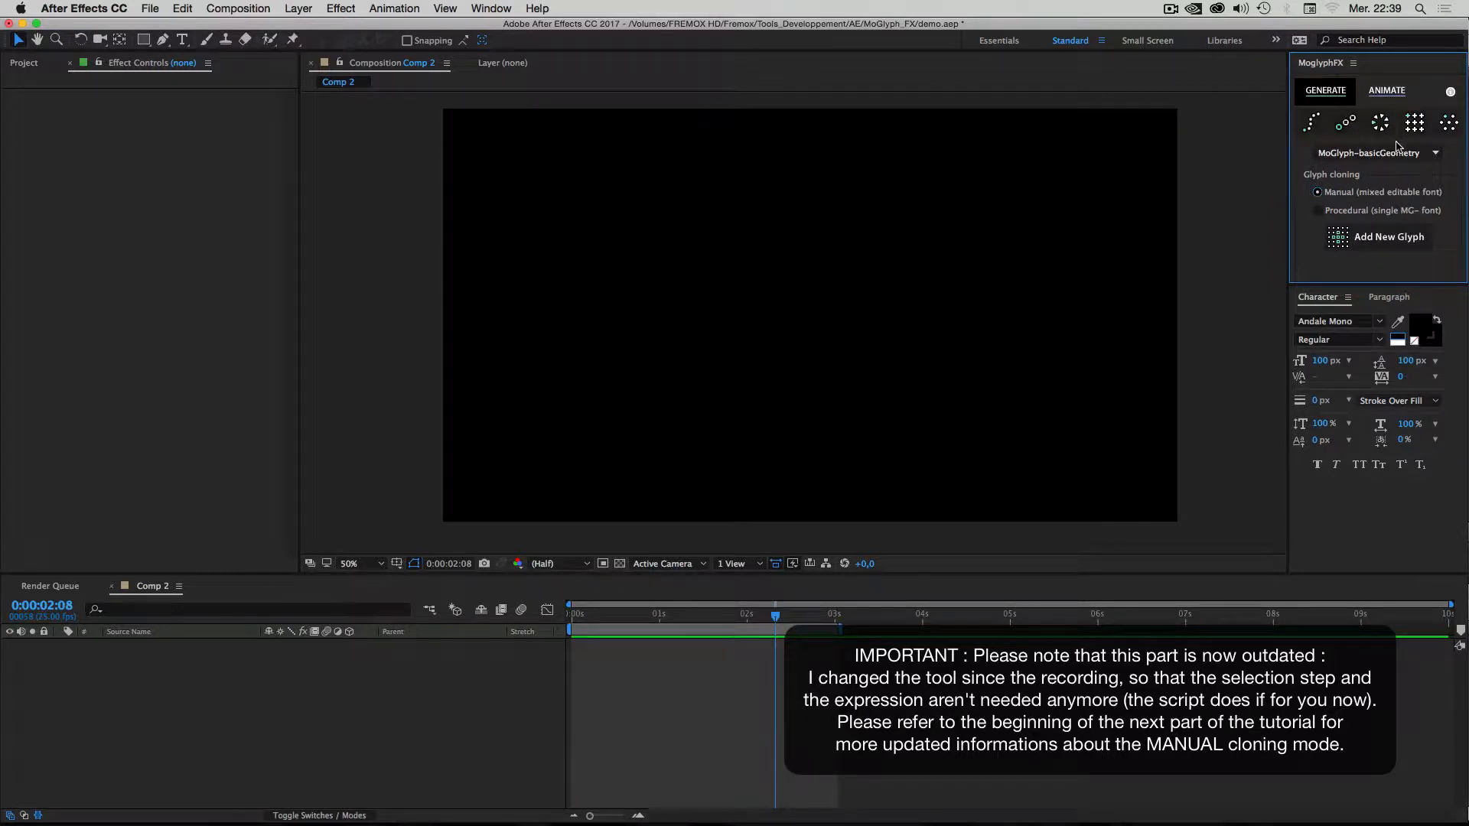
left_click(1348, 127)
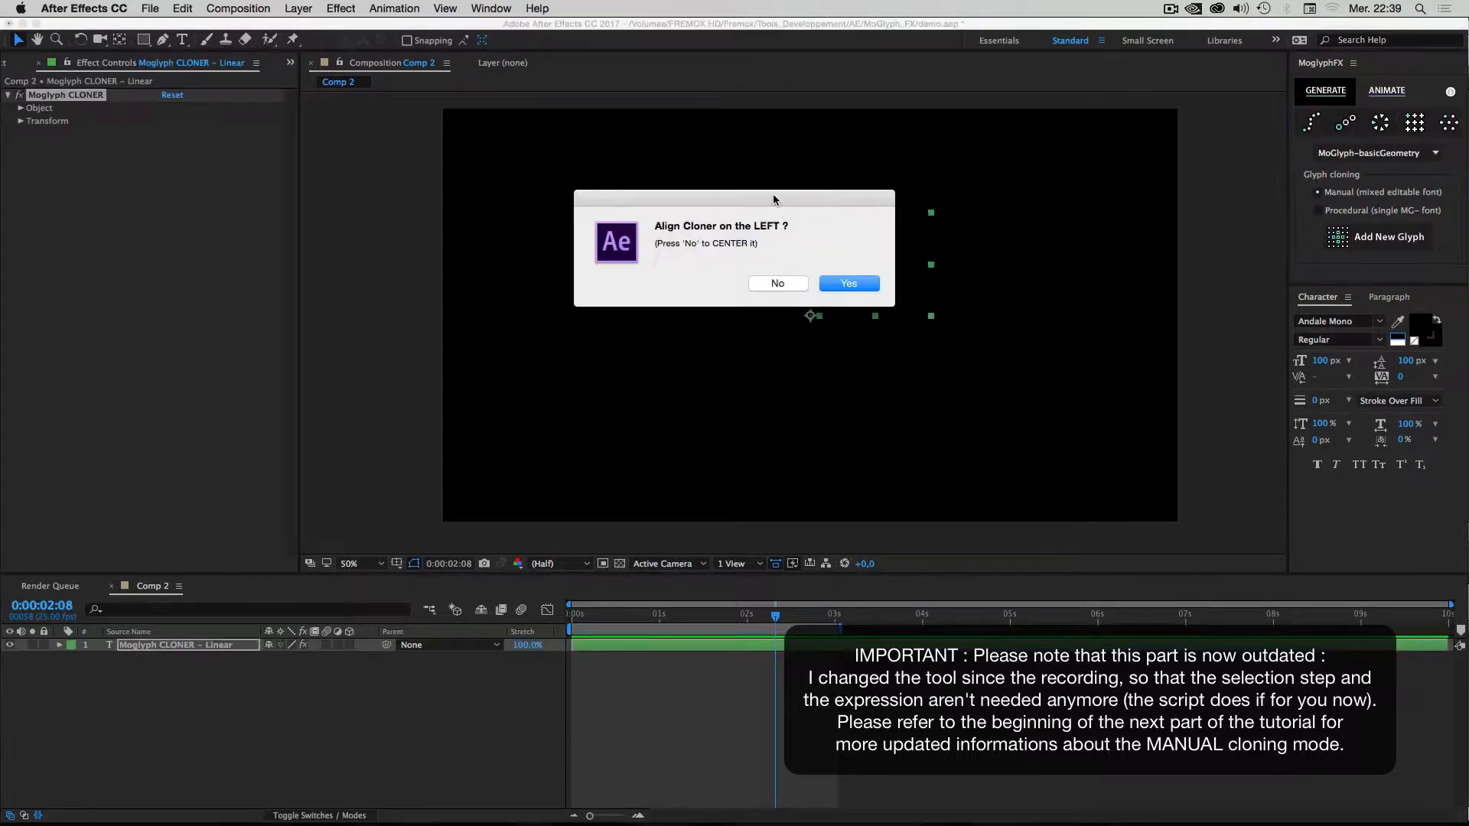
left_click(786, 285)
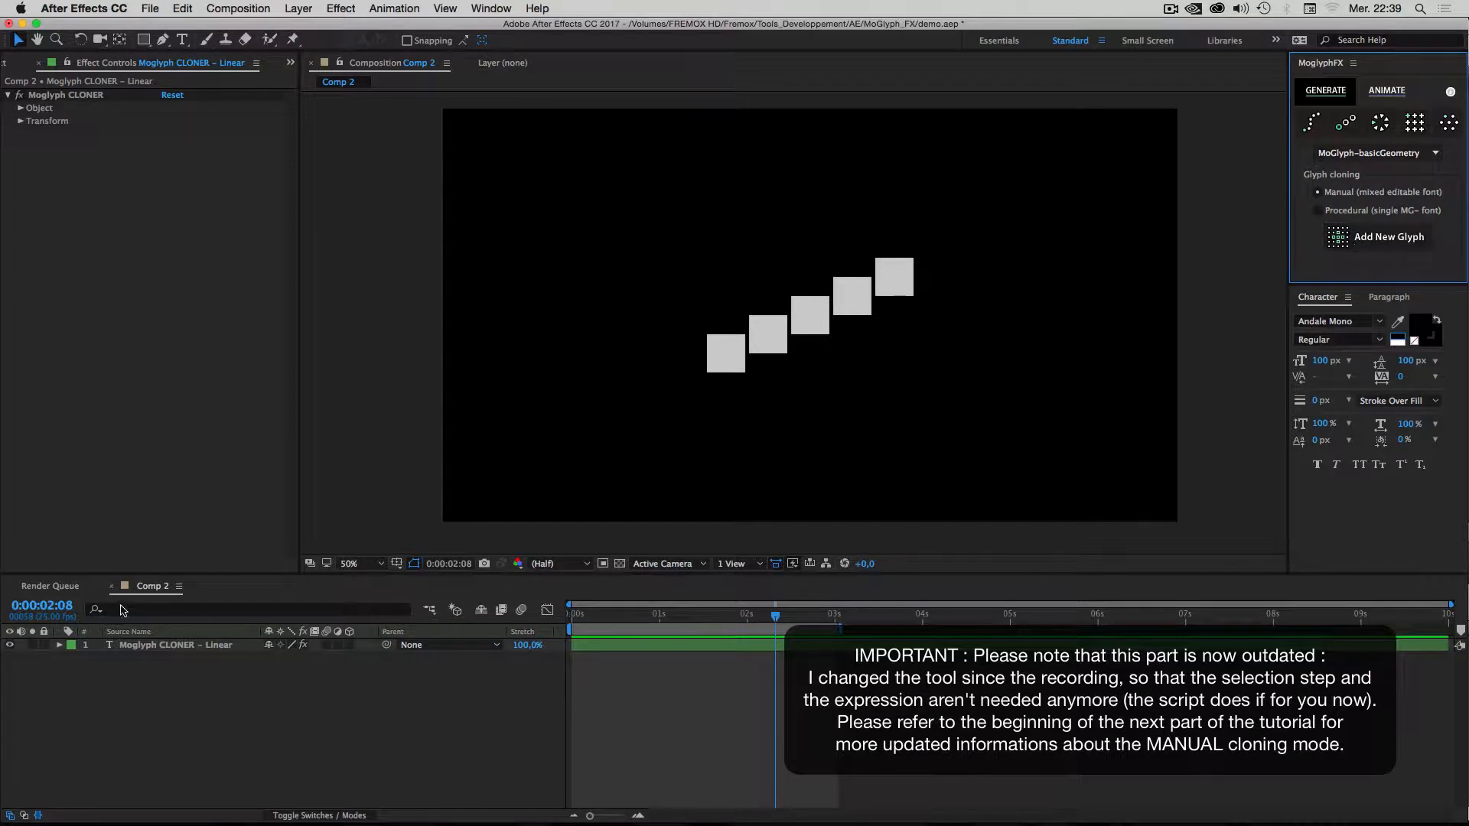
Select the linear cloner layer and set its Count to 1 in the object parameters.
left_click(130, 646)
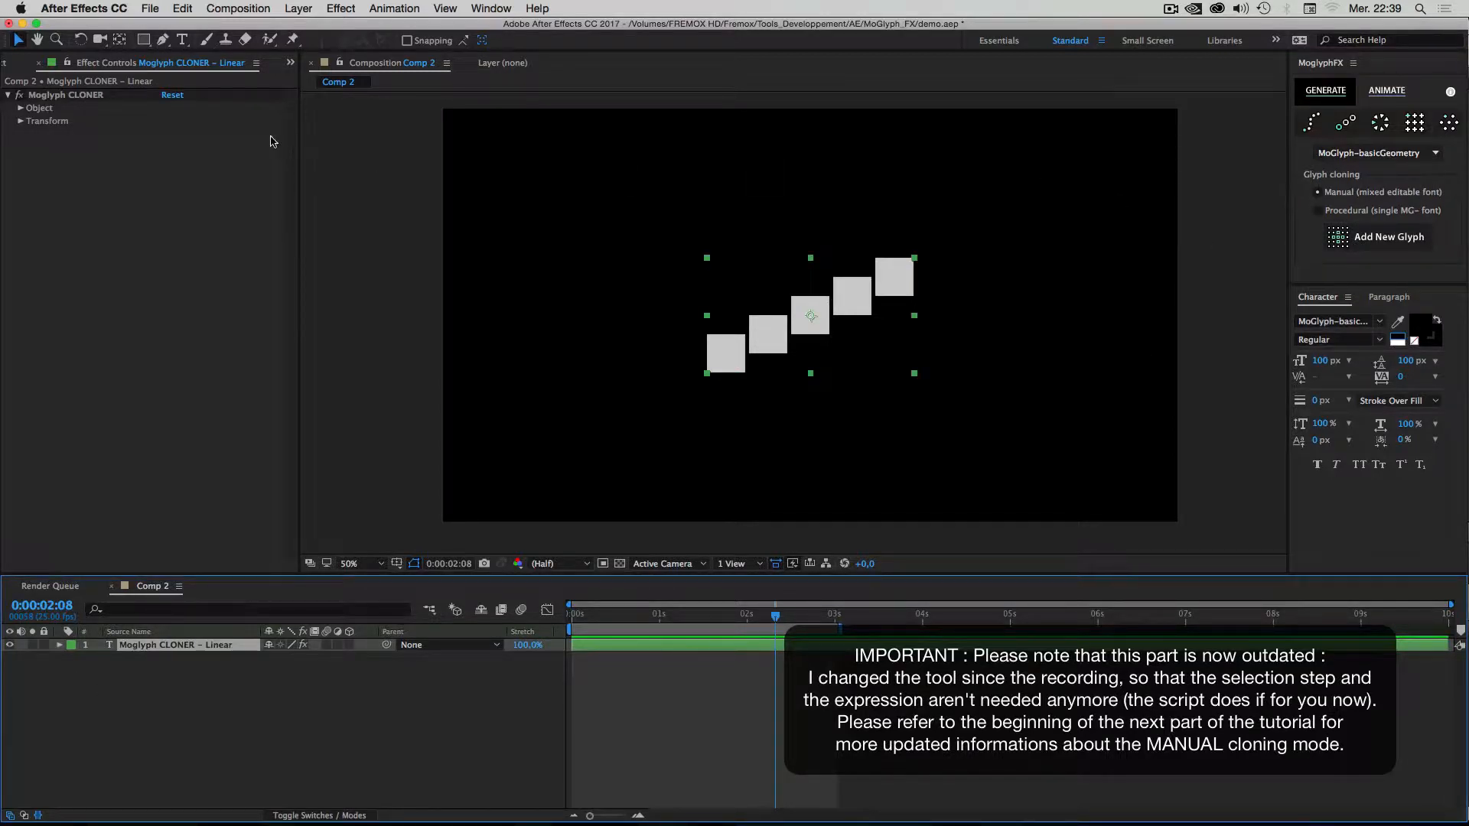
left_click(152, 92)
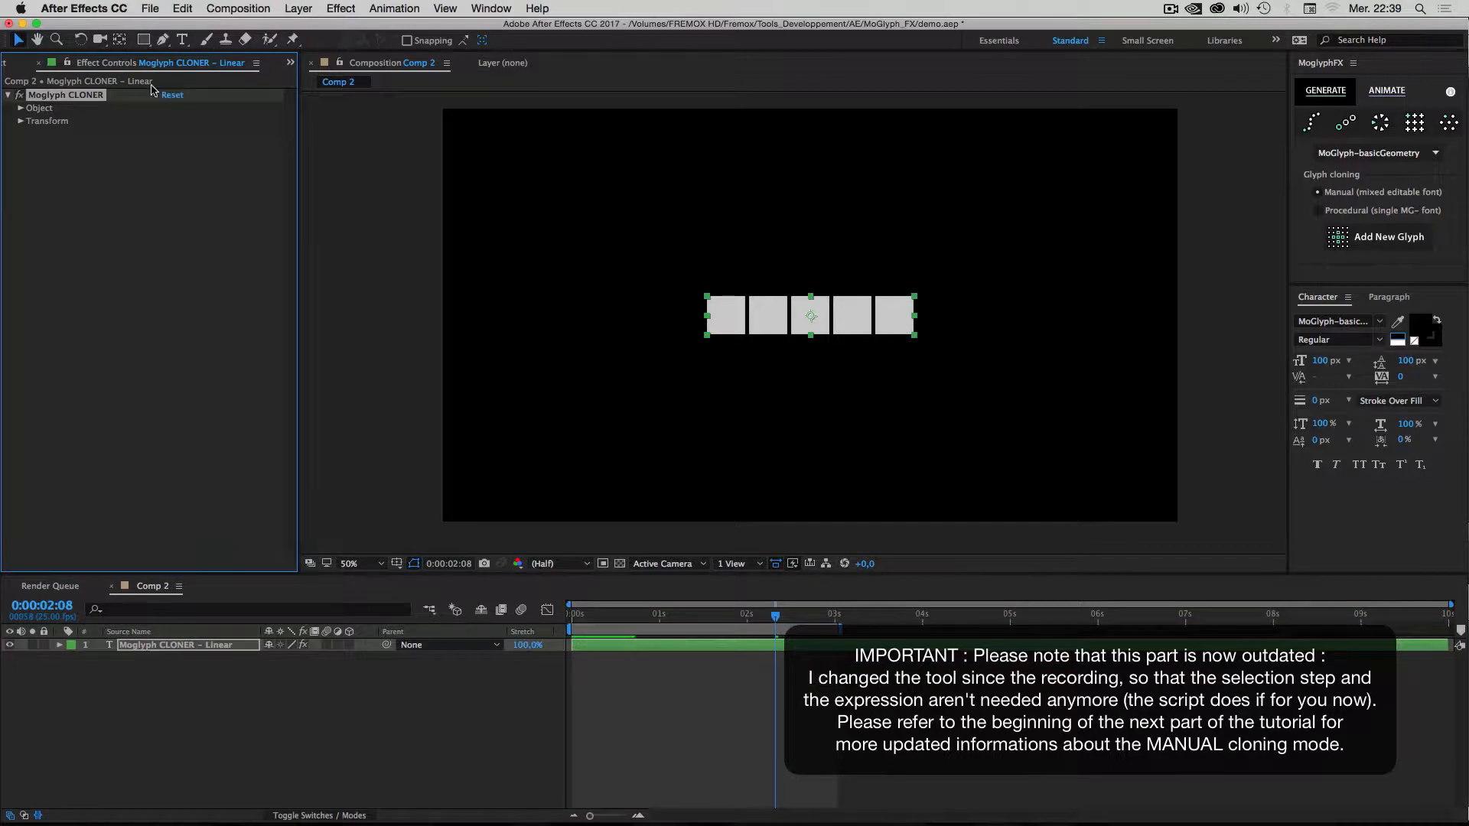
left_click(21, 108)
left_click(165, 146)
type("1234")
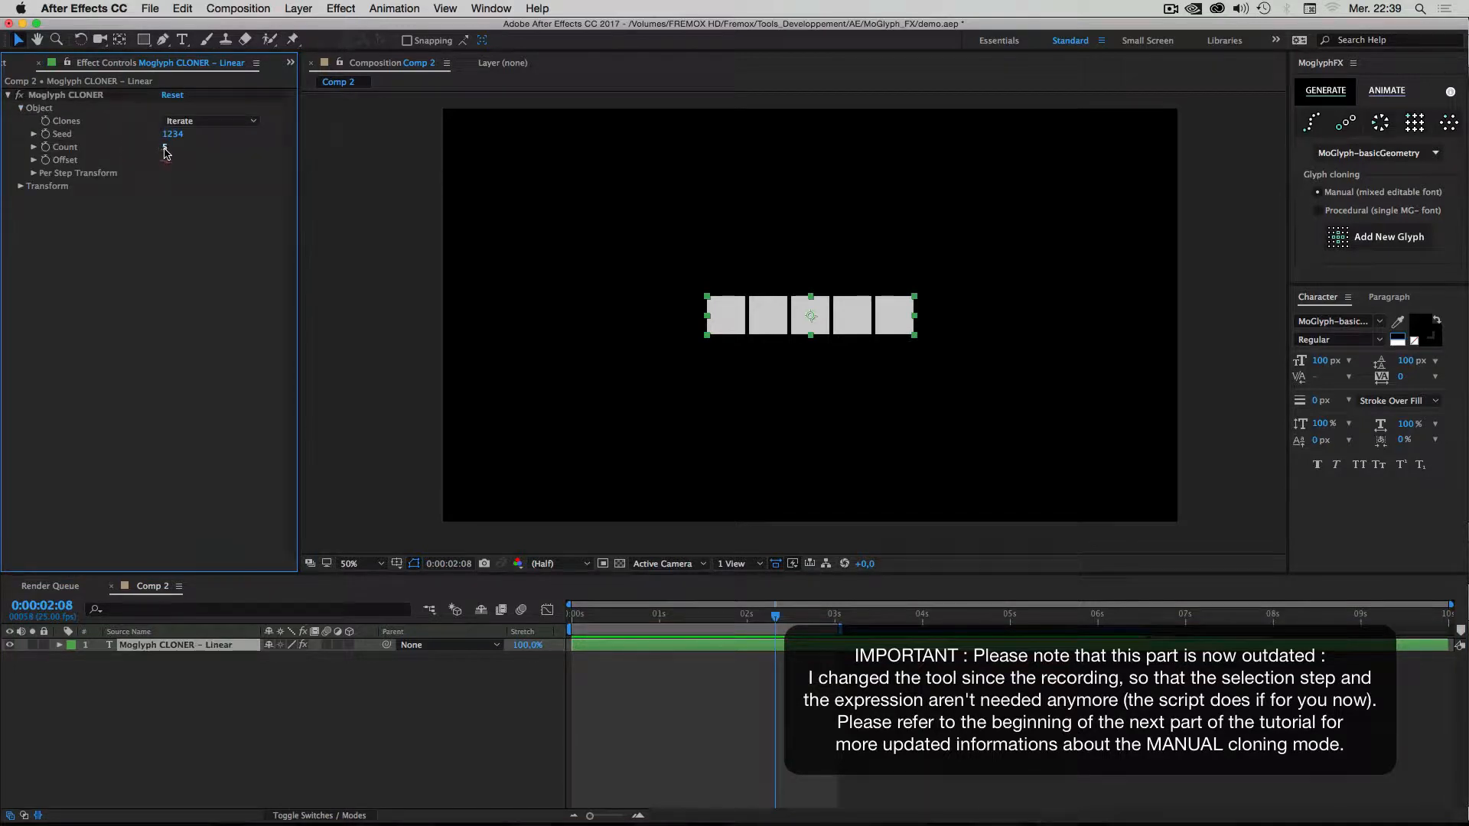
key("Return")
left_click_drag(125, 149, 115, 148)
left_click(164, 148)
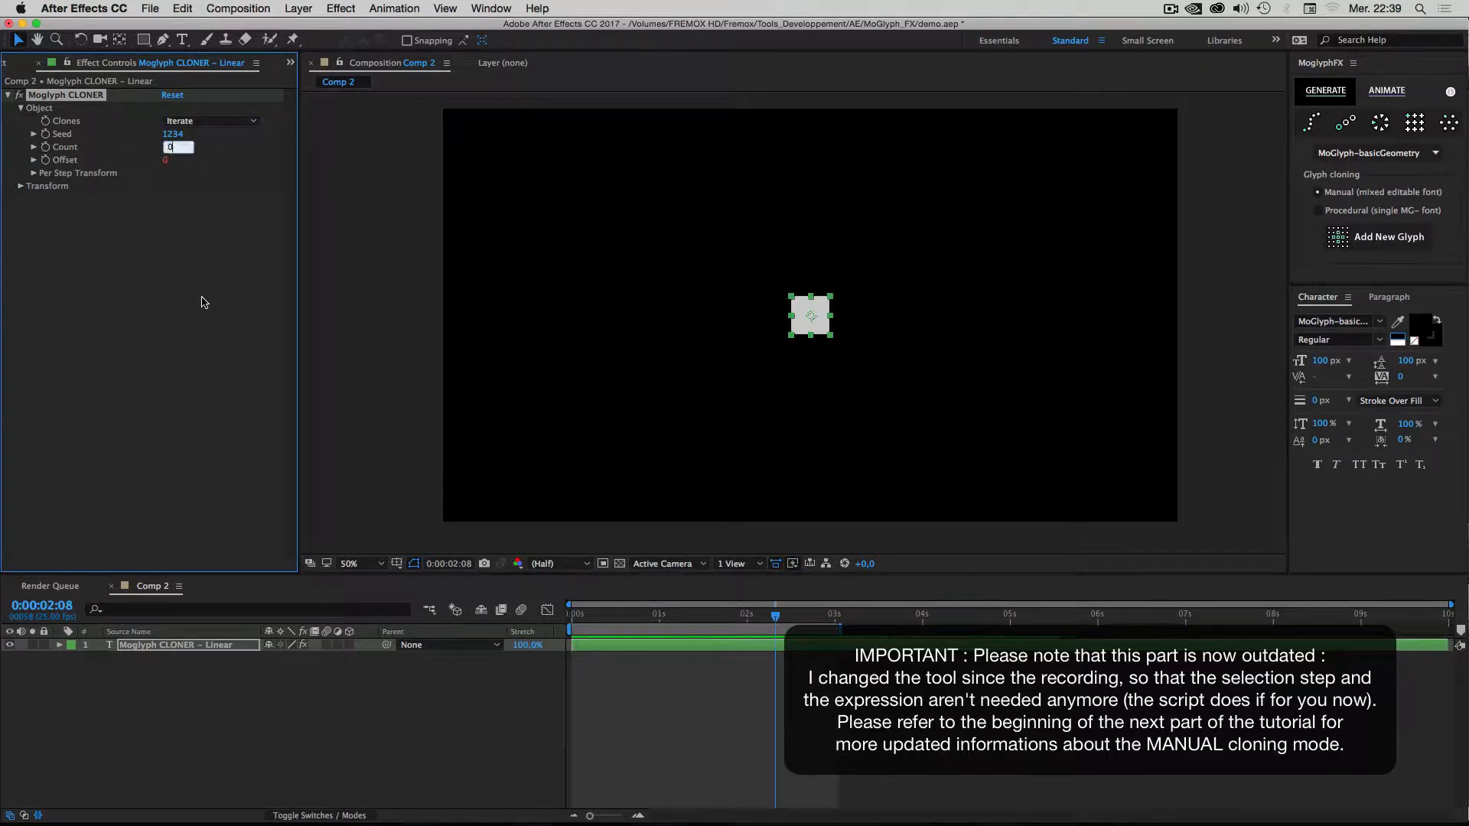
left_click(201, 298)
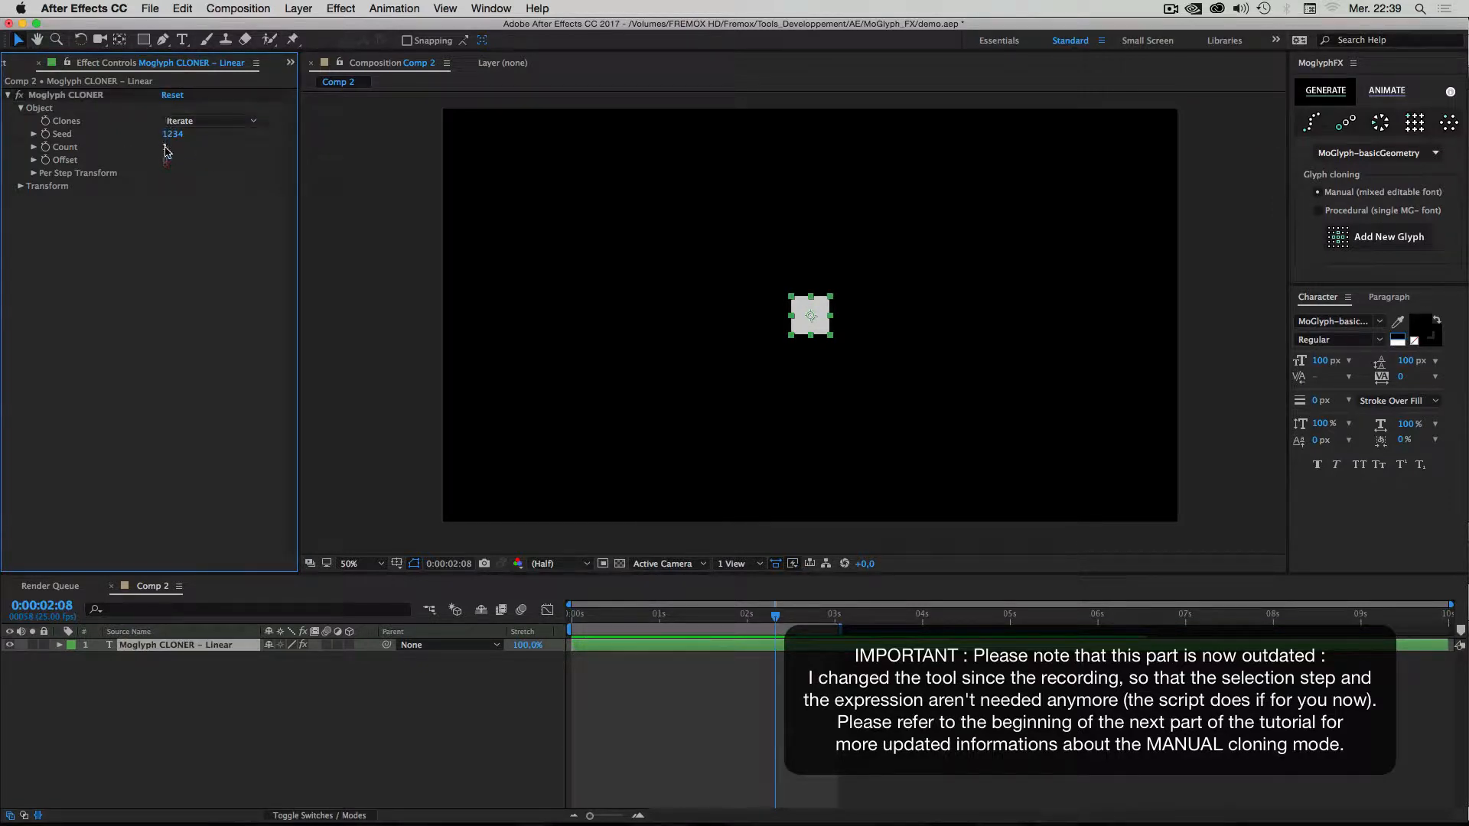
mouse_move(167, 151)
left_mouse_down()
mouse_move(189, 153)
mouse_move(167, 151)
left_mouse_up()
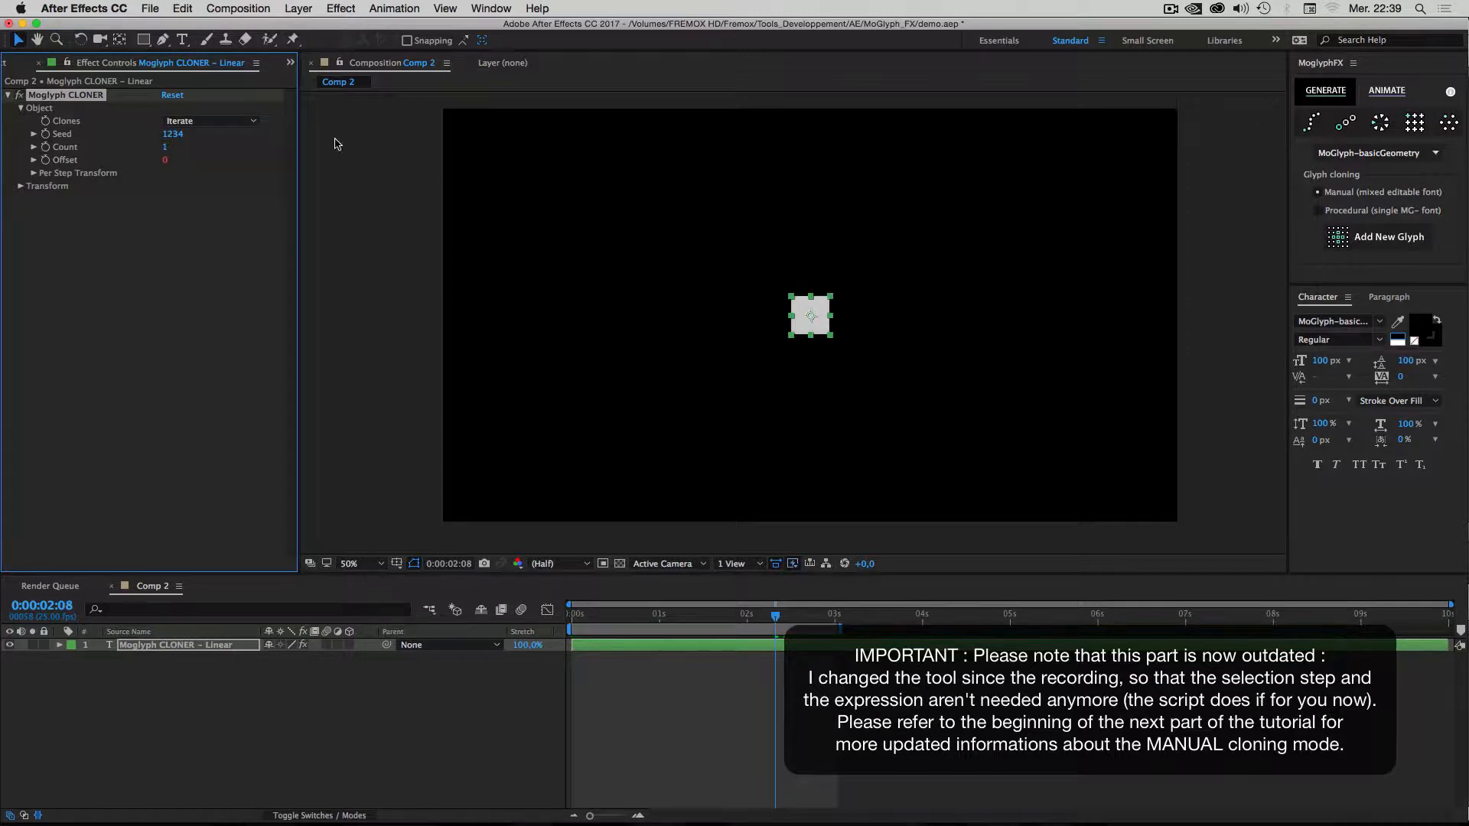
Add seven glyphs to the cloner: six-pointed star, pentagon, ring, thick X, slashed square, checkered square and rounded square with a hole.
left_click(1378, 248)
left_click_drag(807, 184, 1309, 177)
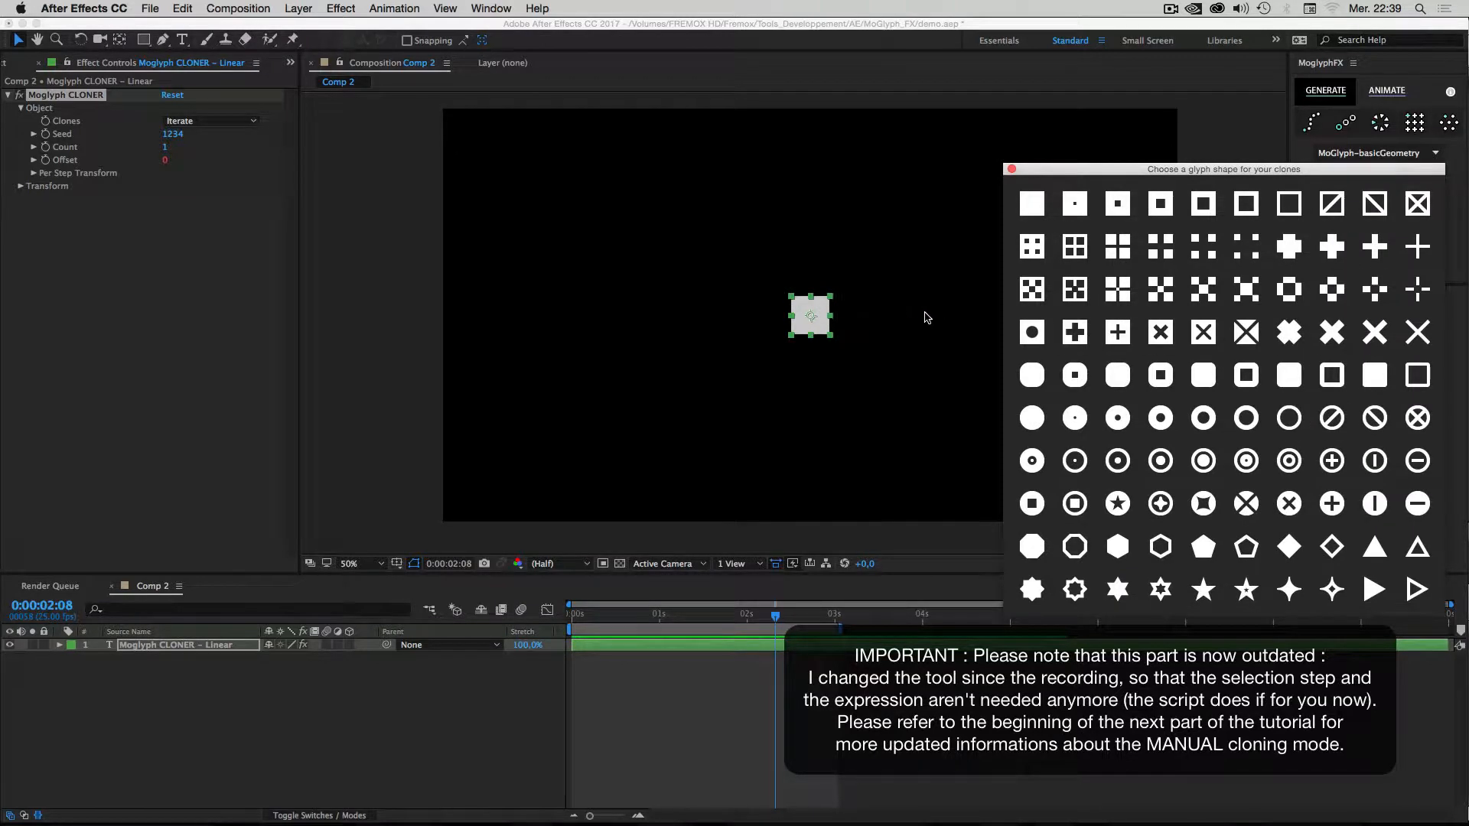
left_click_drag(1178, 169, 250, 224)
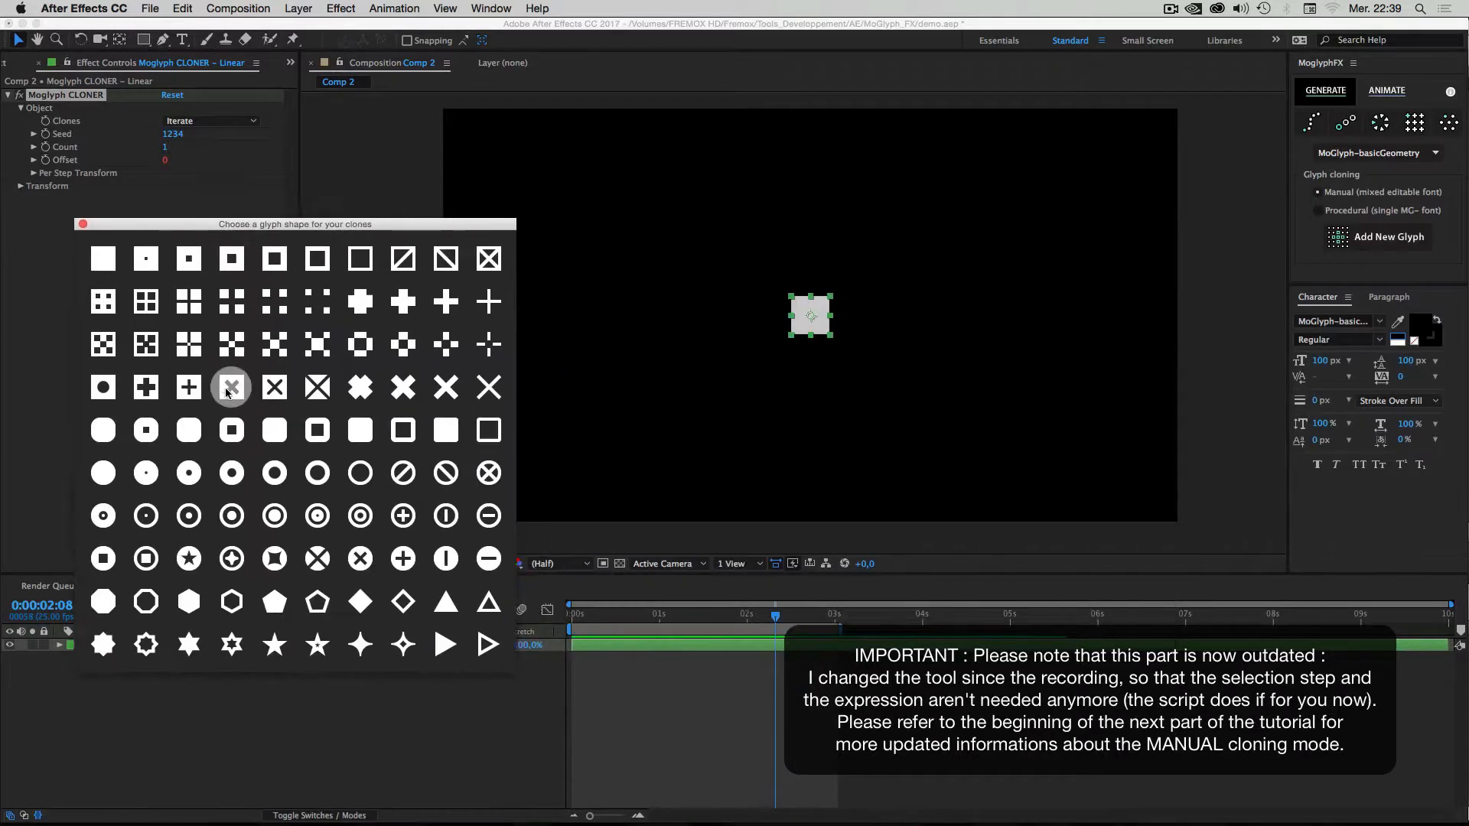
left_click(192, 645)
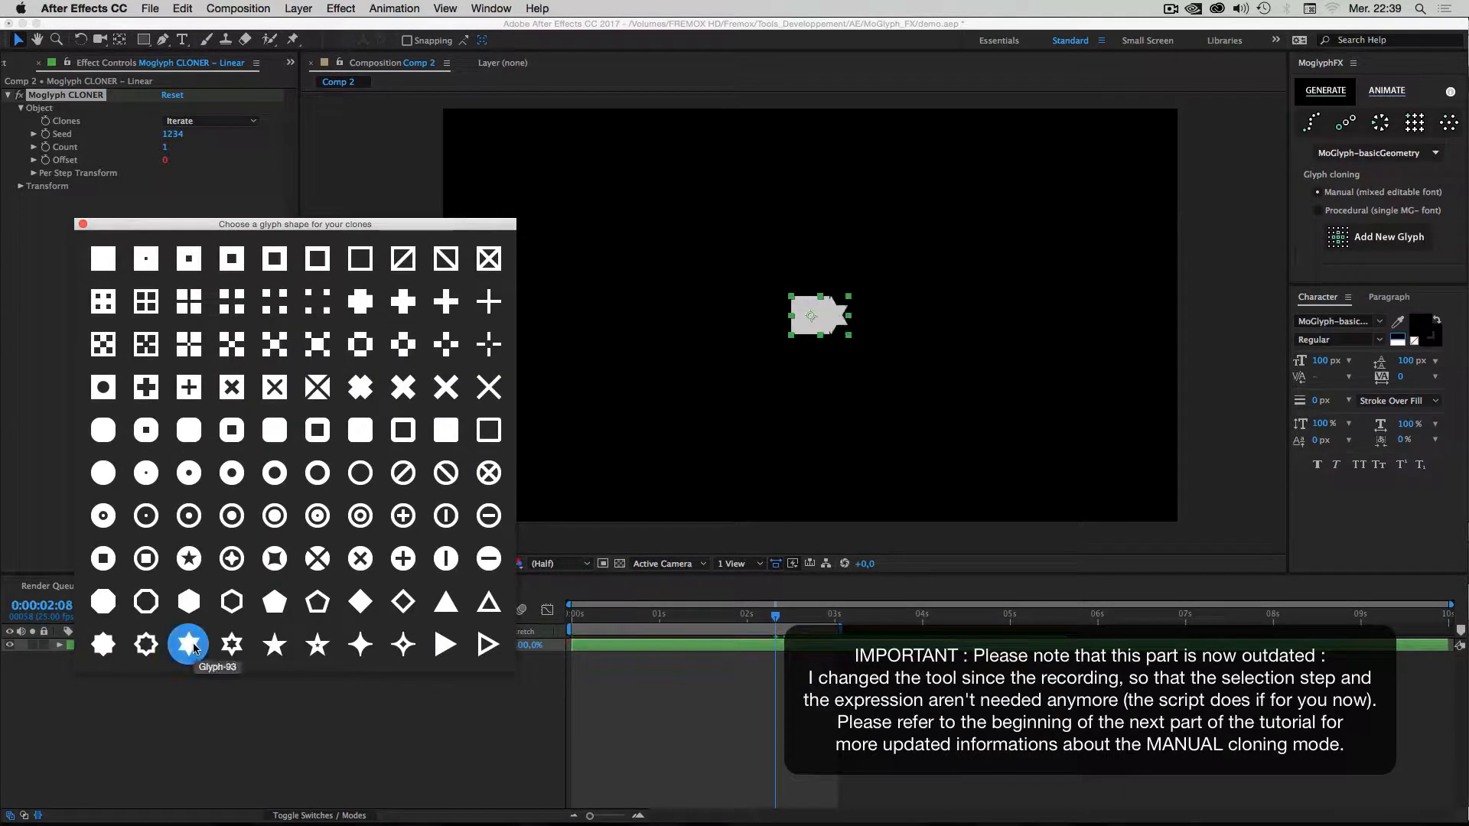
left_click(277, 603)
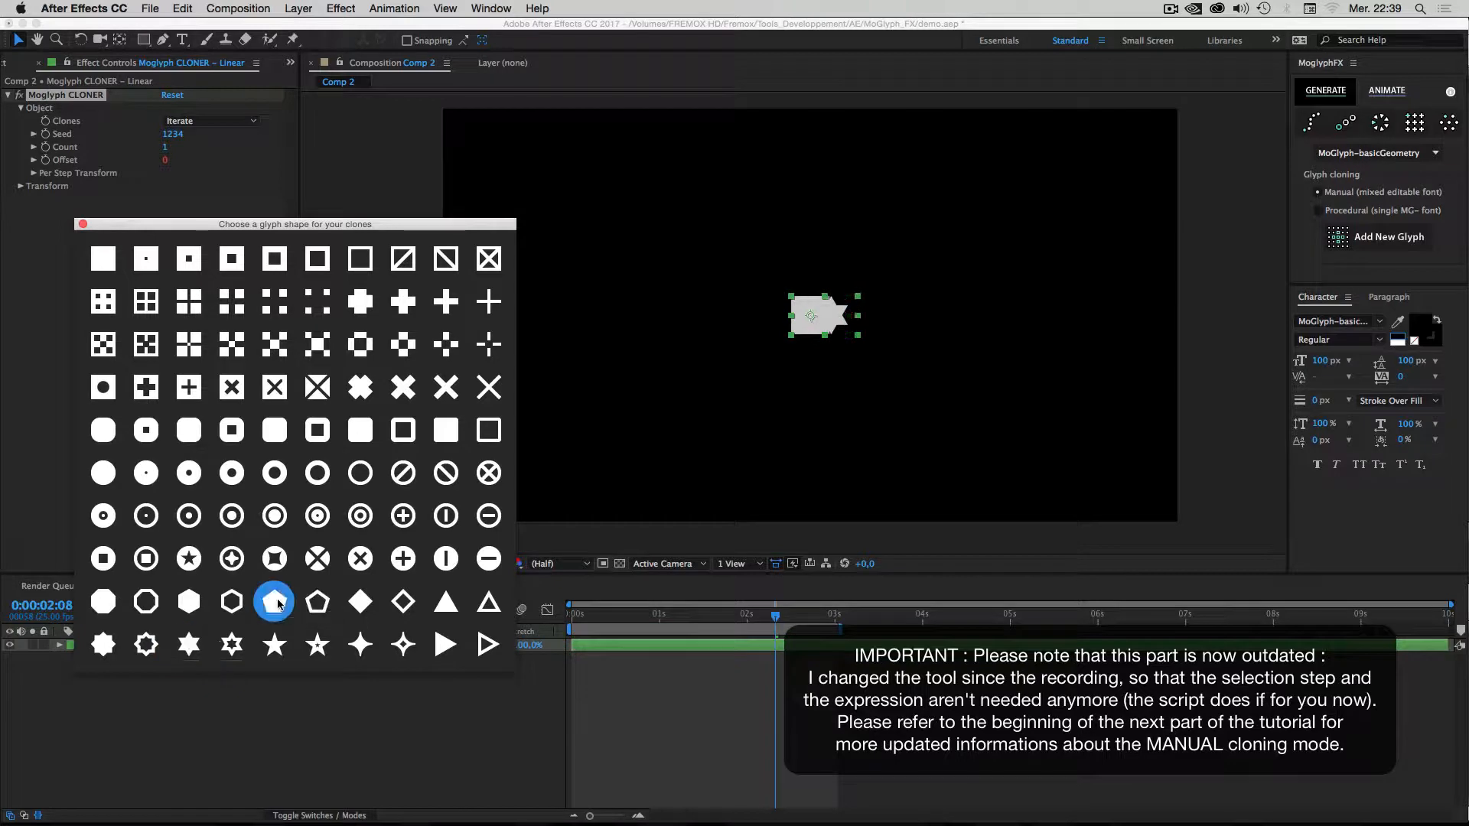
left_click(366, 476)
left_click(402, 386)
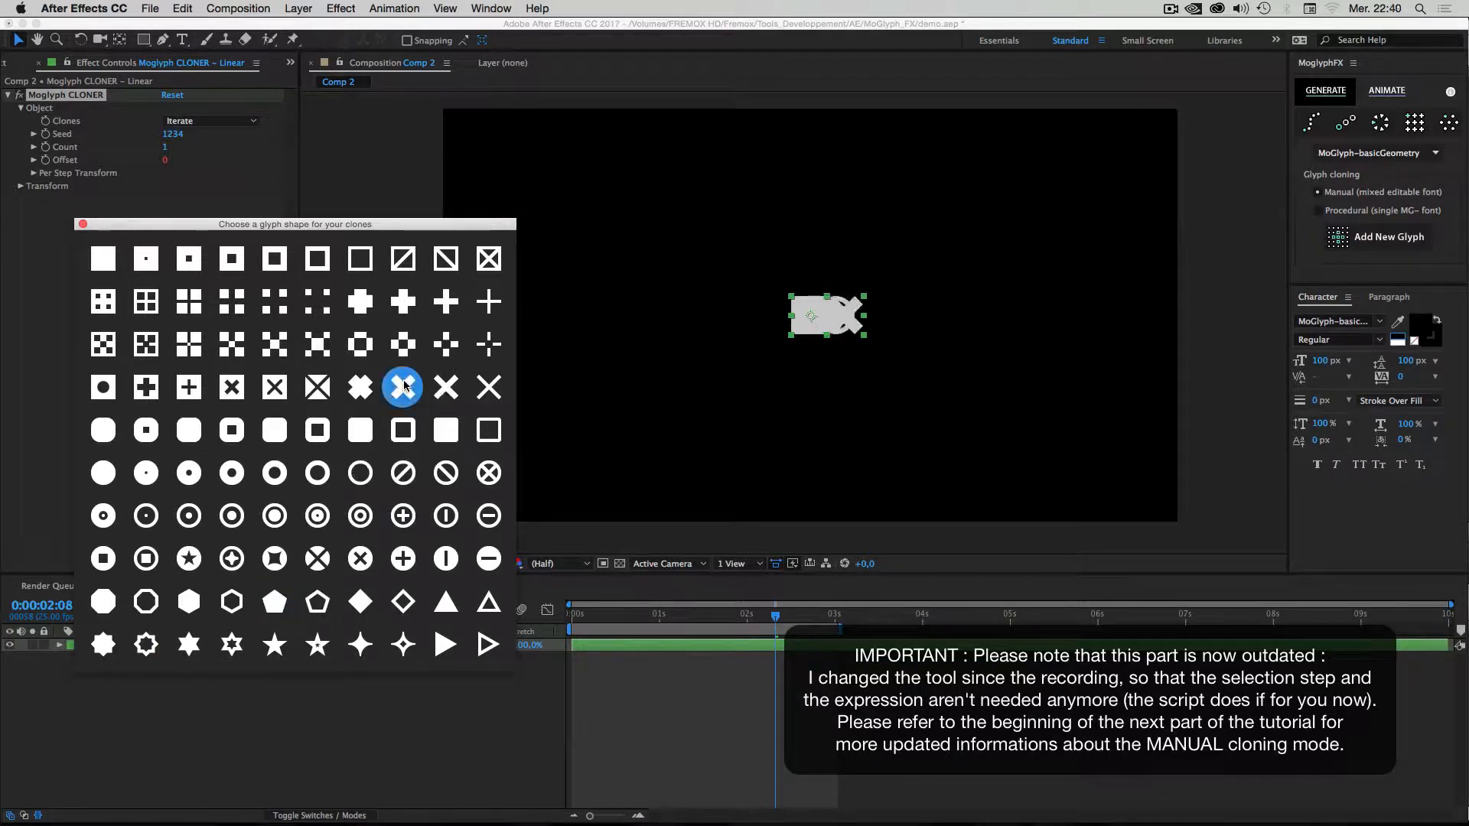
left_click(403, 258)
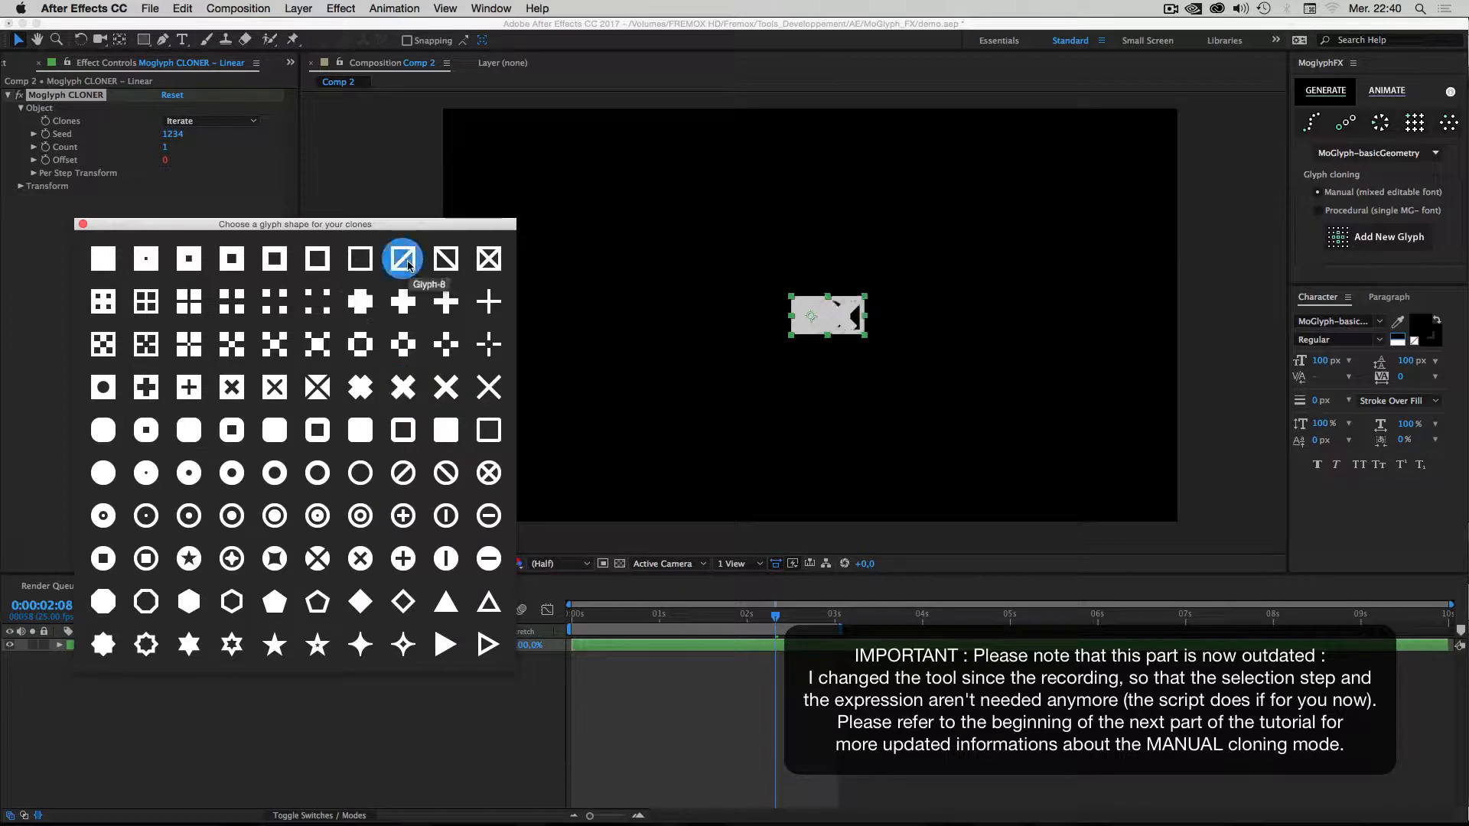
left_click(232, 344)
left_click(145, 430)
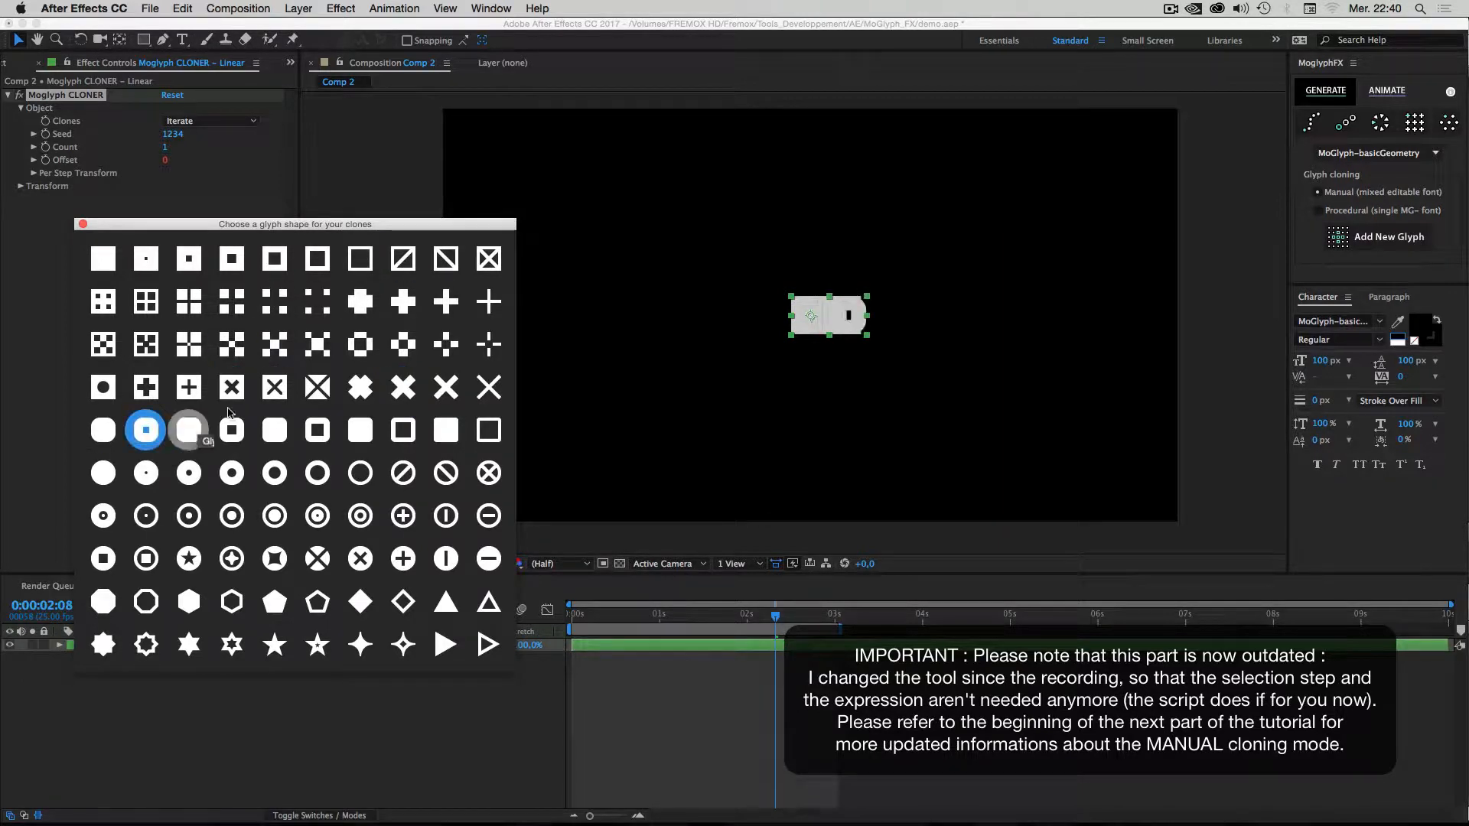
Set the cloner's Count to 10 and add circled plus, four-corner, rounded square, square with plus, target and crossed circle glyphs.
left_click(33, 173)
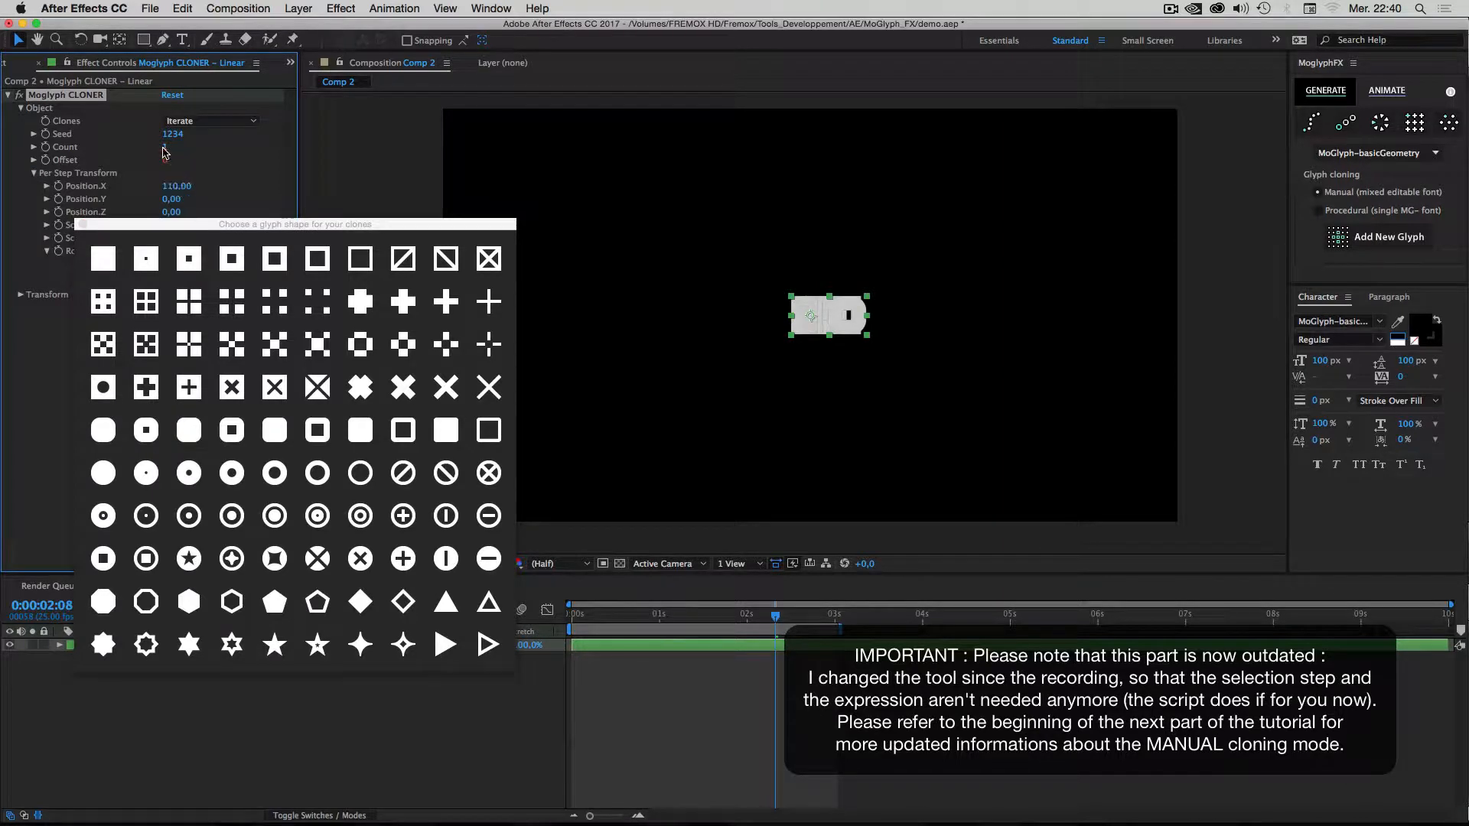
left_click_drag(165, 152, 172, 152)
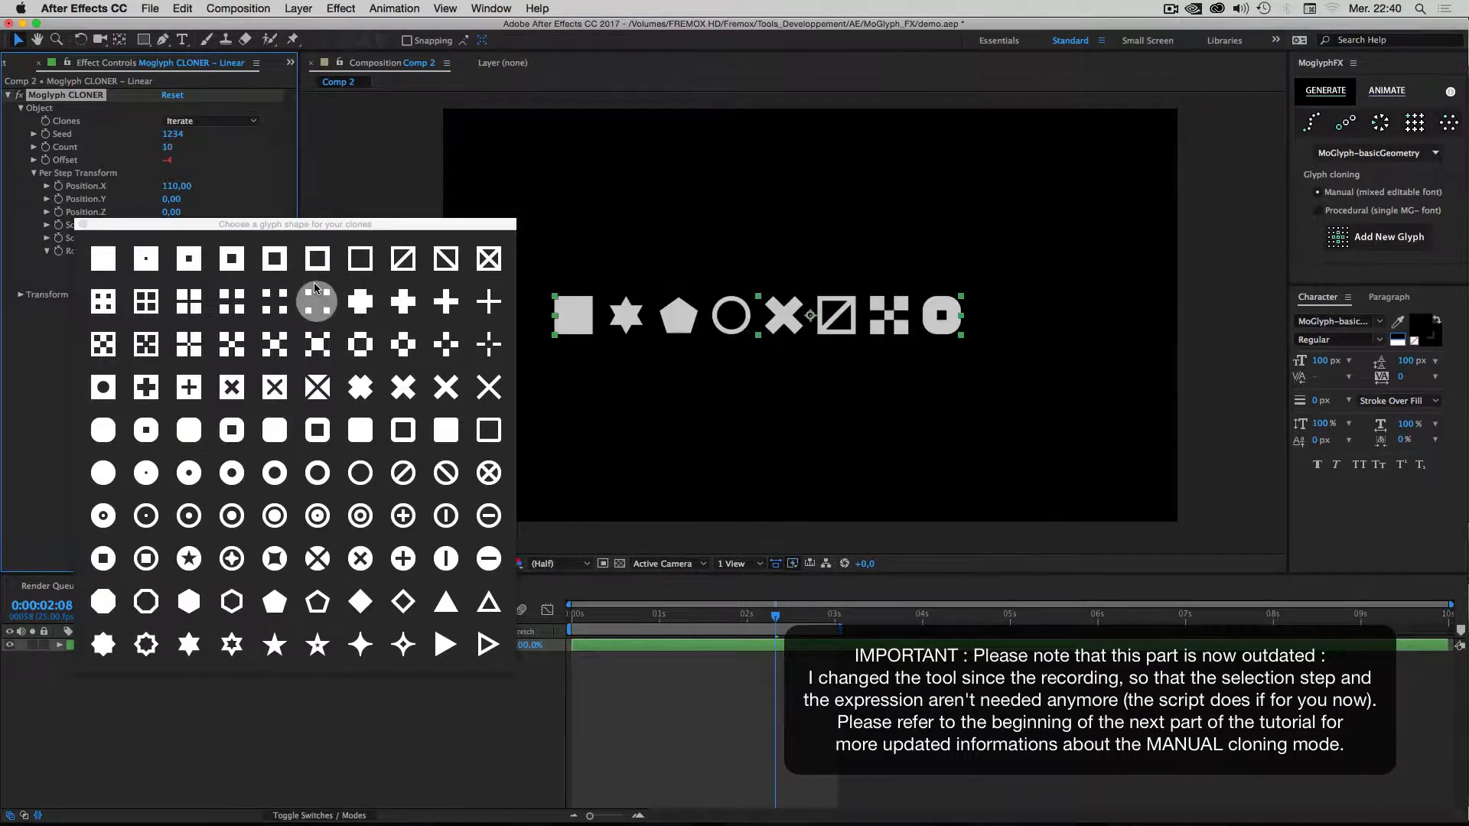
left_click(397, 517)
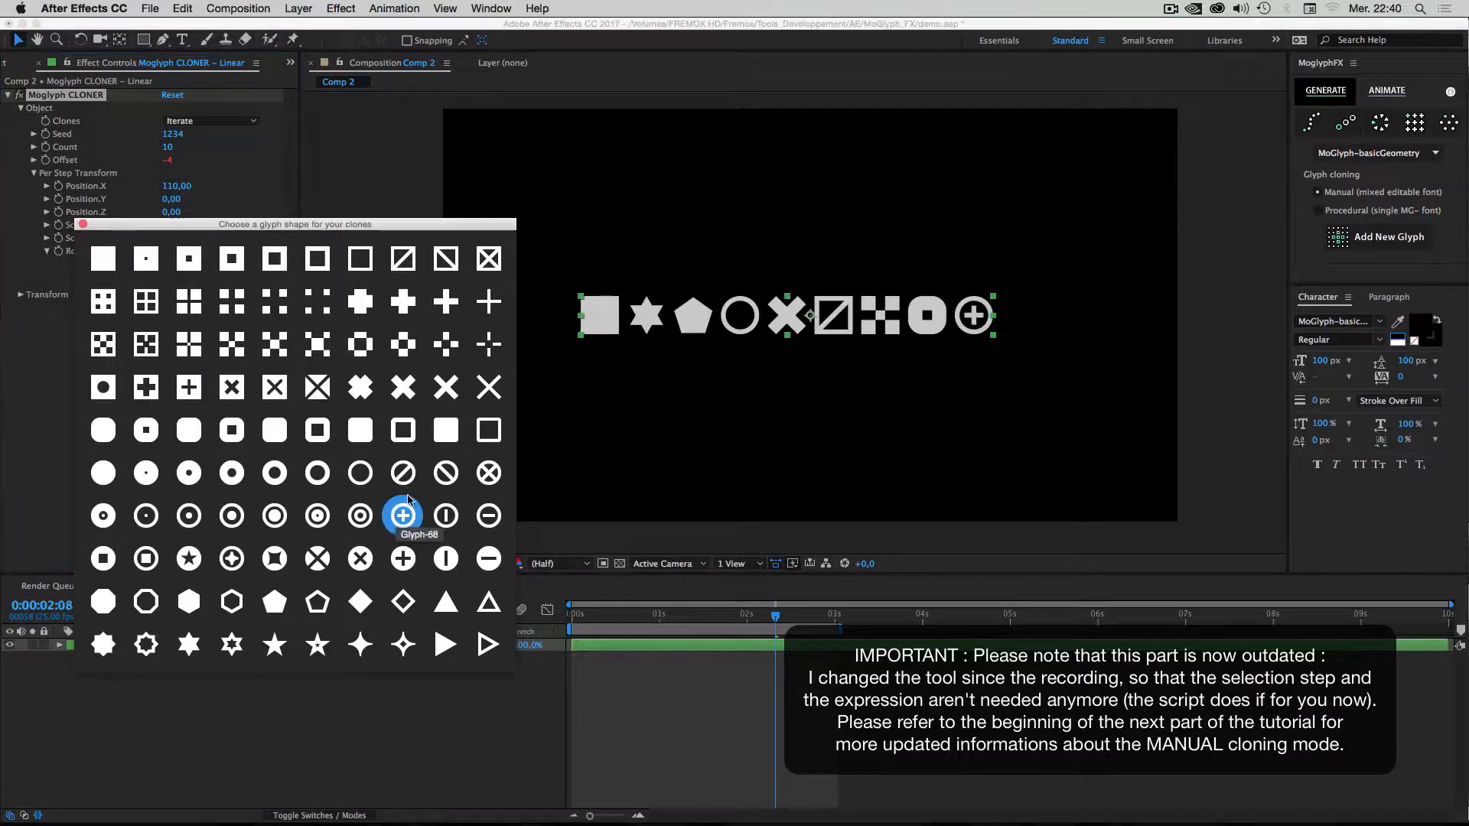
left_click(309, 309)
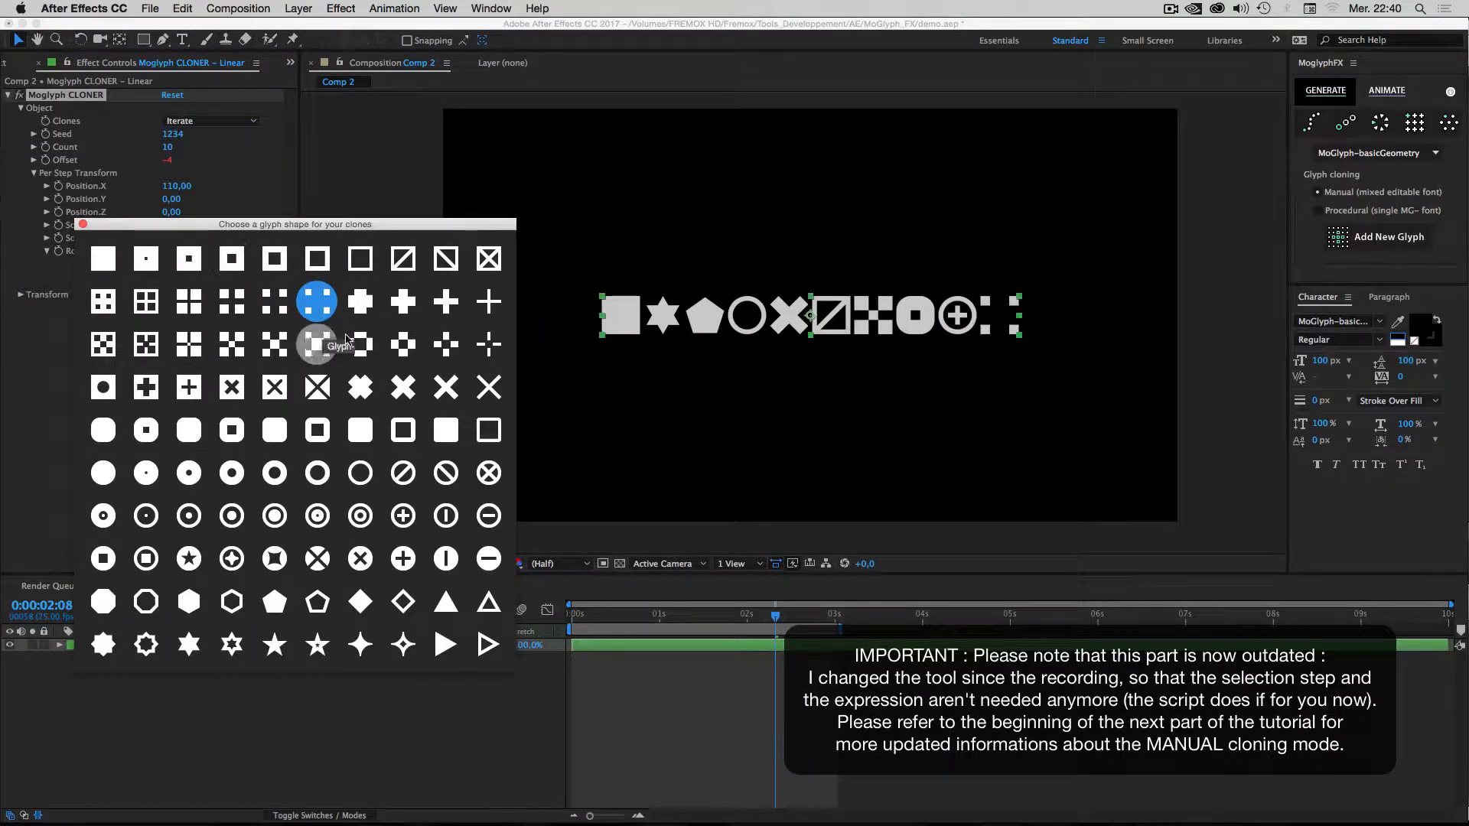
left_click(192, 433)
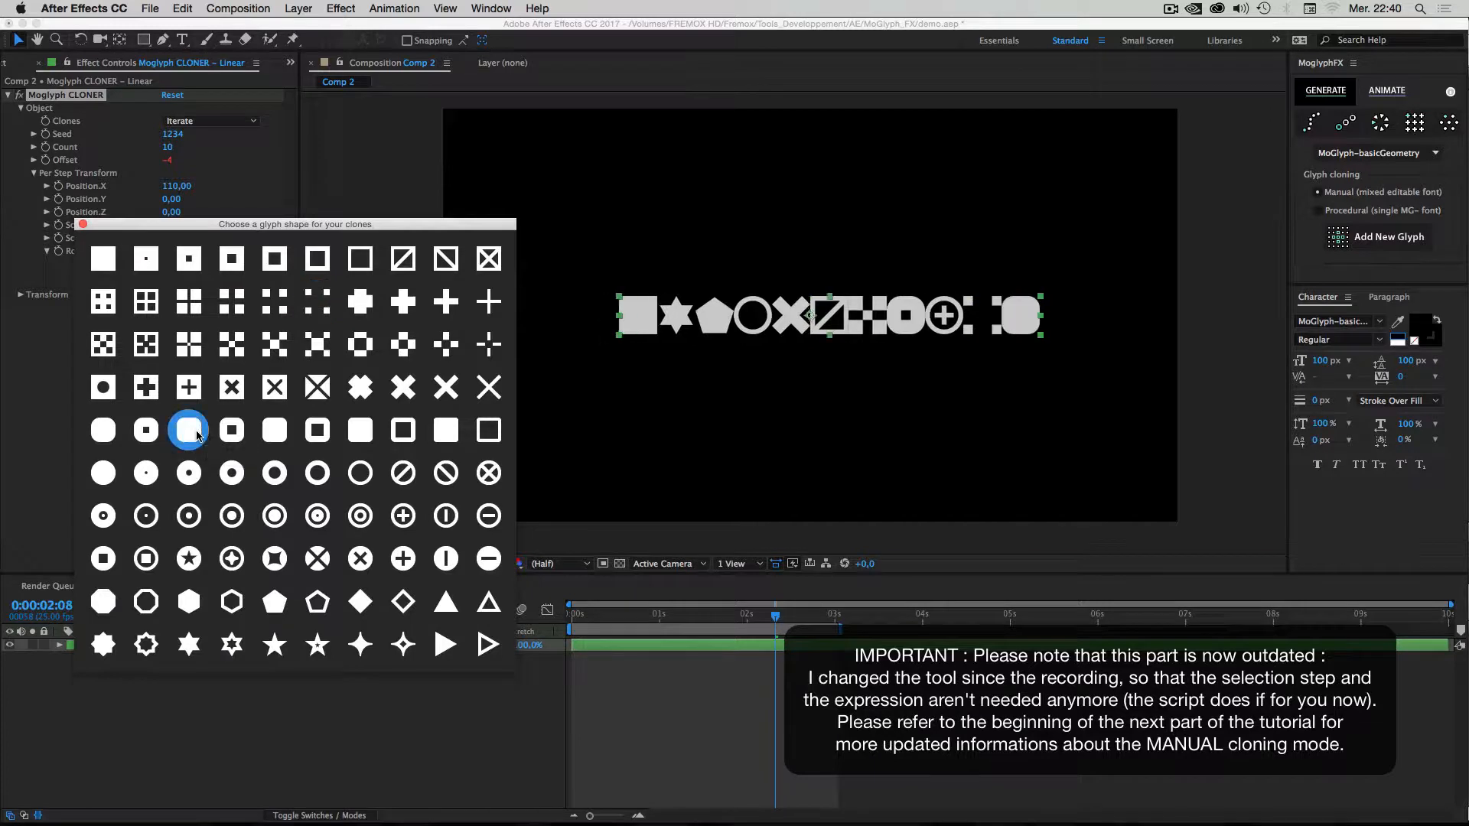
left_click(191, 388)
left_click(316, 519)
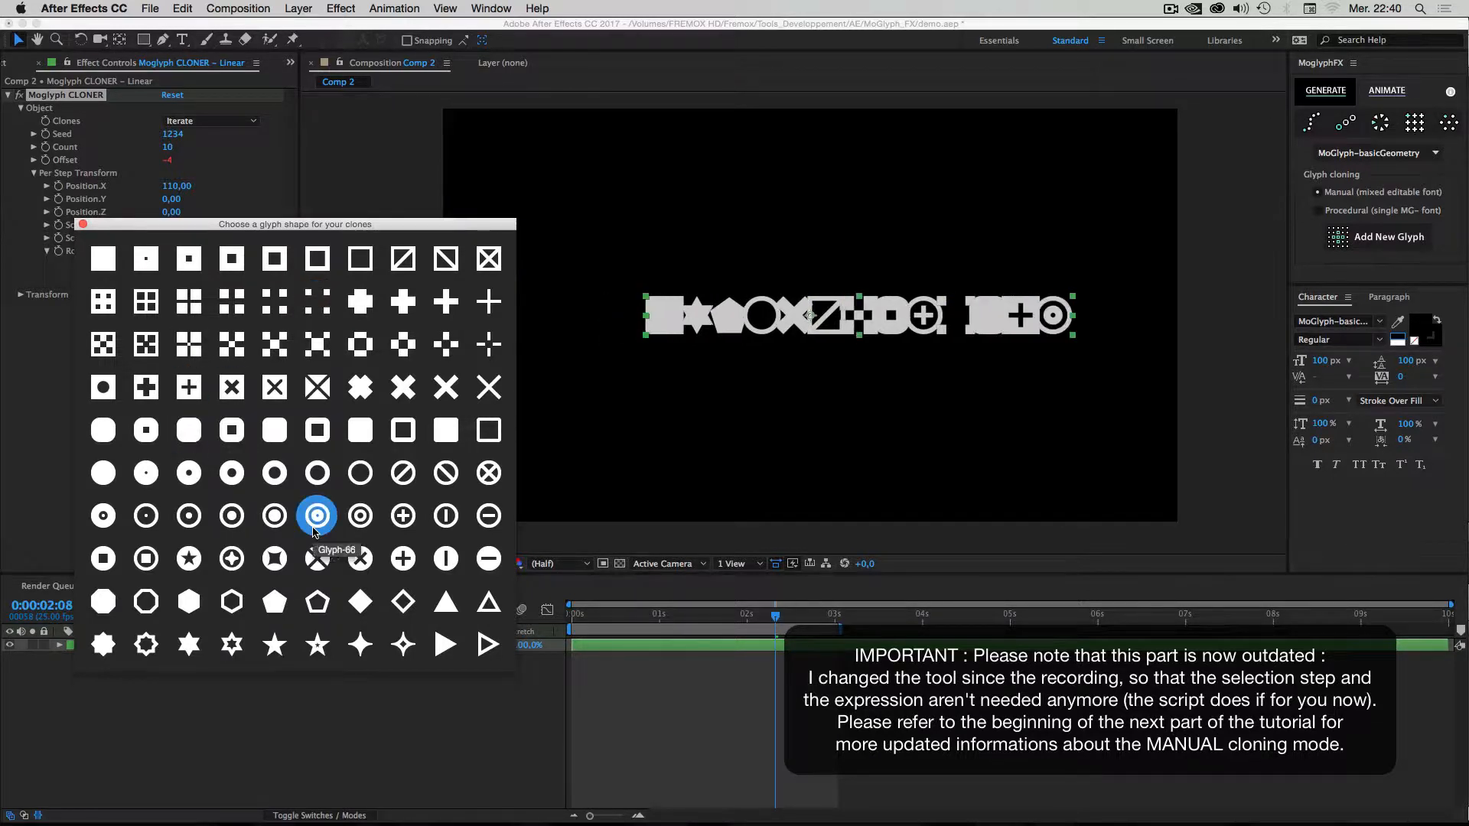
left_click(324, 559)
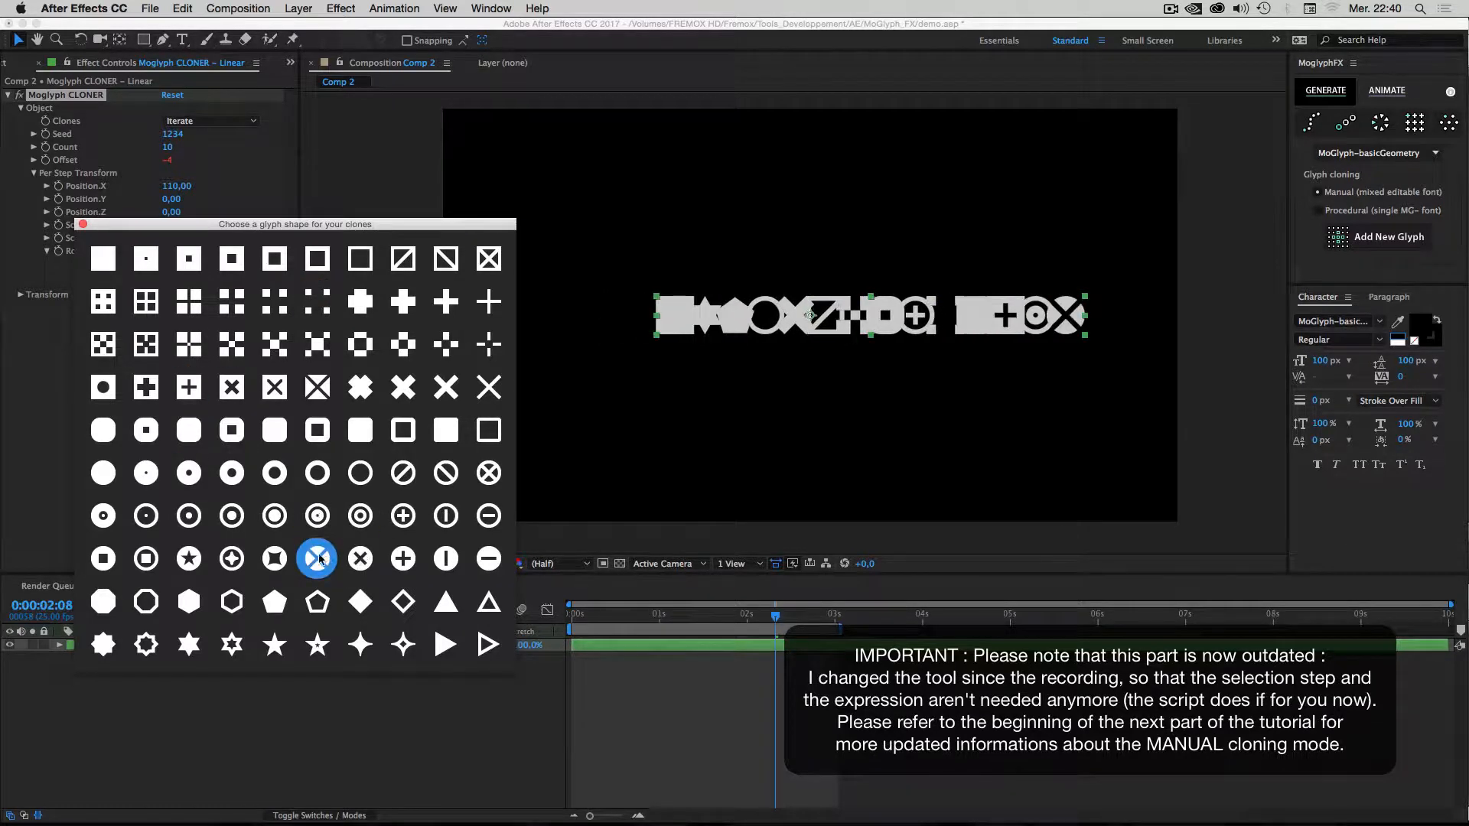
Add the circle glyph with a concave square cut-out to the cloner, close the glyph chooser and delete the linear cloner layer.
left_click(274, 558)
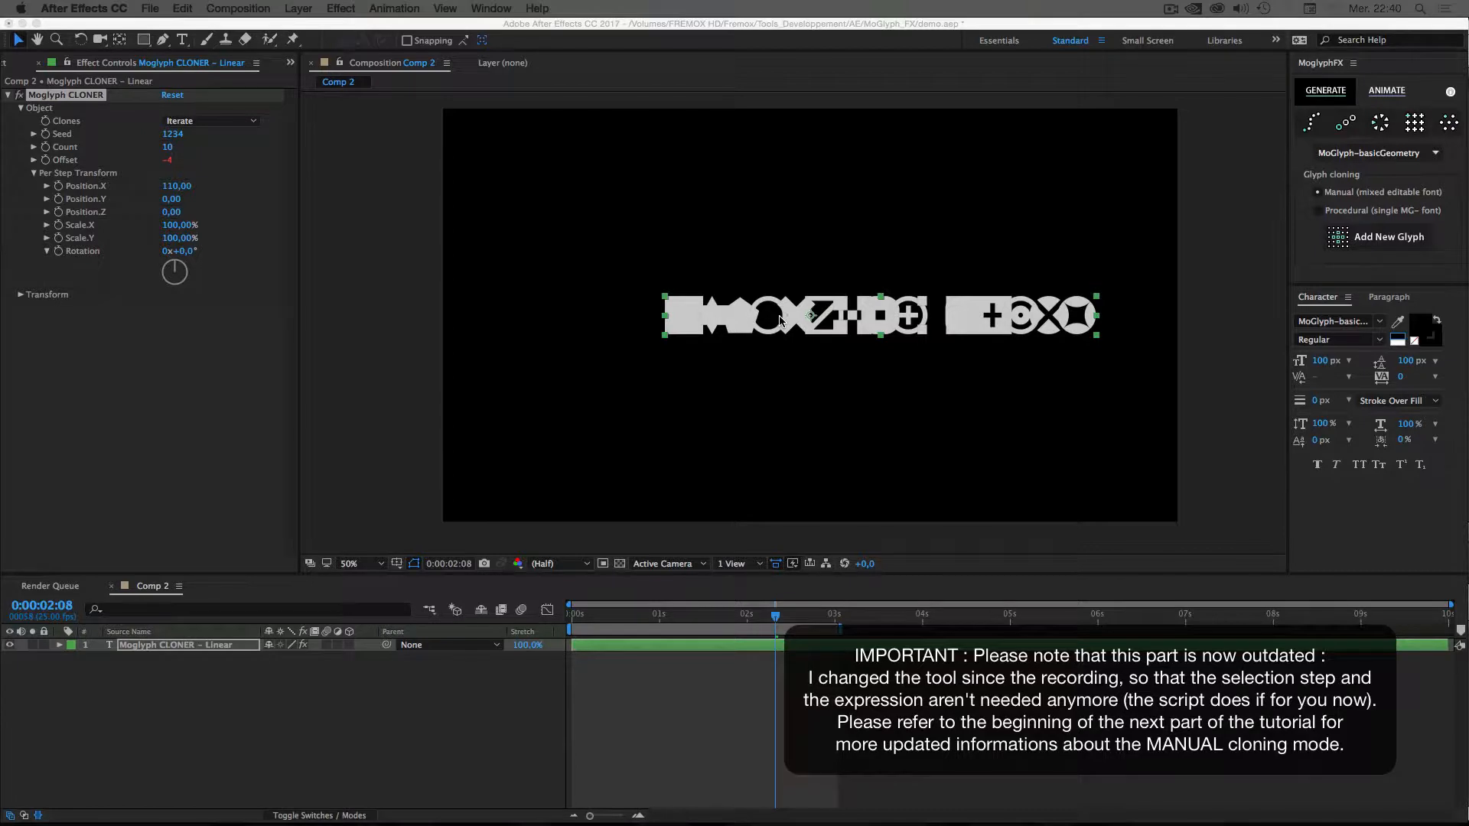
left_click(167, 689)
left_click(143, 647)
key("Delete")
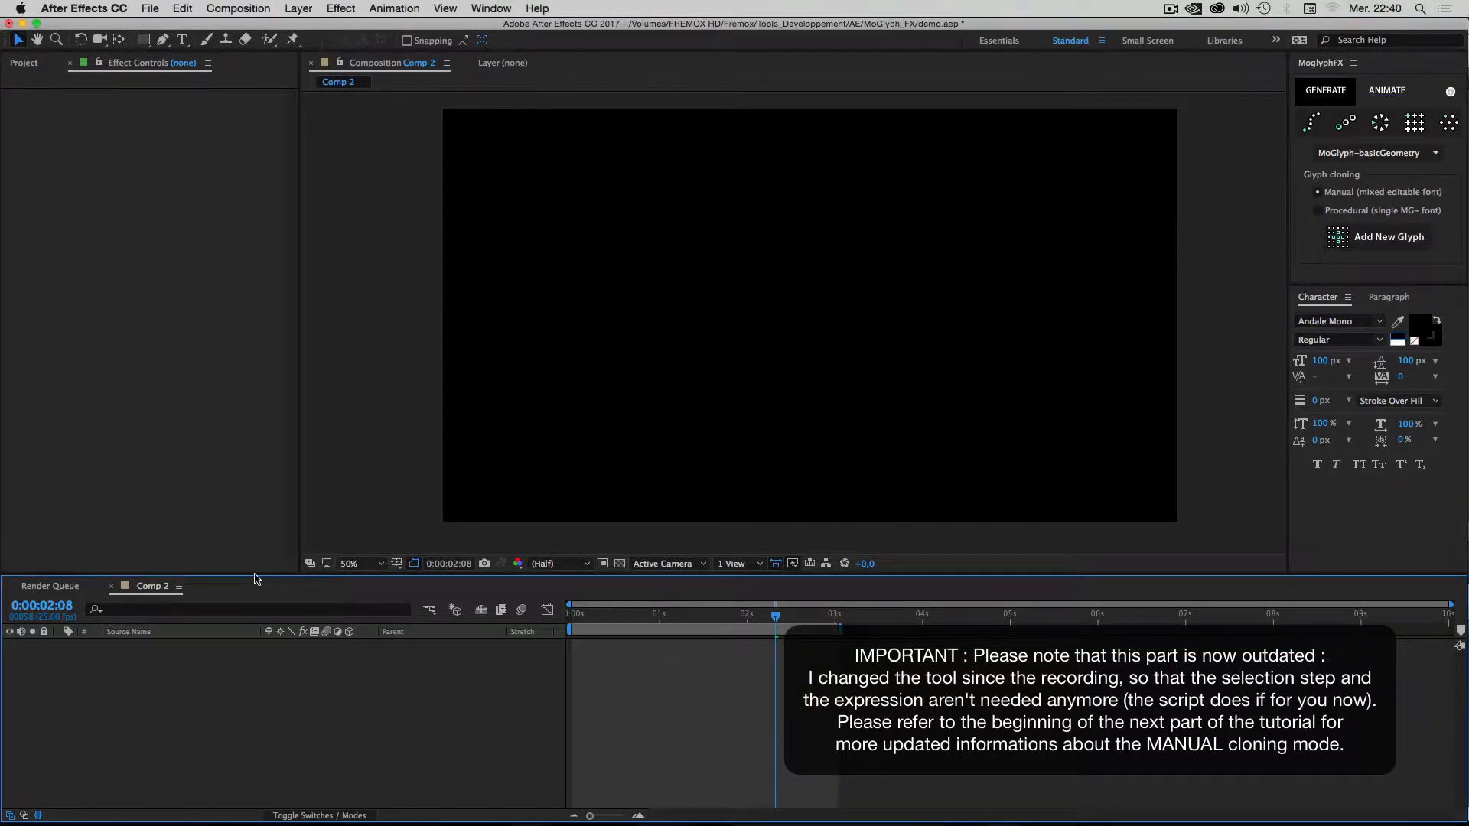
Generate a new left-aligned linear cloner with manual glyph cloning and reset its Moglyph CLONER effect.
left_click_drag(255, 578, 255, 582)
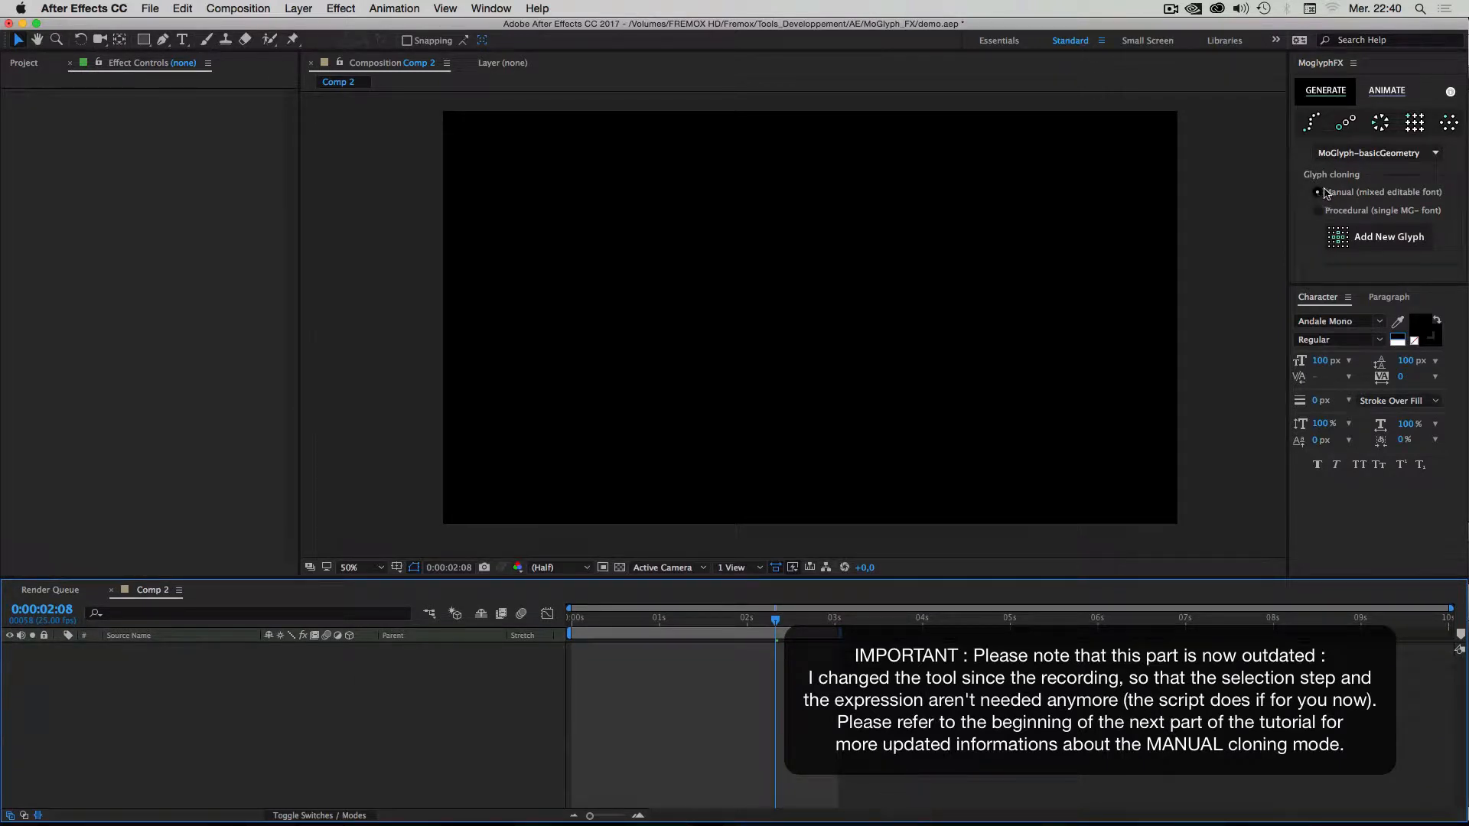
left_click(1347, 125)
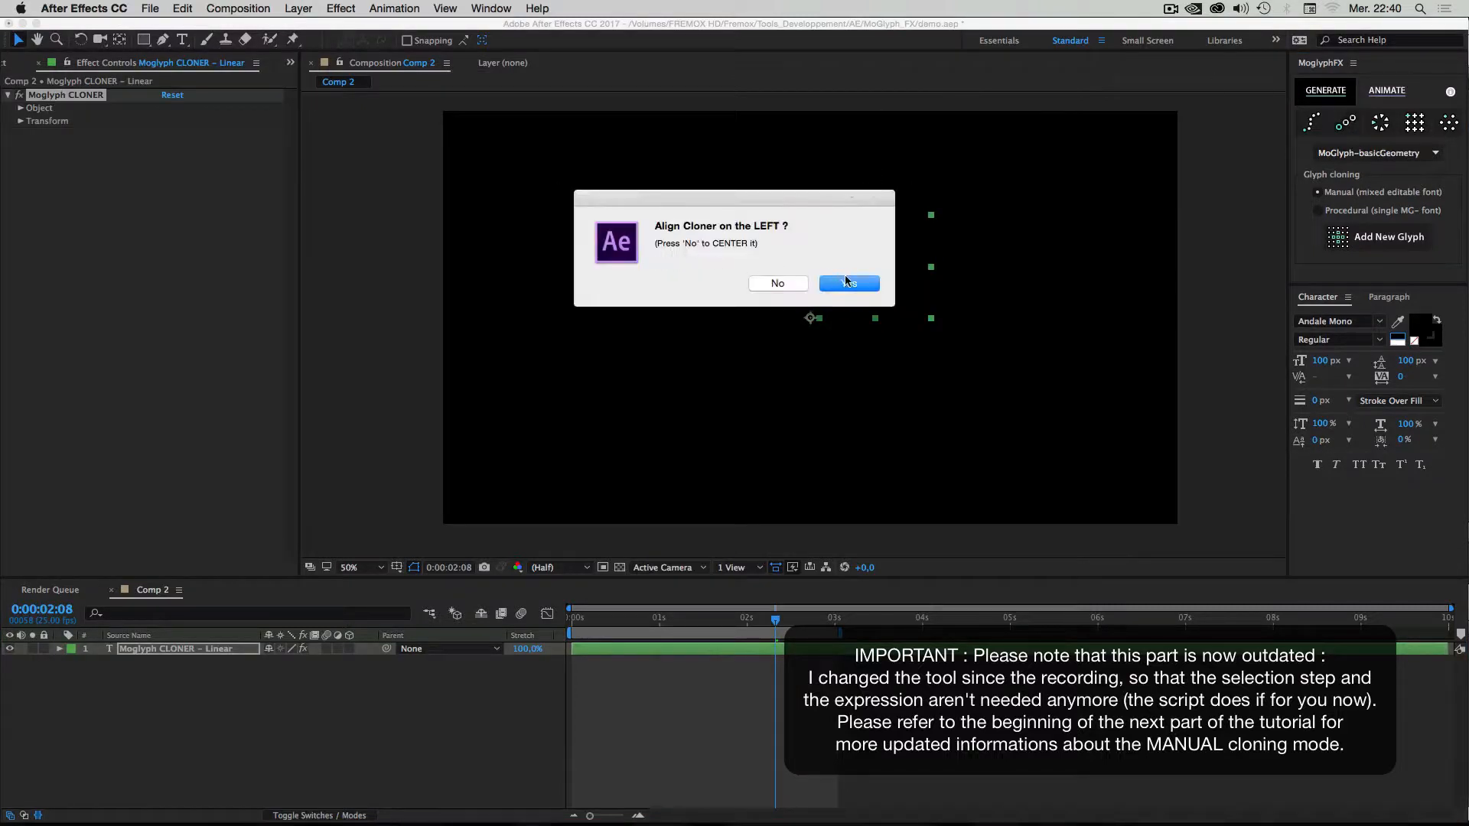
left_click(846, 283)
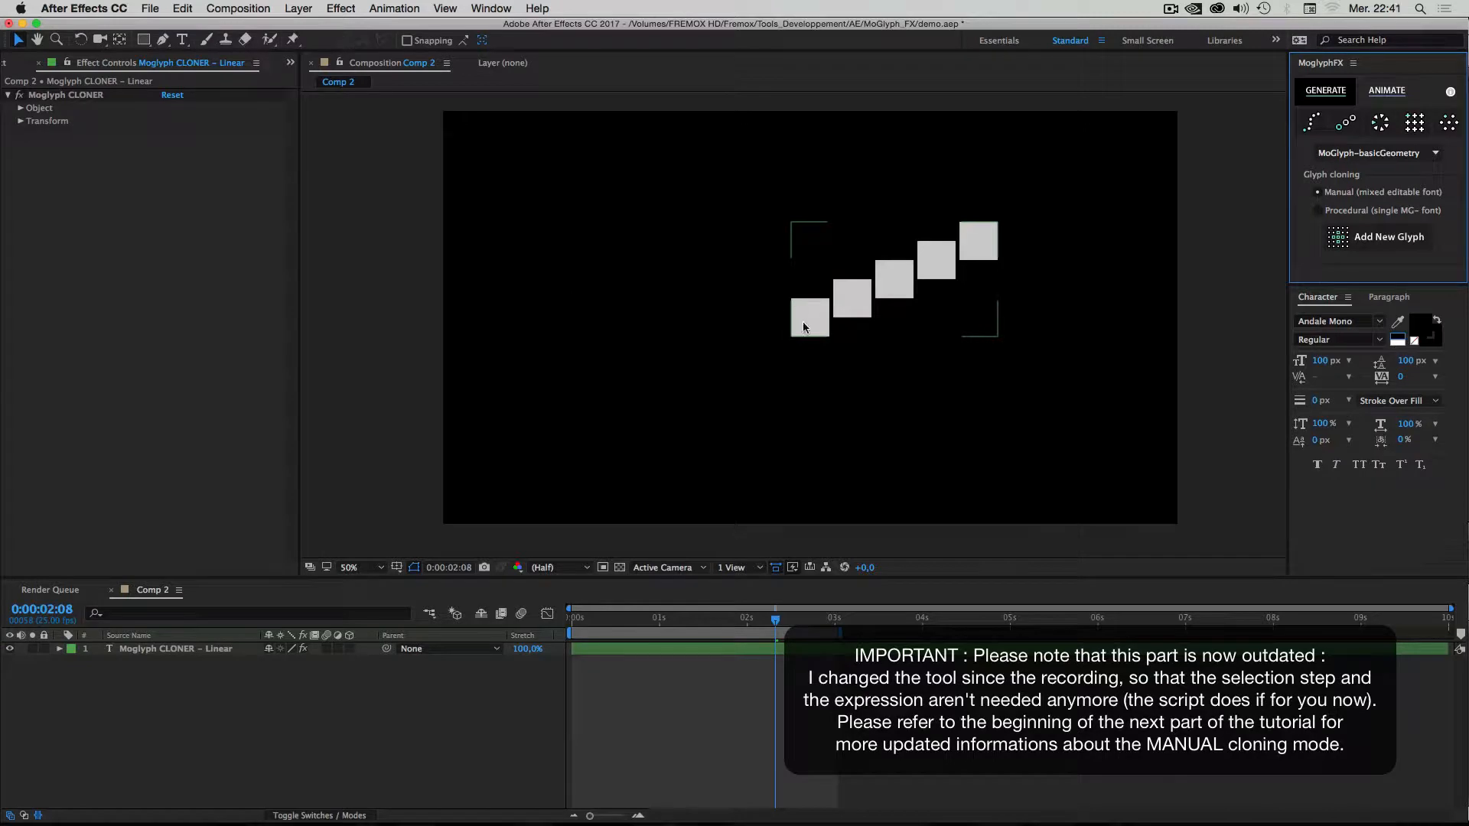
left_click(173, 95)
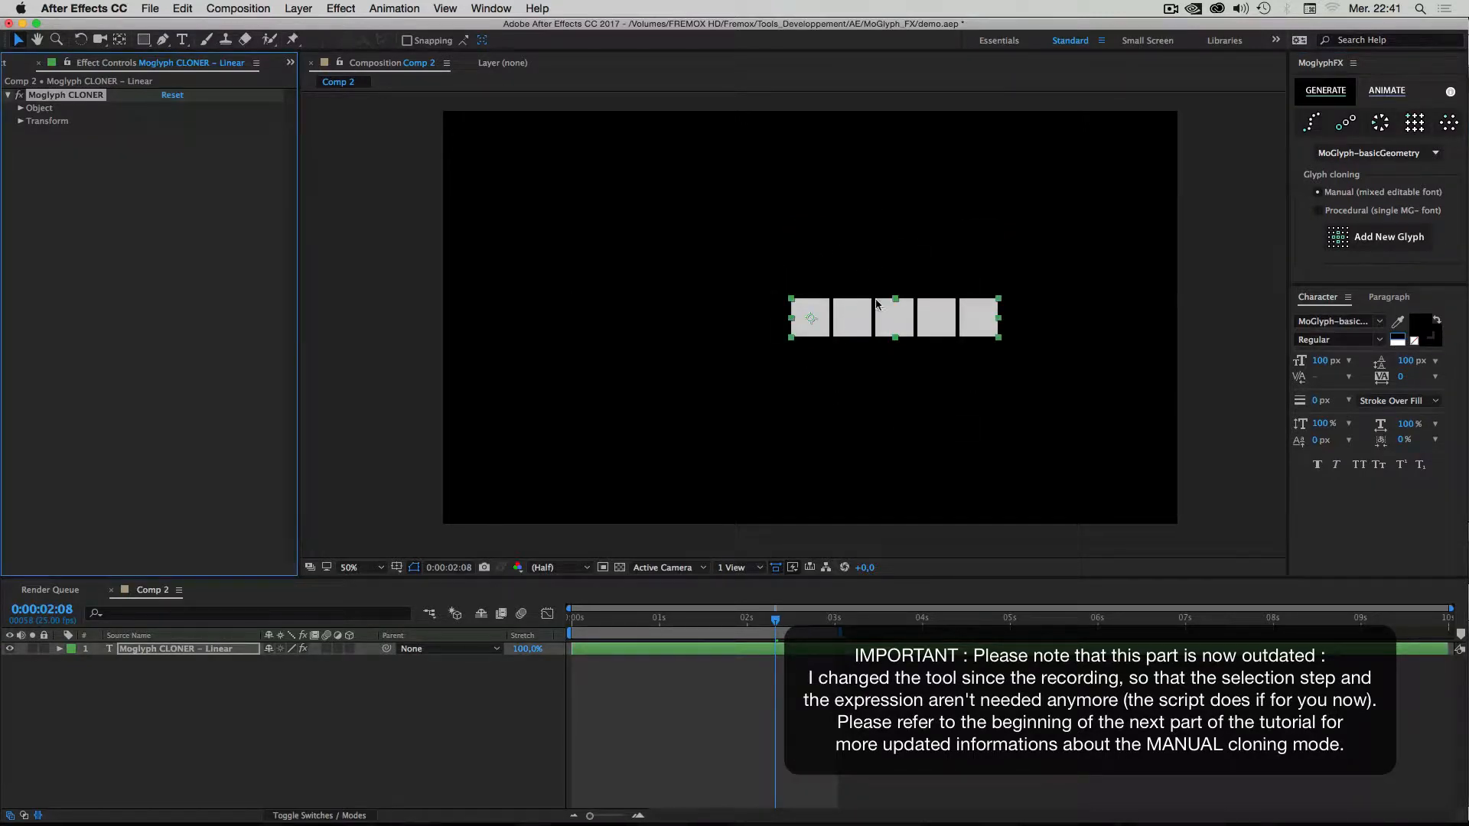
Add six glyphs to the cloner: plus, target, crossed circle, four-pointed star, five-pointed star and circle with a square hole.
left_click(1338, 243)
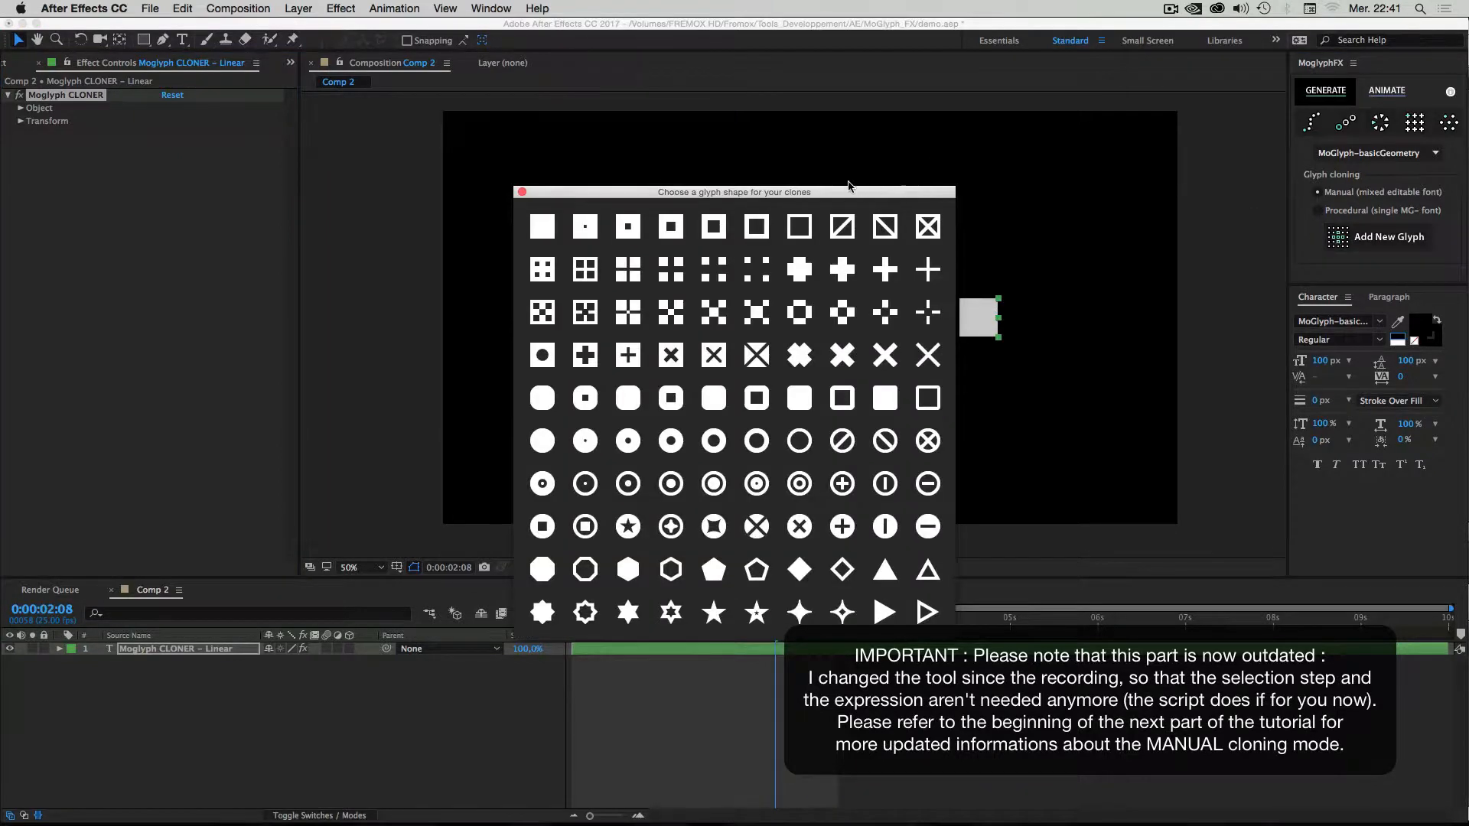
left_click_drag(842, 190, 1319, 333)
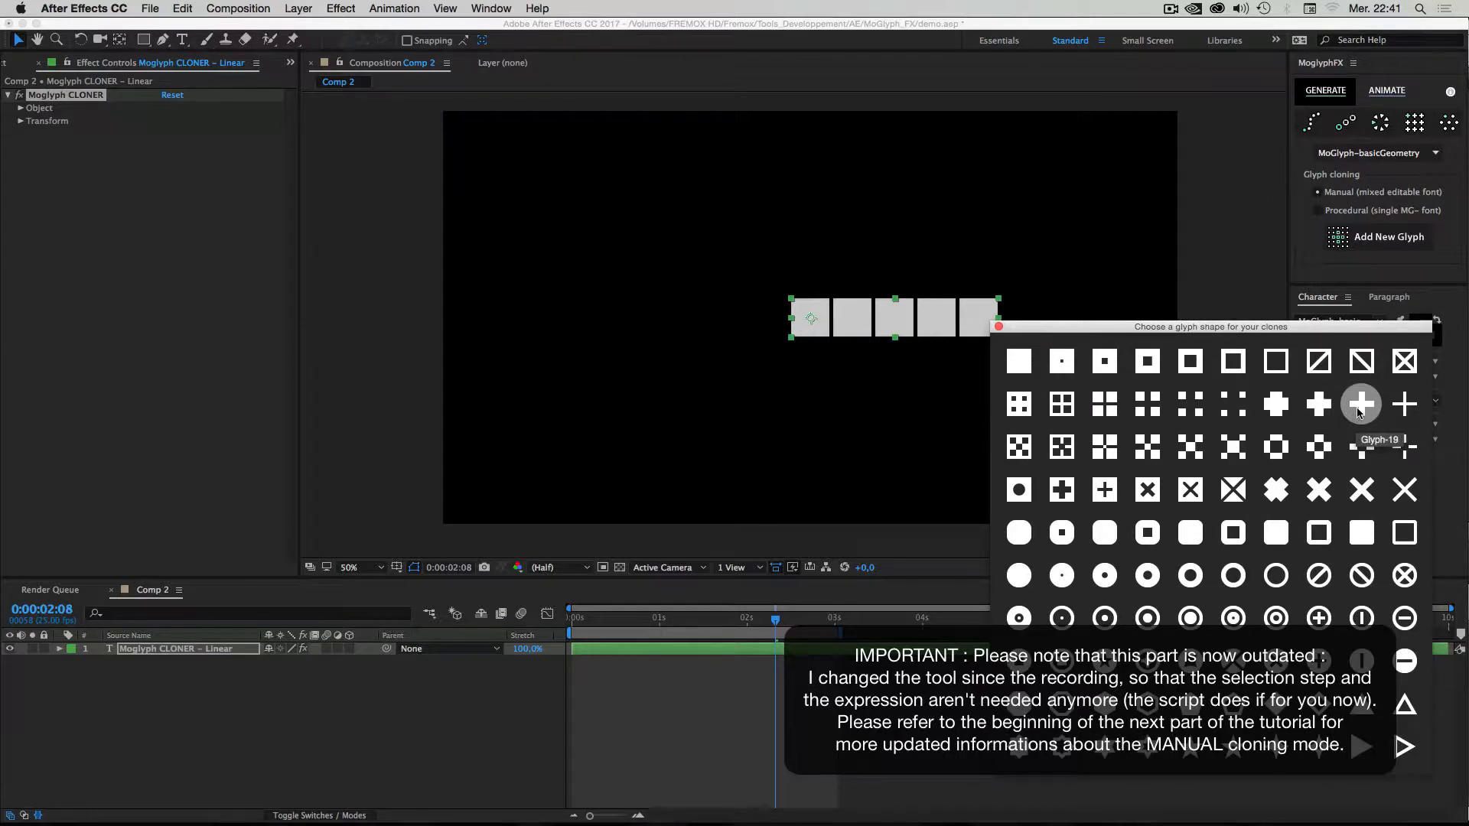
left_click(1359, 405)
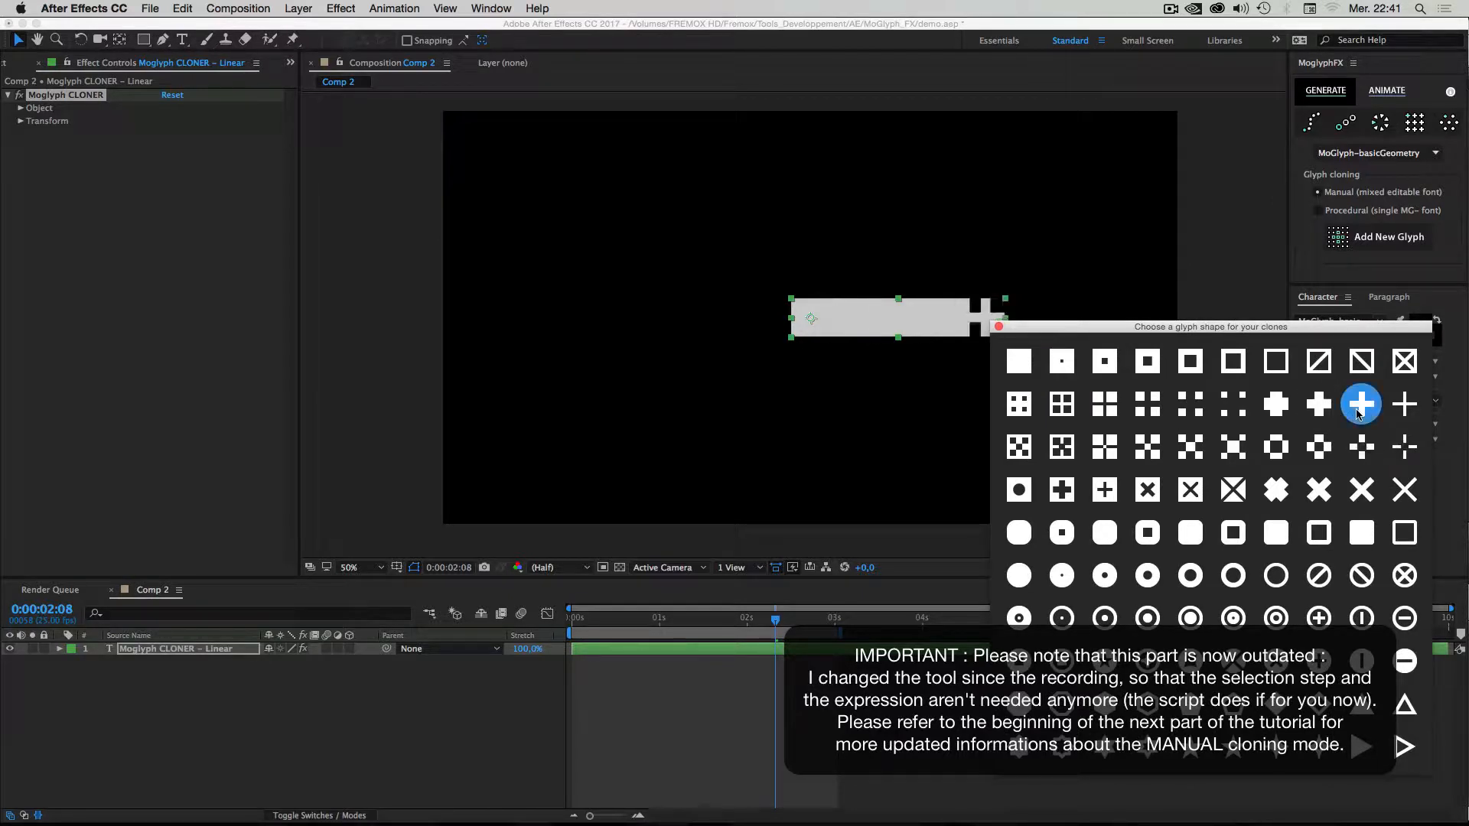
left_click_drag(1074, 331, 1085, 378)
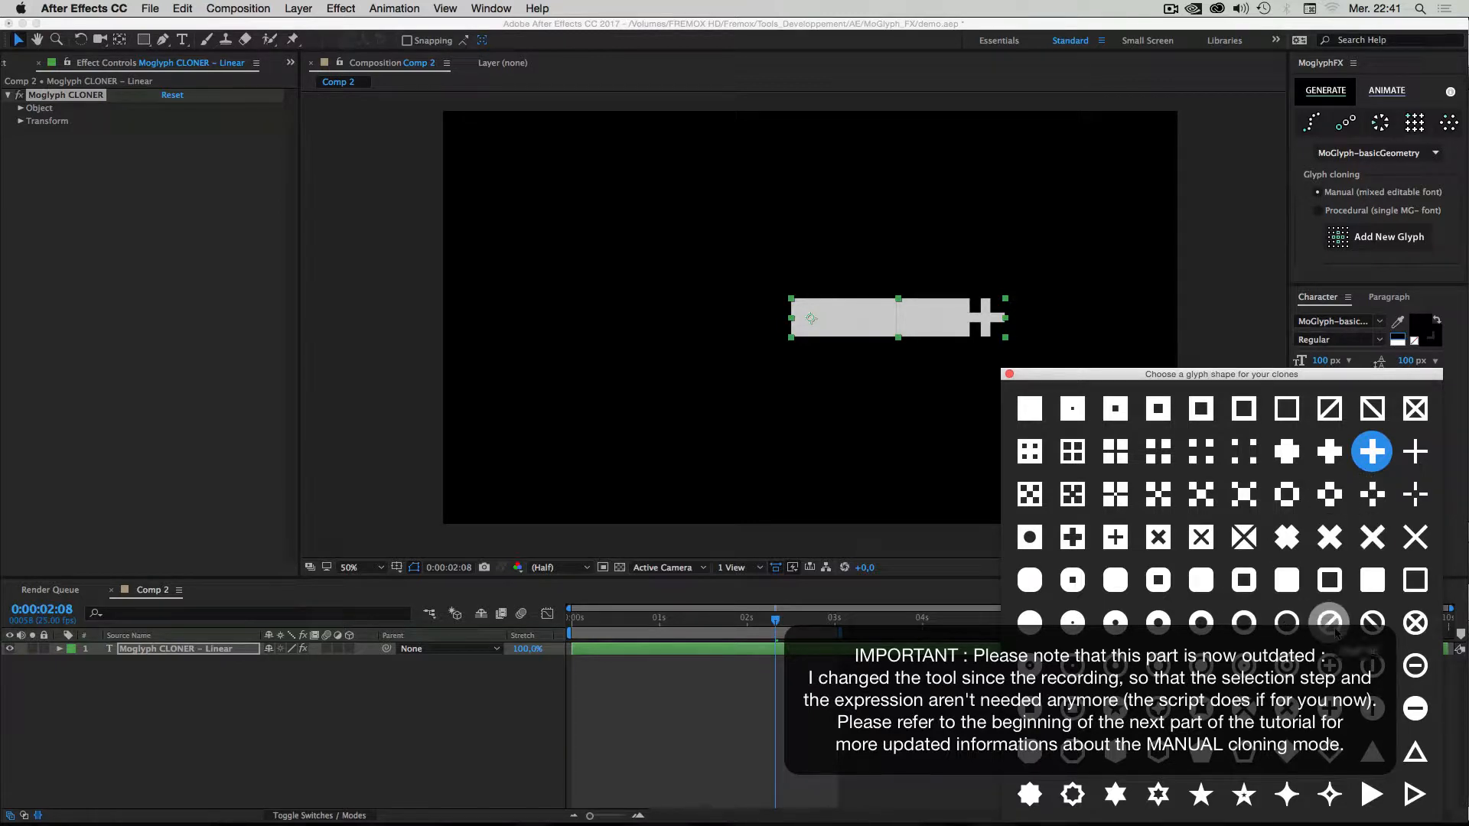
left_click(1292, 669)
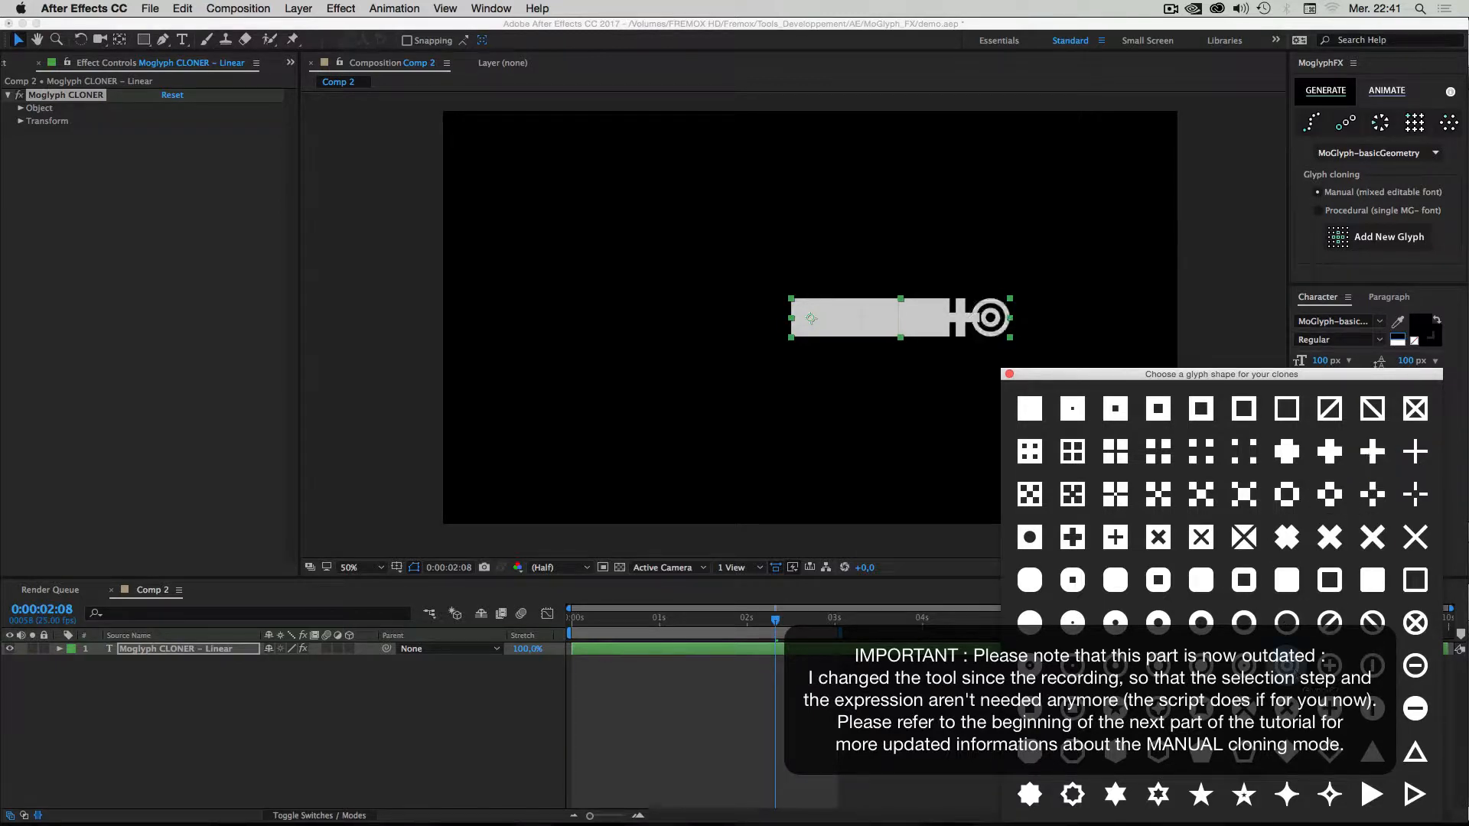
left_click(1244, 709)
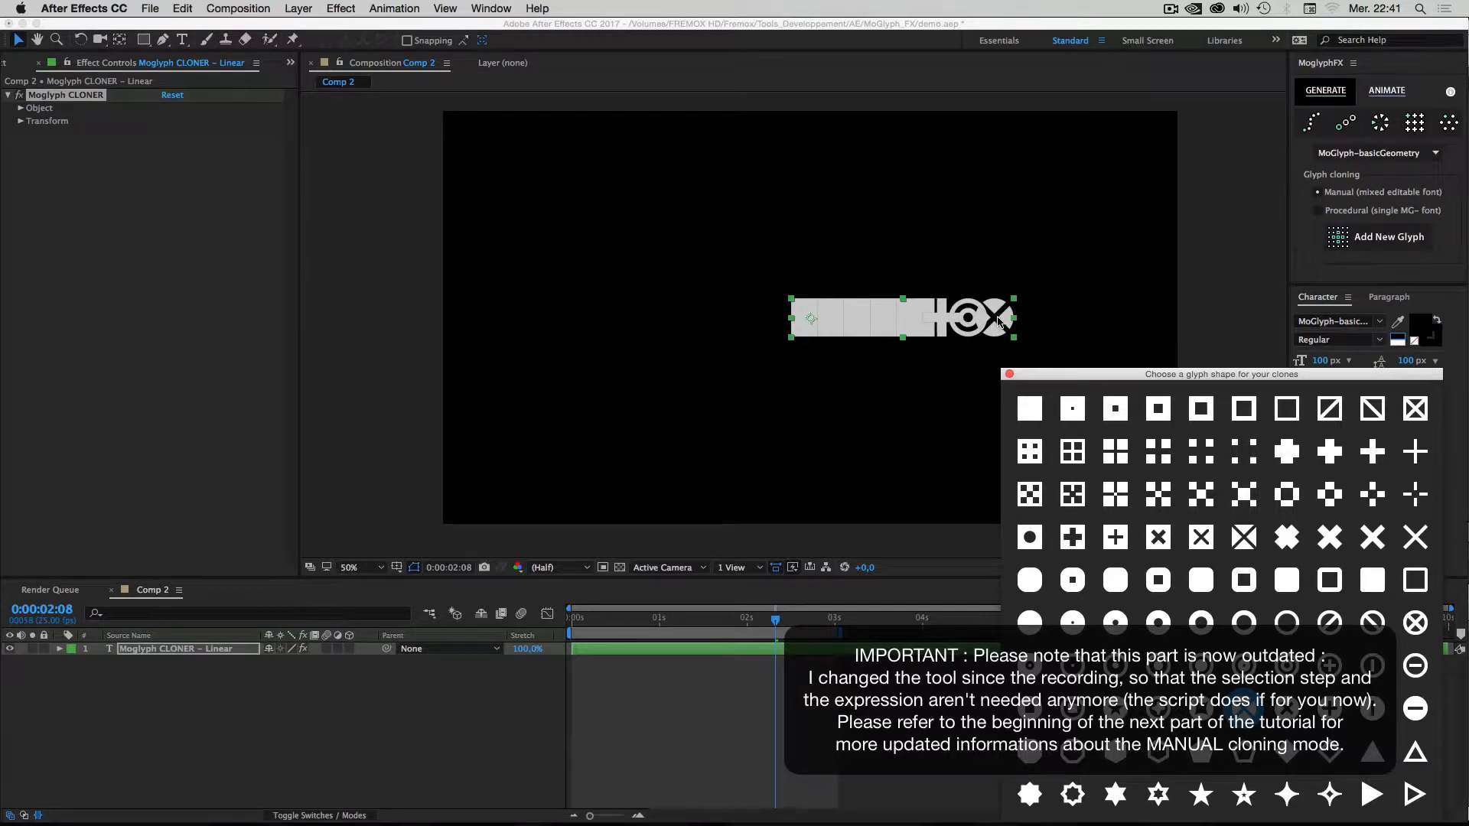
left_click(1287, 794)
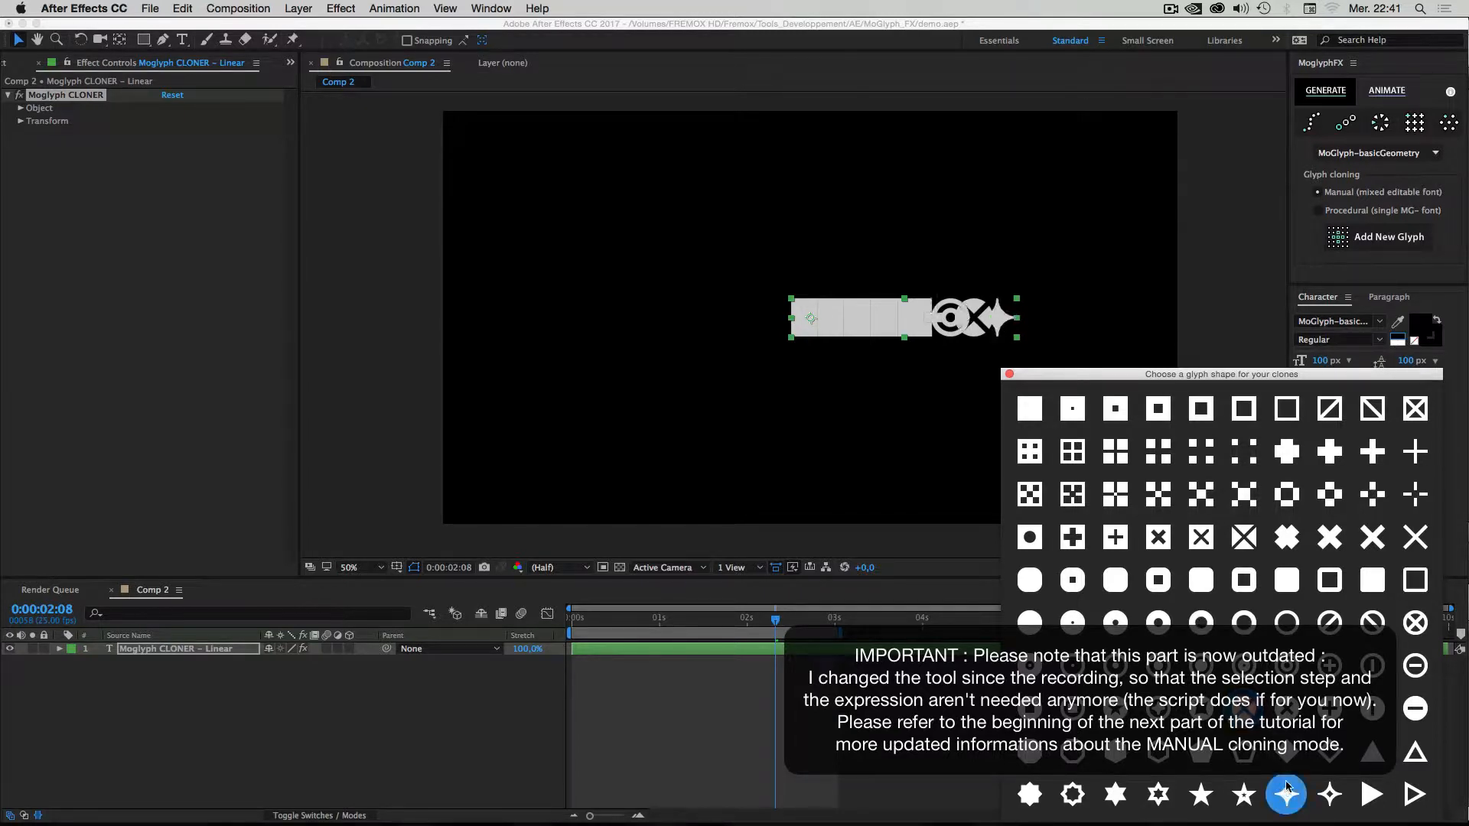
left_click(1205, 793)
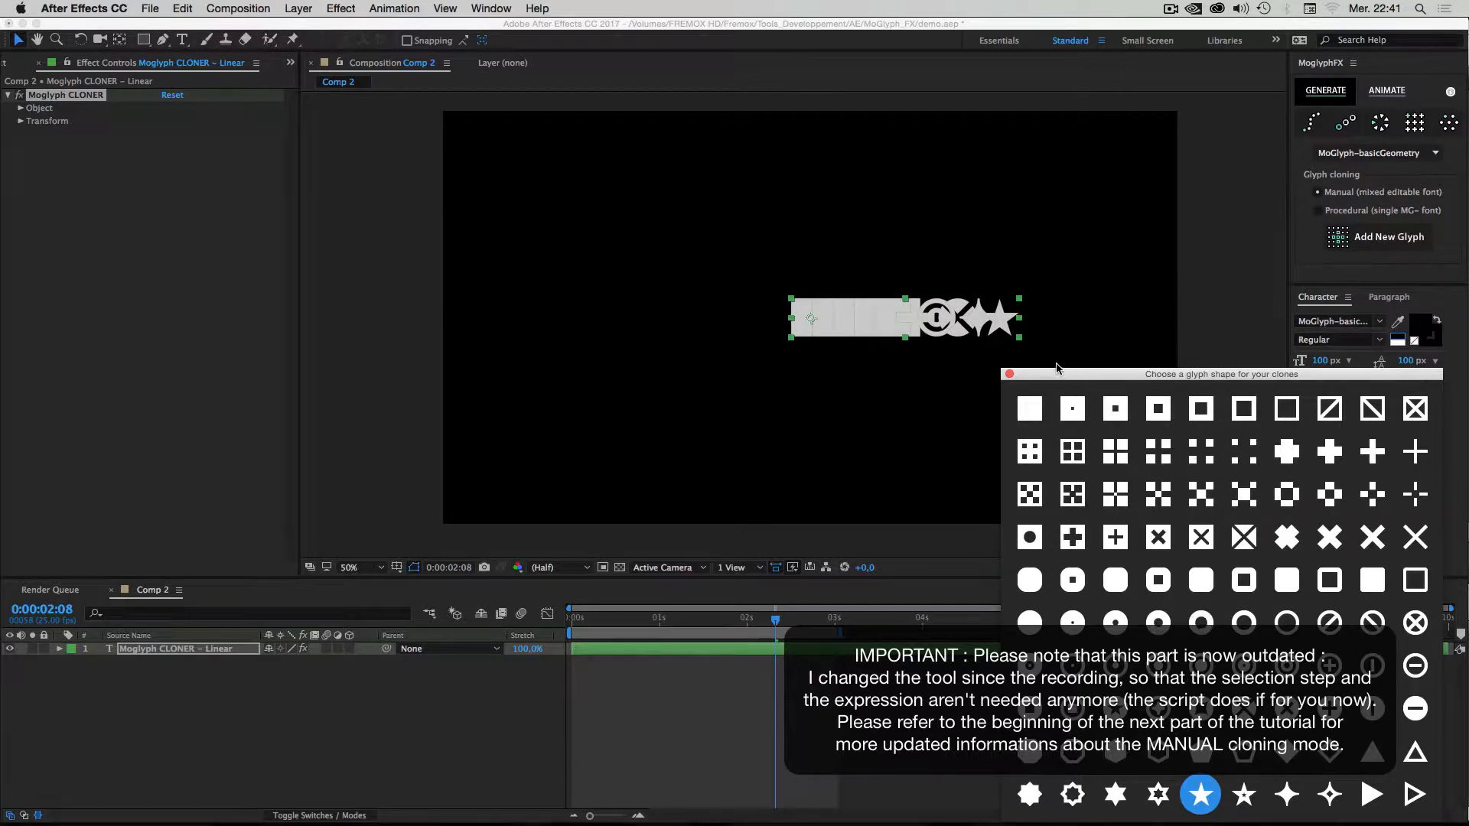
left_click_drag(1012, 376, 1052, 276)
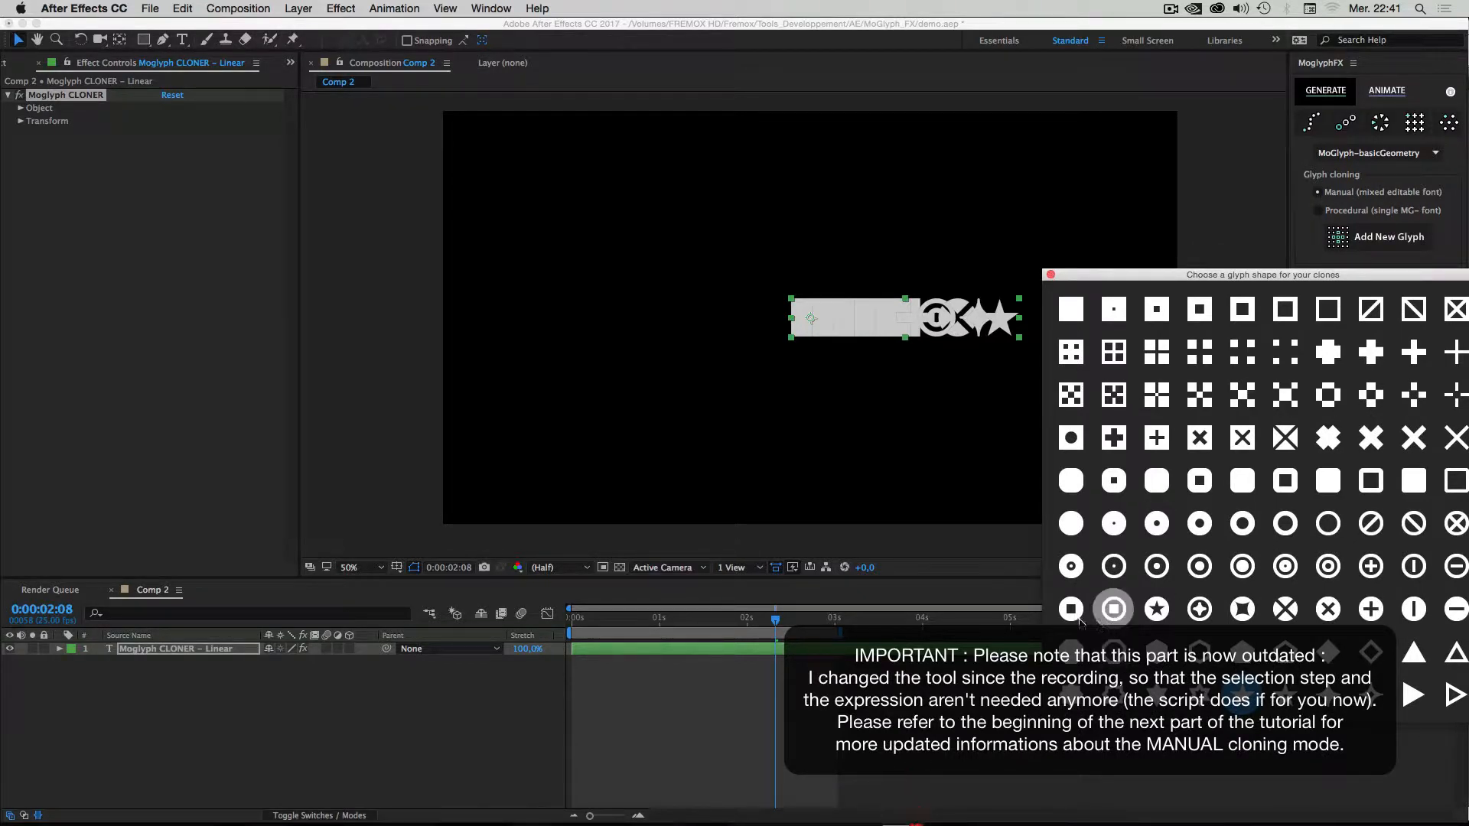
left_click(1071, 609)
left_click(1050, 274)
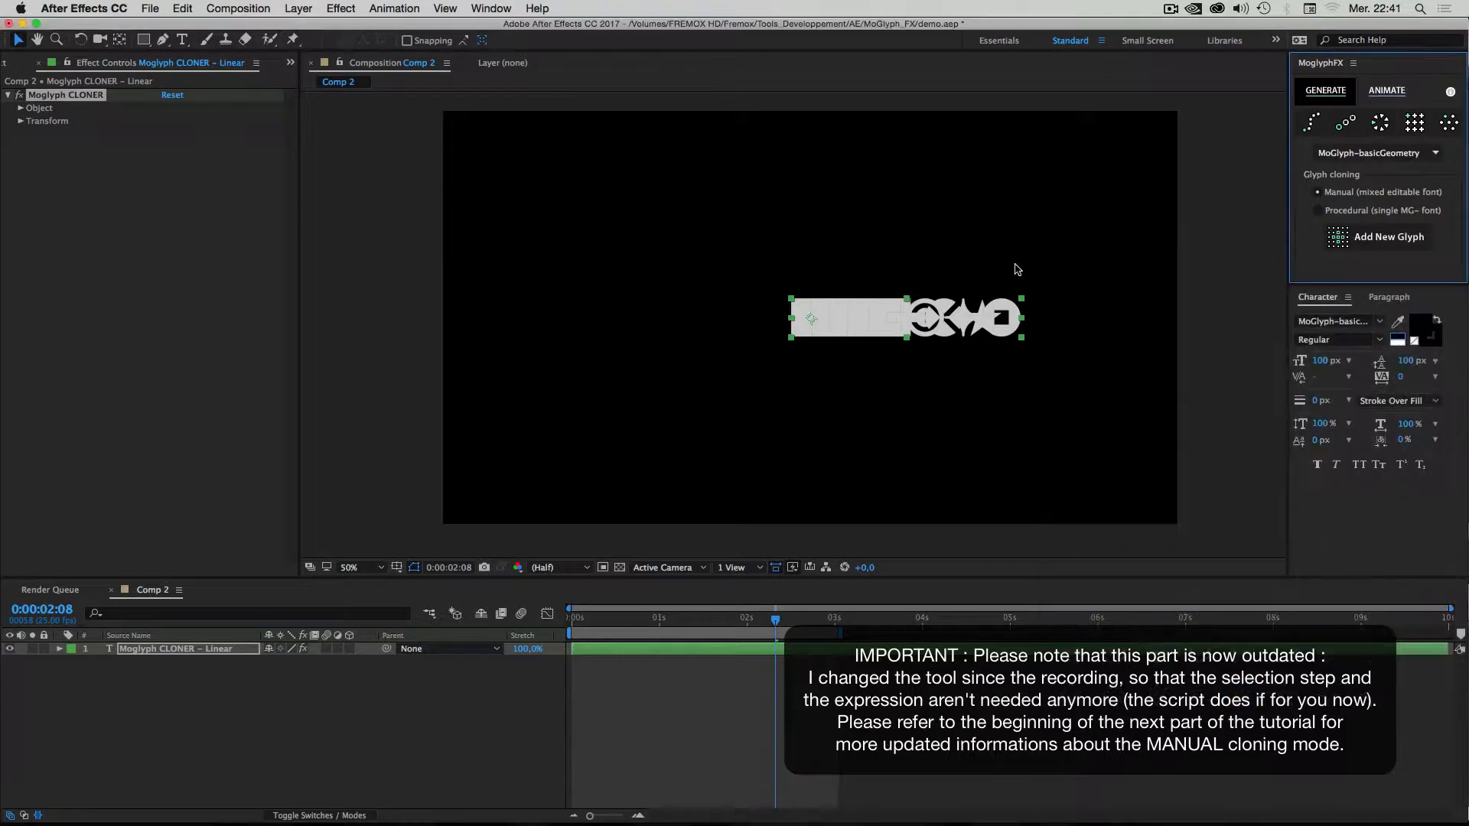
Edit the cloner's text and delete the five square glyphs at its start.
double_click(857, 328)
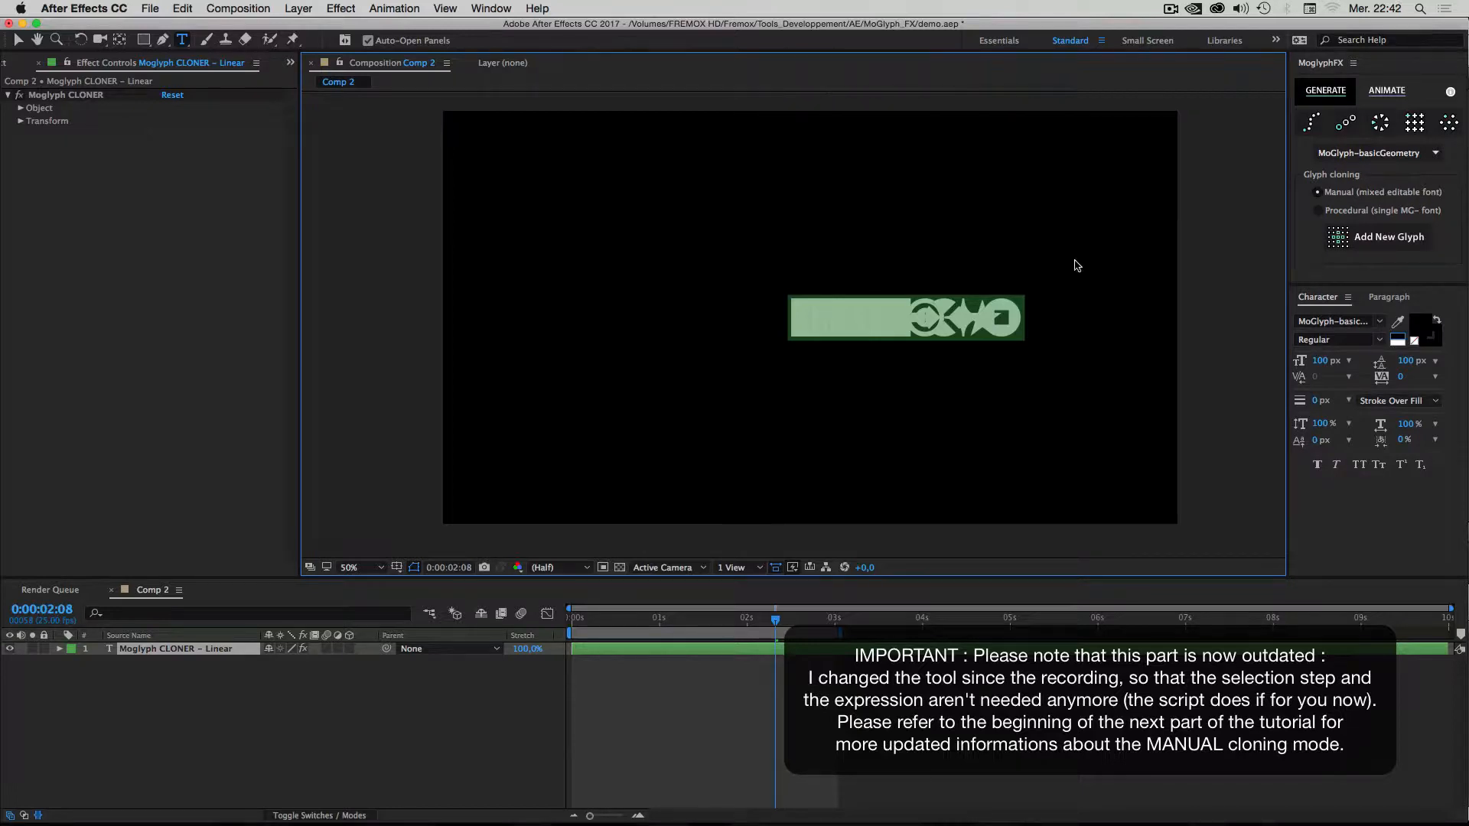
left_click(870, 314)
left_click_drag(824, 312, 783, 307)
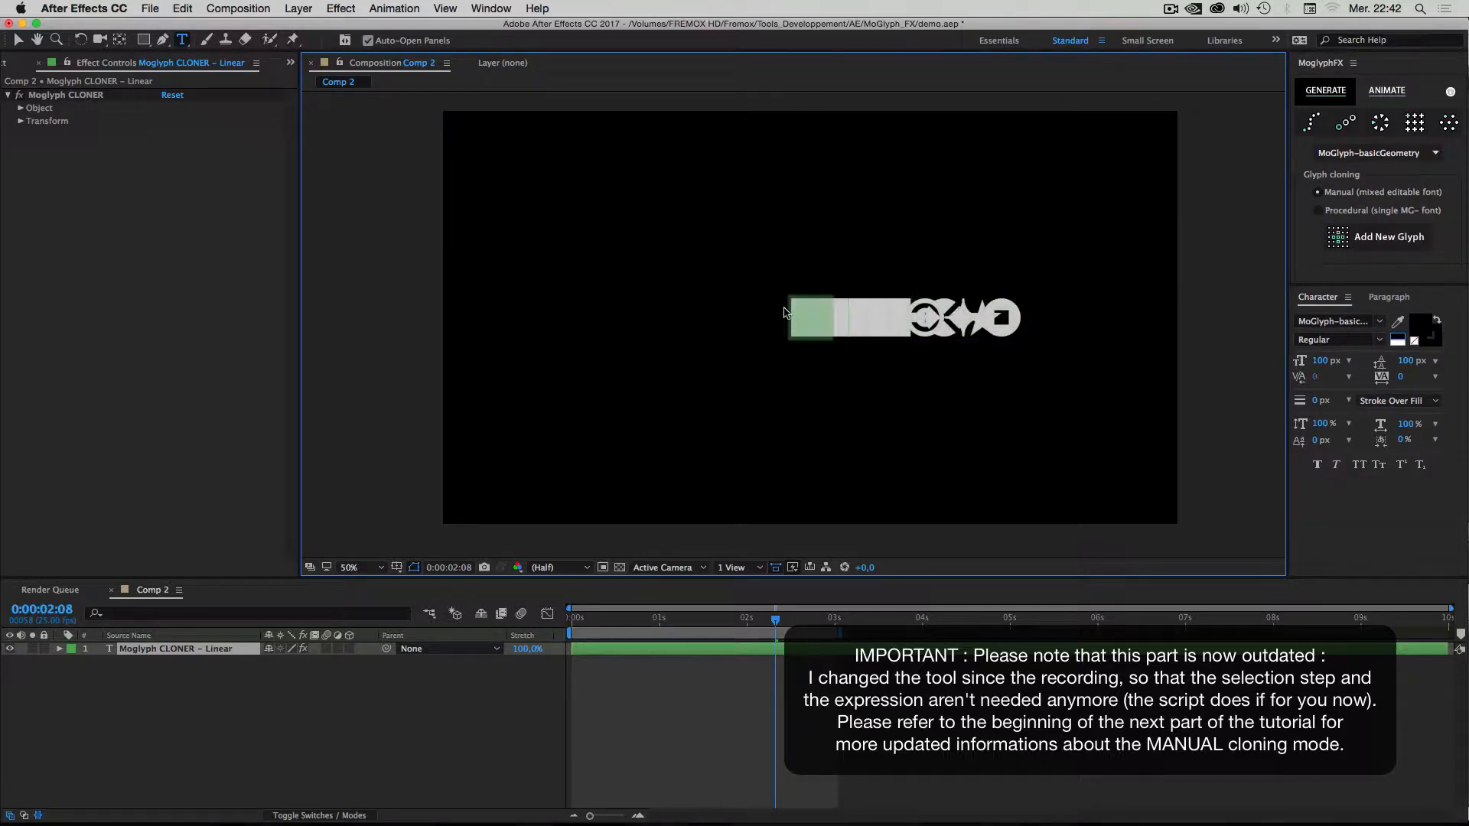
left_click(784, 308)
key("Delete")
key("Delete")
key("Delete")
key("Delete")
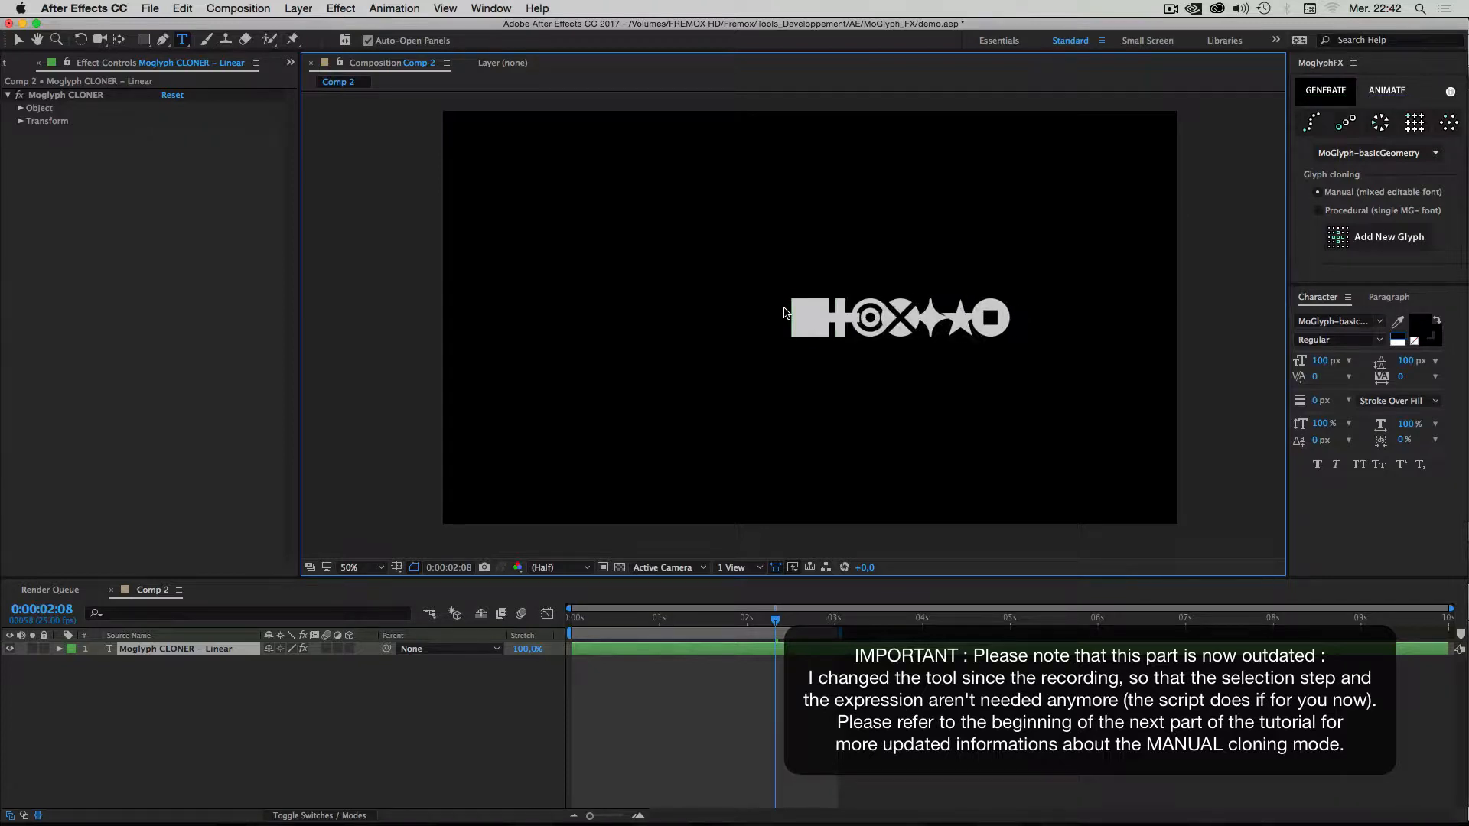
key("Delete")
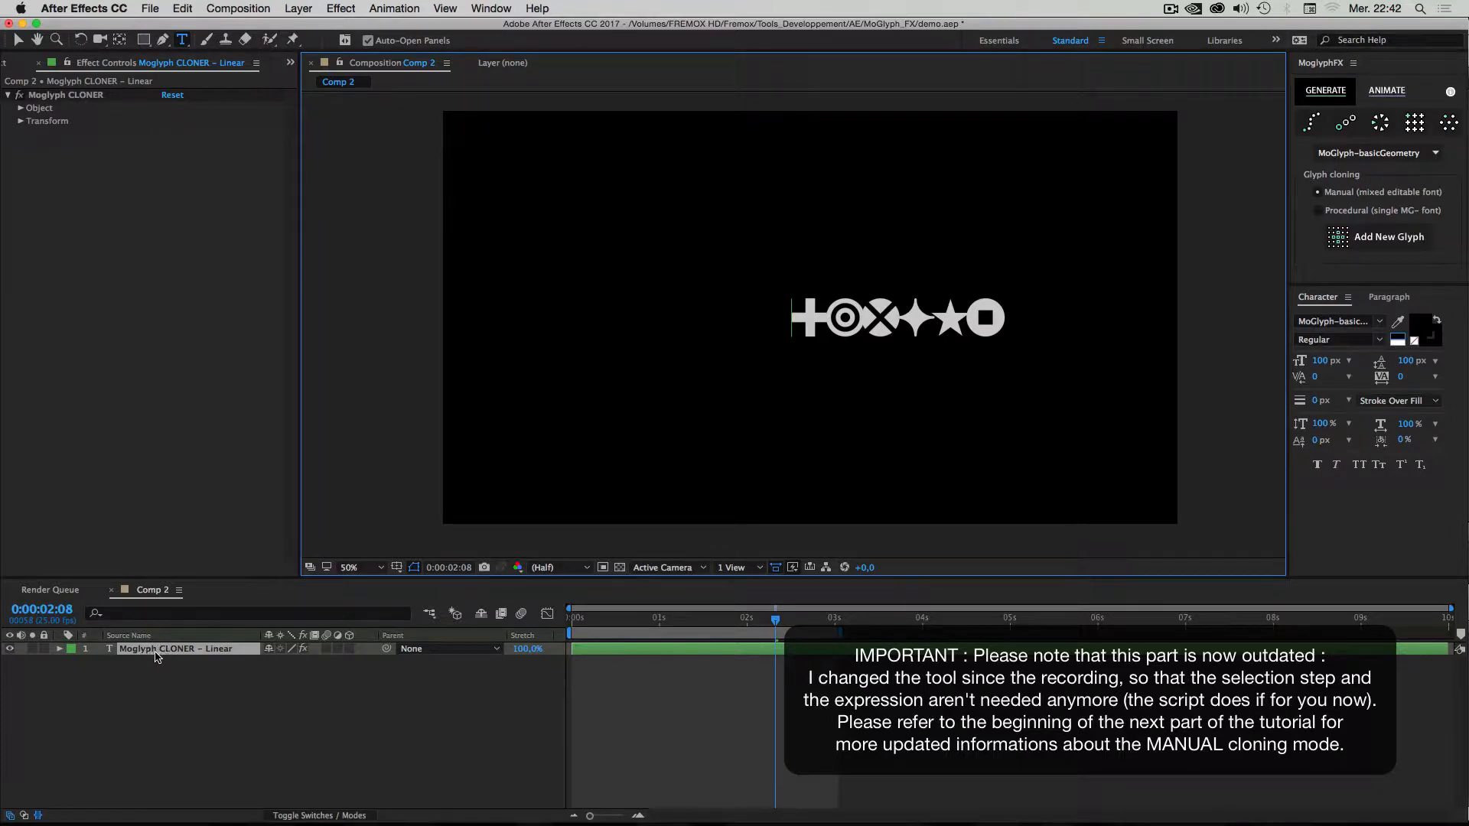
left_click_drag(795, 309, 979, 314)
left_click_drag(800, 318, 845, 316)
left_click(845, 316)
Set the cloner's Count to 6 in the object parameters and select the two star glyphs in its text.
left_click(21, 108)
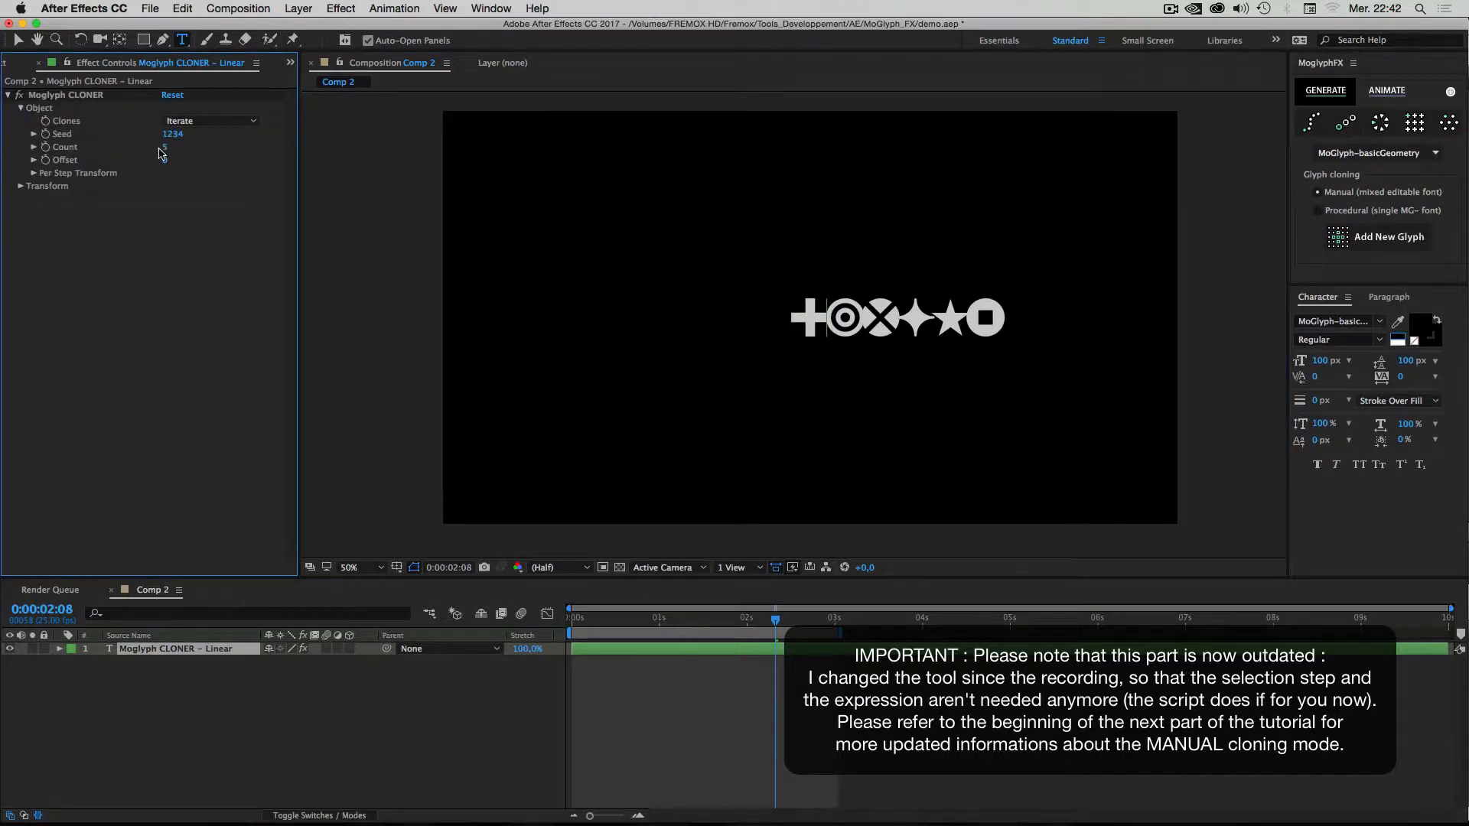
left_click(165, 149)
type("6")
left_click(148, 260)
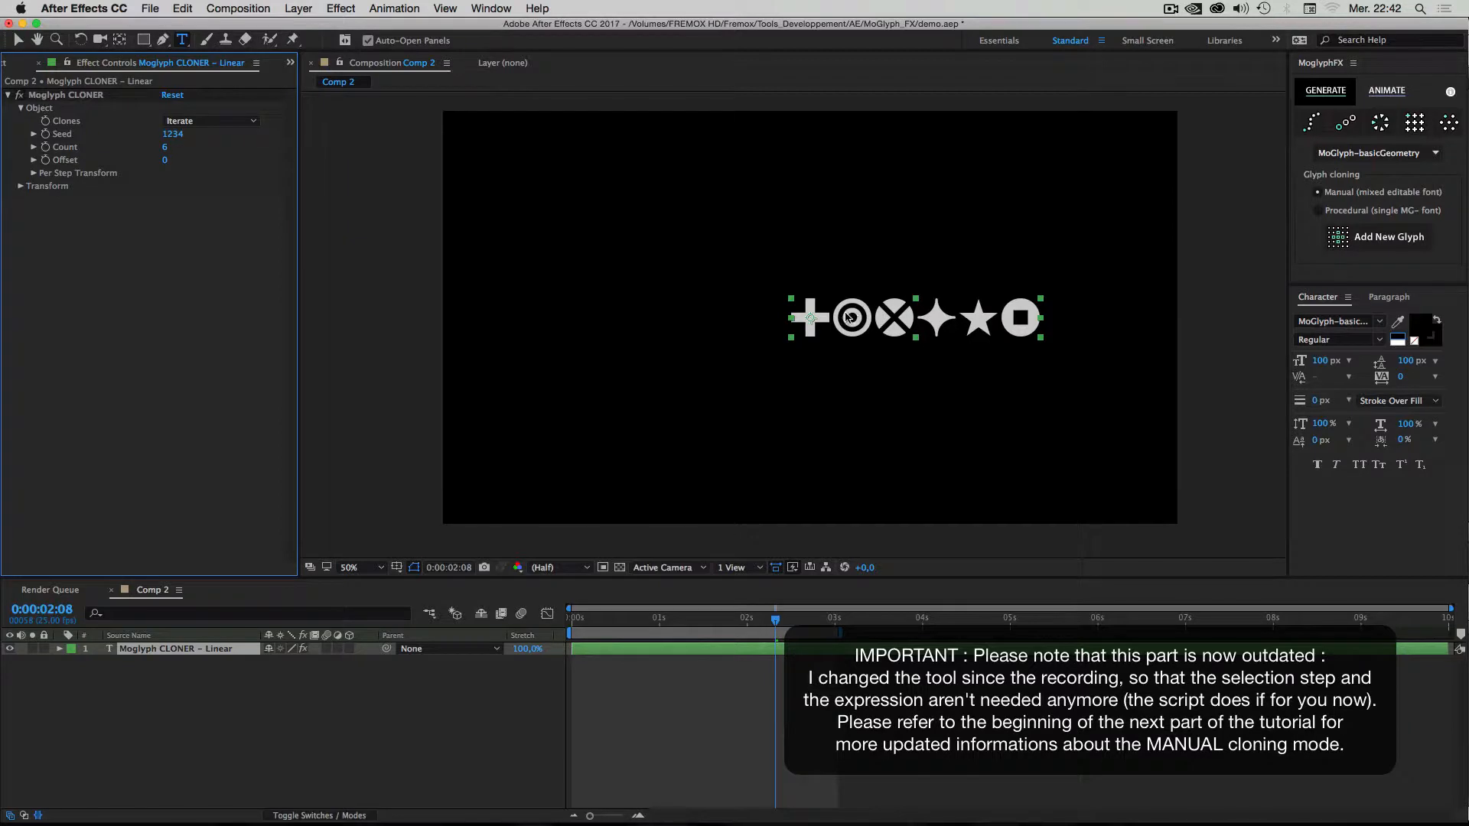
left_click_drag(855, 317, 1000, 315)
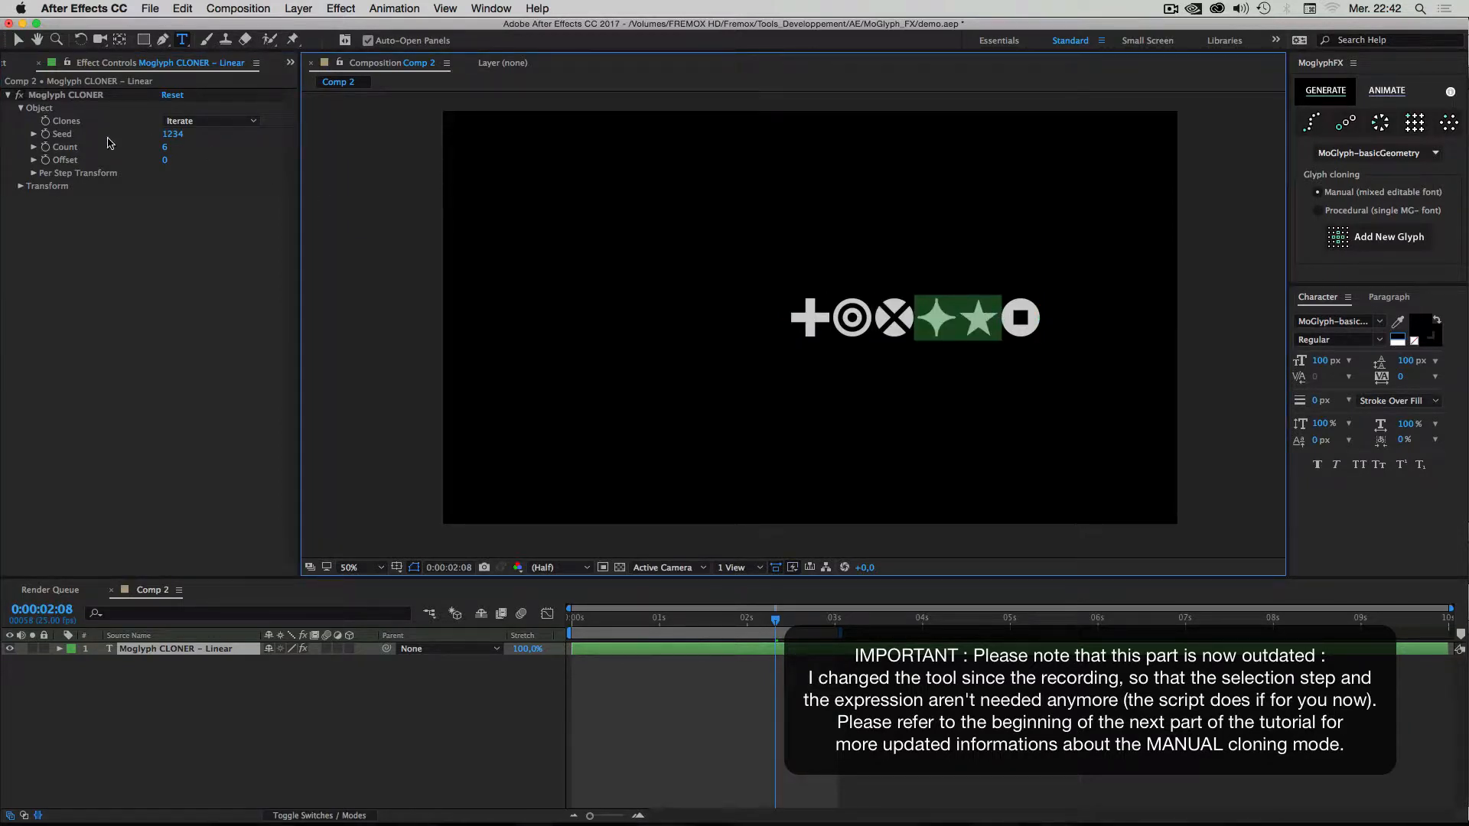
Add the expression text.sourceText.length to the cloner's Count property.
left_click(45, 147, "alt")
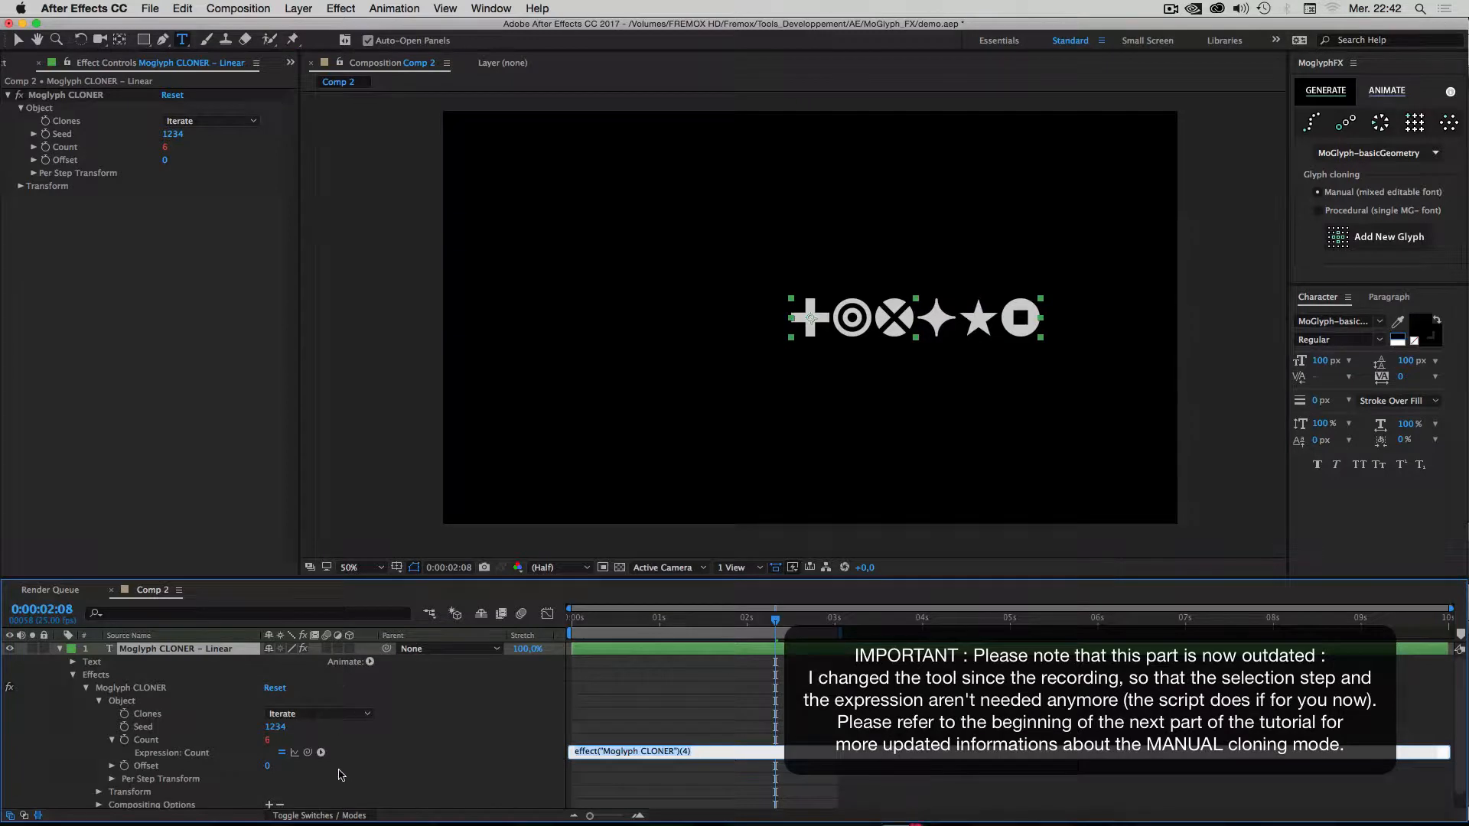
left_click(73, 662)
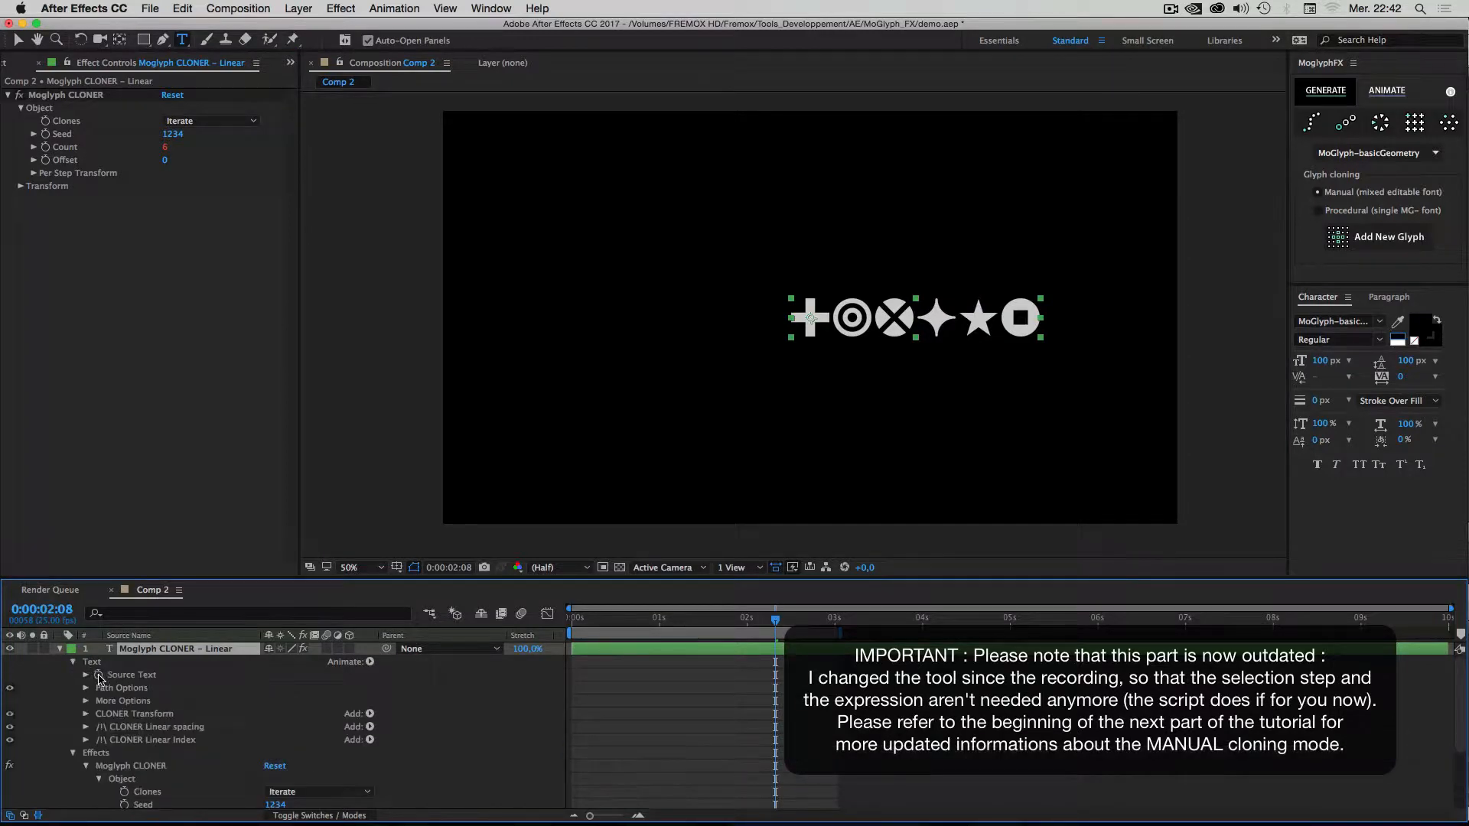
left_click_drag(202, 582, 224, 458)
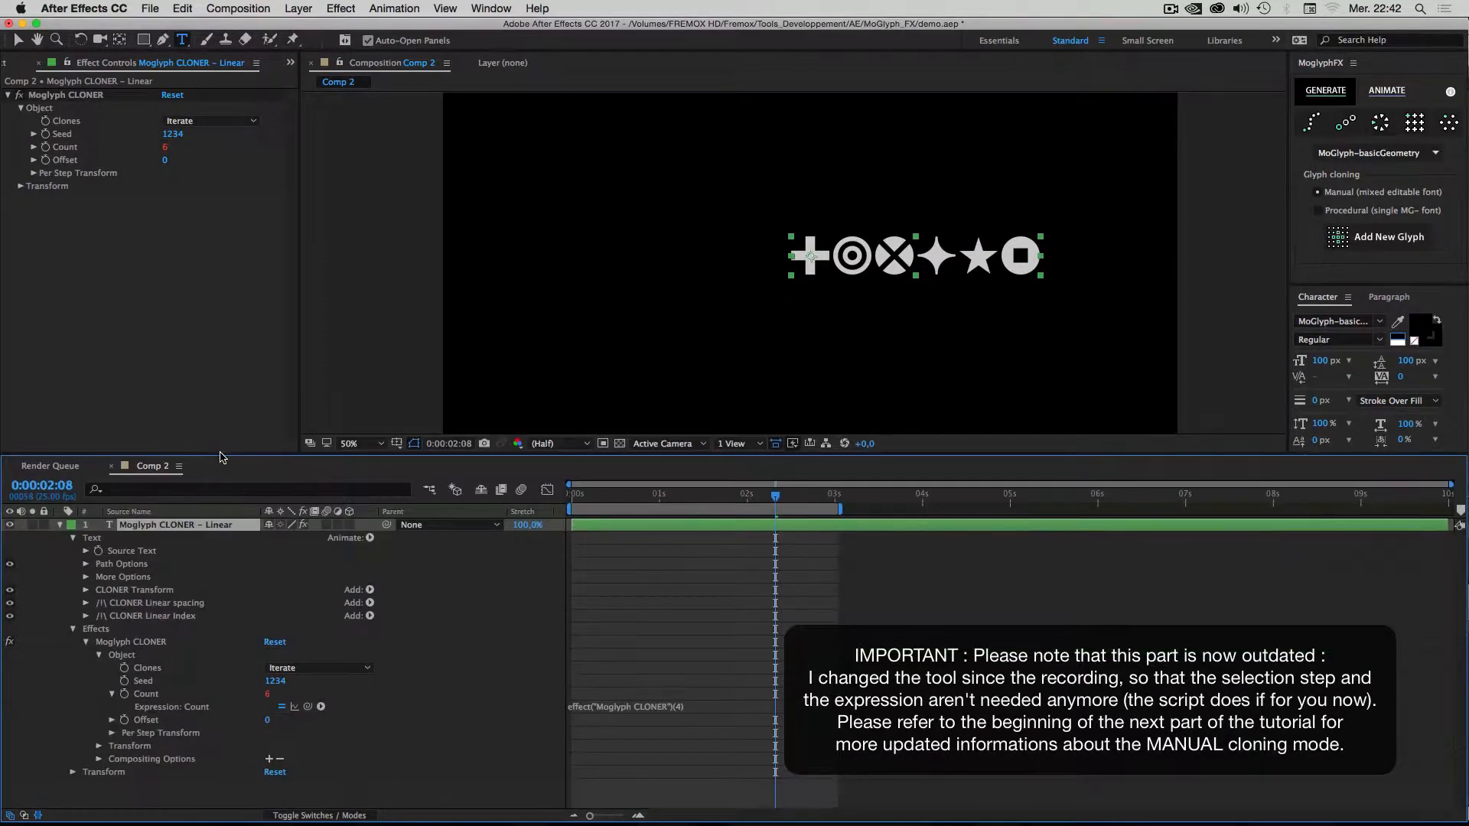
left_click(589, 706)
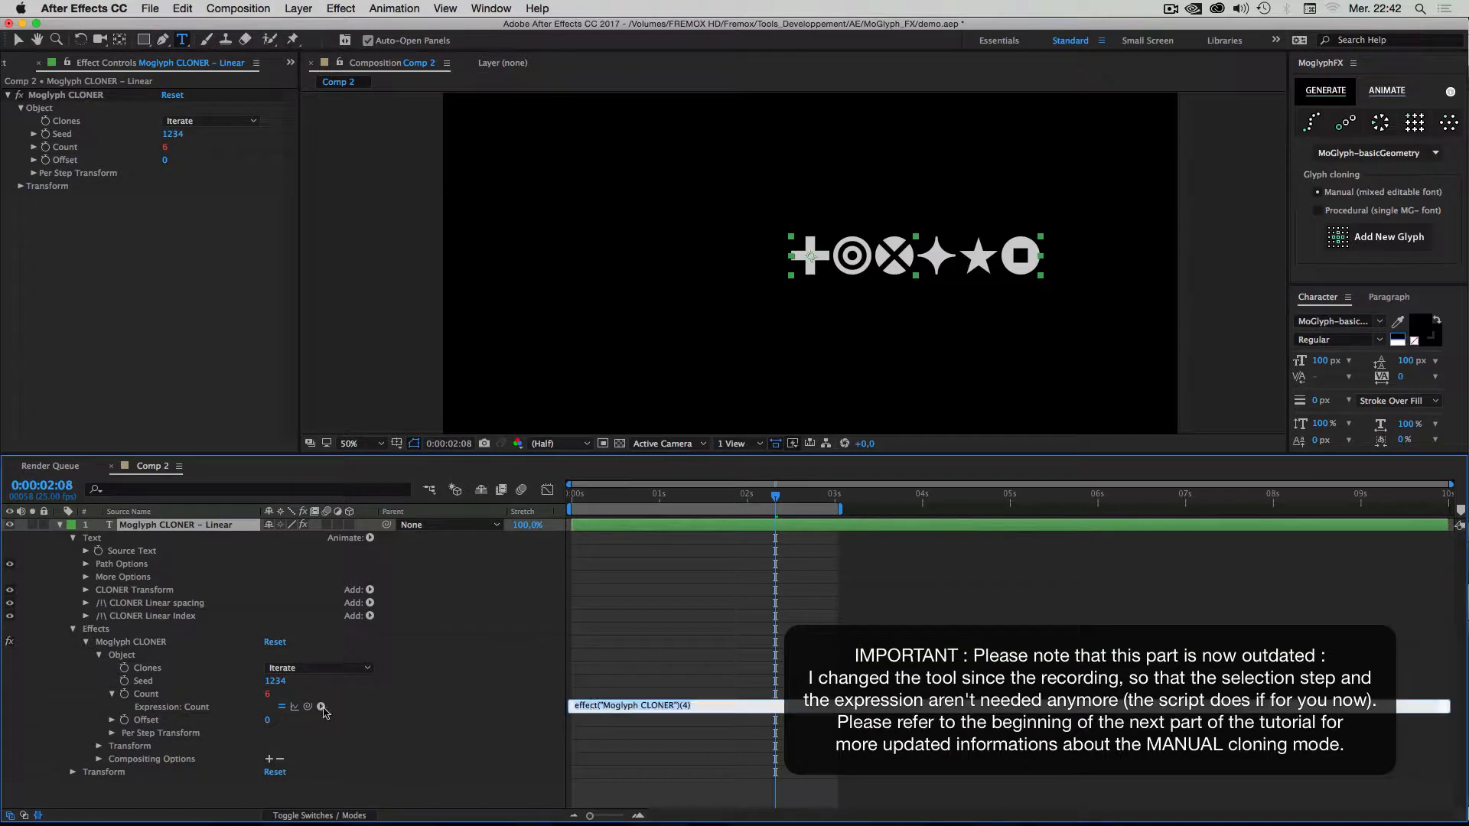
left_click_drag(308, 706, 145, 551)
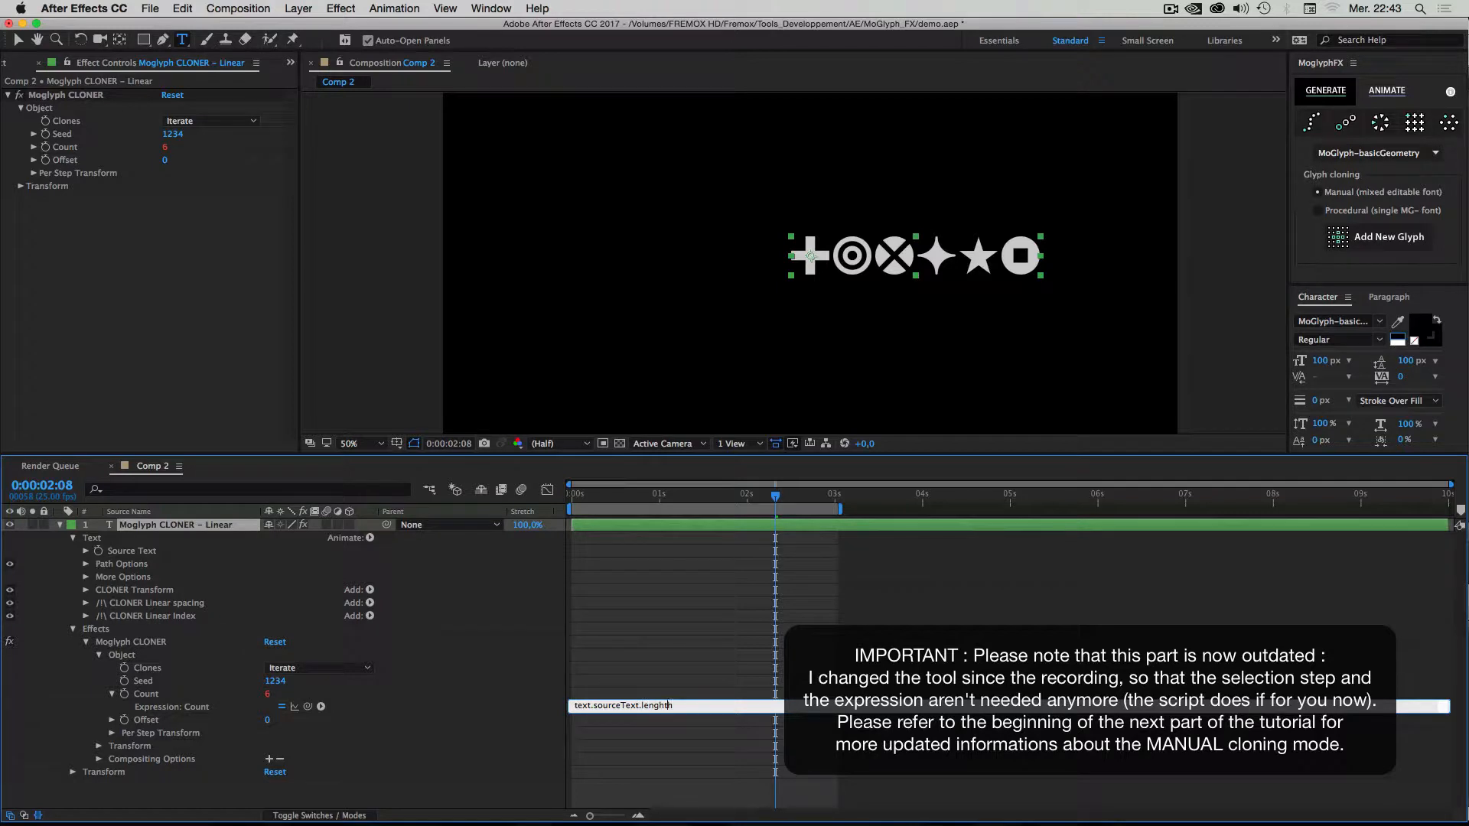
left_click(534, 723)
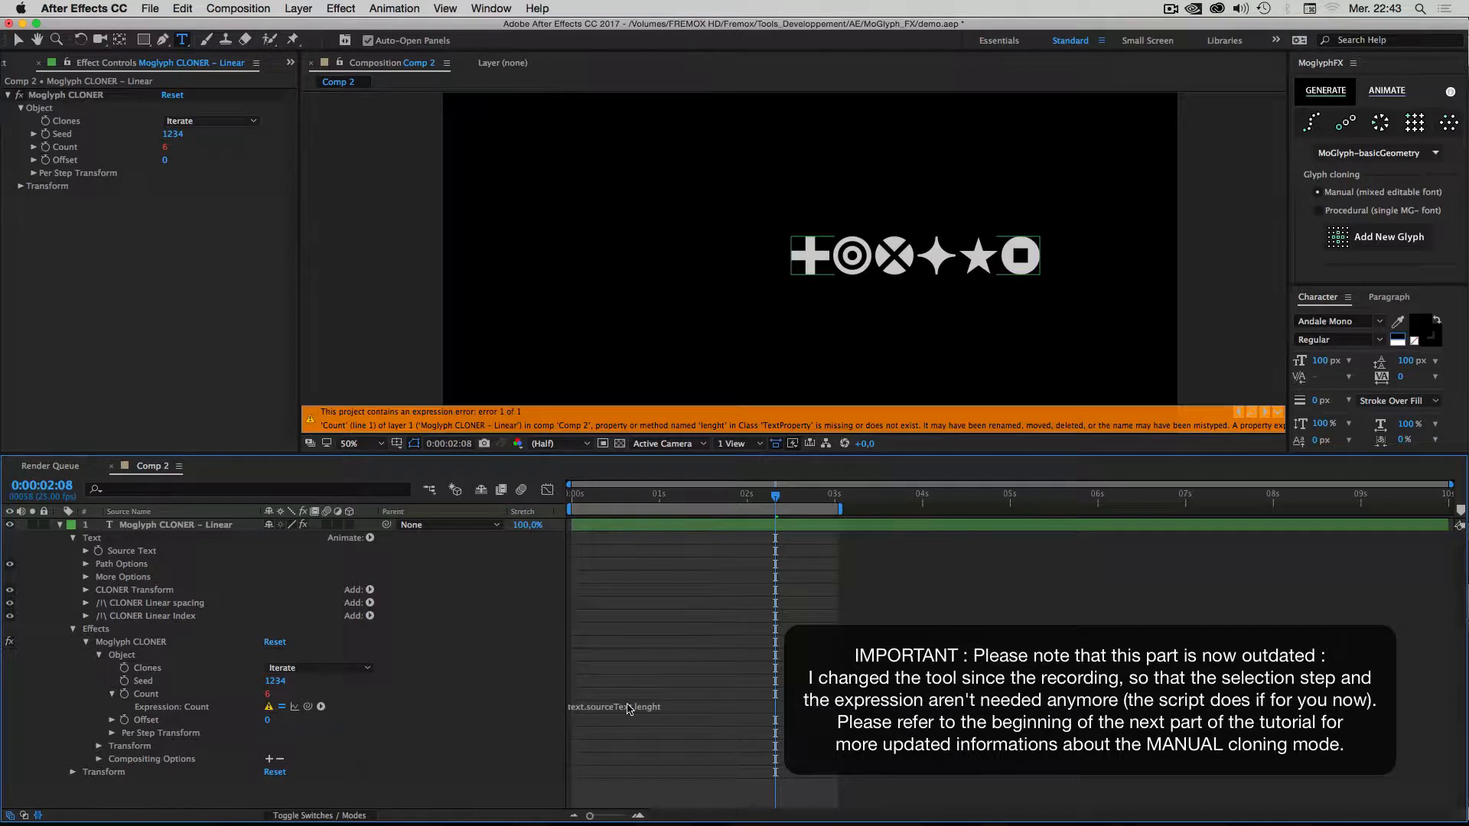
left_click(685, 708)
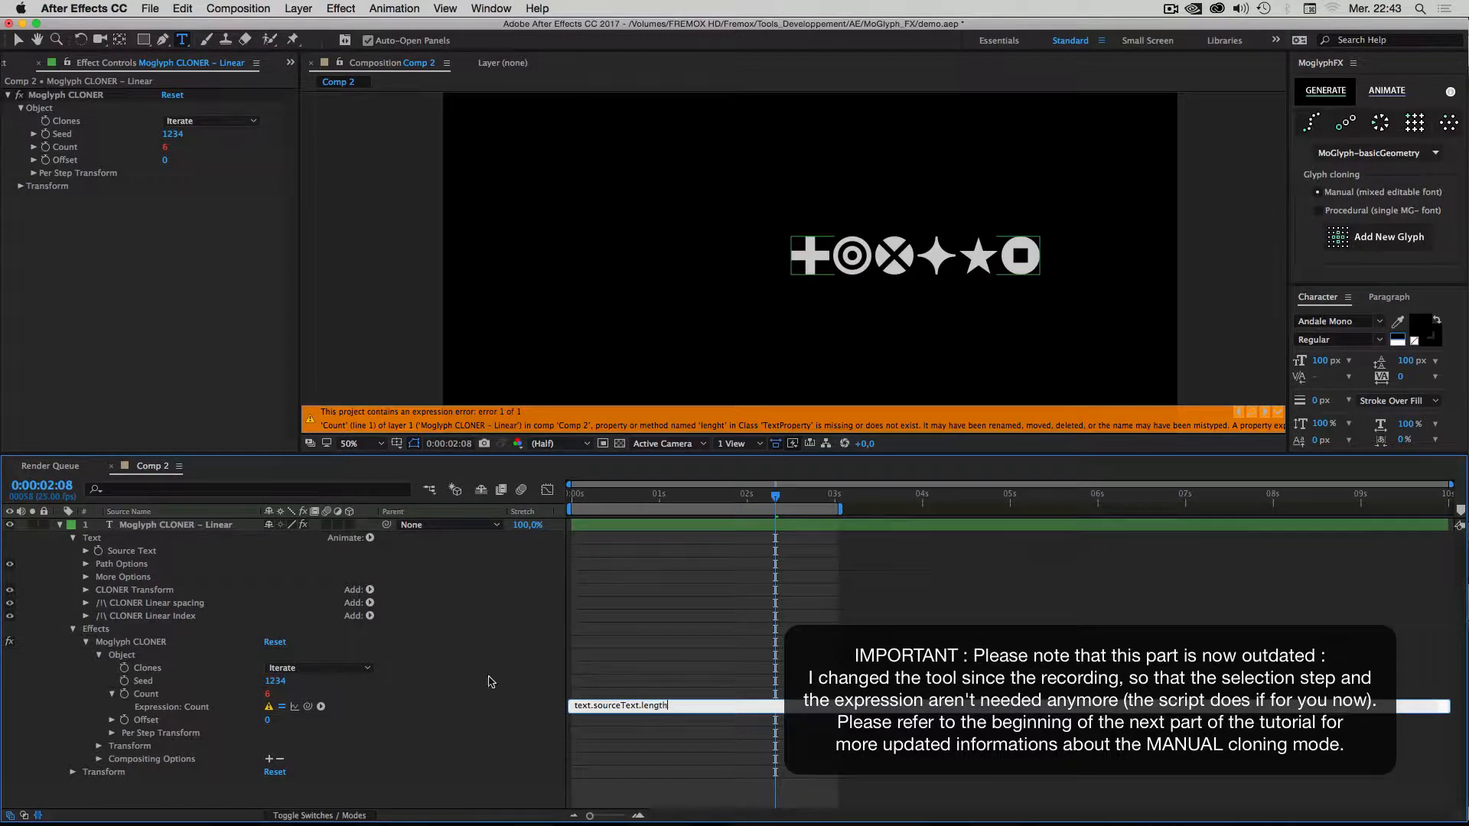
left_click(470, 724)
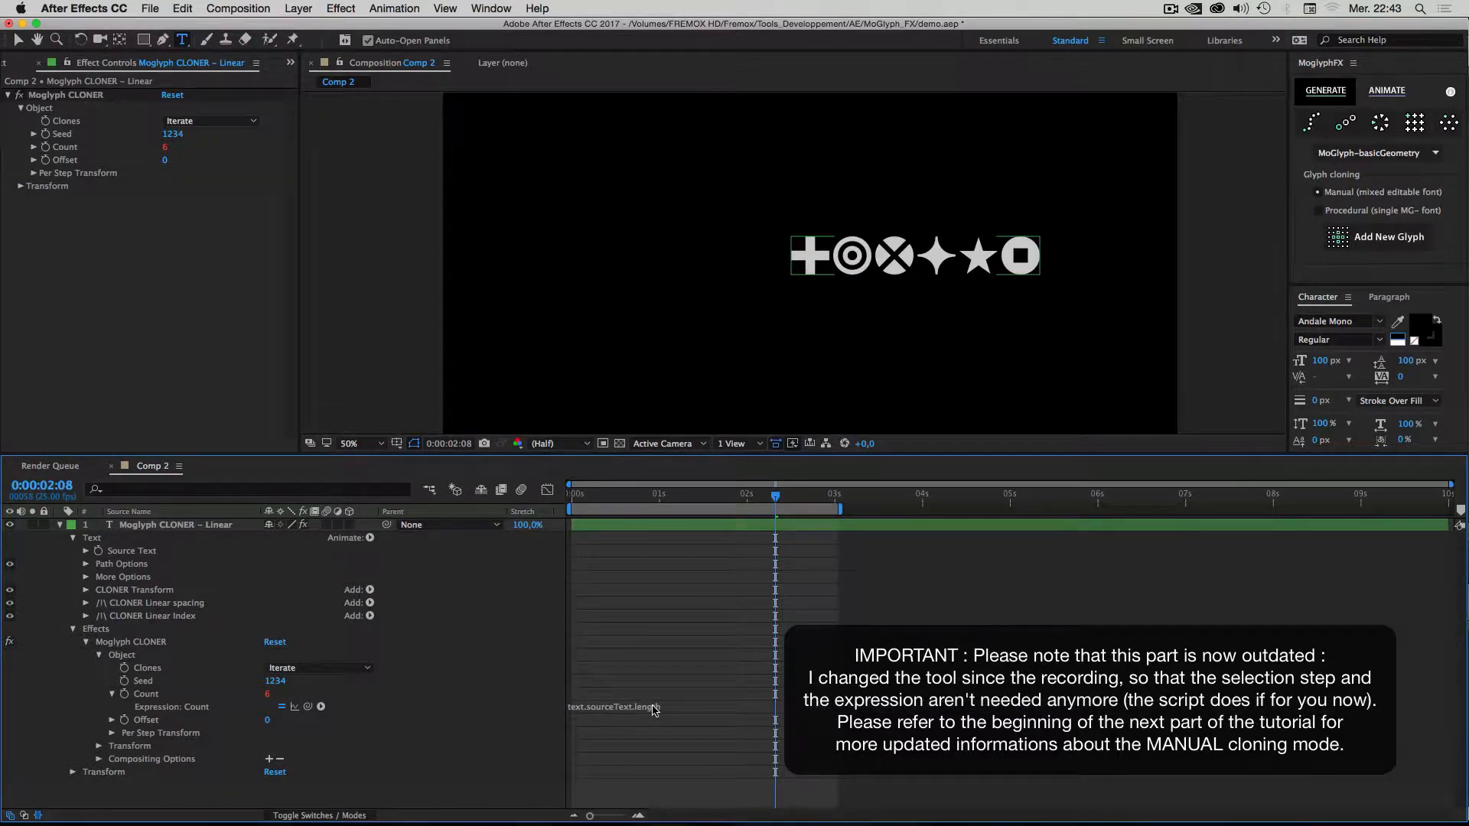
Try to change the expression-driven Count value manually and examine the length part of its expression.
left_click(165, 152)
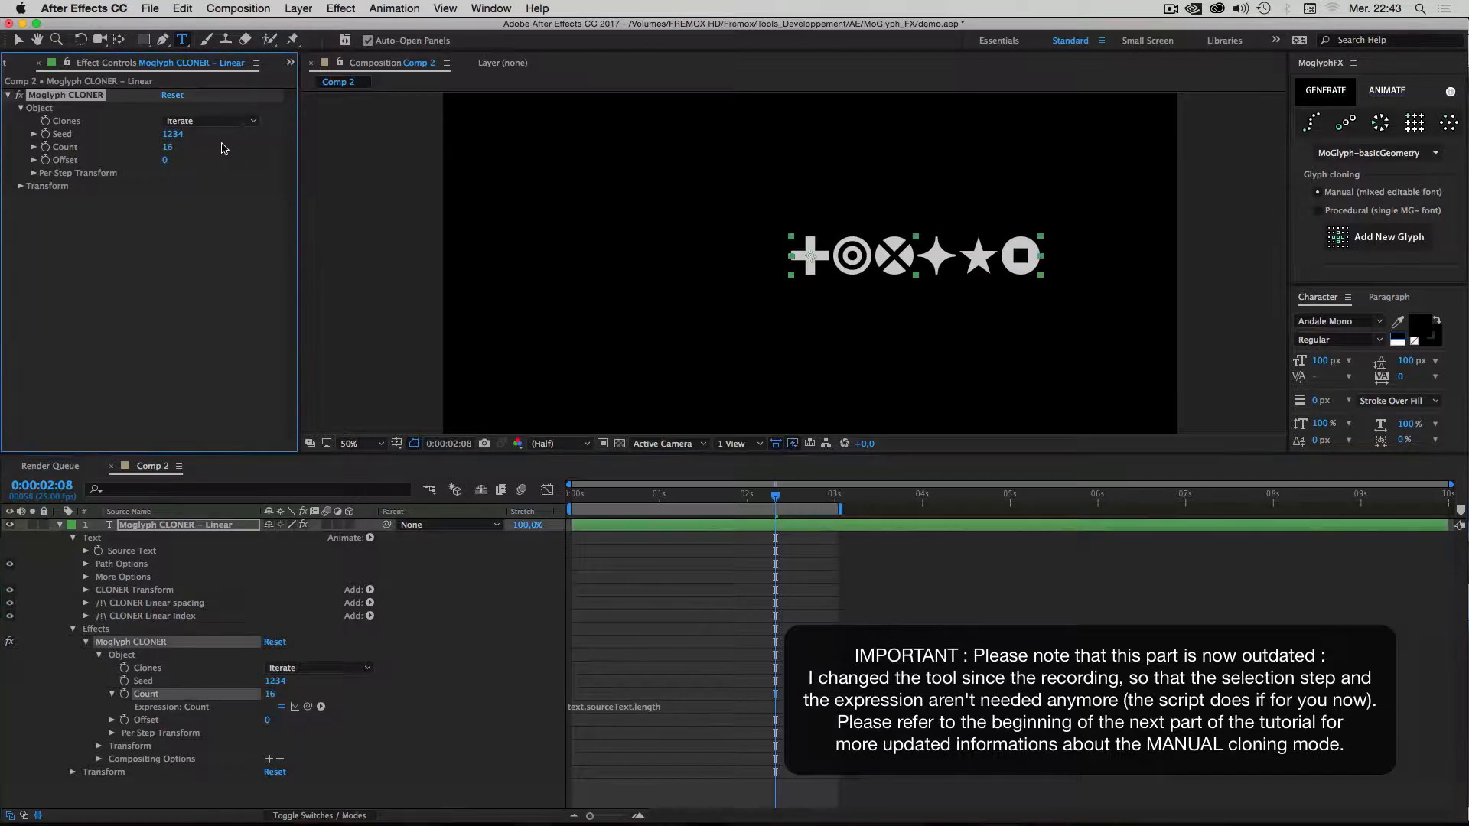
left_click_drag(196, 146, 275, 158)
left_click(586, 708)
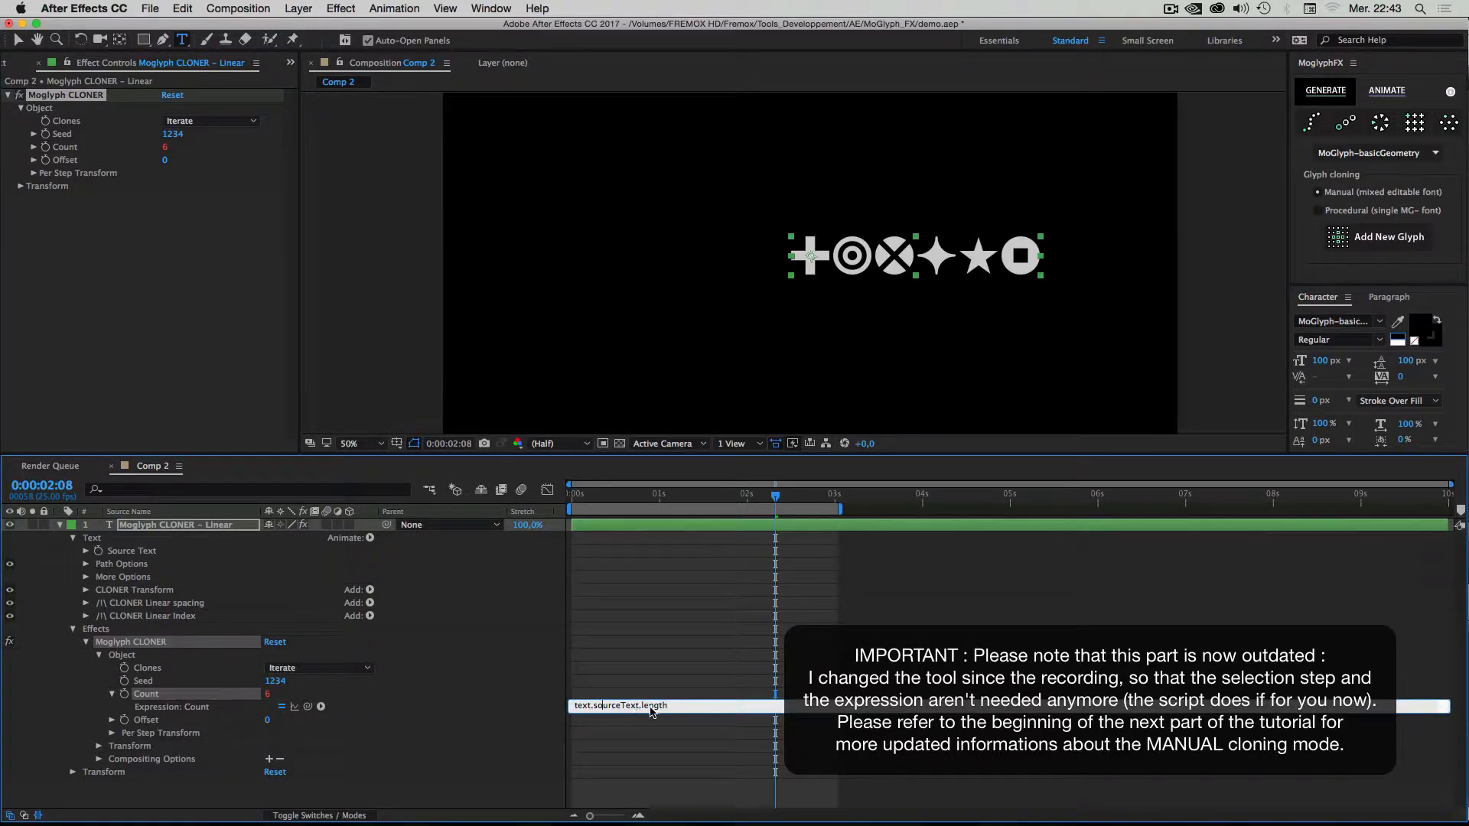
left_click_drag(673, 708, 634, 706)
left_click(493, 636)
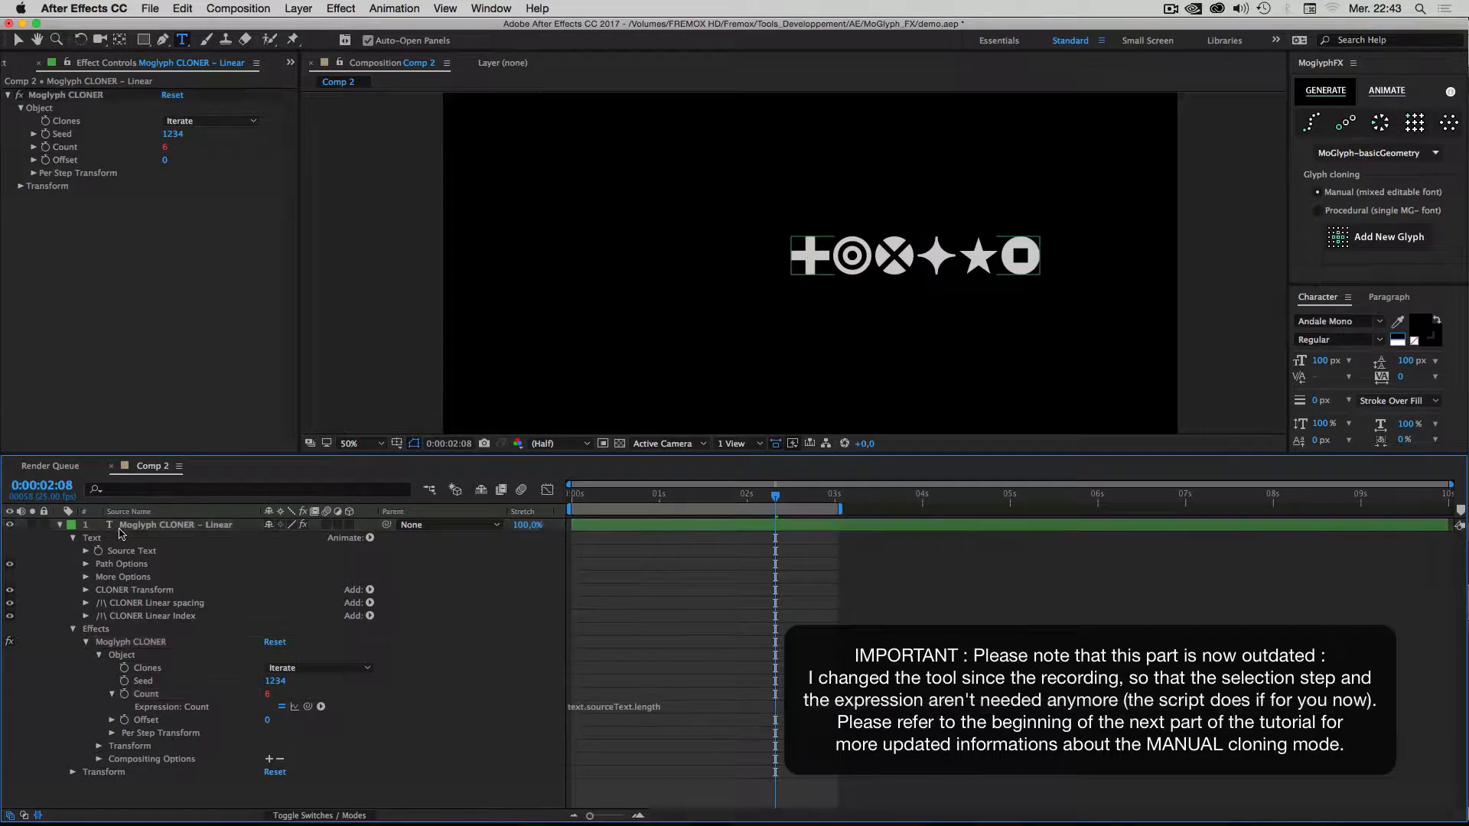
Collapse the properties of the linear cloner layer in the timeline and select the layer.
left_click(60, 526)
left_click(161, 525)
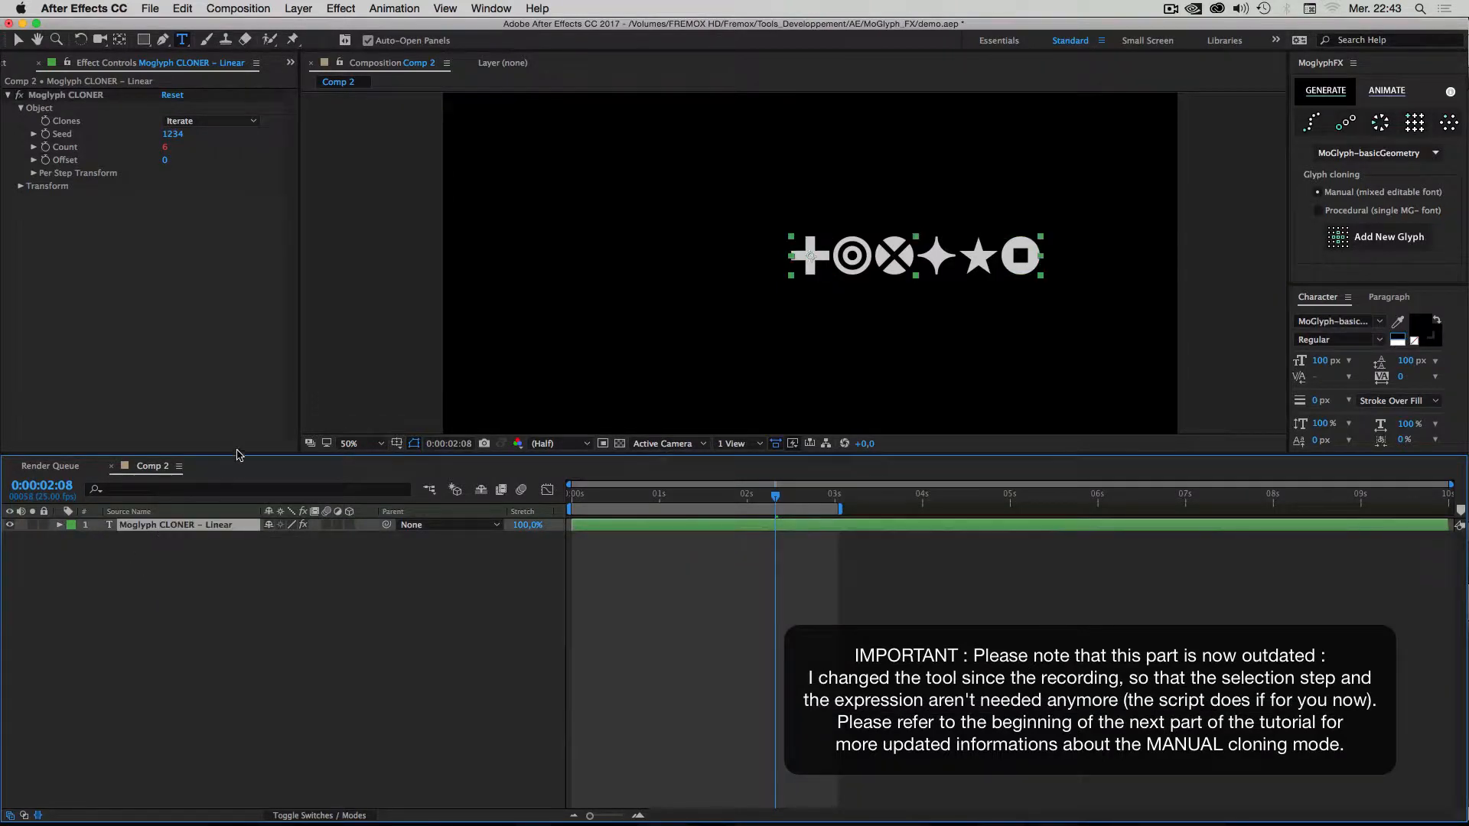
Enlarge the composition view and move the linear cloner's glyph row horizontally toward the left side of the frame.
left_click_drag(233, 457, 234, 558)
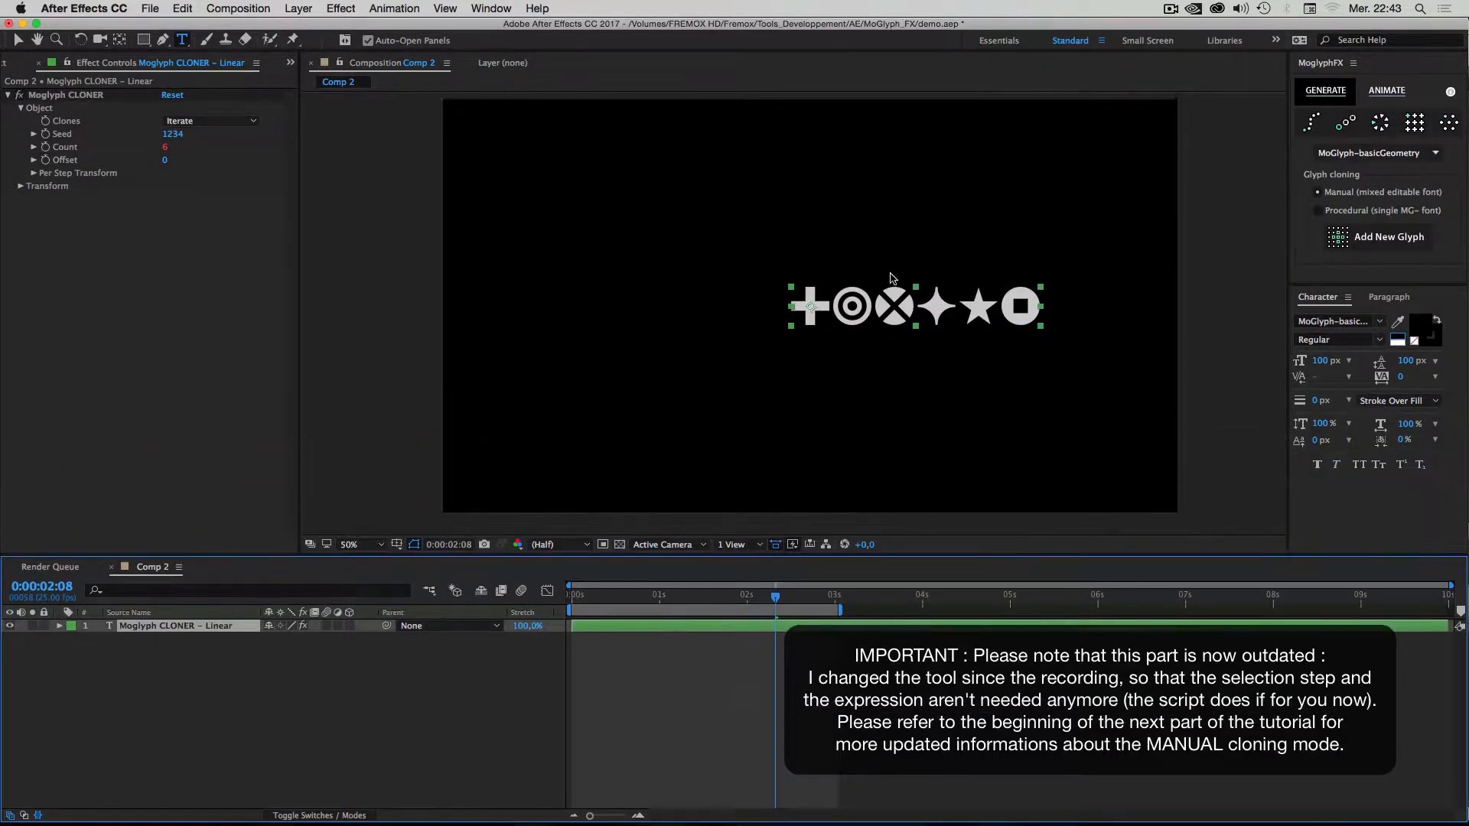
left_click(283, 669)
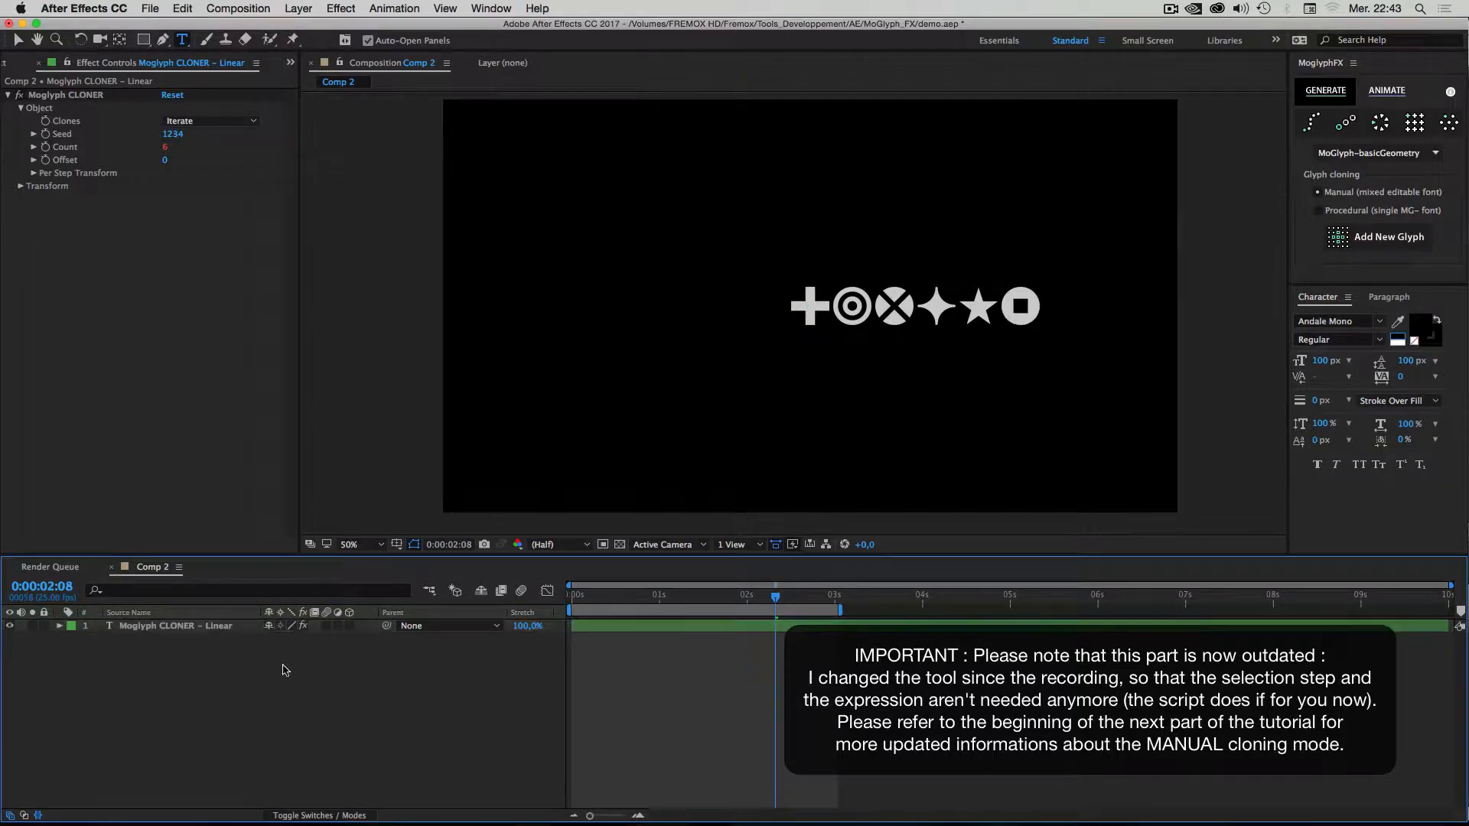
left_click(199, 630)
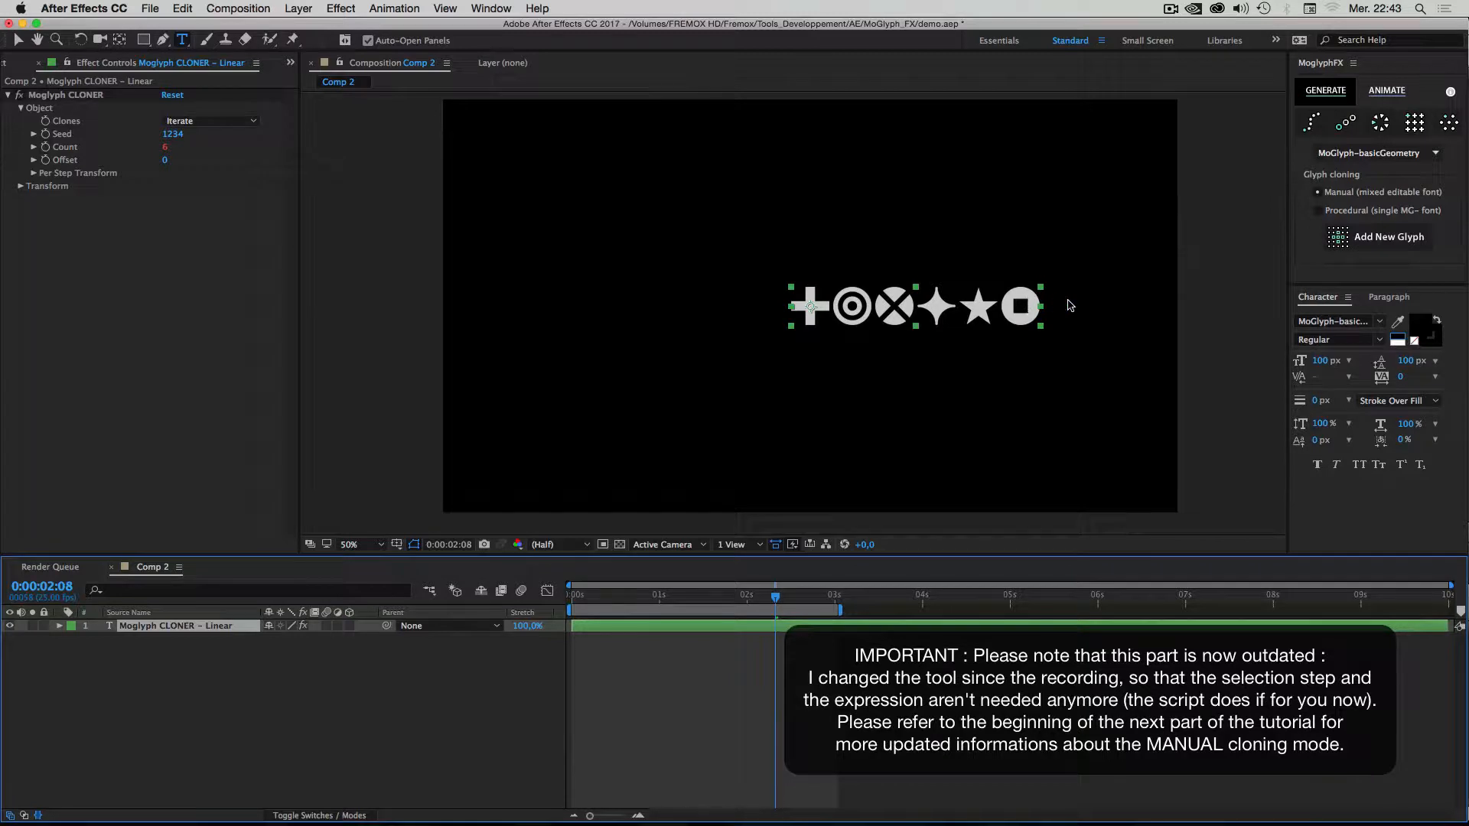
left_click(19, 39)
left_click_drag(960, 311, 568, 303)
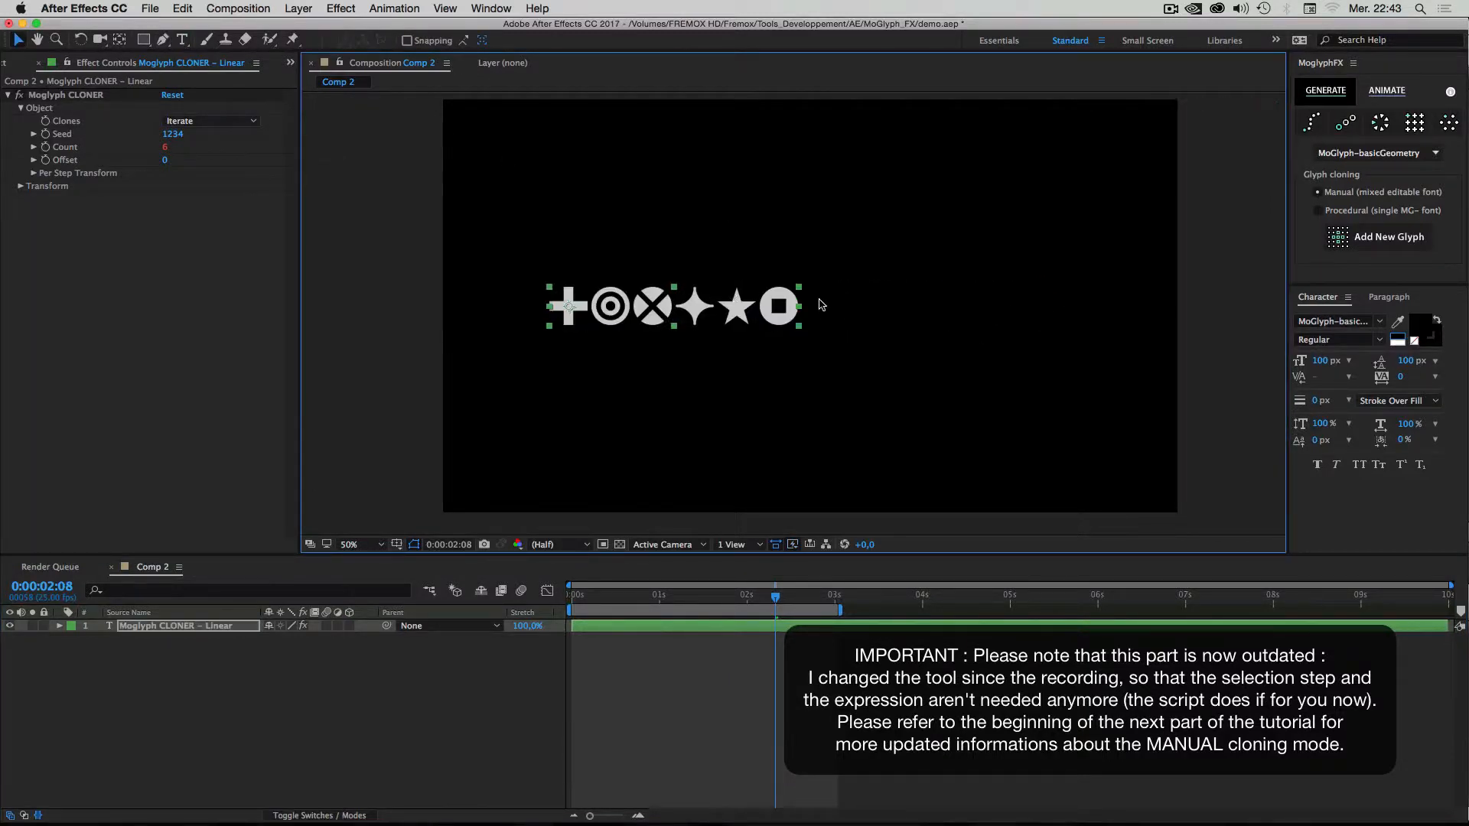
Add four glyphs to the linear cloner: a crossed square, a thick X, a rounded square outline and a slimmer X.
left_click(1357, 241)
left_click_drag(822, 198, 1200, 214)
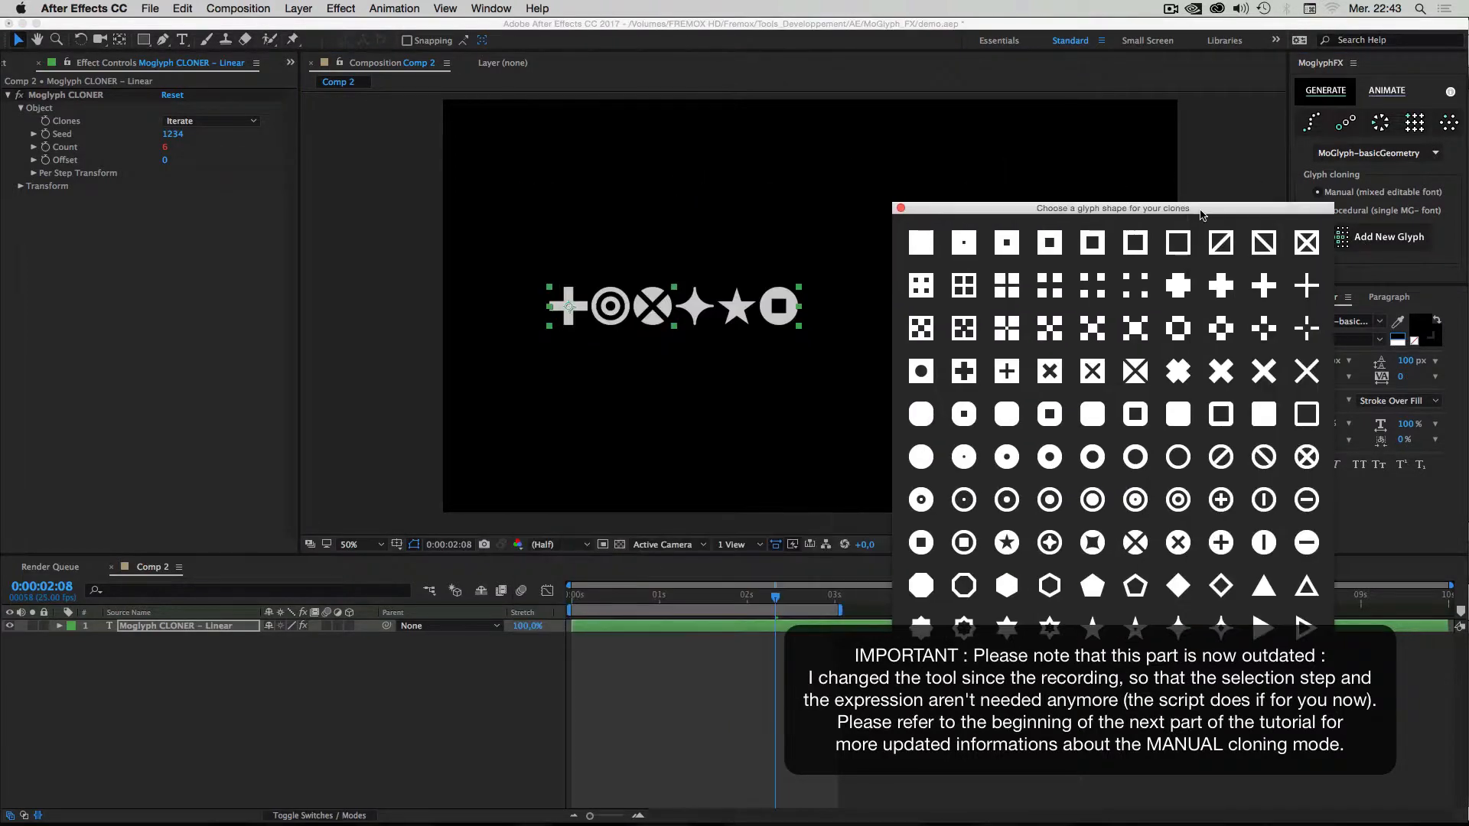
left_click(1307, 247)
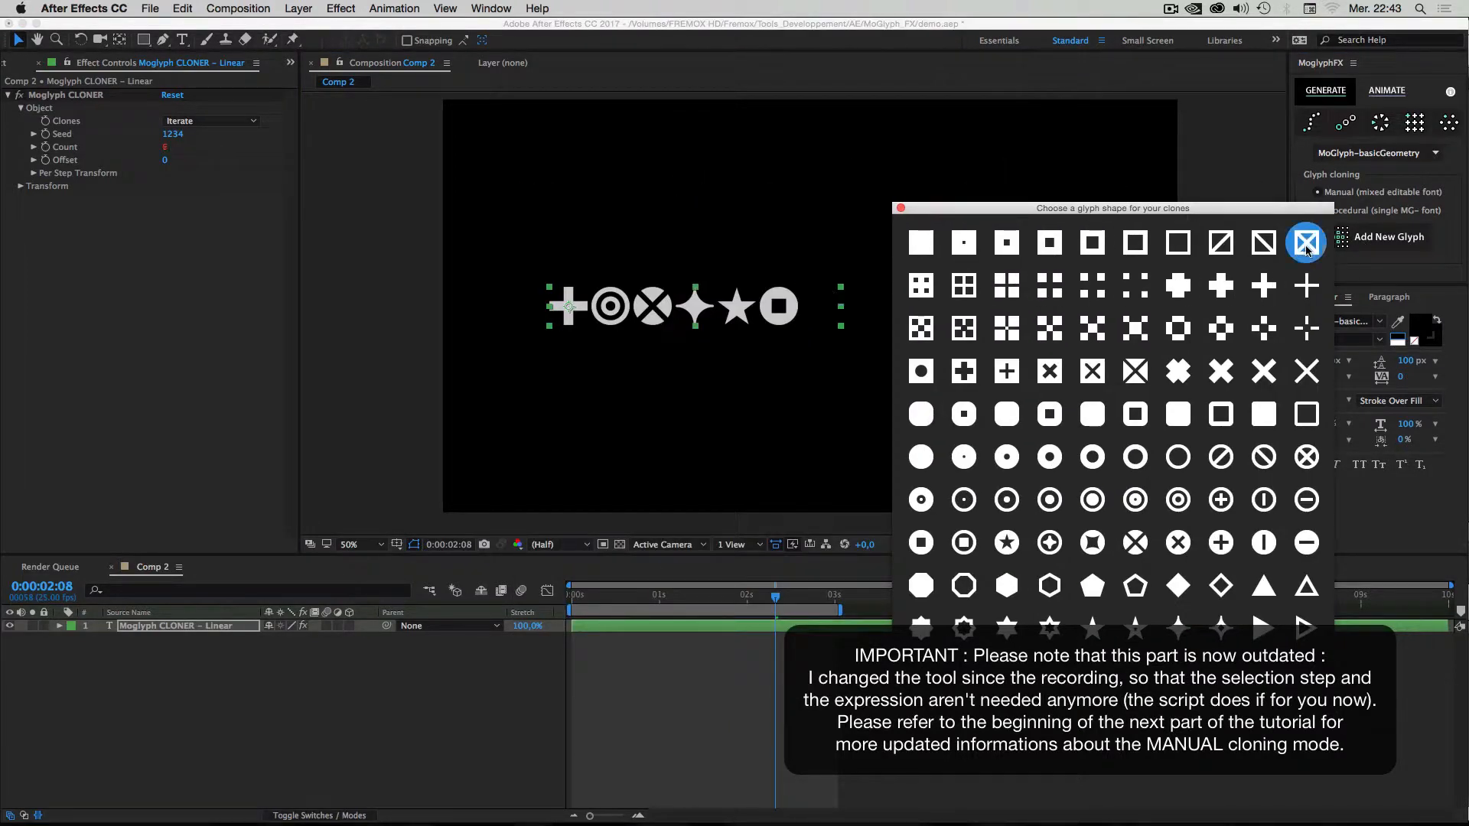
left_click_drag(989, 209, 116, 295)
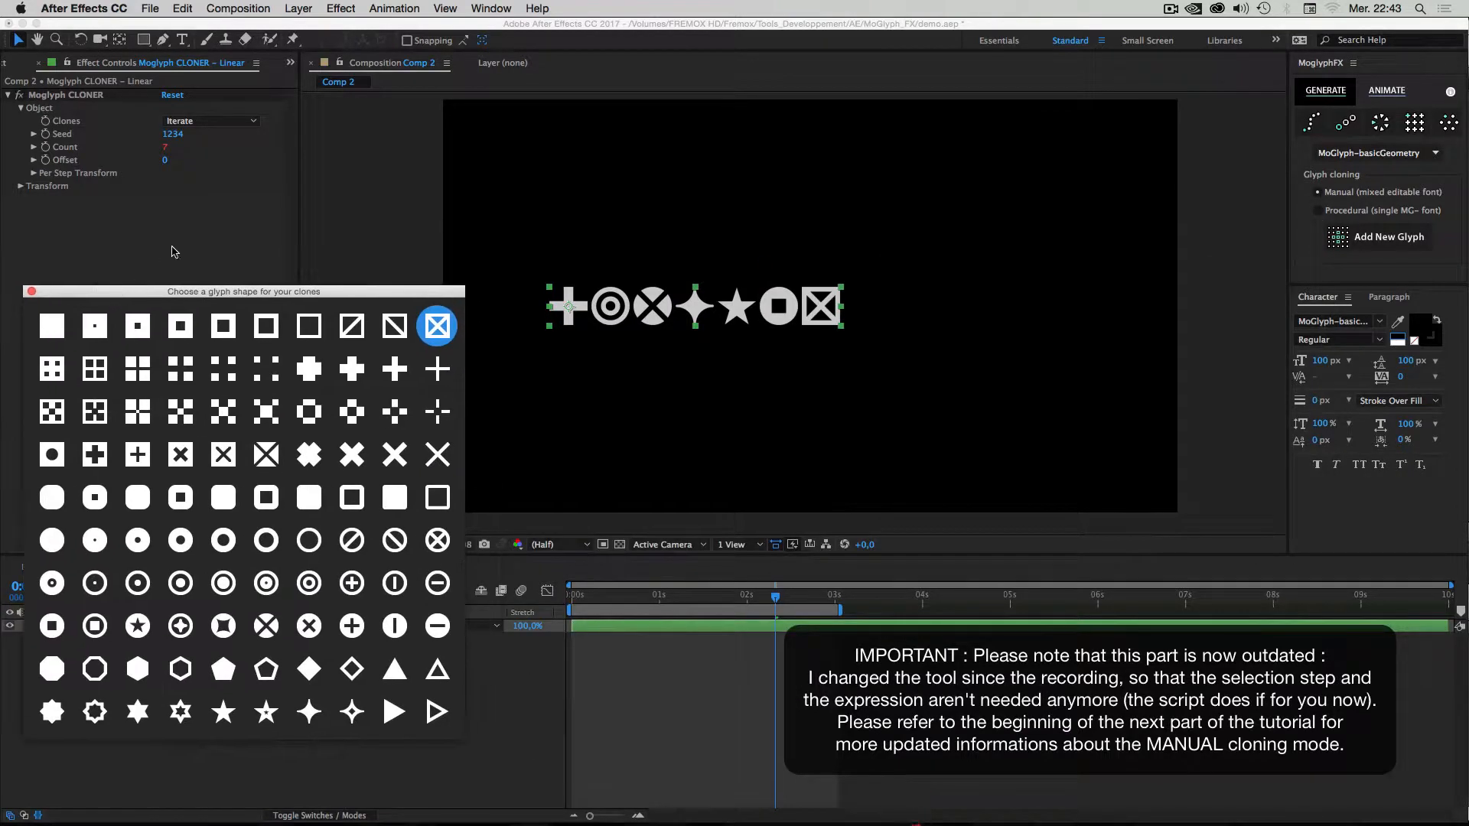
left_click(316, 456)
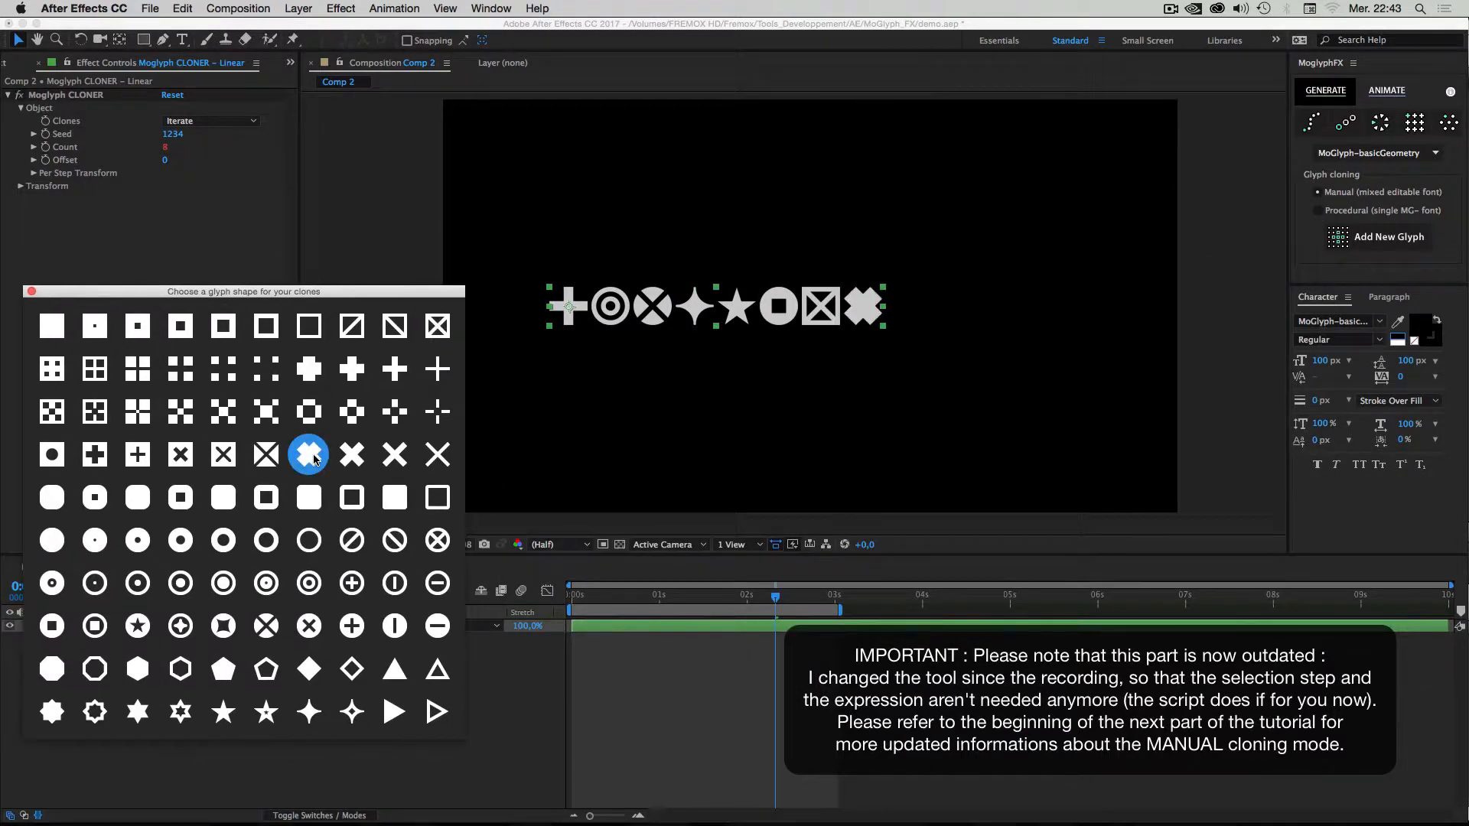
left_click(351, 498)
left_click(352, 458)
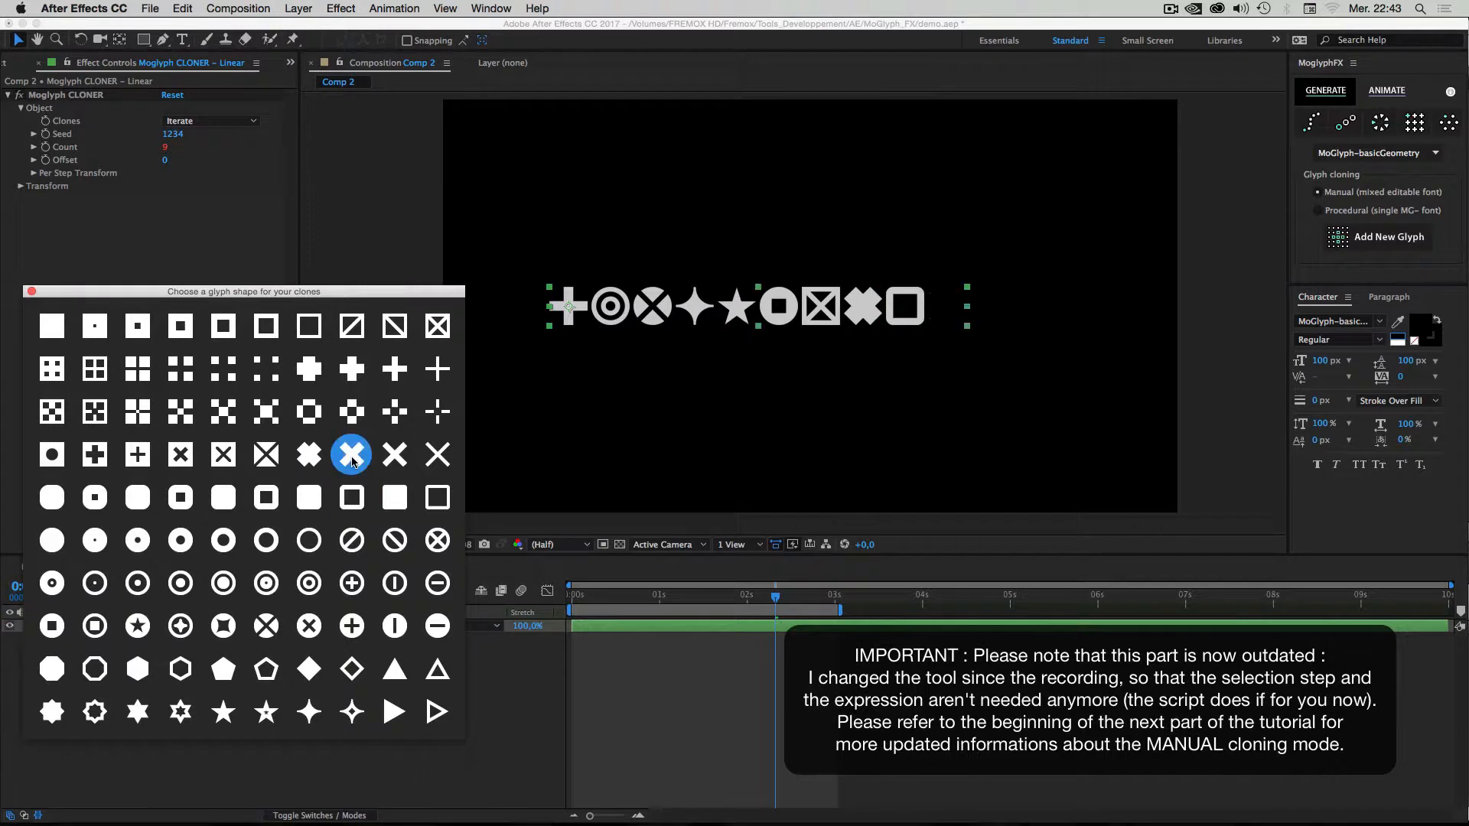
Add a concentric-ring glyph, Glyph-75, a ringed plus and another concentric-ring glyph to the row, then close the glyph picker.
left_click(316, 570)
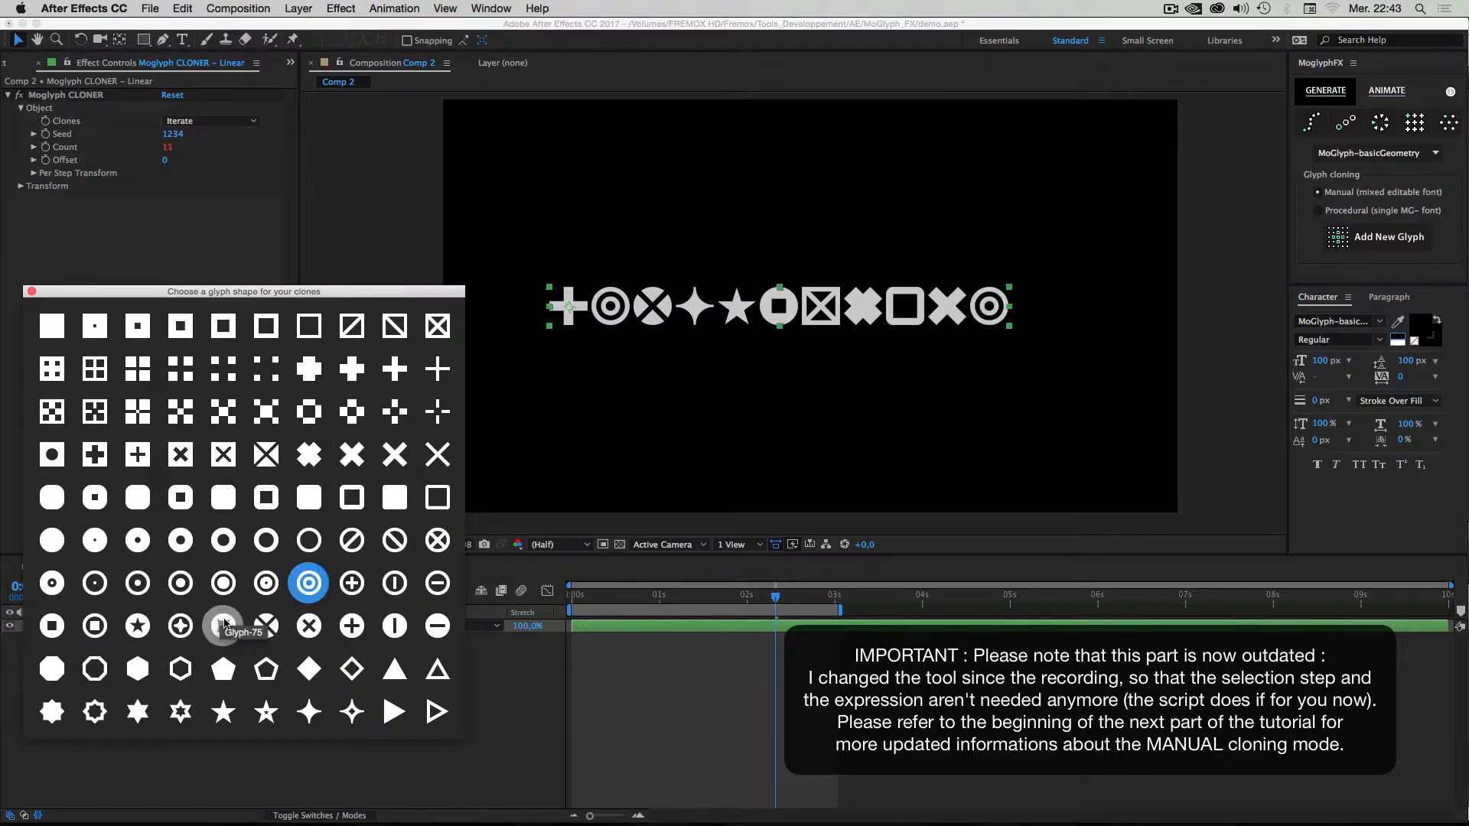
left_click(223, 626)
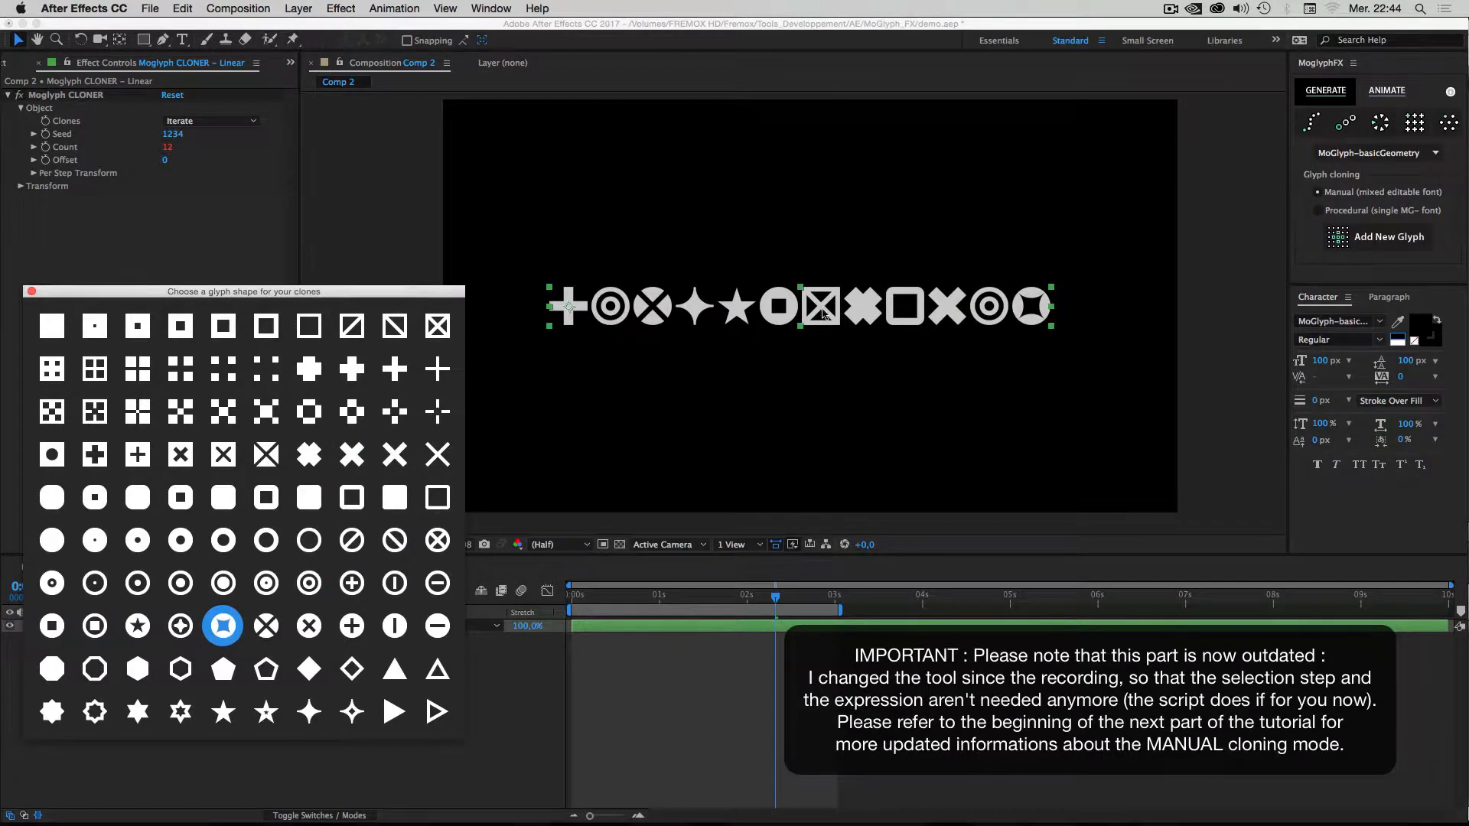
left_click(351, 583)
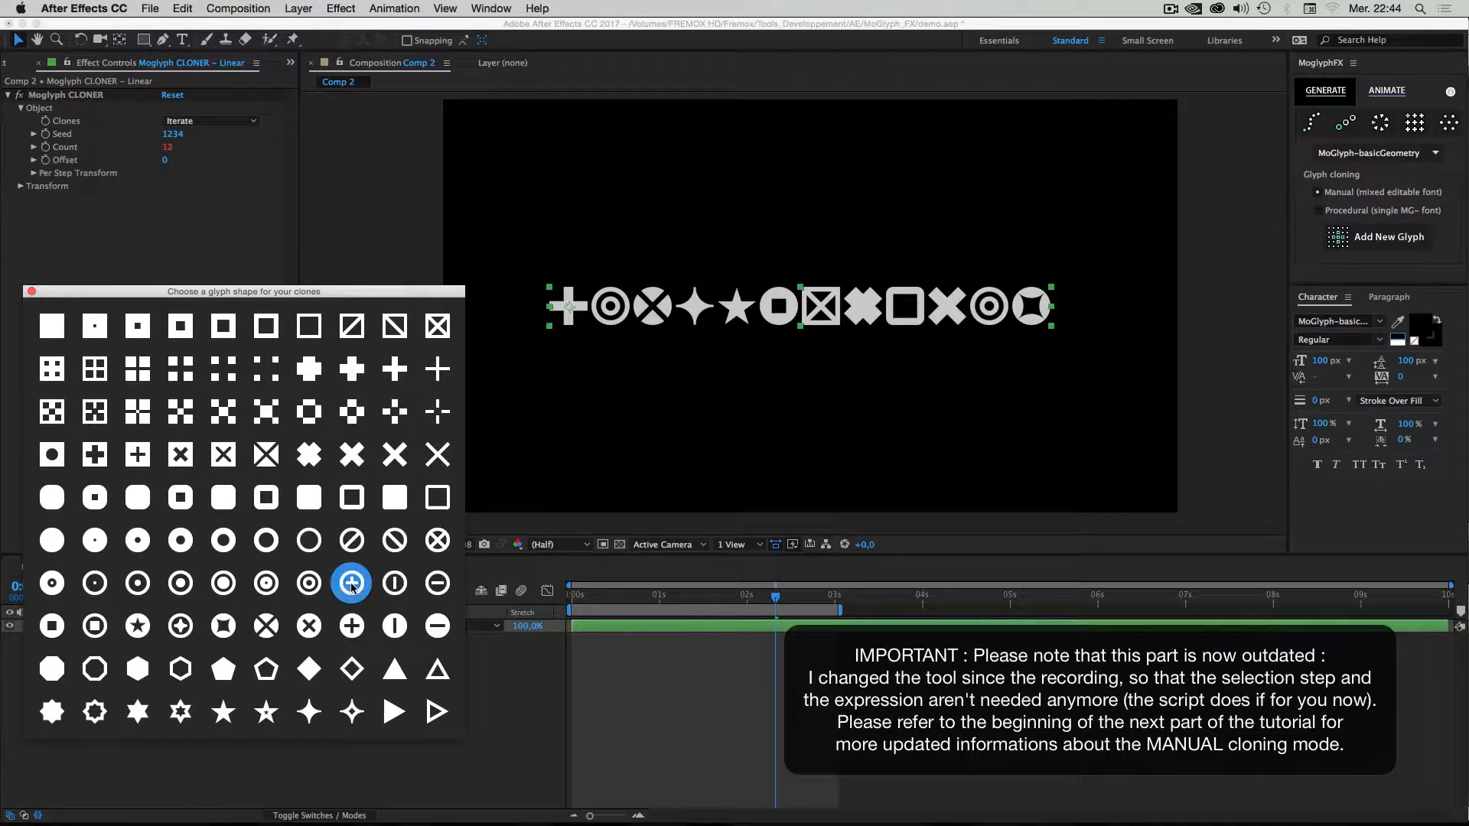
left_click(309, 584)
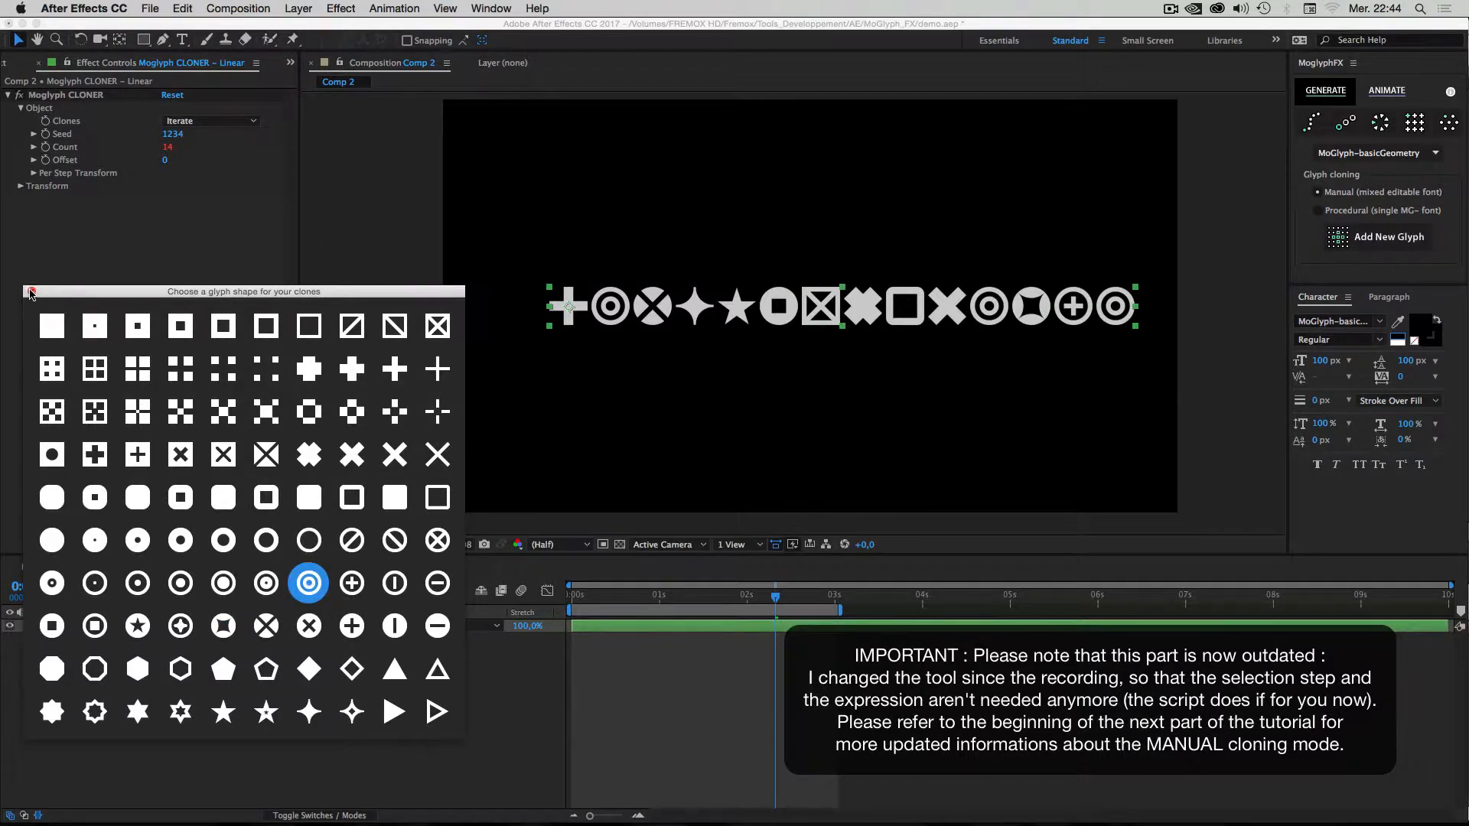
left_click(31, 293)
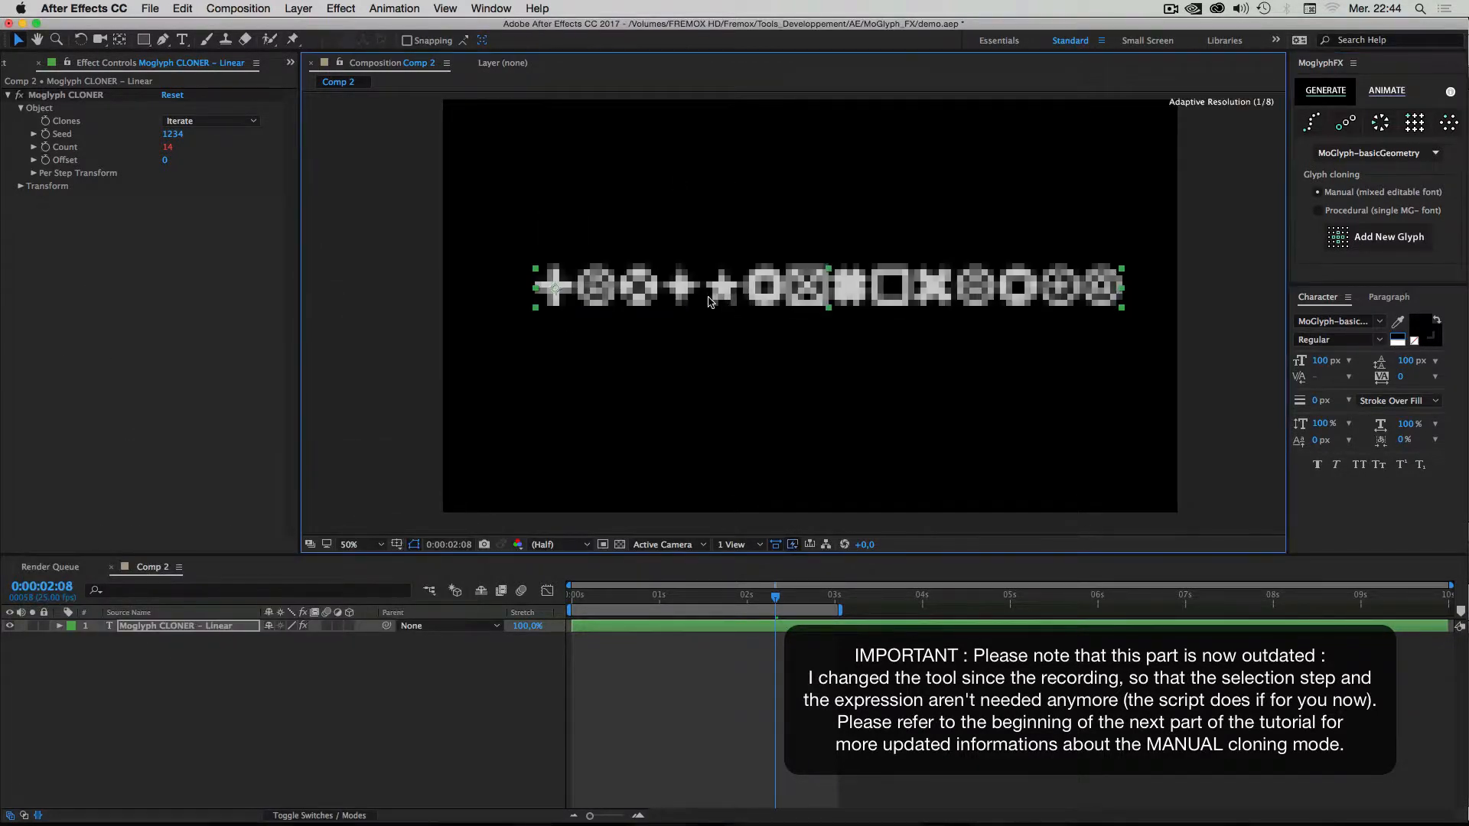
Apply a Random effector to the mixed-glyph linear cloner and preview its animation.
left_click(1386, 90)
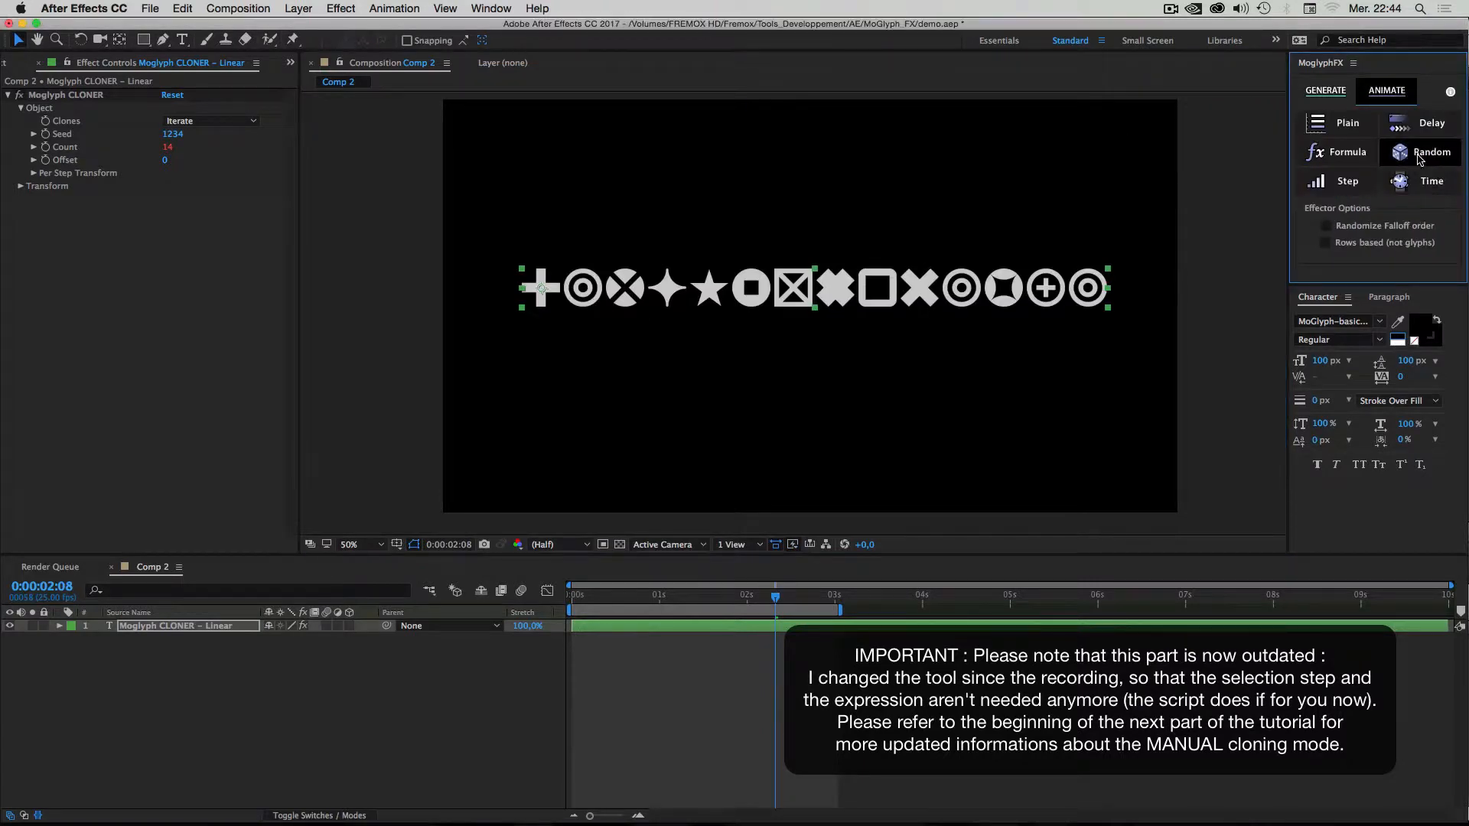
left_click(1419, 156)
left_click_drag(595, 598, 677, 597)
key("space")
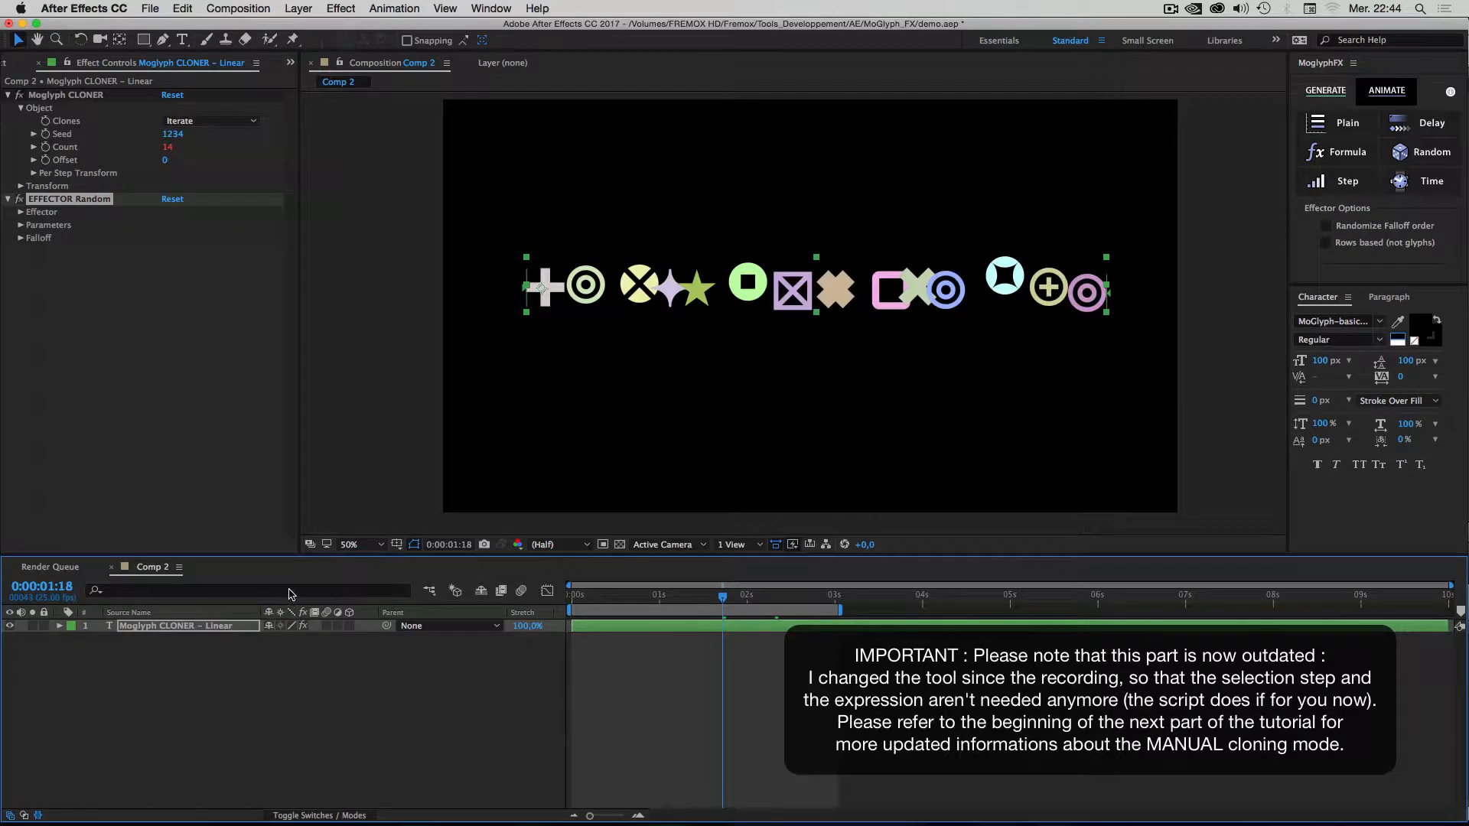
Redo the reverted cloner changes and delete the linear cloner layer from Comp 2.
left_click(851, 446)
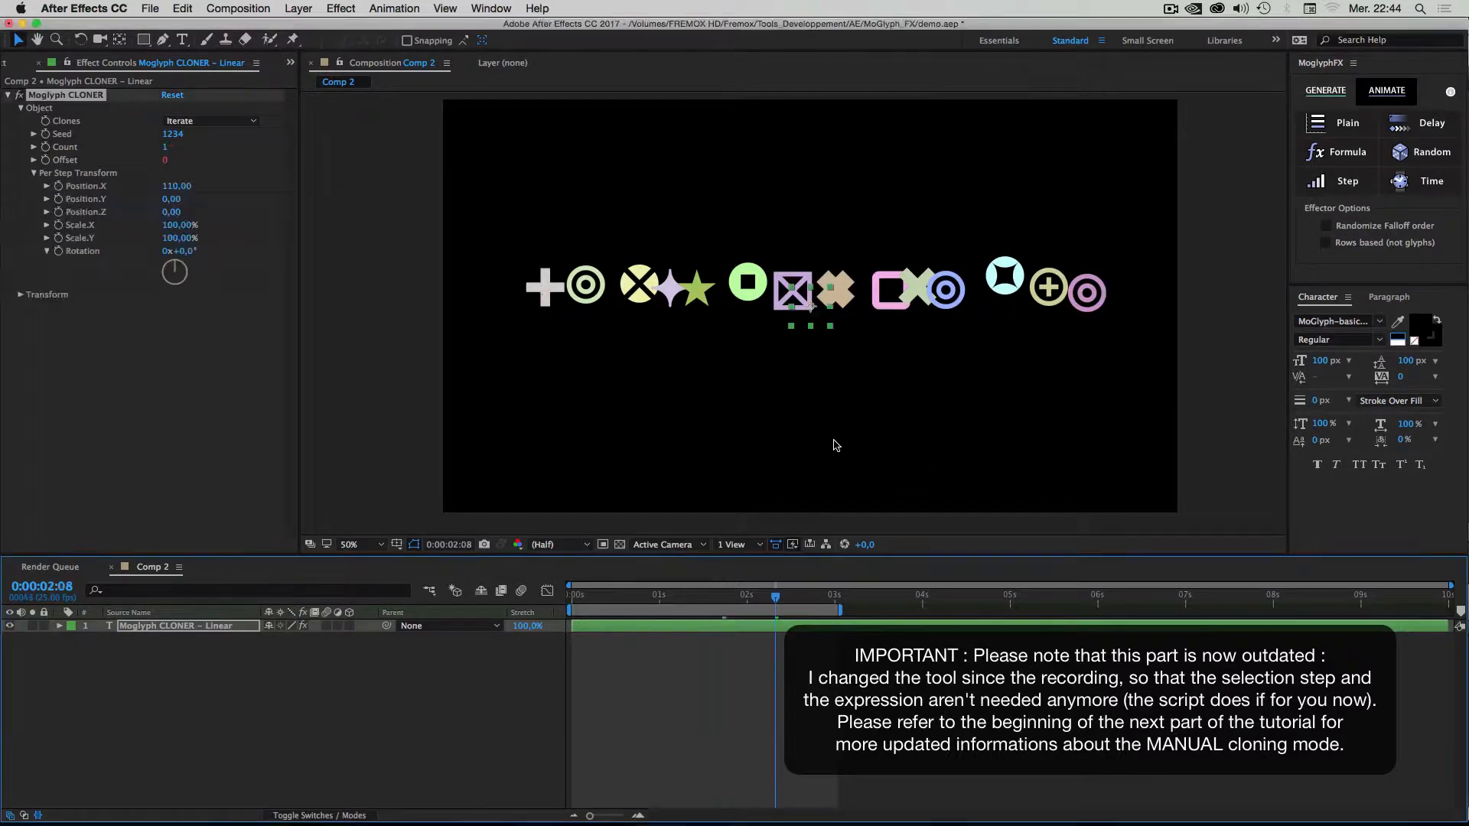
key("super+shift+z")
left_click(302, 681)
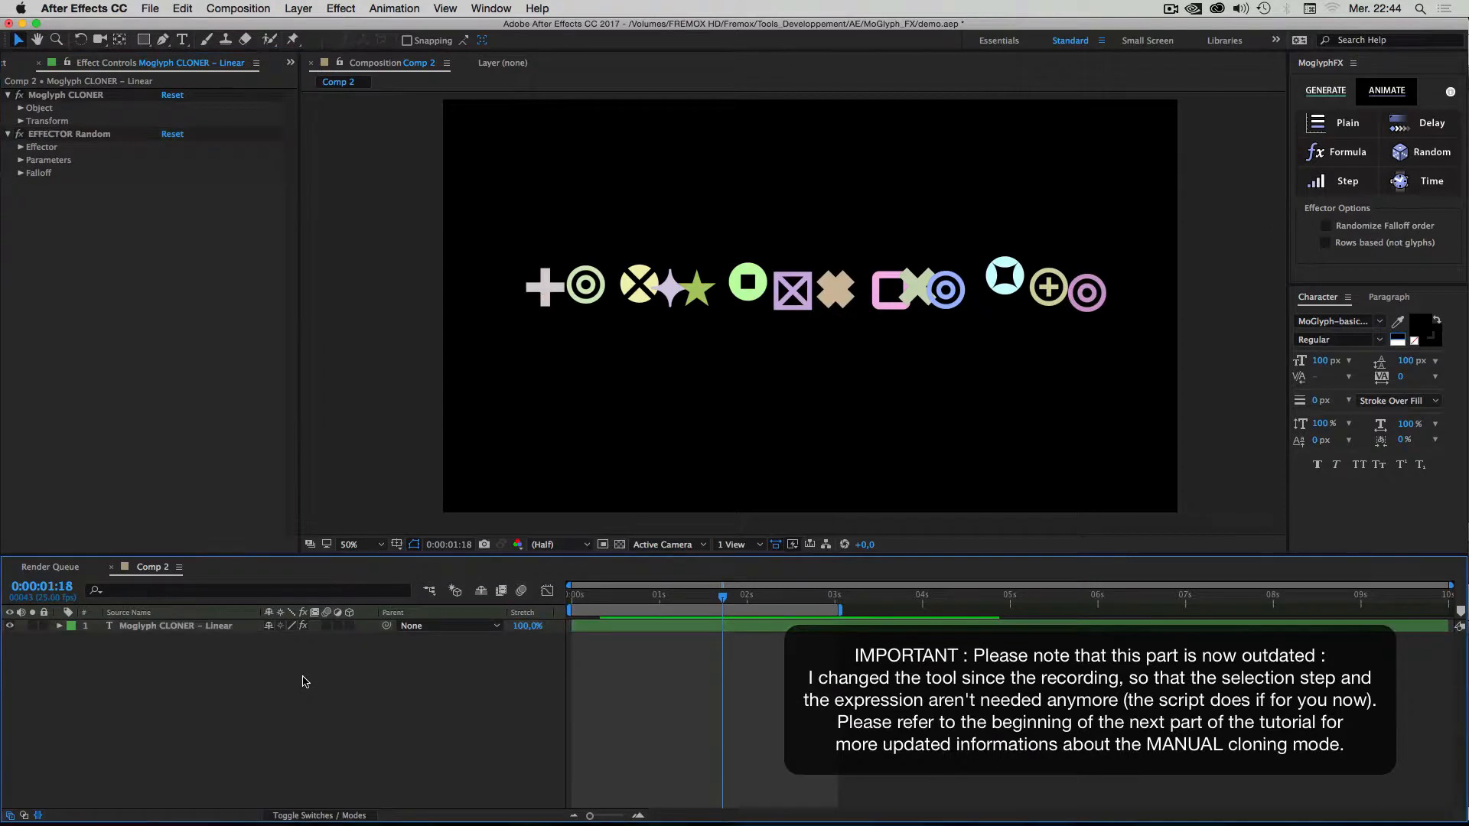
left_click(147, 631)
key("Delete")
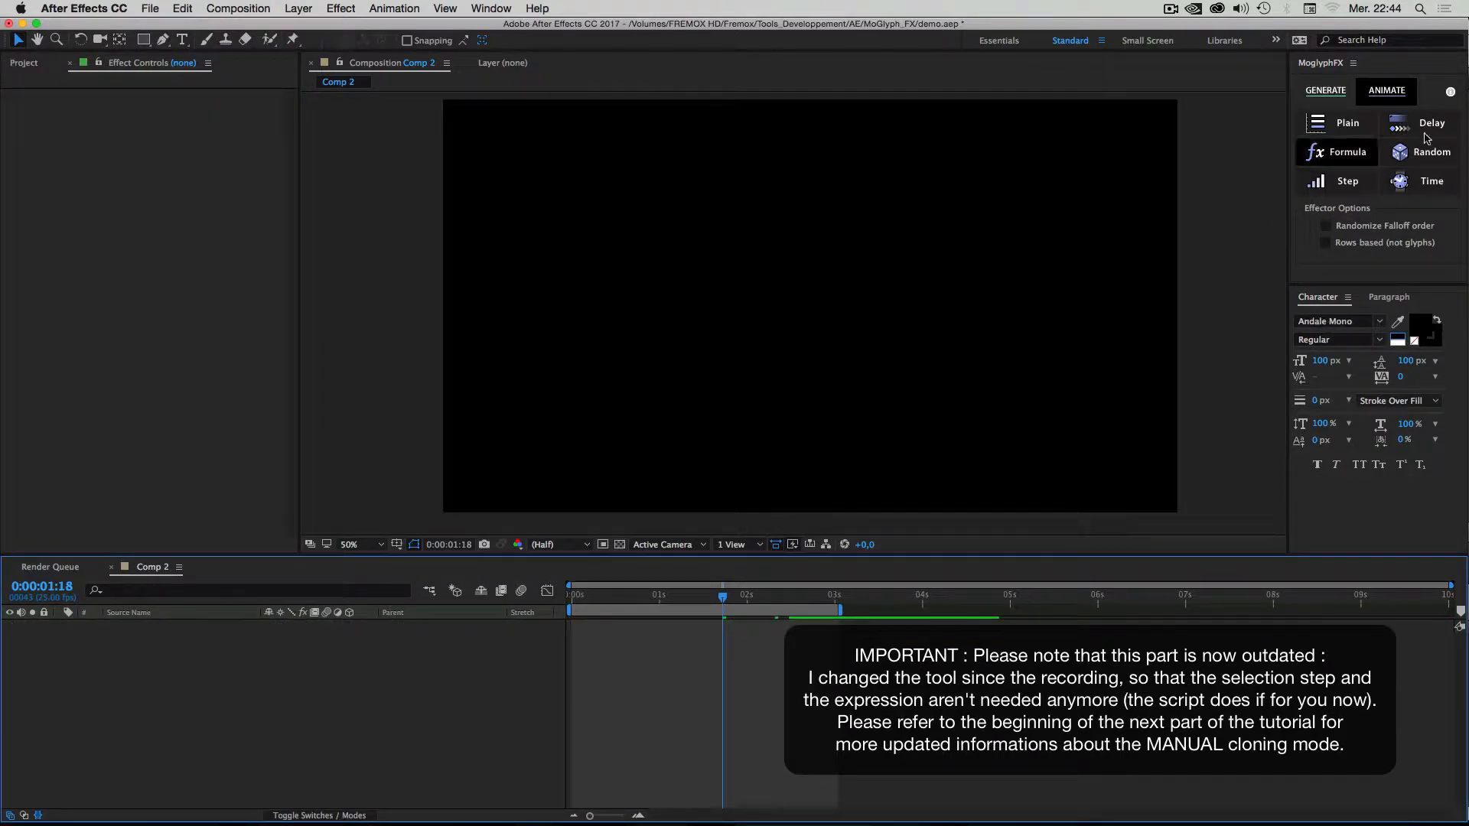
Review the available glyph fonts and generate a centre-aligned linear cloner with the MoGlyph-basicGeometry font in manual cloning mode.
left_click(1326, 89)
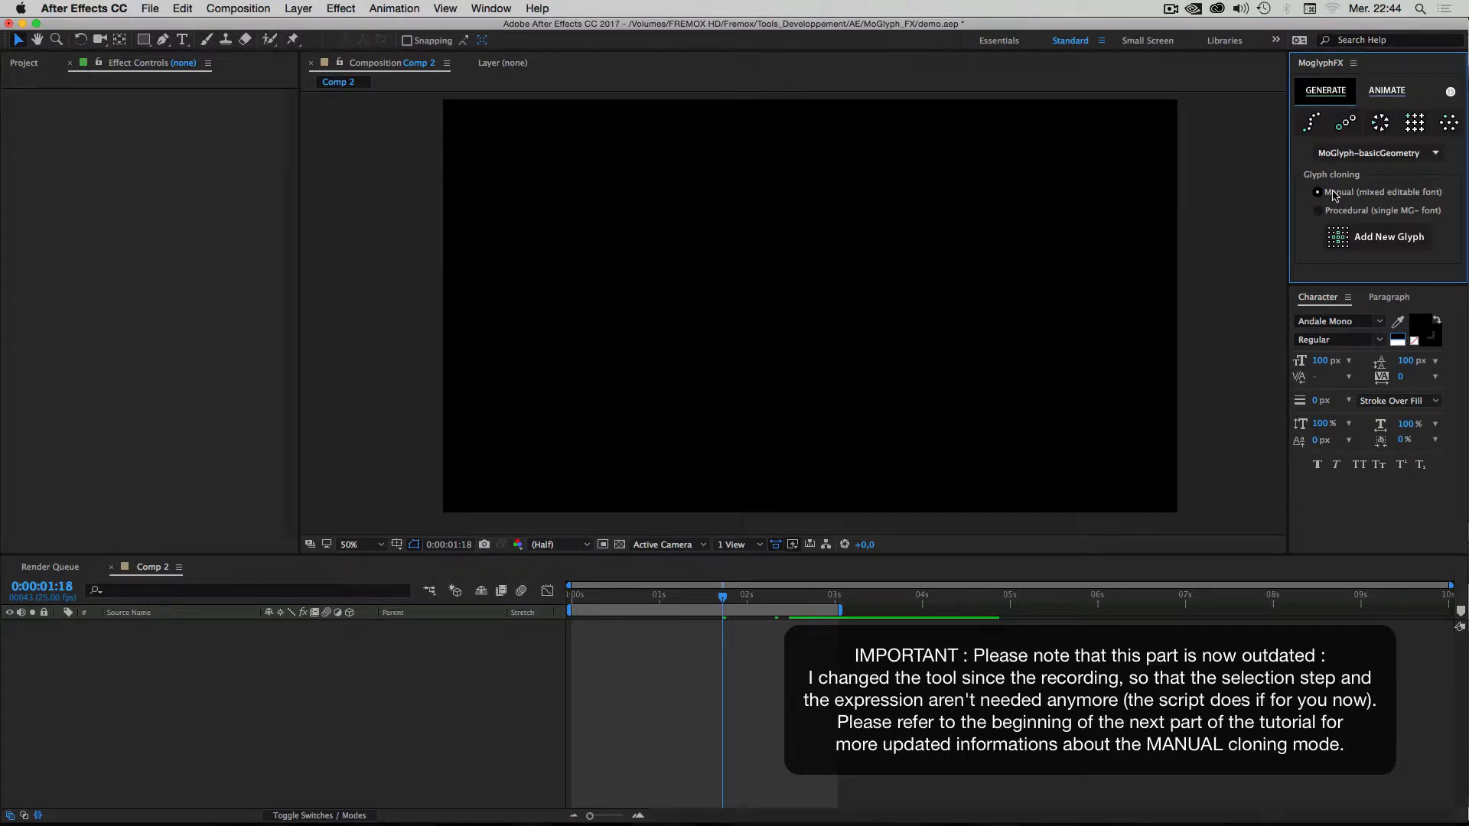
left_click(1364, 153)
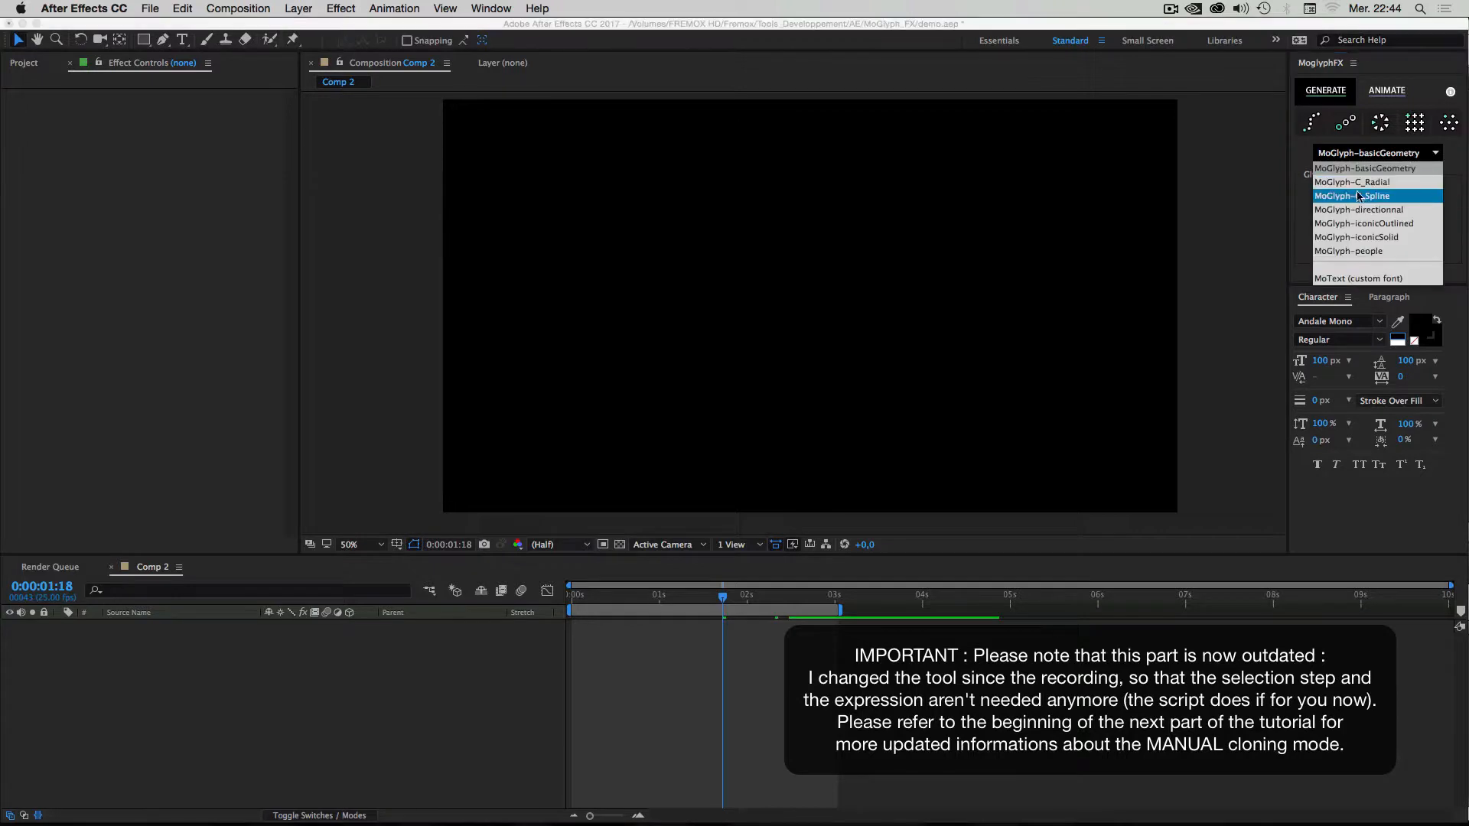
left_click(1302, 154)
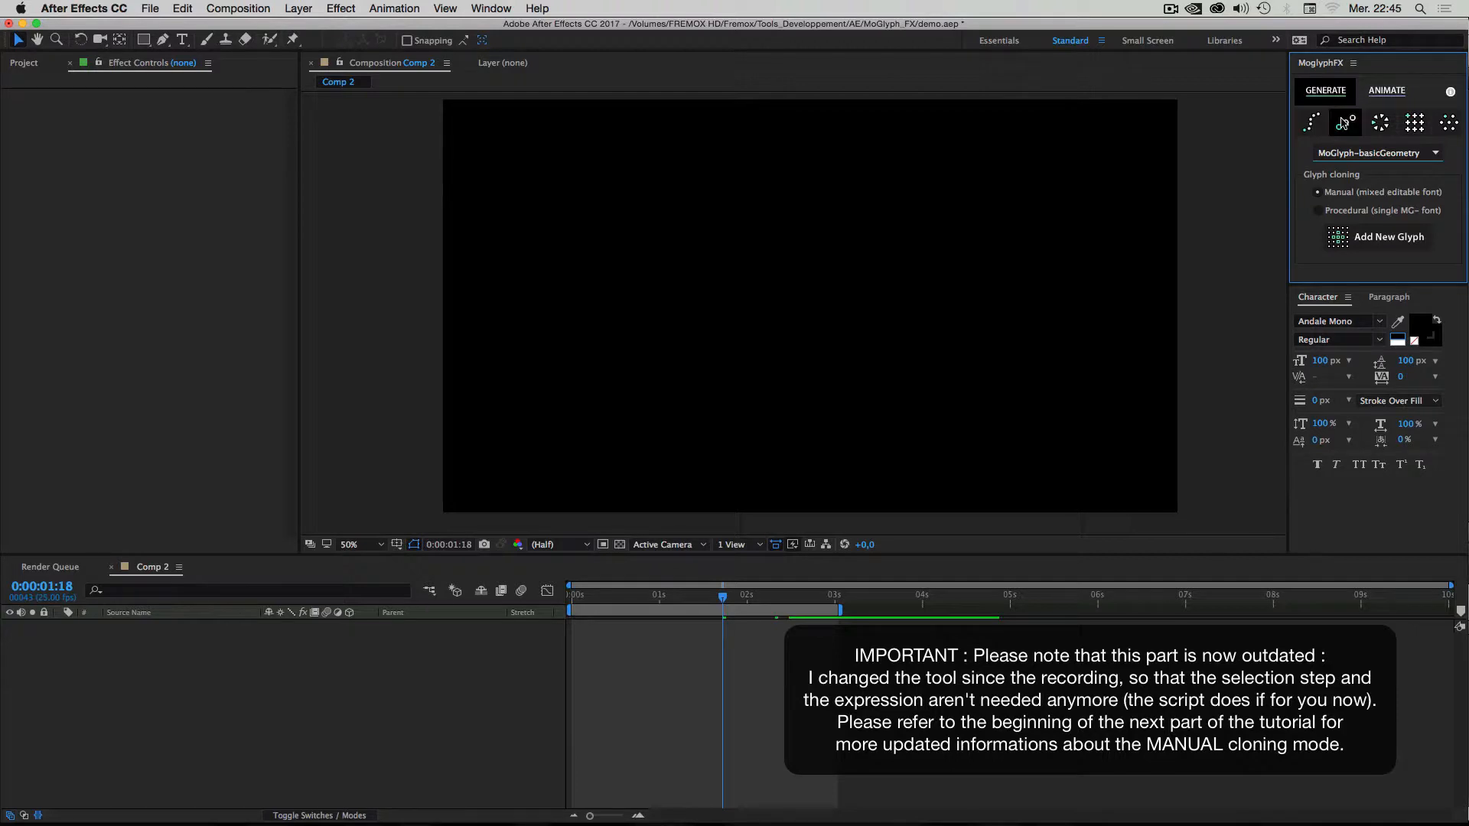
left_click(1429, 154)
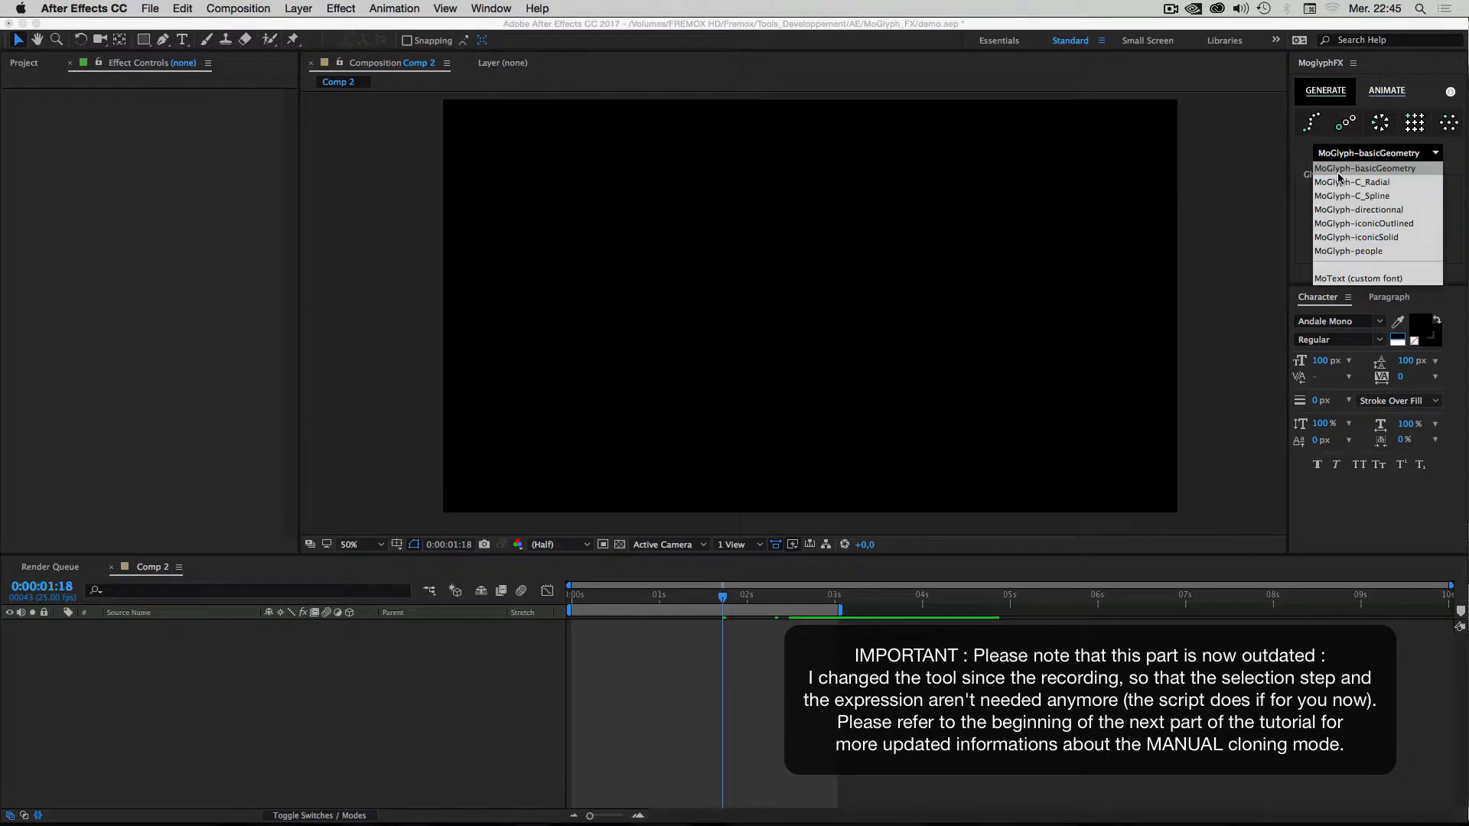
left_click(1299, 159)
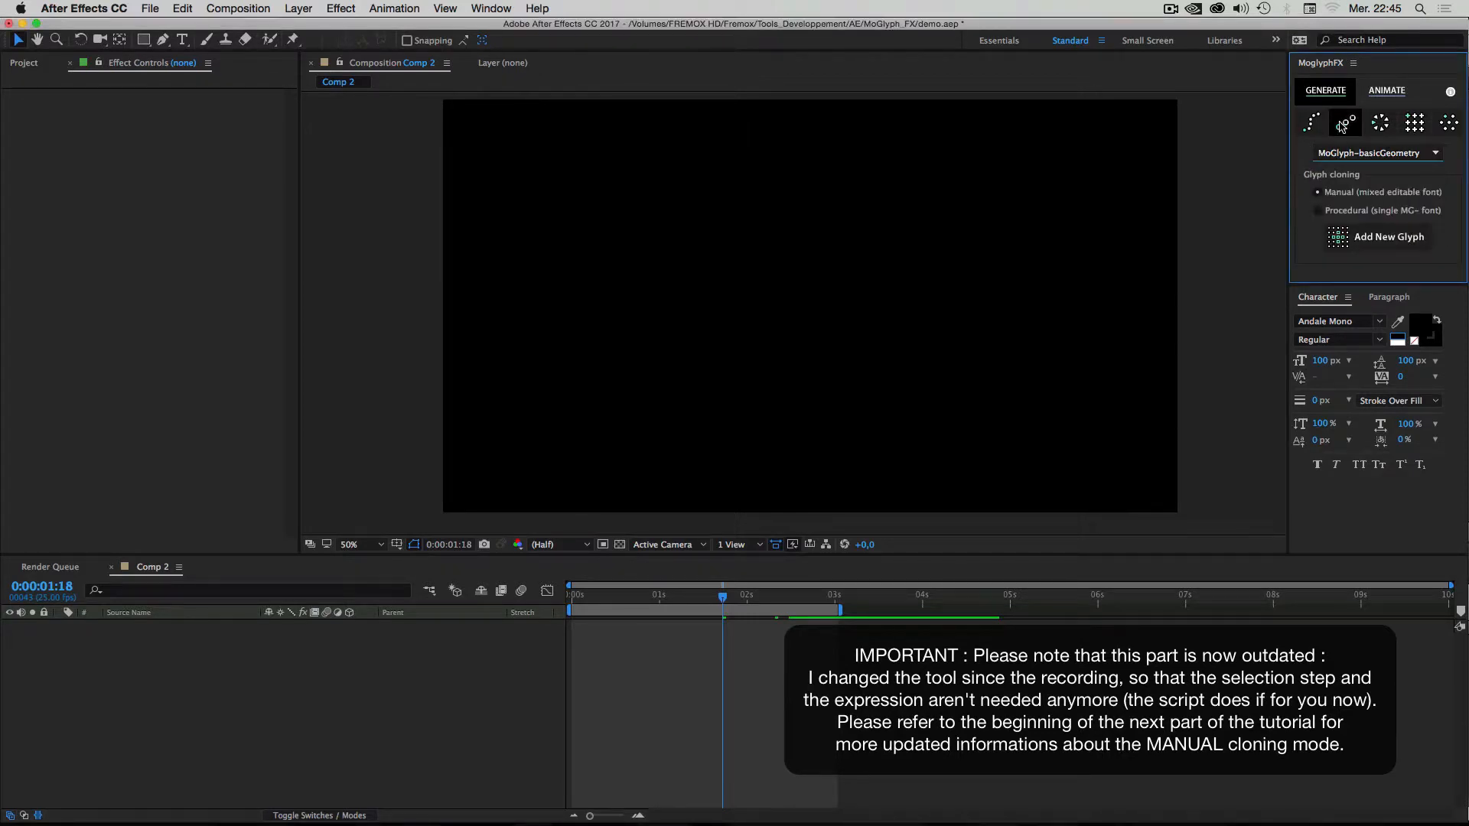
left_click(1344, 125)
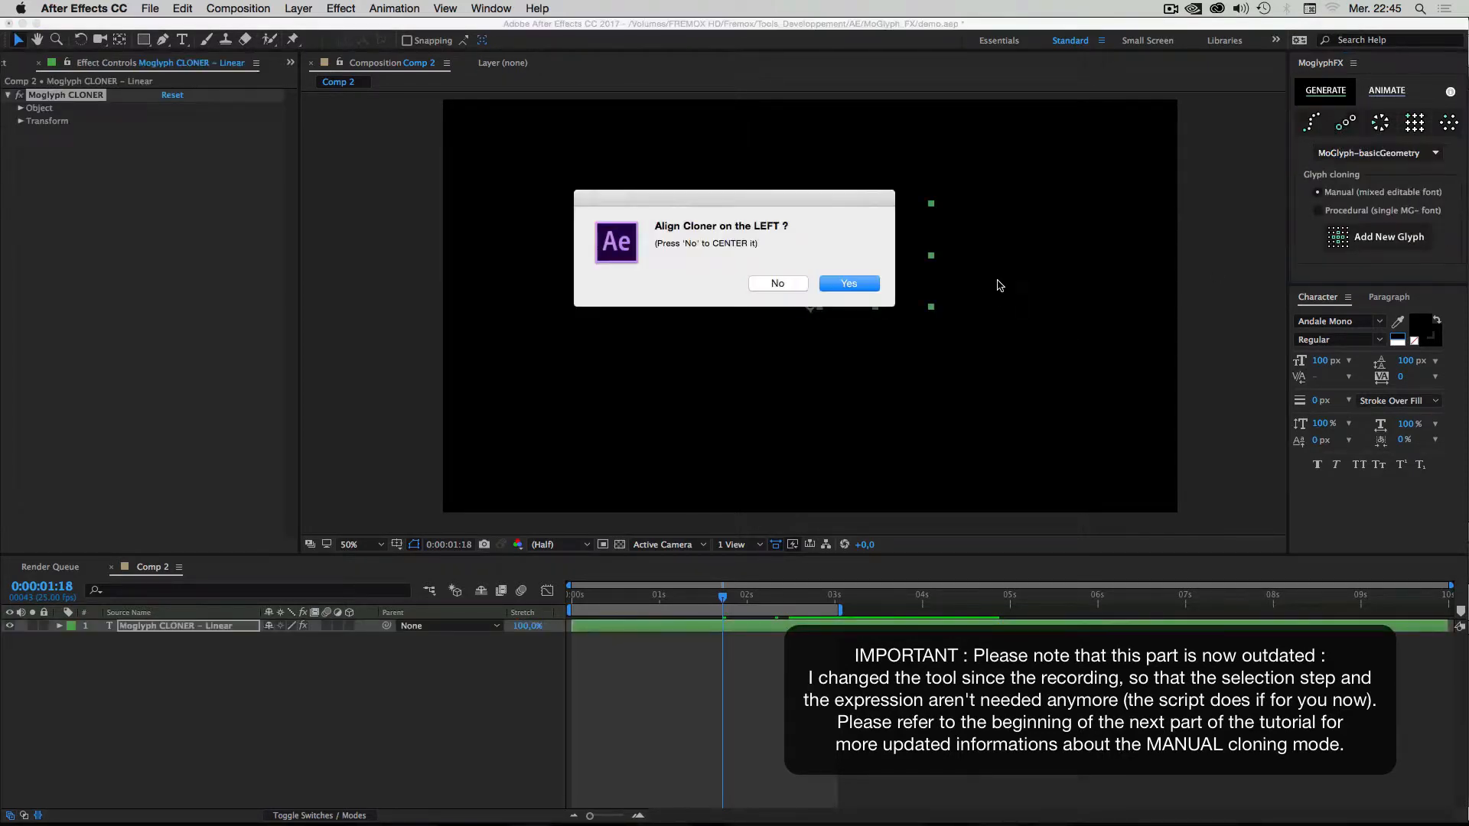
left_click(789, 285)
Add the expression text.sourceText.length to the new cloner's Count, collapse the layer's properties and keep the layer selected.
left_click(20, 108)
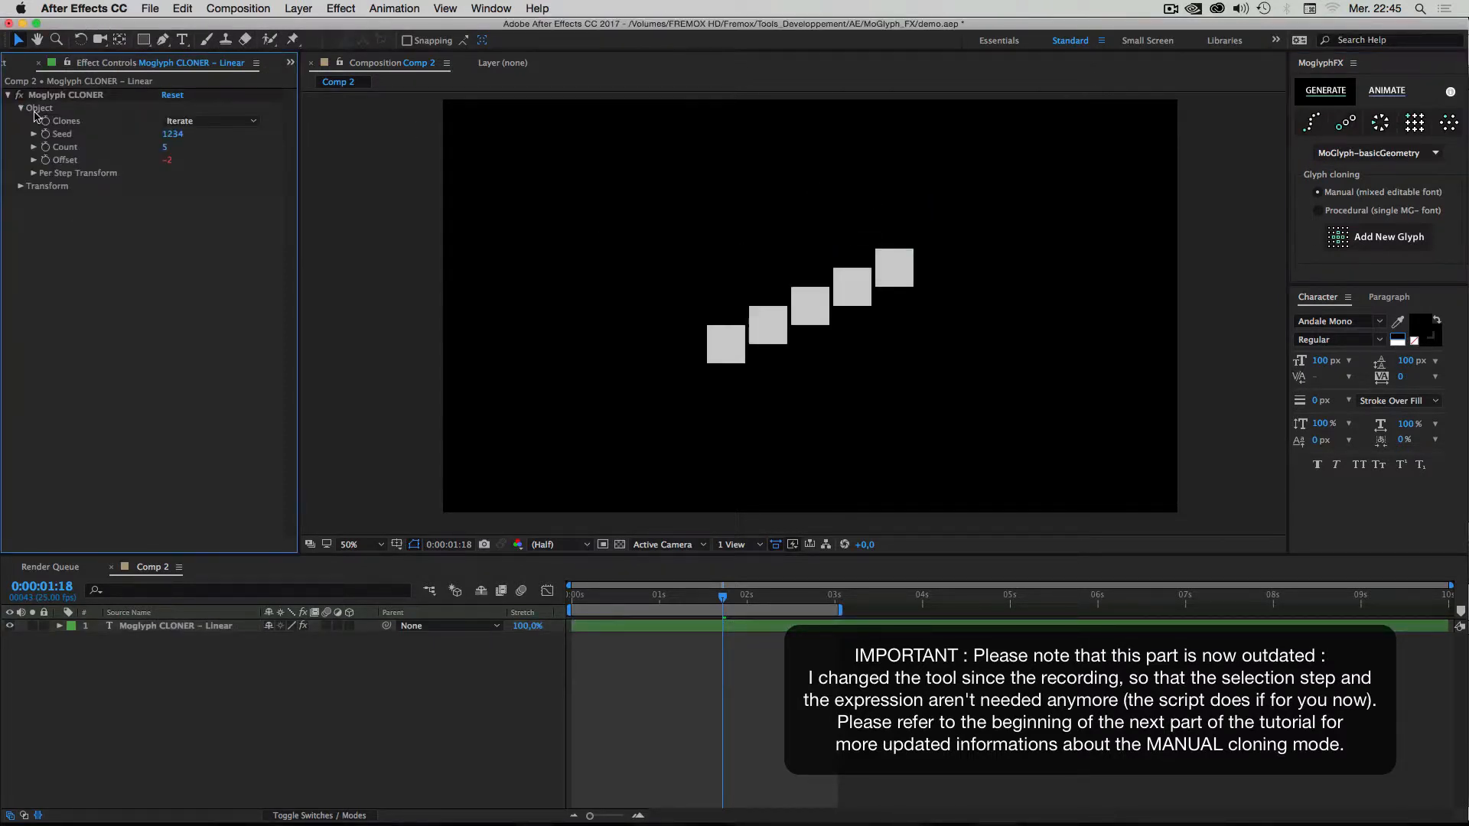
left_click(46, 148, "alt")
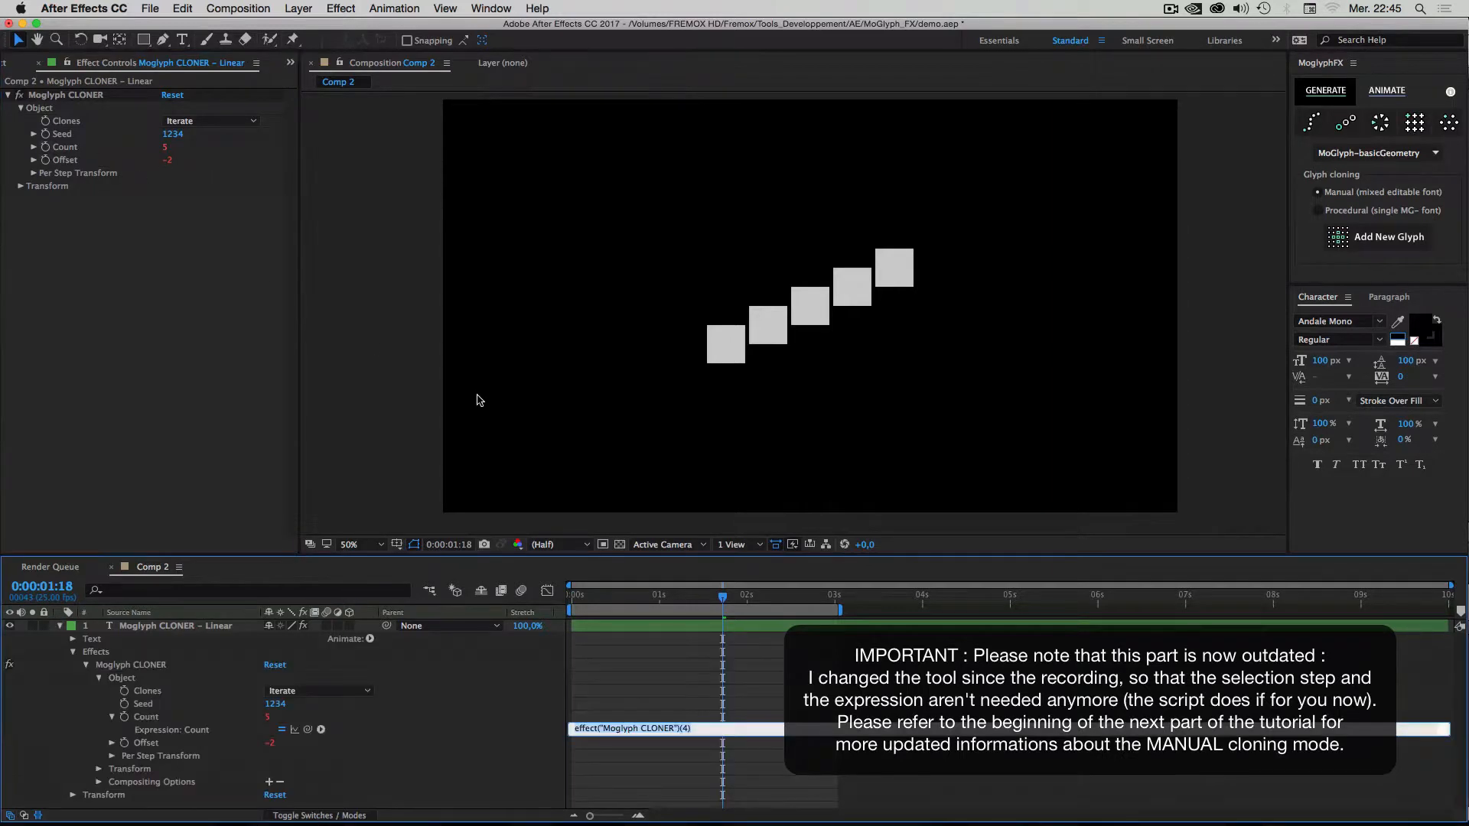
type("text.sourceText.length")
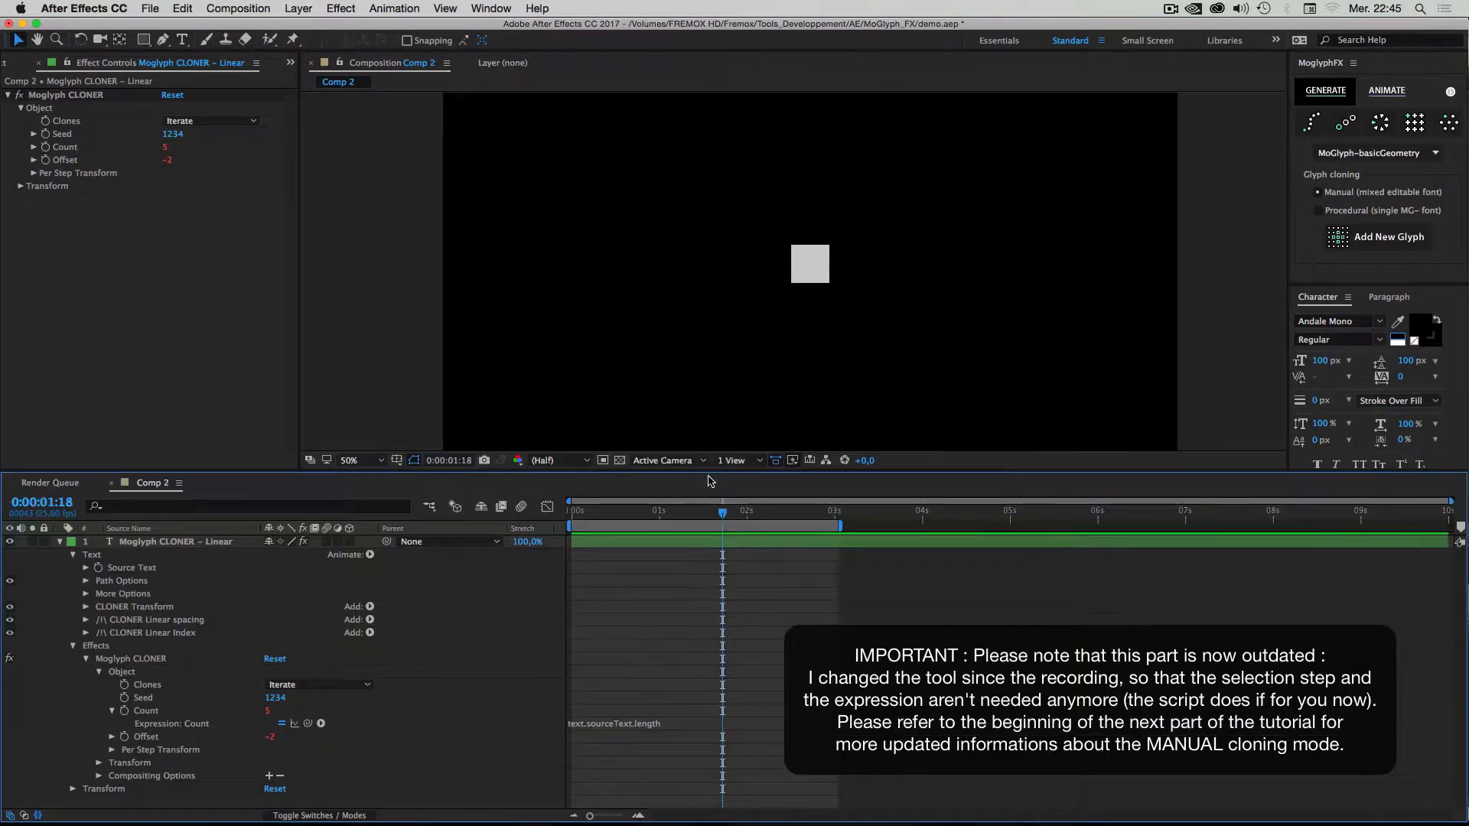
left_click_drag(712, 473, 711, 522)
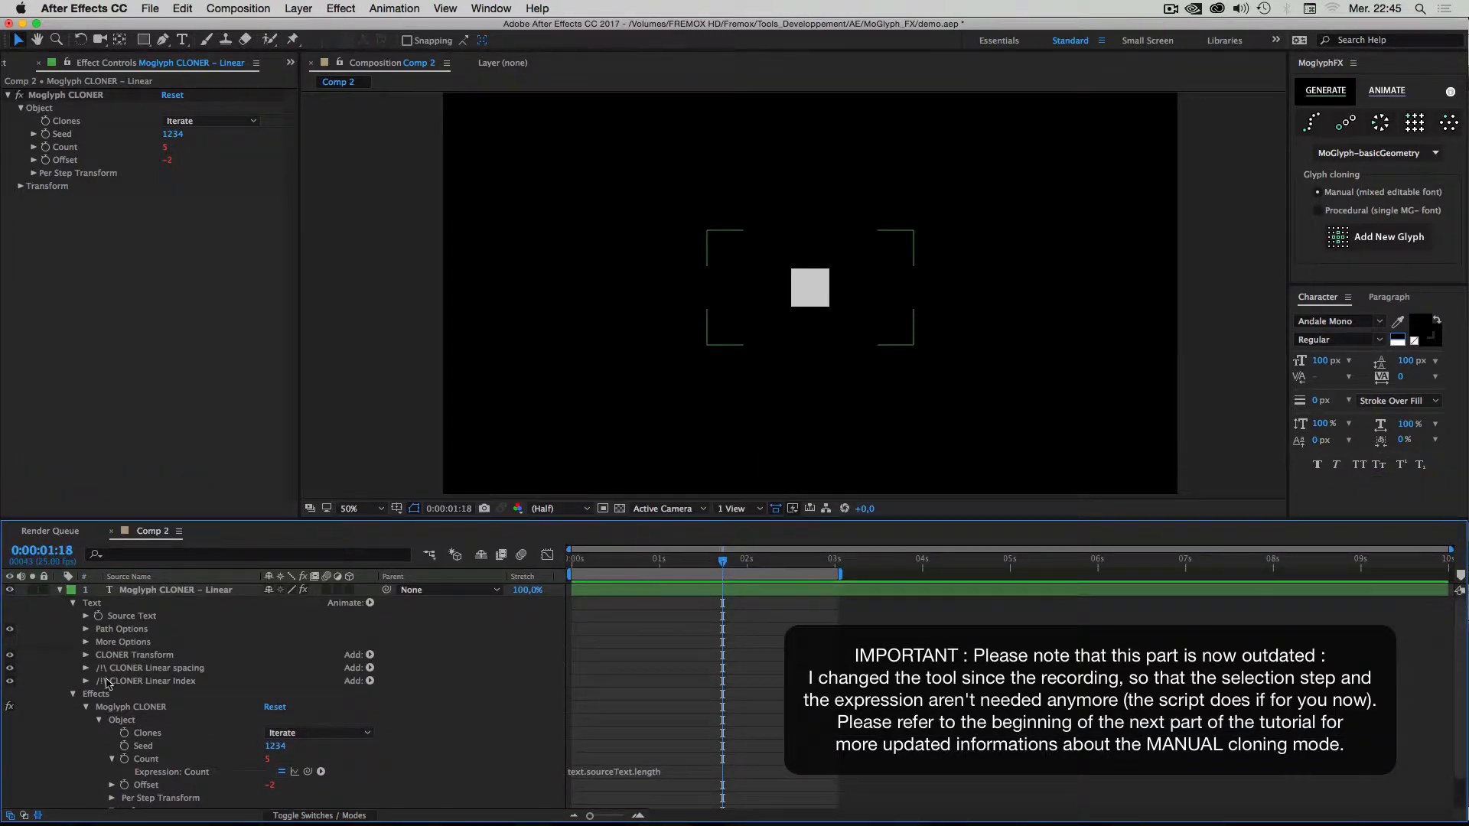
left_click(60, 590)
left_click(169, 594)
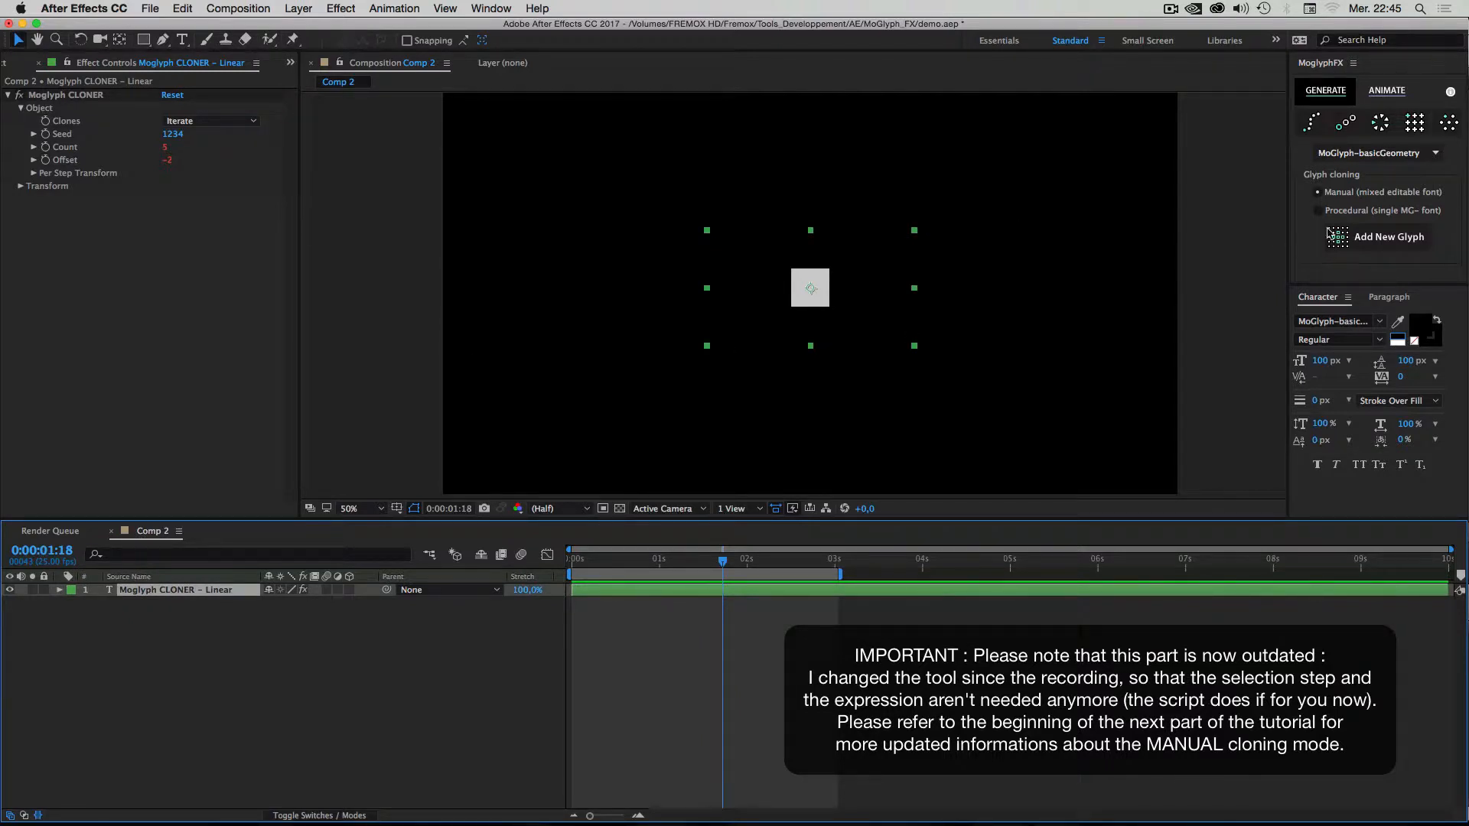
Open the glyph chooser for the linear cloner, set it beside the shapes and delete the cloner's square glyphs.
left_click(1389, 238)
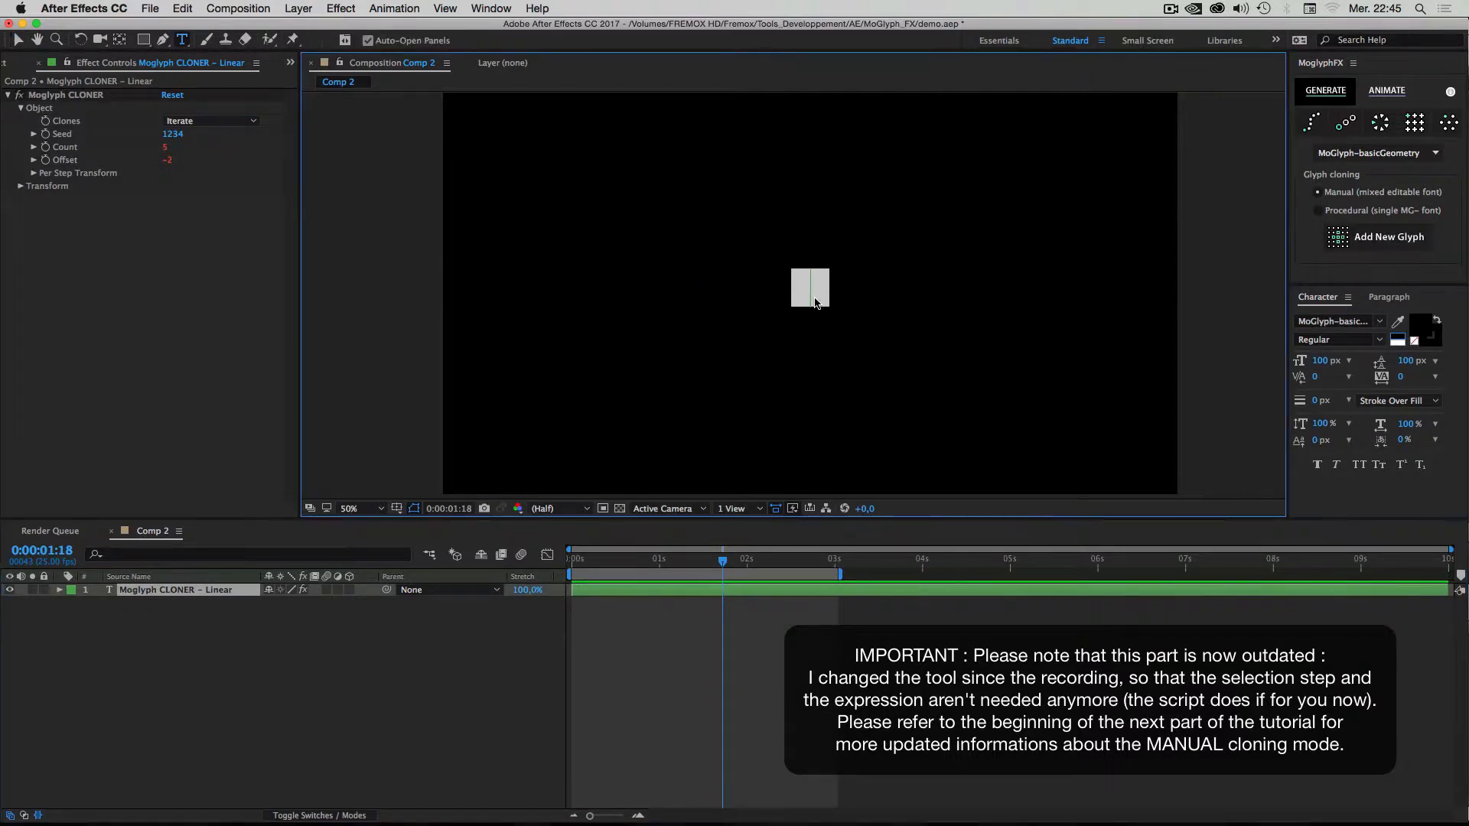
double_click(137, 590)
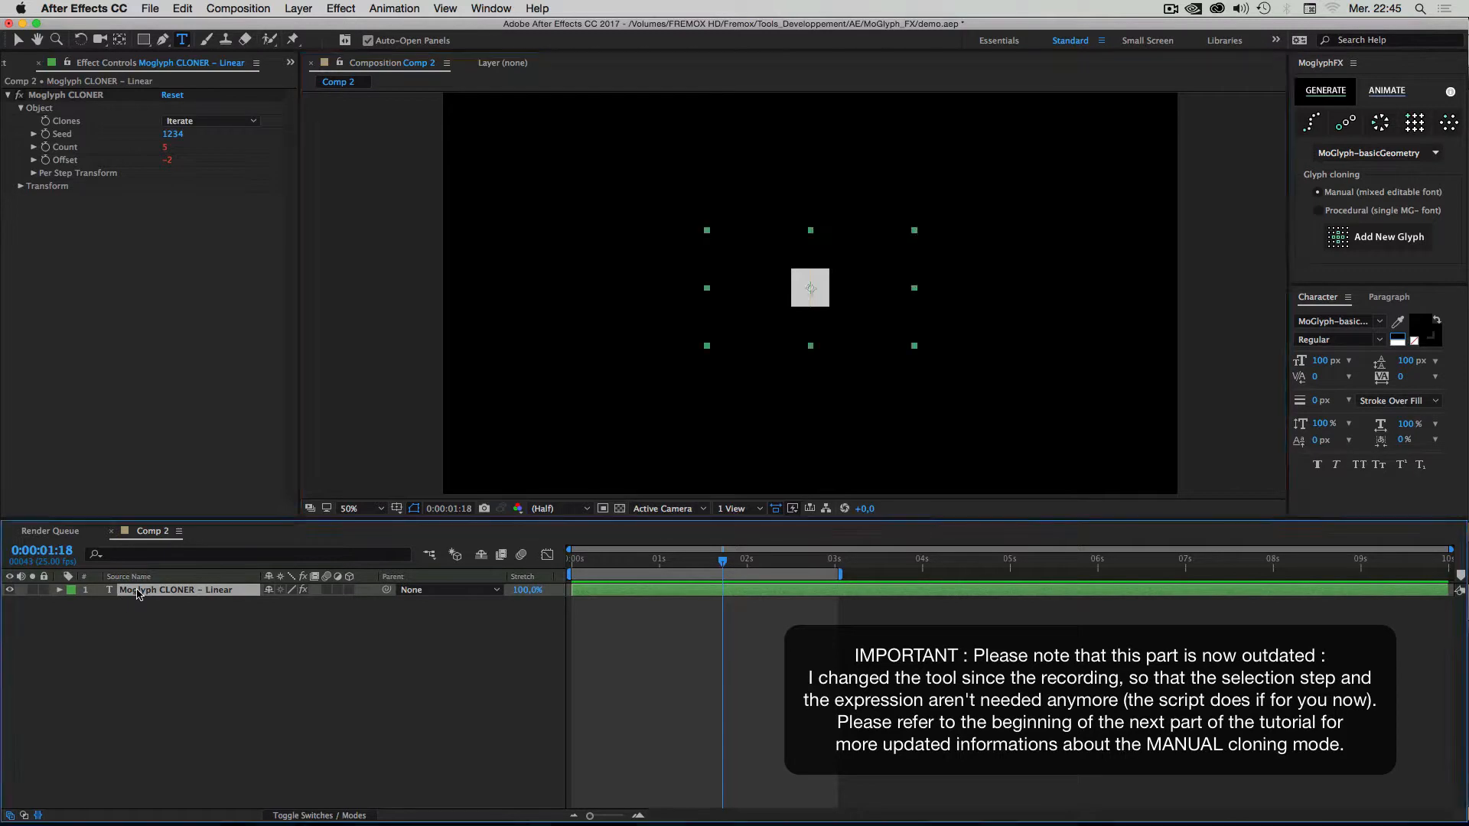
left_click(256, 696)
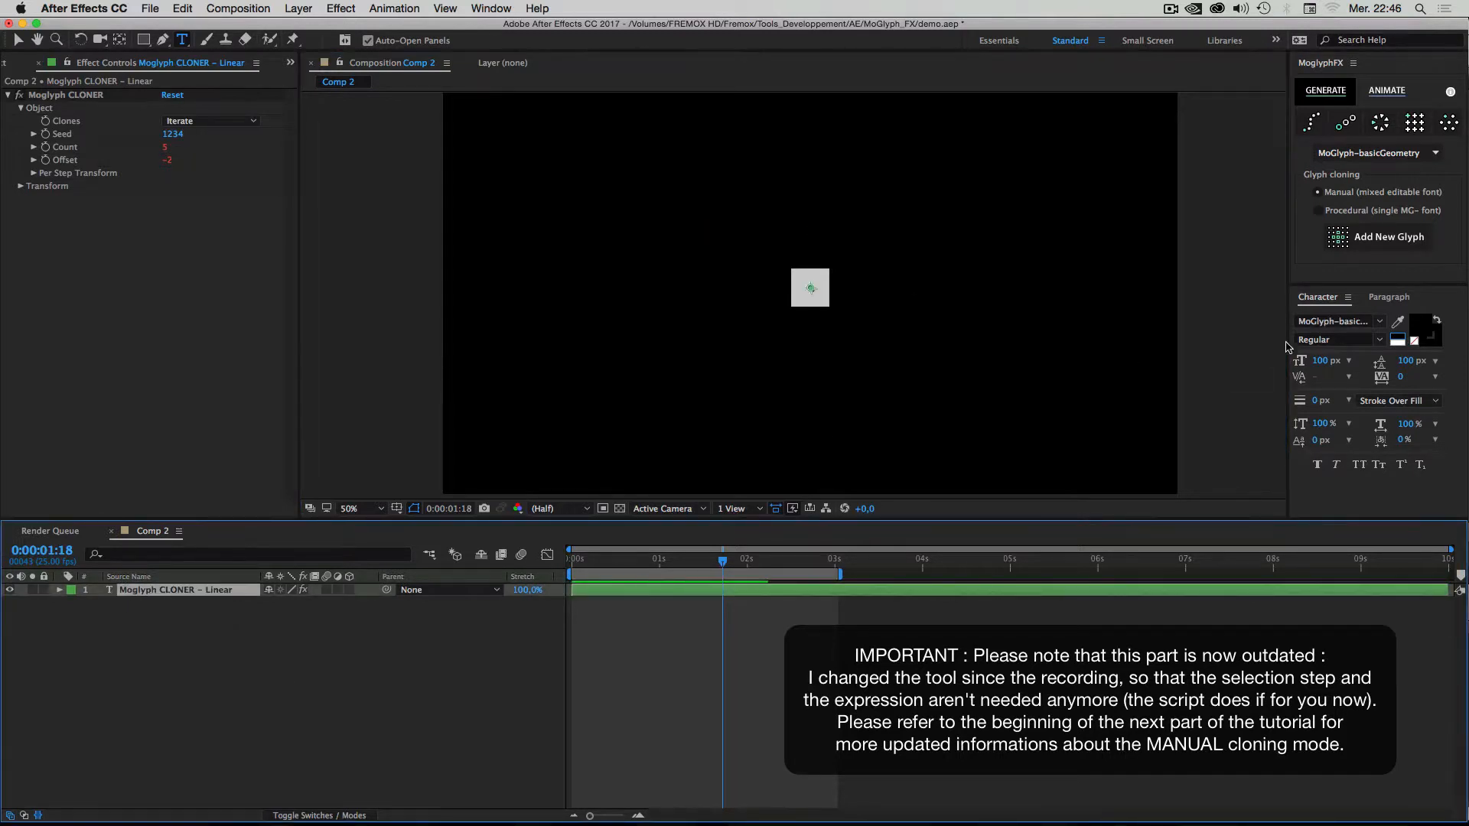
left_click(1358, 244)
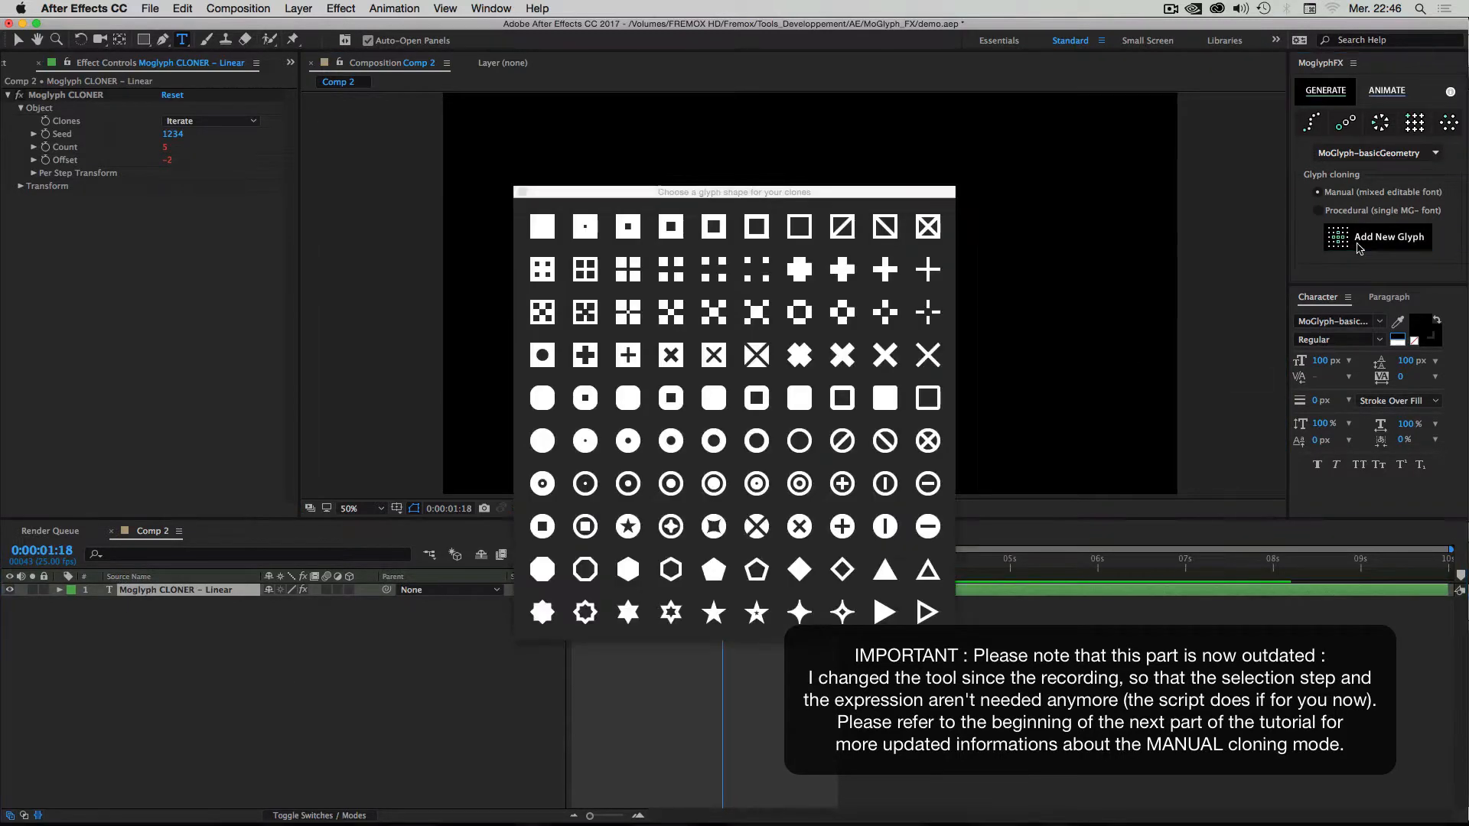
left_click_drag(805, 193, 1299, 206)
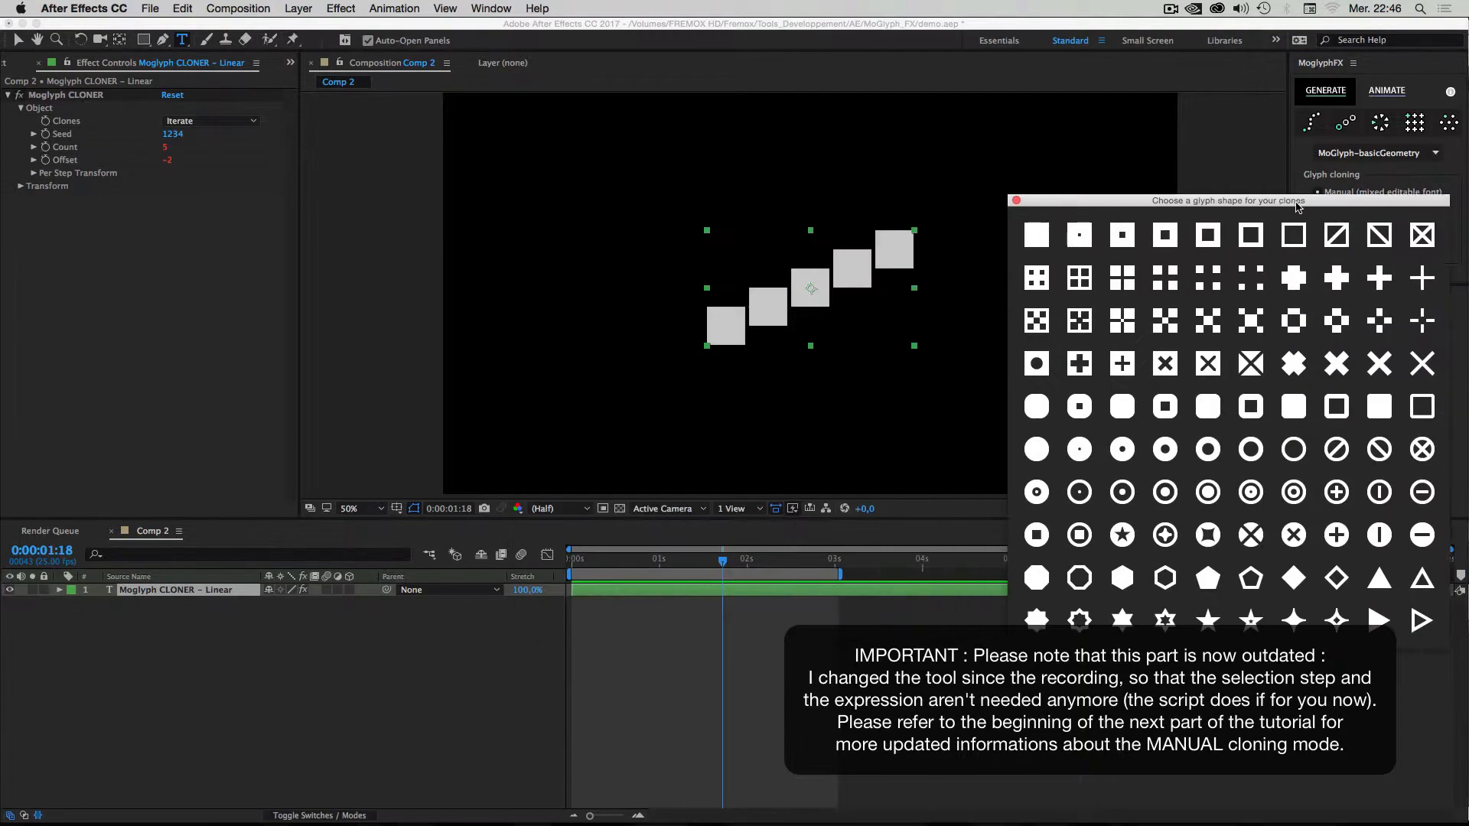
double_click(814, 287)
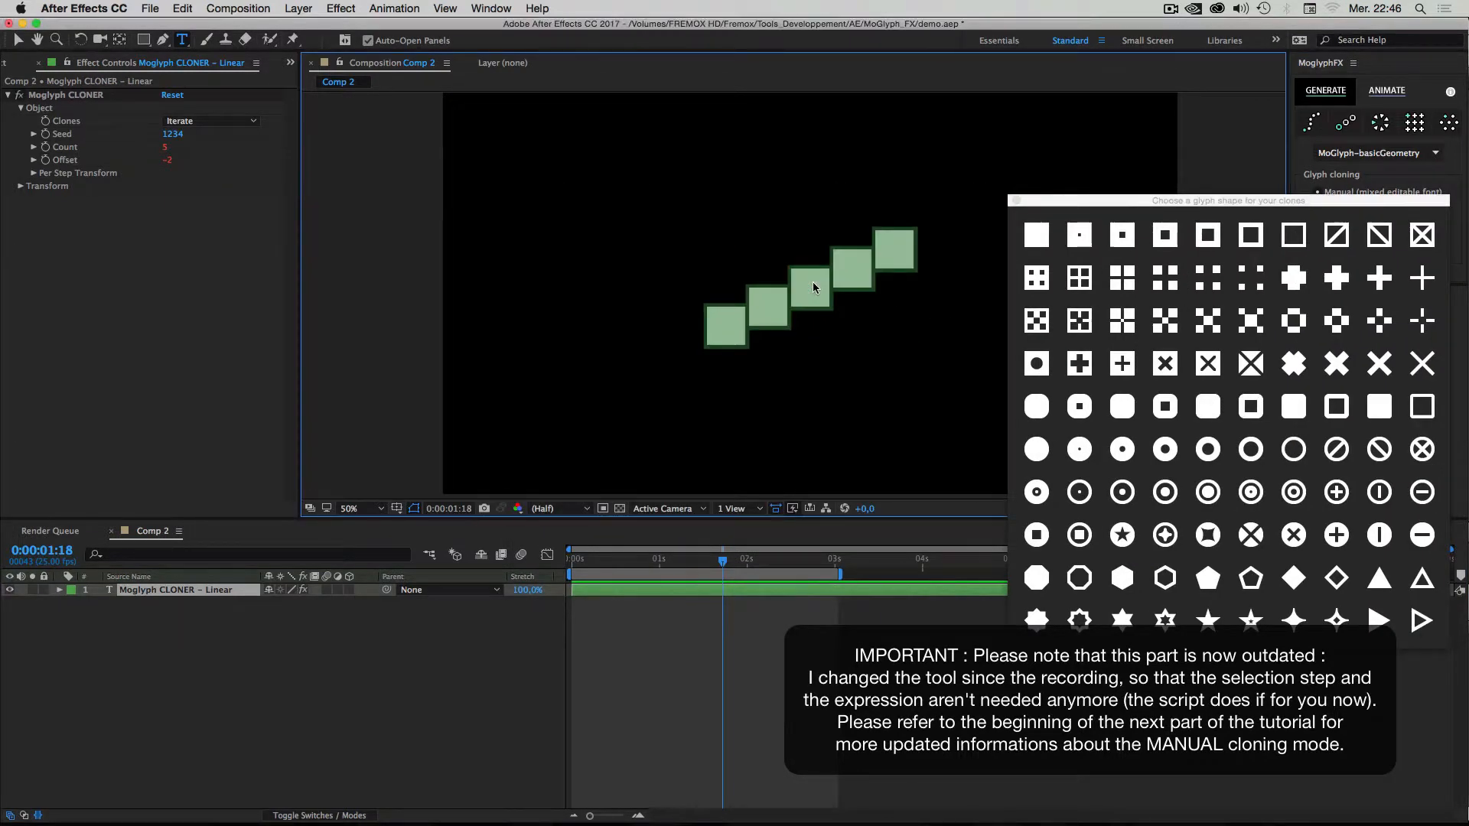
key("BackSpace")
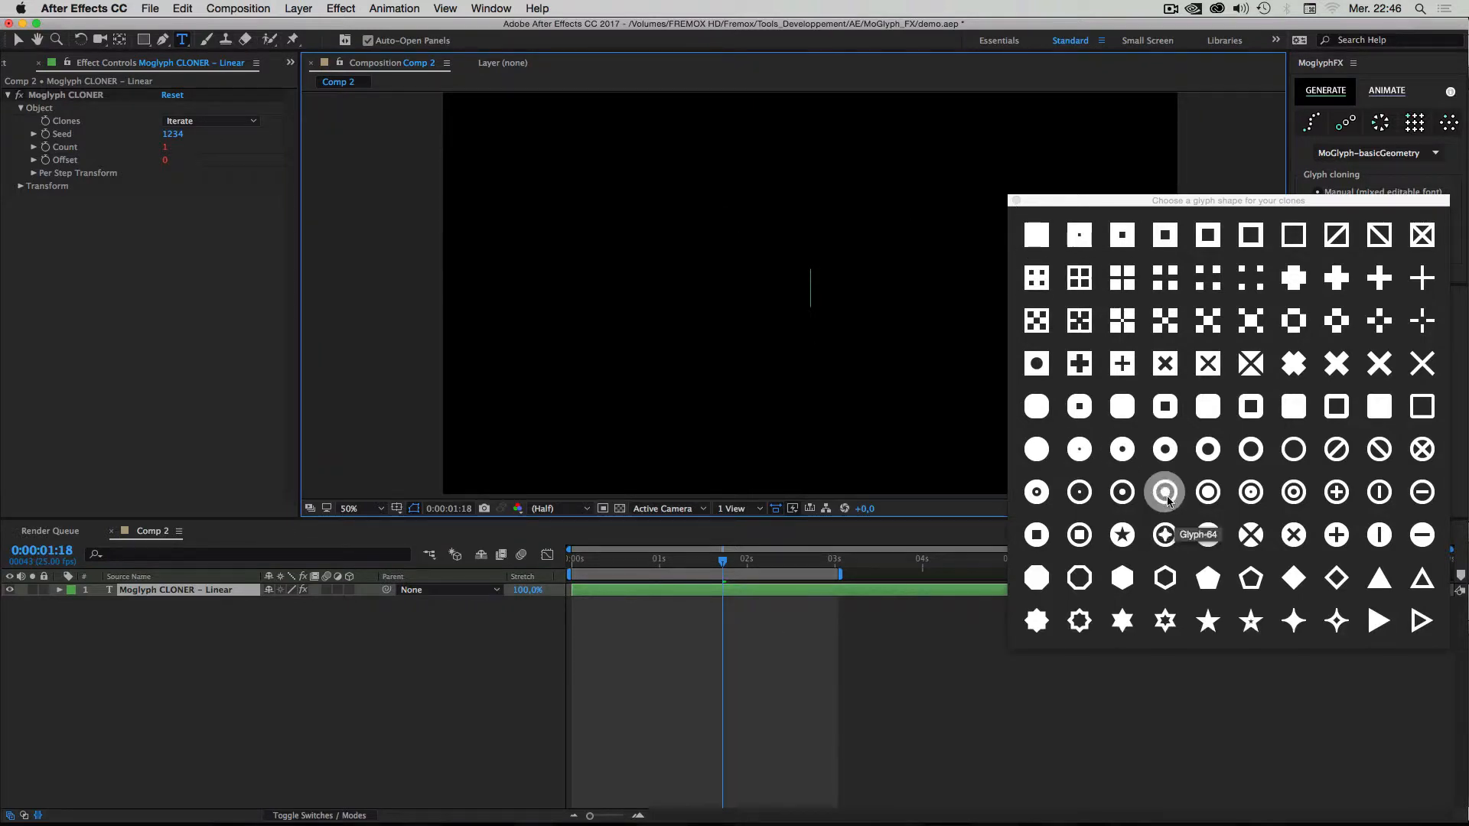
Add three round glyphs to the cloner: Glyph-64, the disc split by a diagonal cross, and Glyph-77, then close the glyph chooser.
left_click(1168, 499)
left_click(1254, 540)
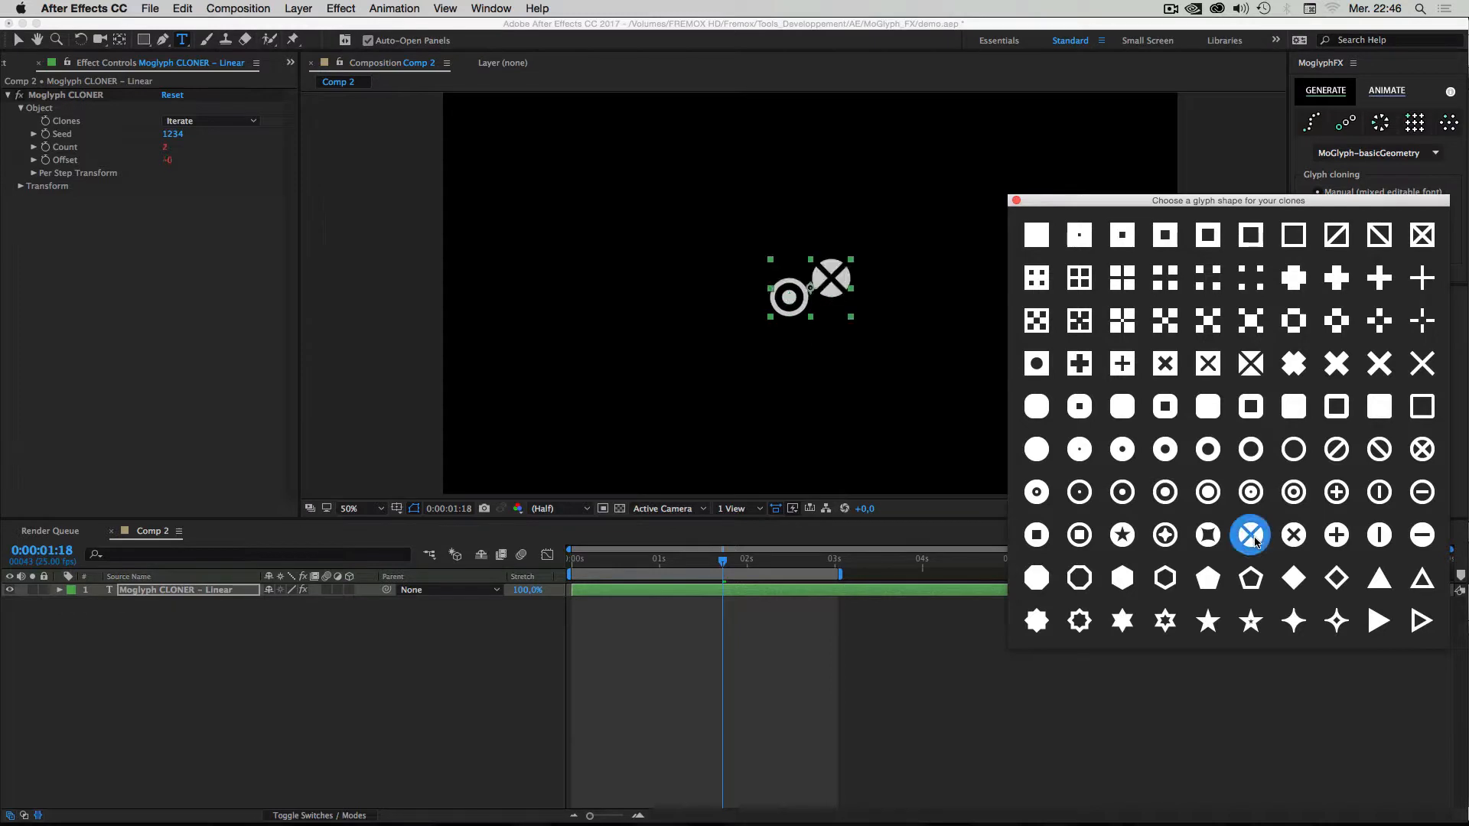
left_click(1294, 537)
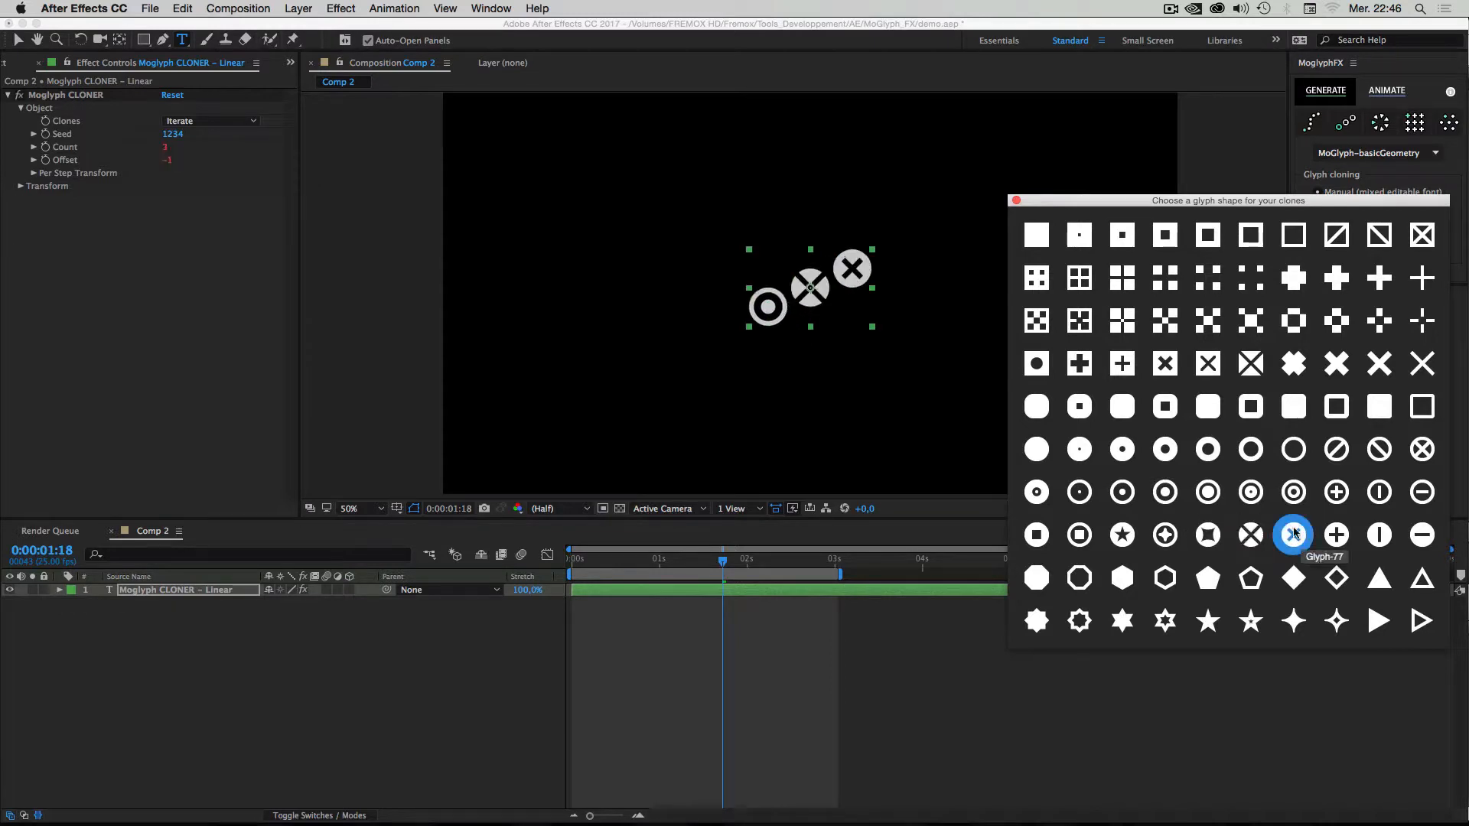
left_click_drag(760, 312, 864, 268)
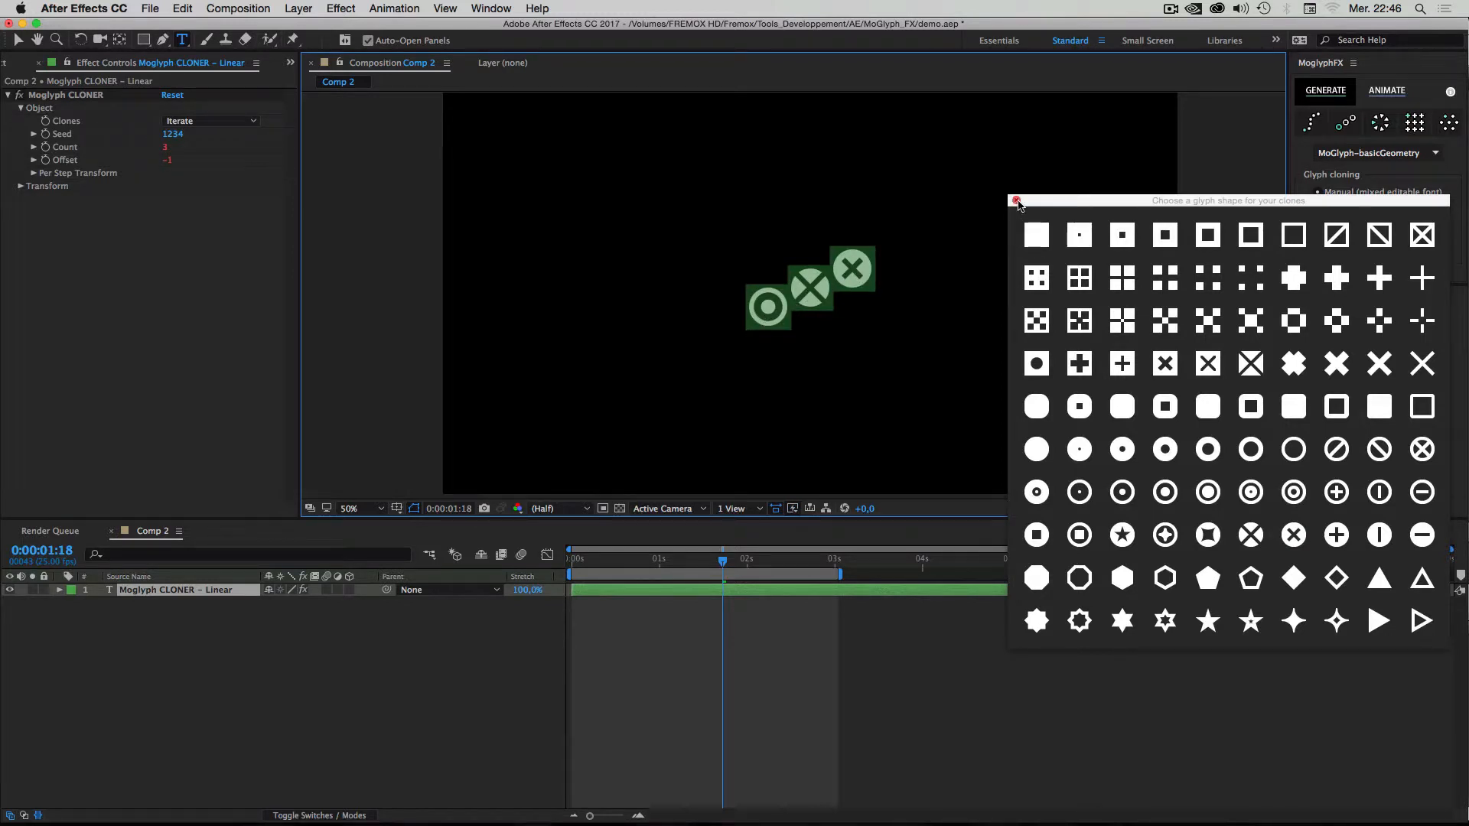
left_click(1017, 201)
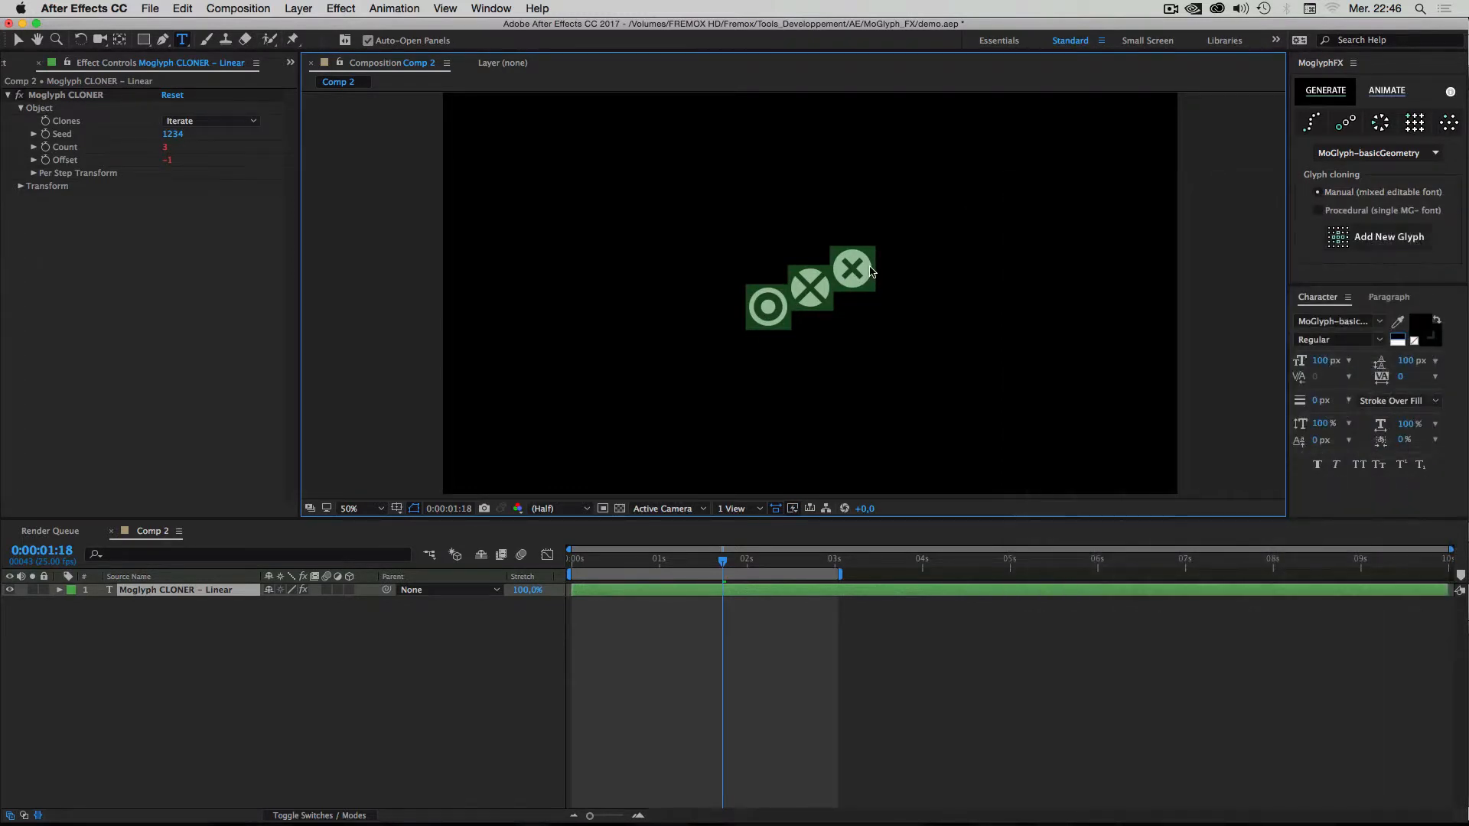
Switch the glyph font to MoGlyph-directionnal for the selected cloner and open its glyph chooser, accepting the note about mixing fonts.
left_click(1435, 153)
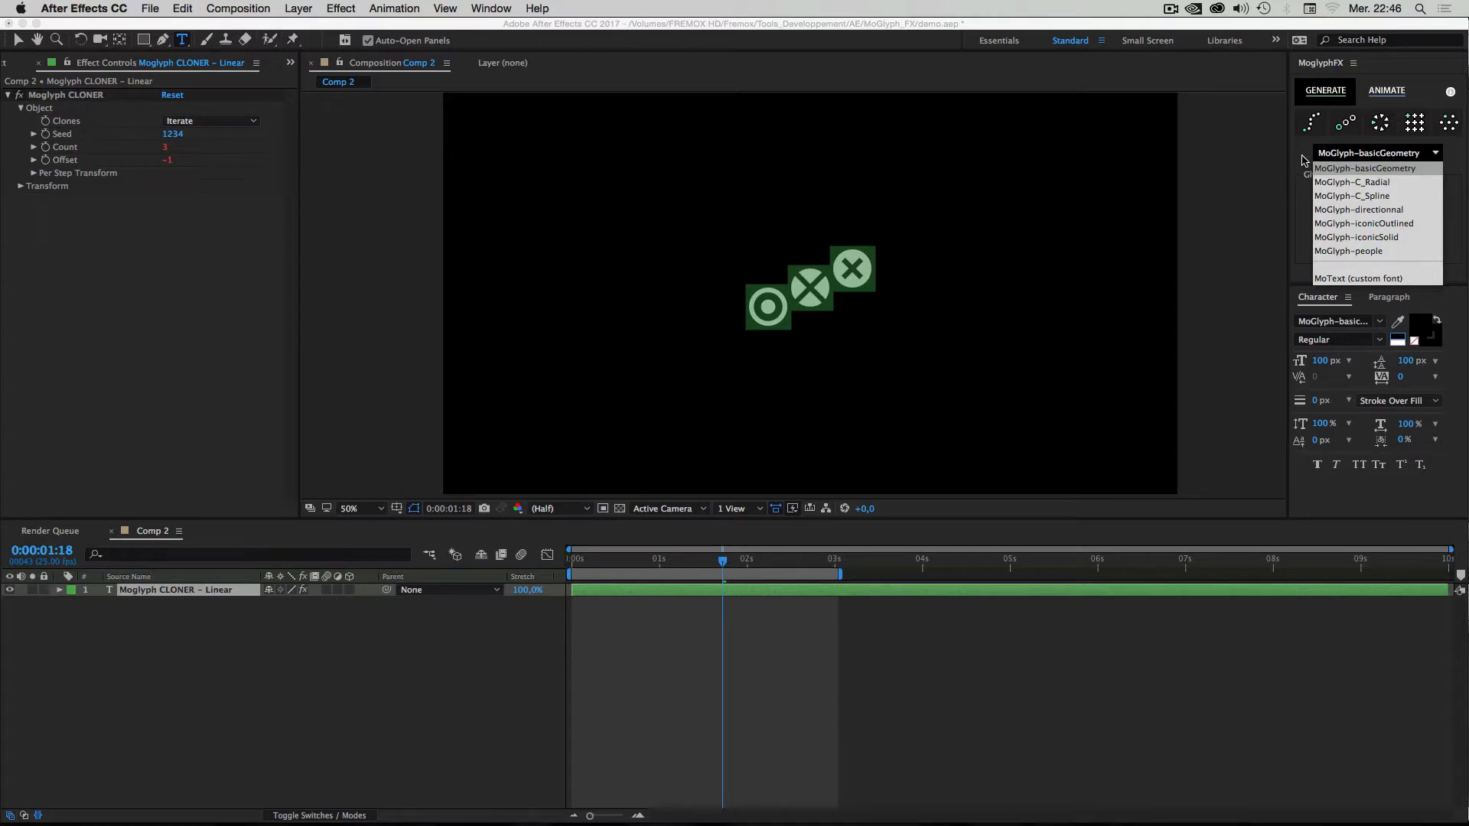
left_click(396, 654)
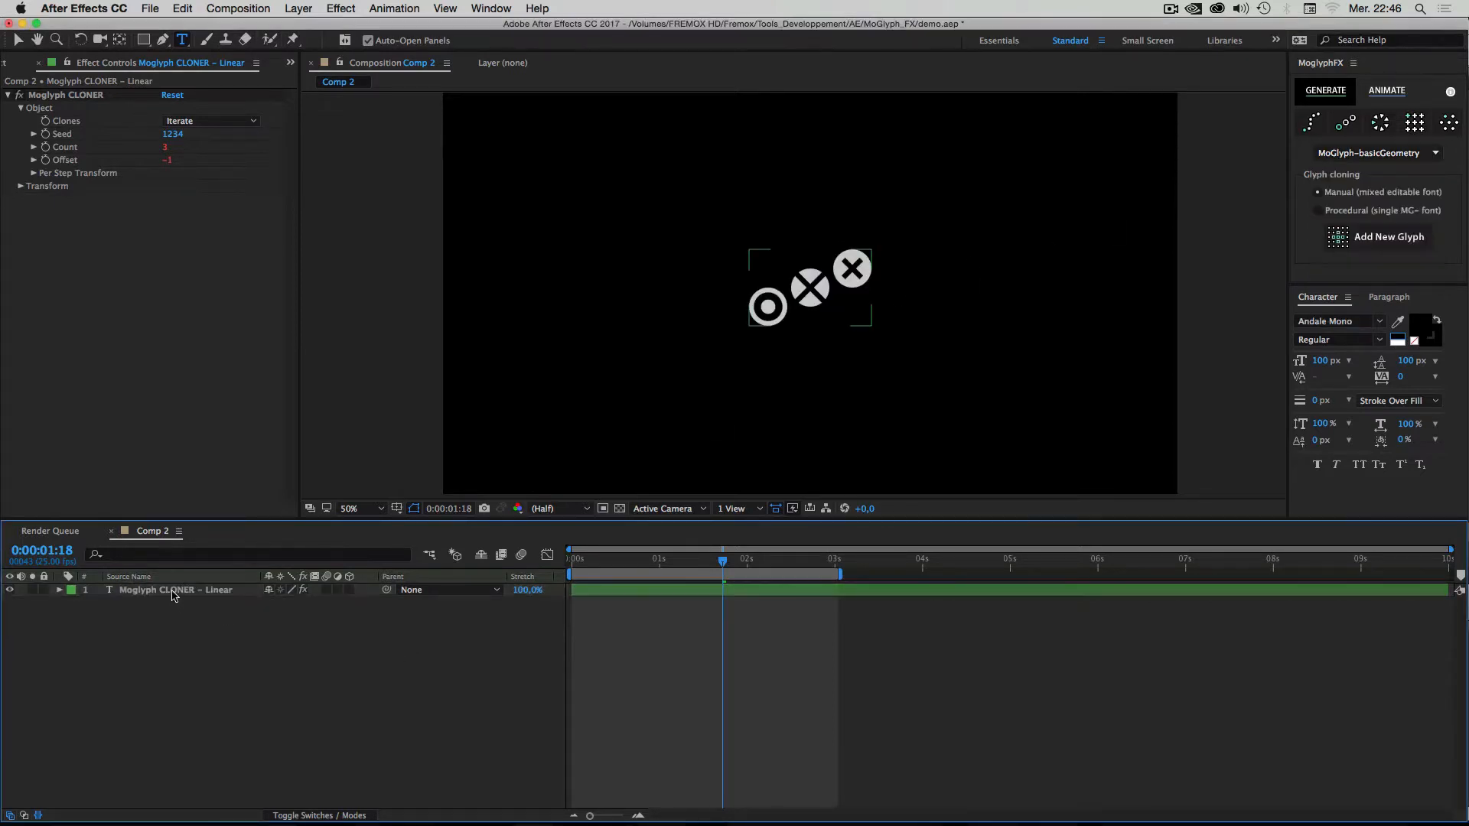
left_click(144, 595)
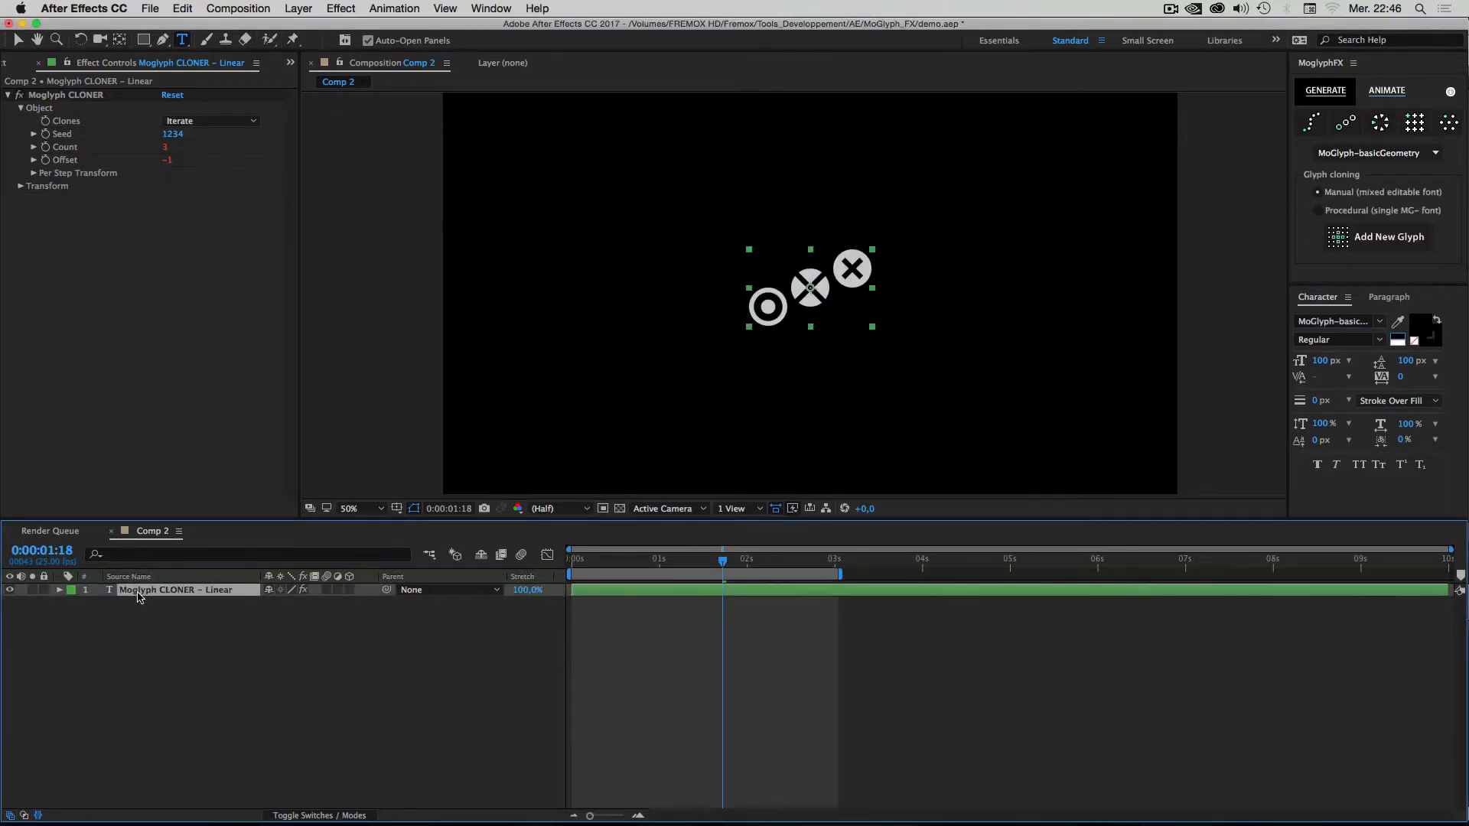
left_click(1379, 156)
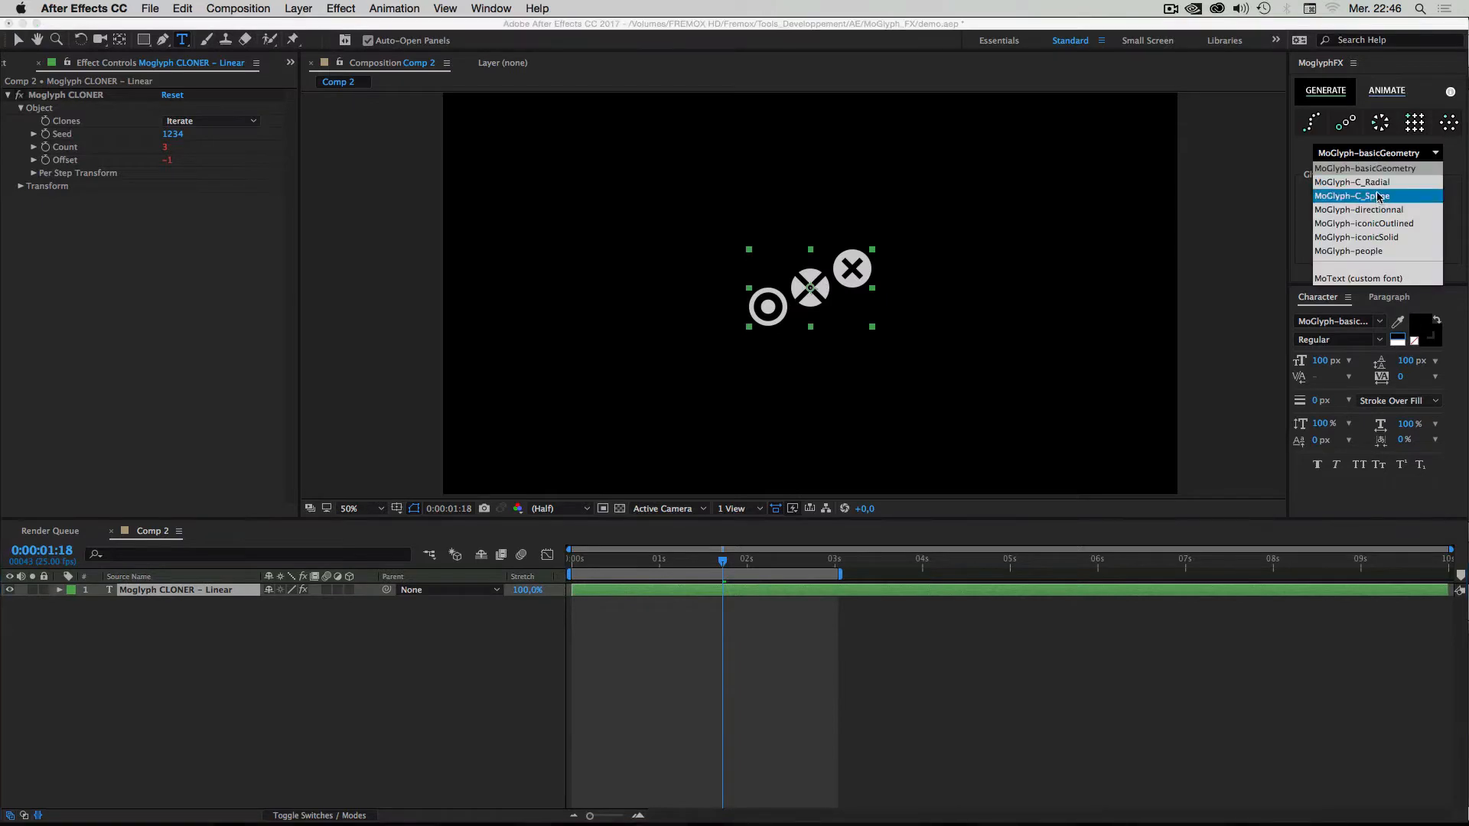
left_click(1381, 217)
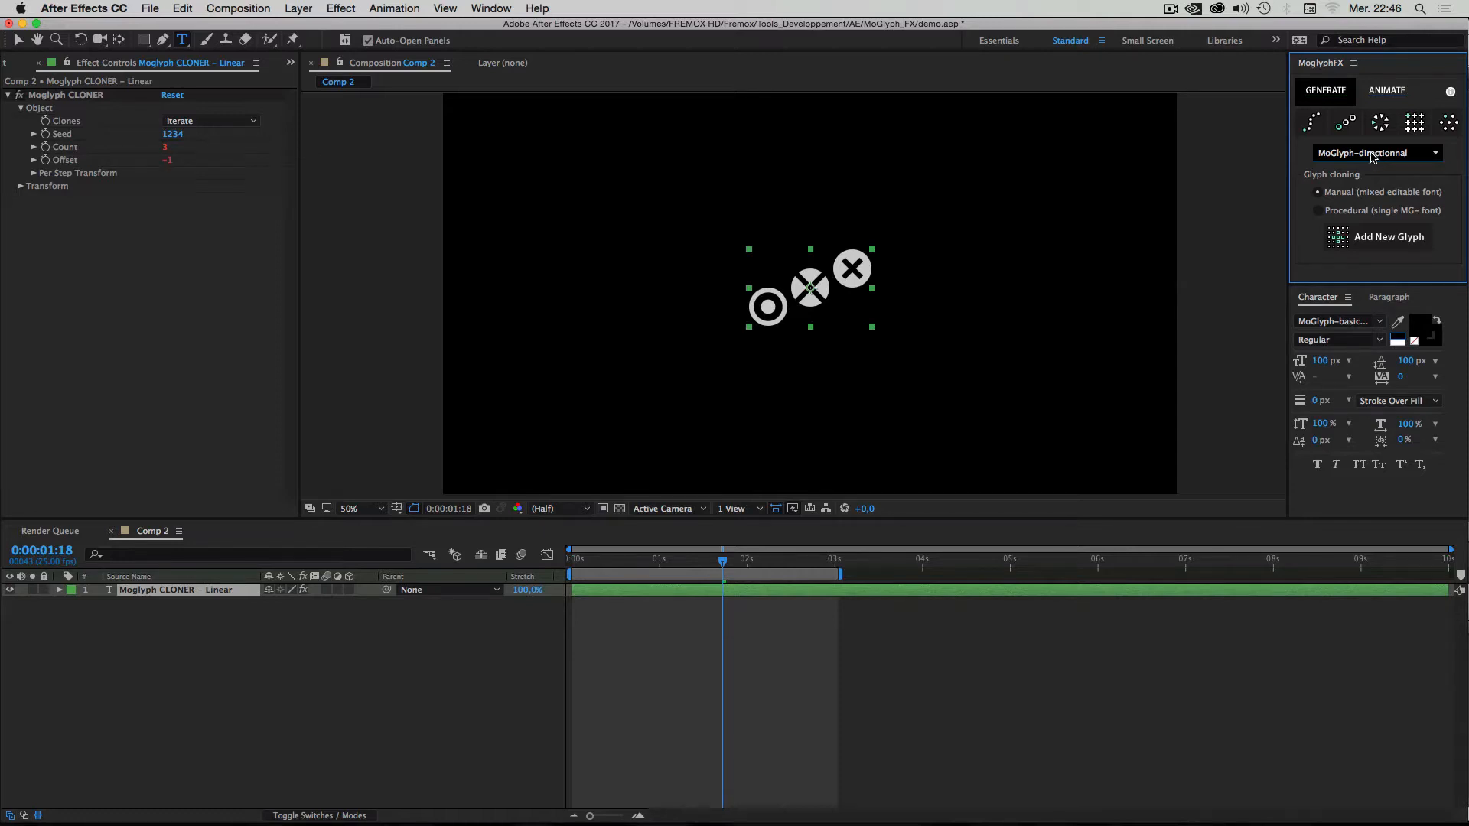
left_click(1383, 252)
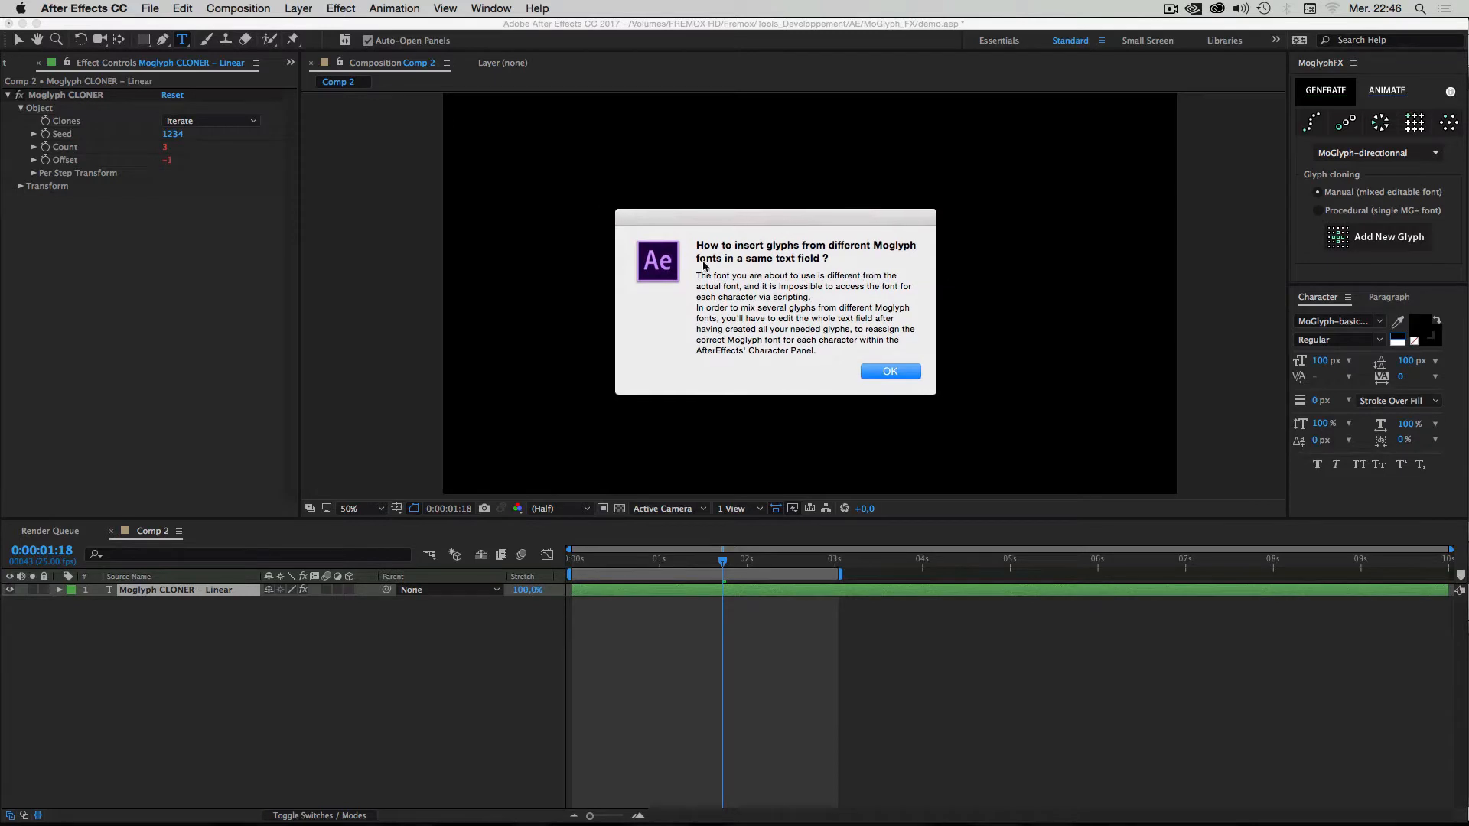
left_click_drag(700, 249, 811, 354)
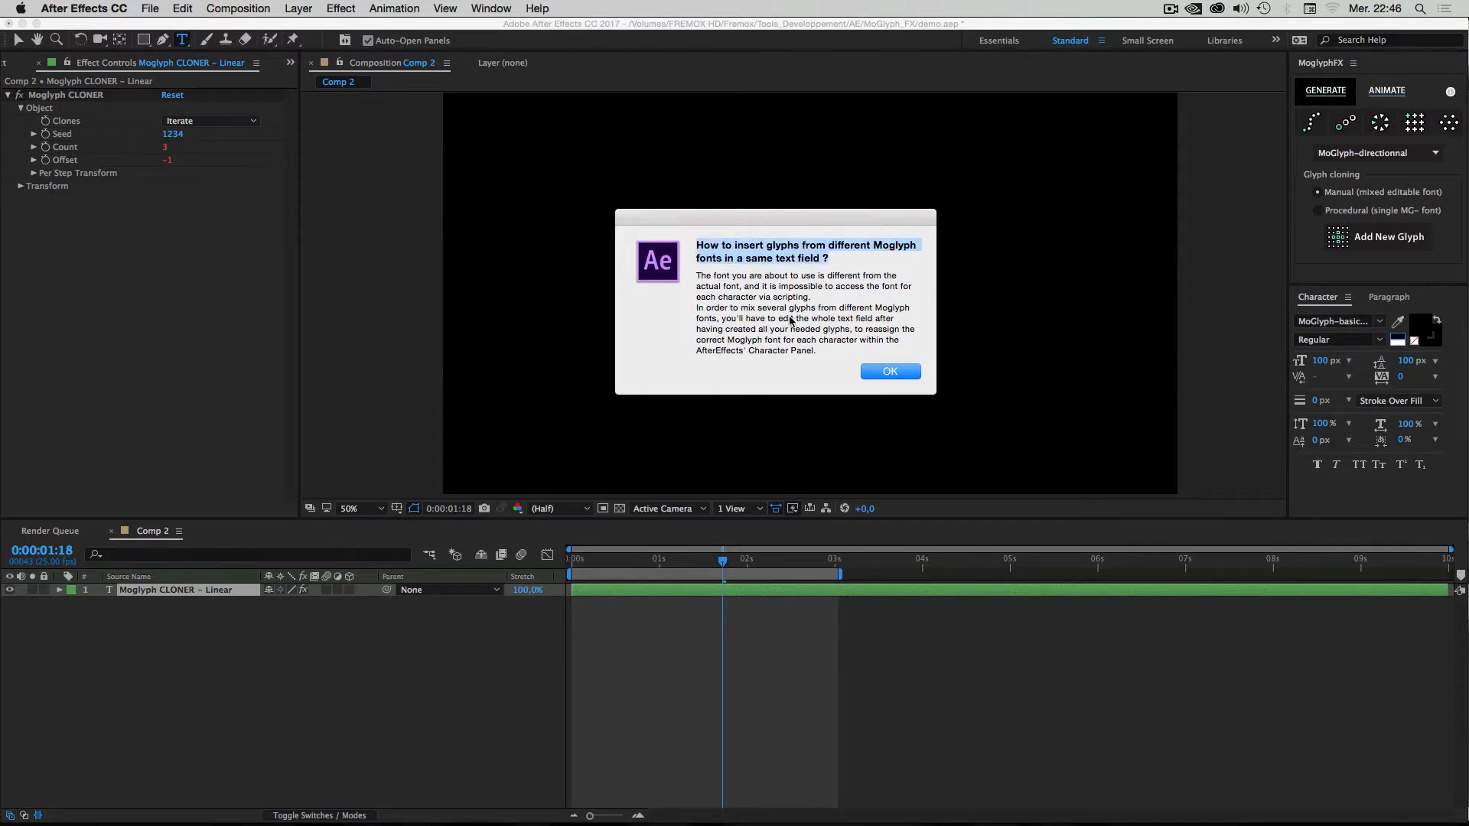
left_click(891, 371)
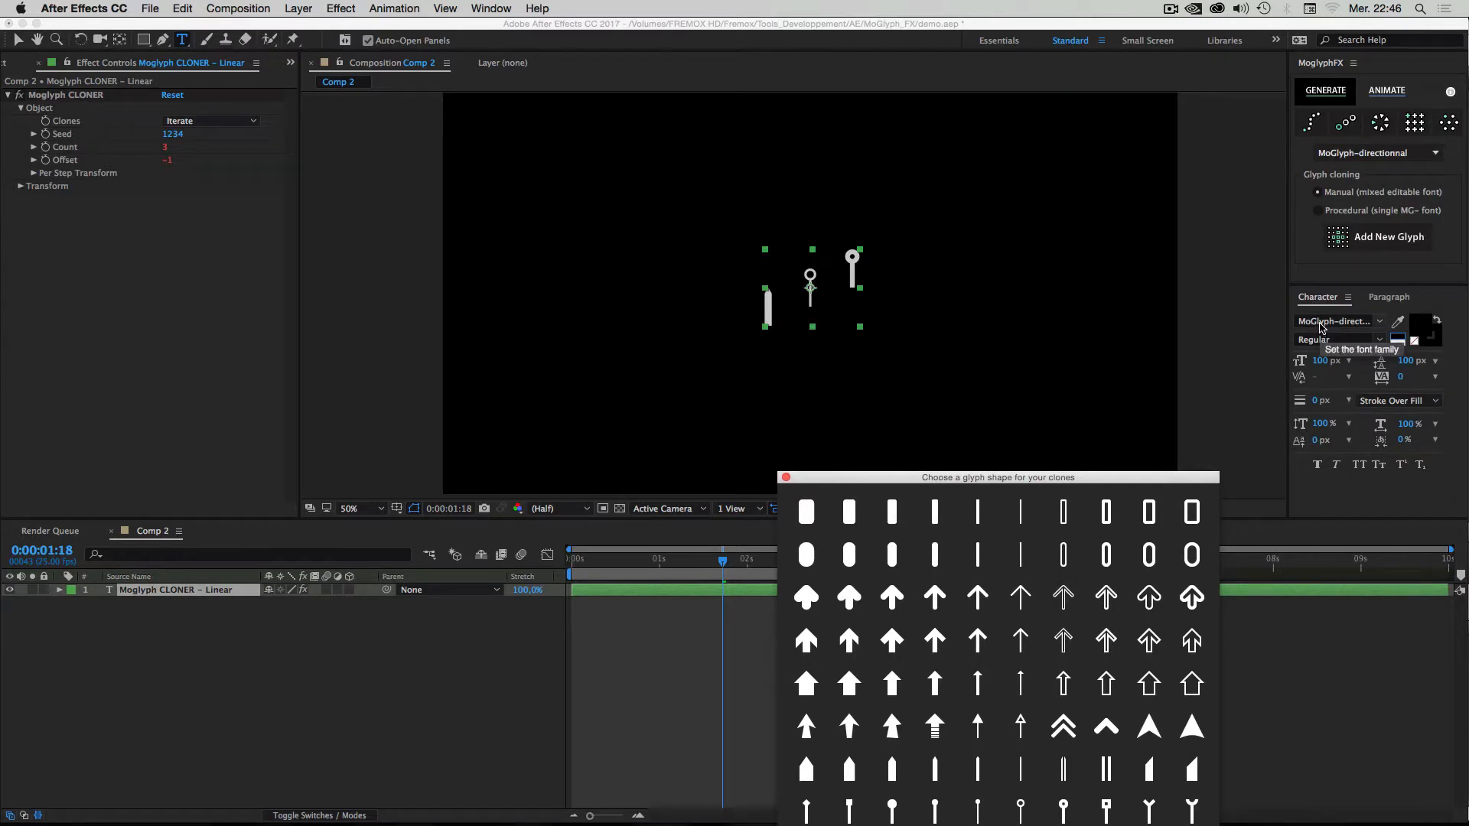
Add an outlined up arrow and a solid thin-shafted up arrow to the cloner, and close the glyph chooser.
left_click_drag(889, 478, 1017, 268)
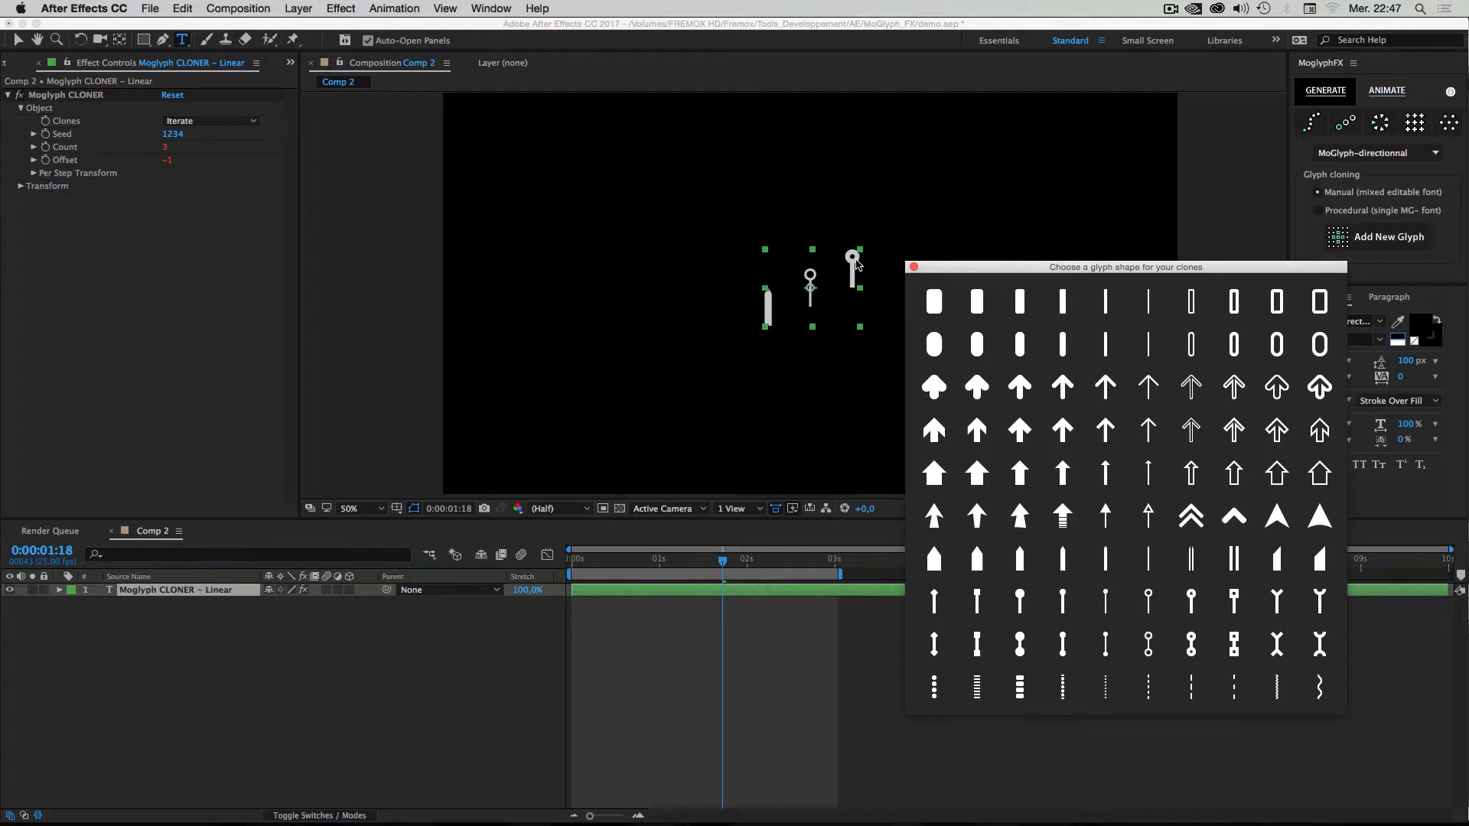
left_click(1423, 153)
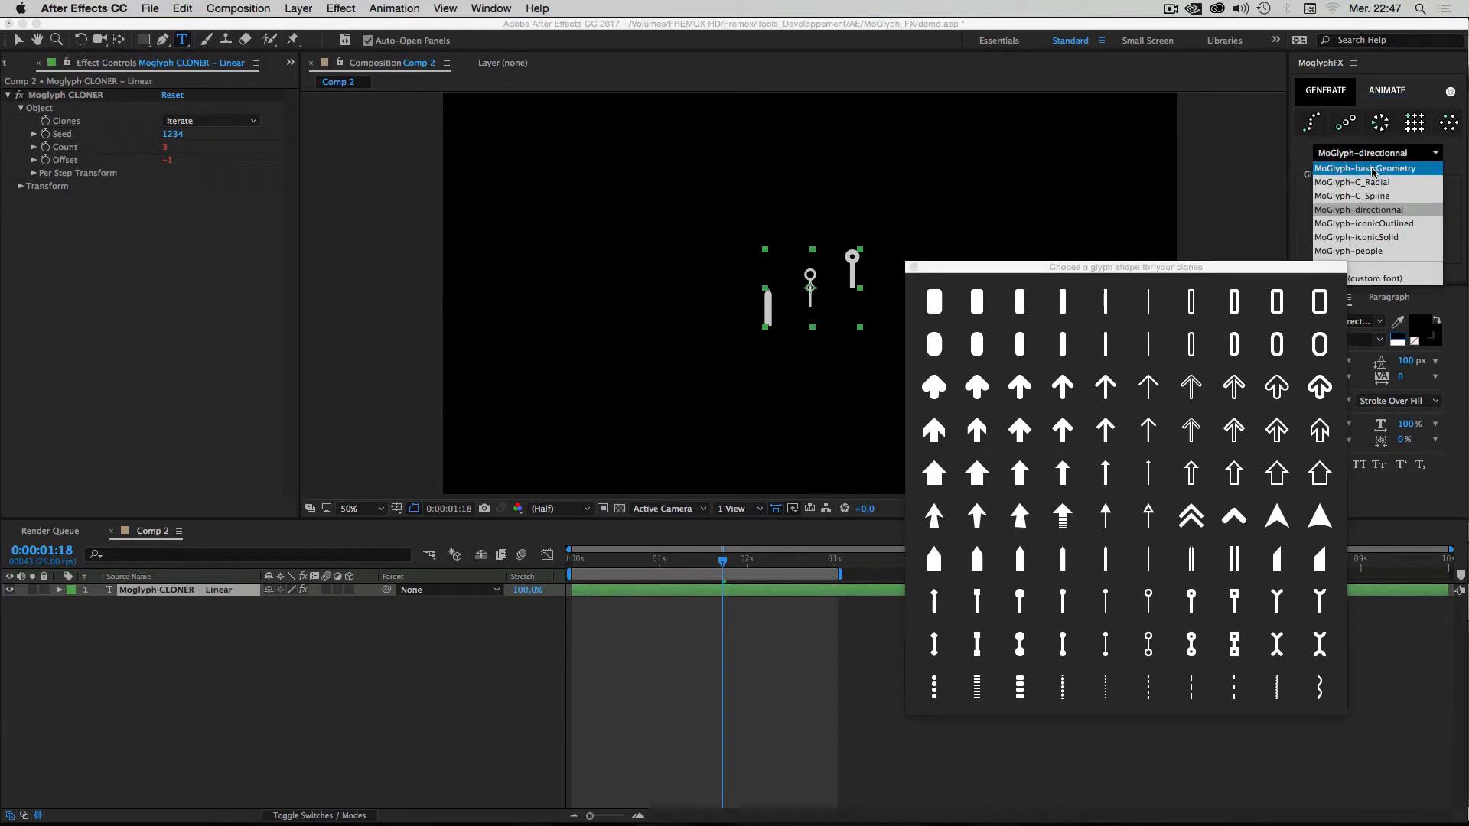
left_click(1301, 152)
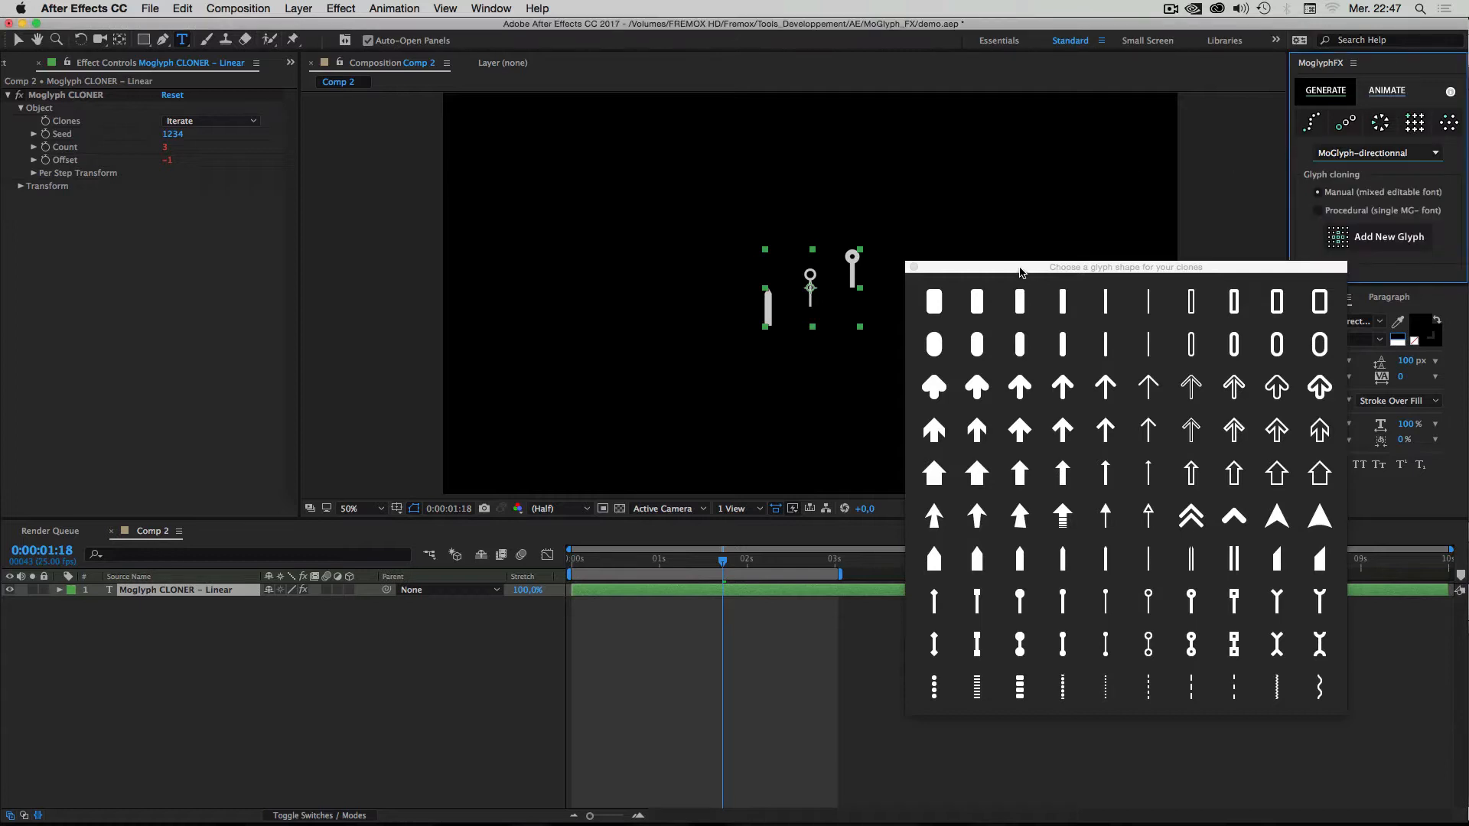
left_click_drag(1020, 272, 1038, 209)
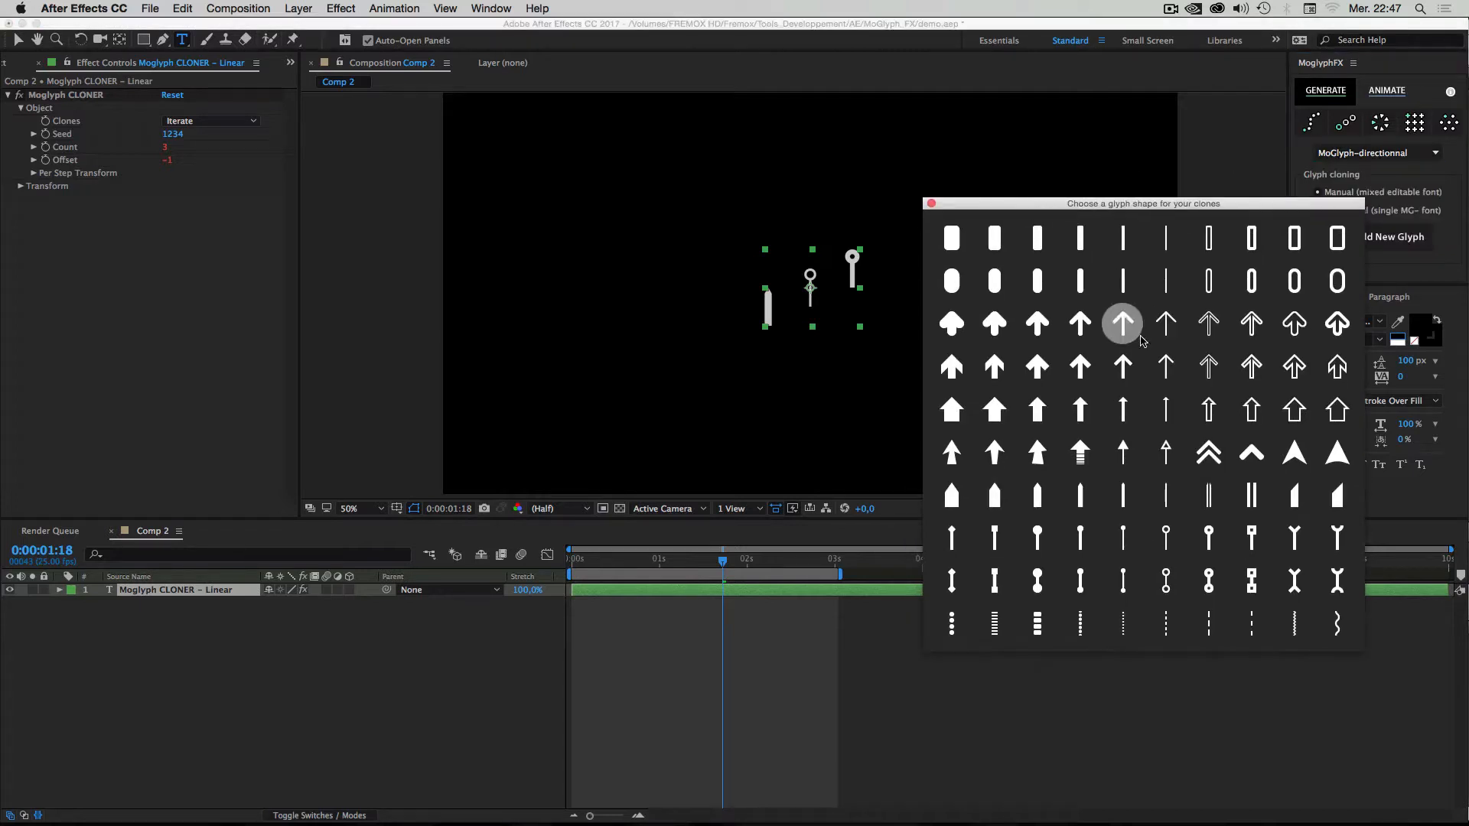
left_click(1291, 336)
left_click(1124, 373)
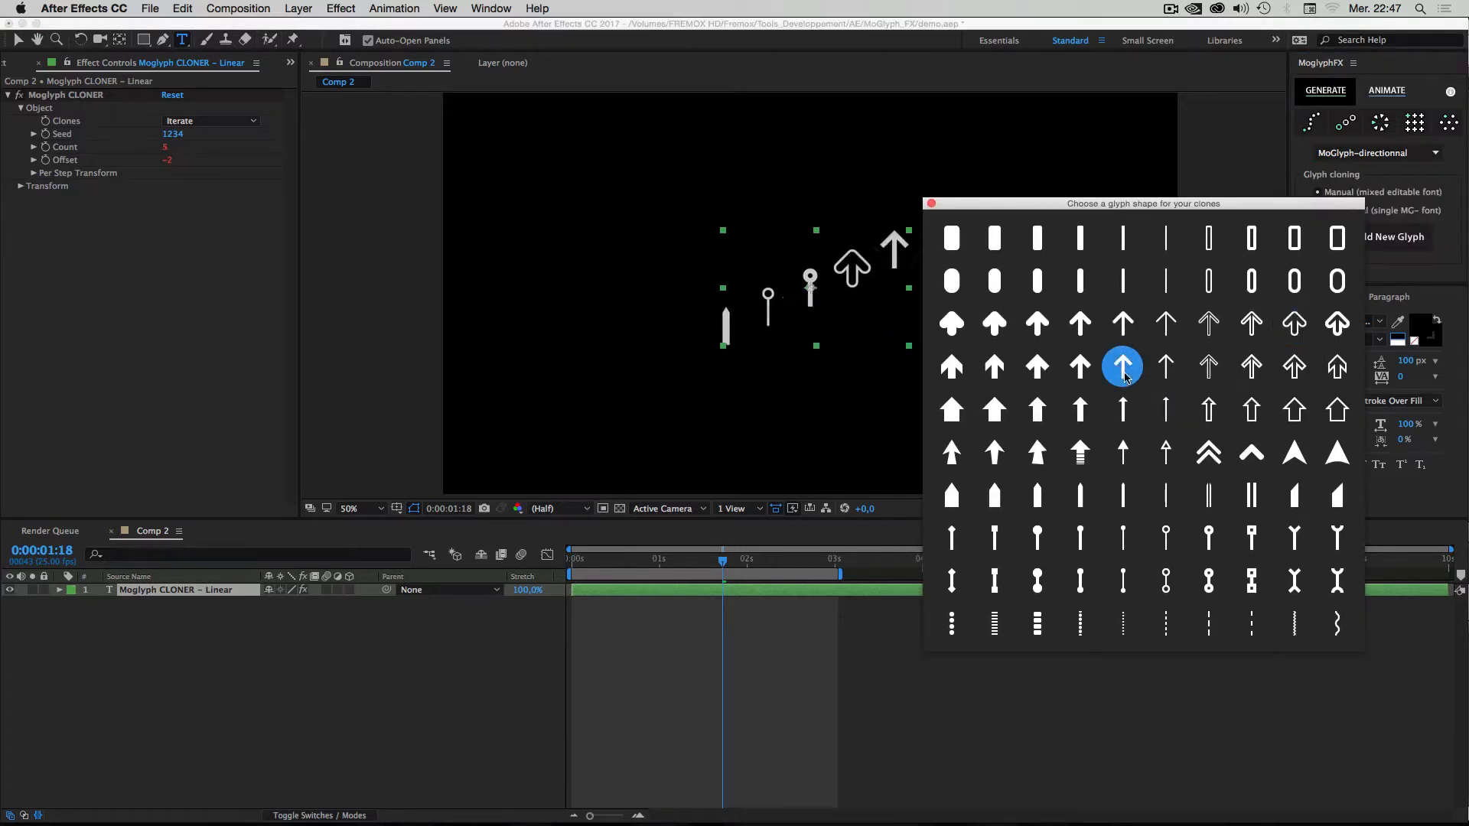
left_click(931, 203)
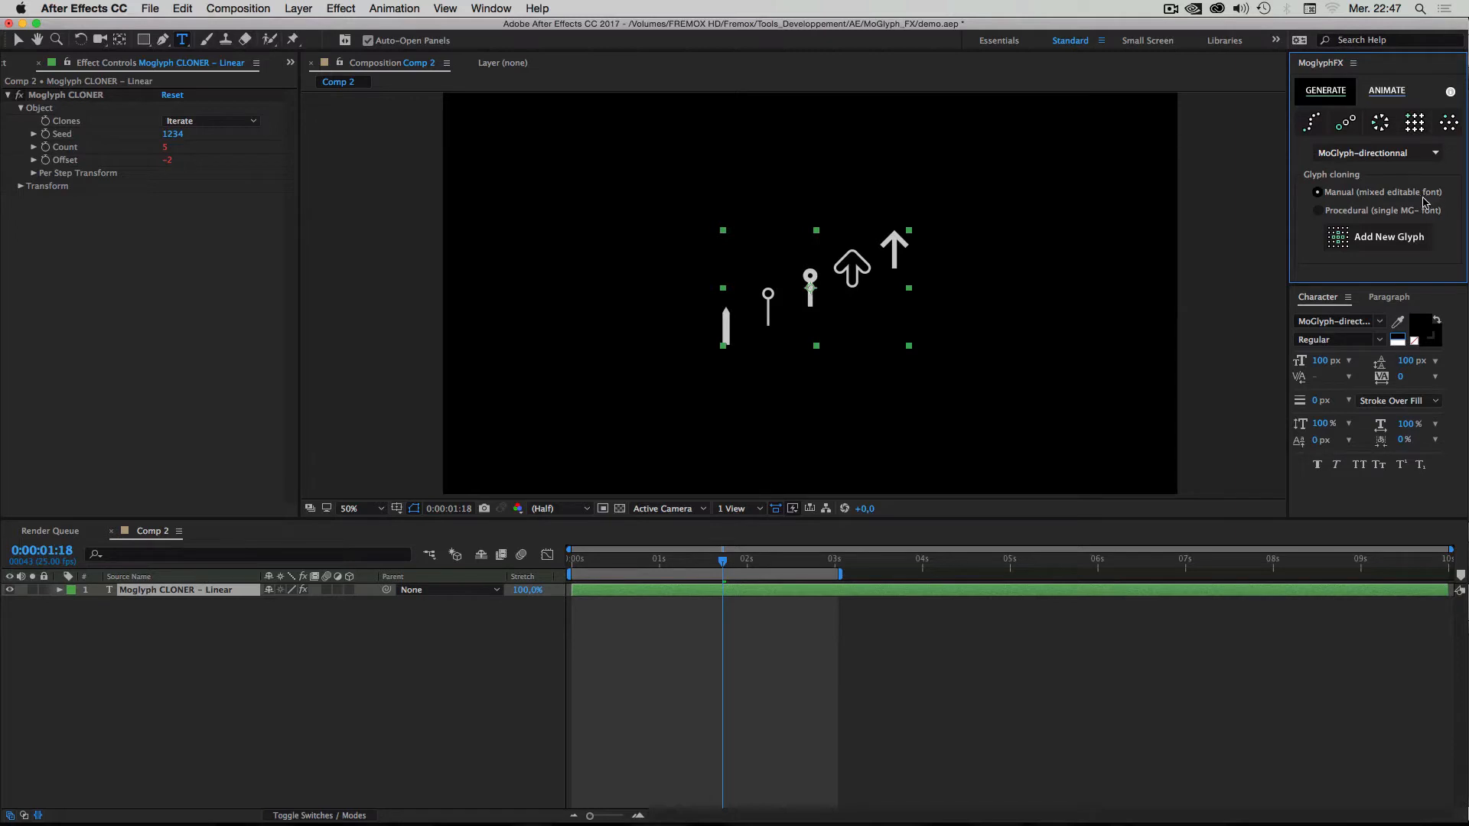
Reassign the first three glyphs of the cloner's text to the MoGlyph-basicGeometry font and finish text editing.
left_click_drag(822, 275, 708, 314)
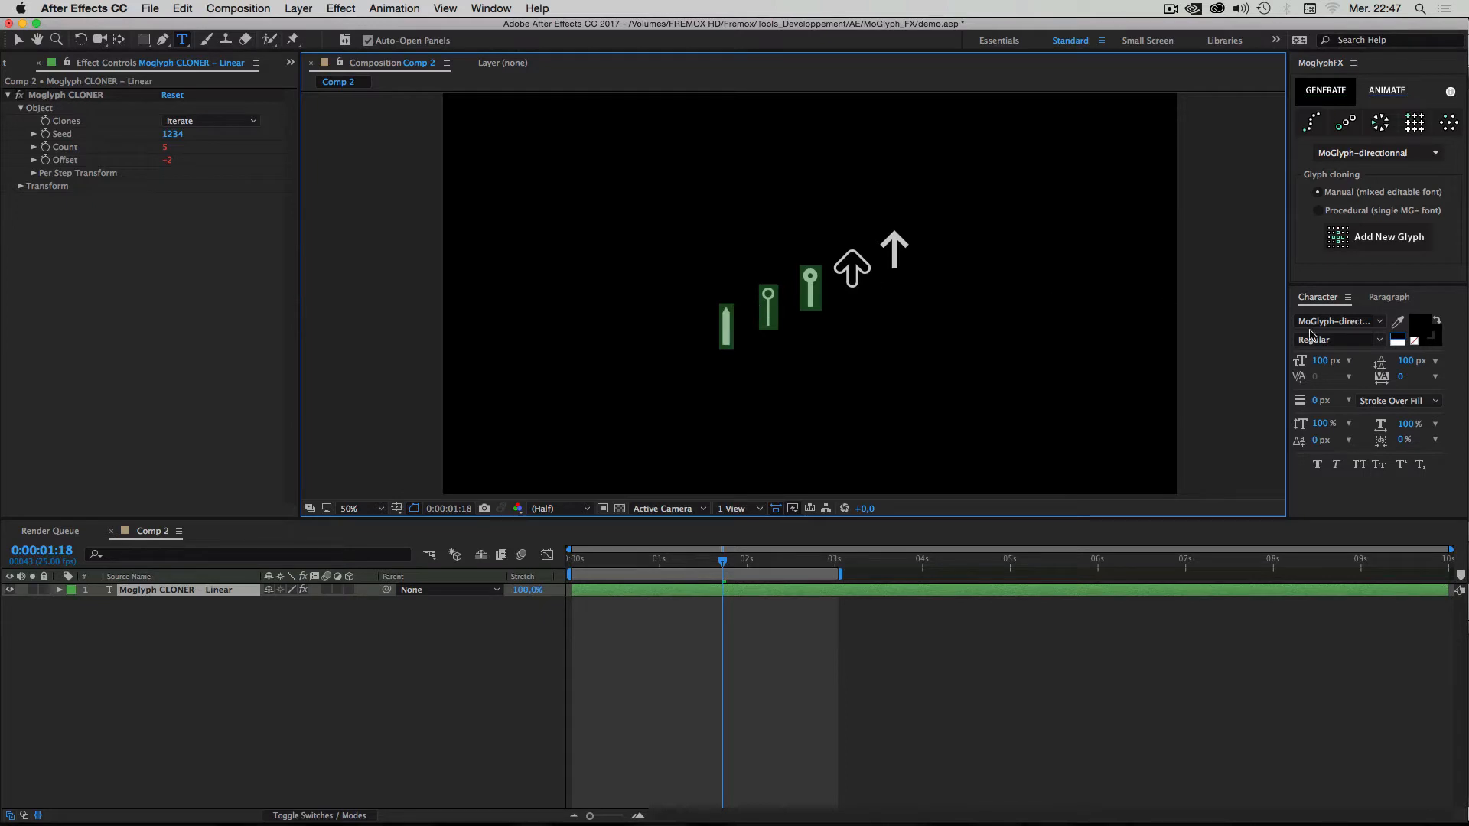
left_click(1379, 322)
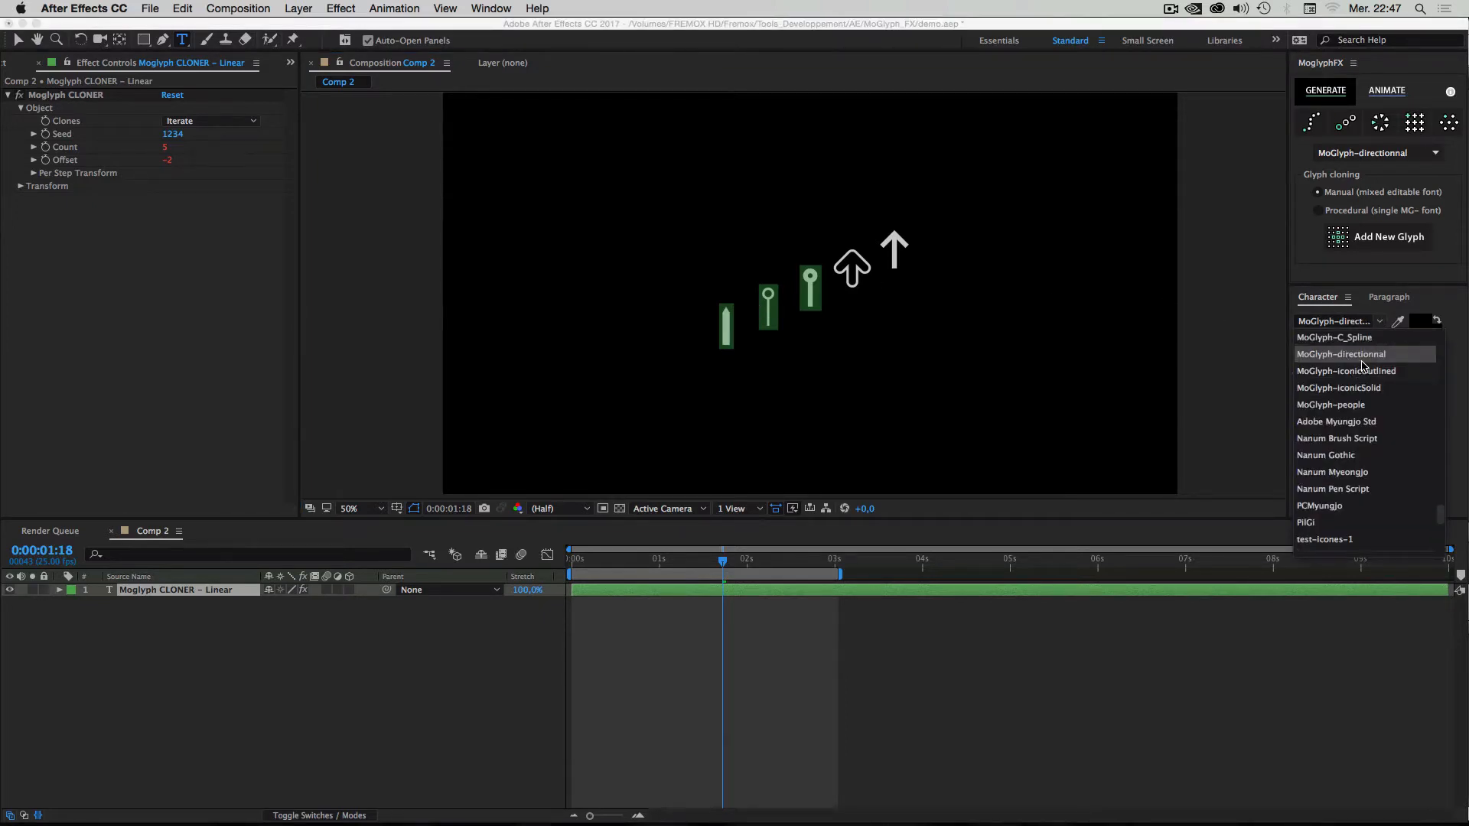
scroll(1361, 365, "up", 2)
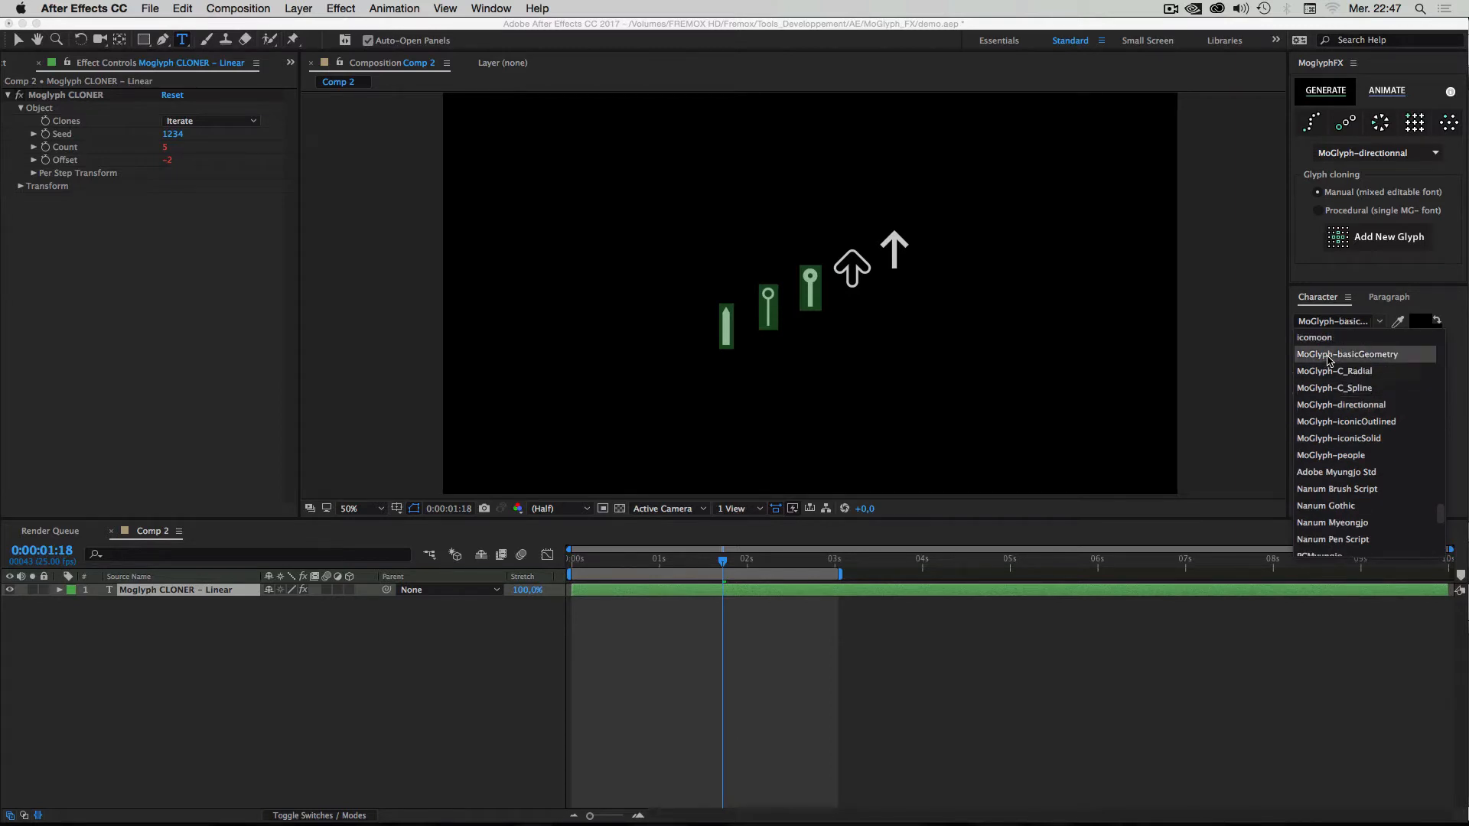
left_click(1332, 355)
left_click(17, 39)
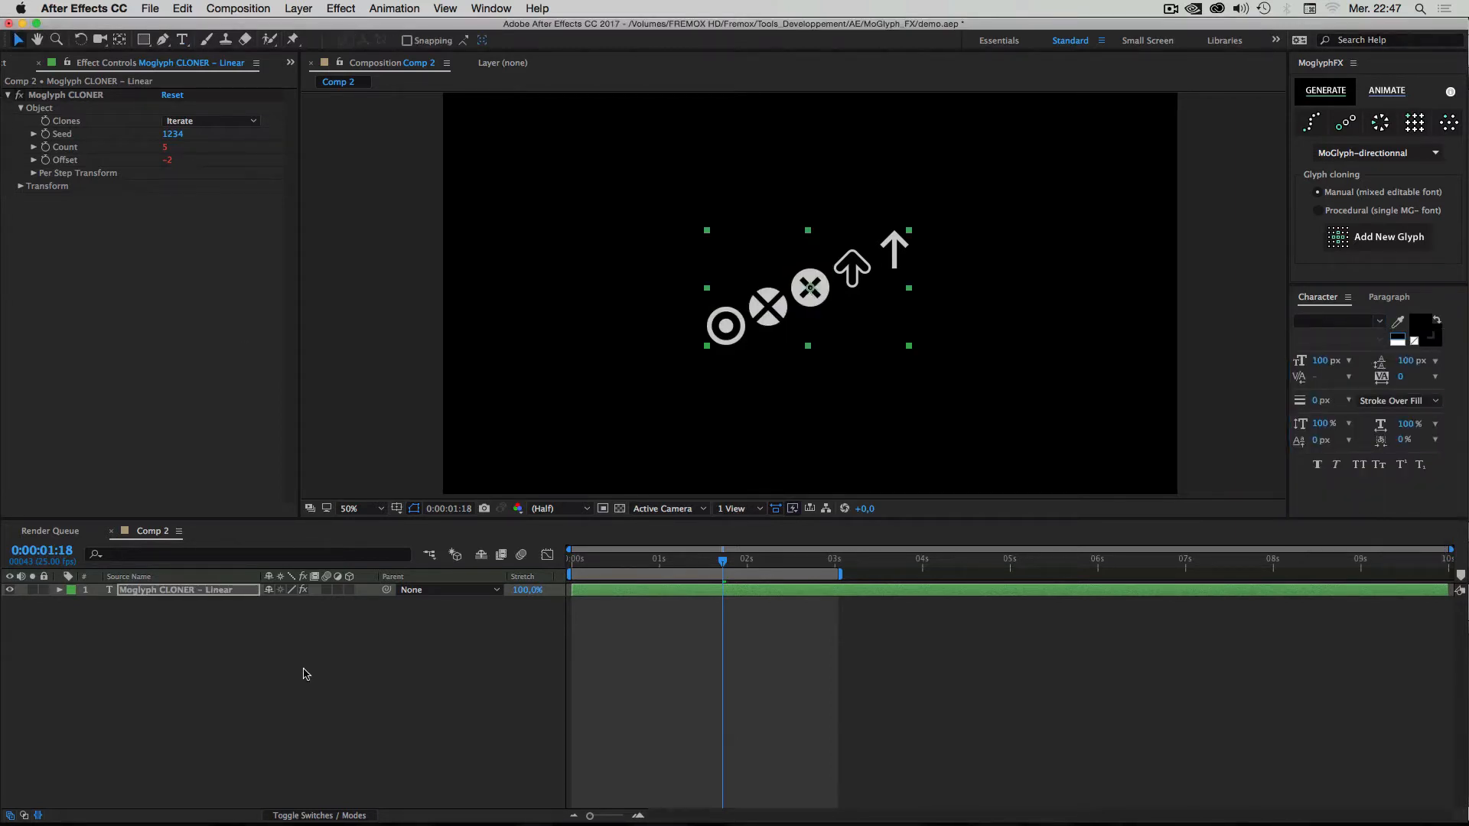
Deselect the cloner layer and set glyph cloning to Procedural (single MG- font).
left_click(349, 693)
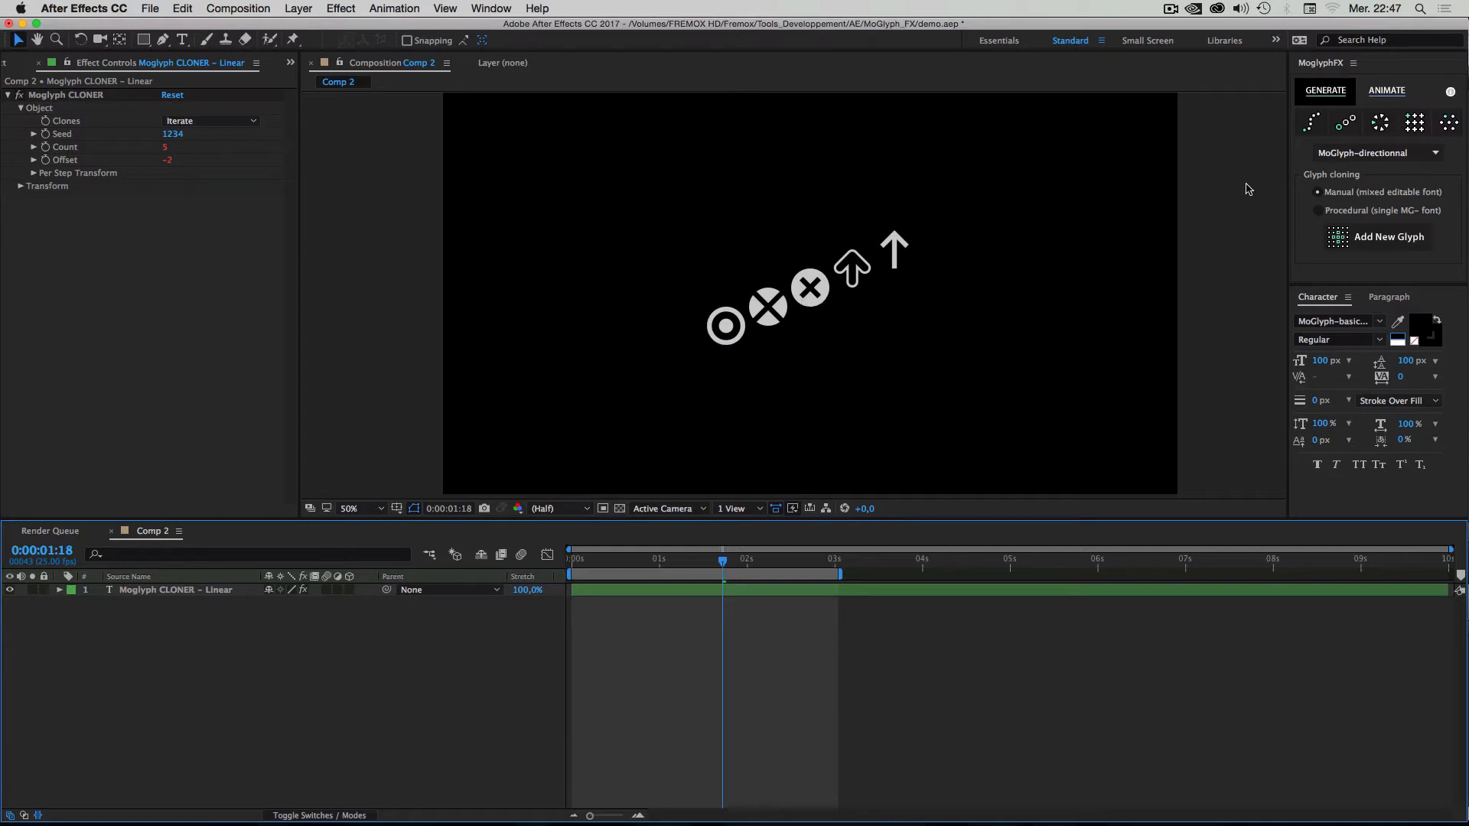
left_click(1319, 194)
left_click(1322, 214)
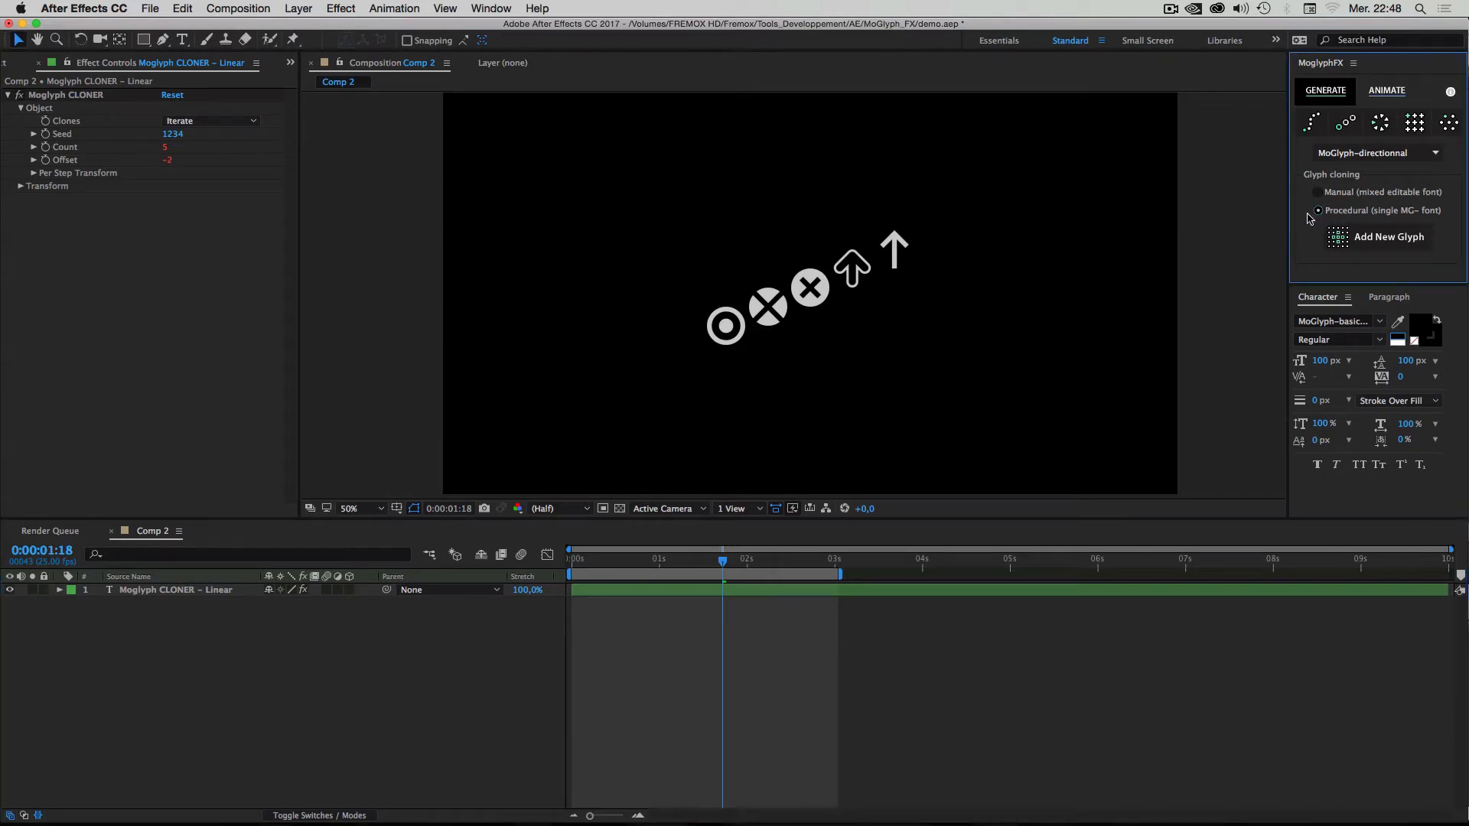
left_click(1319, 212)
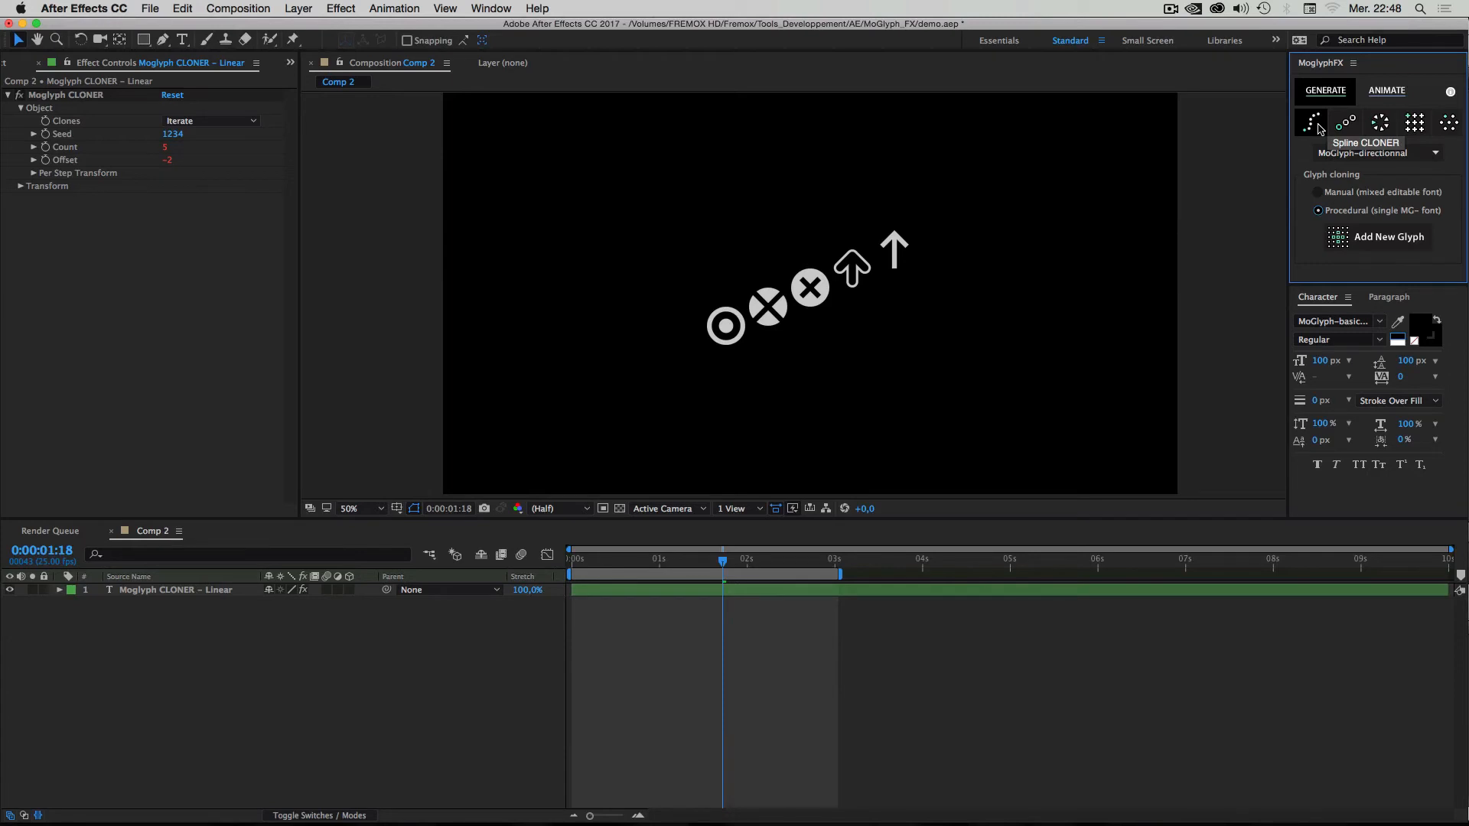
Show the available MoglyphFX effectors and return the current time to 0:00:00:00 with no layer selected.
left_click(1379, 94)
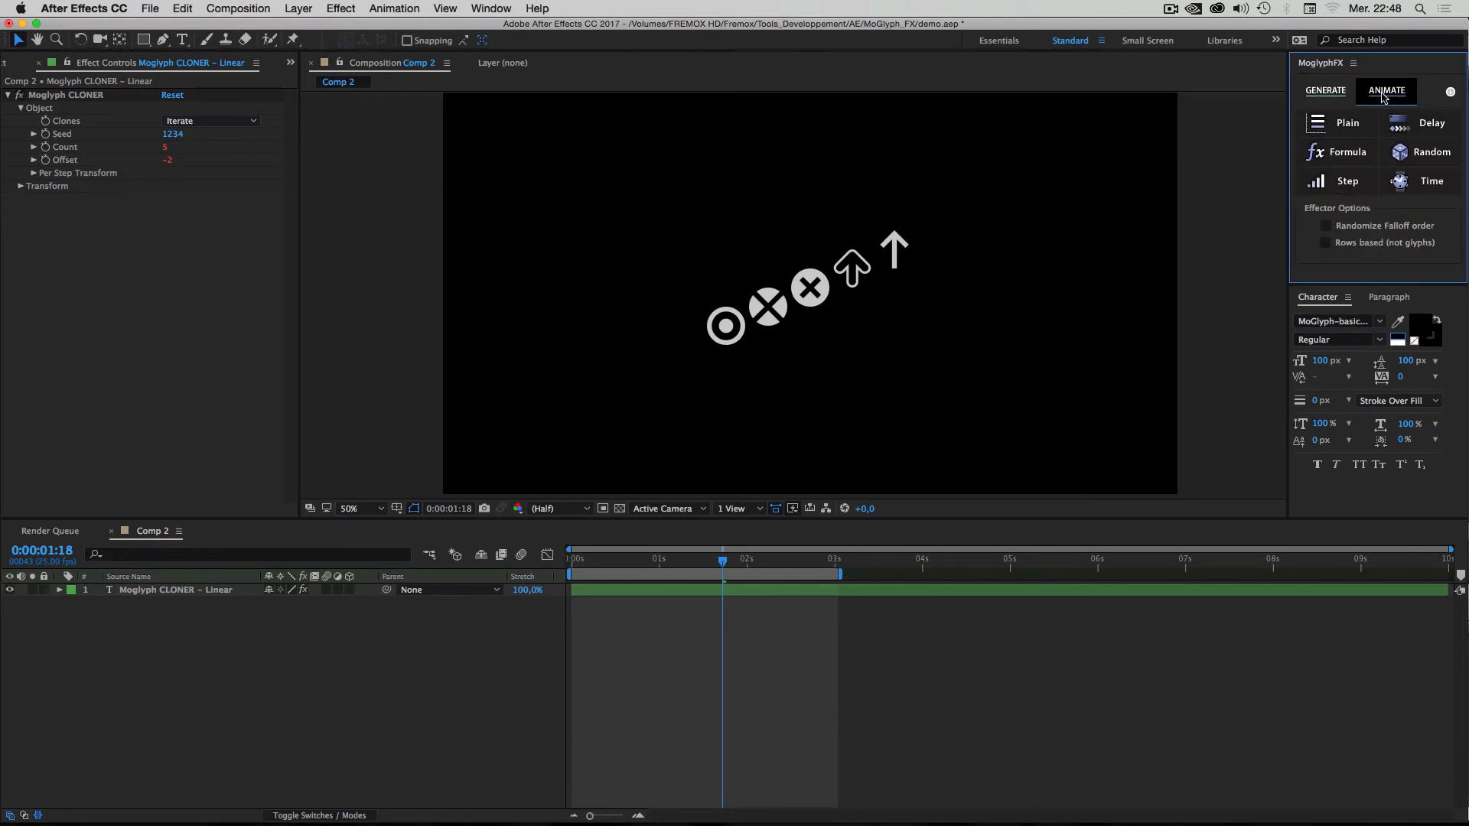
left_click(1330, 92)
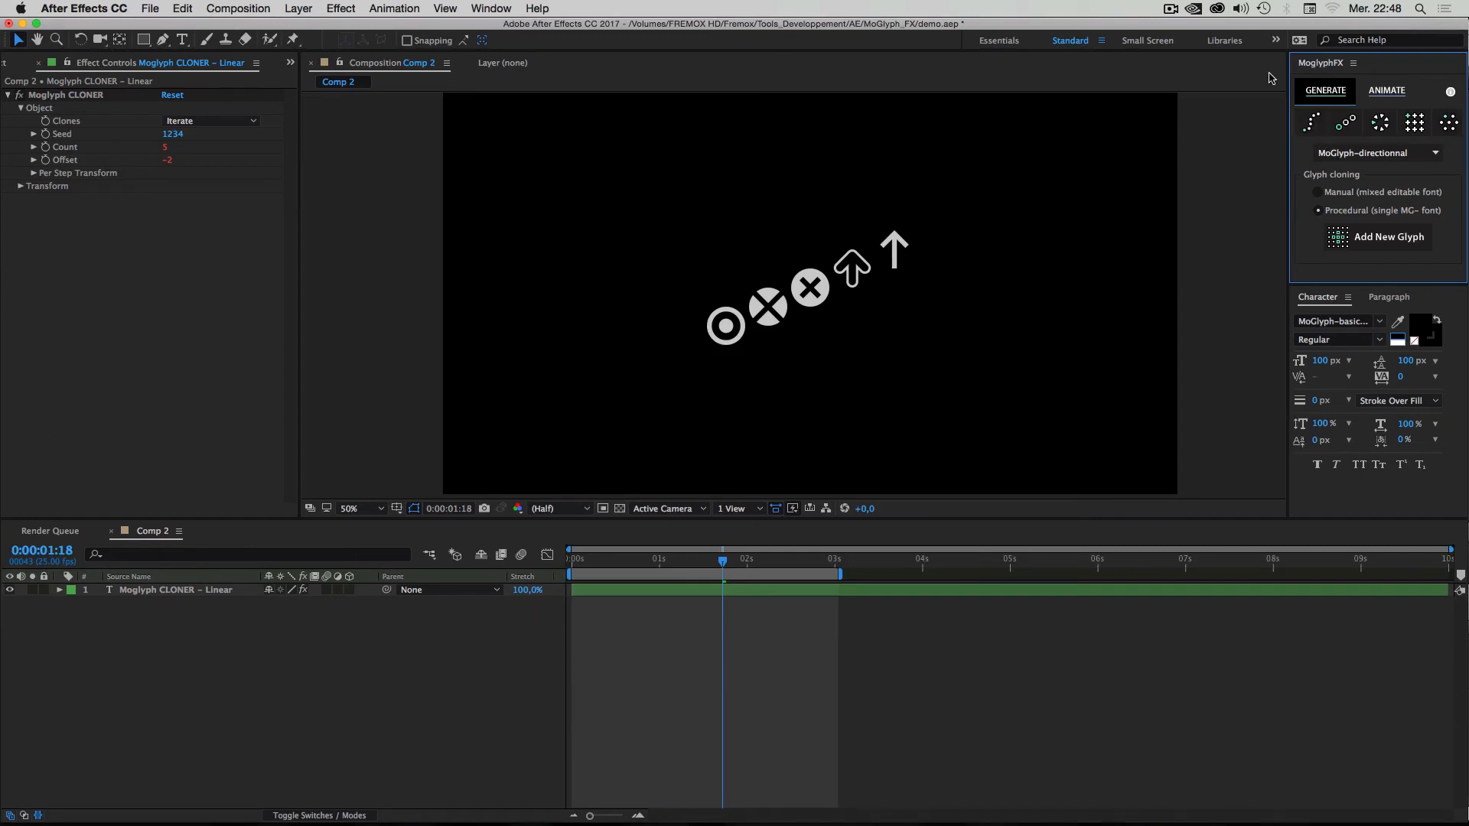
left_click(1386, 91)
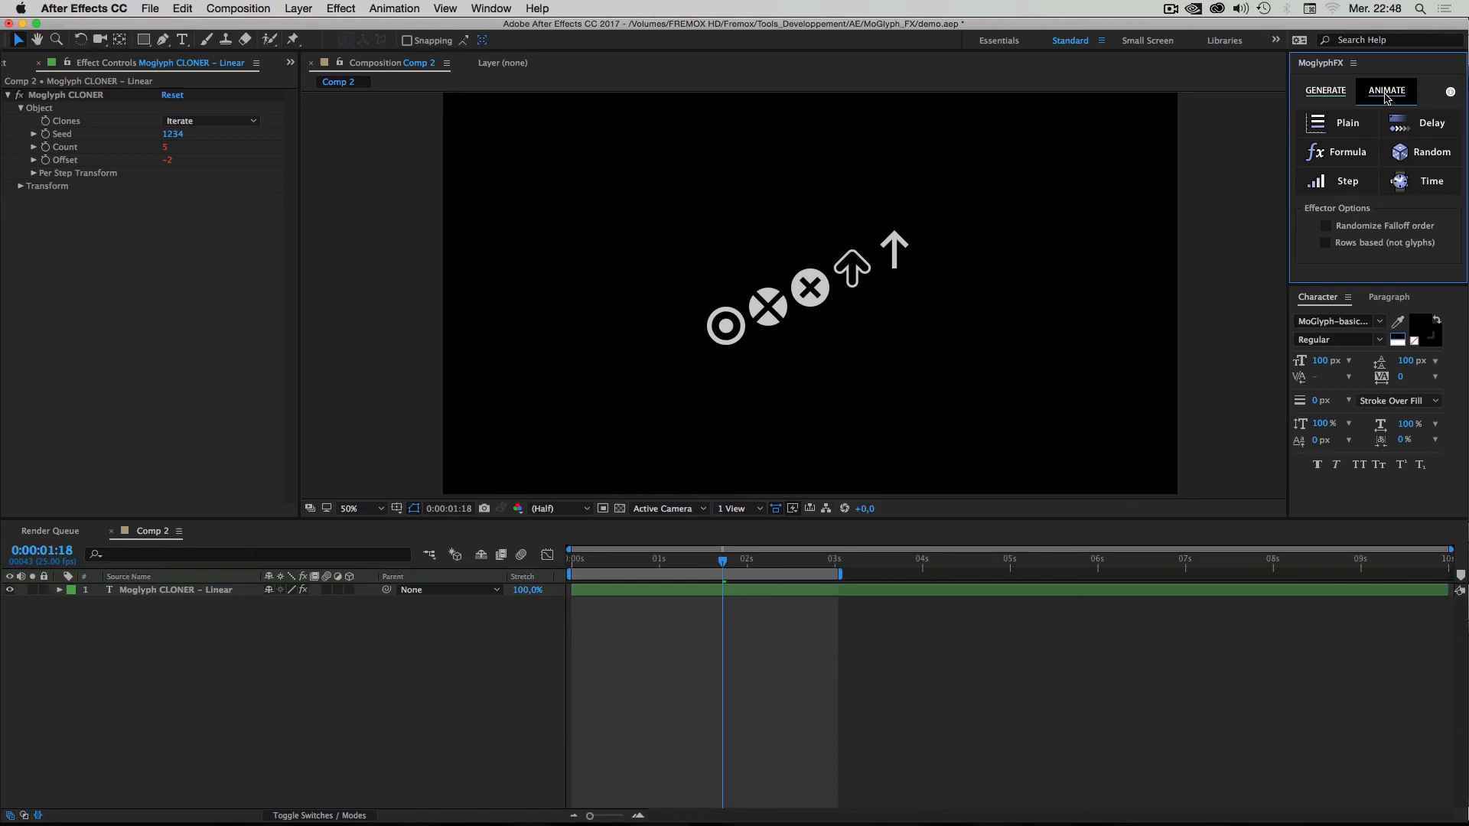
left_click(1347, 130)
left_click_drag(654, 562, 539, 601)
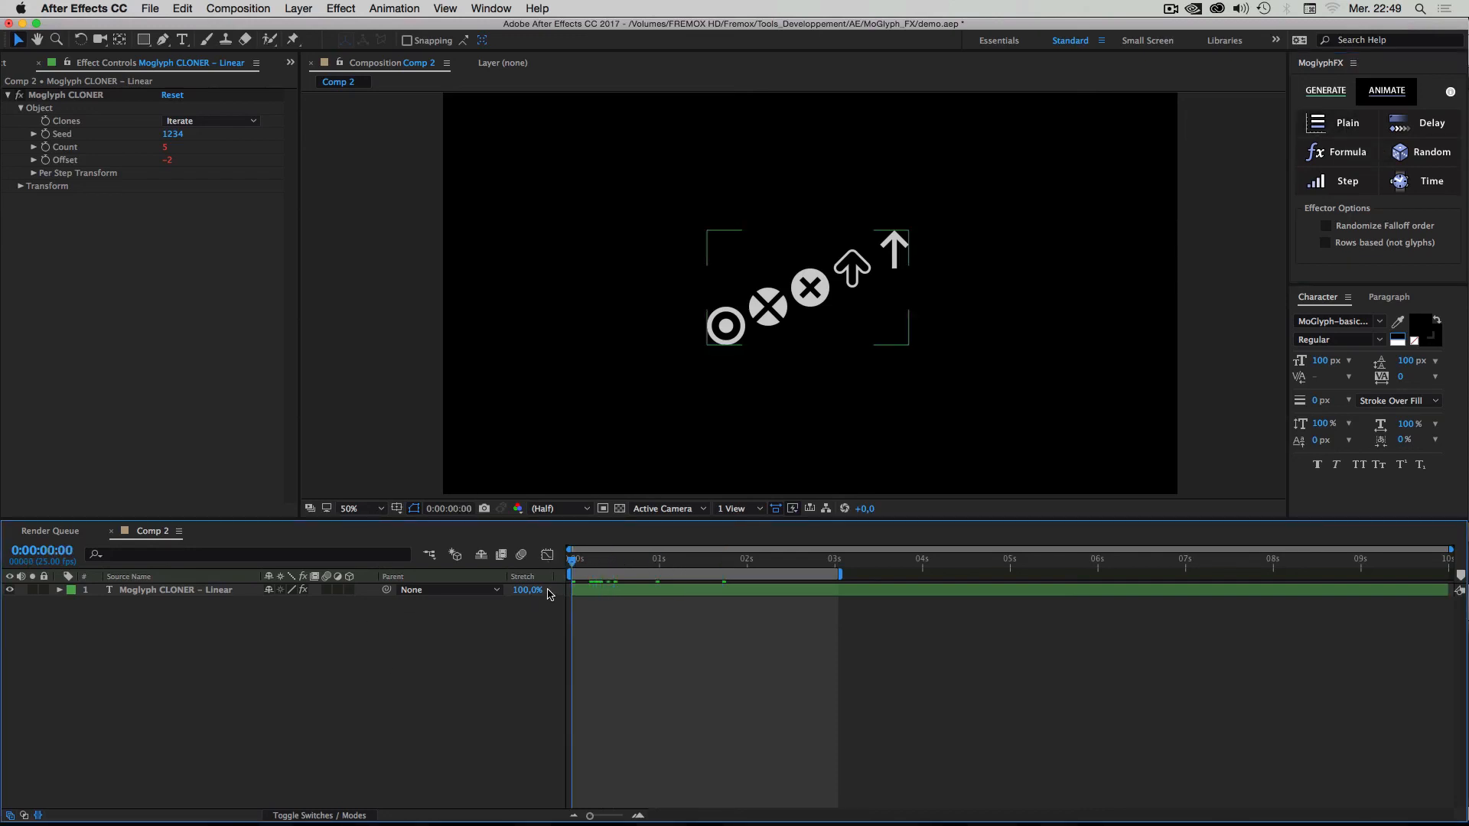
left_click(437, 662)
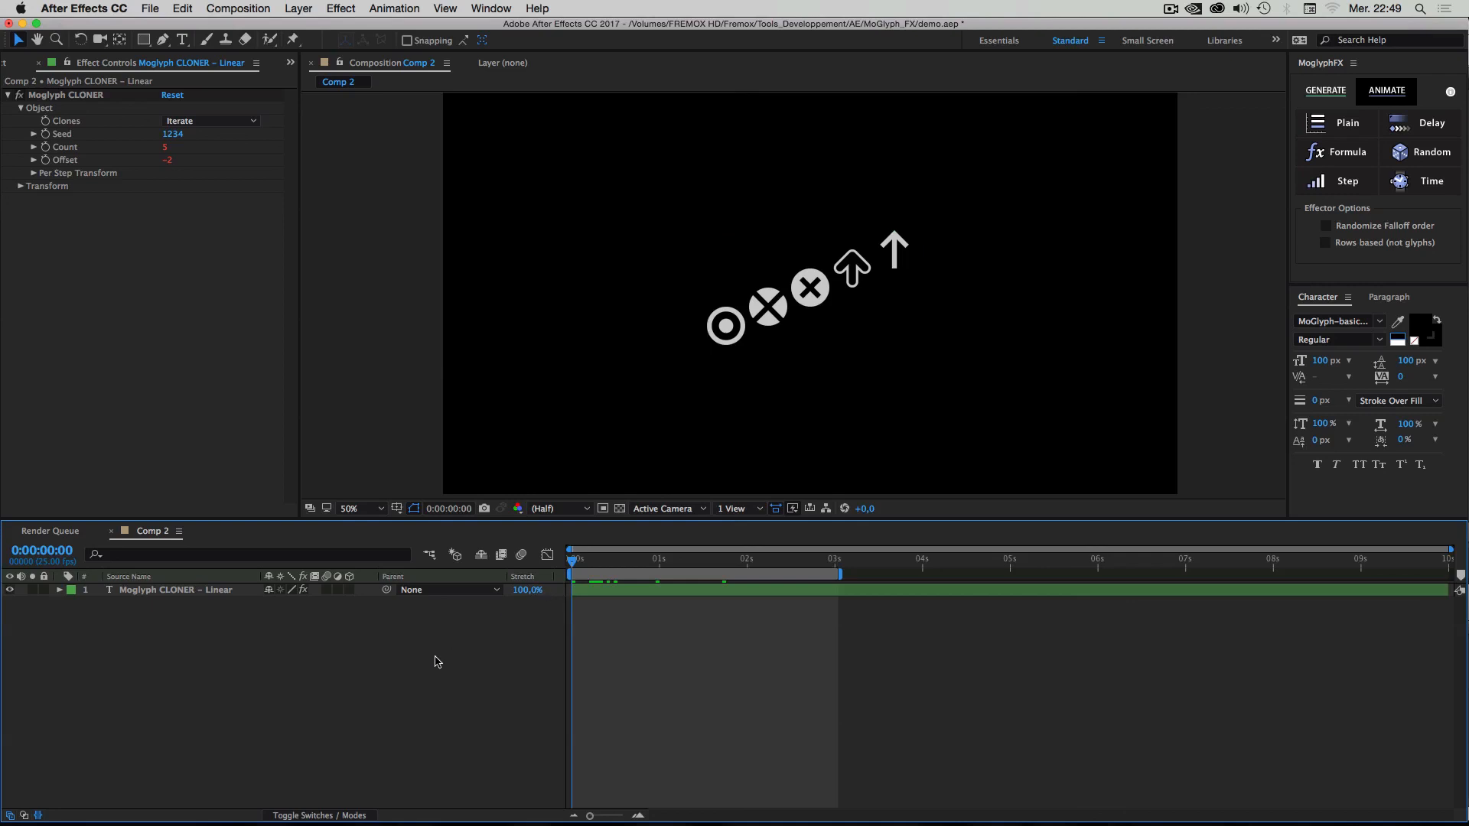